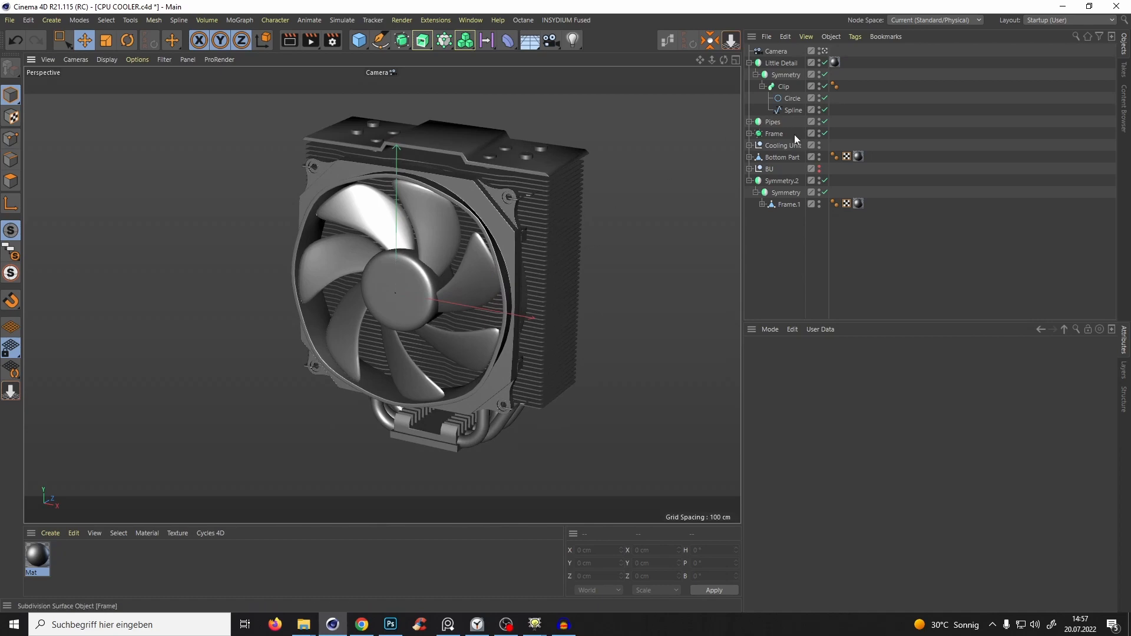
Examine the cooler's base mesh with the Frame's subdivision surface temporarily disabled, and restore the smoothed model in plain Gouraud shading.
{"action": "left_click", "coordinate": [778, 133]}
{"action": "left_click", "coordinate": [824, 133]}
{"action": "left_click_drag", "start_coordinate": [698, 207], "coordinate": [607, 230], "text": "alt"}
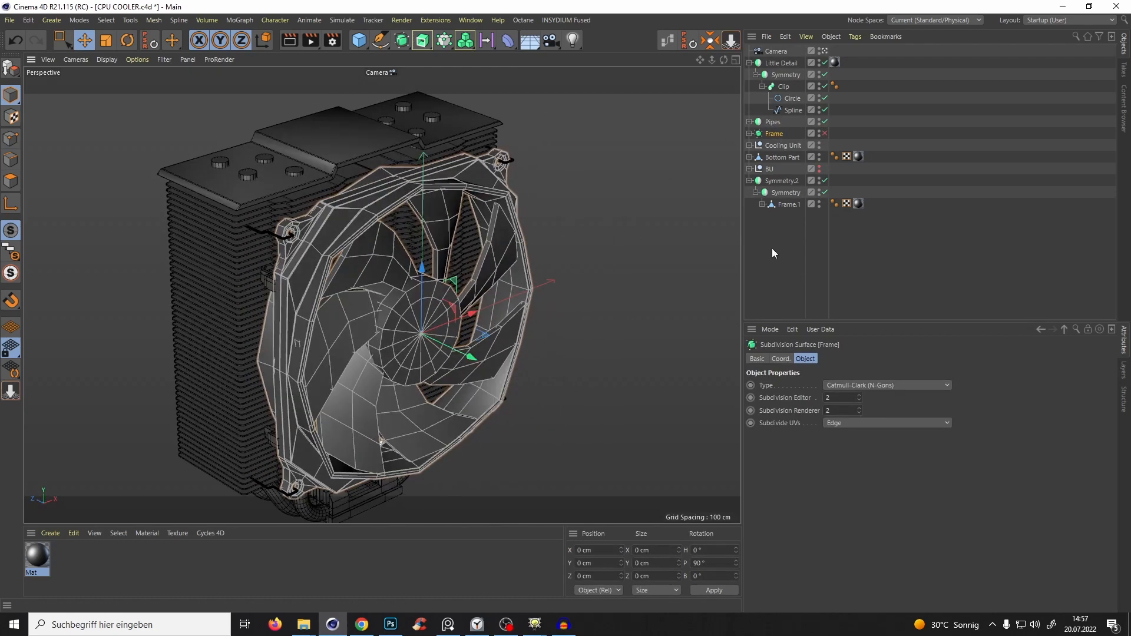
{"action": "left_click", "coordinate": [772, 248]}
{"action": "left_click_drag", "start_coordinate": [447, 222], "coordinate": [621, 240], "text": "alt"}
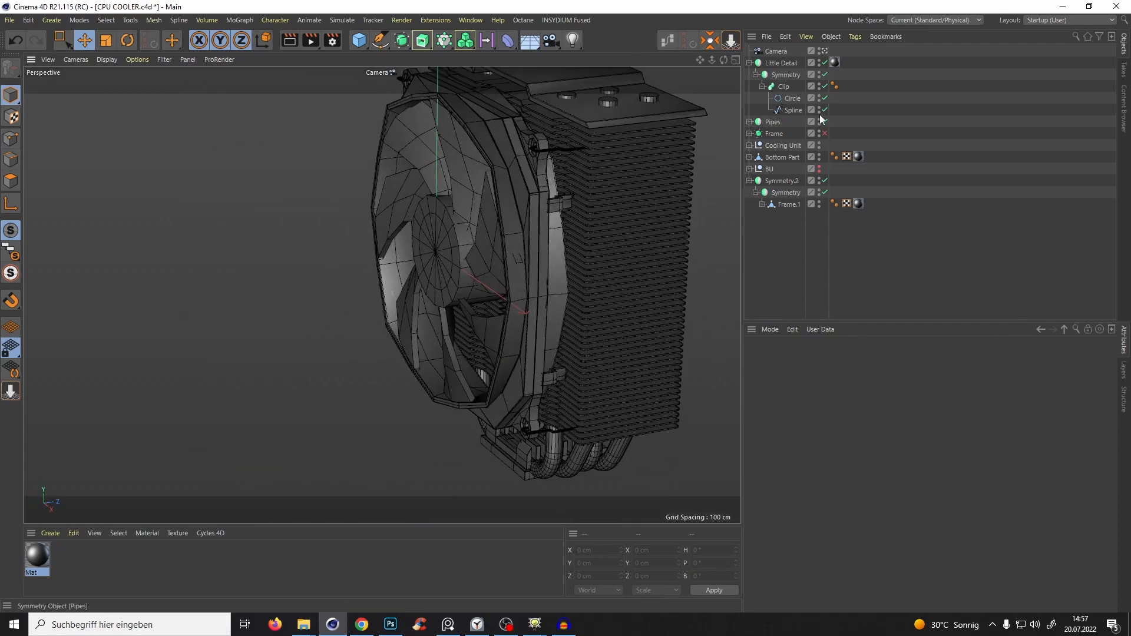
{"action": "left_click", "coordinate": [824, 133]}
{"action": "mouse_move", "coordinate": [521, 225]}
{"action": "left_mouse_down", "text": "alt"}
{"action": "mouse_move", "coordinate": [546, 263]}
{"action": "mouse_move", "coordinate": [493, 248]}
{"action": "mouse_move", "coordinate": [495, 314]}
{"action": "mouse_move", "coordinate": [374, 196]}
{"action": "mouse_move", "coordinate": [308, 232]}
{"action": "mouse_move", "coordinate": [433, 284]}
{"action": "mouse_move", "coordinate": [560, 229]}
{"action": "mouse_move", "coordinate": [496, 202]}
{"action": "mouse_move", "coordinate": [500, 223]}
{"action": "mouse_move", "coordinate": [474, 273]}
{"action": "mouse_move", "coordinate": [529, 251]}
{"action": "mouse_move", "coordinate": [491, 306]}
{"action": "mouse_move", "coordinate": [516, 165]}
{"action": "left_mouse_up", "text": "alt"}
{"action": "key", "text": "n"}
{"action": "key", "text": "a"}
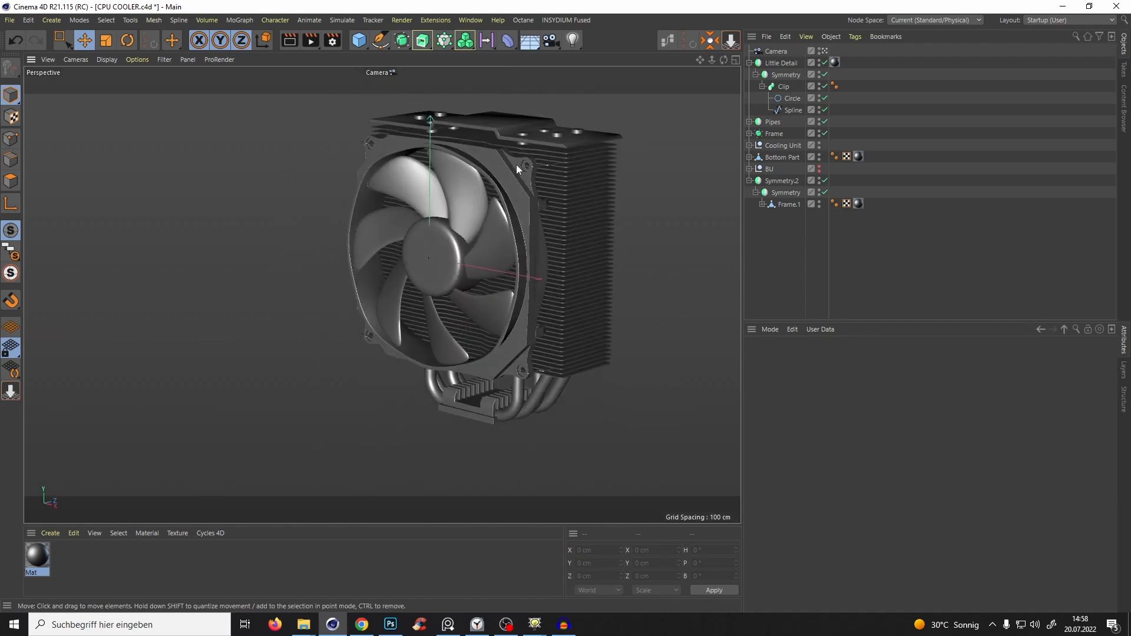
Compare the finished CPU cooler model with the reference photos and inspect it from several angles.
{"action": "left_click", "coordinate": [448, 625]}
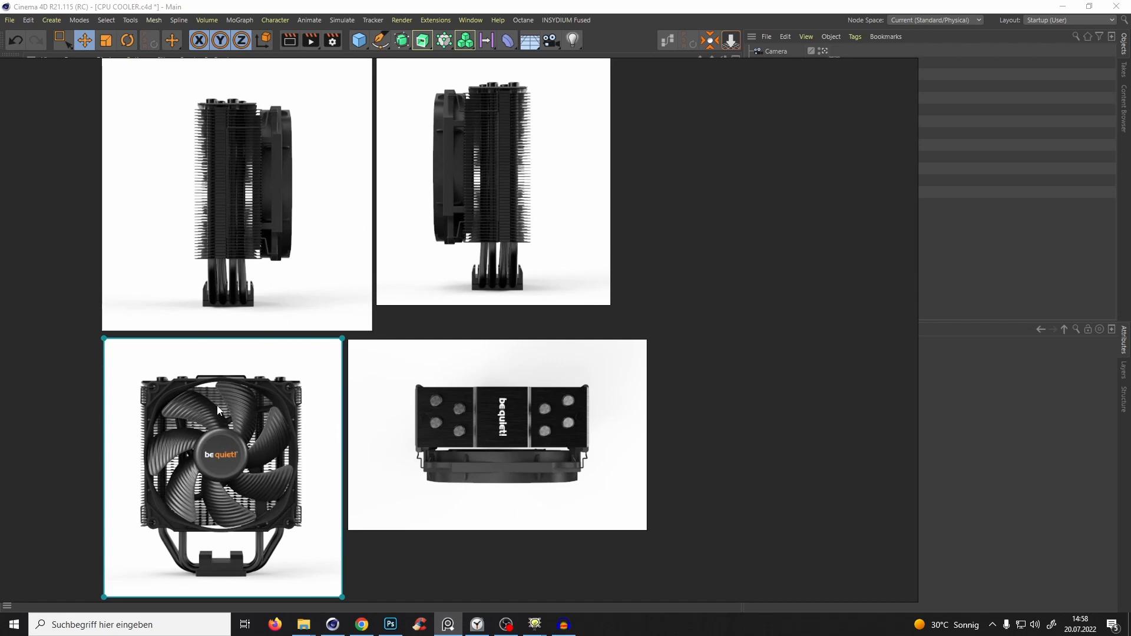
{"action": "left_click", "coordinate": [449, 625]}
{"action": "left_click_drag", "start_coordinate": [530, 330], "coordinate": [481, 264], "text": "alt"}
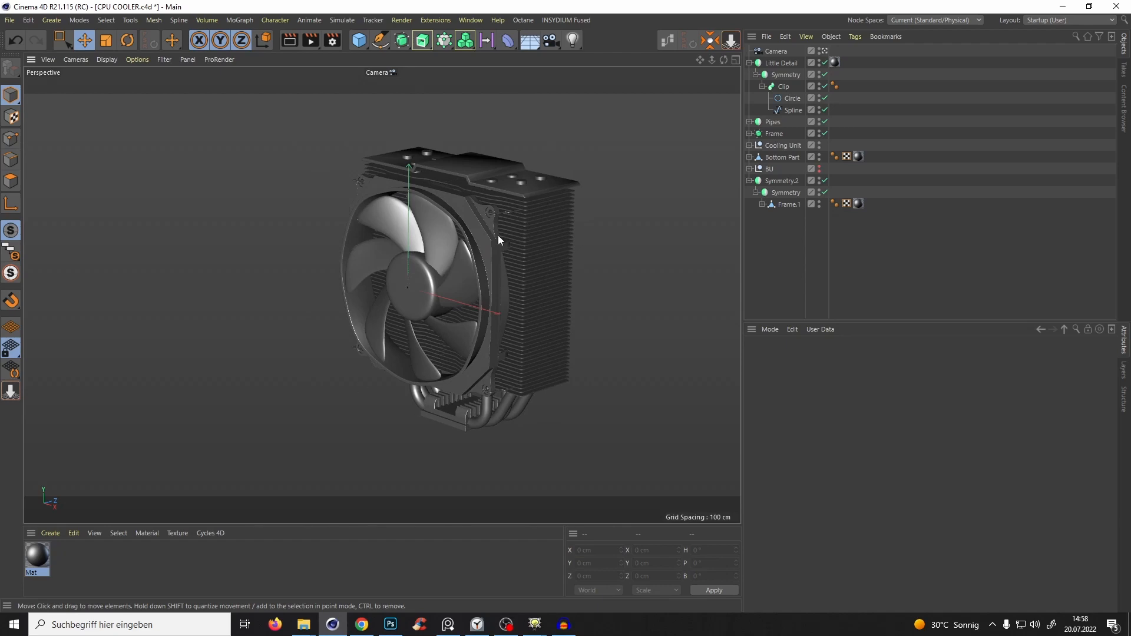
{"action": "left_click_drag", "start_coordinate": [418, 365], "coordinate": [438, 281], "text": "alt"}
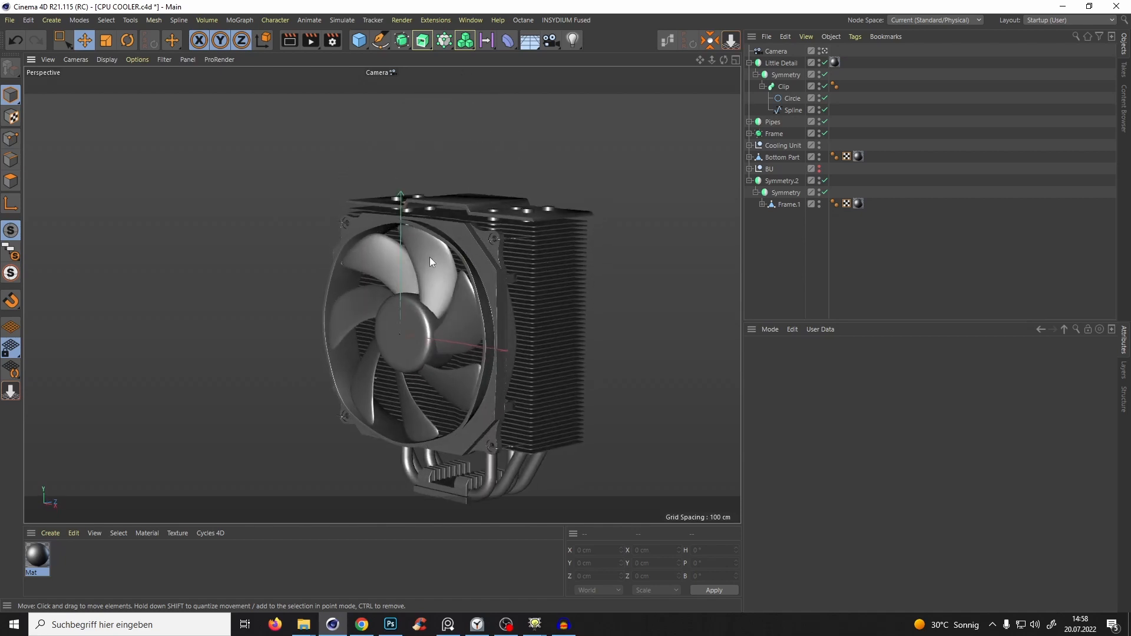
{"action": "left_click_drag", "start_coordinate": [553, 323], "coordinate": [505, 277], "text": "alt"}
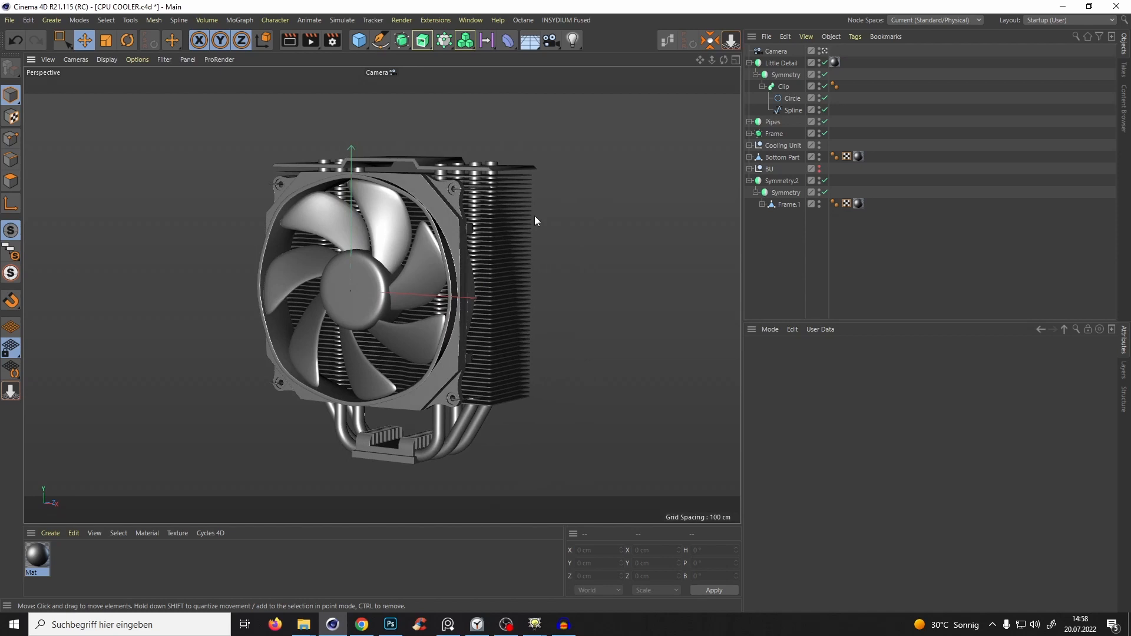
{"action": "left_click_drag", "start_coordinate": [516, 204], "coordinate": [507, 301], "text": "alt"}
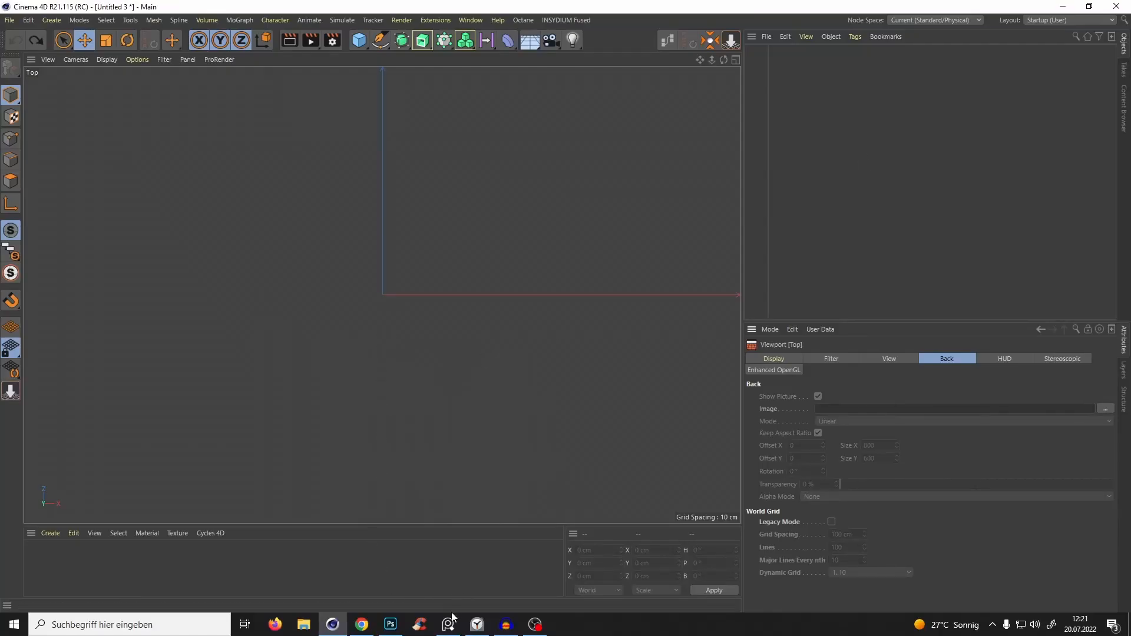
Review the cooler's reference photos and maximize the front view of the empty scene.
{"action": "left_click", "coordinate": [448, 625]}
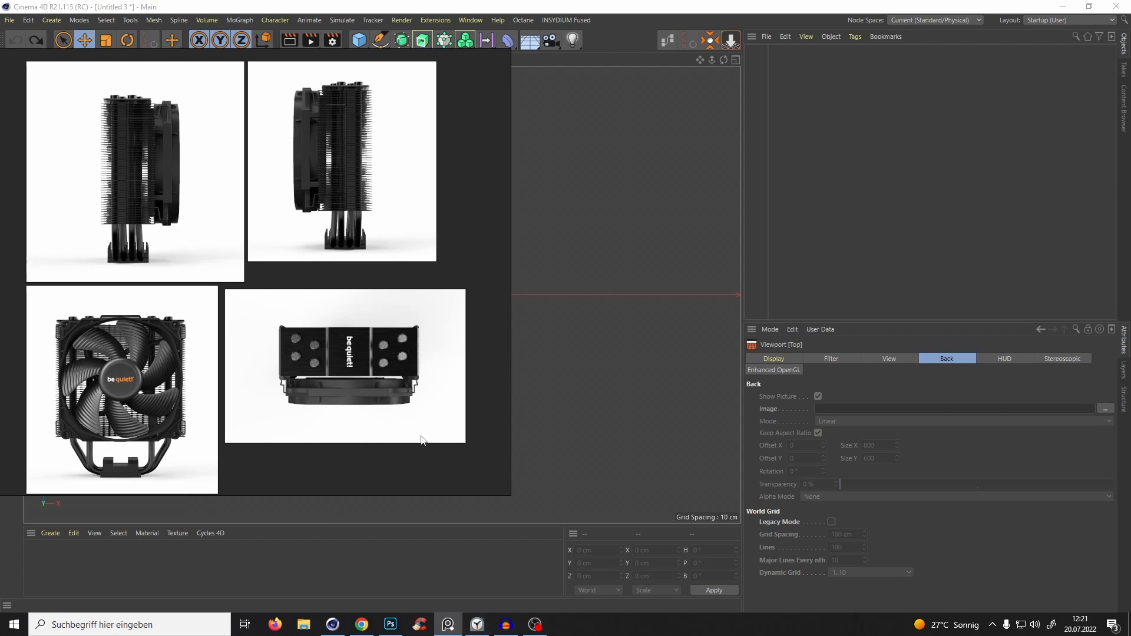
{"action": "left_click", "coordinate": [459, 629]}
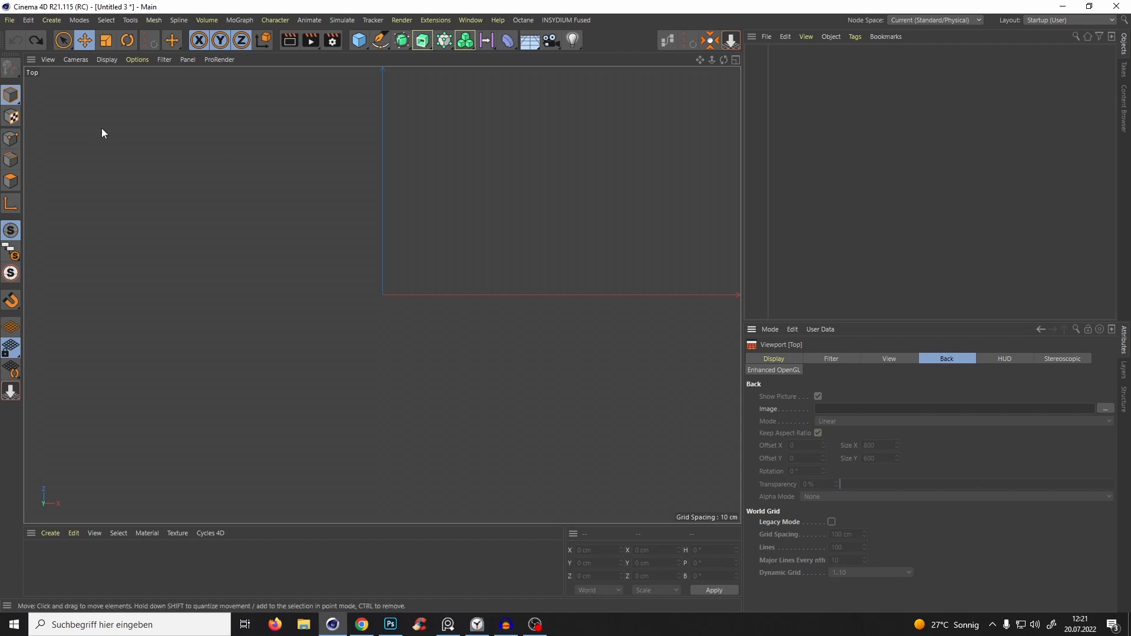
{"action": "key", "text": "F10"}
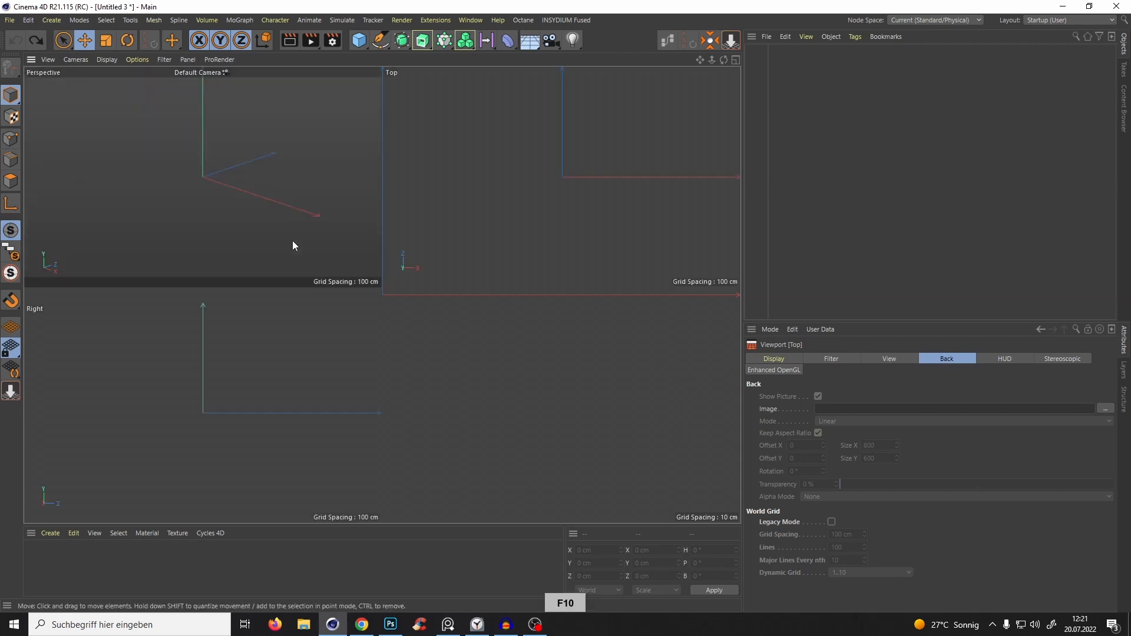
{"action": "middle_click", "coordinate": [417, 359]}
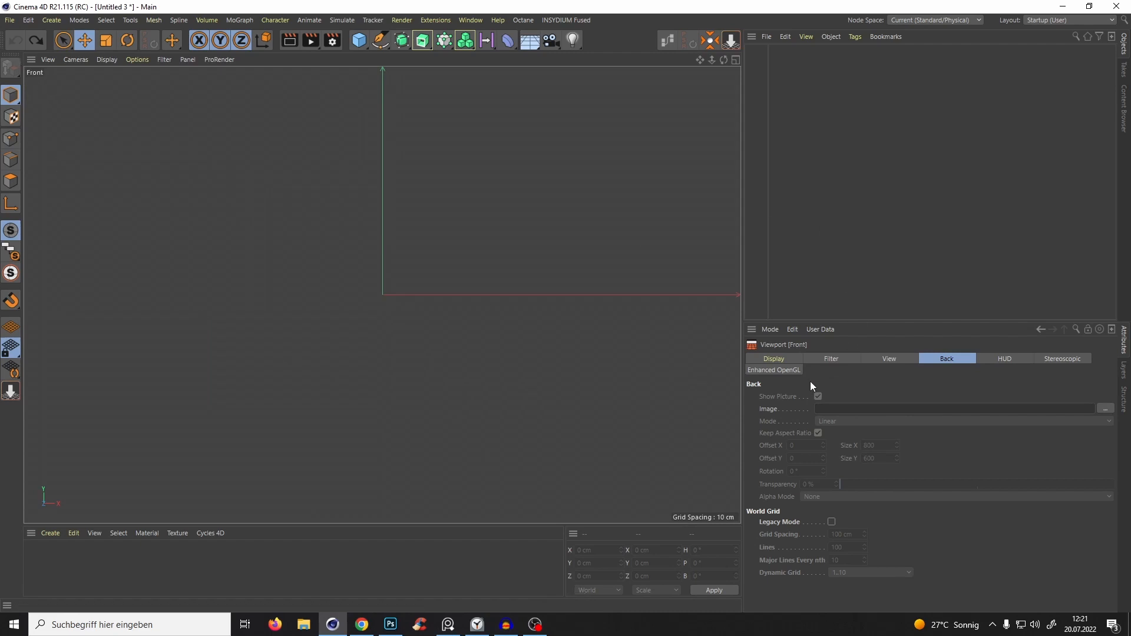
Load Screenshot_7 from the Bequiet CPU Cooler folder's Reference Images as the front view's background picture.
{"action": "left_click", "coordinate": [304, 624]}
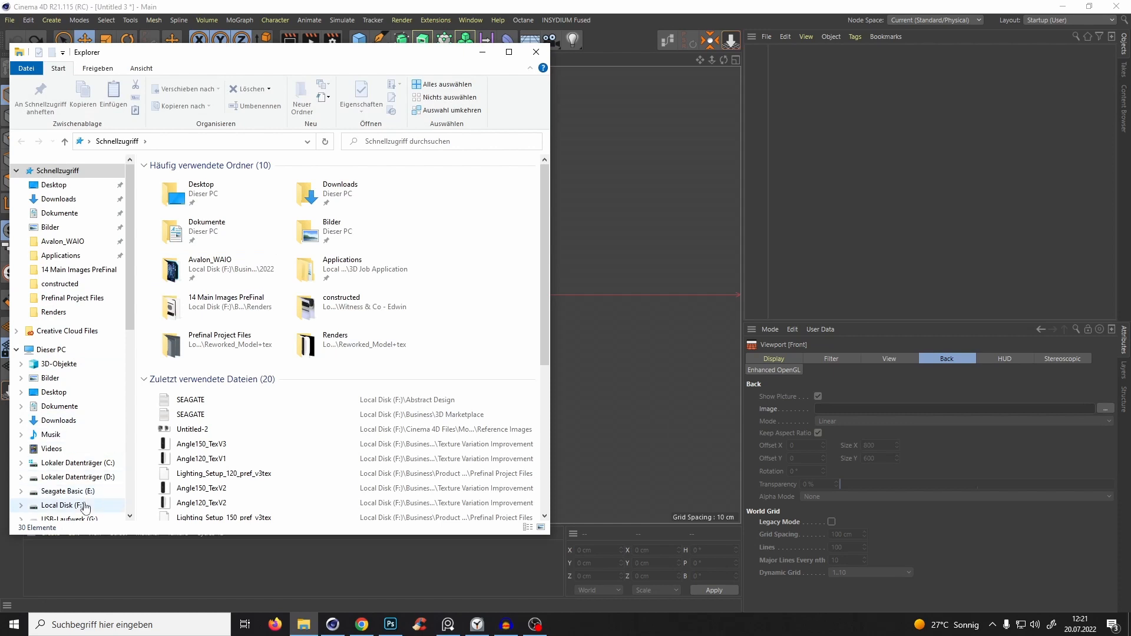
{"action": "left_click", "coordinate": [61, 505]}
{"action": "double_click", "coordinate": [177, 259]}
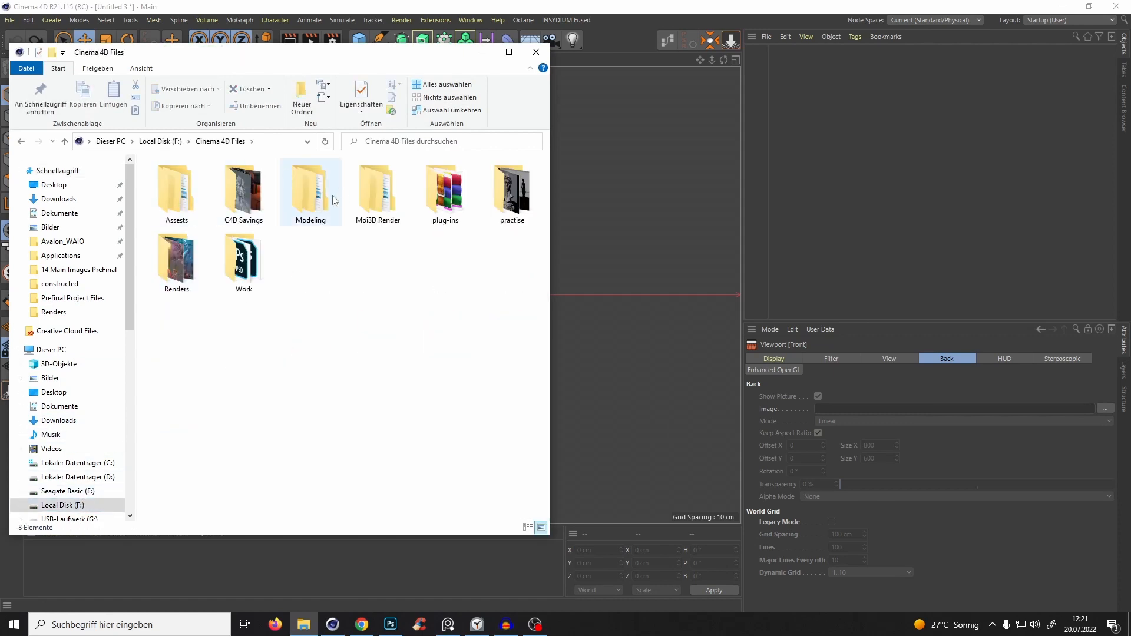
{"action": "double_click", "coordinate": [315, 201]}
{"action": "double_click", "coordinate": [194, 207]}
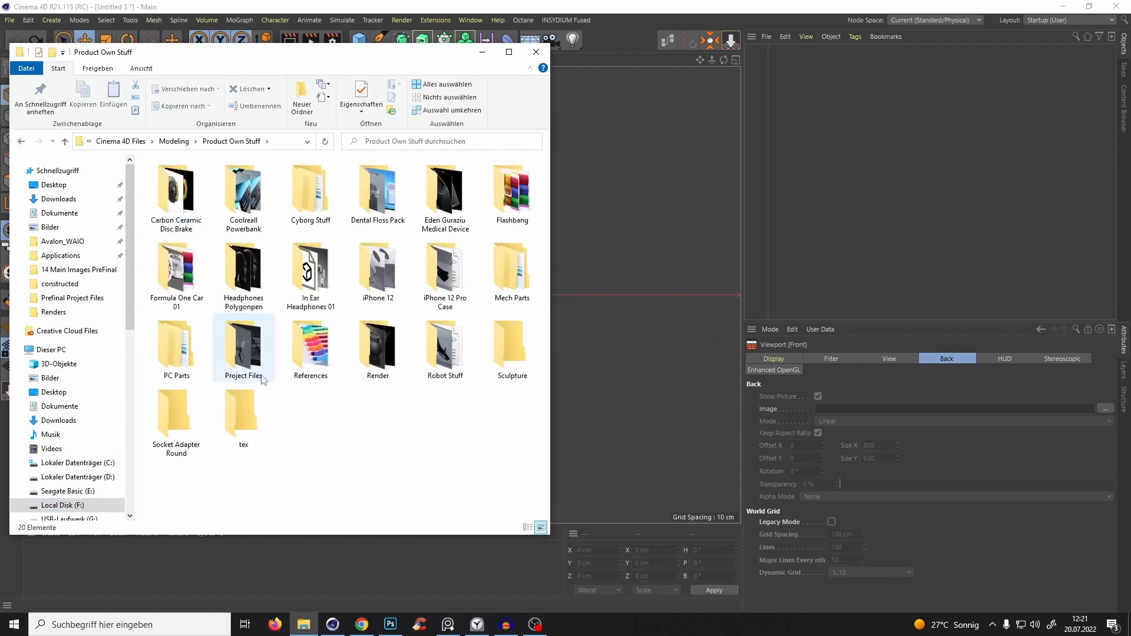
{"action": "double_click", "coordinate": [196, 365]}
{"action": "double_click", "coordinate": [188, 201]}
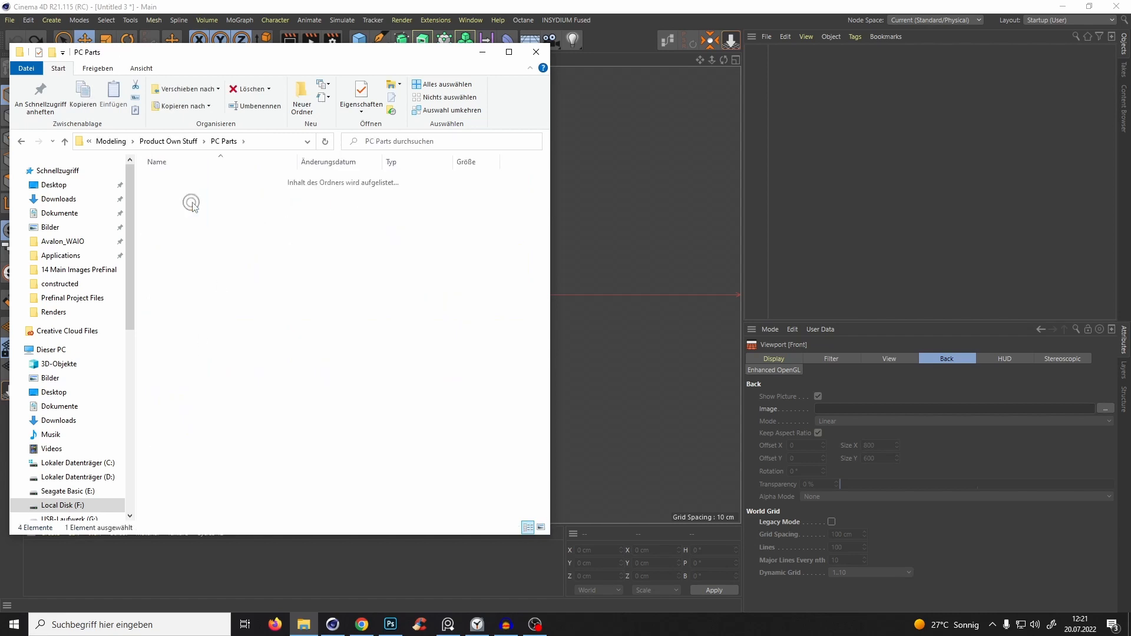
{"action": "double_click", "coordinate": [196, 193]}
{"action": "left_click_drag", "start_coordinate": [376, 185], "coordinate": [871, 412]}
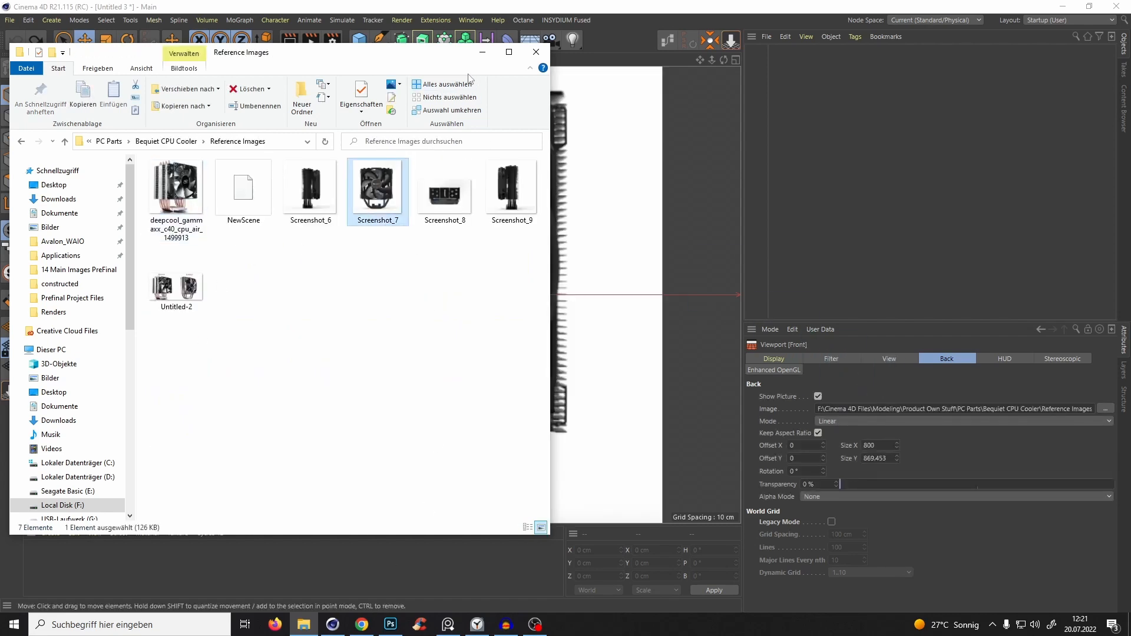
{"action": "left_click", "coordinate": [595, 133]}
Set the front background picture's transparency to 54 % and center its fan hub with offsets X 8 and Y -41.
{"action": "left_click_drag", "start_coordinate": [846, 485], "coordinate": [991, 482]}
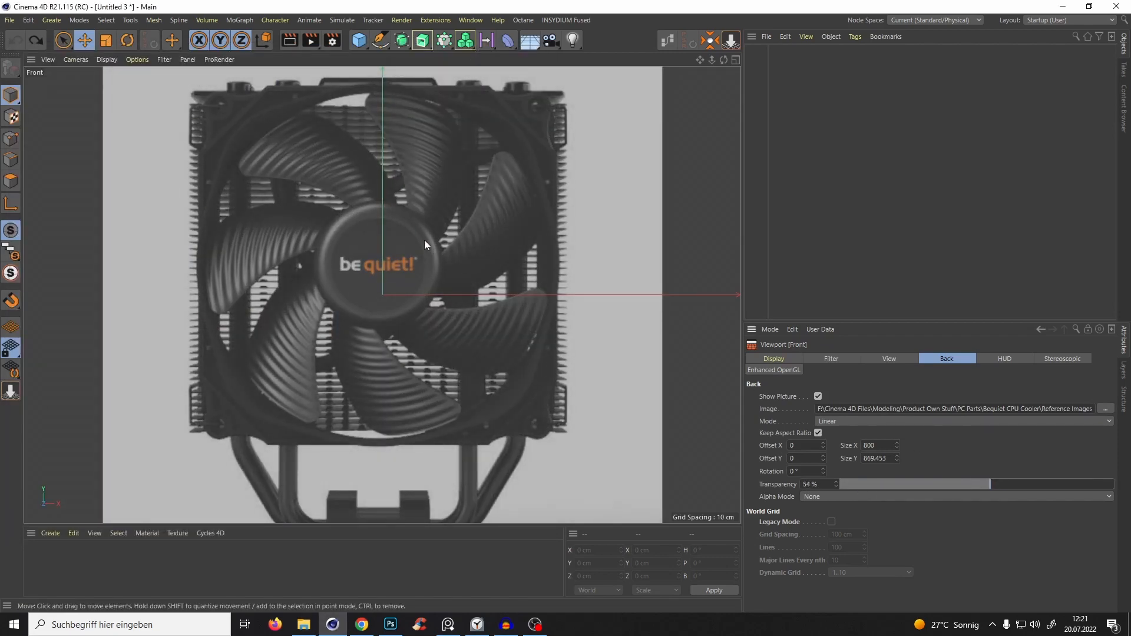
{"action": "scroll", "coordinate": [424, 240], "scroll_direction": "down", "scroll_amount": 3}
{"action": "scroll", "coordinate": [418, 258], "scroll_direction": "up", "scroll_amount": 1}
{"action": "left_click", "coordinate": [822, 460]}
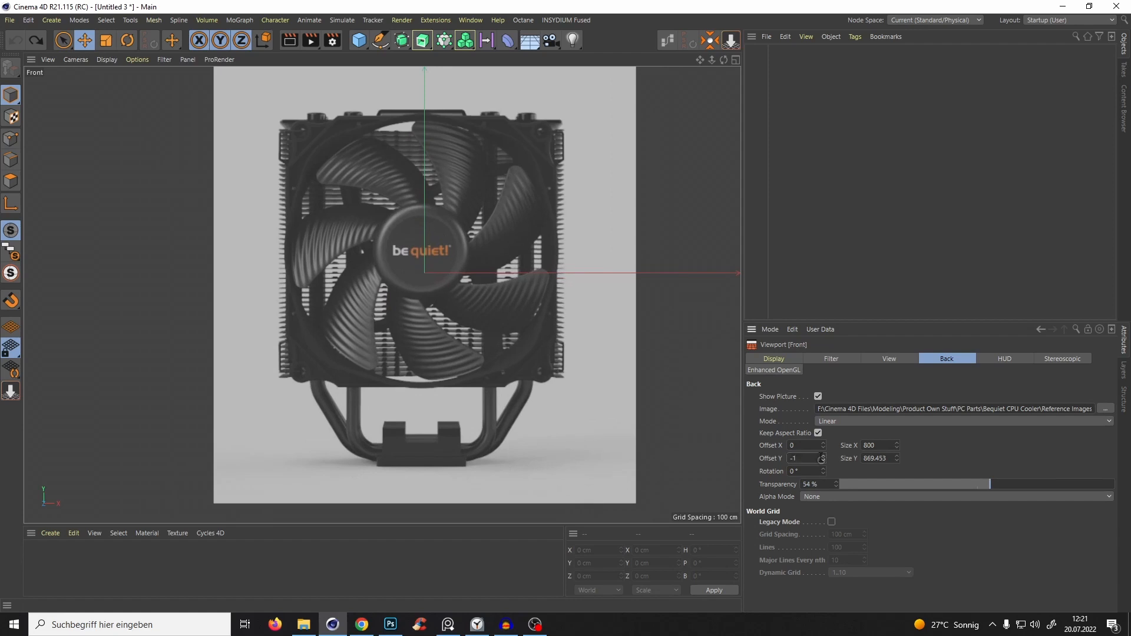
{"action": "mouse_move", "coordinate": [824, 458]}
{"action": "left_mouse_down"}
{"action": "mouse_move", "coordinate": [824, 486]}
{"action": "mouse_move", "coordinate": [828, 437]}
{"action": "left_mouse_up"}
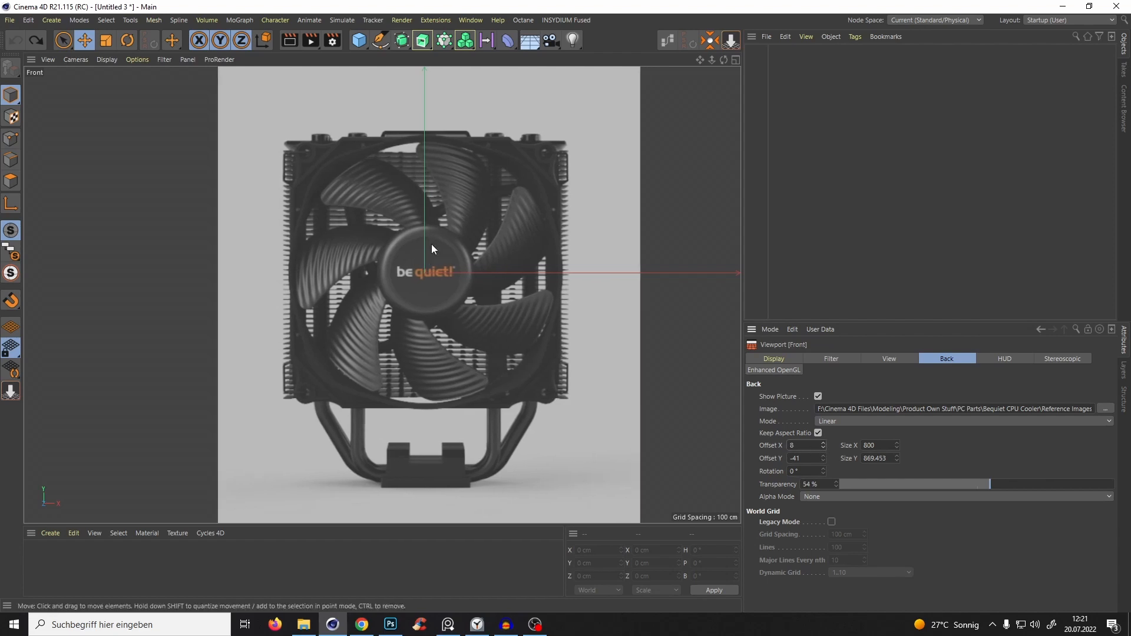
Load Screenshot_9 from the Reference Images folder as the right view's background picture.
{"action": "key", "text": "F10"}
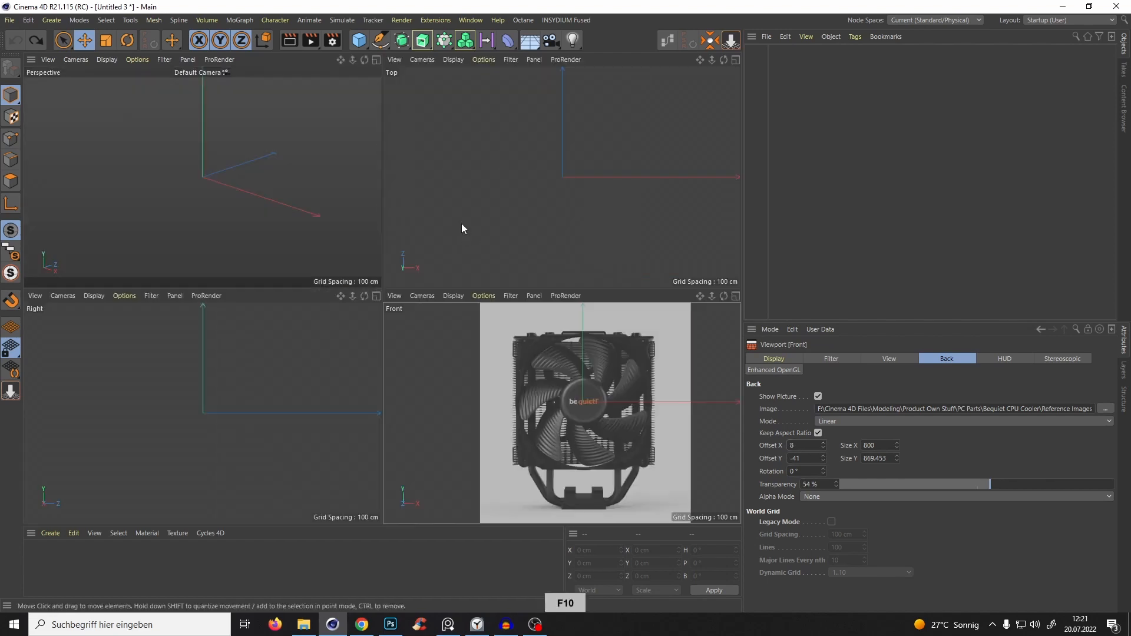
{"action": "middle_click", "coordinate": [119, 371]}
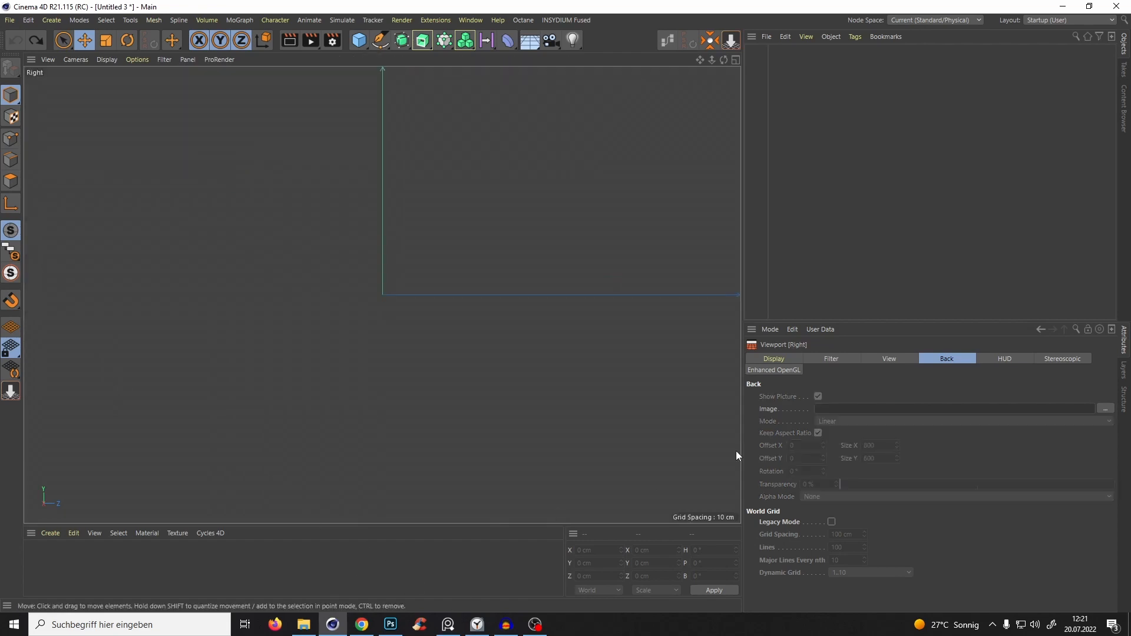
{"action": "left_click", "coordinate": [304, 624]}
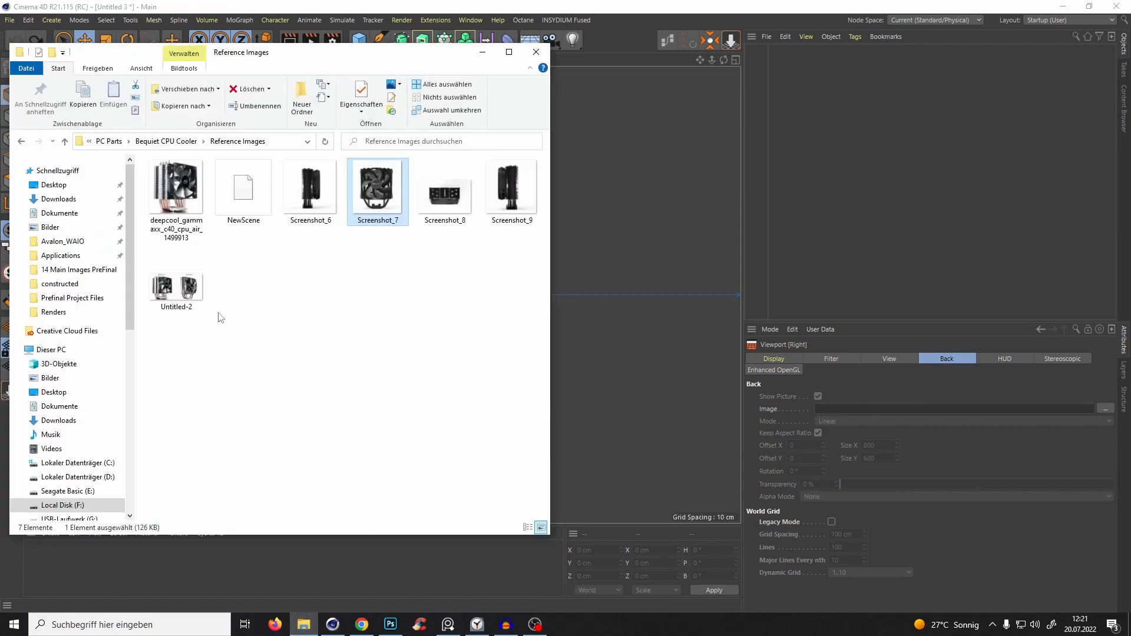
{"action": "left_click_drag", "start_coordinate": [512, 215], "coordinate": [829, 415]}
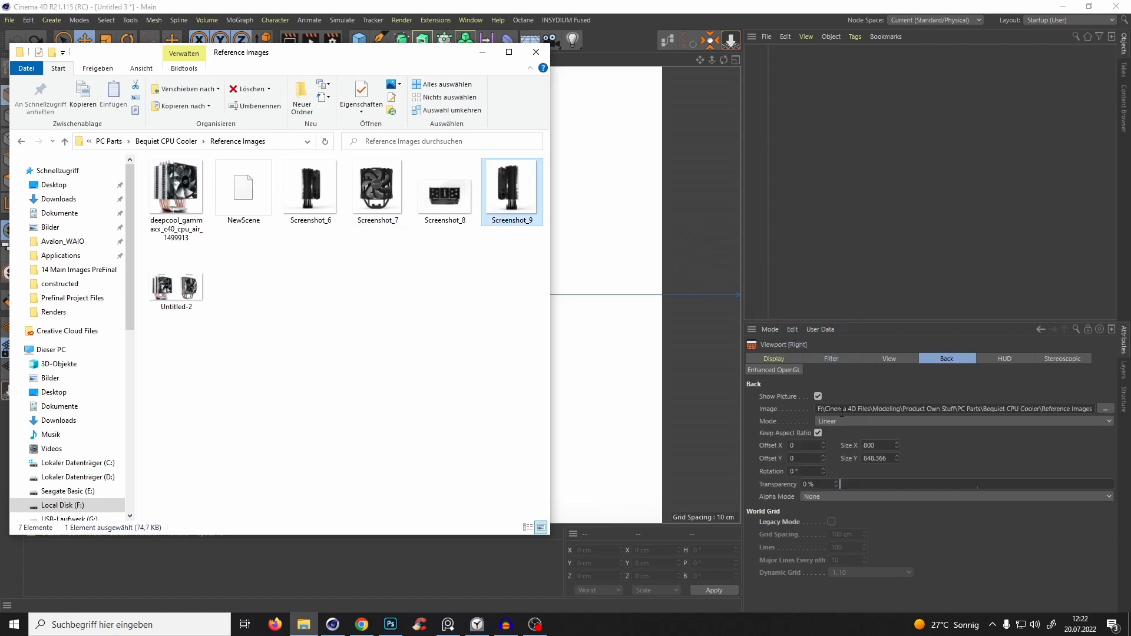
{"action": "left_click", "coordinate": [482, 52]}
{"action": "scroll", "coordinate": [467, 226], "scroll_direction": "down", "scroll_amount": 4}
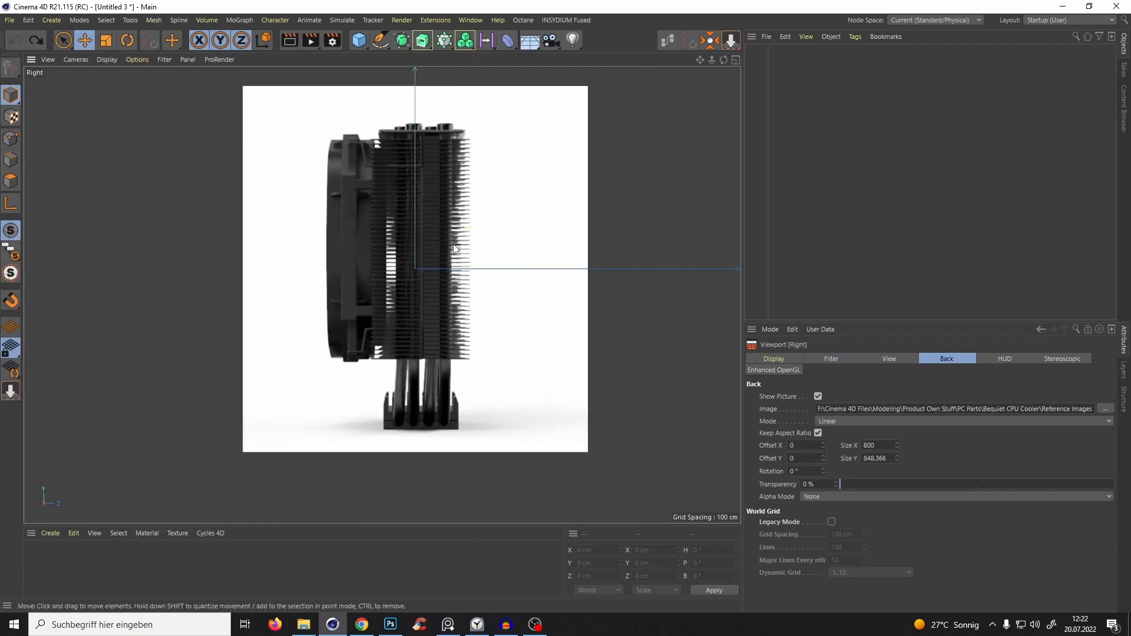
Set the right background picture's transparency to 46 % and its offsets to X 198 and Y -37.
{"action": "left_click_drag", "start_coordinate": [908, 482], "coordinate": [955, 474]}
{"action": "left_click_drag", "start_coordinate": [825, 458], "coordinate": [900, 320]}
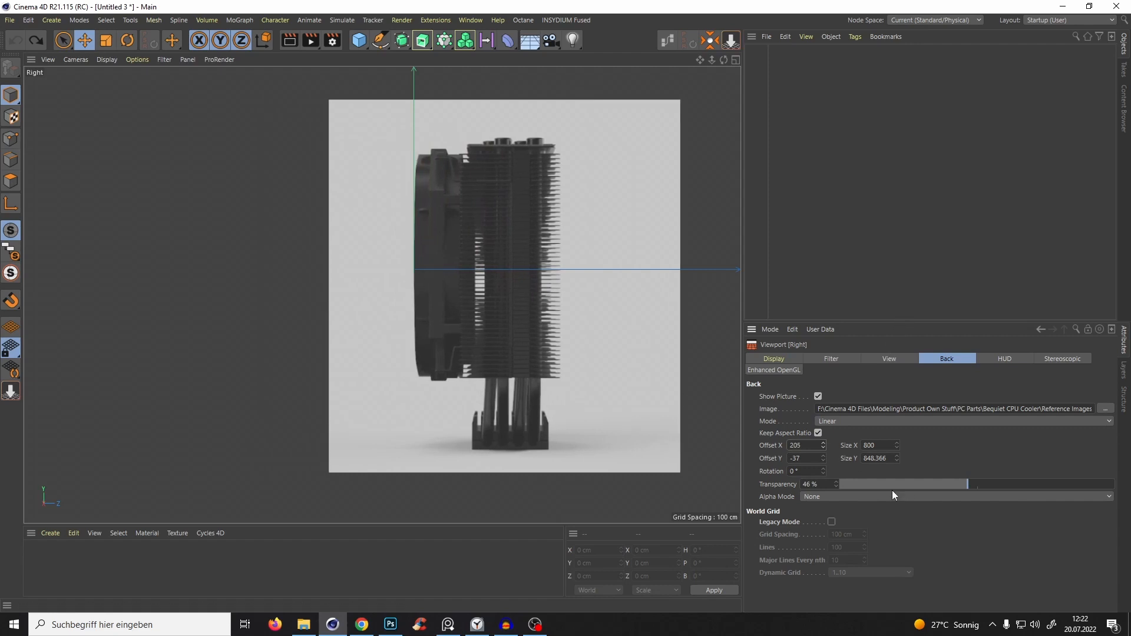
{"action": "left_click_drag", "start_coordinate": [824, 447], "coordinate": [829, 447]}
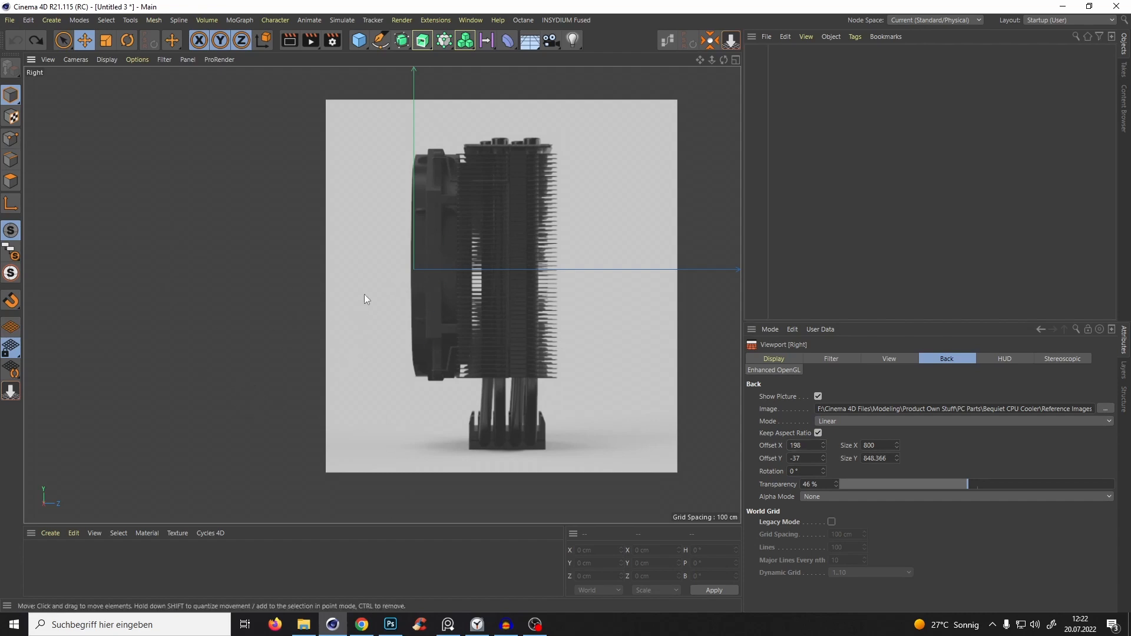
Return to the maximized front view and check the cooler's reference photos.
{"action": "key", "text": "F10"}
{"action": "middle_click", "coordinate": [525, 357]}
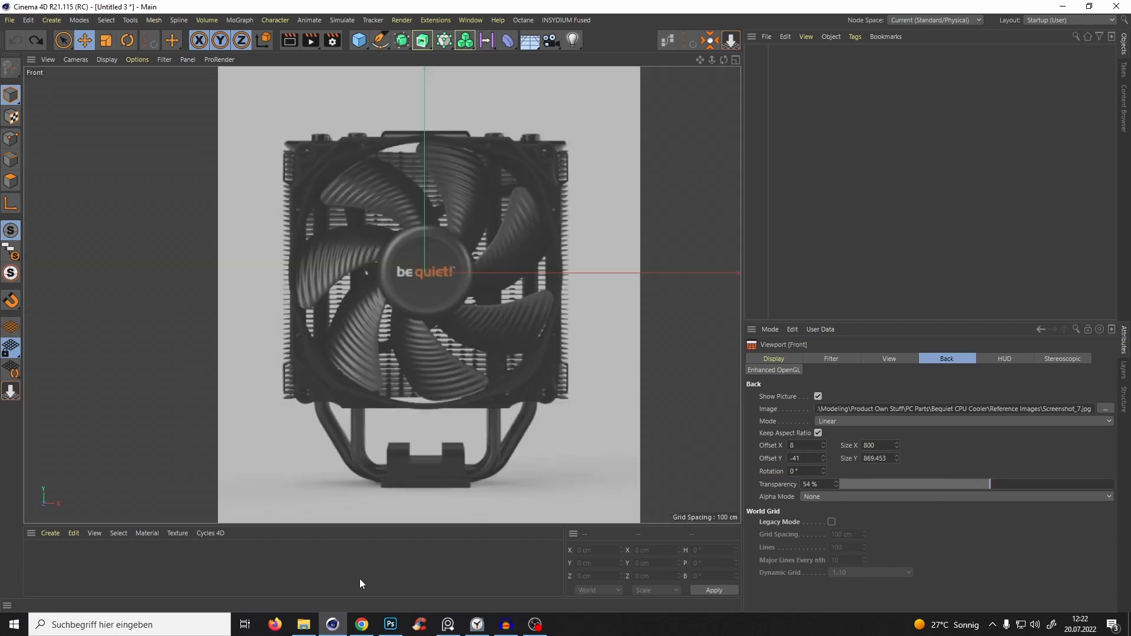
{"action": "left_click", "coordinate": [448, 624]}
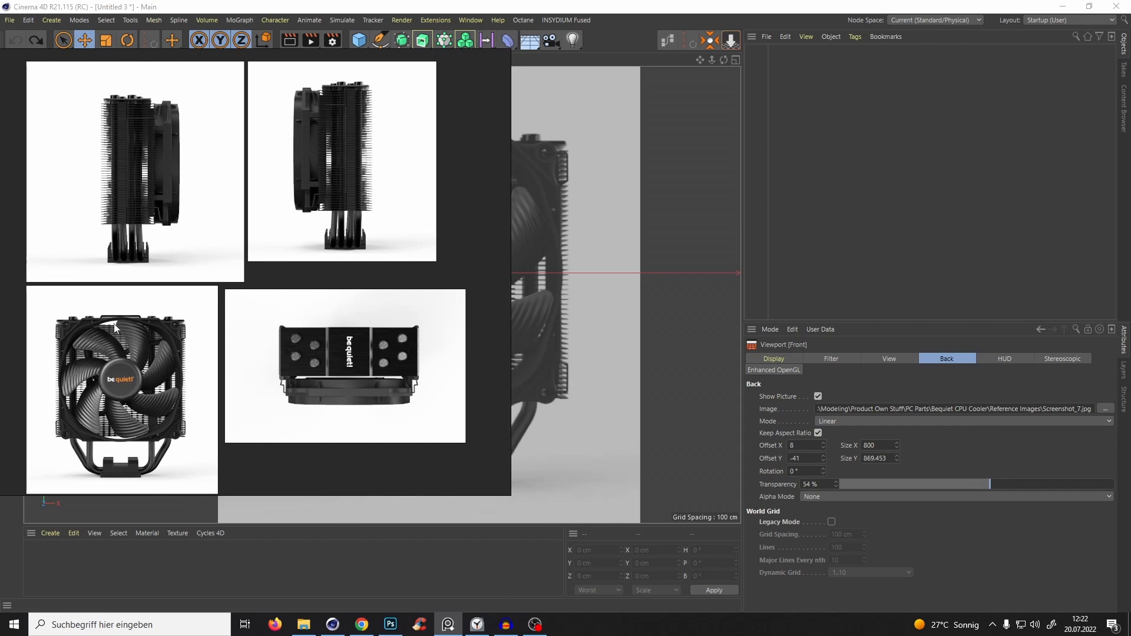
{"action": "left_click", "coordinate": [451, 627]}
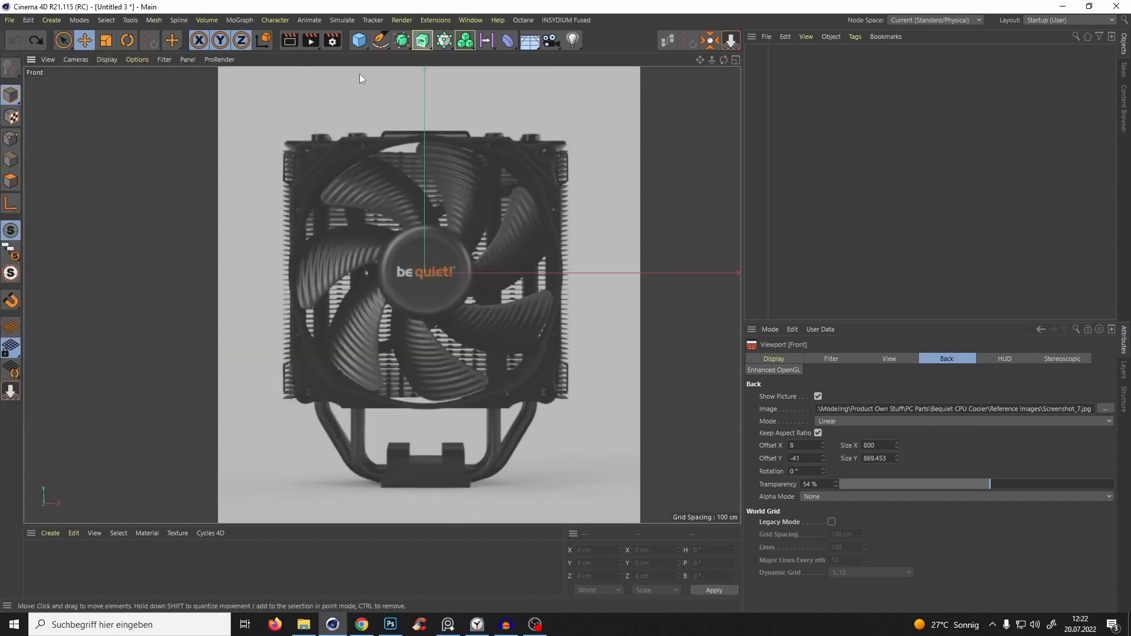
Add a Disc primitive and rotate its pitch to 90° so it faces the front view.
{"action": "left_click", "coordinate": [359, 41]}
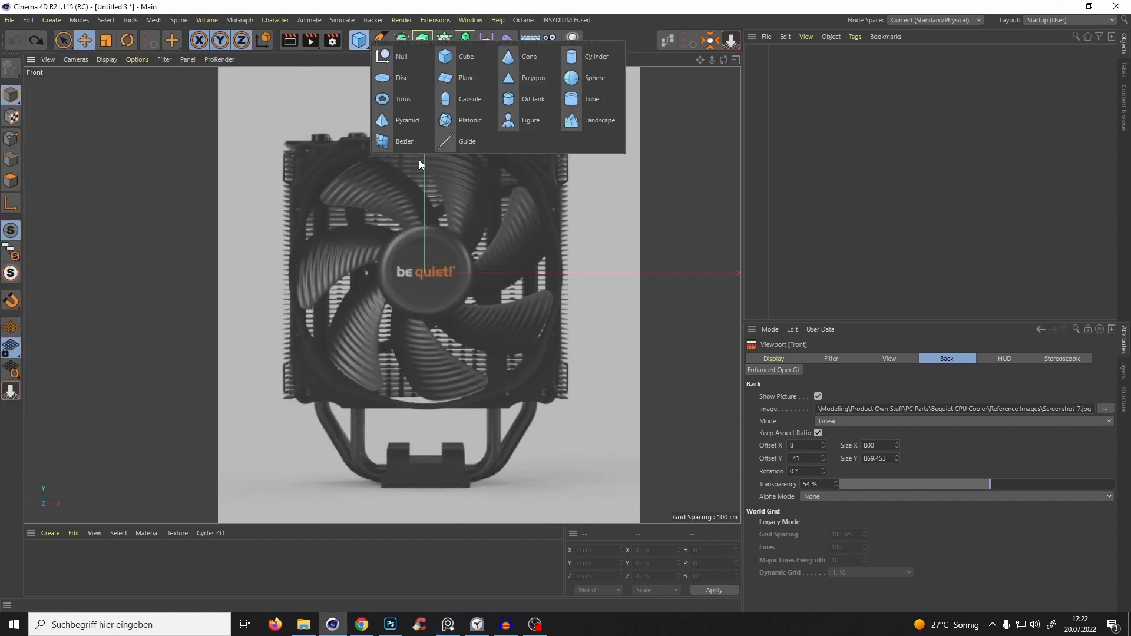
{"action": "left_click", "coordinate": [420, 77]}
{"action": "key", "text": "t"}
{"action": "key", "text": "r"}
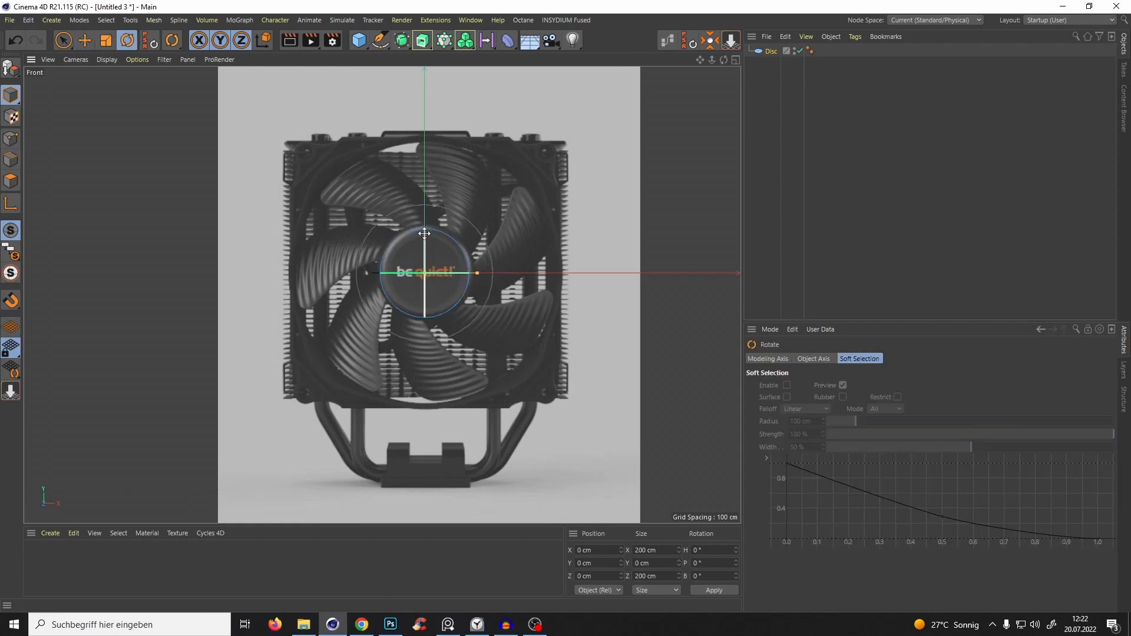
{"action": "left_click_drag", "start_coordinate": [426, 235], "coordinate": [429, 370], "text": "shift"}
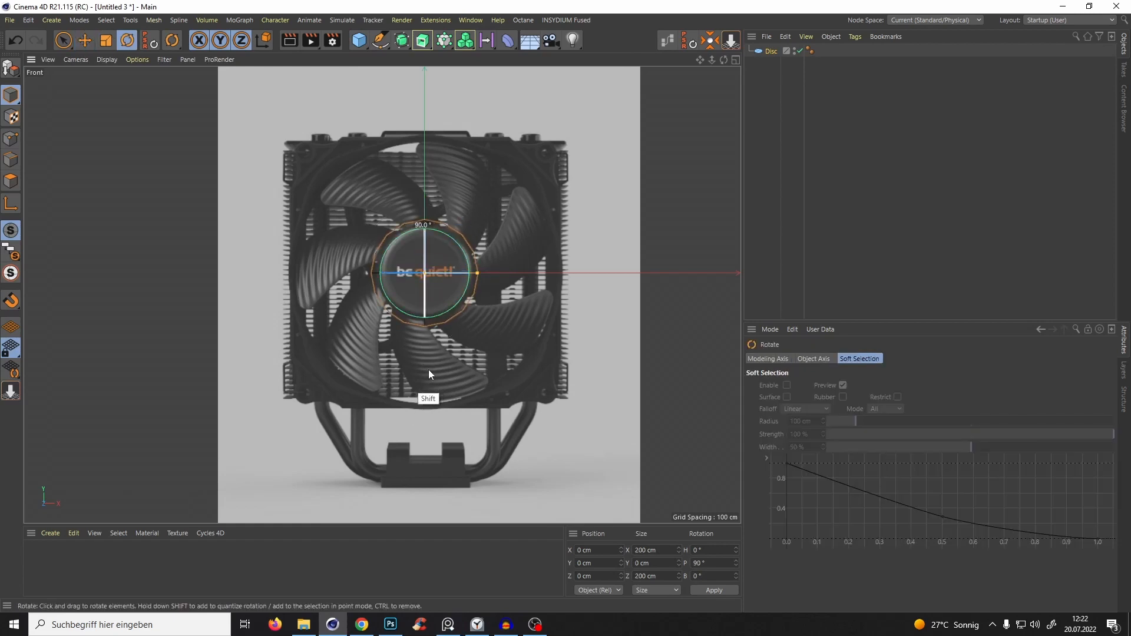
Display the disc's mesh lines in the front view and scale it to about 506 cm across to match the fan's outline.
{"action": "left_click", "coordinate": [82, 60]}
{"action": "mouse_move", "coordinate": [109, 61]}
{"action": "left_click", "coordinate": [119, 186]}
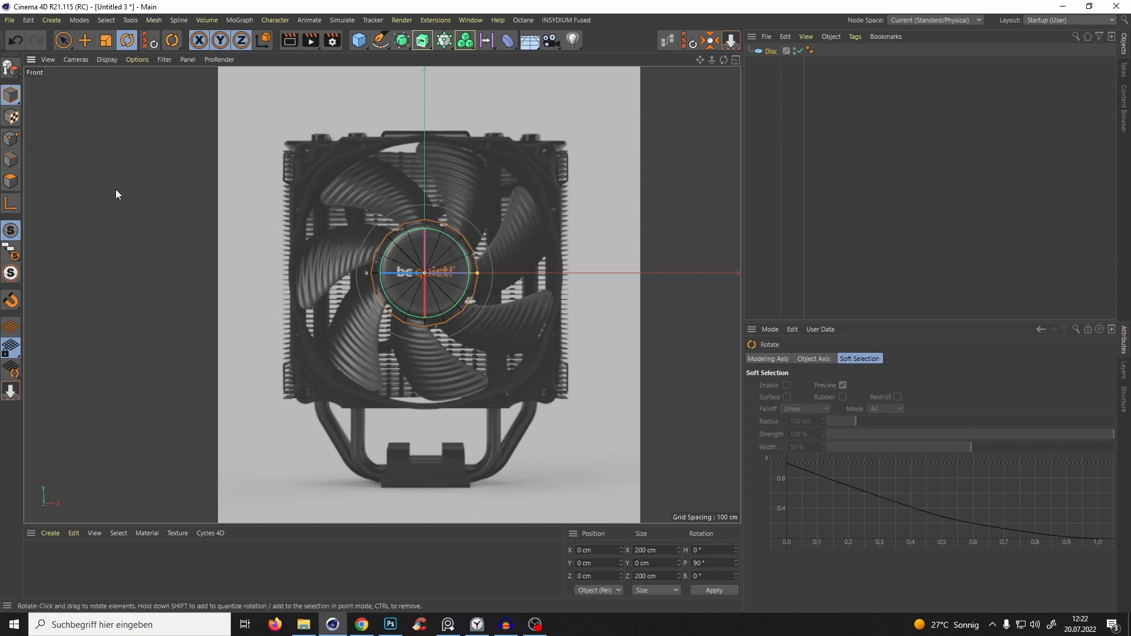
{"action": "key", "text": "t"}
{"action": "left_click_drag", "start_coordinate": [356, 366], "coordinate": [452, 397]}
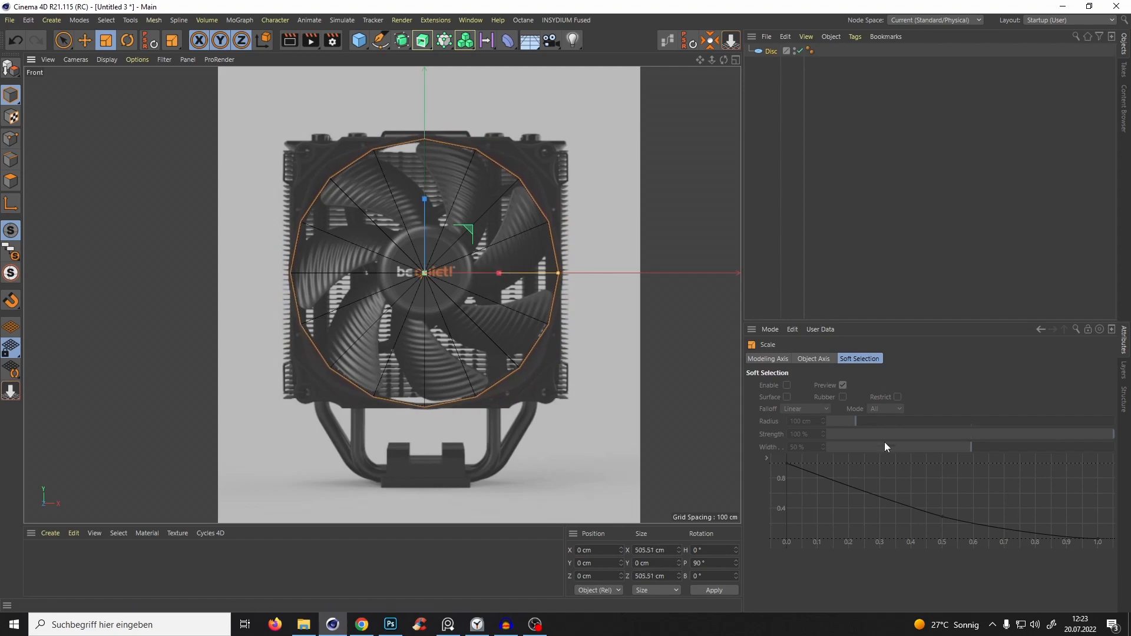
Set the front background picture's transparency to 34 % and scale the disc to about 499 cm across to match the fan opening.
{"action": "key", "text": "shift+v"}
{"action": "left_click_drag", "start_coordinate": [987, 486], "coordinate": [933, 490]}
{"action": "scroll", "coordinate": [430, 140], "scroll_direction": "up", "scroll_amount": 1}
{"action": "scroll", "coordinate": [431, 140], "scroll_direction": "up", "scroll_amount": 4}
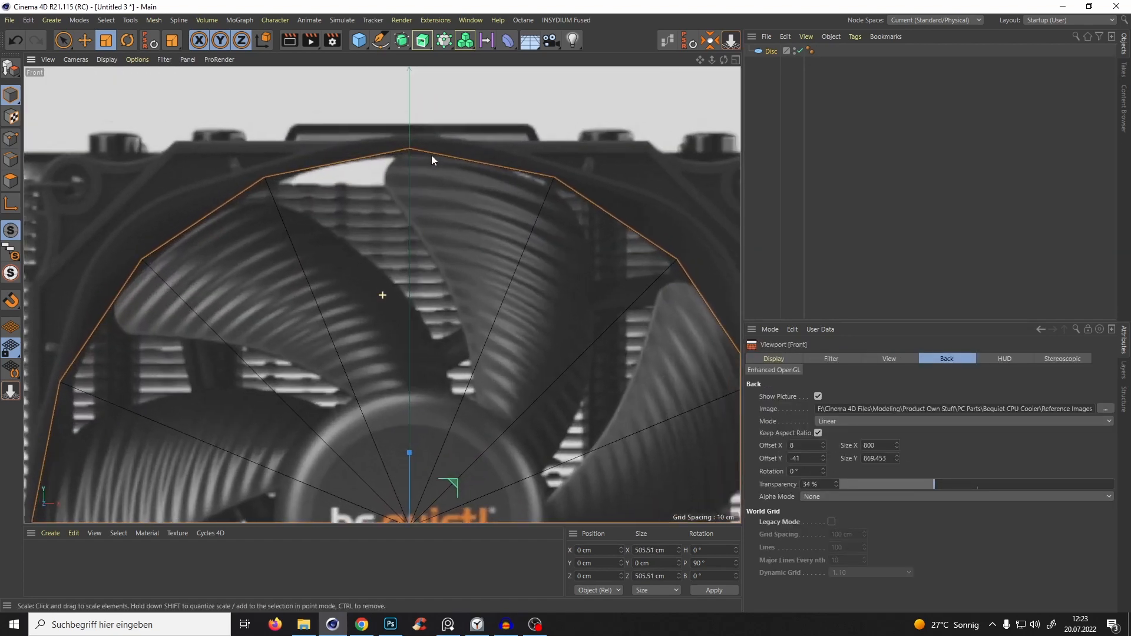
{"action": "mouse_move", "coordinate": [440, 417]}
{"action": "left_mouse_down"}
{"action": "mouse_move", "coordinate": [451, 430]}
{"action": "mouse_move", "coordinate": [462, 422]}
{"action": "mouse_move", "coordinate": [432, 422]}
{"action": "left_mouse_up"}
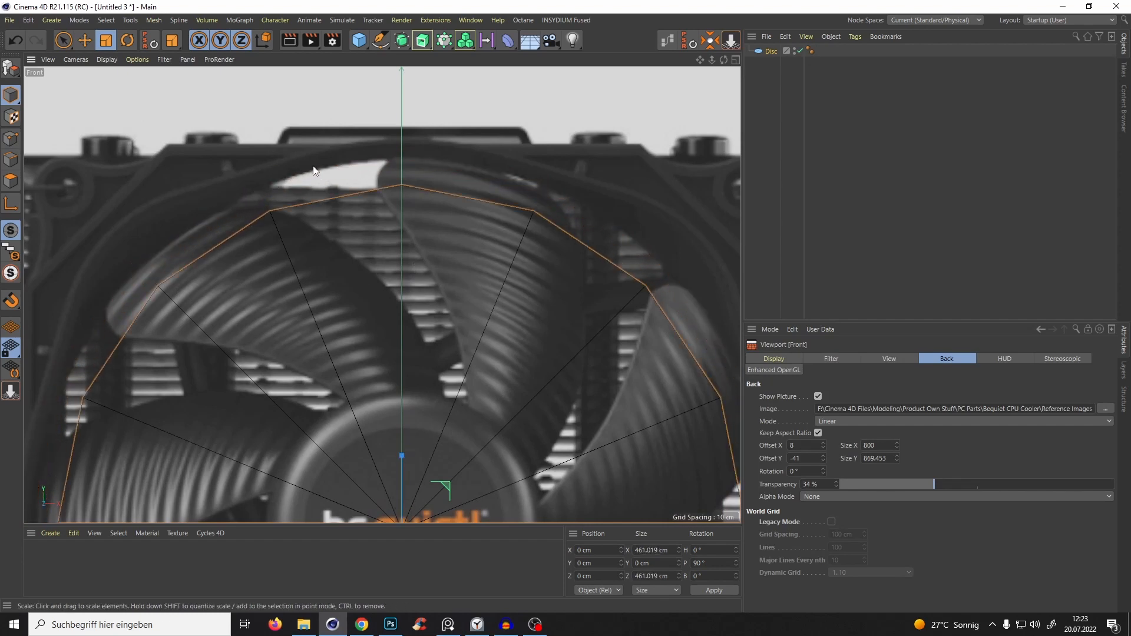
{"action": "left_click_drag", "start_coordinate": [585, 203], "coordinate": [563, 310]}
{"action": "scroll", "coordinate": [491, 265], "scroll_direction": "down", "scroll_amount": 5}
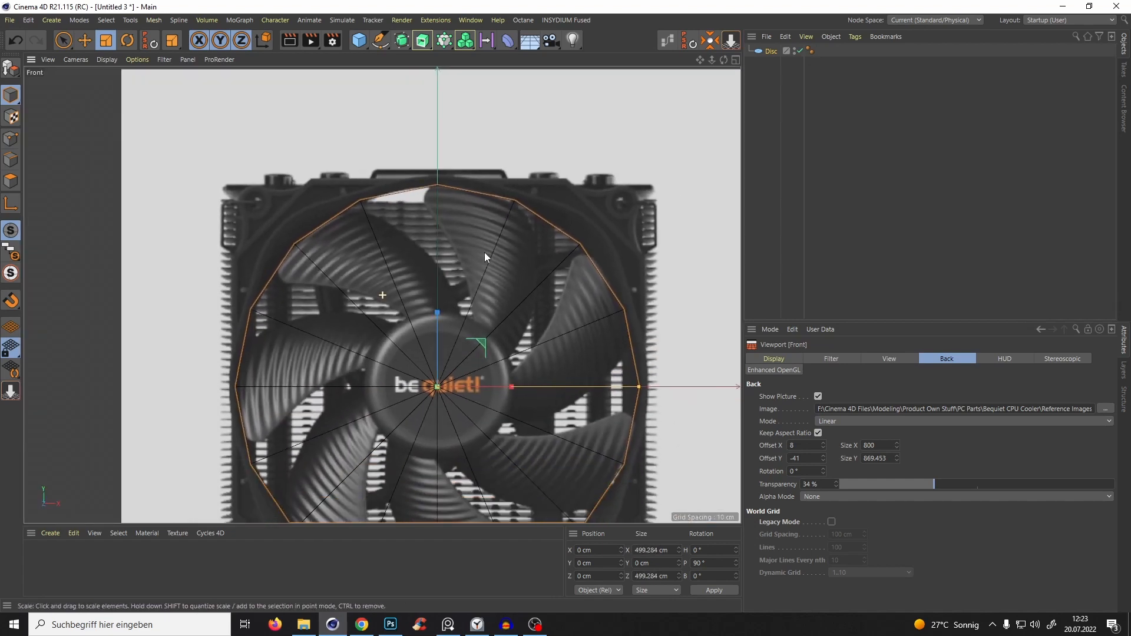
Convert the parametric disc into an editable polygon object.
{"action": "left_click", "coordinate": [767, 51]}
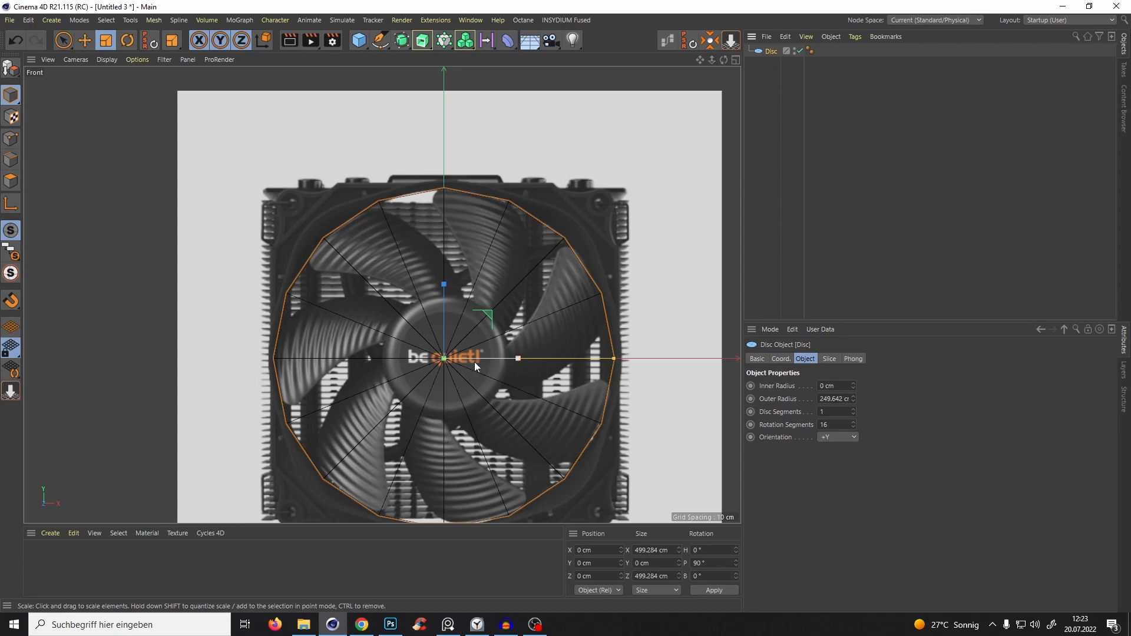
{"action": "middle_click_drag", "start_coordinate": [463, 326], "coordinate": [468, 294], "text": "alt"}
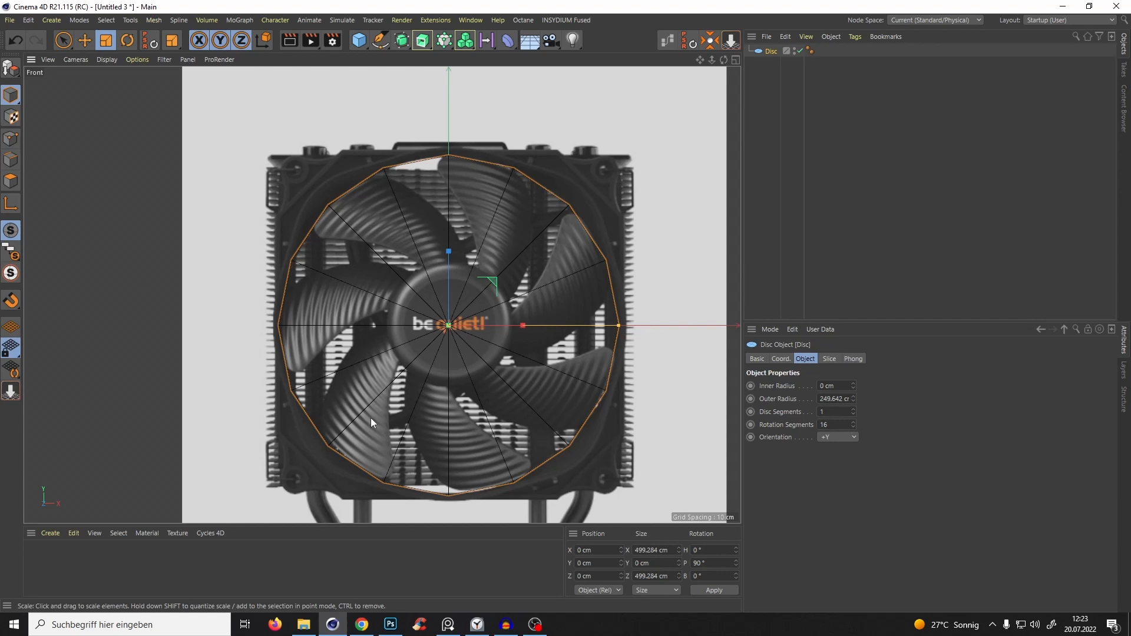
{"action": "left_click", "coordinate": [401, 40]}
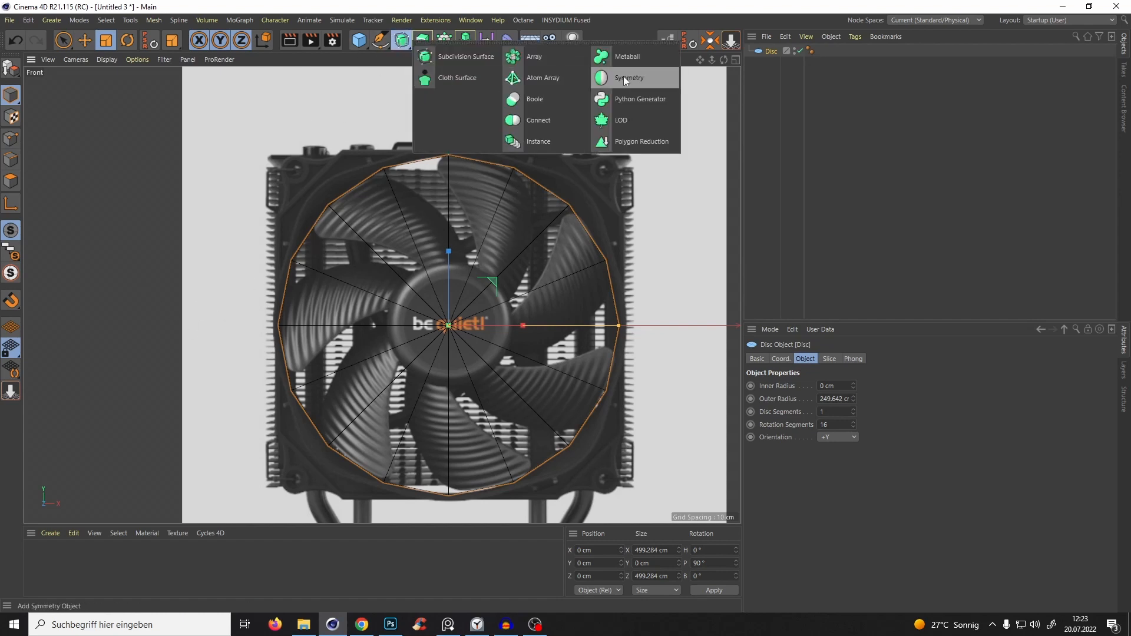
{"action": "scroll", "coordinate": [531, 230], "scroll_direction": "up", "scroll_amount": 3}
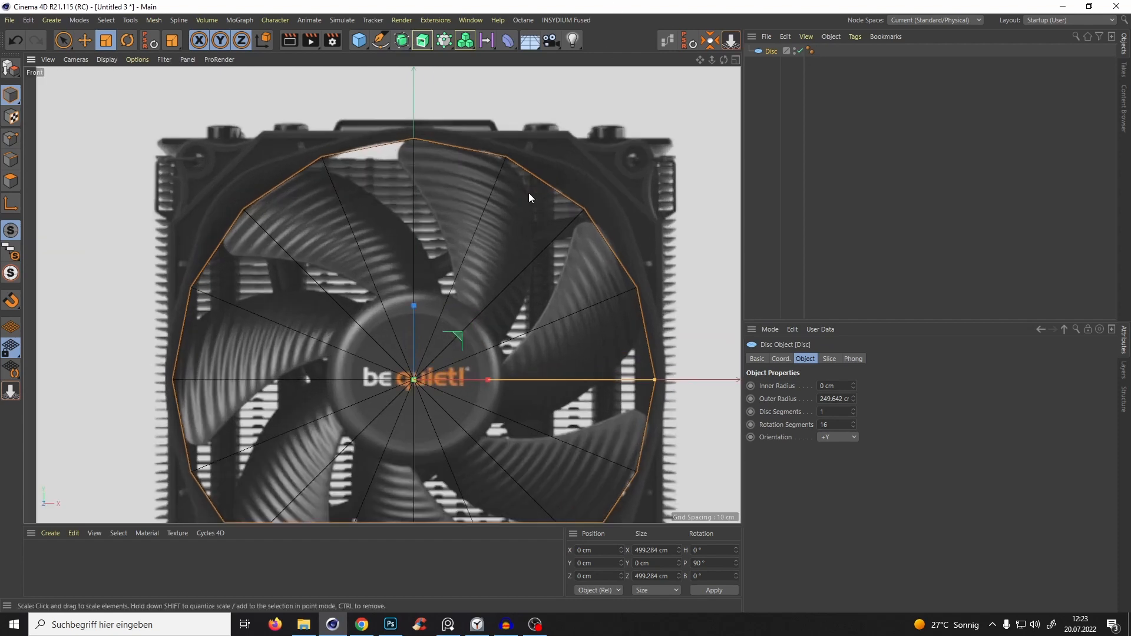
{"action": "scroll", "coordinate": [501, 218], "scroll_direction": "down", "scroll_amount": 4}
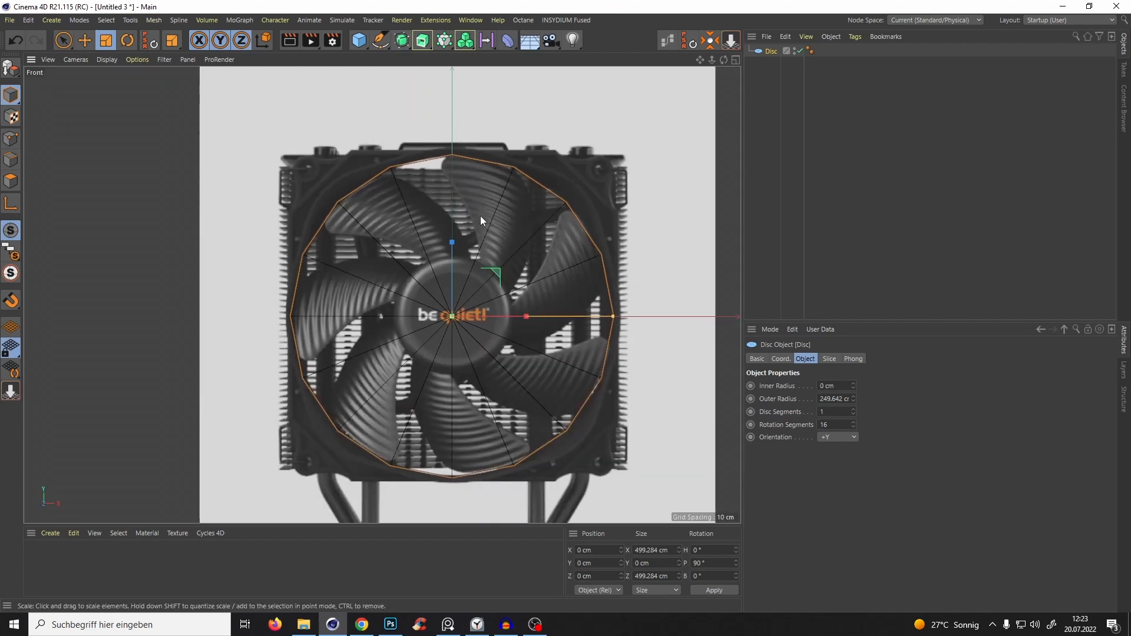
{"action": "key", "text": "c"}
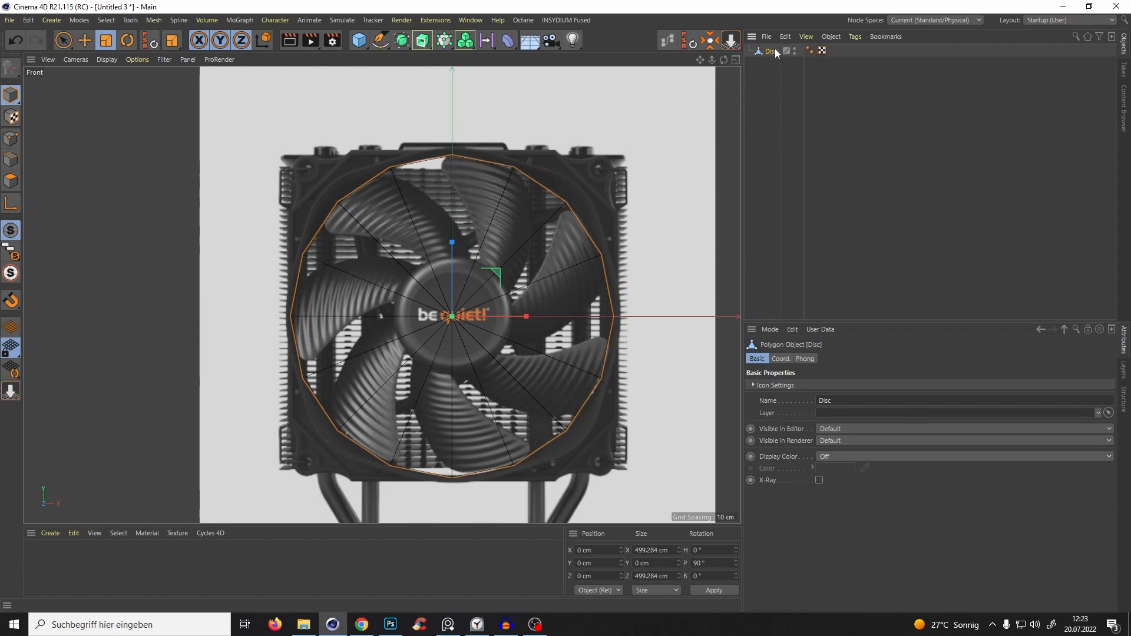
Delete the disc's outer points in the other three quadrants, keeping only the upper-right quarter in the front view.
{"action": "left_click", "coordinate": [11, 138]}
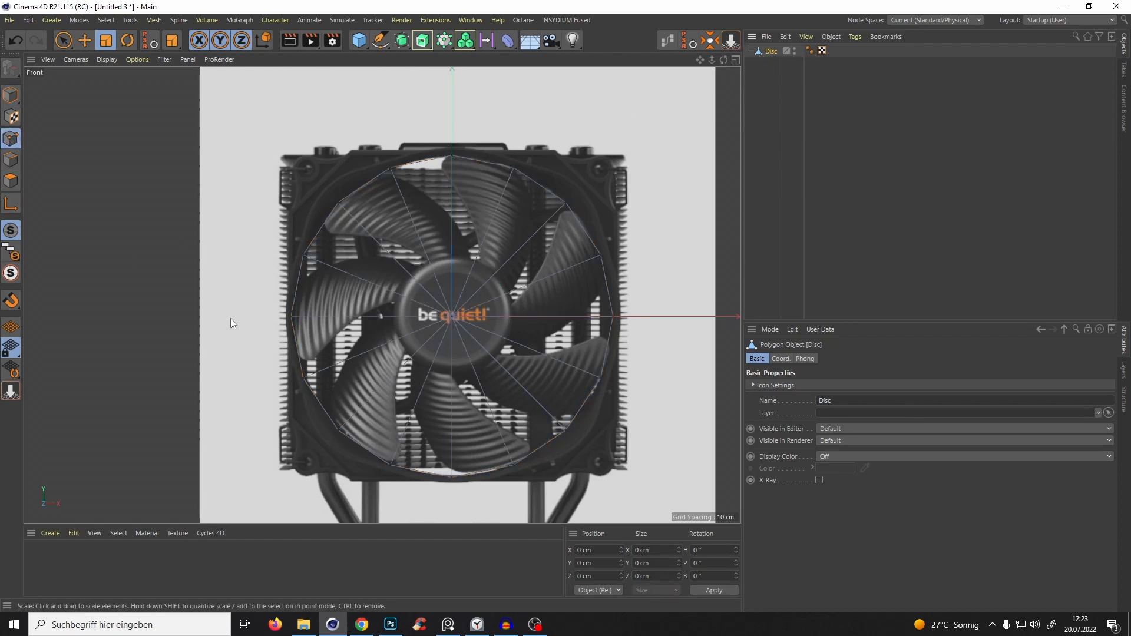
{"action": "left_click_drag", "start_coordinate": [65, 45], "coordinate": [102, 80]}
{"action": "left_click_drag", "start_coordinate": [222, 144], "coordinate": [417, 522]}
{"action": "left_click_drag", "start_coordinate": [612, 502], "coordinate": [342, 353], "text": "shift"}
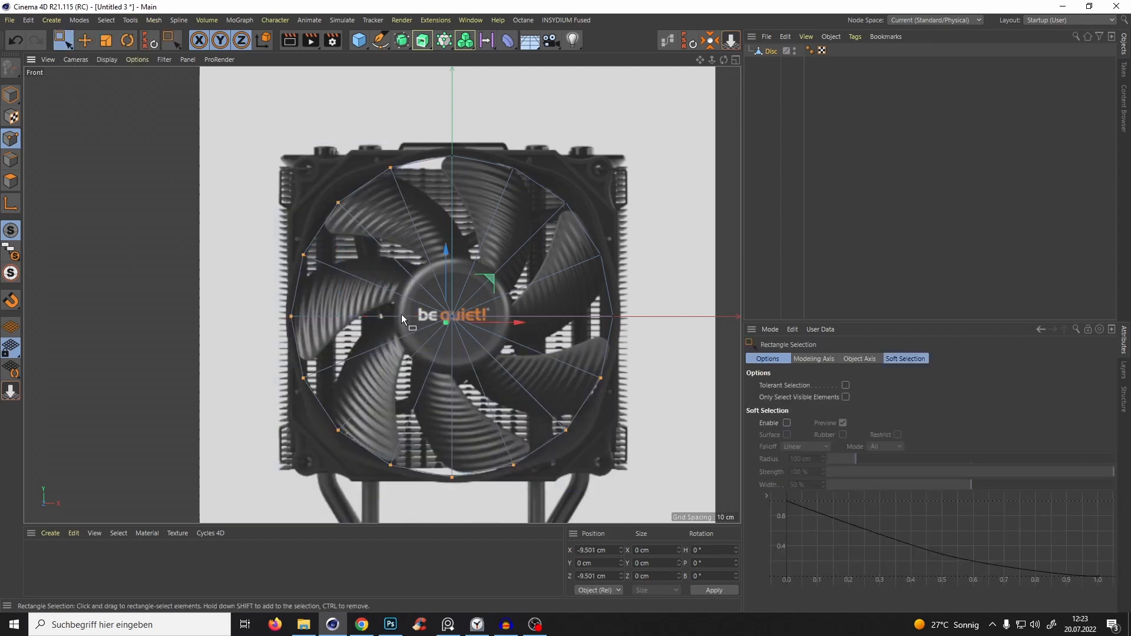
{"action": "key", "text": "Delete"}
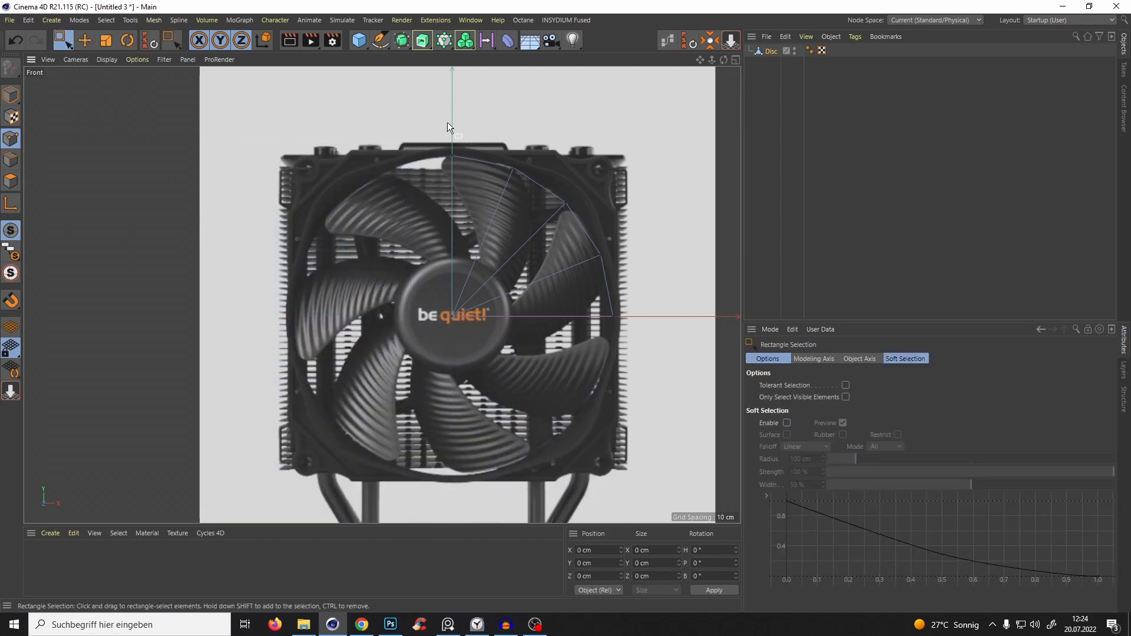
Place the quarter disc under a Symmetry object mirroring across the ZY plane and check the half disc in perspective.
{"action": "left_click", "coordinate": [764, 51]}
{"action": "left_click_drag", "start_coordinate": [402, 42], "coordinate": [630, 112]}
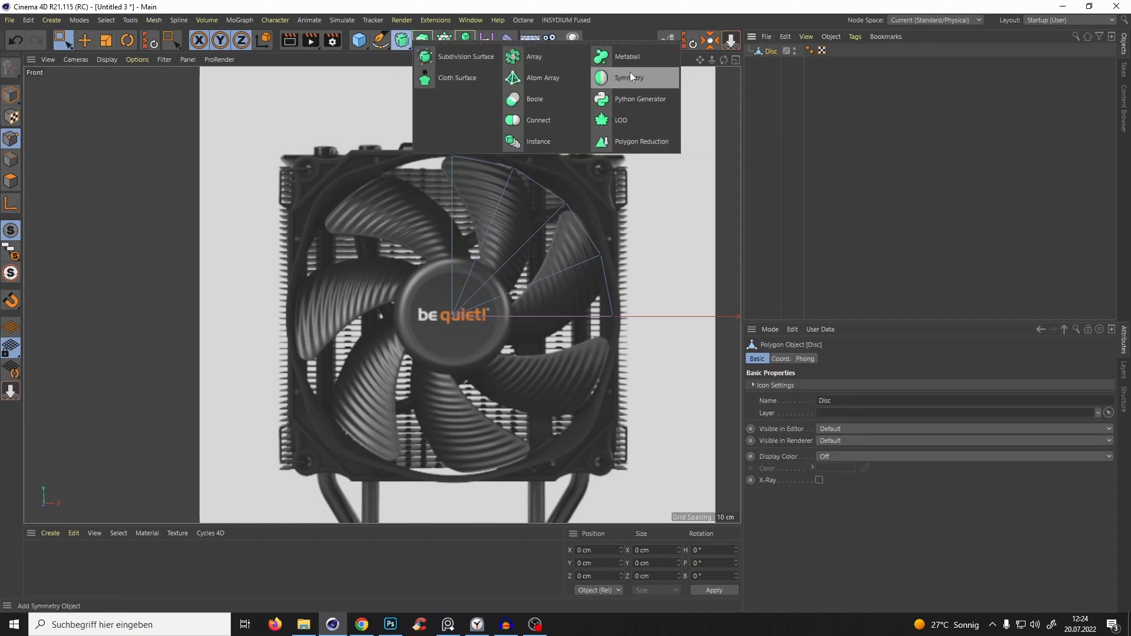
{"action": "left_click", "coordinate": [777, 52]}
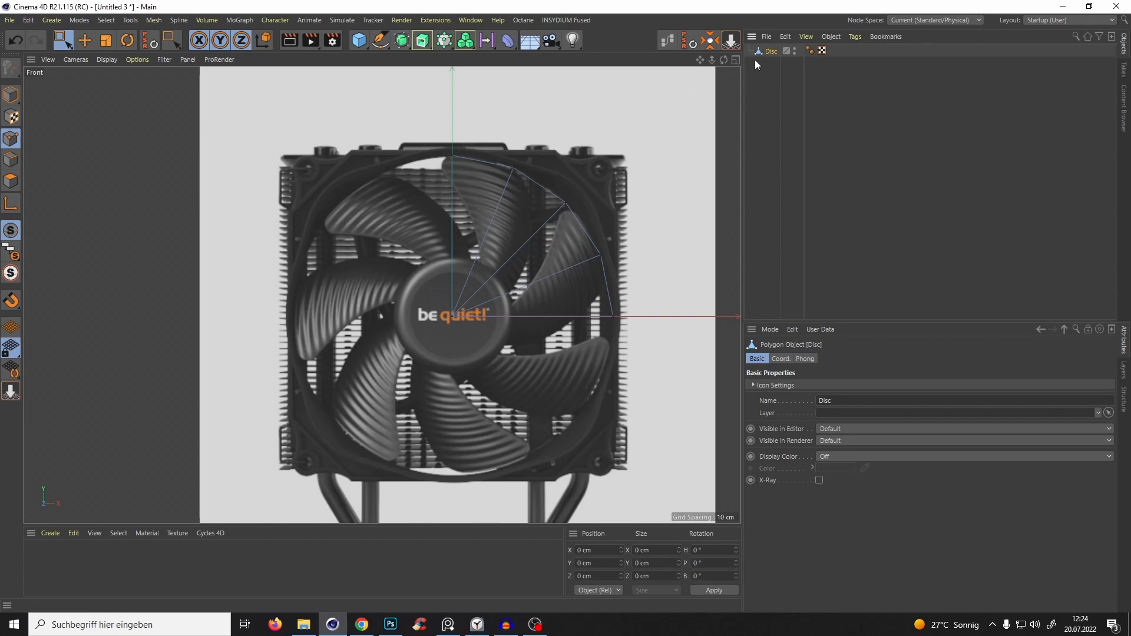
{"action": "left_click_drag", "start_coordinate": [402, 40], "coordinate": [634, 77]}
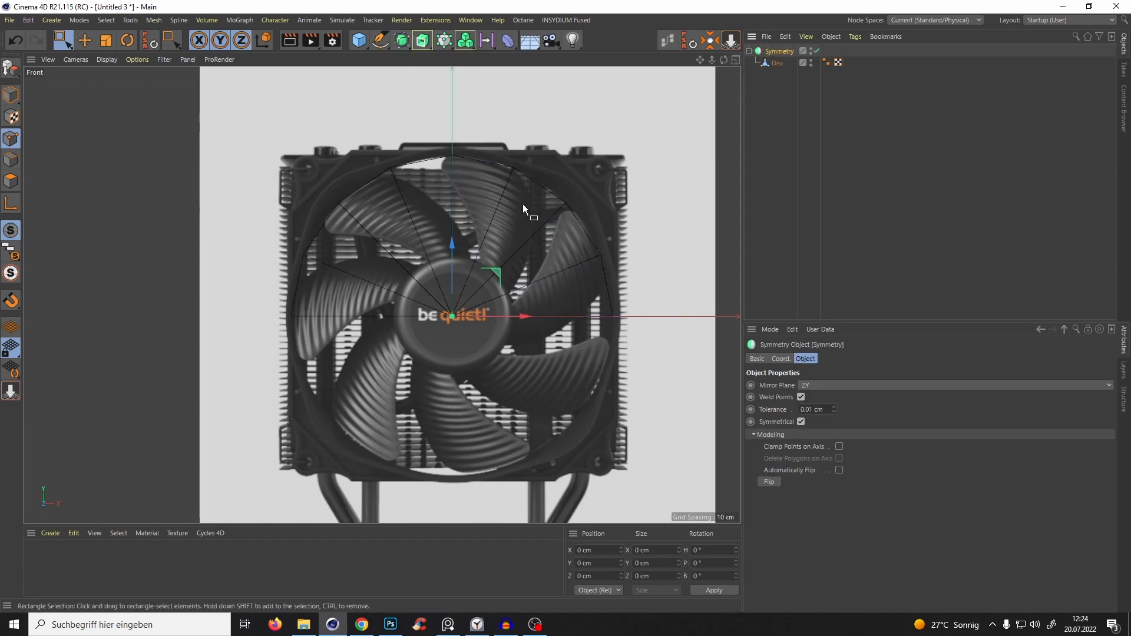
{"action": "key", "text": "F1"}
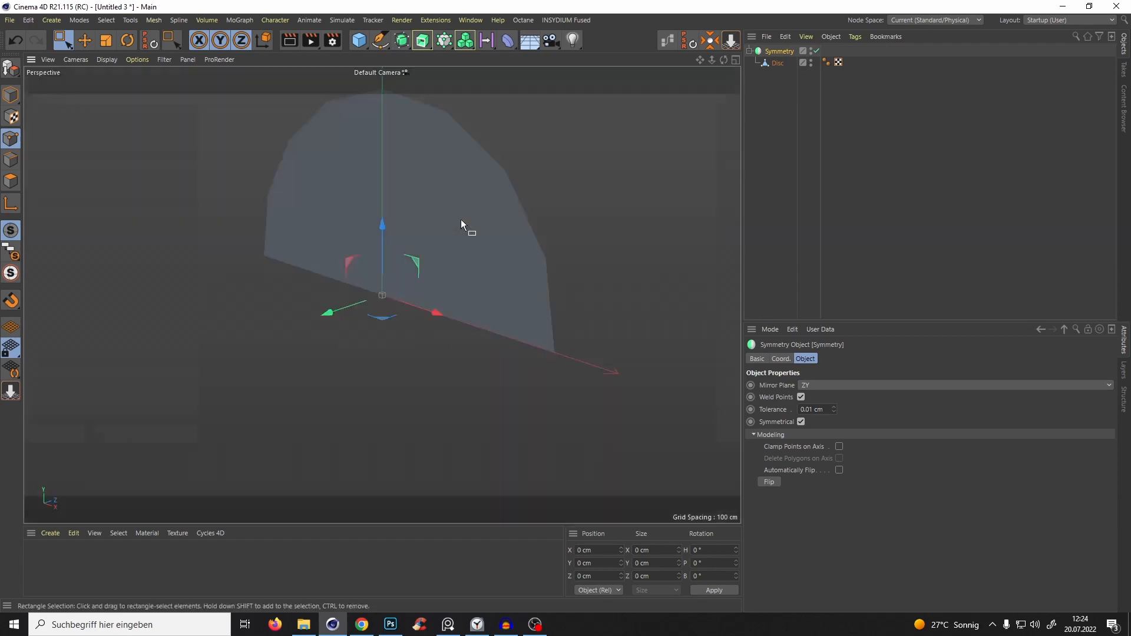
{"action": "right_click_drag", "start_coordinate": [431, 152], "coordinate": [408, 166], "text": "alt"}
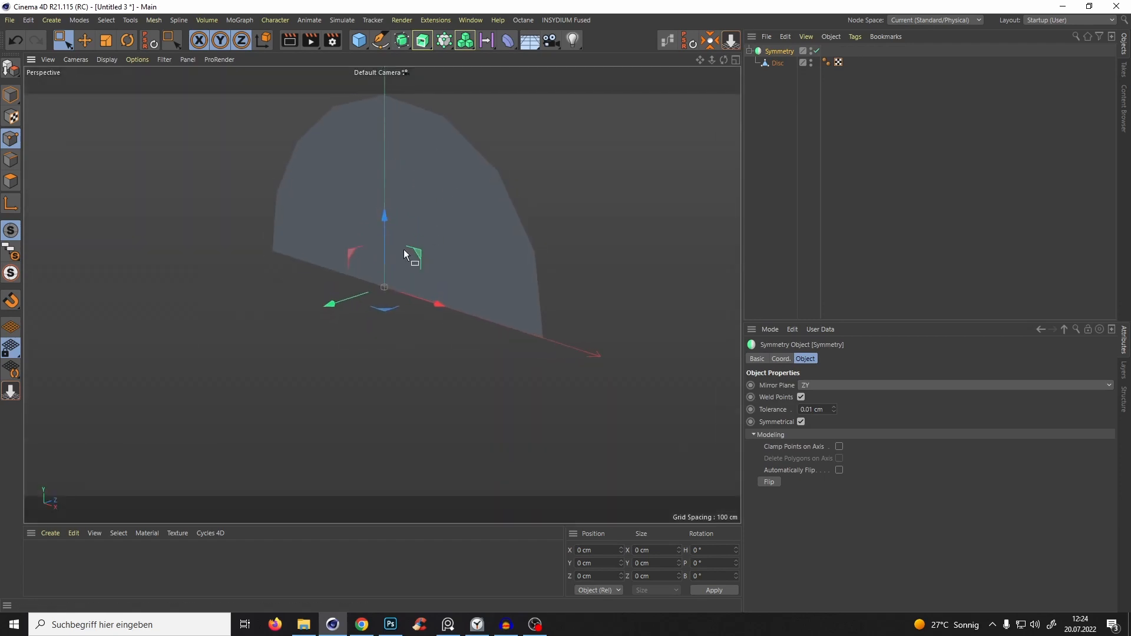
{"action": "key", "text": "F3"}
{"action": "key", "text": "F2"}
{"action": "key", "text": "F4"}
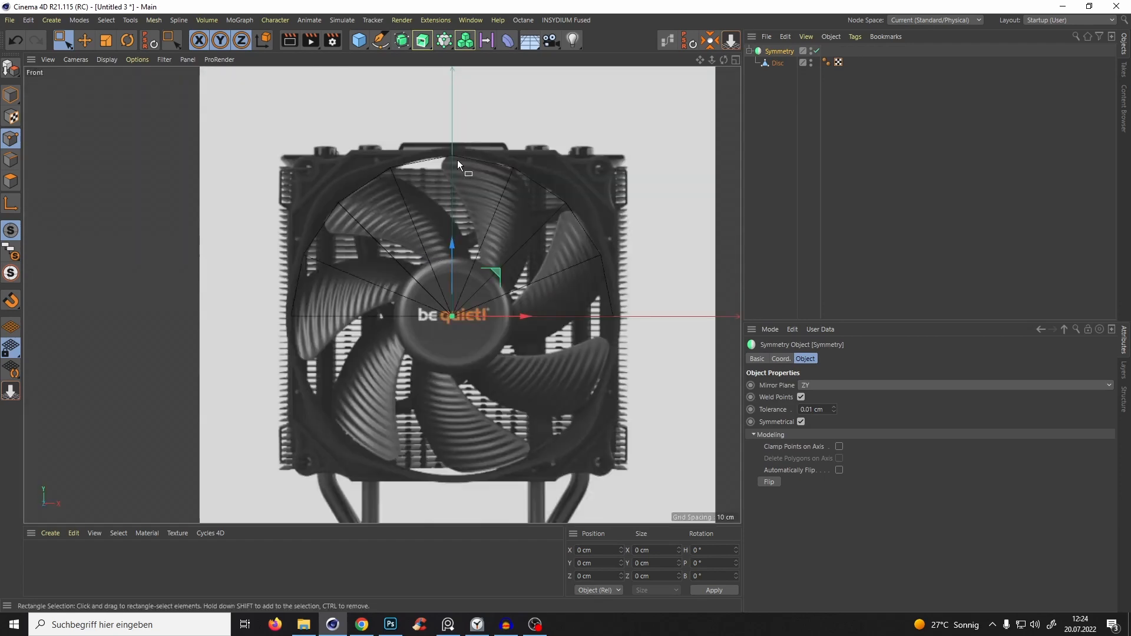
Nest the existing Symmetry inside a second Symmetry object with its mirror plane set to XY to complete the disc.
{"action": "left_click", "coordinate": [402, 40]}
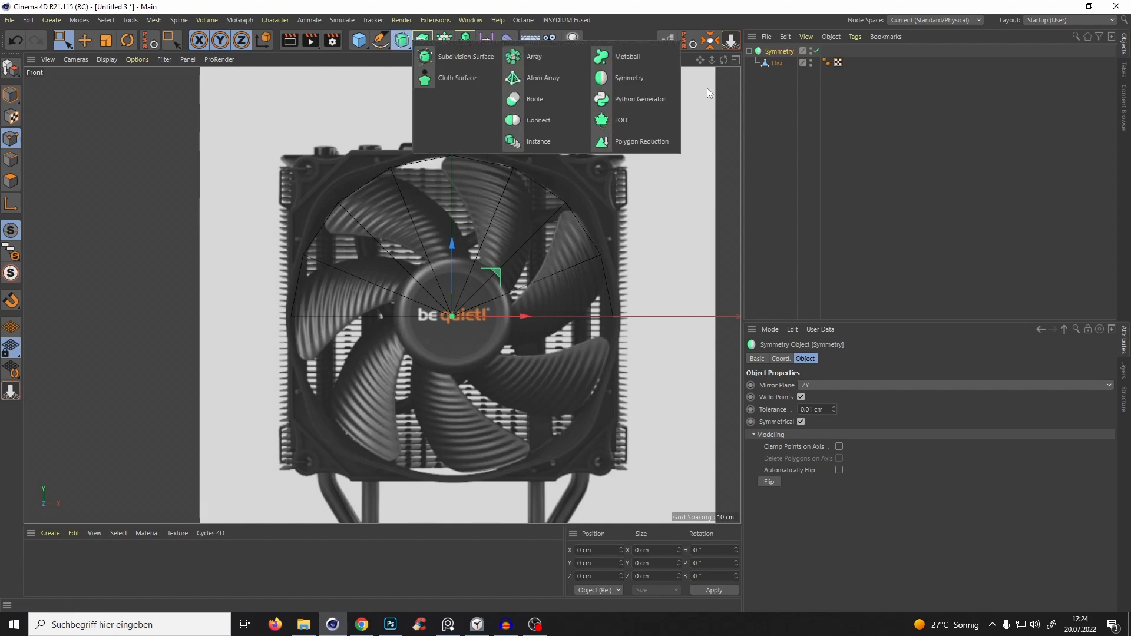
{"action": "left_click", "coordinate": [635, 79], "text": "alt"}
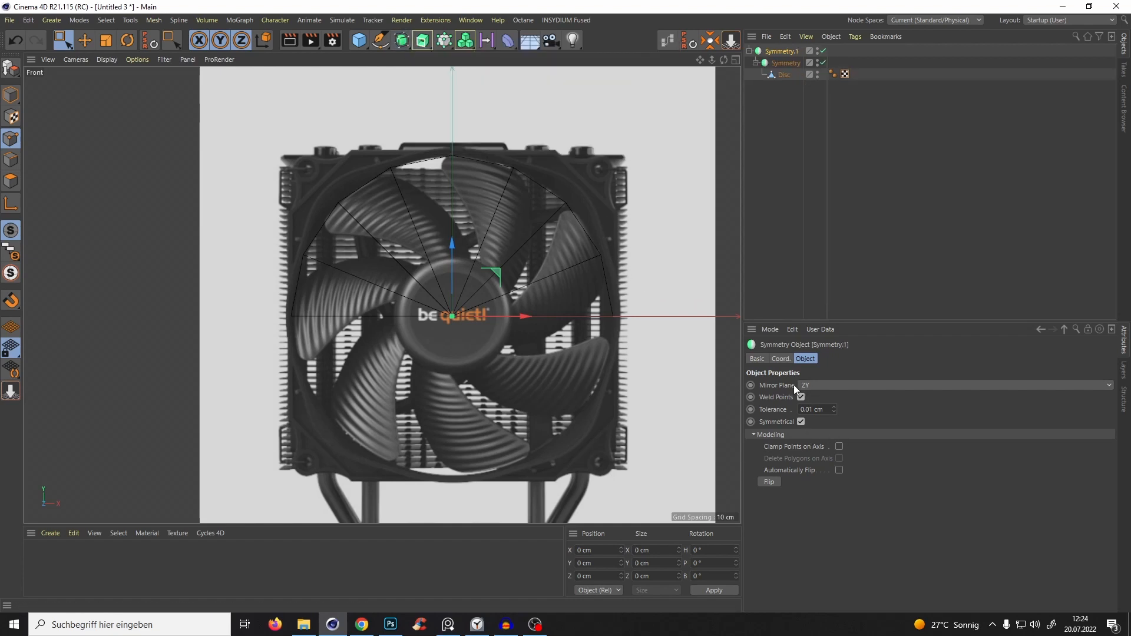
{"action": "left_click", "coordinate": [814, 384]}
{"action": "left_click", "coordinate": [808, 401]}
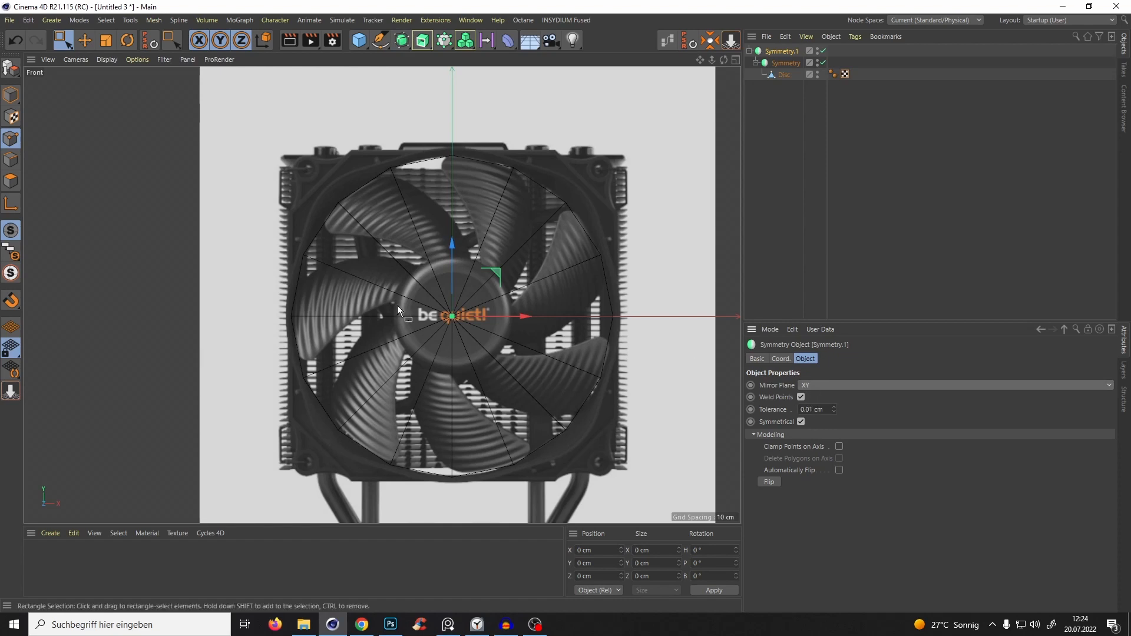
Enable Clamp Points on Axis and Delete Polygons on Axis for both Symmetry objects together.
{"action": "middle_click", "coordinate": [787, 64]}
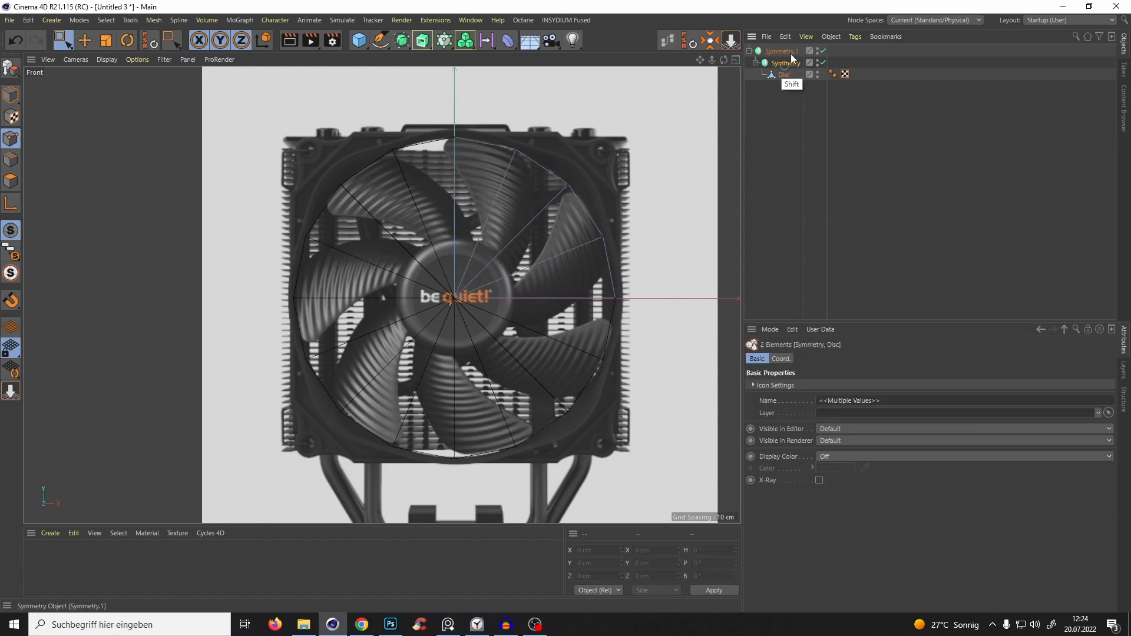
{"action": "middle_click", "coordinate": [779, 52]}
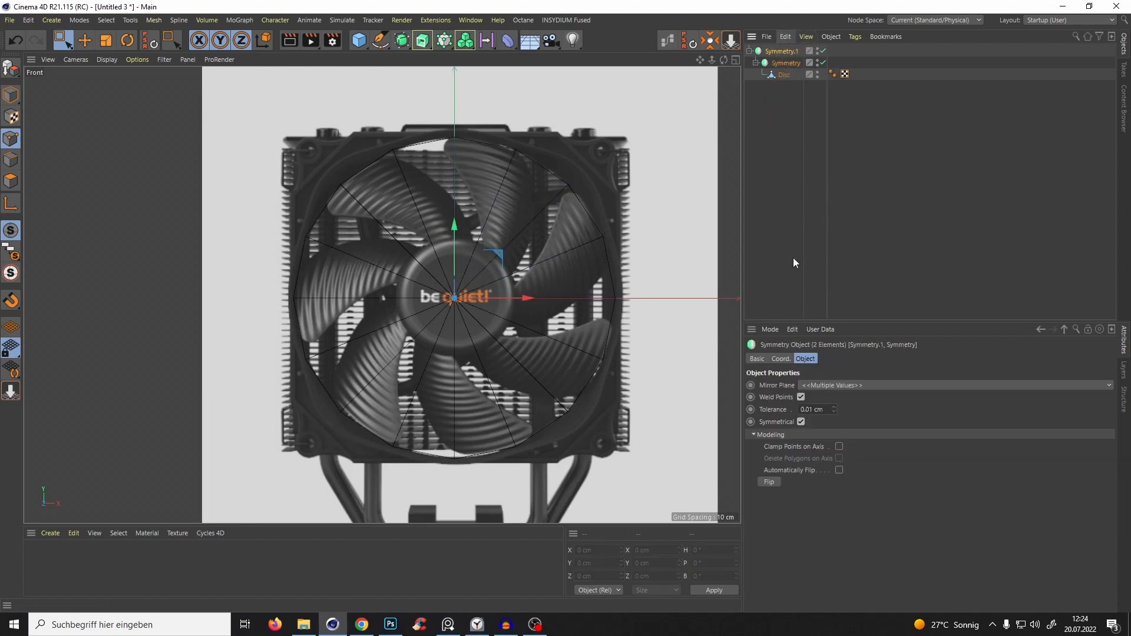
{"action": "left_click", "coordinate": [838, 446]}
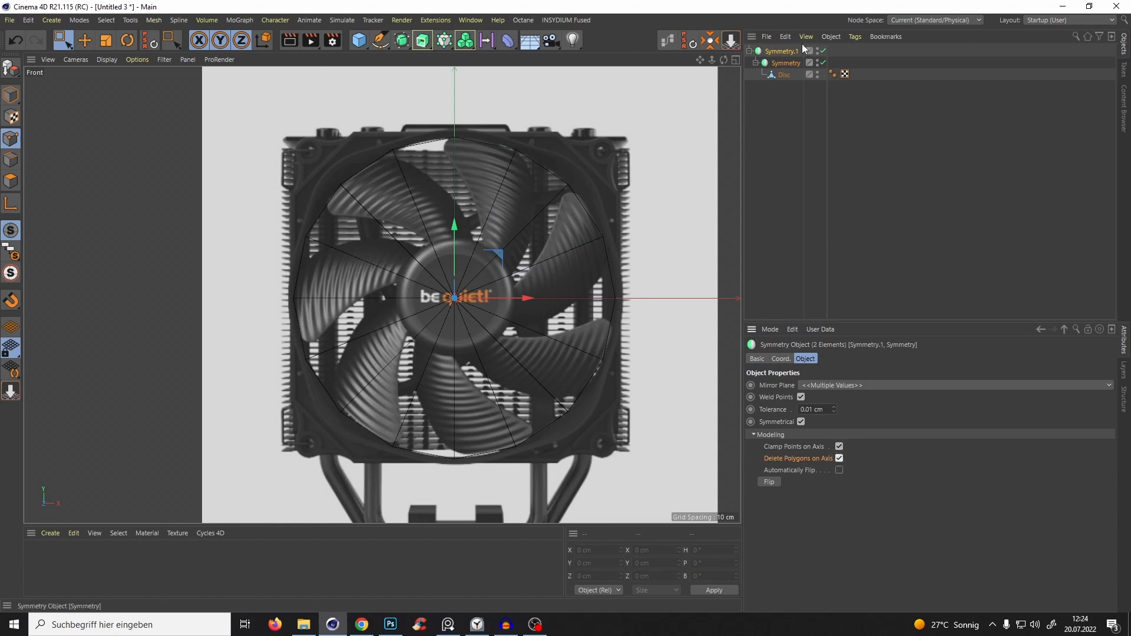
Put the whole symmetry hierarchy under a Subdivision Surface, check the smoothed disc in perspective, and disable the smoothing.
{"action": "left_click", "coordinate": [444, 41], "text": "alt"}
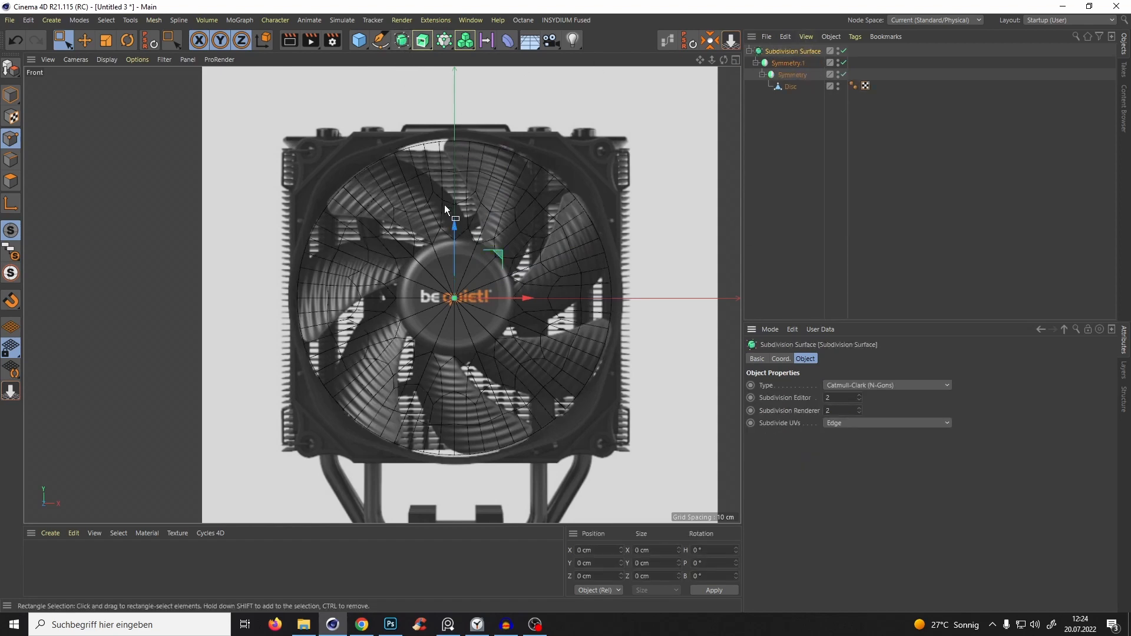
{"action": "key", "text": "F1"}
{"action": "left_click_drag", "start_coordinate": [411, 146], "coordinate": [384, 83], "text": "alt"}
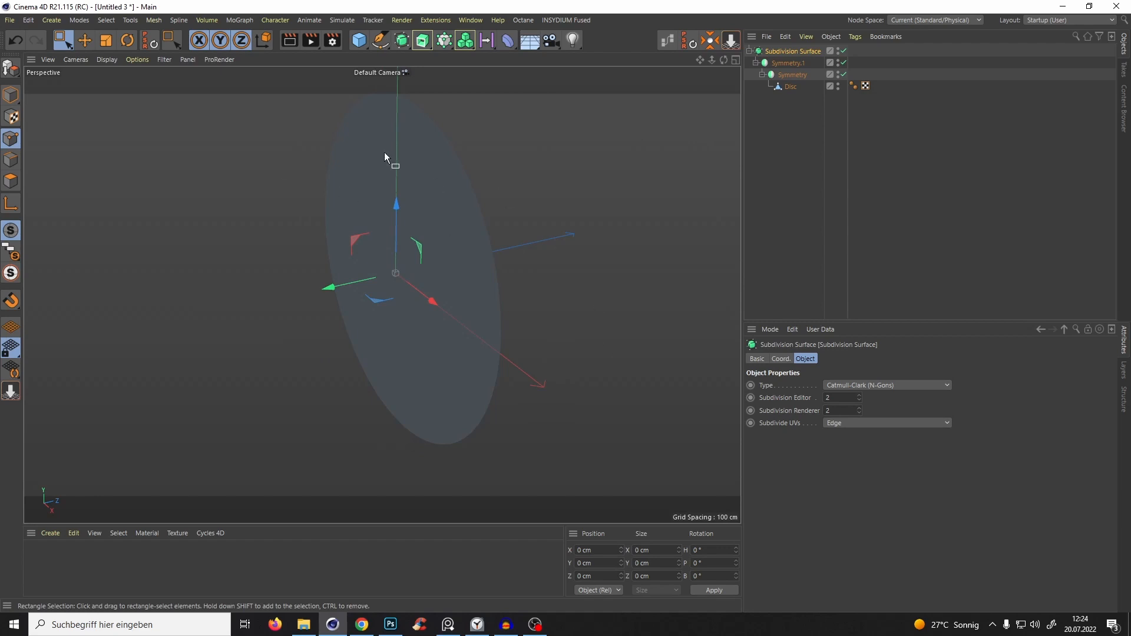
{"action": "key", "text": "q"}
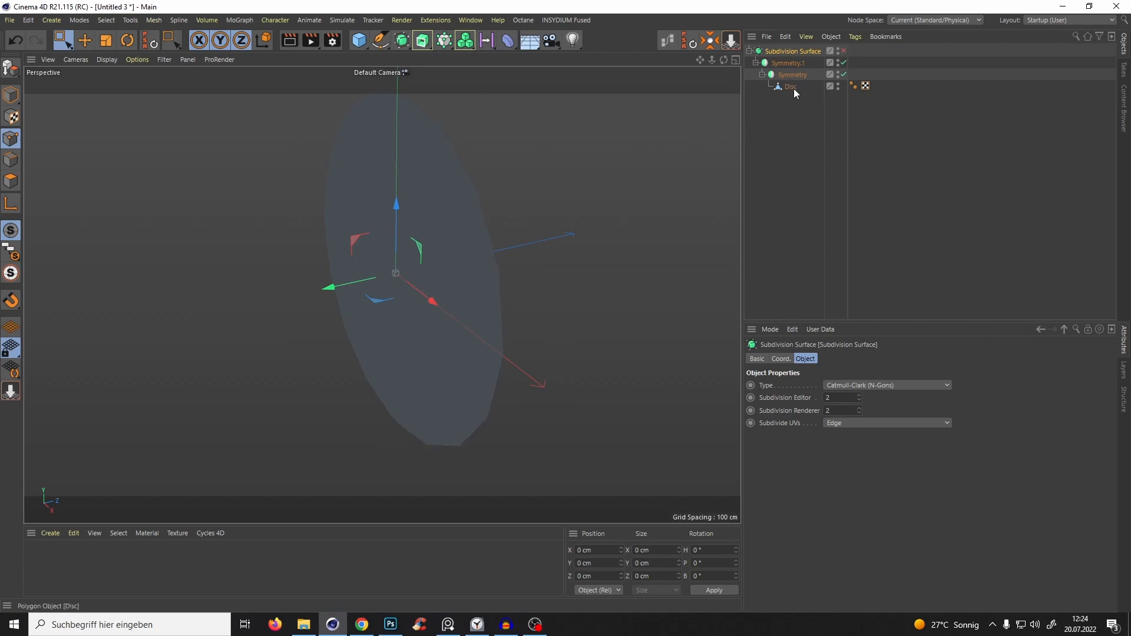
Select the quarter disc mesh and examine its shape and placement against the cooler references in the front, right and perspective views.
{"action": "left_click", "coordinate": [791, 87]}
{"action": "key", "text": "F2"}
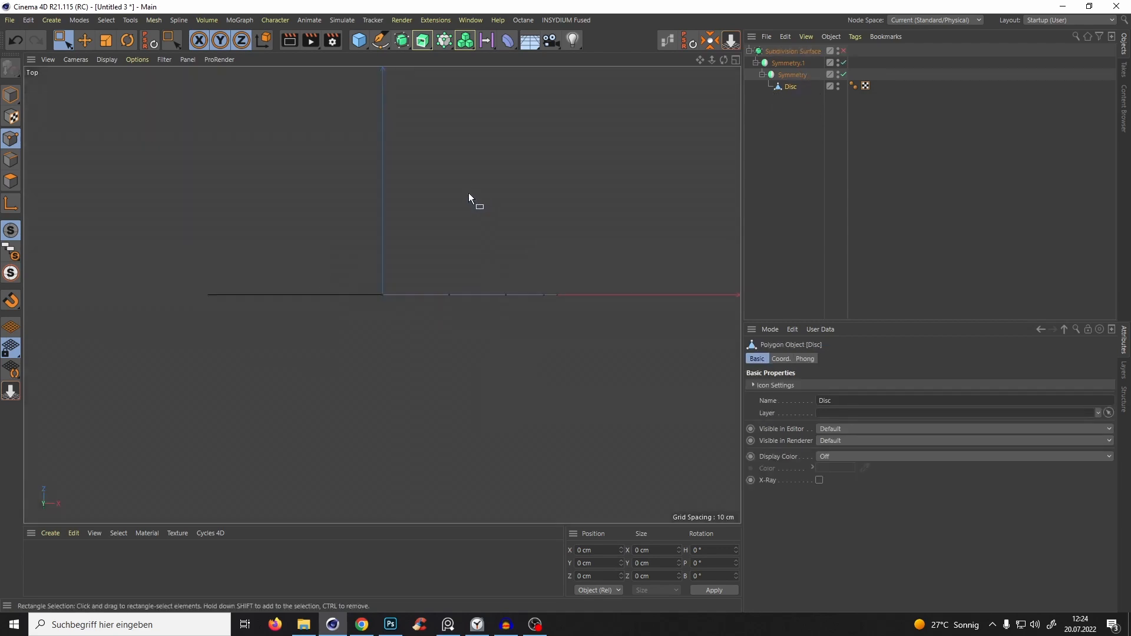
{"action": "key", "text": "F4"}
{"action": "scroll", "coordinate": [495, 182], "scroll_direction": "up", "scroll_amount": 3}
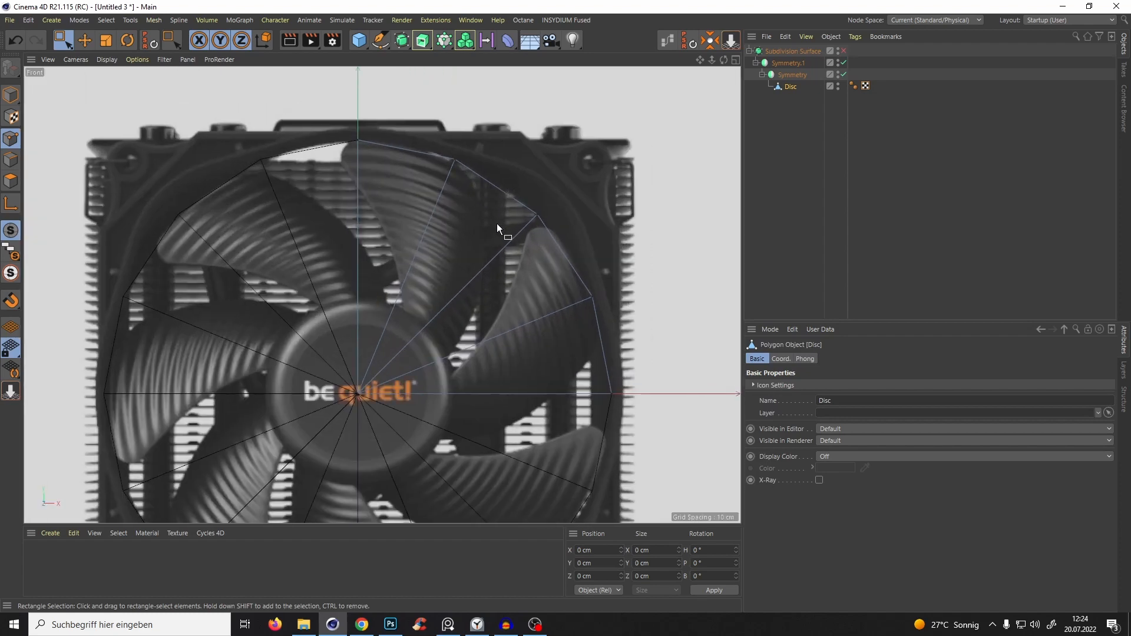
{"action": "key", "text": "F3"}
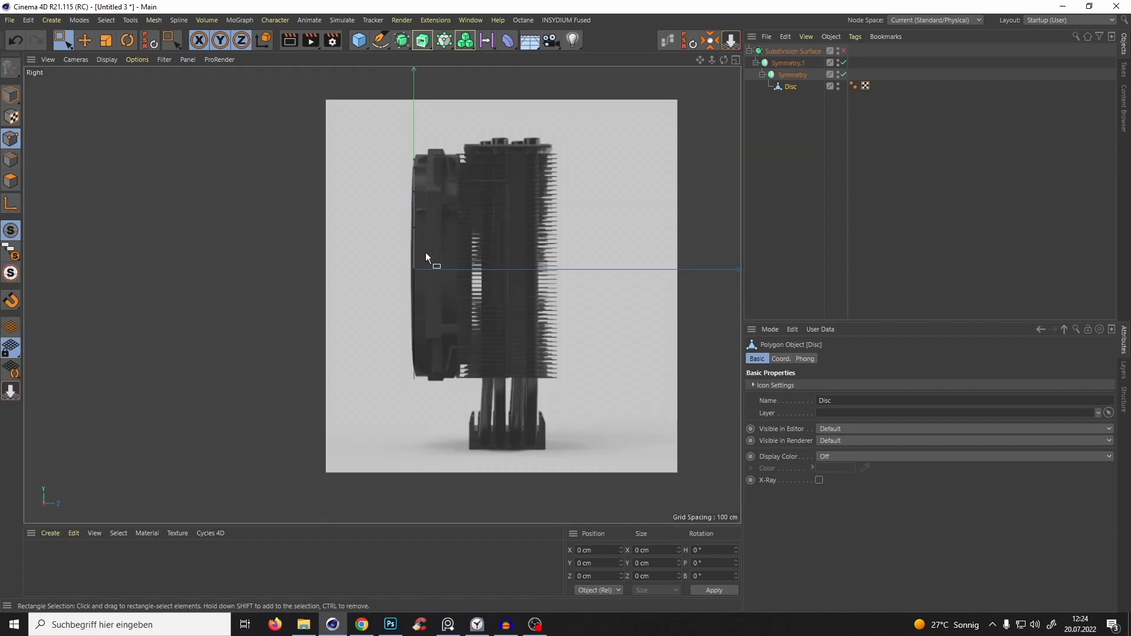
{"action": "scroll", "coordinate": [434, 219], "scroll_direction": "up", "scroll_amount": 1}
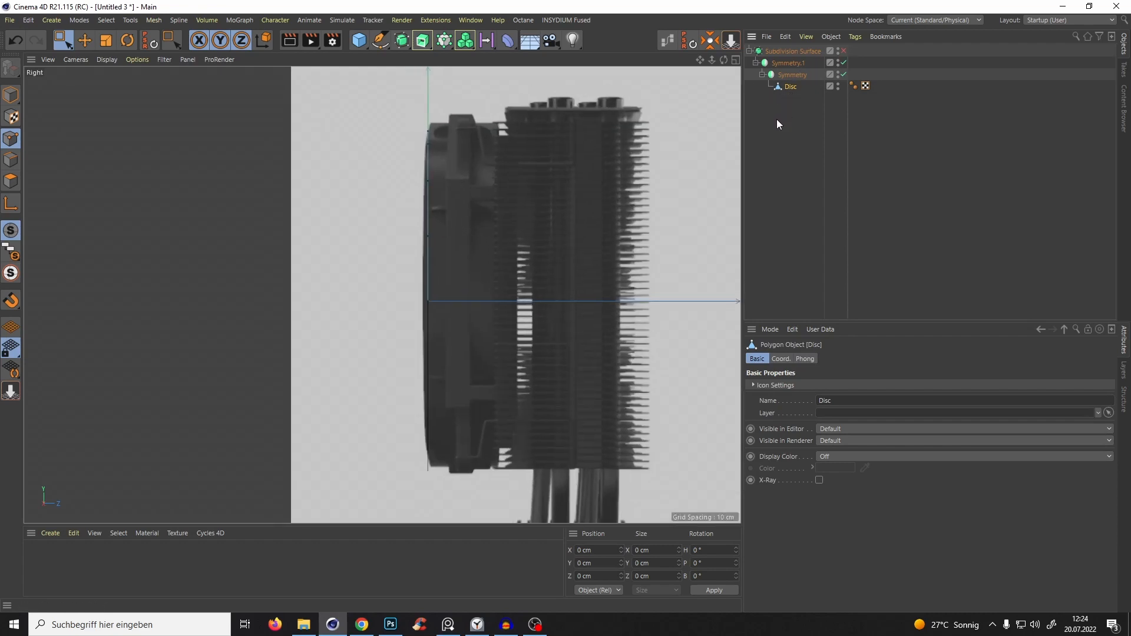
{"action": "key", "text": "F1"}
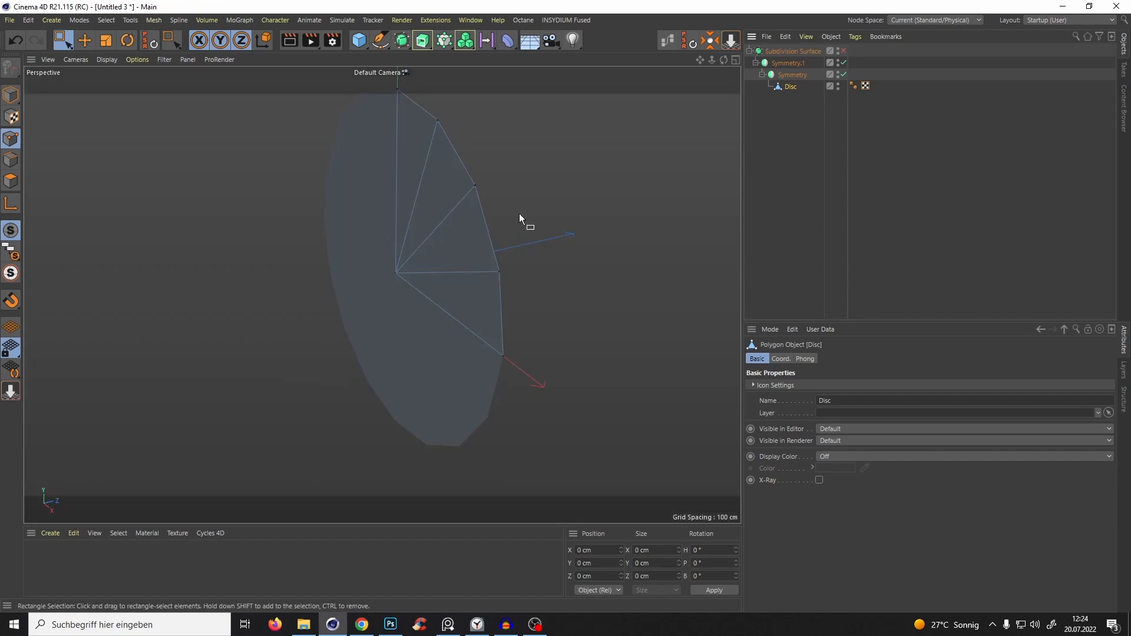
{"action": "left_click_drag", "start_coordinate": [207, 233], "coordinate": [326, 176], "text": "alt"}
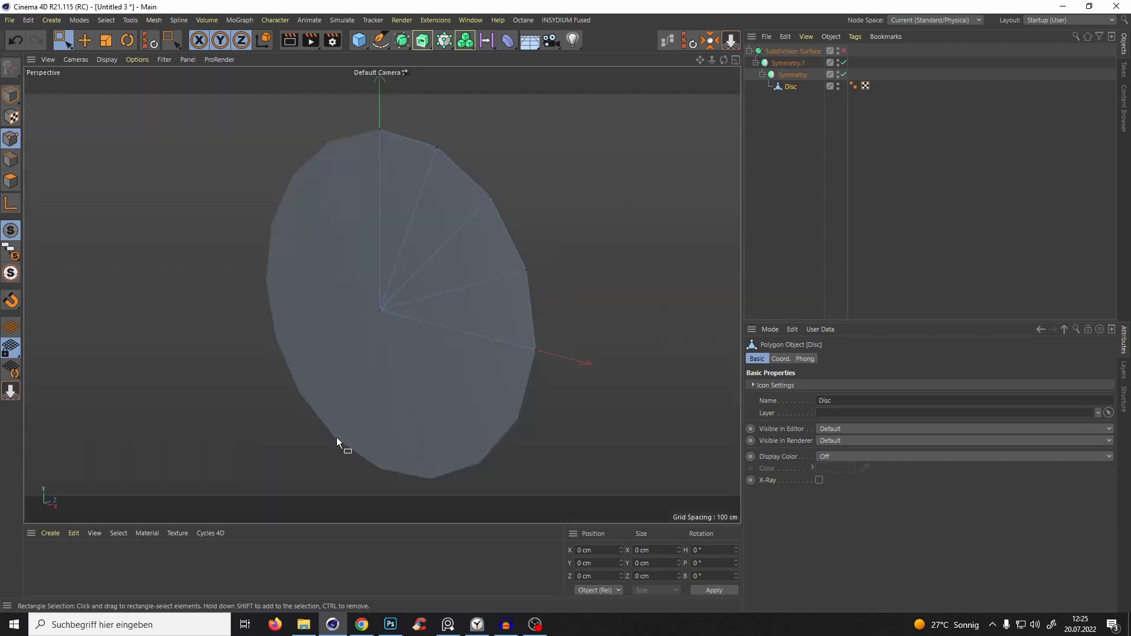
{"action": "key", "text": "F4"}
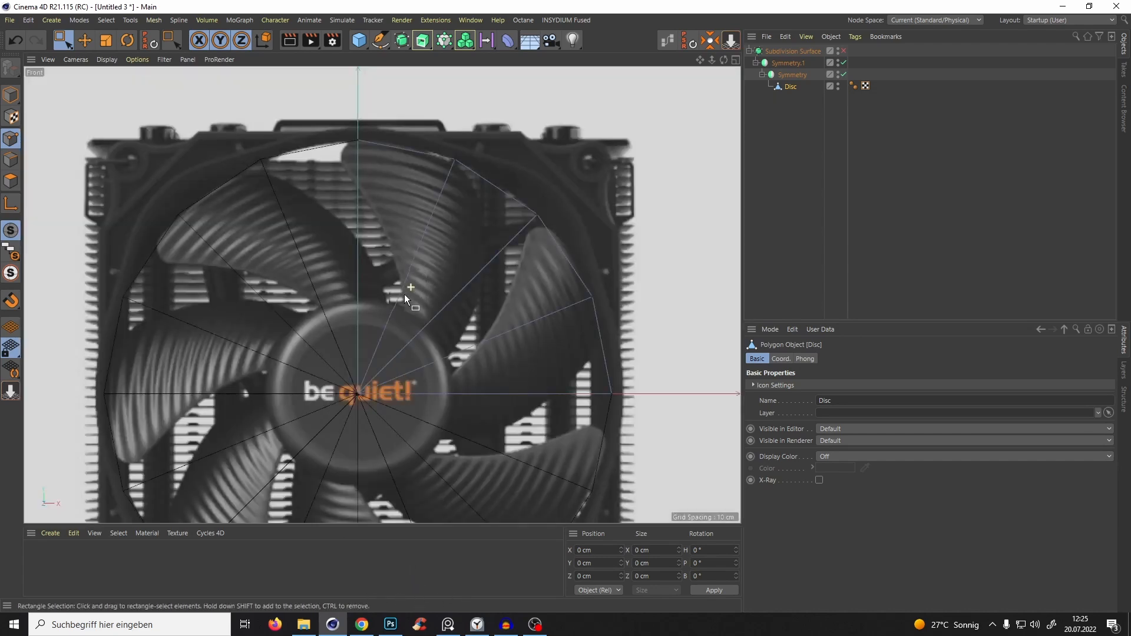
{"action": "scroll", "coordinate": [373, 168], "scroll_direction": "down", "scroll_amount": 3}
{"action": "scroll", "coordinate": [437, 209], "scroll_direction": "up", "scroll_amount": 3}
{"action": "scroll", "coordinate": [433, 200], "scroll_direction": "up", "scroll_amount": 2}
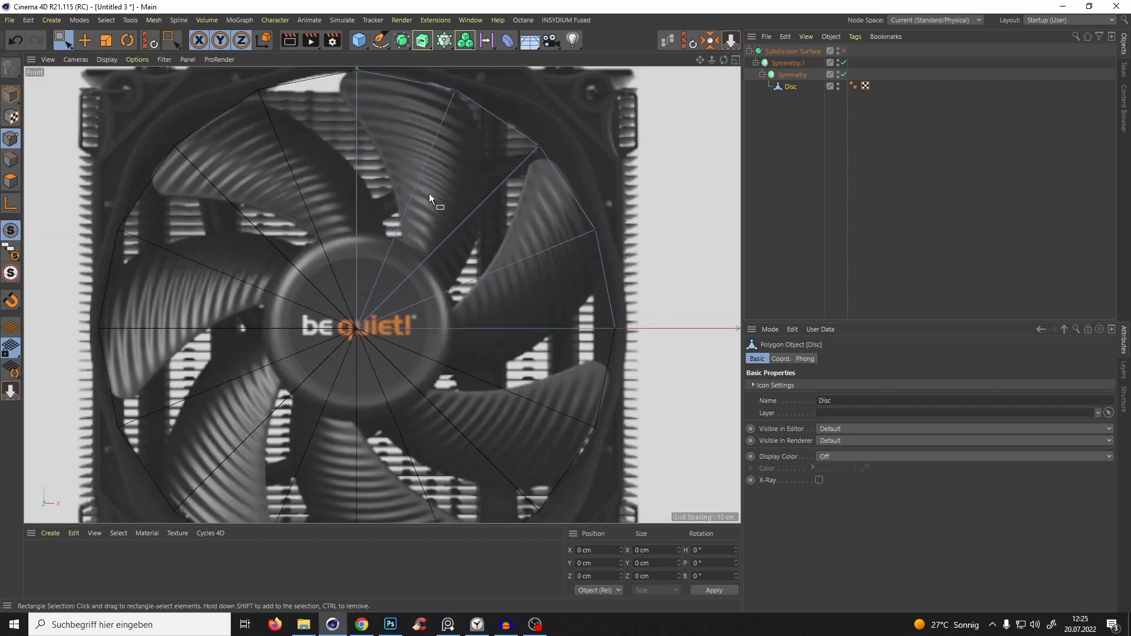
Extrude the four outer rim edges of the quarter disc outward by 9.5 cm in the front view.
{"action": "scroll", "coordinate": [429, 193], "scroll_direction": "down", "scroll_amount": 2}
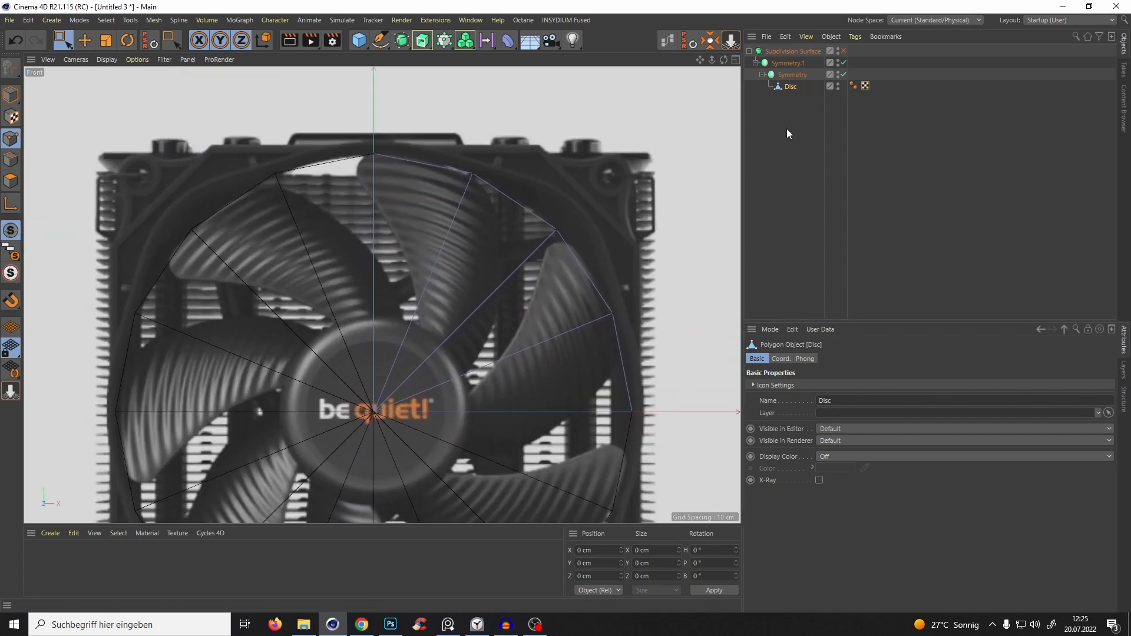
{"action": "left_click", "coordinate": [12, 161]}
{"action": "key", "text": "e"}
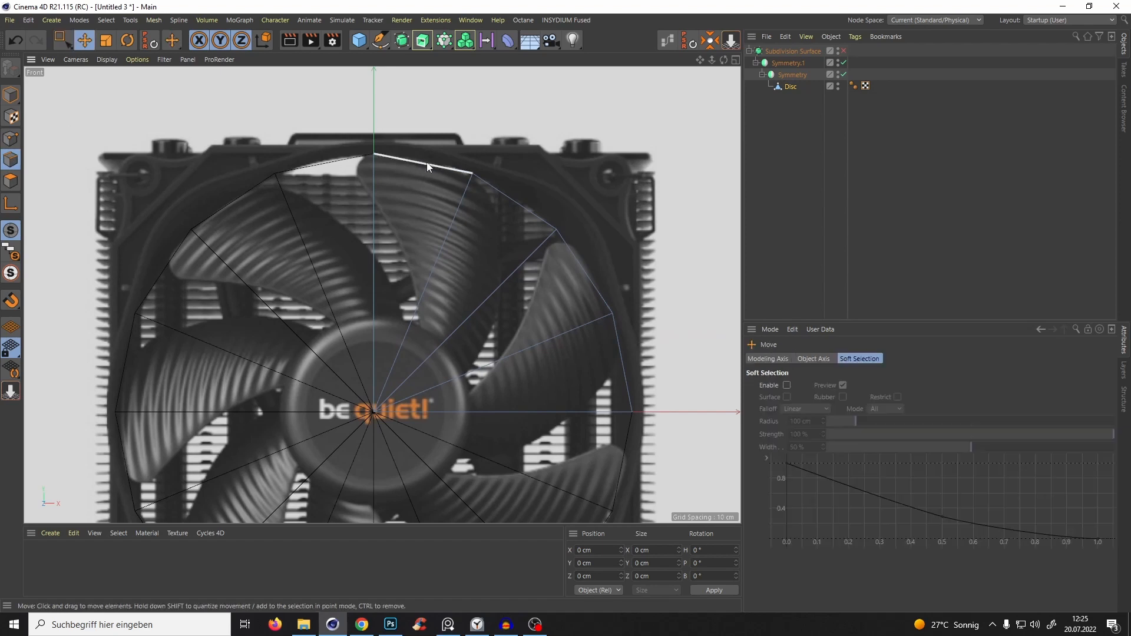
{"action": "left_click", "coordinate": [425, 163]}
{"action": "left_click", "coordinate": [542, 220], "text": "shift"}
{"action": "left_click", "coordinate": [595, 284], "text": "shift"}
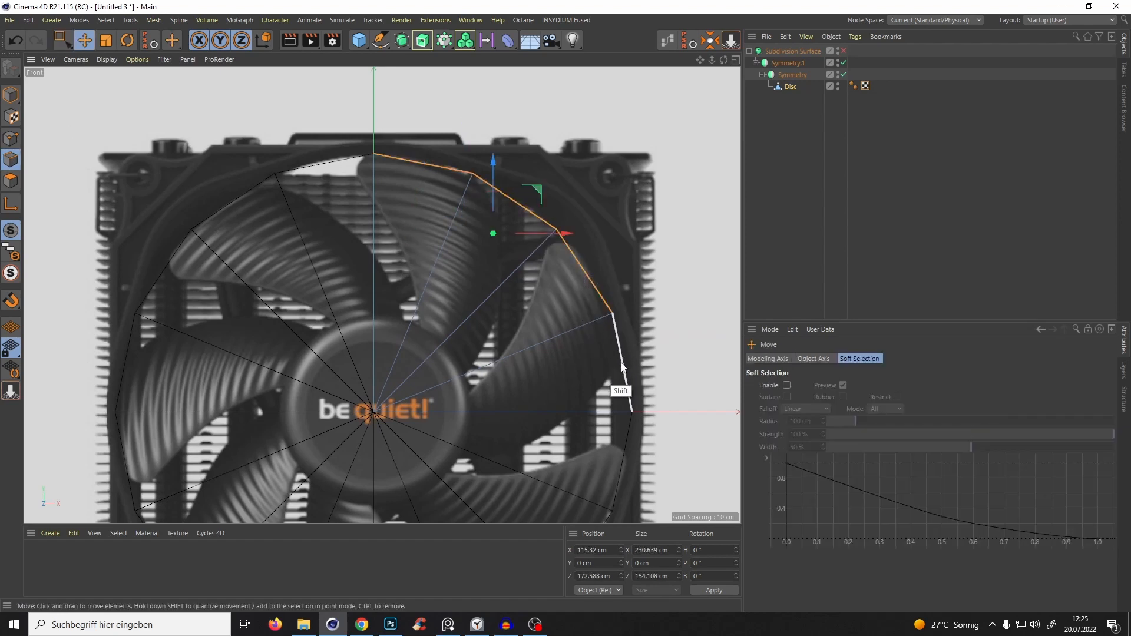
{"action": "left_click", "coordinate": [623, 362], "text": "shift"}
{"action": "scroll", "coordinate": [521, 198], "scroll_direction": "up", "scroll_amount": 2}
{"action": "key", "text": "d"}
{"action": "left_click_drag", "start_coordinate": [544, 201], "coordinate": [619, 146]}
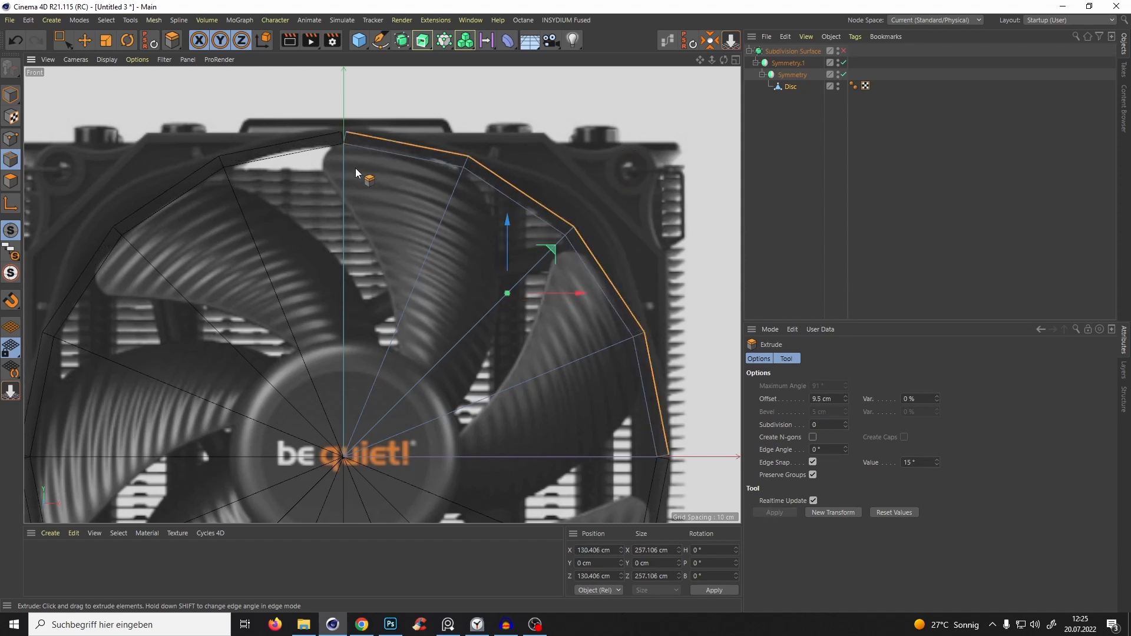
Align the two rim points beside the vertical axis by setting their X position and X size to 0 cm.
{"action": "middle_click_drag", "start_coordinate": [362, 107], "coordinate": [418, 134], "text": "alt"}
{"action": "scroll", "coordinate": [419, 134], "scroll_direction": "up", "scroll_amount": 3}
{"action": "scroll", "coordinate": [403, 182], "scroll_direction": "up", "scroll_amount": 3}
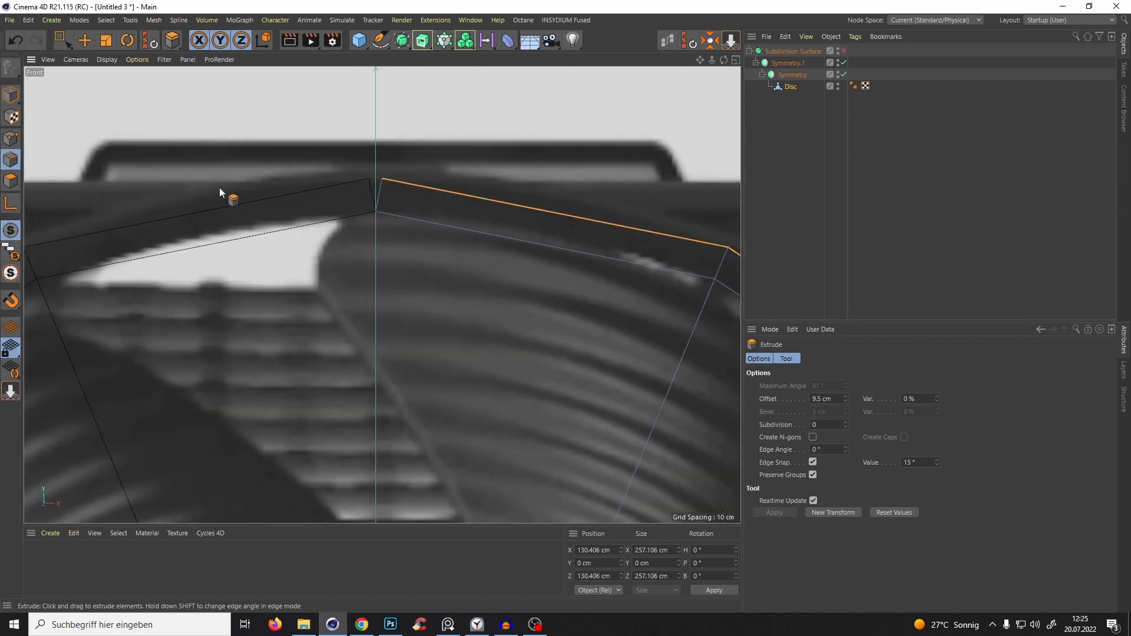
{"action": "left_click", "coordinate": [10, 139]}
{"action": "left_click", "coordinate": [61, 40]}
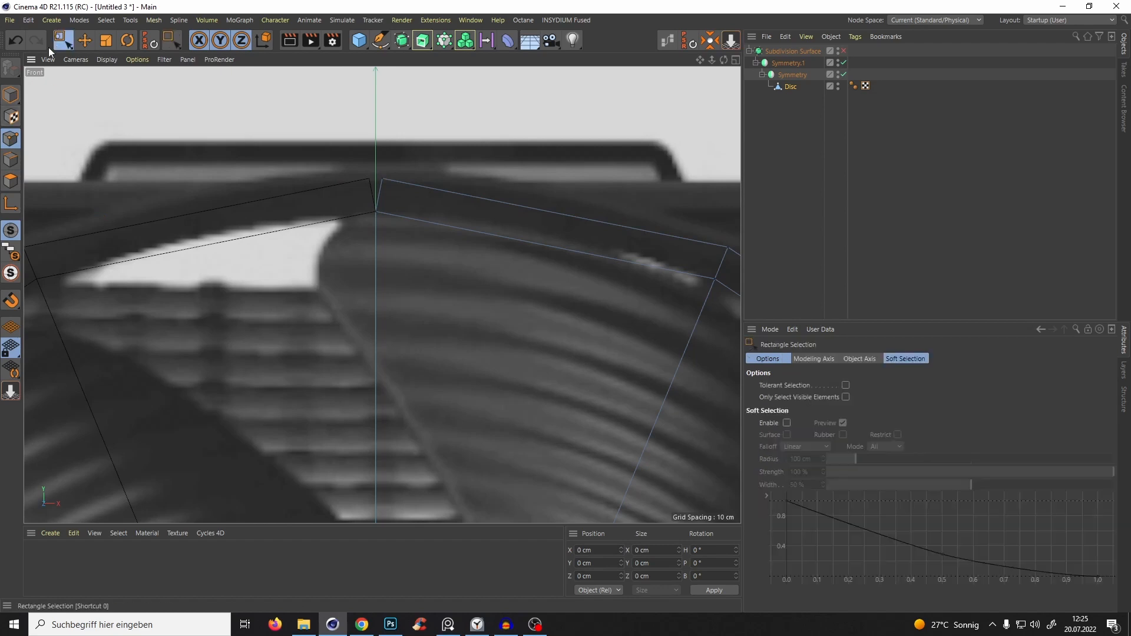
{"action": "left_click_drag", "start_coordinate": [331, 137], "coordinate": [389, 304]}
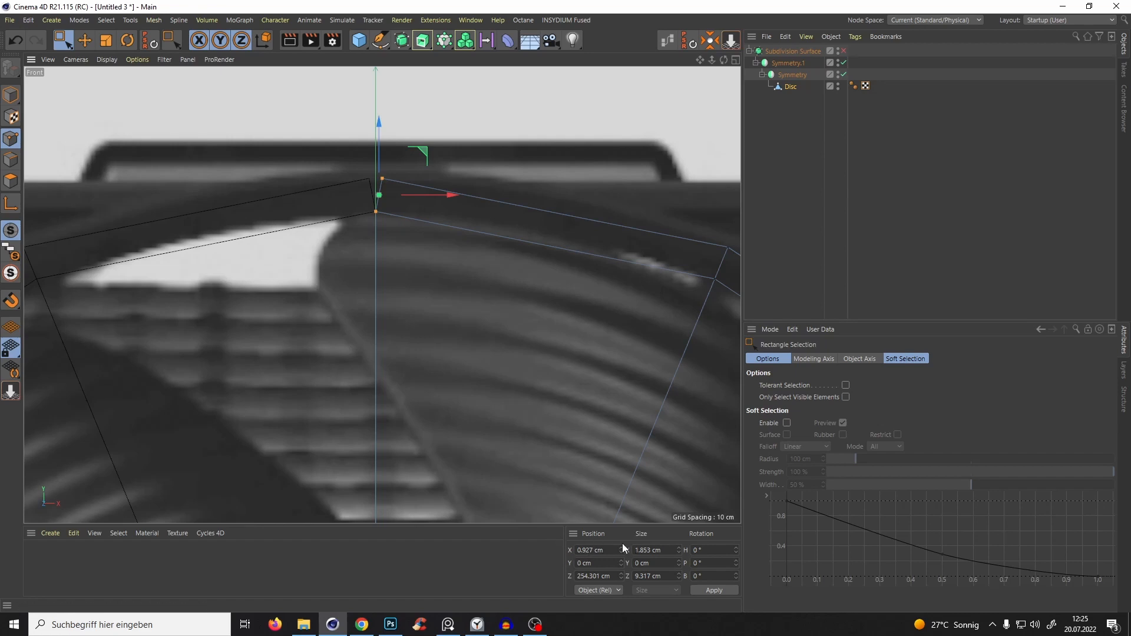
{"action": "left_click_drag", "start_coordinate": [663, 553], "coordinate": [555, 564]}
{"action": "type", "text": "0"}
{"action": "key", "text": "Return"}
{"action": "type", "text": "="}
{"action": "left_click", "coordinate": [714, 590]}
Align the two rim points beside the horizontal axis by setting their Z position and Z size to 0 cm.
{"action": "scroll", "coordinate": [373, 199], "scroll_direction": "down", "scroll_amount": 5}
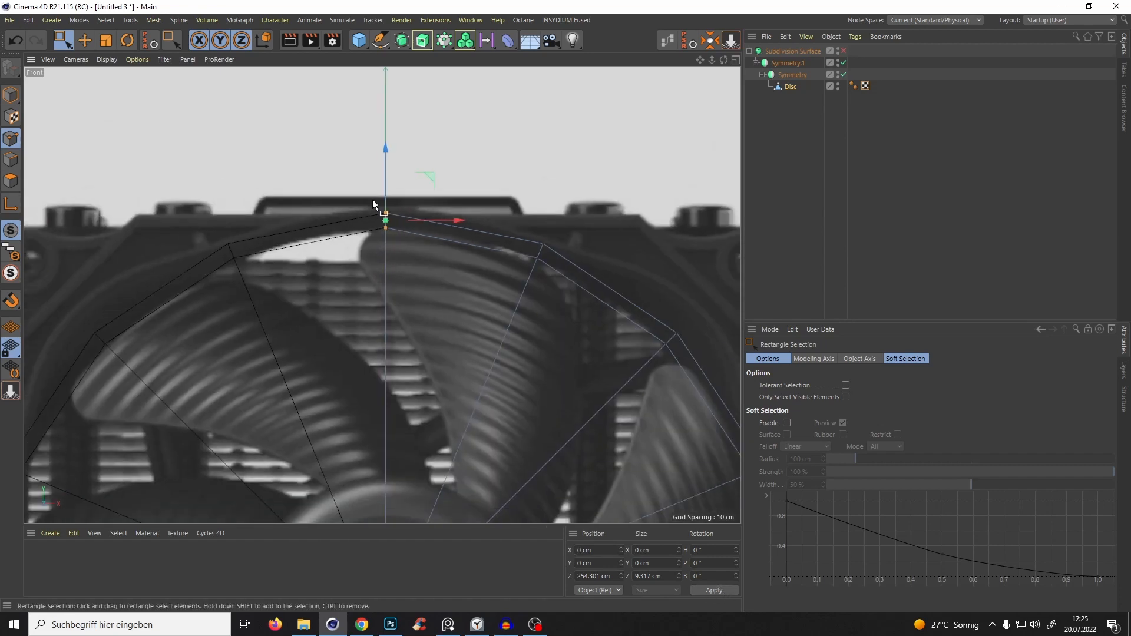
{"action": "scroll", "coordinate": [487, 344], "scroll_direction": "up", "scroll_amount": 8}
{"action": "middle_click_drag", "start_coordinate": [574, 274], "coordinate": [537, 330], "text": "alt"}
{"action": "scroll", "coordinate": [538, 331], "scroll_direction": "up", "scroll_amount": 2}
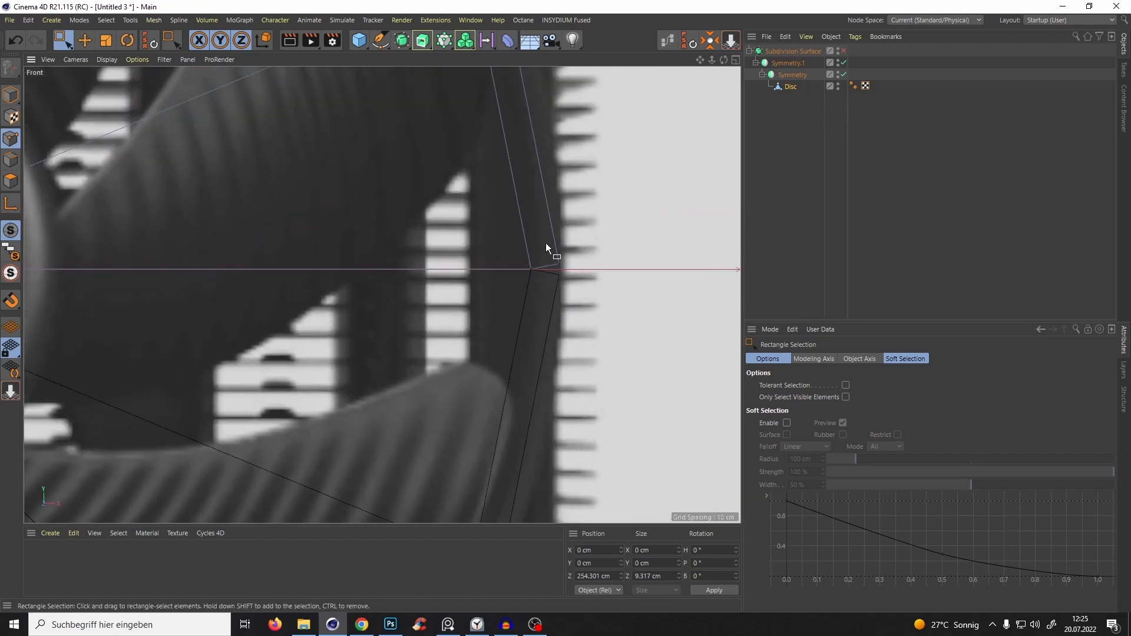
{"action": "left_click_drag", "start_coordinate": [514, 237], "coordinate": [637, 339]}
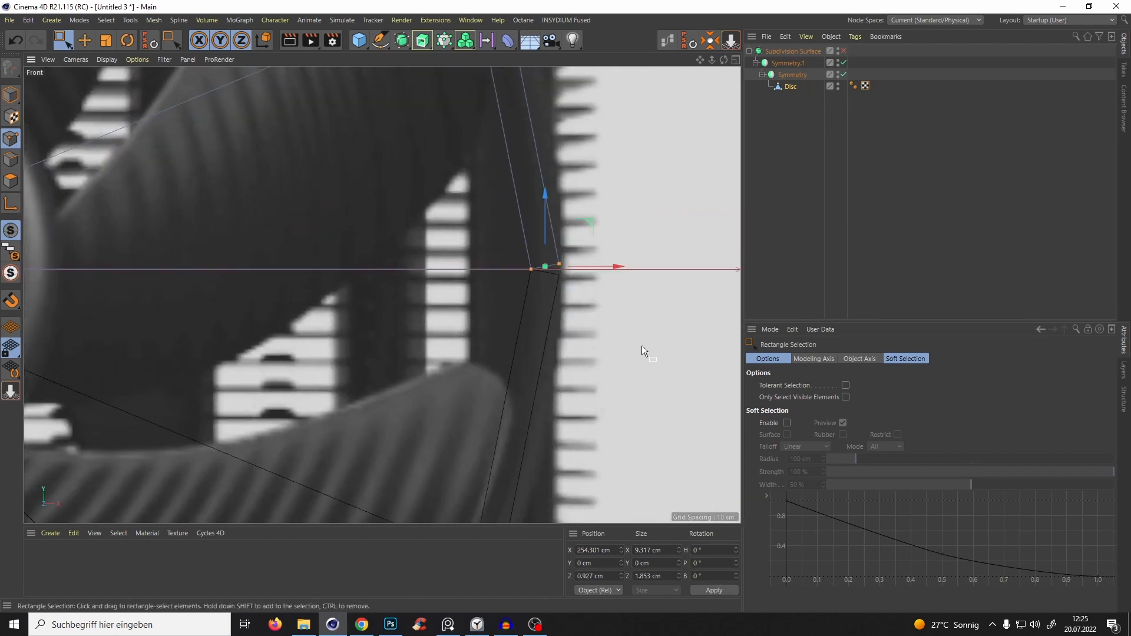
{"action": "left_click", "coordinate": [600, 577]}
{"action": "type", "text": "0"}
{"action": "left_click_drag", "start_coordinate": [661, 578], "coordinate": [618, 586]}
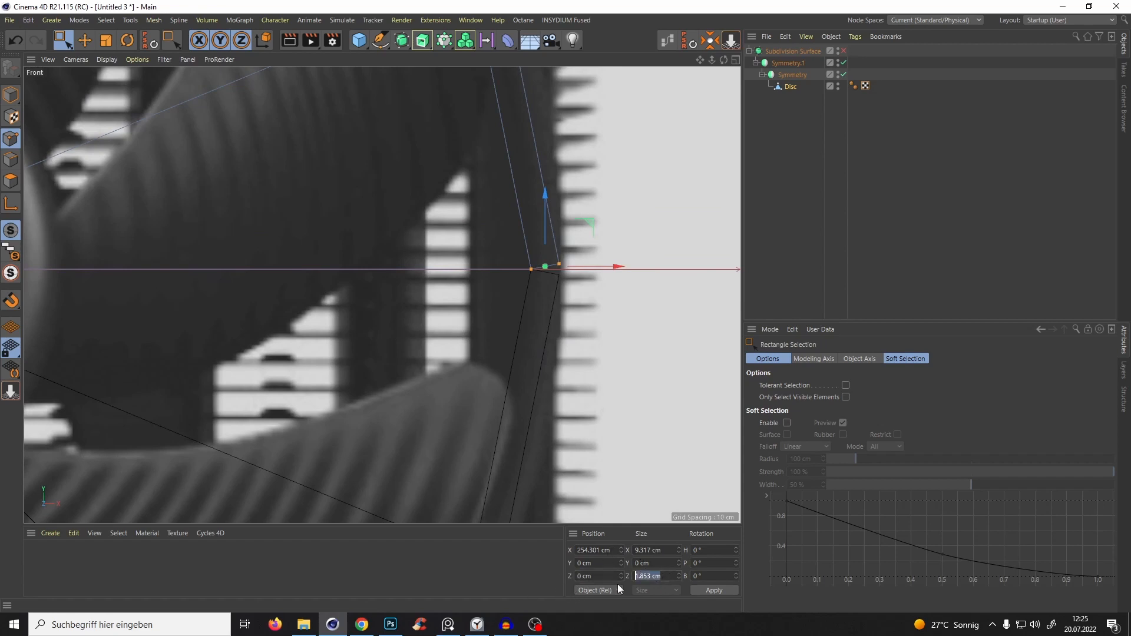
{"action": "type", "text": "0"}
{"action": "left_click", "coordinate": [715, 589]}
Delete the four inner wedge polygons of the quarter disc so only the outer ring strip is left.
{"action": "scroll", "coordinate": [578, 366], "scroll_direction": "down", "scroll_amount": 5}
{"action": "middle_click_drag", "start_coordinate": [556, 293], "coordinate": [577, 312], "text": "alt"}
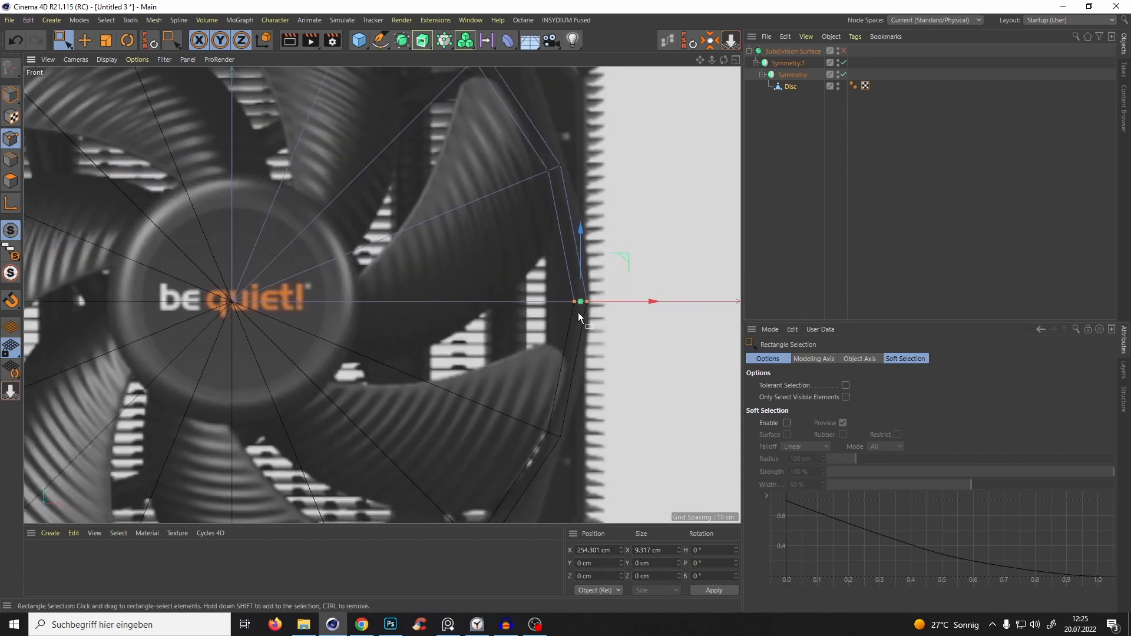
{"action": "scroll", "coordinate": [495, 181], "scroll_direction": "down", "scroll_amount": 4}
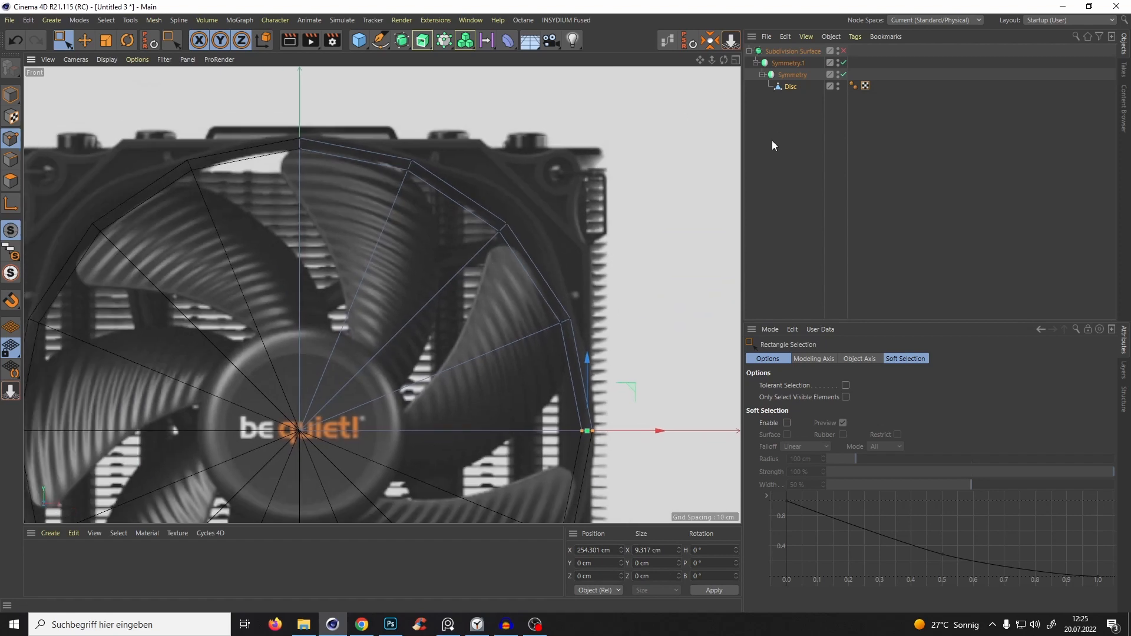
{"action": "left_click", "coordinate": [10, 181]}
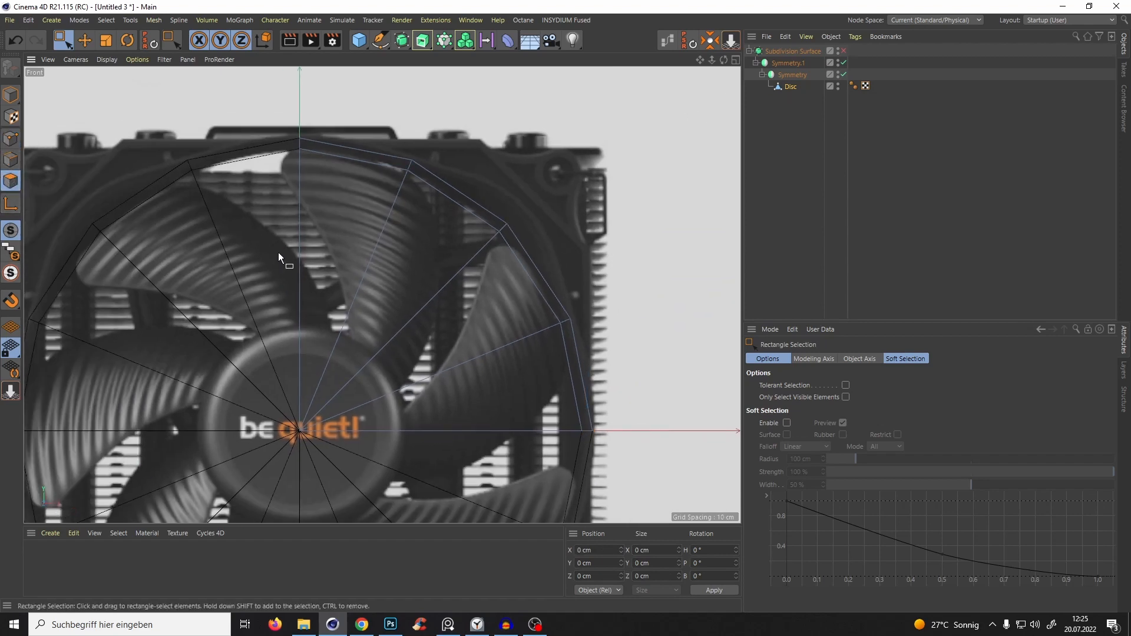
{"action": "key", "text": "e"}
{"action": "left_click", "coordinate": [331, 254]}
{"action": "left_click", "coordinate": [331, 257]}
{"action": "left_click", "coordinate": [417, 265], "text": "shift"}
{"action": "left_click", "coordinate": [490, 310], "text": "shift"}
{"action": "left_click", "coordinate": [549, 384], "text": "shift"}
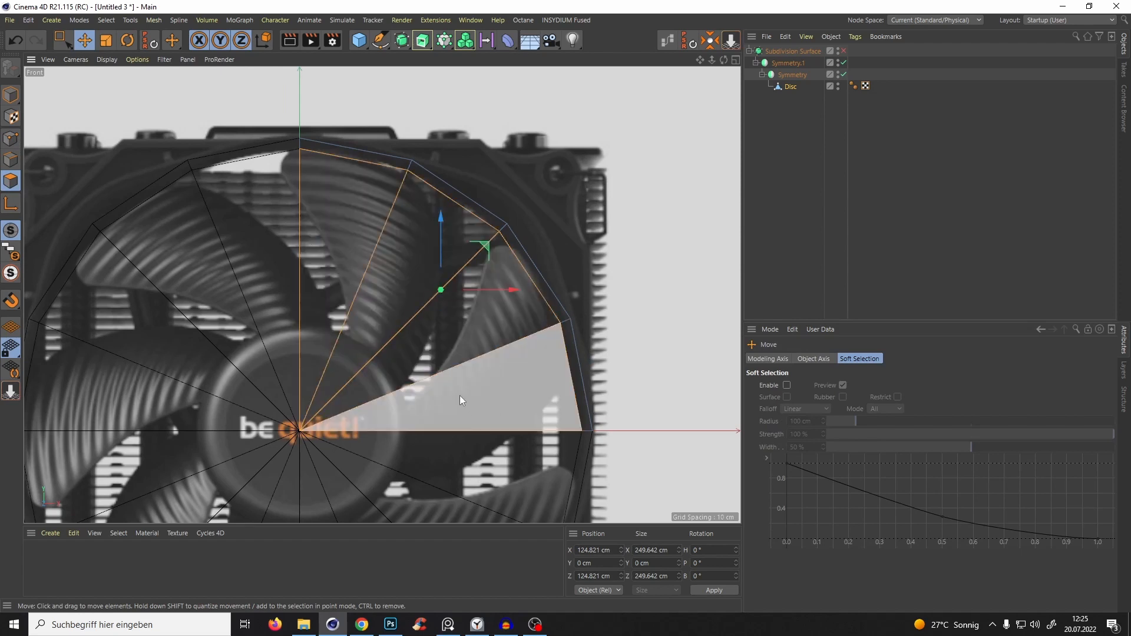
{"action": "key", "text": "Delete"}
Compare the flat ring with the side reference in the right view and select all polygons of the quarter ring.
{"action": "key", "text": "F1"}
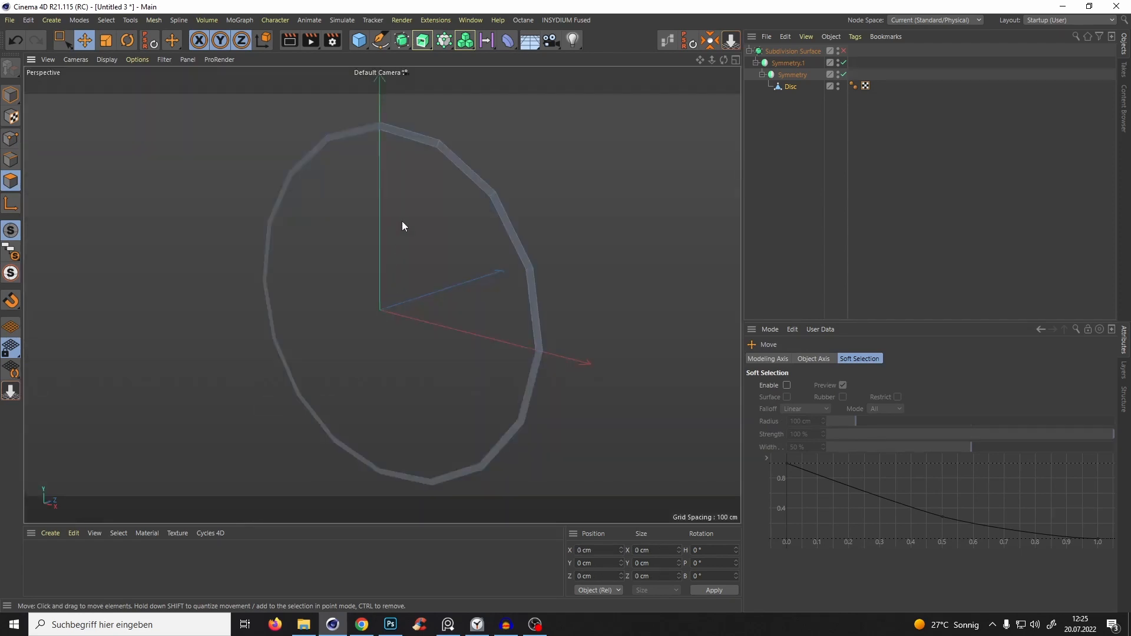
{"action": "left_click_drag", "start_coordinate": [430, 186], "coordinate": [398, 286], "text": "alt"}
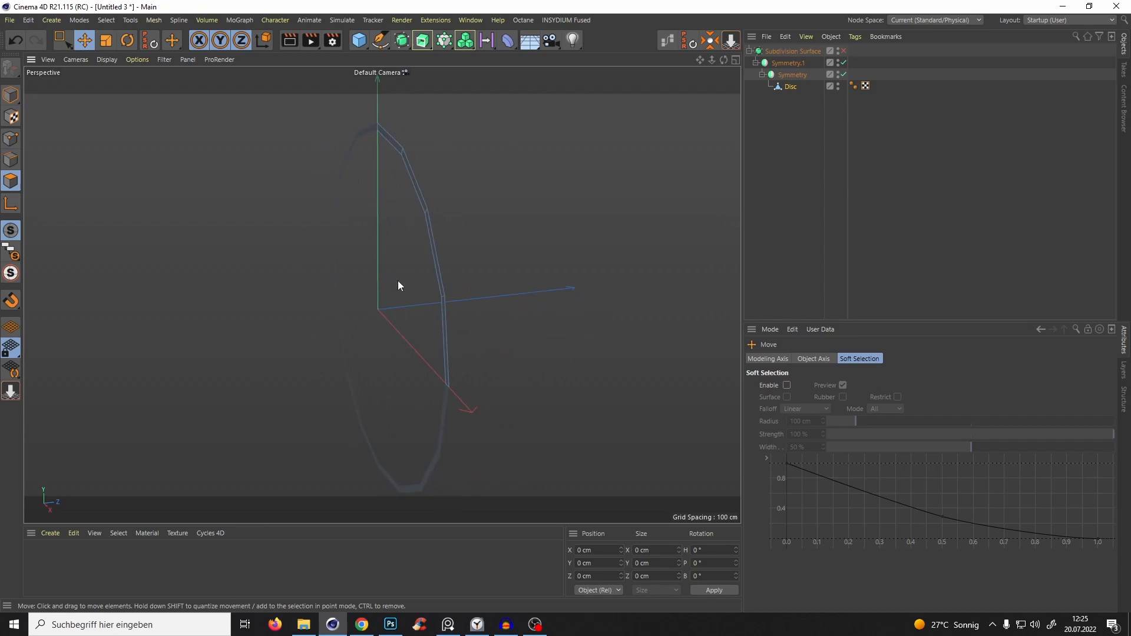
{"action": "key", "text": "F3"}
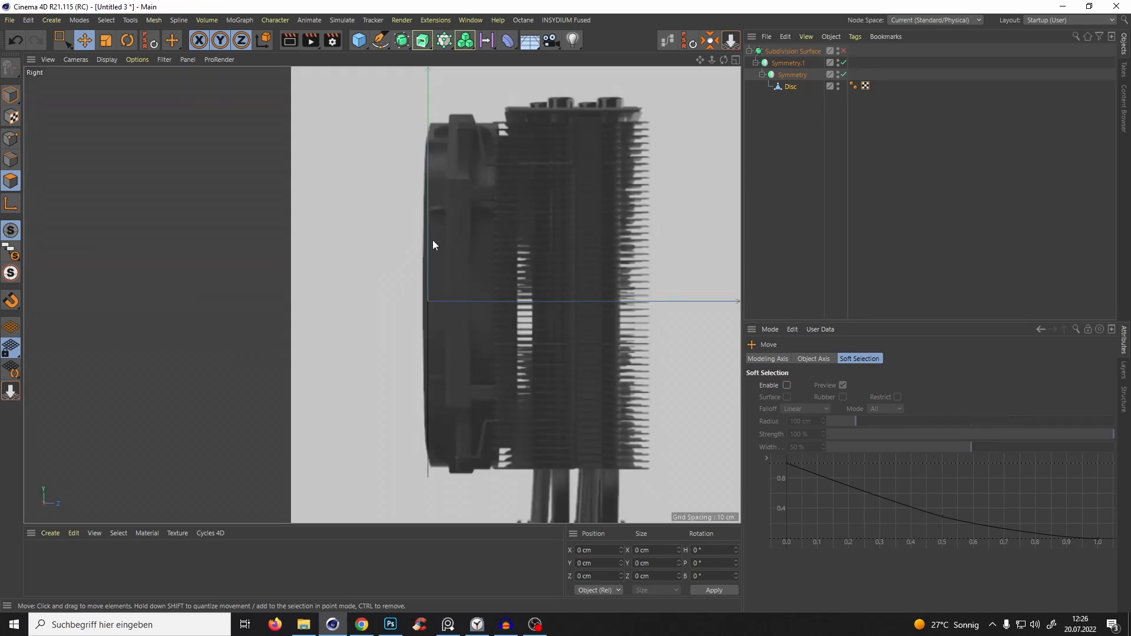
{"action": "scroll", "coordinate": [432, 245], "scroll_direction": "up", "scroll_amount": 2}
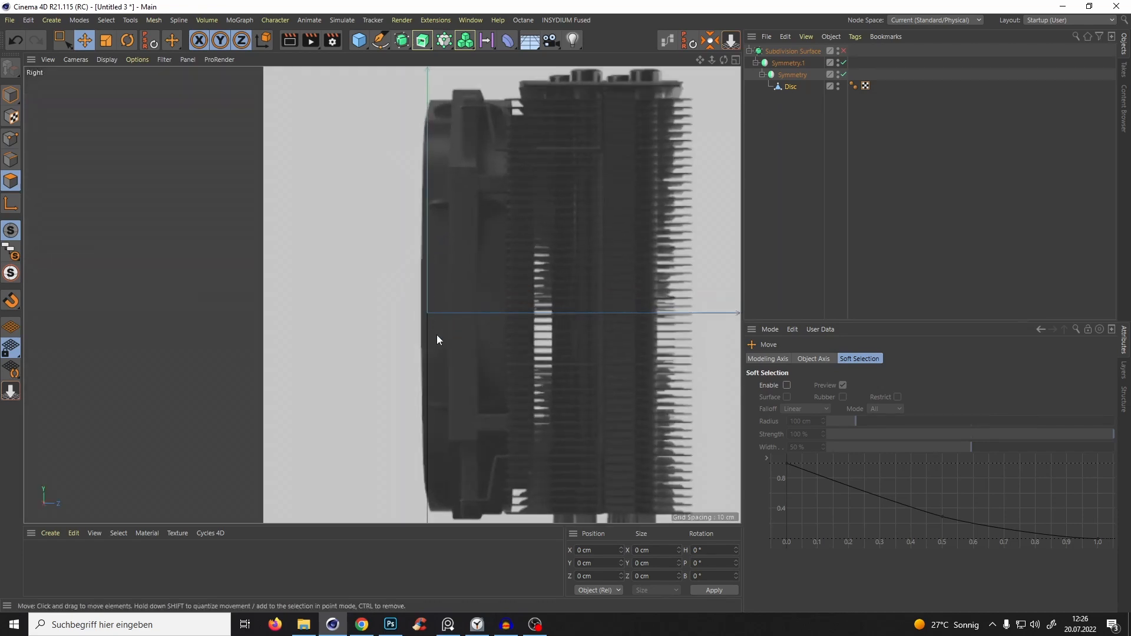
{"action": "left_click", "coordinate": [11, 95]}
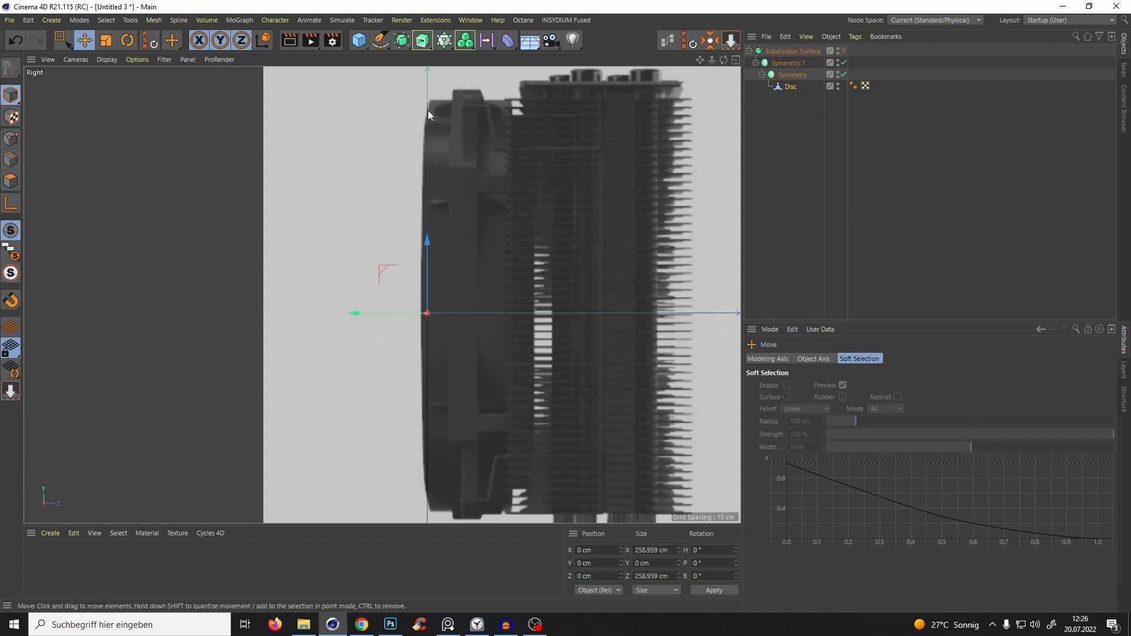
{"action": "left_click", "coordinate": [10, 181]}
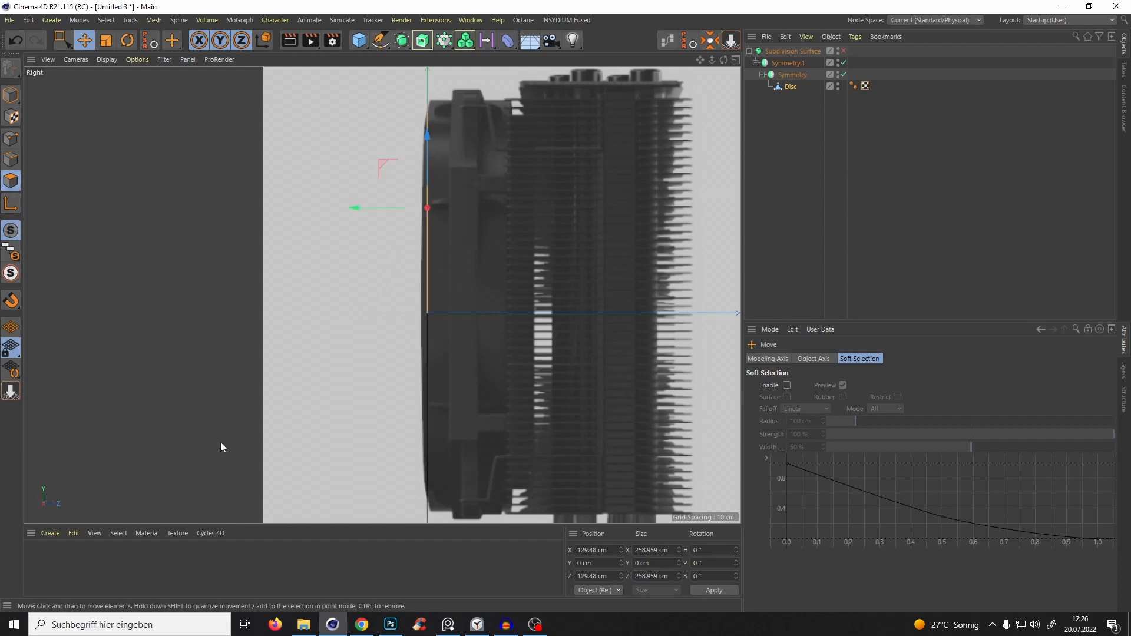
Try to extrude the ring polygons by -105 cm without caps and inspect the ring in perspective.
{"action": "key", "text": "d"}
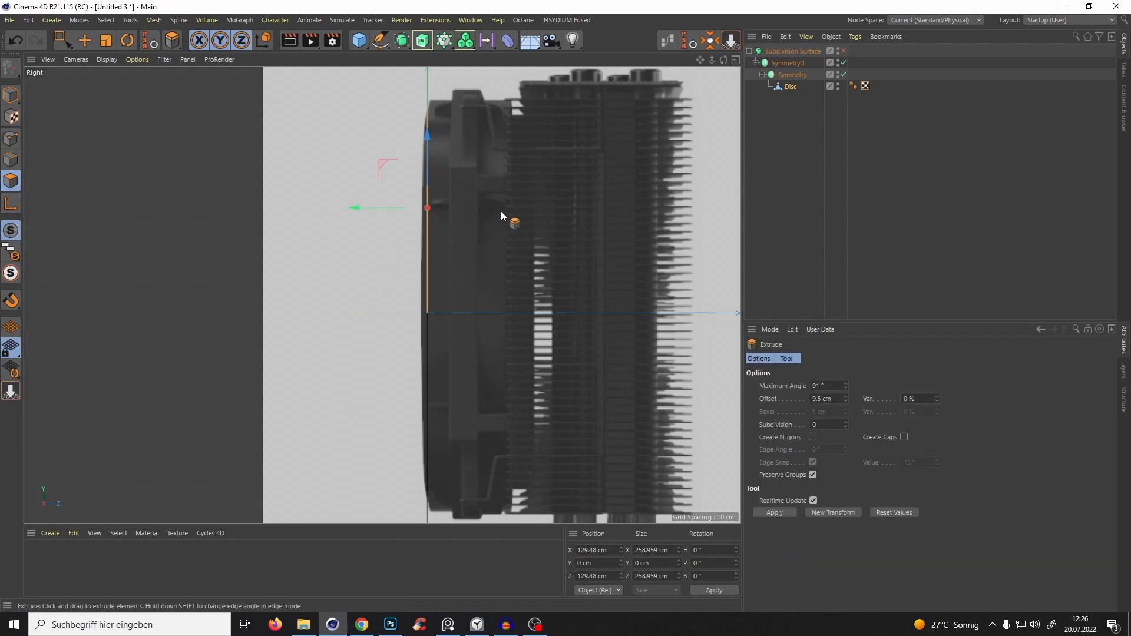
{"action": "left_click_drag", "start_coordinate": [365, 275], "coordinate": [310, 391]}
{"action": "key", "text": "F1"}
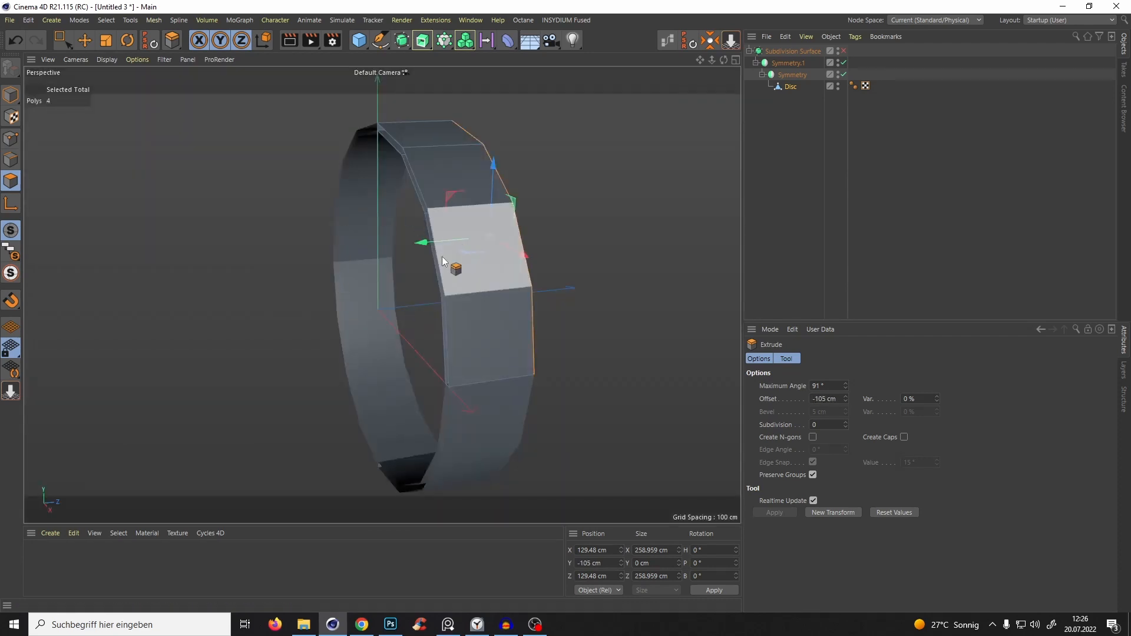
{"action": "left_click_drag", "start_coordinate": [444, 261], "coordinate": [474, 232], "text": "alt"}
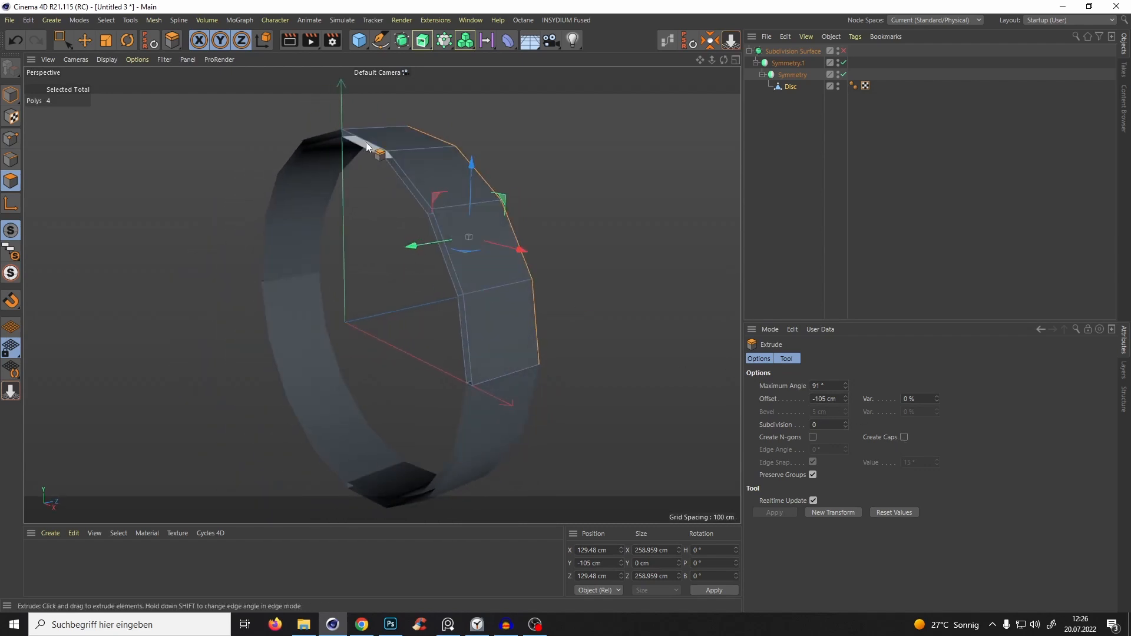
{"action": "left_click_drag", "start_coordinate": [442, 169], "coordinate": [333, 183], "text": "alt"}
{"action": "left_click_drag", "start_coordinate": [439, 208], "coordinate": [377, 250], "text": "alt"}
Extrude the ring polygons by -102 cm with Create Caps enabled, matching the fan frame's depth in the right view.
{"action": "left_click", "coordinate": [903, 437]}
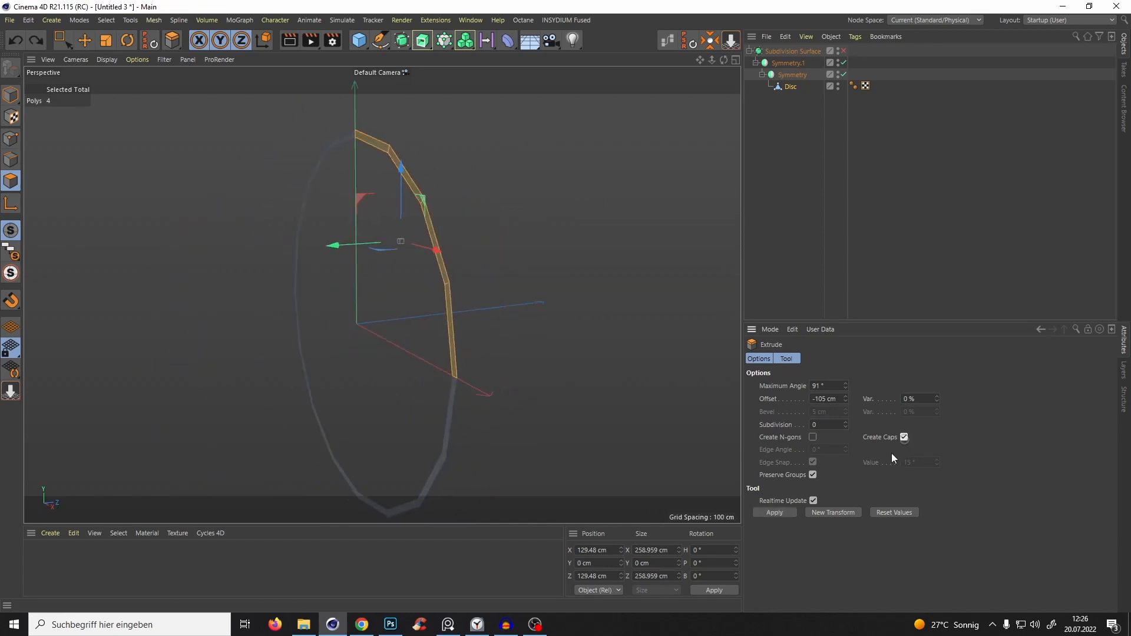
{"action": "key", "text": "F3"}
{"action": "left_click_drag", "start_coordinate": [492, 227], "coordinate": [489, 475]}
{"action": "left_click", "coordinate": [535, 625]}
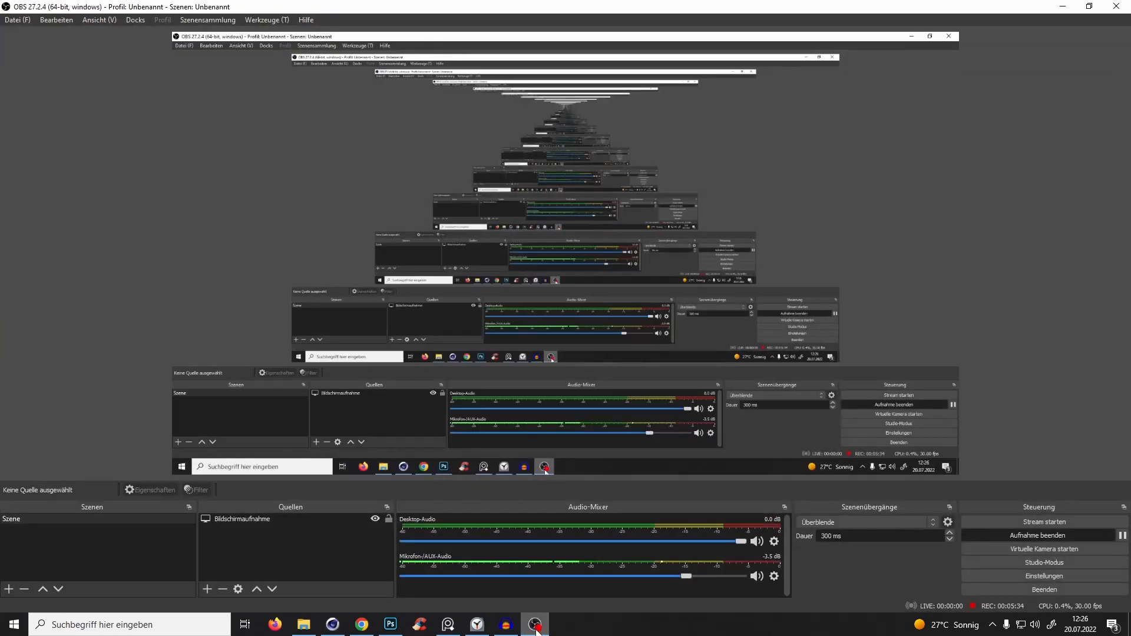
{"action": "left_click", "coordinate": [536, 632]}
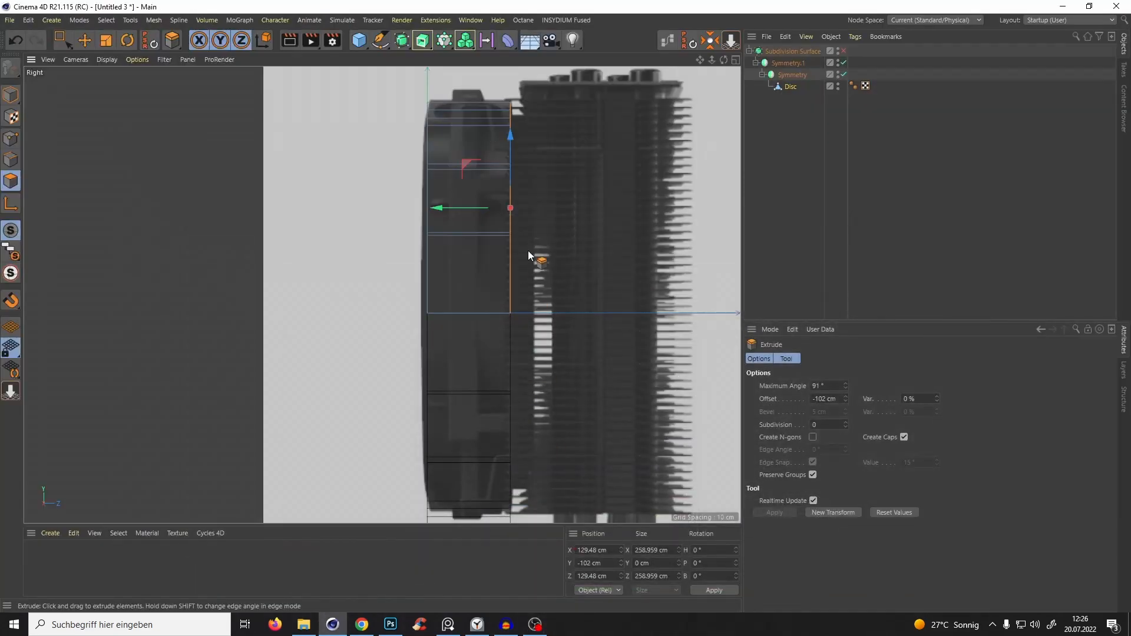
Enable the Subdivision Surface and examine the smoothed, extruded ring from several angles in perspective.
{"action": "key", "text": "F1"}
{"action": "left_click_drag", "start_coordinate": [433, 228], "coordinate": [545, 232], "text": "alt"}
{"action": "key", "text": "q"}
{"action": "left_click_drag", "start_coordinate": [506, 188], "coordinate": [449, 220], "text": "alt"}
{"action": "scroll", "coordinate": [357, 212], "scroll_direction": "up", "scroll_amount": 4}
{"action": "left_click_drag", "start_coordinate": [357, 212], "coordinate": [410, 154], "text": "alt"}
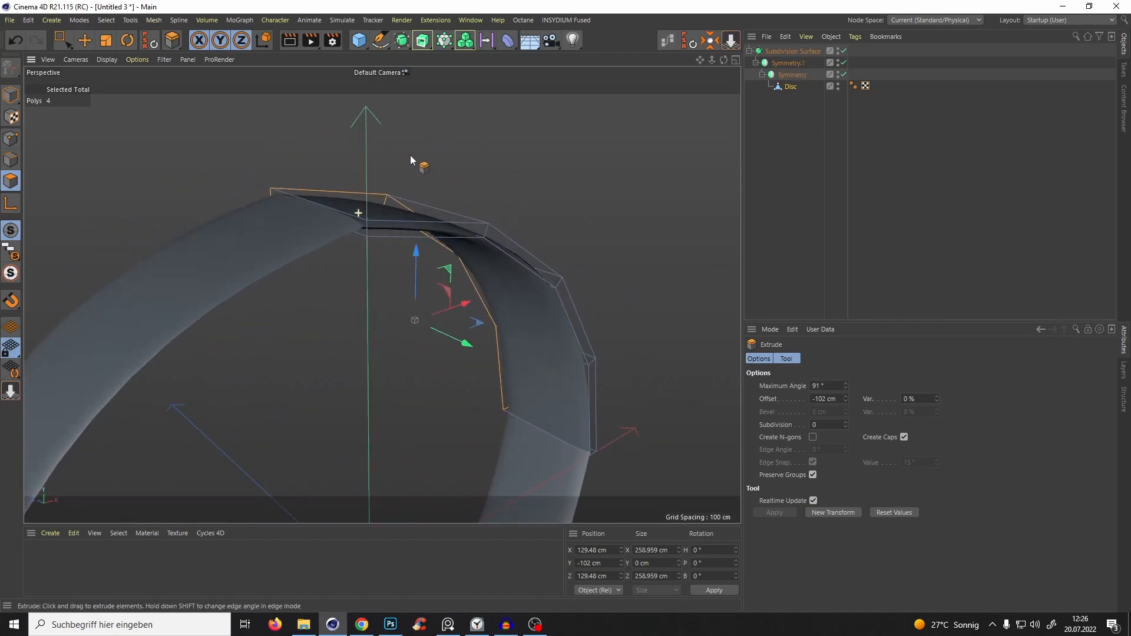
Deselect the ring mesh and examine the seams where the mirrored quarters meet, both outside and inside the ring.
{"action": "key", "text": "e"}
{"action": "left_click", "coordinate": [521, 198]}
{"action": "left_click_drag", "start_coordinate": [374, 215], "coordinate": [265, 237], "text": "alt"}
{"action": "left_click", "coordinate": [778, 167]}
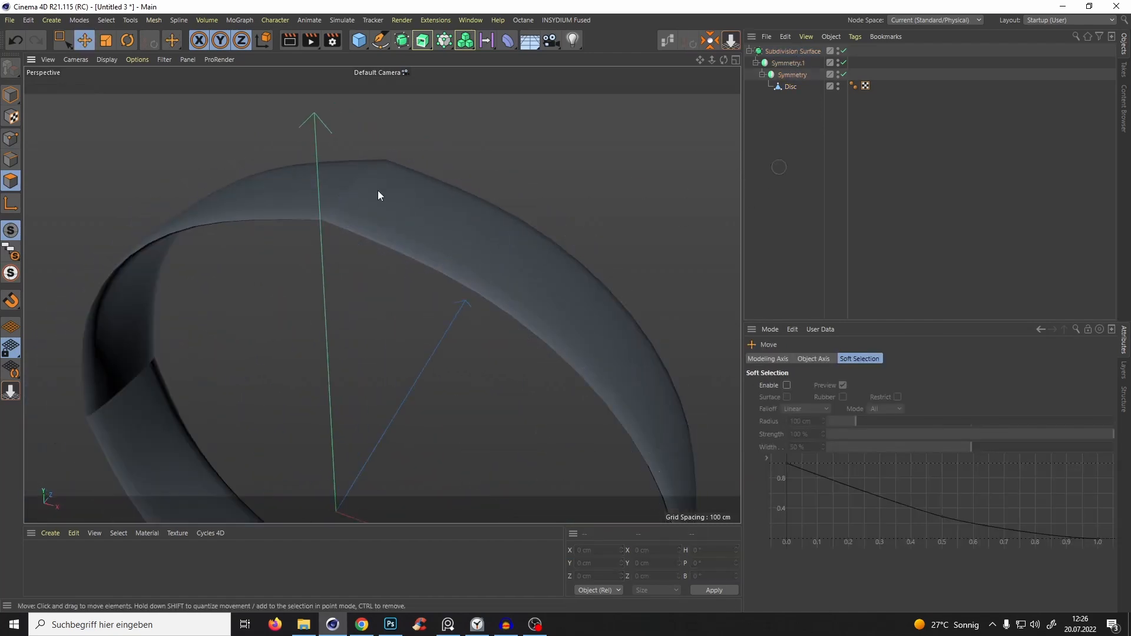
{"action": "left_click_drag", "start_coordinate": [377, 190], "coordinate": [354, 176], "text": "alt"}
{"action": "left_click_drag", "start_coordinate": [467, 315], "coordinate": [807, 61], "text": "alt"}
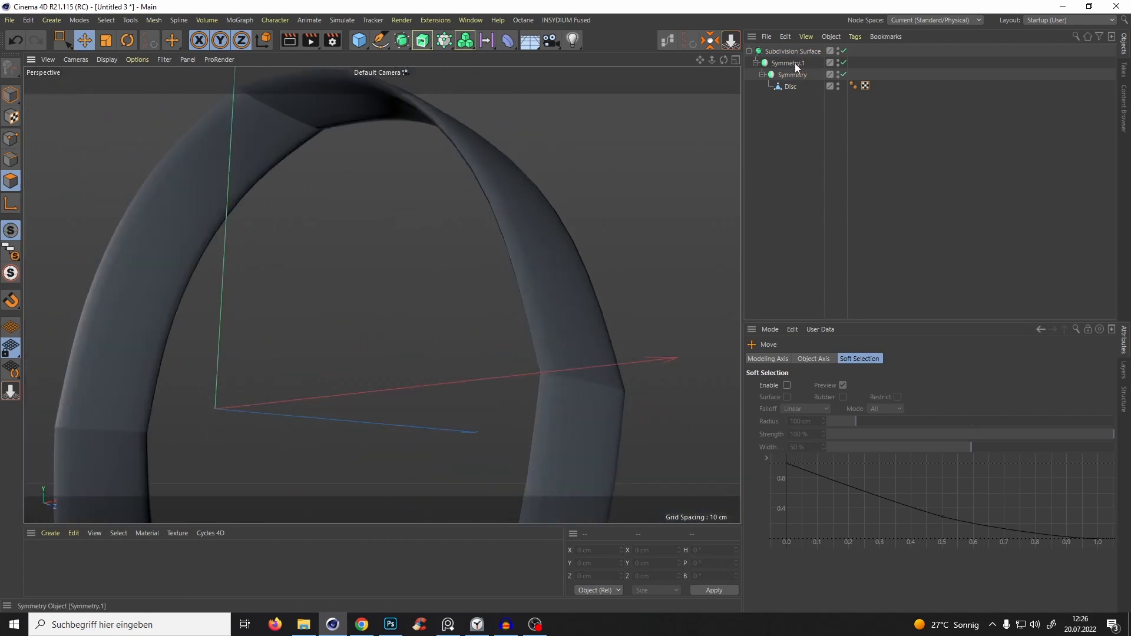
{"action": "left_click_drag", "start_coordinate": [569, 347], "coordinate": [575, 265], "text": "alt"}
{"action": "left_click_drag", "start_coordinate": [605, 289], "coordinate": [754, 83], "text": "alt"}
Delete the two end-face polygons of the quarter ring that lie on the symmetry planes.
{"action": "left_click", "coordinate": [757, 86]}
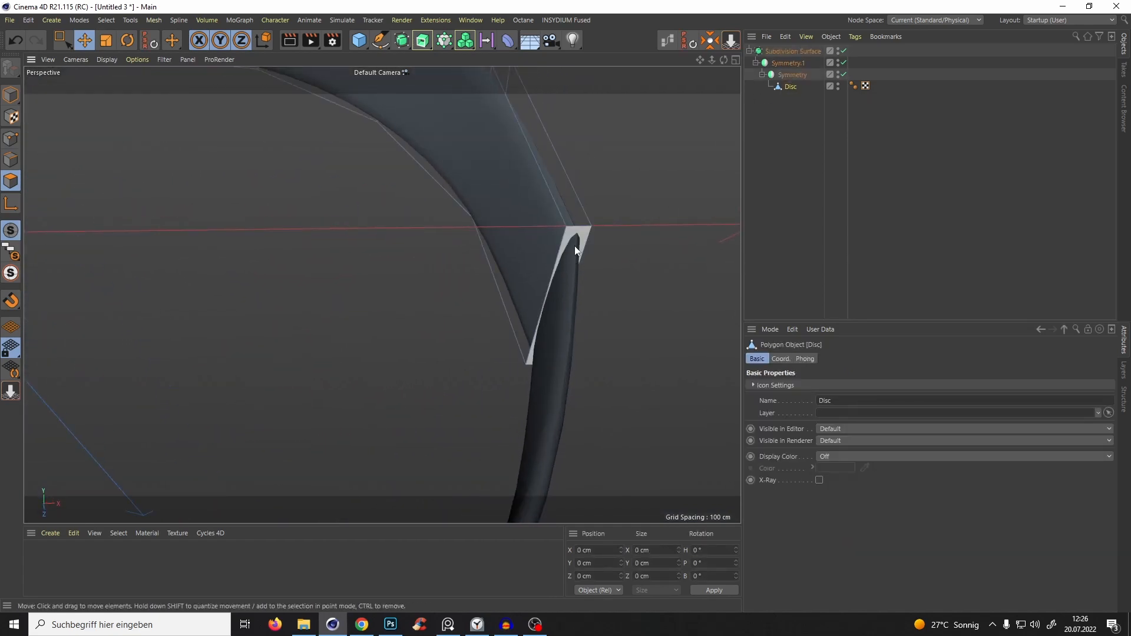
{"action": "left_click_drag", "start_coordinate": [574, 246], "coordinate": [598, 262], "text": "alt"}
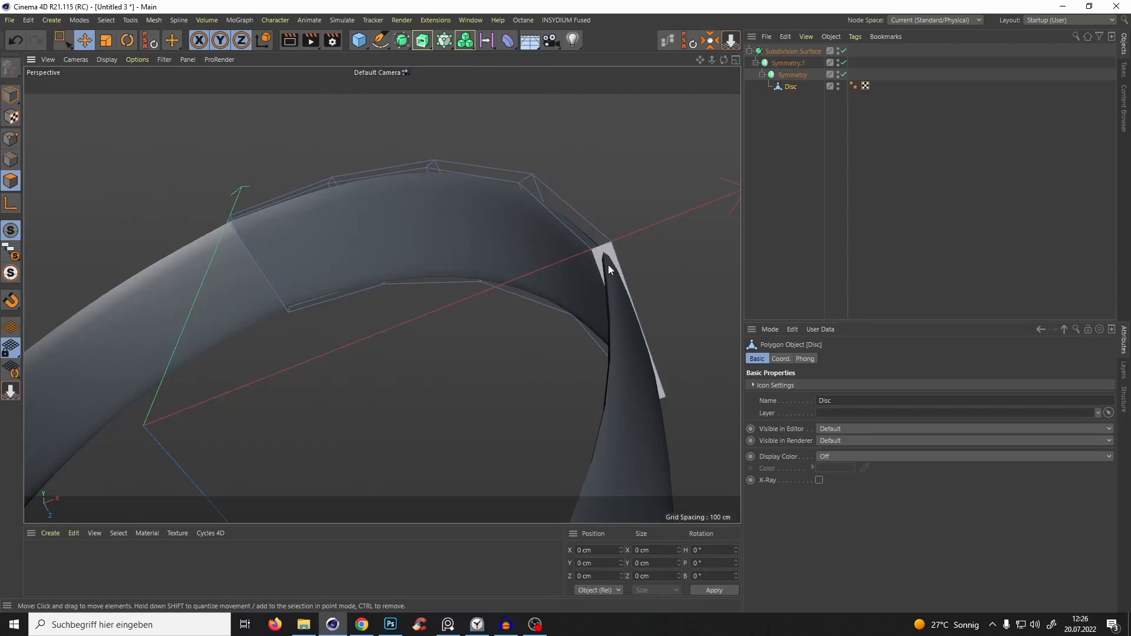
{"action": "left_click", "coordinate": [613, 271]}
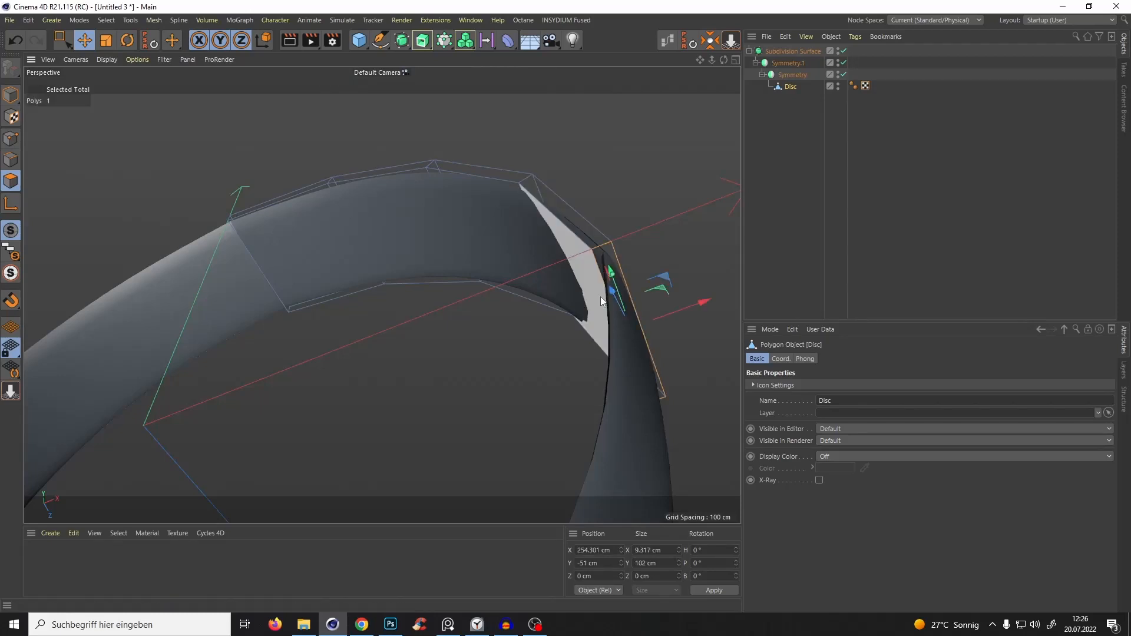
{"action": "left_click_drag", "start_coordinate": [313, 242], "coordinate": [345, 274], "text": "alt"}
{"action": "left_click", "coordinate": [357, 298], "text": "shift"}
{"action": "left_click", "coordinate": [499, 237]}
Check the smoothed ring in perspective, disable the Subdivision Surface and select the Disc mesh again.
{"action": "left_click", "coordinate": [780, 213]}
{"action": "left_click_drag", "start_coordinate": [430, 283], "coordinate": [482, 254], "text": "alt"}
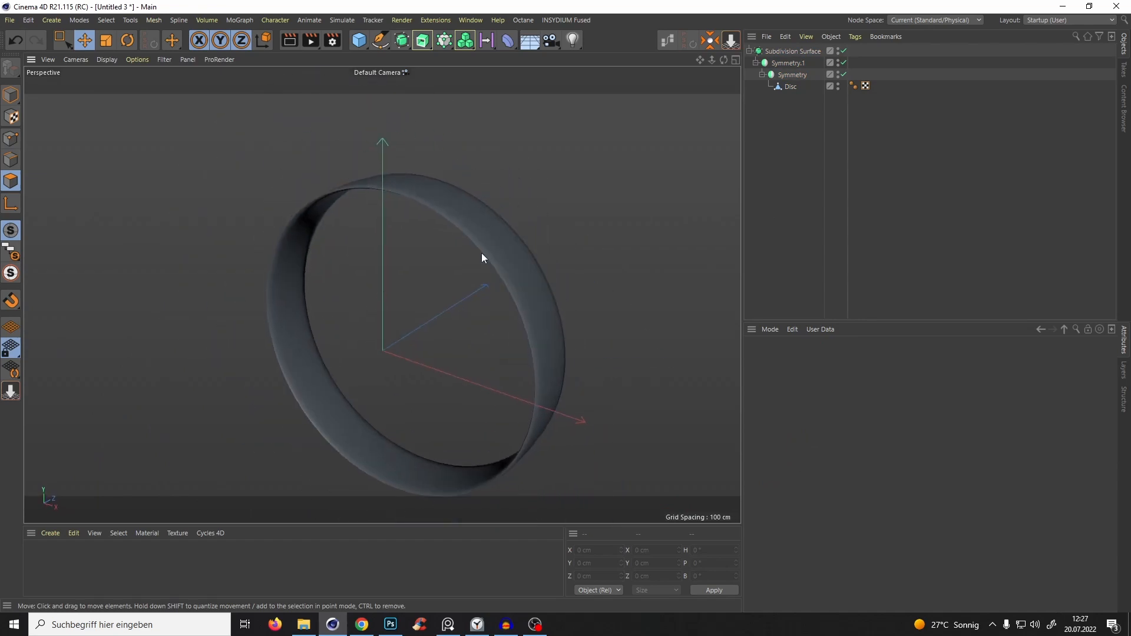
{"action": "left_click", "coordinate": [843, 51]}
{"action": "left_click", "coordinate": [777, 87]}
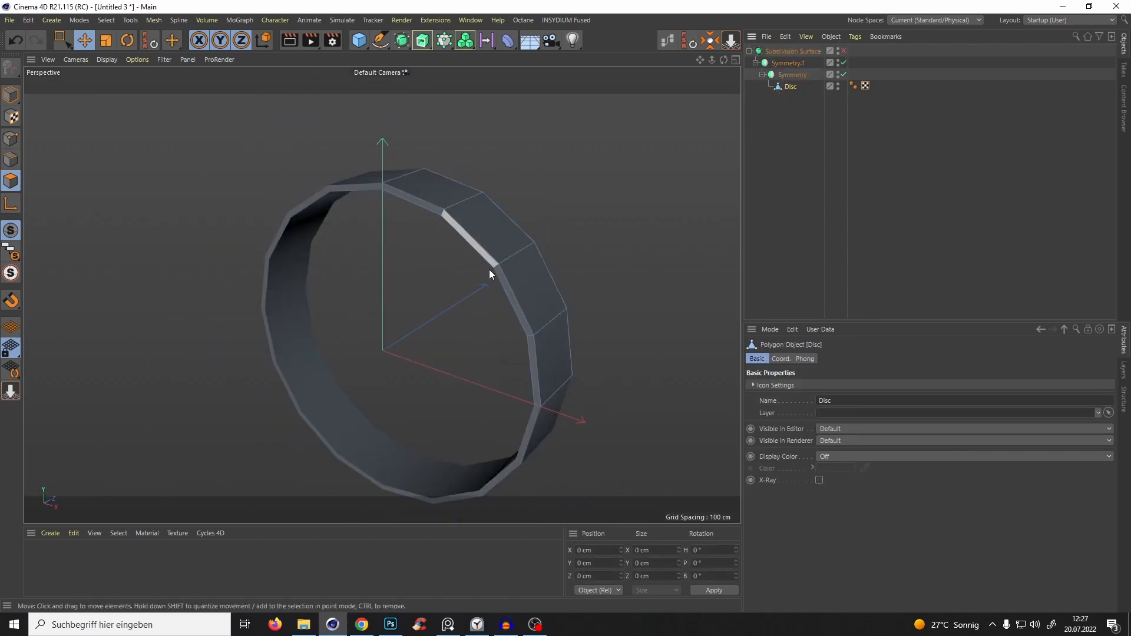
Compare the ring's depth in the top view with the cooler reference photos.
{"action": "key", "text": "F2"}
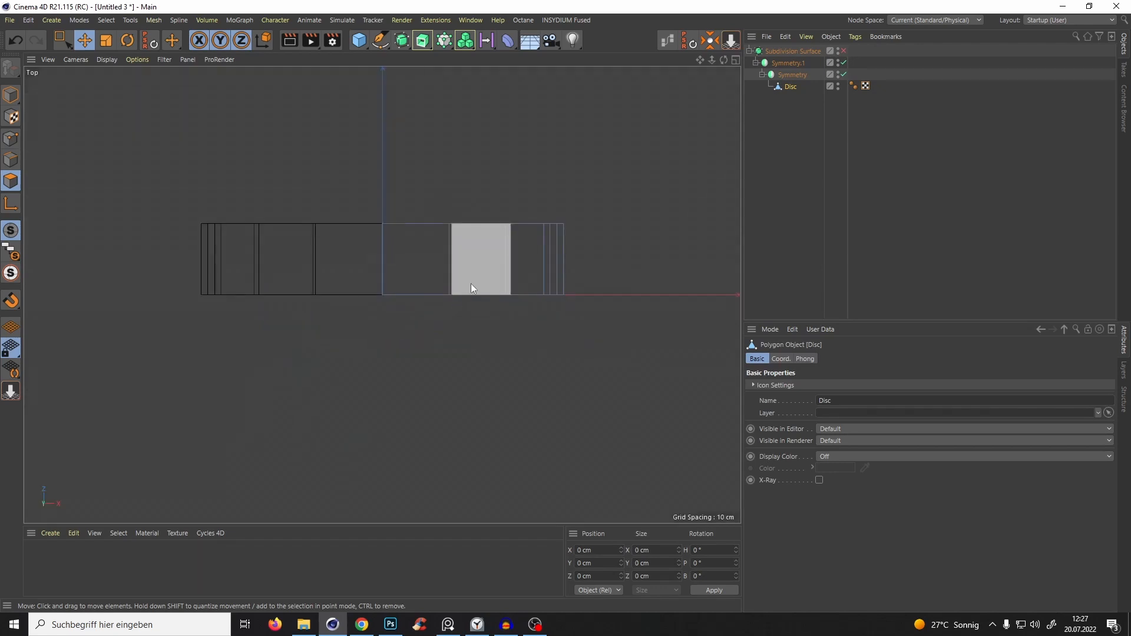
{"action": "key", "text": "alt+Tab"}
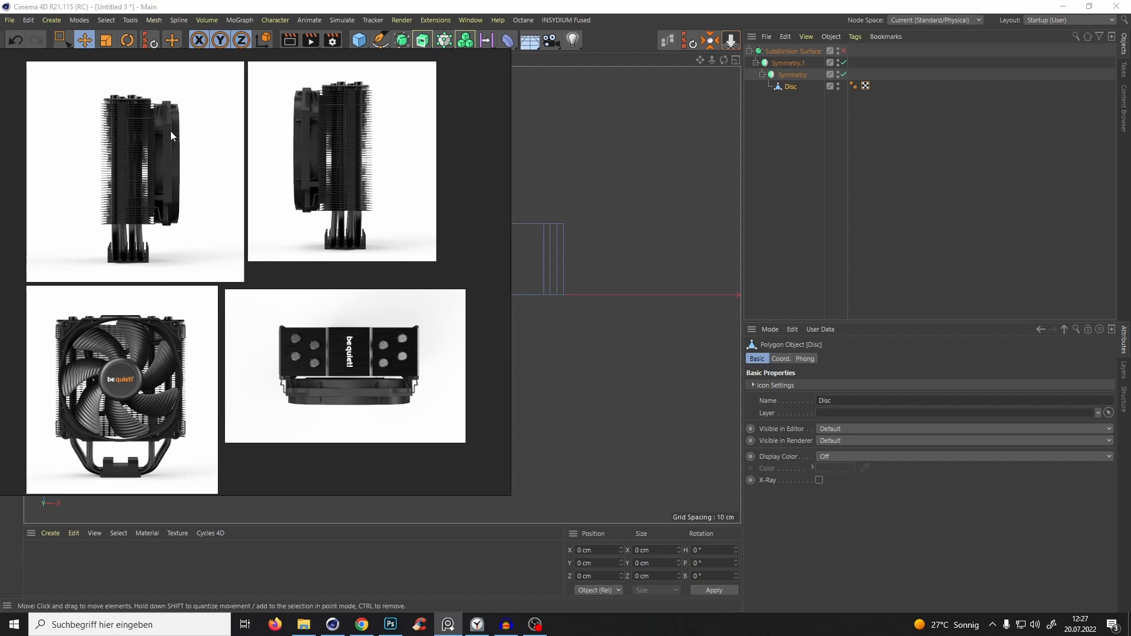
{"action": "left_click", "coordinate": [449, 625]}
Select the edges running across the quarter ring's outer and inner faces and cut them with Edge Cut at Subdivision 2.
{"action": "key", "text": "F1"}
{"action": "left_click_drag", "start_coordinate": [490, 270], "coordinate": [494, 204], "text": "alt"}
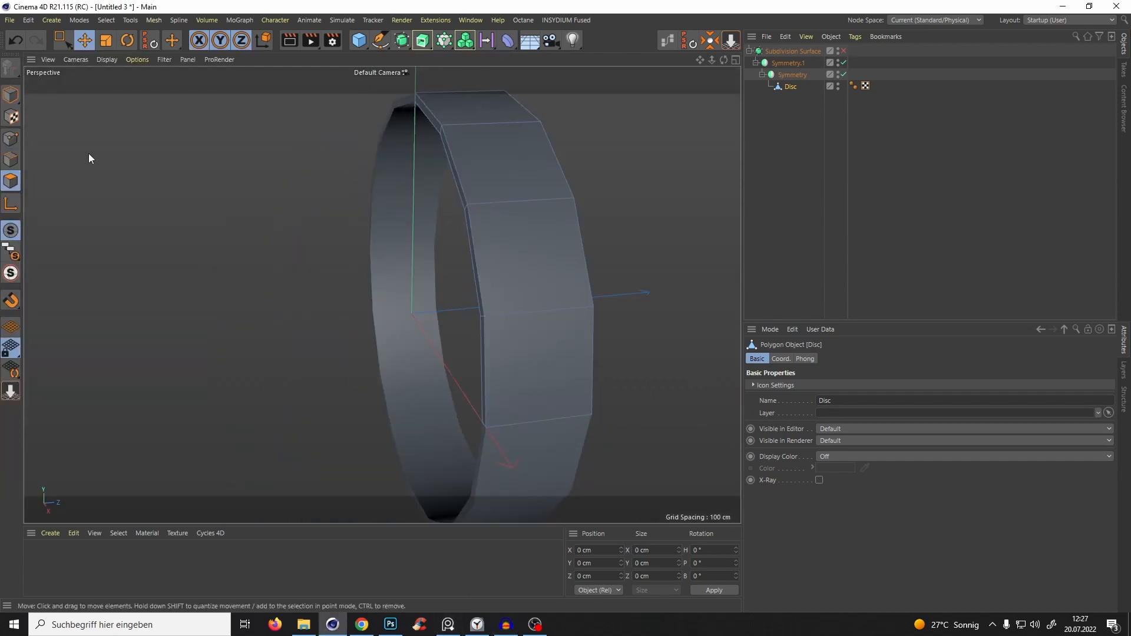
{"action": "left_click", "coordinate": [10, 159]}
{"action": "double_click", "coordinate": [571, 189]}
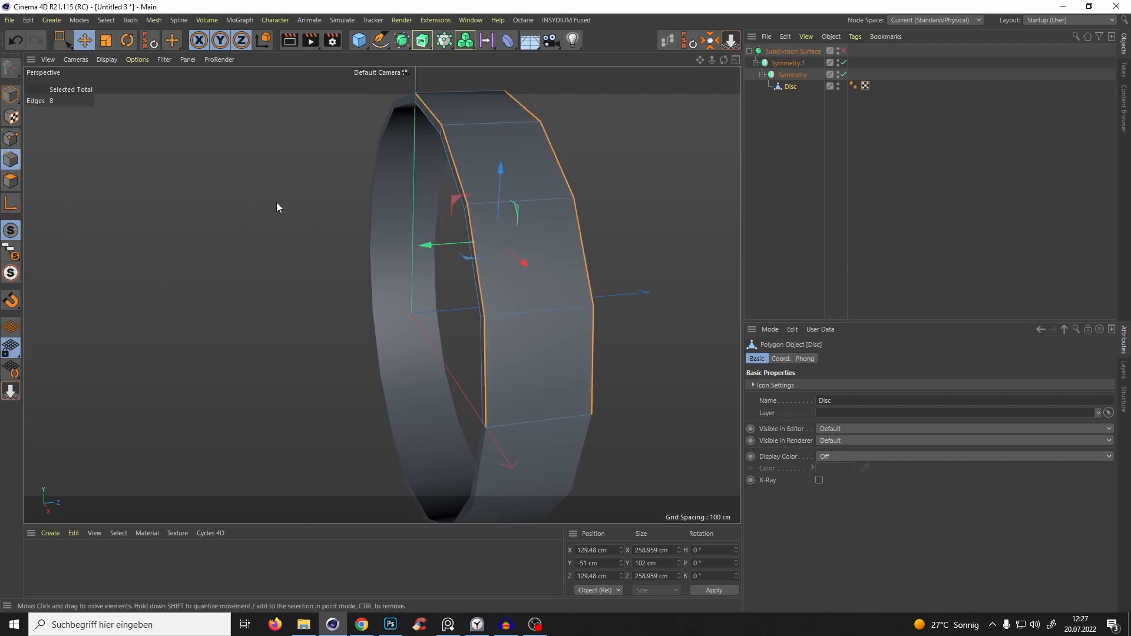
{"action": "key", "text": "u"}
{"action": "key", "text": "b"}
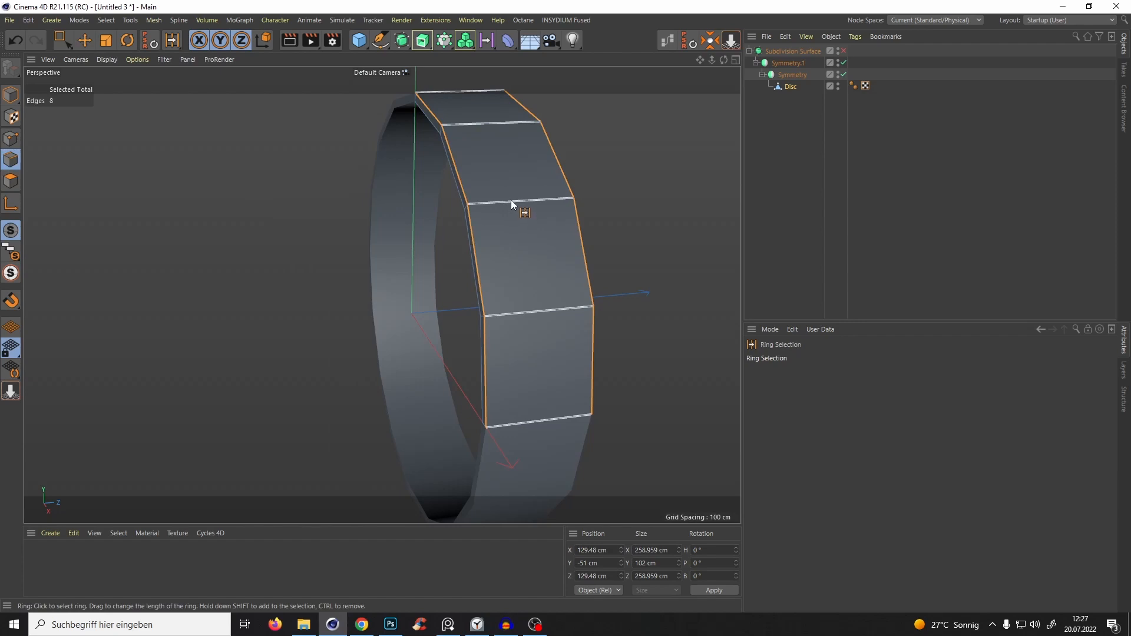
{"action": "left_click", "coordinate": [511, 201]}
{"action": "left_click_drag", "start_coordinate": [489, 204], "coordinate": [692, 168], "text": "alt"}
{"action": "left_click", "coordinate": [466, 212], "text": "shift"}
{"action": "mouse_move", "coordinate": [468, 213]}
{"action": "left_mouse_down", "text": "alt"}
{"action": "mouse_move", "coordinate": [344, 260]}
{"action": "mouse_move", "coordinate": [478, 193]}
{"action": "left_mouse_up", "text": "alt"}
{"action": "right_click", "coordinate": [436, 292]}
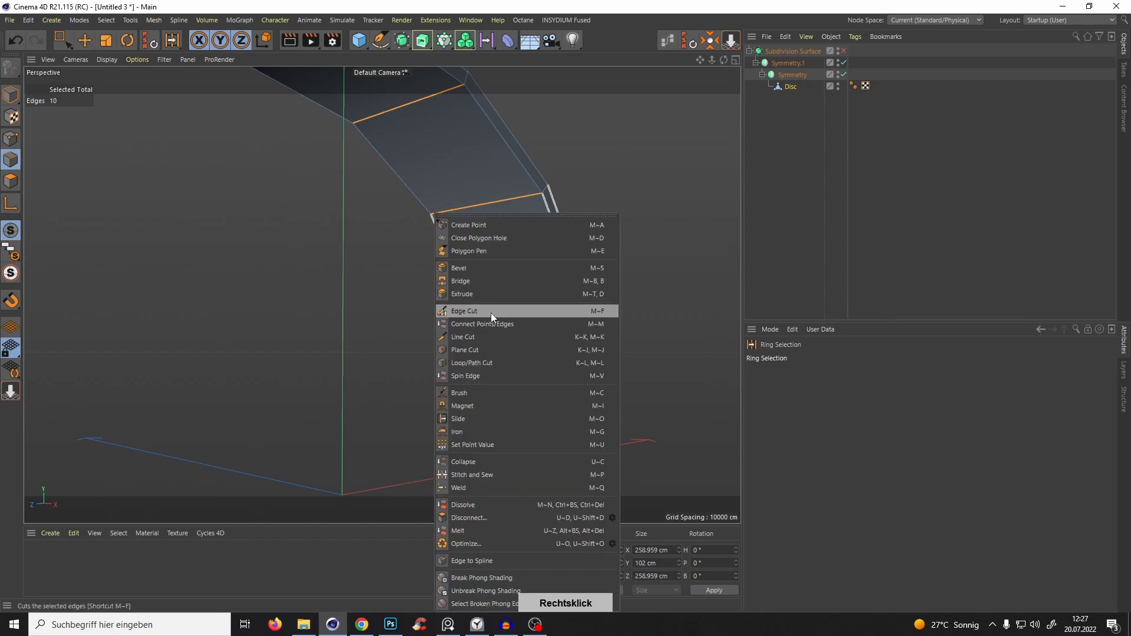
{"action": "left_click", "coordinate": [490, 311]}
{"action": "left_click_drag", "start_coordinate": [503, 284], "coordinate": [518, 305]}
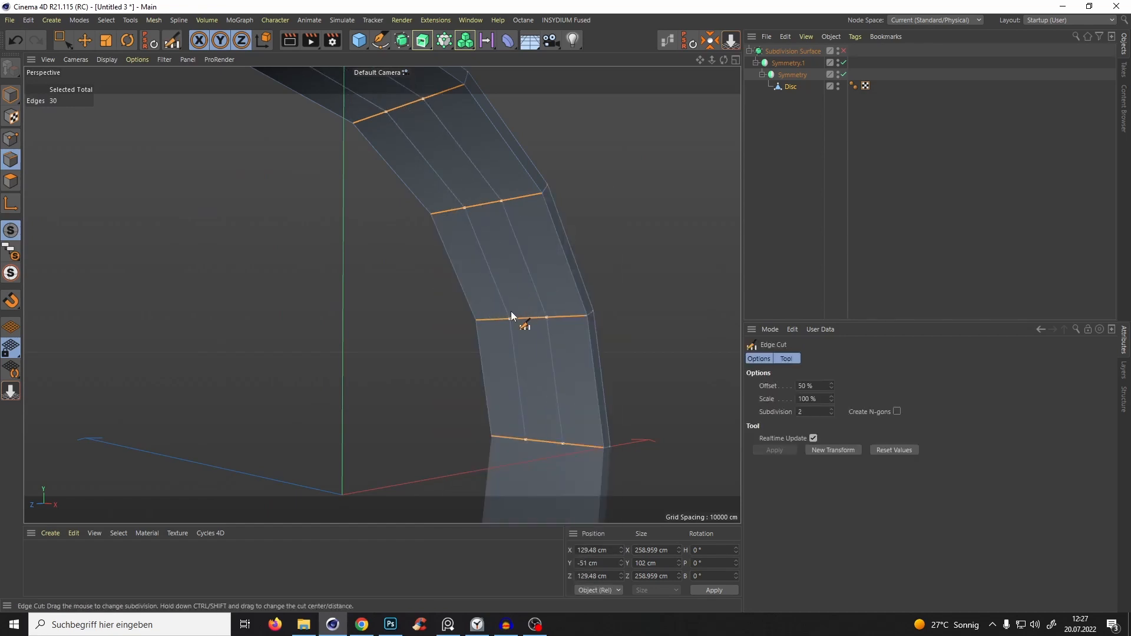
{"action": "left_click_drag", "start_coordinate": [521, 235], "coordinate": [498, 208], "text": "alt"}
{"action": "scroll", "coordinate": [537, 232], "scroll_direction": "up", "scroll_amount": 3}
{"action": "scroll", "coordinate": [538, 271], "scroll_direction": "down", "scroll_amount": 2}
{"action": "left_click_drag", "start_coordinate": [539, 271], "coordinate": [489, 251], "text": "alt"}
{"action": "scroll", "coordinate": [578, 253], "scroll_direction": "up", "scroll_amount": 1}
{"action": "scroll", "coordinate": [540, 209], "scroll_direction": "down", "scroll_amount": 2}
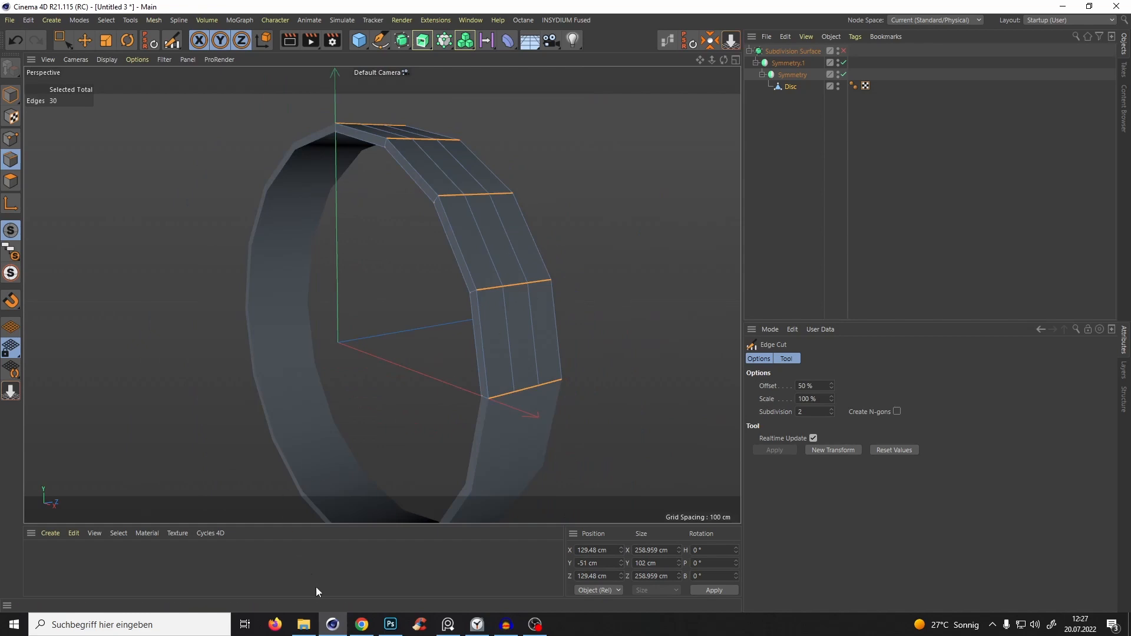
Bring up the reference photos, shrink their window beside the ring and frame the first side-view photo.
{"action": "left_click", "coordinate": [448, 625]}
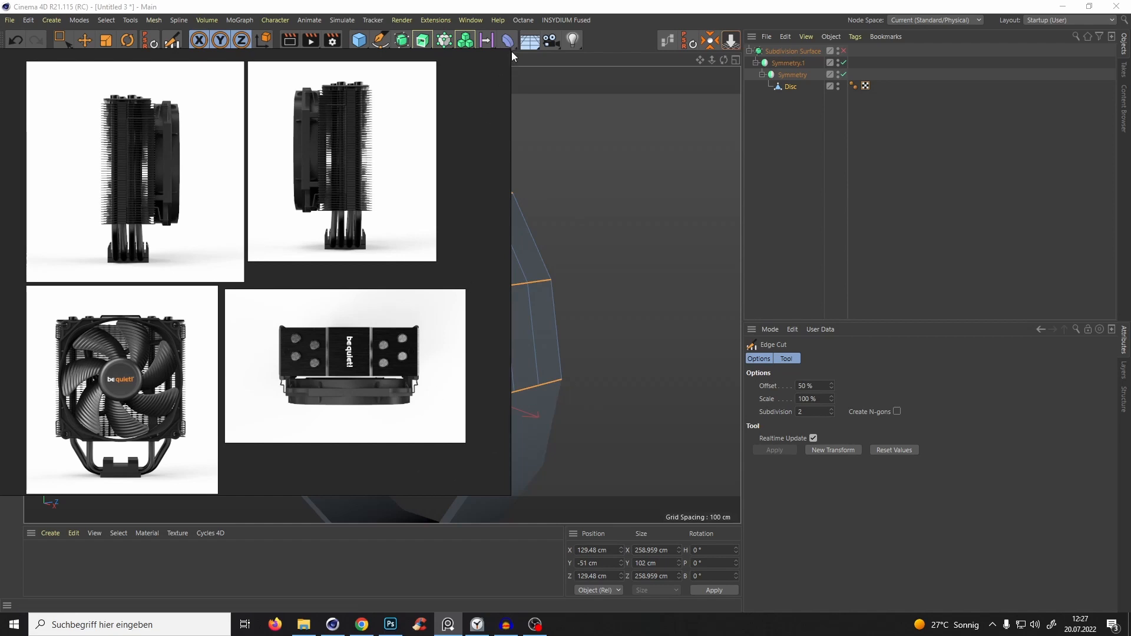
{"action": "left_click_drag", "start_coordinate": [510, 50], "coordinate": [332, 172]}
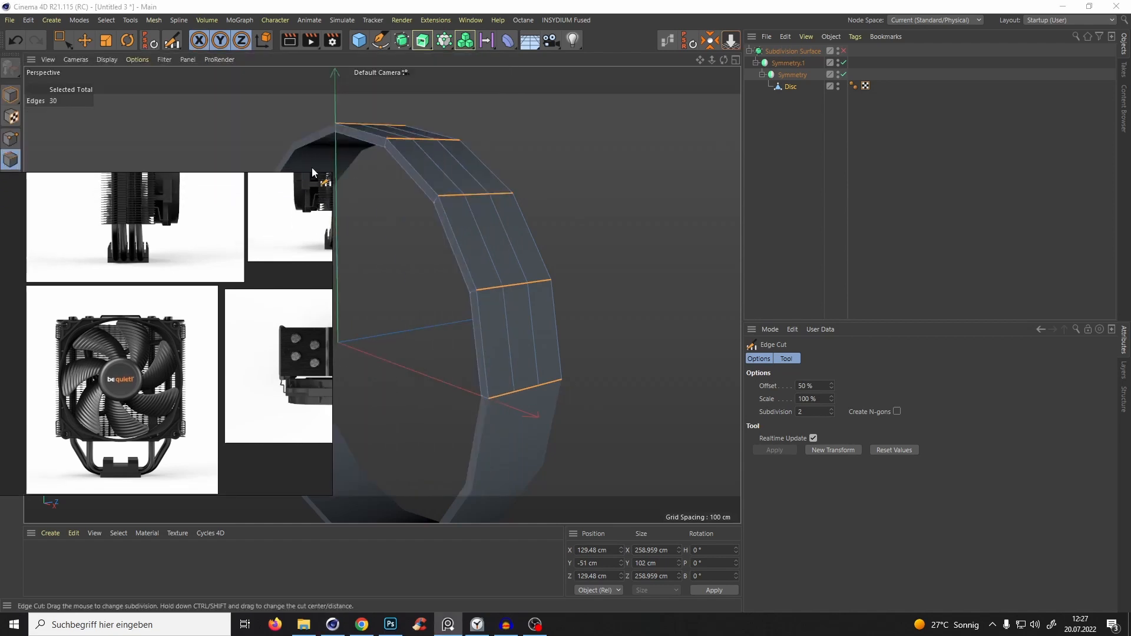
{"action": "middle_click_drag", "start_coordinate": [181, 312], "coordinate": [197, 483]}
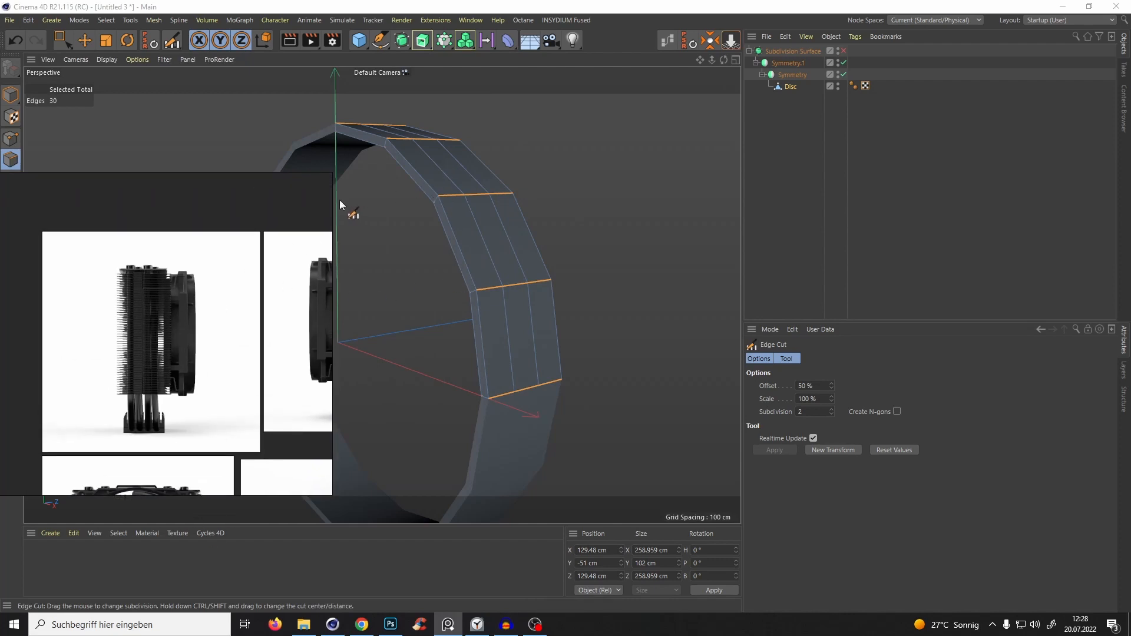
{"action": "left_click_drag", "start_coordinate": [331, 173], "coordinate": [290, 219]}
{"action": "middle_click_drag", "start_coordinate": [209, 351], "coordinate": [177, 366]}
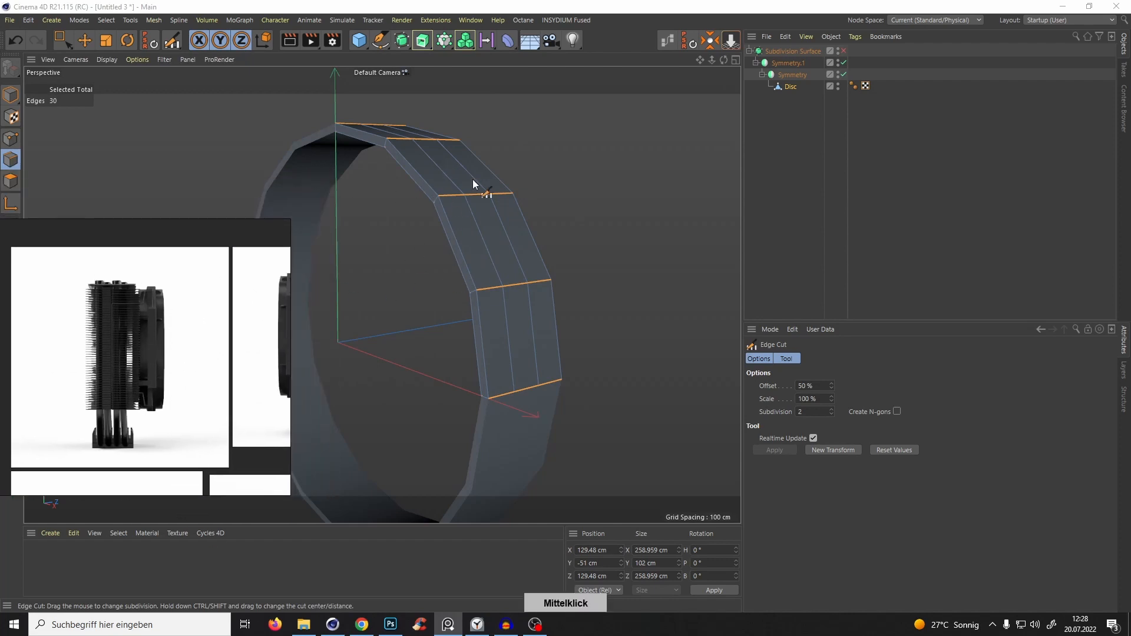
Clear the edge selection with the Move tool active, and reposition the reference window to show the opposite side-view photo.
{"action": "left_click_drag", "start_coordinate": [475, 181], "coordinate": [401, 160]}
{"action": "key", "text": "ctrl+z"}
{"action": "key", "text": "e"}
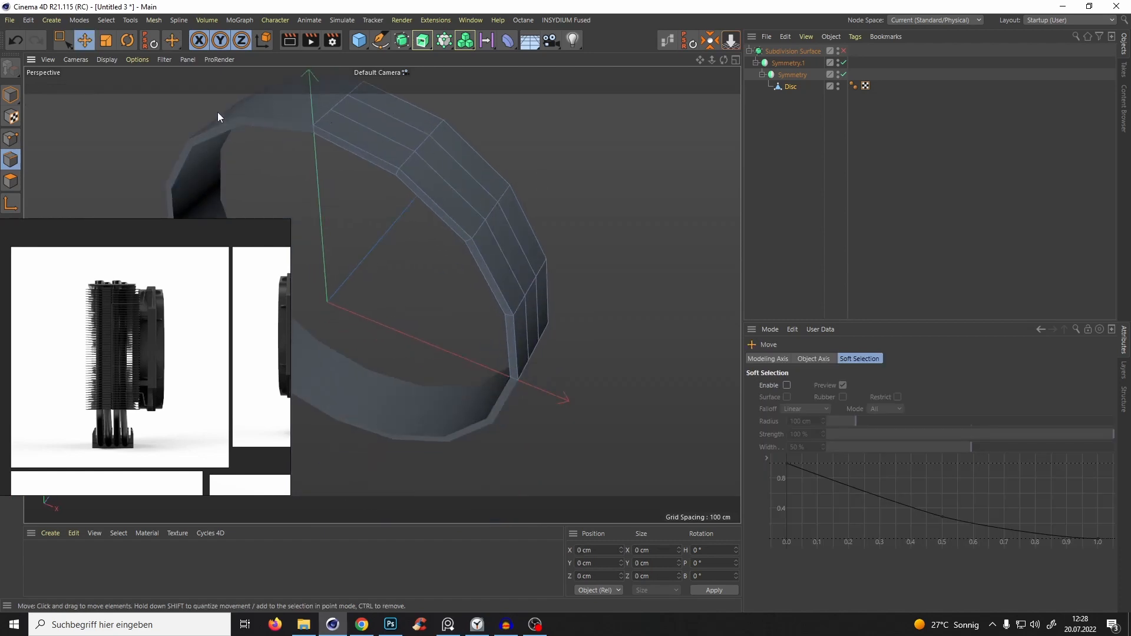
{"action": "key", "text": "F5"}
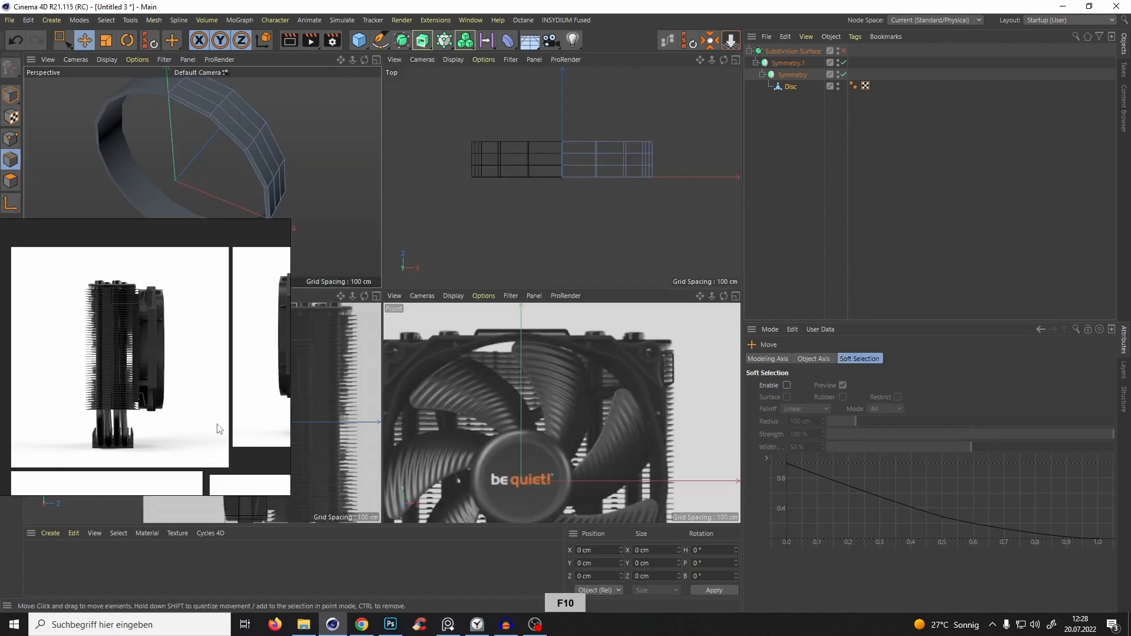
{"action": "key", "text": "F1"}
{"action": "mouse_move", "coordinate": [217, 362]}
{"action": "right_mouse_down"}
{"action": "mouse_move", "coordinate": [147, 336]}
{"action": "mouse_move", "coordinate": [238, 362]}
{"action": "right_mouse_up"}
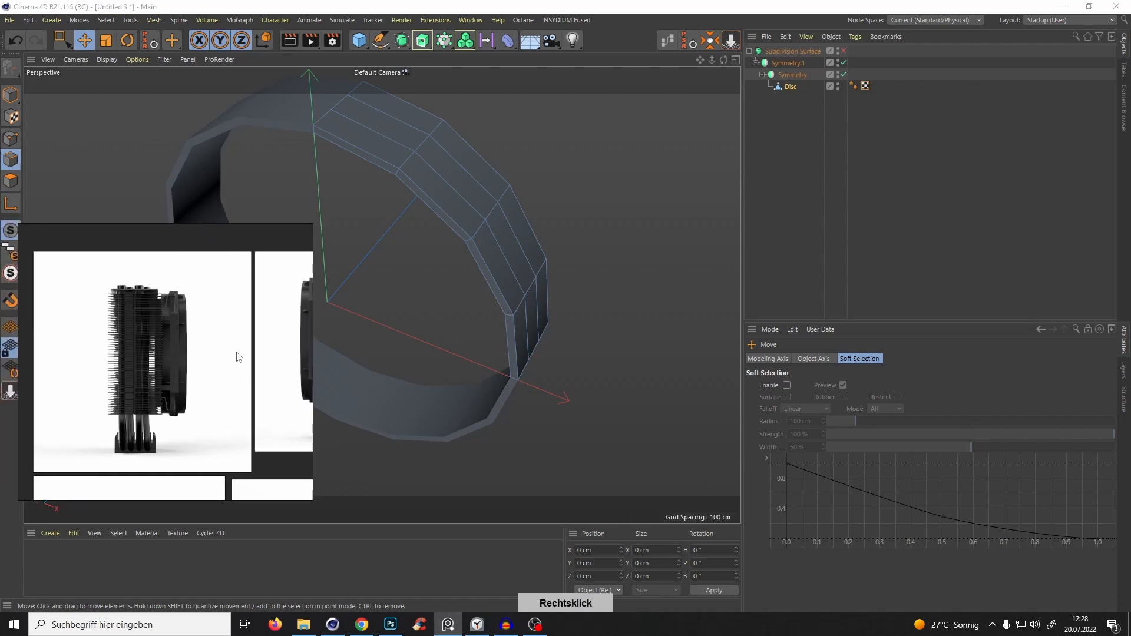
{"action": "middle_click_drag", "start_coordinate": [248, 387], "coordinate": [143, 324]}
{"action": "middle_click_drag", "start_coordinate": [223, 291], "coordinate": [215, 366]}
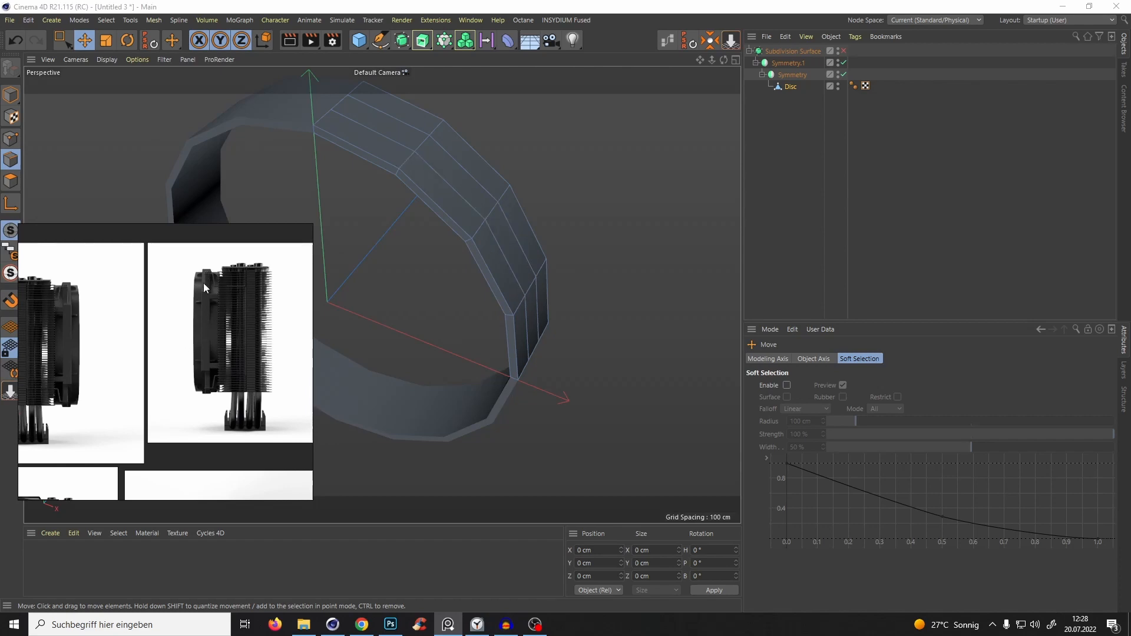
Select the four middle polygons along the outer face of the quarter ring.
{"action": "left_click", "coordinate": [11, 181]}
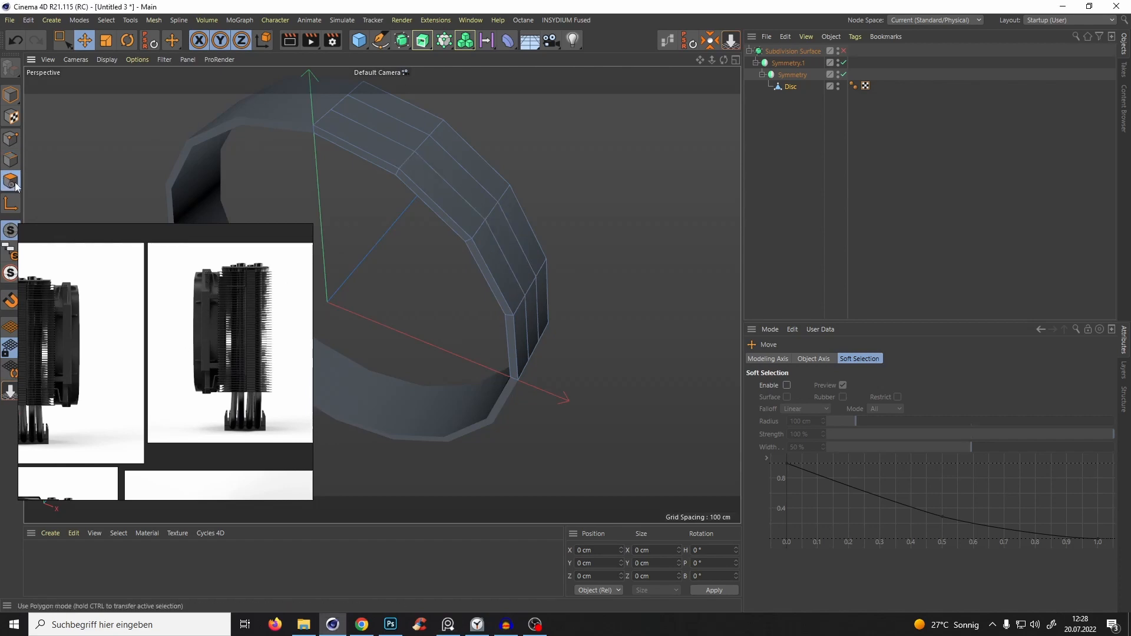
{"action": "left_click", "coordinate": [372, 130]}
{"action": "left_click", "coordinate": [472, 193], "text": "shift"}
{"action": "left_click", "coordinate": [520, 259], "text": "shift"}
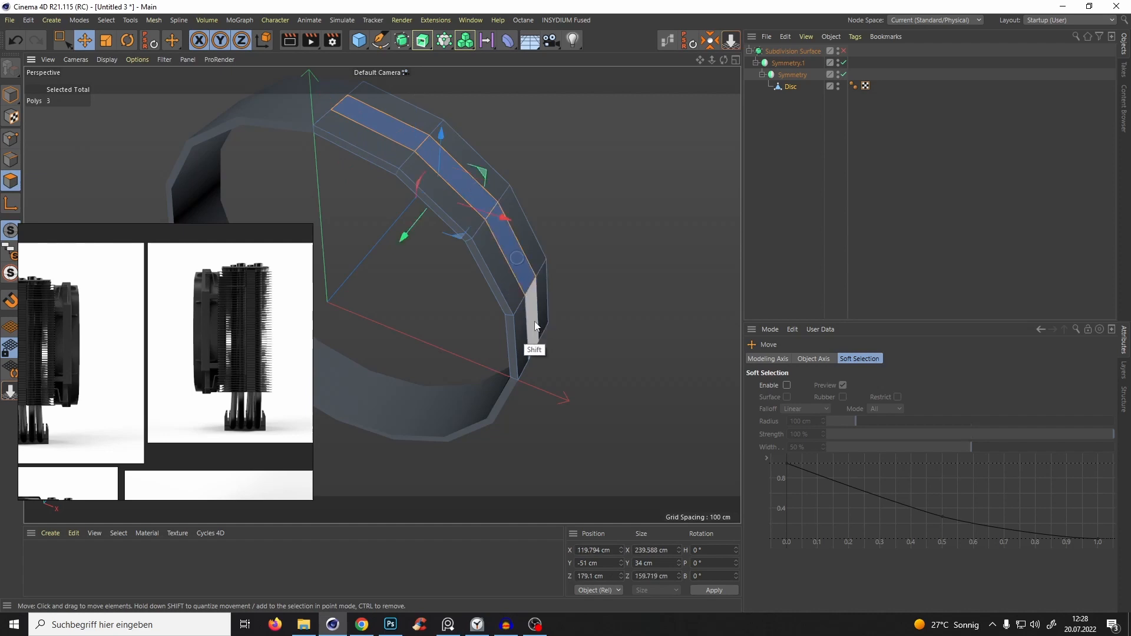
{"action": "left_click", "coordinate": [533, 327], "text": "shift"}
Undo a trial extrusion of the middle strip and turn off Create Caps for Extrude.
{"action": "left_click_drag", "start_coordinate": [503, 243], "coordinate": [284, 302], "text": "alt"}
{"action": "key", "text": "d"}
{"action": "key", "text": "ctrl+z"}
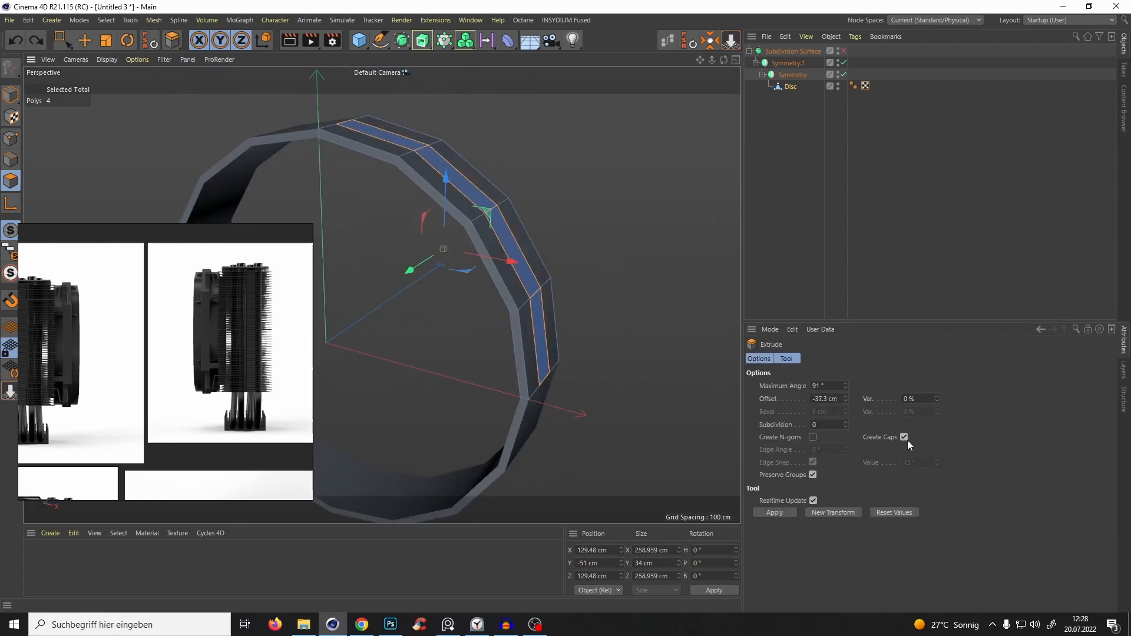
{"action": "left_click", "coordinate": [903, 437]}
Try extruding the strip without caps, delete a polygon to inspect the inside of the ring, and undo both changes.
{"action": "left_click_drag", "start_coordinate": [701, 250], "coordinate": [558, 189]}
{"action": "key", "text": "q"}
{"action": "key", "text": "e"}
{"action": "key", "text": "q"}
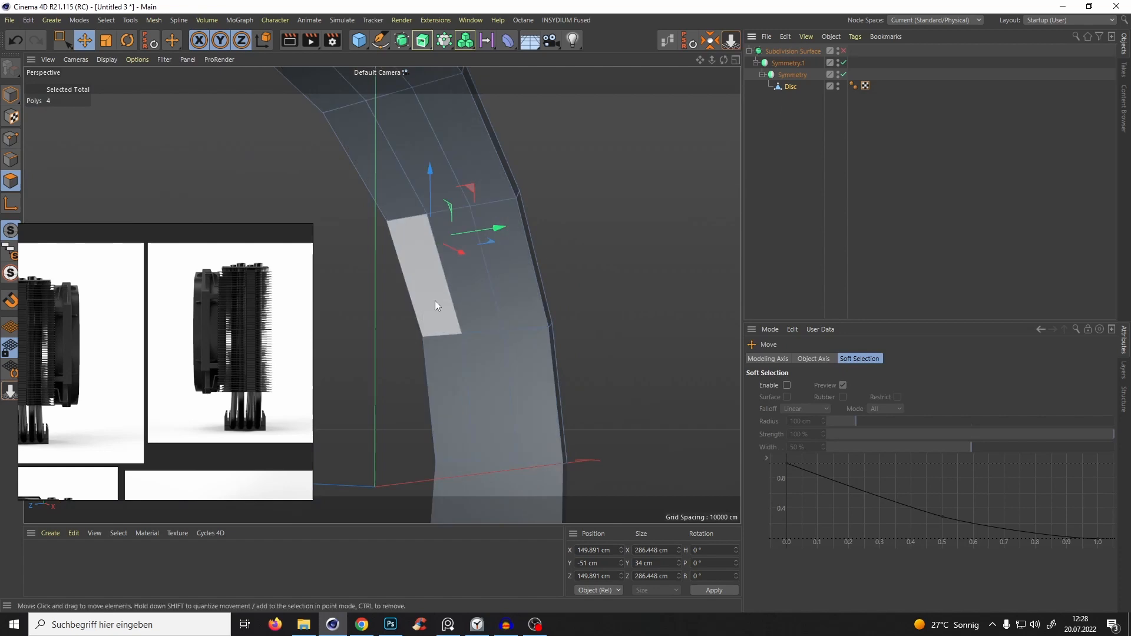
{"action": "left_click", "coordinate": [473, 281]}
{"action": "key", "text": "Delete"}
{"action": "left_click_drag", "start_coordinate": [489, 246], "coordinate": [543, 218], "text": "alt"}
{"action": "key", "text": "ctrl+z"}
{"action": "key", "text": "ctrl+z"}
{"action": "left_click_drag", "start_coordinate": [492, 256], "coordinate": [425, 263], "text": "alt"}
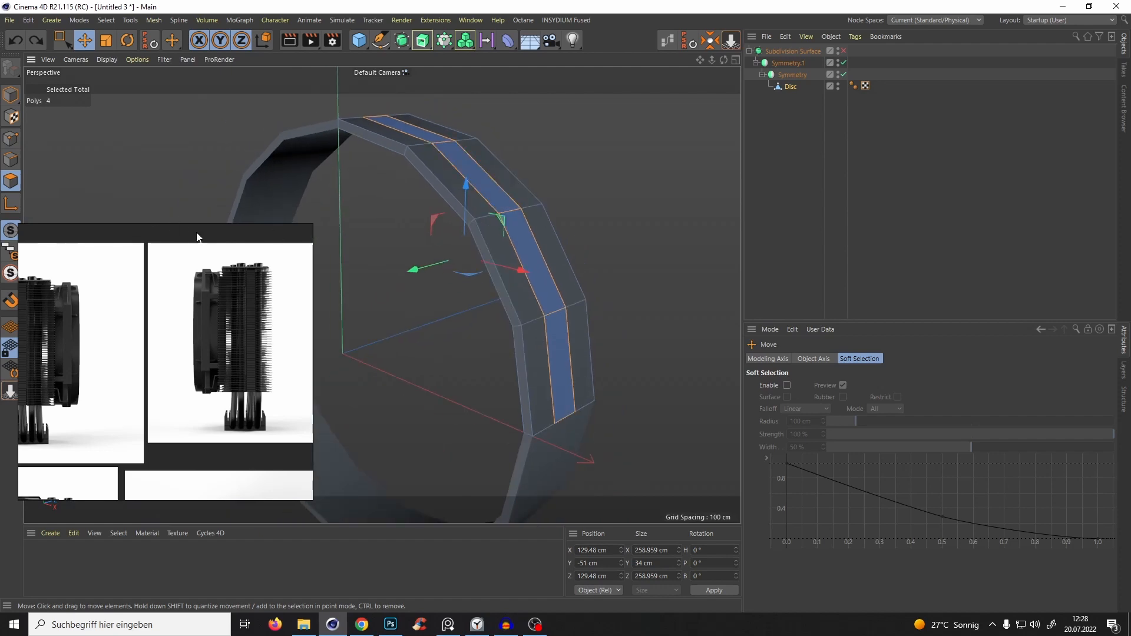
Try extruding the outer middle strip with an offset of -22.7 cm and undo it.
{"action": "key", "text": "d"}
{"action": "left_click_drag", "start_coordinate": [521, 274], "coordinate": [541, 313], "text": "alt"}
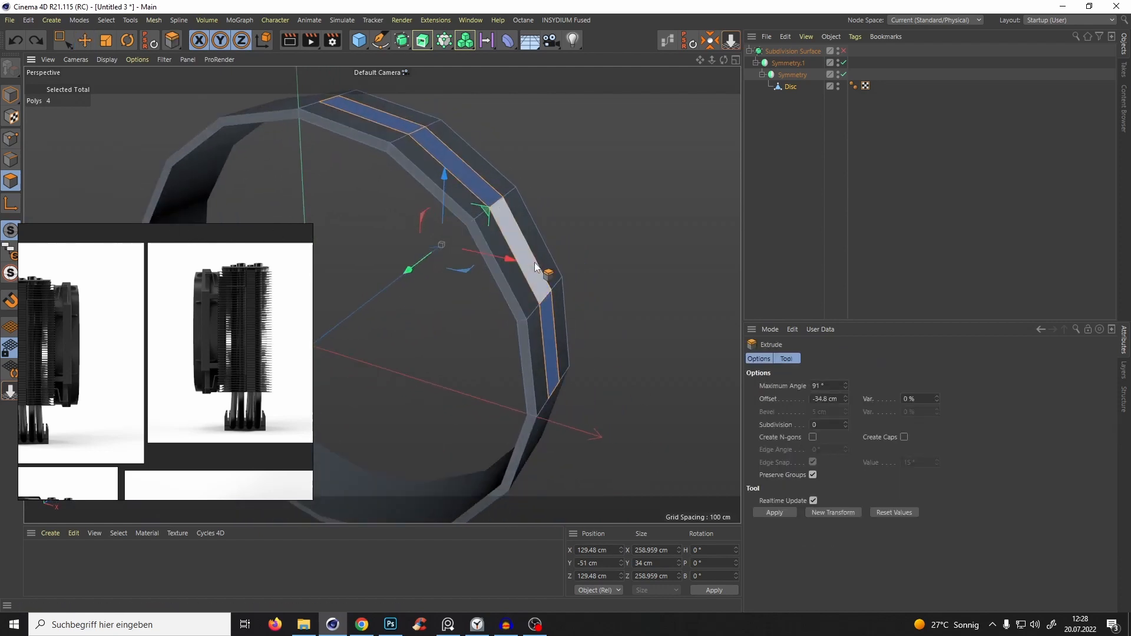
{"action": "left_click_drag", "start_coordinate": [512, 259], "coordinate": [550, 215]}
{"action": "key", "text": "ctrl+z"}
{"action": "left_click_drag", "start_coordinate": [555, 162], "coordinate": [412, 235]}
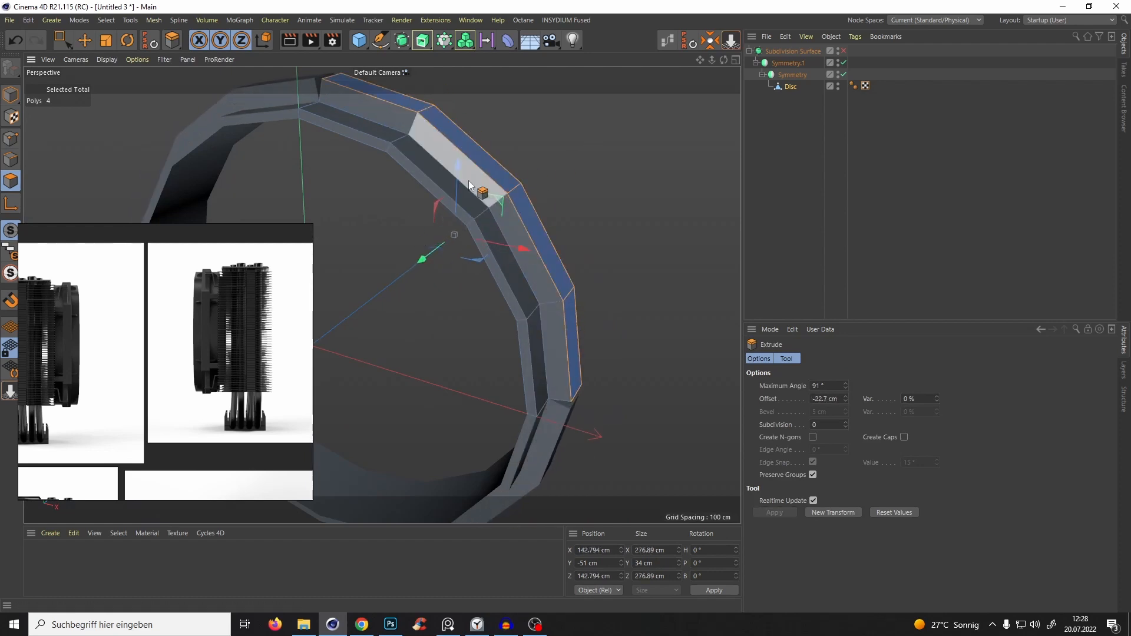
{"action": "key", "text": "ctrl+z"}
{"action": "left_click_drag", "start_coordinate": [550, 203], "coordinate": [536, 200], "text": "alt"}
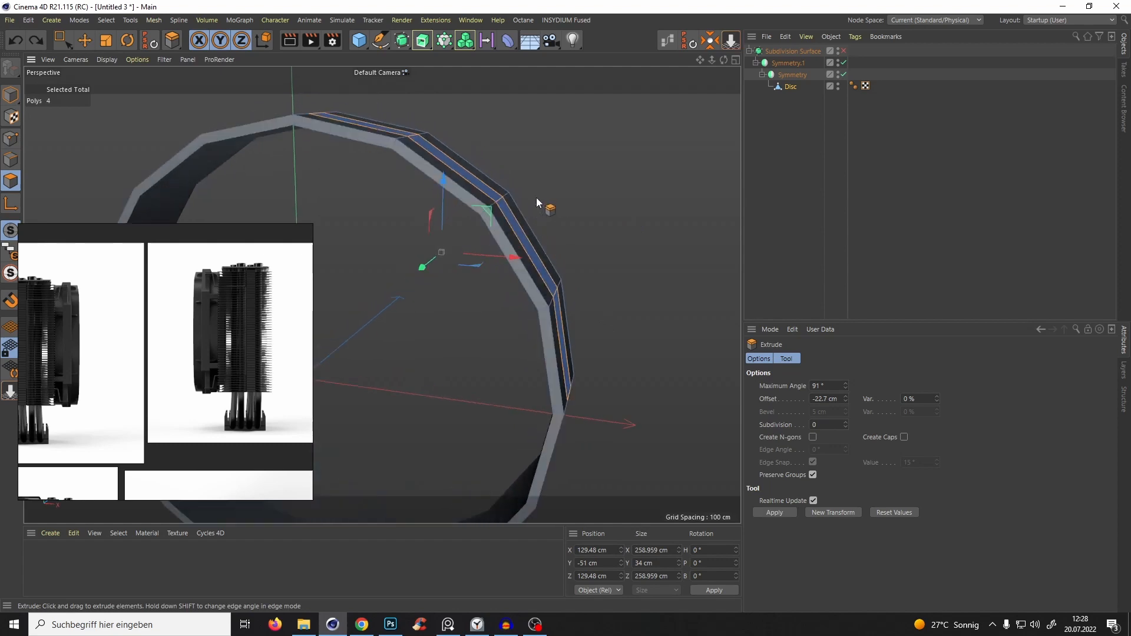
Extrude the outer middle strip with an offset of -4.3 cm, judging its height against the front reference image.
{"action": "key", "text": "F3"}
{"action": "key", "text": "F2"}
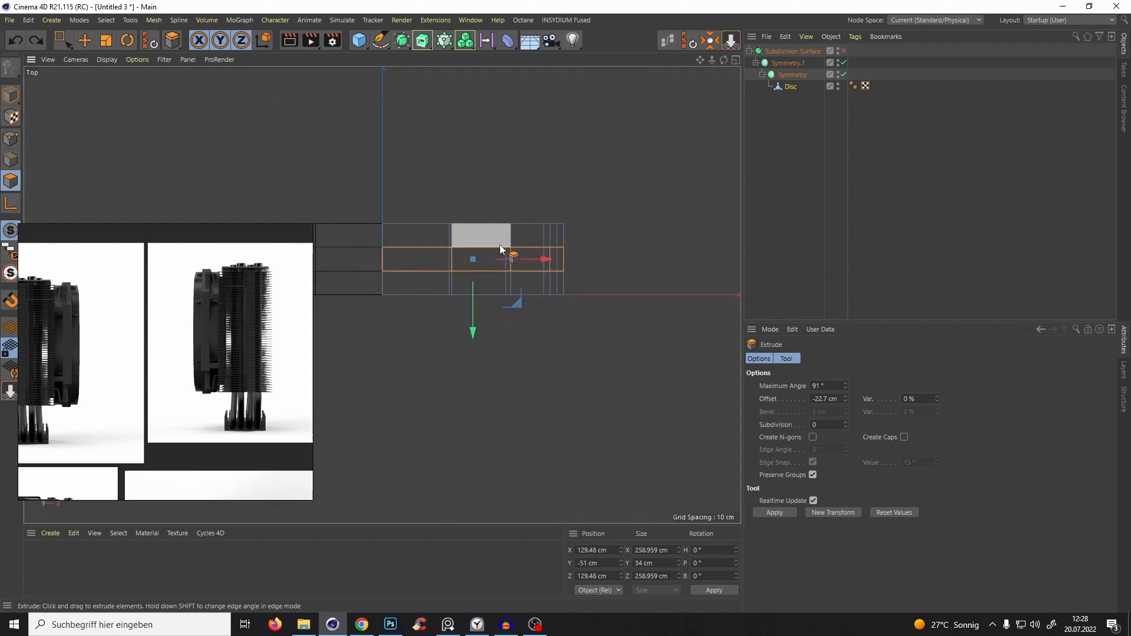
{"action": "key", "text": "F3"}
{"action": "key", "text": "F4"}
{"action": "scroll", "coordinate": [462, 171], "scroll_direction": "down", "scroll_amount": 3}
{"action": "scroll", "coordinate": [472, 158], "scroll_direction": "up", "scroll_amount": 2}
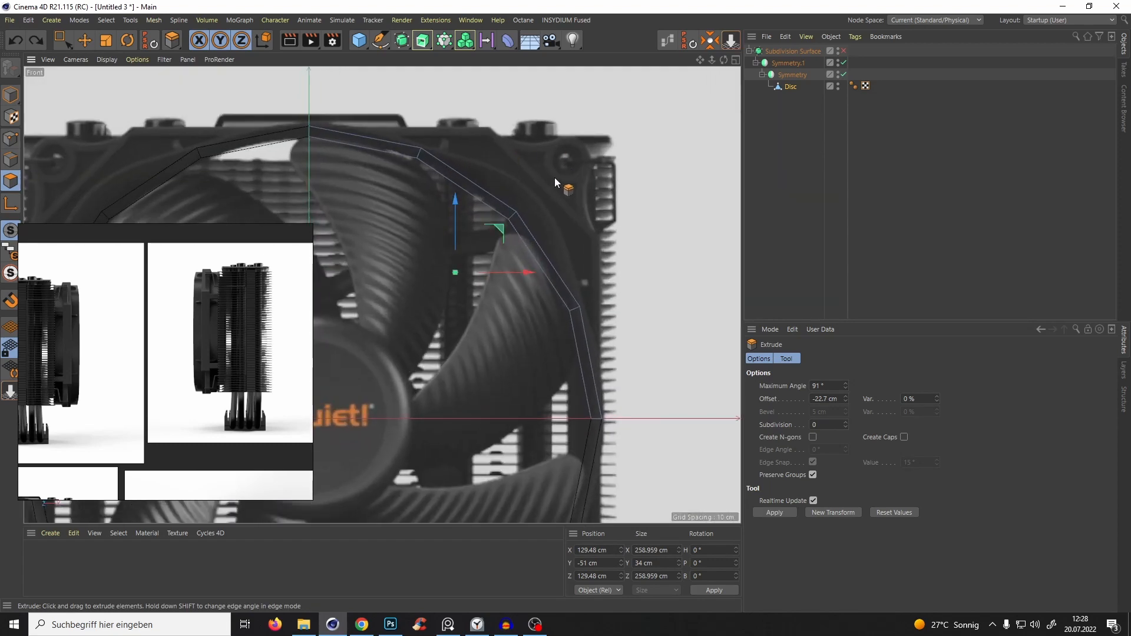
{"action": "left_click_drag", "start_coordinate": [554, 178], "coordinate": [527, 207]}
{"action": "scroll", "coordinate": [318, 119], "scroll_direction": "up", "scroll_amount": 5}
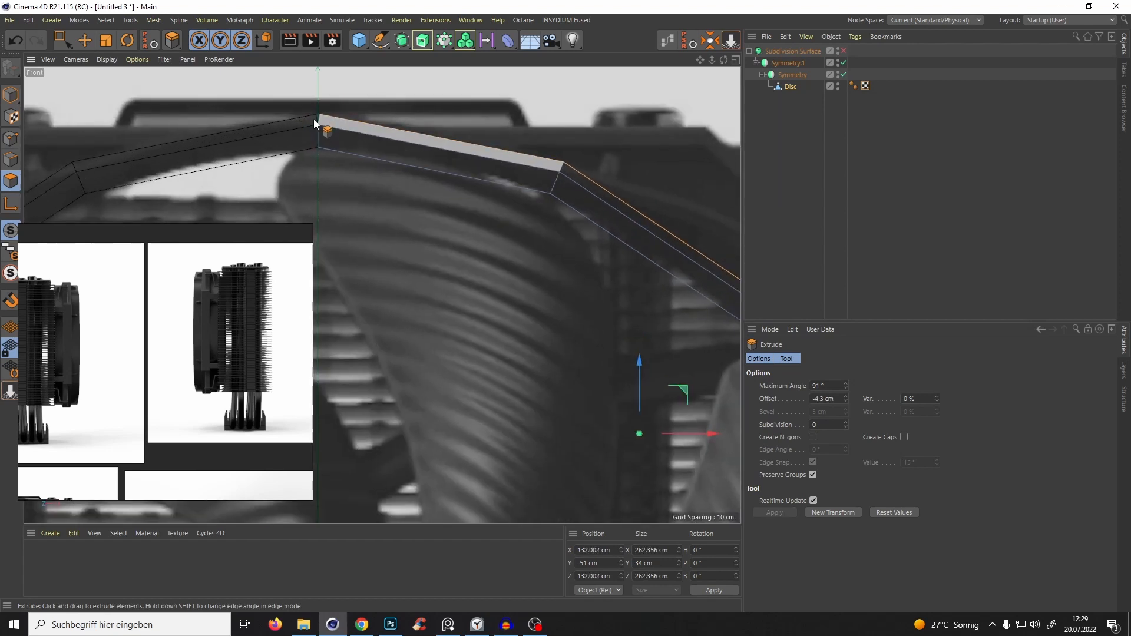
{"action": "scroll", "coordinate": [333, 130], "scroll_direction": "down", "scroll_amount": 3}
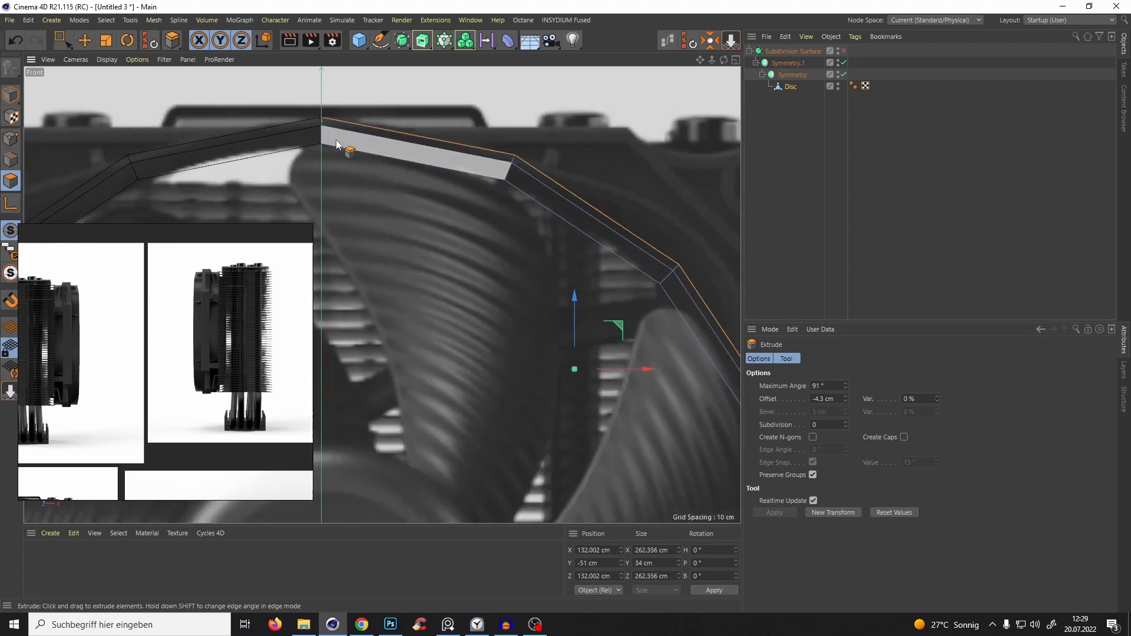
{"action": "scroll", "coordinate": [334, 130], "scroll_direction": "up", "scroll_amount": 2}
{"action": "scroll", "coordinate": [354, 133], "scroll_direction": "up", "scroll_amount": 3}
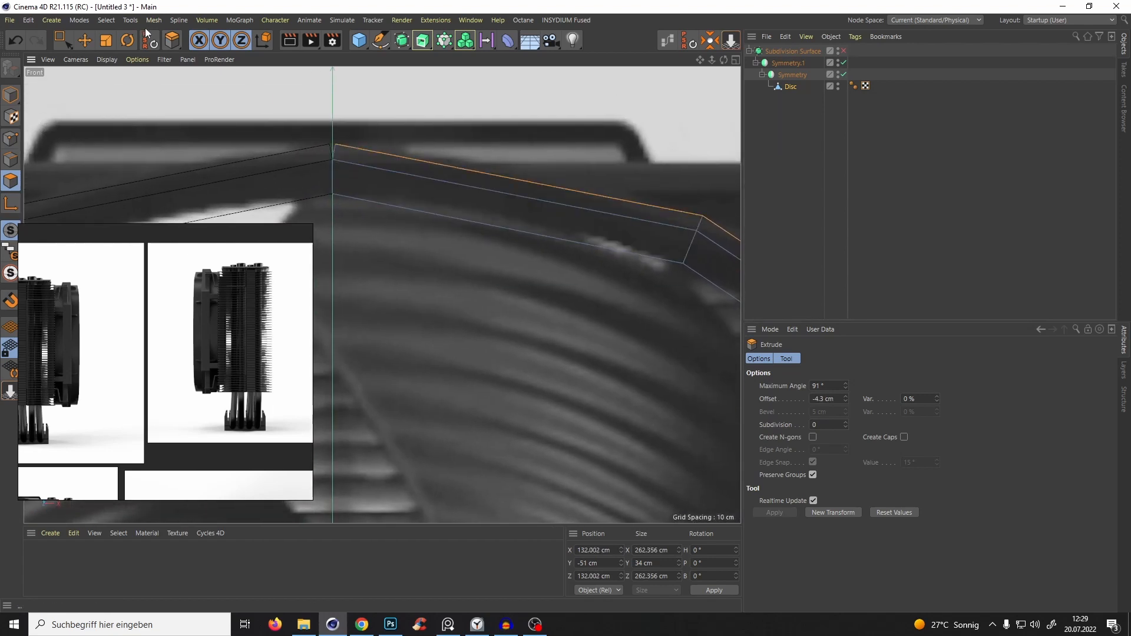
Delete the two small end-face polygons of the extruded strip that lie on the symmetry planes.
{"action": "left_click", "coordinate": [10, 140]}
{"action": "key", "text": "F1"}
{"action": "scroll", "coordinate": [400, 142], "scroll_direction": "up", "scroll_amount": 3}
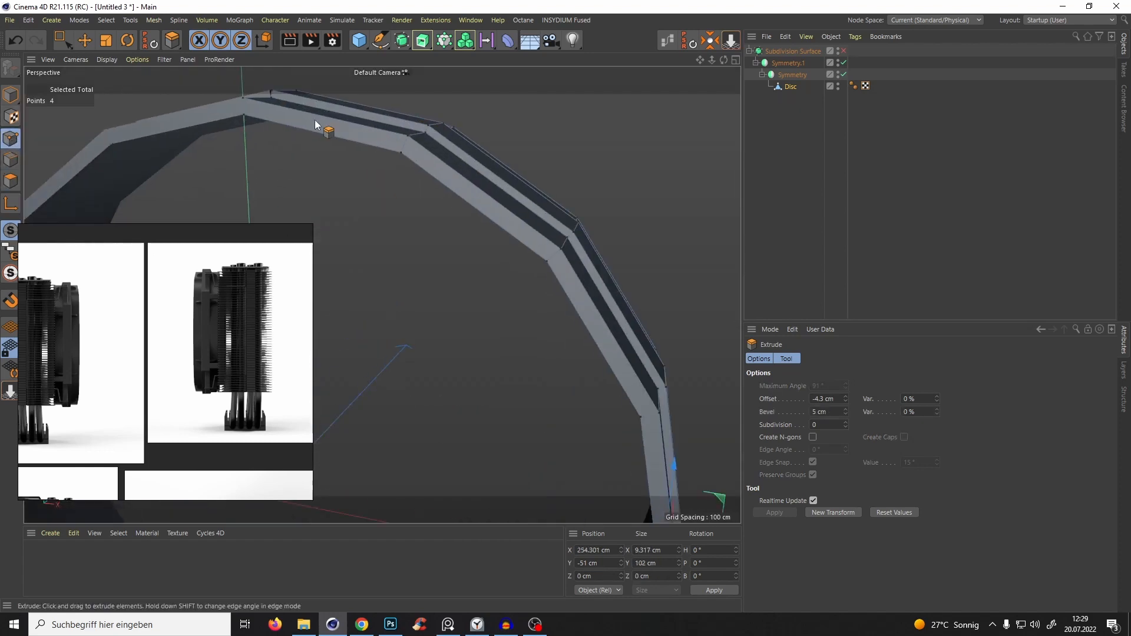
{"action": "left_click_drag", "start_coordinate": [314, 119], "coordinate": [366, 110], "text": "alt"}
{"action": "scroll", "coordinate": [332, 146], "scroll_direction": "up", "scroll_amount": 5}
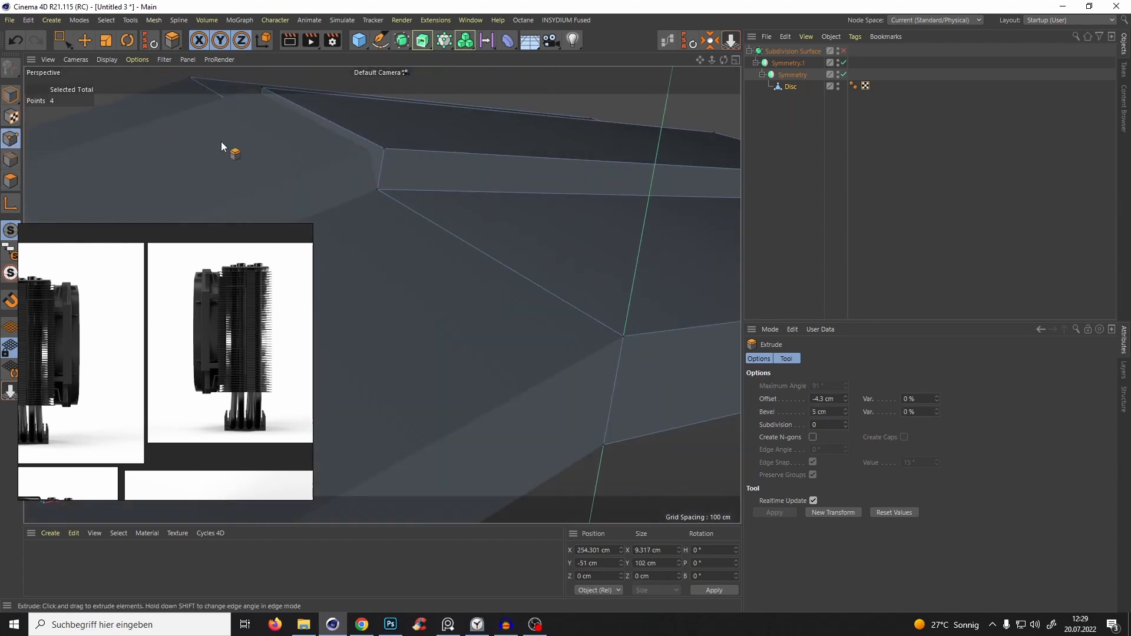
{"action": "left_click", "coordinate": [11, 182]}
{"action": "key", "text": "e"}
{"action": "left_click", "coordinate": [378, 167]}
{"action": "left_click_drag", "start_coordinate": [388, 196], "coordinate": [234, 42], "text": "alt"}
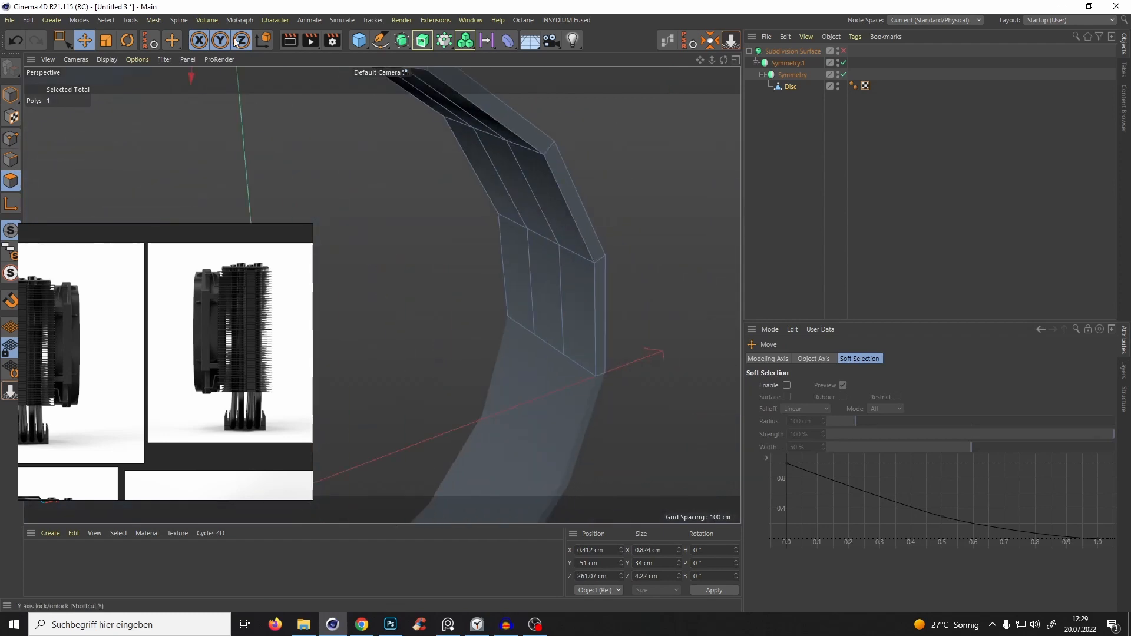
{"action": "left_click_drag", "start_coordinate": [519, 282], "coordinate": [433, 213], "text": "alt"}
{"action": "left_click_drag", "start_coordinate": [381, 295], "coordinate": [472, 199], "text": "alt"}
{"action": "scroll", "coordinate": [456, 191], "scroll_direction": "up", "scroll_amount": 5}
{"action": "left_click", "coordinate": [436, 195], "text": "shift"}
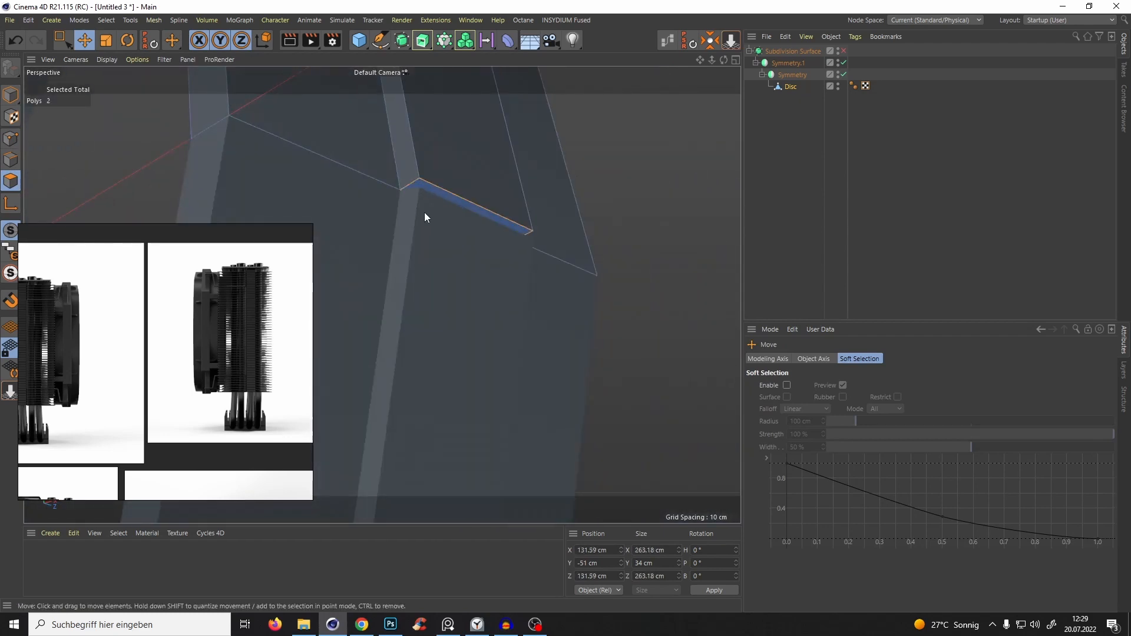
{"action": "key", "text": "Delete"}
Select all ring points on the vertical symmetry plane in the front view and set their X position to 0 cm.
{"action": "key", "text": "F4"}
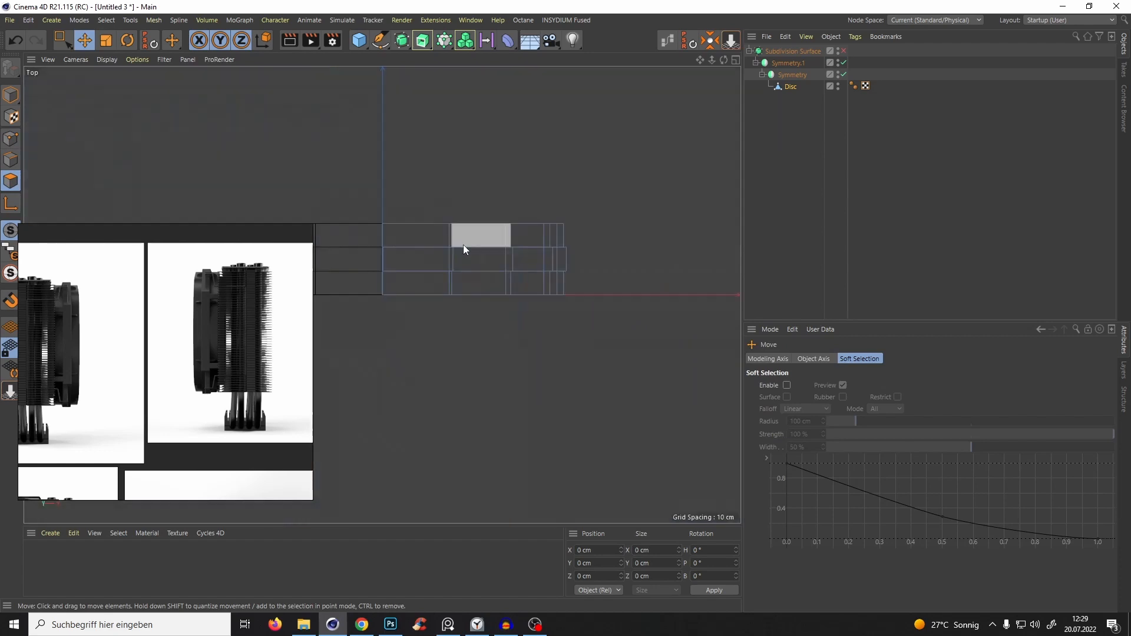
{"action": "scroll", "coordinate": [483, 233], "scroll_direction": "up", "scroll_amount": 10}
{"action": "scroll", "coordinate": [397, 192], "scroll_direction": "down", "scroll_amount": 3}
{"action": "left_click", "coordinate": [11, 138]}
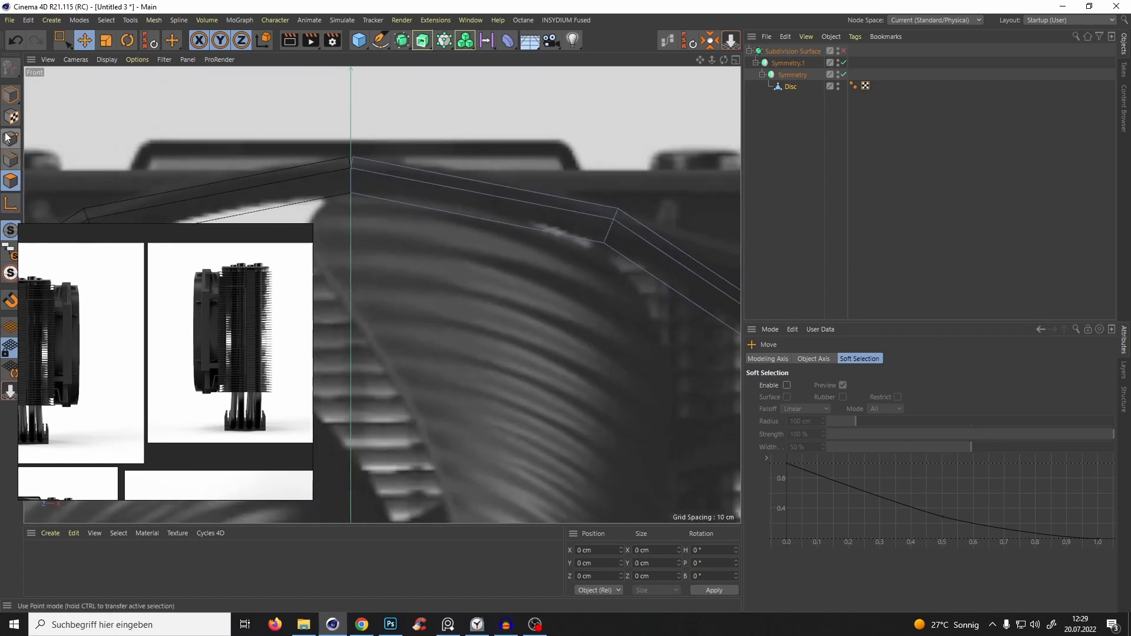
{"action": "left_click_drag", "start_coordinate": [65, 45], "coordinate": [122, 80]}
{"action": "scroll", "coordinate": [365, 175], "scroll_direction": "up", "scroll_amount": 2}
{"action": "left_click_drag", "start_coordinate": [328, 132], "coordinate": [375, 241]}
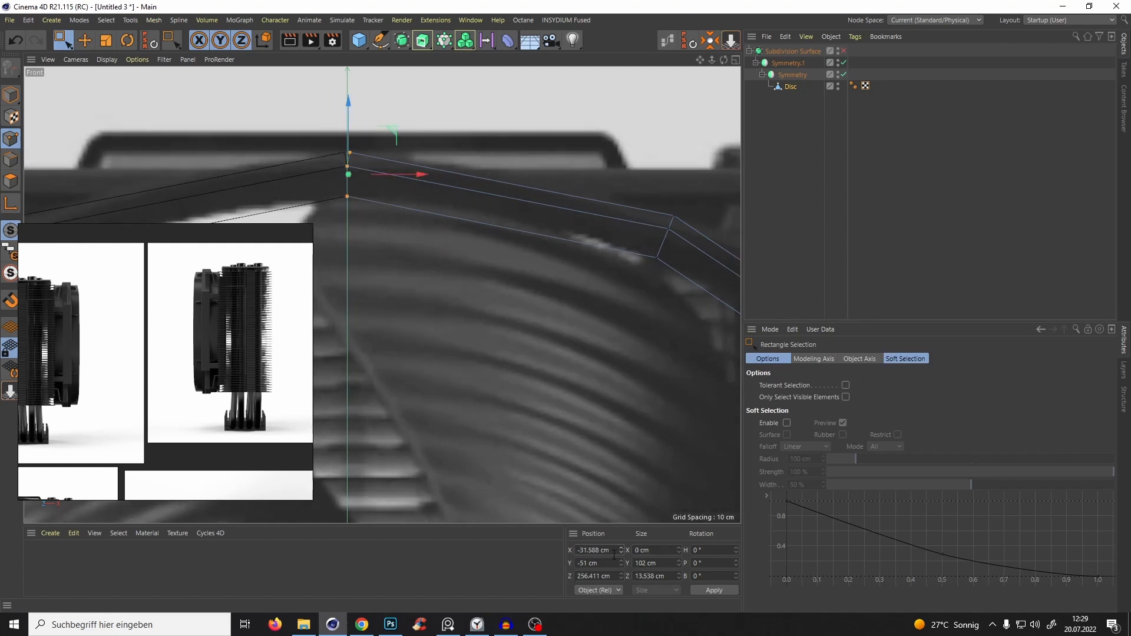
{"action": "scroll", "coordinate": [574, 355], "scroll_direction": "down", "scroll_amount": 3}
{"action": "scroll", "coordinate": [500, 291], "scroll_direction": "up", "scroll_amount": 6}
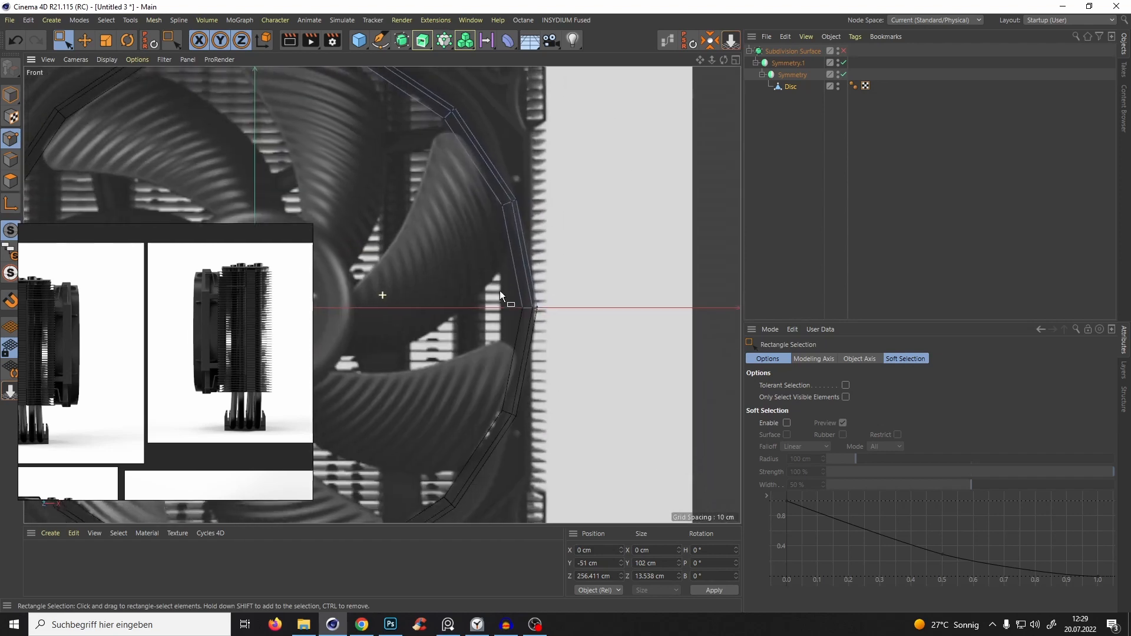
Set the Z position of the ring points on the horizontal symmetry plane to 0 cm and check the subdivided result.
{"action": "left_click_drag", "start_coordinate": [545, 265], "coordinate": [640, 342], "text": "shift"}
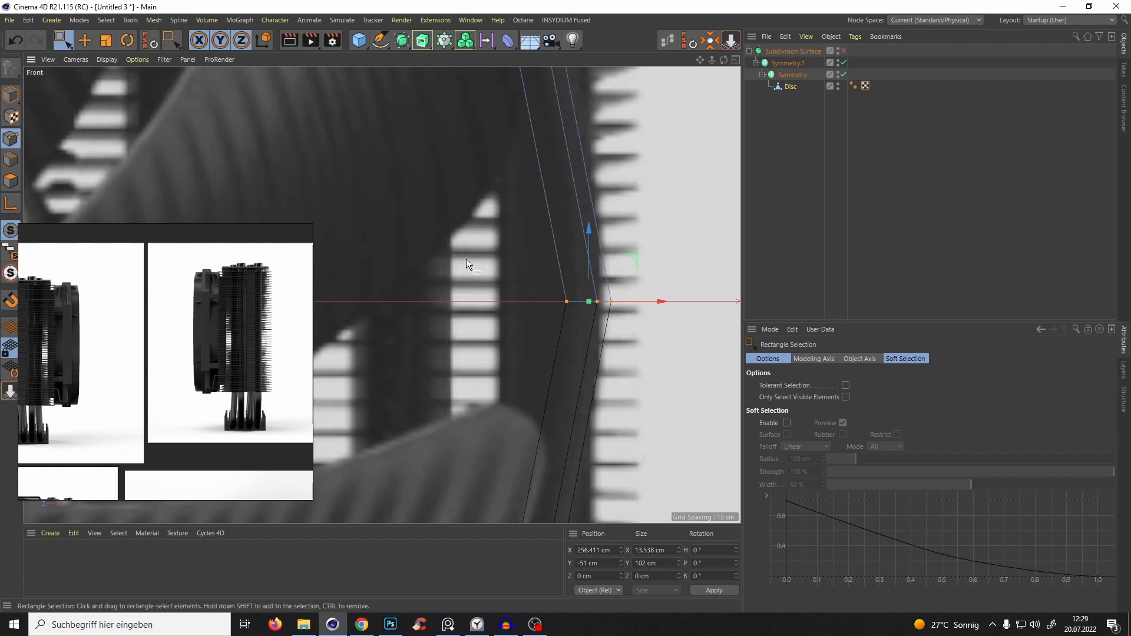
{"action": "key", "text": "F1"}
{"action": "scroll", "coordinate": [430, 219], "scroll_direction": "down", "scroll_amount": 3}
{"action": "scroll", "coordinate": [422, 197], "scroll_direction": "down", "scroll_amount": 3}
{"action": "left_click_drag", "start_coordinate": [416, 187], "coordinate": [454, 247], "text": "alt"}
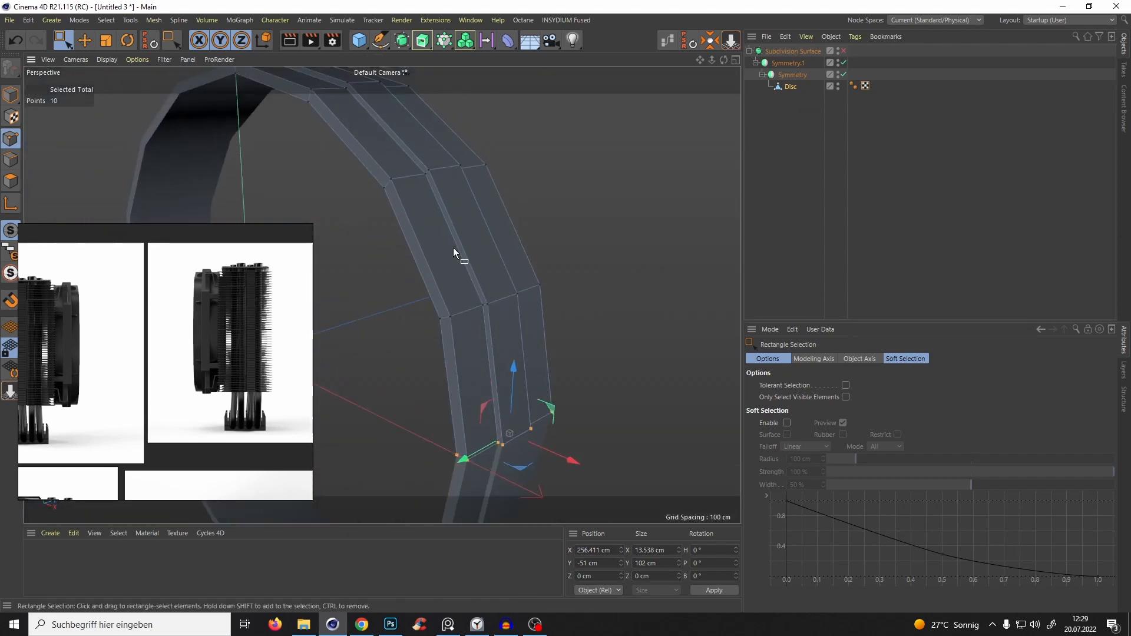
{"action": "scroll", "coordinate": [453, 247], "scroll_direction": "down", "scroll_amount": 4}
{"action": "left_click", "coordinate": [789, 87]}
{"action": "key", "text": "q"}
{"action": "left_click_drag", "start_coordinate": [415, 203], "coordinate": [430, 241], "text": "alt"}
{"action": "key", "text": "q"}
Move the raised band's outer point pair beside the top centre out to the frame's upper edge, about X 159 cm and Z 262 cm.
{"action": "key", "text": "F10"}
{"action": "key", "text": "F10"}
{"action": "scroll", "coordinate": [552, 358], "scroll_direction": "down", "scroll_amount": 6}
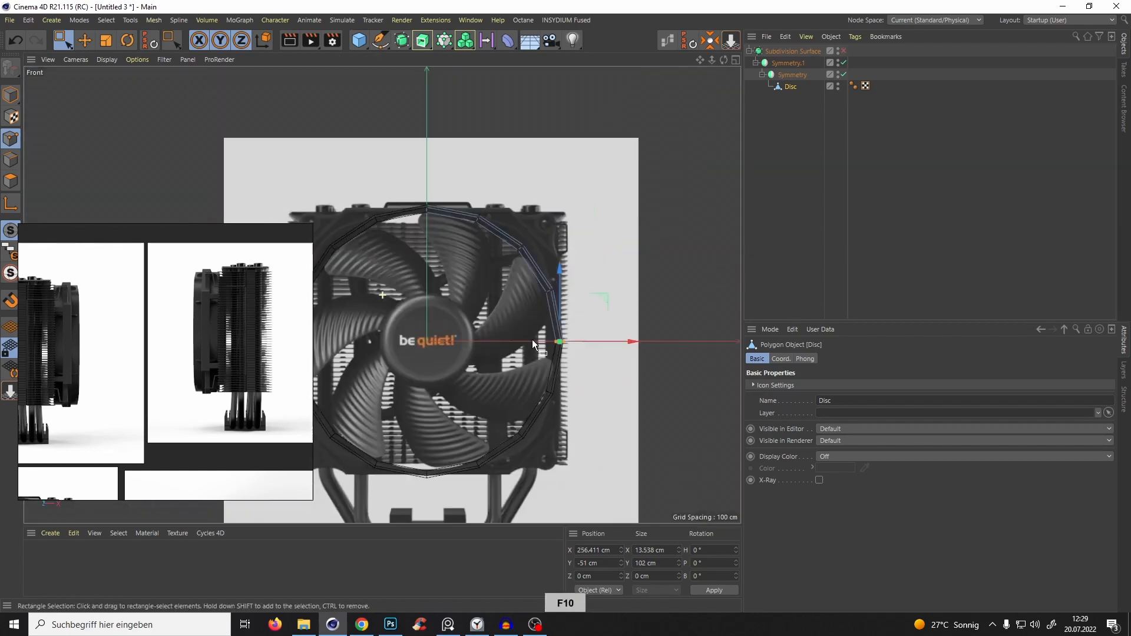
{"action": "scroll", "coordinate": [535, 243], "scroll_direction": "up", "scroll_amount": 8}
{"action": "middle_click_drag", "start_coordinate": [548, 330], "coordinate": [519, 219], "text": "alt"}
{"action": "scroll", "coordinate": [515, 264], "scroll_direction": "down", "scroll_amount": 3}
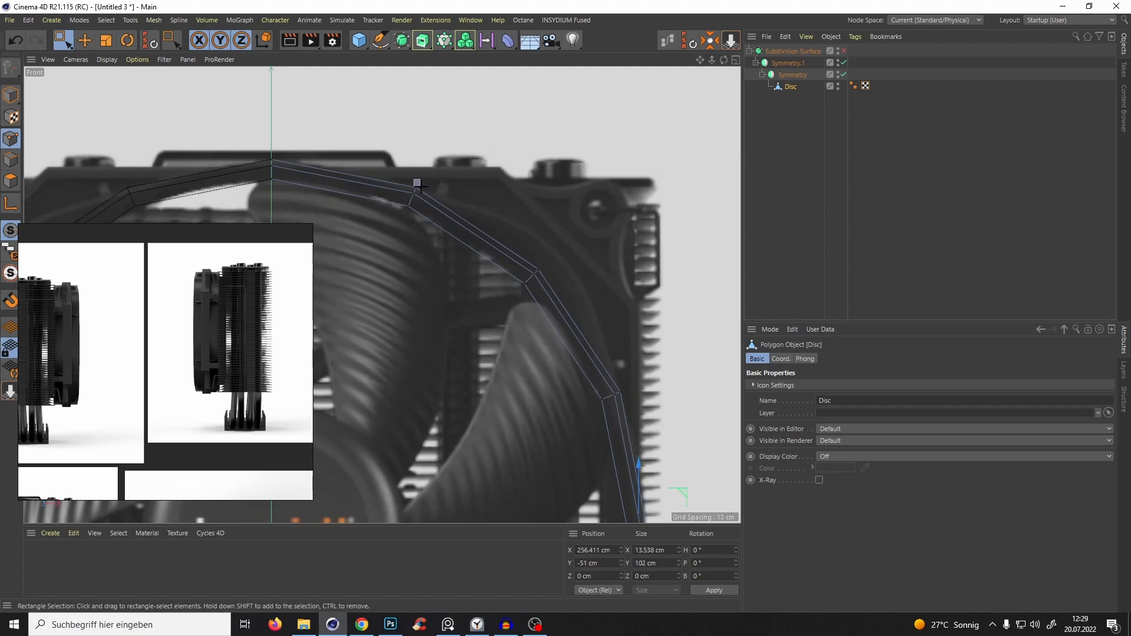
{"action": "left_click", "coordinate": [418, 185]}
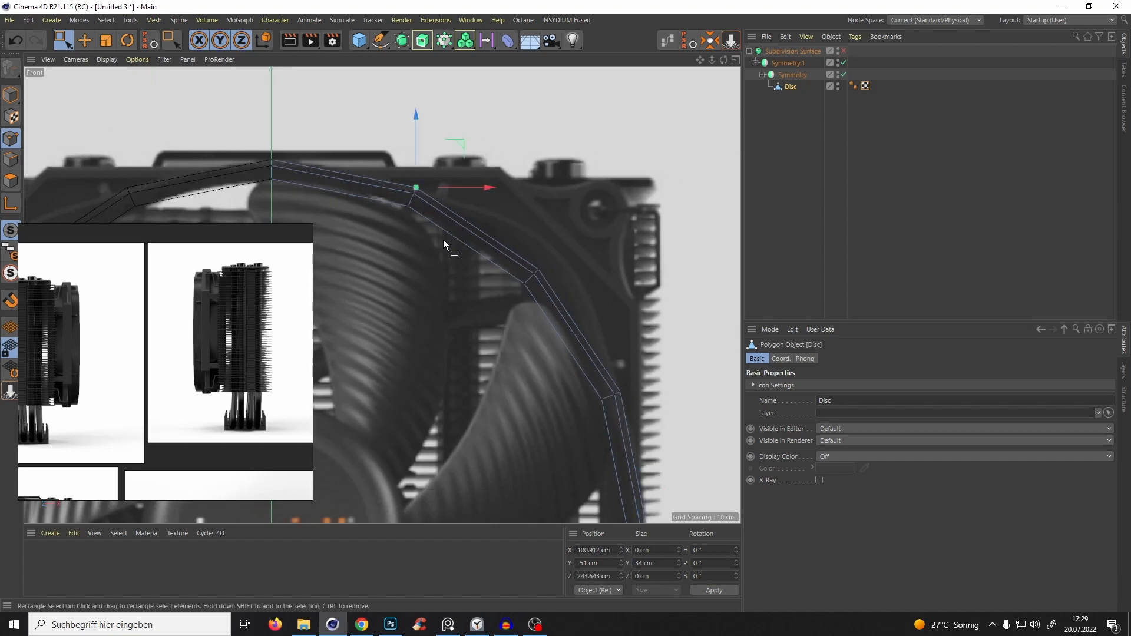
{"action": "scroll", "coordinate": [424, 176], "scroll_direction": "up", "scroll_amount": 4}
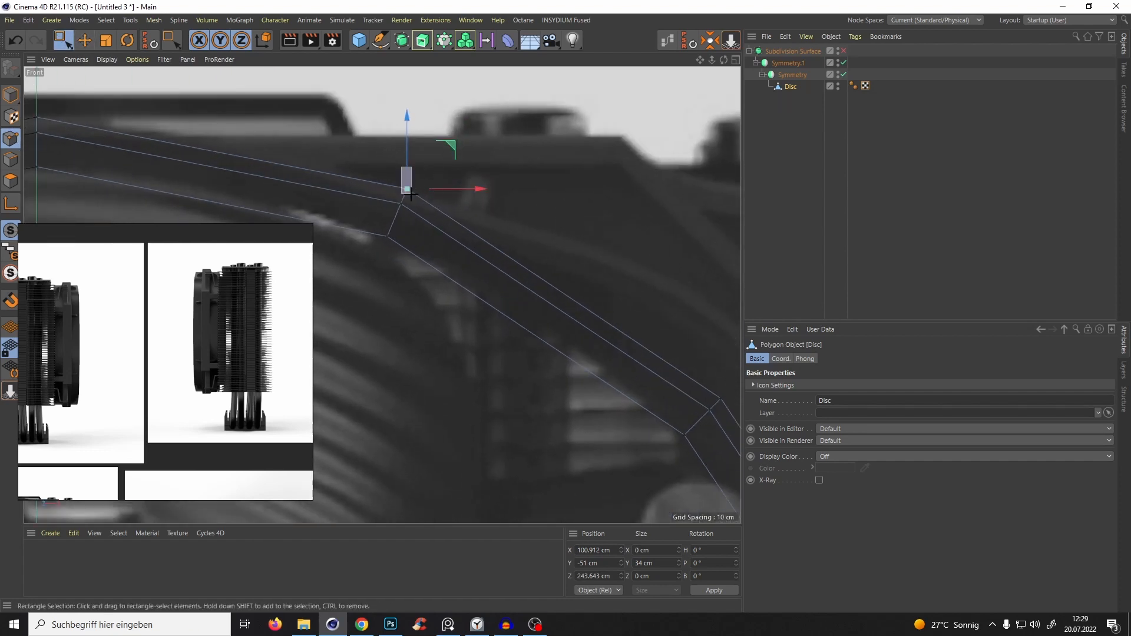
{"action": "left_click_drag", "start_coordinate": [411, 194], "coordinate": [412, 195]}
{"action": "middle_click_drag", "start_coordinate": [469, 193], "coordinate": [416, 196], "text": "alt"}
{"action": "left_click_drag", "start_coordinate": [397, 147], "coordinate": [612, 94]}
{"action": "middle_click_drag", "start_coordinate": [451, 180], "coordinate": [516, 200], "text": "alt"}
{"action": "scroll", "coordinate": [524, 176], "scroll_direction": "down", "scroll_amount": 6}
{"action": "scroll", "coordinate": [517, 200], "scroll_direction": "up", "scroll_amount": 4}
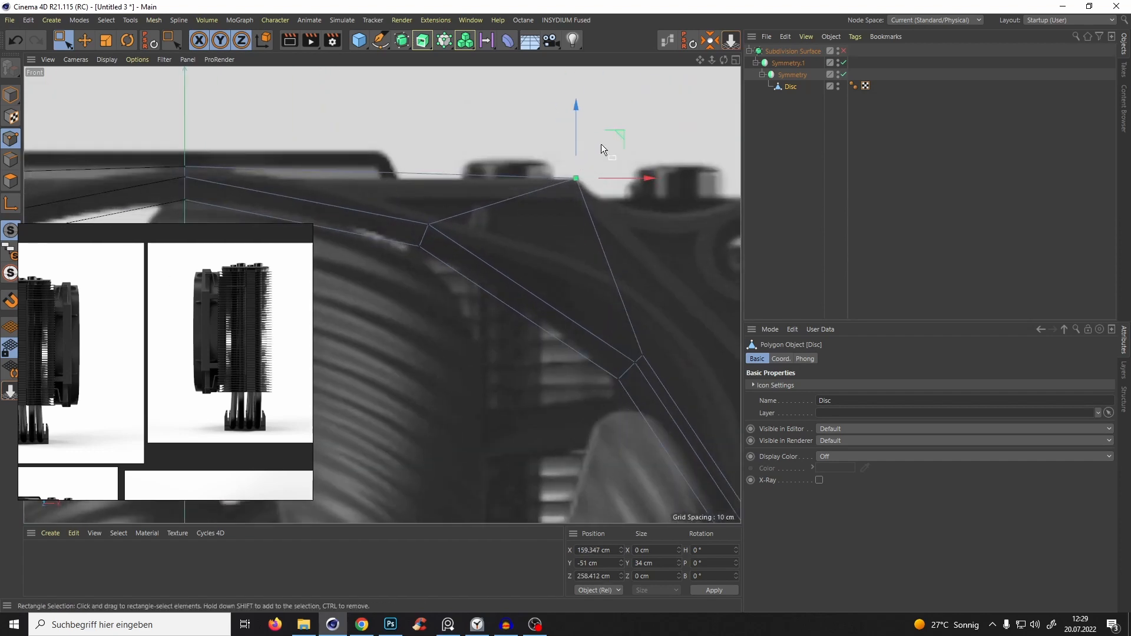
{"action": "left_click_drag", "start_coordinate": [575, 148], "coordinate": [575, 140]}
Lower the band's outer top edge to follow the reference frame, placing its corner point pair at about Z 258 cm.
{"action": "middle_click_drag", "start_coordinate": [168, 163], "coordinate": [188, 159], "text": "alt"}
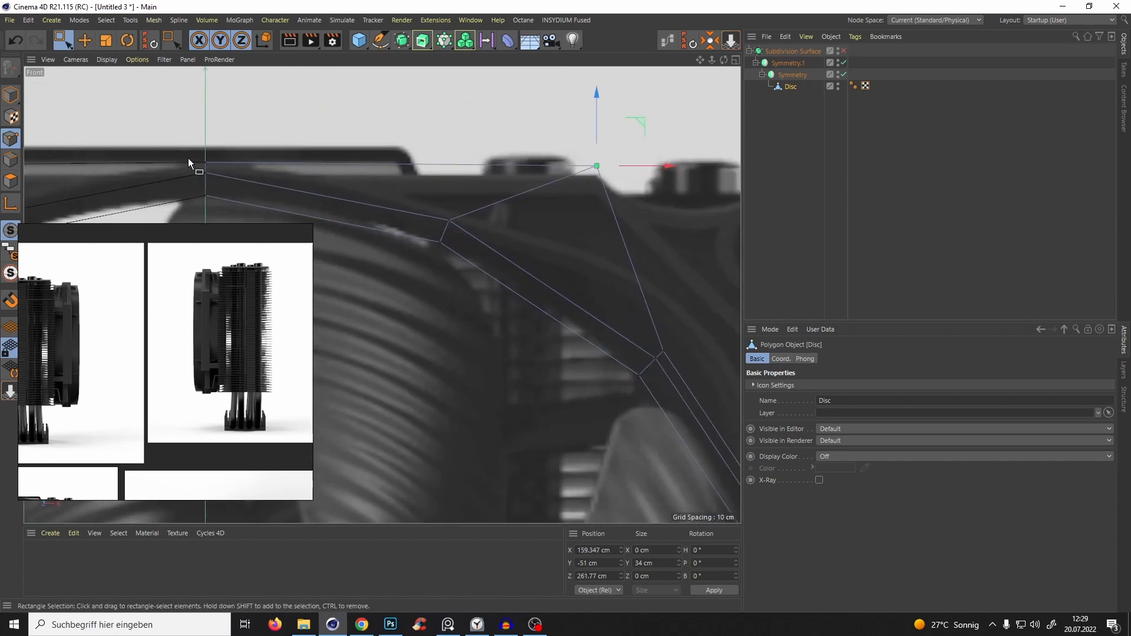
{"action": "left_click_drag", "start_coordinate": [179, 137], "coordinate": [619, 187]}
{"action": "left_click_drag", "start_coordinate": [397, 121], "coordinate": [404, 126]}
{"action": "scroll", "coordinate": [603, 194], "scroll_direction": "up", "scroll_amount": 1}
{"action": "left_click", "coordinate": [597, 171]}
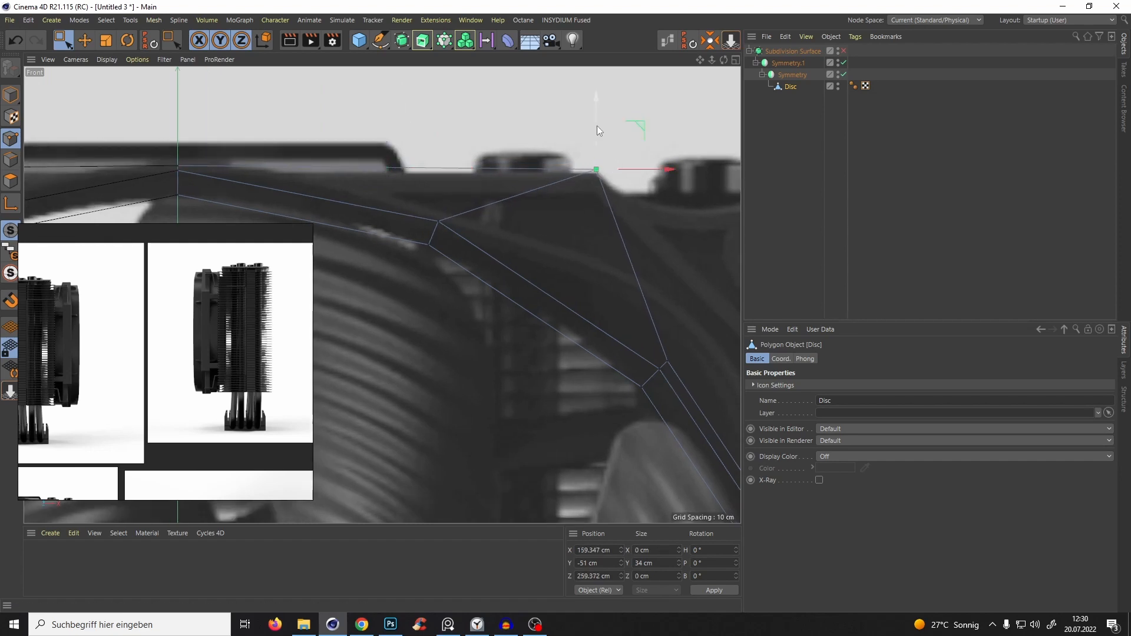
{"action": "left_click_drag", "start_coordinate": [596, 126], "coordinate": [601, 134]}
{"action": "scroll", "coordinate": [571, 218], "scroll_direction": "down", "scroll_amount": 5}
{"action": "scroll", "coordinate": [560, 256], "scroll_direction": "up", "scroll_amount": 3}
{"action": "scroll", "coordinate": [533, 286], "scroll_direction": "down", "scroll_amount": 4}
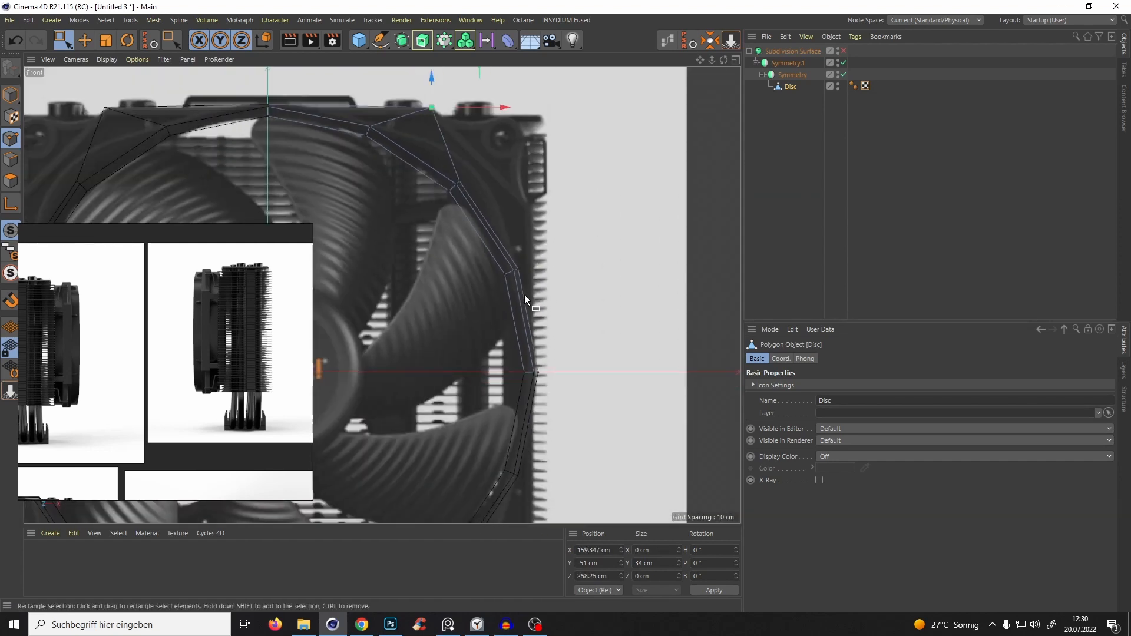
Move the band's outer point pair on the horizontal axis outward to meet the side edge of the reference frame.
{"action": "scroll", "coordinate": [525, 298], "scroll_direction": "up", "scroll_amount": 3}
{"action": "left_click", "coordinate": [518, 343]}
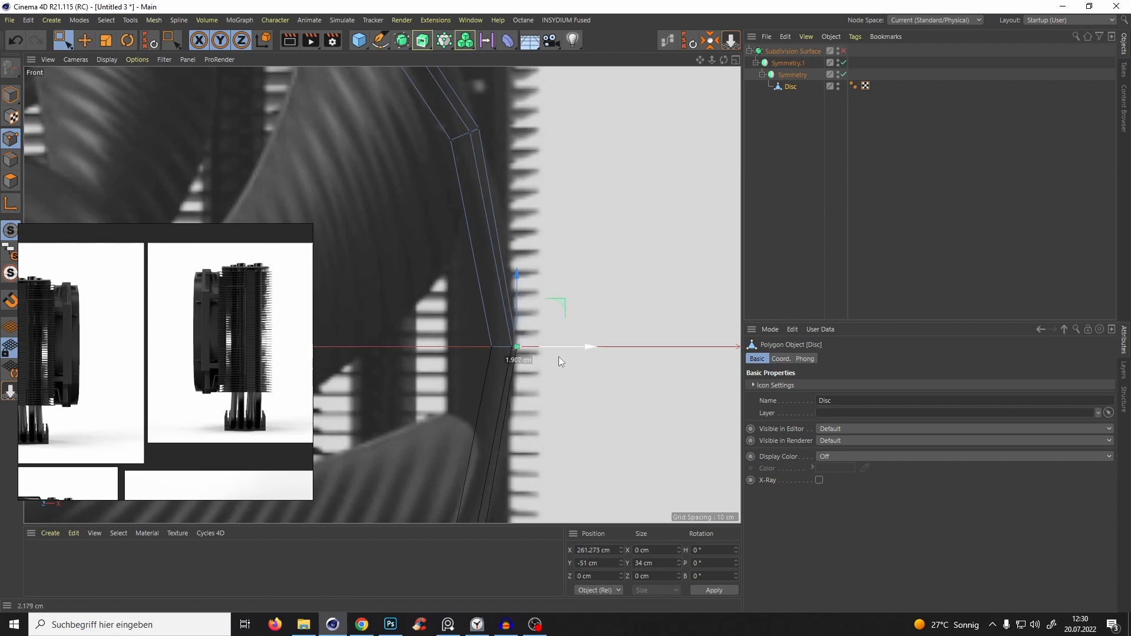
{"action": "left_click_drag", "start_coordinate": [559, 356], "coordinate": [557, 356]}
Move the band's outer cross edge above the horizontal axis to the frame's side edge, at about X 255 cm and Z 164 cm.
{"action": "middle_click_drag", "start_coordinate": [482, 139], "coordinate": [496, 208], "text": "alt"}
{"action": "key", "text": "F1"}
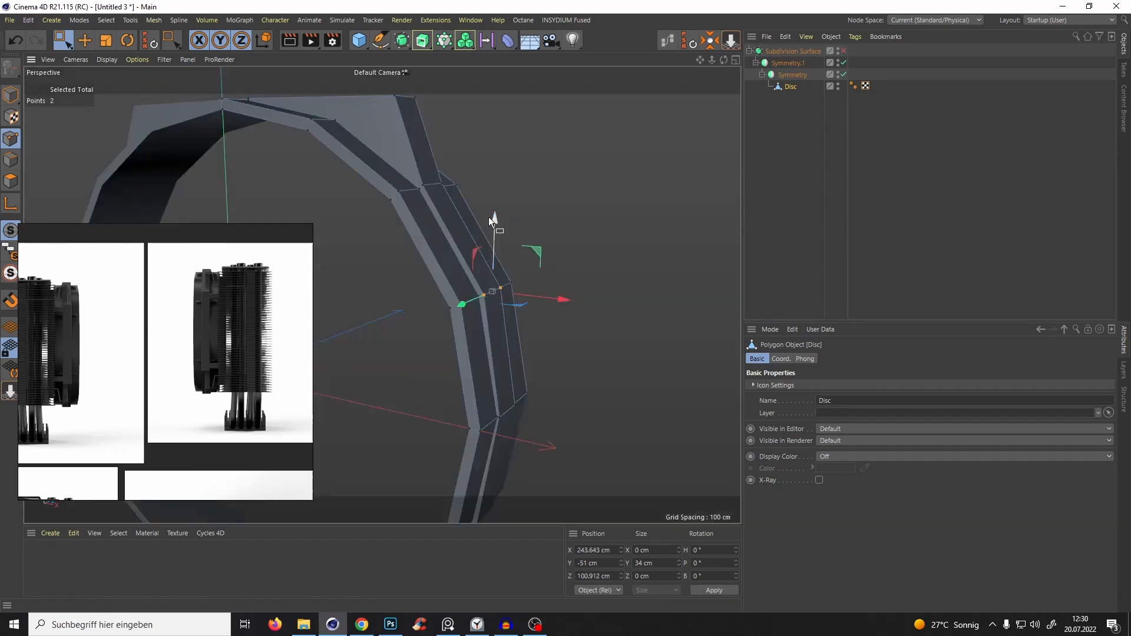
{"action": "left_click_drag", "start_coordinate": [489, 217], "coordinate": [483, 298], "text": "alt"}
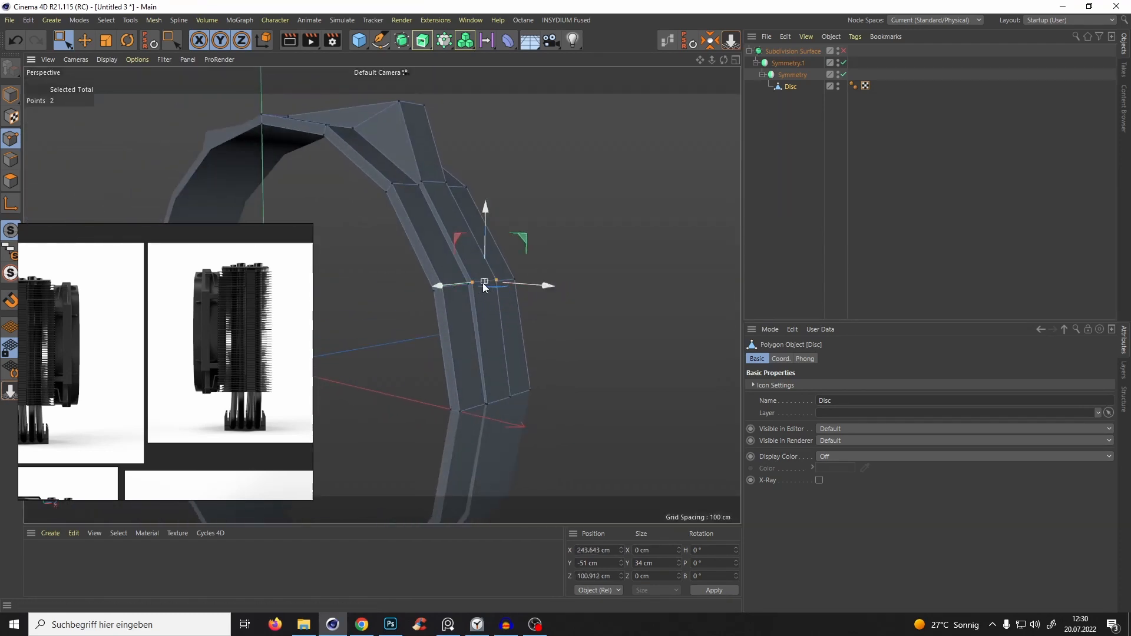
{"action": "left_click", "coordinate": [10, 159]}
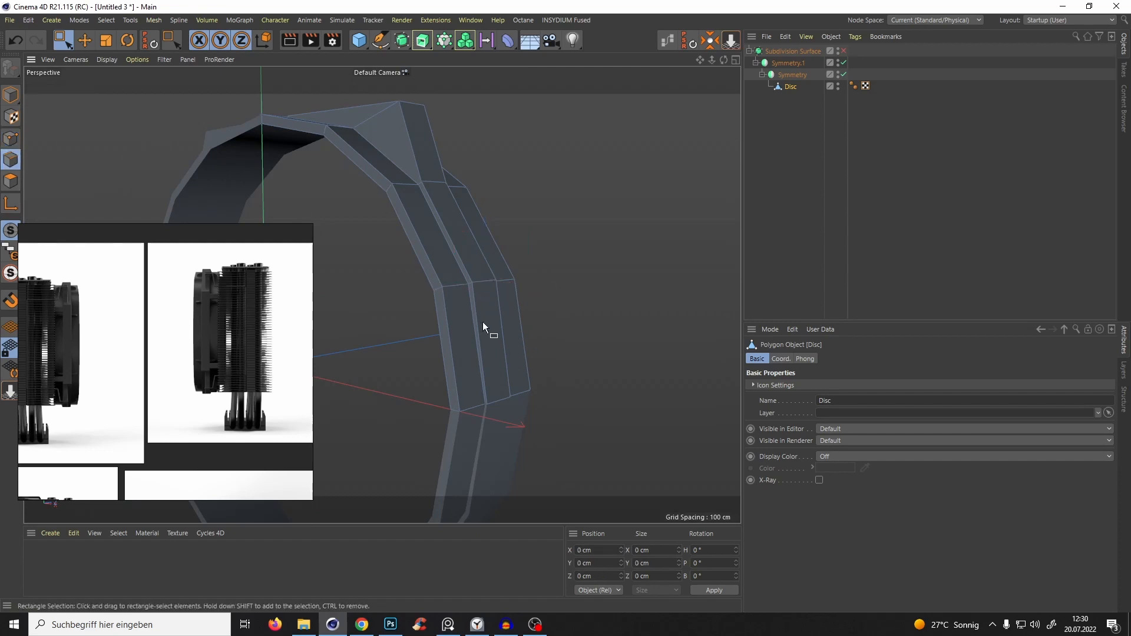
{"action": "key", "text": "e"}
{"action": "left_click", "coordinate": [498, 268]}
{"action": "key", "text": "F10"}
{"action": "middle_click", "coordinate": [573, 400]}
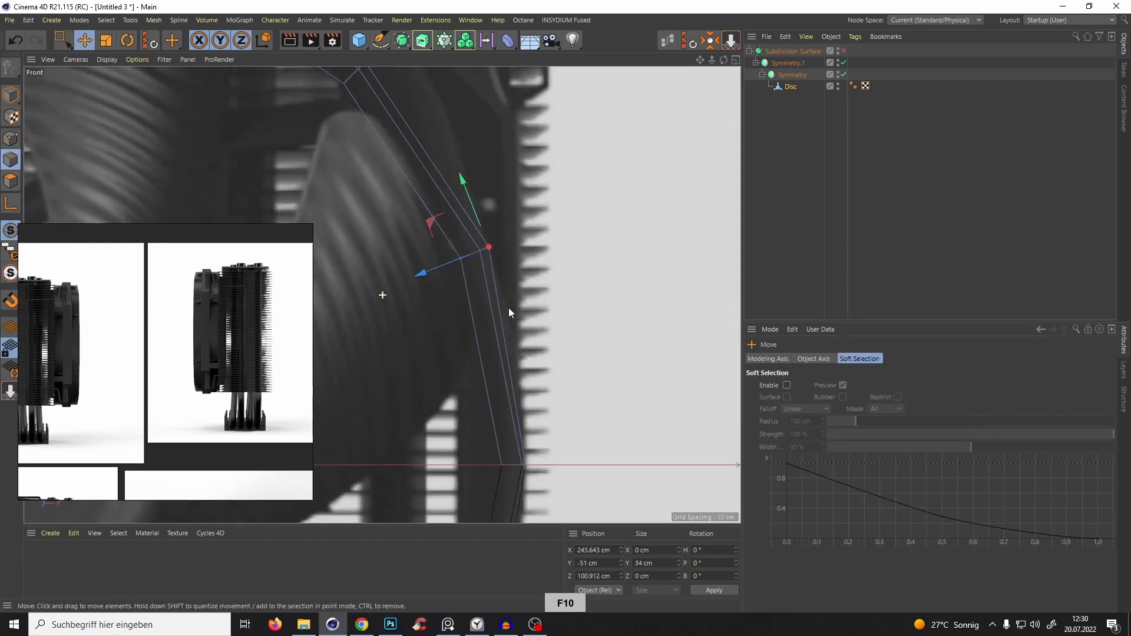
{"action": "left_click_drag", "start_coordinate": [508, 307], "coordinate": [440, 165]}
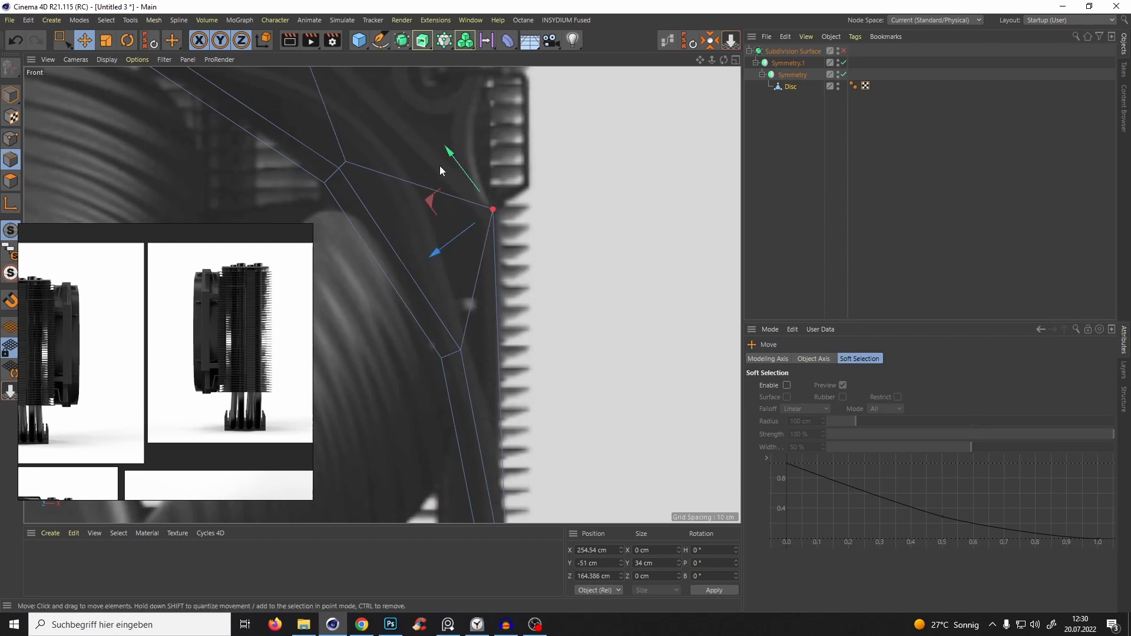
{"action": "middle_click_drag", "start_coordinate": [440, 165], "coordinate": [461, 263], "text": "alt"}
Move the band's remaining outer point pair to the middle of the corner diagonal, about X 207 cm and Z 211 cm.
{"action": "left_click", "coordinate": [11, 138]}
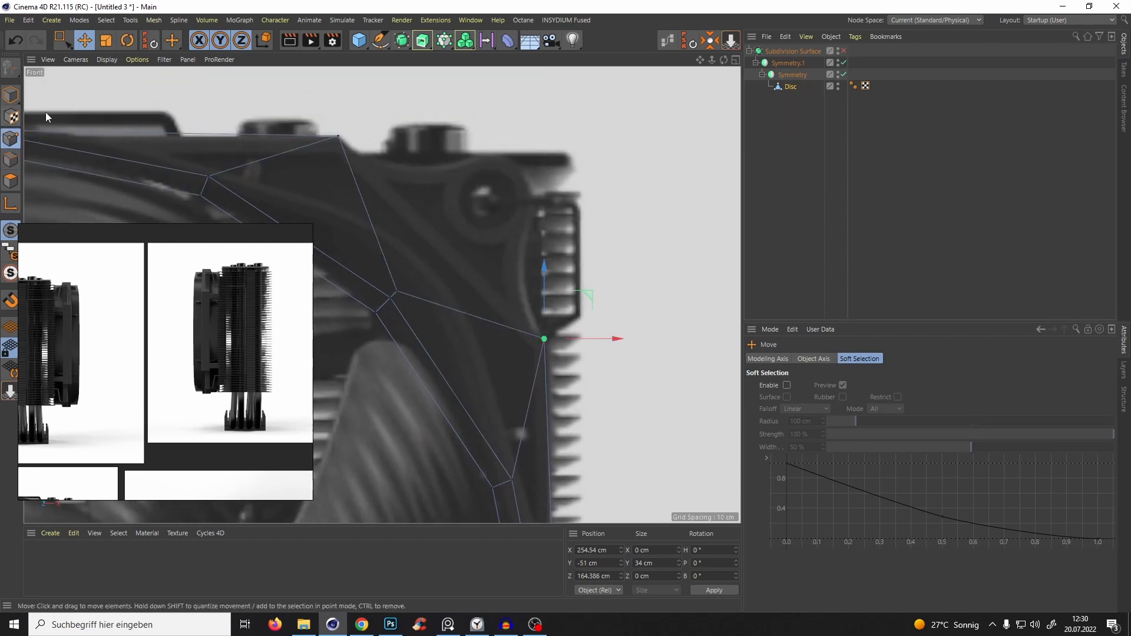
{"action": "left_click", "coordinate": [63, 41]}
{"action": "left_click_drag", "start_coordinate": [391, 282], "coordinate": [293, 241]}
{"action": "key", "text": "F1"}
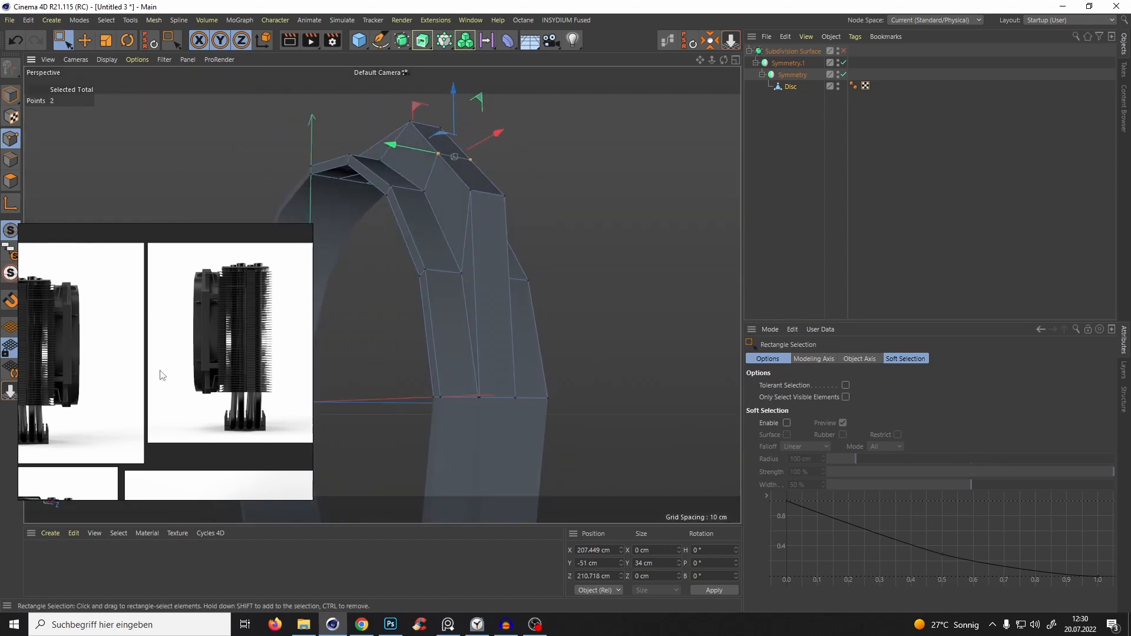
Compare the frame's corners with the front reference photo and inspect the ring's inner side with and without subdivision.
{"action": "key", "text": "F5"}
{"action": "key", "text": "F1"}
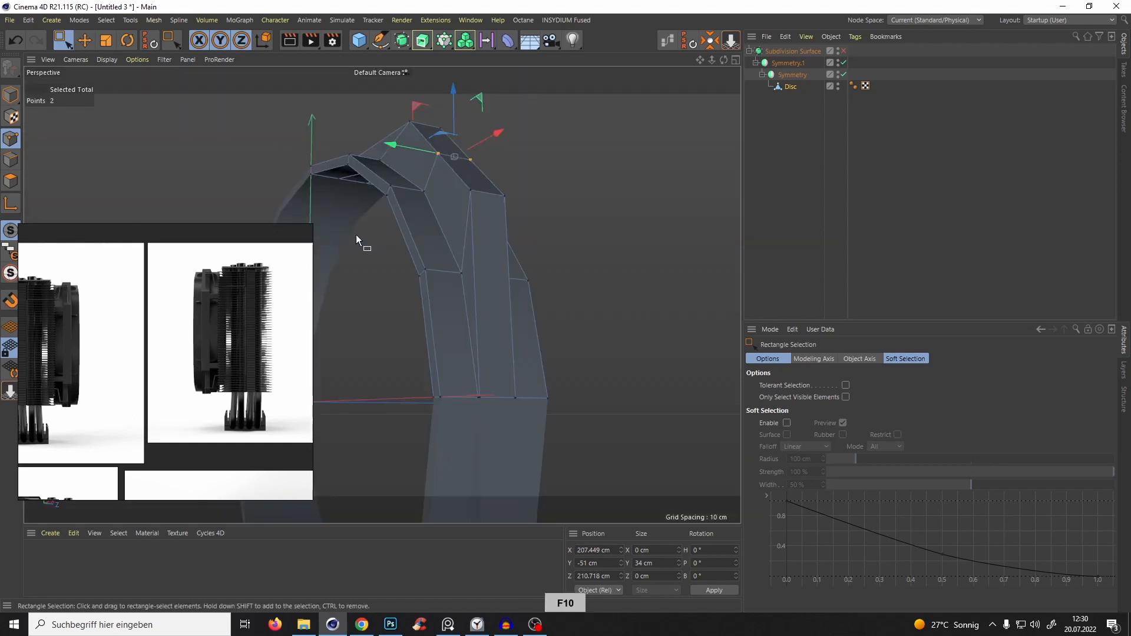
{"action": "mouse_move", "coordinate": [148, 407]}
{"action": "right_mouse_down"}
{"action": "mouse_move", "coordinate": [273, 239]}
{"action": "mouse_move", "coordinate": [151, 414]}
{"action": "right_mouse_up"}
{"action": "middle_click_drag", "start_coordinate": [141, 416], "coordinate": [268, 215]}
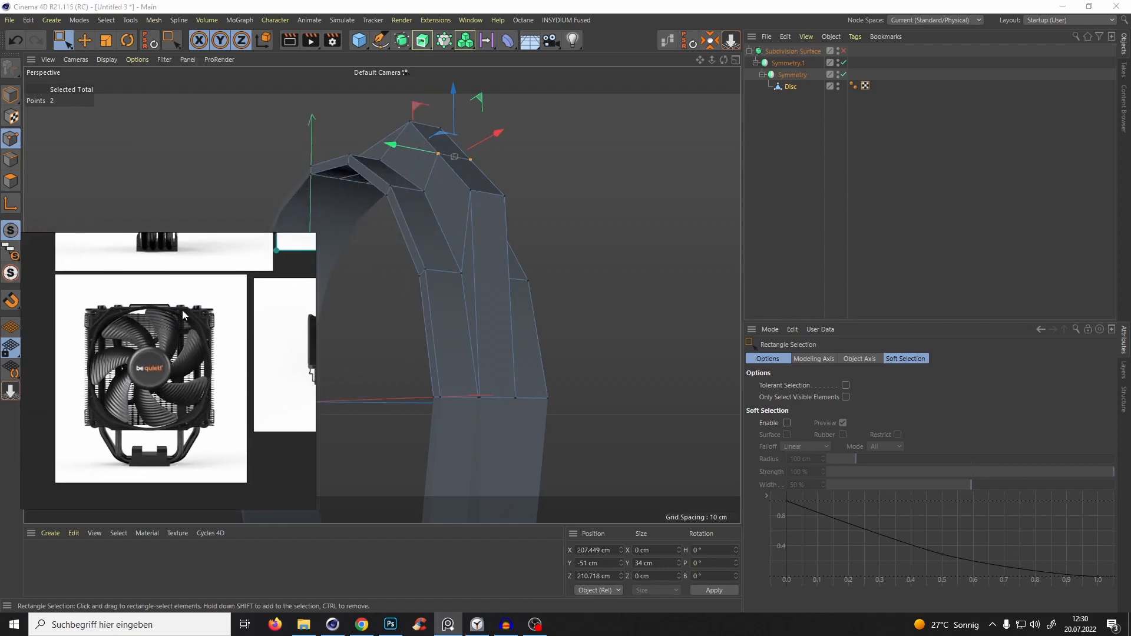
{"action": "scroll", "coordinate": [154, 209], "scroll_direction": "up", "scroll_amount": 2}
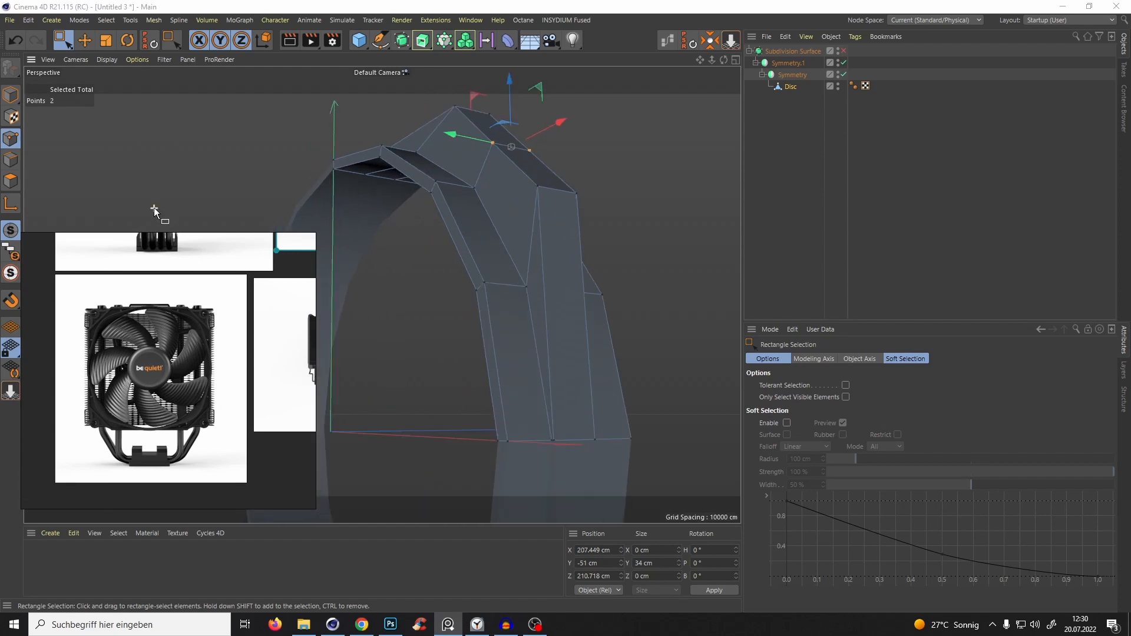
{"action": "scroll", "coordinate": [250, 383], "scroll_direction": "up", "scroll_amount": 2}
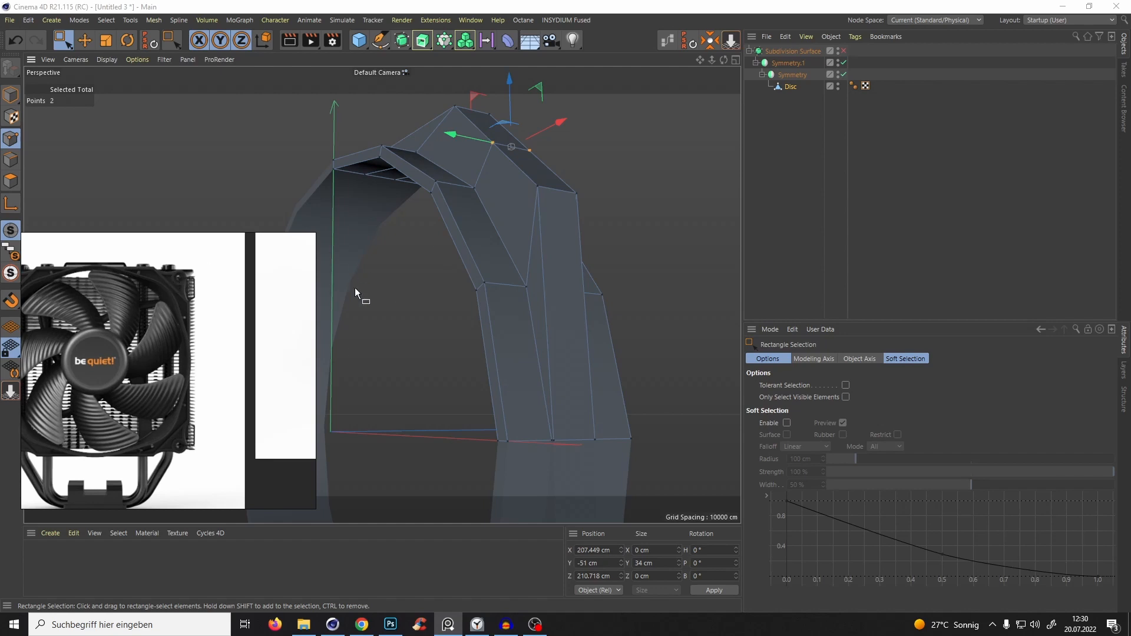
{"action": "left_click", "coordinate": [584, 161]}
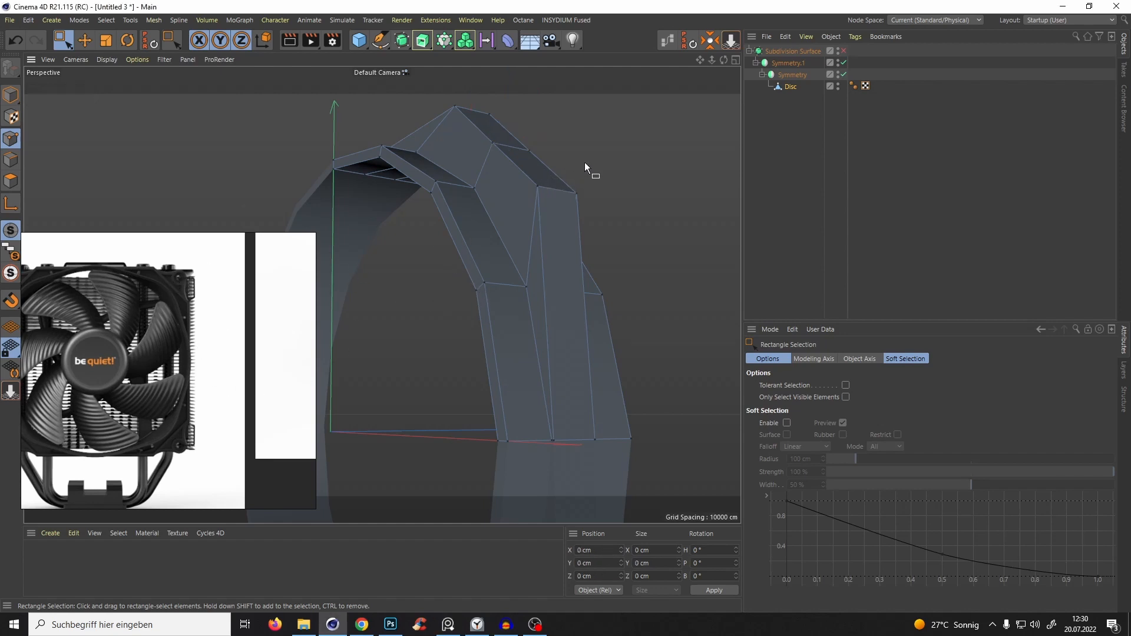
{"action": "scroll", "coordinate": [542, 196], "scroll_direction": "up", "scroll_amount": 10}
{"action": "scroll", "coordinate": [557, 387], "scroll_direction": "up", "scroll_amount": 8}
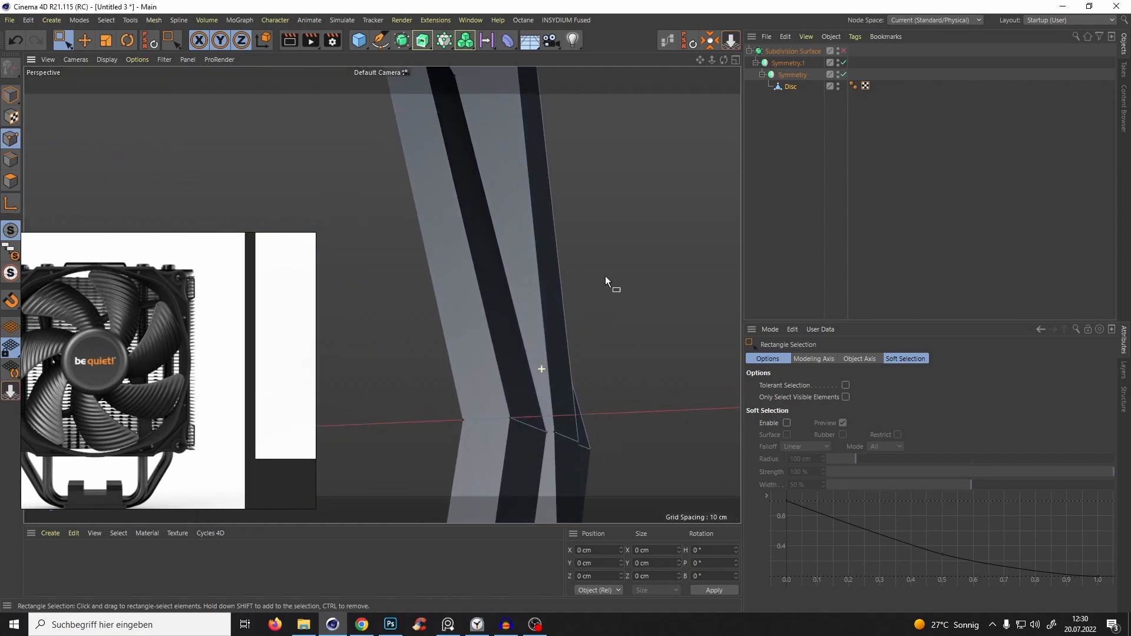
{"action": "left_click_drag", "start_coordinate": [605, 283], "coordinate": [493, 246], "text": "alt"}
{"action": "key", "text": "q"}
{"action": "scroll", "coordinate": [458, 261], "scroll_direction": "down", "scroll_amount": 5}
{"action": "key", "text": "q"}
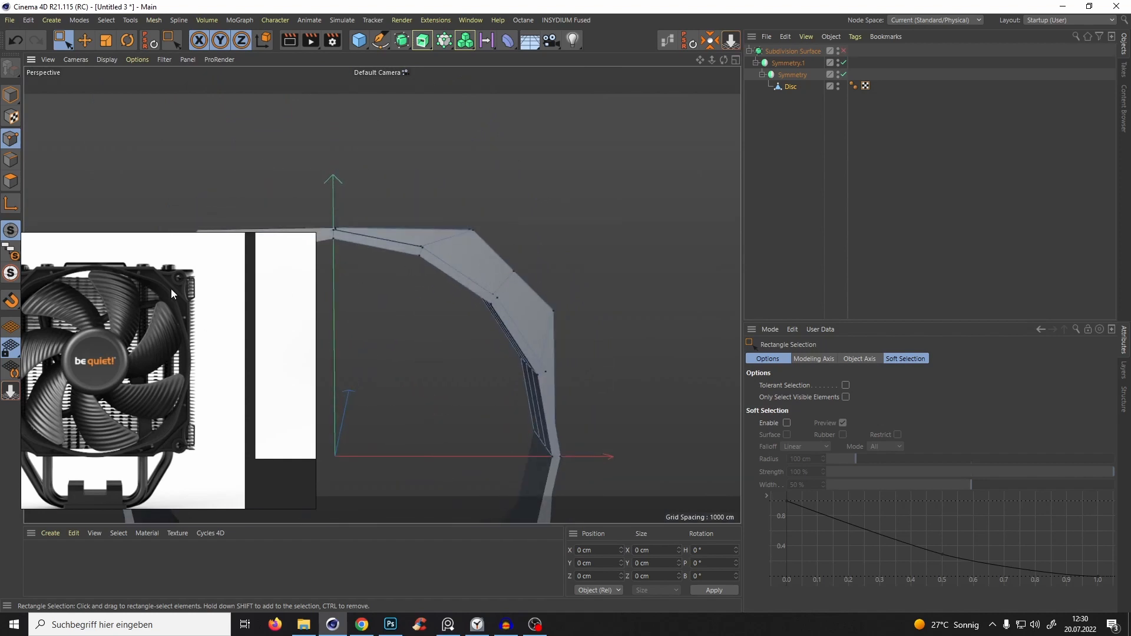
Examine the side-view reference photos and compare the frame's middle band with the ring model from the side.
{"action": "middle_click_drag", "start_coordinate": [247, 301], "coordinate": [134, 365]}
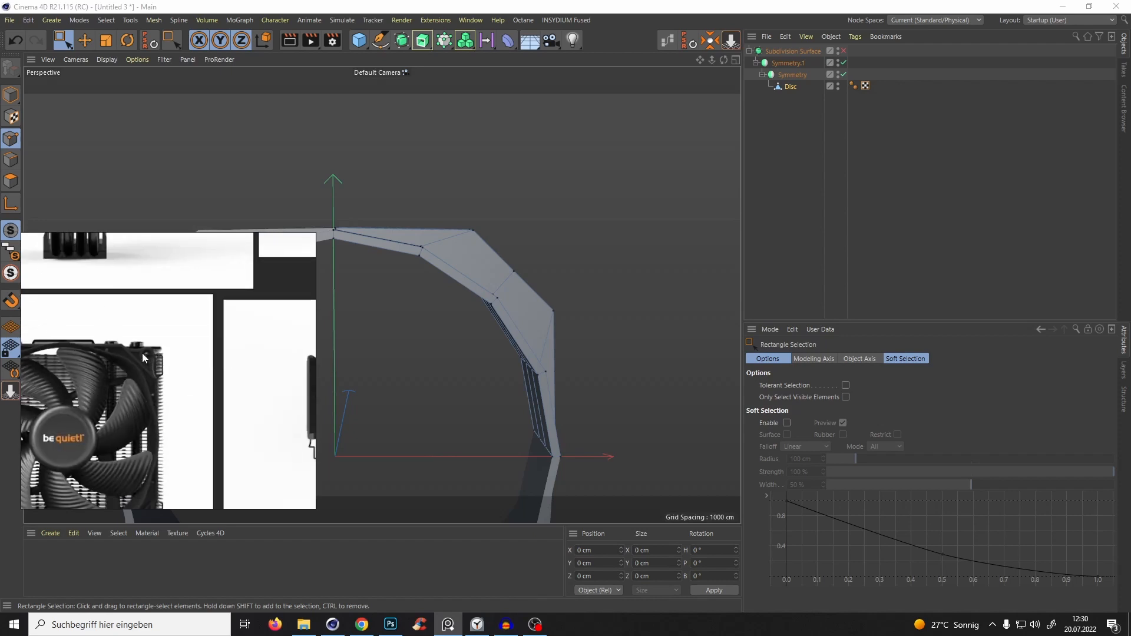
{"action": "middle_click_drag", "start_coordinate": [198, 348], "coordinate": [179, 471]}
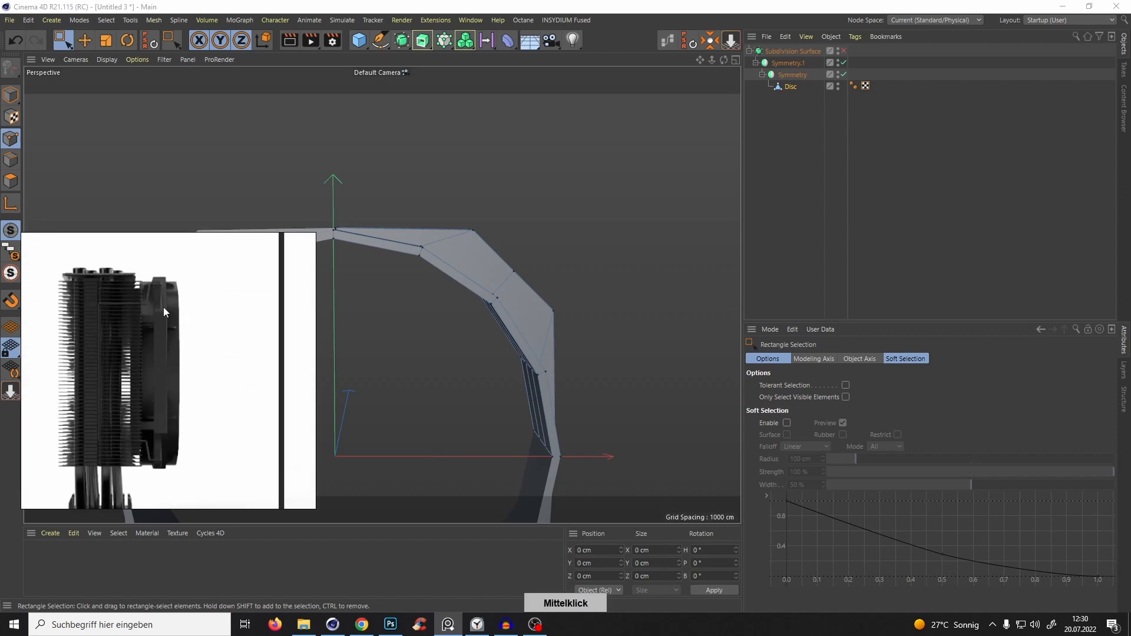
{"action": "middle_click_drag", "start_coordinate": [304, 412], "coordinate": [6, 361]}
{"action": "middle_click_drag", "start_coordinate": [172, 308], "coordinate": [224, 416]}
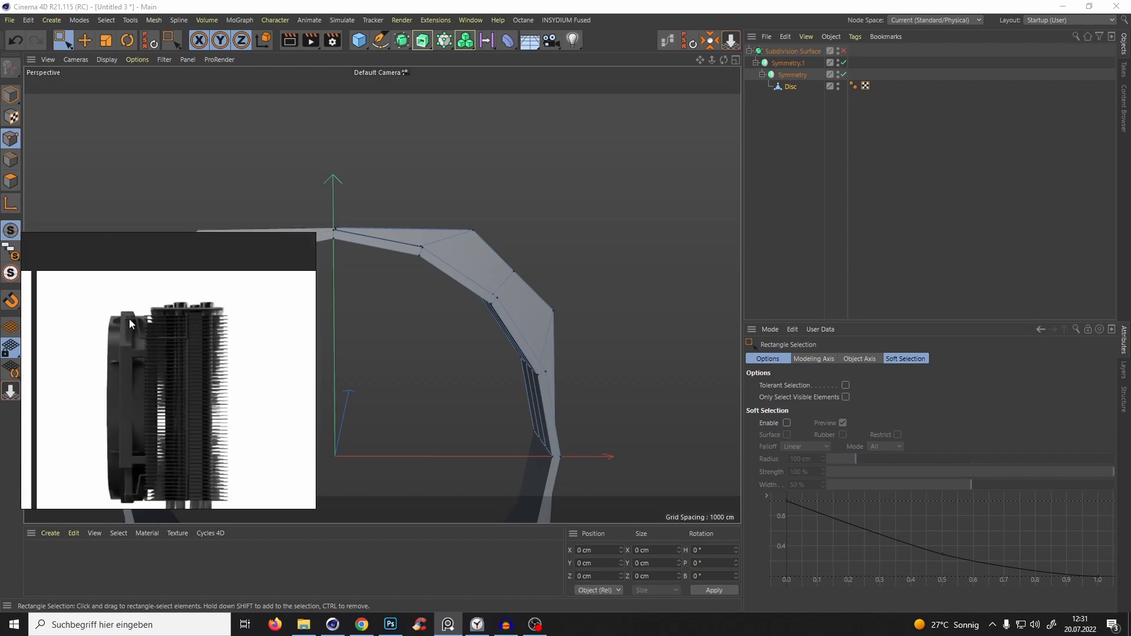
{"action": "left_click_drag", "start_coordinate": [525, 249], "coordinate": [412, 235]}
{"action": "left_click_drag", "start_coordinate": [505, 226], "coordinate": [392, 240], "text": "alt"}
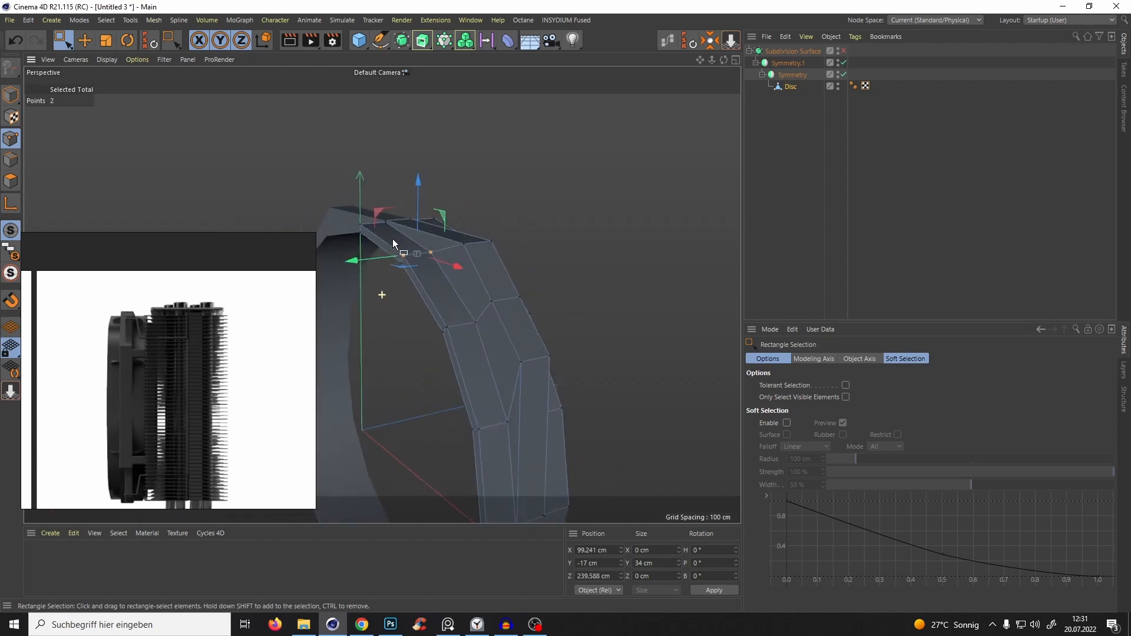
{"action": "key", "text": "e"}
{"action": "left_click_drag", "start_coordinate": [504, 298], "coordinate": [498, 271], "text": "alt"}
{"action": "left_click", "coordinate": [553, 262]}
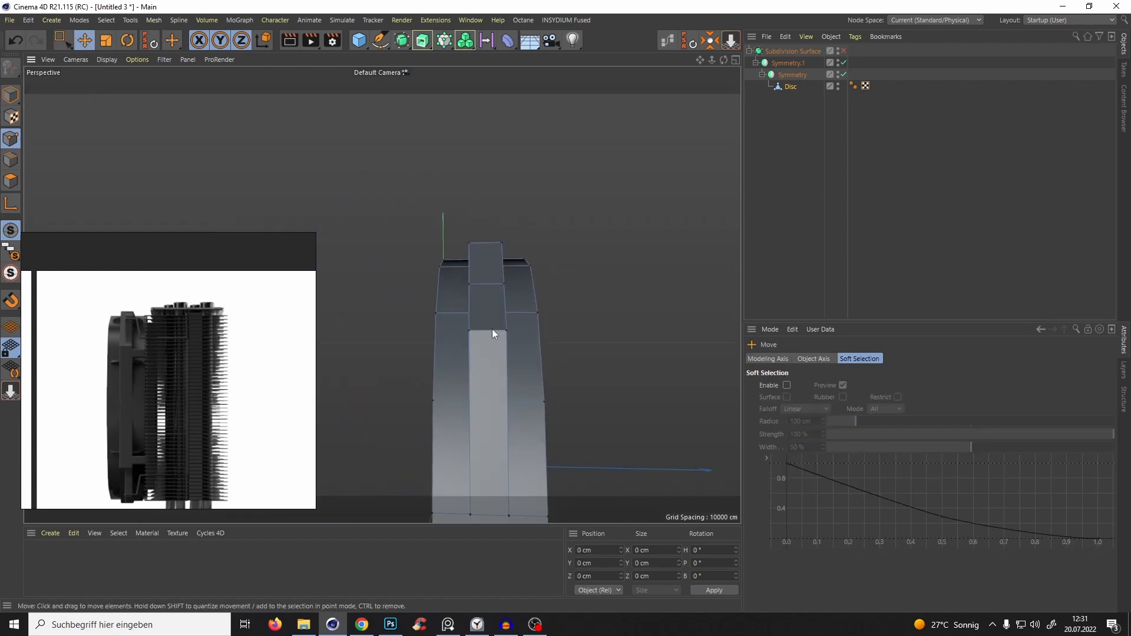
{"action": "left_click_drag", "start_coordinate": [492, 329], "coordinate": [508, 185], "text": "alt"}
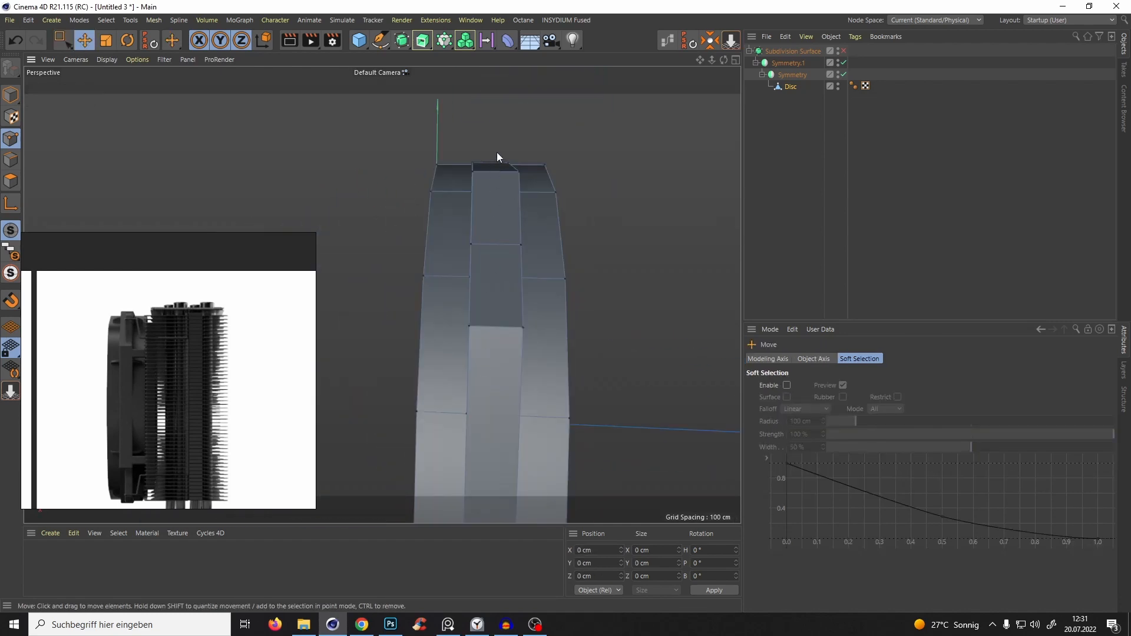
Add a loop cut at 50% lengthwise through the middle of the ring's raised outer band.
{"action": "key", "text": "k"}
{"action": "key", "text": "l"}
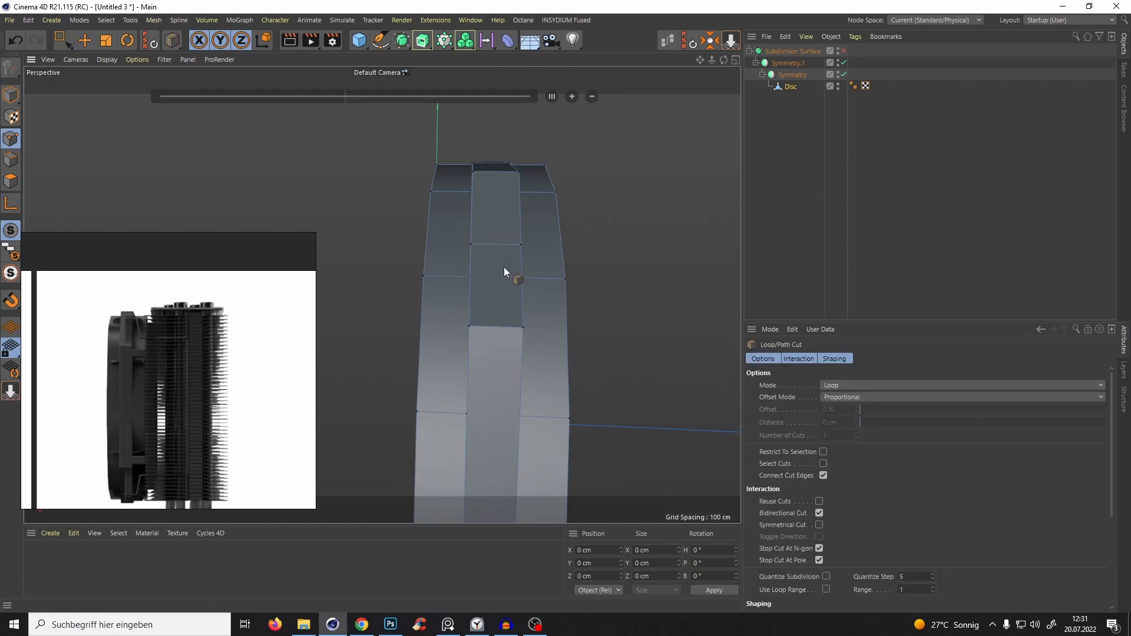
{"action": "right_click", "coordinate": [611, 210]}
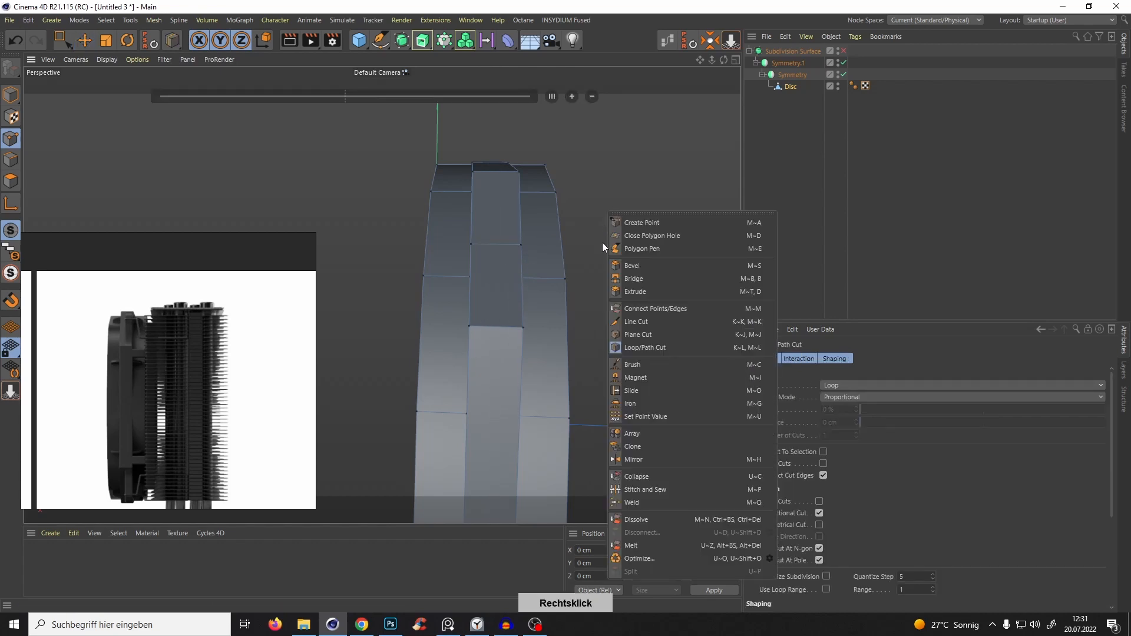
{"action": "left_click", "coordinate": [588, 189]}
{"action": "left_click_drag", "start_coordinate": [499, 244], "coordinate": [501, 275], "text": "alt"}
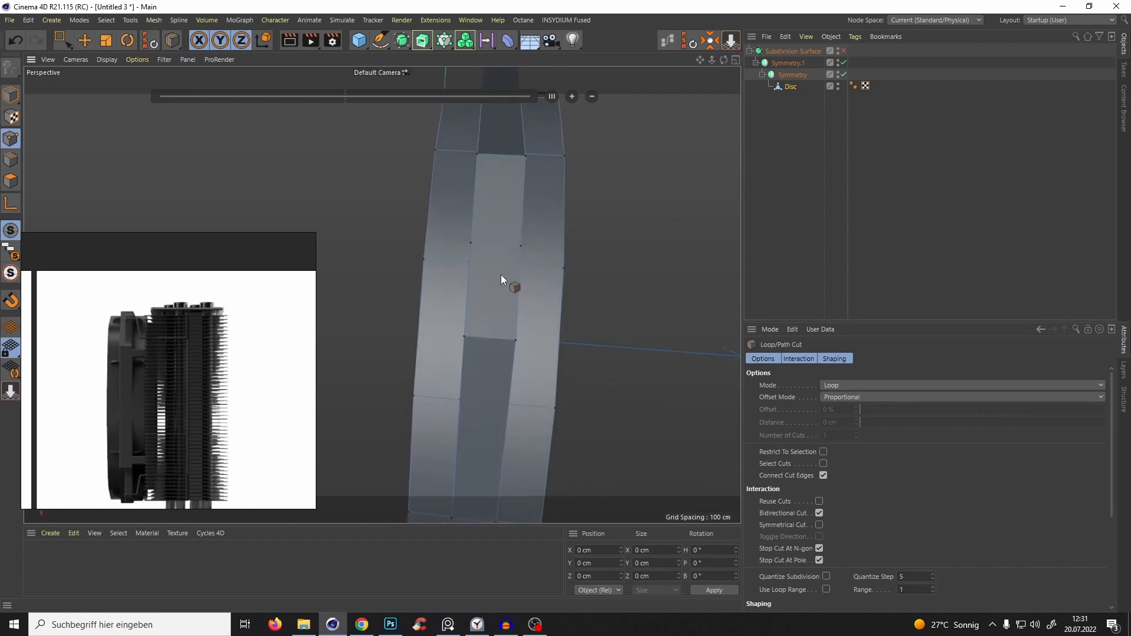
{"action": "left_click", "coordinate": [494, 245]}
{"action": "left_click_drag", "start_coordinate": [495, 245], "coordinate": [373, 305], "text": "alt"}
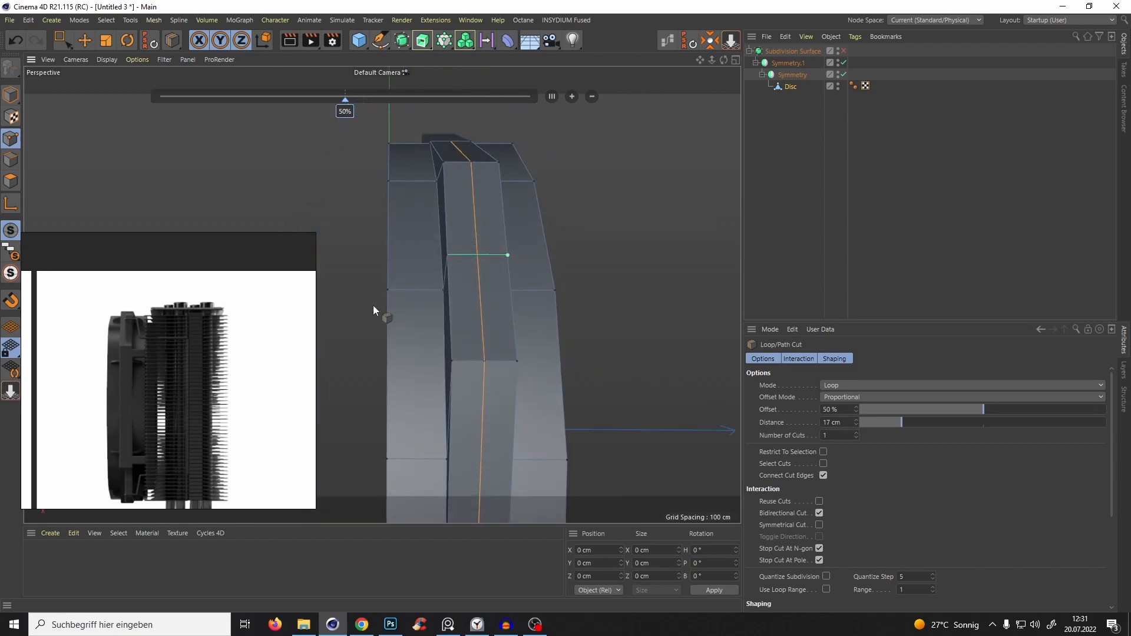
{"action": "scroll", "coordinate": [460, 243], "scroll_direction": "down", "scroll_amount": 4}
{"action": "mouse_move", "coordinate": [460, 243]}
{"action": "left_mouse_down", "text": "alt"}
{"action": "mouse_move", "coordinate": [469, 252]}
{"action": "mouse_move", "coordinate": [451, 293]}
{"action": "mouse_move", "coordinate": [482, 312]}
{"action": "mouse_move", "coordinate": [525, 274]}
{"action": "mouse_move", "coordinate": [462, 296]}
{"action": "mouse_move", "coordinate": [458, 264]}
{"action": "left_mouse_up", "text": "alt"}
{"action": "key", "text": "F2"}
{"action": "key", "text": "F3"}
{"action": "scroll", "coordinate": [480, 203], "scroll_direction": "down", "scroll_amount": 4}
{"action": "key", "text": "F1"}
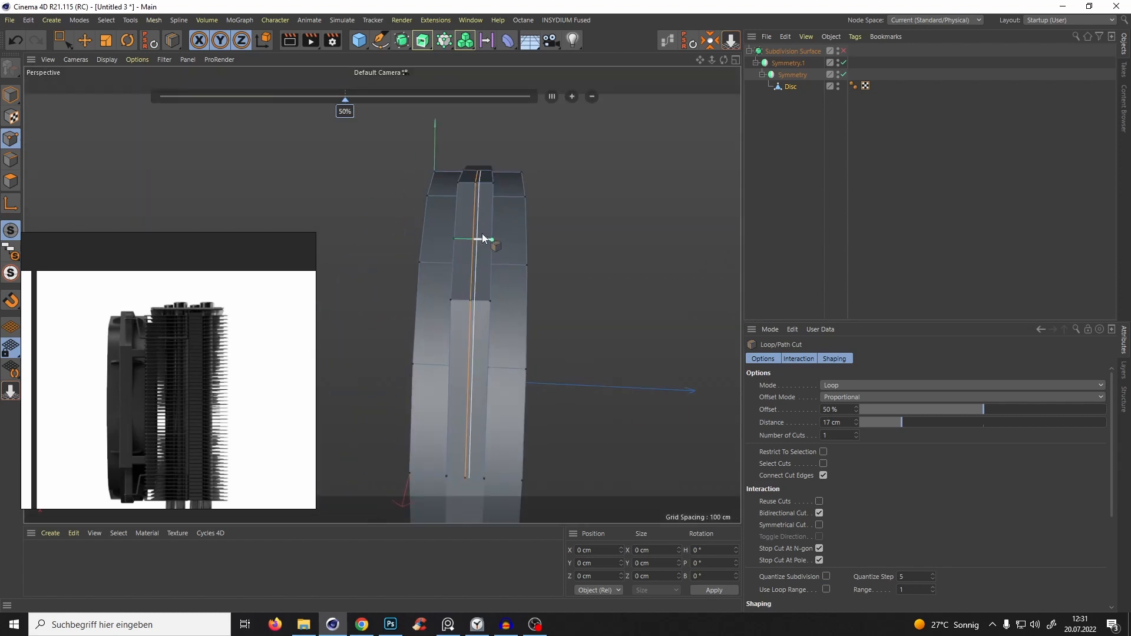
{"action": "left_click", "coordinate": [482, 235]}
Extrude the two outer corner polygons on one half of the split band towards the frame's corner, with an offset of about -49.1 cm.
{"action": "left_click", "coordinate": [11, 180]}
{"action": "key", "text": "e"}
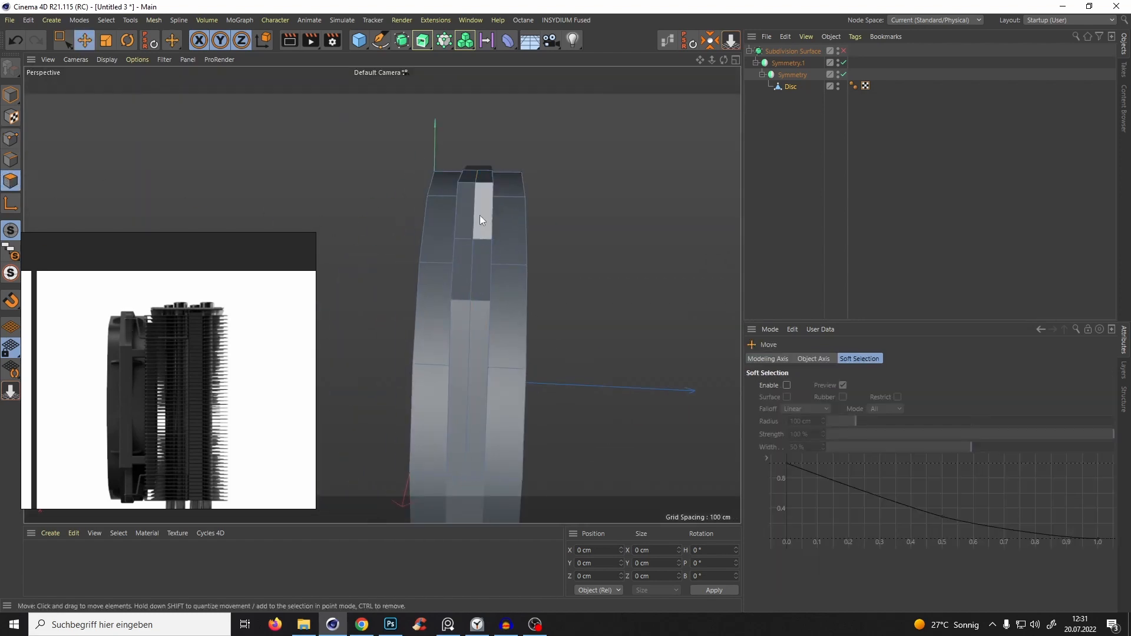
{"action": "left_click", "coordinate": [480, 283]}
{"action": "left_click", "coordinate": [488, 197], "text": "shift"}
{"action": "left_click_drag", "start_coordinate": [489, 200], "coordinate": [456, 224], "text": "alt"}
{"action": "key", "text": "F4"}
{"action": "scroll", "coordinate": [447, 257], "scroll_direction": "up", "scroll_amount": 5}
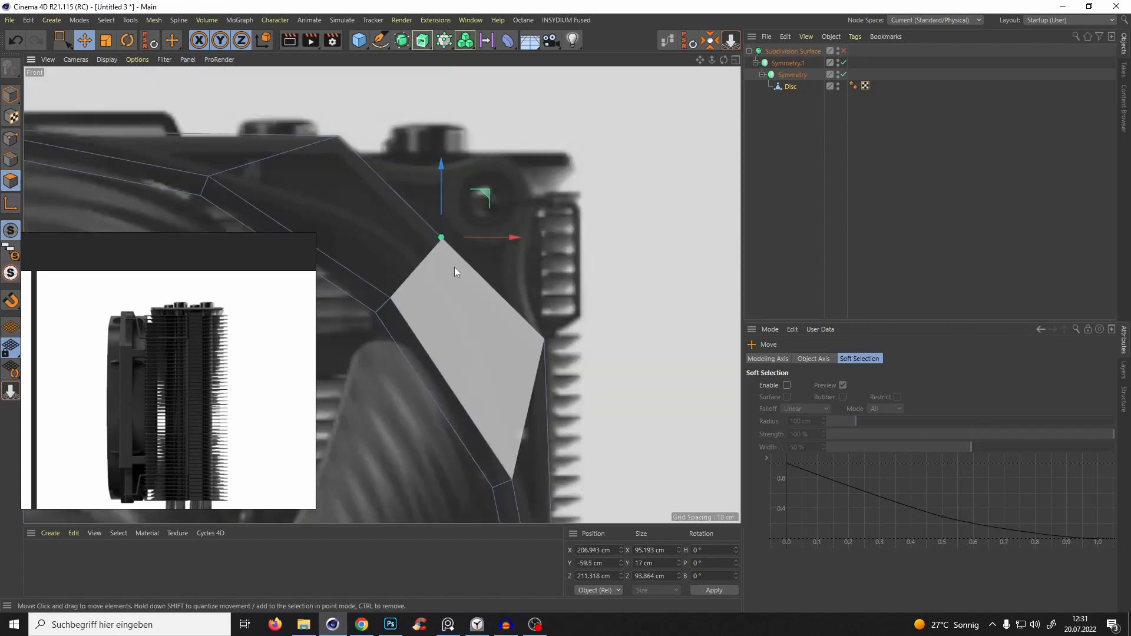
{"action": "right_click_drag", "start_coordinate": [480, 252], "coordinate": [501, 222], "text": "alt"}
{"action": "middle_click_drag", "start_coordinate": [501, 223], "coordinate": [496, 277], "text": "alt"}
{"action": "right_click_drag", "start_coordinate": [496, 277], "coordinate": [465, 273], "text": "alt"}
{"action": "middle_click_drag", "start_coordinate": [466, 274], "coordinate": [474, 264], "text": "alt"}
{"action": "right_click_drag", "start_coordinate": [475, 264], "coordinate": [511, 239], "text": "alt"}
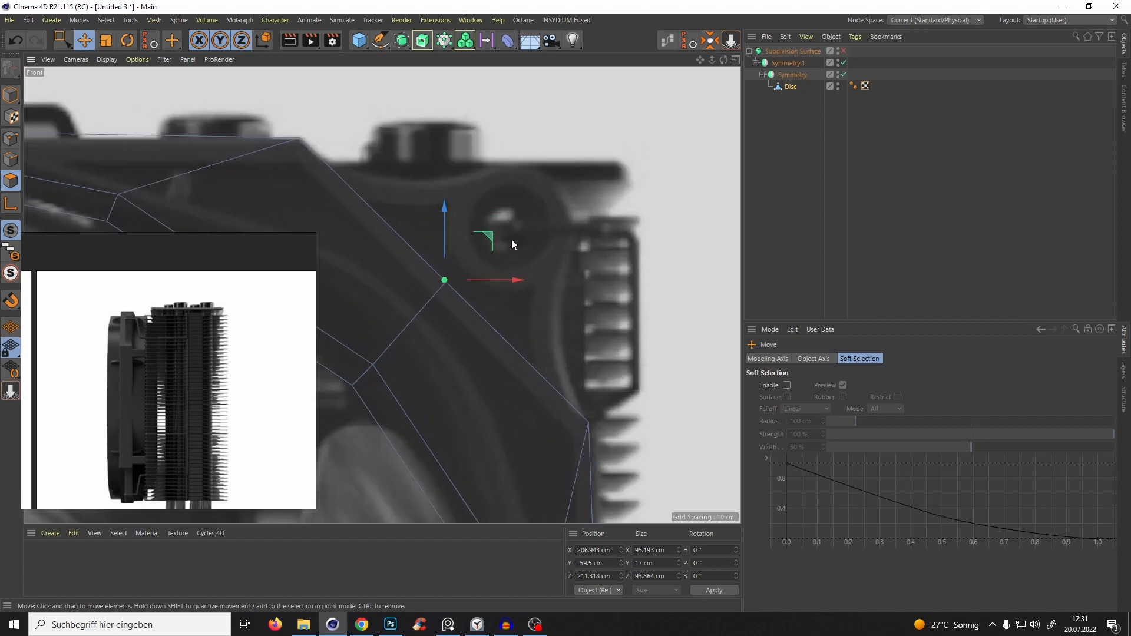
{"action": "key", "text": "d"}
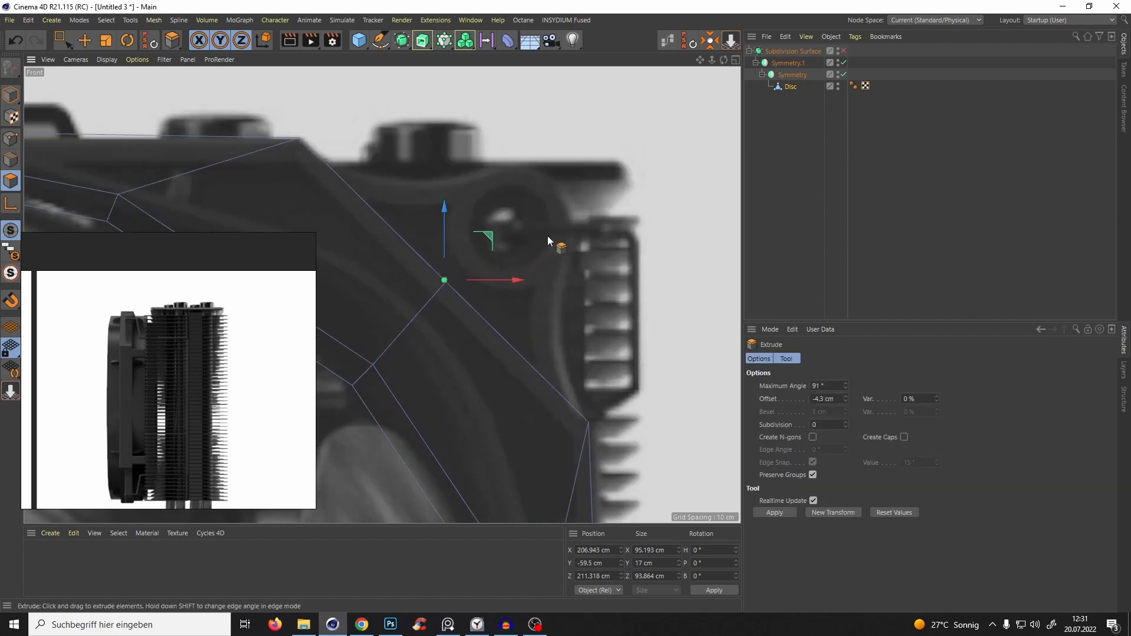
{"action": "left_click_drag", "start_coordinate": [548, 239], "coordinate": [247, 360]}
Inspect the extruded corner block in perspective and compare its outline with the frame's corner and screw hole in the front reference photo.
{"action": "scroll", "coordinate": [357, 260], "scroll_direction": "down", "scroll_amount": 6}
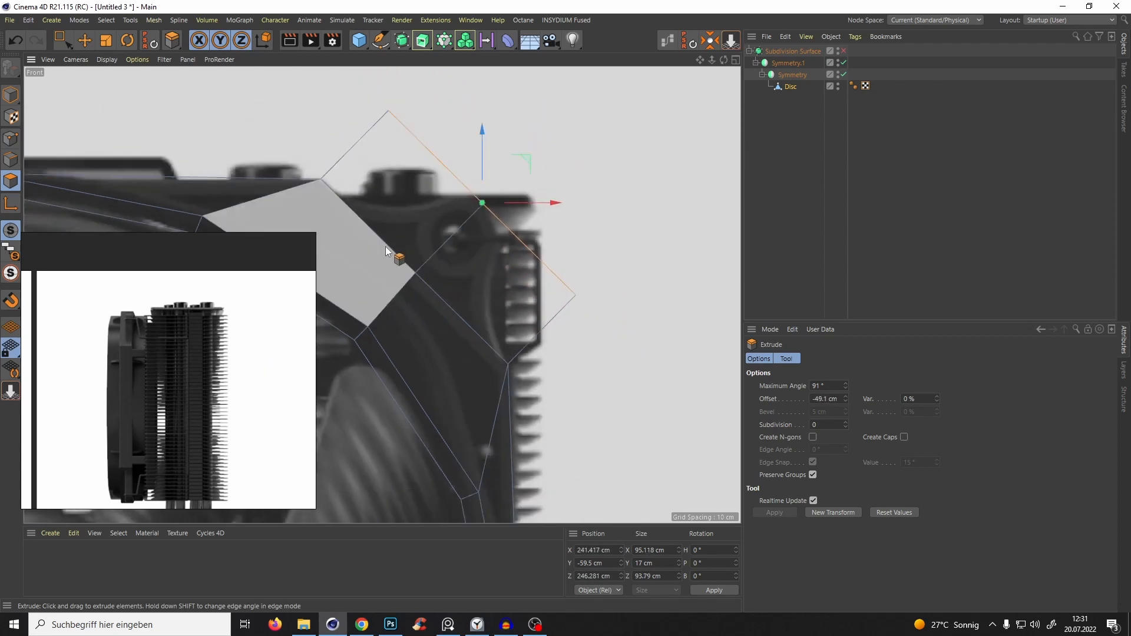
{"action": "middle_click_drag", "start_coordinate": [383, 249], "coordinate": [400, 230], "text": "alt"}
{"action": "key", "text": "F1"}
{"action": "left_click_drag", "start_coordinate": [429, 234], "coordinate": [457, 213], "text": "alt"}
{"action": "scroll", "coordinate": [409, 238], "scroll_direction": "down", "scroll_amount": 3}
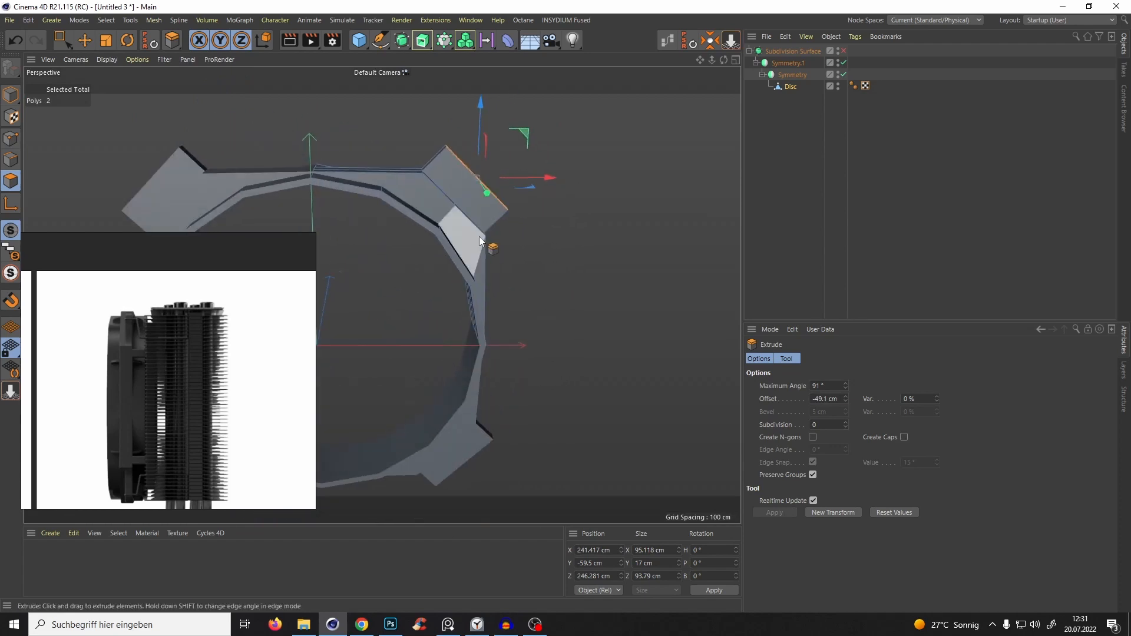
{"action": "scroll", "coordinate": [457, 213], "scroll_direction": "up", "scroll_amount": 3}
{"action": "scroll", "coordinate": [443, 208], "scroll_direction": "up", "scroll_amount": 3}
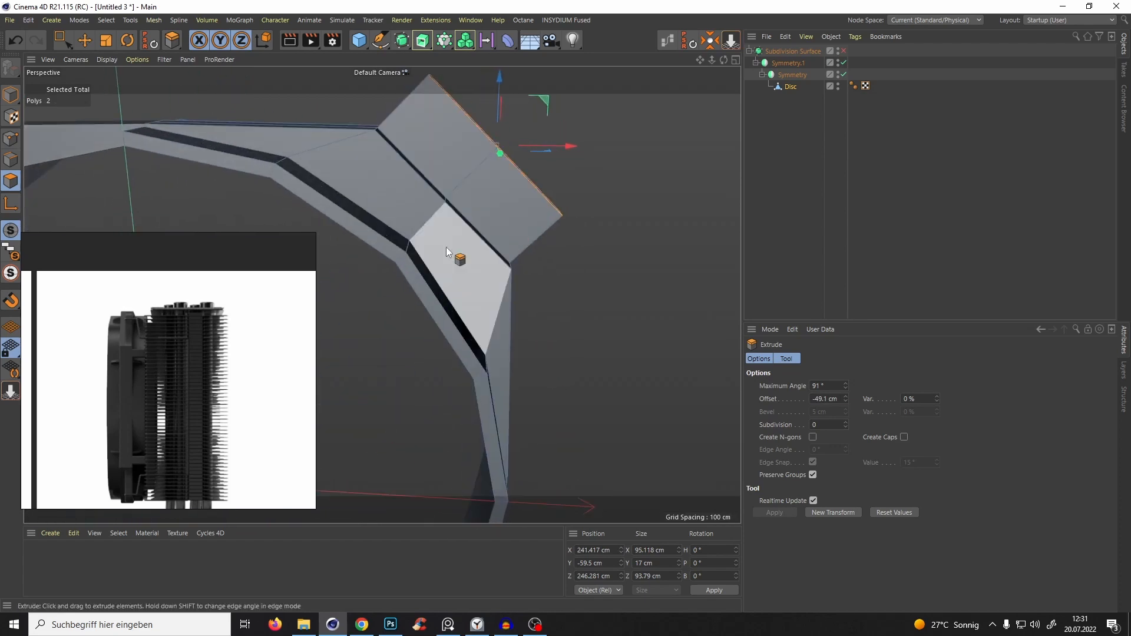
{"action": "key", "text": "F4"}
{"action": "scroll", "coordinate": [401, 290], "scroll_direction": "up", "scroll_amount": 5}
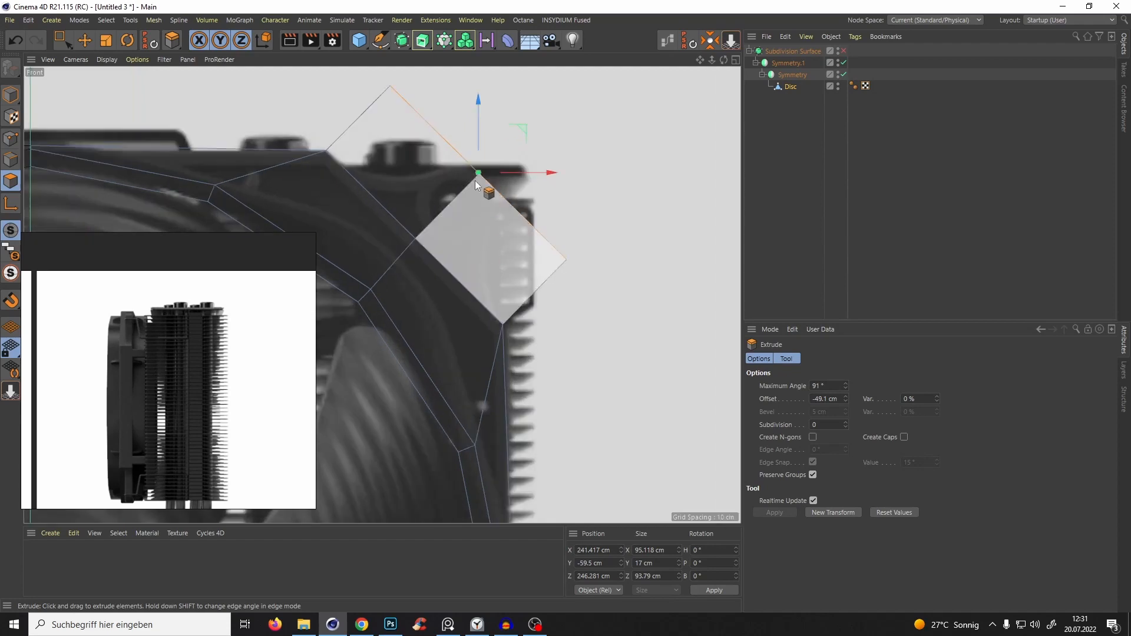
{"action": "scroll", "coordinate": [480, 185], "scroll_direction": "up", "scroll_amount": 2}
{"action": "scroll", "coordinate": [455, 241], "scroll_direction": "down", "scroll_amount": 4}
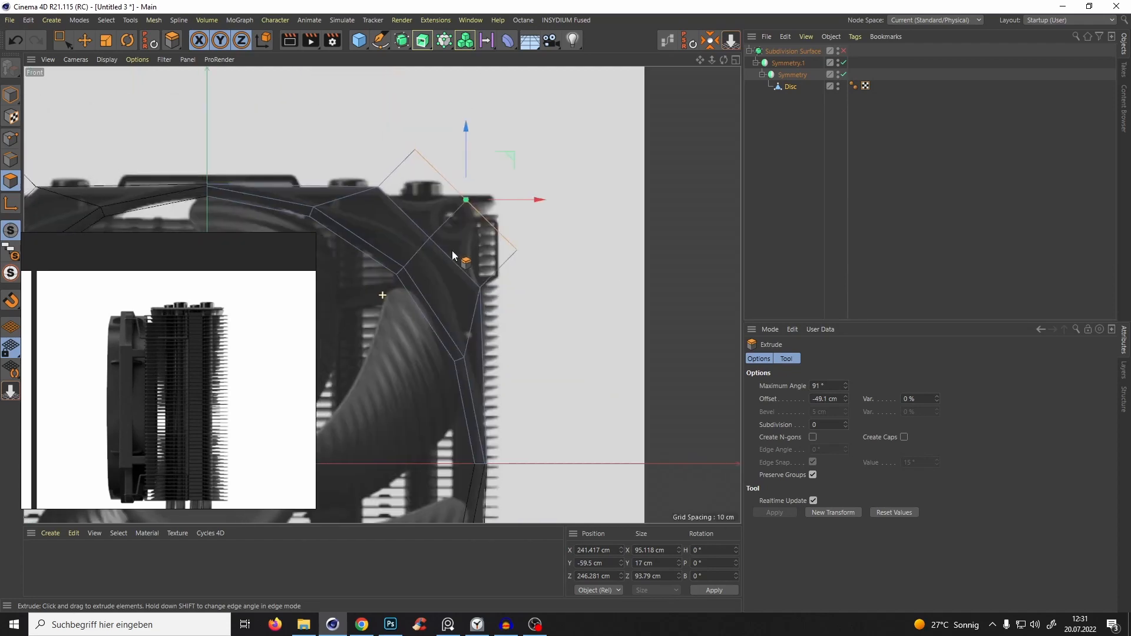
{"action": "scroll", "coordinate": [453, 253], "scroll_direction": "up", "scroll_amount": 2}
{"action": "scroll", "coordinate": [518, 206], "scroll_direction": "up", "scroll_amount": 4}
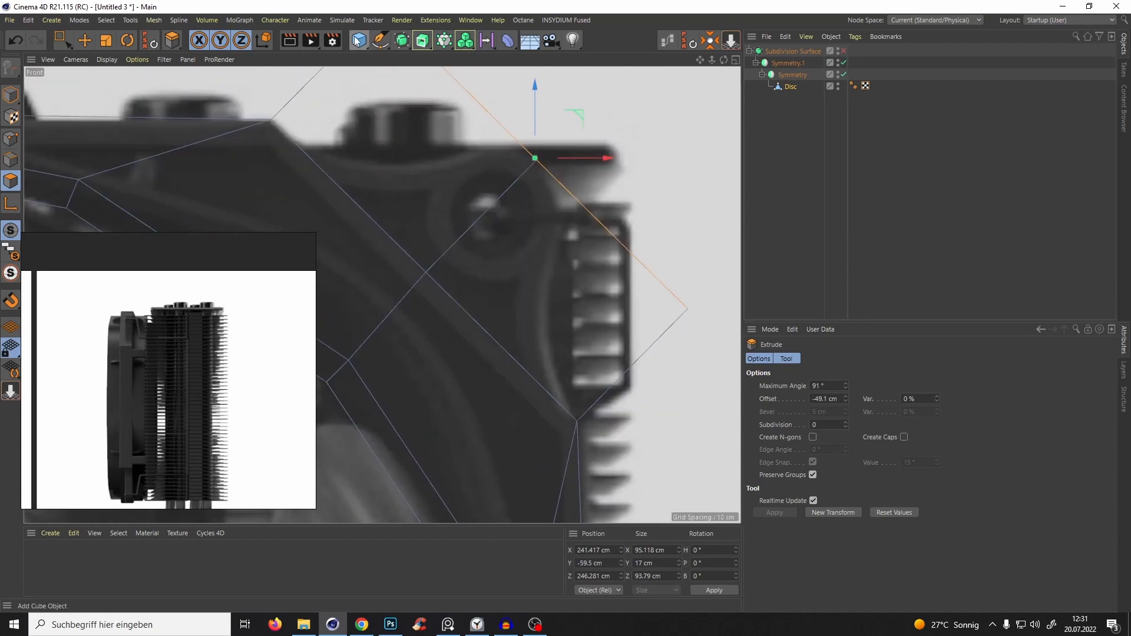
Add a disc primitive and rotate it to face the front view.
{"action": "left_click", "coordinate": [359, 41]}
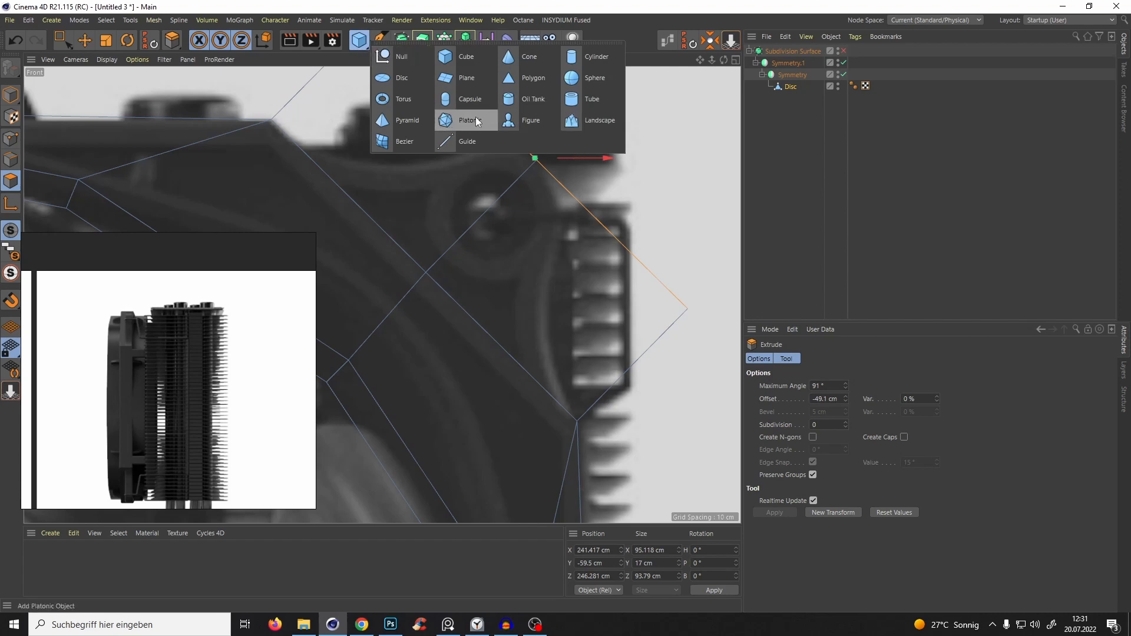
{"action": "mouse_move", "coordinate": [491, 3]}
{"action": "left_mouse_down"}
{"action": "mouse_move", "coordinate": [381, 22]}
{"action": "mouse_move", "coordinate": [486, 1]}
{"action": "left_mouse_up"}
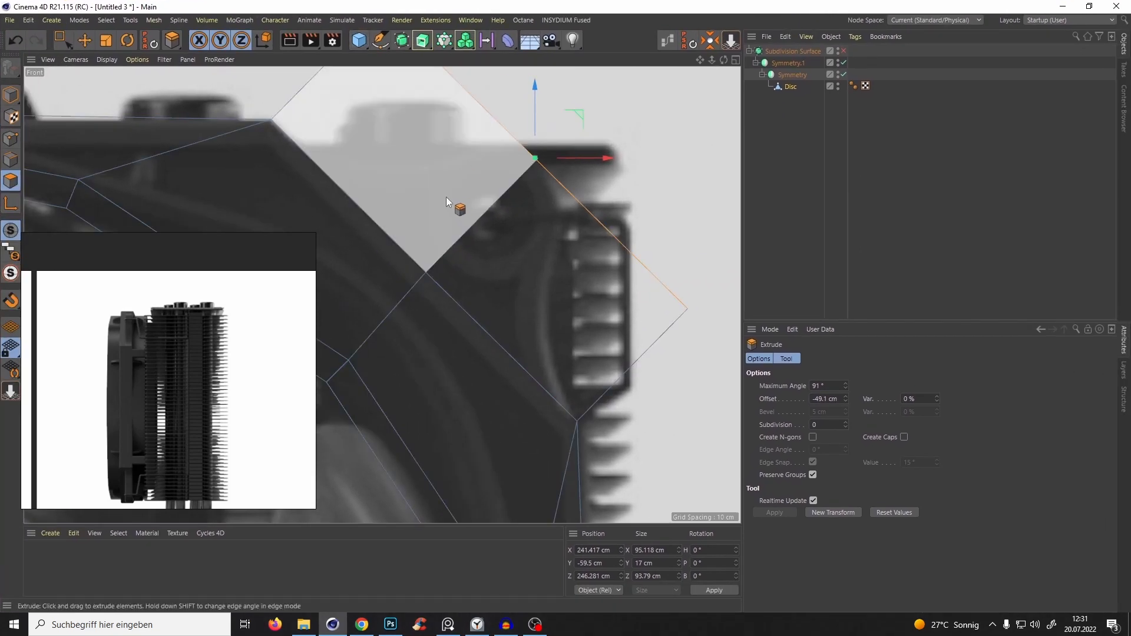
{"action": "scroll", "coordinate": [533, 171], "scroll_direction": "down", "scroll_amount": 2}
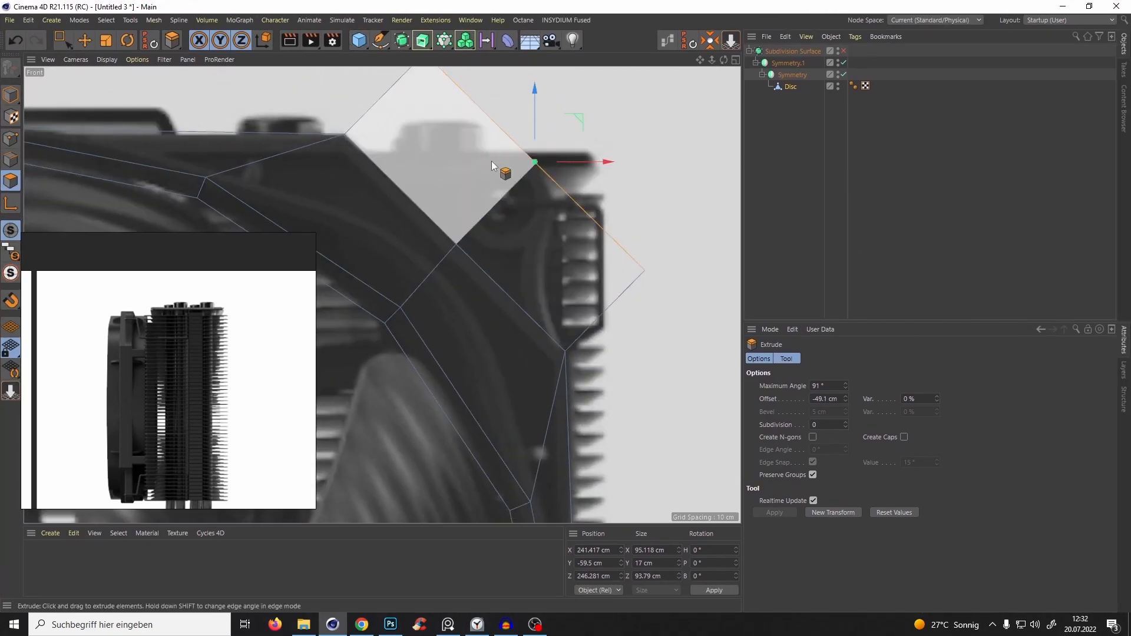
{"action": "left_click_drag", "start_coordinate": [363, 48], "coordinate": [601, 108]}
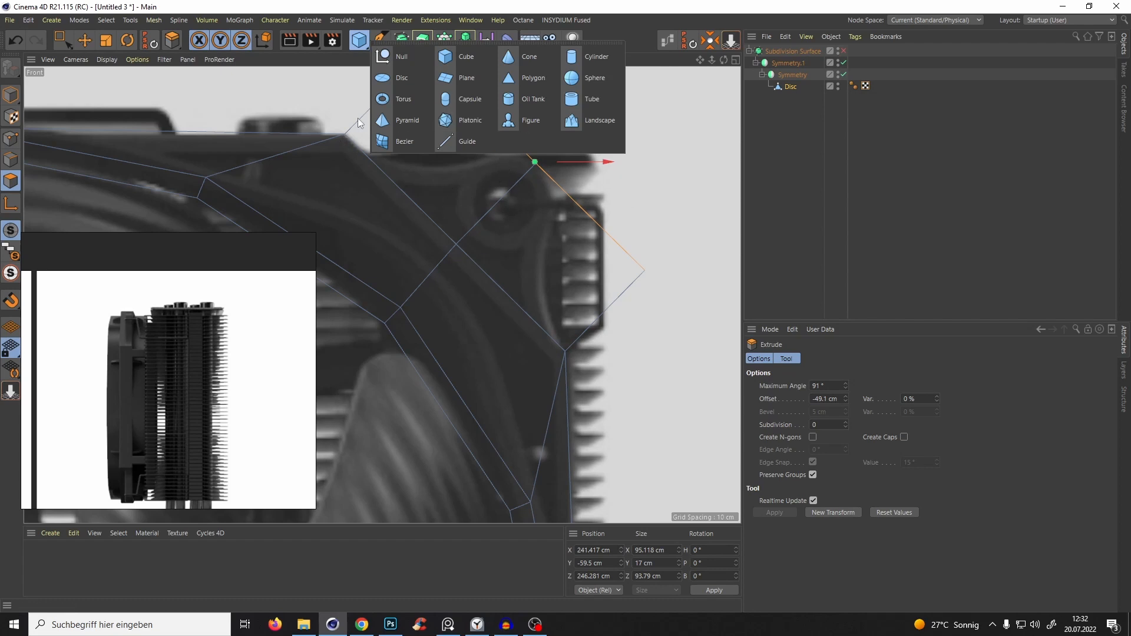
{"action": "left_click", "coordinate": [398, 78]}
{"action": "scroll", "coordinate": [348, 241], "scroll_direction": "down", "scroll_amount": 5}
{"action": "scroll", "coordinate": [391, 209], "scroll_direction": "up", "scroll_amount": 2}
{"action": "key", "text": "r"}
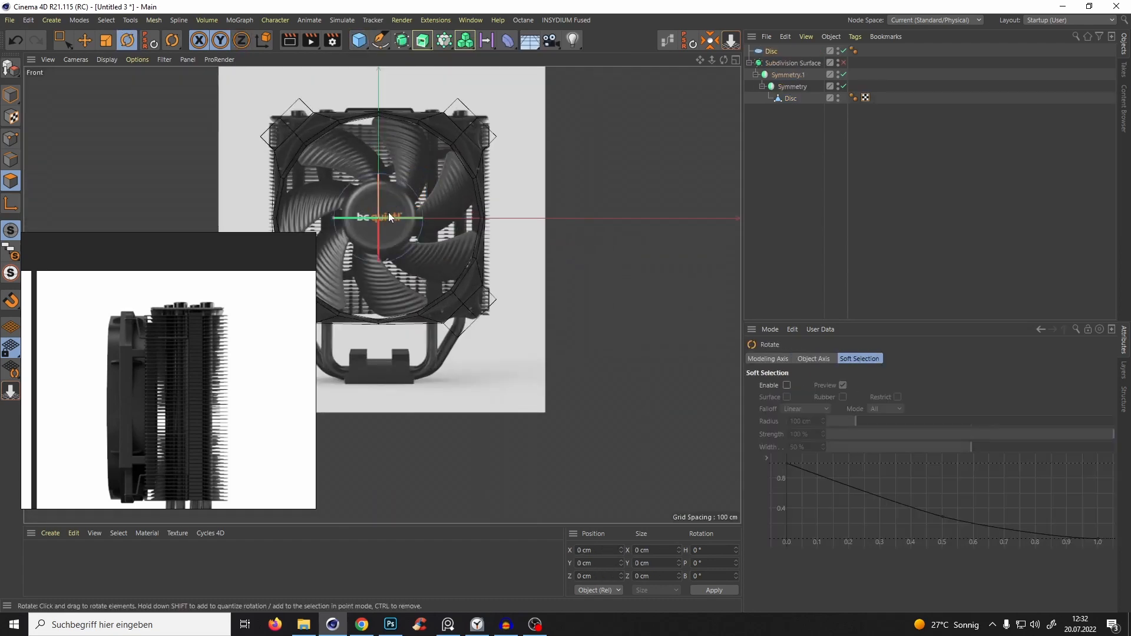
{"action": "left_click_drag", "start_coordinate": [388, 212], "coordinate": [375, 323], "text": "shift"}
{"action": "scroll", "coordinate": [433, 228], "scroll_direction": "up", "scroll_amount": 4}
Move the new disc from the fan hub to the screw hole in the frame's upper corner.
{"action": "key", "text": "e"}
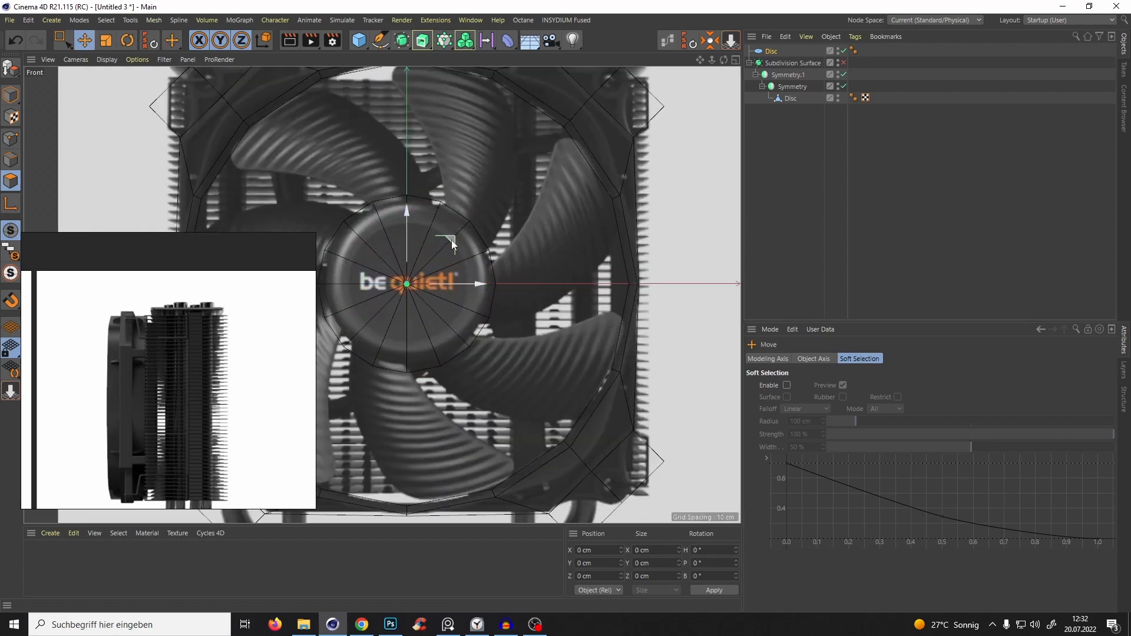
{"action": "left_click_drag", "start_coordinate": [451, 239], "coordinate": [651, 119]}
{"action": "middle_click_drag", "start_coordinate": [652, 119], "coordinate": [577, 247], "text": "alt"}
{"action": "scroll", "coordinate": [578, 240], "scroll_direction": "up", "scroll_amount": 4}
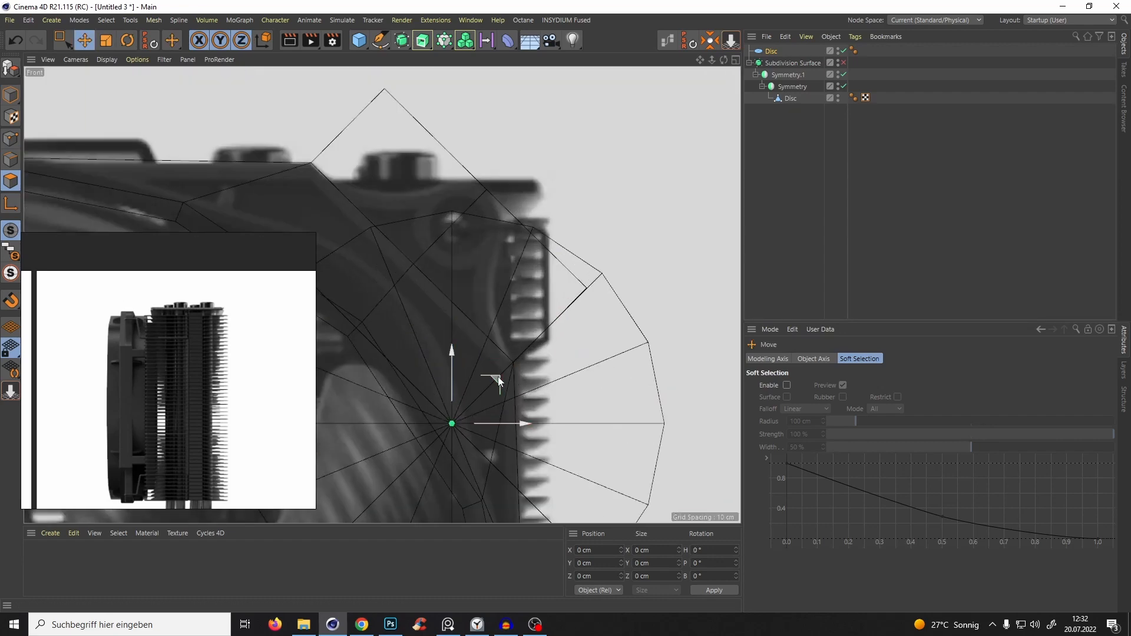
{"action": "left_click_drag", "start_coordinate": [497, 377], "coordinate": [434, 174]}
{"action": "left_click_drag", "start_coordinate": [465, 271], "coordinate": [554, 234]}
Scale the disc down to an outer radius of about 21.5 cm and centre it on the corner screw hole in the reference.
{"action": "key", "text": "t"}
{"action": "left_click_drag", "start_coordinate": [582, 181], "coordinate": [374, 377]}
{"action": "right_click_drag", "start_coordinate": [444, 254], "coordinate": [464, 235], "text": "alt"}
{"action": "middle_click_drag", "start_coordinate": [492, 146], "coordinate": [478, 216], "text": "alt"}
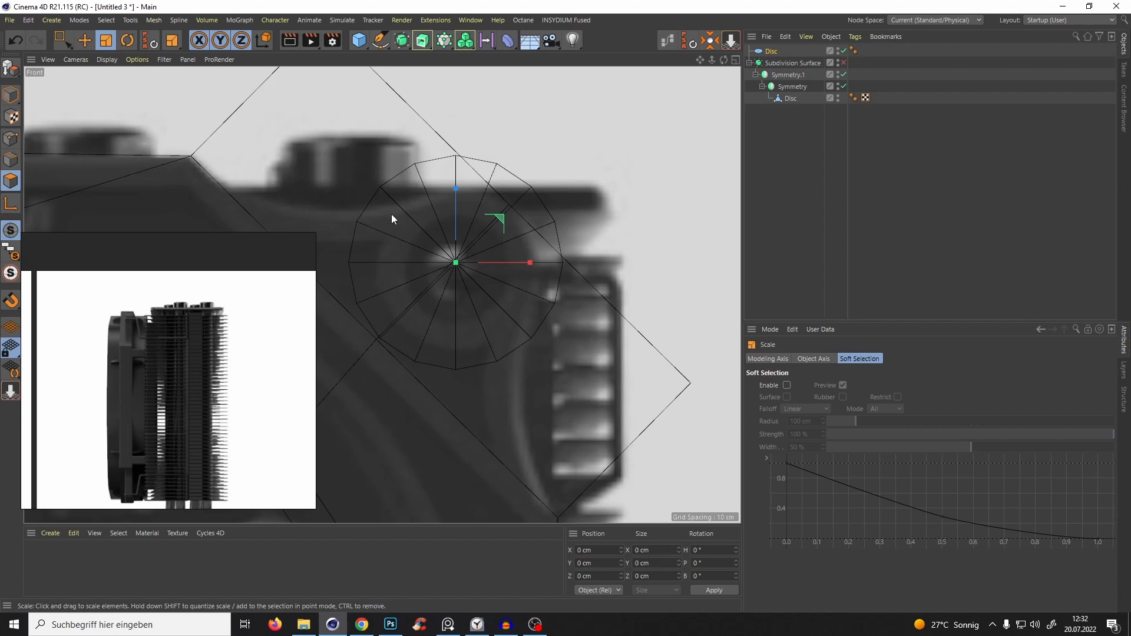
{"action": "left_click_drag", "start_coordinate": [545, 382], "coordinate": [525, 295]}
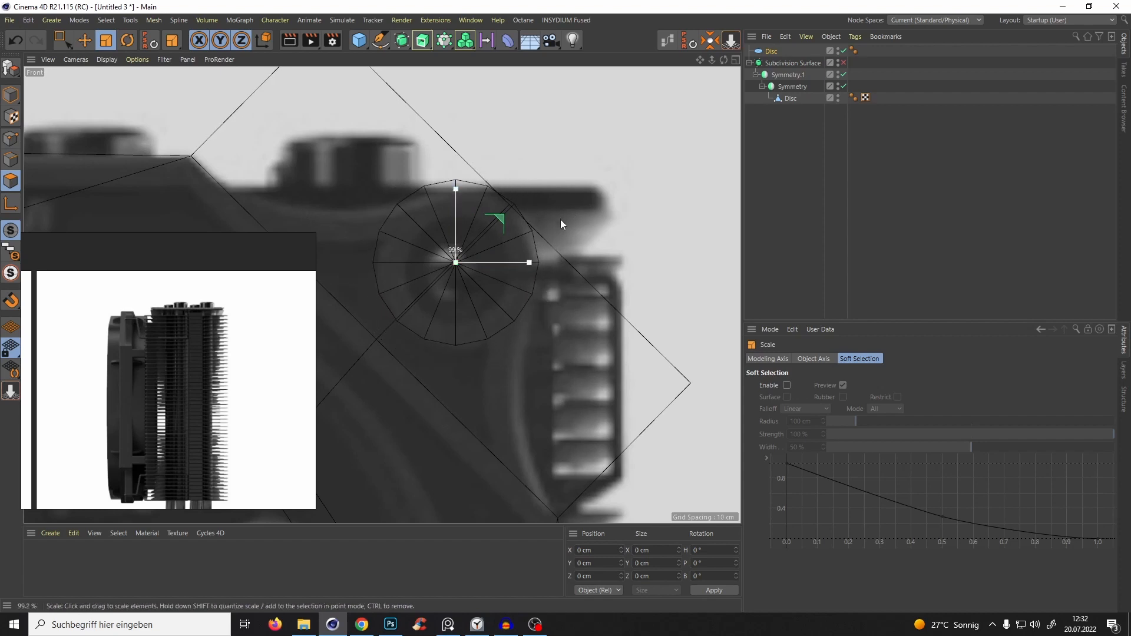
{"action": "key", "text": "e"}
{"action": "left_click_drag", "start_coordinate": [522, 231], "coordinate": [507, 229]}
{"action": "key", "text": "t"}
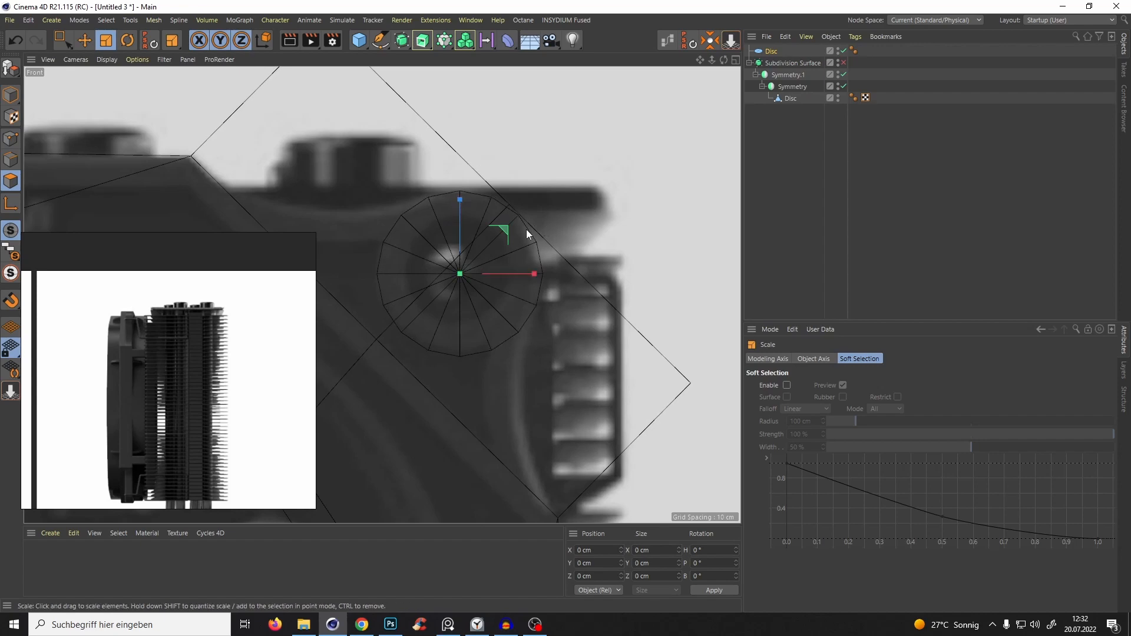
{"action": "left_click", "coordinate": [536, 628]}
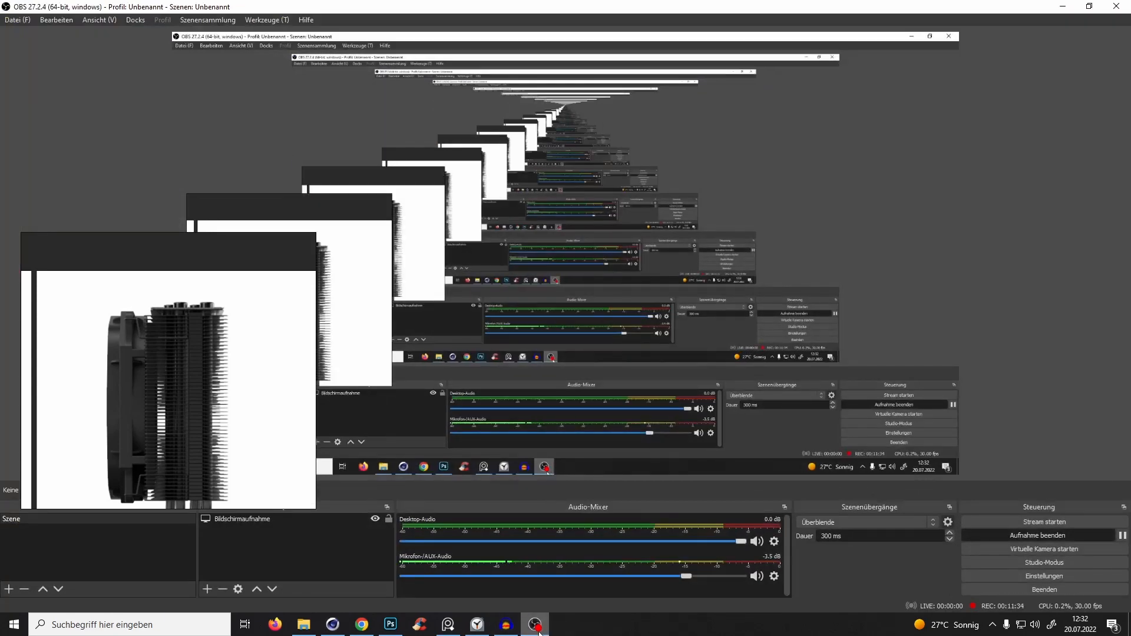
{"action": "left_click", "coordinate": [539, 631]}
{"action": "scroll", "coordinate": [486, 319], "scroll_direction": "down", "scroll_amount": 8}
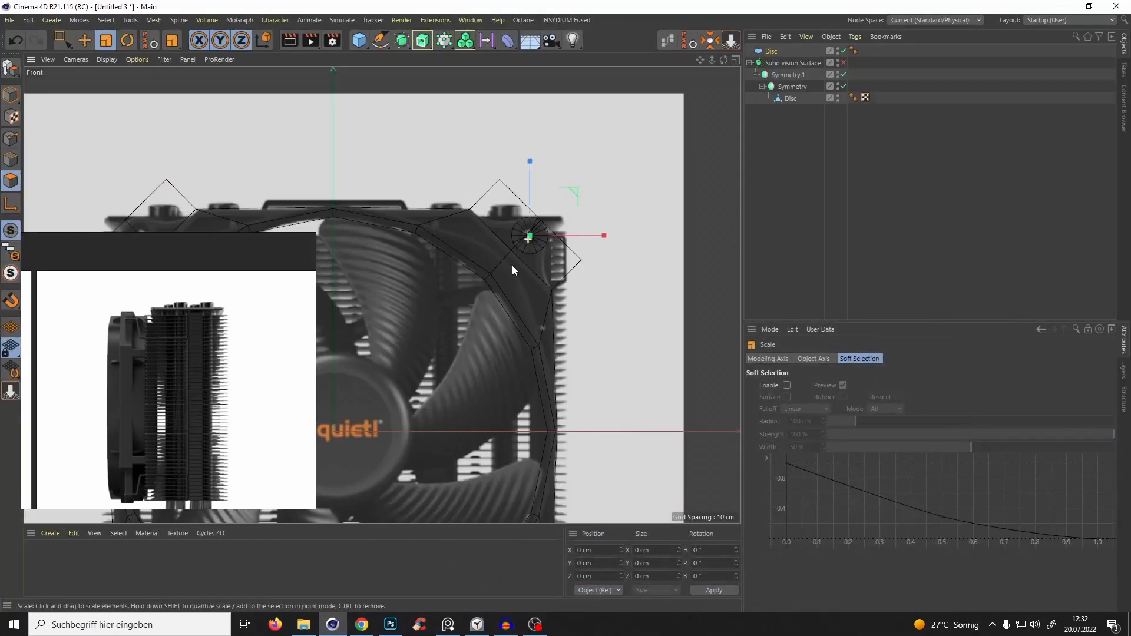
{"action": "middle_click_drag", "start_coordinate": [543, 228], "coordinate": [510, 264], "text": "alt"}
{"action": "scroll", "coordinate": [510, 264], "scroll_direction": "up", "scroll_amount": 8}
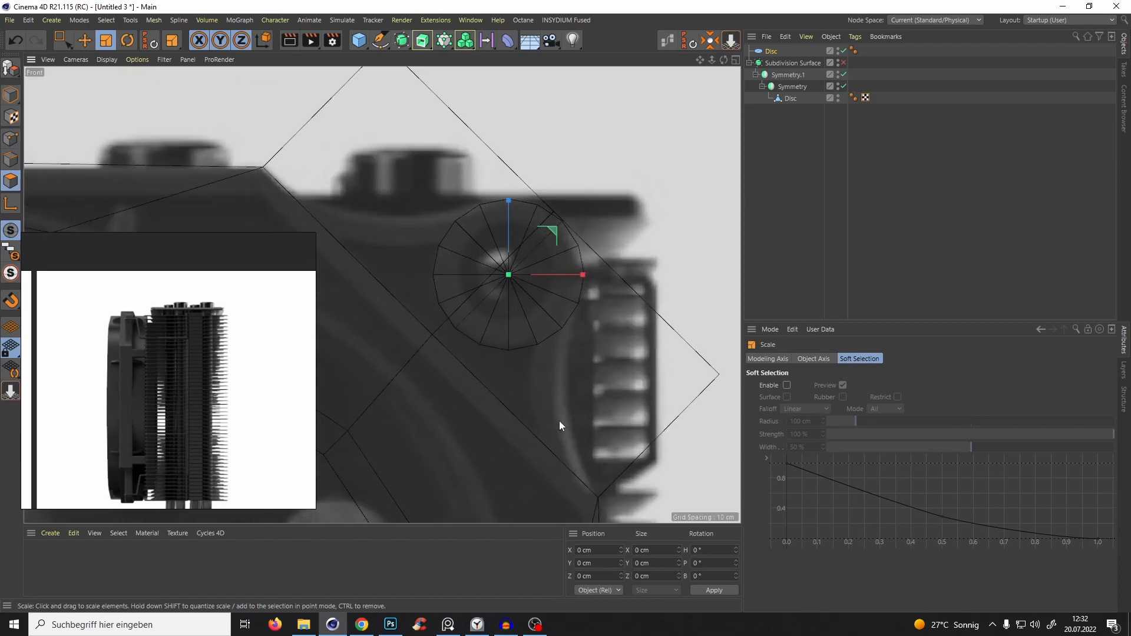
Set the corner disc's rotation segments to 8.
{"action": "left_click", "coordinate": [771, 52]}
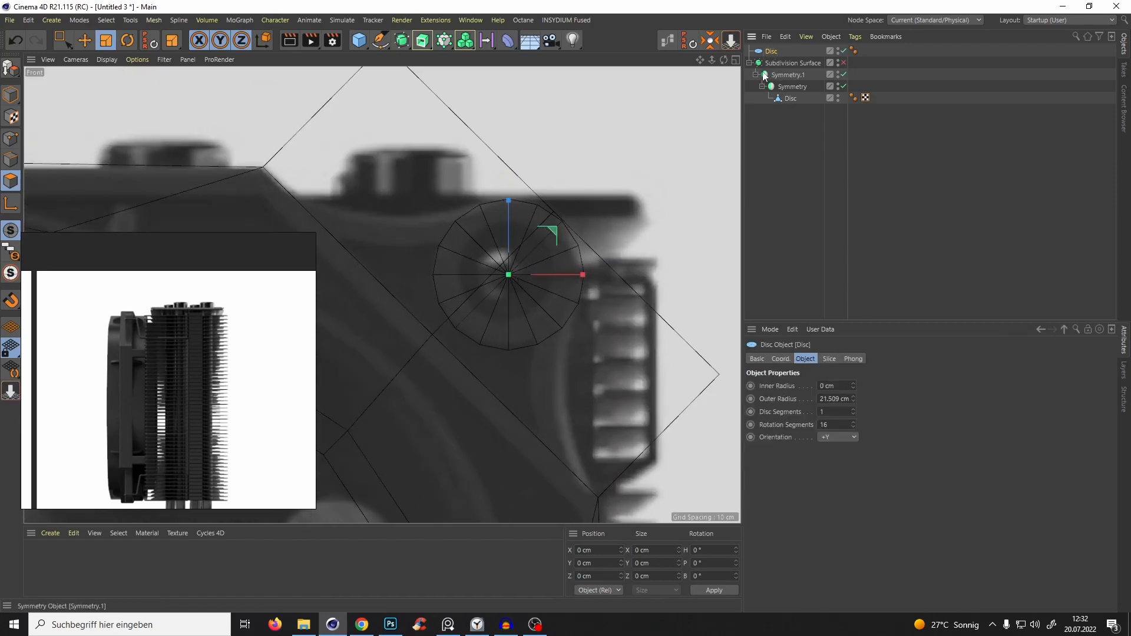
{"action": "scroll", "coordinate": [546, 258], "scroll_direction": "down", "scroll_amount": 3}
{"action": "scroll", "coordinate": [556, 235], "scroll_direction": "up", "scroll_amount": 4}
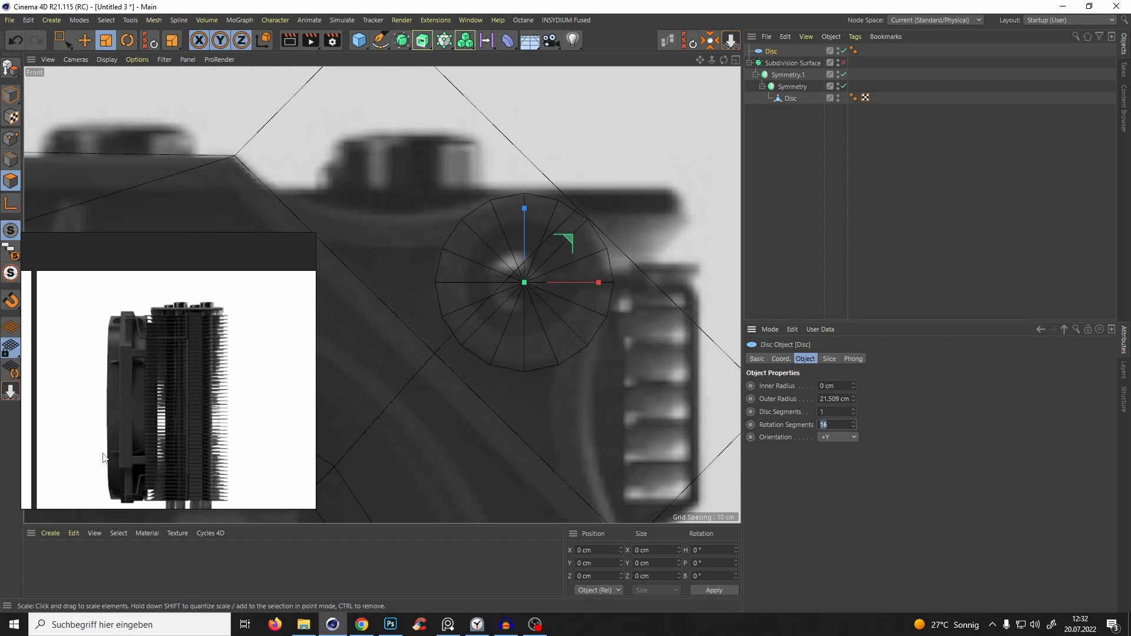
{"action": "type", "text": "8"}
{"action": "key", "text": "Return"}
{"action": "scroll", "coordinate": [558, 281], "scroll_direction": "down", "scroll_amount": 2}
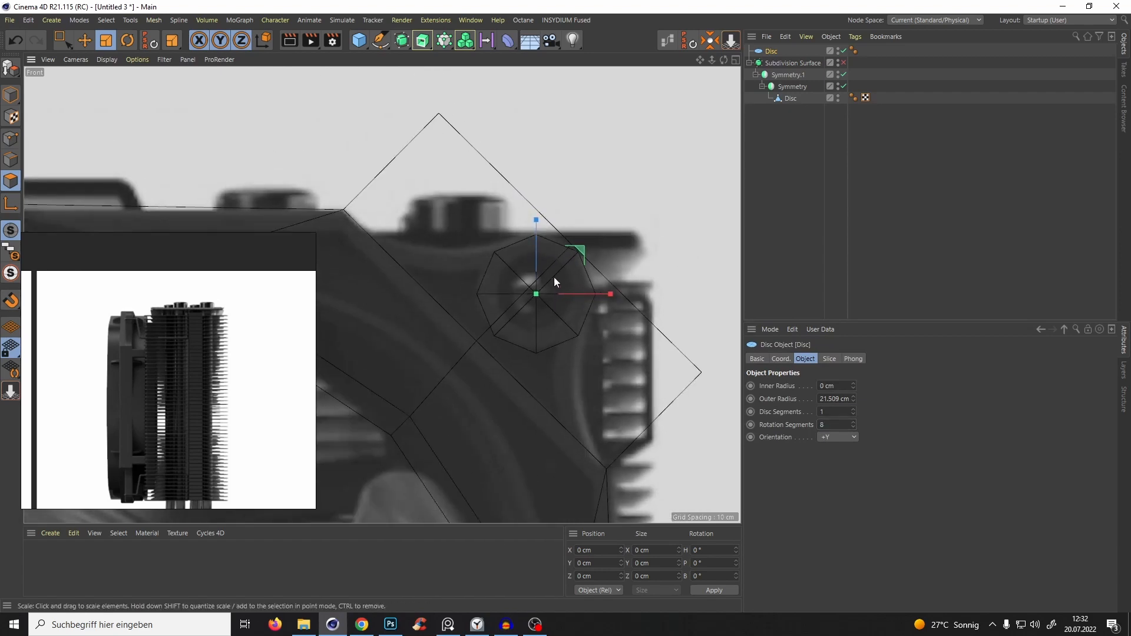
{"action": "scroll", "coordinate": [519, 228], "scroll_direction": "up", "scroll_amount": 2}
Select the whole ring object and compare the small disc with the extruded corner block in the perspective and front views.
{"action": "left_click", "coordinate": [791, 99]}
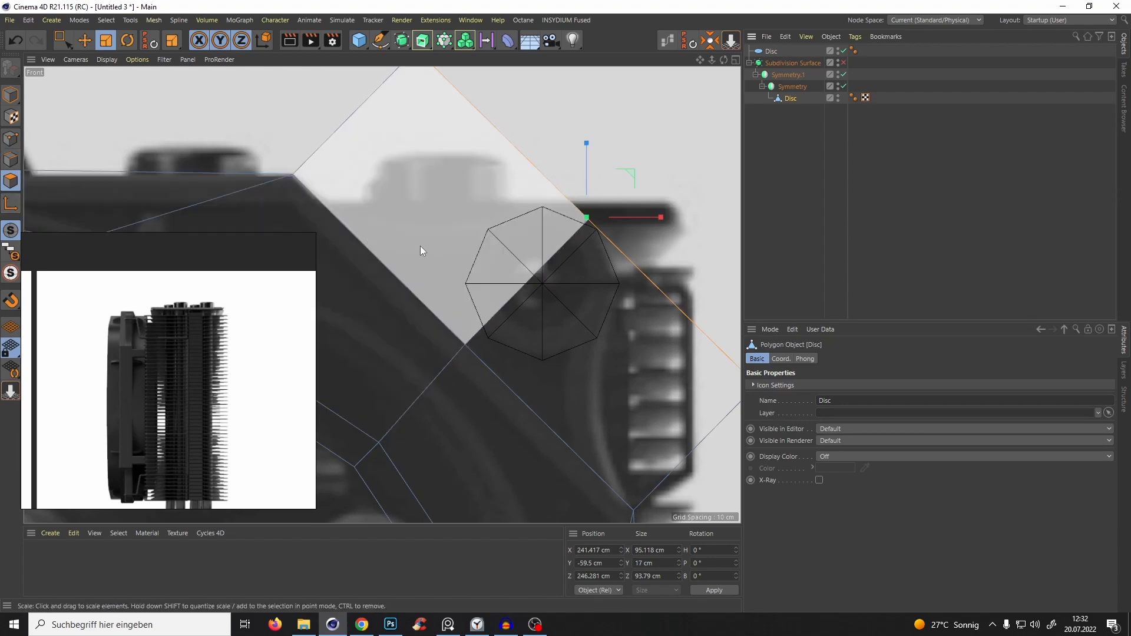
{"action": "left_click", "coordinate": [11, 95]}
{"action": "key", "text": "F1"}
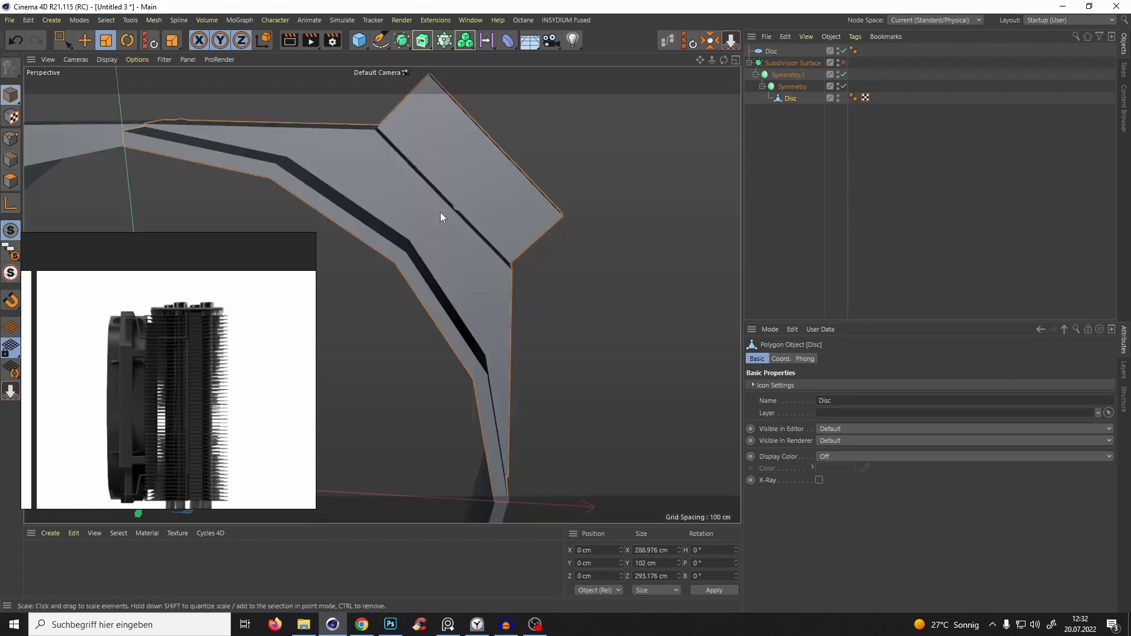
{"action": "left_click_drag", "start_coordinate": [440, 212], "coordinate": [336, 200], "text": "alt"}
{"action": "left_click_drag", "start_coordinate": [411, 189], "coordinate": [511, 202], "text": "alt"}
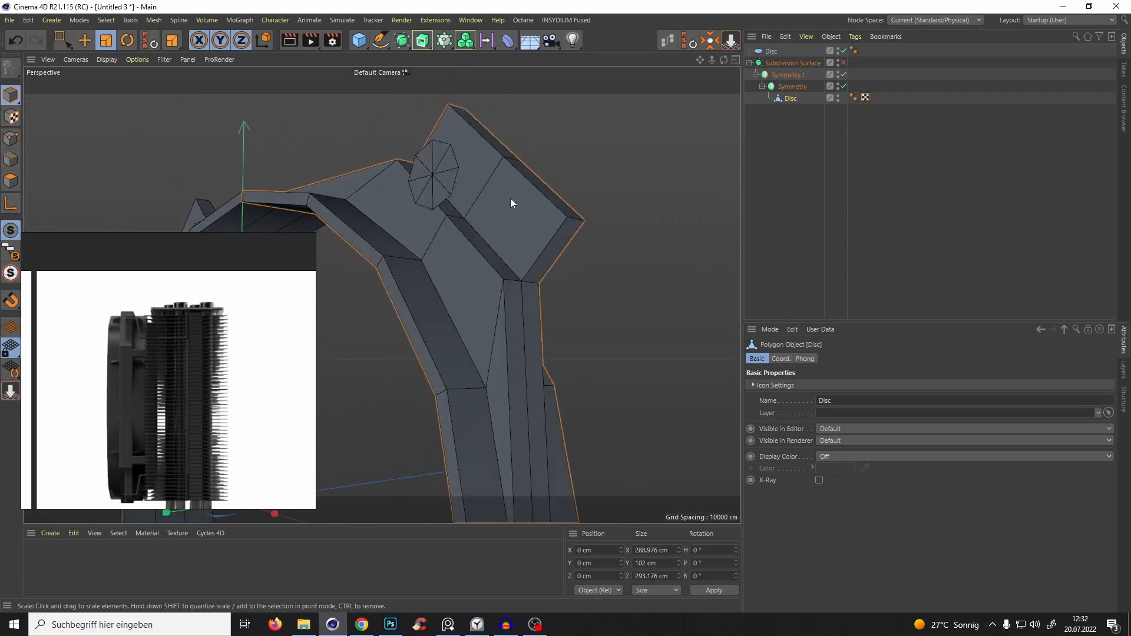
{"action": "key", "text": "F4"}
{"action": "scroll", "coordinate": [530, 218], "scroll_direction": "up", "scroll_amount": 10}
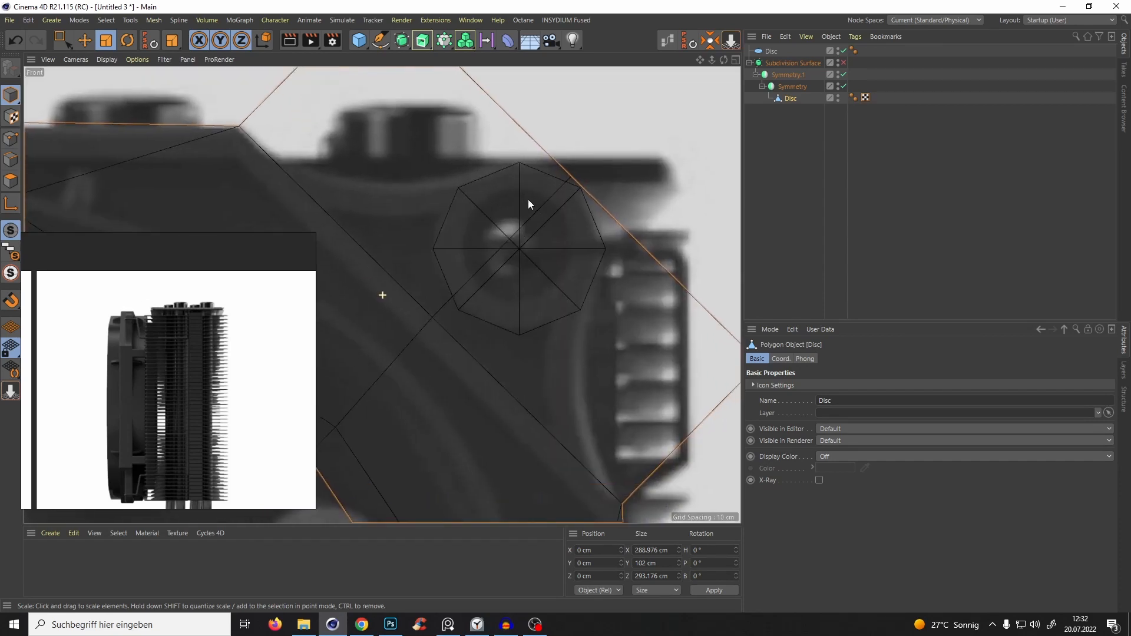
Move the corner block's upper points to the top of the small disc, at about X 228.6 cm and Z 249.9 cm.
{"action": "scroll", "coordinate": [530, 257], "scroll_direction": "up", "scroll_amount": 2}
{"action": "middle_click_drag", "start_coordinate": [440, 179], "coordinate": [421, 206], "text": "alt"}
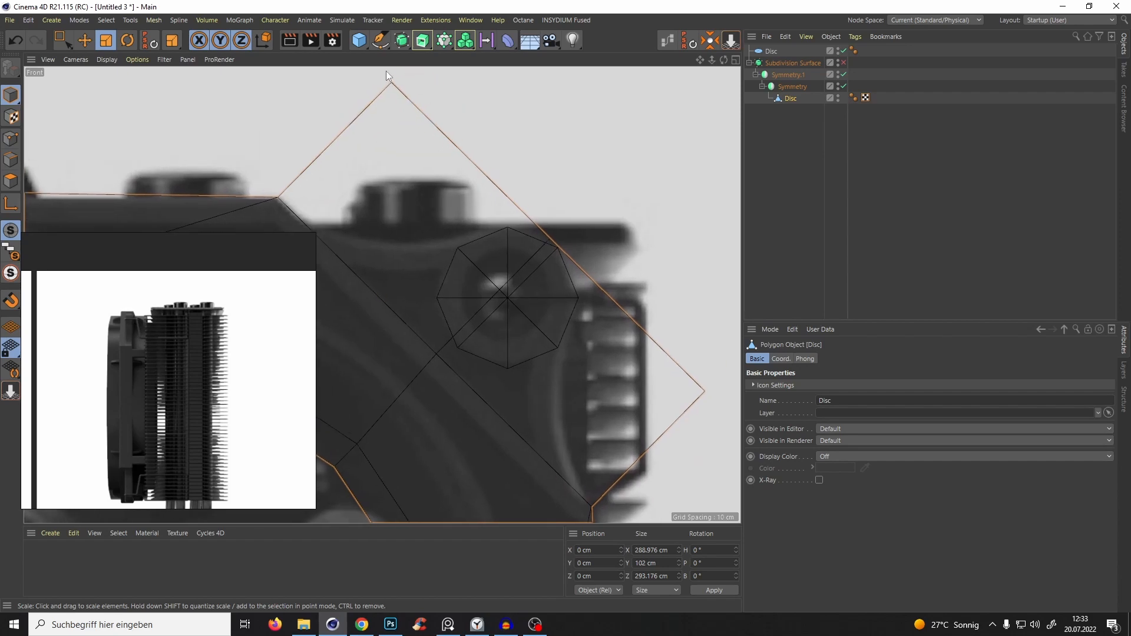
{"action": "left_click", "coordinate": [11, 138]}
{"action": "middle_click_drag", "start_coordinate": [342, 120], "coordinate": [342, 139], "text": "alt"}
{"action": "key", "text": "space"}
{"action": "left_click_drag", "start_coordinate": [374, 88], "coordinate": [415, 119]}
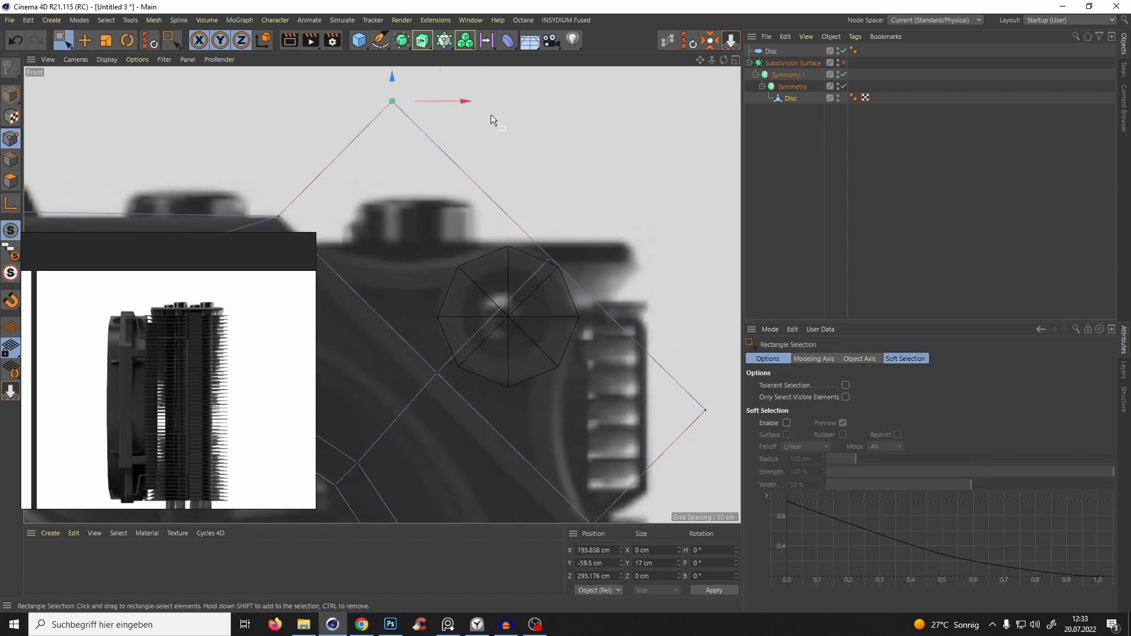
{"action": "middle_click_drag", "start_coordinate": [438, 101], "coordinate": [435, 140], "text": "alt"}
{"action": "left_click_drag", "start_coordinate": [436, 97], "coordinate": [550, 240]}
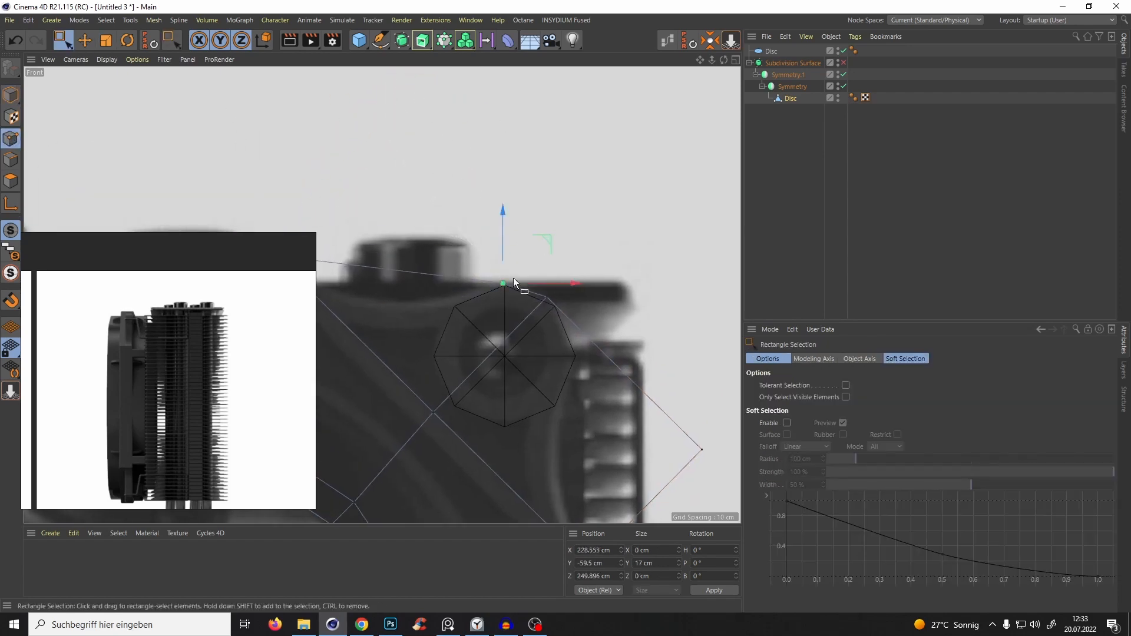
Move the corner block's outer side points to the disc's outer side, at about X 252.3 cm and Z 227.6 cm.
{"action": "middle_click_drag", "start_coordinate": [530, 340], "coordinate": [497, 230], "text": "alt"}
{"action": "scroll", "coordinate": [497, 230], "scroll_direction": "up", "scroll_amount": 1}
{"action": "left_click_drag", "start_coordinate": [687, 333], "coordinate": [710, 407]}
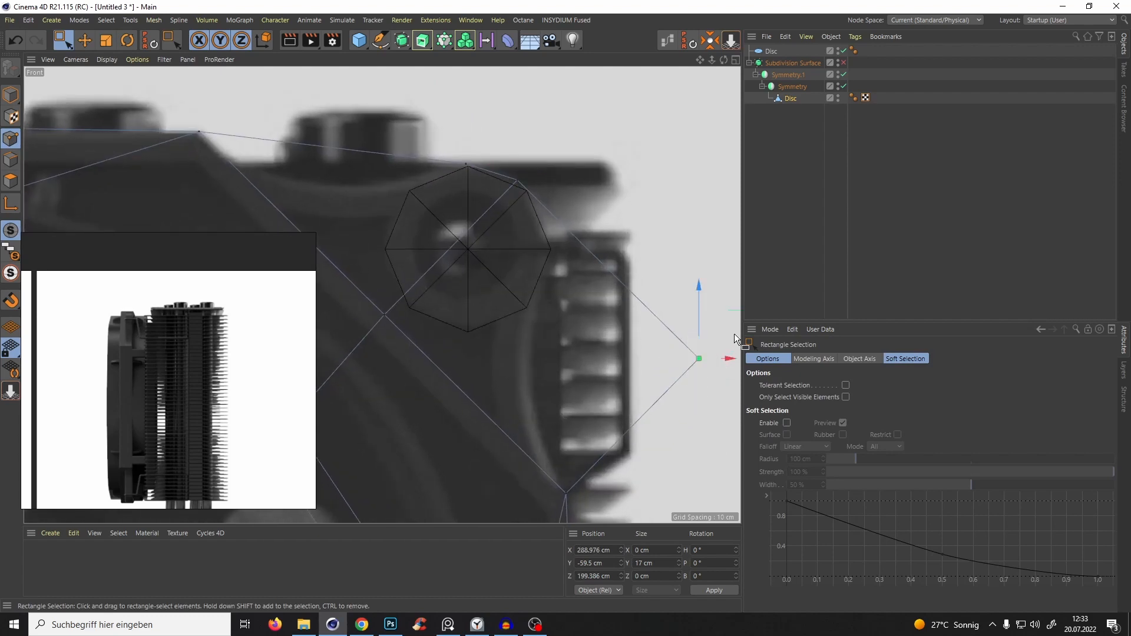
{"action": "middle_click_drag", "start_coordinate": [734, 333], "coordinate": [665, 333], "text": "alt"}
{"action": "left_click_drag", "start_coordinate": [676, 315], "coordinate": [533, 209]}
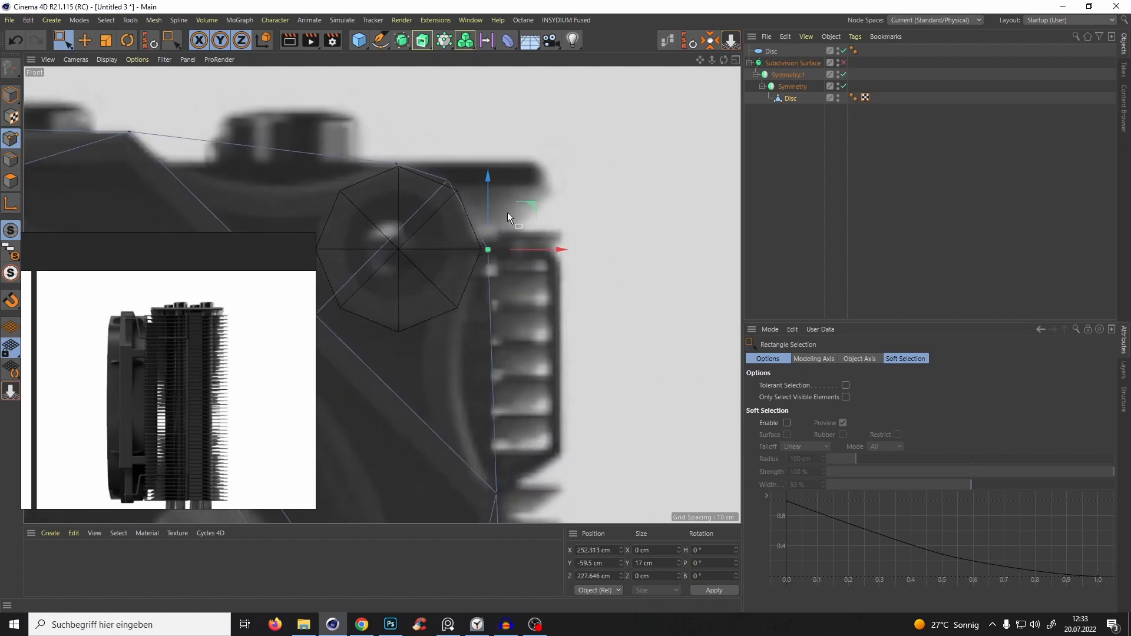
Pull the block's upper points up and inward, and its side points outward to about X 271.8 cm, Z 228.2 cm.
{"action": "middle_click_drag", "start_coordinate": [466, 211], "coordinate": [520, 217], "text": "alt"}
{"action": "scroll", "coordinate": [520, 218], "scroll_direction": "up", "scroll_amount": 2}
{"action": "left_click_drag", "start_coordinate": [416, 128], "coordinate": [474, 180]}
{"action": "middle_click_drag", "start_coordinate": [461, 153], "coordinate": [466, 180], "text": "alt"}
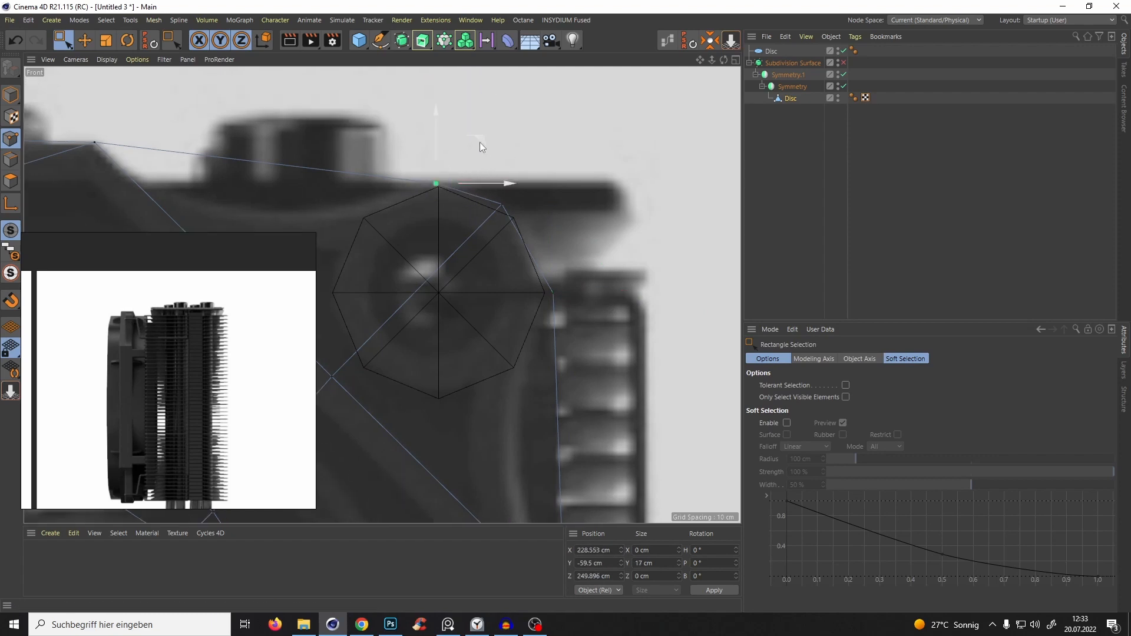
{"action": "left_click_drag", "start_coordinate": [480, 142], "coordinate": [456, 91]}
{"action": "left_click_drag", "start_coordinate": [575, 307], "coordinate": [535, 273]}
{"action": "left_click_drag", "start_coordinate": [600, 249], "coordinate": [695, 246]}
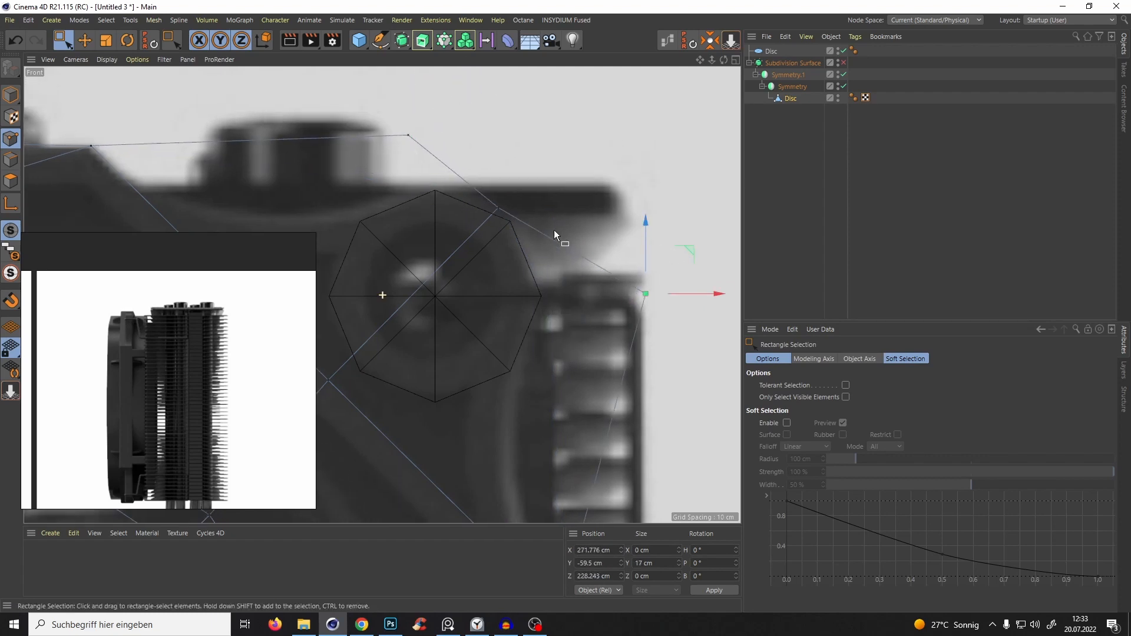
Add a loop cut across the corner block through the screw hole area at an offset of about 34.2%.
{"action": "scroll", "coordinate": [566, 212], "scroll_direction": "down", "scroll_amount": 3}
{"action": "mouse_move", "coordinate": [554, 229]}
{"action": "middle_mouse_down", "text": "alt"}
{"action": "mouse_move", "coordinate": [600, 181]}
{"action": "mouse_move", "coordinate": [547, 233]}
{"action": "middle_mouse_up", "text": "alt"}
{"action": "scroll", "coordinate": [549, 218], "scroll_direction": "up", "scroll_amount": 1}
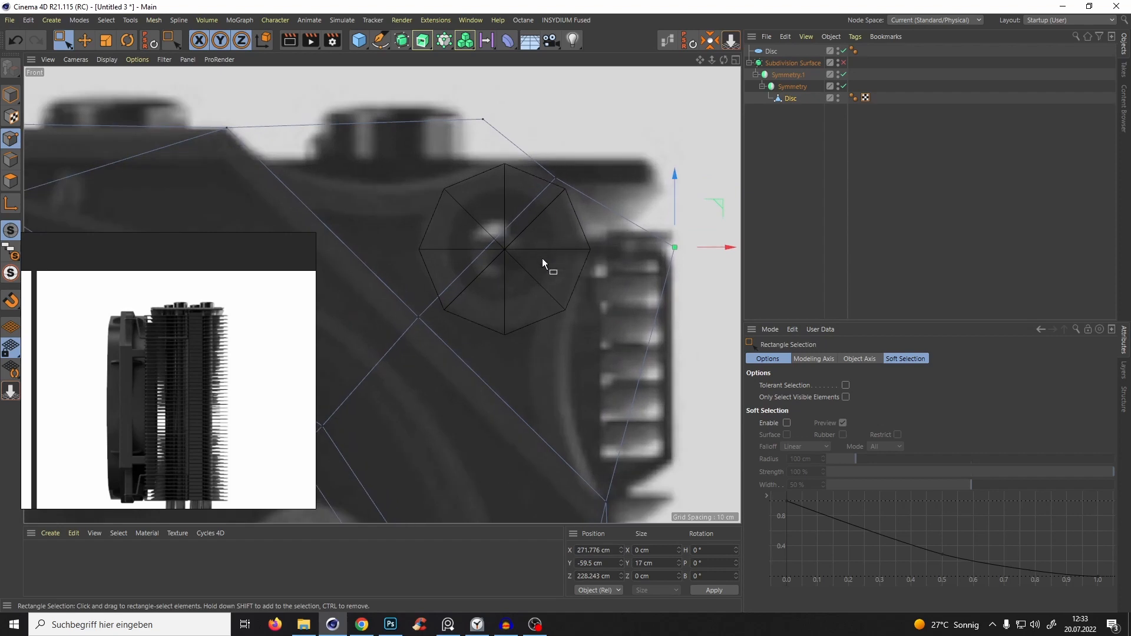
{"action": "key", "text": "k"}
{"action": "key", "text": "l"}
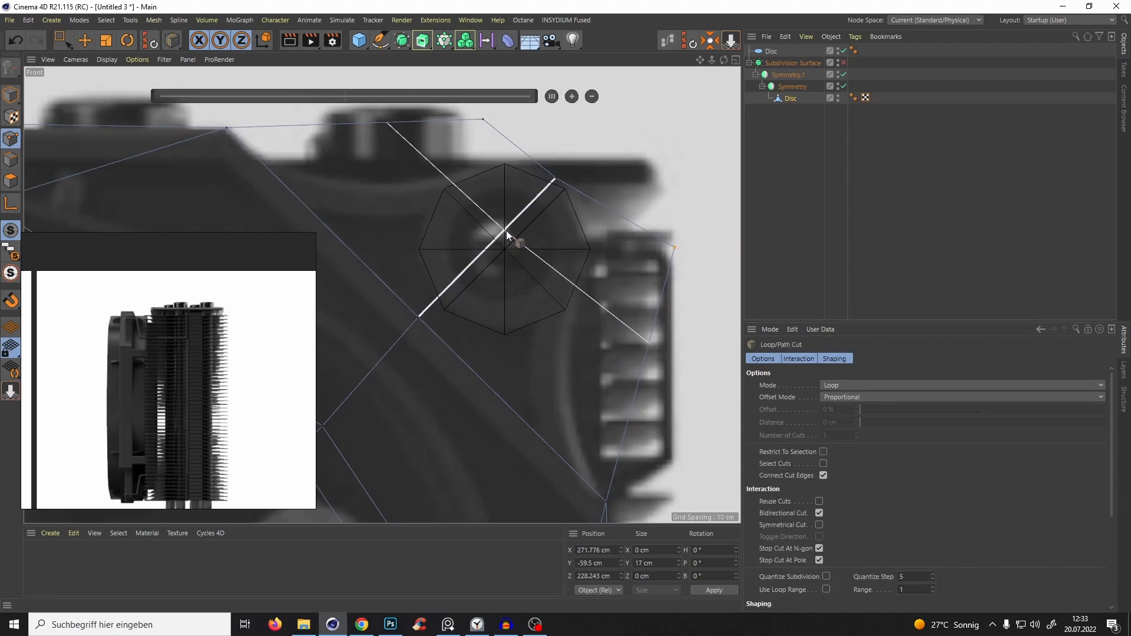
{"action": "left_click", "coordinate": [499, 228]}
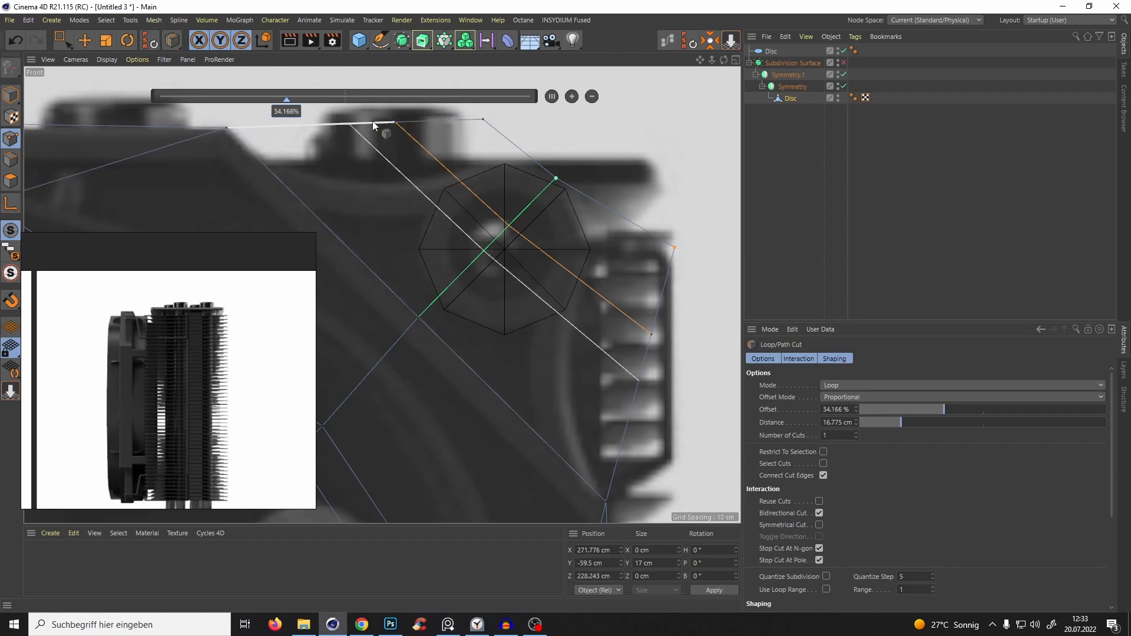
{"action": "middle_click_drag", "start_coordinate": [523, 212], "coordinate": [501, 208], "text": "alt"}
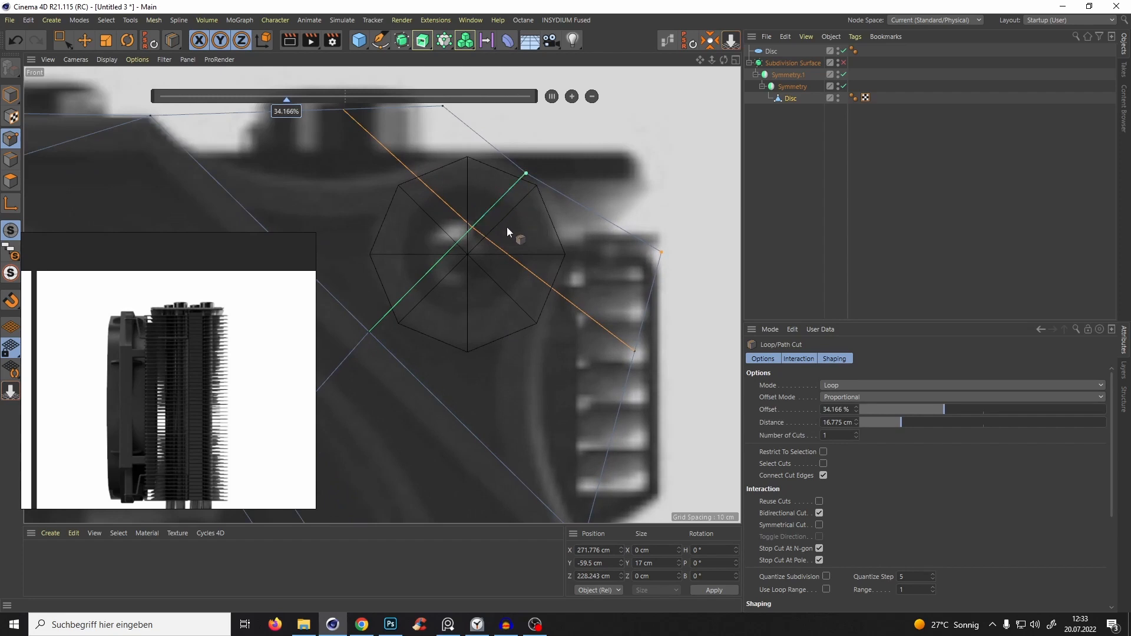
{"action": "middle_click_drag", "start_coordinate": [507, 228], "coordinate": [518, 247], "text": "alt"}
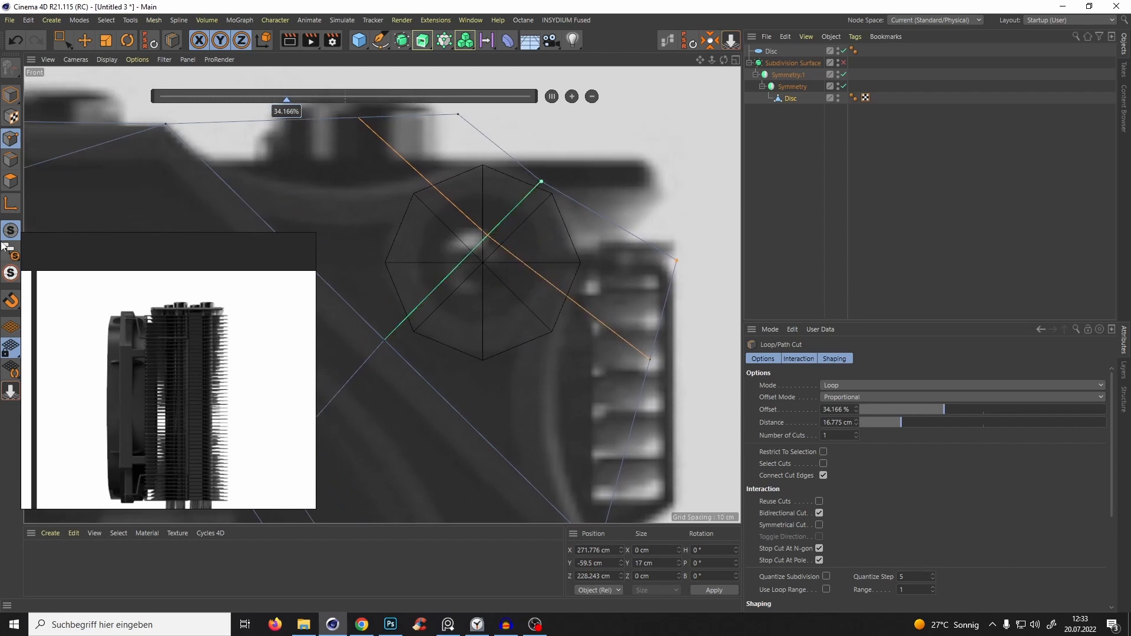
Enable snapping and snap the corner block's outermost middle points to the disc's upper outer diagonal vertex.
{"action": "right_click_drag", "start_coordinate": [56, 234], "coordinate": [61, 247]}
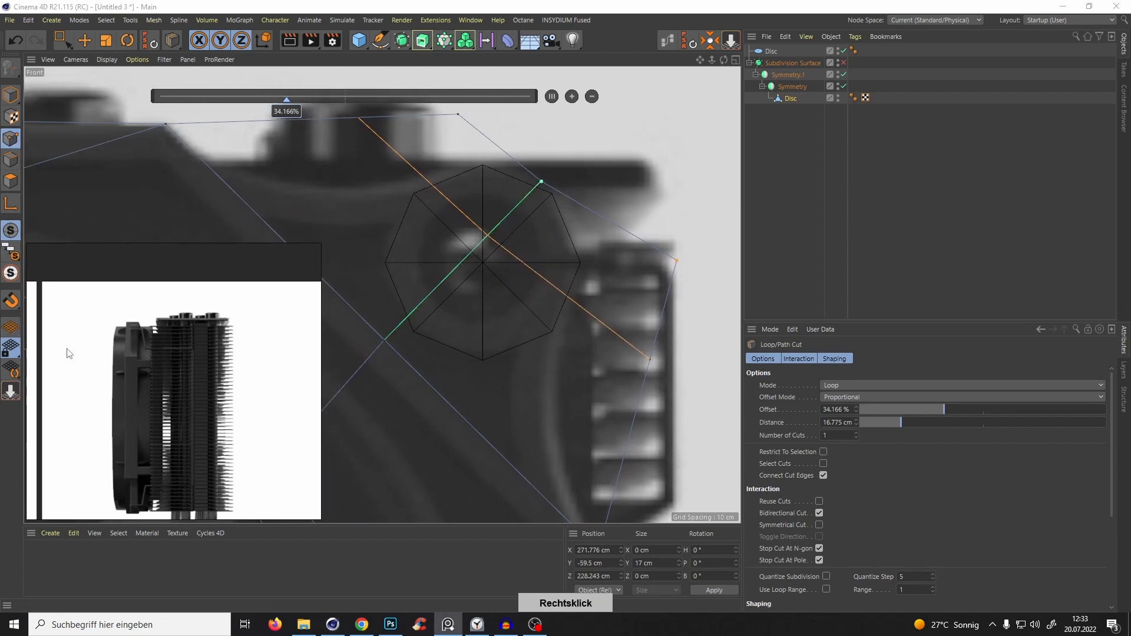
{"action": "left_click", "coordinate": [13, 299]}
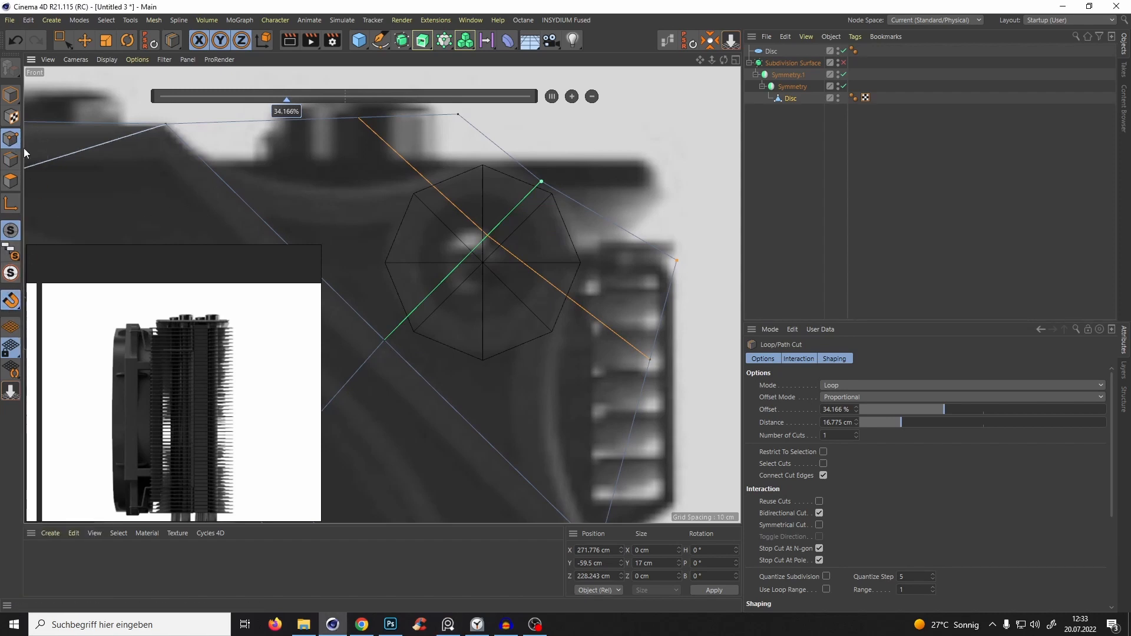
{"action": "middle_click_drag", "start_coordinate": [545, 182], "coordinate": [535, 195], "text": "alt"}
{"action": "key", "text": "space"}
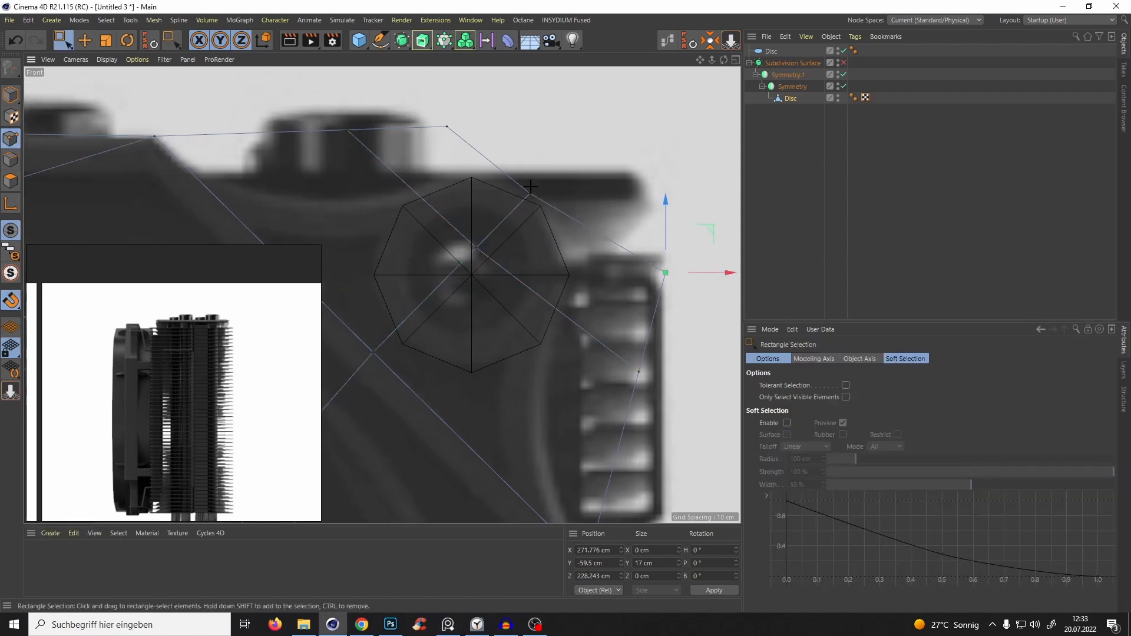
{"action": "left_click", "coordinate": [533, 191]}
{"action": "left_click_drag", "start_coordinate": [578, 154], "coordinate": [581, 158]}
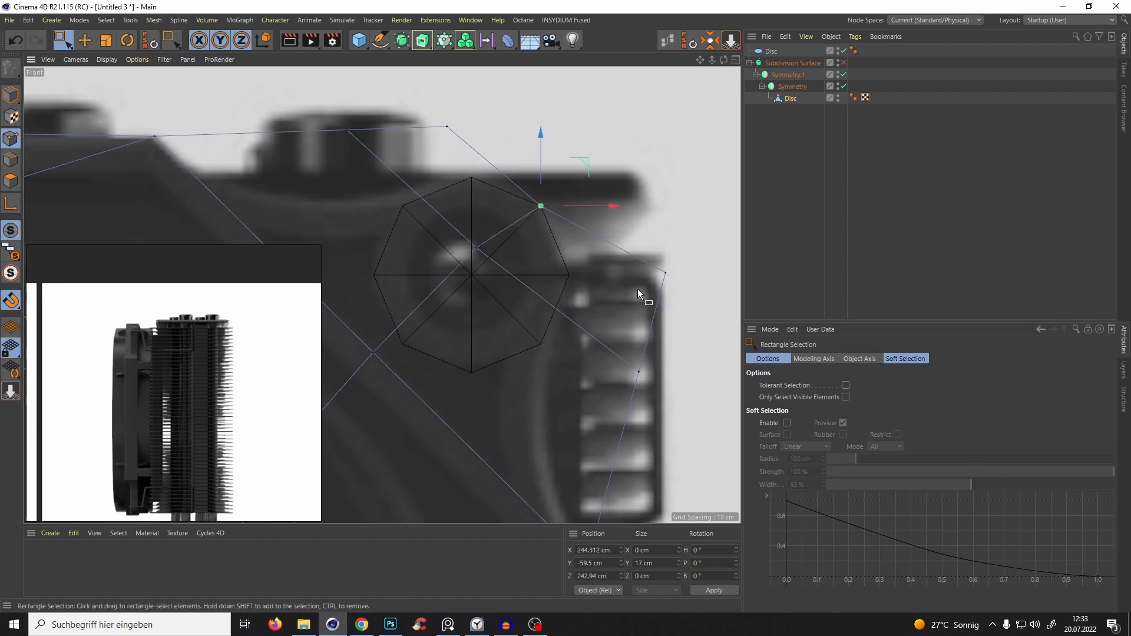
Snap the block's side points to the disc's outer side vertex and the cut's side points to its lower outer vertex.
{"action": "left_click", "coordinate": [665, 273]}
{"action": "left_click_drag", "start_coordinate": [710, 229], "coordinate": [615, 230]}
{"action": "middle_click_drag", "start_coordinate": [642, 356], "coordinate": [631, 313], "text": "alt"}
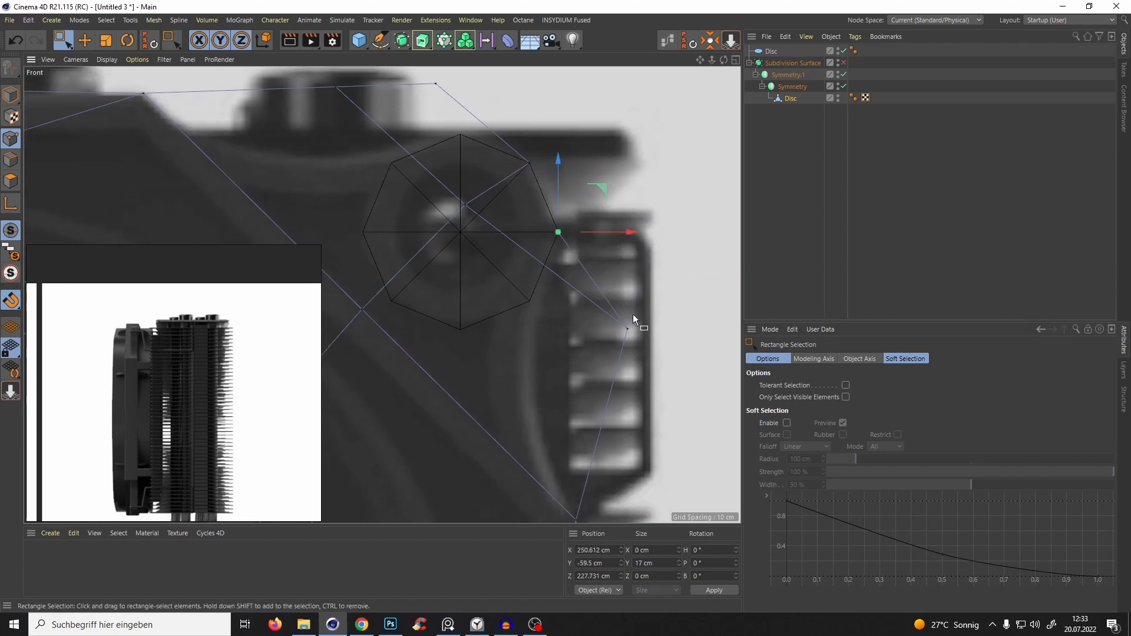
{"action": "left_click", "coordinate": [628, 328]}
{"action": "mouse_move", "coordinate": [676, 287]}
{"action": "left_mouse_down"}
{"action": "mouse_move", "coordinate": [590, 278]}
{"action": "mouse_move", "coordinate": [656, 380]}
{"action": "left_mouse_up"}
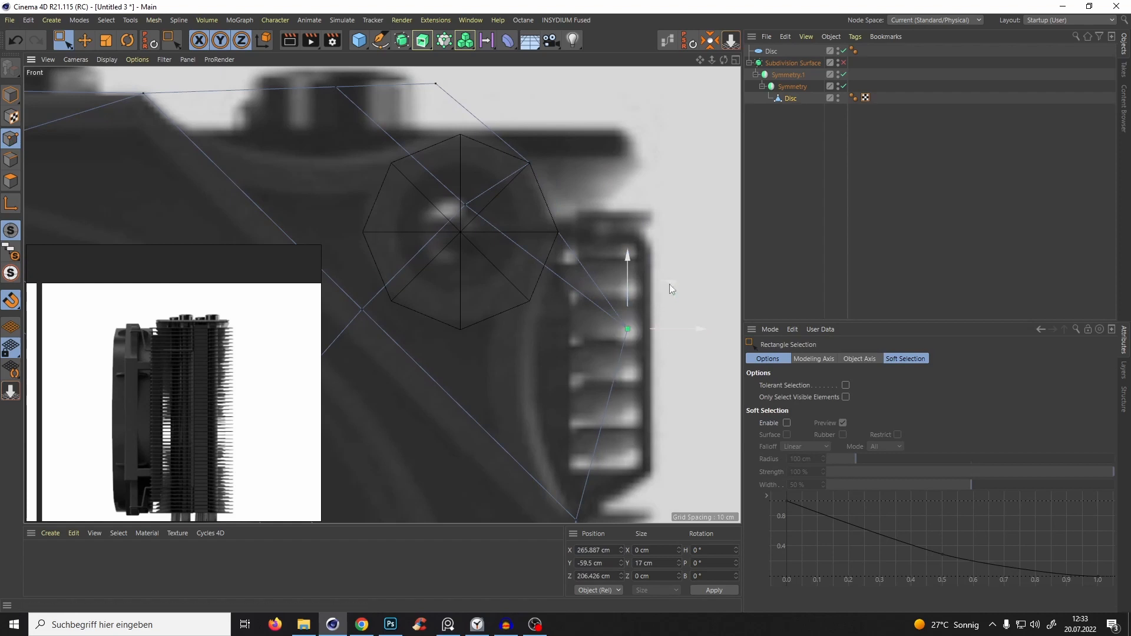
{"action": "left_click_drag", "start_coordinate": [669, 284], "coordinate": [569, 250]}
Snap the block's upper points to the disc's top vertex and the cut's middle points to the disc's centre.
{"action": "middle_click_drag", "start_coordinate": [569, 251], "coordinate": [630, 330], "text": "alt"}
{"action": "left_click", "coordinate": [498, 162]}
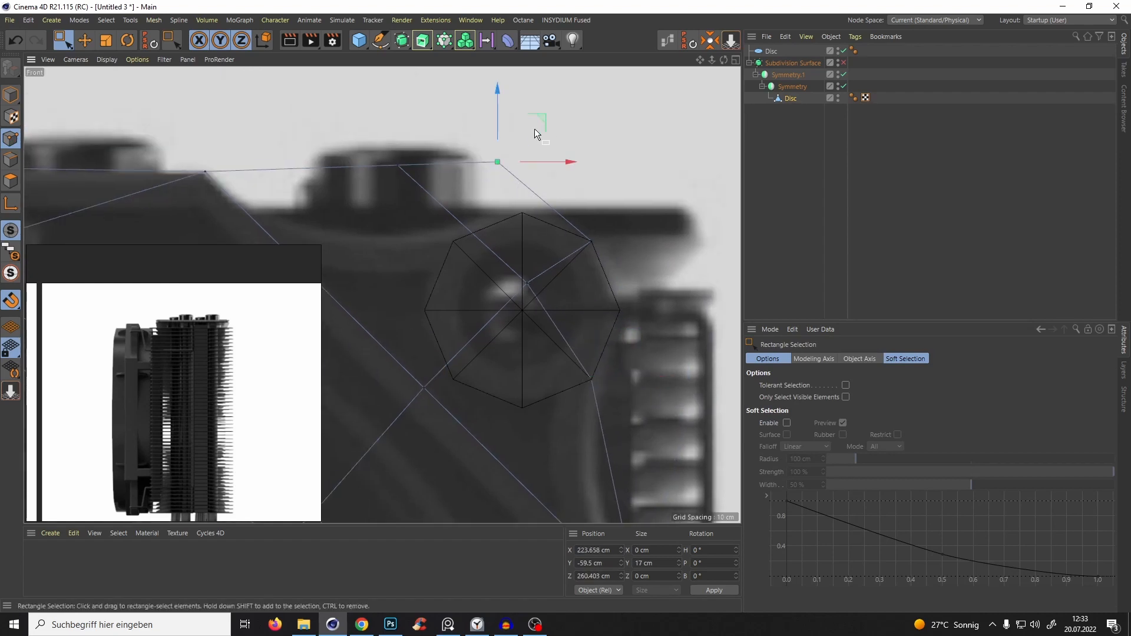
{"action": "left_click_drag", "start_coordinate": [537, 124], "coordinate": [559, 171]}
{"action": "left_click_drag", "start_coordinate": [521, 271], "coordinate": [539, 294]}
{"action": "left_click_drag", "start_coordinate": [570, 238], "coordinate": [566, 266]}
Snap the cut's upper end points to the disc's upper inner vertex and check the corner in perspective.
{"action": "left_click_drag", "start_coordinate": [379, 146], "coordinate": [430, 212]}
{"action": "left_click_drag", "start_coordinate": [441, 121], "coordinate": [500, 202]}
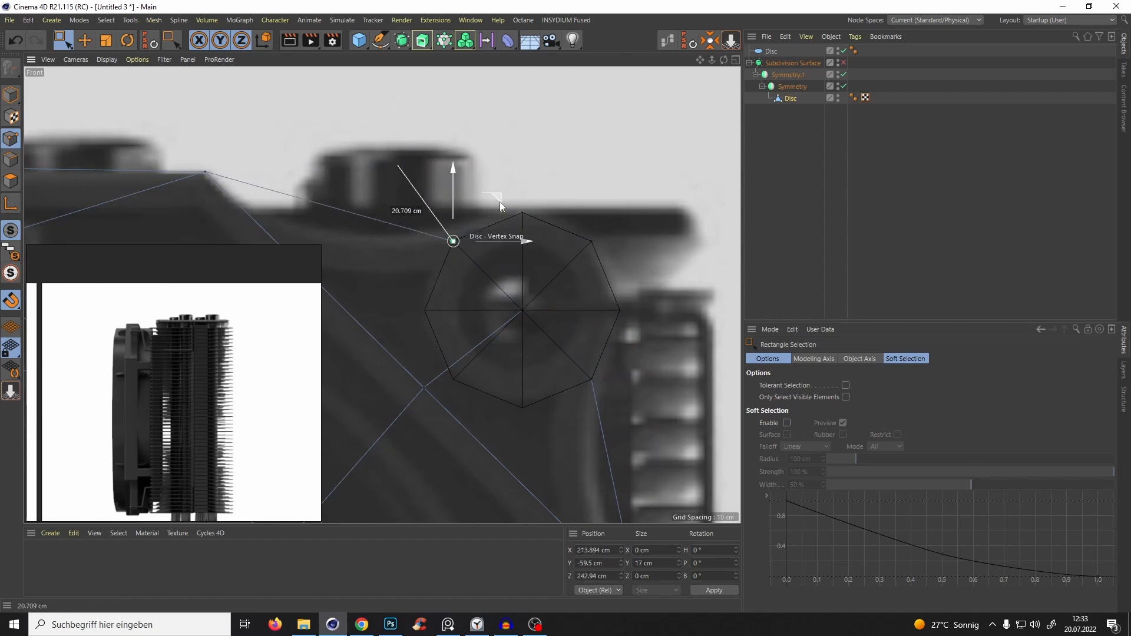
{"action": "scroll", "coordinate": [500, 202], "scroll_direction": "down", "scroll_amount": 3}
{"action": "middle_click_drag", "start_coordinate": [503, 199], "coordinate": [509, 168], "text": "alt"}
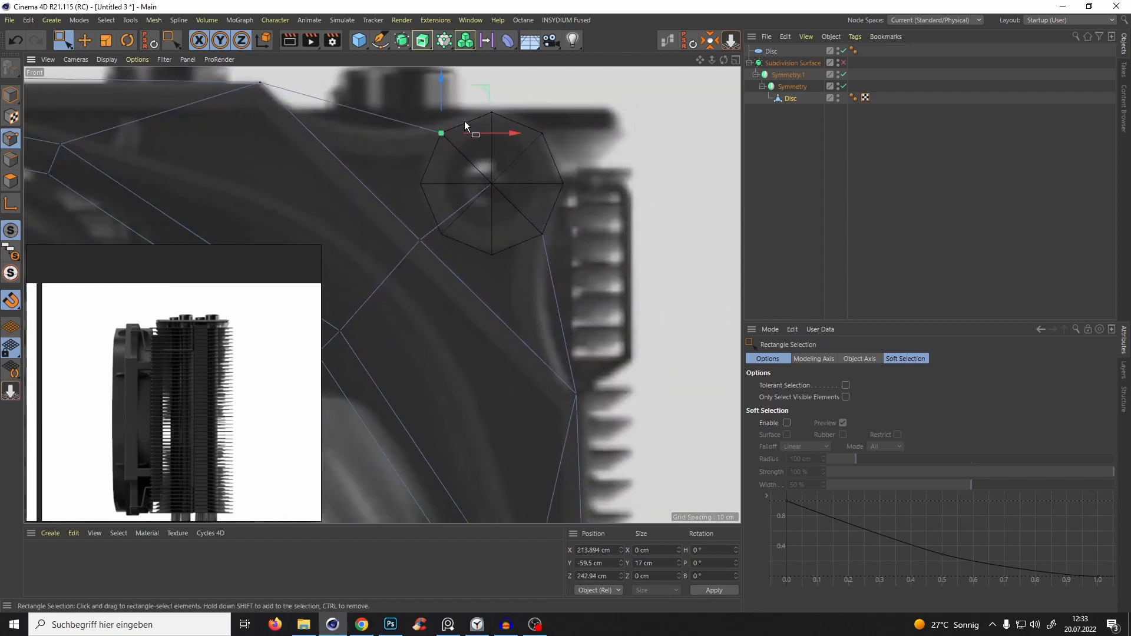
{"action": "key", "text": "F1"}
{"action": "left_click_drag", "start_coordinate": [512, 202], "coordinate": [469, 154], "text": "alt"}
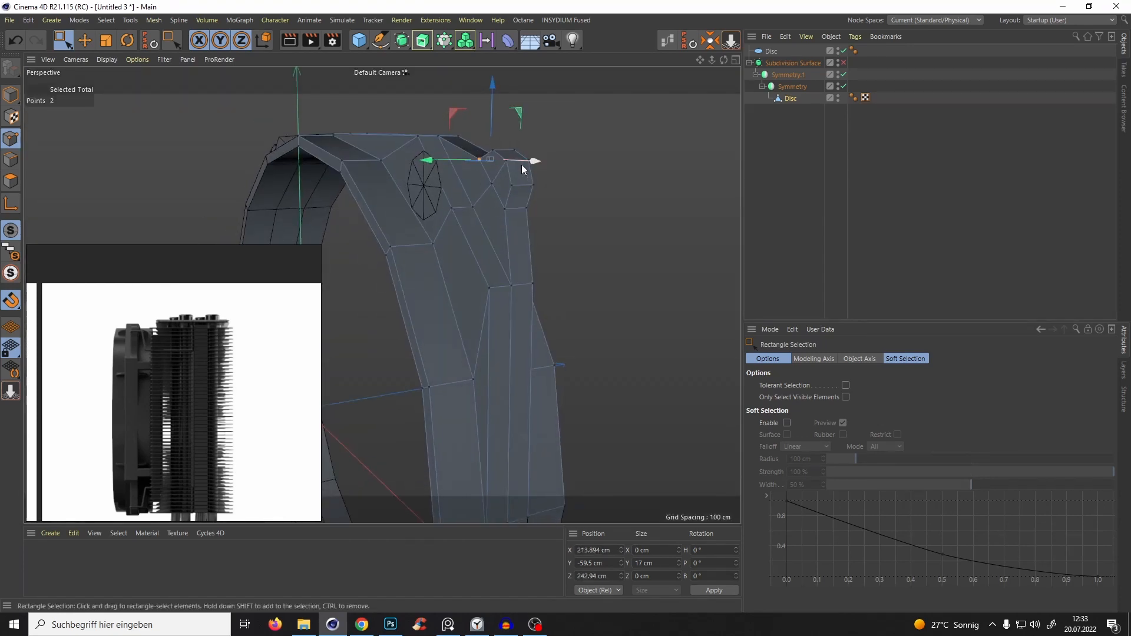
{"action": "key", "text": "F4"}
{"action": "scroll", "coordinate": [523, 151], "scroll_direction": "up", "scroll_amount": 6}
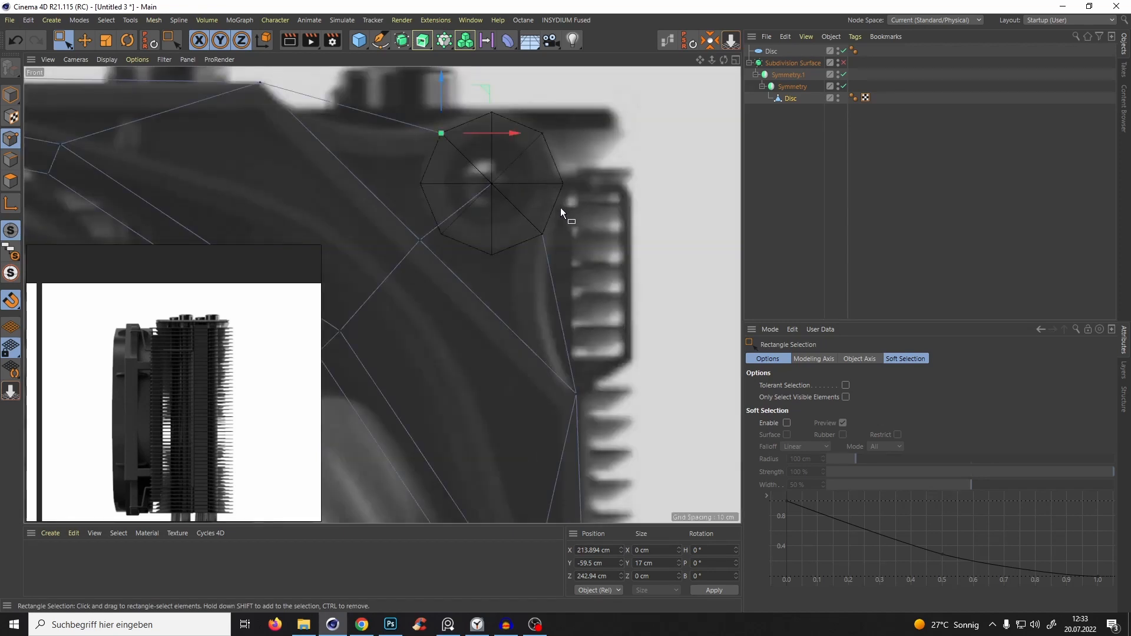
{"action": "mouse_move", "coordinate": [553, 185]}
{"action": "right_mouse_down", "text": "alt"}
{"action": "mouse_move", "coordinate": [542, 320]}
{"action": "mouse_move", "coordinate": [556, 197]}
{"action": "right_mouse_up", "text": "alt"}
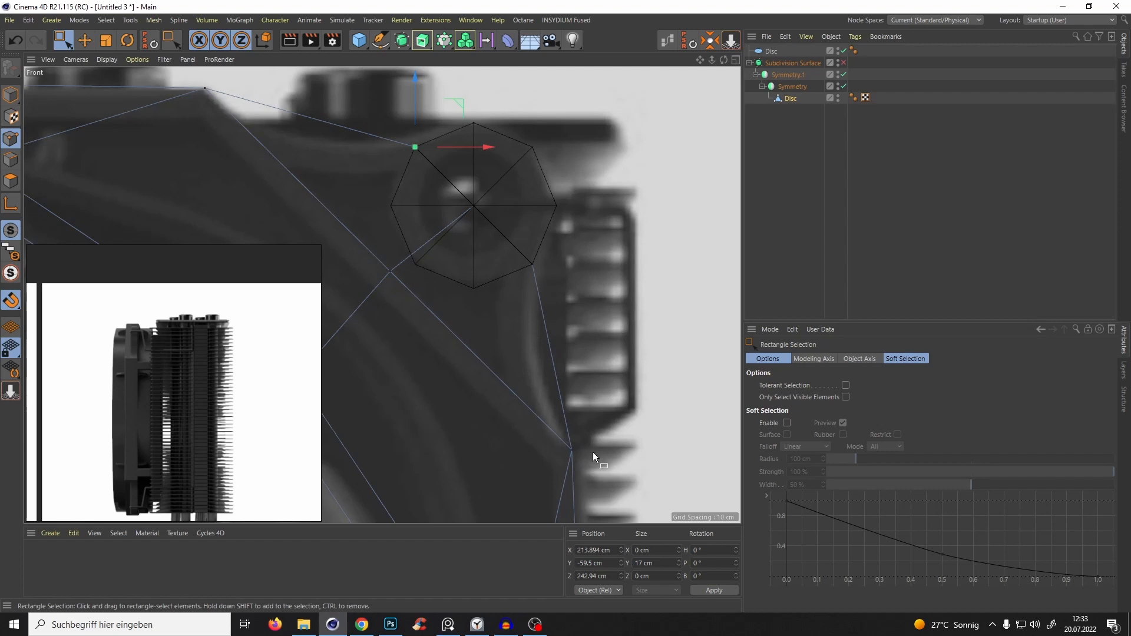
{"action": "middle_click_drag", "start_coordinate": [592, 451], "coordinate": [577, 352], "text": "alt"}
{"action": "middle_click_drag", "start_coordinate": [490, 203], "coordinate": [514, 218], "text": "alt"}
{"action": "left_click_drag", "start_coordinate": [534, 310], "coordinate": [463, 242]}
{"action": "key", "text": "ctrl+z"}
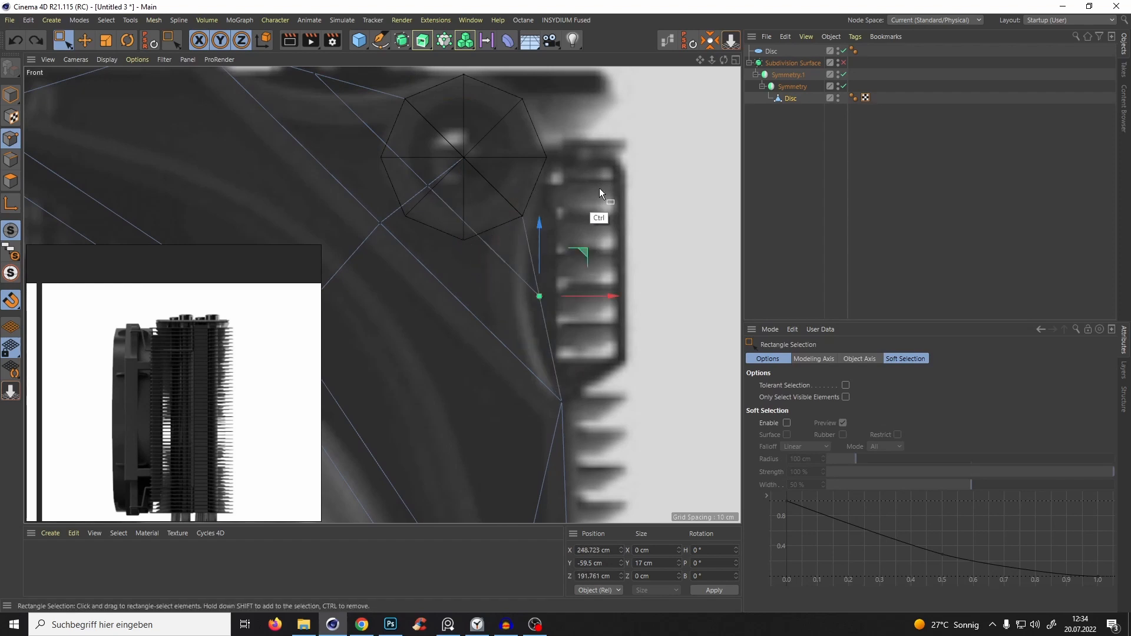
{"action": "key", "text": "ctrl+z"}
{"action": "scroll", "coordinate": [525, 275], "scroll_direction": "down", "scroll_amount": 2}
{"action": "middle_click_drag", "start_coordinate": [533, 283], "coordinate": [518, 326], "text": "alt"}
{"action": "scroll", "coordinate": [507, 347], "scroll_direction": "down", "scroll_amount": 2}
{"action": "scroll", "coordinate": [527, 312], "scroll_direction": "up", "scroll_amount": 4}
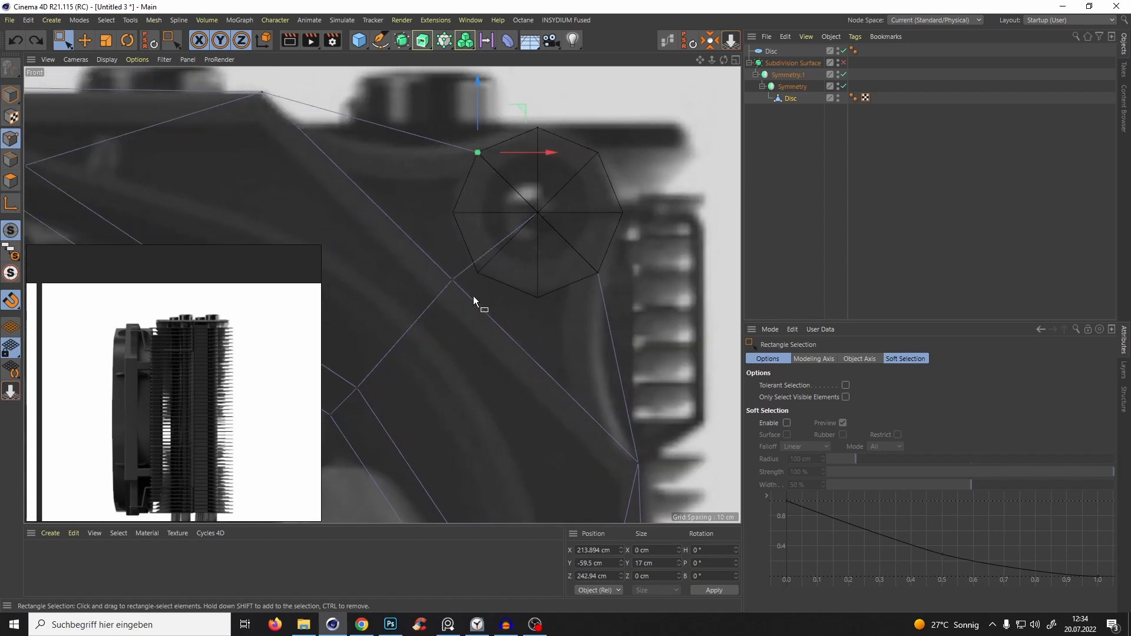
Add a loop cut between the disc's centre and the ring at an offset of about 45.7%, and check it in perspective.
{"action": "scroll", "coordinate": [473, 297], "scroll_direction": "down", "scroll_amount": 2}
{"action": "middle_click_drag", "start_coordinate": [494, 288], "coordinate": [472, 295], "text": "alt"}
{"action": "scroll", "coordinate": [485, 290], "scroll_direction": "up", "scroll_amount": 3}
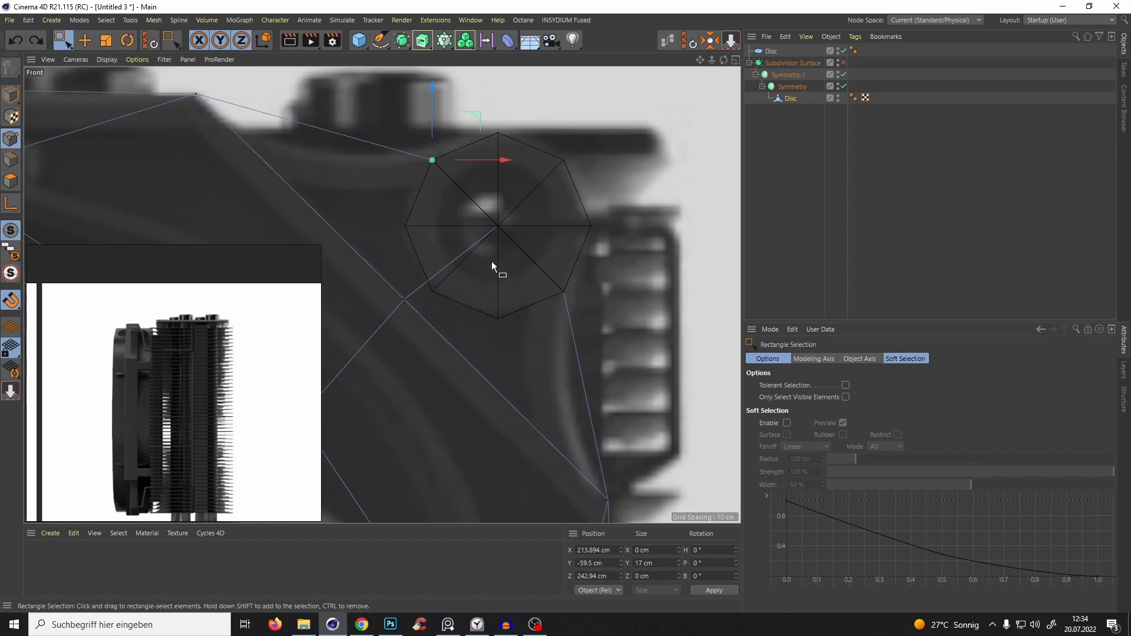
{"action": "key", "text": "k"}
{"action": "key", "text": "l"}
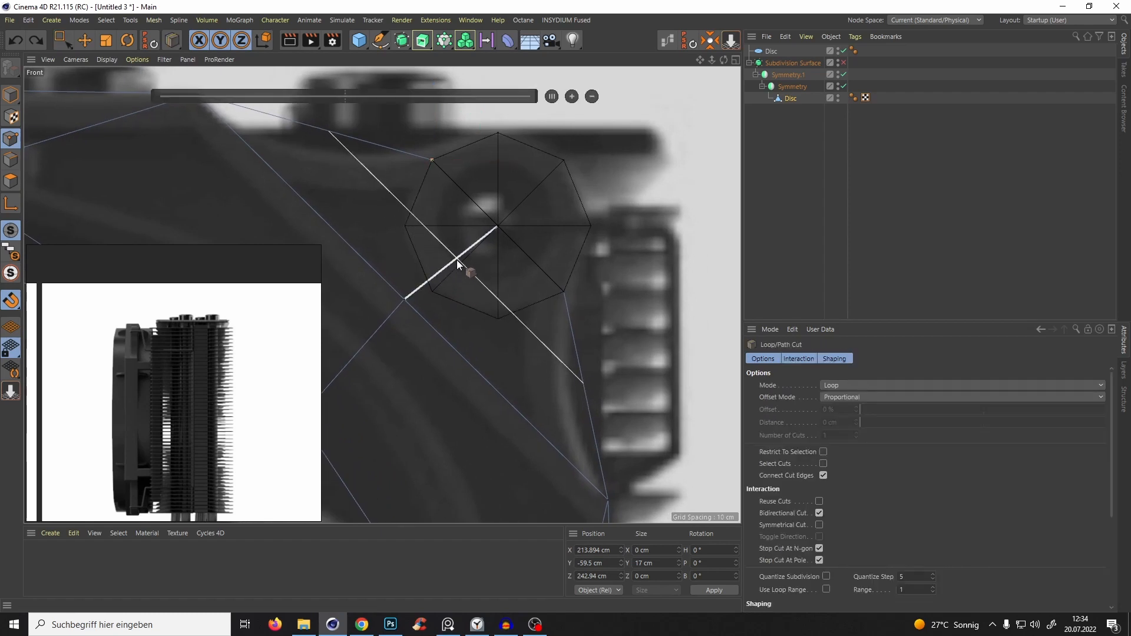
{"action": "left_click", "coordinate": [453, 271]}
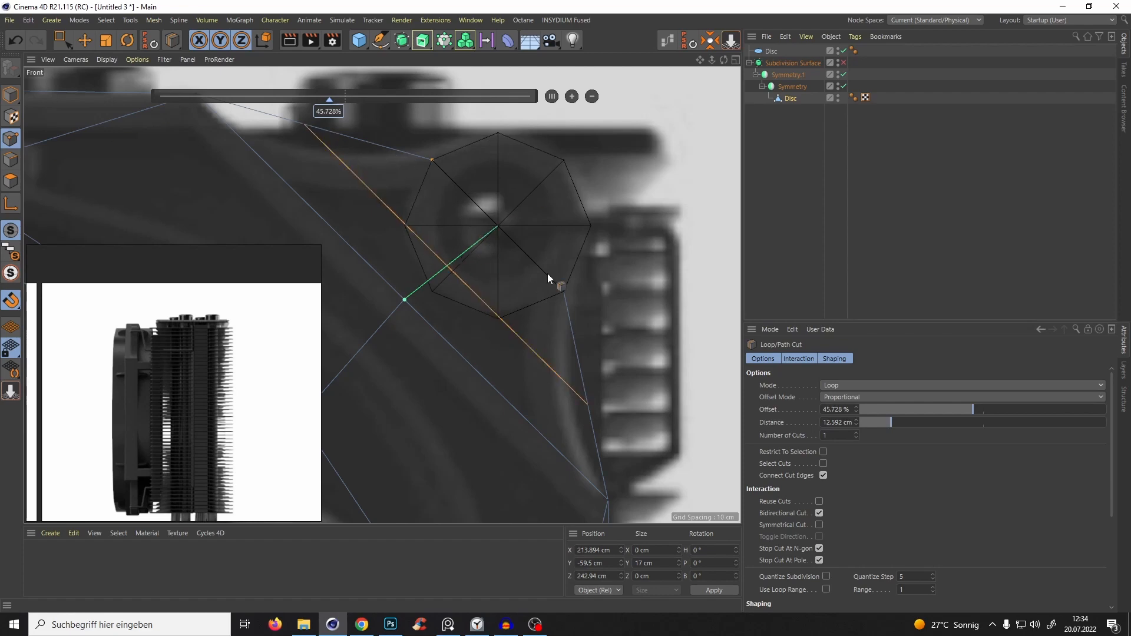
{"action": "key", "text": "F1"}
{"action": "left_click_drag", "start_coordinate": [486, 234], "coordinate": [534, 264], "text": "alt"}
{"action": "key", "text": "F3"}
{"action": "key", "text": "F4"}
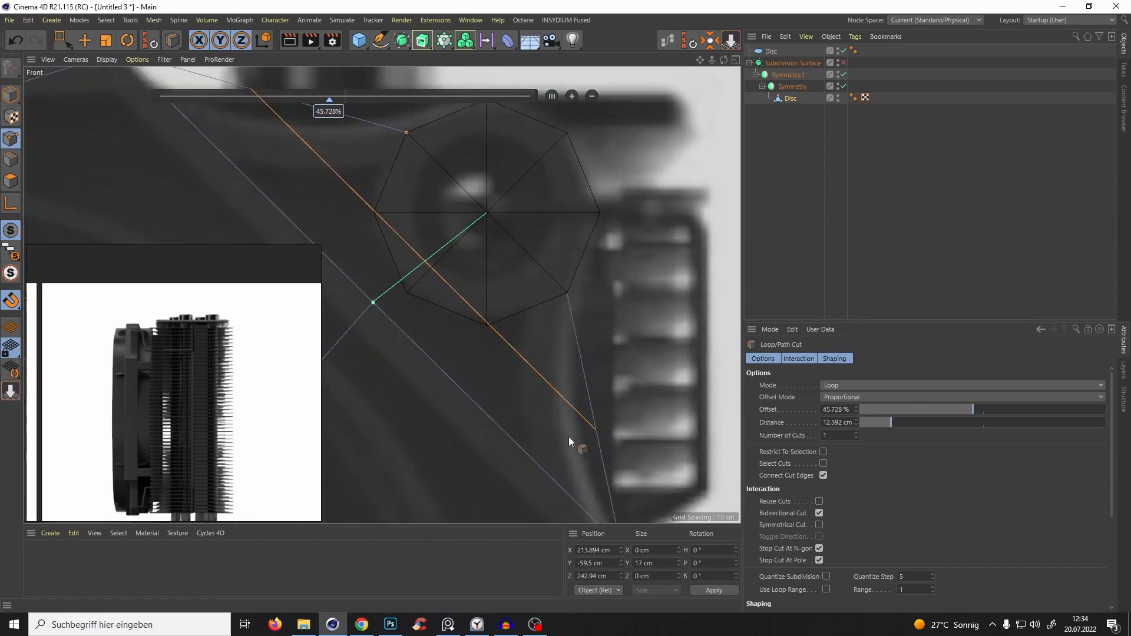
Move the new cut's lower end points inward to follow the frame's curved edge below the screw hole.
{"action": "key", "text": "0"}
{"action": "middle_click_drag", "start_coordinate": [611, 344], "coordinate": [620, 379], "text": "alt"}
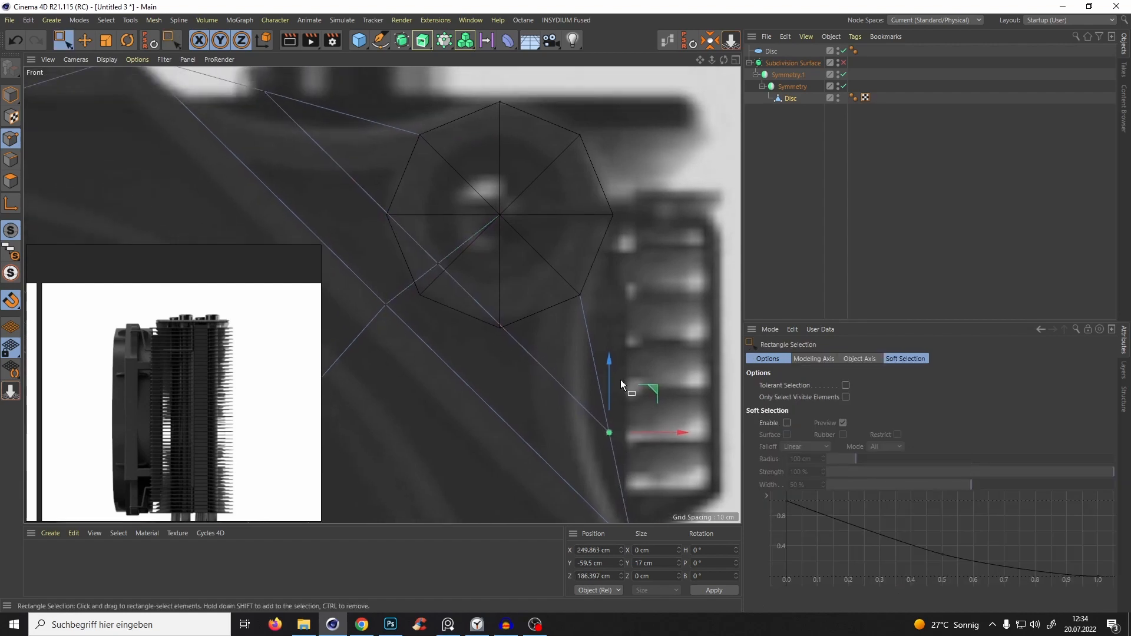
{"action": "left_click_drag", "start_coordinate": [627, 395], "coordinate": [595, 453]}
{"action": "middle_click_drag", "start_coordinate": [637, 433], "coordinate": [617, 438], "text": "alt"}
{"action": "left_click_drag", "start_coordinate": [626, 394], "coordinate": [592, 381]}
Move the new cut's upper end points down onto the frame's edge, at about X 185.6 cm and Z 243.1 cm.
{"action": "middle_click_drag", "start_coordinate": [338, 90], "coordinate": [405, 175], "text": "alt"}
{"action": "left_click_drag", "start_coordinate": [290, 155], "coordinate": [341, 217]}
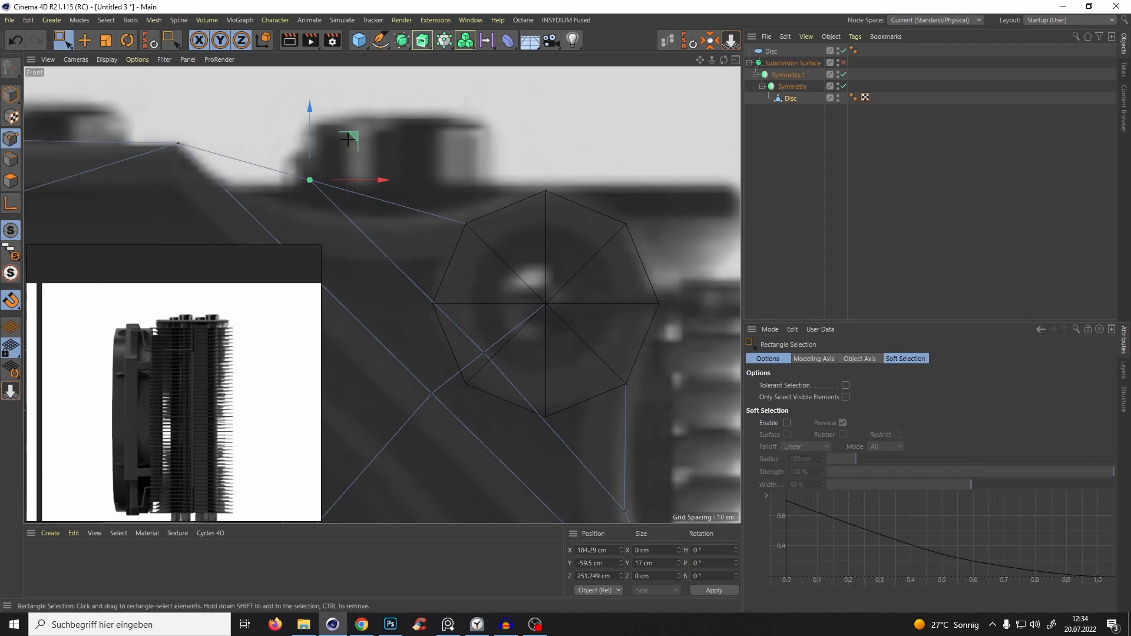
{"action": "left_click", "coordinate": [336, 161]}
{"action": "left_click_drag", "start_coordinate": [335, 160], "coordinate": [291, 212]}
{"action": "left_click_drag", "start_coordinate": [354, 136], "coordinate": [361, 179]}
Preview the corner with the Subdivision Surface enabled in the front and perspective views, then return to the unsmoothed mesh.
{"action": "middle_click_drag", "start_coordinate": [377, 241], "coordinate": [394, 187], "text": "alt"}
{"action": "scroll", "coordinate": [393, 187], "scroll_direction": "down", "scroll_amount": 2}
{"action": "key", "text": "q"}
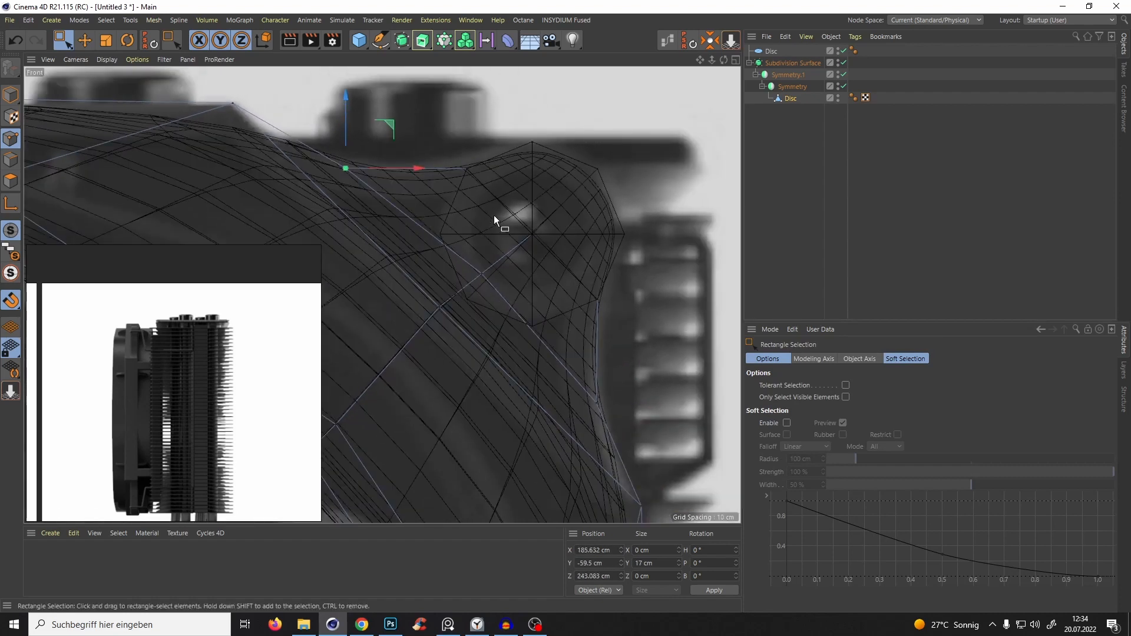
{"action": "key", "text": "F1"}
{"action": "left_click_drag", "start_coordinate": [524, 186], "coordinate": [500, 226], "text": "alt"}
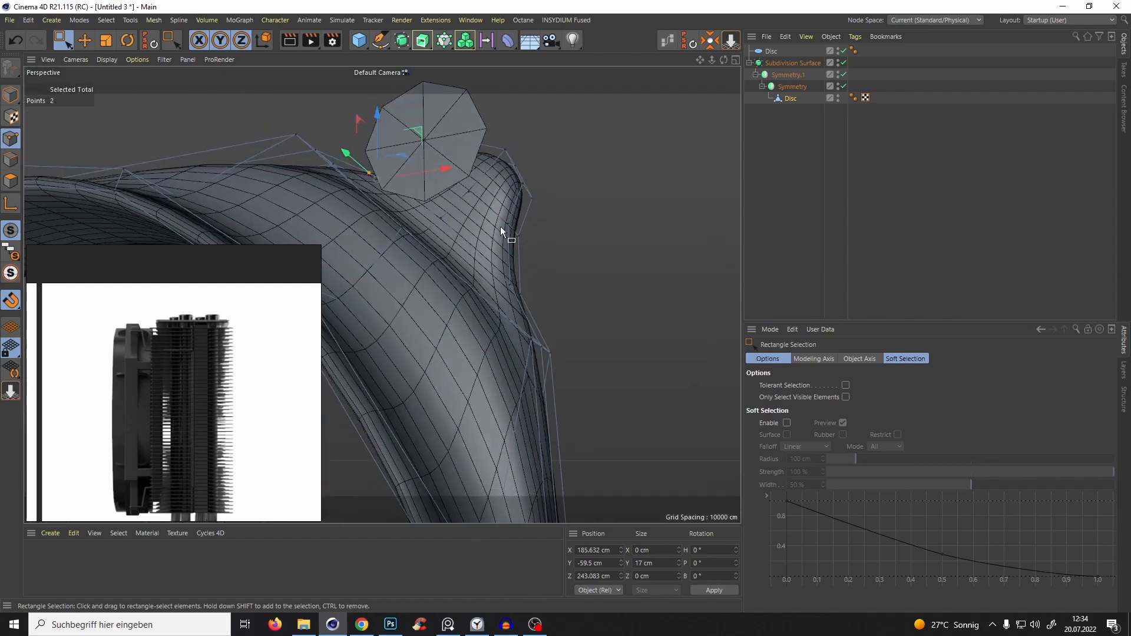
{"action": "left_click_drag", "start_coordinate": [490, 111], "coordinate": [503, 151], "text": "alt"}
{"action": "key", "text": "q"}
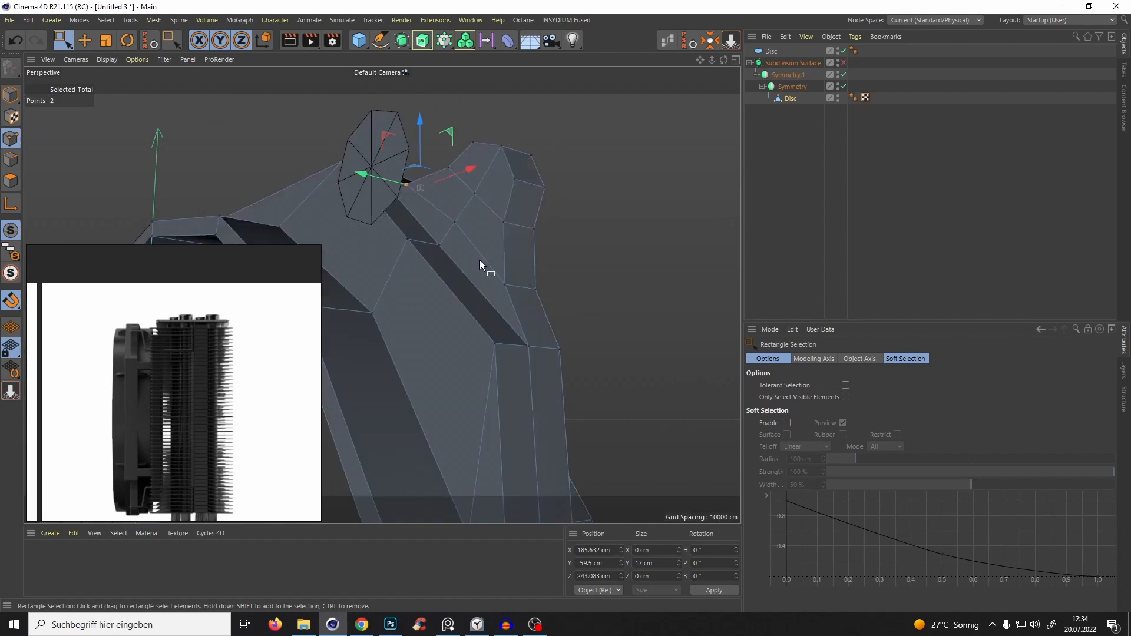
Move the cut's corner points below the screw hole outward onto the disc's edge, at about X 212.6 cm and Z 211.9 cm.
{"action": "key", "text": "F4"}
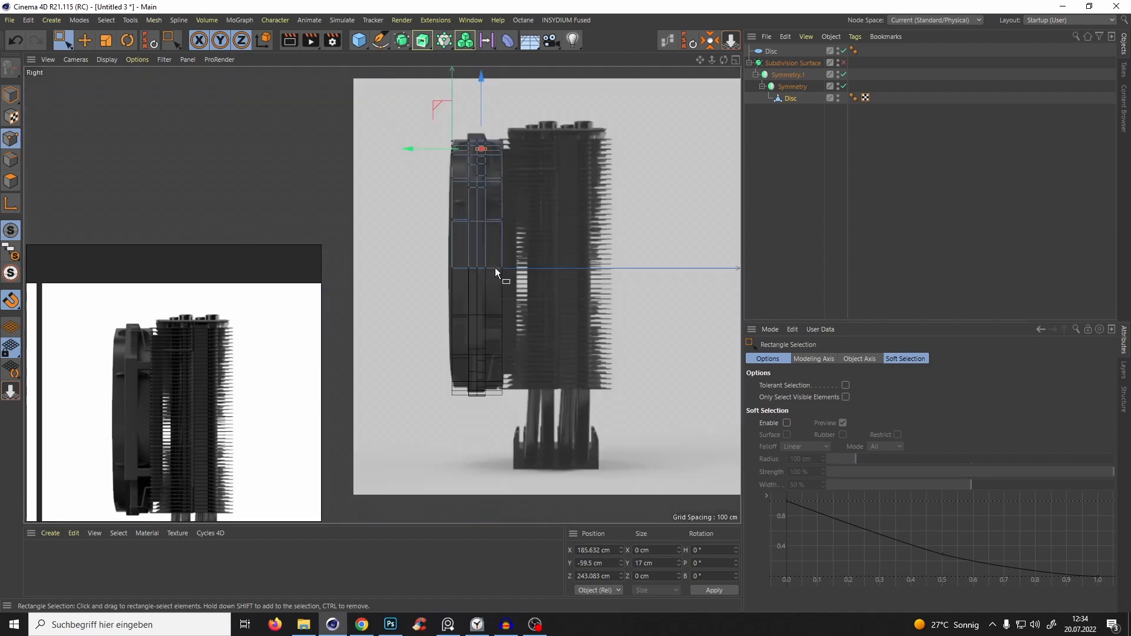
{"action": "scroll", "coordinate": [531, 261], "scroll_direction": "up", "scroll_amount": 5}
{"action": "scroll", "coordinate": [532, 269], "scroll_direction": "down", "scroll_amount": 2}
{"action": "scroll", "coordinate": [518, 259], "scroll_direction": "up", "scroll_amount": 3}
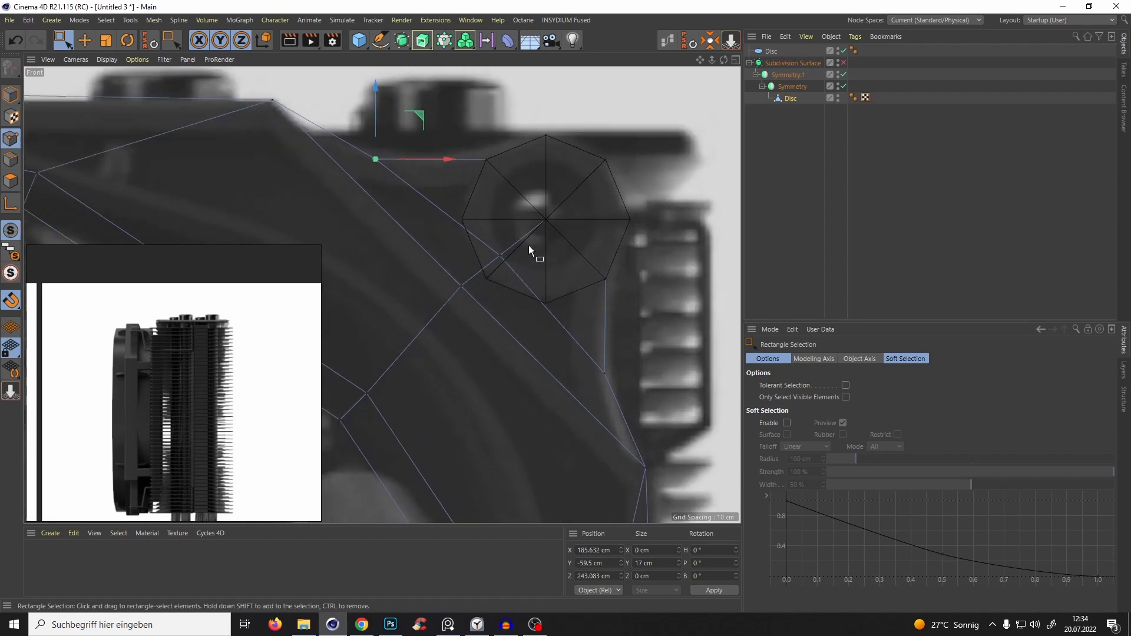
{"action": "left_click", "coordinate": [501, 254]}
{"action": "left_click_drag", "start_coordinate": [545, 214], "coordinate": [535, 223]}
{"action": "scroll", "coordinate": [531, 232], "scroll_direction": "down", "scroll_amount": 2}
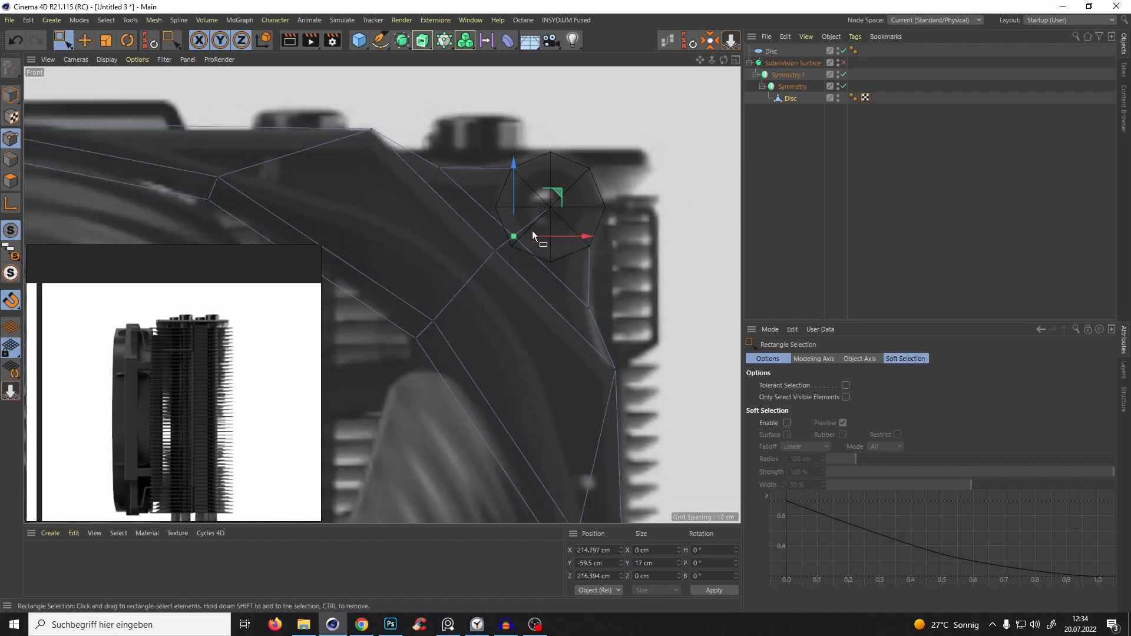
{"action": "scroll", "coordinate": [531, 233], "scroll_direction": "up", "scroll_amount": 5}
{"action": "scroll", "coordinate": [548, 206], "scroll_direction": "down", "scroll_amount": 2}
{"action": "scroll", "coordinate": [522, 236], "scroll_direction": "up", "scroll_amount": 2}
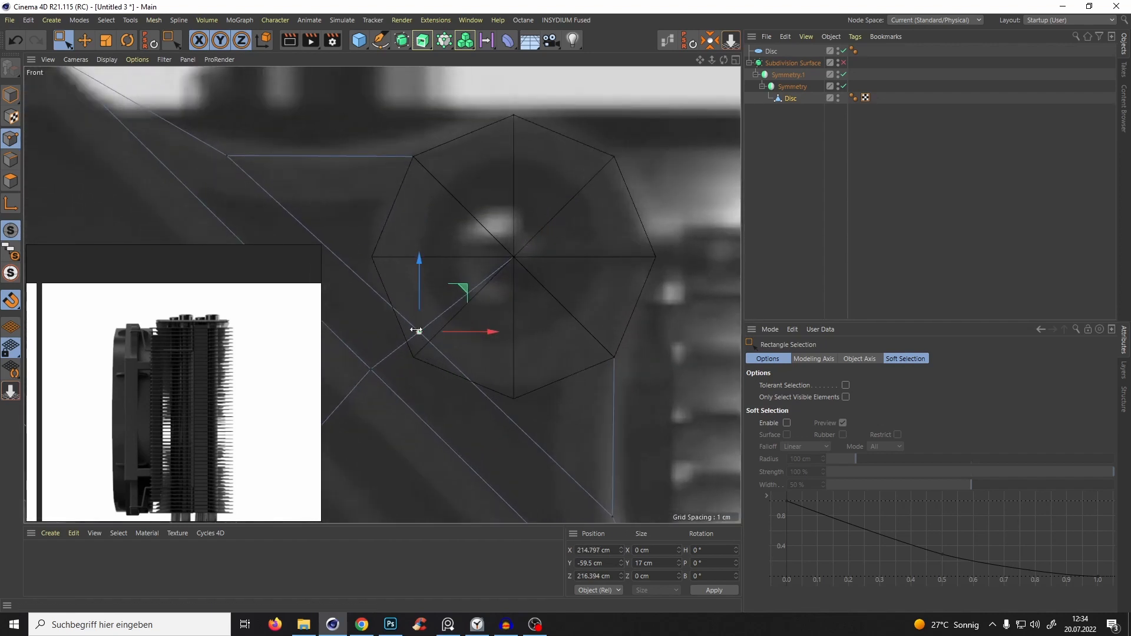
{"action": "left_click_drag", "start_coordinate": [462, 300], "coordinate": [447, 318]}
{"action": "scroll", "coordinate": [454, 306], "scroll_direction": "down", "scroll_amount": 2}
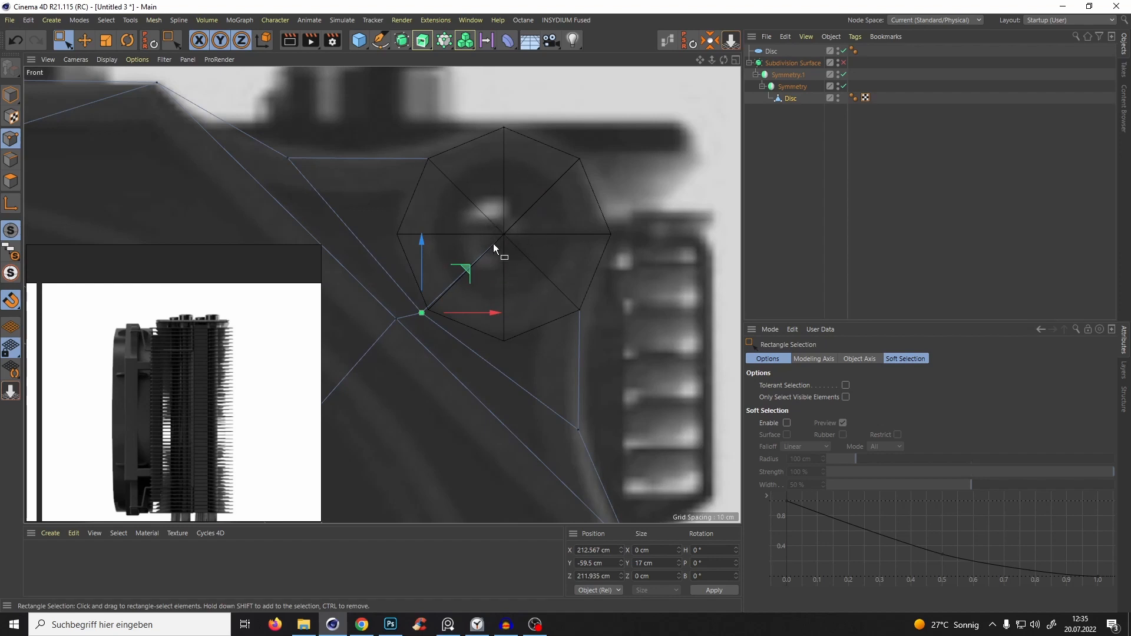
Duplicate the screw-hole disc, scale the copy down around the hole's centre to the reference's inner circle, and hide the original disc.
{"action": "left_click", "coordinate": [770, 52]}
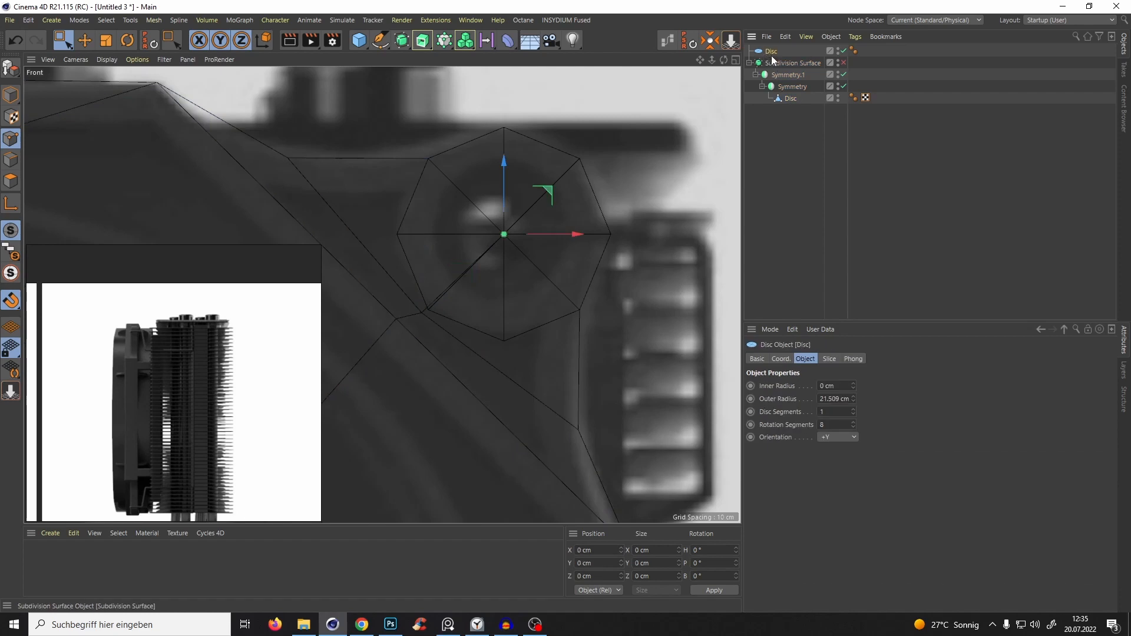
{"action": "left_click_drag", "start_coordinate": [767, 57], "coordinate": [765, 50], "text": "ctrl"}
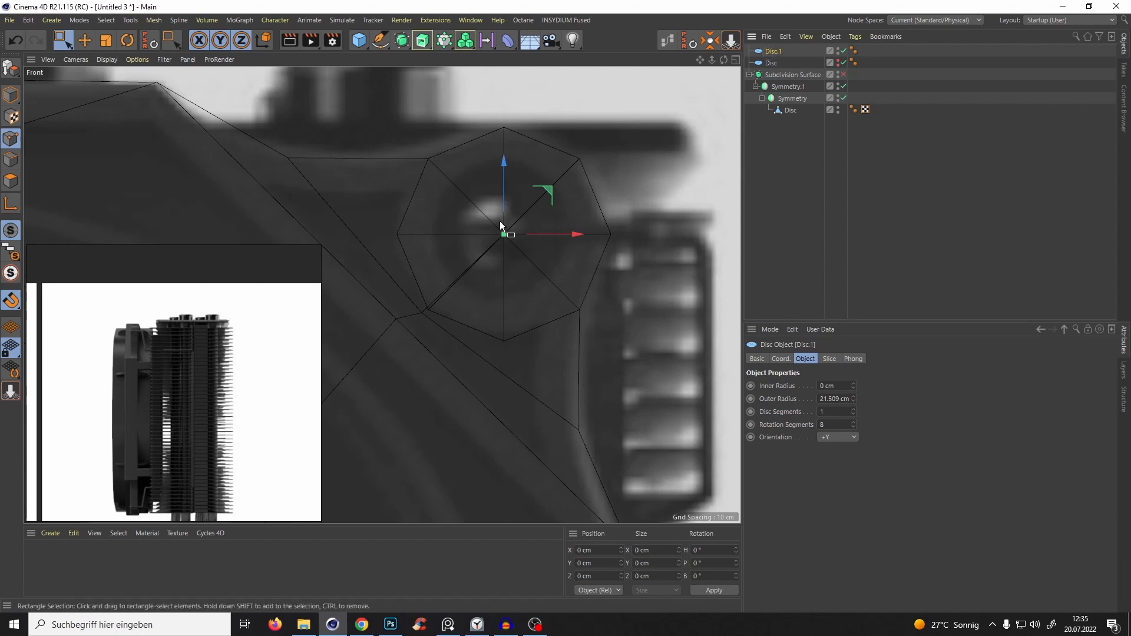
{"action": "key", "text": "t"}
{"action": "left_click_drag", "start_coordinate": [582, 172], "coordinate": [500, 297]}
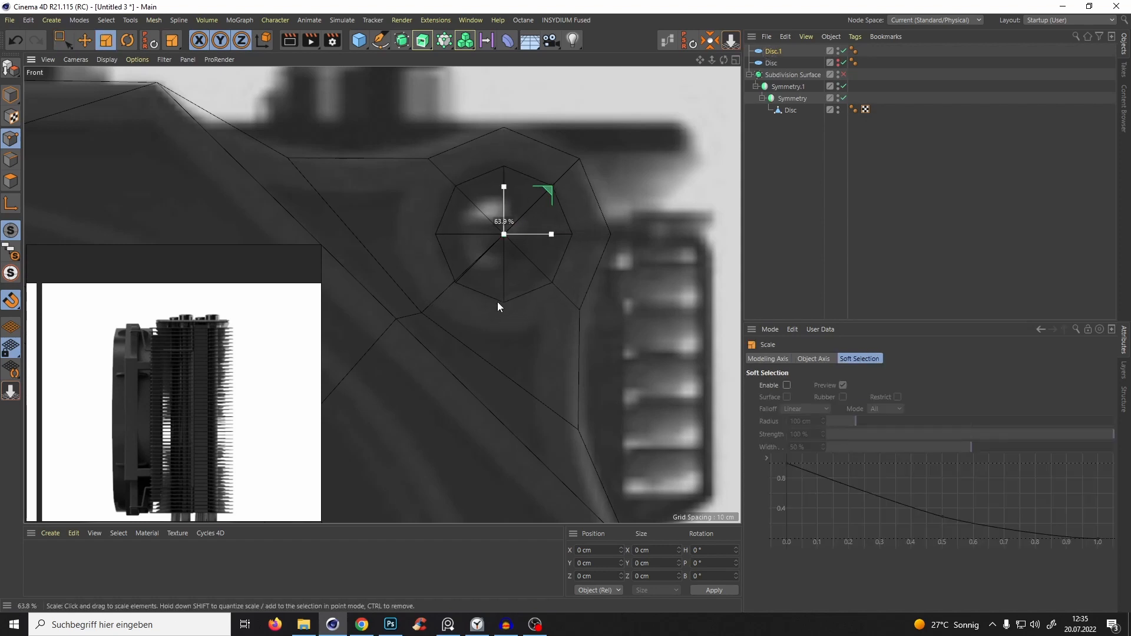
{"action": "left_click_drag", "start_coordinate": [498, 303], "coordinate": [533, 295]}
{"action": "scroll", "coordinate": [513, 259], "scroll_direction": "down", "scroll_amount": 5}
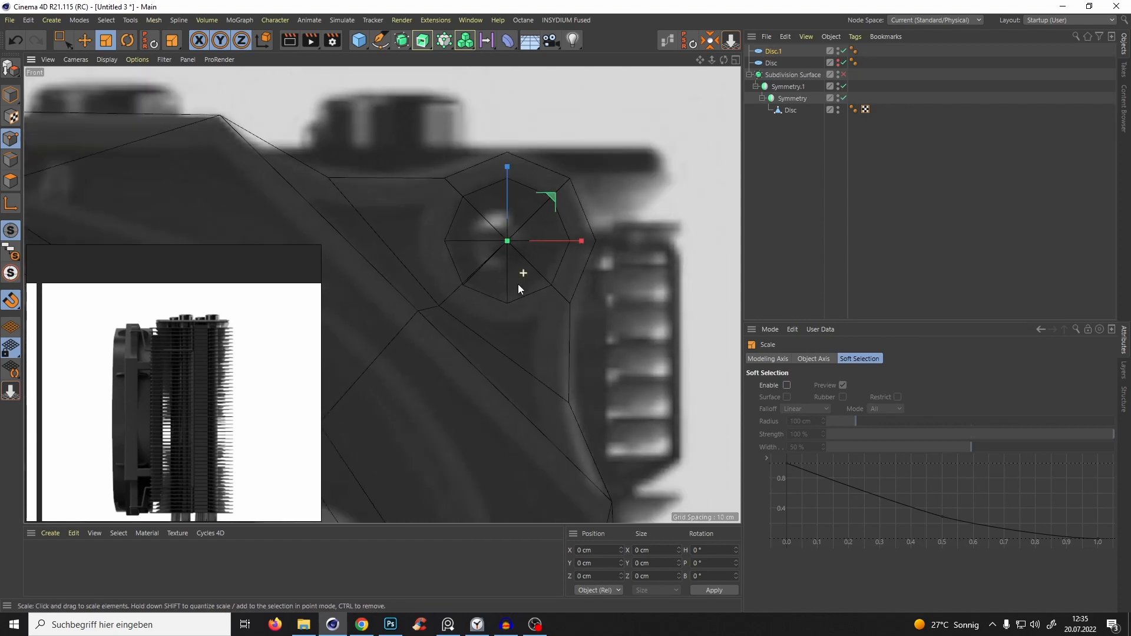
Examine how the smaller disc and the corner mesh line up with the reference's screw hole in front, perspective and top views.
{"action": "scroll", "coordinate": [448, 236], "scroll_direction": "up", "scroll_amount": 4}
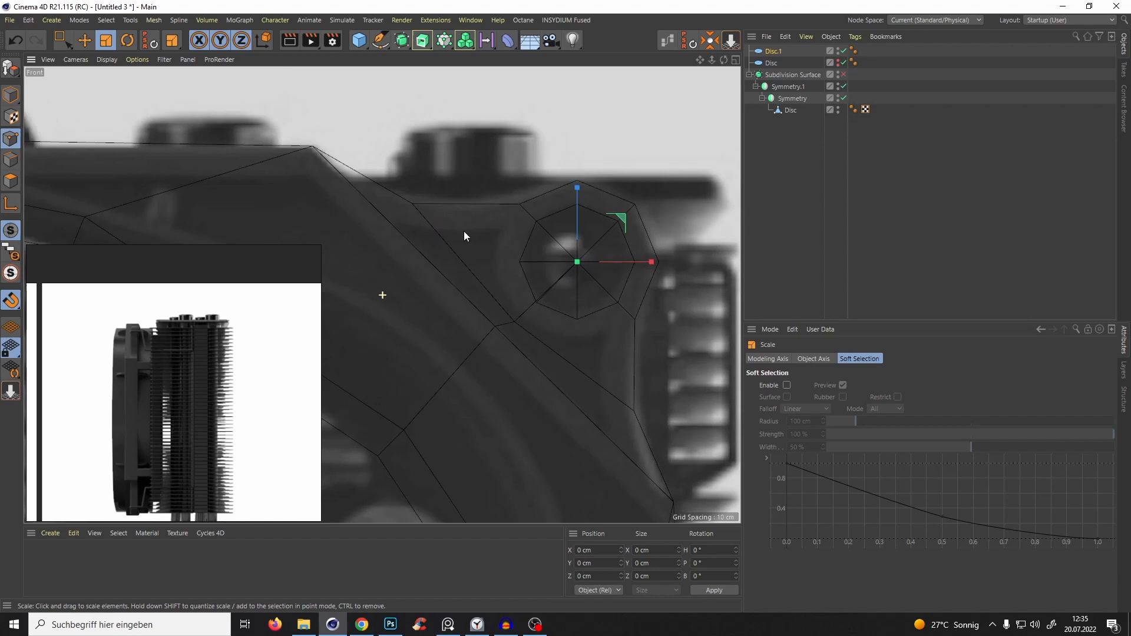
{"action": "scroll", "coordinate": [464, 236], "scroll_direction": "up", "scroll_amount": 3}
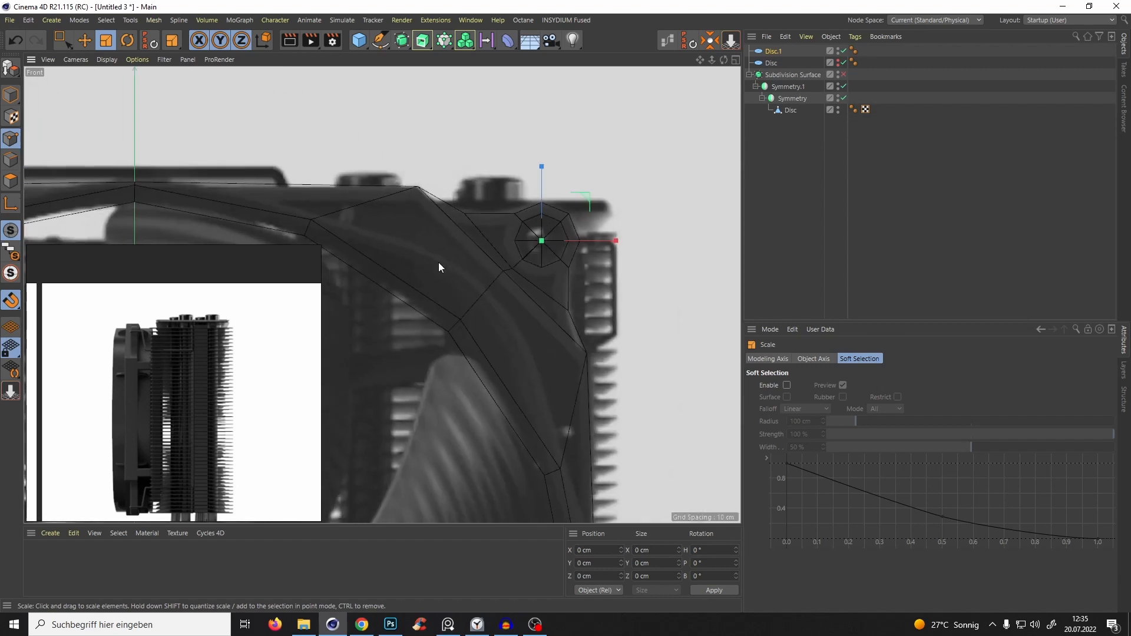
{"action": "scroll", "coordinate": [438, 263], "scroll_direction": "down", "scroll_amount": 4}
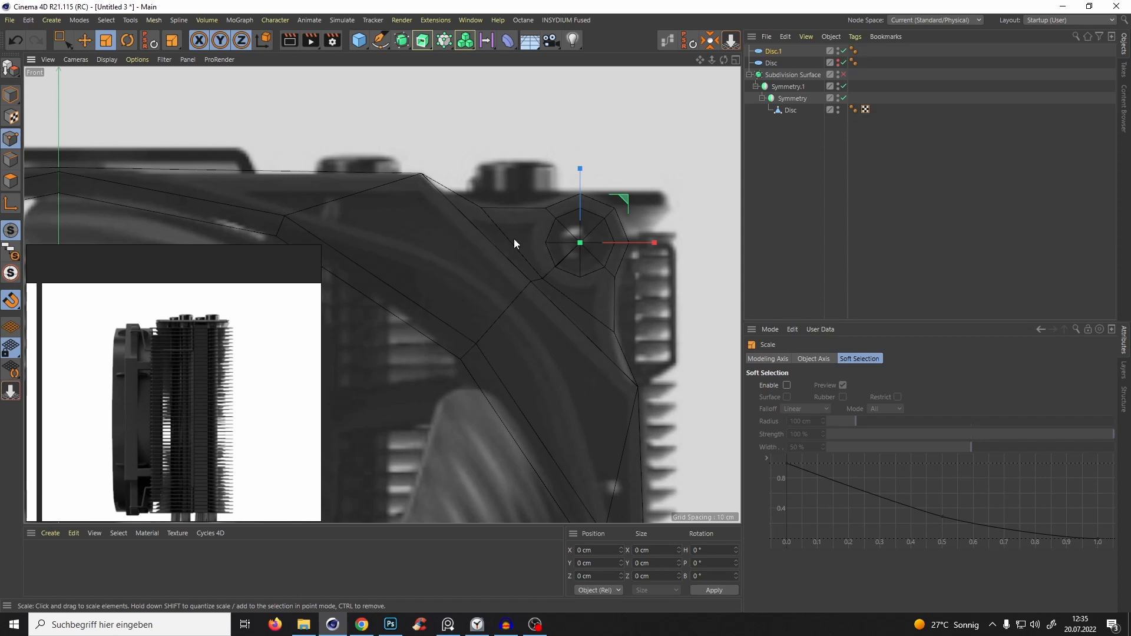
{"action": "scroll", "coordinate": [538, 256], "scroll_direction": "up", "scroll_amount": 3}
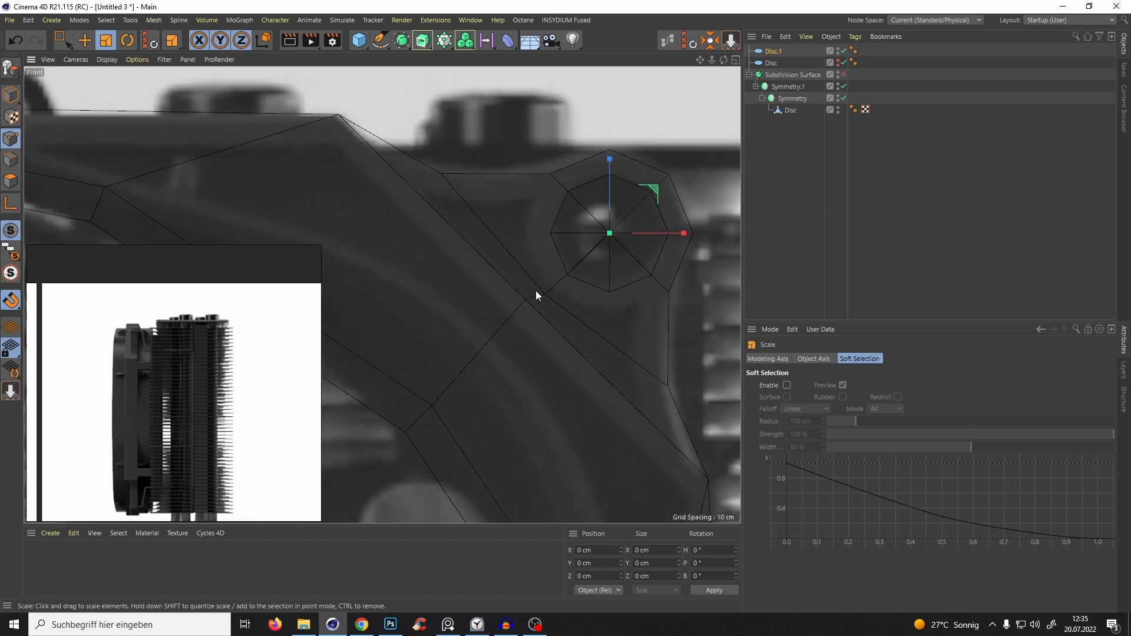
{"action": "scroll", "coordinate": [535, 291], "scroll_direction": "down", "scroll_amount": 4}
{"action": "middle_click_drag", "start_coordinate": [514, 295], "coordinate": [485, 267], "text": "alt"}
{"action": "scroll", "coordinate": [528, 218], "scroll_direction": "up", "scroll_amount": 4}
{"action": "scroll", "coordinate": [529, 242], "scroll_direction": "up", "scroll_amount": 1}
{"action": "middle_click_drag", "start_coordinate": [528, 218], "coordinate": [547, 284], "text": "alt"}
{"action": "scroll", "coordinate": [529, 242], "scroll_direction": "up", "scroll_amount": 3}
{"action": "scroll", "coordinate": [539, 251], "scroll_direction": "down", "scroll_amount": 3}
{"action": "scroll", "coordinate": [530, 271], "scroll_direction": "down", "scroll_amount": 1}
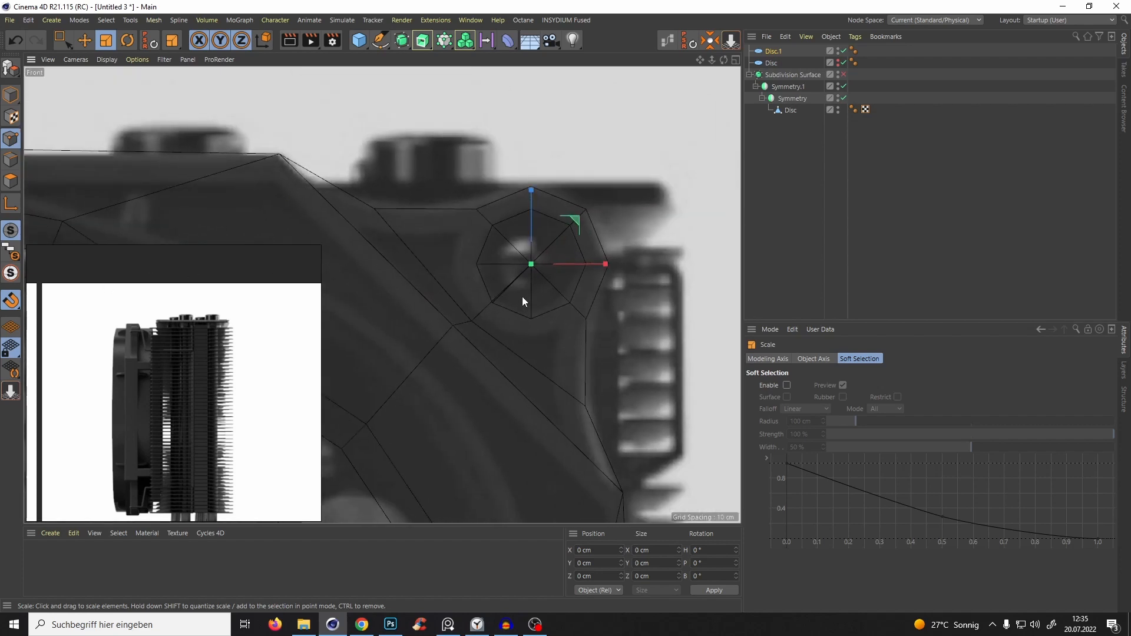
{"action": "scroll", "coordinate": [533, 290], "scroll_direction": "up", "scroll_amount": 3}
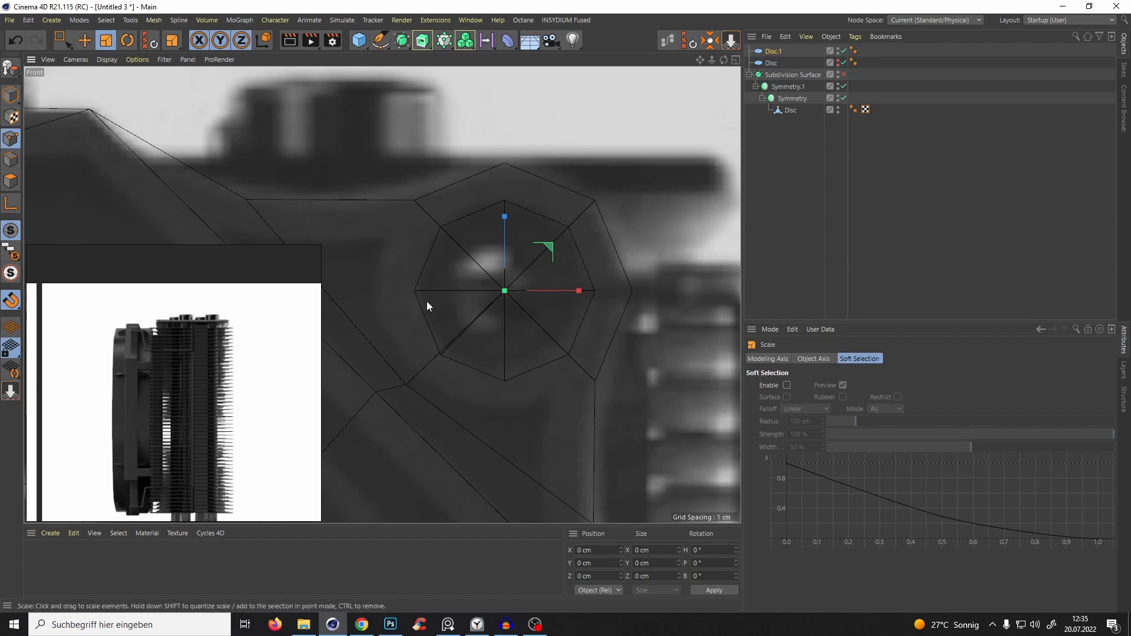
{"action": "scroll", "coordinate": [470, 264], "scroll_direction": "down", "scroll_amount": 1}
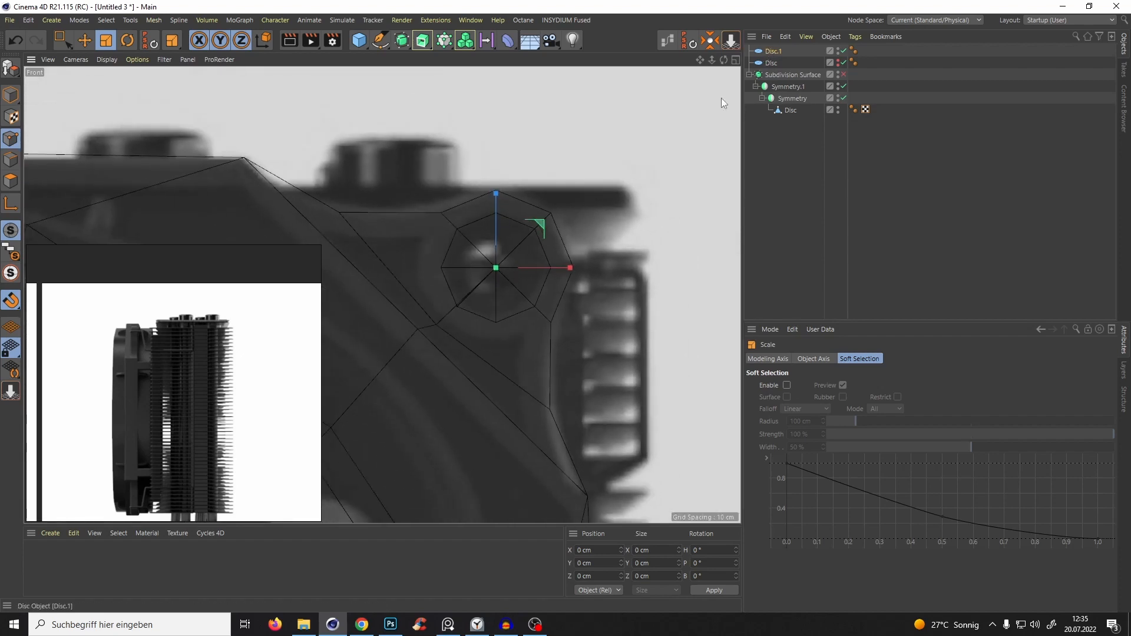
{"action": "scroll", "coordinate": [532, 259], "scroll_direction": "up", "scroll_amount": 2}
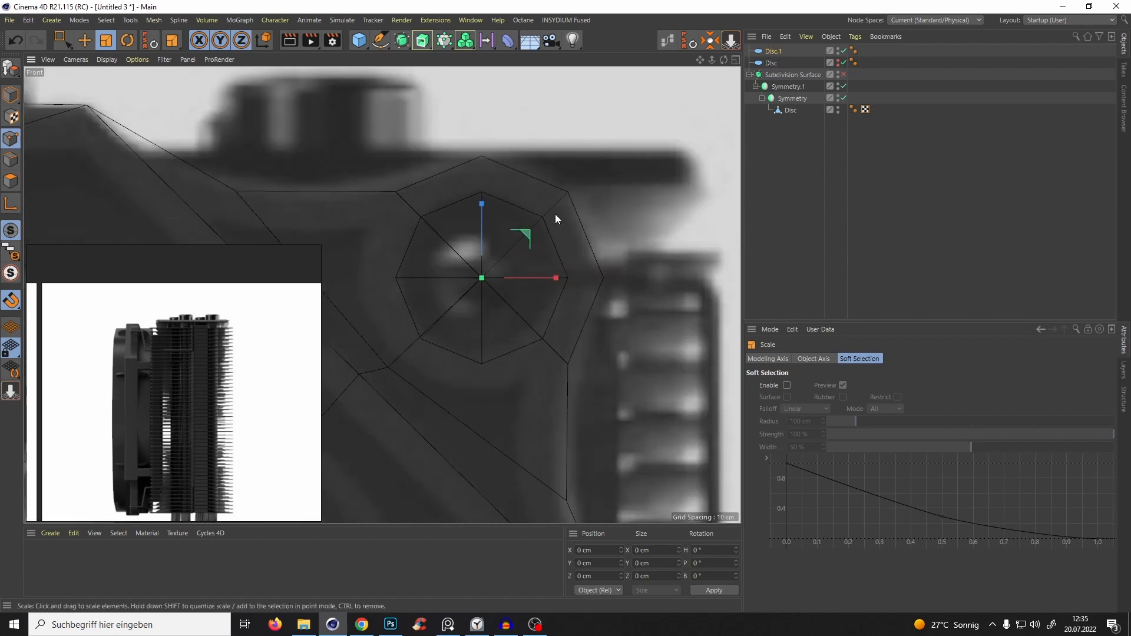
{"action": "key", "text": "F1"}
{"action": "left_click_drag", "start_coordinate": [575, 196], "coordinate": [457, 228], "text": "alt"}
{"action": "key", "text": "F2"}
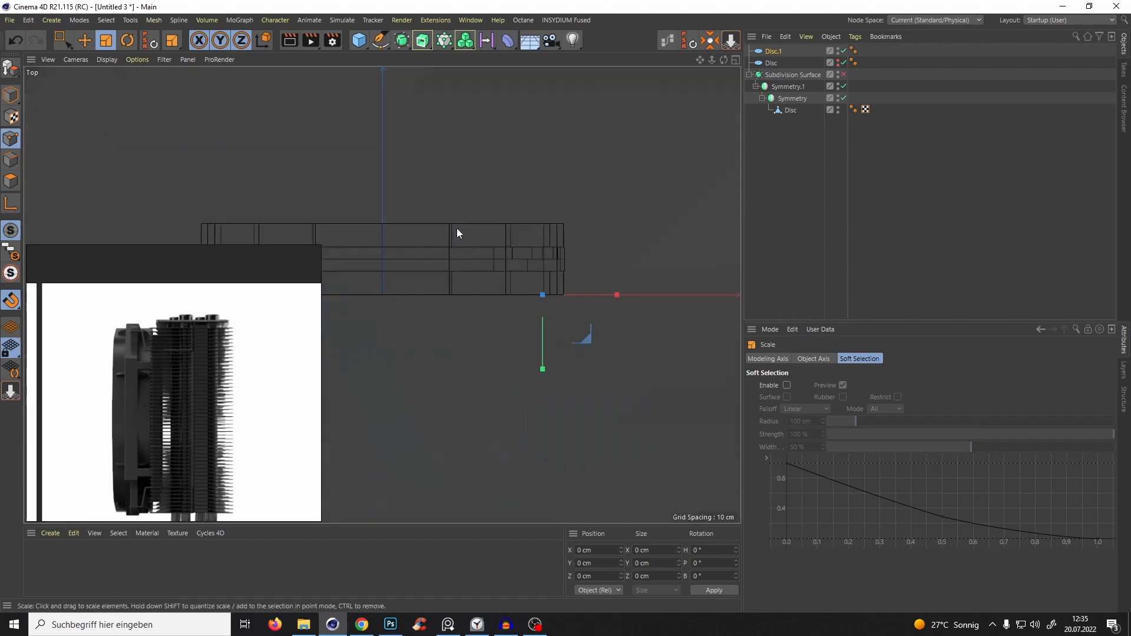
{"action": "key", "text": "F3"}
{"action": "key", "text": "F4"}
Select the four polygons around the screw hole's centre on the ring corner's near face and check them in perspective.
{"action": "left_click", "coordinate": [790, 110]}
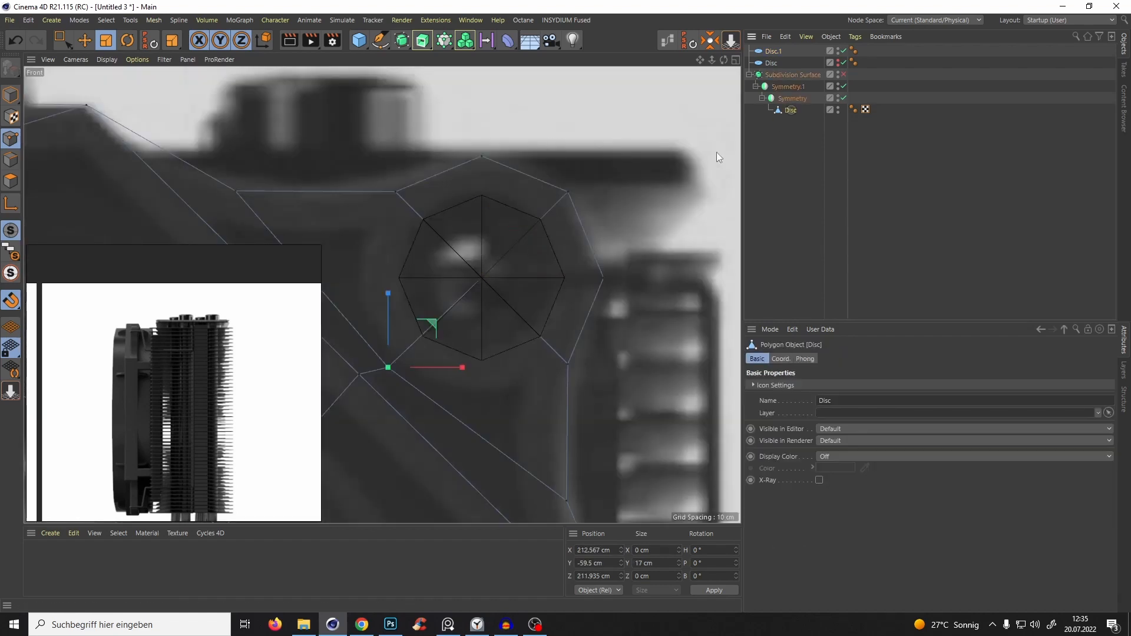
{"action": "scroll", "coordinate": [481, 238], "scroll_direction": "down", "scroll_amount": 2}
{"action": "left_click", "coordinate": [10, 183]}
{"action": "key", "text": "e"}
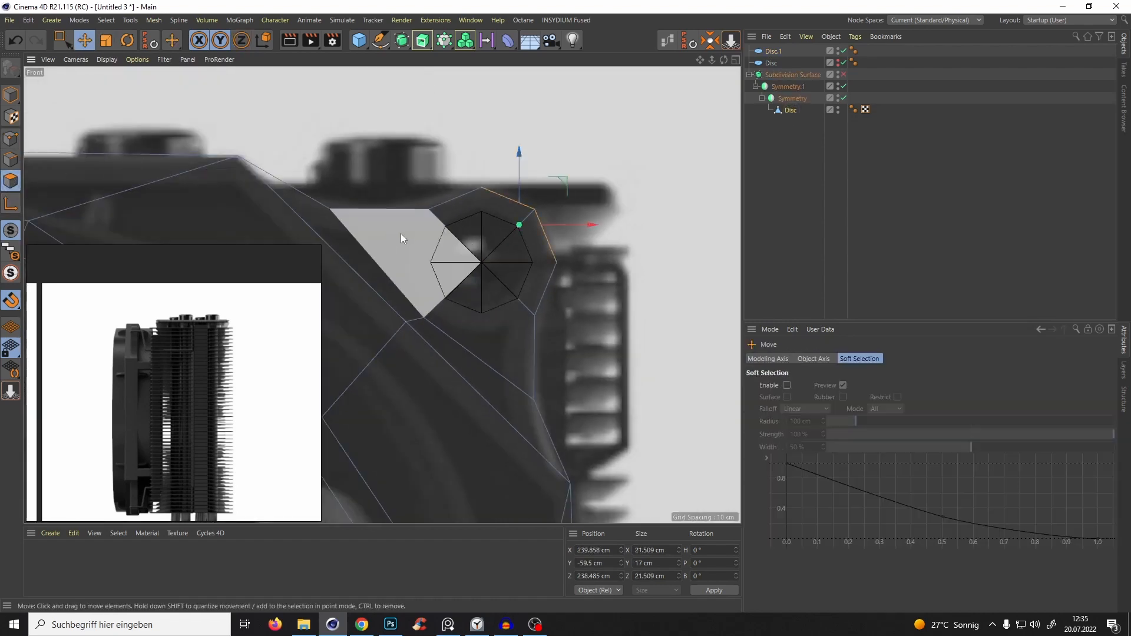
{"action": "left_click", "coordinate": [402, 234]}
{"action": "left_click", "coordinate": [483, 221], "text": "shift"}
{"action": "left_click", "coordinate": [529, 283], "text": "shift"}
{"action": "left_click", "coordinate": [520, 310], "text": "shift"}
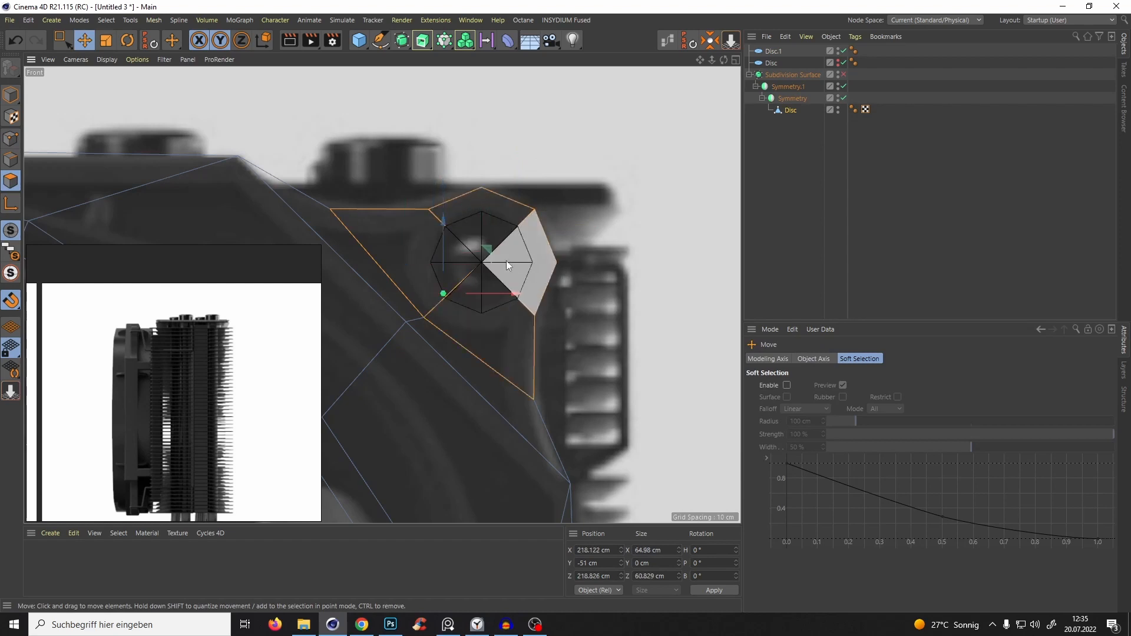
{"action": "key", "text": "F1"}
{"action": "left_click_drag", "start_coordinate": [510, 255], "coordinate": [463, 221], "text": "alt"}
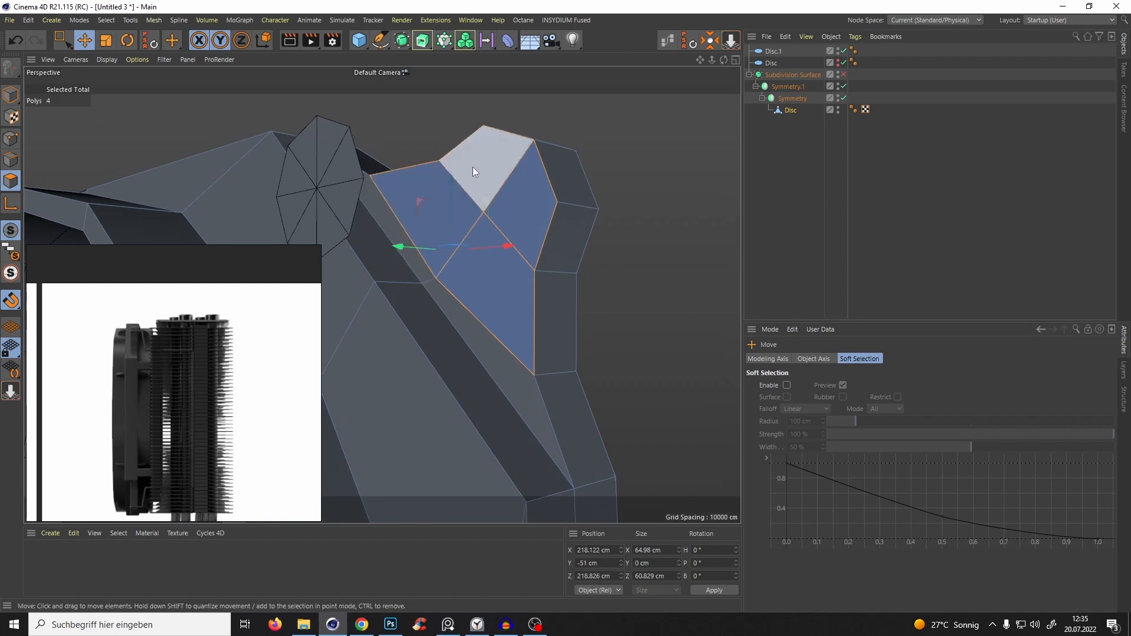
{"action": "left_click_drag", "start_coordinate": [467, 169], "coordinate": [452, 186], "text": "alt"}
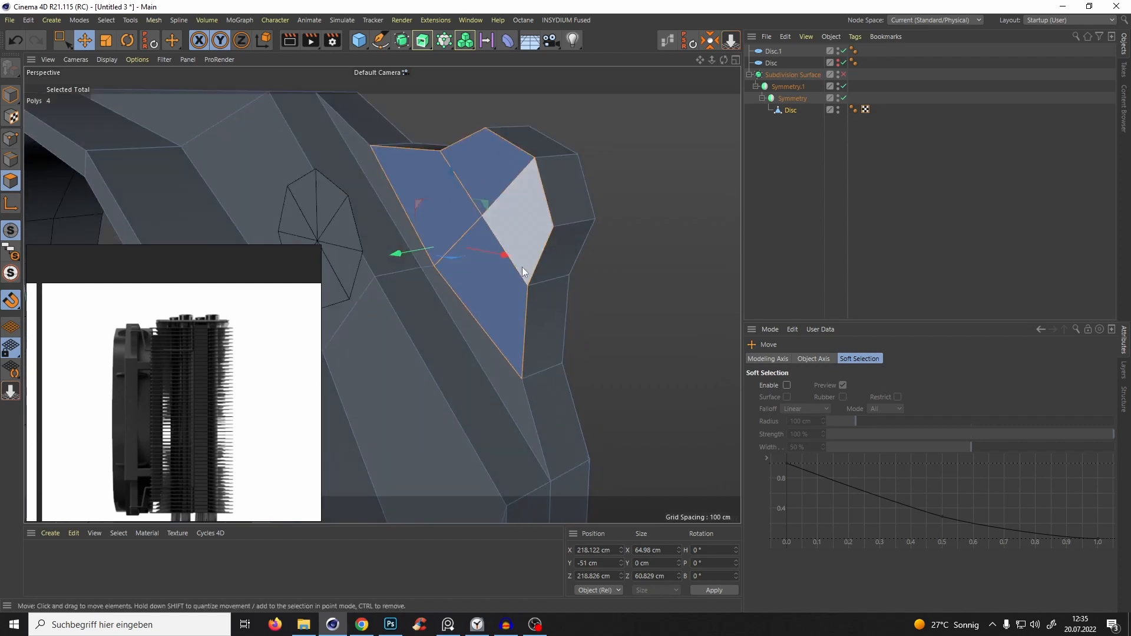
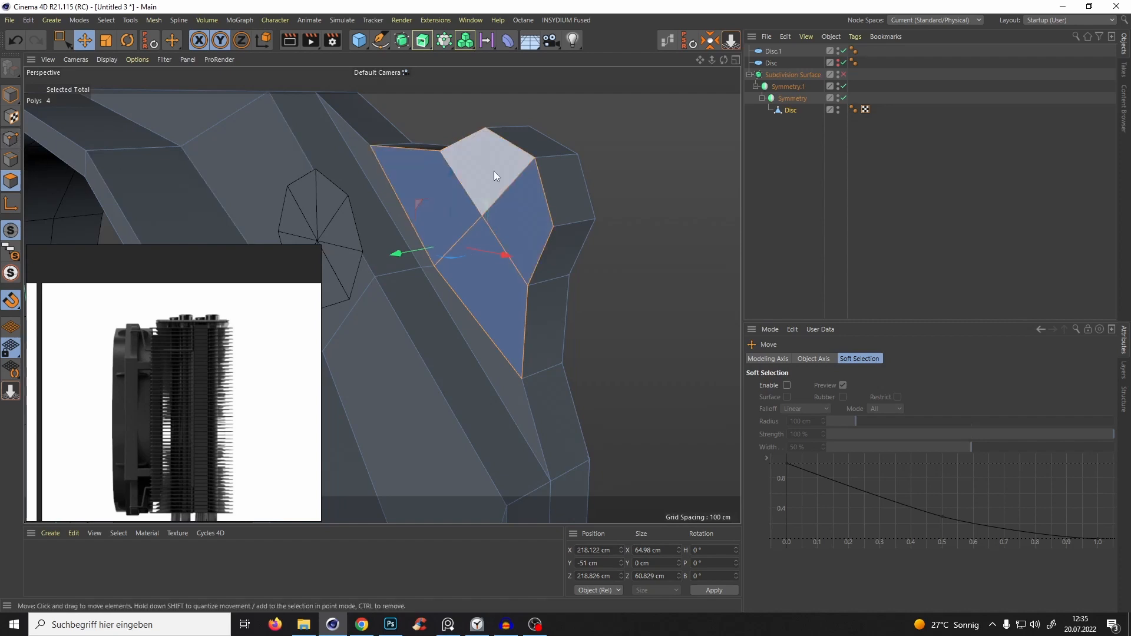
Convert the polygon selection to points, deselect the hole's centre point, and return to the polygon selection in front view.
{"action": "left_click", "coordinate": [9, 141], "text": "ctrl"}
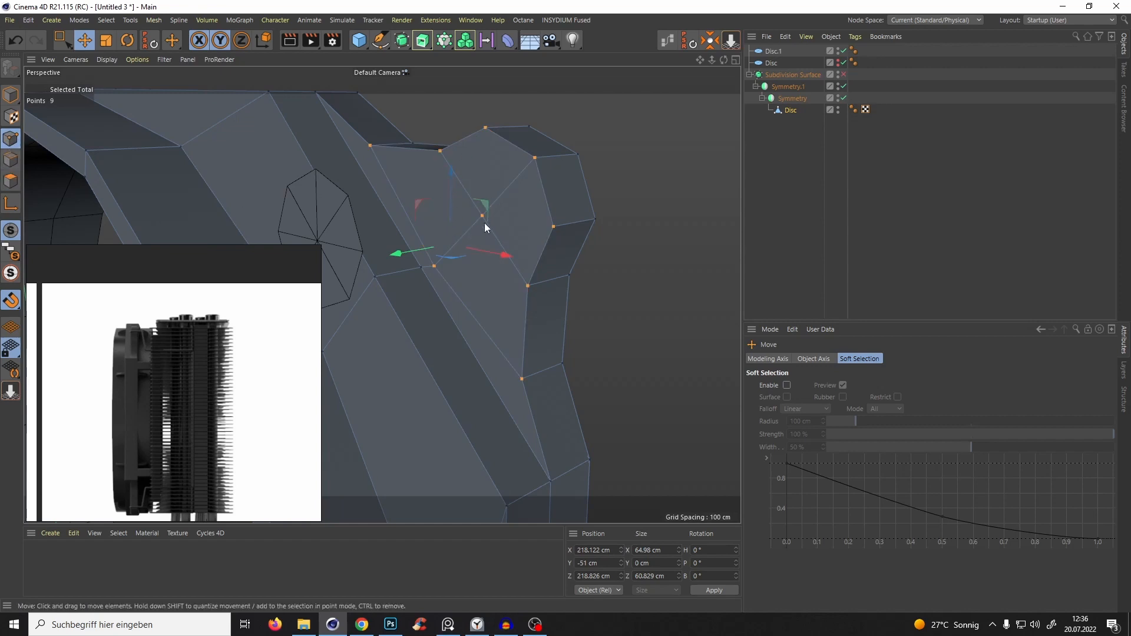
{"action": "key", "text": "0"}
{"action": "left_click_drag", "start_coordinate": [469, 201], "coordinate": [502, 246], "text": "ctrl"}
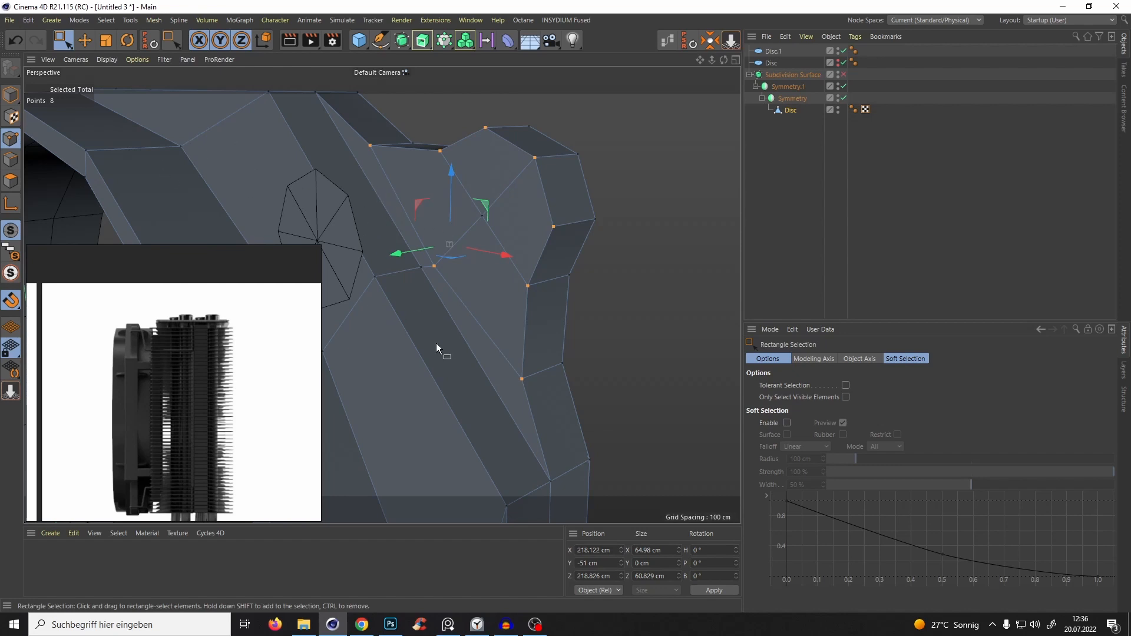
{"action": "key", "text": "F4"}
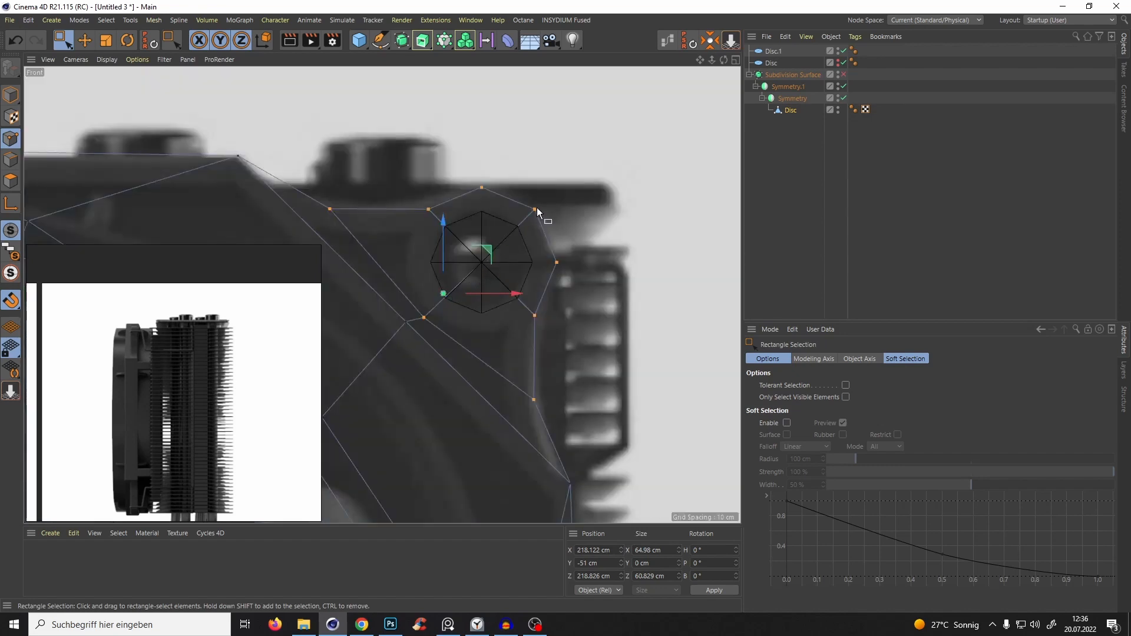
{"action": "left_click", "coordinate": [10, 181]}
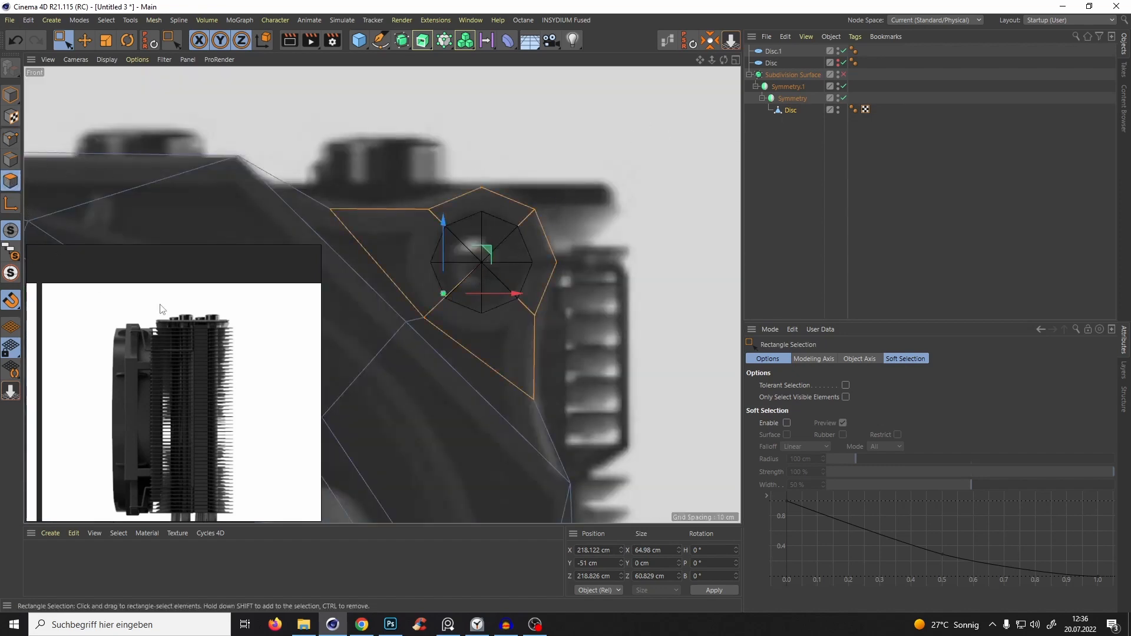
Try an inner extrude with a 2.8 cm offset on the four corner polygons, then undo it.
{"action": "key", "text": "i"}
{"action": "left_click_drag", "start_coordinate": [573, 193], "coordinate": [562, 208]}
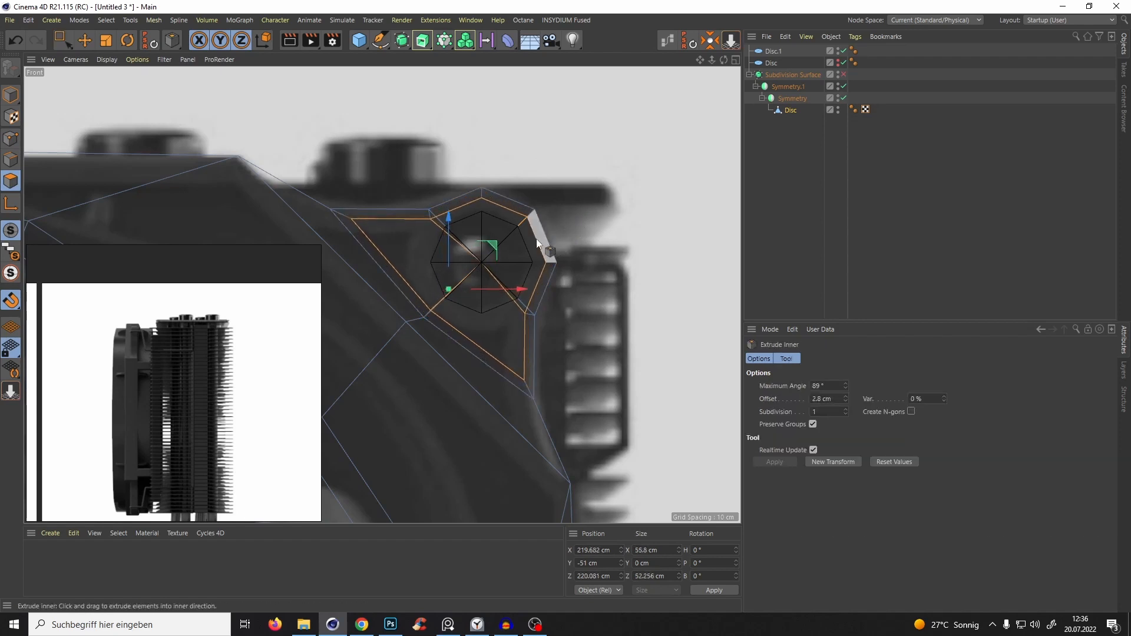
{"action": "key", "text": "ctrl+z"}
{"action": "key", "text": "F1"}
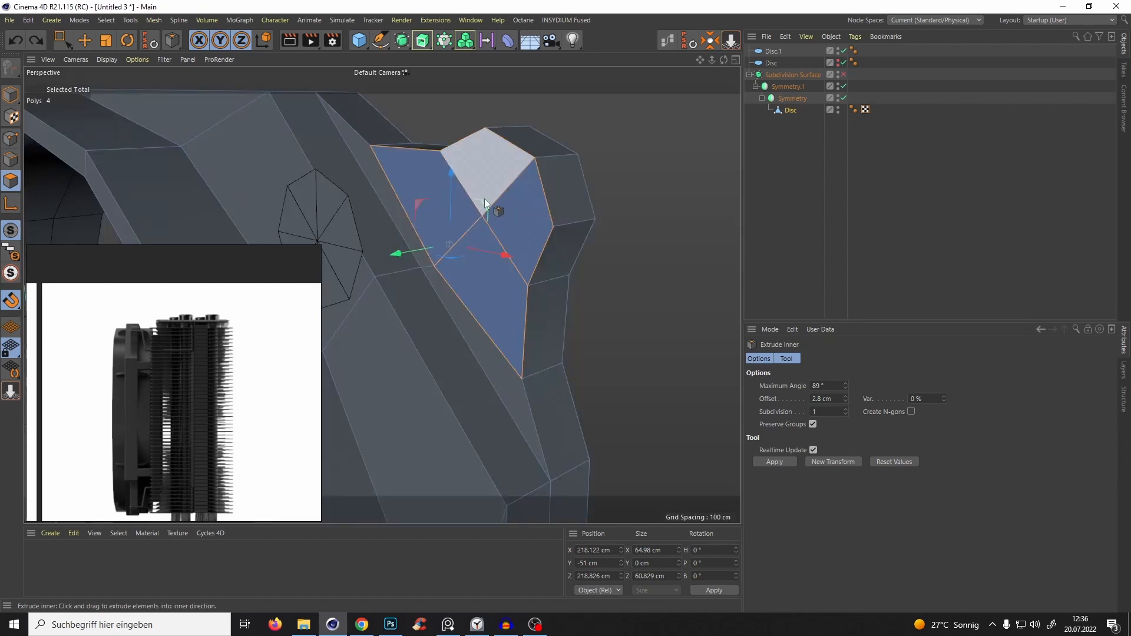
{"action": "left_click_drag", "start_coordinate": [485, 199], "coordinate": [648, 170], "text": "alt"}
{"action": "key", "text": "ctrl+y"}
{"action": "left_click", "coordinate": [557, 183], "text": "shift"}
{"action": "key", "text": "ctrl+z"}
{"action": "key", "text": "ctrl+z"}
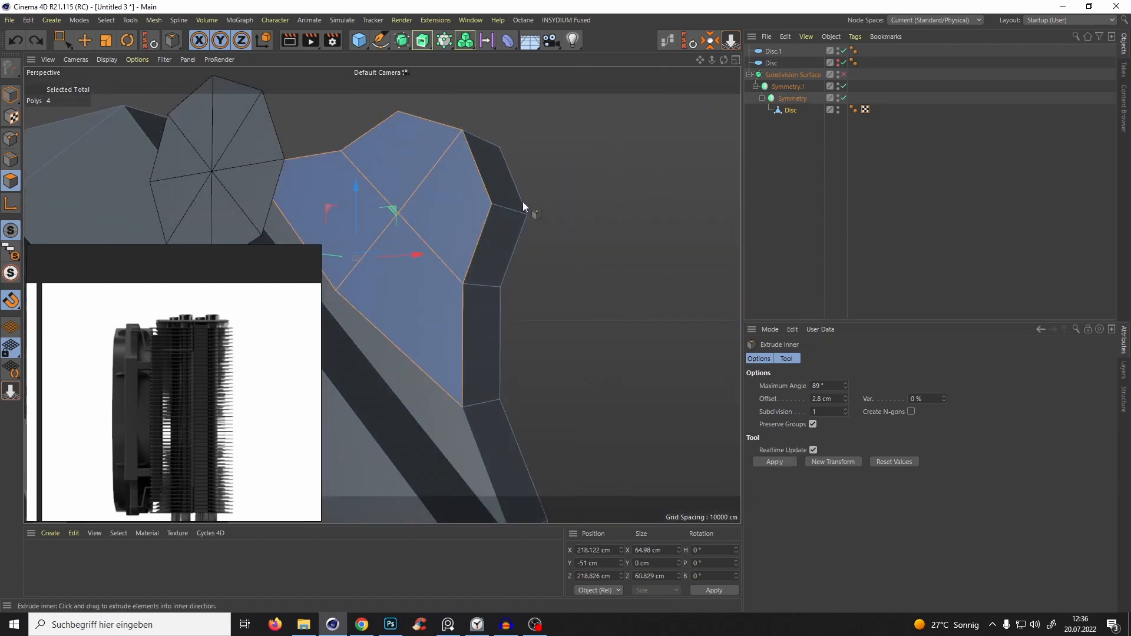
Add the four matching polygons on the opposite face of the corner block to the selection.
{"action": "left_click_drag", "start_coordinate": [523, 206], "coordinate": [316, 220], "text": "alt"}
{"action": "key", "text": "e"}
{"action": "left_click", "coordinate": [582, 205], "text": "shift"}
{"action": "left_click", "coordinate": [604, 135], "text": "shift"}
{"action": "left_click", "coordinate": [626, 182], "text": "shift"}
{"action": "left_click", "coordinate": [608, 255], "text": "shift"}
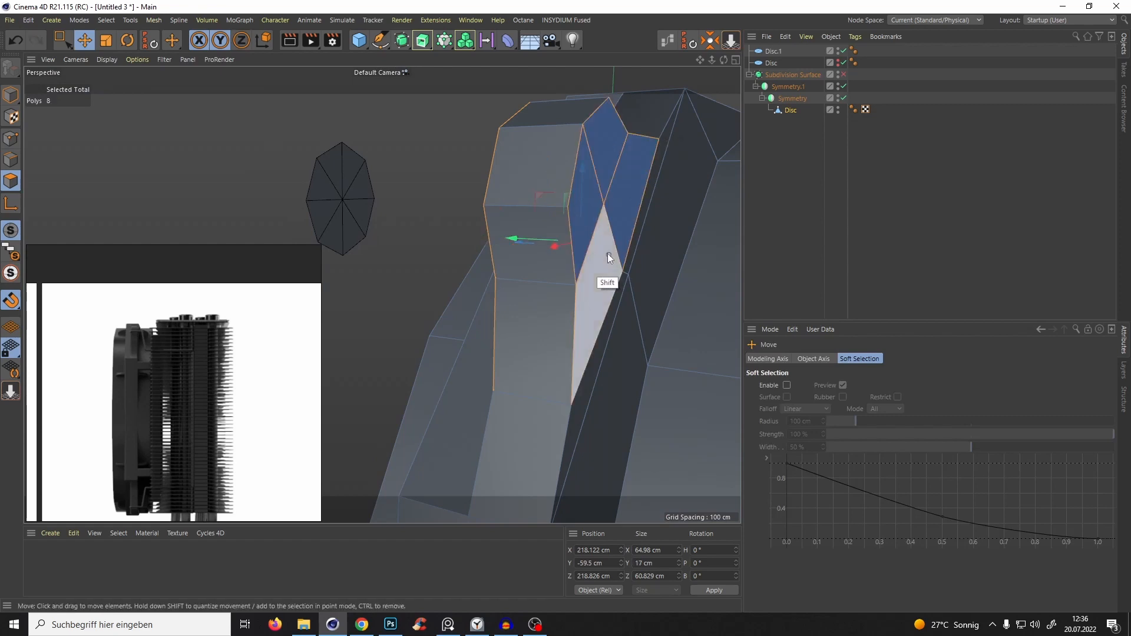
Inner-extrude the selected polygons on both faces of the corner block with an offset of 3 cm.
{"action": "left_click_drag", "start_coordinate": [371, 240], "coordinate": [436, 225], "text": "alt"}
{"action": "key", "text": "F2"}
{"action": "key", "text": "F3"}
{"action": "key", "text": "F4"}
{"action": "key", "text": "i"}
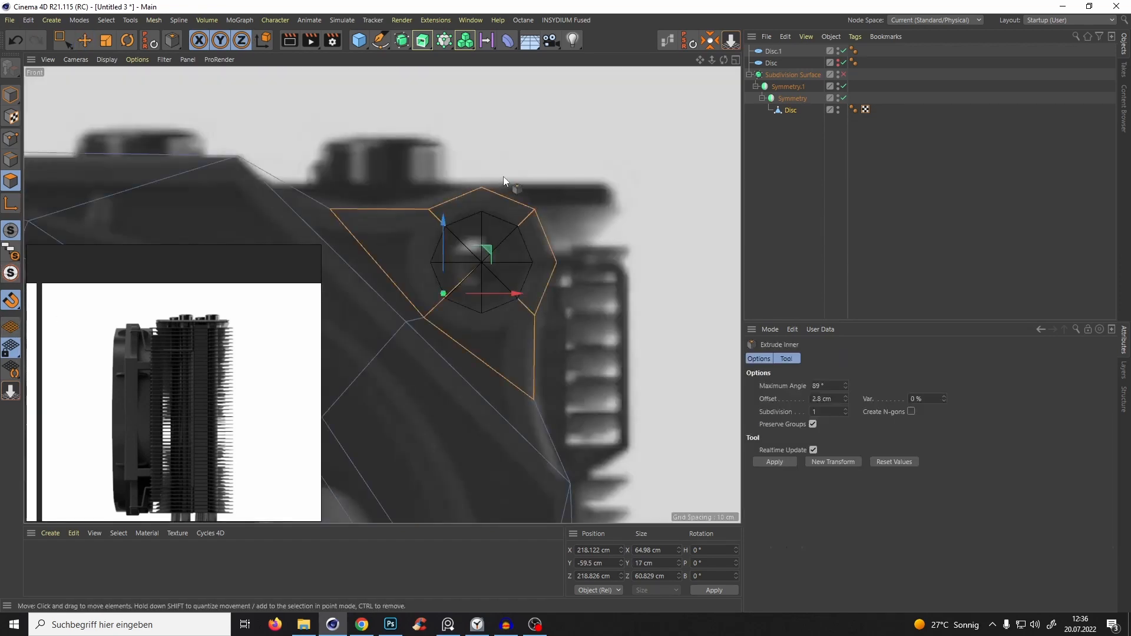
{"action": "left_click_drag", "start_coordinate": [503, 176], "coordinate": [529, 238]}
{"action": "scroll", "coordinate": [487, 228], "scroll_direction": "up", "scroll_amount": 3}
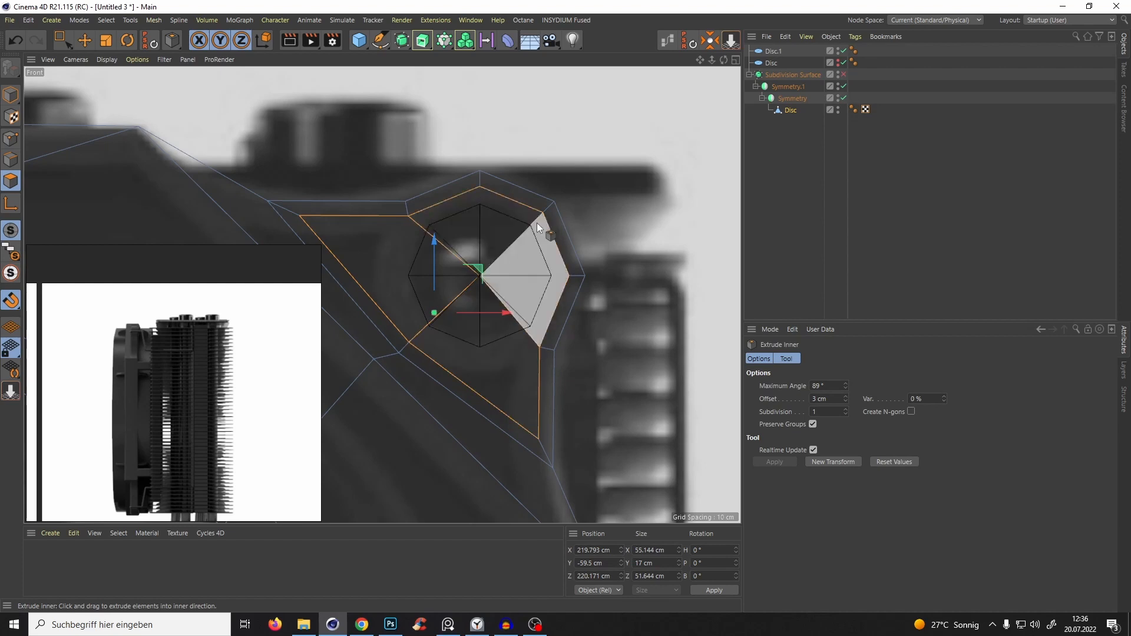
{"action": "scroll", "coordinate": [536, 223], "scroll_direction": "up", "scroll_amount": 2}
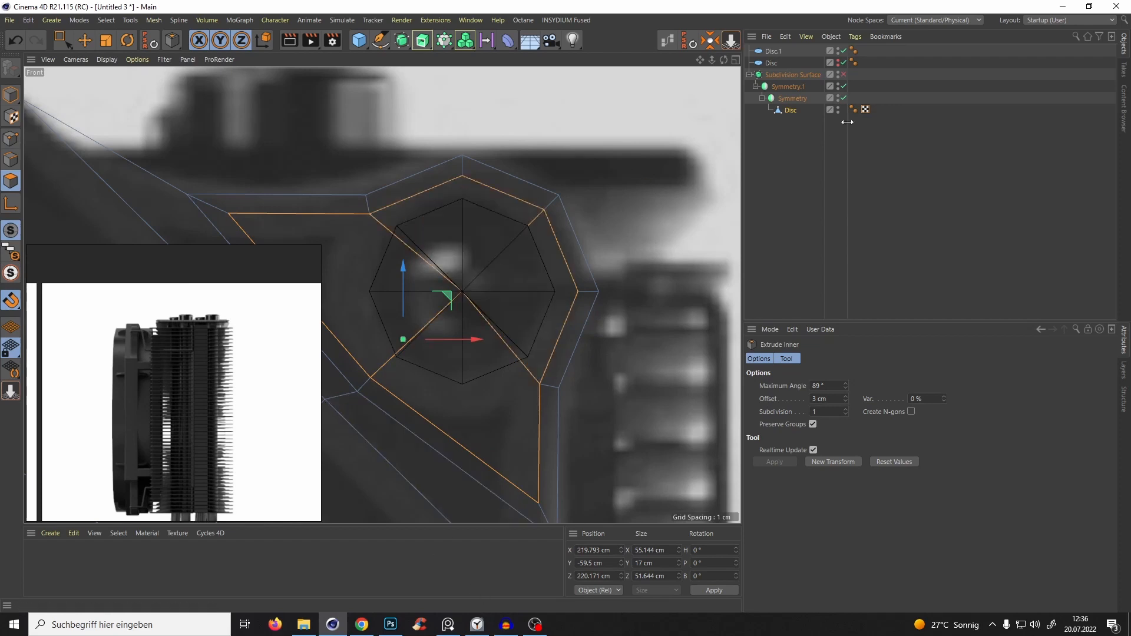
Snap the inset's top, upper-right and right points of the ring mesh onto the matching corners of the octagonal guide disc.
{"action": "left_click", "coordinate": [774, 51]}
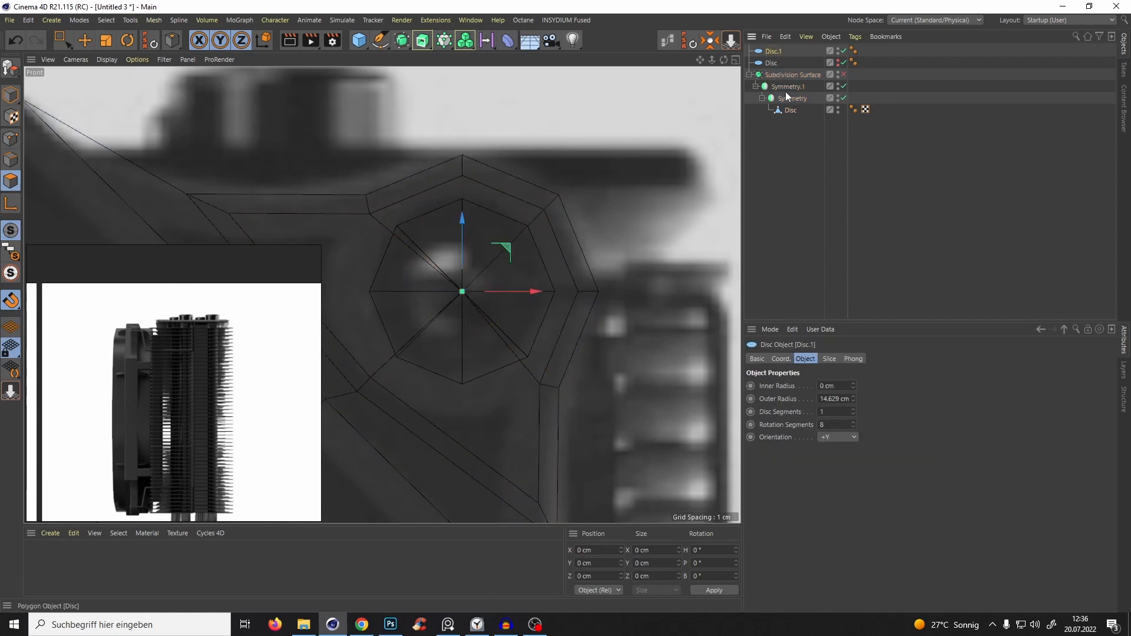
{"action": "left_click", "coordinate": [785, 109]}
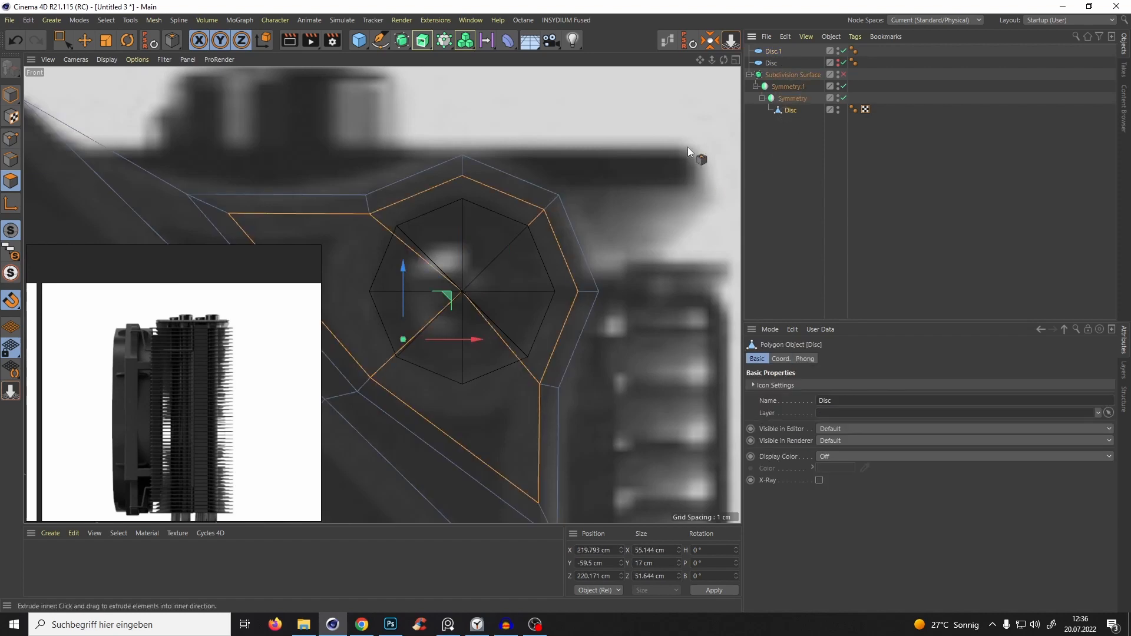
{"action": "left_click", "coordinate": [11, 138]}
{"action": "left_click", "coordinate": [59, 40]}
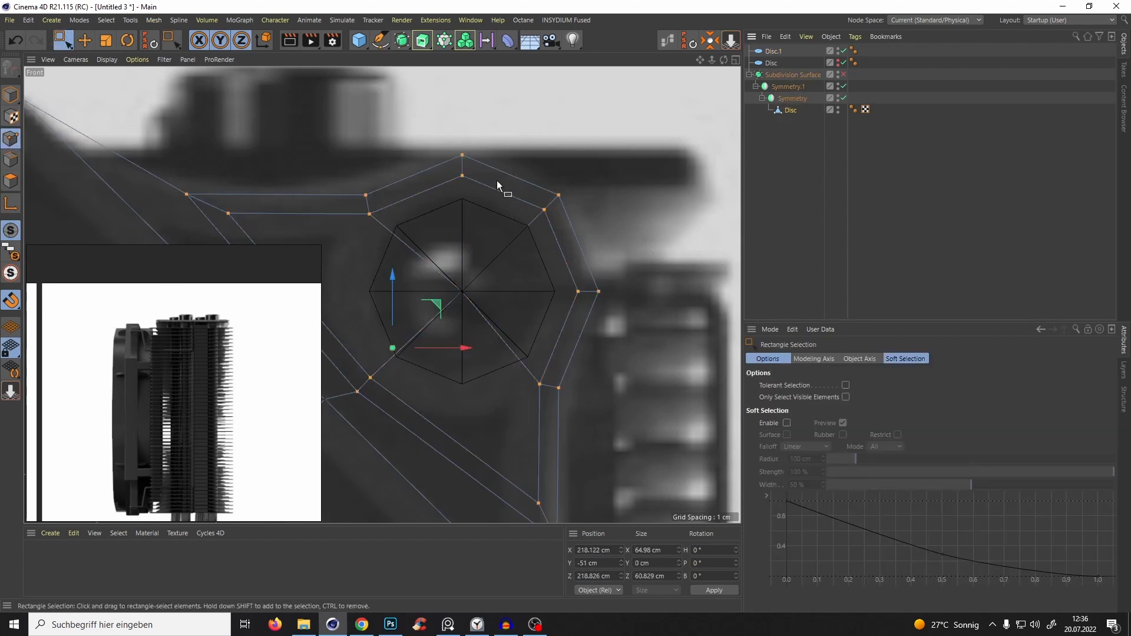
{"action": "left_click_drag", "start_coordinate": [457, 168], "coordinate": [478, 200]}
{"action": "left_click_drag", "start_coordinate": [520, 132], "coordinate": [549, 217]}
{"action": "left_click_drag", "start_coordinate": [589, 171], "coordinate": [599, 250]}
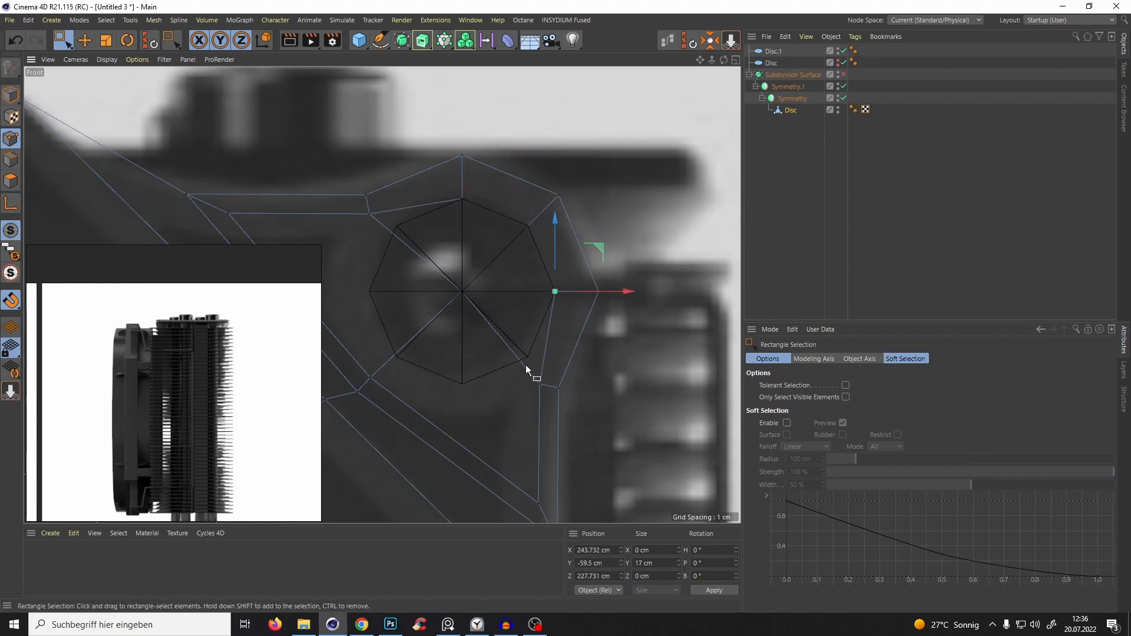
Snap the inset's lower-right and bottom points onto the corresponding guide disc corners.
{"action": "left_click_drag", "start_coordinate": [526, 366], "coordinate": [555, 390]}
{"action": "left_click_drag", "start_coordinate": [582, 343], "coordinate": [571, 316]}
{"action": "middle_click_drag", "start_coordinate": [528, 383], "coordinate": [540, 304], "text": "alt"}
{"action": "left_click_drag", "start_coordinate": [541, 408], "coordinate": [562, 435]}
{"action": "left_click_drag", "start_coordinate": [595, 377], "coordinate": [520, 260]}
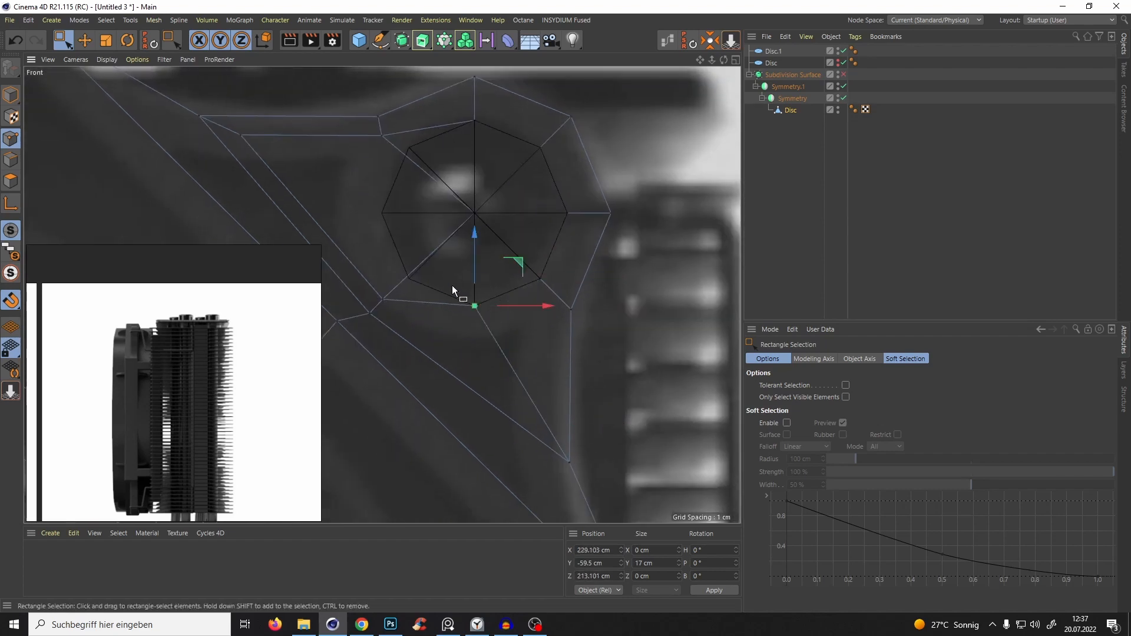
Snap the inset's lower-left, far-left and upper-left points onto the remaining guide disc corners to complete the octagon.
{"action": "middle_click_drag", "start_coordinate": [450, 286], "coordinate": [489, 299], "text": "alt"}
{"action": "left_click_drag", "start_coordinate": [413, 306], "coordinate": [432, 321]}
{"action": "left_click_drag", "start_coordinate": [471, 271], "coordinate": [496, 253]}
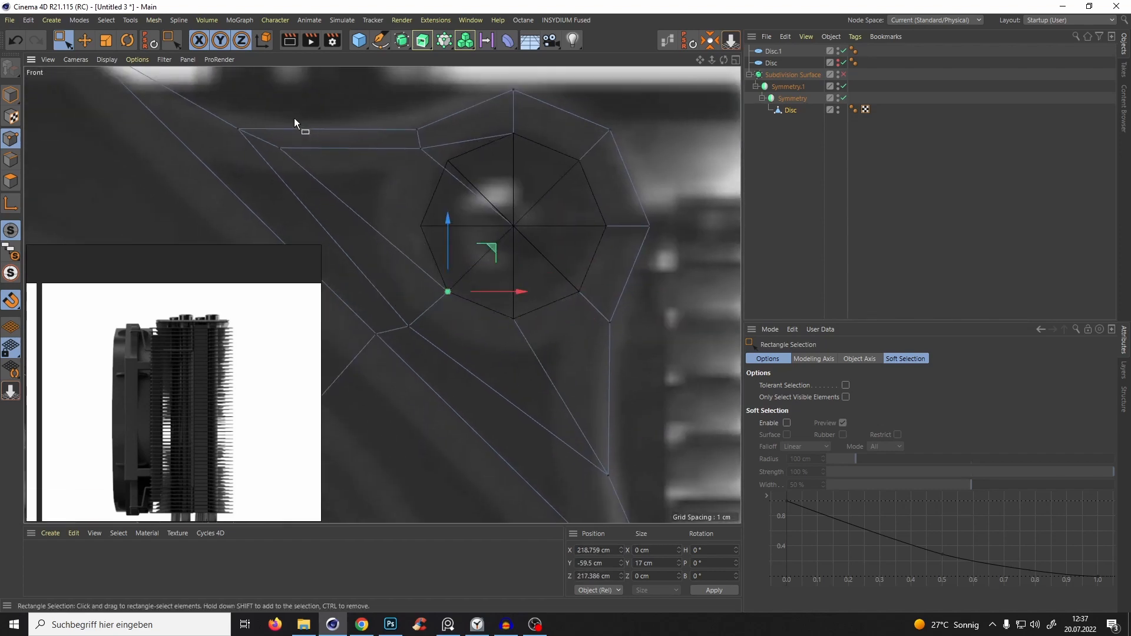
{"action": "left_click_drag", "start_coordinate": [270, 137], "coordinate": [293, 160]}
{"action": "left_click_drag", "start_coordinate": [321, 115], "coordinate": [436, 161]}
{"action": "left_click_drag", "start_coordinate": [464, 106], "coordinate": [490, 121]}
{"action": "middle_click_drag", "start_coordinate": [468, 176], "coordinate": [446, 185], "text": "alt"}
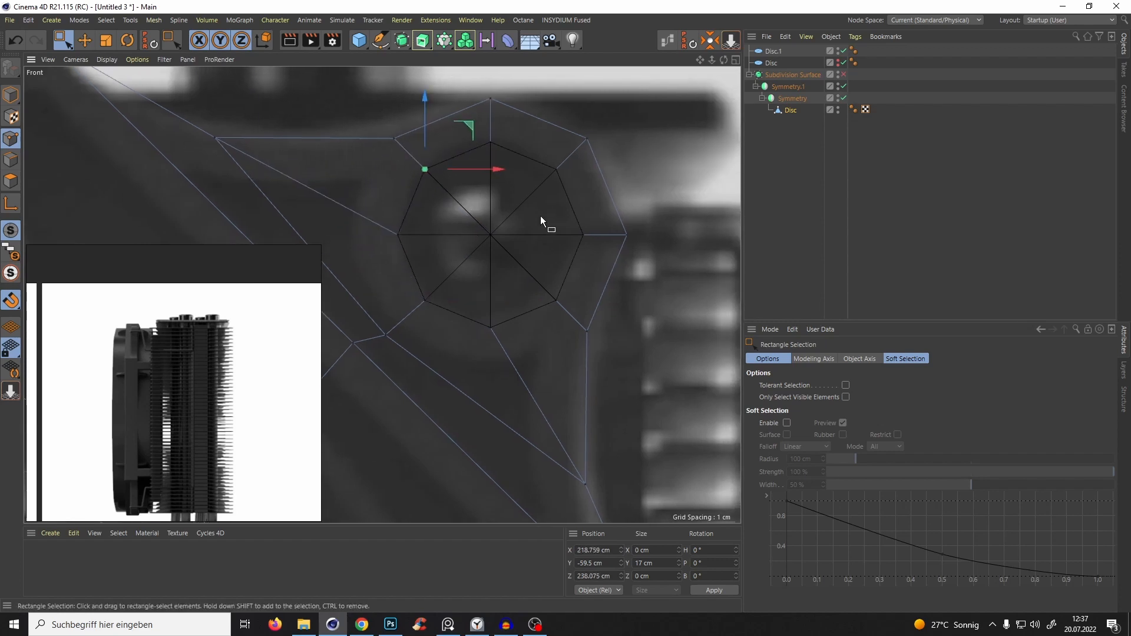
Hide the guide disc in perspective view and delete the polygons inside the octagon on both faces of the corner block.
{"action": "key", "text": "F1"}
{"action": "mouse_move", "coordinate": [358, 154]}
{"action": "left_mouse_down", "text": "alt"}
{"action": "mouse_move", "coordinate": [65, 158]}
{"action": "mouse_move", "coordinate": [387, 154]}
{"action": "mouse_move", "coordinate": [391, 182]}
{"action": "mouse_move", "coordinate": [377, 165]}
{"action": "mouse_move", "coordinate": [634, 202]}
{"action": "mouse_move", "coordinate": [457, 161]}
{"action": "mouse_move", "coordinate": [404, 177]}
{"action": "mouse_move", "coordinate": [366, 171]}
{"action": "left_mouse_up", "text": "alt"}
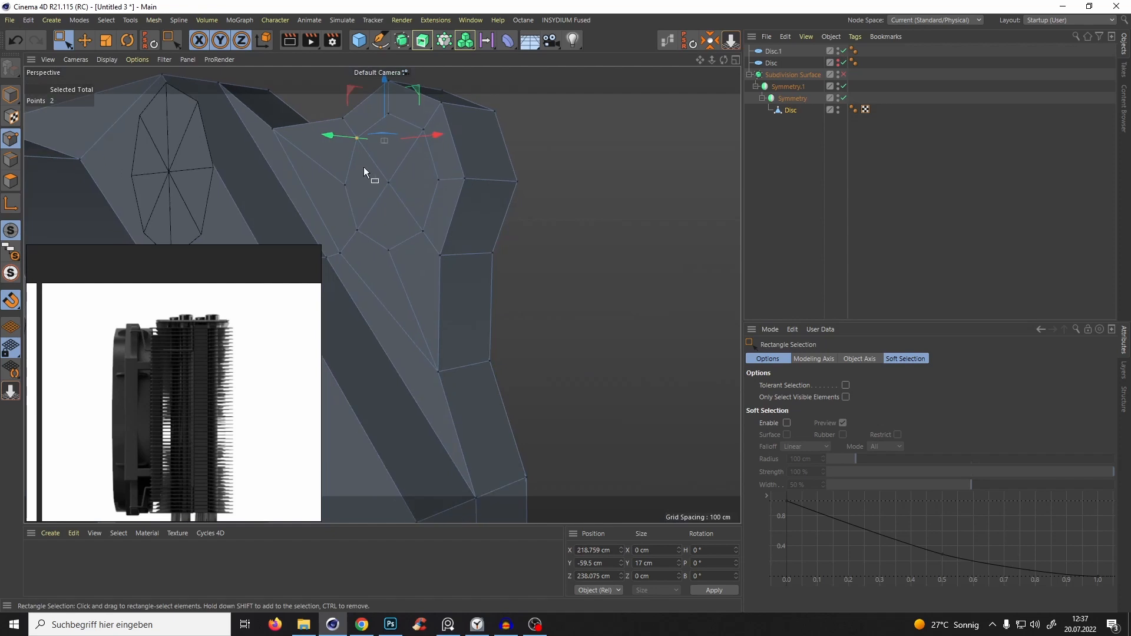
{"action": "left_click", "coordinate": [838, 51]}
{"action": "left_click_drag", "start_coordinate": [436, 171], "coordinate": [495, 170], "text": "alt"}
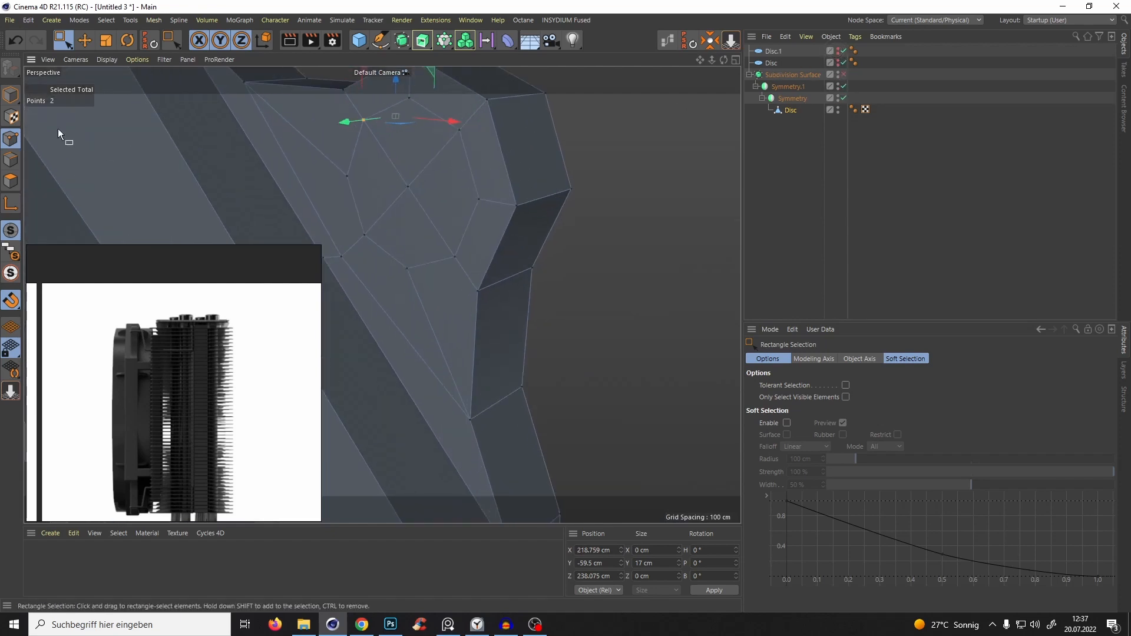
{"action": "left_click", "coordinate": [11, 181]}
{"action": "left_click_drag", "start_coordinate": [224, 165], "coordinate": [323, 159], "text": "alt"}
{"action": "left_click", "coordinate": [327, 161]}
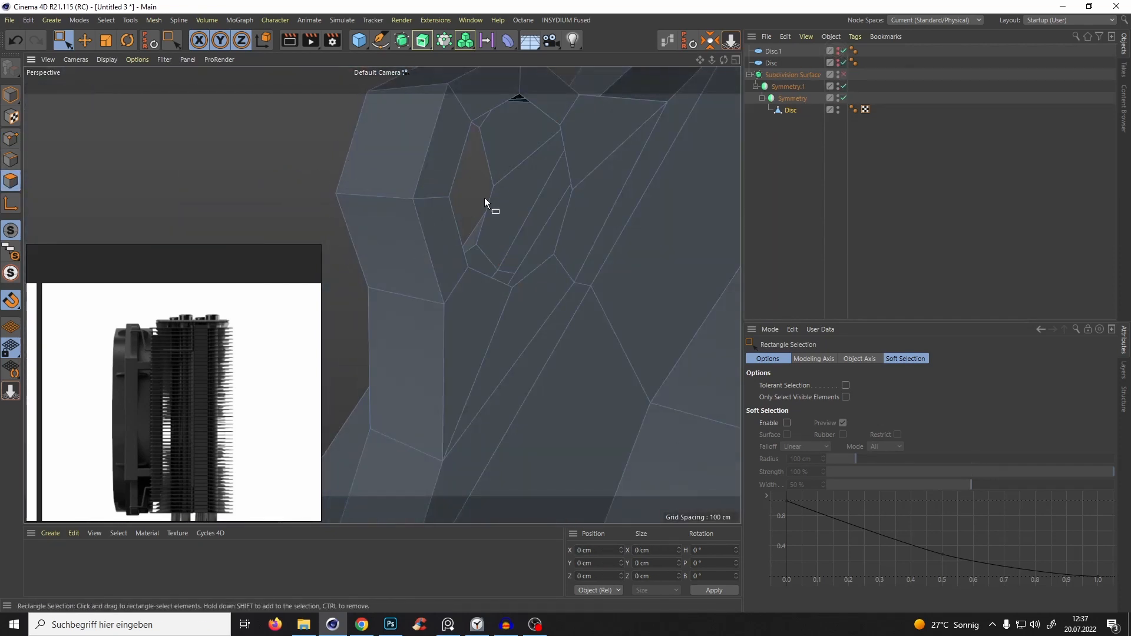
{"action": "left_click_drag", "start_coordinate": [484, 200], "coordinate": [375, 152], "text": "alt"}
Loop-select the open edges around the screw hole on both faces of the corner block.
{"action": "left_click", "coordinate": [10, 159]}
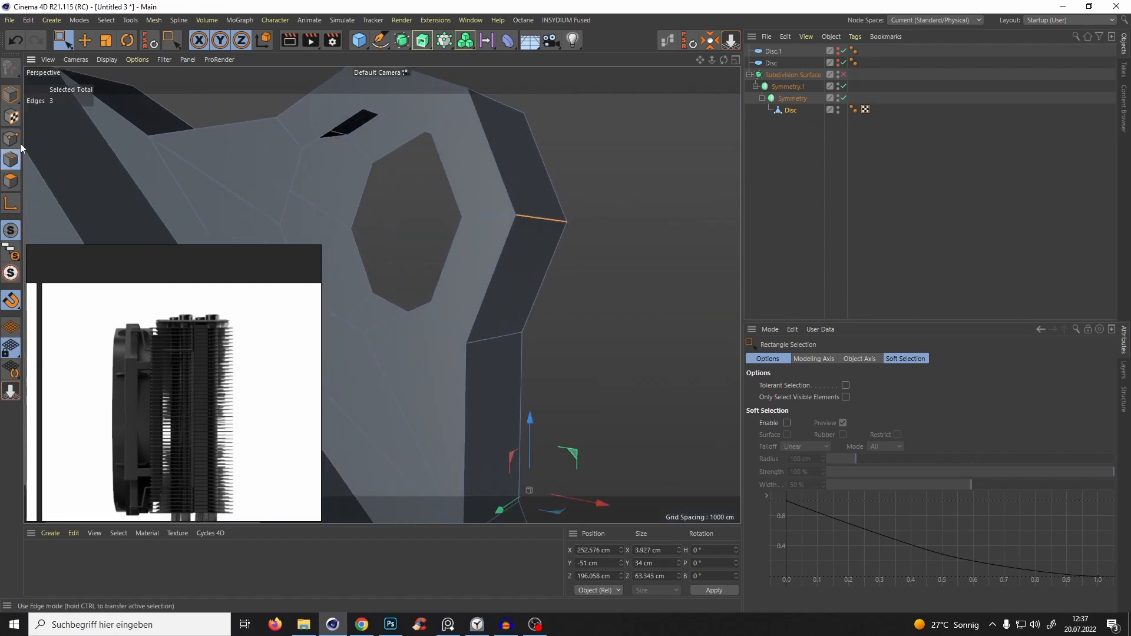
{"action": "key", "text": "u"}
{"action": "key", "text": "l"}
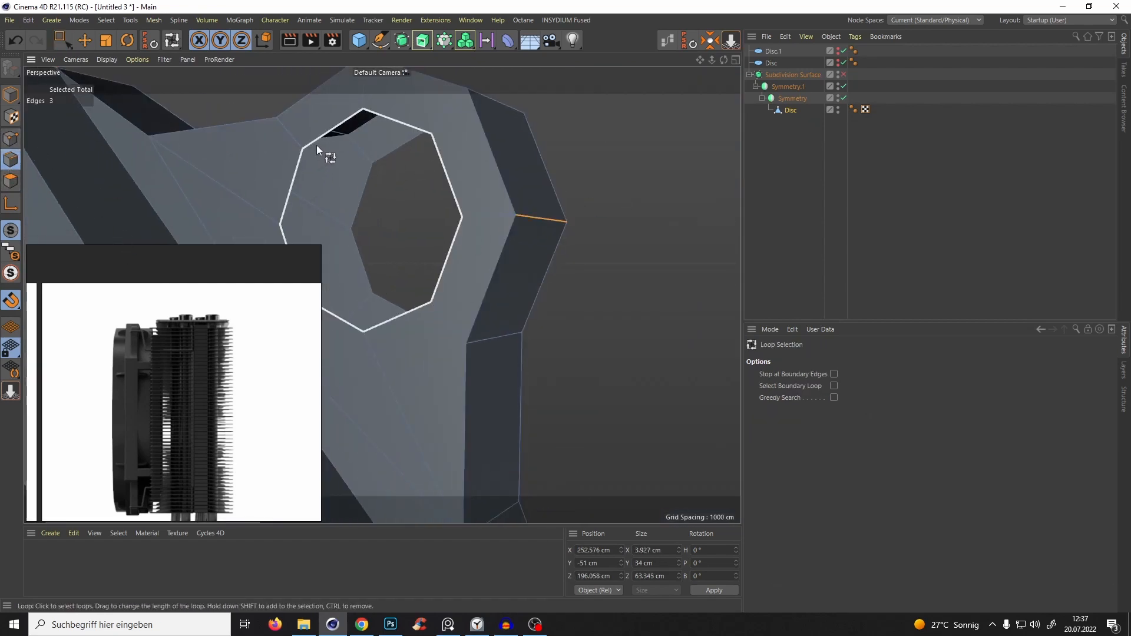
{"action": "left_click", "coordinate": [317, 145]}
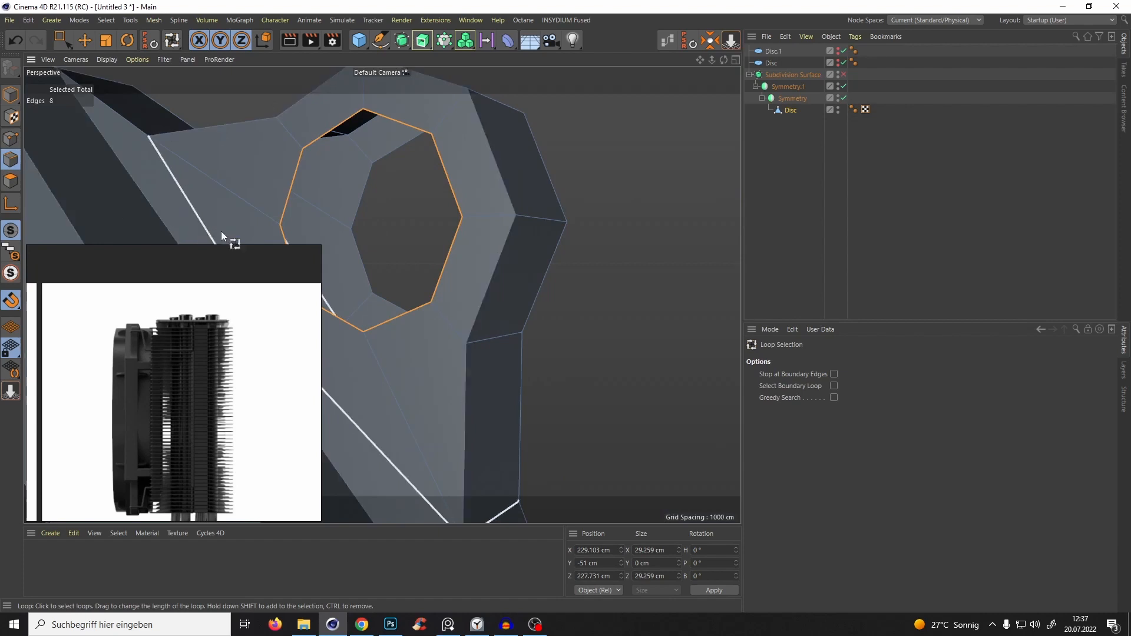
{"action": "scroll", "coordinate": [340, 208], "scroll_direction": "up", "scroll_amount": 2}
{"action": "left_click", "coordinate": [364, 186], "text": "shift"}
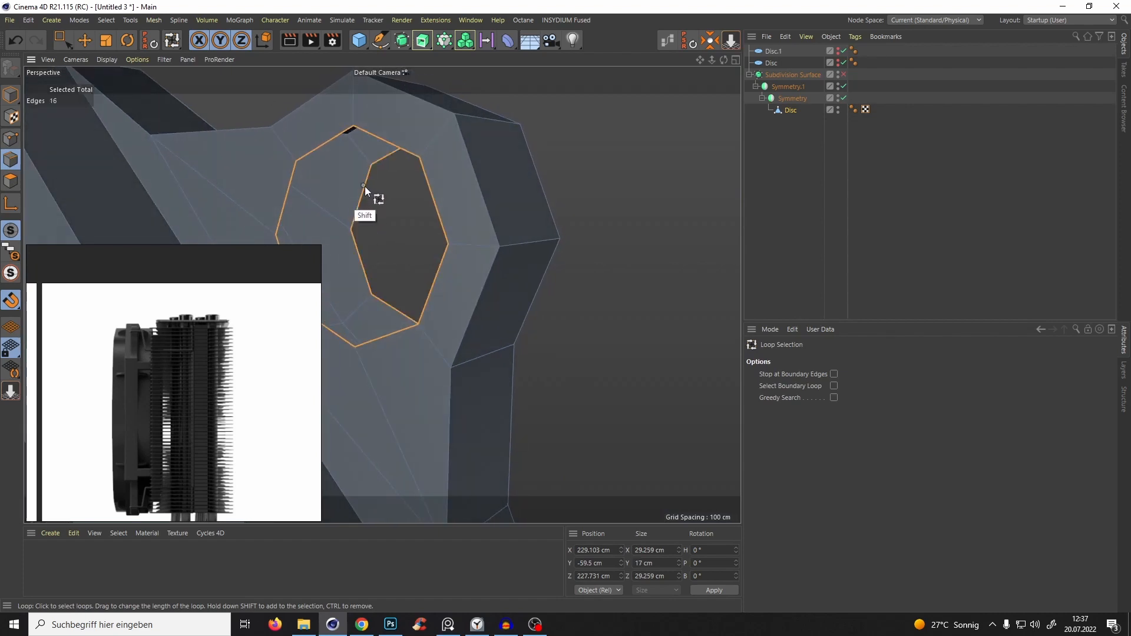
{"action": "left_click_drag", "start_coordinate": [365, 186], "coordinate": [390, 195], "text": "alt"}
Bridge the front and back hole edges with new wall polygons using Stitch and Sew.
{"action": "key", "text": "m"}
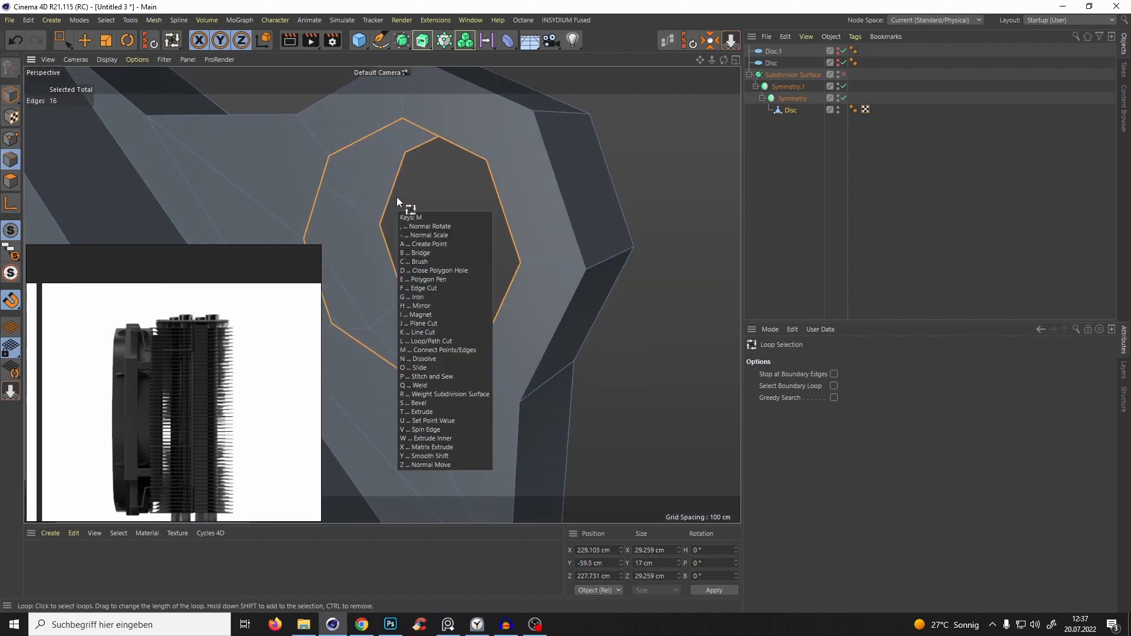
{"action": "key", "text": "p"}
{"action": "right_click", "coordinate": [422, 233]}
{"action": "left_click", "coordinate": [441, 471]}
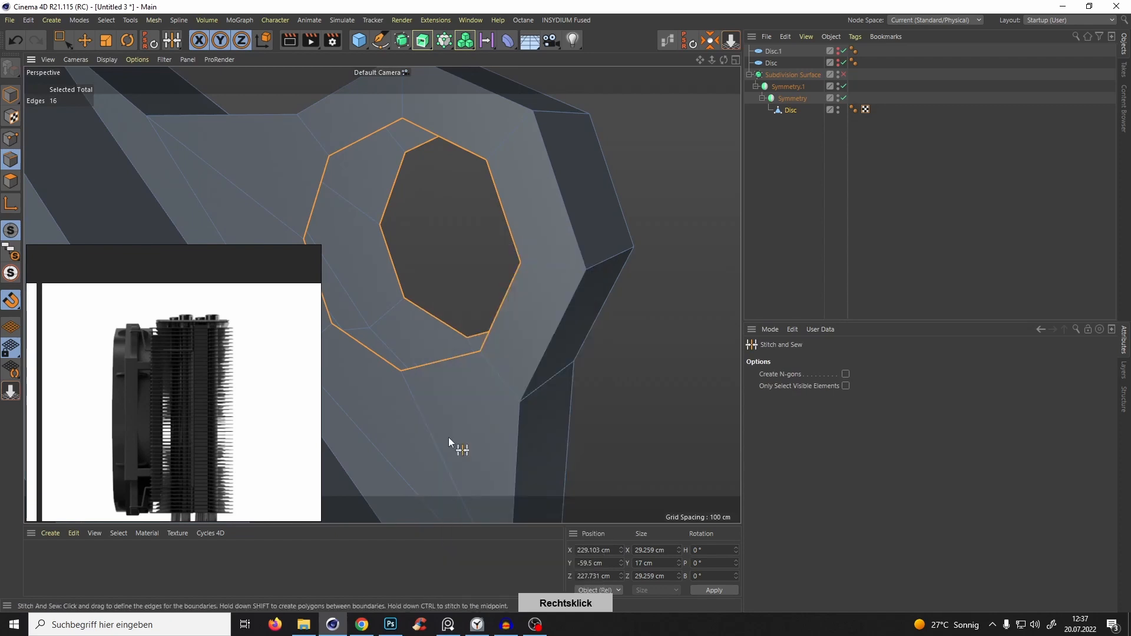
{"action": "scroll", "coordinate": [365, 212], "scroll_direction": "up", "scroll_amount": 1}
{"action": "left_click_drag", "start_coordinate": [343, 199], "coordinate": [468, 189], "text": "shift"}
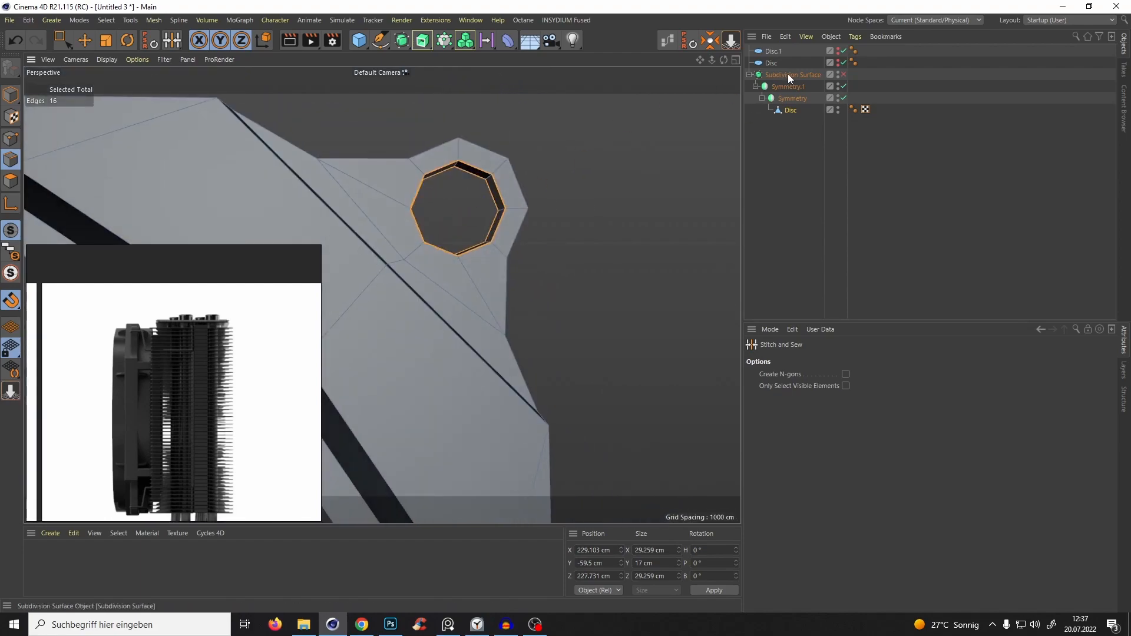
Preview the screw hole with Subdivision Surface smoothing, turn it off again, and examine the fan's corners in the front reference photo.
{"action": "left_click", "coordinate": [844, 74]}
{"action": "left_click_drag", "start_coordinate": [557, 195], "coordinate": [433, 261], "text": "alt"}
{"action": "key", "text": "q"}
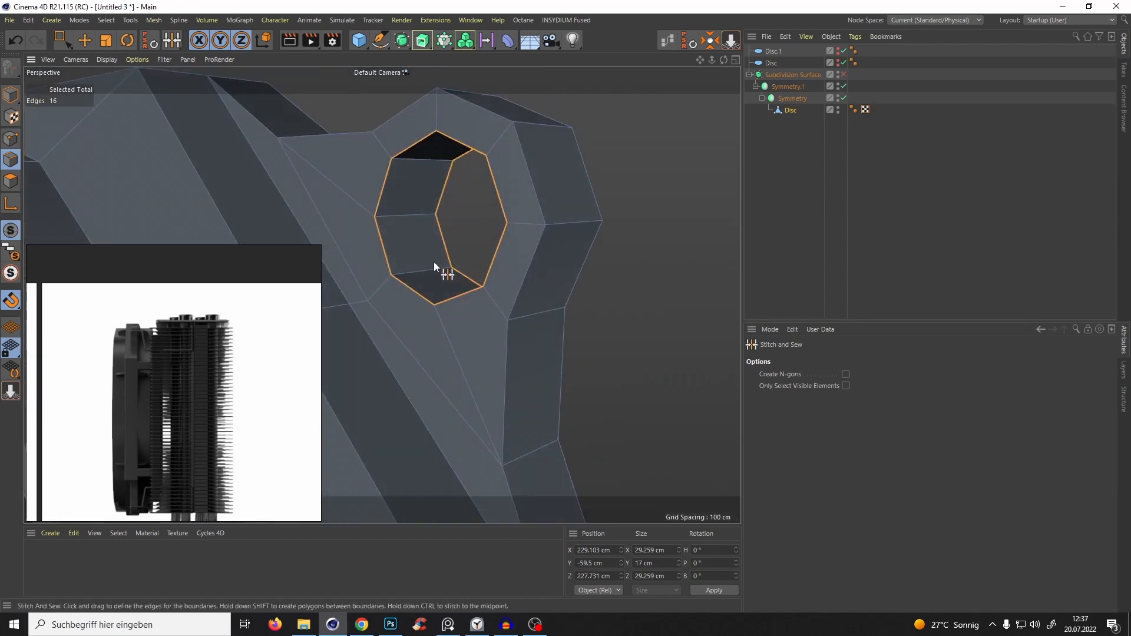
{"action": "middle_click_drag", "start_coordinate": [189, 361], "coordinate": [223, 367]}
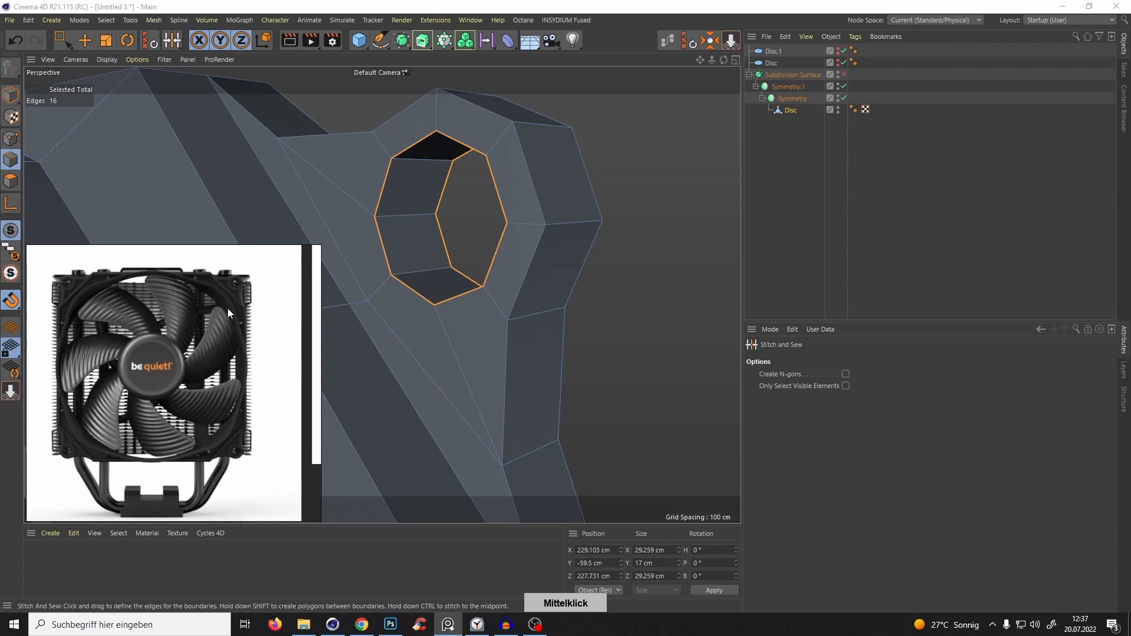
{"action": "middle_click_drag", "start_coordinate": [227, 308], "coordinate": [213, 324]}
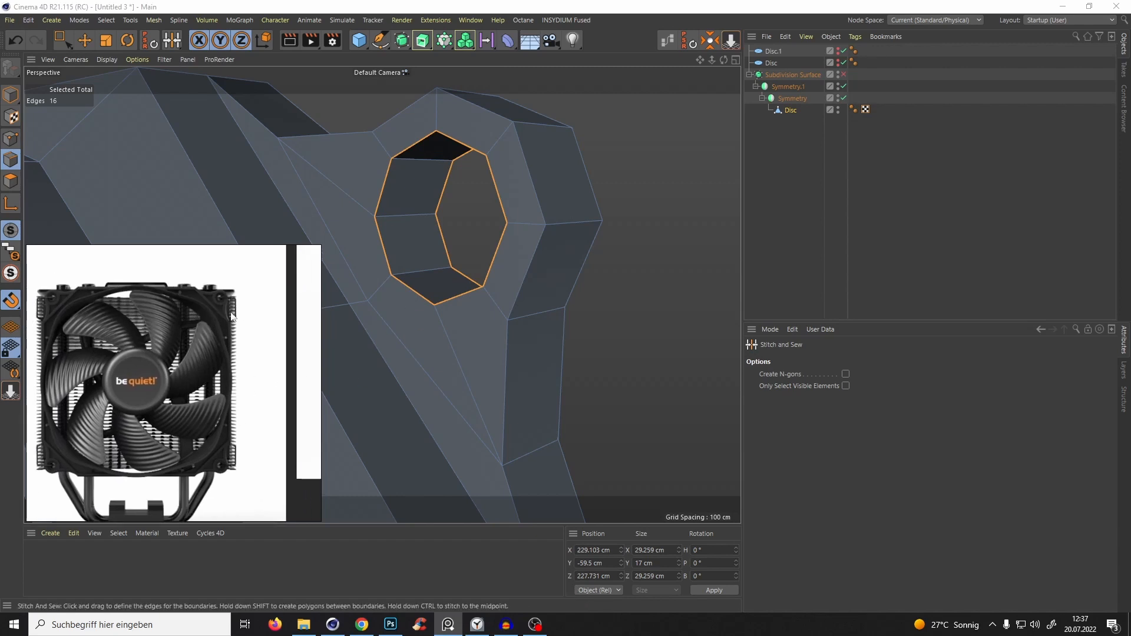
{"action": "left_click", "coordinate": [448, 203]}
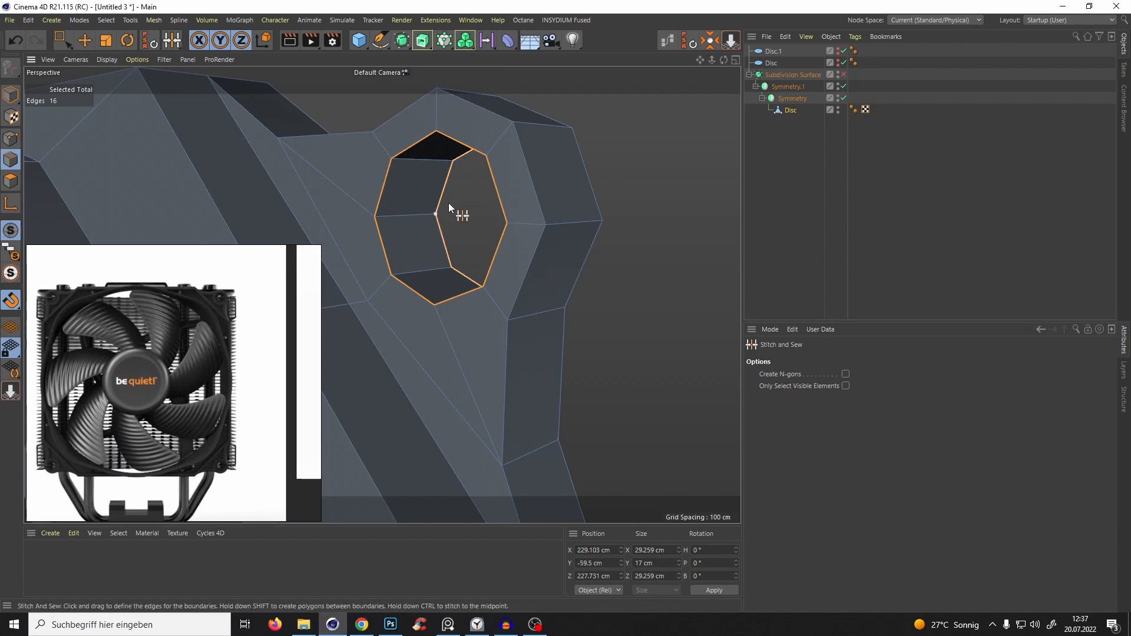
{"action": "left_click", "coordinate": [448, 202]}
{"action": "key", "text": "ctrl+z"}
{"action": "left_click_drag", "start_coordinate": [458, 256], "coordinate": [464, 213], "text": "alt"}
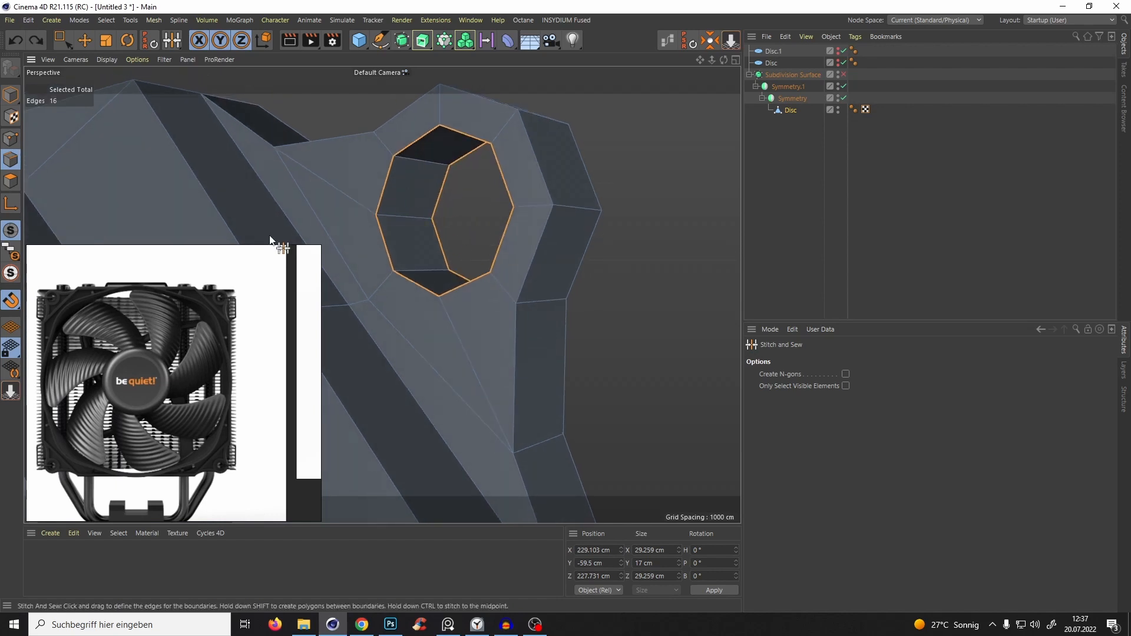
Ring-select the edges across the screw hole's inner wall and cut them with Edge Cut using 2 subdivisions.
{"action": "key", "text": "u"}
{"action": "key", "text": "b"}
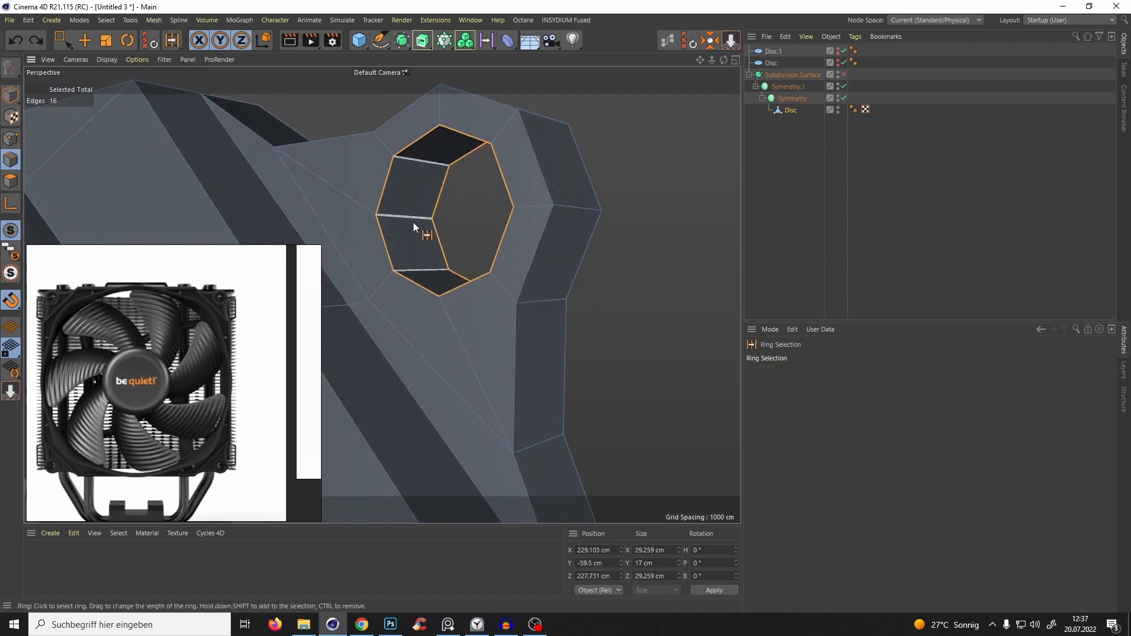
{"action": "left_click", "coordinate": [413, 227]}
{"action": "left_click_drag", "start_coordinate": [426, 248], "coordinate": [439, 153], "text": "alt"}
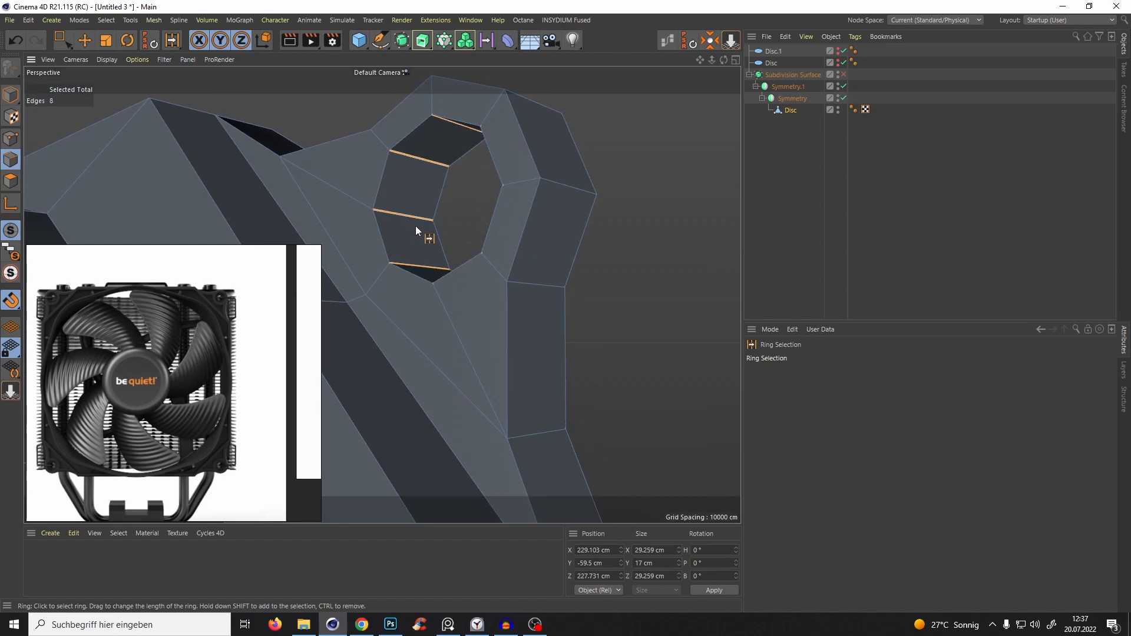
{"action": "left_click_drag", "start_coordinate": [415, 230], "coordinate": [457, 220], "text": "alt"}
{"action": "right_click", "coordinate": [454, 218]}
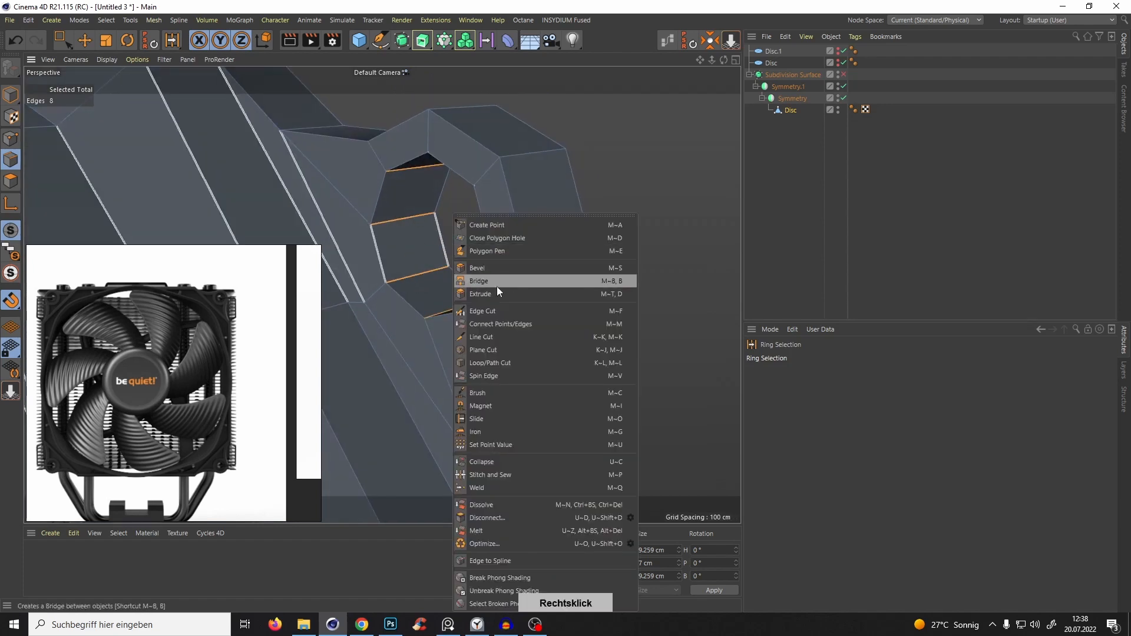
{"action": "left_click", "coordinate": [486, 310]}
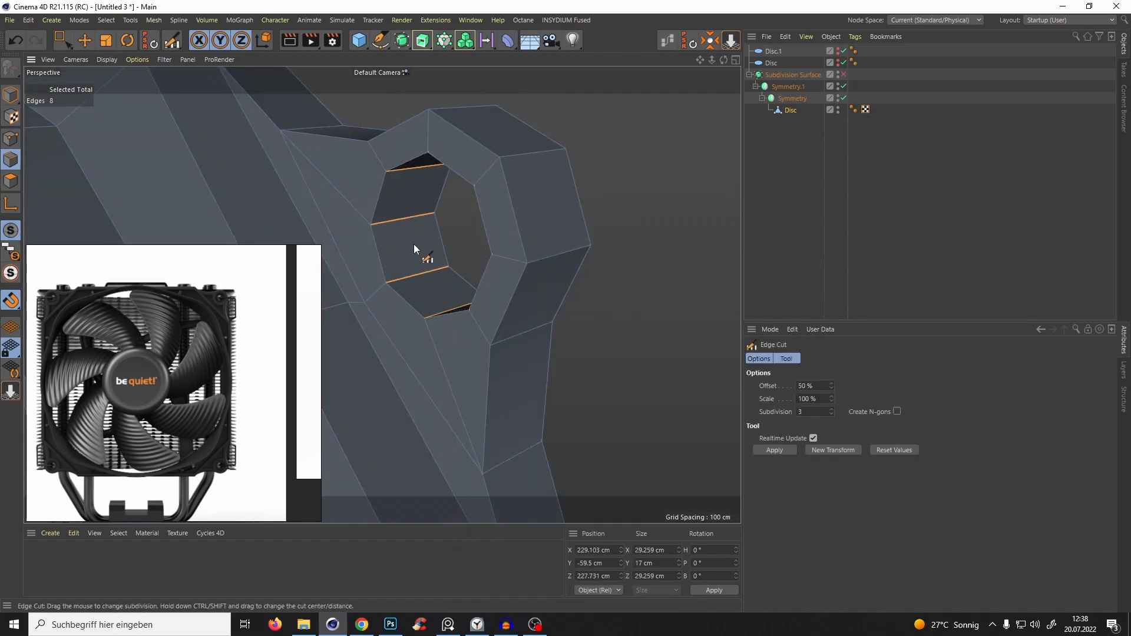
{"action": "left_click_drag", "start_coordinate": [414, 245], "coordinate": [392, 231]}
{"action": "right_click_drag", "start_coordinate": [392, 232], "coordinate": [410, 228], "text": "alt"}
{"action": "left_click_drag", "start_coordinate": [410, 227], "coordinate": [414, 231], "text": "alt"}
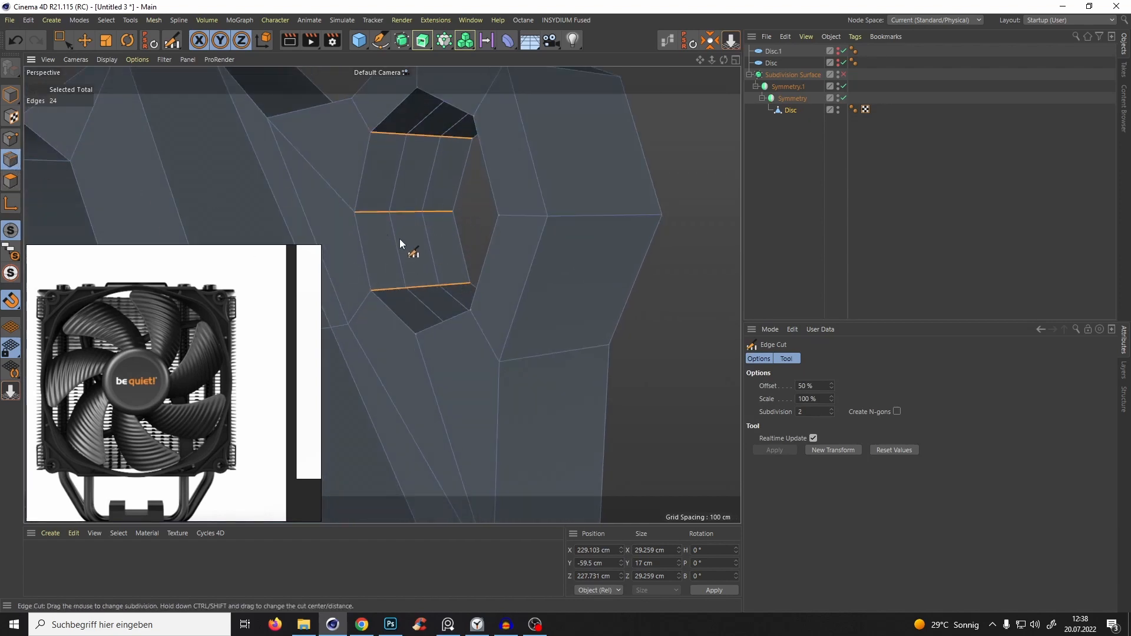
Select both new edge loops inside the screw hole and scale them apart to a spacing of about 7.65 cm.
{"action": "key", "text": "u"}
{"action": "key", "text": "l"}
{"action": "left_click", "coordinate": [426, 266]}
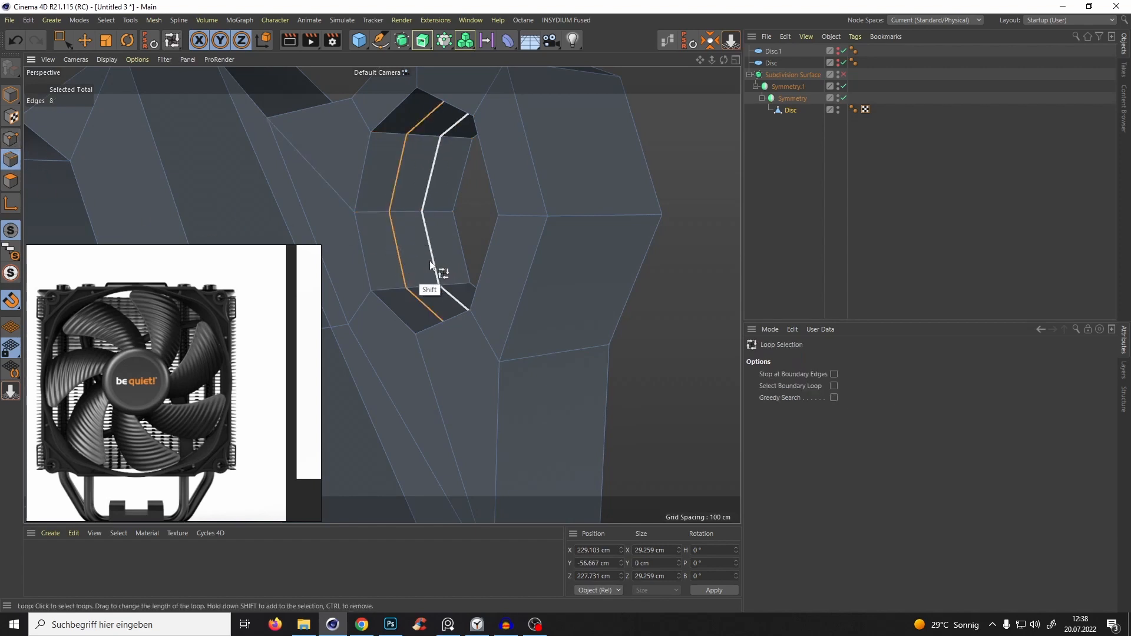
{"action": "left_click", "coordinate": [403, 253], "text": "shift"}
{"action": "key", "text": "t"}
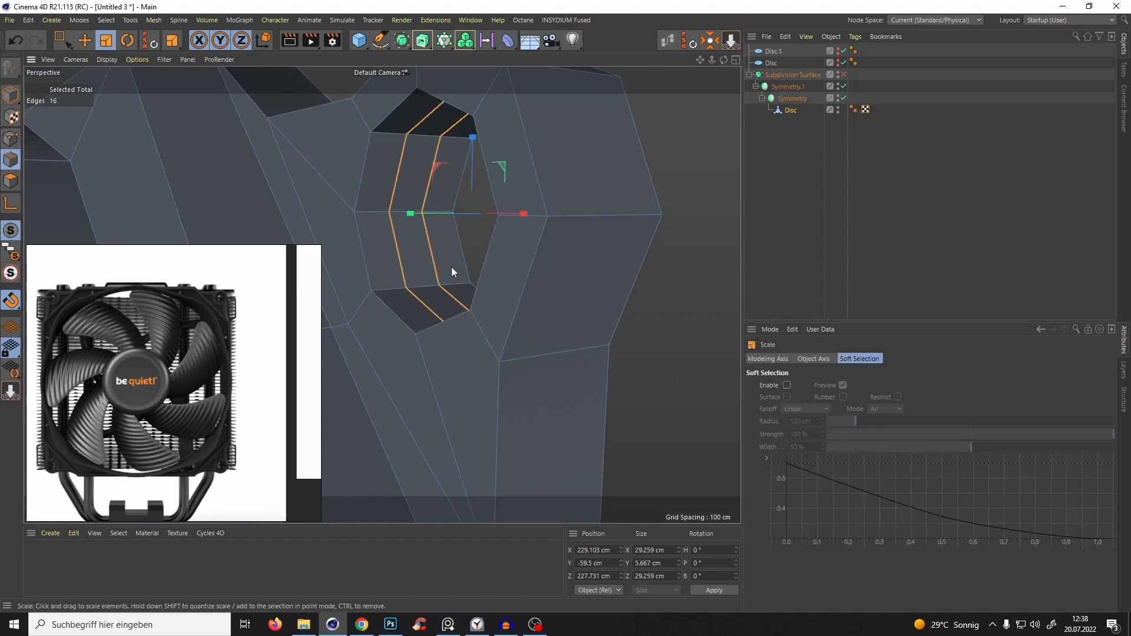
{"action": "left_click_drag", "start_coordinate": [452, 245], "coordinate": [510, 245], "text": "alt"}
{"action": "left_click_drag", "start_coordinate": [402, 238], "coordinate": [434, 253]}
Loop-select the middle band of polygons on the screw hole's inner wall in polygon mode.
{"action": "left_click", "coordinate": [11, 181]}
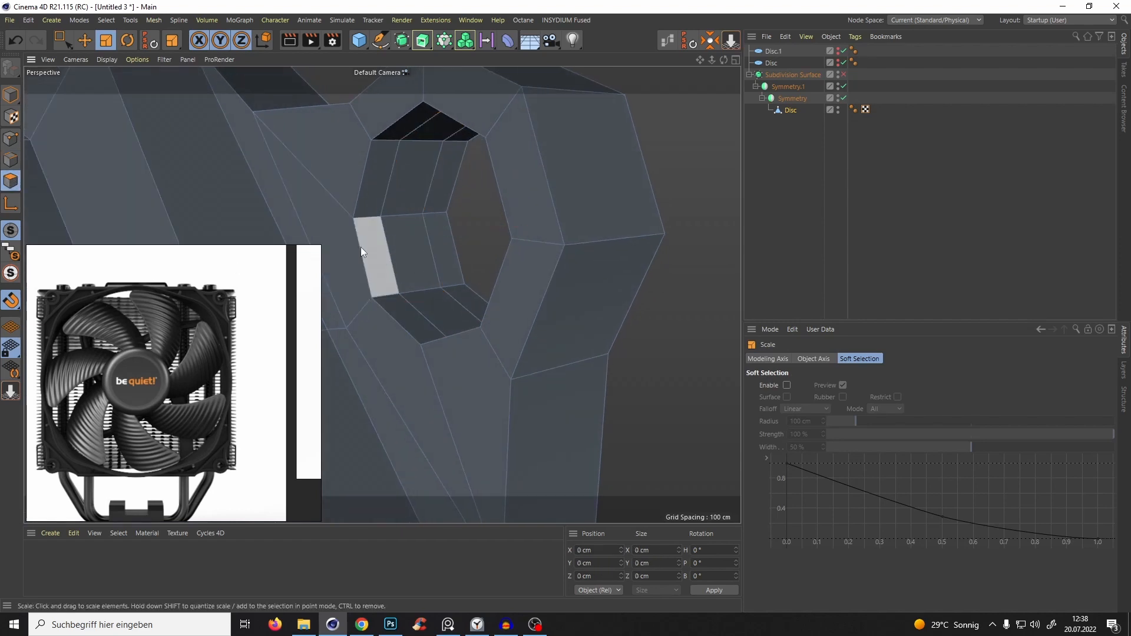
{"action": "key", "text": "u"}
{"action": "key", "text": "l"}
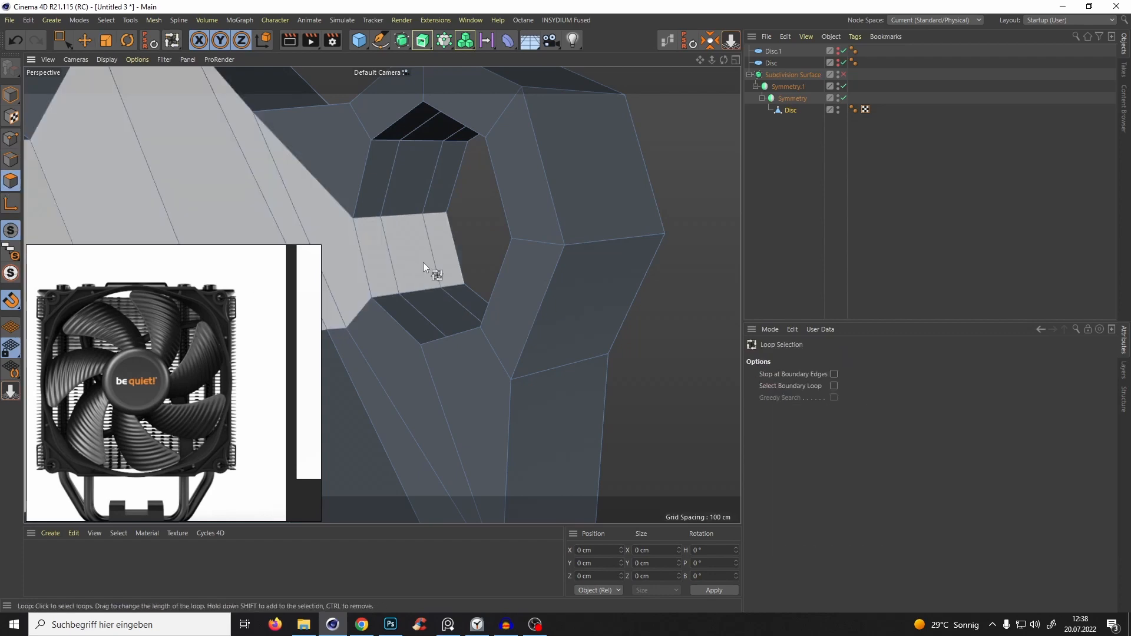
{"action": "left_click", "coordinate": [410, 212]}
{"action": "left_click_drag", "start_coordinate": [410, 212], "coordinate": [453, 203], "text": "alt"}
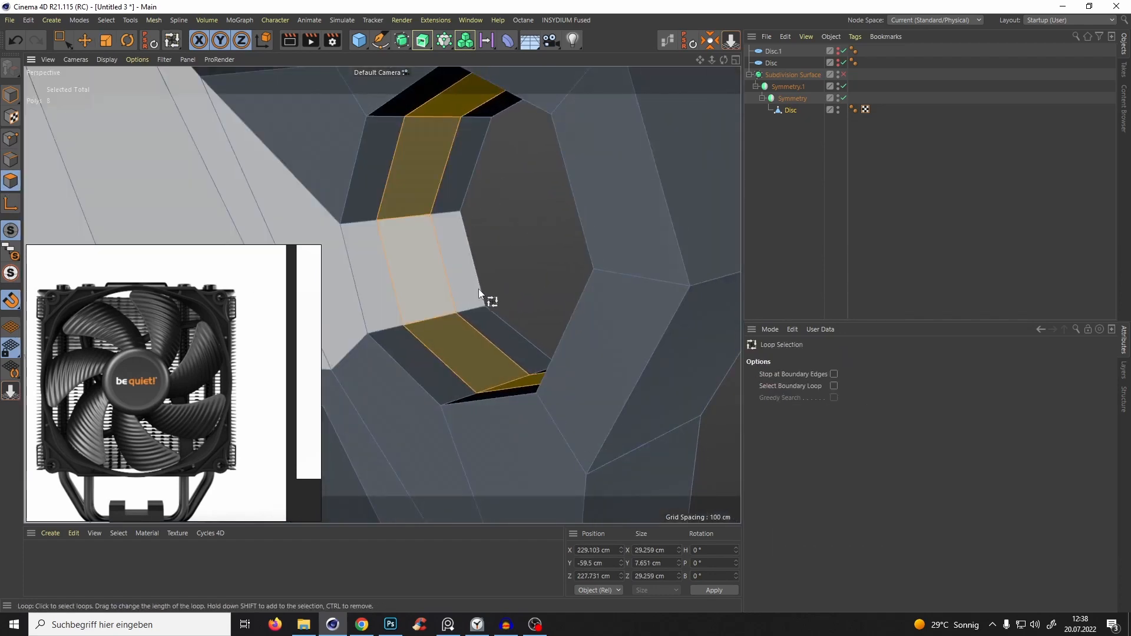
Try extruding the hole's middle polygon band inward by about 5.8 cm, compare it with the front reference, and undo it.
{"action": "key", "text": "d"}
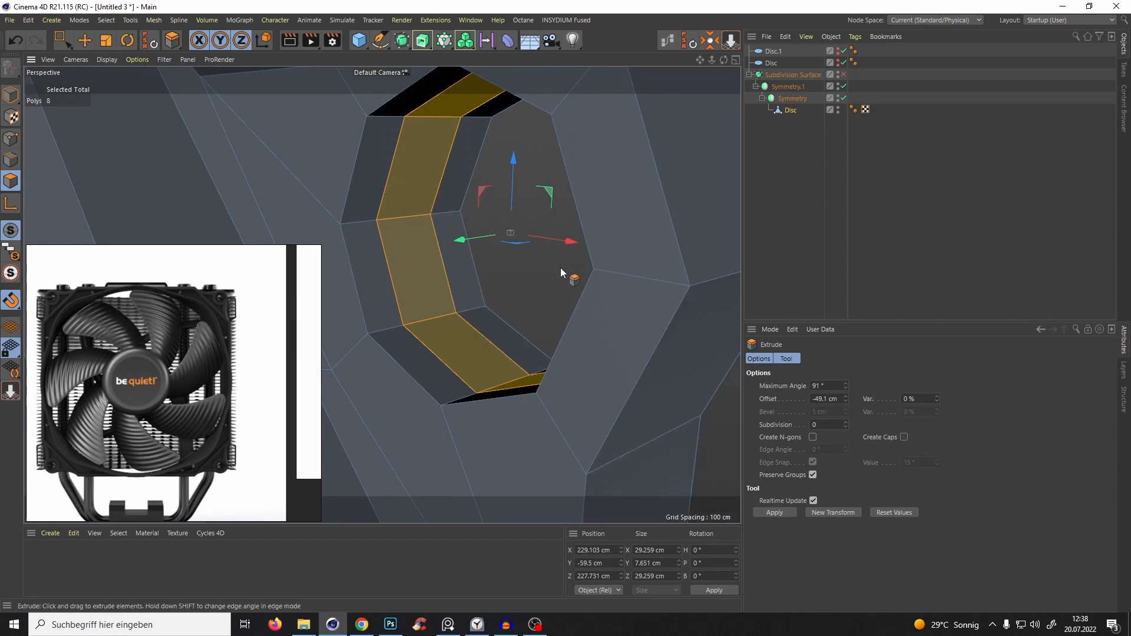
{"action": "left_click_drag", "start_coordinate": [560, 267], "coordinate": [518, 271]}
{"action": "key", "text": "F4"}
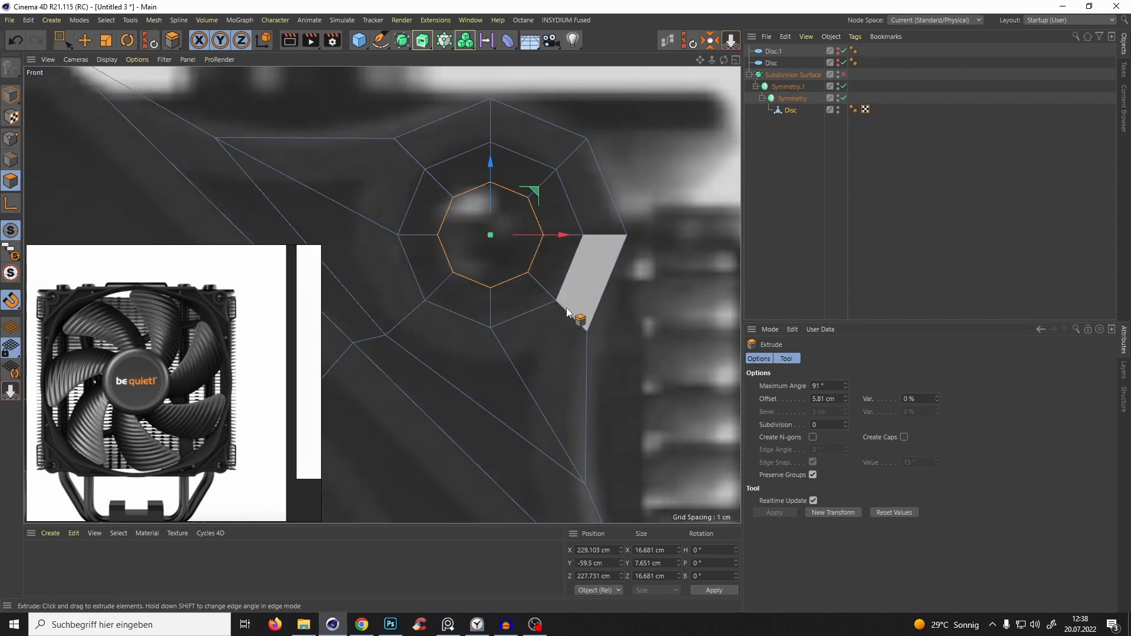
{"action": "scroll", "coordinate": [535, 215], "scroll_direction": "up", "scroll_amount": 3}
{"action": "key", "text": "F1"}
{"action": "scroll", "coordinate": [492, 246], "scroll_direction": "down", "scroll_amount": 1}
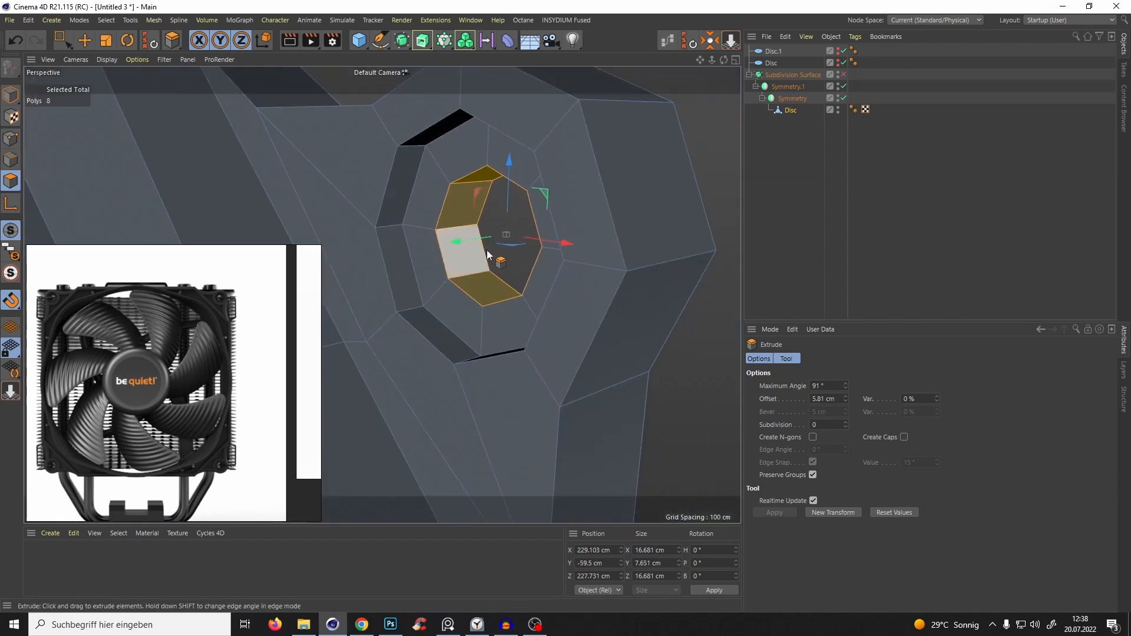
{"action": "key", "text": "ctrl+z"}
{"action": "left_click_drag", "start_coordinate": [518, 256], "coordinate": [737, 183]}
{"action": "key", "text": "space"}
{"action": "key", "text": "ctrl+z"}
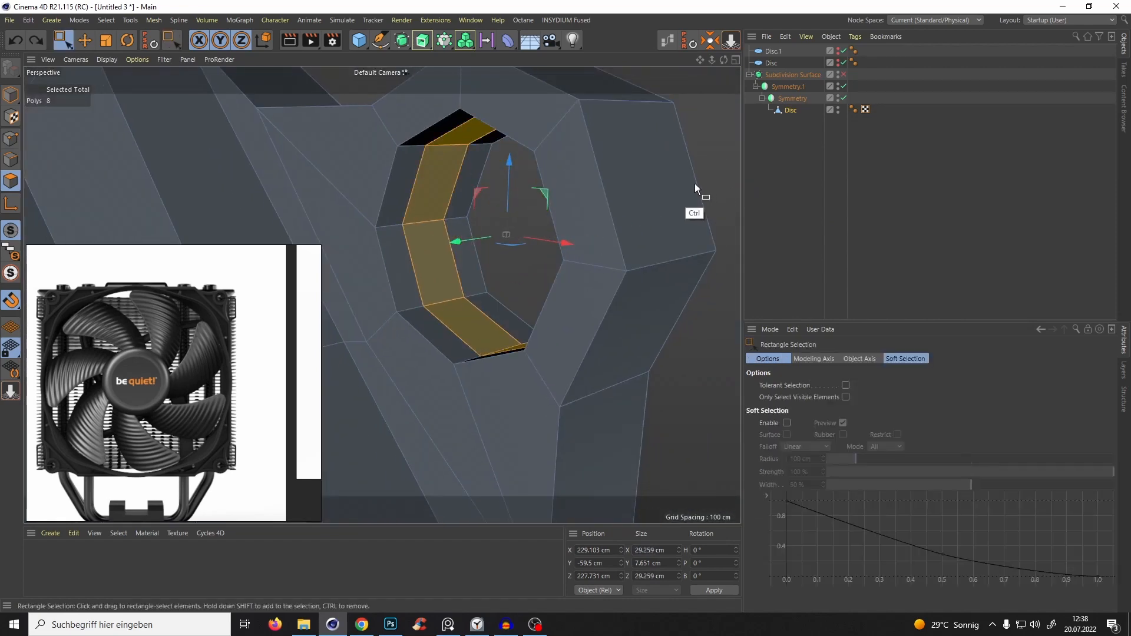
{"action": "key", "text": "F4"}
{"action": "scroll", "coordinate": [573, 271], "scroll_direction": "down", "scroll_amount": 8}
{"action": "scroll", "coordinate": [573, 275], "scroll_direction": "up", "scroll_amount": 7}
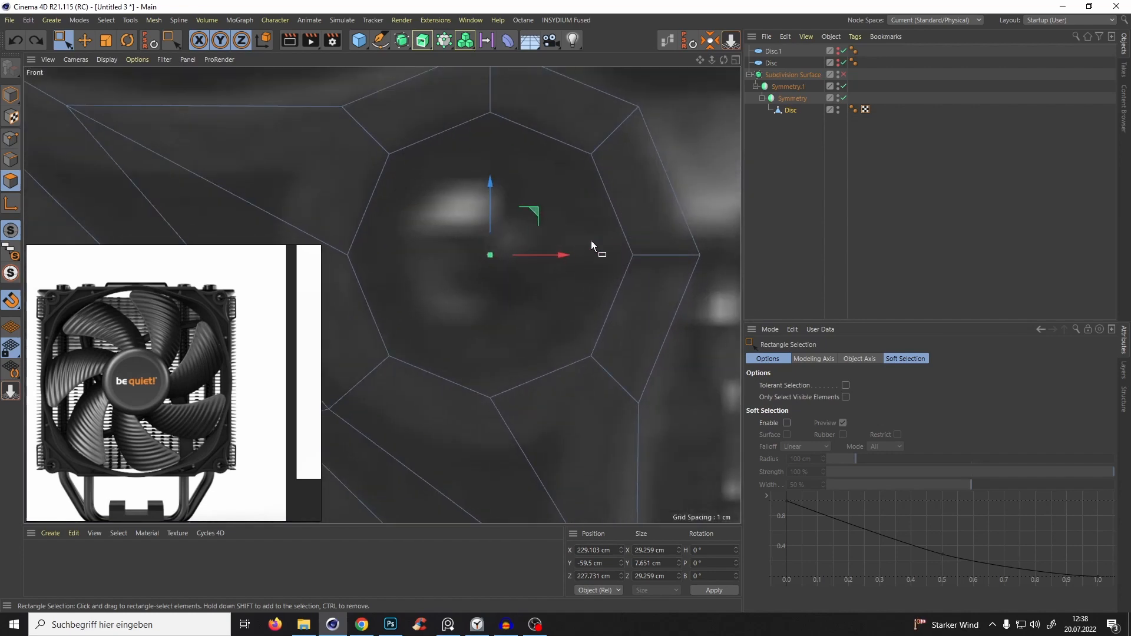
{"action": "left_click_drag", "start_coordinate": [591, 241], "coordinate": [660, 232]}
{"action": "key", "text": "ctrl+z"}
{"action": "key", "text": "F1"}
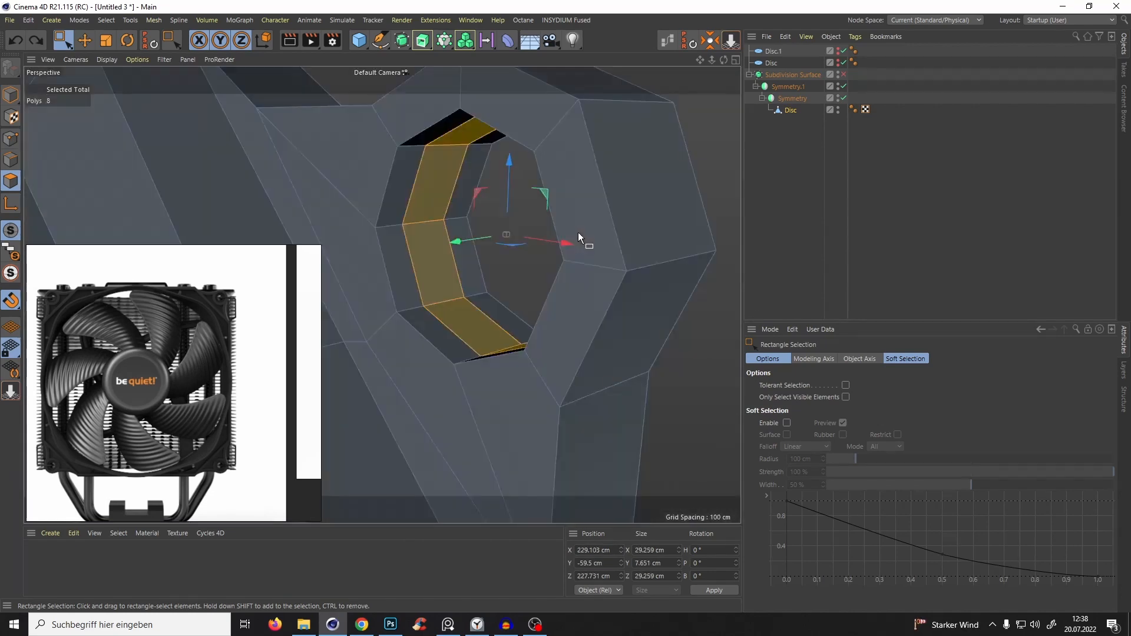
Extrude the hole's middle polygon band inward by about 6.56 cm, matching the reference image in the Front view.
{"action": "key", "text": "d"}
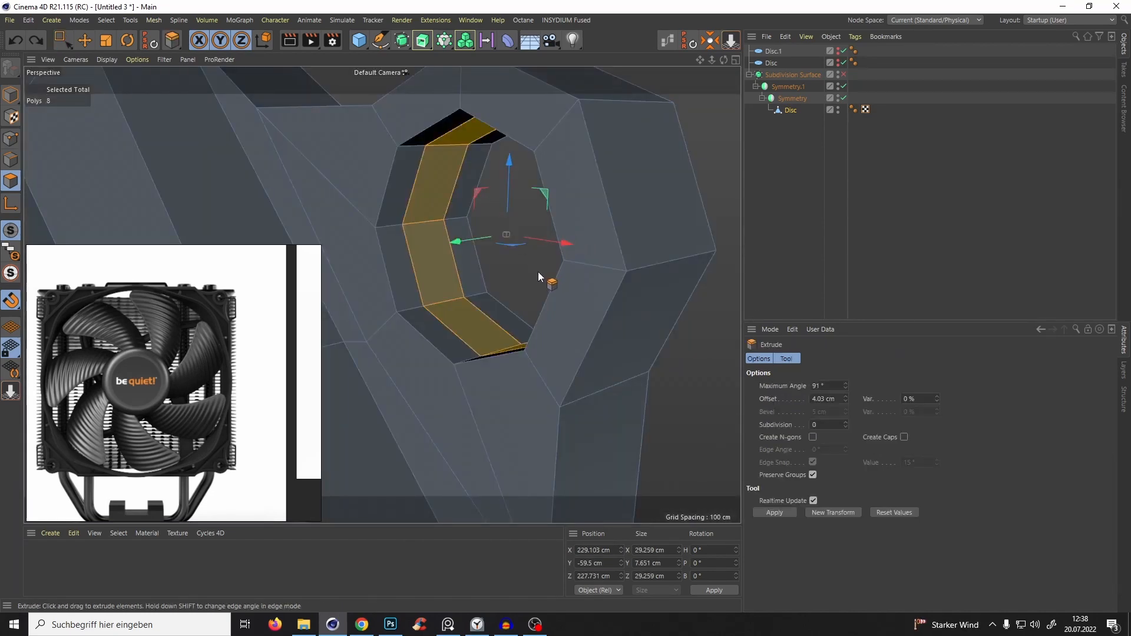
{"action": "key", "text": "F4"}
{"action": "scroll", "coordinate": [556, 267], "scroll_direction": "down", "scroll_amount": 6}
{"action": "middle_click_drag", "start_coordinate": [536, 285], "coordinate": [520, 305], "text": "alt"}
{"action": "scroll", "coordinate": [532, 288], "scroll_direction": "up", "scroll_amount": 4}
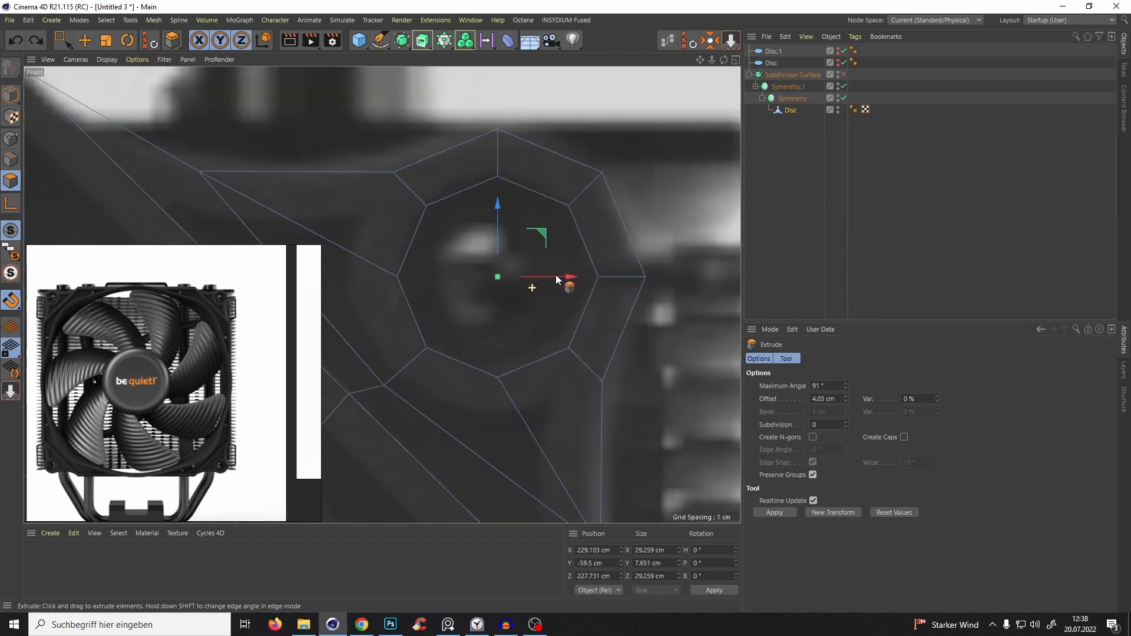
{"action": "left_click_drag", "start_coordinate": [556, 275], "coordinate": [963, 167]}
{"action": "key", "text": "F1"}
{"action": "left_click_drag", "start_coordinate": [473, 269], "coordinate": [442, 307], "text": "alt"}
{"action": "scroll", "coordinate": [480, 278], "scroll_direction": "down", "scroll_amount": 3}
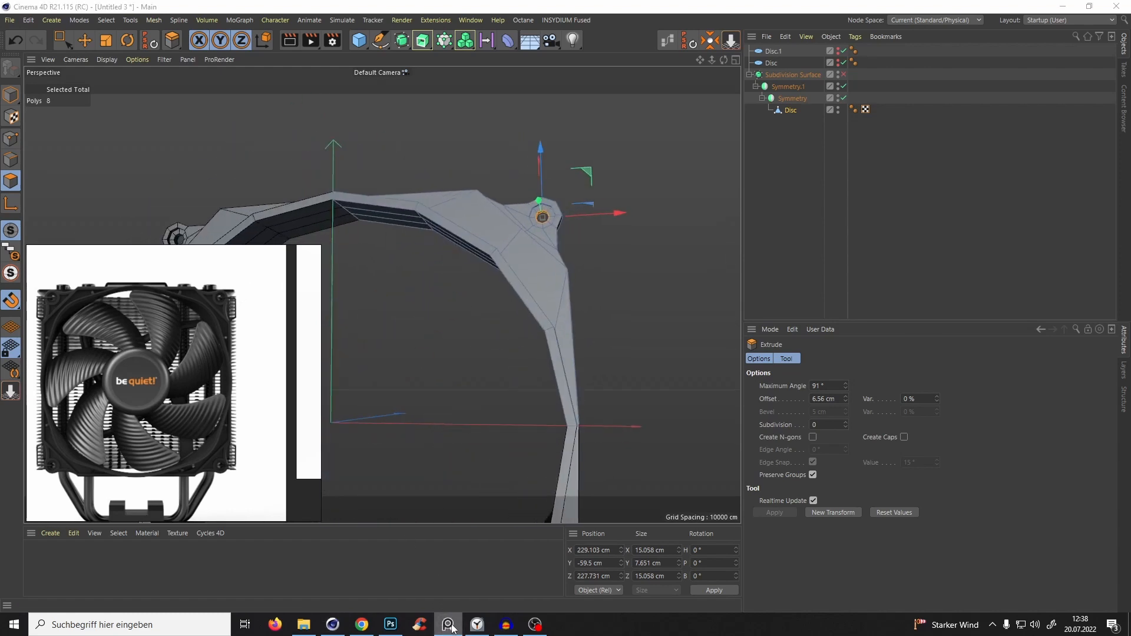
{"action": "left_click", "coordinate": [535, 625]}
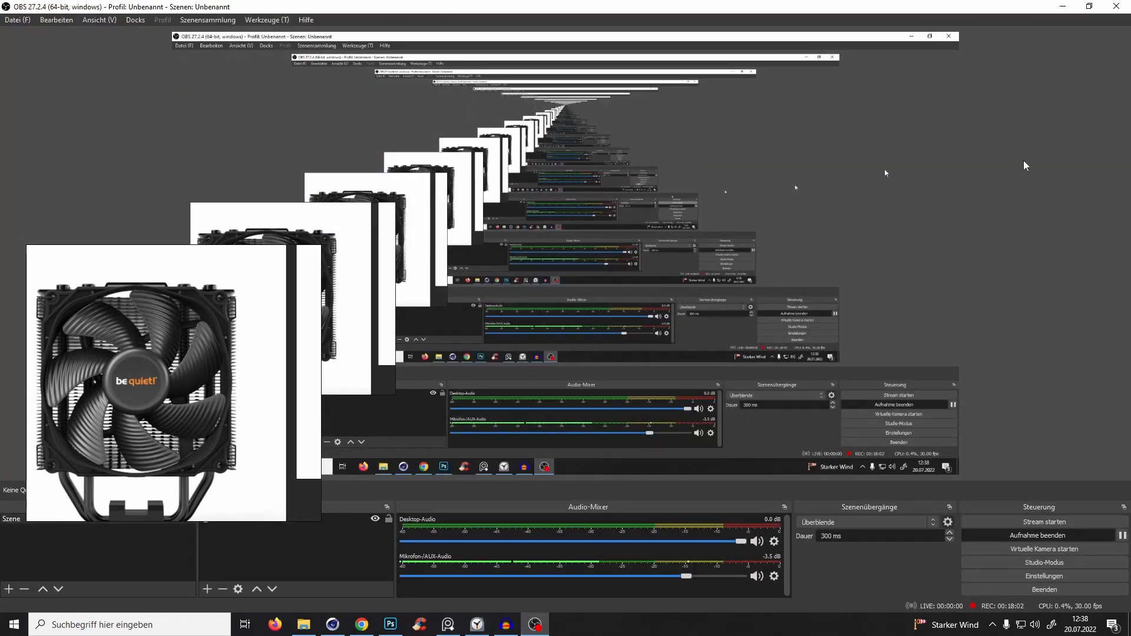
{"action": "left_click", "coordinate": [1064, 6]}
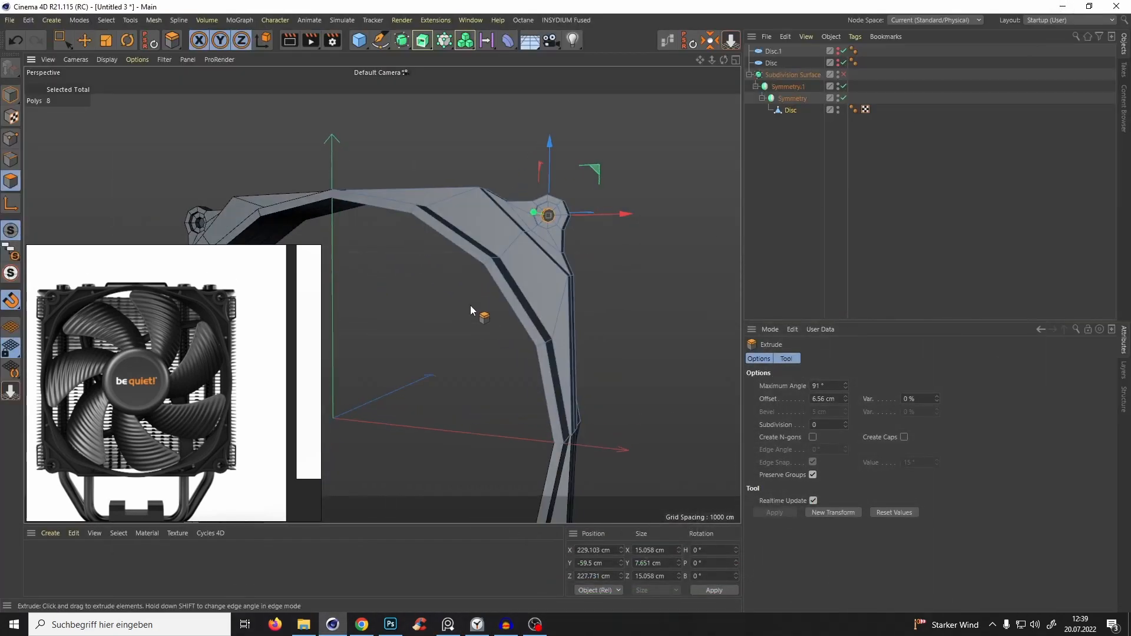
{"action": "scroll", "coordinate": [470, 305], "scroll_direction": "up", "scroll_amount": 2}
{"action": "left_click_drag", "start_coordinate": [519, 228], "coordinate": [516, 254], "text": "alt"}
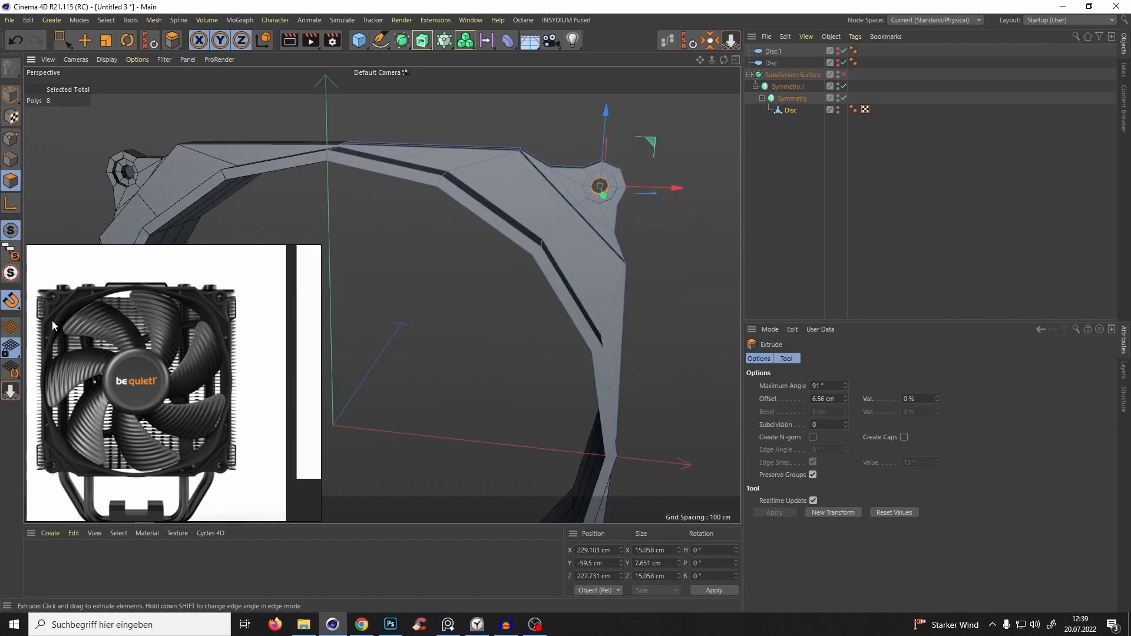
Select the four front and back groove points at the ring's diagonal corner in point mode and try moving them outward in perspective.
{"action": "left_click_drag", "start_coordinate": [374, 245], "coordinate": [469, 234], "text": "alt"}
{"action": "left_click", "coordinate": [11, 139]}
{"action": "left_click_drag", "start_coordinate": [441, 195], "coordinate": [409, 197], "text": "alt"}
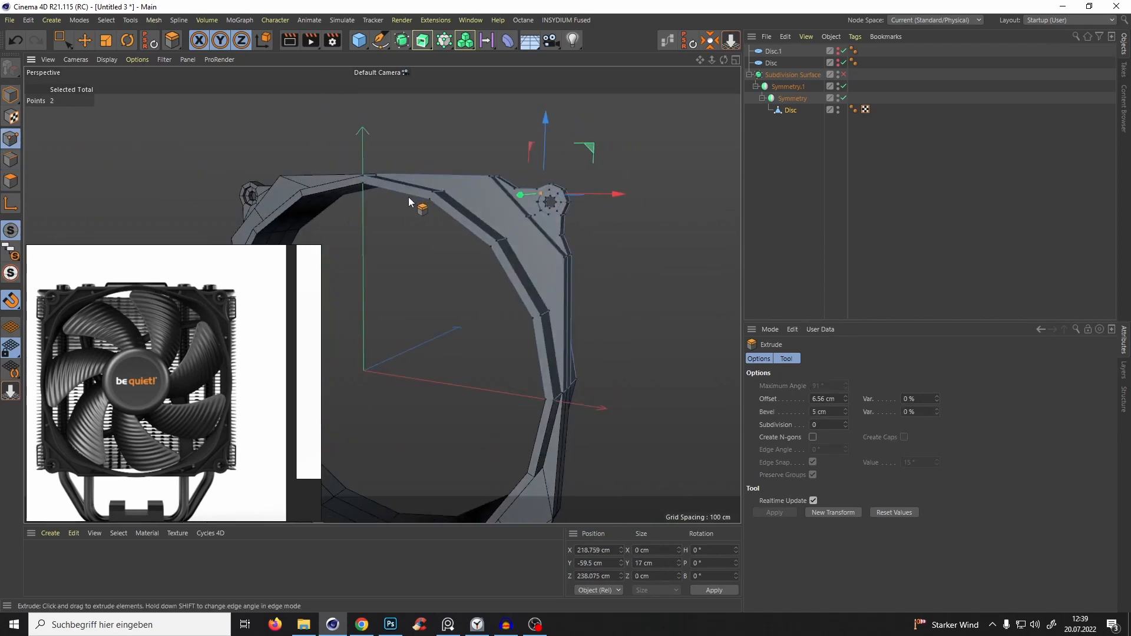
{"action": "left_click_drag", "start_coordinate": [486, 259], "coordinate": [482, 252], "text": "alt"}
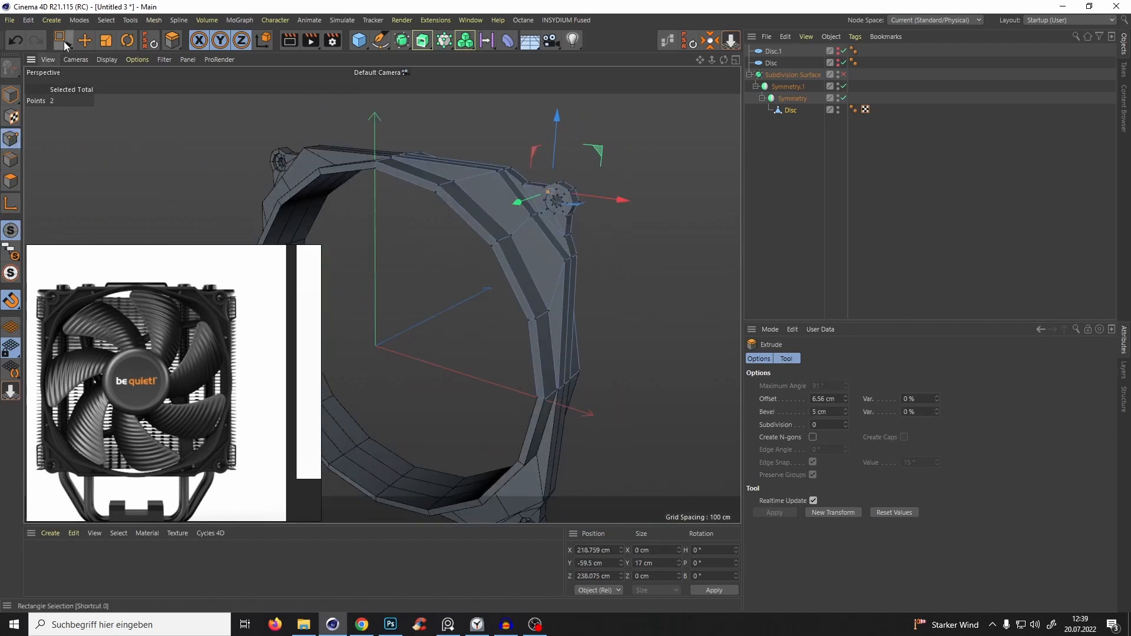
{"action": "key", "text": "0"}
{"action": "left_click_drag", "start_coordinate": [490, 238], "coordinate": [610, 195]}
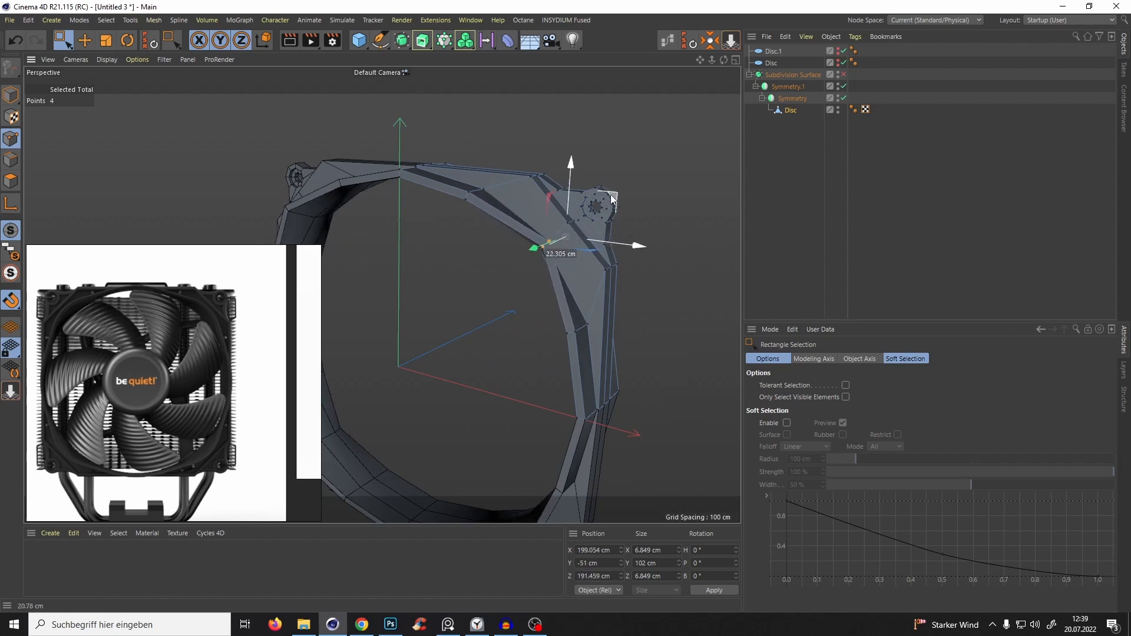
{"action": "key", "text": "ctrl+z"}
Move the four diagonal corner points outward in the Front view to about X 195.3 cm, Z 195.6 cm.
{"action": "left_click_drag", "start_coordinate": [521, 247], "coordinate": [536, 270], "text": "alt"}
{"action": "key", "text": "F10"}
{"action": "key", "text": "F10"}
{"action": "right_click_drag", "start_coordinate": [496, 271], "coordinate": [425, 336], "text": "alt"}
{"action": "middle_click_drag", "start_coordinate": [425, 336], "coordinate": [511, 270], "text": "alt"}
{"action": "left_click_drag", "start_coordinate": [527, 252], "coordinate": [560, 219], "text": "ctrl"}
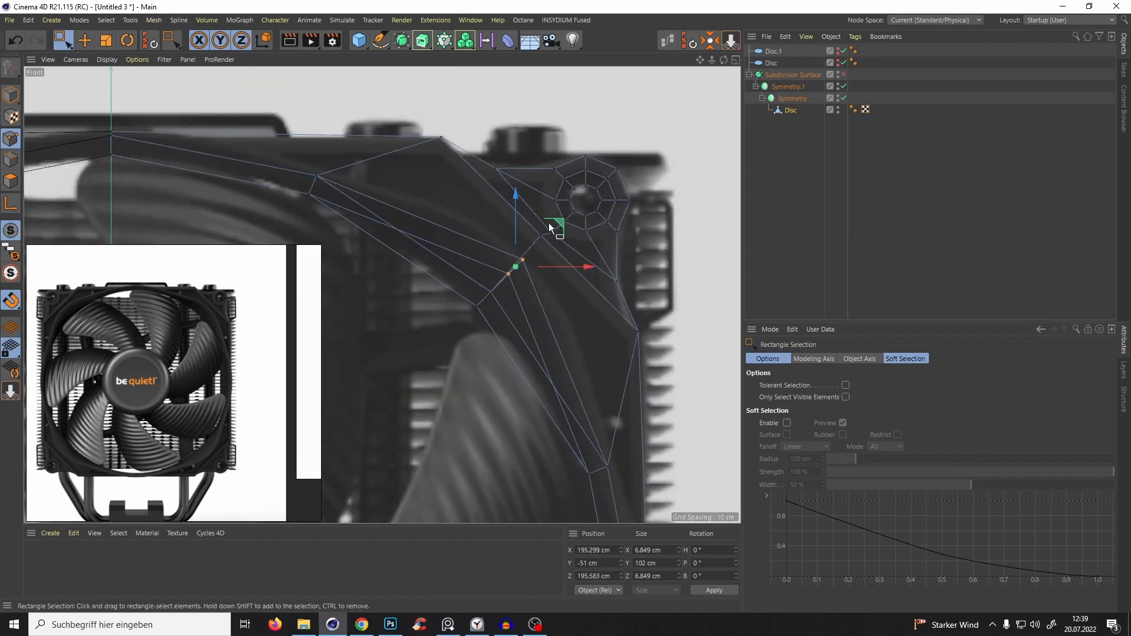
Select the four groove points at the ring's top centre and raise them to about Z 260.8 cm in the Front view.
{"action": "middle_click_drag", "start_coordinate": [320, 191], "coordinate": [494, 192], "text": "alt"}
{"action": "key", "text": "F10"}
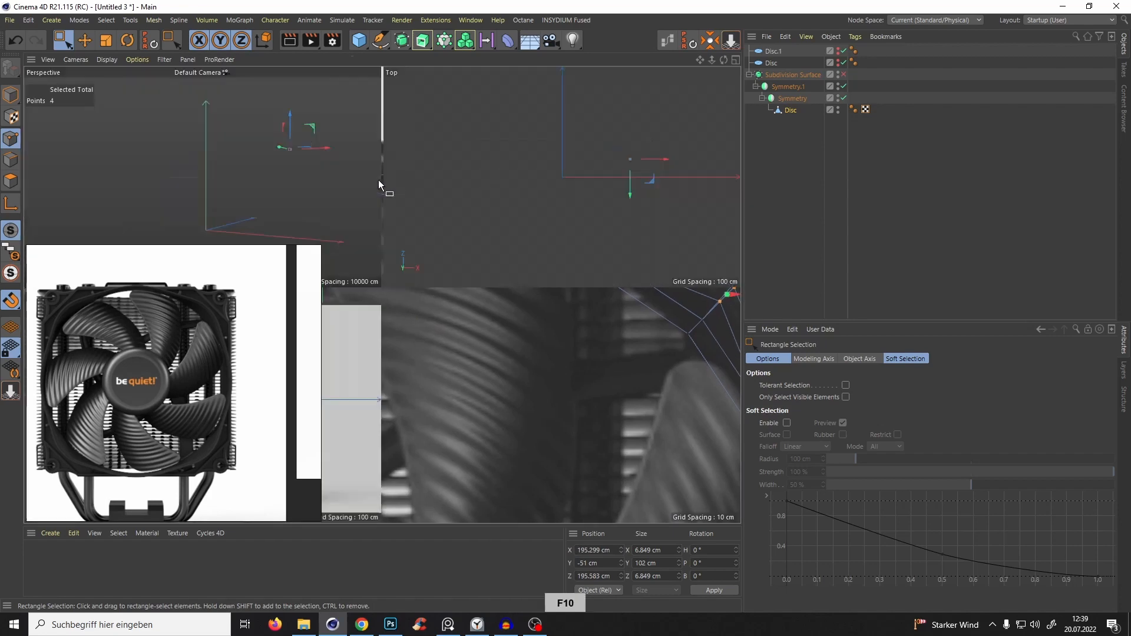
{"action": "key", "text": "F10"}
{"action": "left_click_drag", "start_coordinate": [385, 206], "coordinate": [431, 187], "text": "alt"}
{"action": "left_click_drag", "start_coordinate": [521, 179], "coordinate": [535, 157], "text": "alt"}
{"action": "key", "text": "F10"}
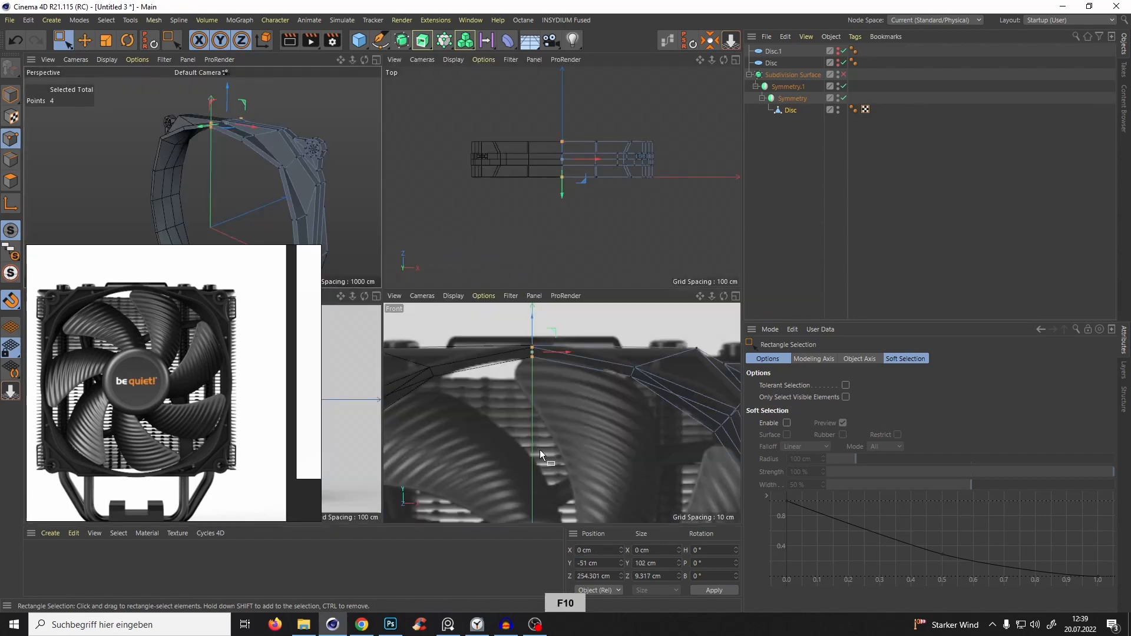
{"action": "key", "text": "F10"}
{"action": "left_click_drag", "start_coordinate": [327, 140], "coordinate": [326, 128]}
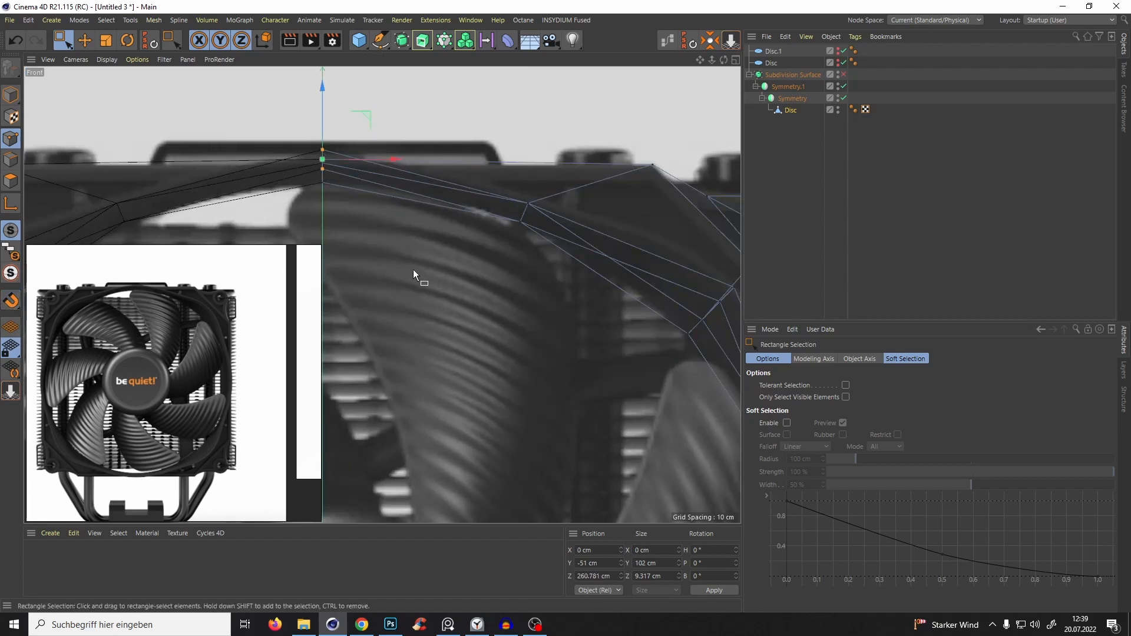
Select the four front and back groove points at the ring's side midpoint and move them outward to about X 261.2 cm.
{"action": "key", "text": "F10"}
{"action": "key", "text": "F10"}
{"action": "left_click_drag", "start_coordinate": [505, 217], "coordinate": [508, 266], "text": "alt"}
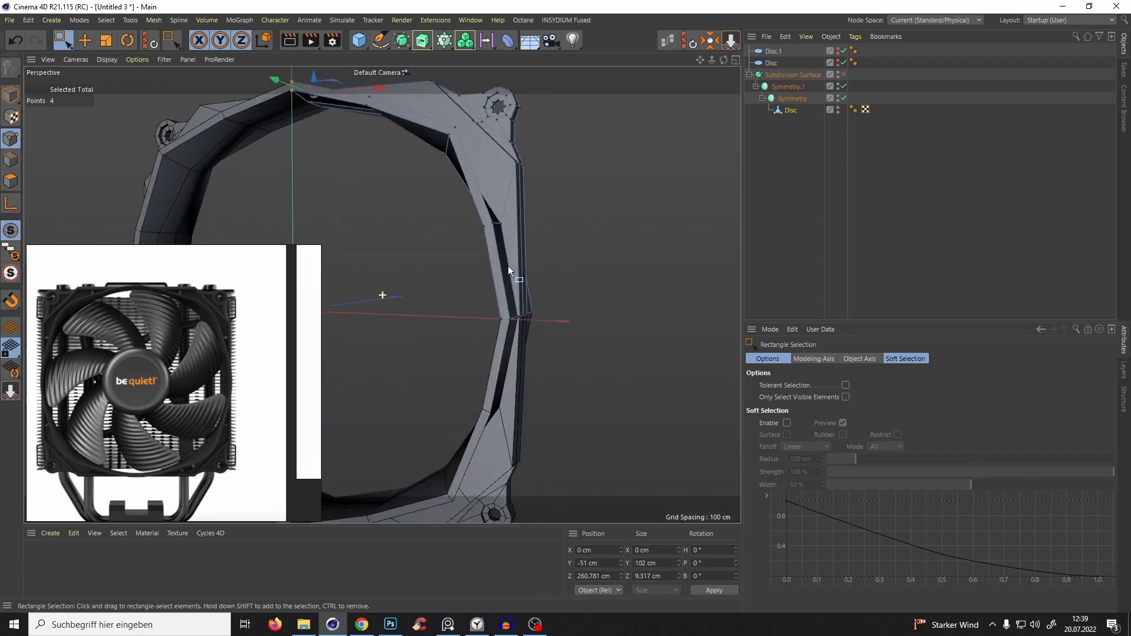
{"action": "right_click_drag", "start_coordinate": [507, 266], "coordinate": [519, 277], "text": "alt"}
{"action": "middle_click_drag", "start_coordinate": [518, 277], "coordinate": [472, 246], "text": "alt"}
{"action": "mouse_move", "coordinate": [472, 246]}
{"action": "left_mouse_down", "text": "alt"}
{"action": "mouse_move", "coordinate": [440, 229]}
{"action": "mouse_move", "coordinate": [476, 257]}
{"action": "left_mouse_up", "text": "alt"}
{"action": "left_click_drag", "start_coordinate": [469, 265], "coordinate": [428, 293], "text": "alt"}
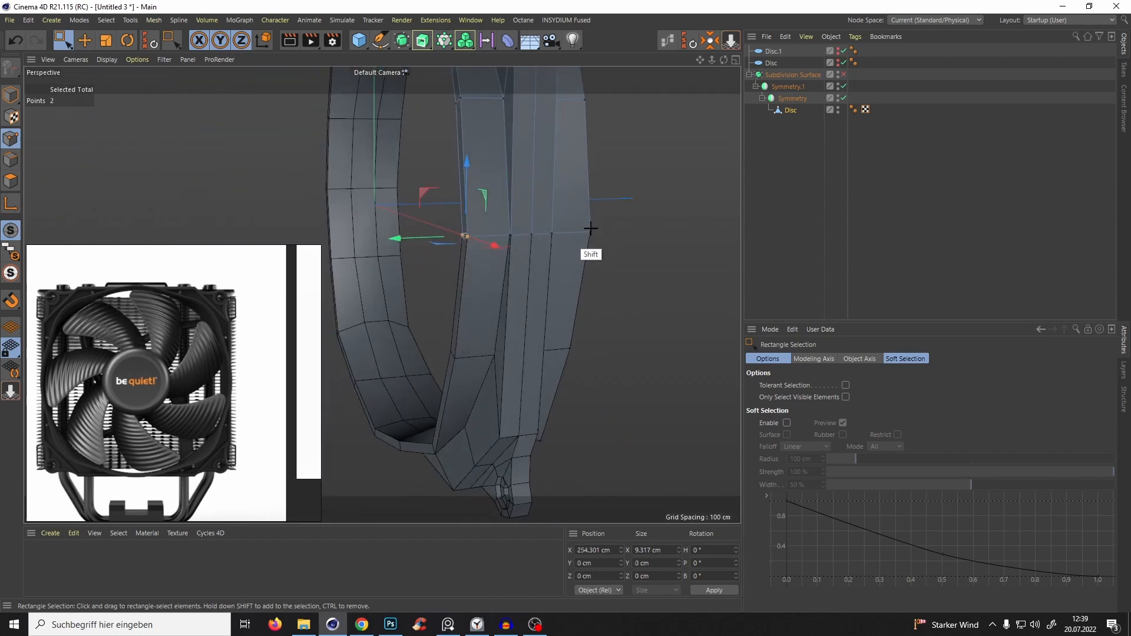
{"action": "left_click_drag", "start_coordinate": [578, 222], "coordinate": [597, 244], "text": "shift"}
{"action": "left_click_drag", "start_coordinate": [594, 245], "coordinate": [70, 119], "text": "alt"}
{"action": "key", "text": "F10"}
{"action": "key", "text": "F10"}
{"action": "right_click_drag", "start_coordinate": [512, 280], "coordinate": [580, 403], "text": "alt"}
{"action": "middle_click_drag", "start_coordinate": [580, 403], "coordinate": [472, 252], "text": "alt"}
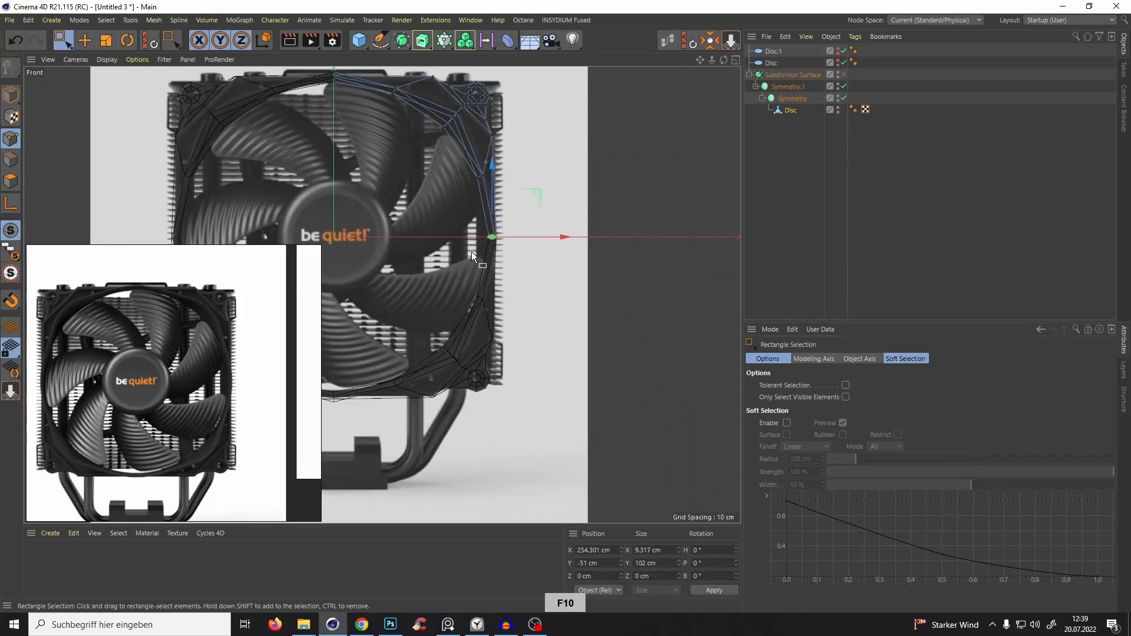
{"action": "right_click_drag", "start_coordinate": [487, 238], "coordinate": [537, 223], "text": "alt"}
{"action": "left_click_drag", "start_coordinate": [524, 241], "coordinate": [519, 241]}
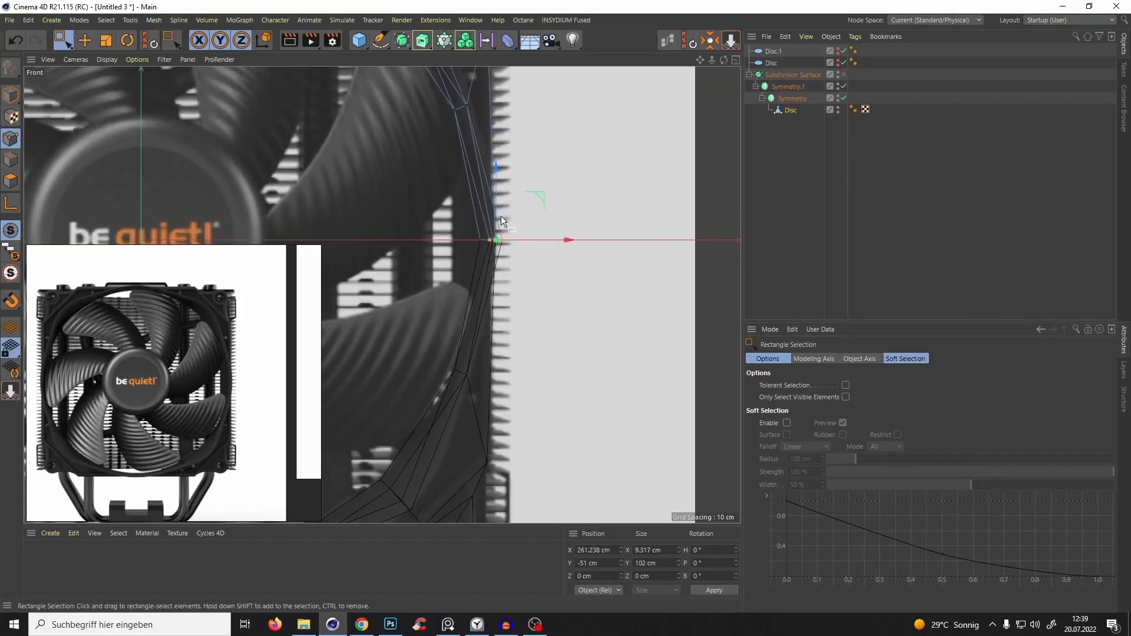
{"action": "scroll", "coordinate": [512, 248], "scroll_direction": "down", "scroll_amount": 5}
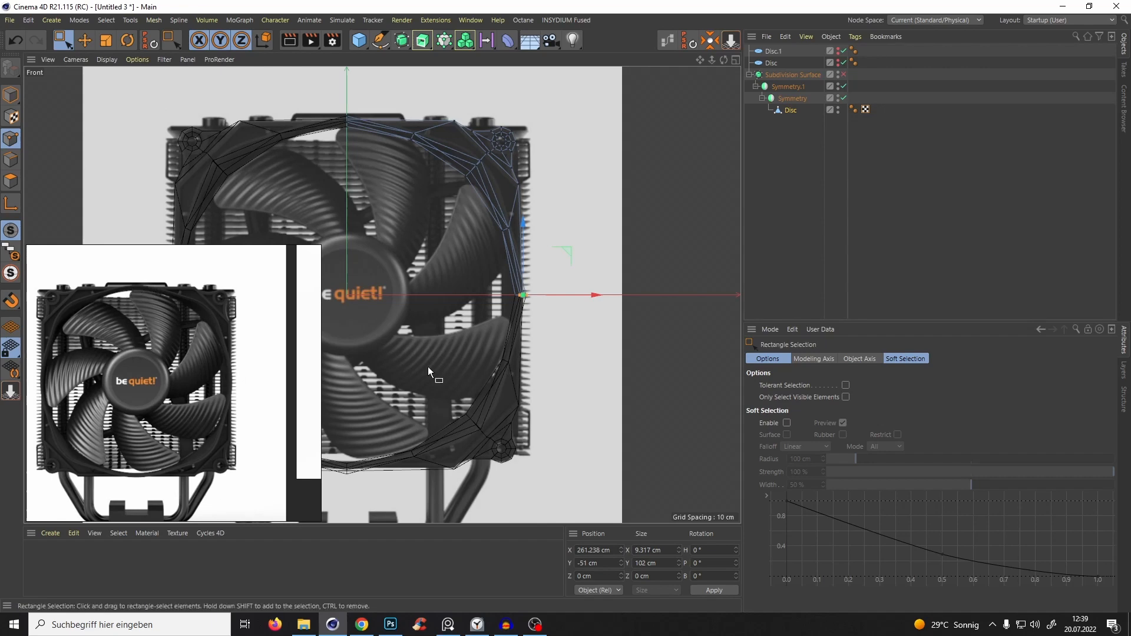
{"action": "key", "text": "F1"}
{"action": "left_click_drag", "start_coordinate": [453, 264], "coordinate": [545, 192], "text": "alt"}
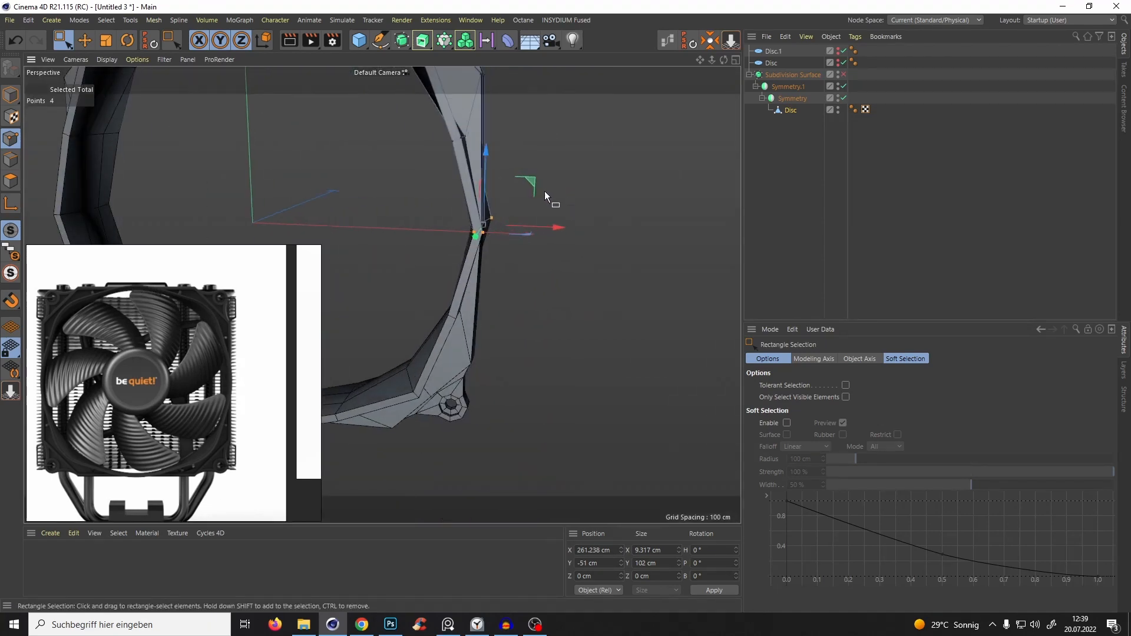
Examine the reshaped frame with subdivision smoothing enabled, checking the groove and corners from several angles.
{"action": "middle_click_drag", "start_coordinate": [544, 191], "coordinate": [476, 274], "text": "alt"}
{"action": "scroll", "coordinate": [494, 272], "scroll_direction": "down", "scroll_amount": 2}
{"action": "key", "text": "q"}
{"action": "left_click_drag", "start_coordinate": [462, 260], "coordinate": [416, 248], "text": "alt"}
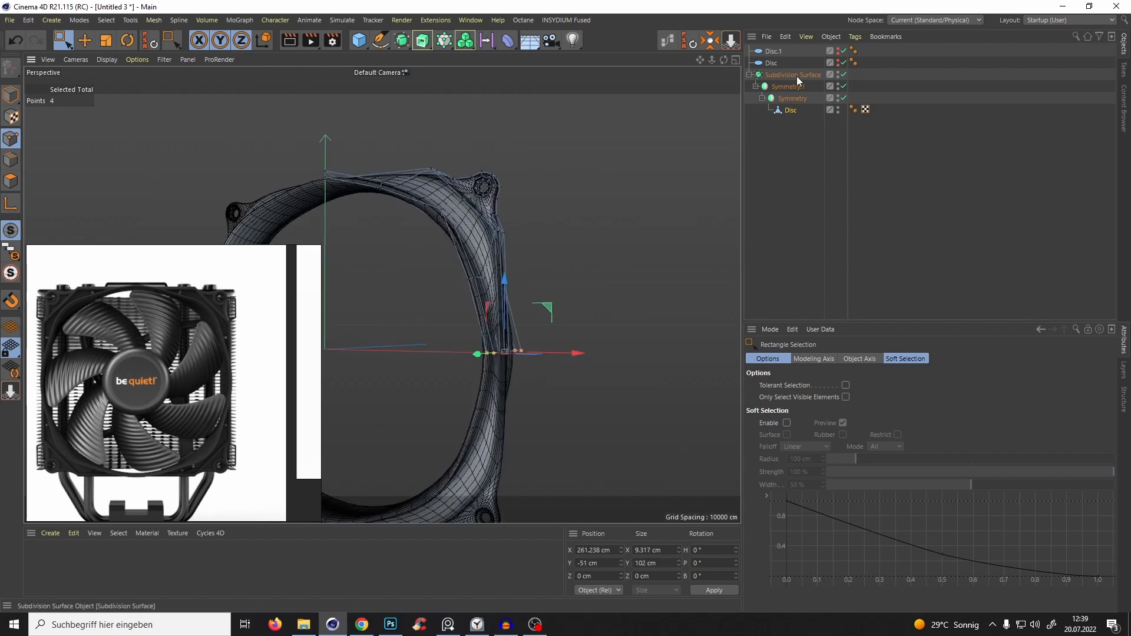
{"action": "left_click", "coordinate": [769, 159]}
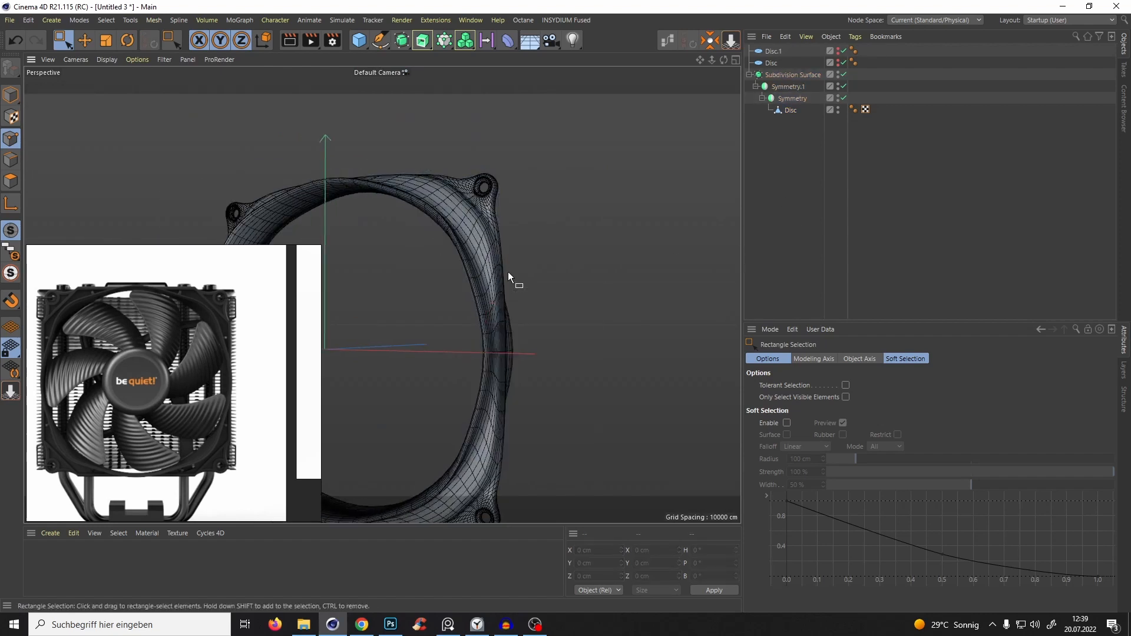
{"action": "left_click_drag", "start_coordinate": [508, 271], "coordinate": [571, 176], "text": "alt"}
{"action": "scroll", "coordinate": [489, 230], "scroll_direction": "up", "scroll_amount": 5}
{"action": "scroll", "coordinate": [499, 219], "scroll_direction": "down", "scroll_amount": 5}
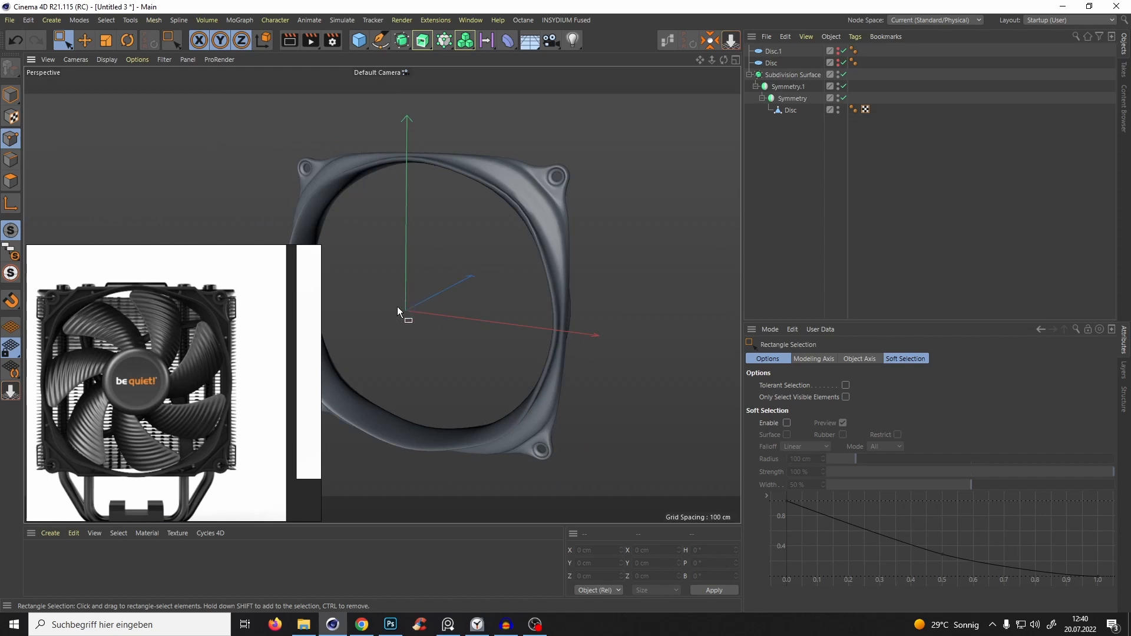
{"action": "left_click_drag", "start_coordinate": [437, 151], "coordinate": [536, 211], "text": "alt"}
Select the ring's Disc mesh and turn off subdivision smoothing to expose the groove edges at the corner.
{"action": "left_click", "coordinate": [790, 110]}
{"action": "key", "text": "q"}
{"action": "scroll", "coordinate": [437, 218], "scroll_direction": "up", "scroll_amount": 8}
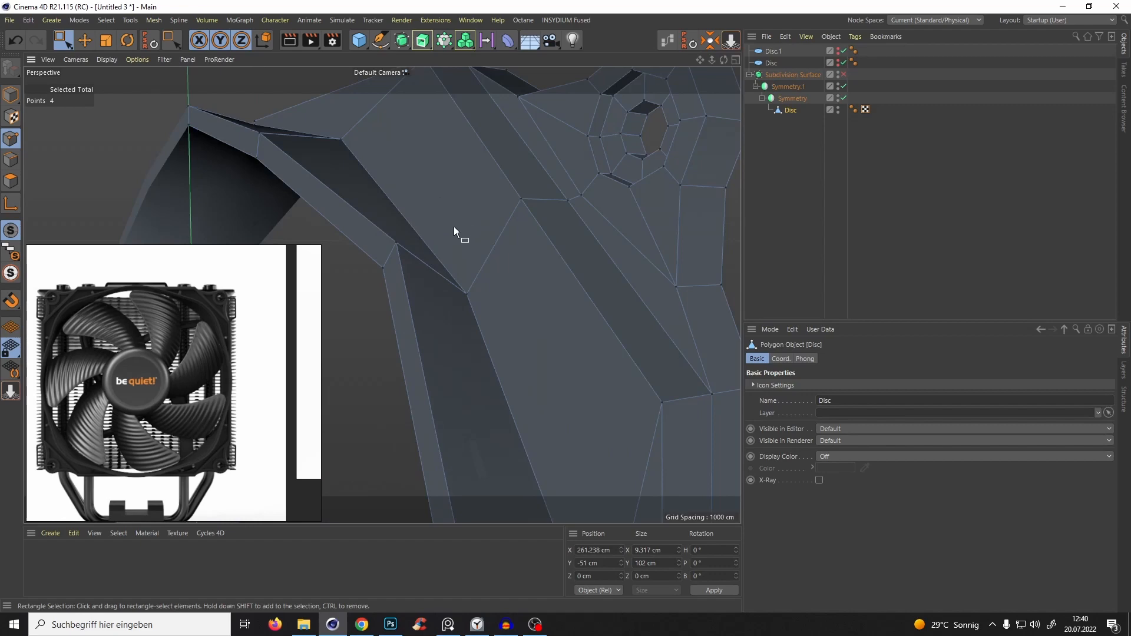
{"action": "left_click_drag", "start_coordinate": [453, 226], "coordinate": [497, 235], "text": "alt"}
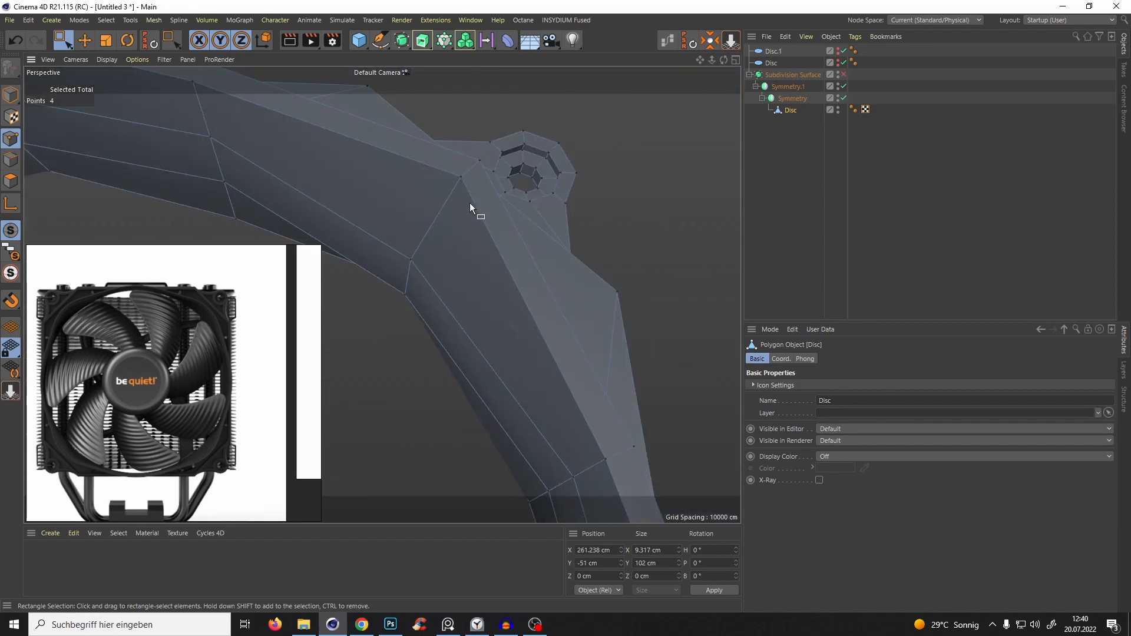
{"action": "key", "text": "k"}
{"action": "key", "text": "l"}
{"action": "scroll", "coordinate": [465, 176], "scroll_direction": "up", "scroll_amount": 10}
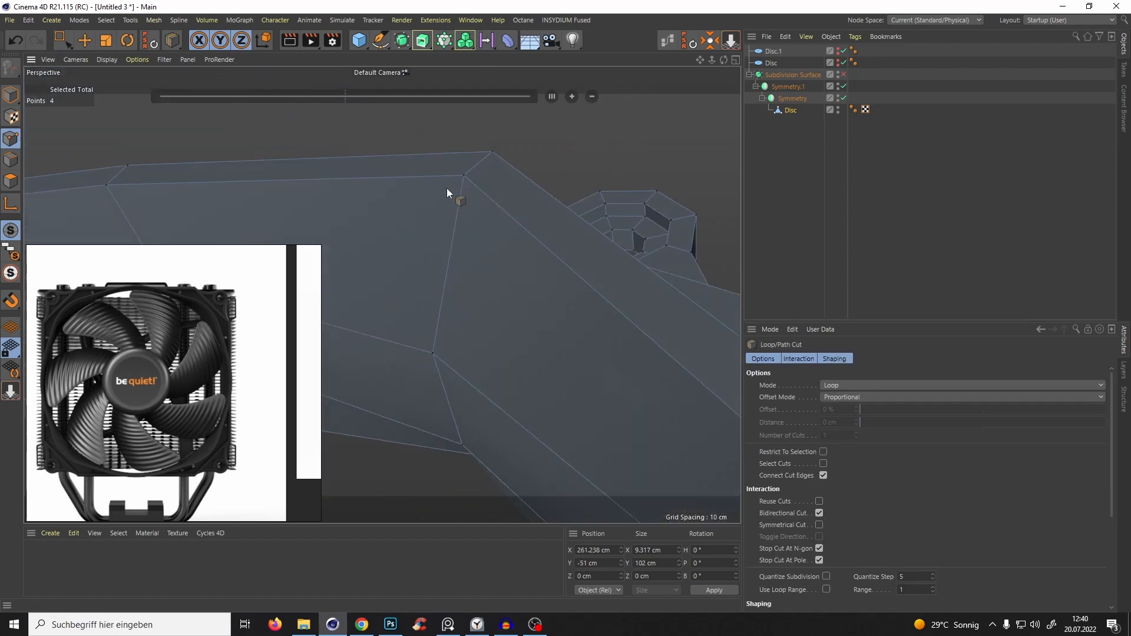
{"action": "key", "text": "e"}
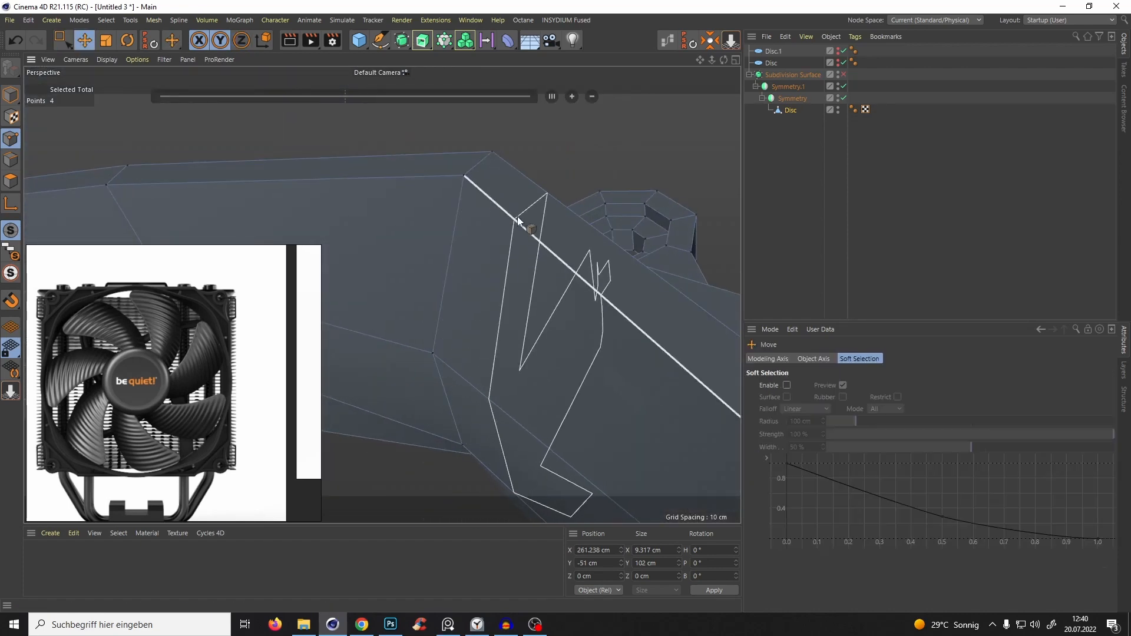
{"action": "left_click_drag", "start_coordinate": [517, 217], "coordinate": [523, 168], "text": "alt"}
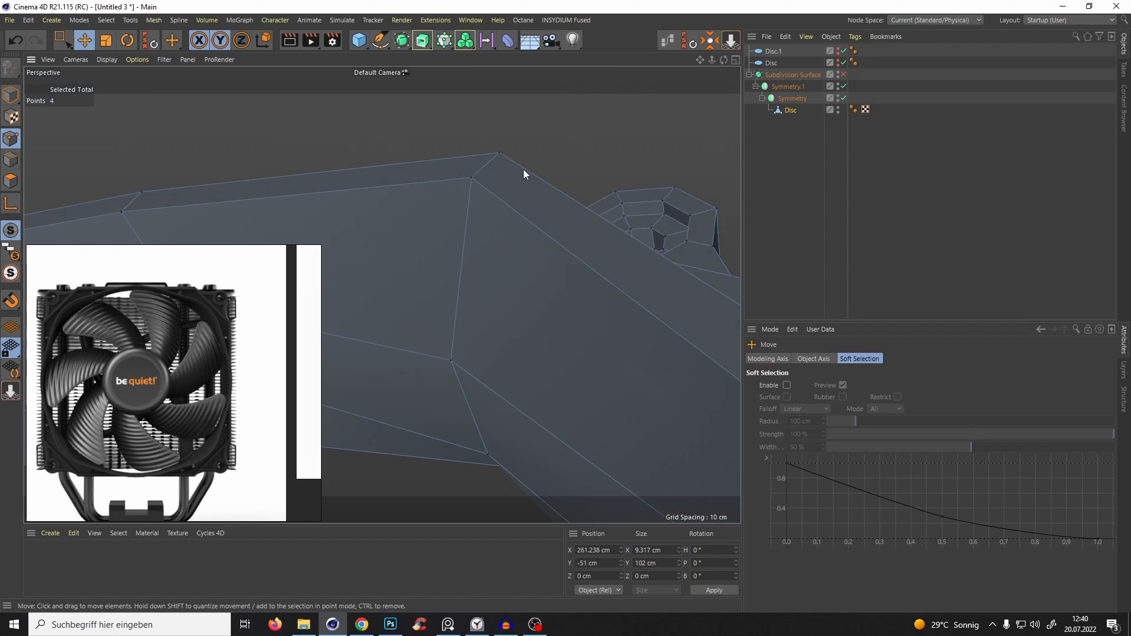
{"action": "left_click_drag", "start_coordinate": [530, 212], "coordinate": [496, 195], "text": "alt"}
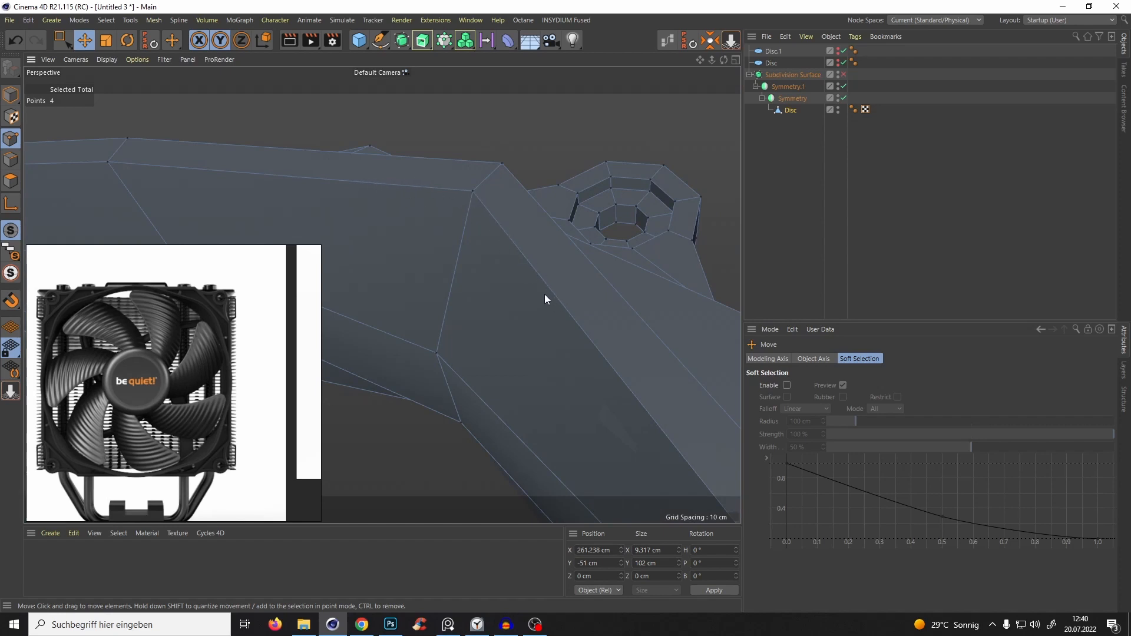
Add a supporting loop cut around the ring close to the groove's ridge edge and check it with subdivision smoothing on.
{"action": "key", "text": "k"}
{"action": "key", "text": "l"}
{"action": "scroll", "coordinate": [476, 188], "scroll_direction": "up", "scroll_amount": 8}
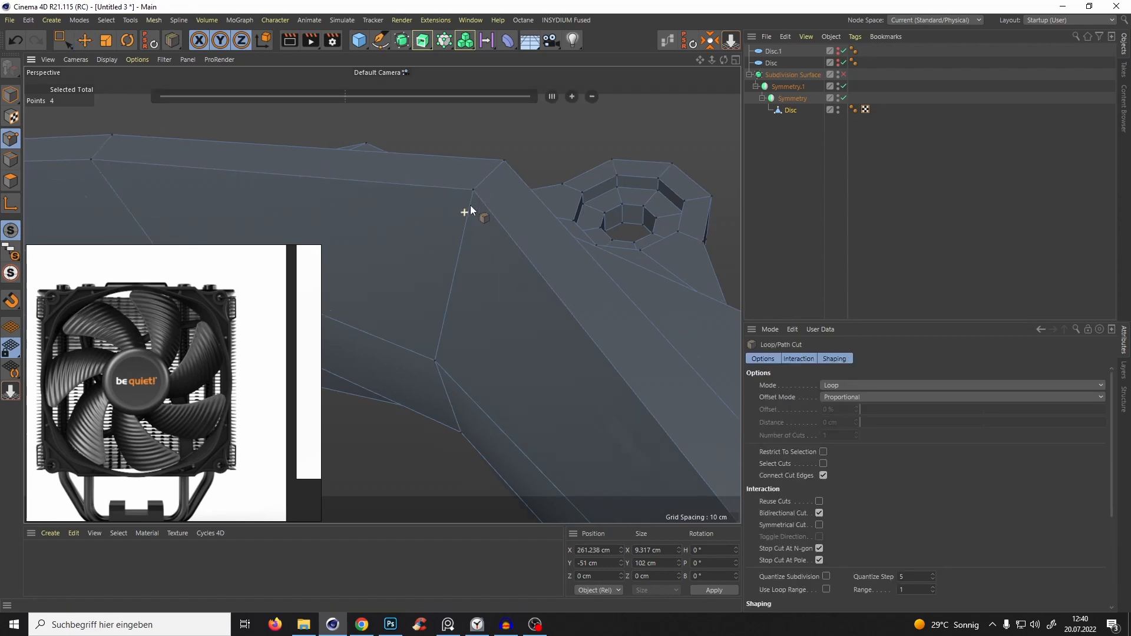
{"action": "left_click_drag", "start_coordinate": [476, 200], "coordinate": [480, 191]}
{"action": "left_click_drag", "start_coordinate": [480, 191], "coordinate": [581, 196], "text": "alt"}
{"action": "left_click_drag", "start_coordinate": [826, 245], "coordinate": [803, 176], "text": "alt"}
{"action": "left_click_drag", "start_coordinate": [725, 194], "coordinate": [707, 153], "text": "alt"}
{"action": "left_click", "coordinate": [786, 75]}
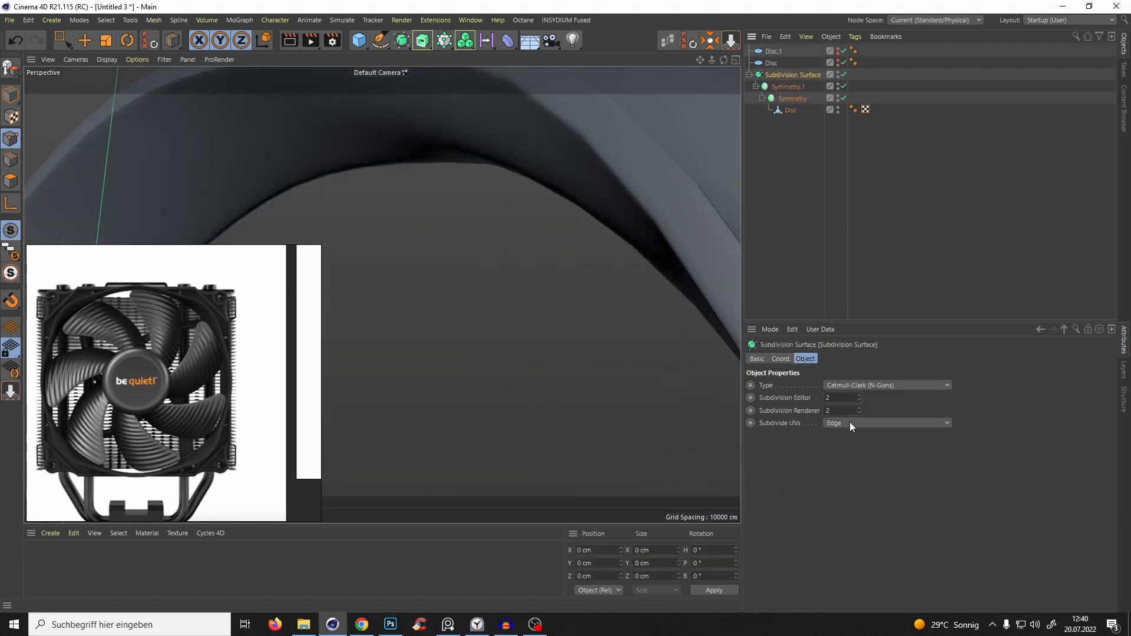
{"action": "left_click", "coordinate": [807, 244]}
{"action": "left_click_drag", "start_coordinate": [712, 218], "coordinate": [599, 238], "text": "alt"}
{"action": "left_click_drag", "start_coordinate": [497, 221], "coordinate": [483, 260], "text": "alt"}
With smoothing off, add supporting loop cuts along the ring's rim, placed tightly on both sides of the edge beside the groove.
{"action": "left_click", "coordinate": [783, 112]}
{"action": "key", "text": "q"}
{"action": "key", "text": "k"}
{"action": "key", "text": "l"}
{"action": "left_click_drag", "start_coordinate": [573, 235], "coordinate": [462, 284], "text": "alt"}
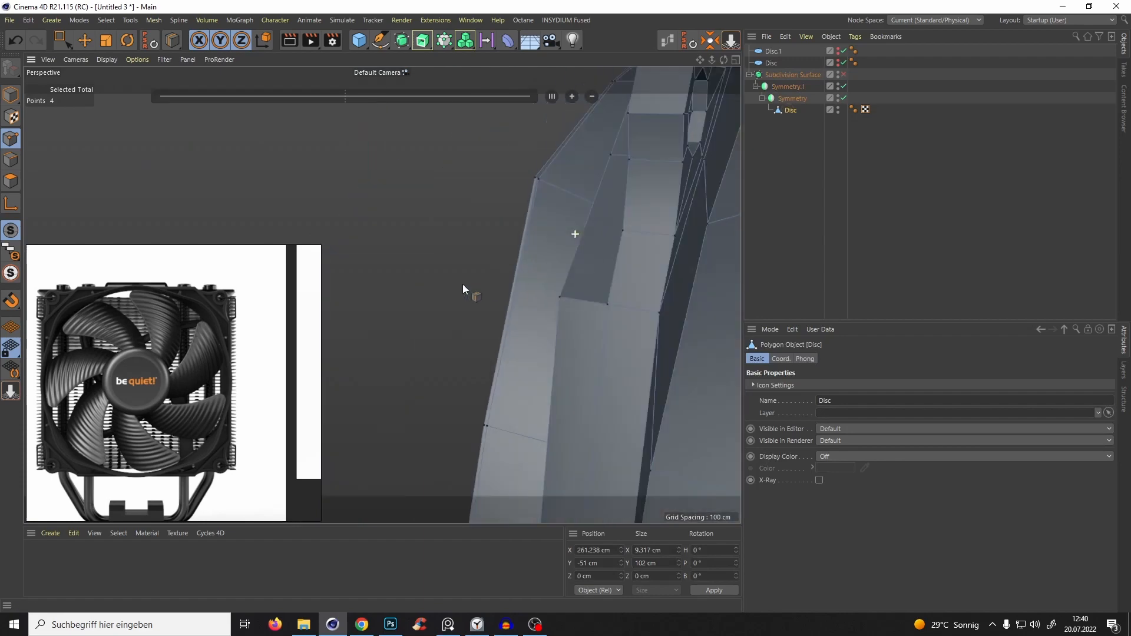
{"action": "left_click_drag", "start_coordinate": [583, 212], "coordinate": [525, 220], "text": "alt"}
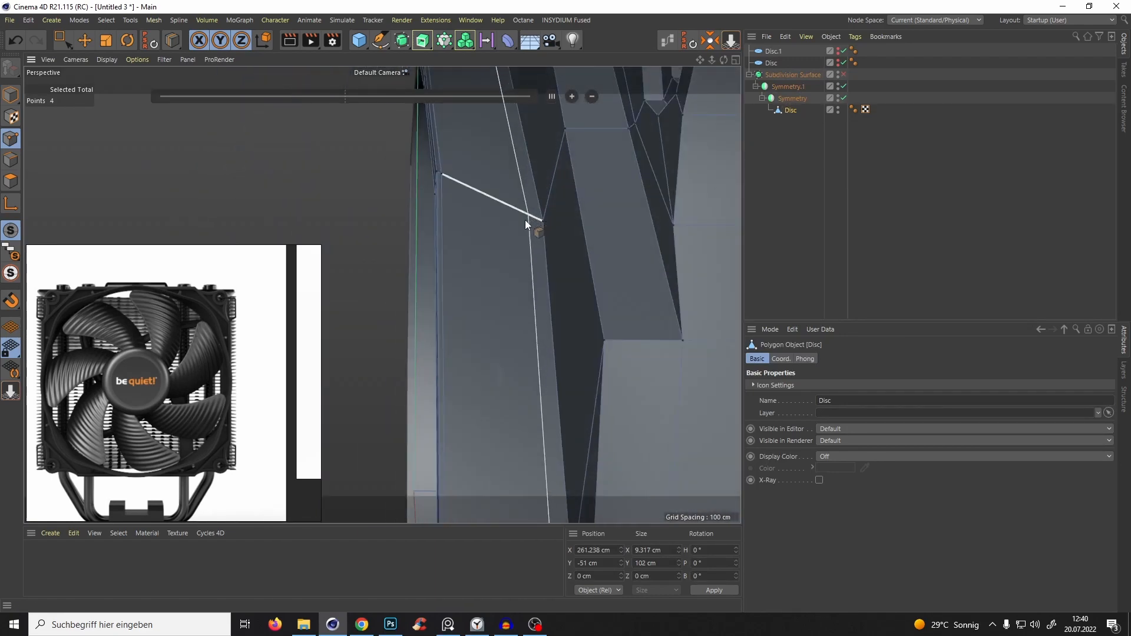
{"action": "left_click", "coordinate": [534, 231]}
{"action": "right_click_drag", "start_coordinate": [542, 221], "coordinate": [588, 167], "text": "alt"}
{"action": "left_click_drag", "start_coordinate": [588, 167], "coordinate": [556, 183], "text": "alt"}
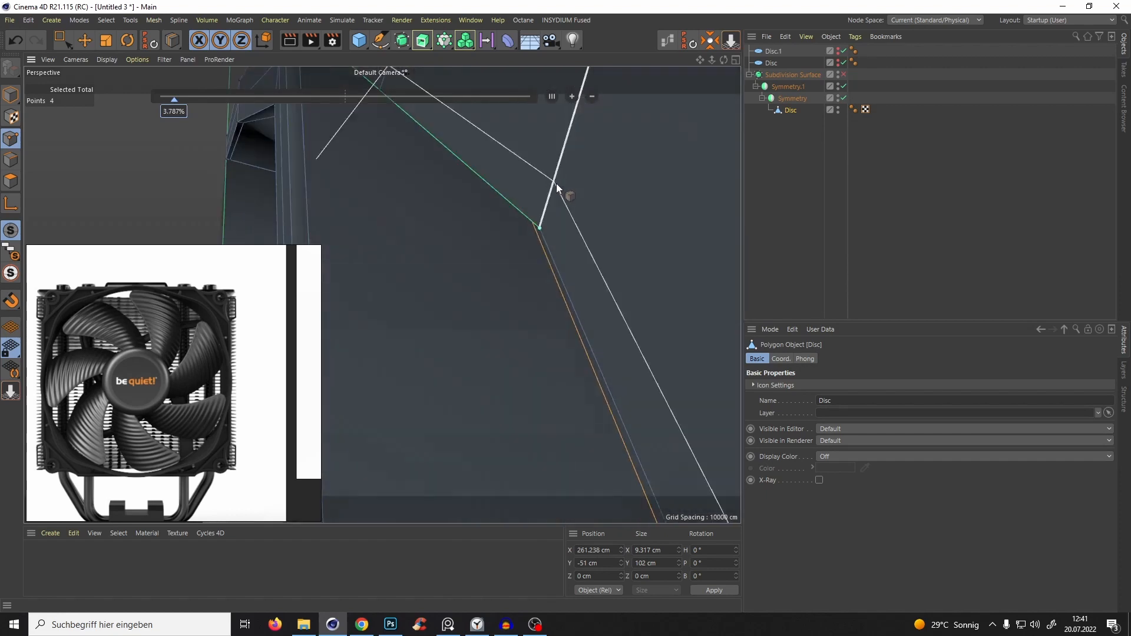
{"action": "left_click", "coordinate": [550, 219]}
{"action": "key", "text": "q"}
{"action": "left_click_drag", "start_coordinate": [544, 250], "coordinate": [621, 137], "text": "alt"}
{"action": "key", "text": "q"}
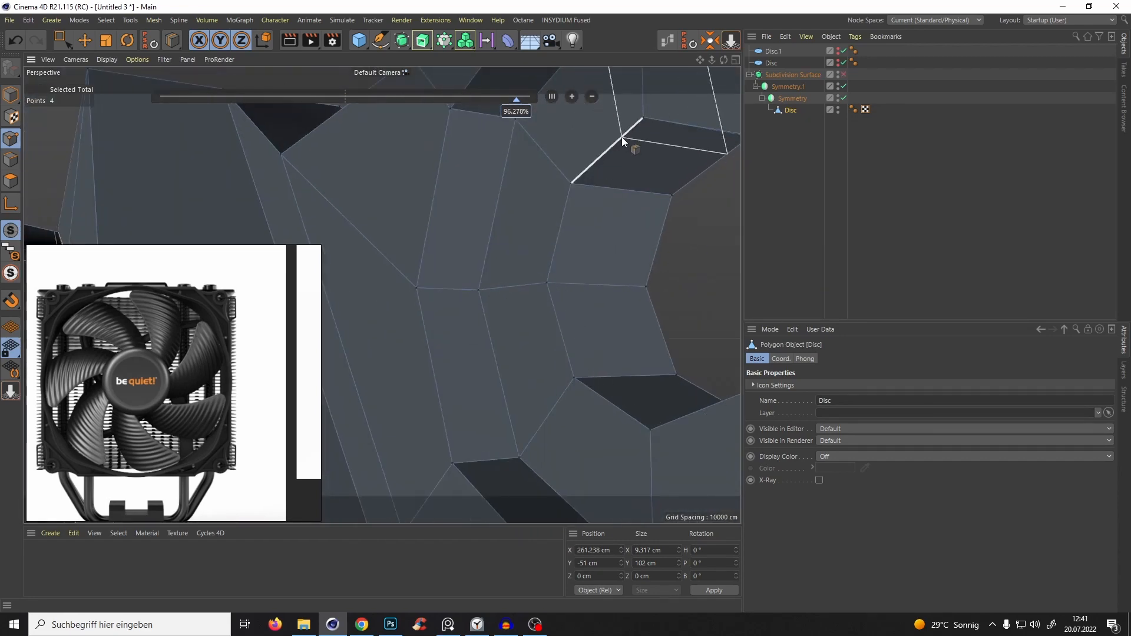
{"action": "key", "text": "e"}
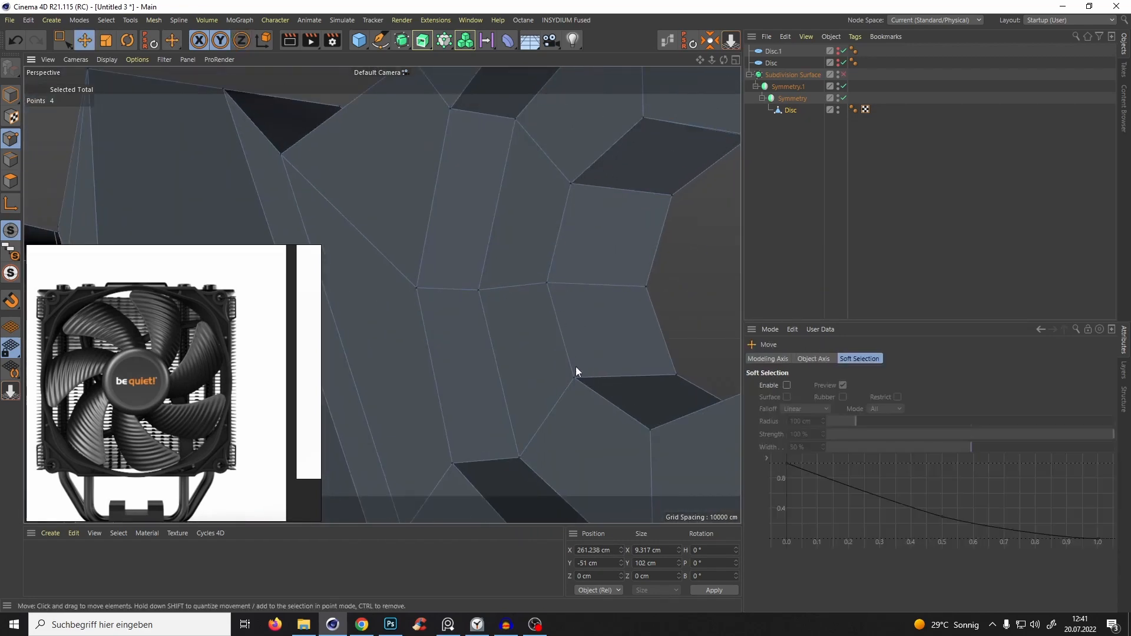
Add tight loop cuts around the screw hole, on the recess floor beside the hole and near both ends of the hole wall.
{"action": "key", "text": "k"}
{"action": "key", "text": "l"}
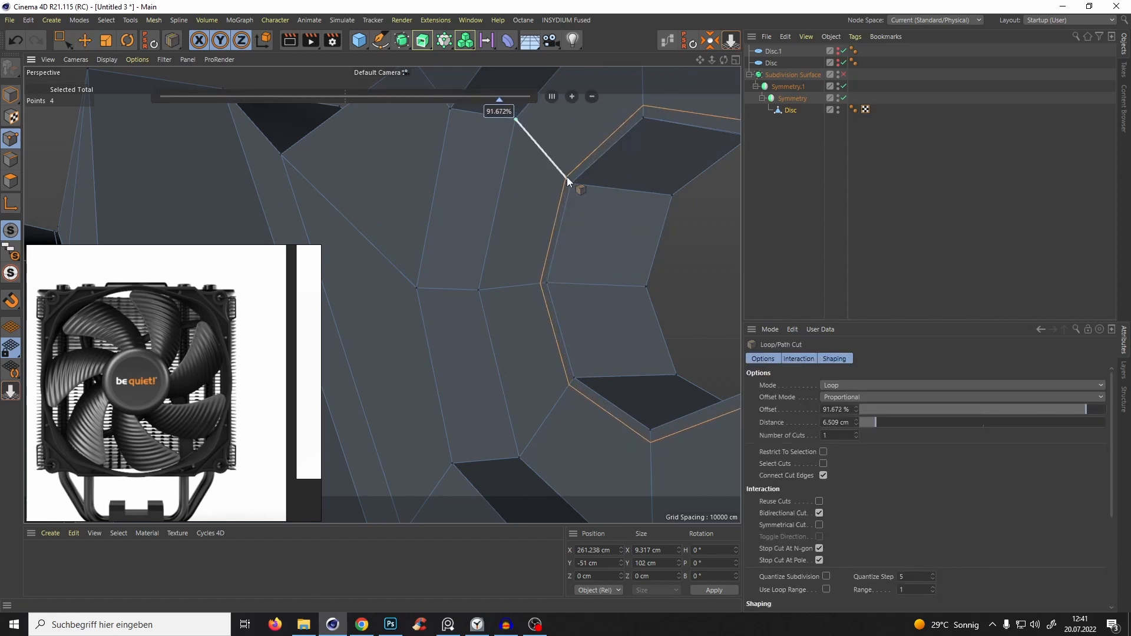
{"action": "left_click_drag", "start_coordinate": [567, 177], "coordinate": [540, 189], "text": "alt"}
{"action": "scroll", "coordinate": [675, 178], "scroll_direction": "up", "scroll_amount": 3}
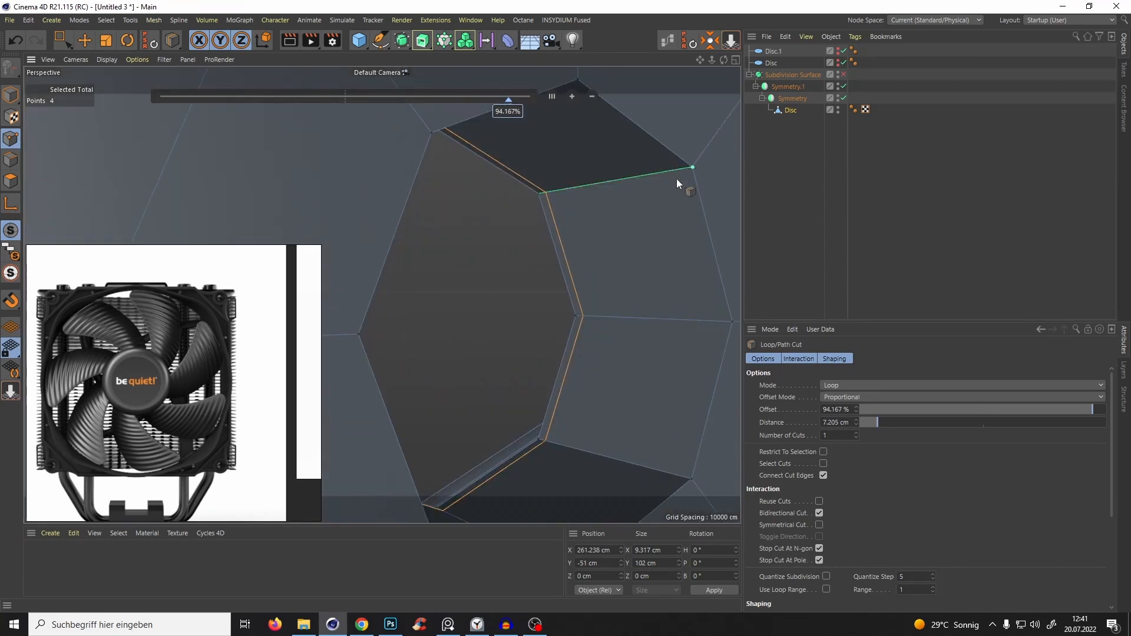
{"action": "left_click", "coordinate": [680, 172]}
{"action": "middle_click_drag", "start_coordinate": [680, 172], "coordinate": [648, 189], "text": "alt"}
{"action": "key", "text": "ctrl+z"}
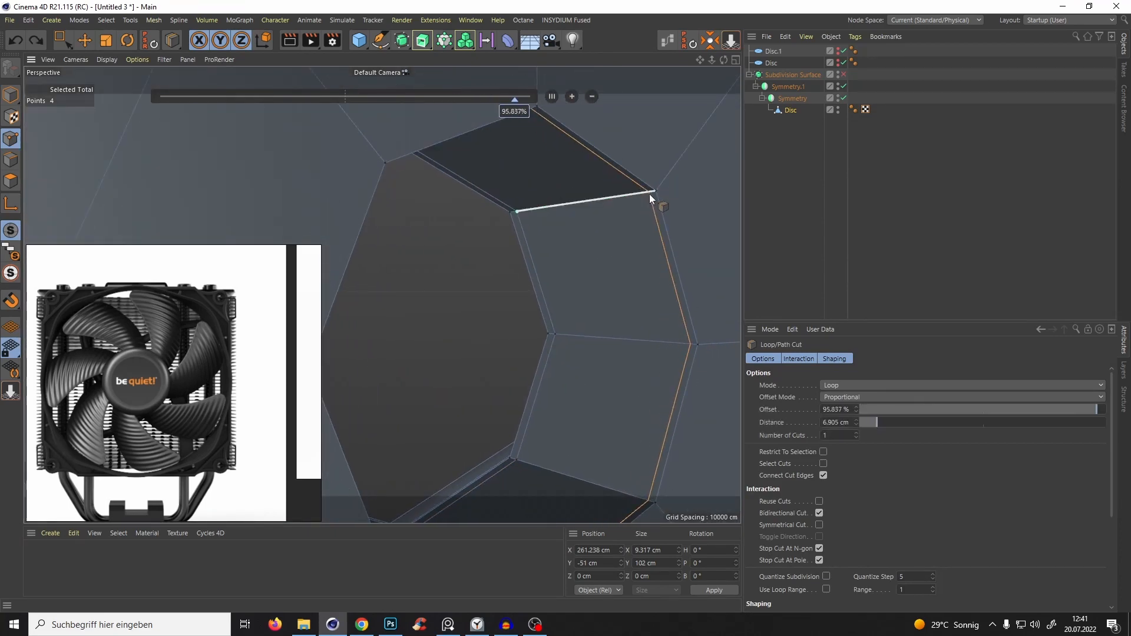
{"action": "left_click", "coordinate": [648, 200]}
{"action": "left_click_drag", "start_coordinate": [669, 184], "coordinate": [618, 199], "text": "alt"}
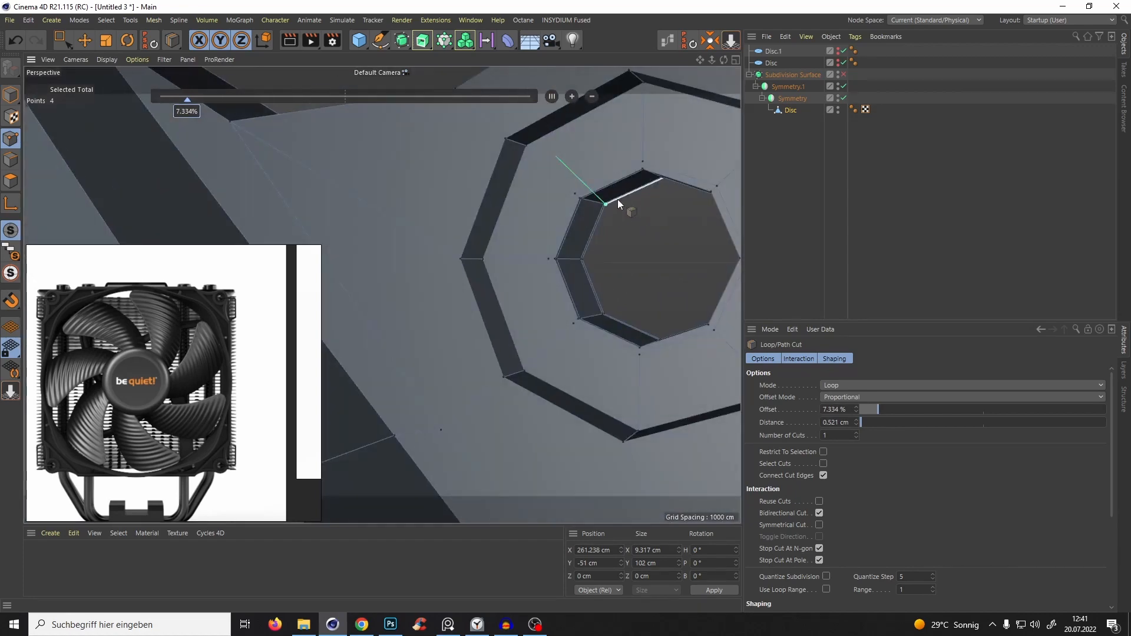
Add supporting loop cuts on both sides of the screw recess's bottom edge, one on the floor and one on the wall.
{"action": "key", "text": "q"}
{"action": "left_click_drag", "start_coordinate": [641, 250], "coordinate": [560, 261], "text": "alt"}
{"action": "key", "text": "q"}
{"action": "scroll", "coordinate": [522, 207], "scroll_direction": "up", "scroll_amount": 4}
{"action": "left_click", "coordinate": [514, 207]}
{"action": "left_click", "coordinate": [513, 209]}
{"action": "left_click_drag", "start_coordinate": [497, 195], "coordinate": [500, 203], "text": "alt"}
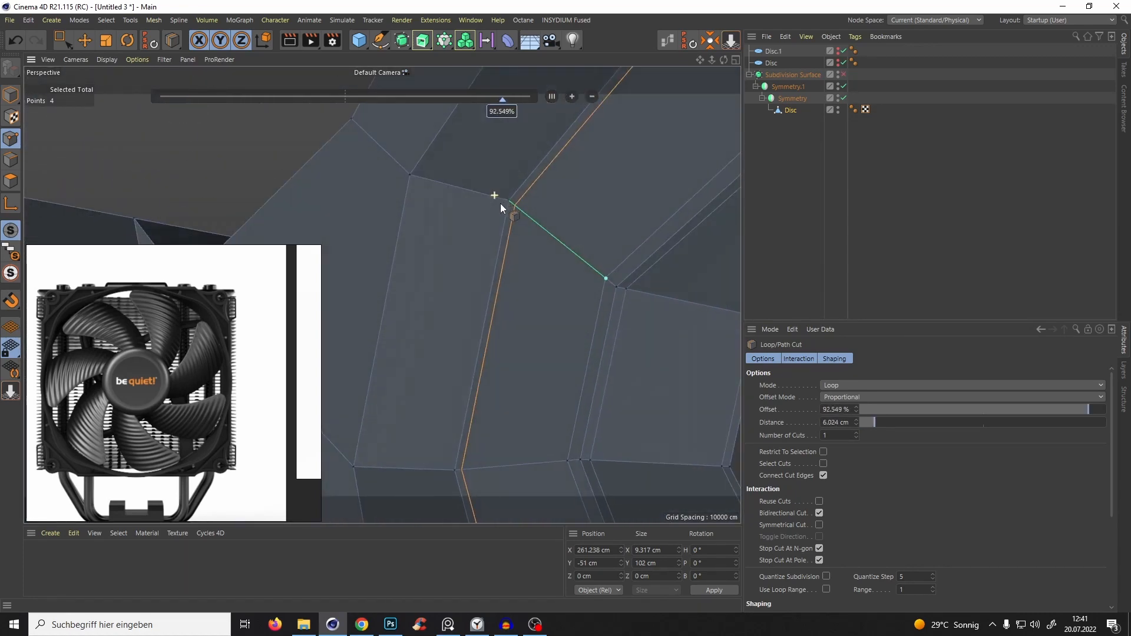
{"action": "left_click", "coordinate": [499, 209]}
{"action": "left_click_drag", "start_coordinate": [588, 202], "coordinate": [521, 214], "text": "alt"}
{"action": "scroll", "coordinate": [522, 216], "scroll_direction": "down", "scroll_amount": 4}
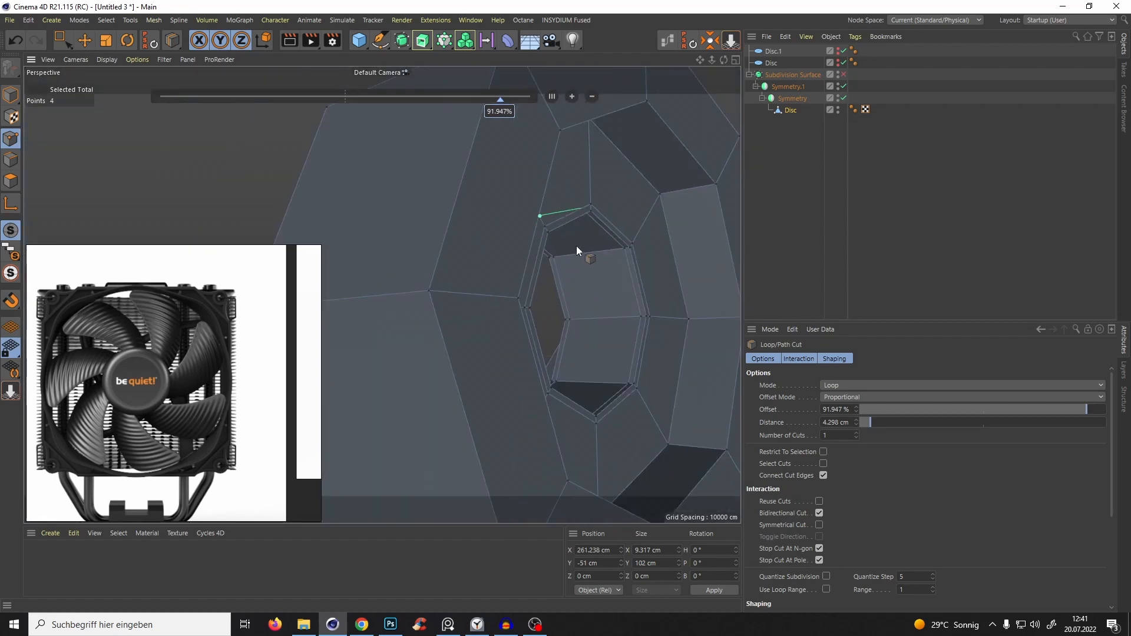
Add a supporting loop cut around the recess floor on the opposite side of the screw lug.
{"action": "scroll", "coordinate": [576, 245], "scroll_direction": "up", "scroll_amount": 4}
{"action": "left_click_drag", "start_coordinate": [576, 243], "coordinate": [610, 206], "text": "alt"}
{"action": "left_click_drag", "start_coordinate": [535, 242], "coordinate": [556, 224]}
{"action": "scroll", "coordinate": [554, 226], "scroll_direction": "down", "scroll_amount": 5}
Add a loop cut on the first recess's wall just inside its outer rim, and undo the stray cut across the lug face.
{"action": "left_click_drag", "start_coordinate": [505, 291], "coordinate": [526, 163], "text": "alt"}
{"action": "scroll", "coordinate": [474, 221], "scroll_direction": "up", "scroll_amount": 3}
{"action": "scroll", "coordinate": [459, 268], "scroll_direction": "up", "scroll_amount": 2}
{"action": "left_click", "coordinate": [453, 257]}
{"action": "left_click", "coordinate": [442, 250]}
{"action": "scroll", "coordinate": [451, 255], "scroll_direction": "down", "scroll_amount": 2}
{"action": "key", "text": "ctrl+z"}
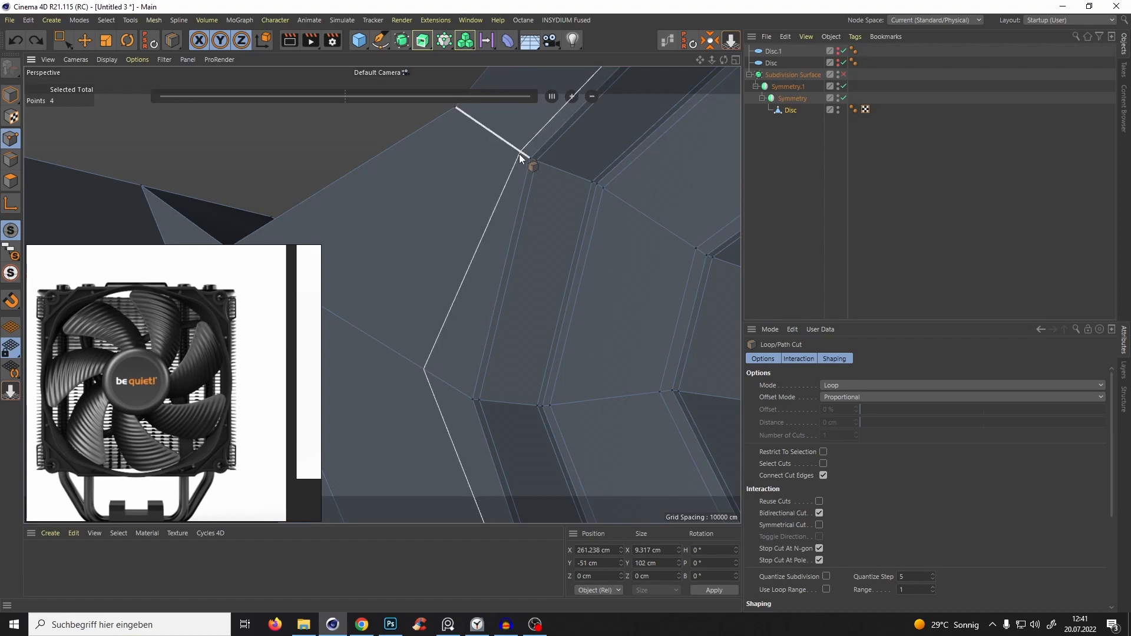
In edge mode, loop-select the recess's outer rim and use Edge Slide to clone it outward with an offset of -0.61 cm.
{"action": "left_click", "coordinate": [7, 162]}
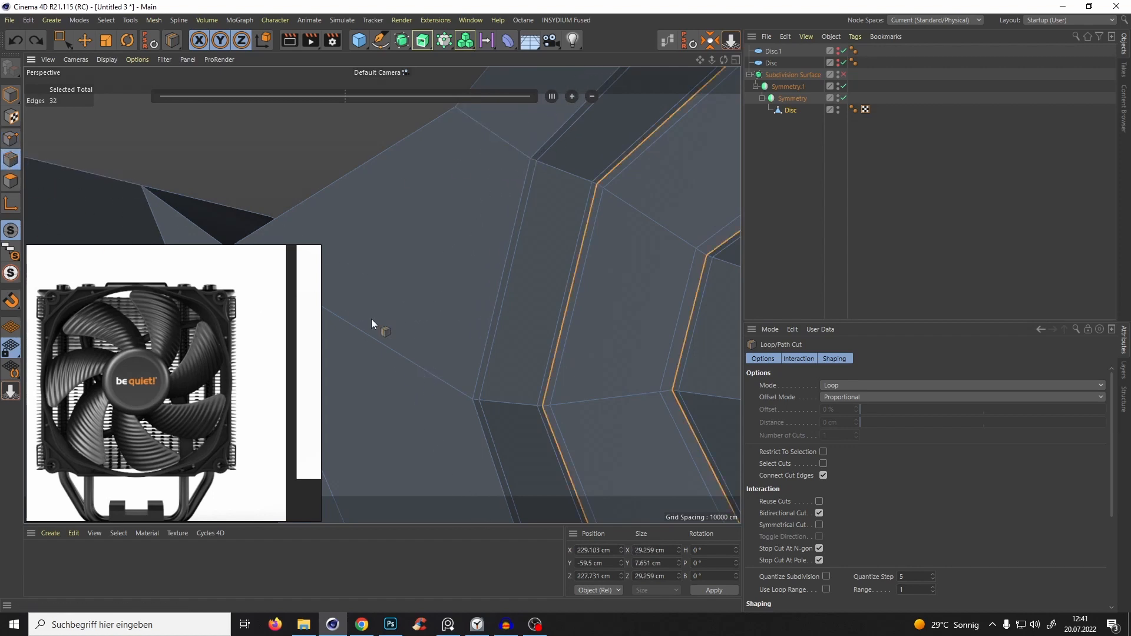
{"action": "key", "text": "u"}
{"action": "key", "text": "l"}
{"action": "left_click", "coordinate": [522, 184]}
{"action": "scroll", "coordinate": [523, 188], "scroll_direction": "down", "scroll_amount": 3}
{"action": "left_click_drag", "start_coordinate": [523, 189], "coordinate": [486, 267], "text": "alt"}
{"action": "scroll", "coordinate": [531, 180], "scroll_direction": "up", "scroll_amount": 3}
{"action": "key", "text": "m"}
{"action": "key", "text": "o"}
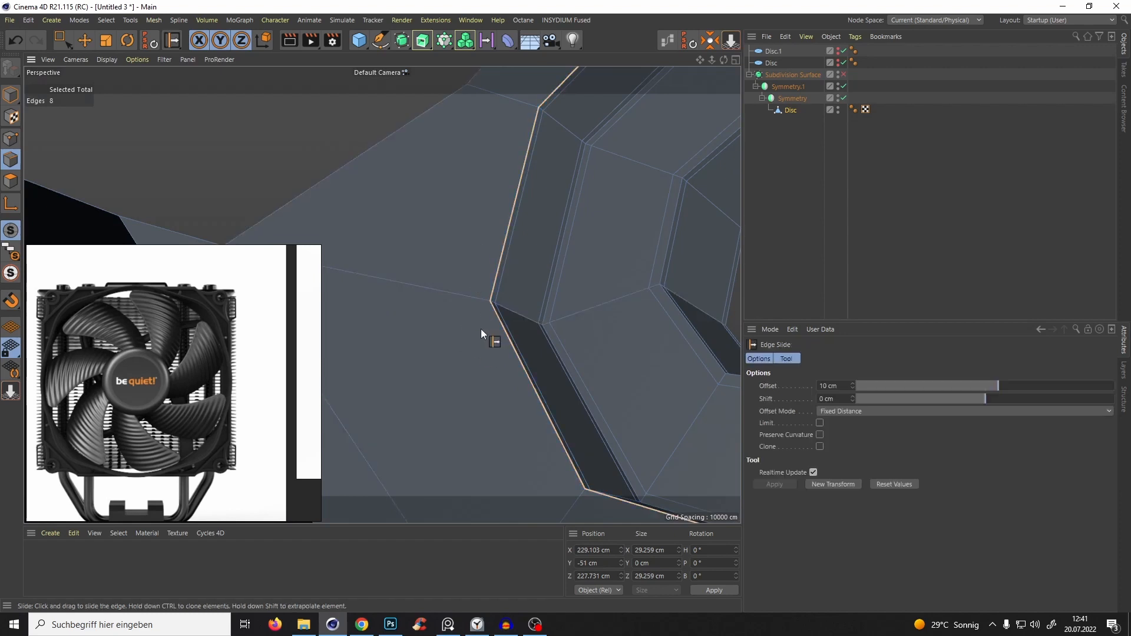
{"action": "right_click", "coordinate": [480, 377]}
{"action": "left_click", "coordinate": [507, 419]}
{"action": "left_click_drag", "start_coordinate": [498, 352], "coordinate": [458, 360], "text": "ctrl"}
{"action": "left_click_drag", "start_coordinate": [487, 303], "coordinate": [504, 273], "text": "alt"}
{"action": "middle_click_drag", "start_coordinate": [498, 231], "coordinate": [464, 419], "text": "alt"}
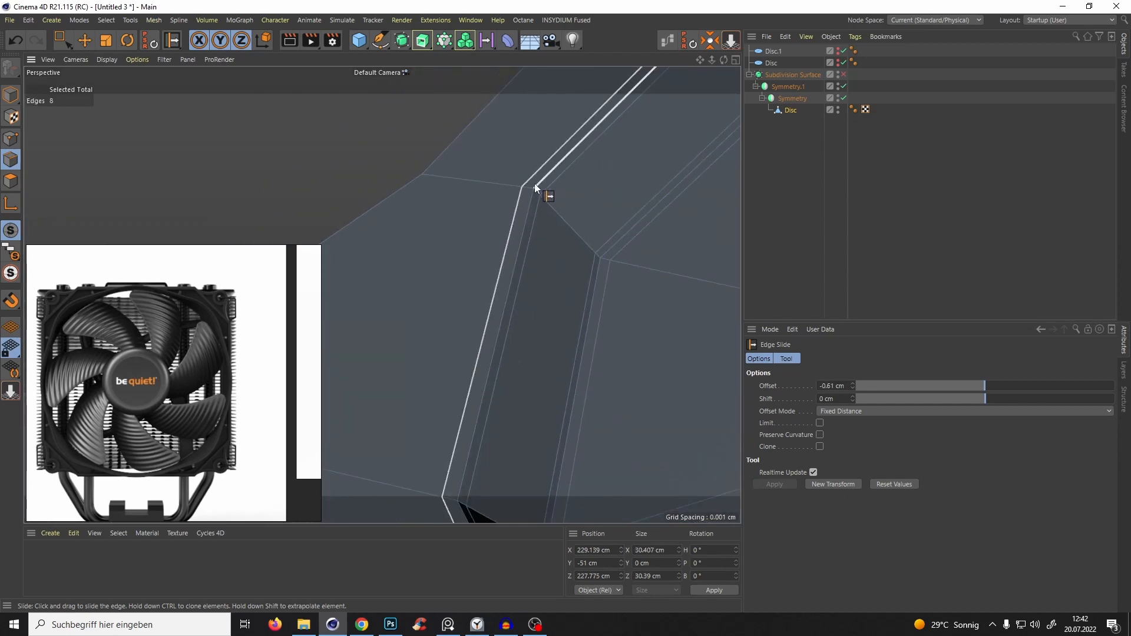
Loop-select the outer rim of the recess on the lug's opposite side and clone it outward with Edge Slide, offset -0.43 cm.
{"action": "left_click_drag", "start_coordinate": [534, 183], "coordinate": [493, 210], "text": "alt"}
{"action": "right_click_drag", "start_coordinate": [493, 210], "coordinate": [456, 240], "text": "alt"}
{"action": "left_click_drag", "start_coordinate": [456, 240], "coordinate": [578, 255], "text": "alt"}
{"action": "right_click_drag", "start_coordinate": [578, 255], "coordinate": [624, 230], "text": "alt"}
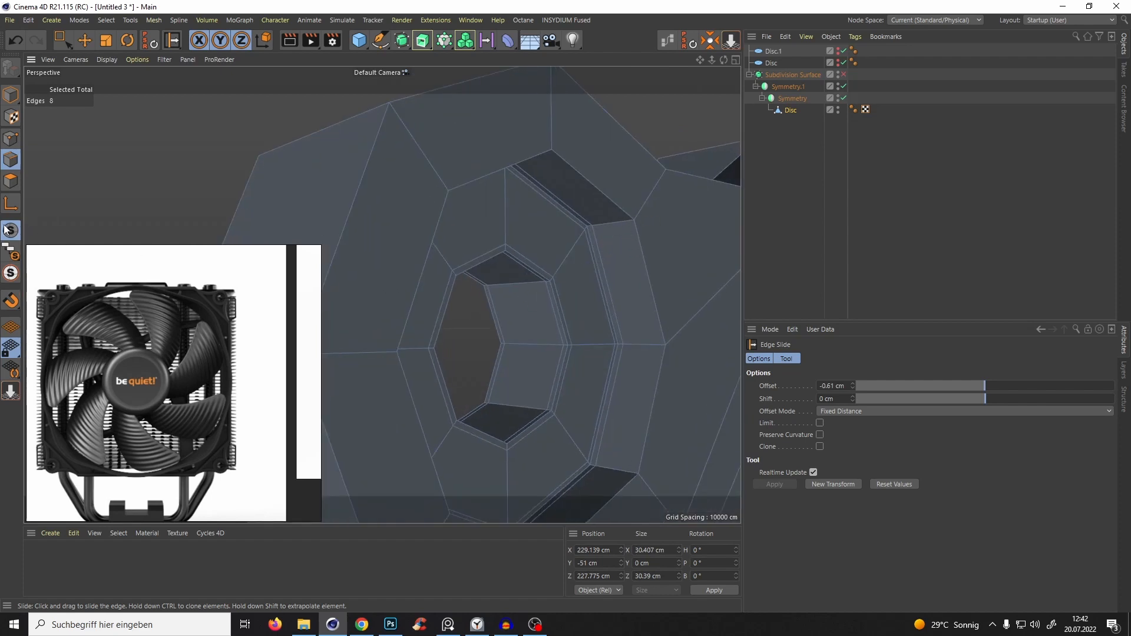
{"action": "key", "text": "u"}
{"action": "key", "text": "l"}
{"action": "left_click", "coordinate": [634, 229]}
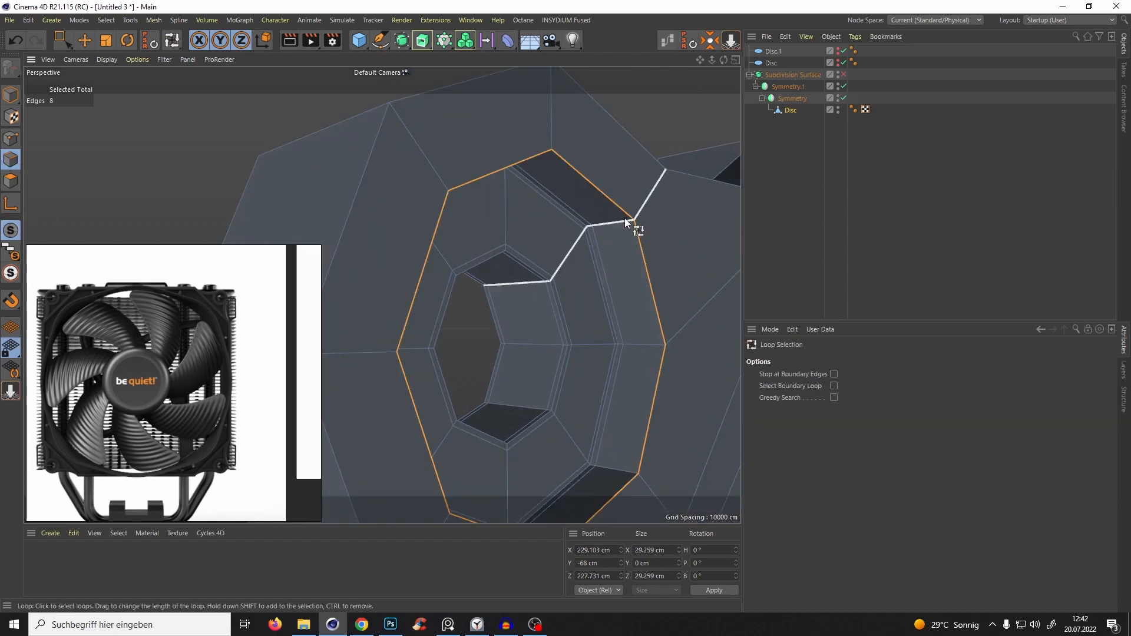
{"action": "scroll", "coordinate": [632, 233], "scroll_direction": "up", "scroll_amount": 3}
{"action": "scroll", "coordinate": [613, 295], "scroll_direction": "down", "scroll_amount": 2}
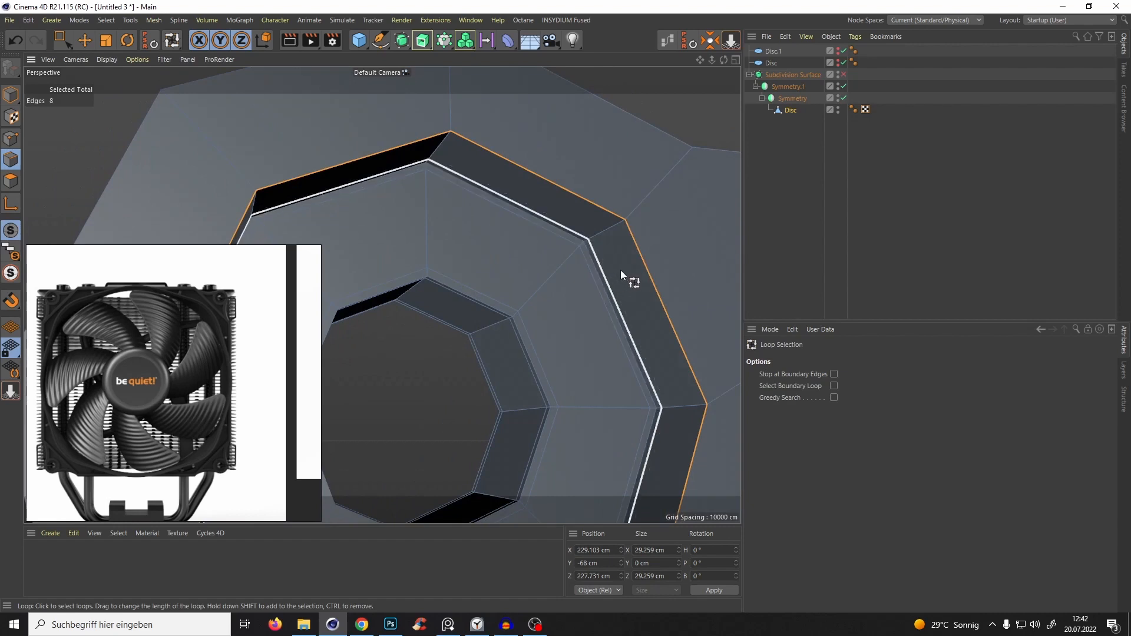
{"action": "key", "text": "m"}
{"action": "key", "text": "p"}
{"action": "key", "text": "m"}
{"action": "key", "text": "o"}
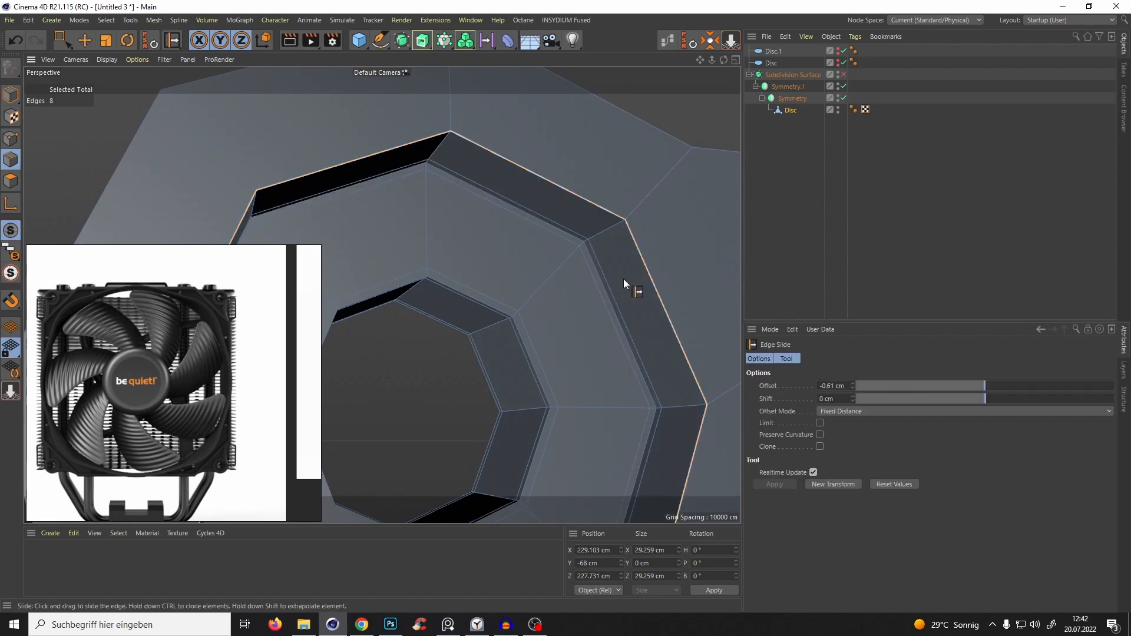
{"action": "scroll", "coordinate": [633, 239], "scroll_direction": "up", "scroll_amount": 2}
{"action": "scroll", "coordinate": [636, 236], "scroll_direction": "down", "scroll_amount": 2}
{"action": "mouse_move", "coordinate": [644, 222]}
{"action": "left_mouse_down"}
{"action": "mouse_move", "coordinate": [656, 220]}
{"action": "mouse_move", "coordinate": [642, 238]}
{"action": "mouse_move", "coordinate": [659, 228]}
{"action": "left_mouse_up"}
{"action": "scroll", "coordinate": [648, 227], "scroll_direction": "up", "scroll_amount": 2}
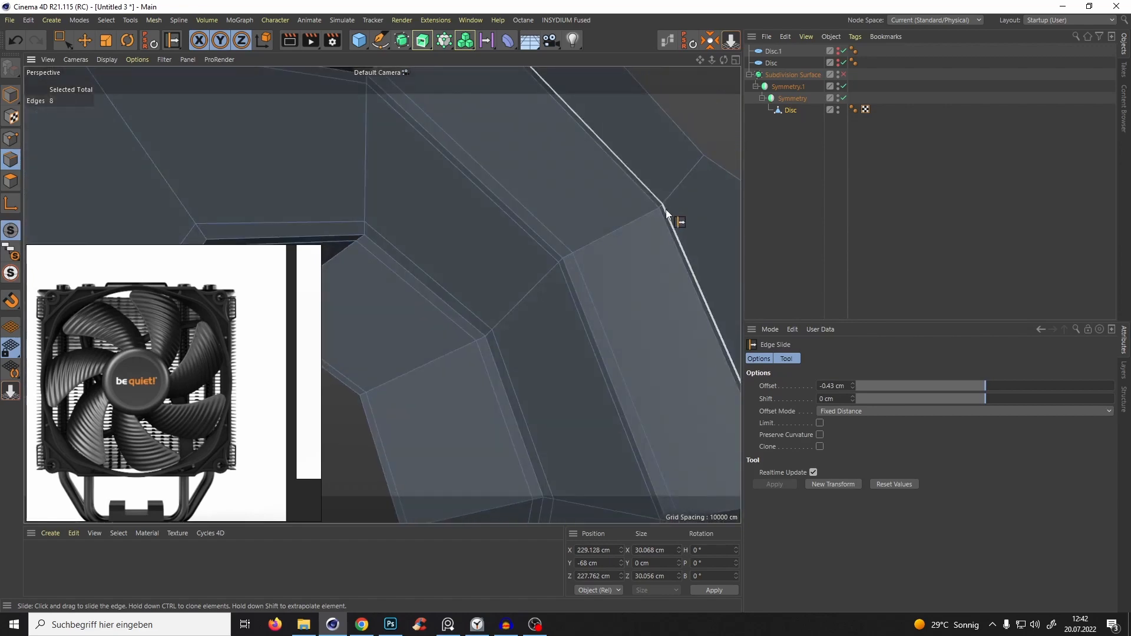
Add a supporting loop cut on the opposite recess's wall just inside its outer rim.
{"action": "key", "text": "k"}
{"action": "key", "text": "l"}
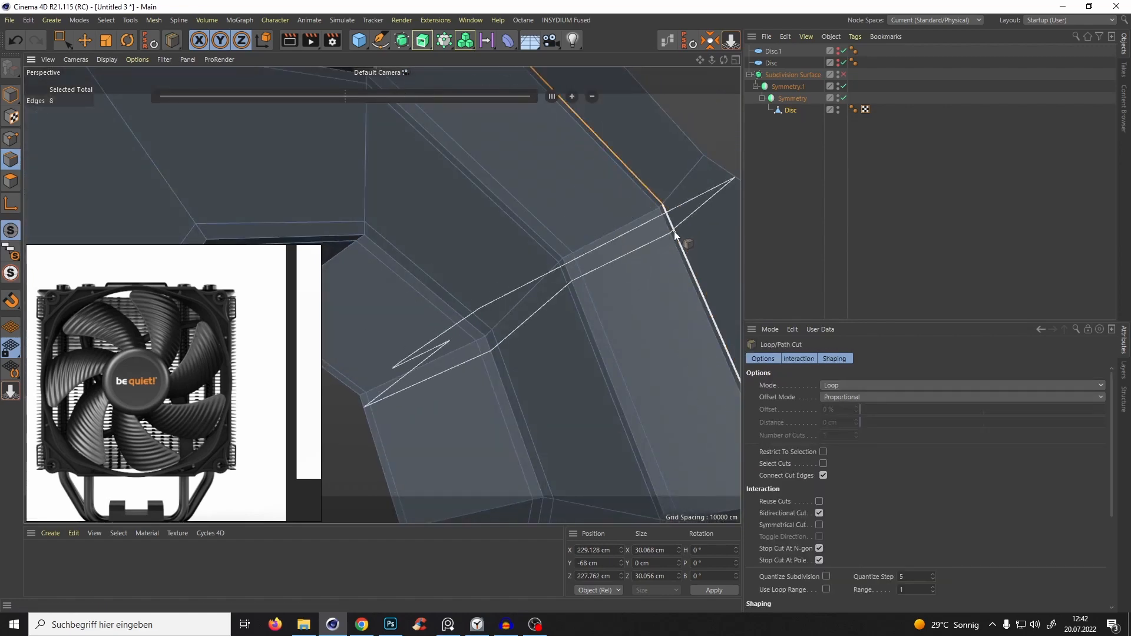
{"action": "left_click_drag", "start_coordinate": [634, 267], "coordinate": [591, 280], "text": "alt"}
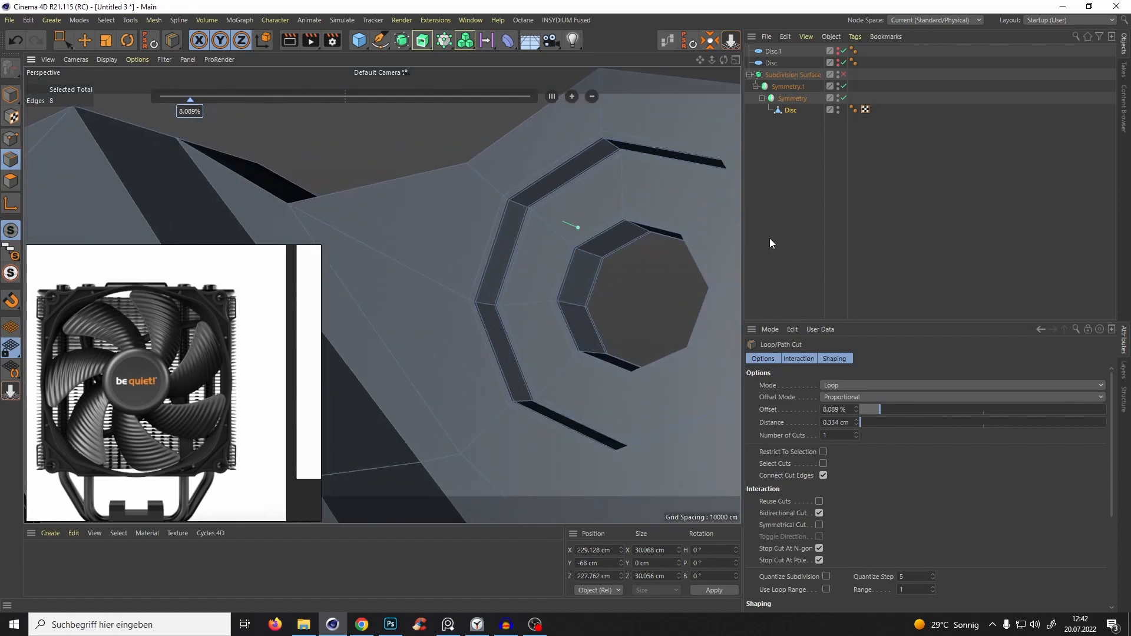
Examine the screw hole and lug with subdivision smoothing on, switching the shading between Gouraud with lines and plain Gouraud.
{"action": "left_click", "coordinate": [792, 215]}
{"action": "left_click", "coordinate": [788, 112]}
{"action": "key", "text": "q"}
{"action": "right_click_drag", "start_coordinate": [603, 258], "coordinate": [547, 322], "text": "alt"}
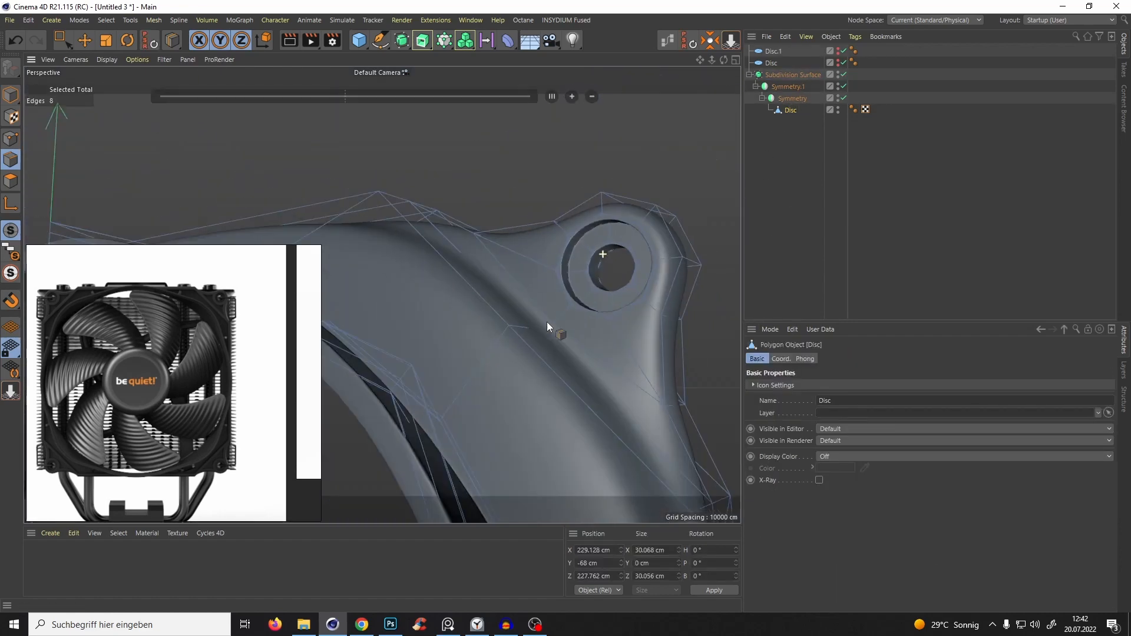
{"action": "left_click_drag", "start_coordinate": [598, 262], "coordinate": [626, 245], "text": "alt"}
{"action": "left_click", "coordinate": [813, 239]}
{"action": "right_click_drag", "start_coordinate": [627, 245], "coordinate": [634, 218], "text": "alt"}
{"action": "mouse_move", "coordinate": [634, 217]}
{"action": "left_mouse_down", "text": "alt"}
{"action": "mouse_move", "coordinate": [612, 193]}
{"action": "mouse_move", "coordinate": [596, 203]}
{"action": "mouse_move", "coordinate": [646, 206]}
{"action": "mouse_move", "coordinate": [582, 242]}
{"action": "mouse_move", "coordinate": [580, 277]}
{"action": "mouse_move", "coordinate": [607, 259]}
{"action": "mouse_move", "coordinate": [518, 275]}
{"action": "left_mouse_up", "text": "alt"}
{"action": "key", "text": "n"}
{"action": "key", "text": "b"}
{"action": "key", "text": "n"}
{"action": "key", "text": "a"}
Add supporting loop cuts close to both edges of the lug's outer wall and check the smoothed surface.
{"action": "left_click", "coordinate": [785, 113]}
{"action": "key", "text": "q"}
{"action": "key", "text": "k"}
{"action": "key", "text": "l"}
{"action": "left_click_drag", "start_coordinate": [613, 224], "coordinate": [529, 212], "text": "alt"}
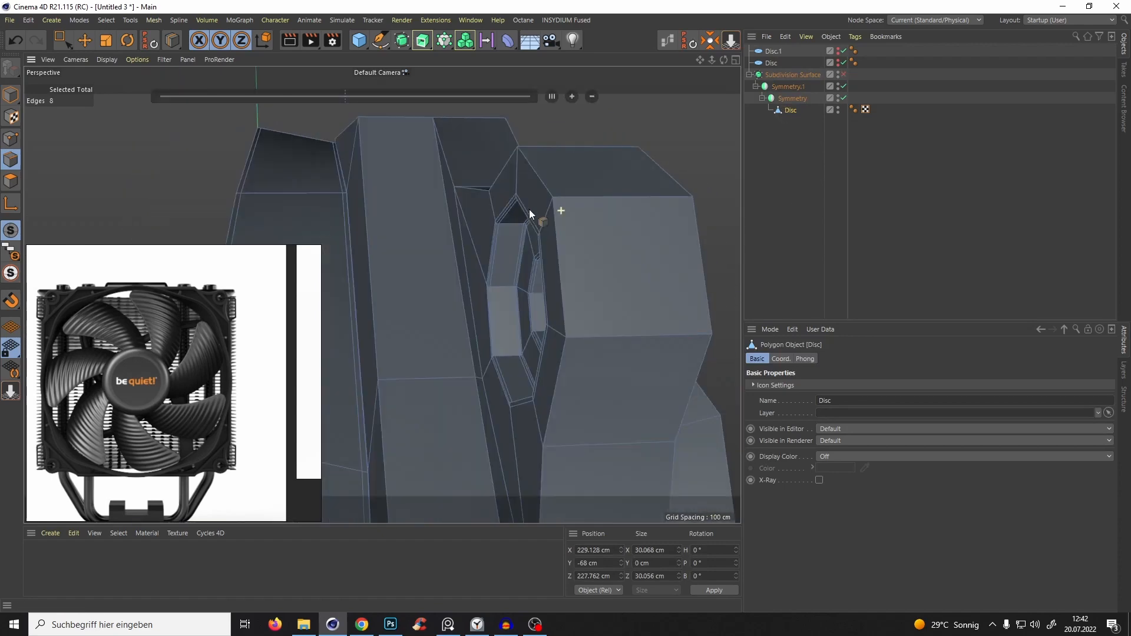
{"action": "right_click_drag", "start_coordinate": [529, 212], "coordinate": [568, 203], "text": "alt"}
{"action": "left_click_drag", "start_coordinate": [567, 204], "coordinate": [596, 280], "text": "alt"}
{"action": "left_click", "coordinate": [472, 246]}
{"action": "left_click", "coordinate": [632, 254]}
{"action": "scroll", "coordinate": [539, 277], "scroll_direction": "up", "scroll_amount": 3}
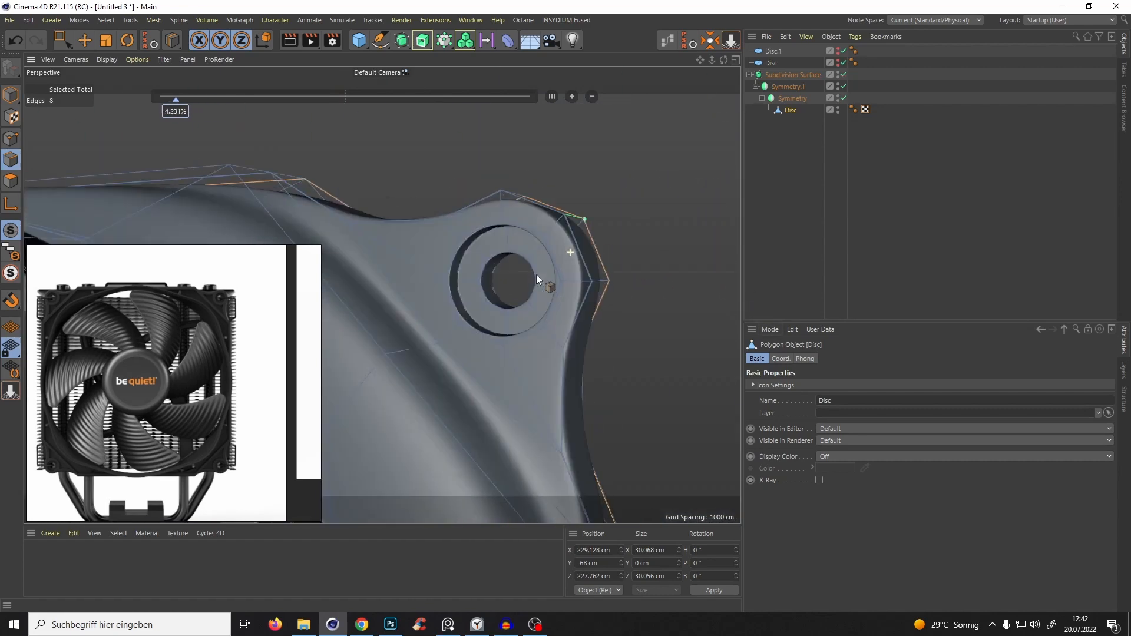
{"action": "key", "text": "q"}
{"action": "middle_click_drag", "start_coordinate": [512, 277], "coordinate": [572, 233], "text": "alt"}
{"action": "left_click_drag", "start_coordinate": [572, 231], "coordinate": [661, 195], "text": "alt"}
{"action": "key", "text": "q"}
{"action": "left_click", "coordinate": [795, 186]}
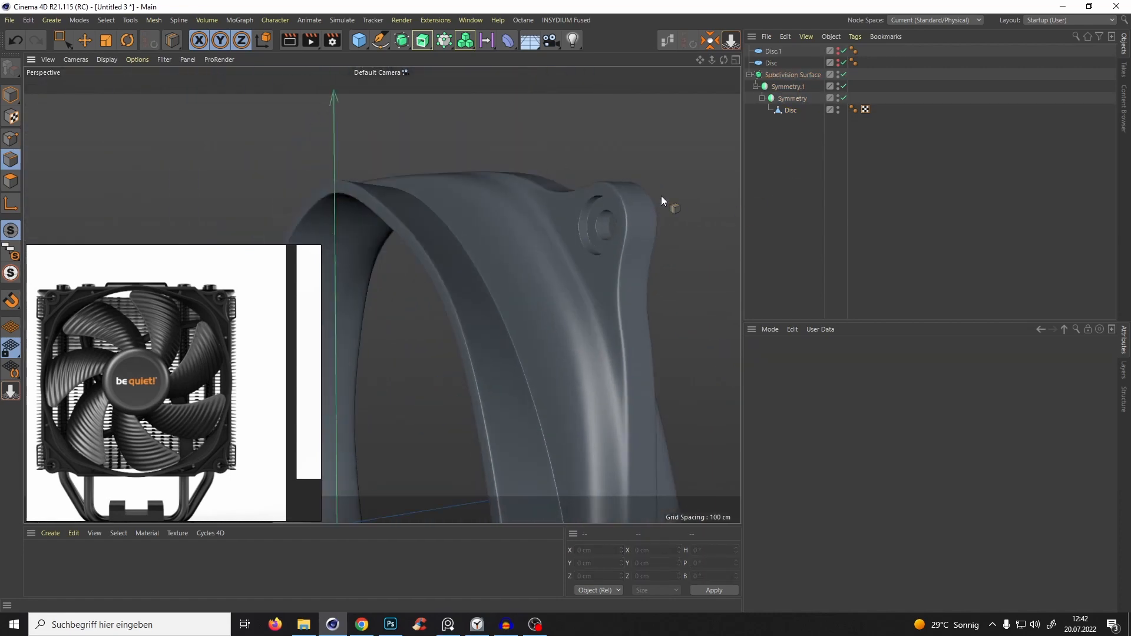
Add supporting loop cuts along the edges of the ring's flat band beside the lug and check the smoothed frame.
{"action": "left_click", "coordinate": [789, 111]}
{"action": "key", "text": "q"}
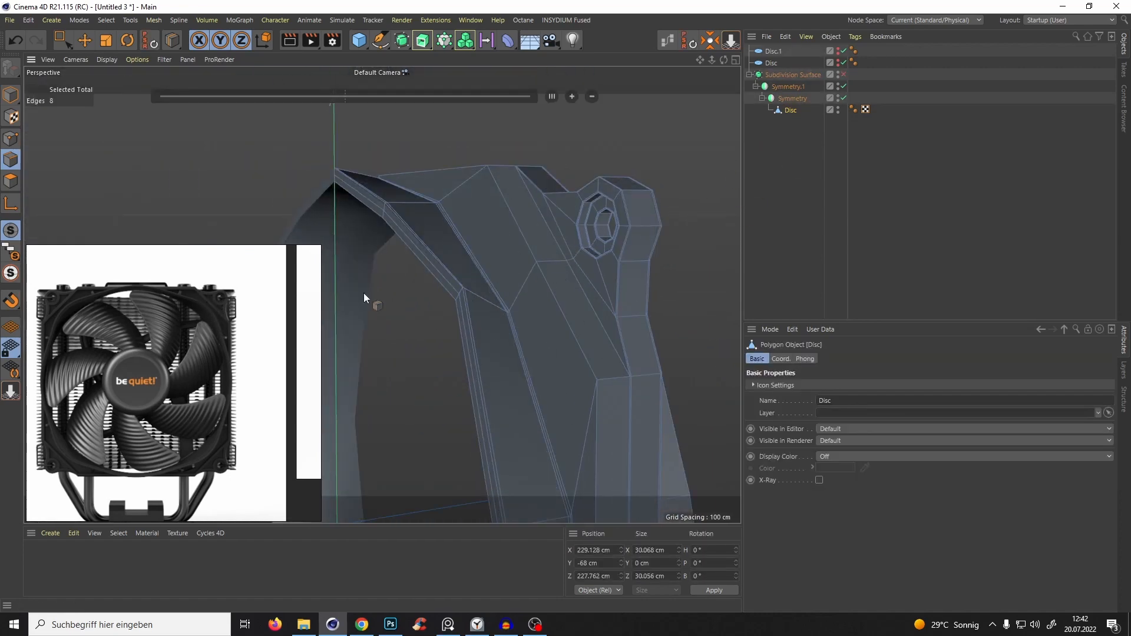
{"action": "left_click_drag", "start_coordinate": [362, 292], "coordinate": [560, 256], "text": "alt"}
{"action": "scroll", "coordinate": [541, 259], "scroll_direction": "up", "scroll_amount": 3}
{"action": "left_click_drag", "start_coordinate": [381, 295], "coordinate": [554, 284], "text": "alt"}
{"action": "scroll", "coordinate": [557, 283], "scroll_direction": "up", "scroll_amount": 3}
{"action": "mouse_move", "coordinate": [558, 283]}
{"action": "left_mouse_down", "text": "alt"}
{"action": "mouse_move", "coordinate": [577, 271]}
{"action": "mouse_move", "coordinate": [571, 246]}
{"action": "mouse_move", "coordinate": [605, 232]}
{"action": "mouse_move", "coordinate": [582, 217]}
{"action": "mouse_move", "coordinate": [589, 241]}
{"action": "left_mouse_up", "text": "alt"}
{"action": "left_click", "coordinate": [573, 246]}
{"action": "left_click", "coordinate": [582, 248]}
{"action": "left_click", "coordinate": [596, 245]}
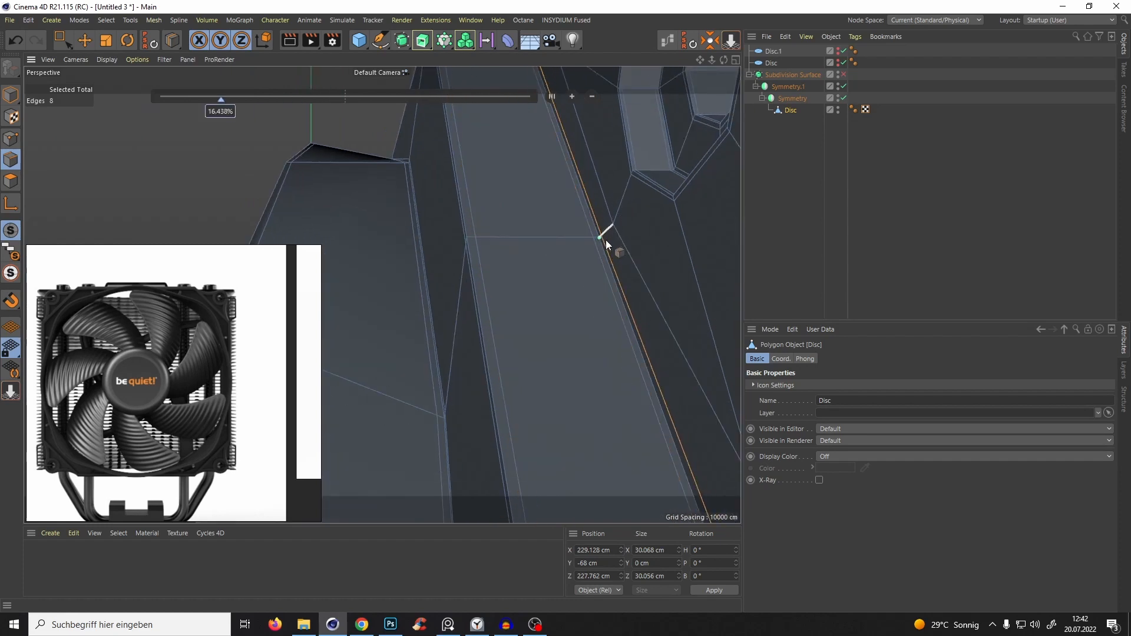
{"action": "key", "text": "q"}
{"action": "left_click", "coordinate": [819, 244]}
{"action": "scroll", "coordinate": [553, 346], "scroll_direction": "down", "scroll_amount": 5}
{"action": "left_click_drag", "start_coordinate": [578, 317], "coordinate": [463, 186], "text": "alt"}
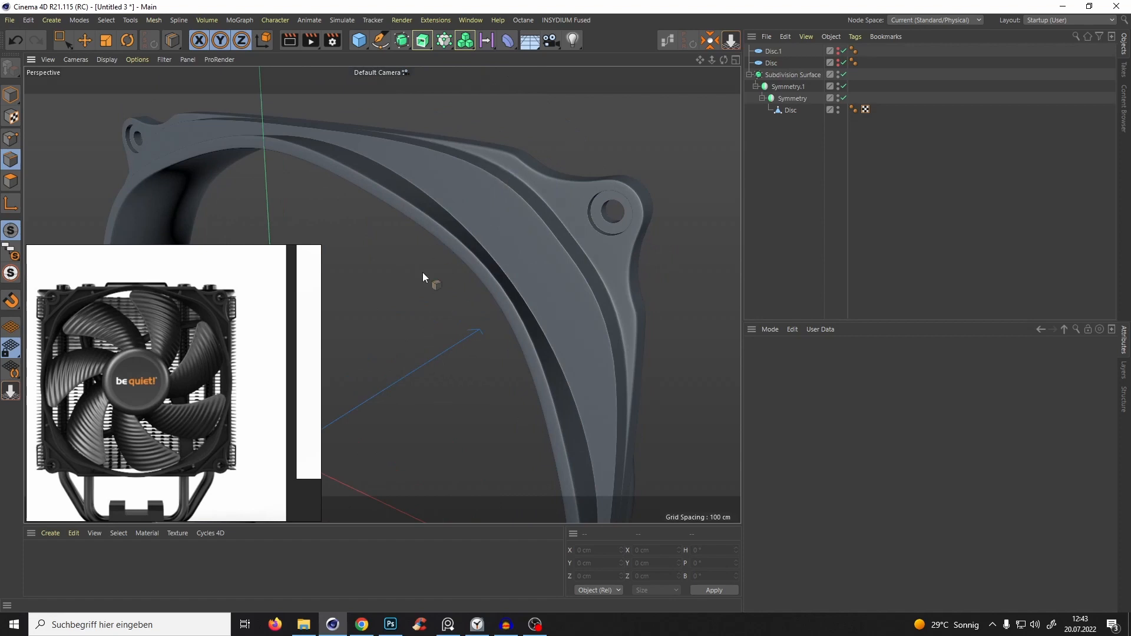
{"action": "left_click_drag", "start_coordinate": [465, 230], "coordinate": [568, 349], "text": "alt"}
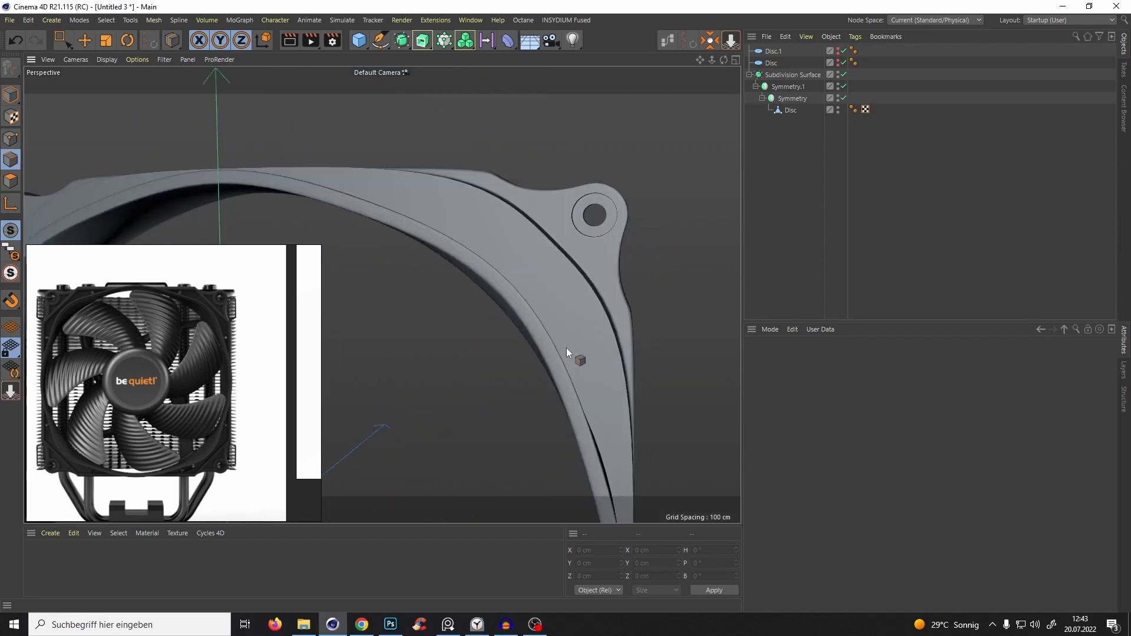
Add a supporting loop cut at about 94.65% on the lug face, close to the ring's outer step, and check the smoothing.
{"action": "left_click_drag", "start_coordinate": [632, 317], "coordinate": [503, 238], "text": "alt"}
{"action": "left_click", "coordinate": [791, 111]}
{"action": "key", "text": "q"}
{"action": "right_click_drag", "start_coordinate": [513, 247], "coordinate": [563, 297], "text": "alt"}
{"action": "left_click_drag", "start_coordinate": [573, 320], "coordinate": [553, 213], "text": "alt"}
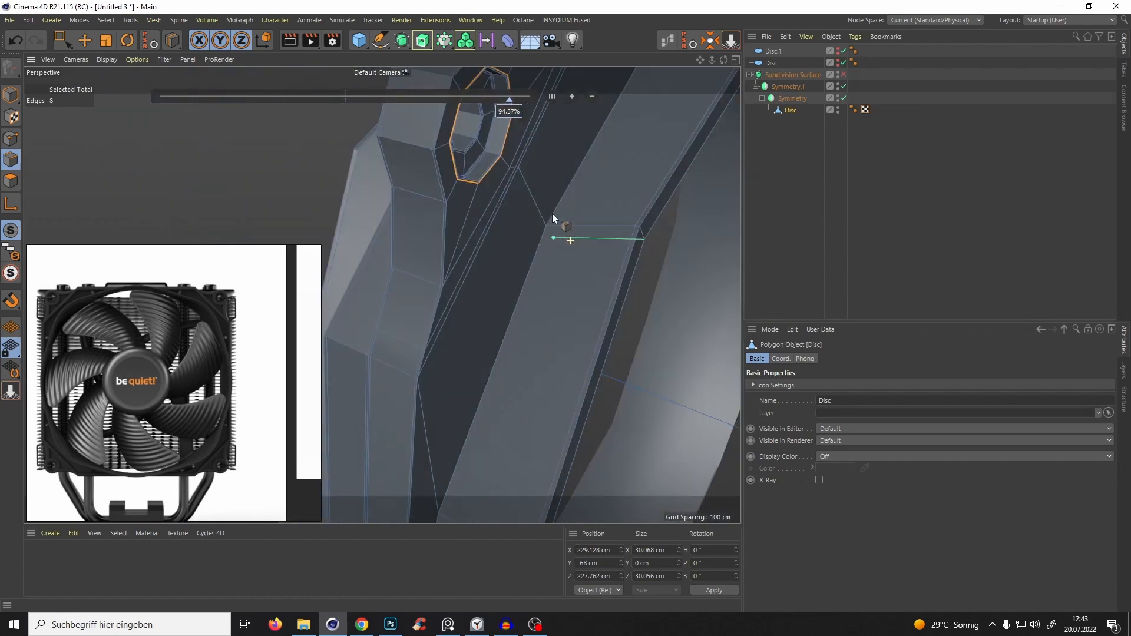
{"action": "right_click_drag", "start_coordinate": [552, 213], "coordinate": [469, 202], "text": "alt"}
{"action": "left_click", "coordinate": [532, 213]}
{"action": "left_click_drag", "start_coordinate": [469, 202], "coordinate": [539, 172], "text": "alt"}
{"action": "right_click_drag", "start_coordinate": [539, 172], "coordinate": [492, 238], "text": "alt"}
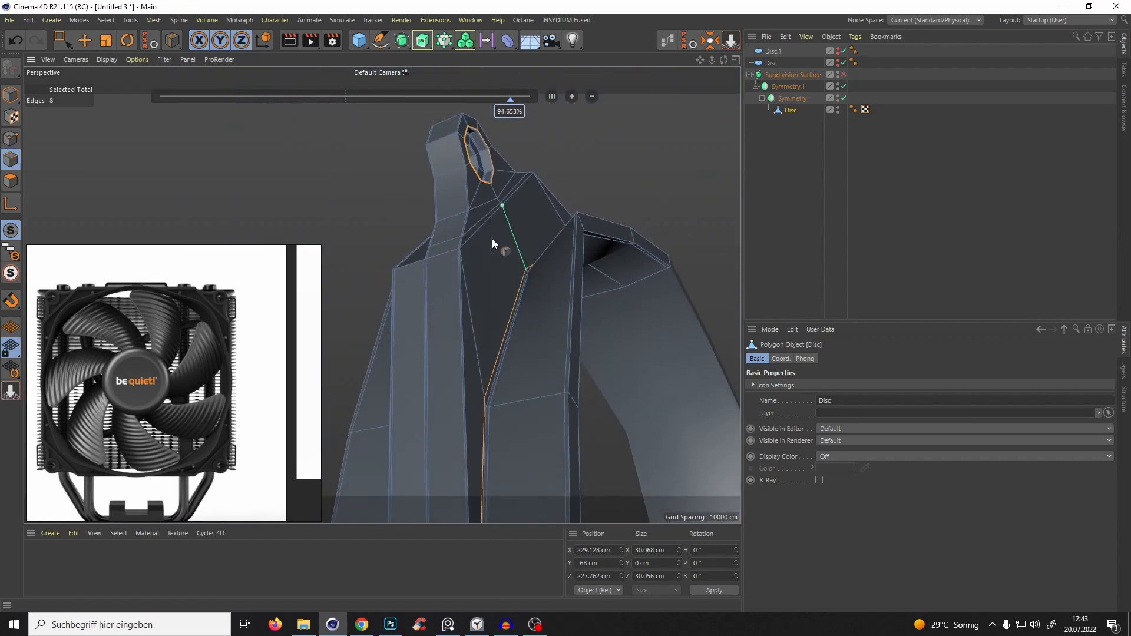
{"action": "left_click_drag", "start_coordinate": [492, 239], "coordinate": [535, 235], "text": "alt"}
{"action": "key", "text": "q"}
{"action": "left_click", "coordinate": [821, 204]}
{"action": "right_click_drag", "start_coordinate": [560, 259], "coordinate": [505, 270], "text": "alt"}
{"action": "left_click_drag", "start_coordinate": [505, 274], "coordinate": [590, 397], "text": "alt"}
{"action": "right_click_drag", "start_coordinate": [589, 396], "coordinate": [528, 182], "text": "alt"}
{"action": "left_click_drag", "start_coordinate": [528, 183], "coordinate": [660, 162], "text": "alt"}
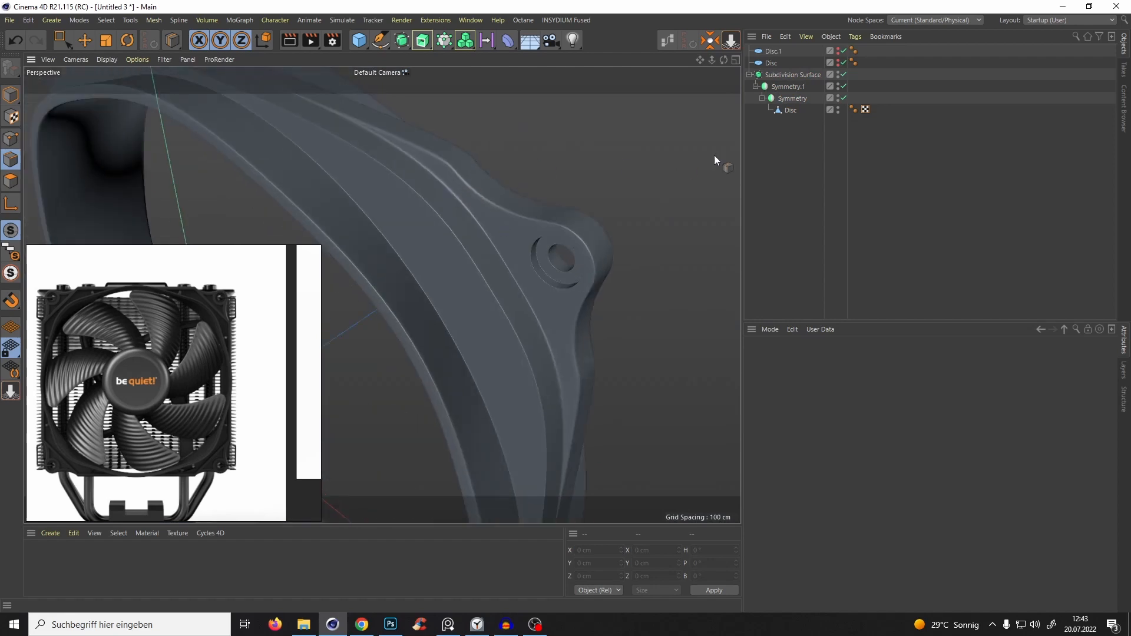
Examine the edges of the frame's straight side and the groove beside it, with subdivision smoothing off and on.
{"action": "left_click", "coordinate": [786, 112]}
{"action": "key", "text": "q"}
{"action": "left_click_drag", "start_coordinate": [551, 223], "coordinate": [518, 273], "text": "alt"}
{"action": "scroll", "coordinate": [623, 258], "scroll_direction": "up", "scroll_amount": 5}
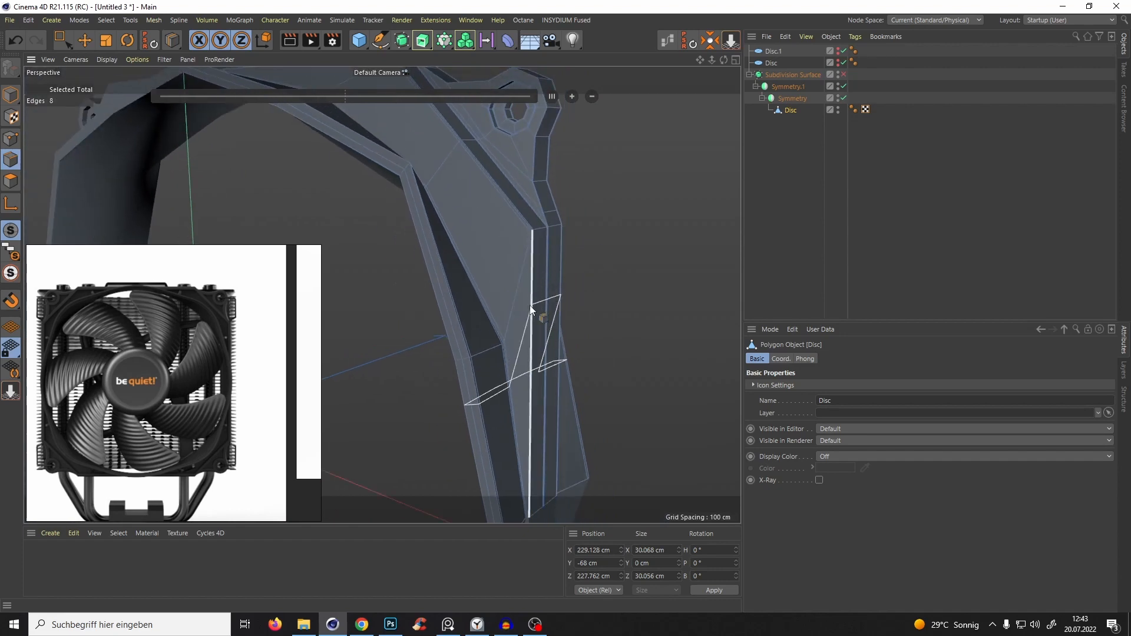
{"action": "mouse_move", "coordinate": [541, 265]}
{"action": "left_mouse_down", "text": "alt"}
{"action": "mouse_move", "coordinate": [578, 198]}
{"action": "mouse_move", "coordinate": [543, 266]}
{"action": "mouse_move", "coordinate": [516, 269]}
{"action": "mouse_move", "coordinate": [528, 271]}
{"action": "left_mouse_up", "text": "alt"}
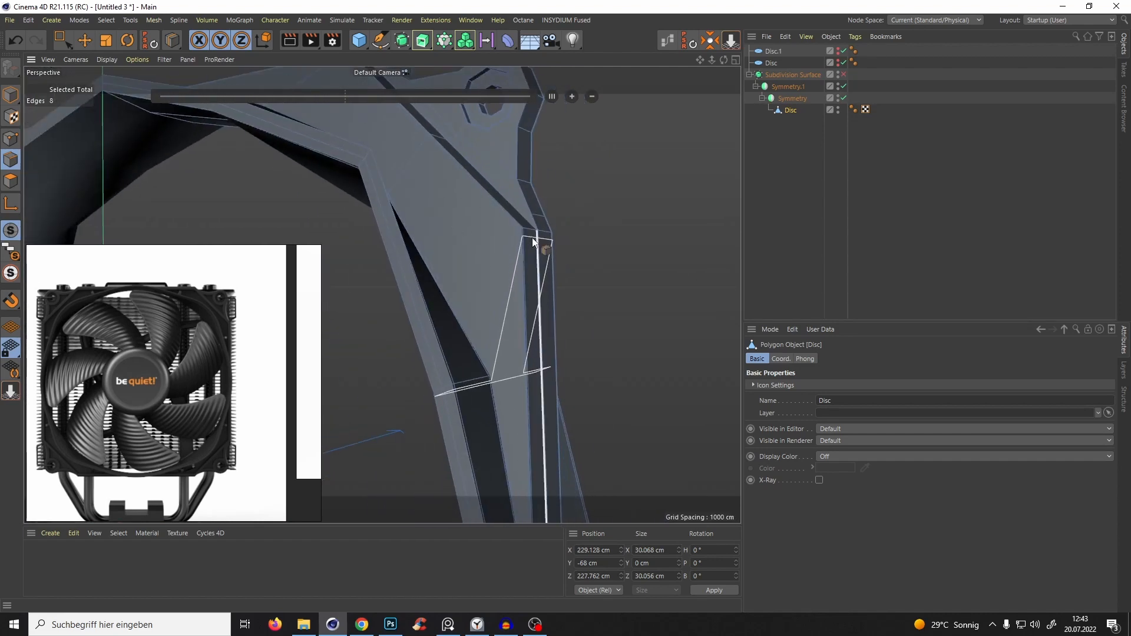
{"action": "key", "text": "q"}
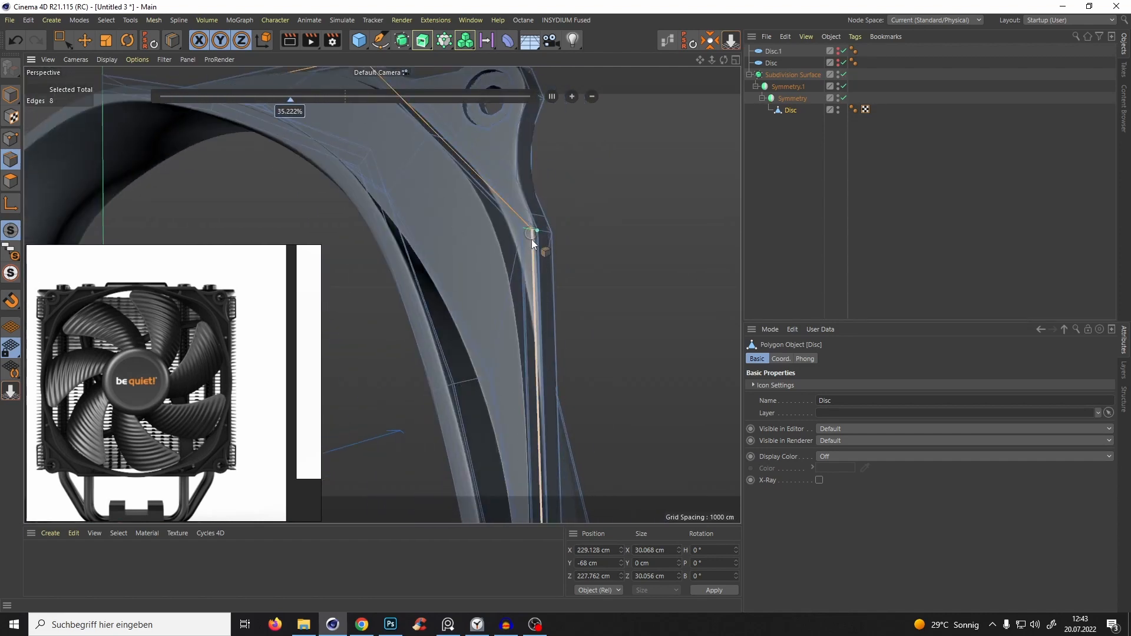
{"action": "left_click_drag", "start_coordinate": [524, 238], "coordinate": [497, 320], "text": "alt"}
{"action": "left_click", "coordinate": [808, 211]}
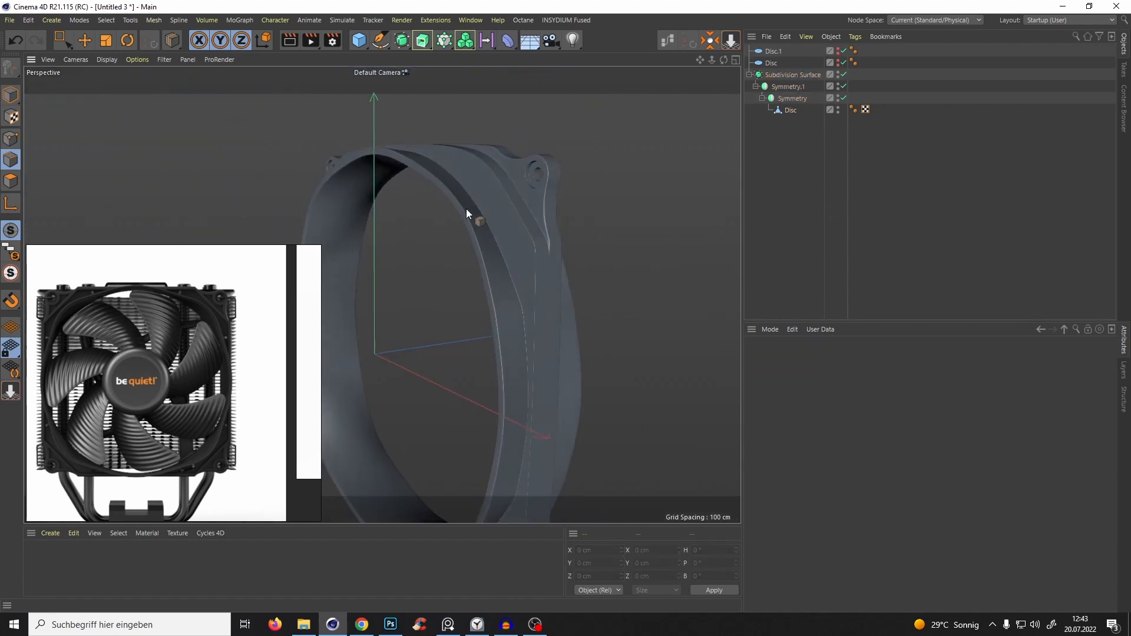
{"action": "key", "text": "ctrl+z"}
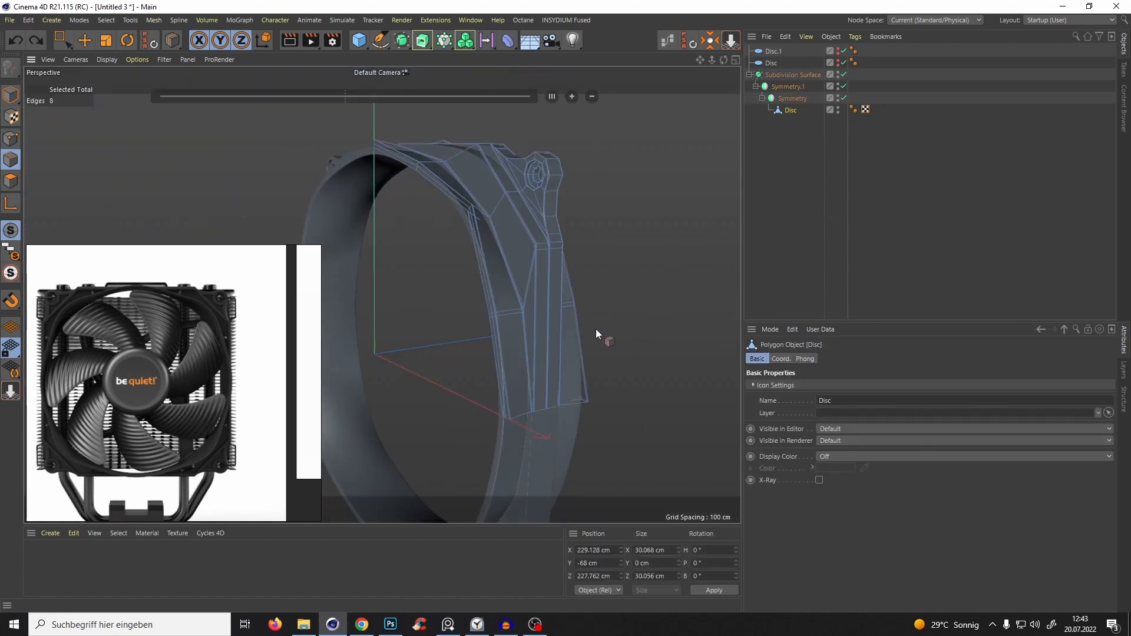
{"action": "right_click_drag", "start_coordinate": [518, 315], "coordinate": [607, 232], "text": "alt"}
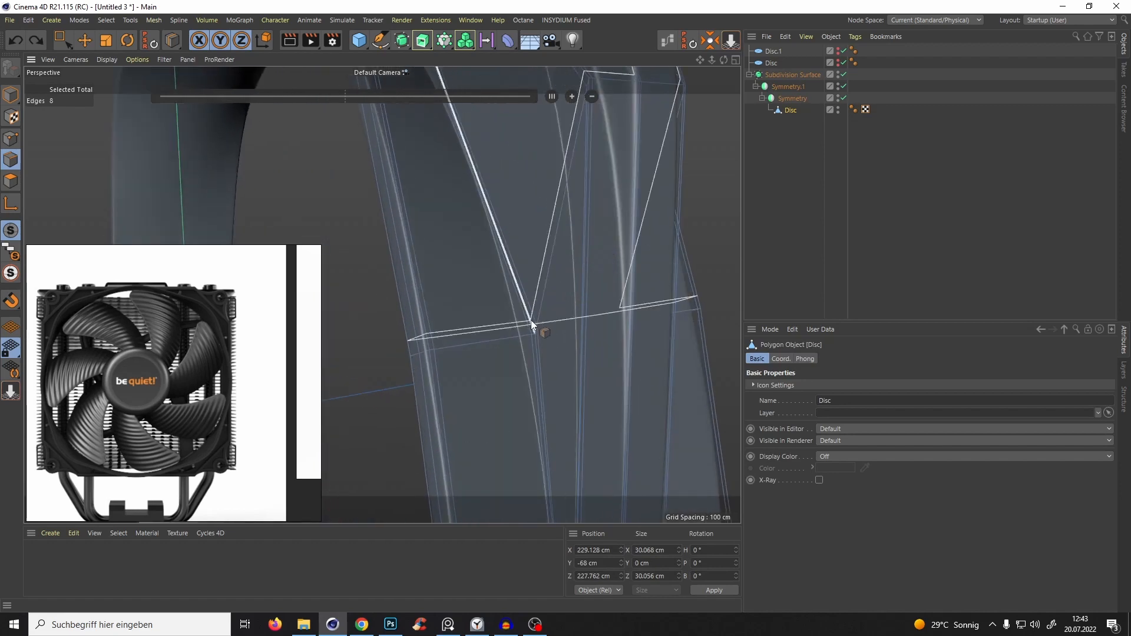
{"action": "right_click_drag", "start_coordinate": [548, 271], "coordinate": [530, 299], "text": "alt"}
{"action": "left_click_drag", "start_coordinate": [551, 298], "coordinate": [588, 274], "text": "alt"}
{"action": "key", "text": "q"}
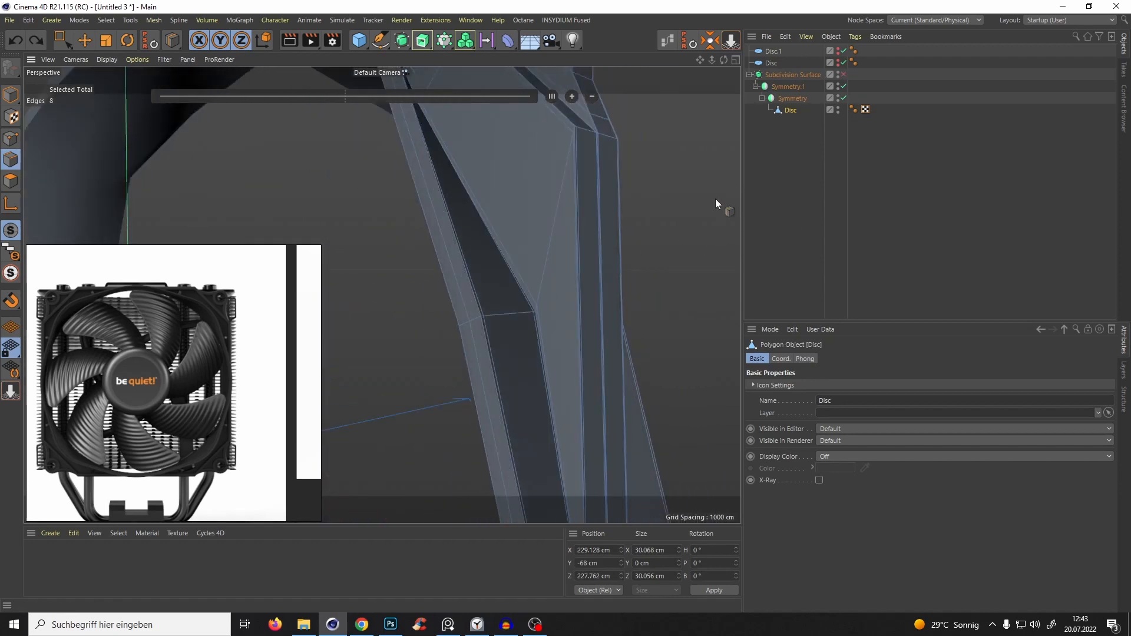
Use Line Cut to cut across the ring's flat face from the groove's corner to the upper corner of the straight side.
{"action": "middle_click_drag", "start_coordinate": [553, 271], "coordinate": [526, 308], "text": "alt"}
{"action": "key", "text": "k"}
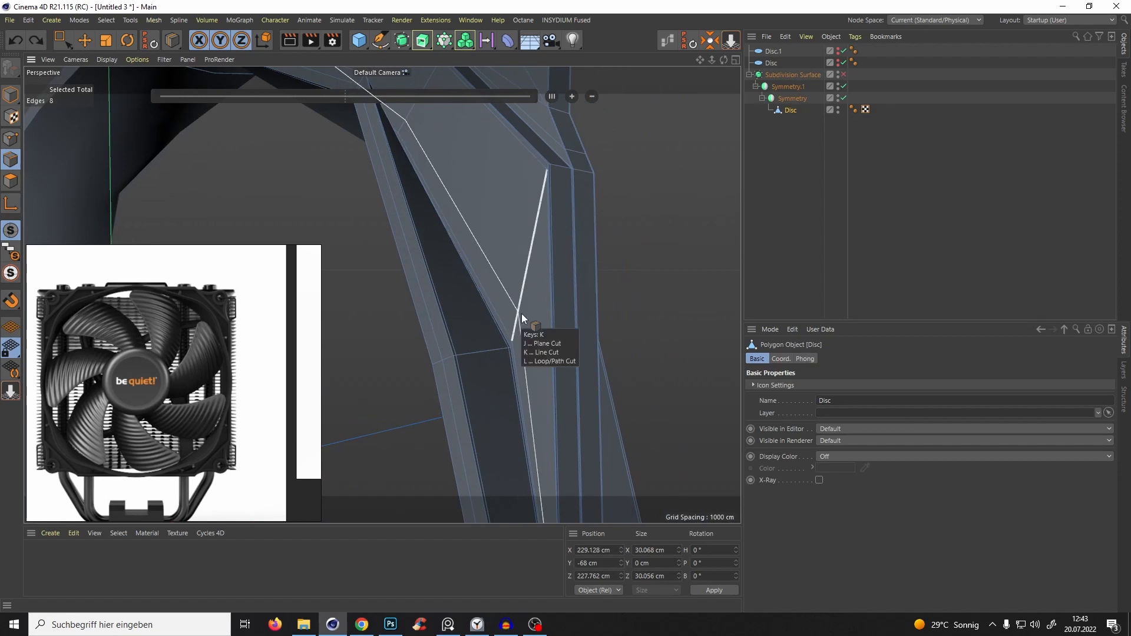
{"action": "key", "text": "k"}
{"action": "scroll", "coordinate": [512, 340], "scroll_direction": "up", "scroll_amount": 2}
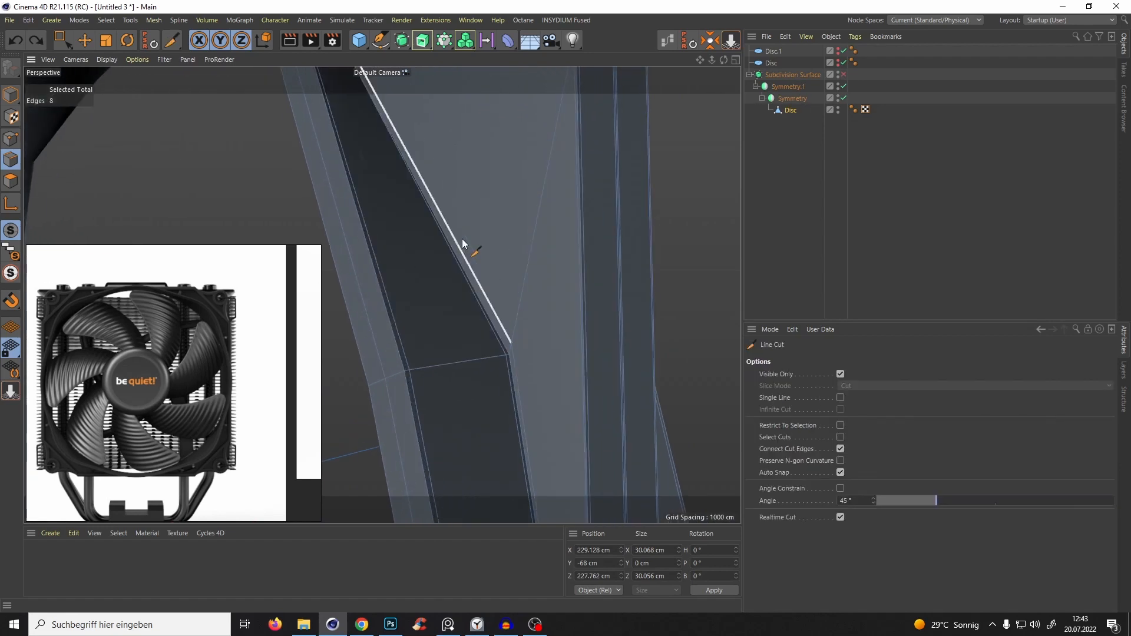
{"action": "right_click", "coordinate": [270, 202]}
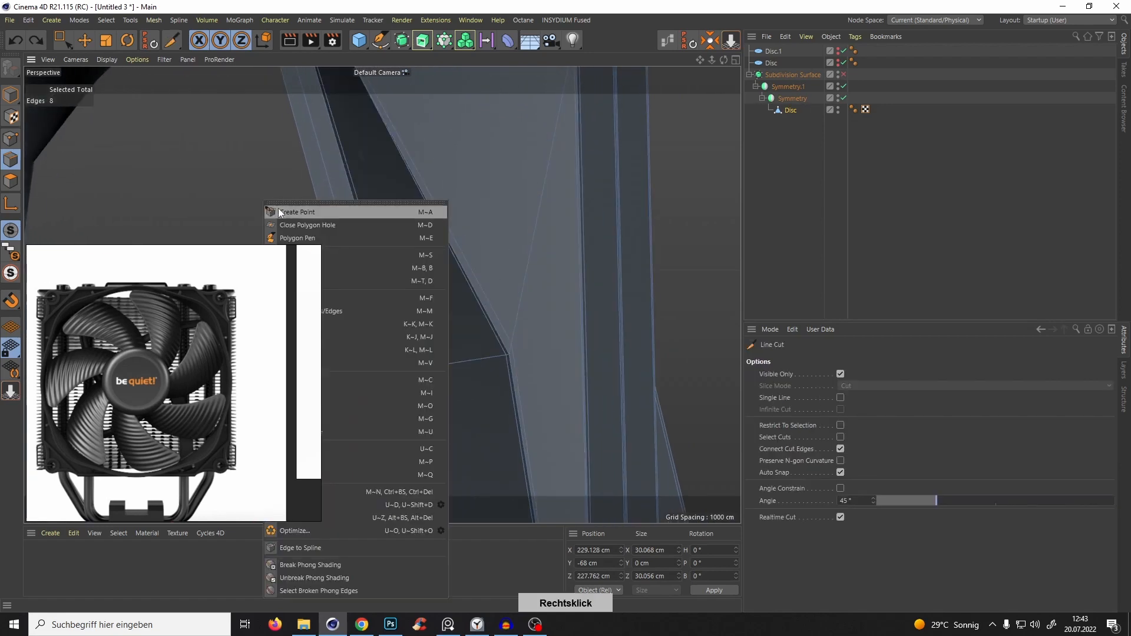
{"action": "right_click", "coordinate": [694, 189]}
{"action": "left_click", "coordinate": [681, 211]}
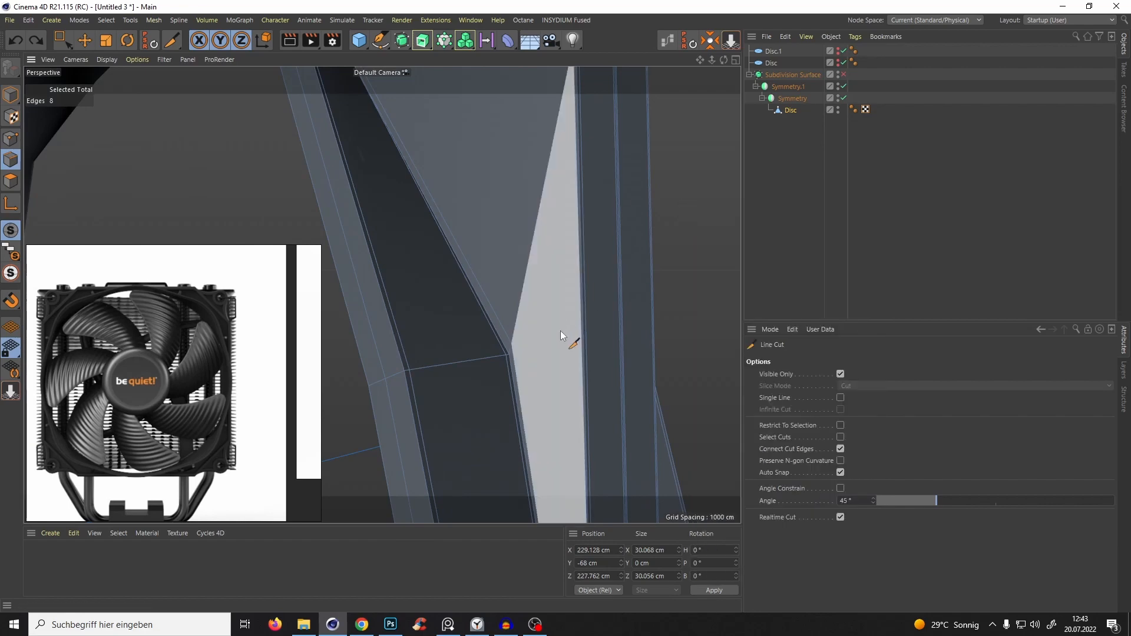
{"action": "left_click_drag", "start_coordinate": [561, 331], "coordinate": [523, 375], "text": "alt"}
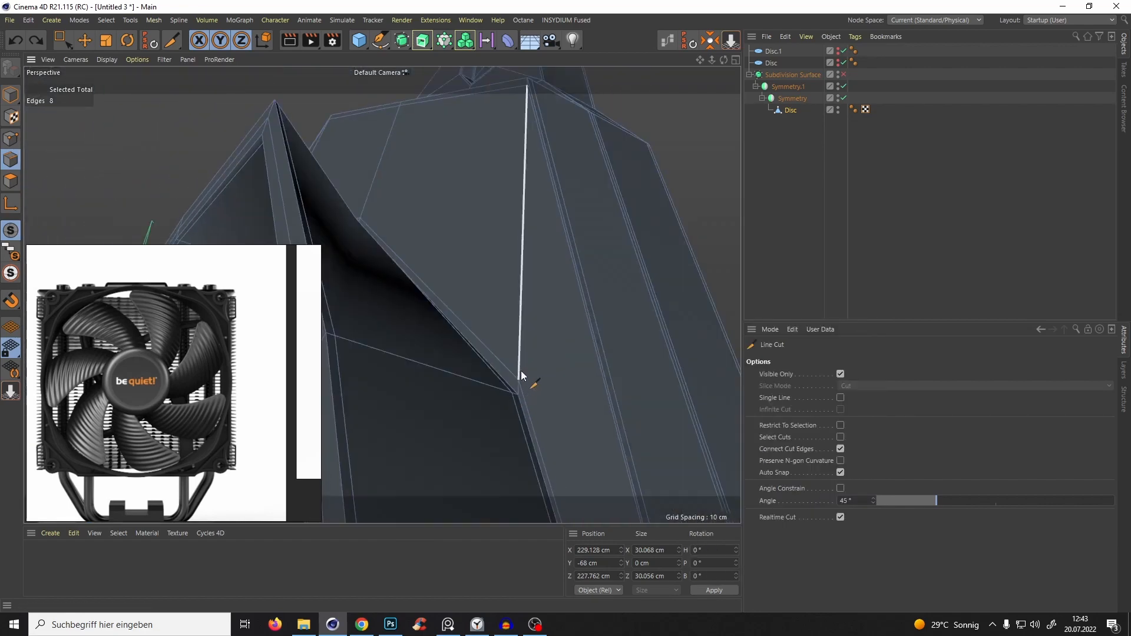
{"action": "mouse_move", "coordinate": [557, 142]}
{"action": "left_mouse_down", "text": "alt"}
{"action": "mouse_move", "coordinate": [537, 173]}
{"action": "mouse_move", "coordinate": [563, 245]}
{"action": "mouse_move", "coordinate": [532, 364]}
{"action": "mouse_move", "coordinate": [538, 270]}
{"action": "left_mouse_up", "text": "alt"}
{"action": "left_click", "coordinate": [521, 380]}
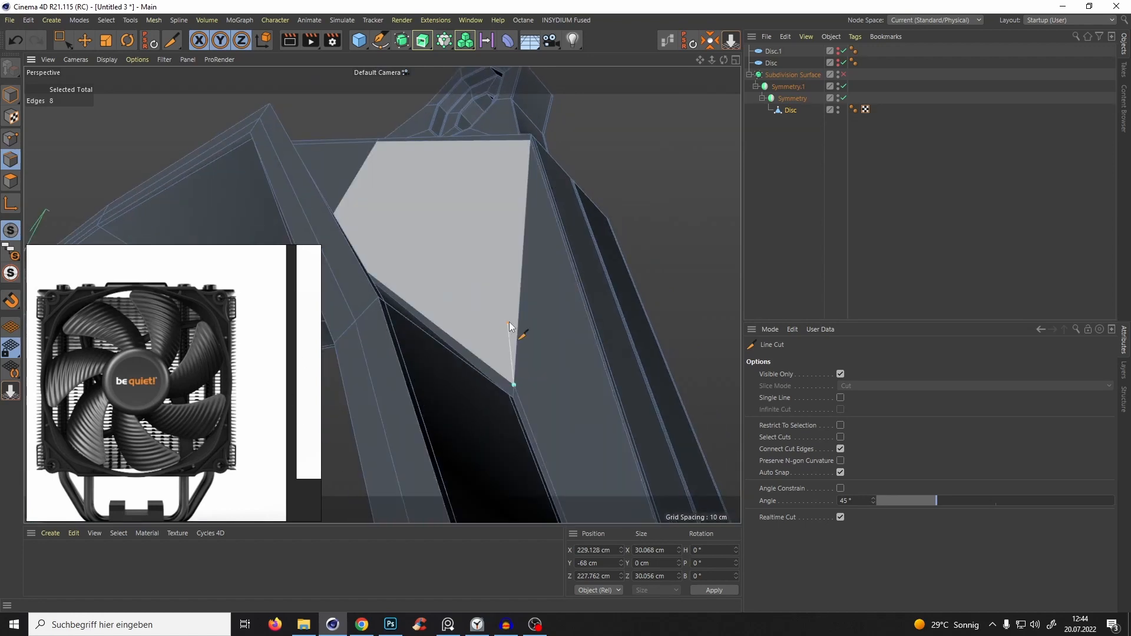
{"action": "left_click_drag", "start_coordinate": [515, 323], "coordinate": [516, 396], "text": "alt"}
{"action": "left_click_drag", "start_coordinate": [380, 290], "coordinate": [550, 139], "text": "alt"}
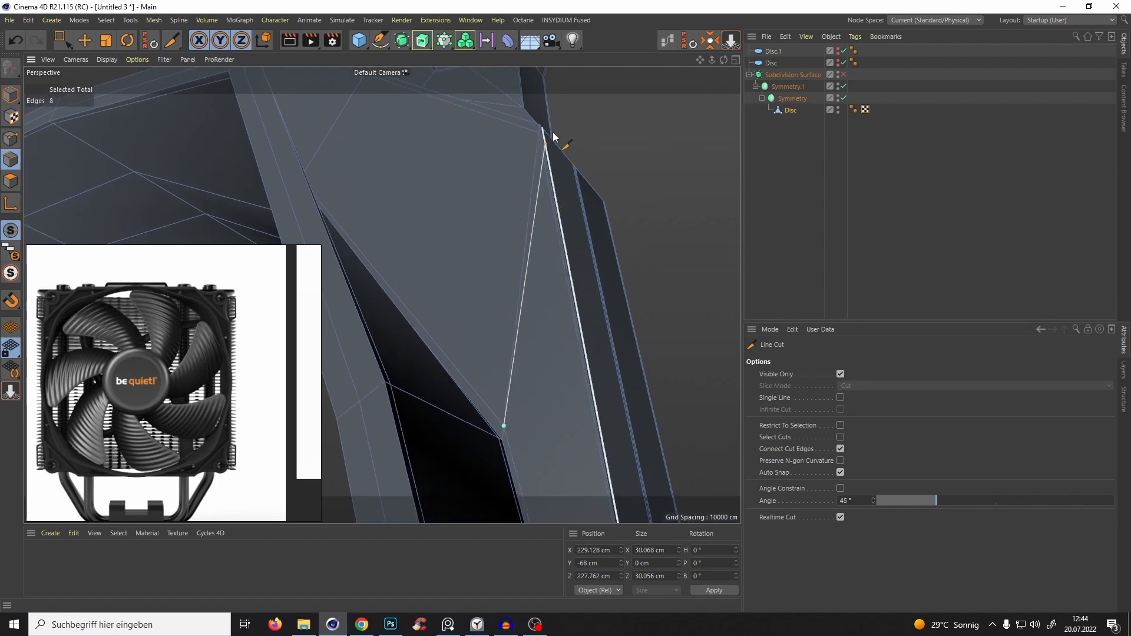
{"action": "scroll", "coordinate": [564, 111], "scroll_direction": "up", "scroll_amount": 10}
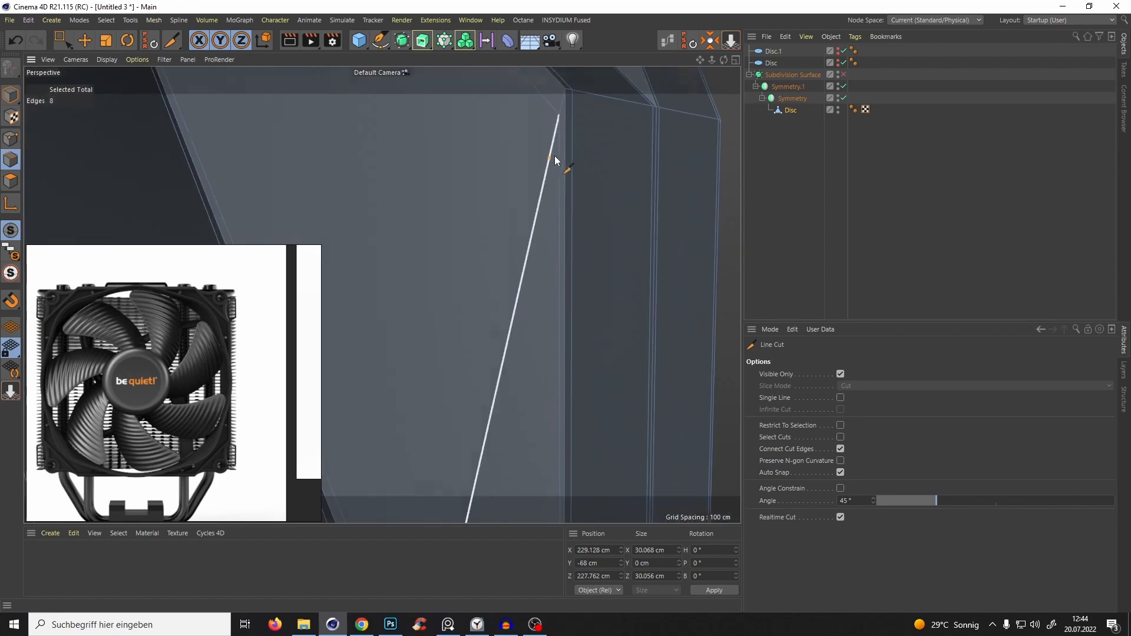
{"action": "left_click_drag", "start_coordinate": [564, 150], "coordinate": [490, 161], "text": "alt"}
{"action": "left_click", "coordinate": [548, 207]}
{"action": "left_click", "coordinate": [495, 436]}
{"action": "left_click_drag", "start_coordinate": [495, 436], "coordinate": [724, 261], "text": "alt"}
Compare the control mesh with the smoothed surface around the side corner below the lug.
{"action": "key", "text": "q"}
{"action": "left_click", "coordinate": [818, 214]}
{"action": "left_click_drag", "start_coordinate": [535, 318], "coordinate": [530, 295], "text": "alt"}
{"action": "scroll", "coordinate": [511, 319], "scroll_direction": "down", "scroll_amount": 3}
{"action": "left_click", "coordinate": [790, 110]}
{"action": "key", "text": "q"}
{"action": "left_click_drag", "start_coordinate": [505, 377], "coordinate": [501, 301], "text": "alt"}
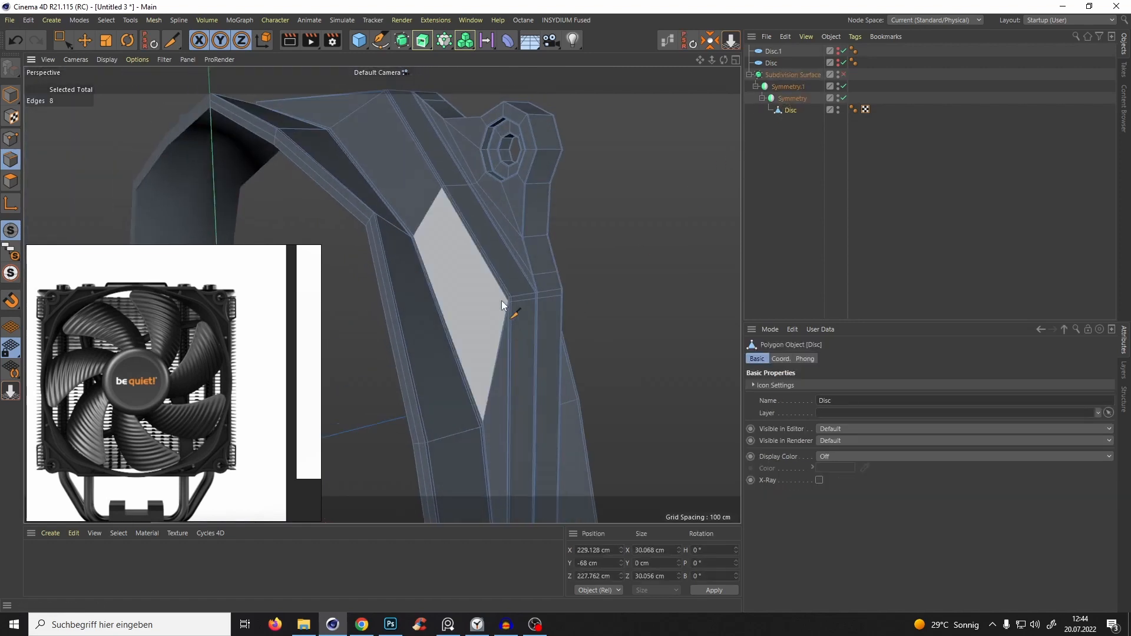
{"action": "scroll", "coordinate": [519, 295], "scroll_direction": "up", "scroll_amount": 4}
{"action": "middle_click_drag", "start_coordinate": [526, 280], "coordinate": [539, 228], "text": "alt"}
{"action": "left_click_drag", "start_coordinate": [537, 228], "coordinate": [678, 212], "text": "alt"}
{"action": "left_click", "coordinate": [819, 192]}
{"action": "left_click_drag", "start_coordinate": [566, 203], "coordinate": [503, 222], "text": "alt"}
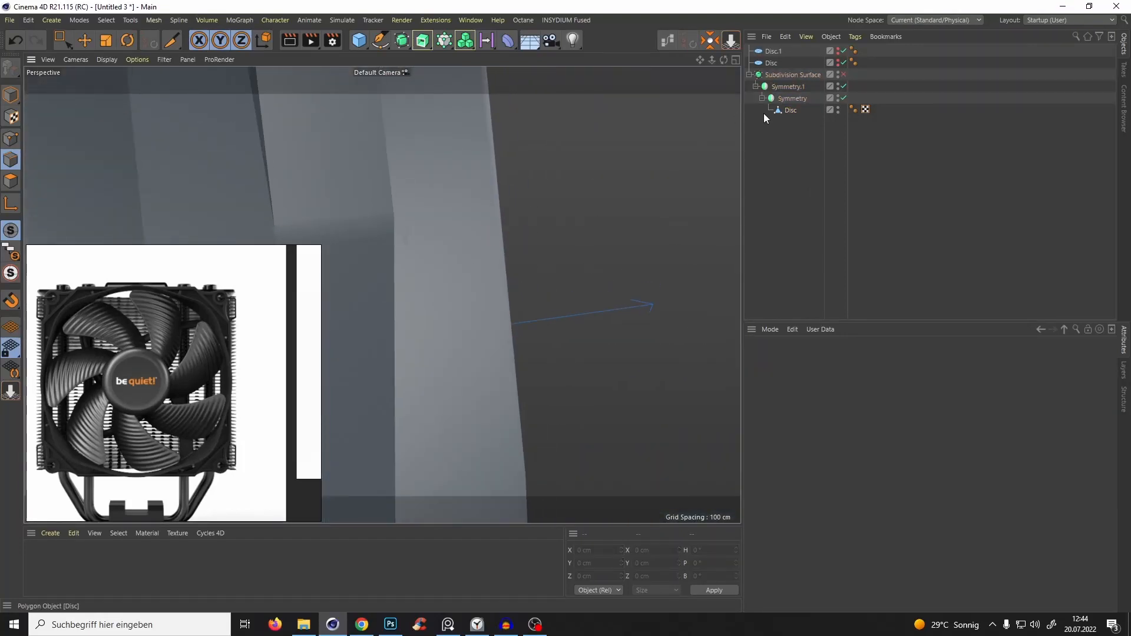
{"action": "left_click", "coordinate": [790, 111]}
{"action": "key", "text": "q"}
{"action": "left_click_drag", "start_coordinate": [460, 253], "coordinate": [447, 326], "text": "alt"}
{"action": "left_click", "coordinate": [833, 215]}
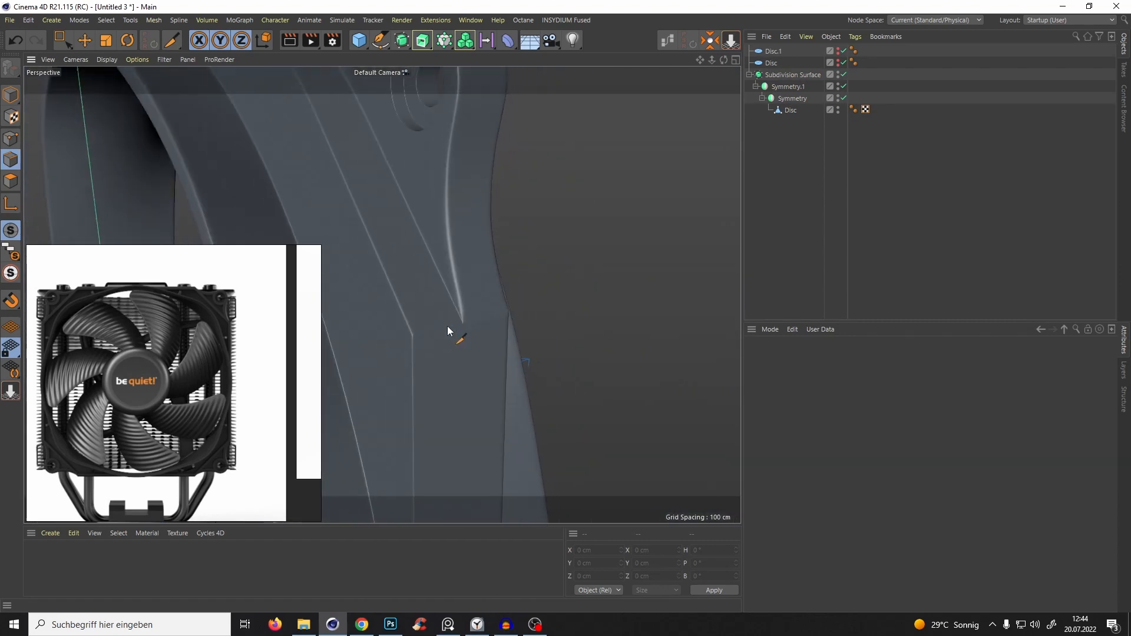
Inspect the smoothed side corner, switching the shading between Gouraud with lines and plain Gouraud.
{"action": "left_click_drag", "start_coordinate": [510, 260], "coordinate": [538, 248], "text": "alt"}
{"action": "mouse_move", "coordinate": [538, 248]}
{"action": "right_mouse_down", "text": "alt"}
{"action": "mouse_move", "coordinate": [590, 206]}
{"action": "mouse_move", "coordinate": [512, 305]}
{"action": "right_mouse_up", "text": "alt"}
{"action": "key", "text": "n"}
{"action": "key", "text": "b"}
{"action": "left_click_drag", "start_coordinate": [512, 304], "coordinate": [556, 260], "text": "alt"}
{"action": "right_click_drag", "start_coordinate": [557, 261], "coordinate": [507, 332], "text": "alt"}
{"action": "key", "text": "n"}
{"action": "key", "text": "a"}
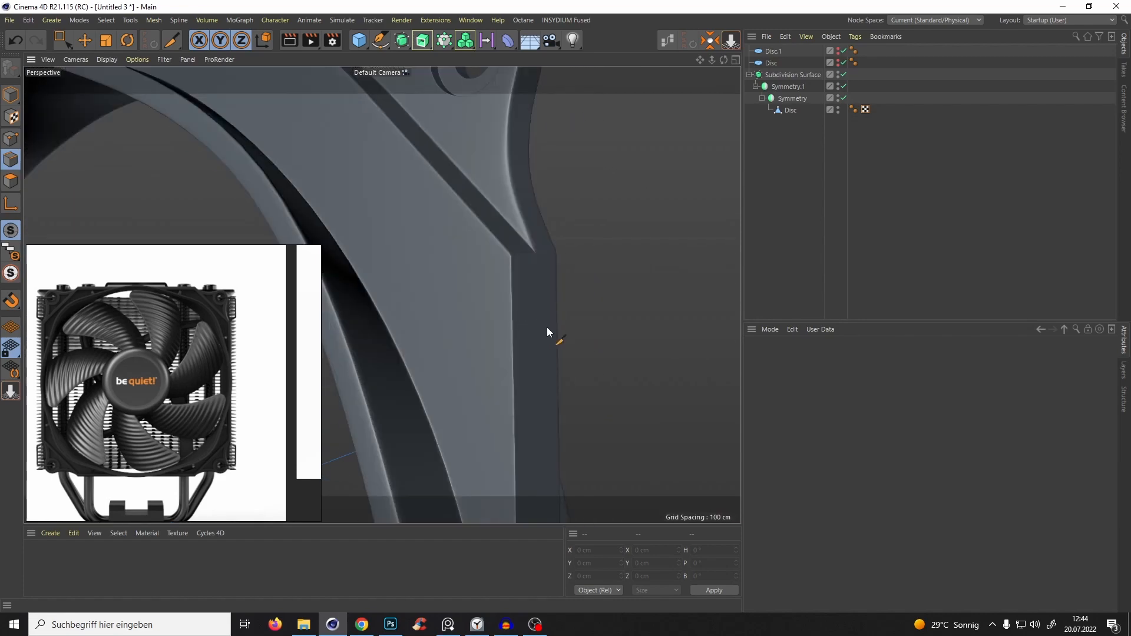
{"action": "right_click_drag", "start_coordinate": [529, 244], "coordinate": [557, 235], "text": "alt"}
{"action": "mouse_move", "coordinate": [557, 235]}
{"action": "left_mouse_down", "text": "alt"}
{"action": "mouse_move", "coordinate": [538, 249]}
{"action": "mouse_move", "coordinate": [624, 165]}
{"action": "mouse_move", "coordinate": [505, 349]}
{"action": "mouse_move", "coordinate": [508, 306]}
{"action": "mouse_move", "coordinate": [556, 330]}
{"action": "mouse_move", "coordinate": [514, 291]}
{"action": "left_mouse_up", "text": "alt"}
Examine where the ring's outer step meets the straight side, with subdivision smoothing off and on.
{"action": "left_click", "coordinate": [790, 111]}
{"action": "key", "text": "q"}
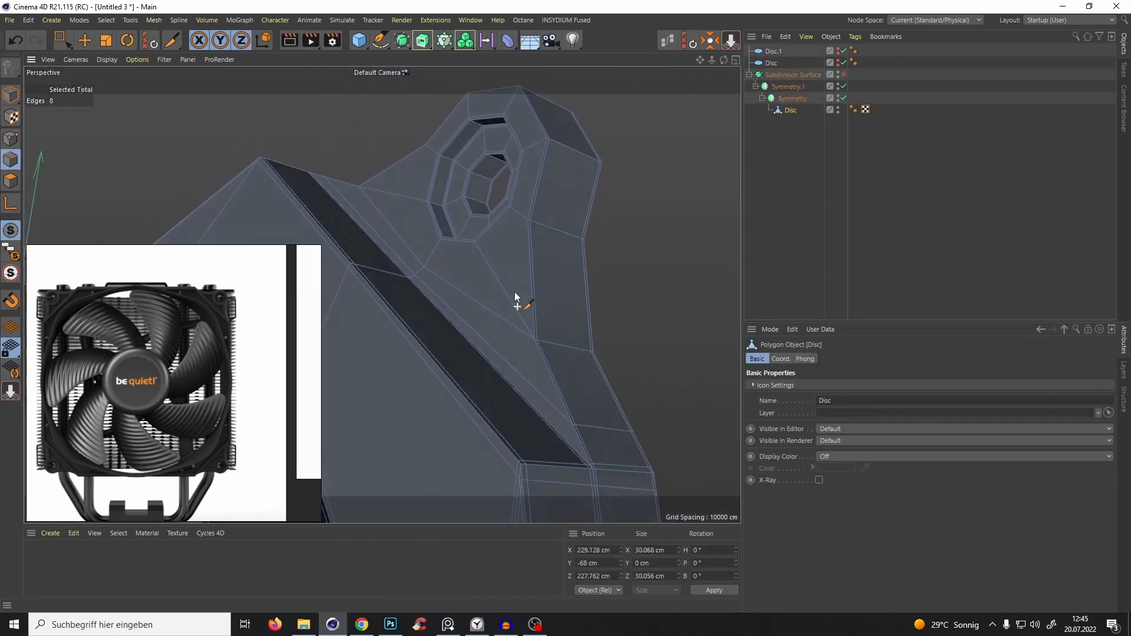
{"action": "left_click_drag", "start_coordinate": [381, 293], "coordinate": [527, 394], "text": "alt"}
{"action": "right_click_drag", "start_coordinate": [530, 237], "coordinate": [550, 239], "text": "alt"}
{"action": "left_click_drag", "start_coordinate": [550, 240], "coordinate": [405, 323], "text": "alt"}
{"action": "key", "text": "q"}
{"action": "left_click", "coordinate": [808, 217]}
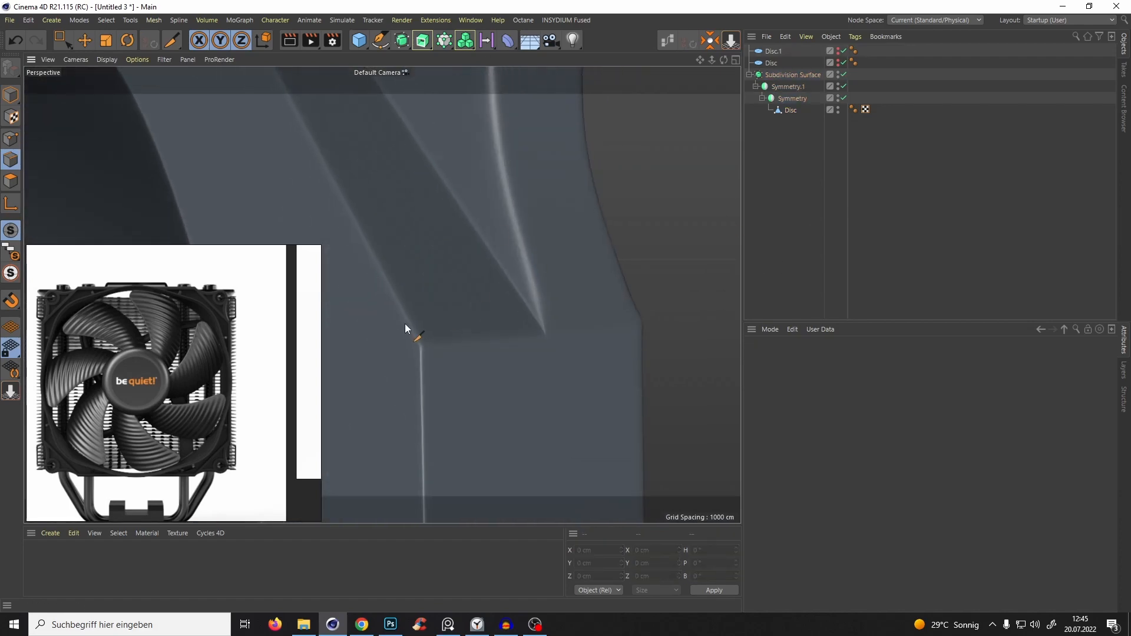
{"action": "left_click_drag", "start_coordinate": [500, 267], "coordinate": [405, 422], "text": "alt"}
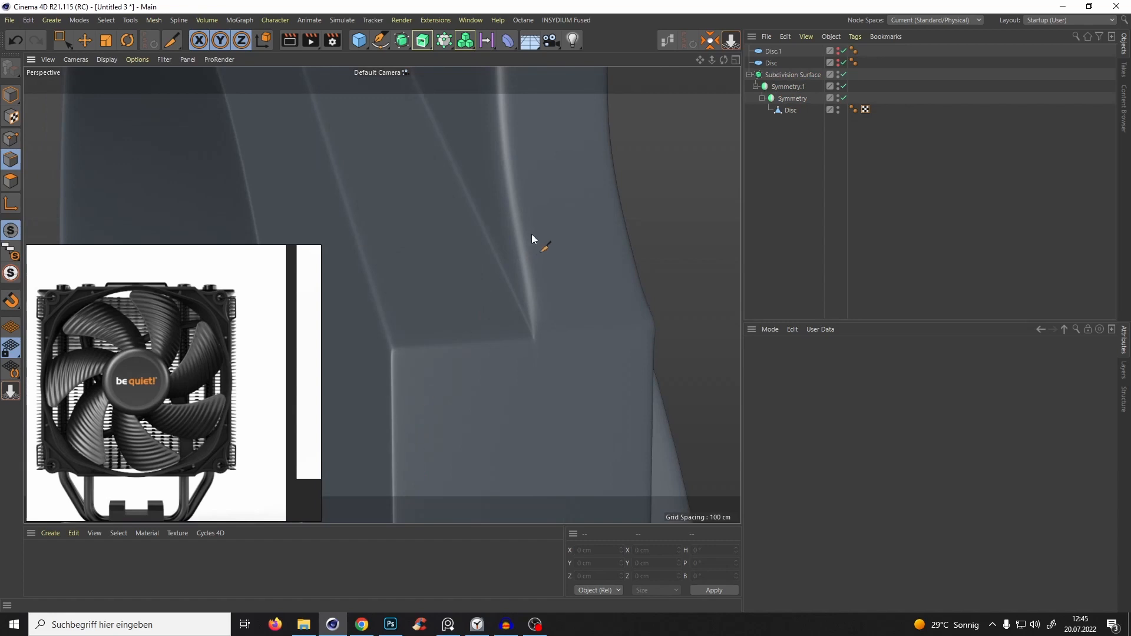
{"action": "left_click_drag", "start_coordinate": [523, 183], "coordinate": [559, 212], "text": "alt"}
Examine the edges converging at the side corner in the unsmoothed mesh.
{"action": "left_click", "coordinate": [787, 111]}
{"action": "key", "text": "q"}
{"action": "left_click_drag", "start_coordinate": [545, 276], "coordinate": [490, 255], "text": "alt"}
{"action": "scroll", "coordinate": [495, 259], "scroll_direction": "up", "scroll_amount": 1}
{"action": "key", "text": "e"}
{"action": "left_click_drag", "start_coordinate": [538, 306], "coordinate": [511, 334], "text": "alt"}
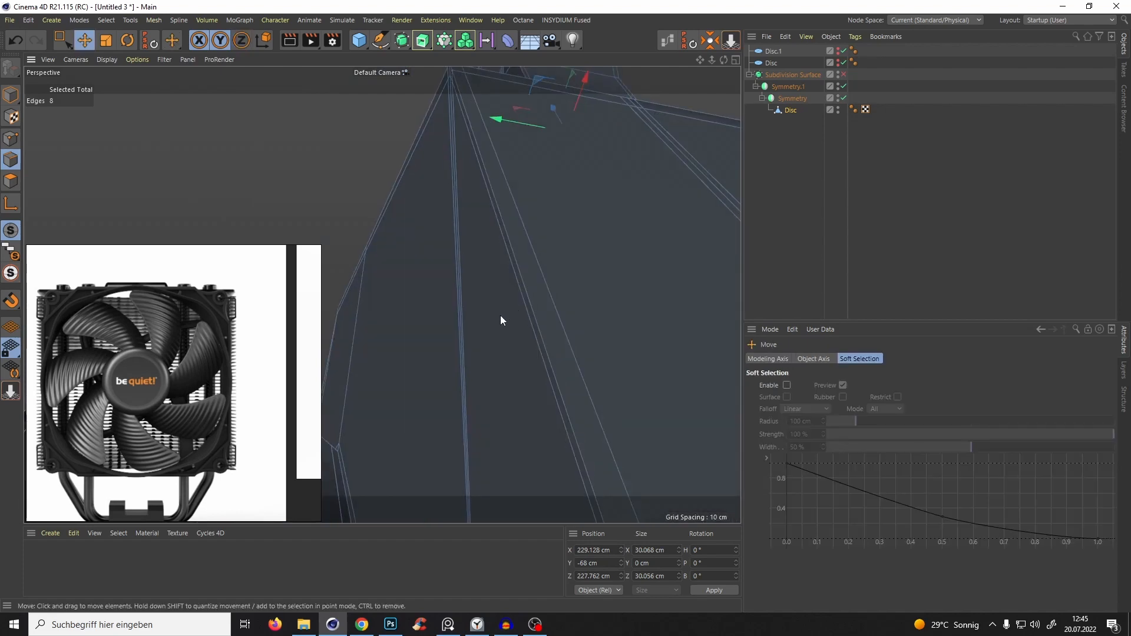
{"action": "scroll", "coordinate": [544, 274], "scroll_direction": "down", "scroll_amount": 2}
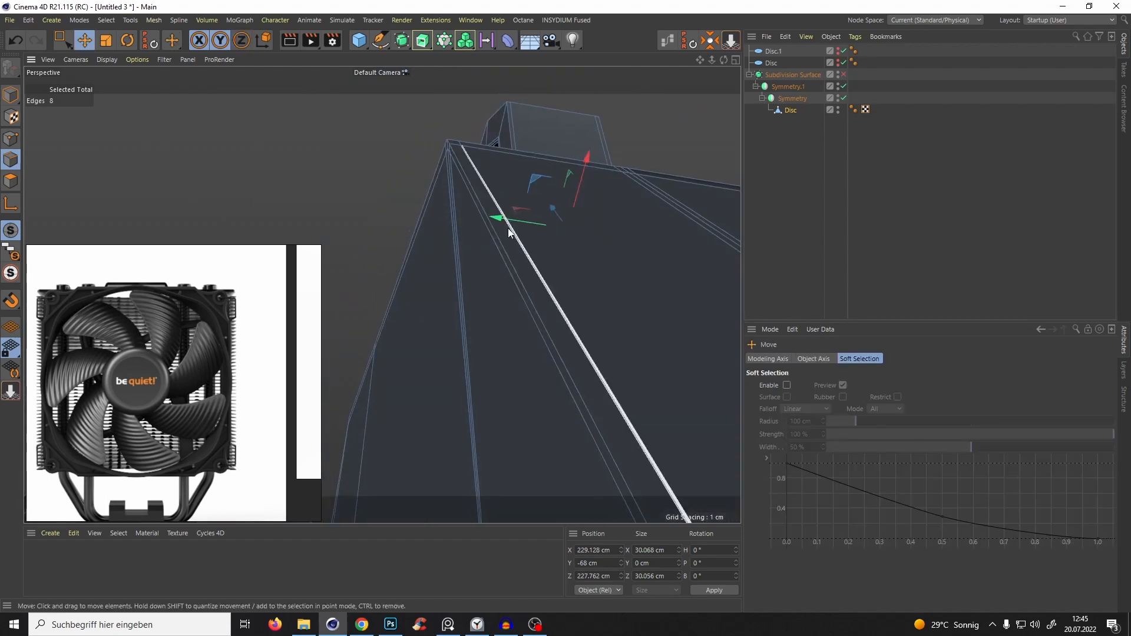
{"action": "scroll", "coordinate": [524, 259], "scroll_direction": "down", "scroll_amount": 3}
{"action": "left_click_drag", "start_coordinate": [542, 281], "coordinate": [540, 323], "text": "alt"}
{"action": "scroll", "coordinate": [537, 266], "scroll_direction": "up", "scroll_amount": 3}
{"action": "left_click_drag", "start_coordinate": [537, 266], "coordinate": [502, 232], "text": "alt"}
{"action": "key", "text": "k"}
{"action": "key", "text": "l"}
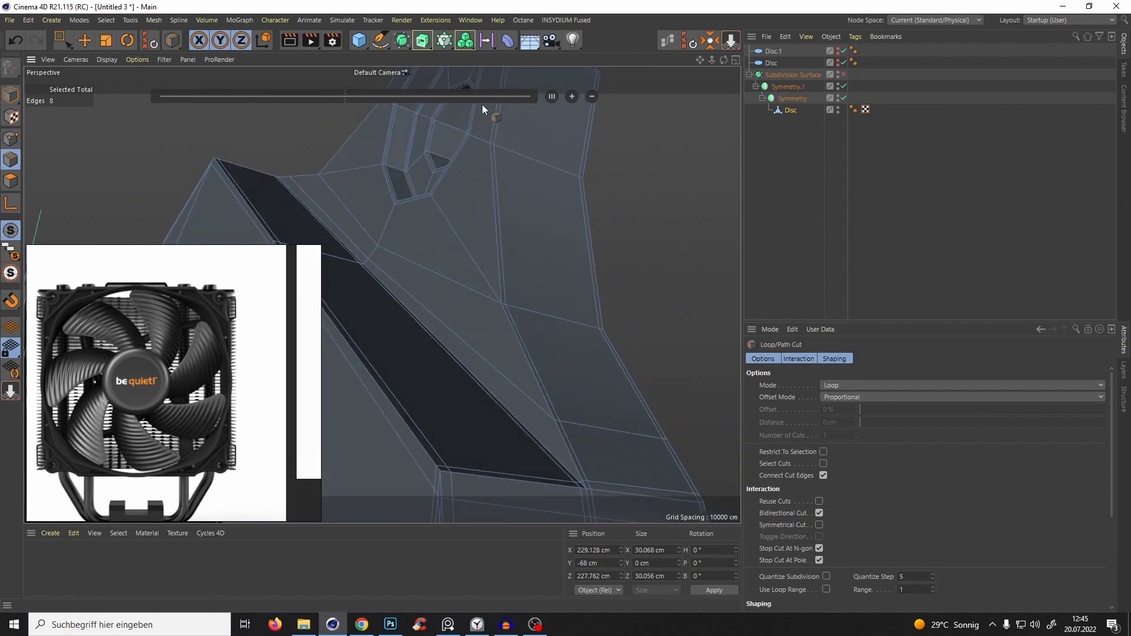
{"action": "left_click_drag", "start_coordinate": [520, 308], "coordinate": [529, 245], "text": "alt"}
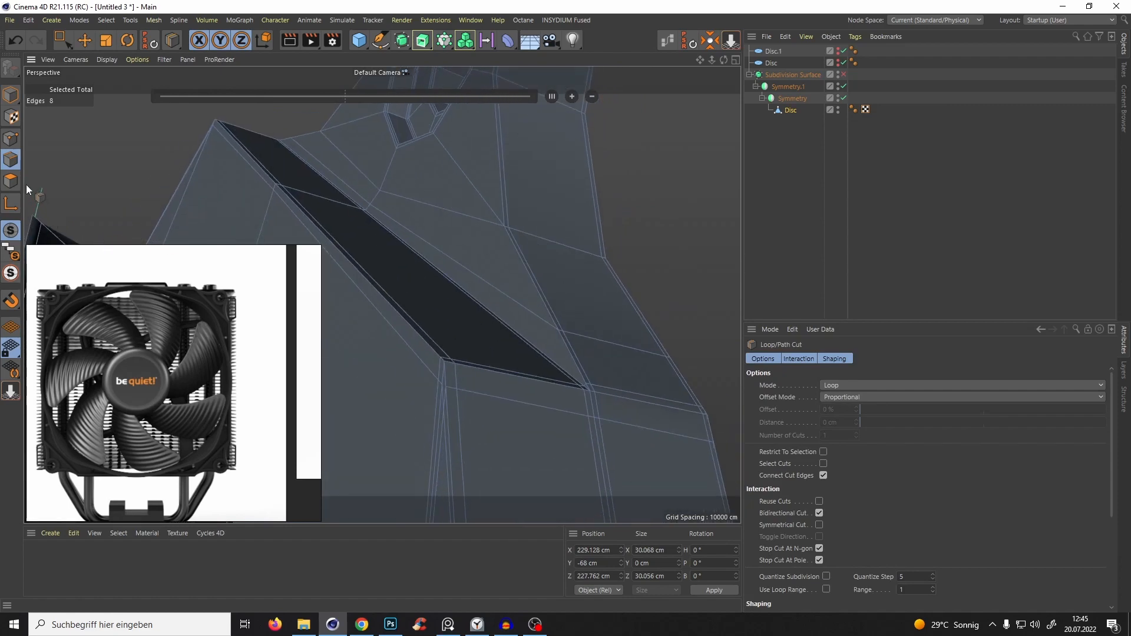
{"action": "scroll", "coordinate": [583, 365], "scroll_direction": "up", "scroll_amount": 5}
{"action": "key", "text": "e"}
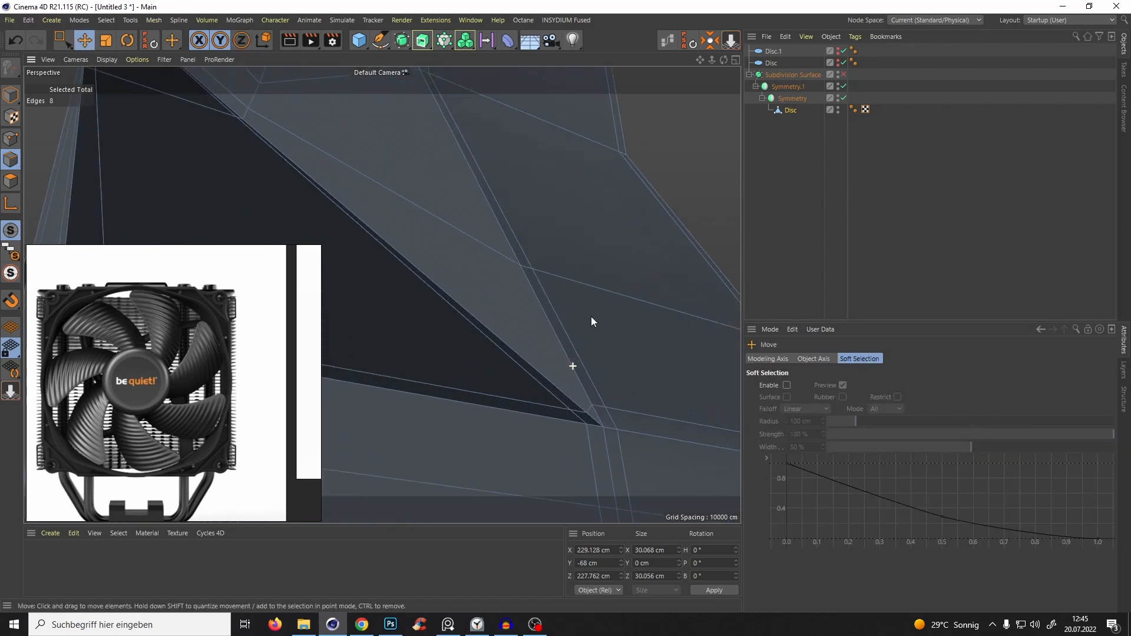
{"action": "left_click", "coordinate": [578, 387]}
{"action": "left_click_drag", "start_coordinate": [599, 426], "coordinate": [505, 284], "text": "alt"}
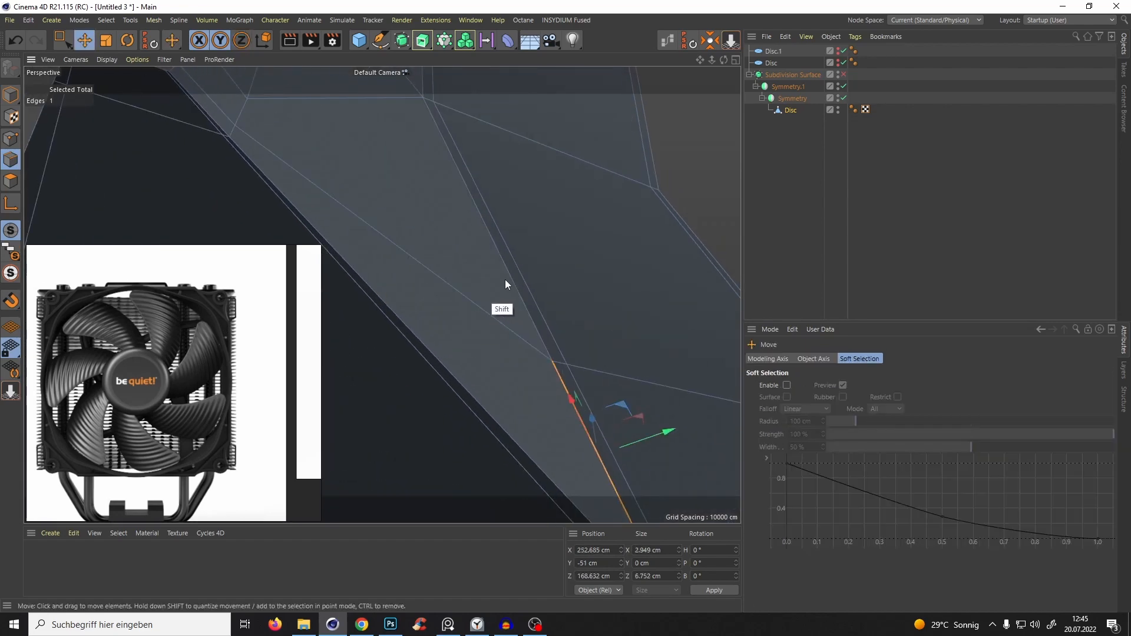
{"action": "left_click", "coordinate": [506, 282], "text": "shift"}
{"action": "middle_click_drag", "start_coordinate": [509, 288], "coordinate": [565, 419], "text": "alt"}
{"action": "middle_click_drag", "start_coordinate": [486, 183], "coordinate": [516, 321], "text": "alt"}
{"action": "left_click", "coordinate": [512, 299], "text": "shift"}
{"action": "middle_click_drag", "start_coordinate": [511, 118], "coordinate": [580, 321], "text": "alt"}
{"action": "left_click", "coordinate": [580, 321], "text": "shift"}
{"action": "left_click", "coordinate": [582, 225], "text": "shift"}
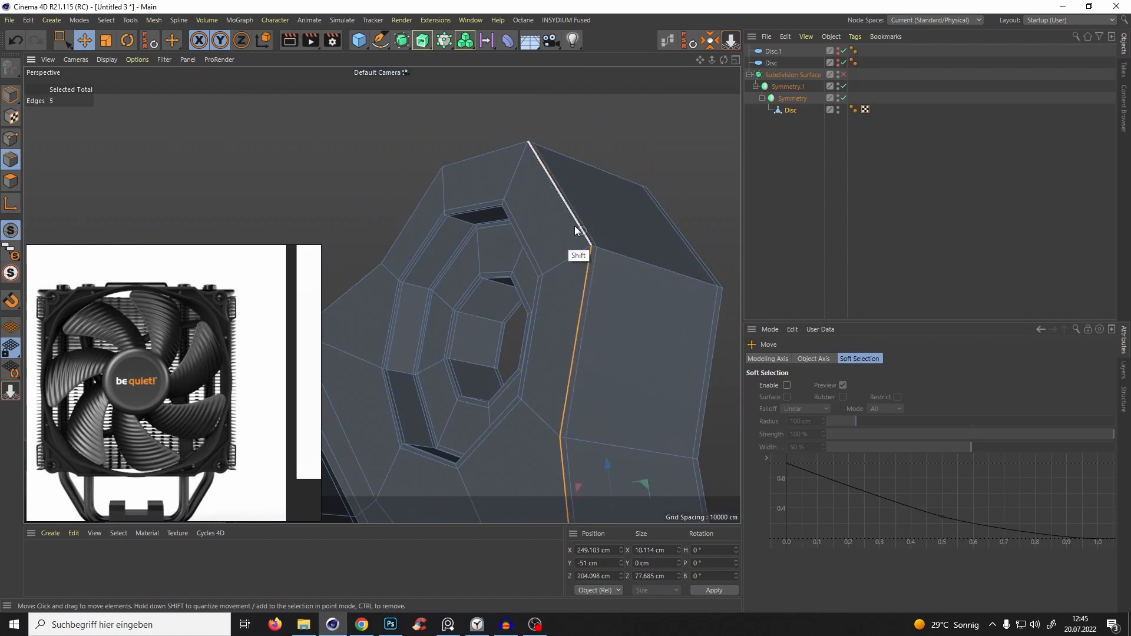
{"action": "left_click_drag", "start_coordinate": [575, 225], "coordinate": [634, 185], "text": "alt"}
{"action": "left_click", "coordinate": [634, 185], "text": "shift"}
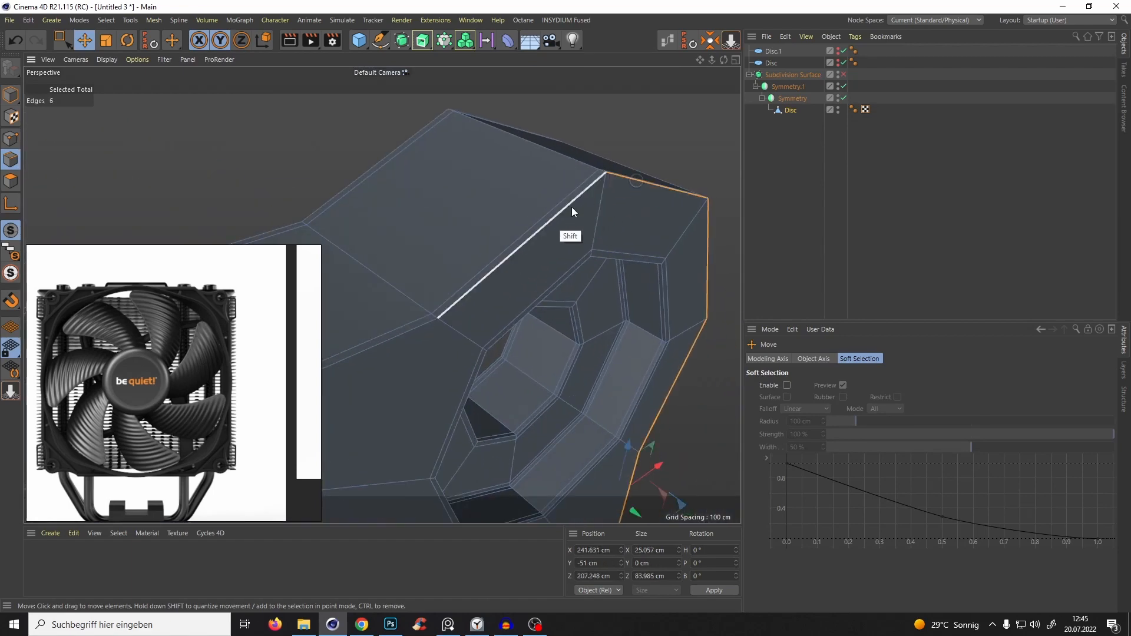
{"action": "left_click", "coordinate": [571, 207], "text": "shift"}
{"action": "left_click_drag", "start_coordinate": [572, 206], "coordinate": [634, 181], "text": "alt"}
{"action": "left_click", "coordinate": [560, 230], "text": "shift"}
{"action": "left_click_drag", "start_coordinate": [560, 230], "coordinate": [400, 178], "text": "alt"}
{"action": "left_click", "coordinate": [483, 249], "text": "shift"}
{"action": "left_click", "coordinate": [452, 271], "text": "shift"}
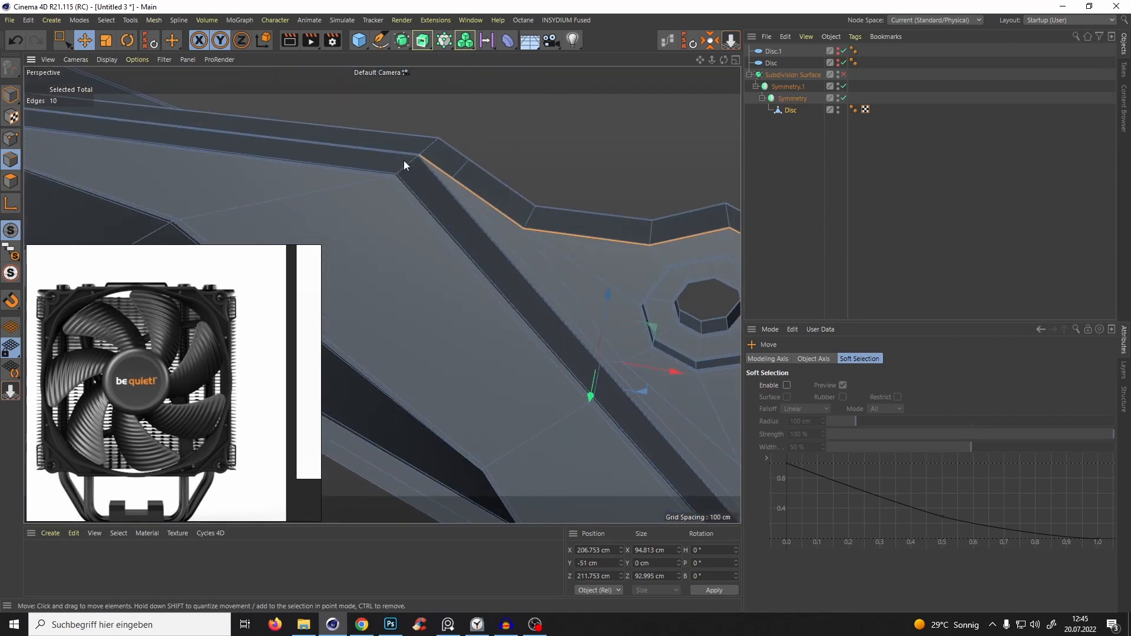
{"action": "middle_click_drag", "start_coordinate": [426, 184], "coordinate": [494, 179], "text": "alt"}
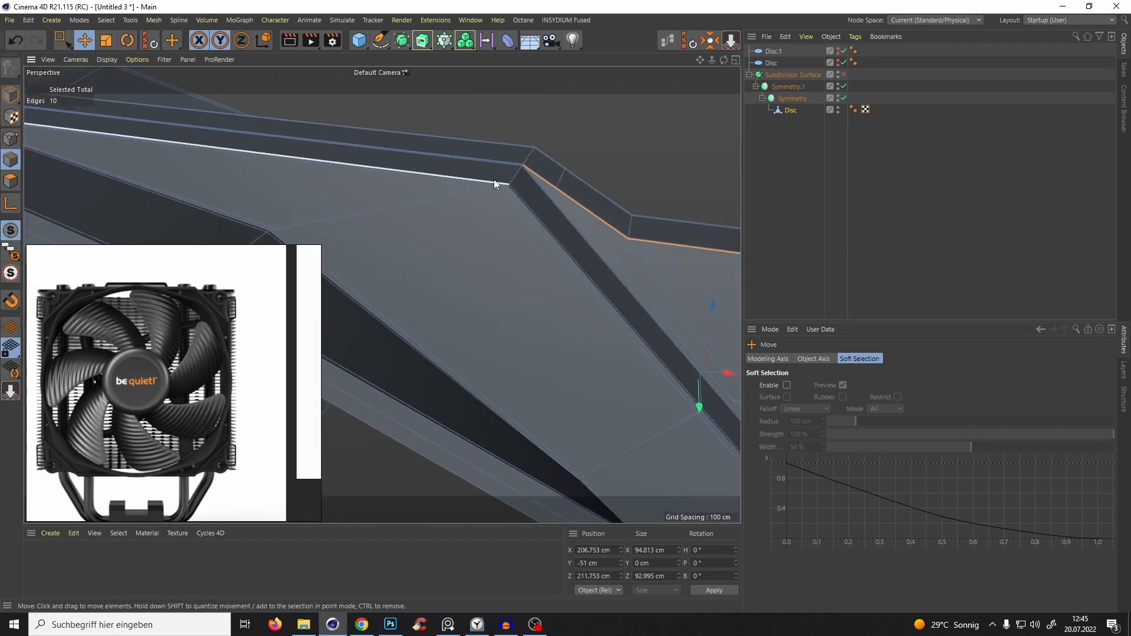
{"action": "left_click", "coordinate": [562, 134]}
Line-cut a supporting edge parallel to the existing edge that crosses the ring's corner beside the lug.
{"action": "middle_click_drag", "start_coordinate": [609, 259], "coordinate": [493, 175], "text": "alt"}
{"action": "scroll", "coordinate": [500, 188], "scroll_direction": "down", "scroll_amount": 5}
{"action": "left_click_drag", "start_coordinate": [439, 227], "coordinate": [458, 246], "text": "alt"}
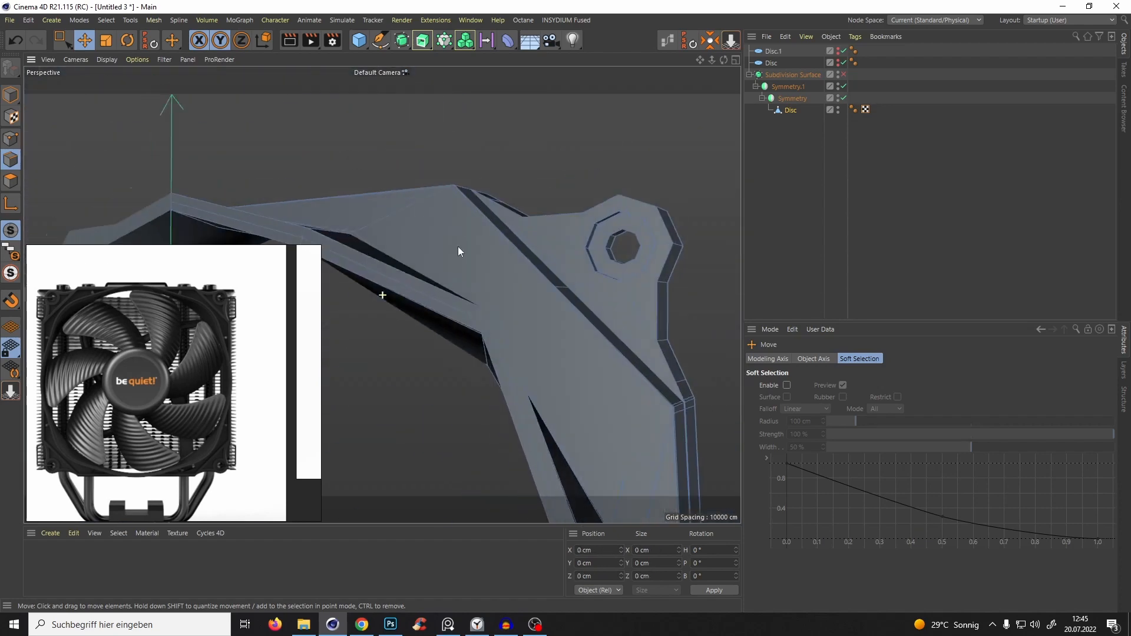
{"action": "scroll", "coordinate": [480, 306], "scroll_direction": "up", "scroll_amount": 8}
{"action": "key", "text": "k"}
{"action": "key", "text": "k"}
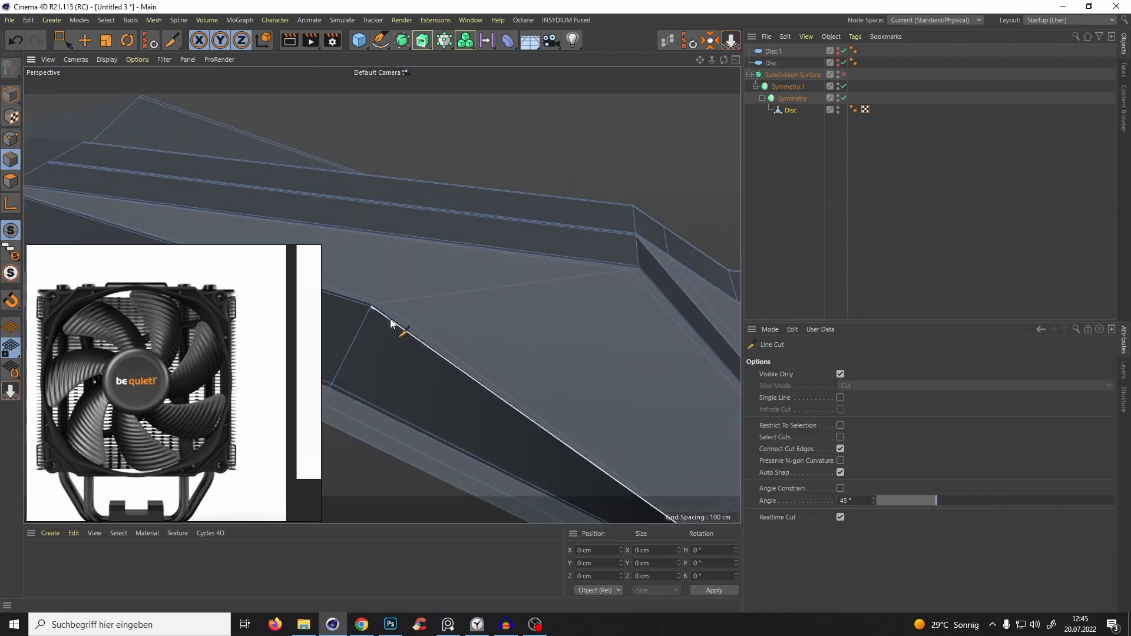
{"action": "middle_click_drag", "start_coordinate": [511, 288], "coordinate": [383, 301], "text": "alt"}
{"action": "left_click_drag", "start_coordinate": [457, 285], "coordinate": [451, 342], "text": "alt"}
{"action": "scroll", "coordinate": [488, 265], "scroll_direction": "up", "scroll_amount": 3}
{"action": "left_click", "coordinate": [507, 264]}
{"action": "scroll", "coordinate": [565, 134], "scroll_direction": "up", "scroll_amount": 3}
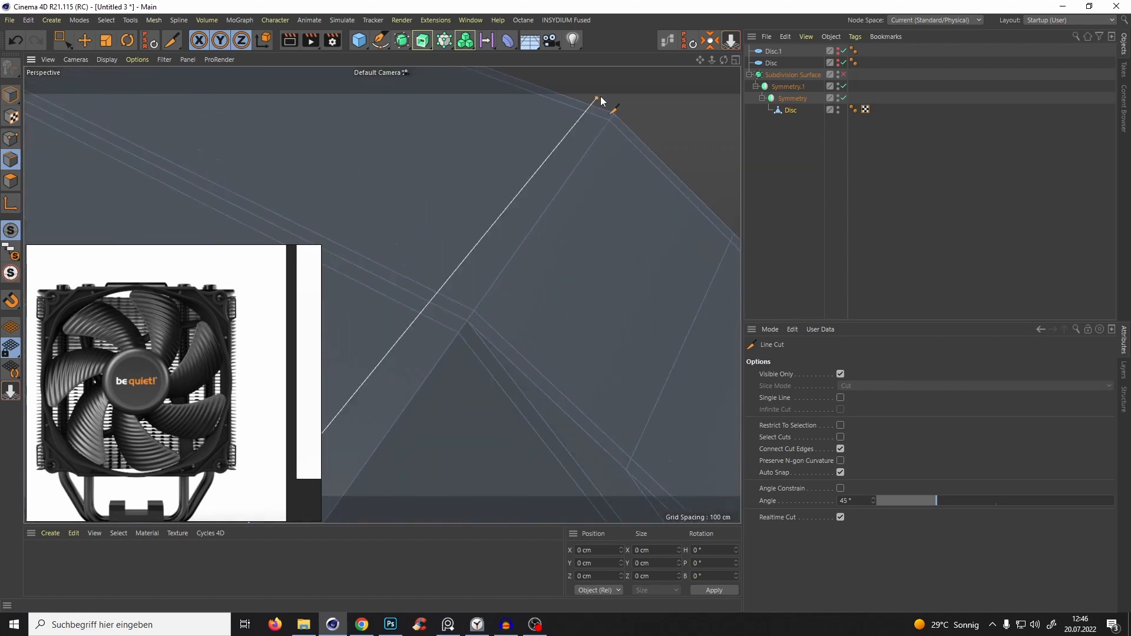
{"action": "left_click_drag", "start_coordinate": [578, 118], "coordinate": [546, 153], "text": "alt"}
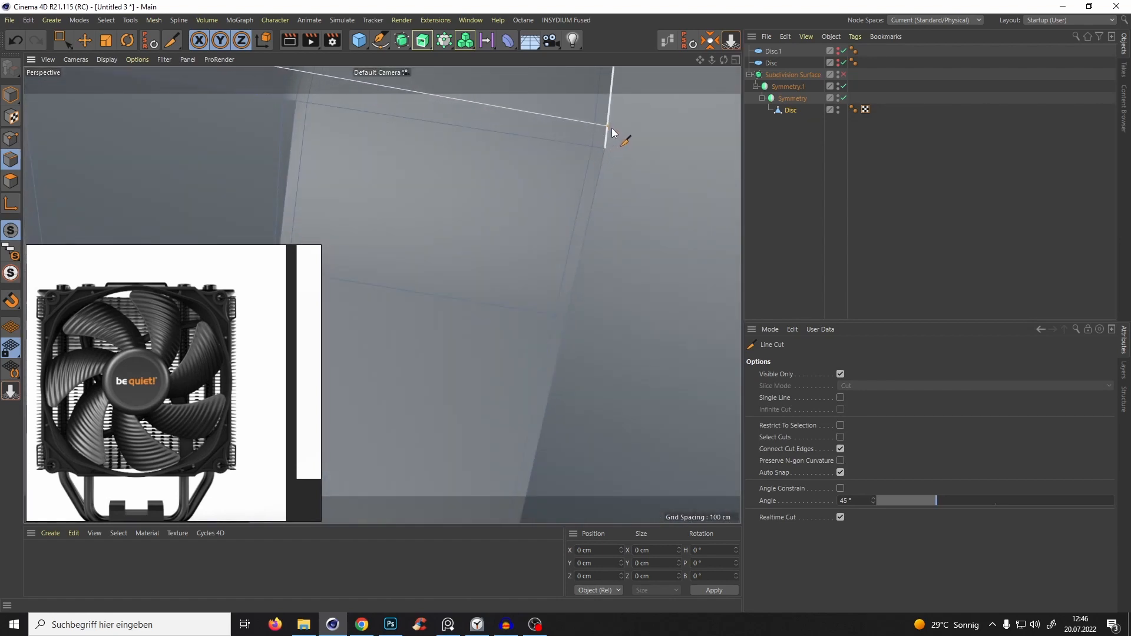
{"action": "left_click_drag", "start_coordinate": [613, 138], "coordinate": [658, 227], "text": "alt"}
{"action": "scroll", "coordinate": [498, 142], "scroll_direction": "down", "scroll_amount": 4}
{"action": "left_click", "coordinate": [660, 221]}
Line-cut a supporting edge from the groove's bend across the front face to the upper corner, and reselect the frame mesh.
{"action": "left_click_drag", "start_coordinate": [469, 111], "coordinate": [282, 211], "text": "alt"}
{"action": "left_click", "coordinate": [261, 218]}
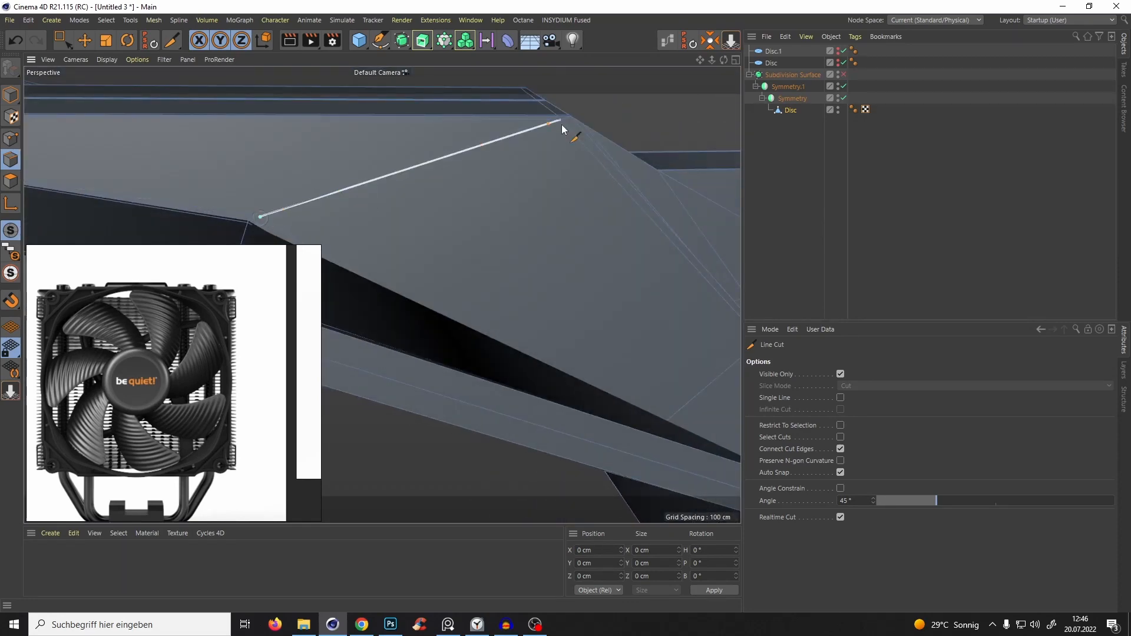
{"action": "left_click_drag", "start_coordinate": [561, 120], "coordinate": [506, 183], "text": "alt"}
{"action": "left_click", "coordinate": [509, 165]}
{"action": "key", "text": "Escape"}
{"action": "scroll", "coordinate": [398, 244], "scroll_direction": "up", "scroll_amount": 3}
{"action": "left_click", "coordinate": [597, 245]}
{"action": "scroll", "coordinate": [506, 183], "scroll_direction": "up", "scroll_amount": 3}
{"action": "left_click", "coordinate": [791, 111]}
{"action": "key", "text": "q"}
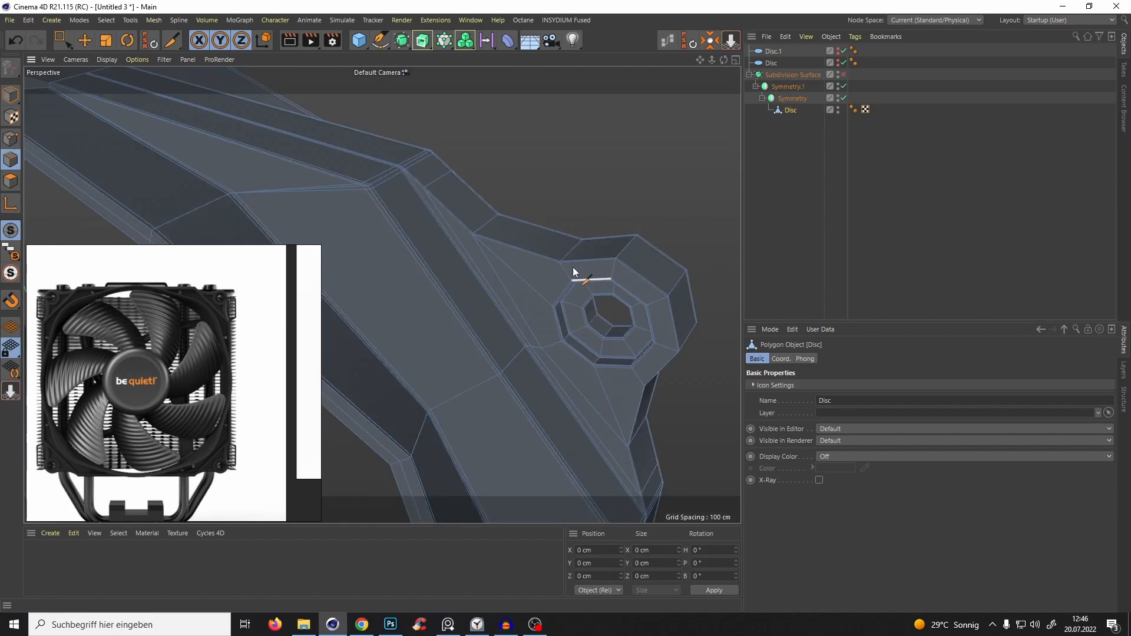
Select the front outline edges around the outer end of the screw lug.
{"action": "scroll", "coordinate": [573, 267], "scroll_direction": "up", "scroll_amount": 4}
{"action": "mouse_move", "coordinate": [573, 267]}
{"action": "left_mouse_down", "text": "alt"}
{"action": "mouse_move", "coordinate": [552, 217]}
{"action": "mouse_move", "coordinate": [534, 232]}
{"action": "mouse_move", "coordinate": [577, 270]}
{"action": "left_mouse_up", "text": "alt"}
{"action": "scroll", "coordinate": [578, 269], "scroll_direction": "up", "scroll_amount": 2}
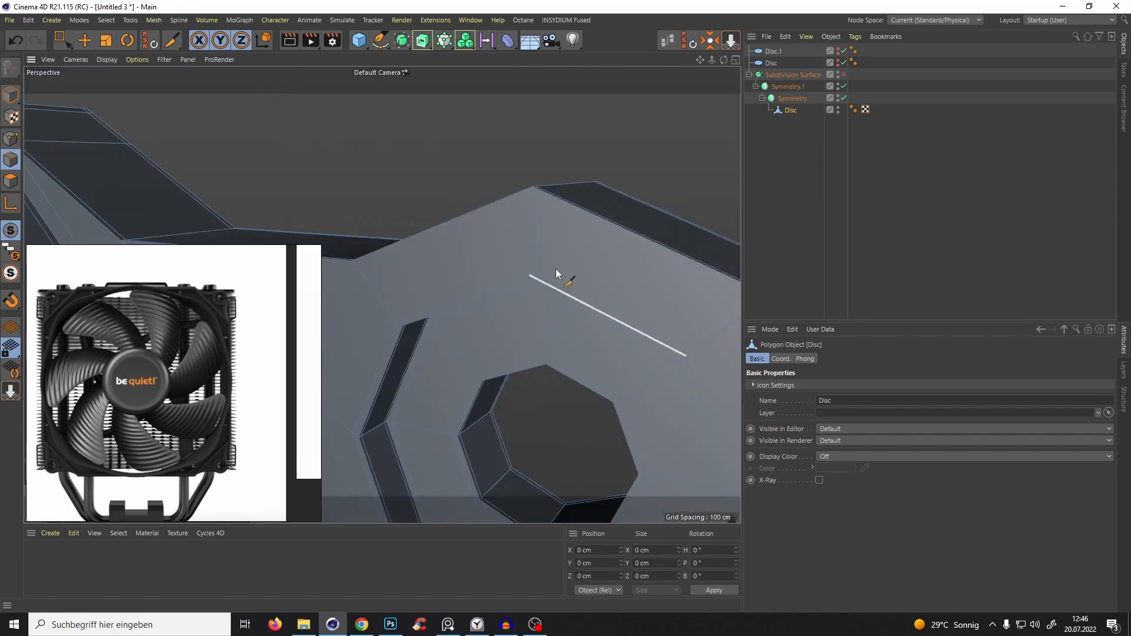
{"action": "key", "text": "e"}
{"action": "left_click_drag", "start_coordinate": [538, 200], "coordinate": [586, 225], "text": "alt"}
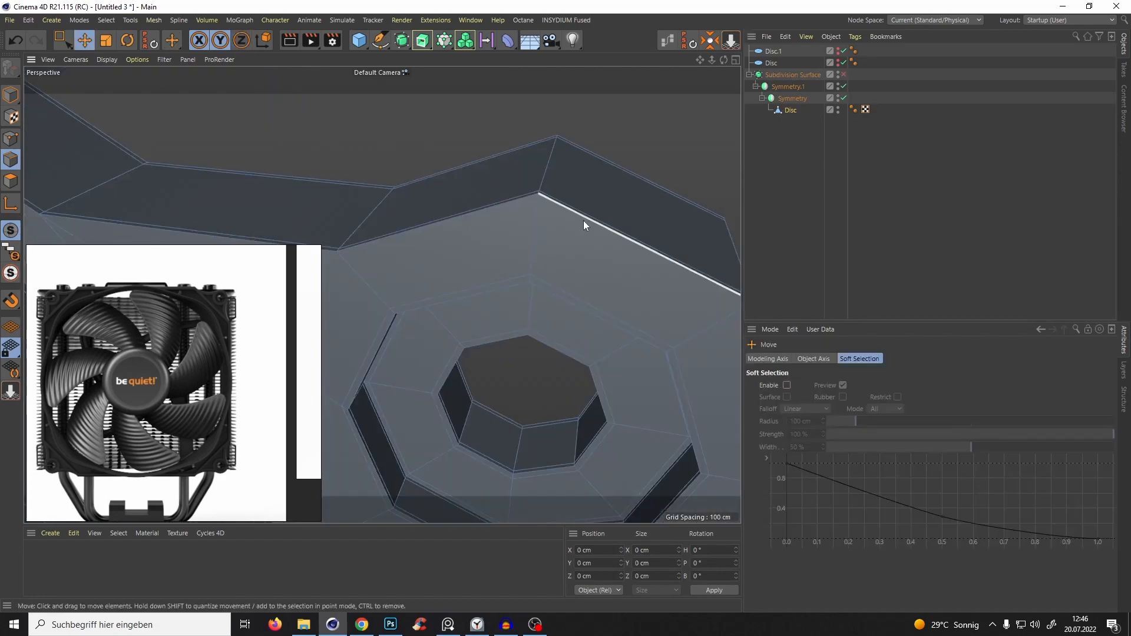
{"action": "left_click", "coordinate": [583, 222], "text": "shift"}
{"action": "left_click", "coordinate": [507, 203], "text": "shift"}
{"action": "left_click_drag", "start_coordinate": [592, 270], "coordinate": [401, 175], "text": "alt"}
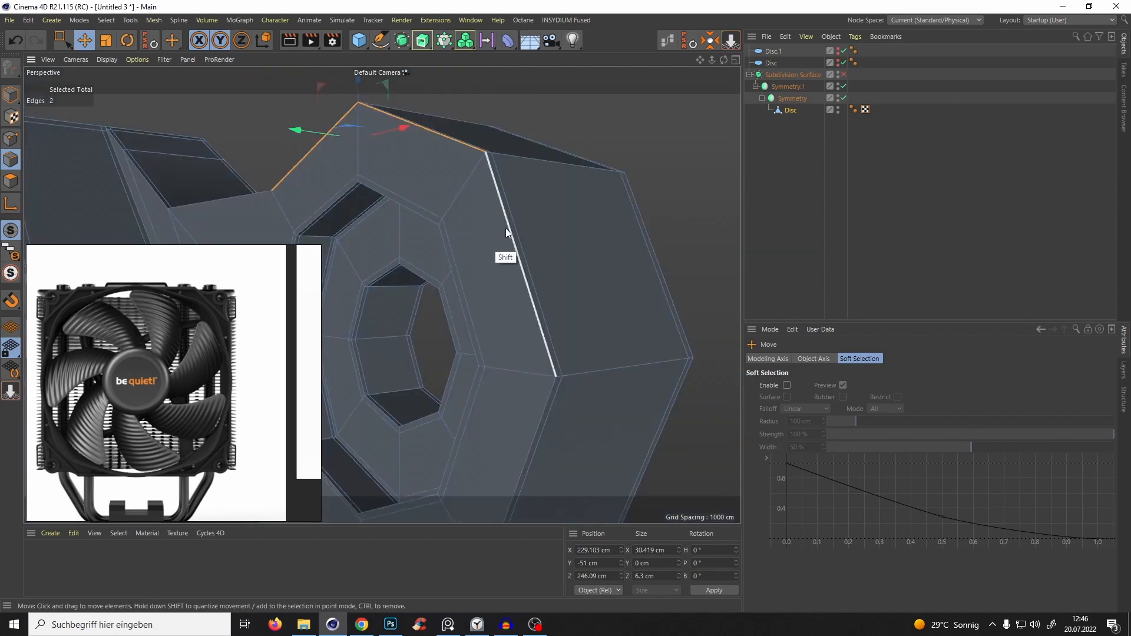
{"action": "left_click", "coordinate": [514, 259], "text": "shift"}
{"action": "left_click", "coordinate": [543, 415], "text": "shift"}
{"action": "left_click_drag", "start_coordinate": [508, 431], "coordinate": [507, 264], "text": "alt"}
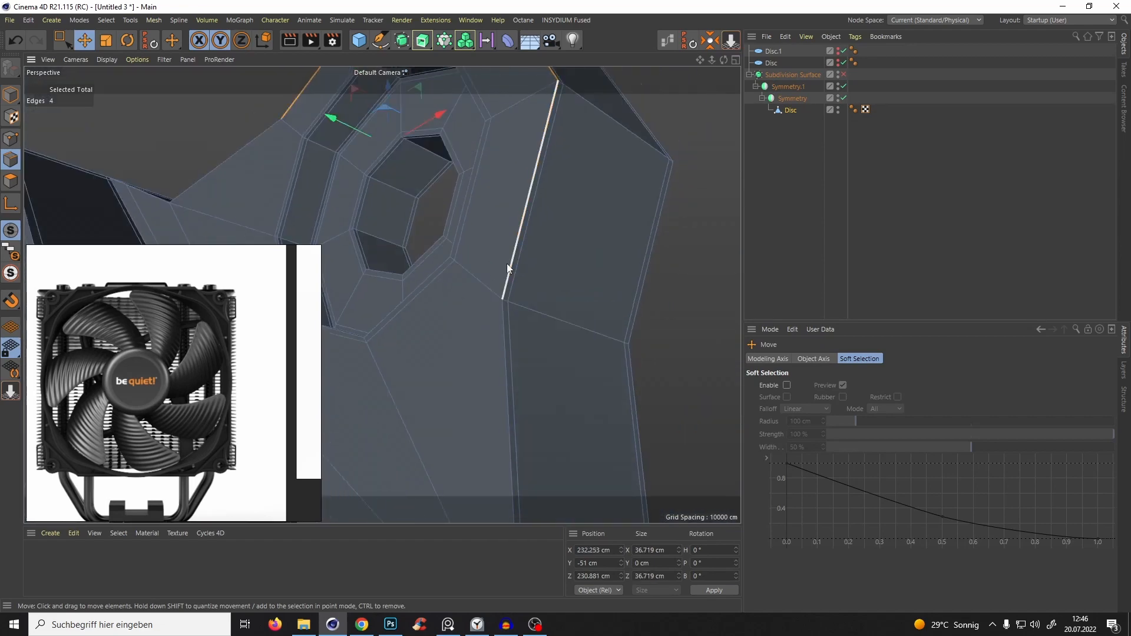
Extend the edge selection down to the lug's lower side corner and back along the diagonal step.
{"action": "left_click", "coordinate": [505, 362], "text": "shift"}
{"action": "left_click_drag", "start_coordinate": [505, 362], "coordinate": [599, 309], "text": "alt"}
{"action": "left_click", "coordinate": [540, 354], "text": "shift"}
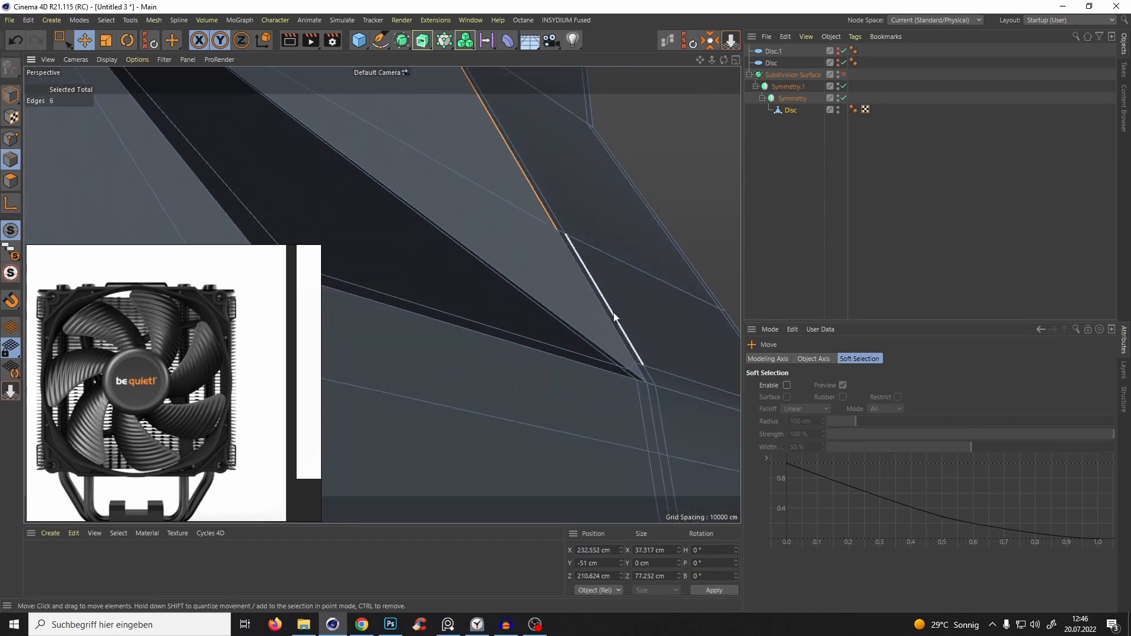
{"action": "left_click", "coordinate": [598, 308], "text": "shift"}
{"action": "left_click", "coordinate": [631, 365], "text": "shift"}
{"action": "left_click_drag", "start_coordinate": [631, 365], "coordinate": [613, 359], "text": "alt"}
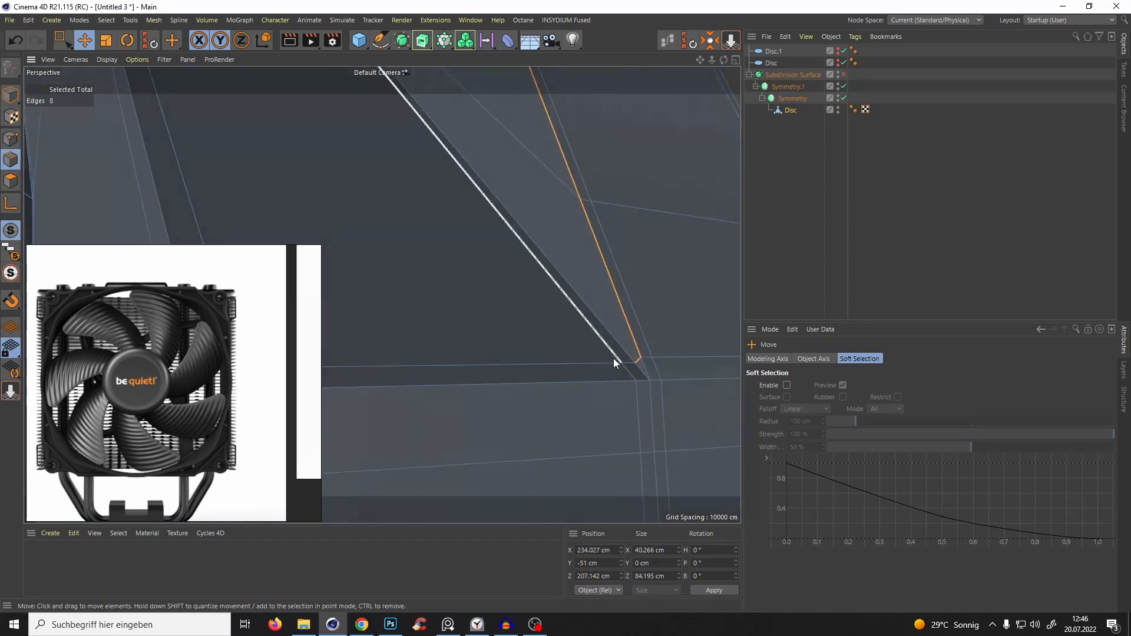
{"action": "left_click", "coordinate": [613, 358], "text": "shift"}
{"action": "left_click_drag", "start_coordinate": [619, 312], "coordinate": [479, 336], "text": "alt"}
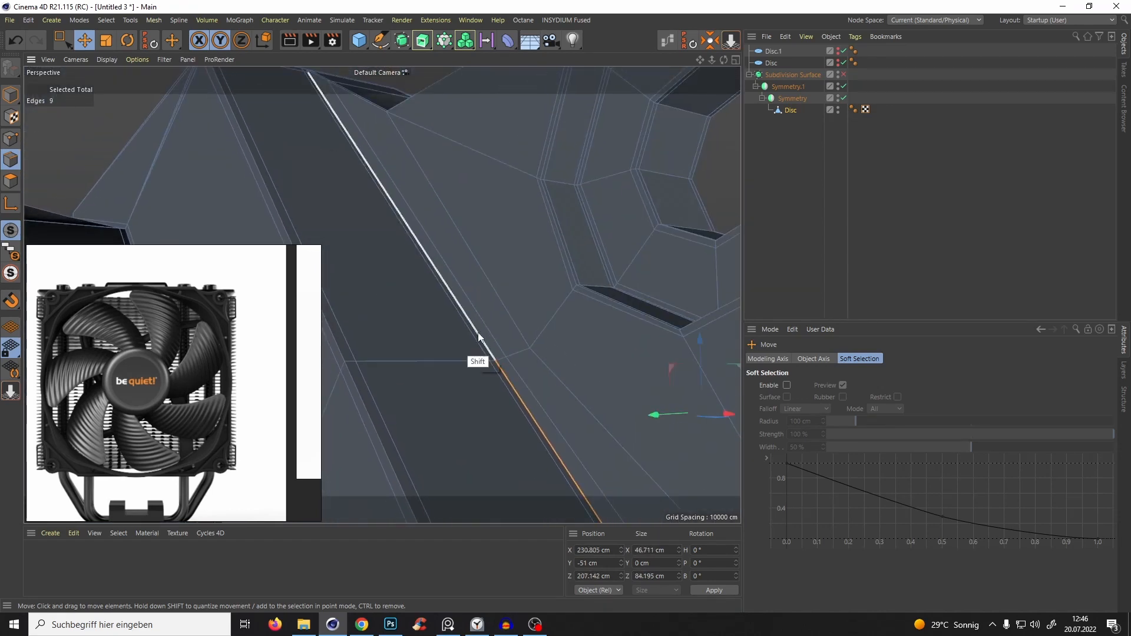
{"action": "left_click", "coordinate": [480, 336], "text": "shift"}
Close the edge selection around the lug face through the upper corner and along its concave upper edge.
{"action": "left_click_drag", "start_coordinate": [425, 244], "coordinate": [487, 252], "text": "alt"}
{"action": "scroll", "coordinate": [510, 307], "scroll_direction": "up", "scroll_amount": 2}
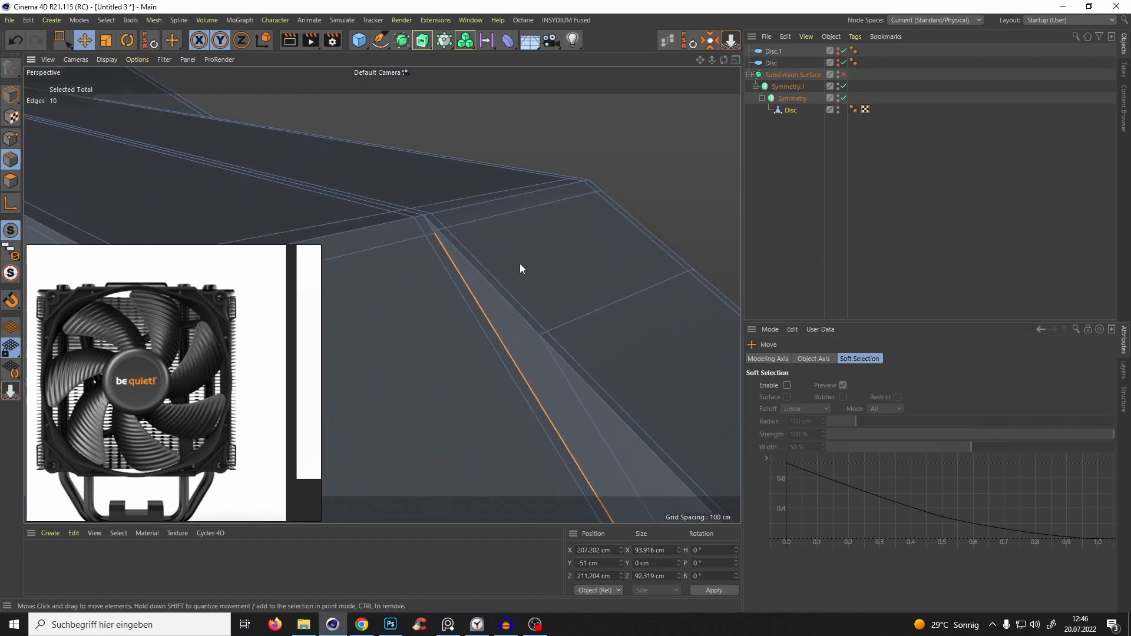
{"action": "scroll", "coordinate": [443, 223], "scroll_direction": "up", "scroll_amount": 1}
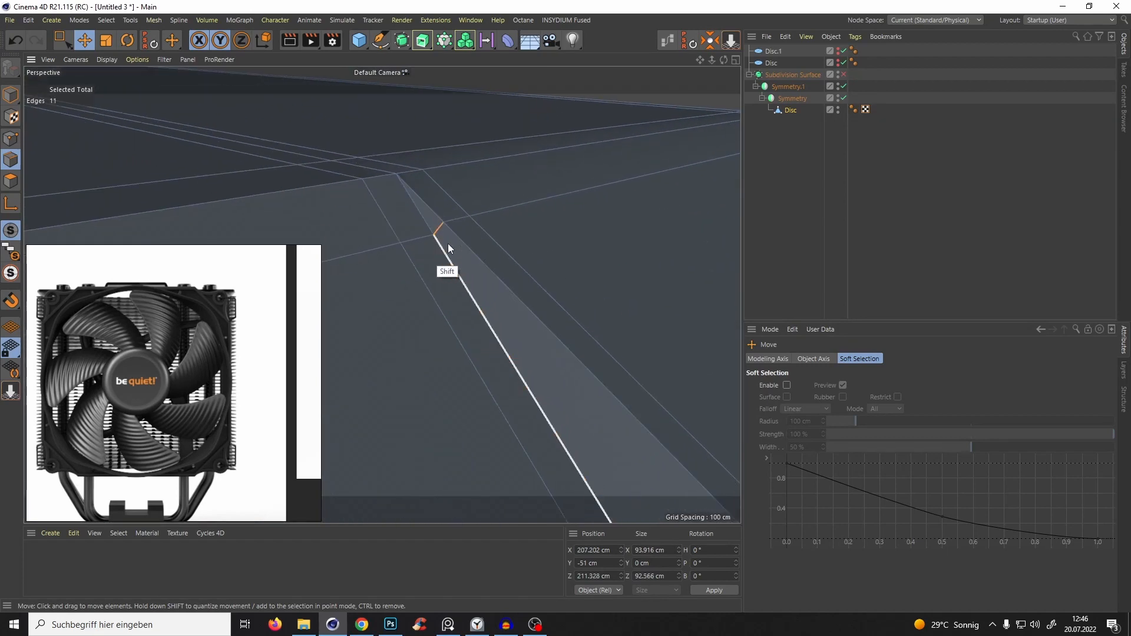
{"action": "left_click", "coordinate": [446, 240], "text": "shift"}
{"action": "scroll", "coordinate": [452, 294], "scroll_direction": "up", "scroll_amount": 2}
{"action": "left_click", "coordinate": [531, 252], "text": "shift"}
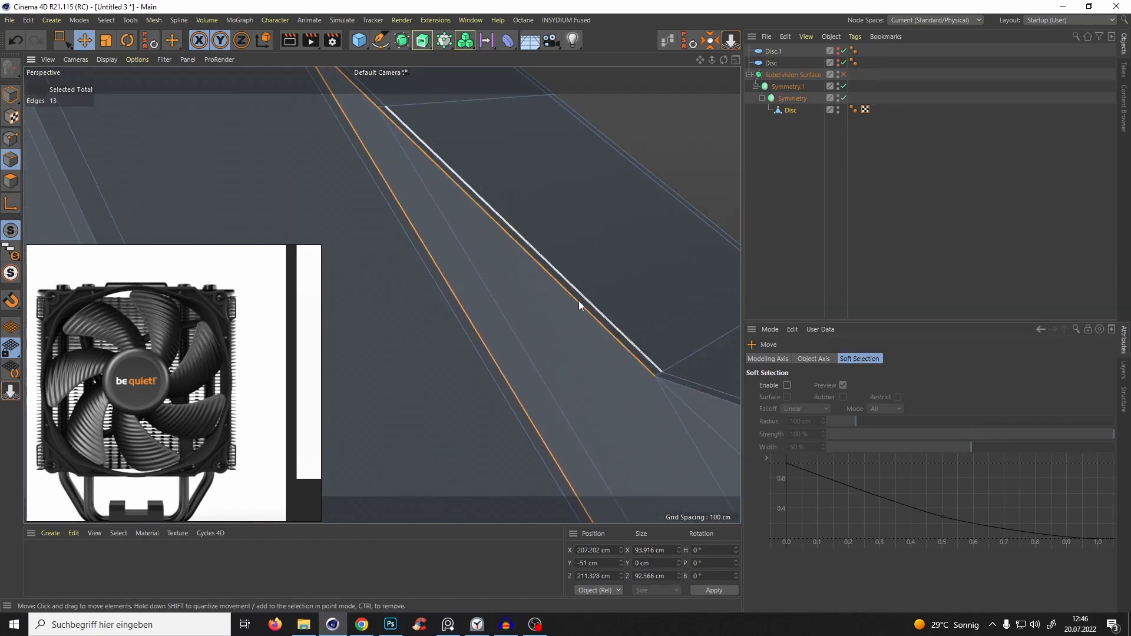
{"action": "scroll", "coordinate": [578, 301], "scroll_direction": "up", "scroll_amount": 1}
{"action": "left_click_drag", "start_coordinate": [546, 239], "coordinate": [489, 255], "text": "alt"}
{"action": "left_click", "coordinate": [538, 252], "text": "shift"}
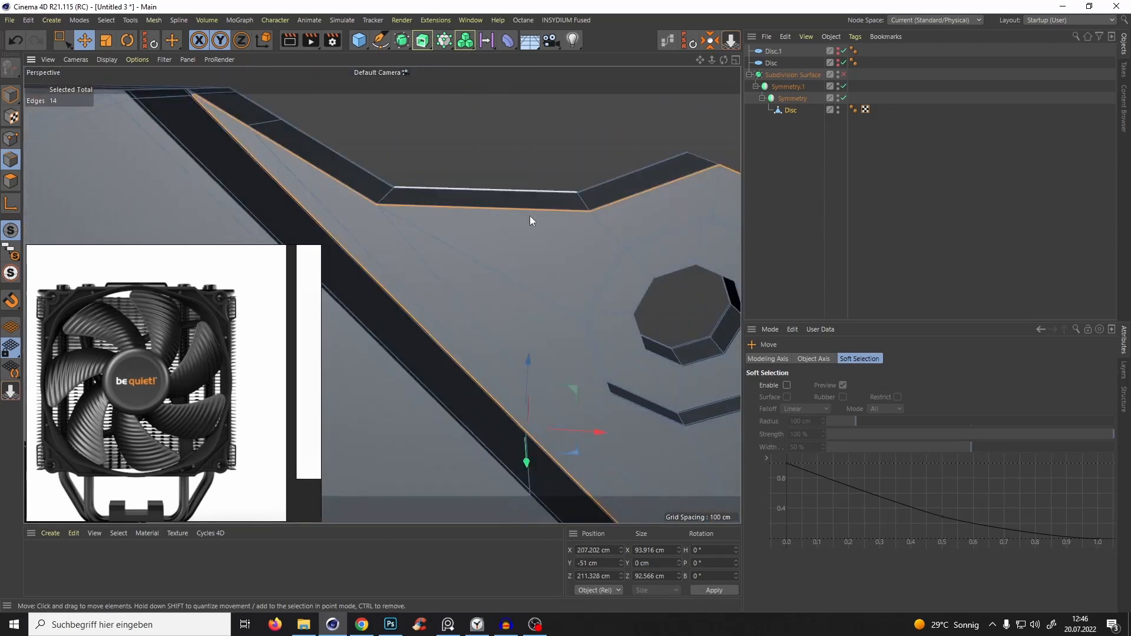
Try to clone the selected lug outline inward with Edge Slide without limiting the offset.
{"action": "key", "text": "m"}
{"action": "key", "text": "o"}
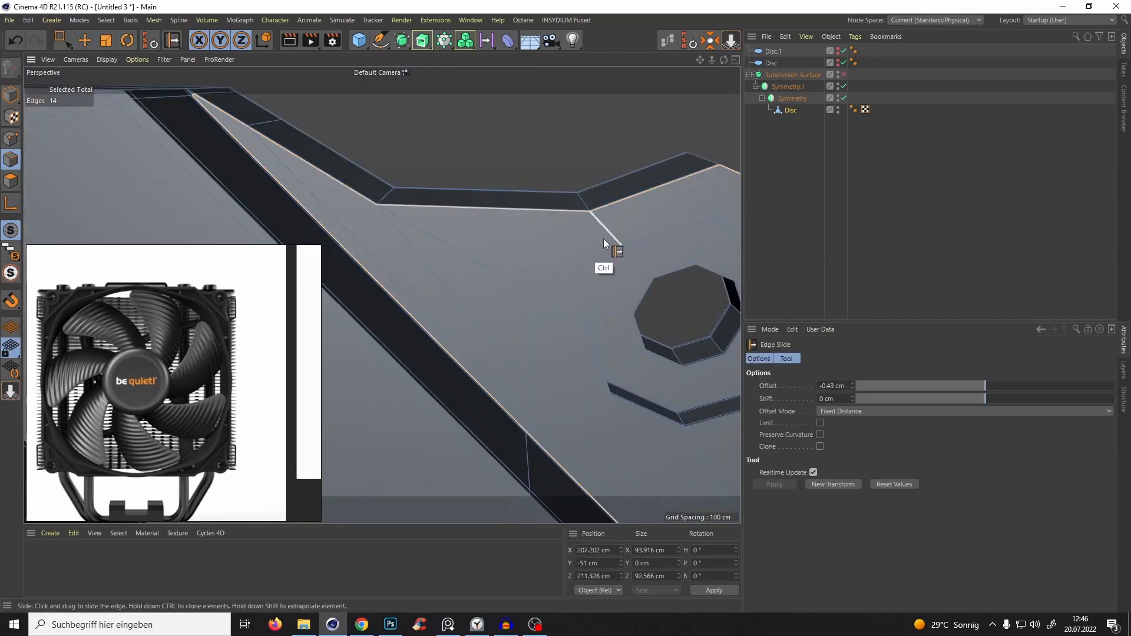
{"action": "left_click_drag", "start_coordinate": [572, 257], "coordinate": [444, 207], "text": "alt"}
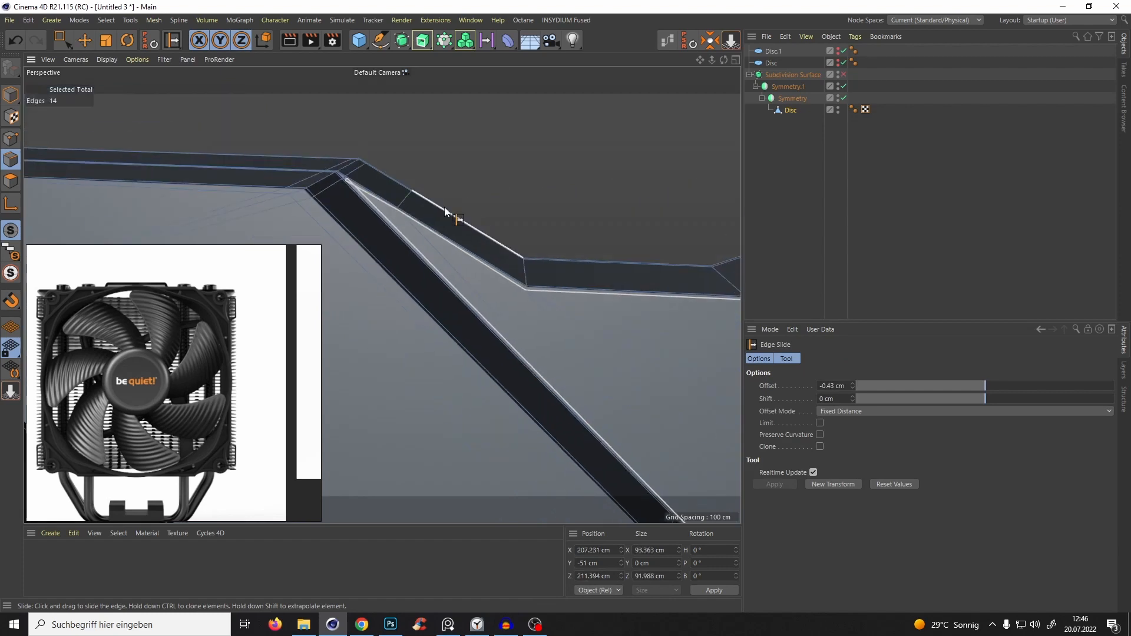
{"action": "right_click_drag", "start_coordinate": [344, 180], "coordinate": [433, 112], "text": "alt"}
{"action": "key", "text": "ctrl+z"}
{"action": "right_click_drag", "start_coordinate": [434, 184], "coordinate": [361, 171], "text": "alt"}
{"action": "left_click_drag", "start_coordinate": [334, 171], "coordinate": [412, 221], "text": "ctrl"}
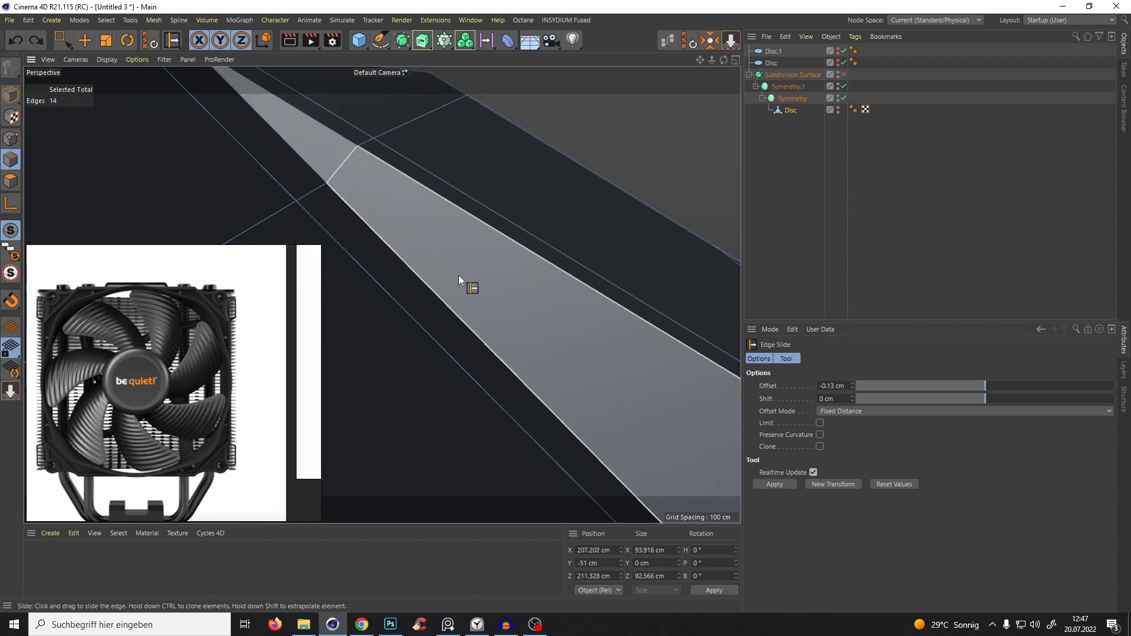
Enable Limit for Edge Slide and clone the lug outline loop slightly inward as a supporting edge.
{"action": "left_click", "coordinate": [820, 423]}
{"action": "left_click_drag", "start_coordinate": [453, 252], "coordinate": [534, 302], "text": "ctrl"}
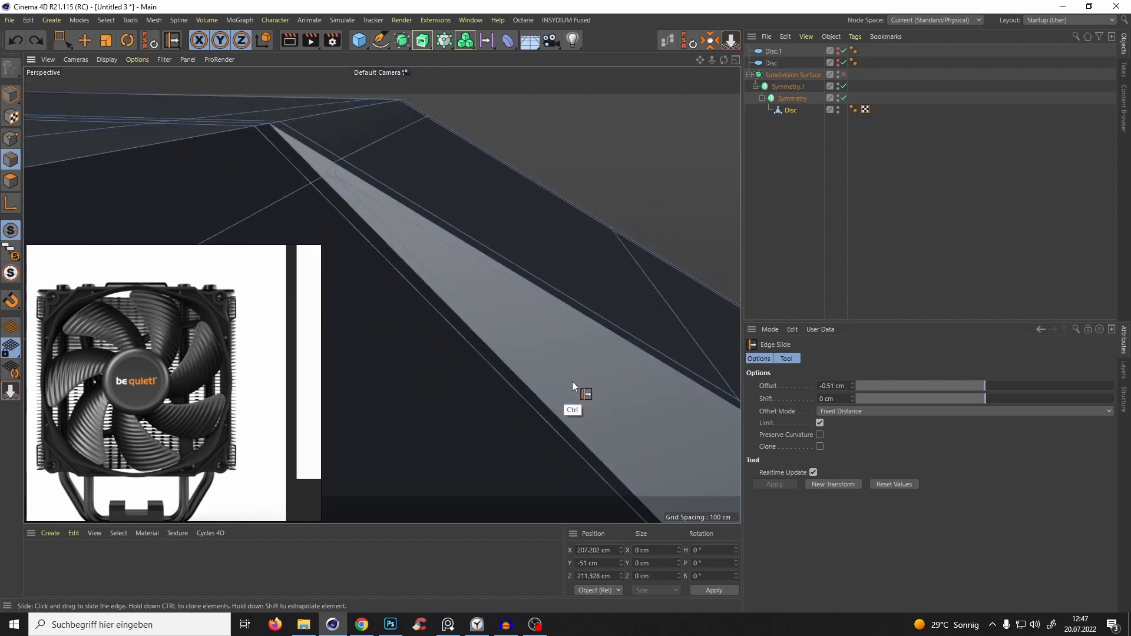
{"action": "mouse_move", "coordinate": [572, 381]}
{"action": "left_mouse_down", "text": "ctrl"}
{"action": "mouse_move", "coordinate": [507, 295]}
{"action": "mouse_move", "coordinate": [334, 187]}
{"action": "left_mouse_up", "text": "ctrl"}
{"action": "scroll", "coordinate": [333, 187], "scroll_direction": "up", "scroll_amount": 5}
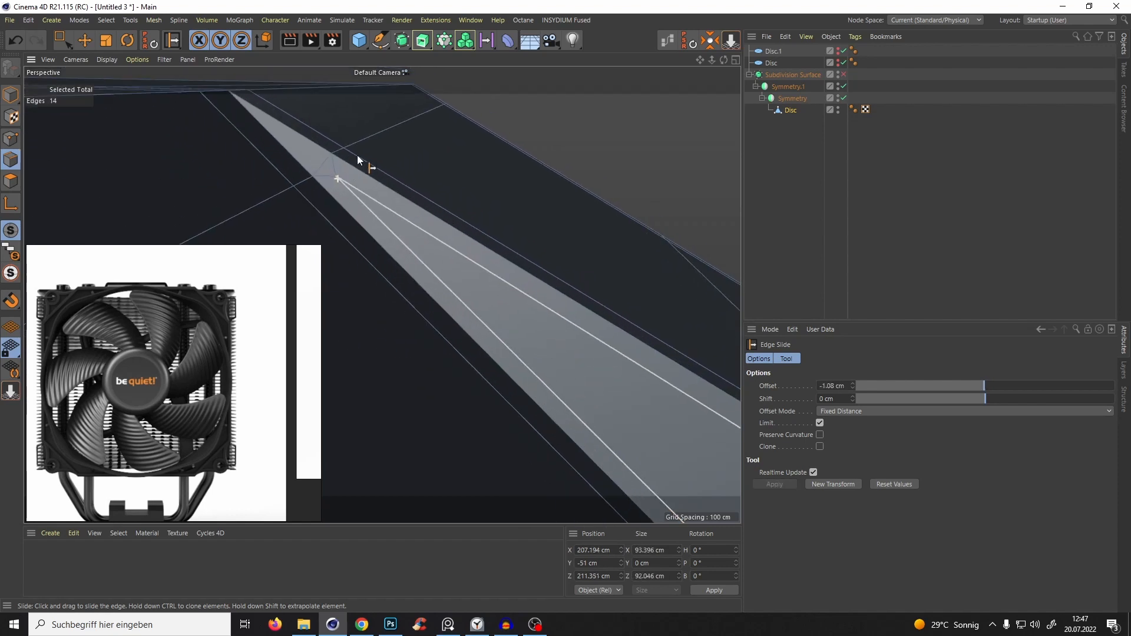
{"action": "left_click_drag", "start_coordinate": [408, 209], "coordinate": [533, 295], "text": "alt"}
Inspect the lug, the side corner and the whole frame from several angles with subdivision smoothing on.
{"action": "key", "text": "q"}
{"action": "left_click", "coordinate": [810, 228]}
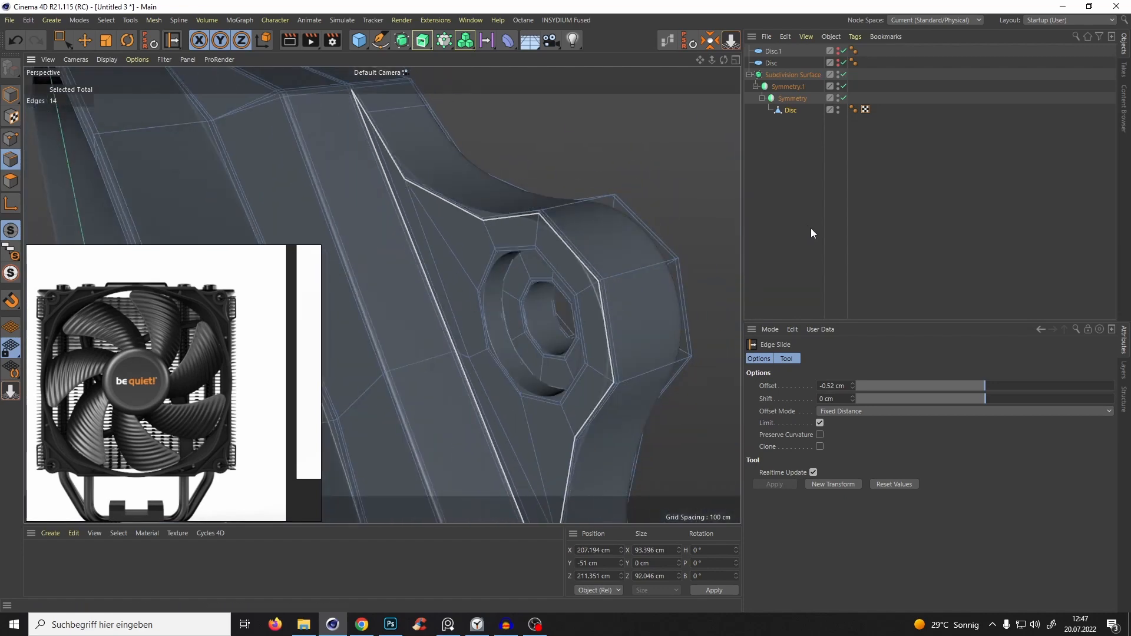
{"action": "left_click_drag", "start_coordinate": [677, 176], "coordinate": [613, 295], "text": "alt"}
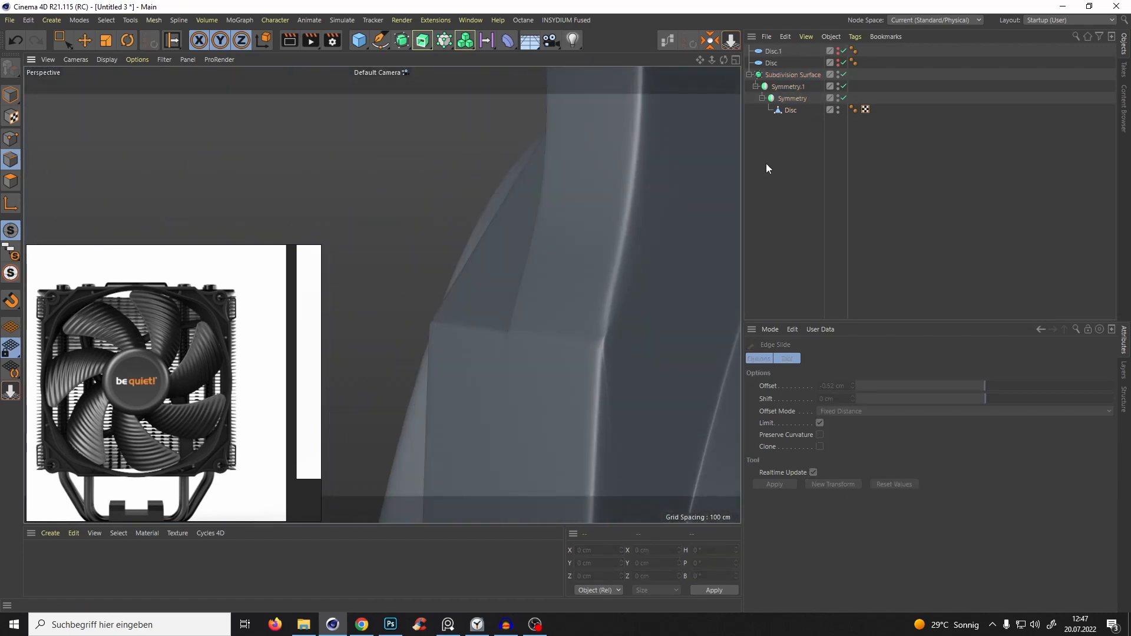
{"action": "left_click", "coordinate": [790, 110]}
{"action": "left_click_drag", "start_coordinate": [689, 229], "coordinate": [534, 254], "text": "alt"}
{"action": "scroll", "coordinate": [522, 261], "scroll_direction": "down", "scroll_amount": 10}
{"action": "left_click", "coordinate": [772, 224]}
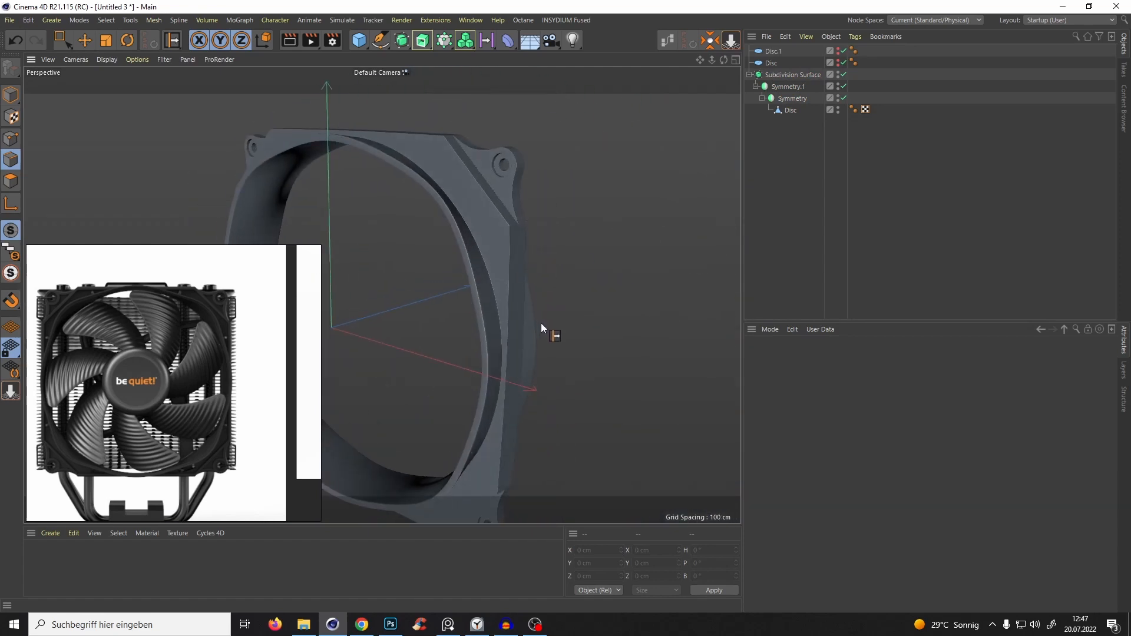
{"action": "left_click_drag", "start_coordinate": [466, 202], "coordinate": [481, 154], "text": "alt"}
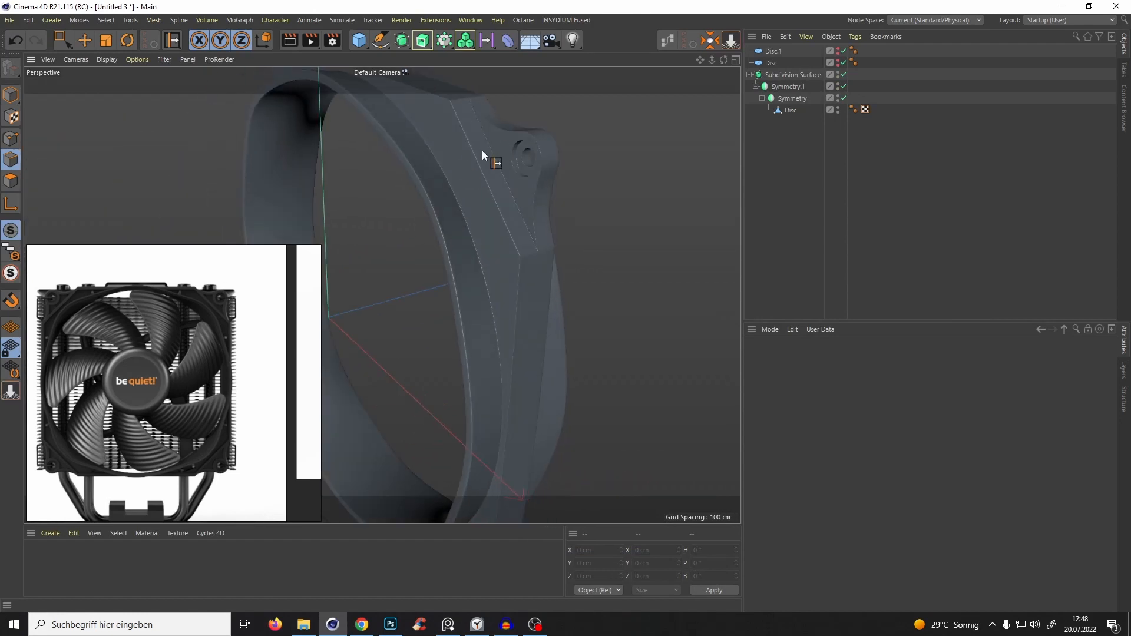
{"action": "left_click_drag", "start_coordinate": [456, 293], "coordinate": [751, 116], "text": "alt"}
{"action": "left_click_drag", "start_coordinate": [521, 245], "coordinate": [479, 168], "text": "alt"}
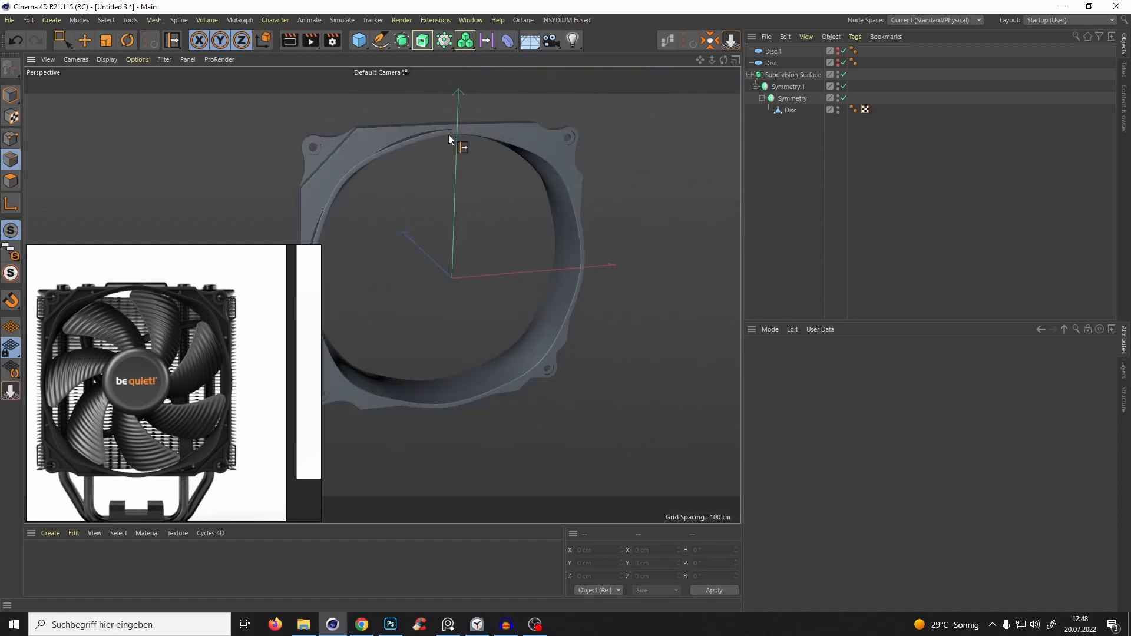
Inspect the smoothed fan frame from the front and from both sides.
{"action": "left_click_drag", "start_coordinate": [450, 367], "coordinate": [460, 311], "text": "alt"}
{"action": "middle_click_drag", "start_coordinate": [460, 311], "coordinate": [482, 259], "text": "alt"}
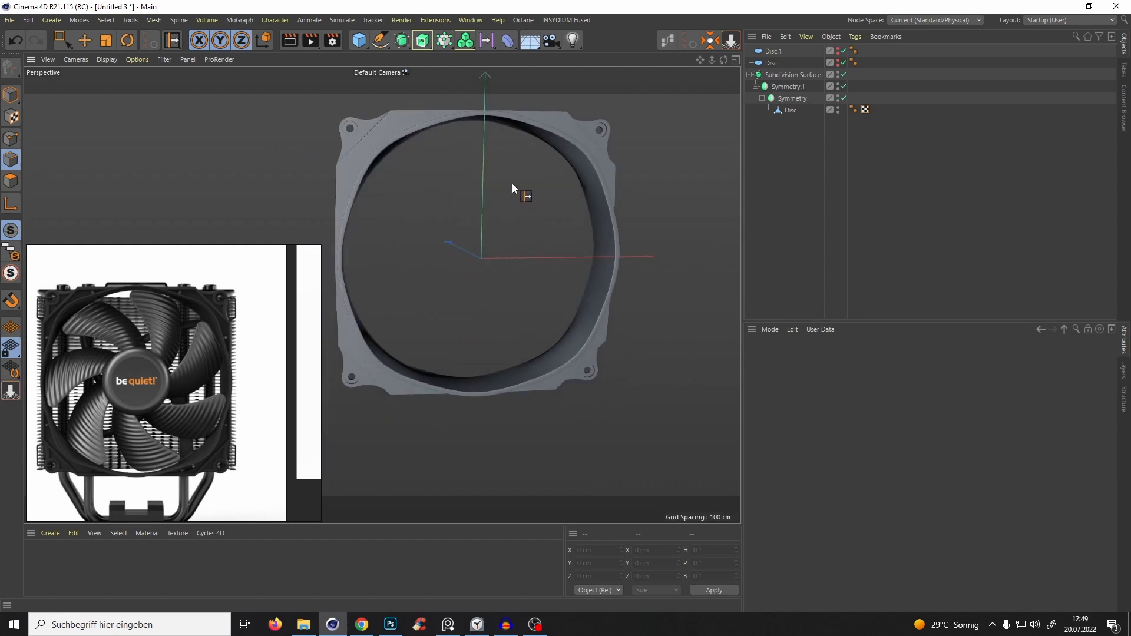
{"action": "left_click_drag", "start_coordinate": [492, 231], "coordinate": [580, 207], "text": "alt"}
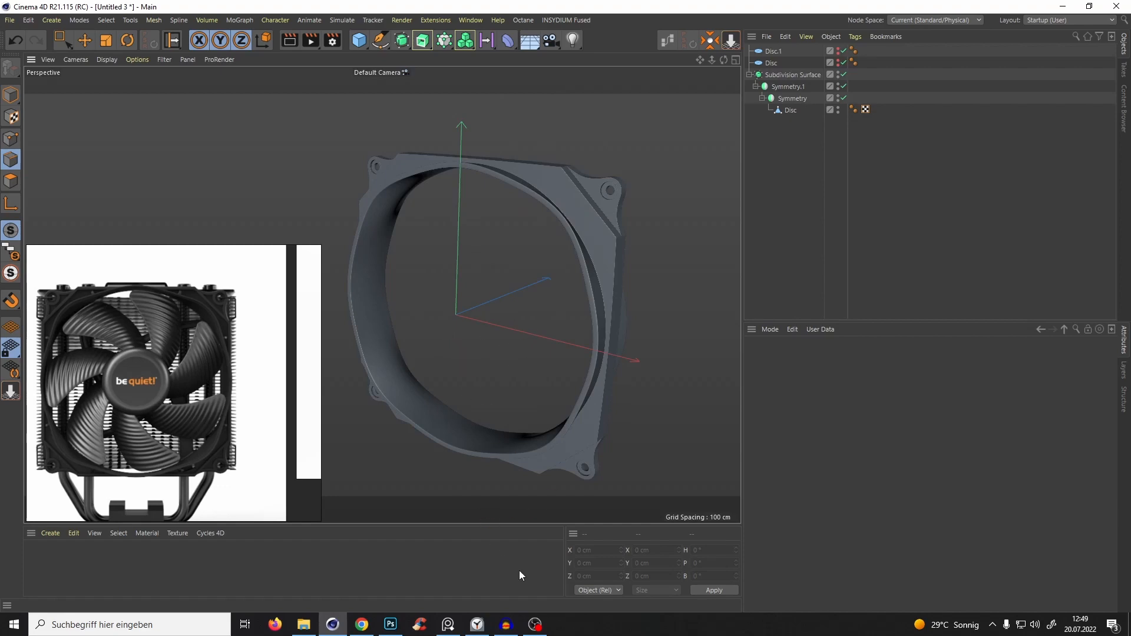
{"action": "left_click", "coordinate": [509, 627]}
{"action": "left_click", "coordinate": [508, 625]}
{"action": "left_click_drag", "start_coordinate": [473, 275], "coordinate": [453, 278], "text": "alt"}
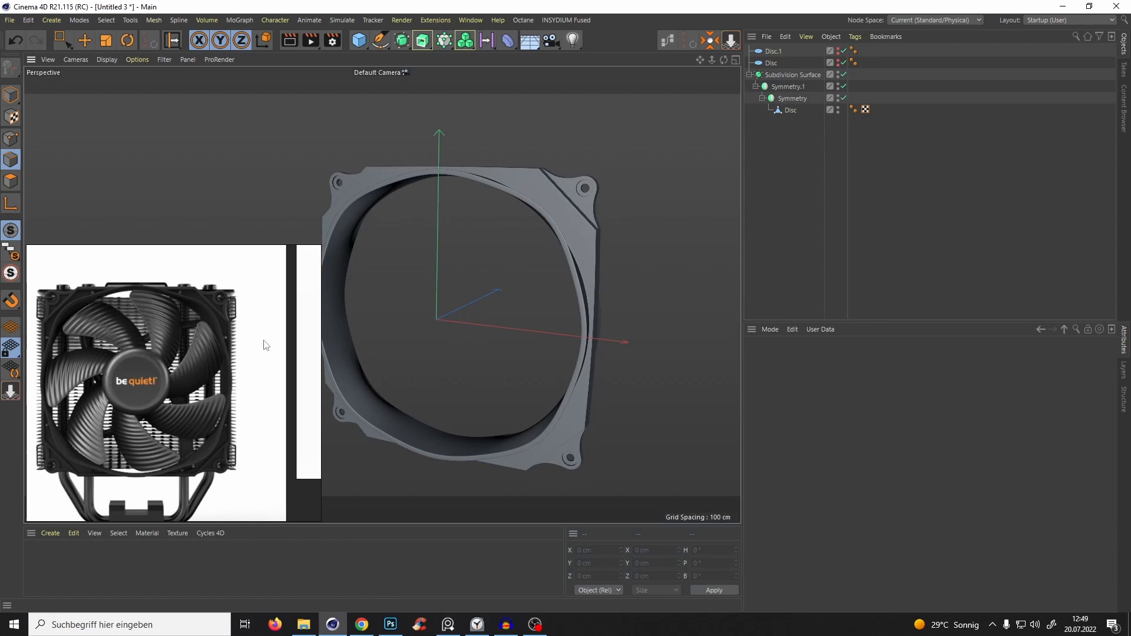
{"action": "key", "text": "F10"}
{"action": "key", "text": "F10"}
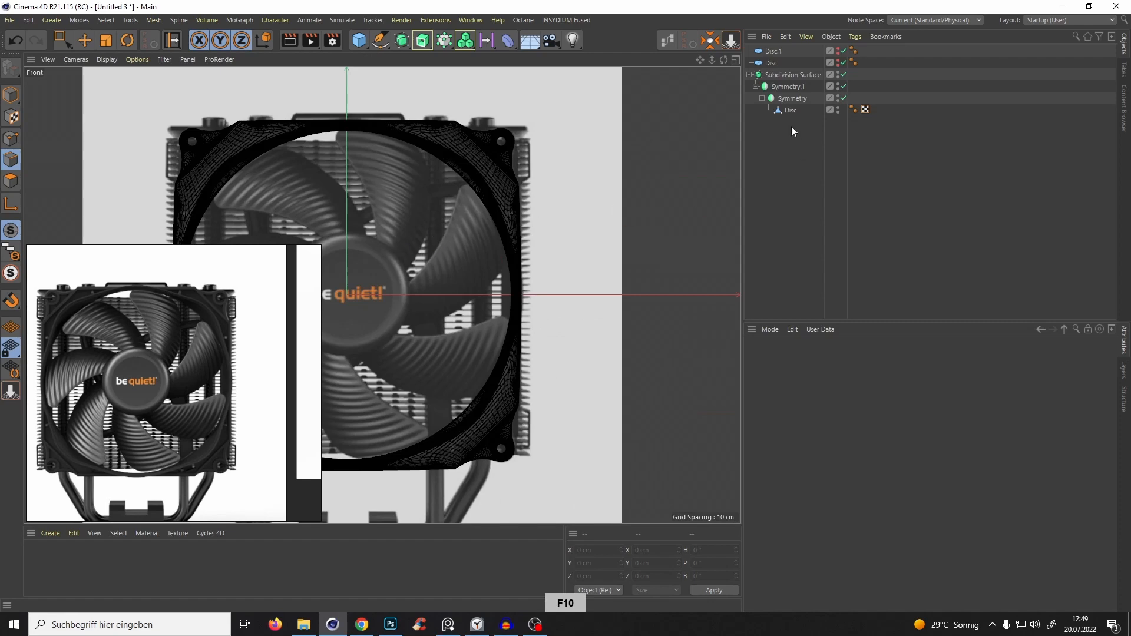
Select the frame's polygon object and turn off subdivision smoothing in the front view.
{"action": "left_click", "coordinate": [790, 110]}
{"action": "key", "text": "F1"}
{"action": "middle_click_drag", "start_coordinate": [461, 232], "coordinate": [497, 199], "text": "alt"}
{"action": "key", "text": "F3"}
{"action": "key", "text": "F4"}
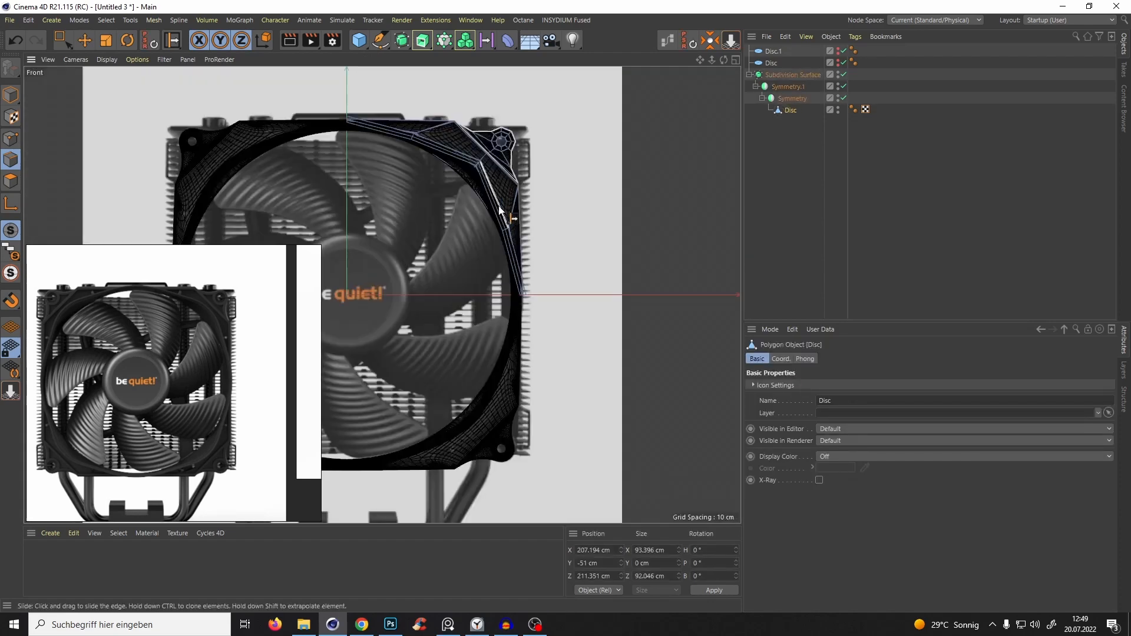
{"action": "key", "text": "q"}
{"action": "scroll", "coordinate": [451, 197], "scroll_direction": "up", "scroll_amount": 5}
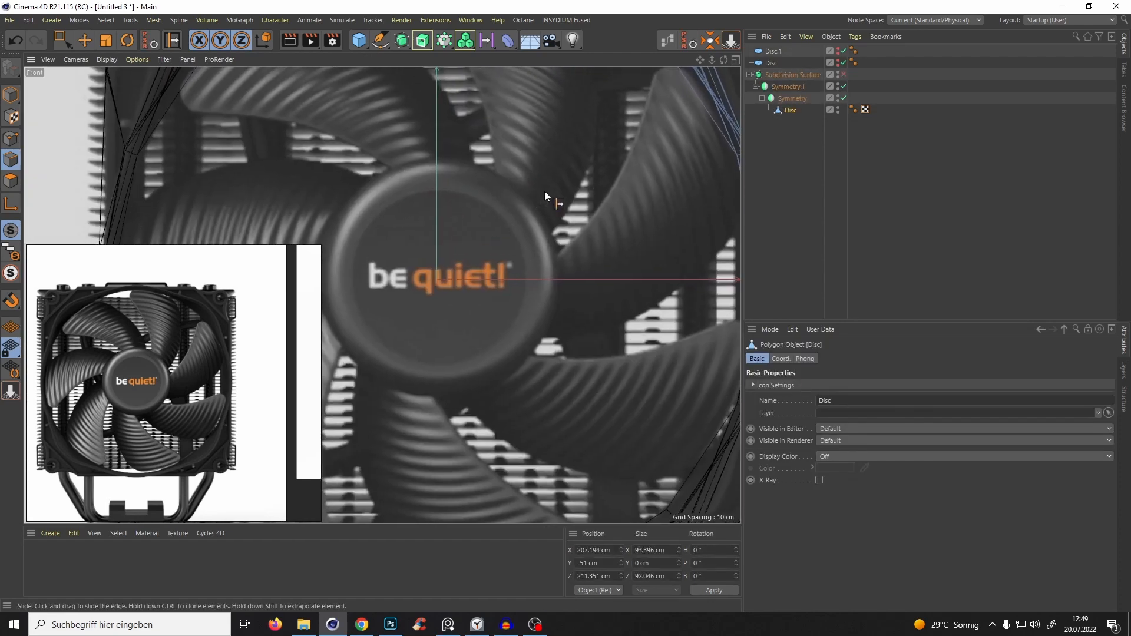
{"action": "middle_click_drag", "start_coordinate": [456, 282], "coordinate": [496, 255], "text": "alt"}
{"action": "scroll", "coordinate": [501, 247], "scroll_direction": "down", "scroll_amount": 2}
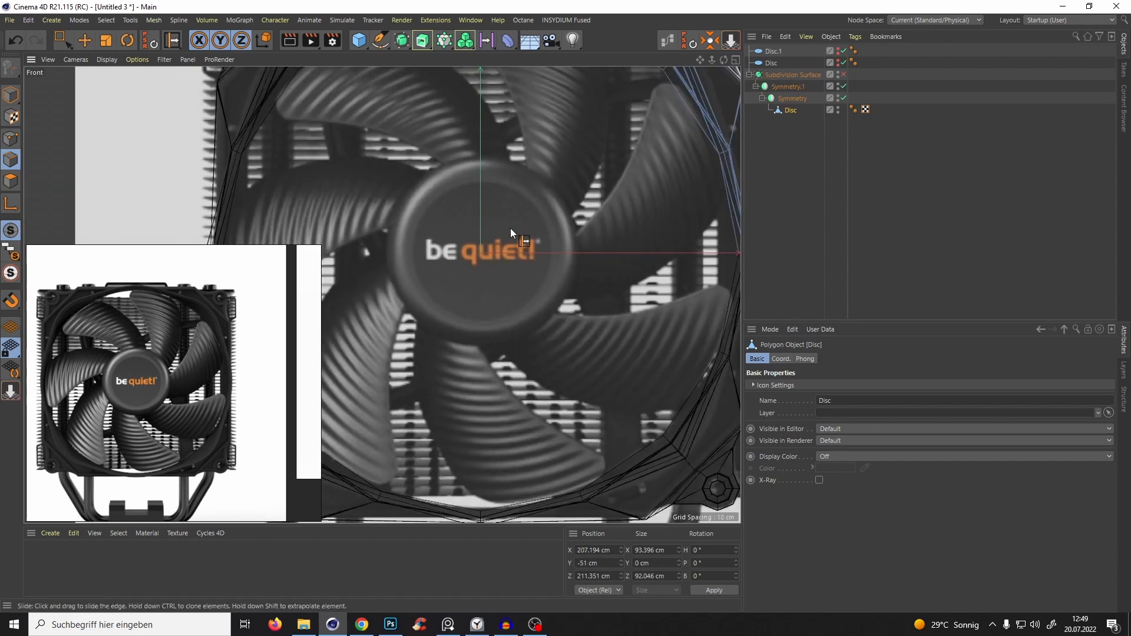
Add a disc at the fan's centre and scale it to about 186 cm across, matching the hub in the reference image.
{"action": "left_click", "coordinate": [364, 46]}
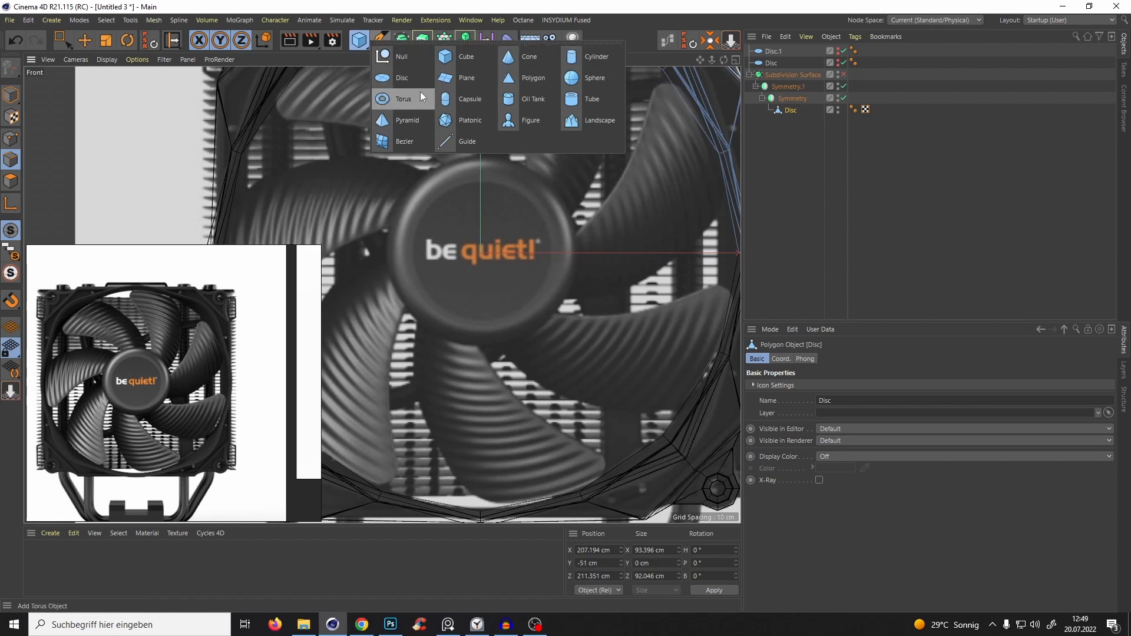
{"action": "left_click", "coordinate": [390, 77]}
{"action": "key", "text": "r"}
{"action": "left_click_drag", "start_coordinate": [485, 229], "coordinate": [484, 354], "text": "shift"}
{"action": "key", "text": "t"}
{"action": "left_click_drag", "start_coordinate": [587, 175], "coordinate": [574, 192]}
{"action": "scroll", "coordinate": [520, 226], "scroll_direction": "down", "scroll_amount": 3}
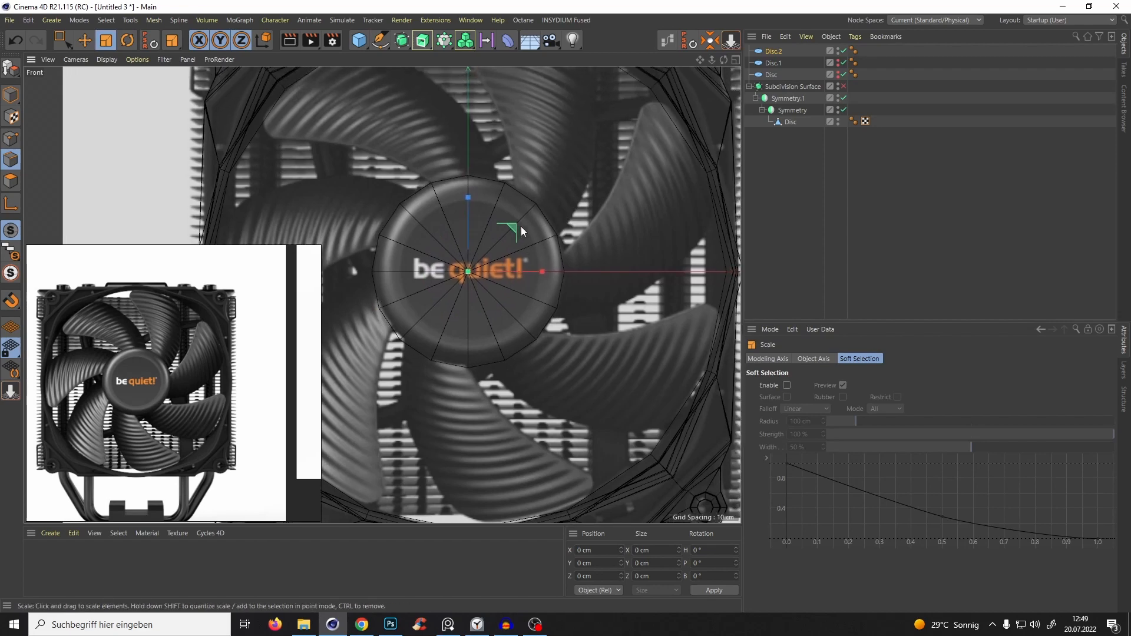
Convert the hub disc to an editable polygon object.
{"action": "key", "text": "F1"}
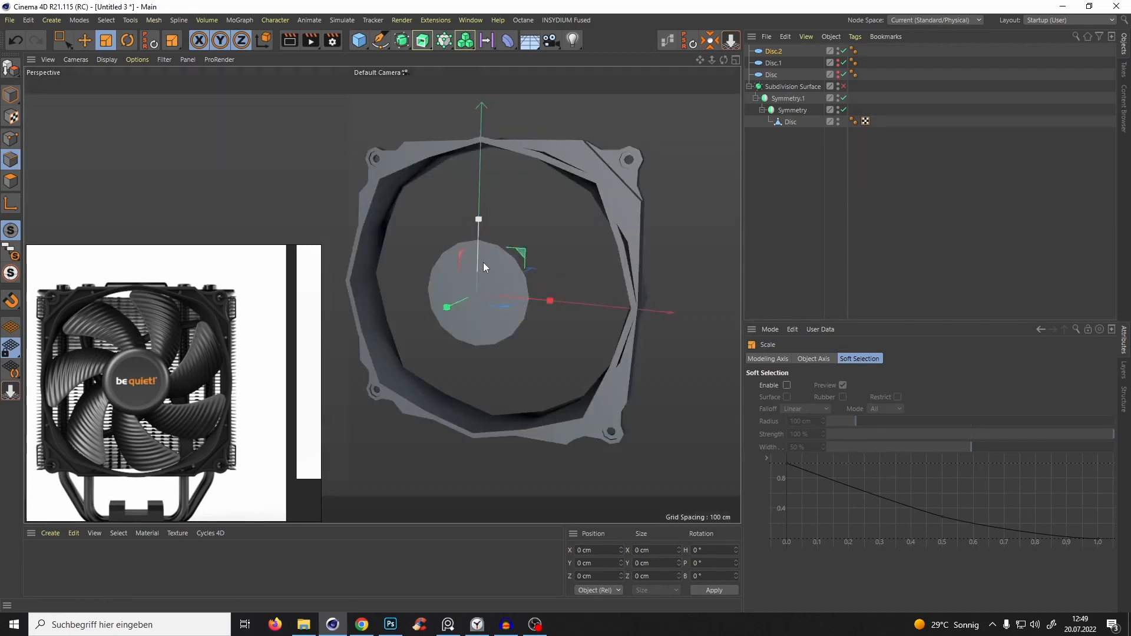
{"action": "key", "text": "F3"}
{"action": "scroll", "coordinate": [488, 259], "scroll_direction": "up", "scroll_amount": 5}
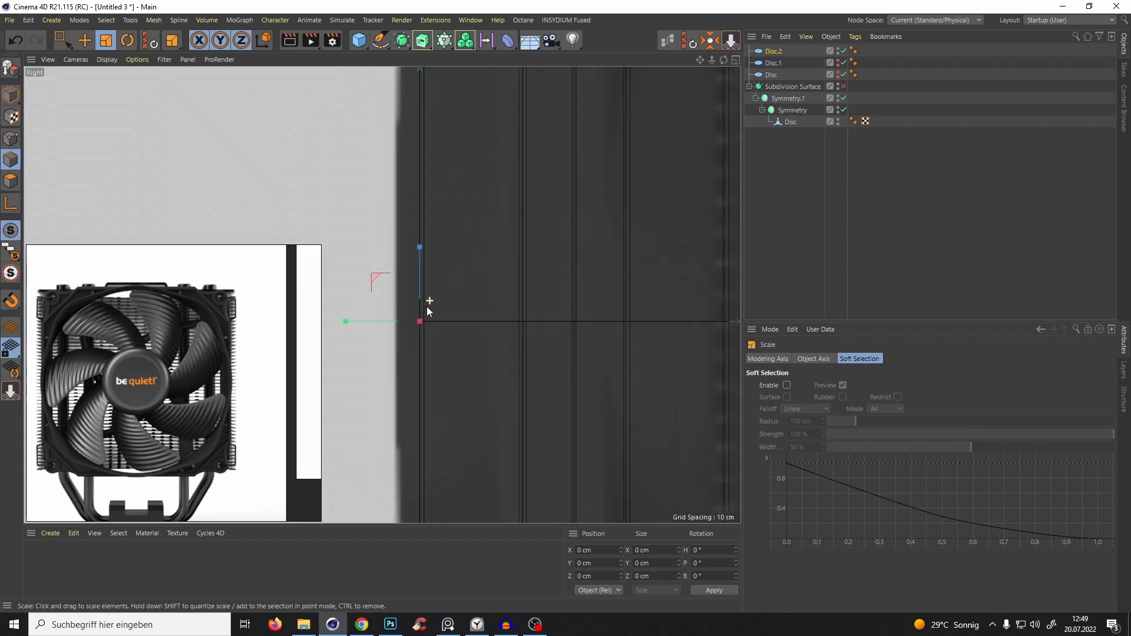
{"action": "key", "text": "d"}
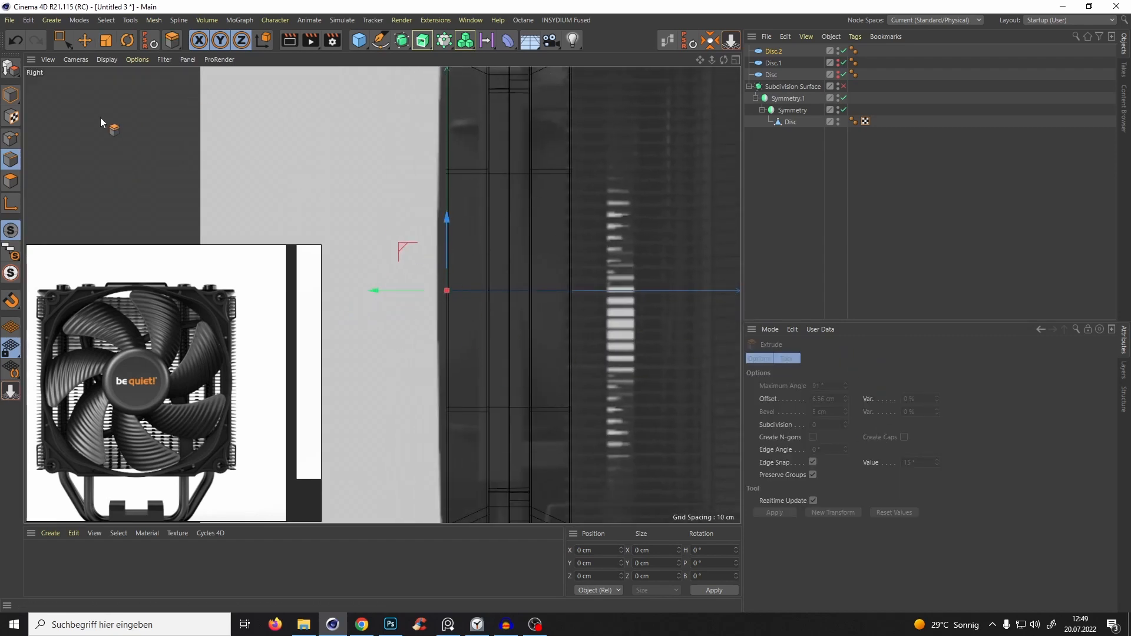
{"action": "left_click", "coordinate": [10, 96]}
{"action": "key", "text": "F1"}
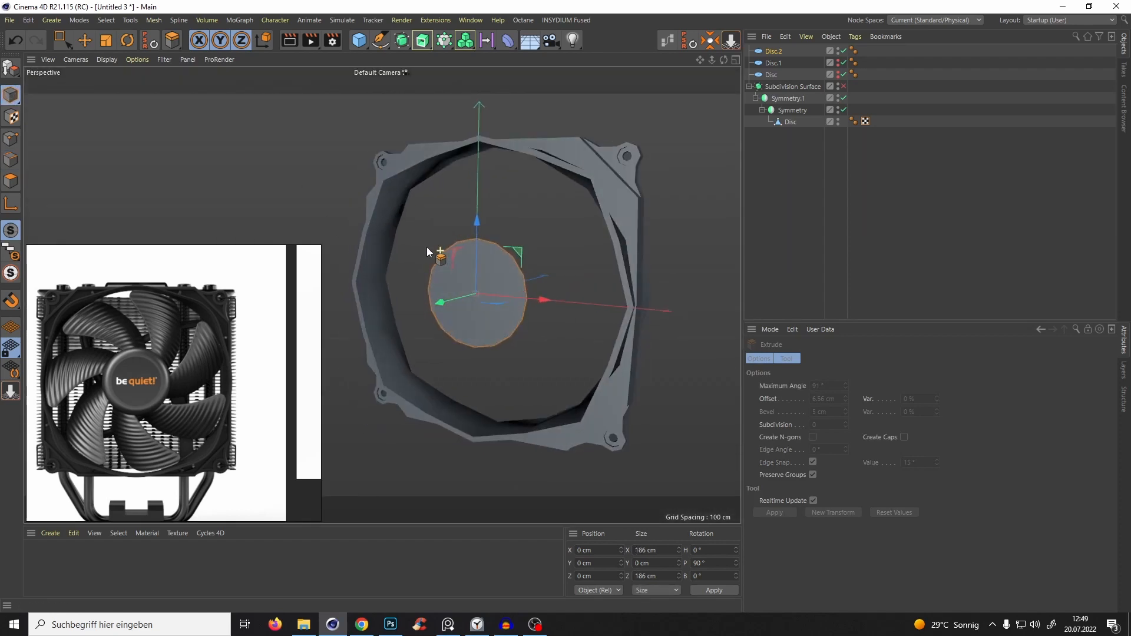
{"action": "key", "text": "c"}
{"action": "left_click_drag", "start_coordinate": [412, 294], "coordinate": [385, 294], "text": "alt"}
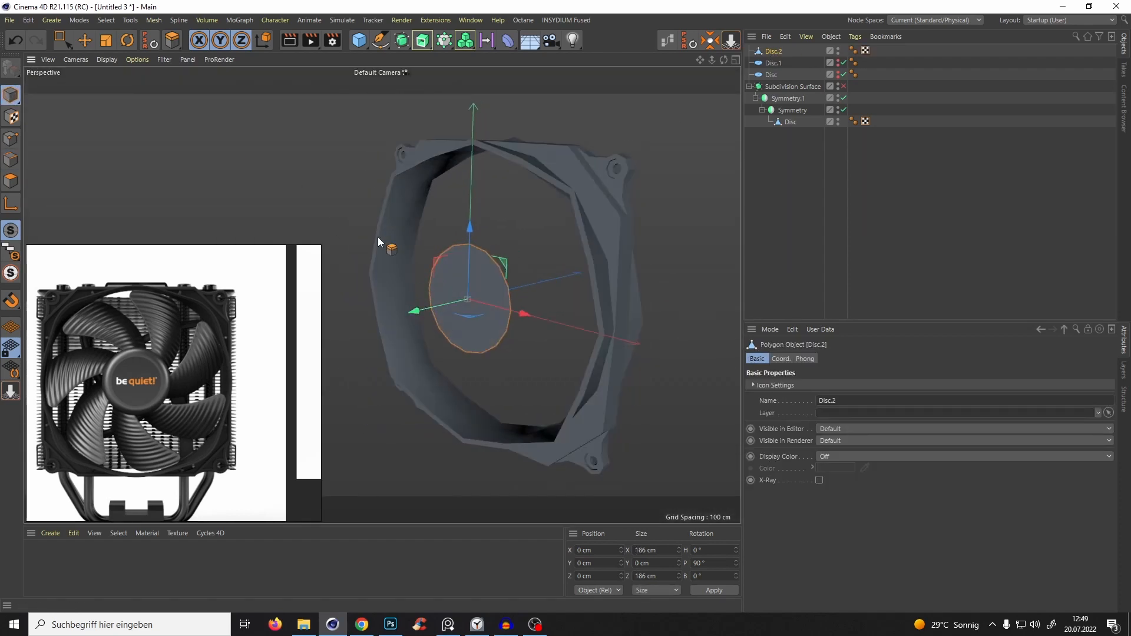
Show the mesh lines in the perspective view and select all polygons of the hub disc.
{"action": "key", "text": "n"}
{"action": "key", "text": "b"}
{"action": "left_click", "coordinate": [12, 181]}
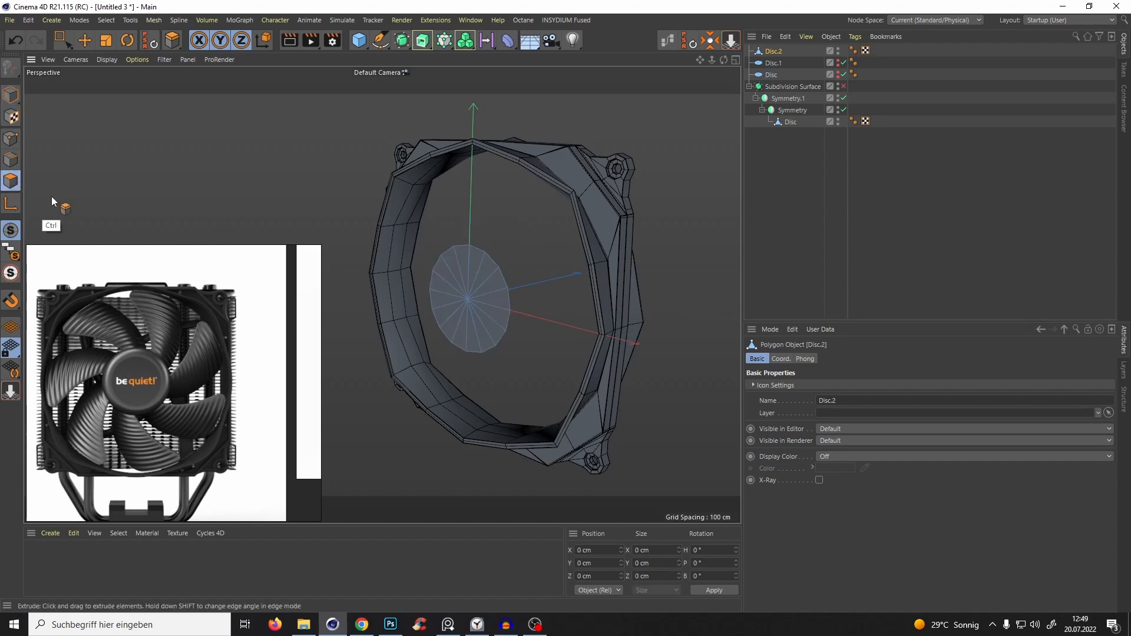
{"action": "key", "text": "ctrl+a"}
Extrude the hub disc toward the rear with Create Caps enabled, using an offset of about -99.5 cm.
{"action": "key", "text": "F3"}
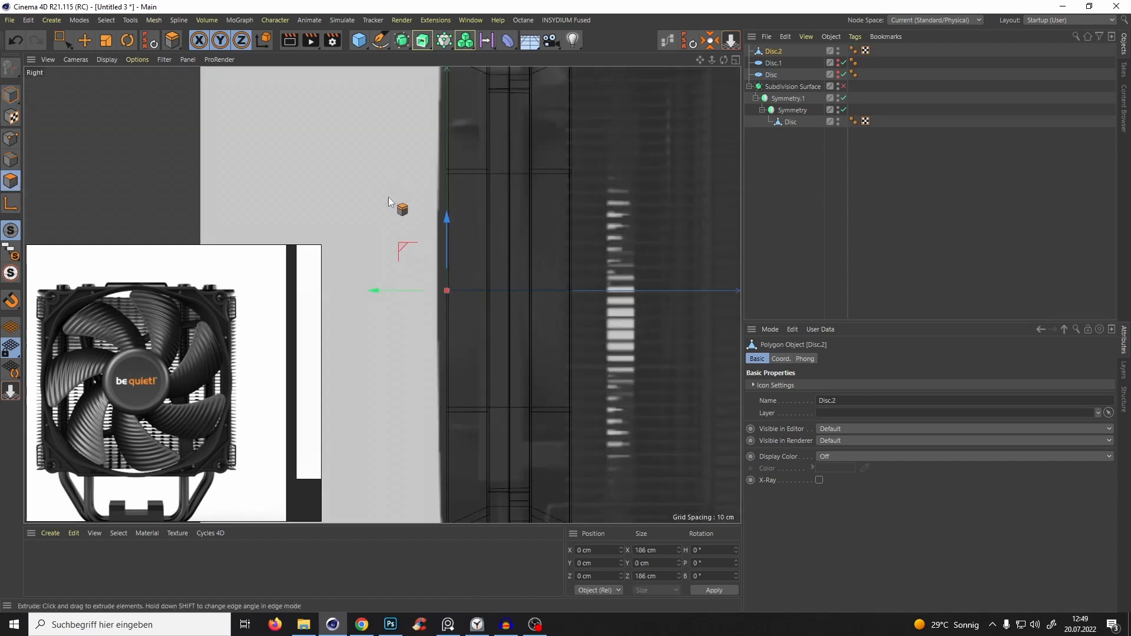
{"action": "scroll", "coordinate": [467, 271], "scroll_direction": "down", "scroll_amount": 3}
{"action": "key", "text": "d"}
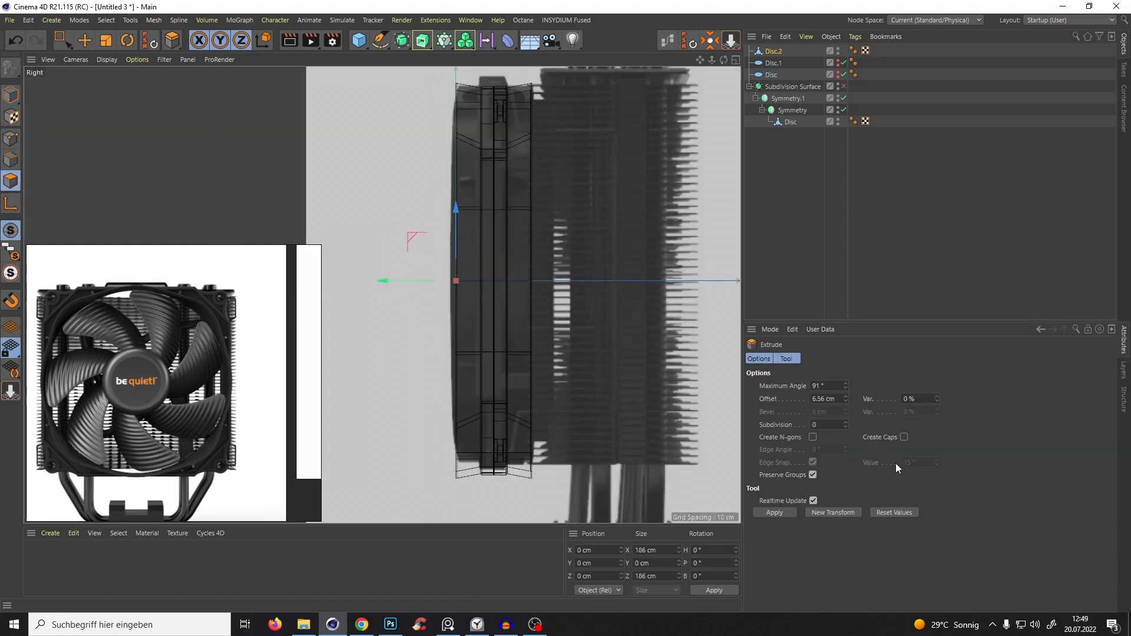
{"action": "left_click", "coordinate": [904, 438]}
{"action": "left_click_drag", "start_coordinate": [467, 270], "coordinate": [522, 231]}
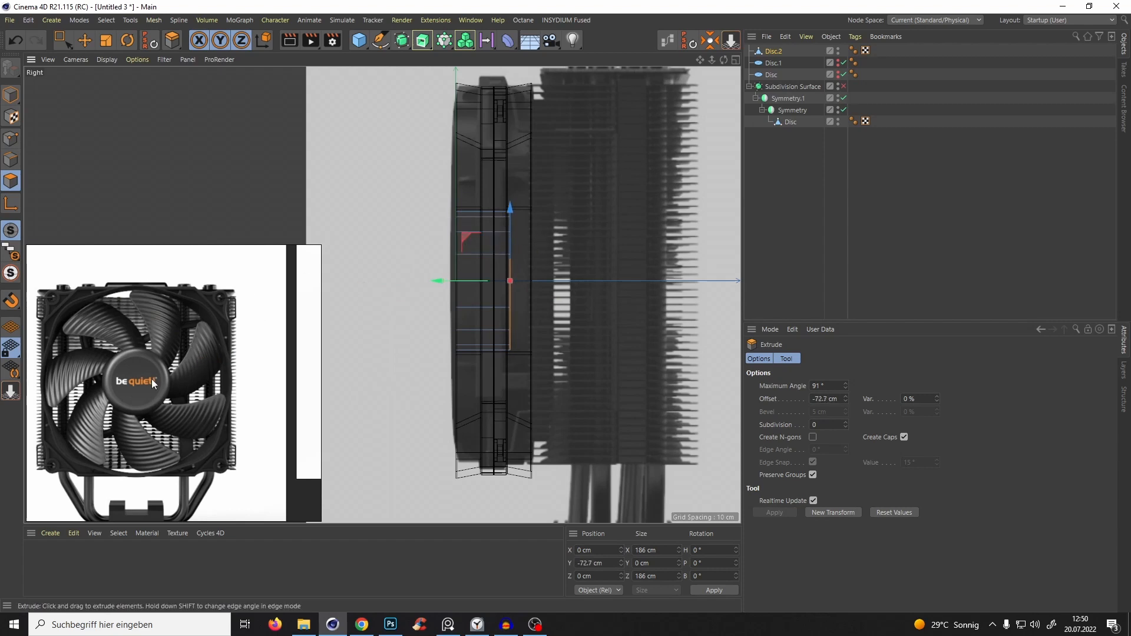
{"action": "left_click_drag", "start_coordinate": [362, 390], "coordinate": [248, 372]}
{"action": "key", "text": "F1"}
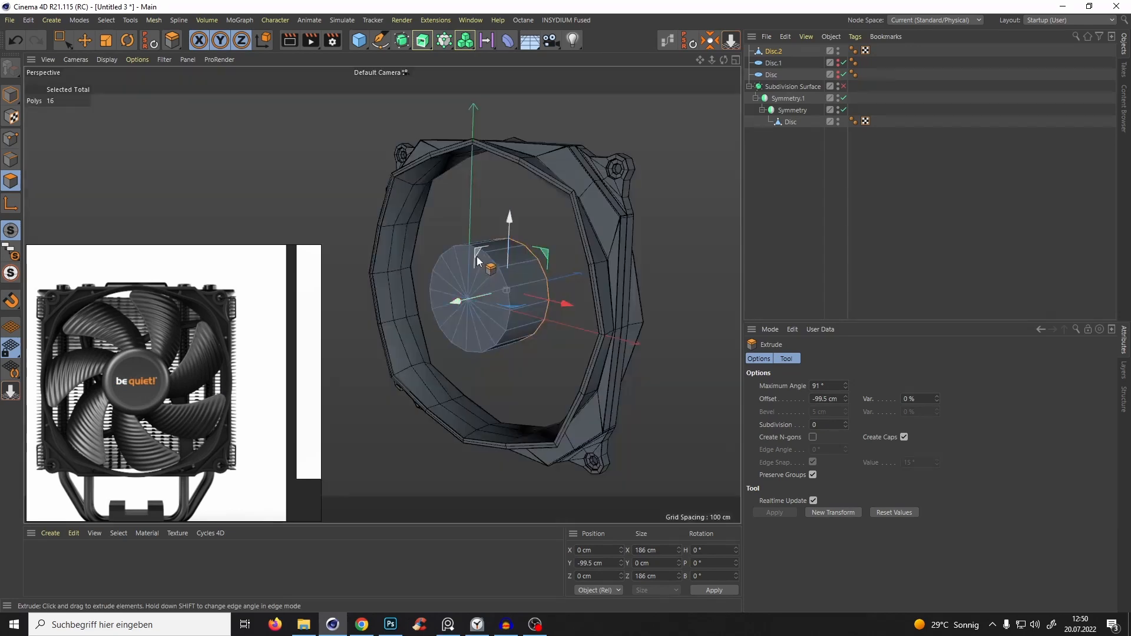
{"action": "right_click_drag", "start_coordinate": [499, 271], "coordinate": [515, 247], "text": "alt"}
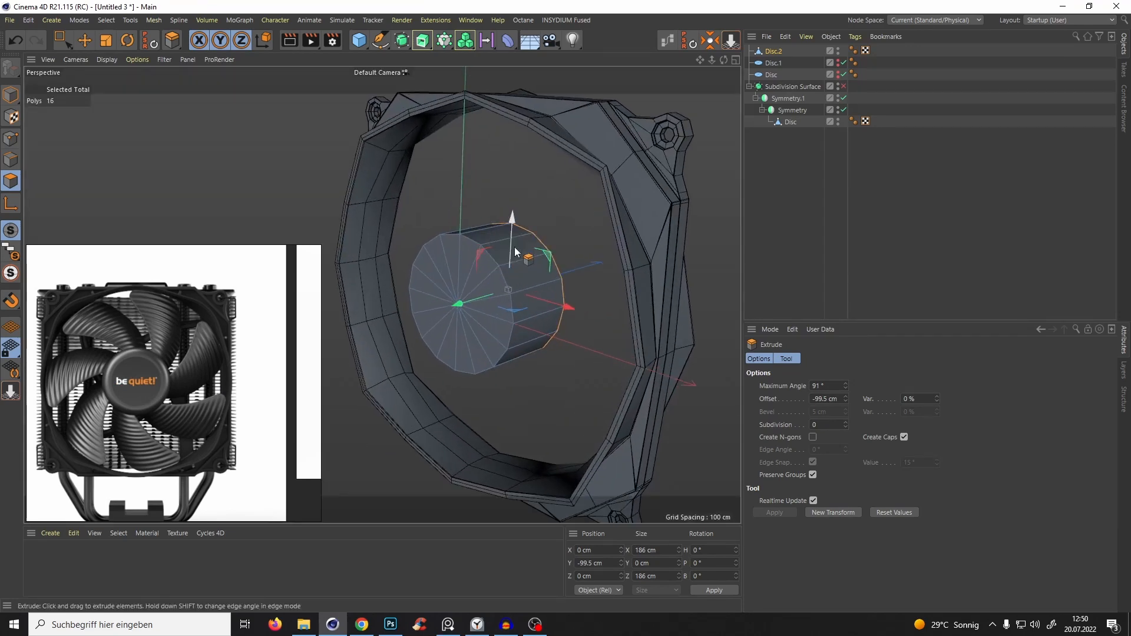
Group Symmetry.1 in a null under the Subdivision Surface and move Disc.2 into that null.
{"action": "left_click", "coordinate": [783, 98]}
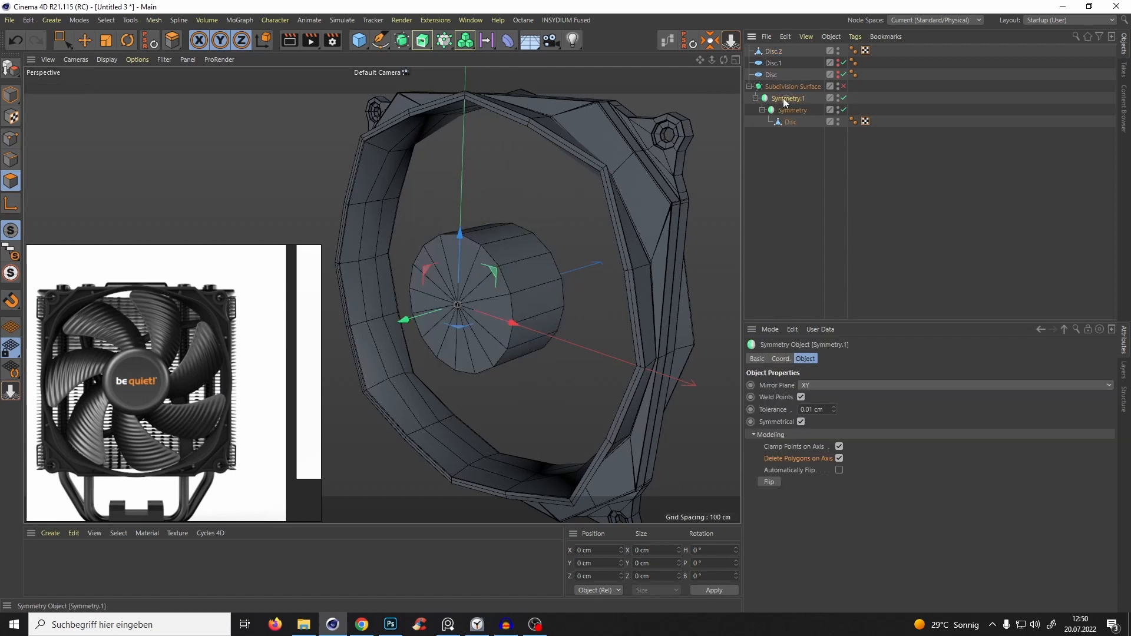
{"action": "key", "text": "alt+g"}
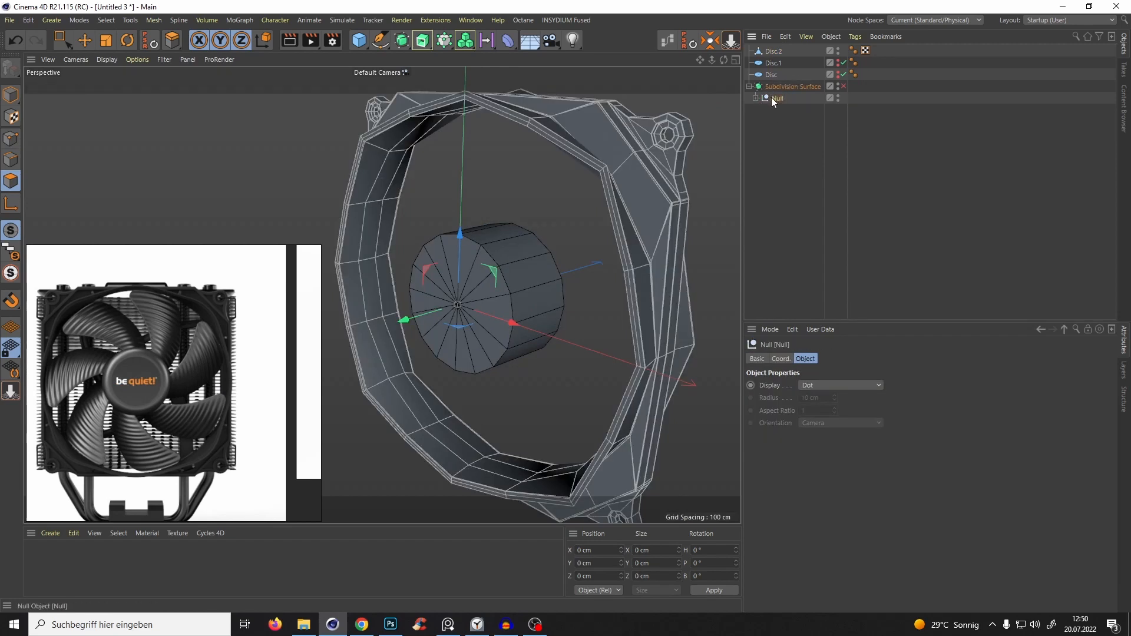
{"action": "left_click", "coordinate": [755, 98]}
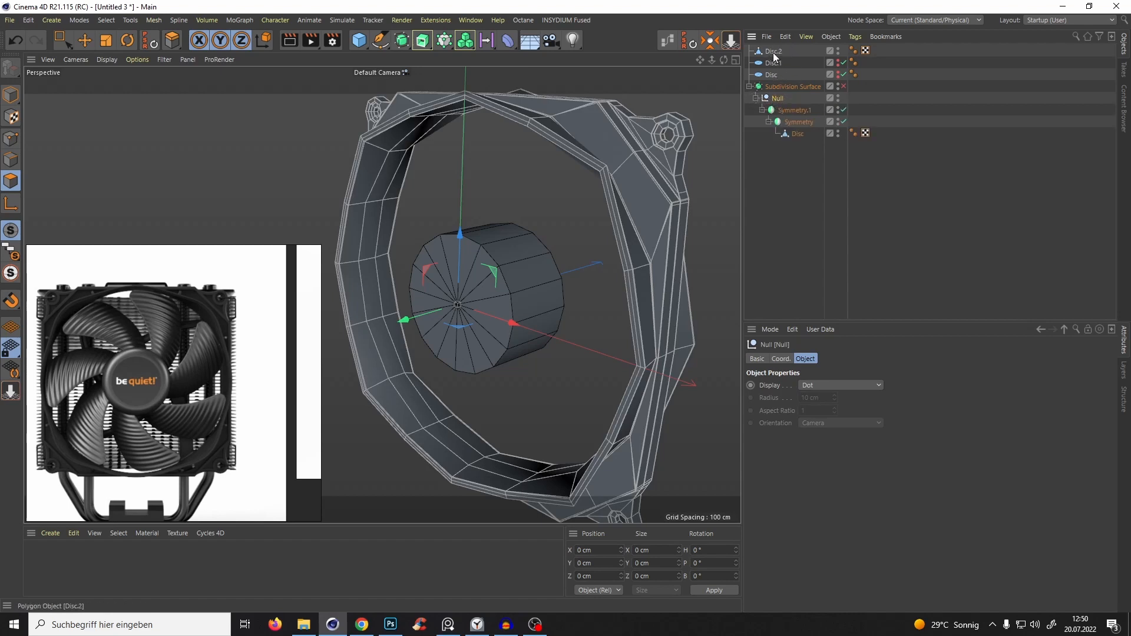
{"action": "left_click_drag", "start_coordinate": [773, 54], "coordinate": [789, 105]}
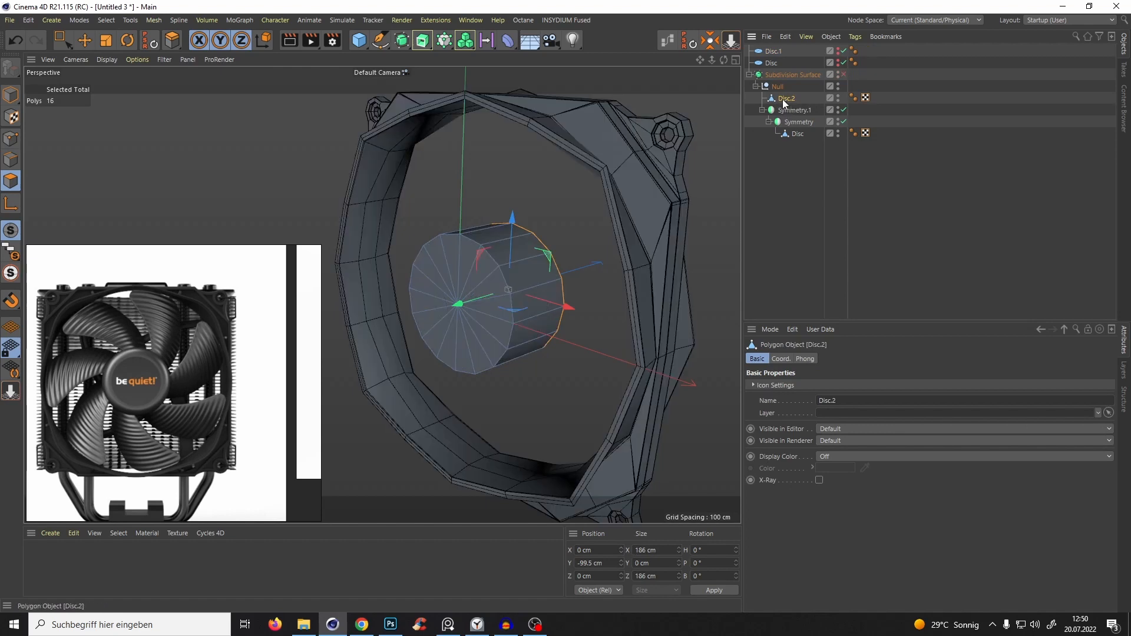
Rename the hub object Middle Cylinder and the disc inside the symmetry objects Frame.
{"action": "double_click", "coordinate": [793, 100]}
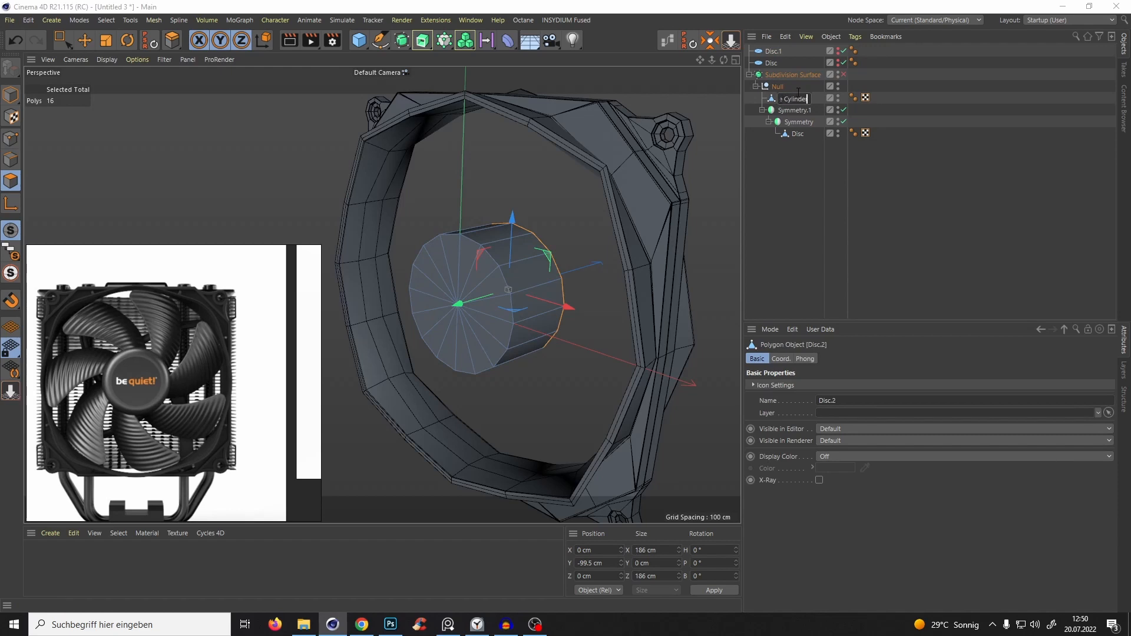
{"action": "left_click", "coordinate": [798, 133]}
{"action": "double_click", "coordinate": [797, 133]}
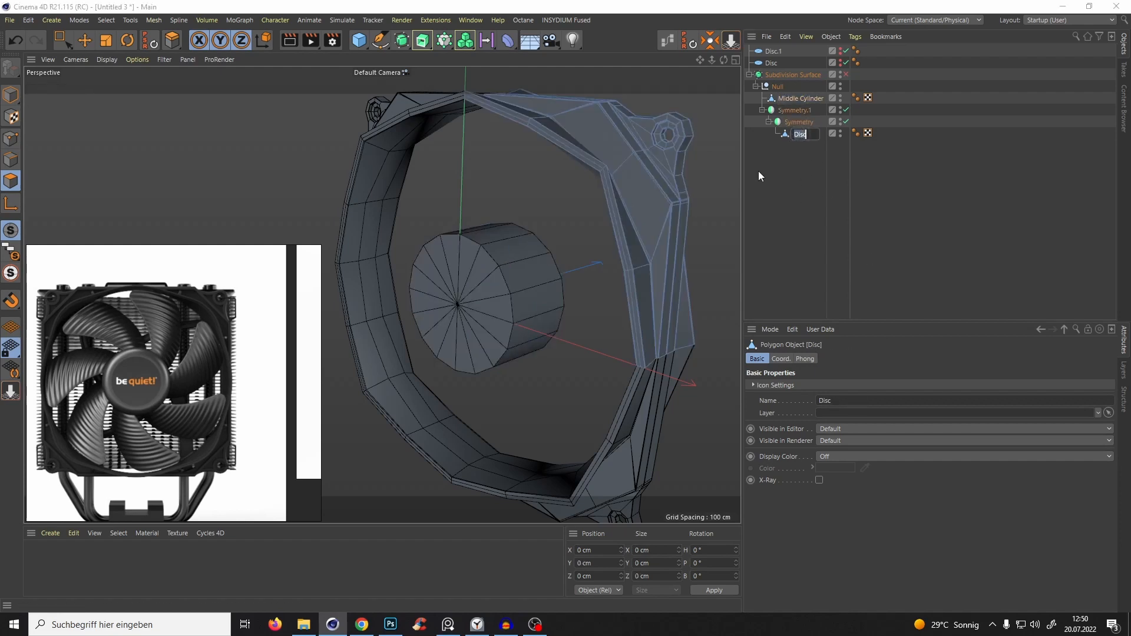
{"action": "type", "text": "Fame"}
{"action": "key", "text": "BackSpace"}
{"action": "key", "text": "BackSpace"}
{"action": "key", "text": "BackSpace"}
{"action": "type", "text": "rame"}
{"action": "key", "text": "Return"}
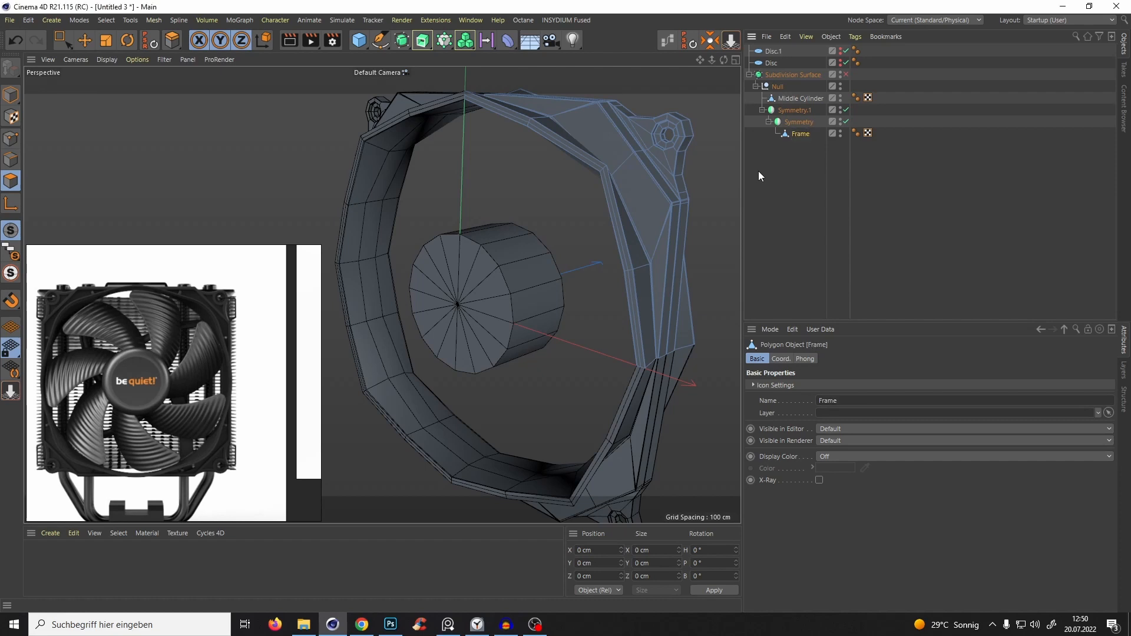
Add a supporting loop cut around the side of Middle Cylinder near its front edge, at about 21.3% offset.
{"action": "left_click", "coordinate": [793, 99]}
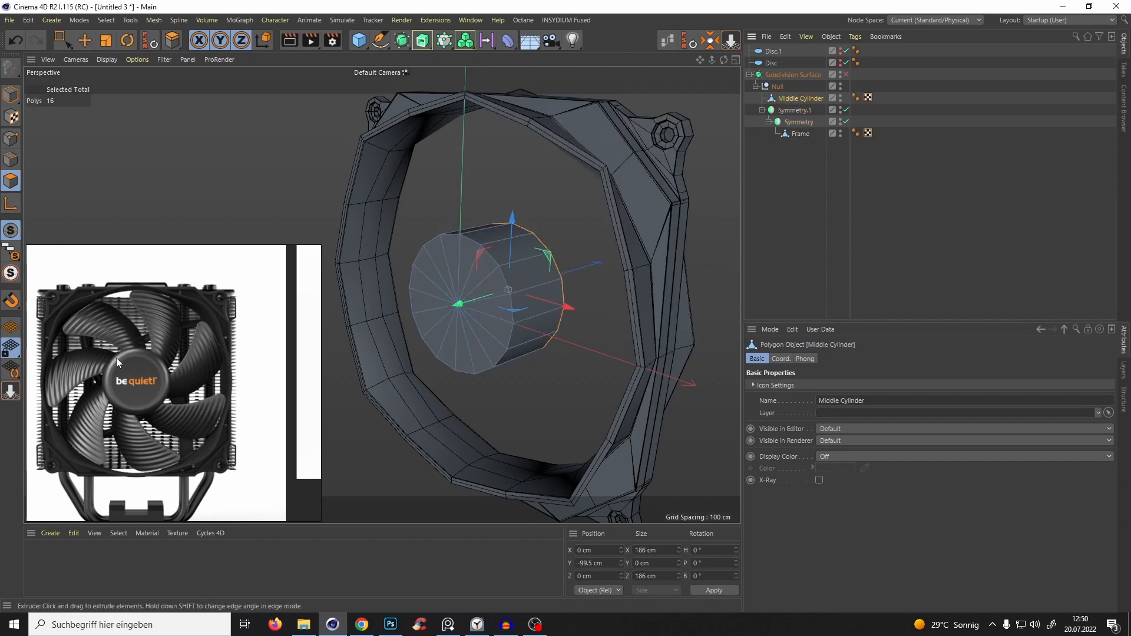
{"action": "left_click_drag", "start_coordinate": [495, 282], "coordinate": [553, 254], "text": "alt"}
{"action": "scroll", "coordinate": [485, 234], "scroll_direction": "up", "scroll_amount": 5}
{"action": "key", "text": "q"}
{"action": "scroll", "coordinate": [495, 235], "scroll_direction": "up", "scroll_amount": 3}
{"action": "key", "text": "k"}
{"action": "key", "text": "l"}
{"action": "key", "text": "q"}
{"action": "left_click", "coordinate": [549, 261]}
{"action": "key", "text": "q"}
{"action": "left_click_drag", "start_coordinate": [527, 316], "coordinate": [536, 314], "text": "alt"}
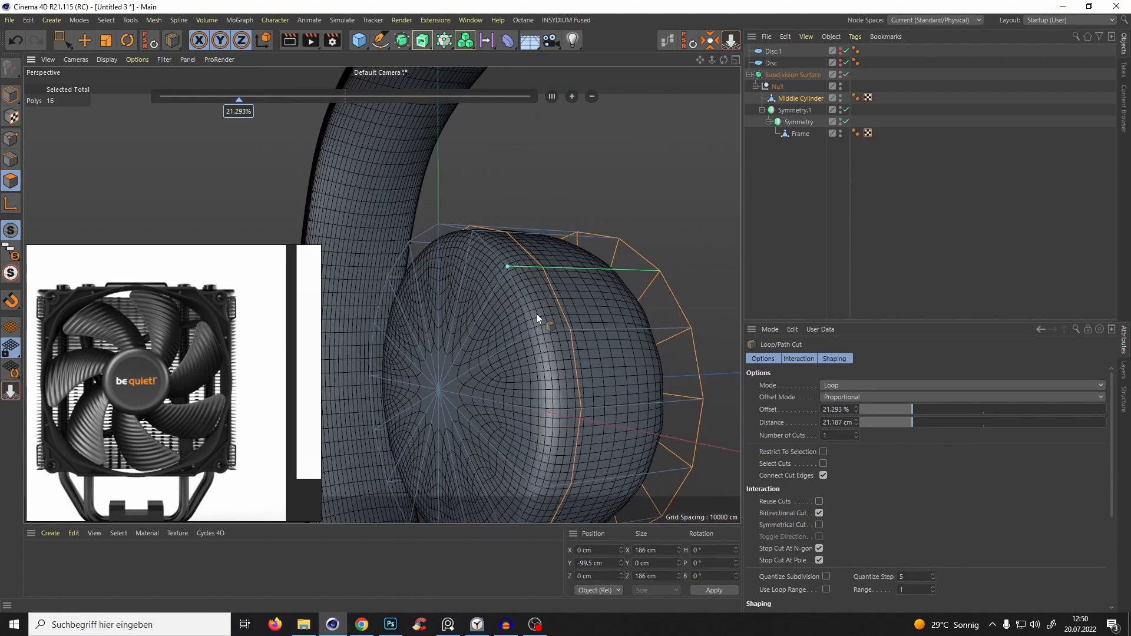
Add a supporting loop cut on the front cap of Middle Cylinder and check it with subdivision smoothing on.
{"action": "key", "text": "q"}
{"action": "left_click", "coordinate": [490, 302]}
{"action": "key", "text": "q"}
{"action": "left_click", "coordinate": [818, 252]}
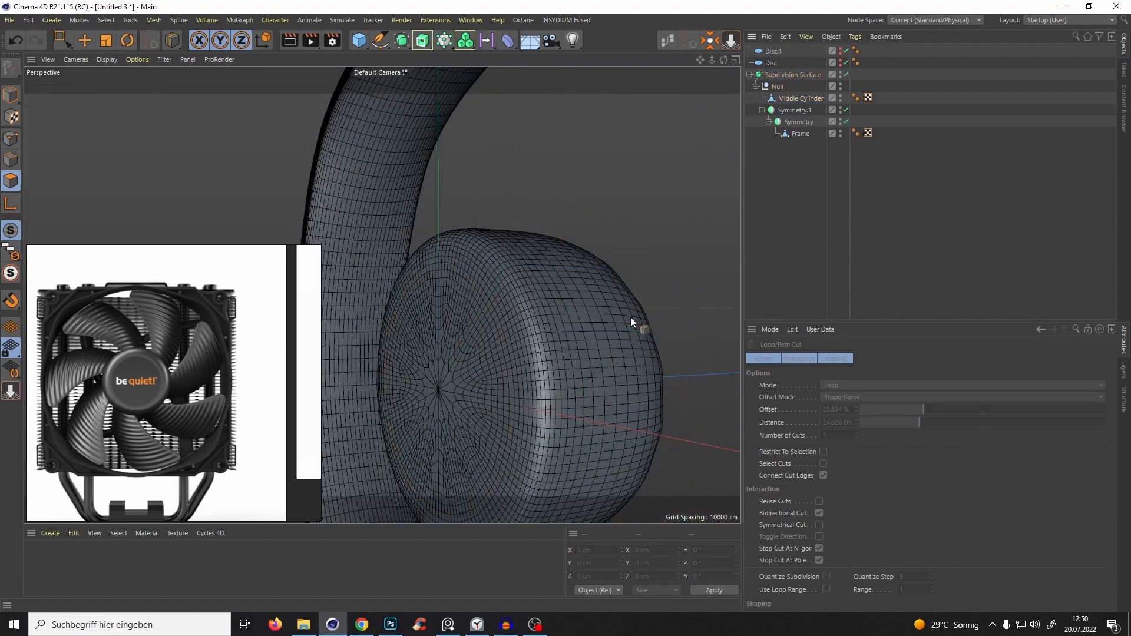
{"action": "left_click_drag", "start_coordinate": [630, 317], "coordinate": [642, 259], "text": "alt"}
Add a supporting loop cut around Middle Cylinder close to its rear edge, at about 2.9% offset.
{"action": "left_click", "coordinate": [778, 86]}
{"action": "left_click", "coordinate": [800, 135]}
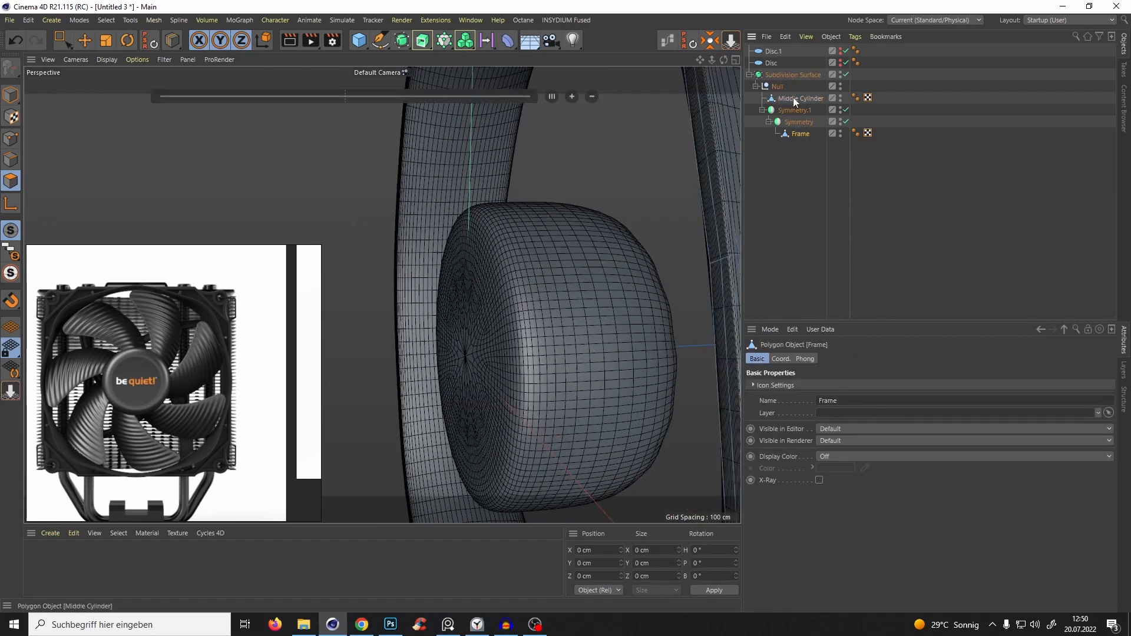
{"action": "left_click", "coordinate": [795, 99]}
{"action": "key", "text": "q"}
{"action": "left_click", "coordinate": [674, 263]}
{"action": "key", "text": "q"}
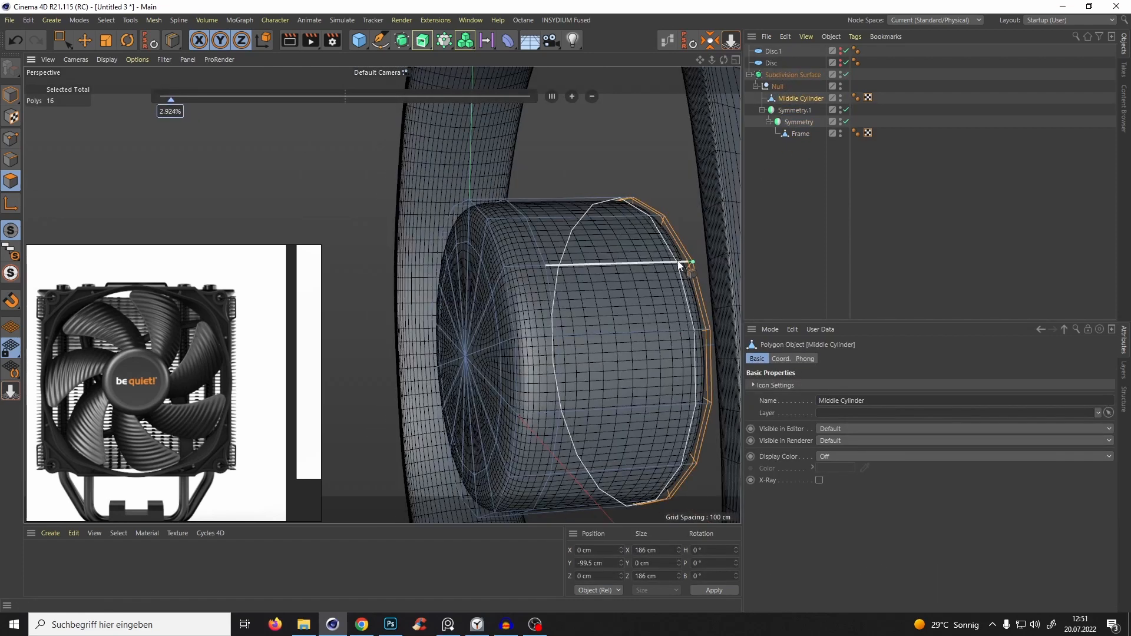
Display the model shaded without mesh lines and inspect the rounded front edge of Middle Cylinder.
{"action": "key", "text": "n"}
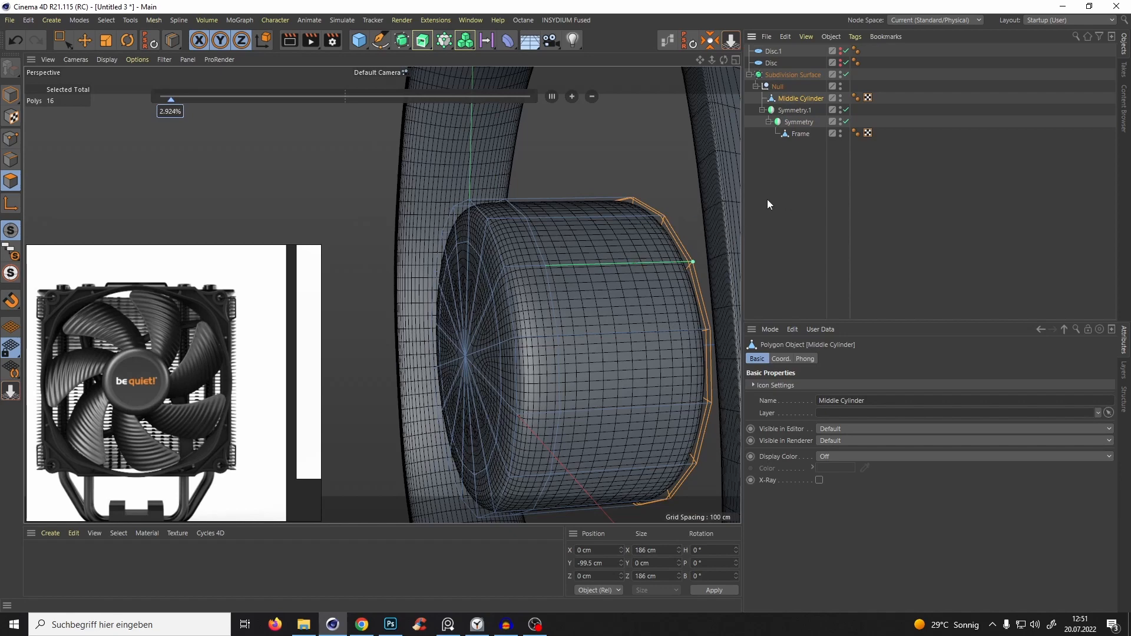
{"action": "key", "text": "a"}
{"action": "left_click", "coordinate": [776, 210]}
{"action": "scroll", "coordinate": [563, 315], "scroll_direction": "down", "scroll_amount": 5}
{"action": "left_click_drag", "start_coordinate": [650, 291], "coordinate": [628, 175], "text": "alt"}
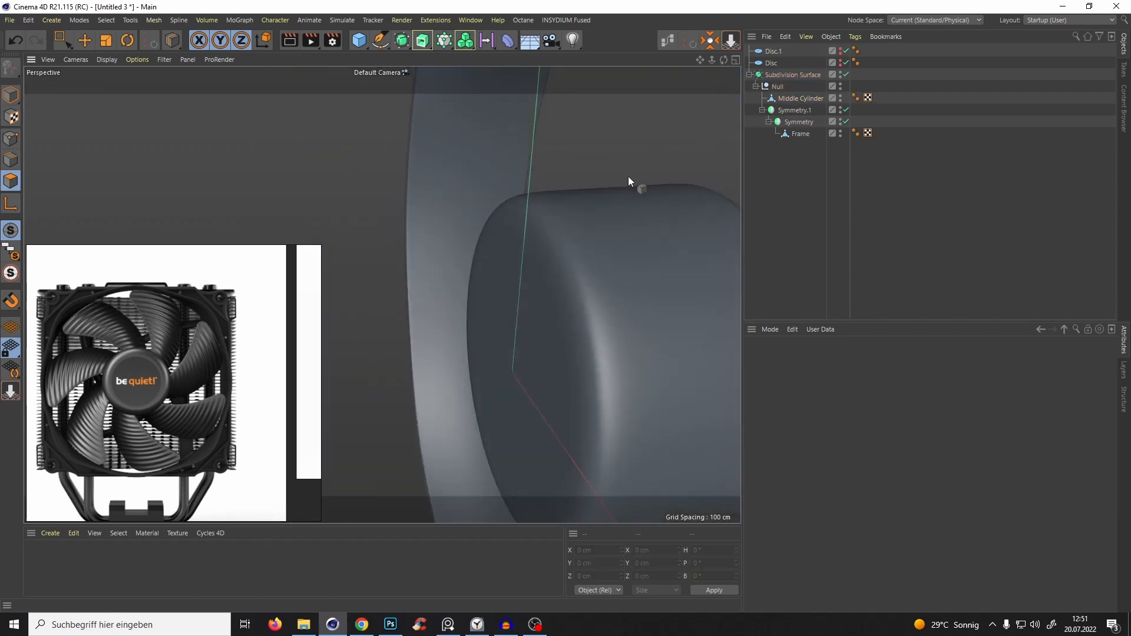
{"action": "left_click", "coordinate": [599, 224]}
{"action": "left_click_drag", "start_coordinate": [600, 225], "coordinate": [300, 211], "text": "alt"}
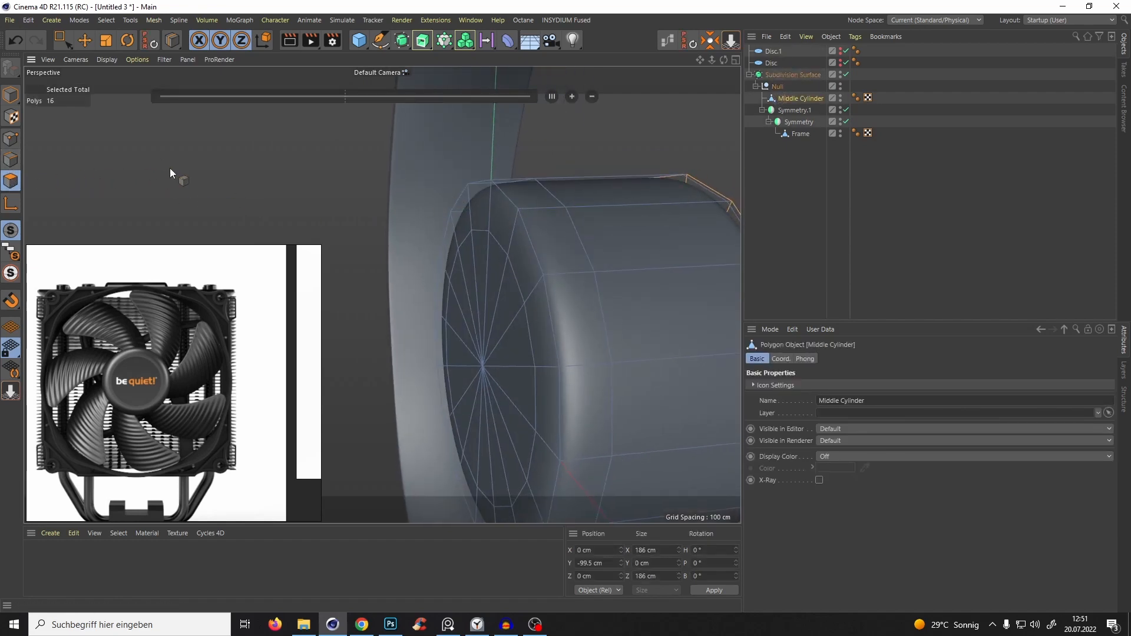
Slide the supporting edge loops on the side and front cap of Middle Cylinder away from its front edge.
{"action": "key", "text": "u"}
{"action": "key", "text": "l"}
{"action": "key", "text": "Return"}
{"action": "left_click", "coordinate": [601, 236]}
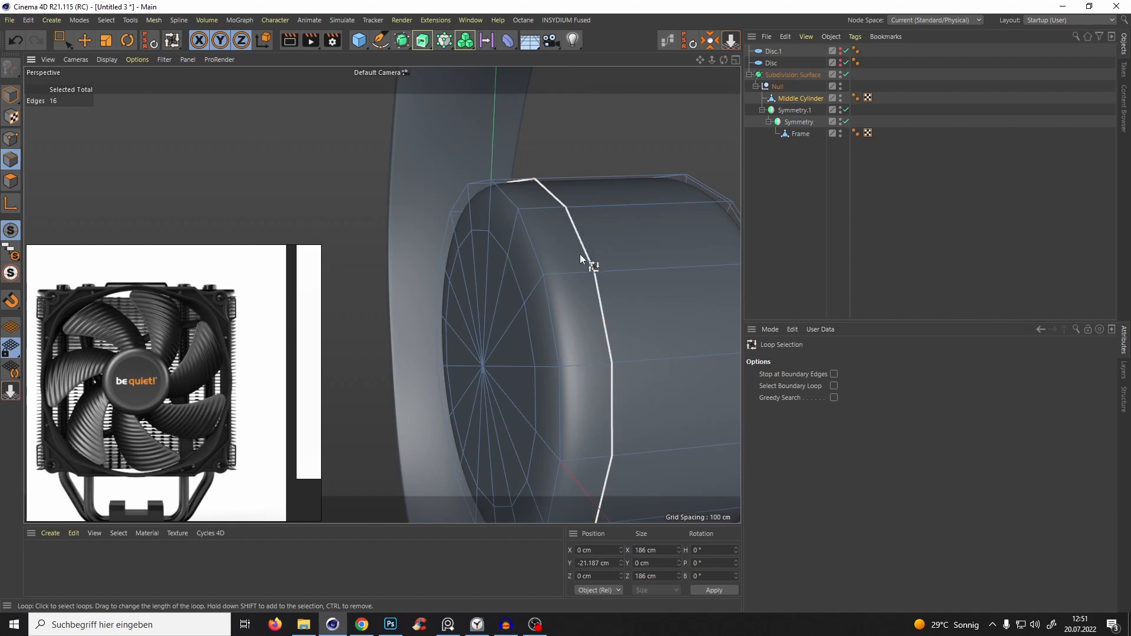
{"action": "key", "text": "m"}
{"action": "key", "text": "o"}
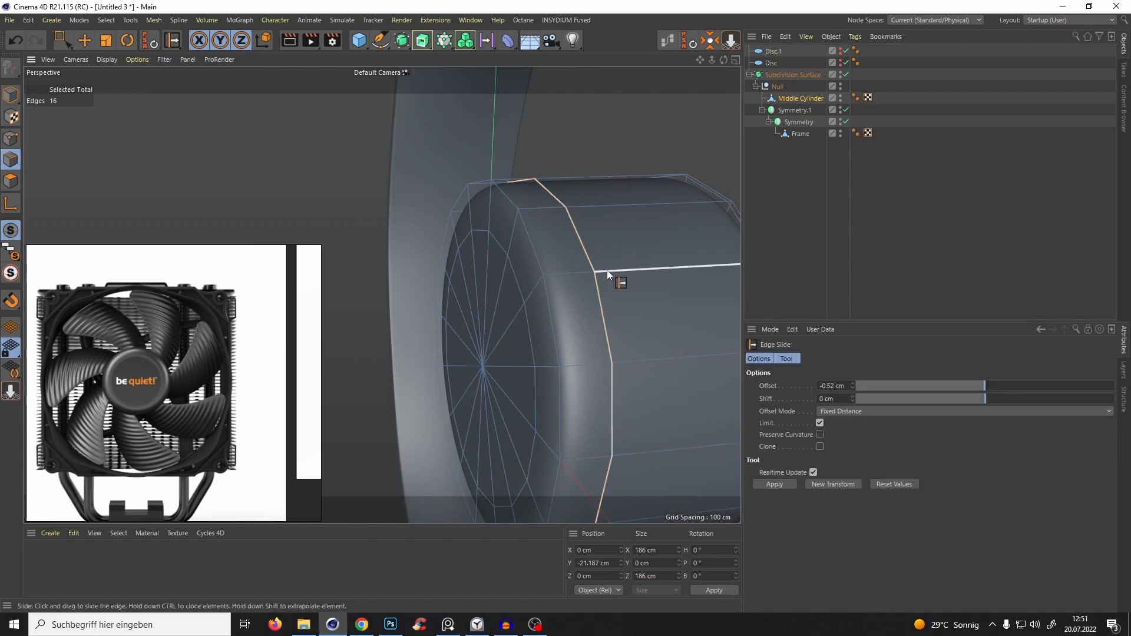
{"action": "left_click_drag", "start_coordinate": [607, 269], "coordinate": [645, 268]}
{"action": "left_click_drag", "start_coordinate": [522, 280], "coordinate": [499, 340]}
{"action": "left_click", "coordinate": [875, 231]}
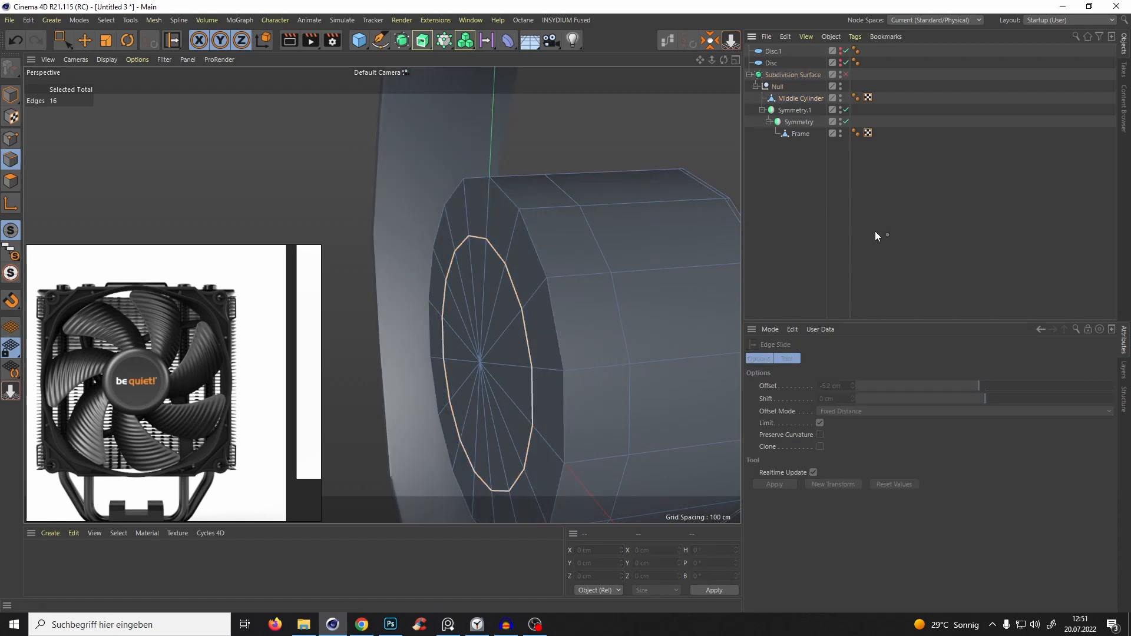
Check the smoothed hub and frame in perspective and against the reference photo in the front view.
{"action": "key", "text": "q"}
{"action": "key", "text": "q"}
{"action": "left_click_drag", "start_coordinate": [676, 232], "coordinate": [347, 234], "text": "alt"}
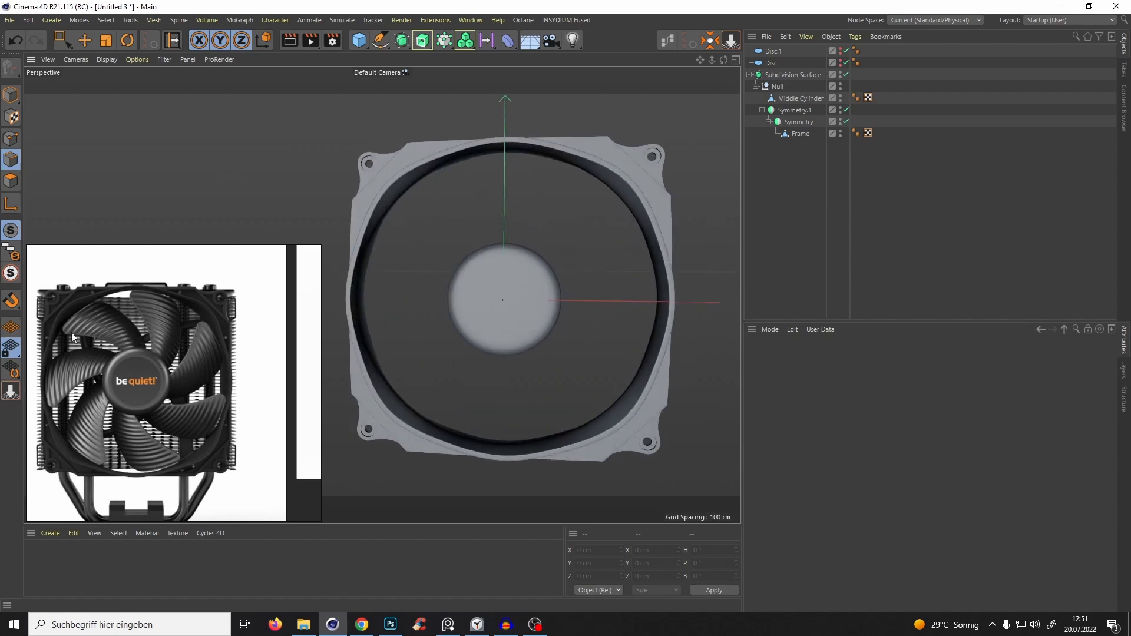
{"action": "key", "text": "F3"}
{"action": "key", "text": "F4"}
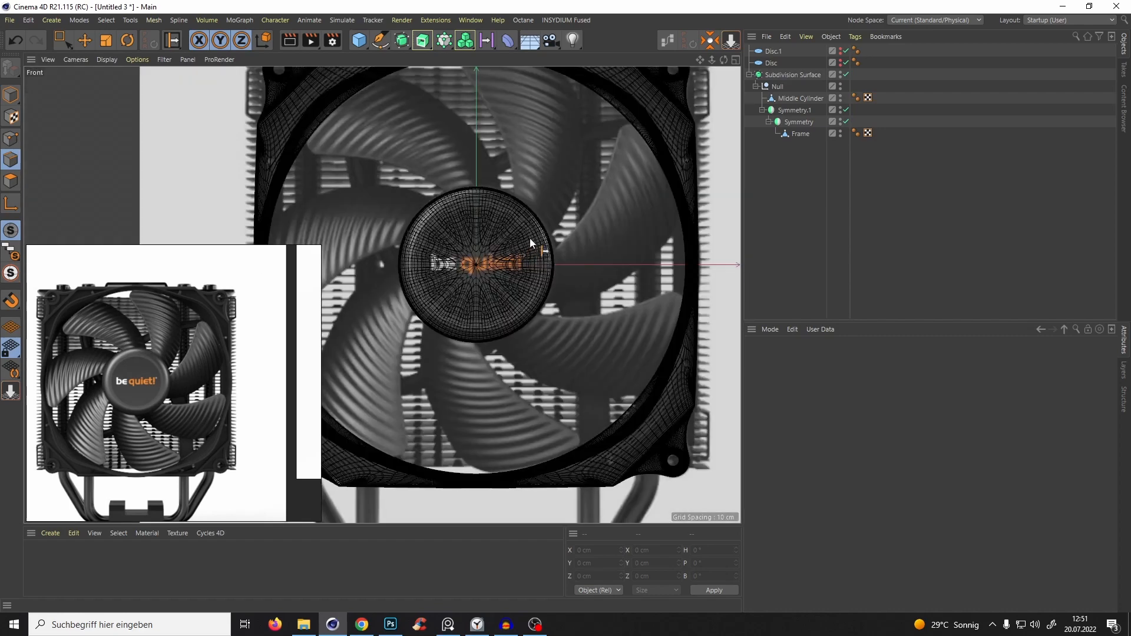
{"action": "scroll", "coordinate": [522, 271], "scroll_direction": "down", "scroll_amount": 5}
{"action": "scroll", "coordinate": [518, 265], "scroll_direction": "up", "scroll_amount": 5}
Turn off the subdivision smoothing and examine the fan blades of the reference photo around Middle Cylinder.
{"action": "left_click", "coordinate": [786, 99]}
{"action": "key", "text": "q"}
{"action": "middle_click_drag", "start_coordinate": [514, 299], "coordinate": [530, 268], "text": "alt"}
{"action": "scroll", "coordinate": [539, 224], "scroll_direction": "up", "scroll_amount": 5}
{"action": "middle_click_drag", "start_coordinate": [540, 224], "coordinate": [520, 265], "text": "alt"}
{"action": "scroll", "coordinate": [524, 262], "scroll_direction": "down", "scroll_amount": 4}
{"action": "scroll", "coordinate": [535, 250], "scroll_direction": "up", "scroll_amount": 2}
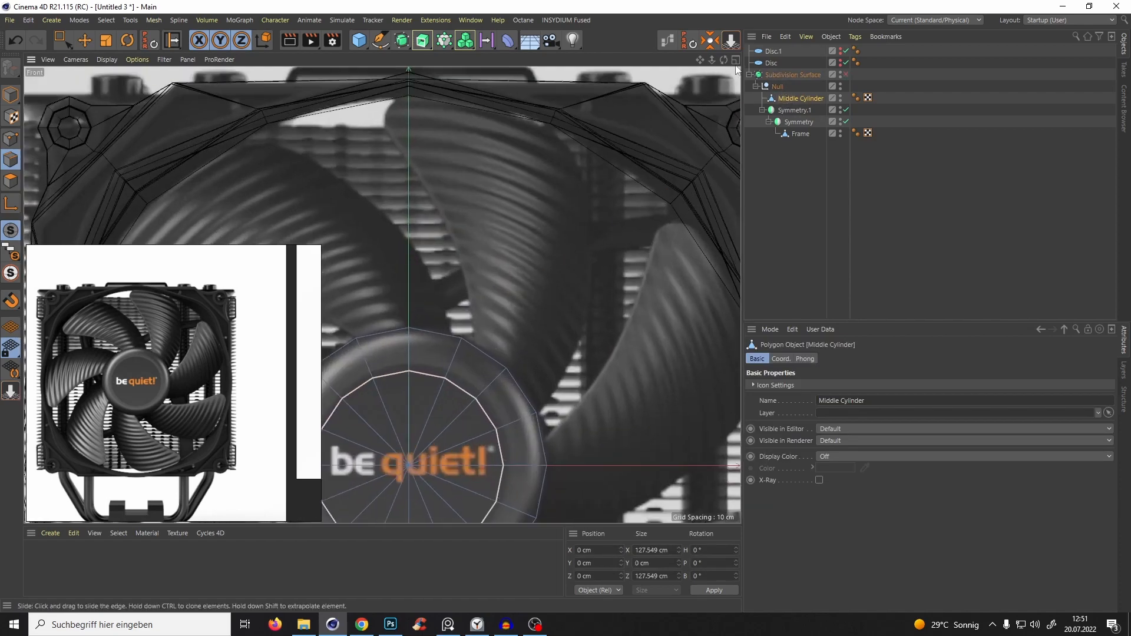
{"action": "left_click", "coordinate": [788, 151]}
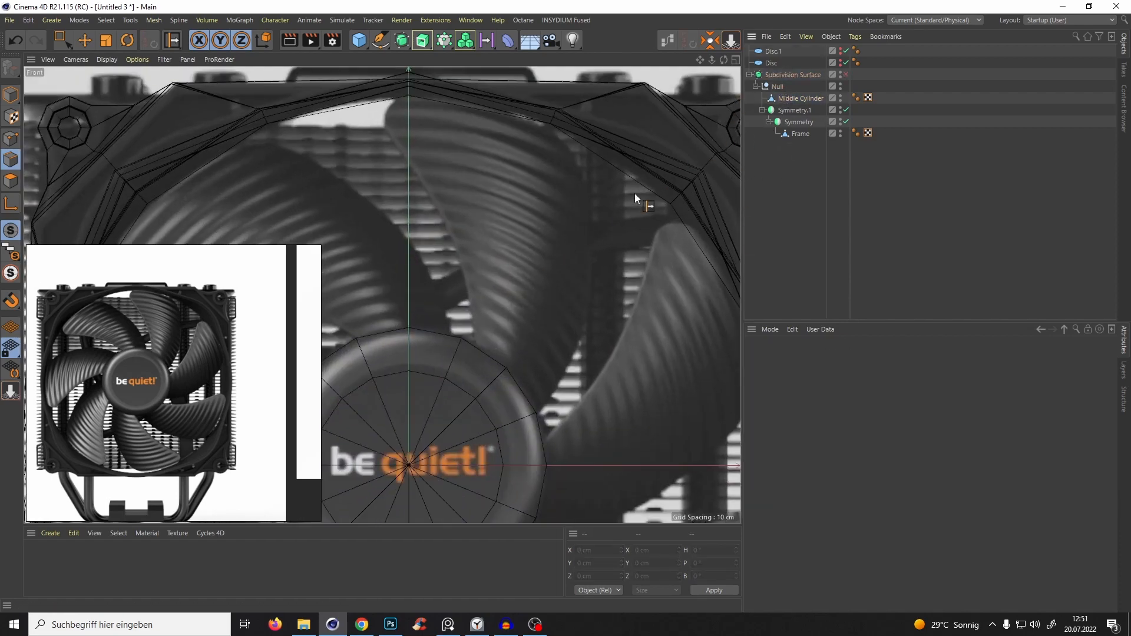
{"action": "scroll", "coordinate": [635, 193], "scroll_direction": "down", "scroll_amount": 3}
Add a plane, rotate it upright to face the front view and move it over the upper fan blade.
{"action": "left_click", "coordinate": [358, 40]}
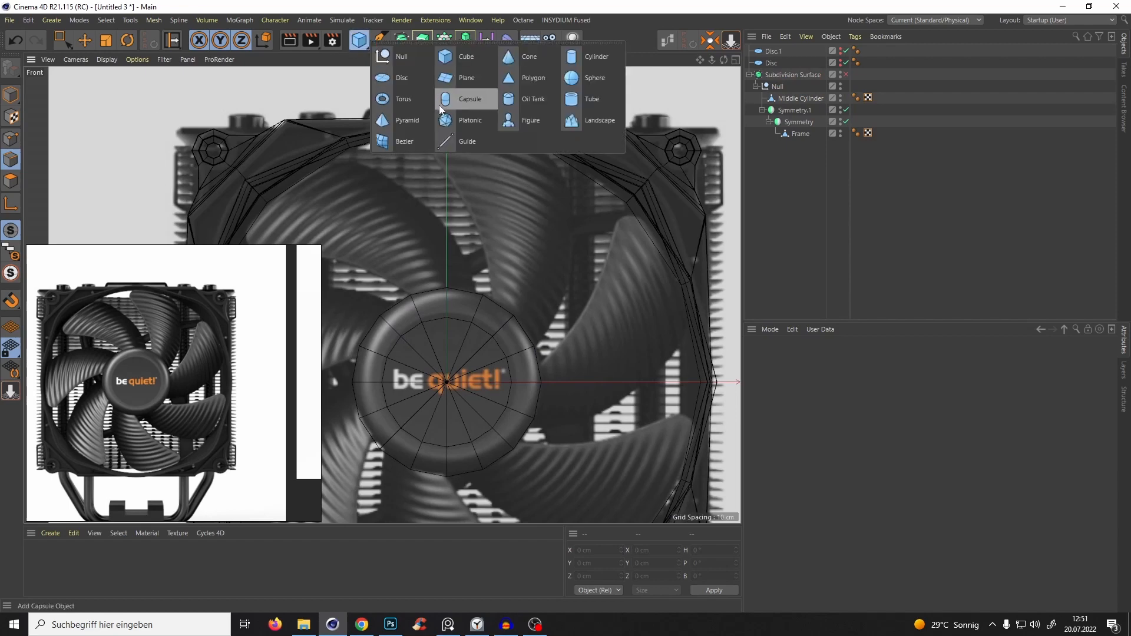
{"action": "left_click", "coordinate": [464, 78]}
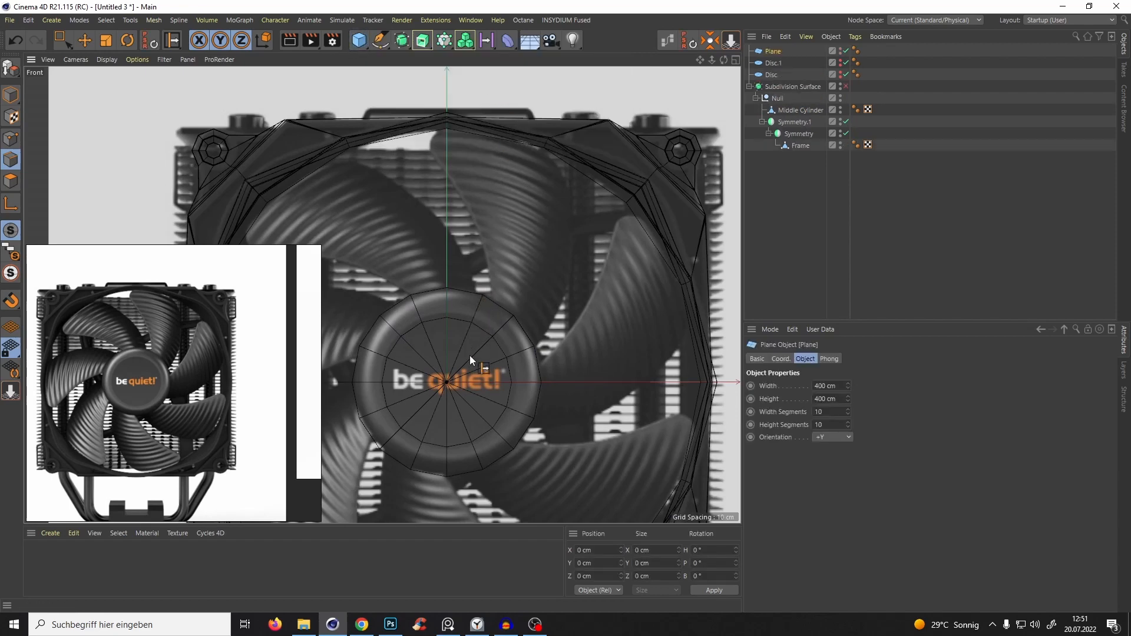
{"action": "key", "text": "r"}
{"action": "left_click_drag", "start_coordinate": [448, 352], "coordinate": [449, 469]}
{"action": "key", "text": "e"}
{"action": "left_click_drag", "start_coordinate": [492, 340], "coordinate": [559, 177]}
{"action": "scroll", "coordinate": [561, 185], "scroll_direction": "down", "scroll_amount": 5}
{"action": "scroll", "coordinate": [553, 178], "scroll_direction": "up", "scroll_amount": 6}
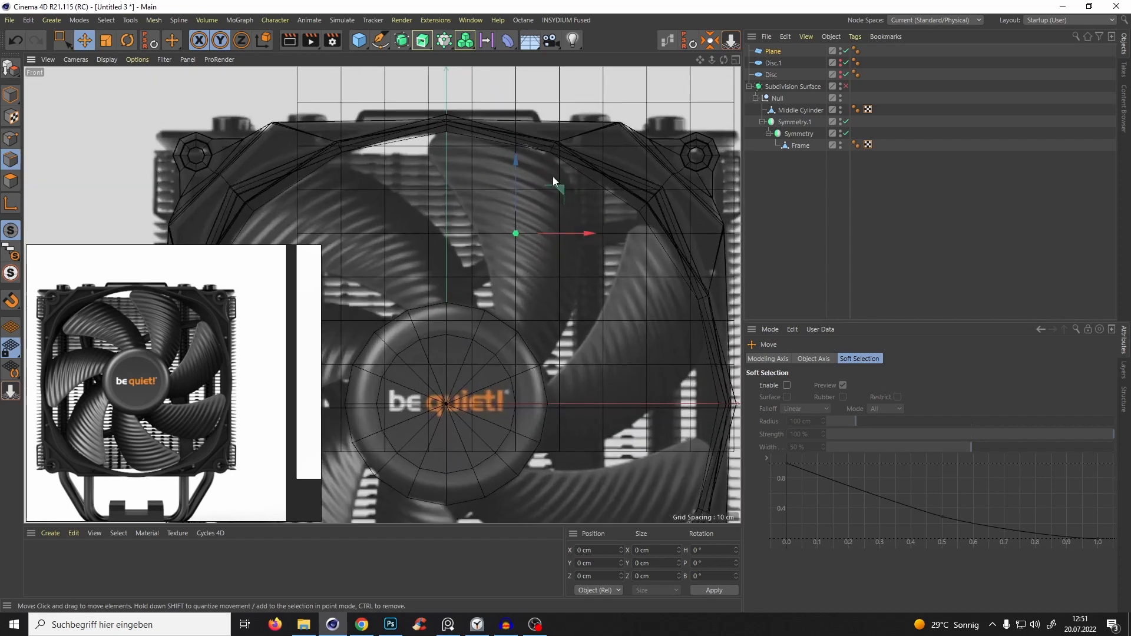
{"action": "middle_click_drag", "start_coordinate": [532, 138], "coordinate": [501, 160], "text": "alt"}
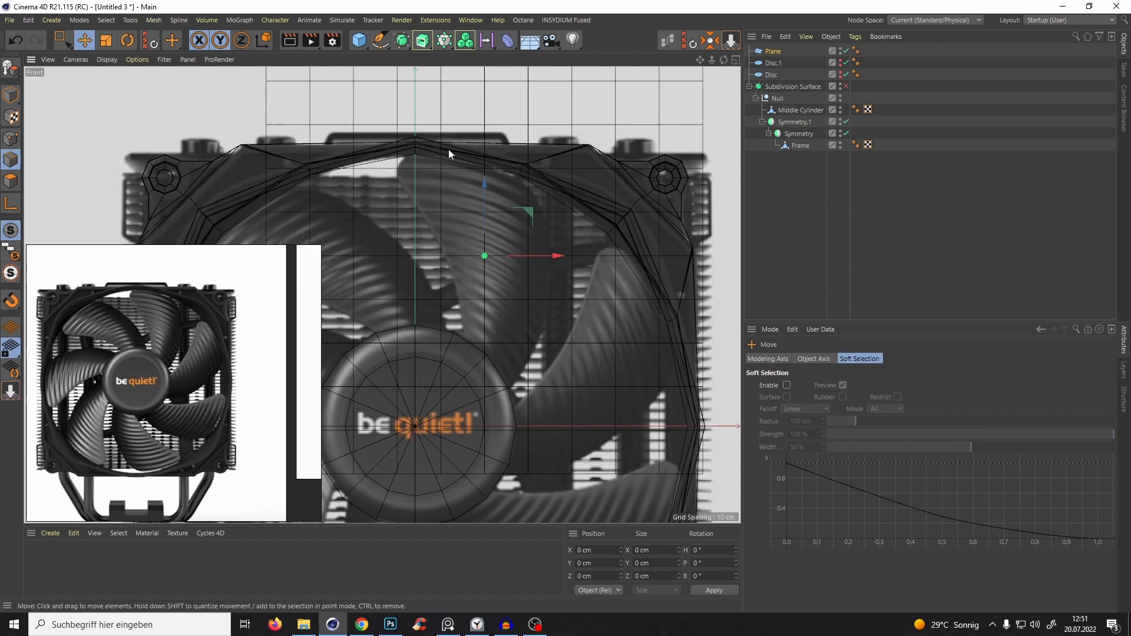
Search the command customization list for "solo" and look up the shortcut of Viewport Solo Hierarchy.
{"action": "left_click", "coordinate": [472, 20]}
{"action": "mouse_move", "coordinate": [492, 40]}
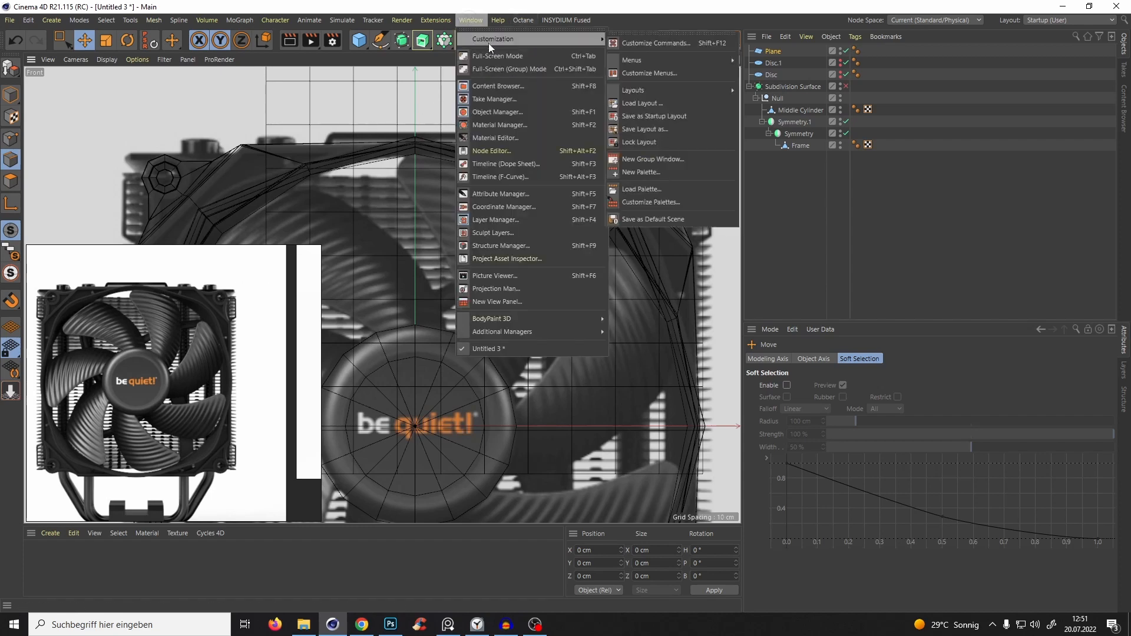
{"action": "left_click", "coordinate": [646, 43]}
{"action": "type", "text": "s"}
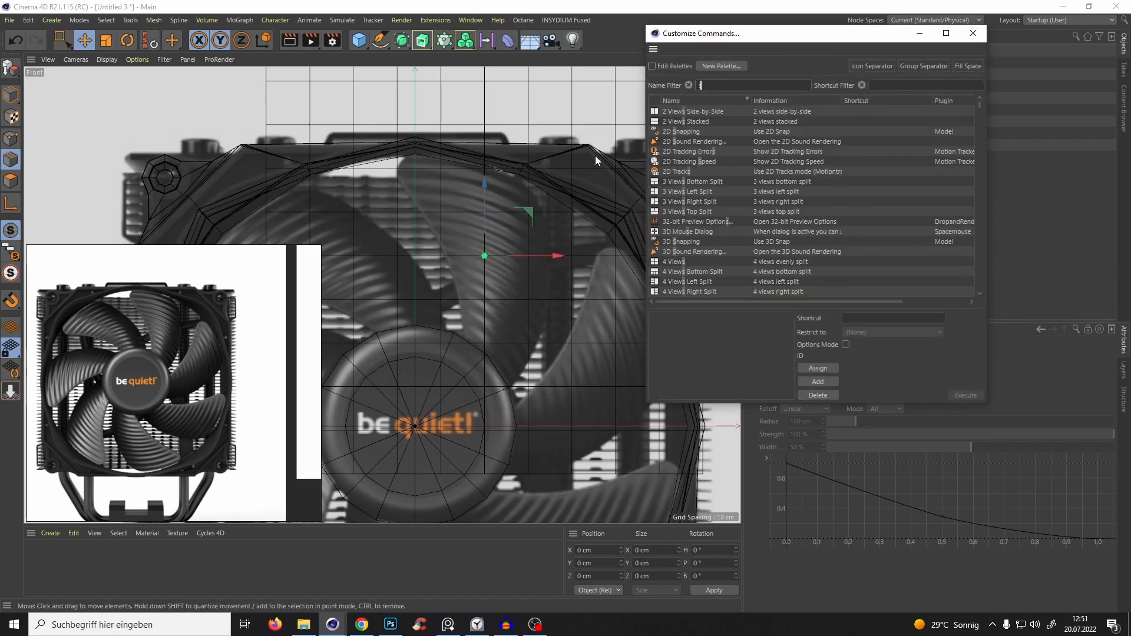
{"action": "type", "text": "olo"}
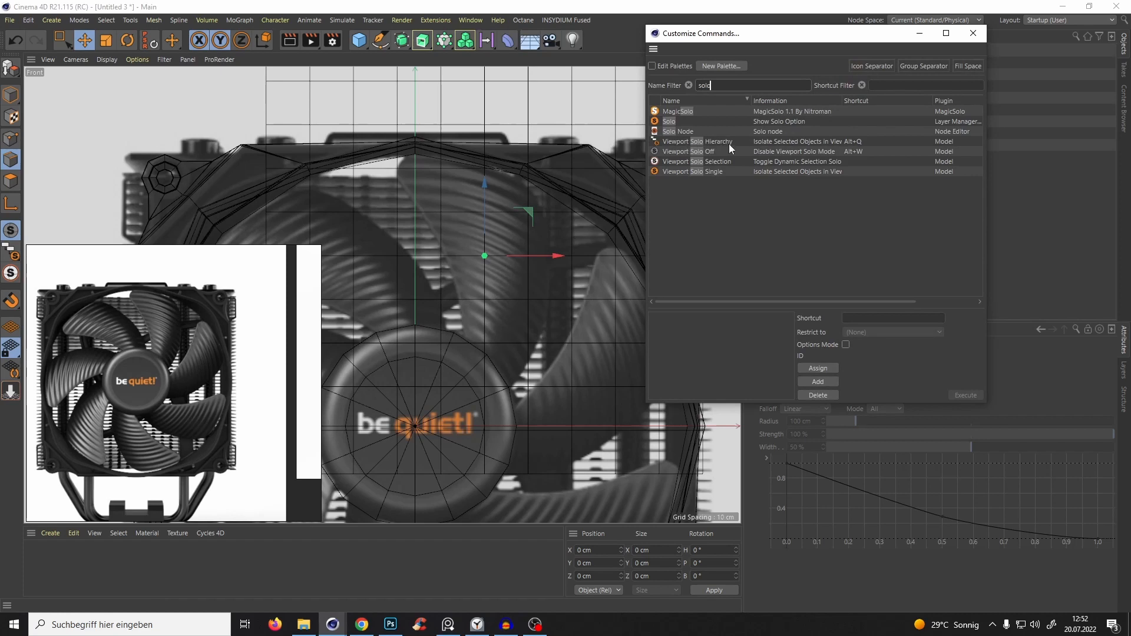
{"action": "left_click", "coordinate": [855, 142]}
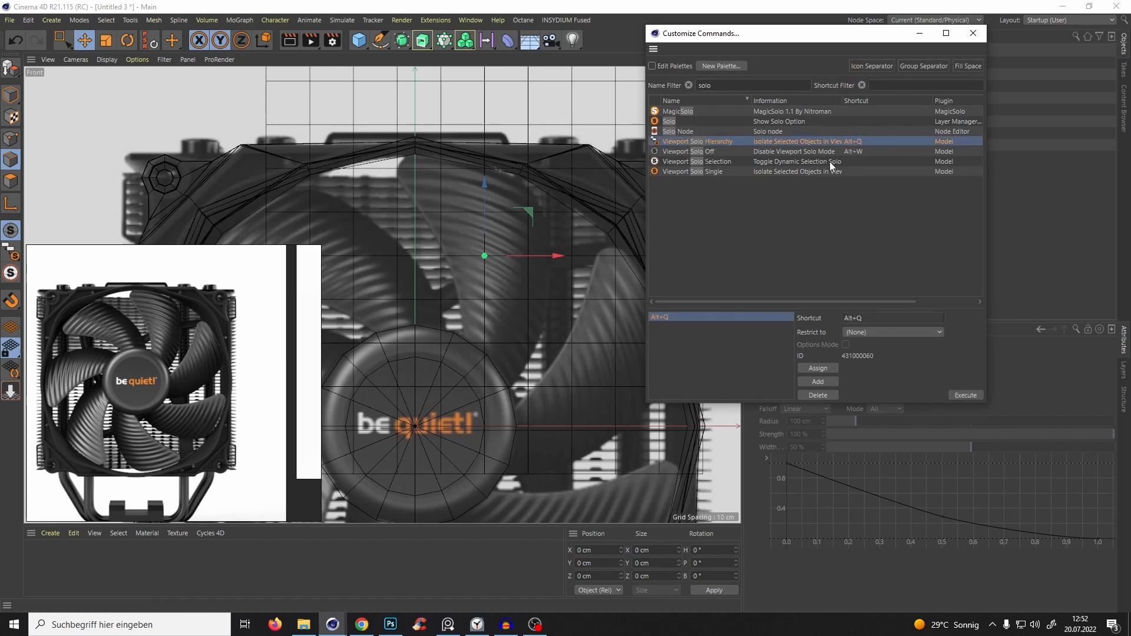
{"action": "left_click", "coordinate": [973, 33]}
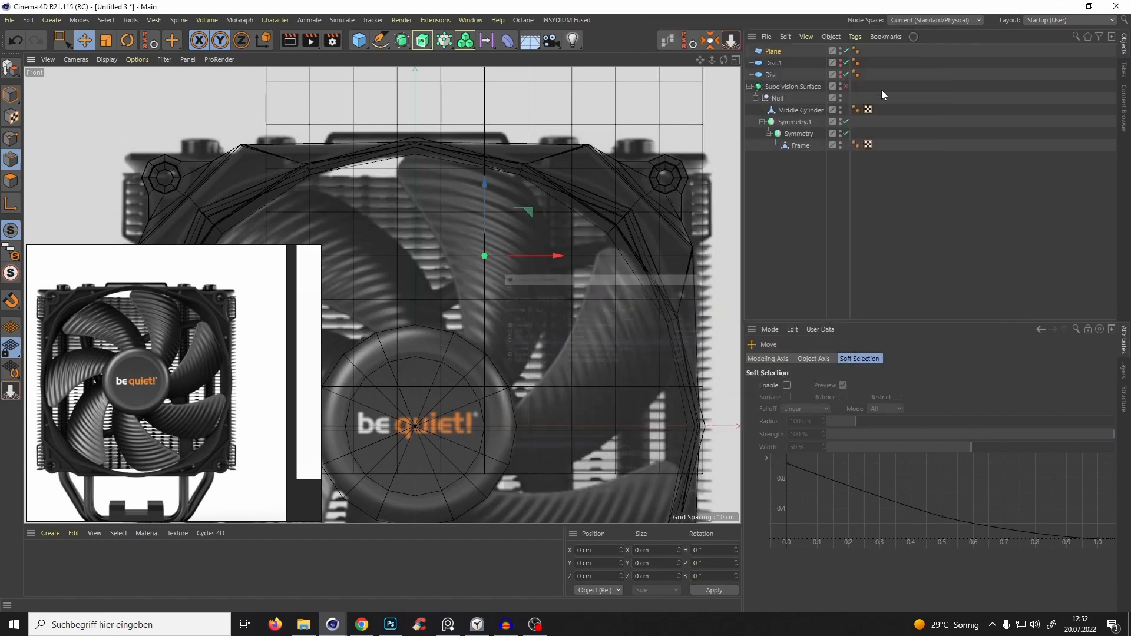
Isolate the plane with Viewport Solo Hierarchy, compare it in perspective with solo off and on, and return to the front view.
{"action": "left_click", "coordinate": [773, 51]}
{"action": "key", "text": "alt+q"}
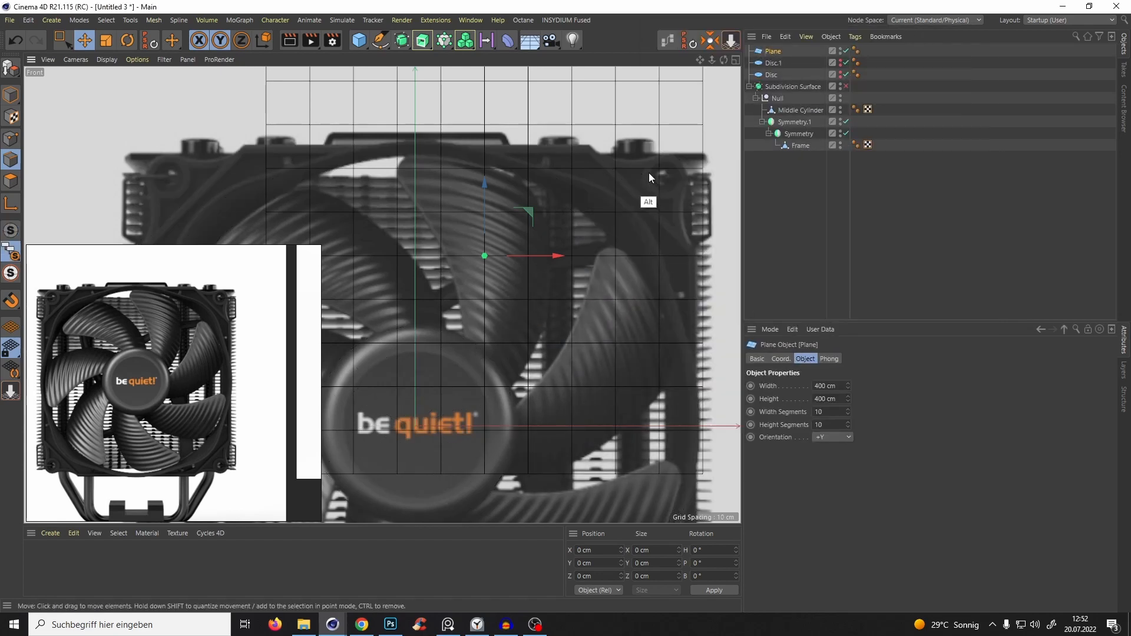
{"action": "key", "text": "F1"}
{"action": "left_click_drag", "start_coordinate": [529, 206], "coordinate": [481, 159], "text": "alt"}
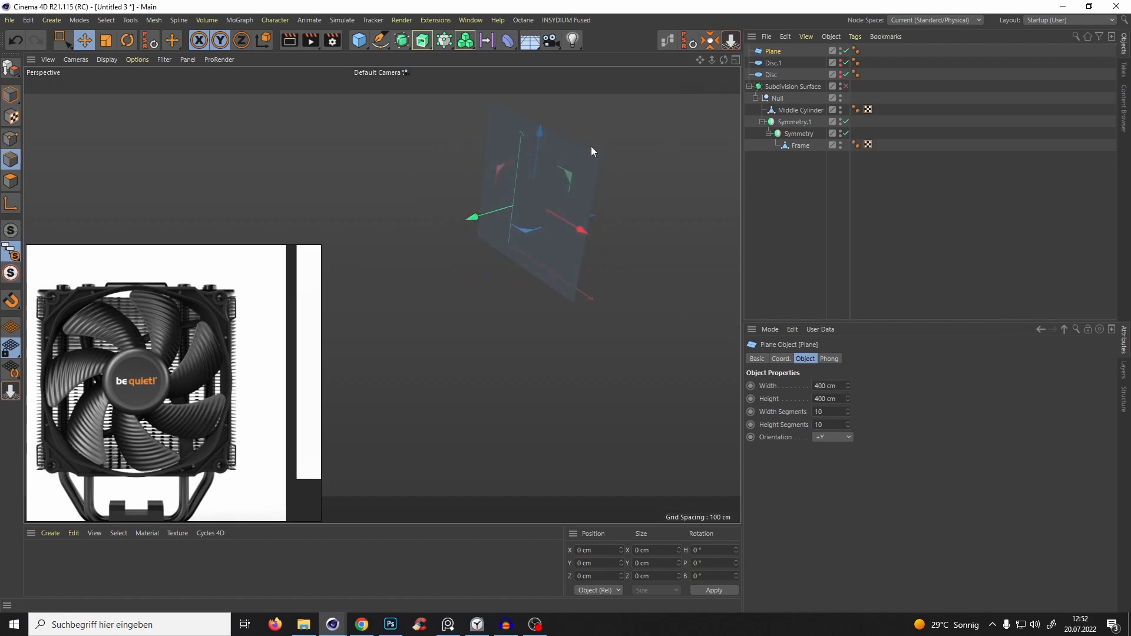
{"action": "key", "text": "alt+w"}
{"action": "left_click_drag", "start_coordinate": [522, 246], "coordinate": [567, 172], "text": "alt"}
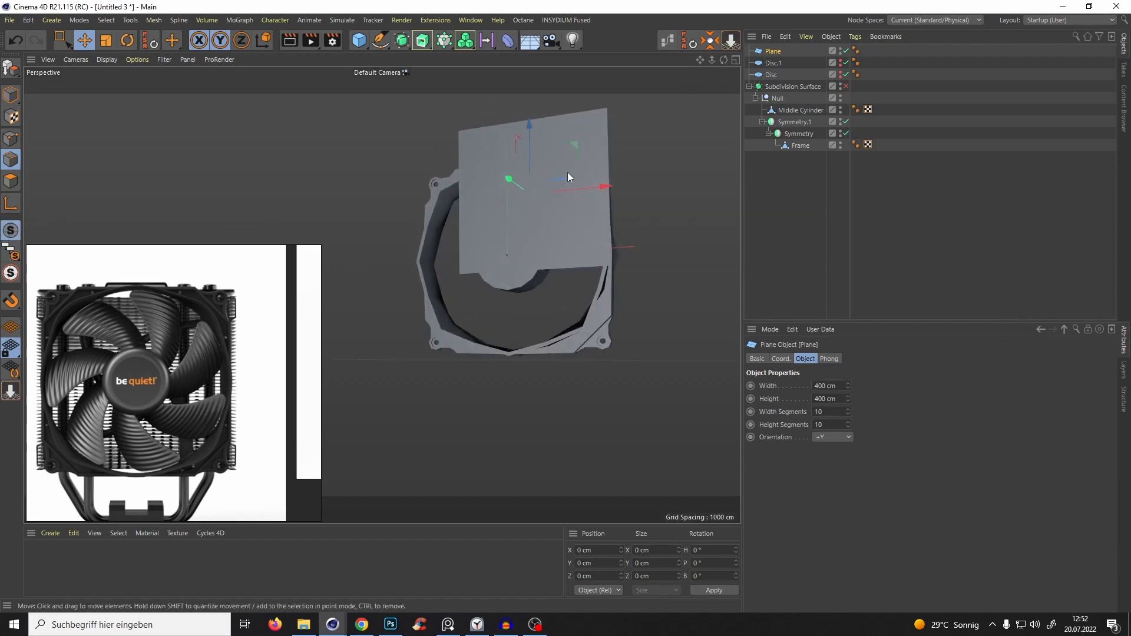
{"action": "key", "text": "alt+w"}
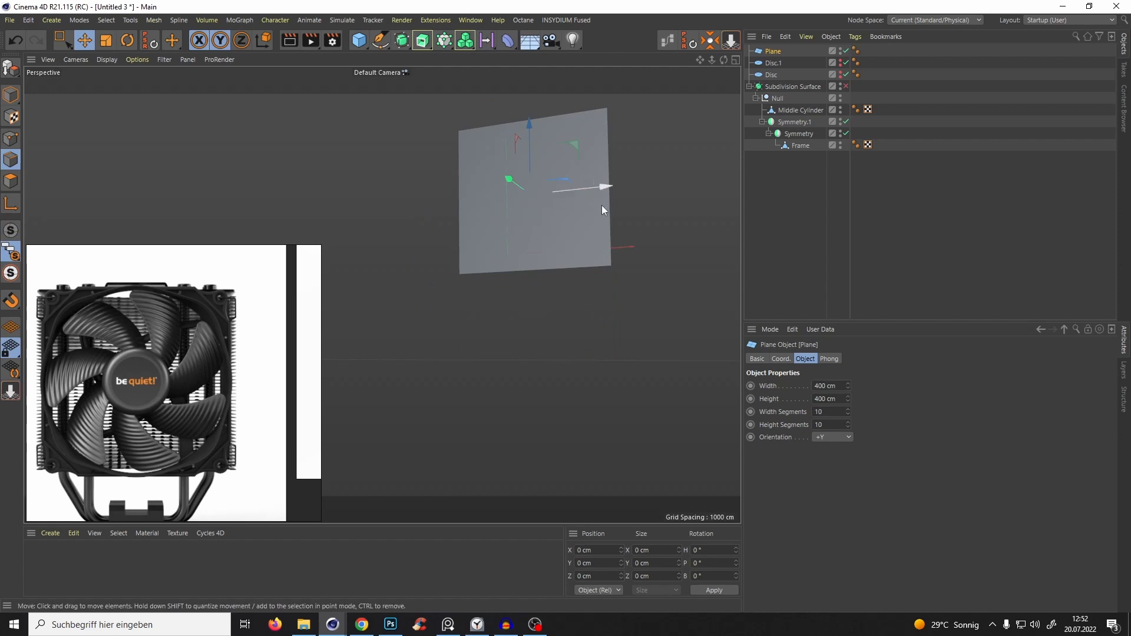
{"action": "key", "text": "F4"}
{"action": "scroll", "coordinate": [573, 207], "scroll_direction": "up", "scroll_amount": 5}
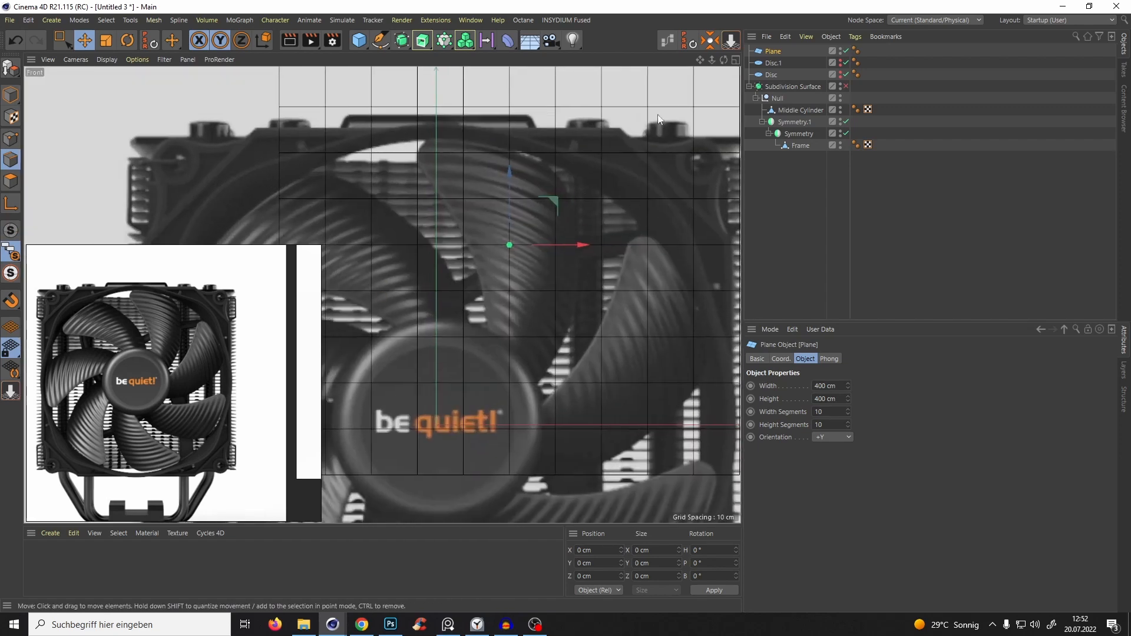
Set the plane's width and height segments to 1 and convert it to an editable polygon object.
{"action": "left_click", "coordinate": [820, 412]}
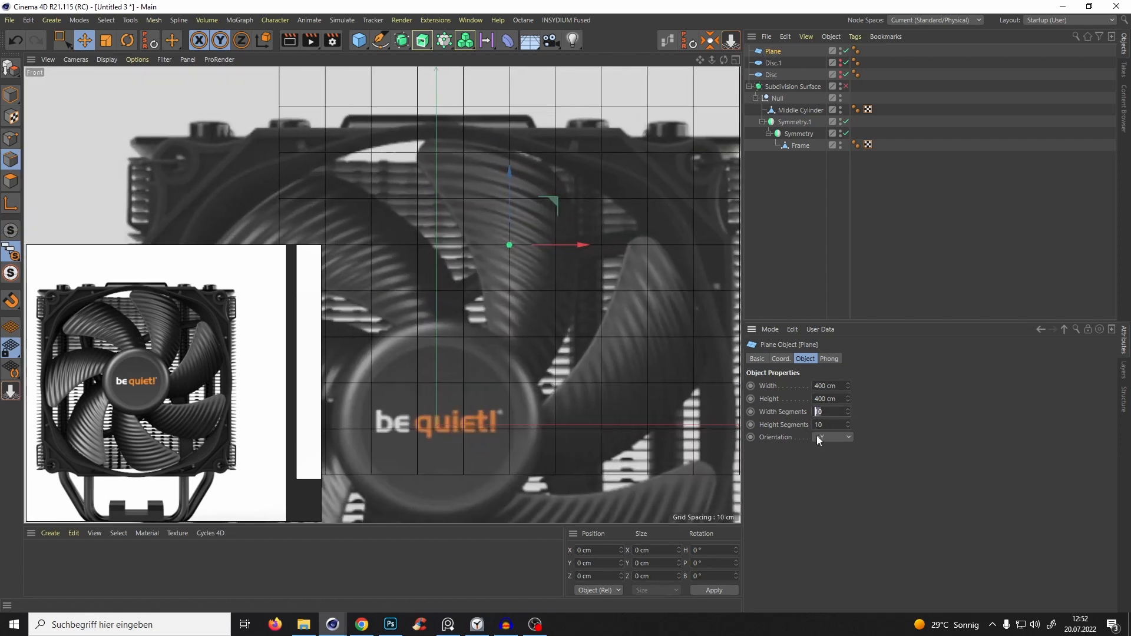
{"action": "key", "text": "F1"}
{"action": "type", "text": "1"}
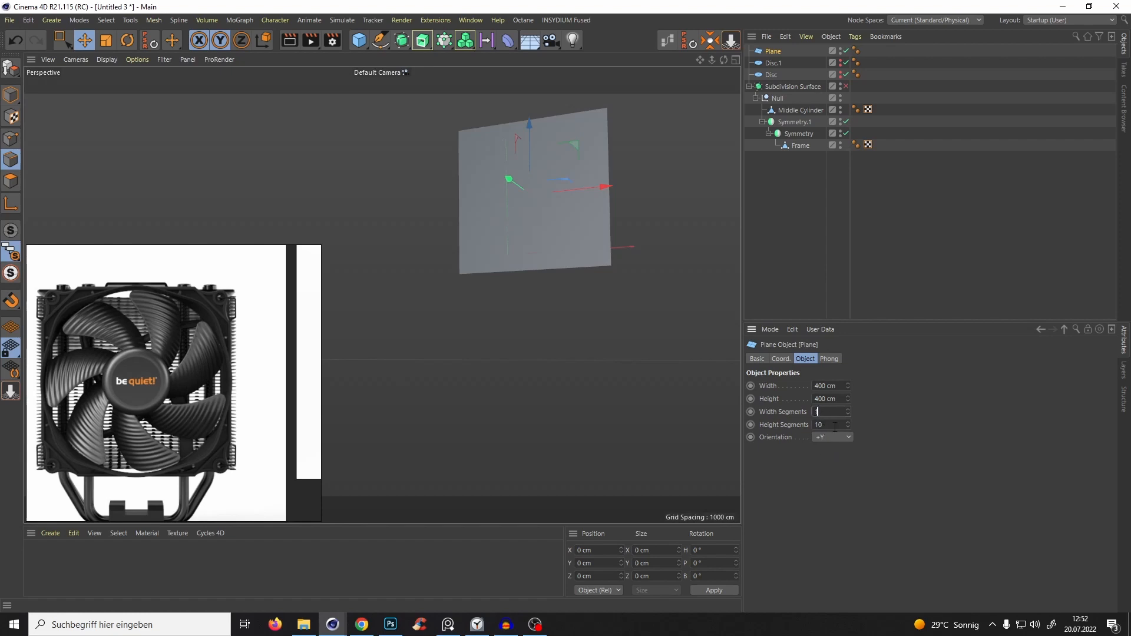
{"action": "key", "text": "Tab"}
{"action": "type", "text": "1"}
{"action": "key", "text": "F4"}
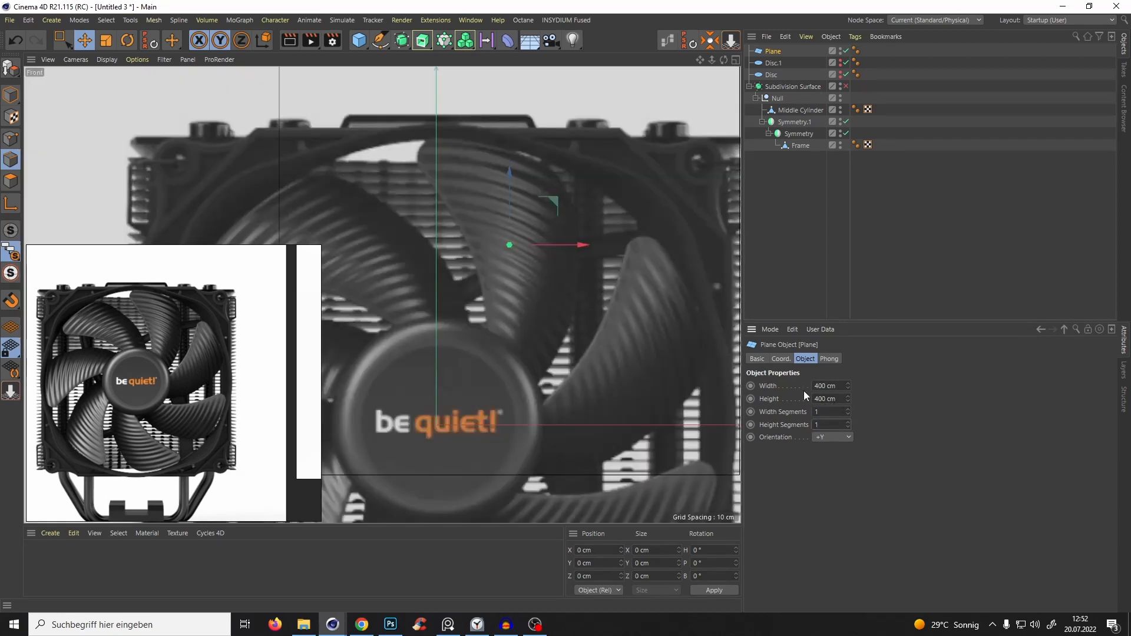
{"action": "scroll", "coordinate": [518, 211], "scroll_direction": "down", "scroll_amount": 5}
{"action": "key", "text": "c"}
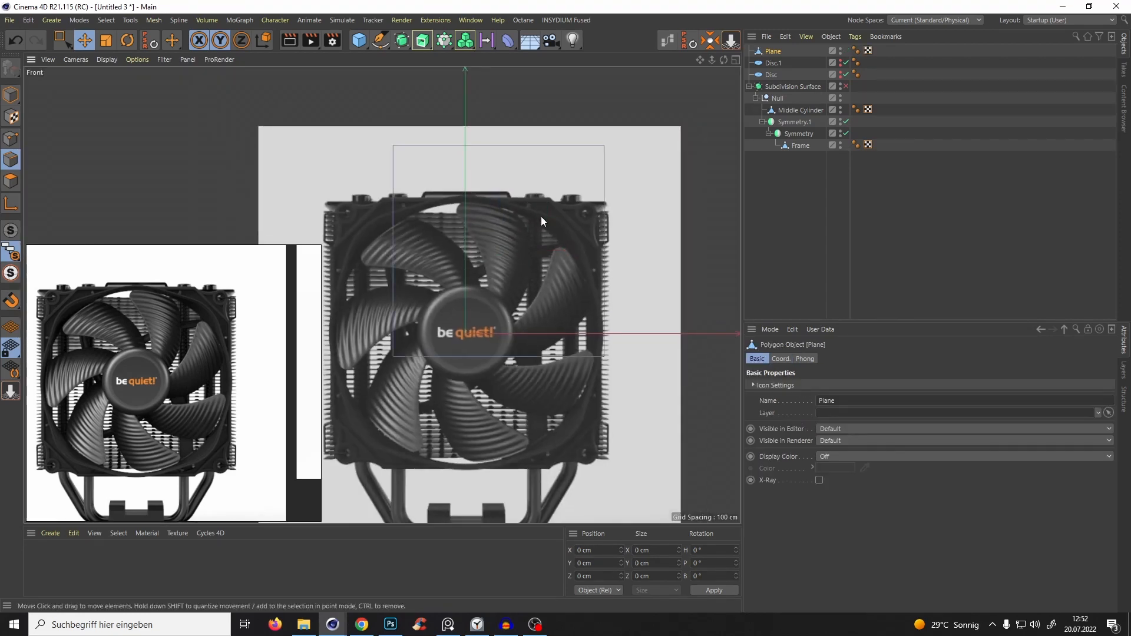
Move the plane's two upper corner points to the outer tip corners of the upper fan blade in the reference.
{"action": "scroll", "coordinate": [524, 232], "scroll_direction": "up", "scroll_amount": 3}
{"action": "scroll", "coordinate": [514, 264], "scroll_direction": "down", "scroll_amount": 3}
{"action": "key", "text": "space"}
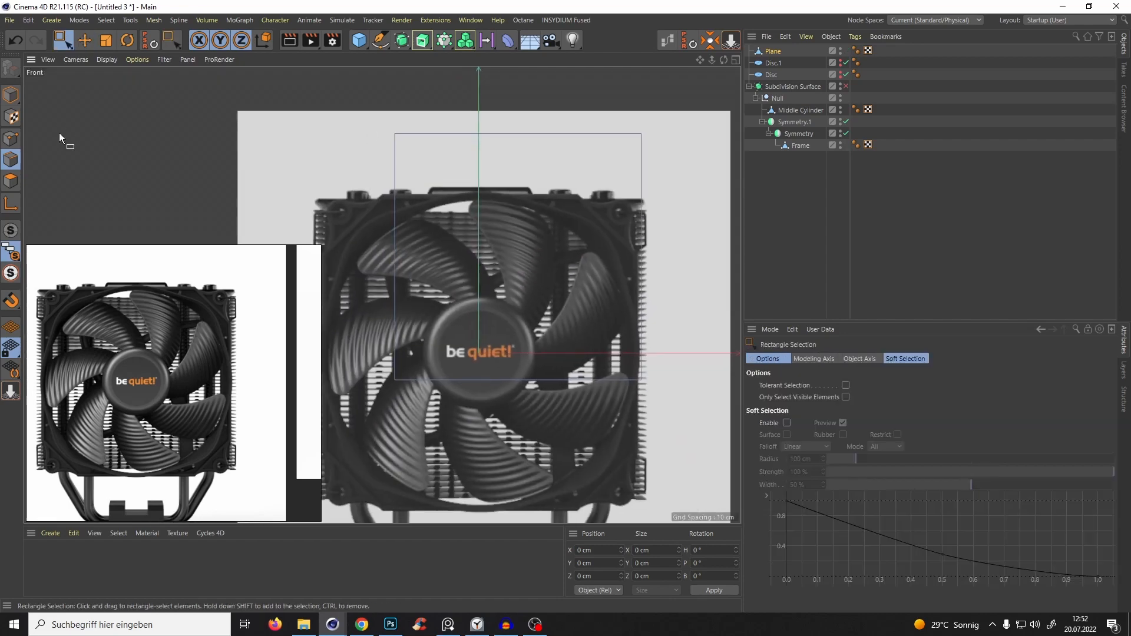
{"action": "left_click", "coordinate": [11, 138]}
{"action": "left_click_drag", "start_coordinate": [378, 114], "coordinate": [423, 158]}
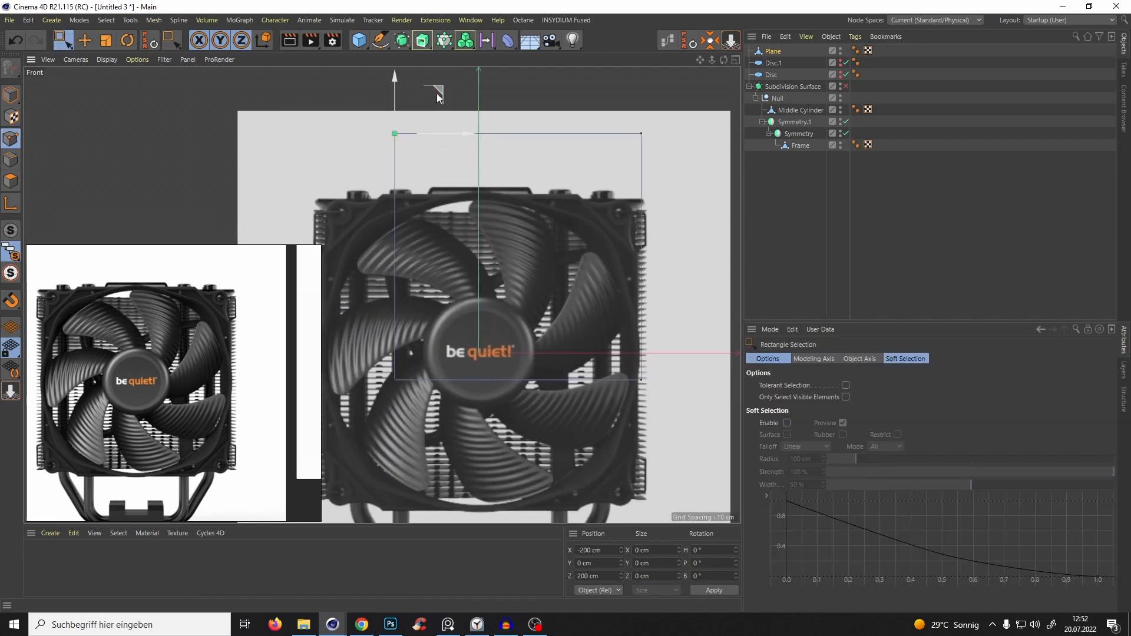
{"action": "left_click_drag", "start_coordinate": [437, 93], "coordinate": [510, 155]}
{"action": "left_click_drag", "start_coordinate": [657, 118], "coordinate": [637, 180]}
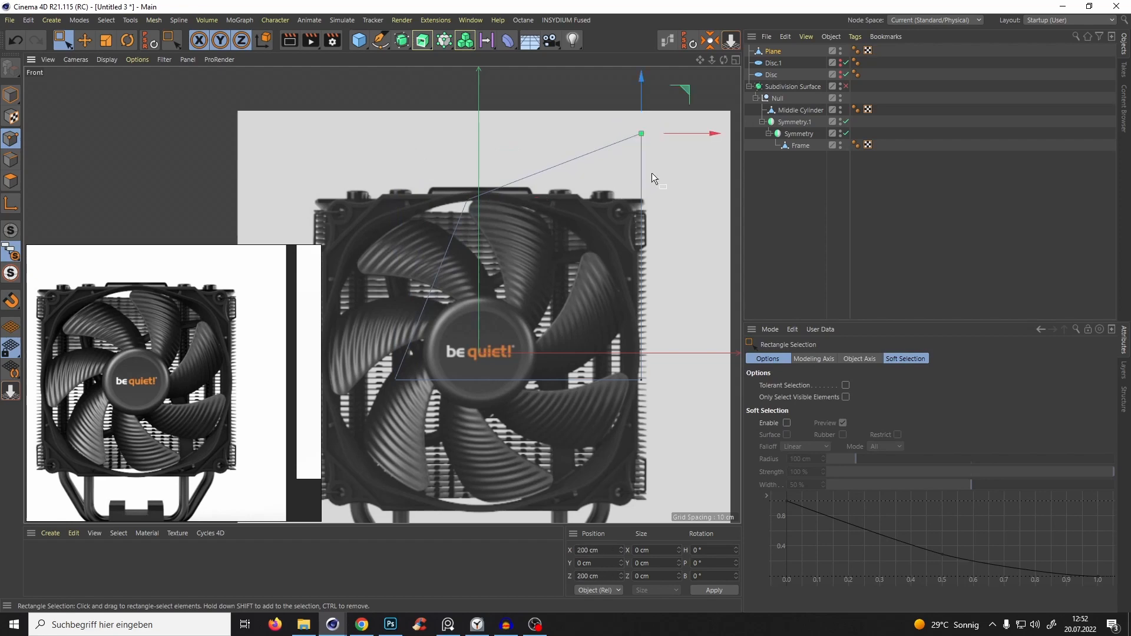
{"action": "left_click_drag", "start_coordinate": [685, 90], "coordinate": [582, 169]}
{"action": "middle_click_drag", "start_coordinate": [556, 219], "coordinate": [572, 185], "text": "alt"}
{"action": "scroll", "coordinate": [492, 255], "scroll_direction": "up", "scroll_amount": 3}
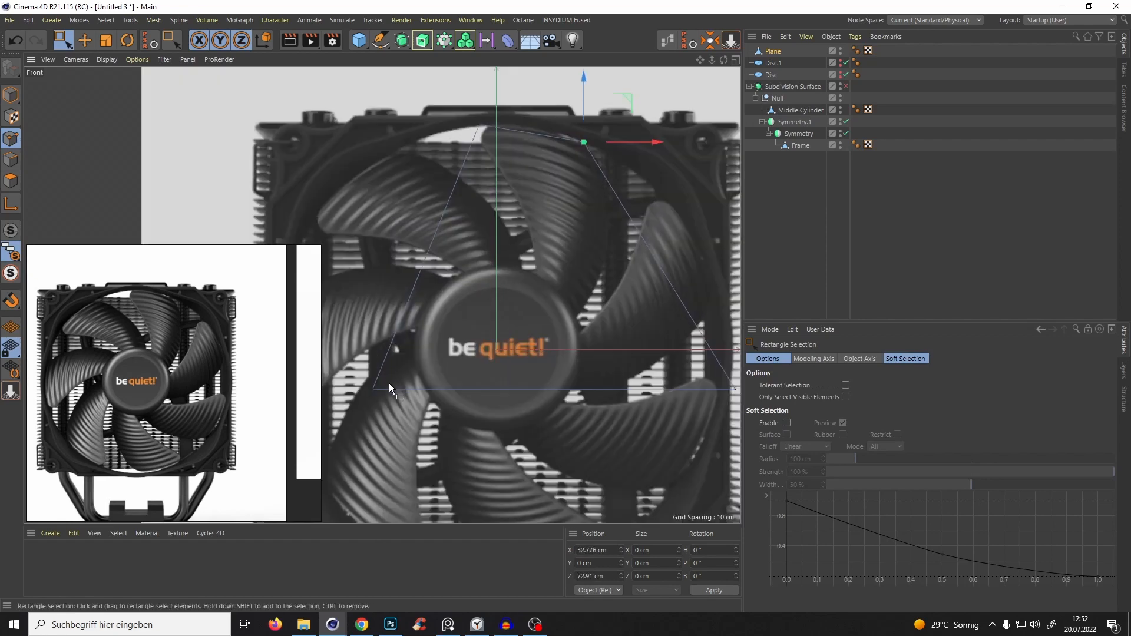
Move the plane's two lower corner points to the blade's root, just inside the hub's edge.
{"action": "left_click_drag", "start_coordinate": [389, 383], "coordinate": [358, 406]}
{"action": "left_click_drag", "start_coordinate": [420, 357], "coordinate": [546, 271]}
{"action": "scroll", "coordinate": [566, 271], "scroll_direction": "up", "scroll_amount": 3}
{"action": "middle_click_drag", "start_coordinate": [588, 307], "coordinate": [548, 281], "text": "alt"}
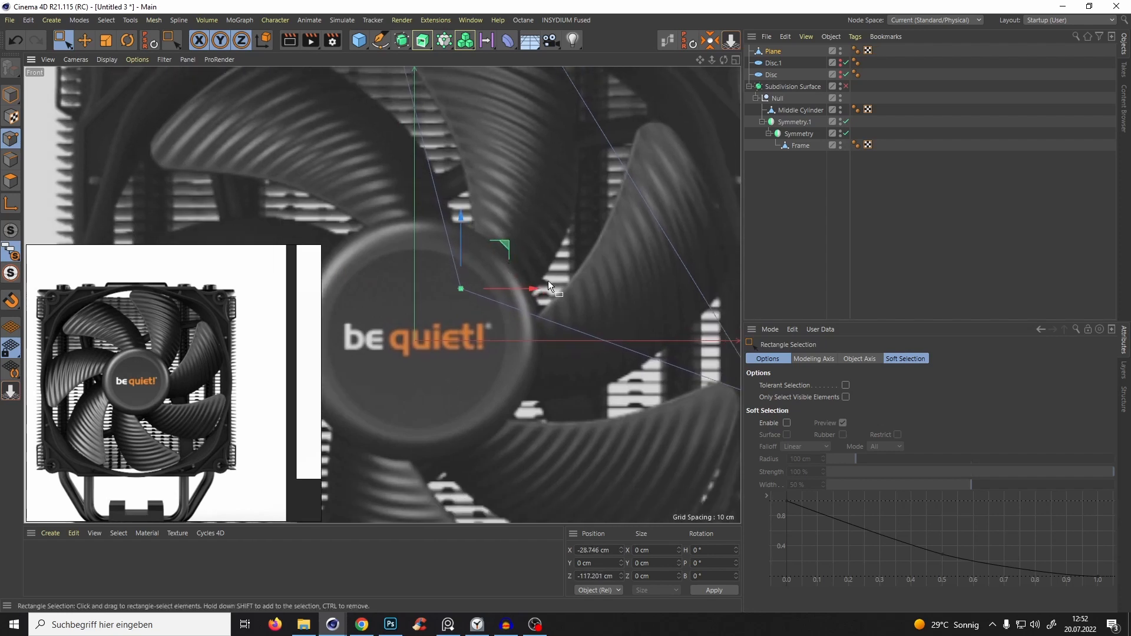
{"action": "middle_click_drag", "start_coordinate": [677, 345], "coordinate": [575, 347], "text": "alt"}
{"action": "scroll", "coordinate": [635, 362], "scroll_direction": "down", "scroll_amount": 3}
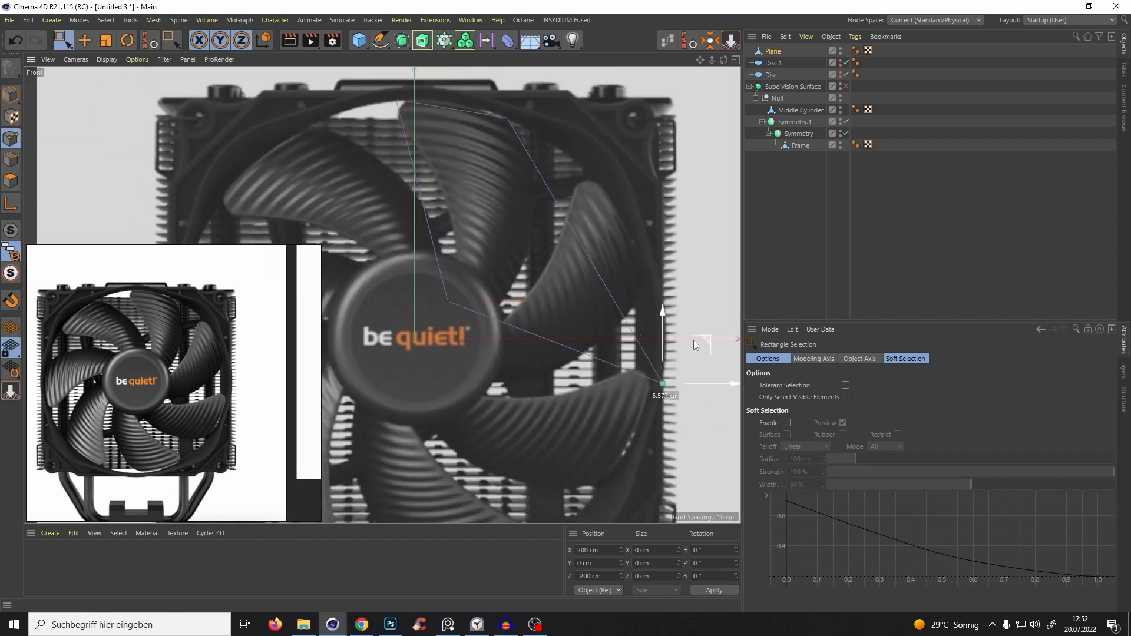
{"action": "left_click_drag", "start_coordinate": [493, 262], "coordinate": [522, 280]}
{"action": "middle_click_drag", "start_coordinate": [513, 237], "coordinate": [551, 263], "text": "alt"}
{"action": "scroll", "coordinate": [550, 263], "scroll_direction": "up", "scroll_amount": 3}
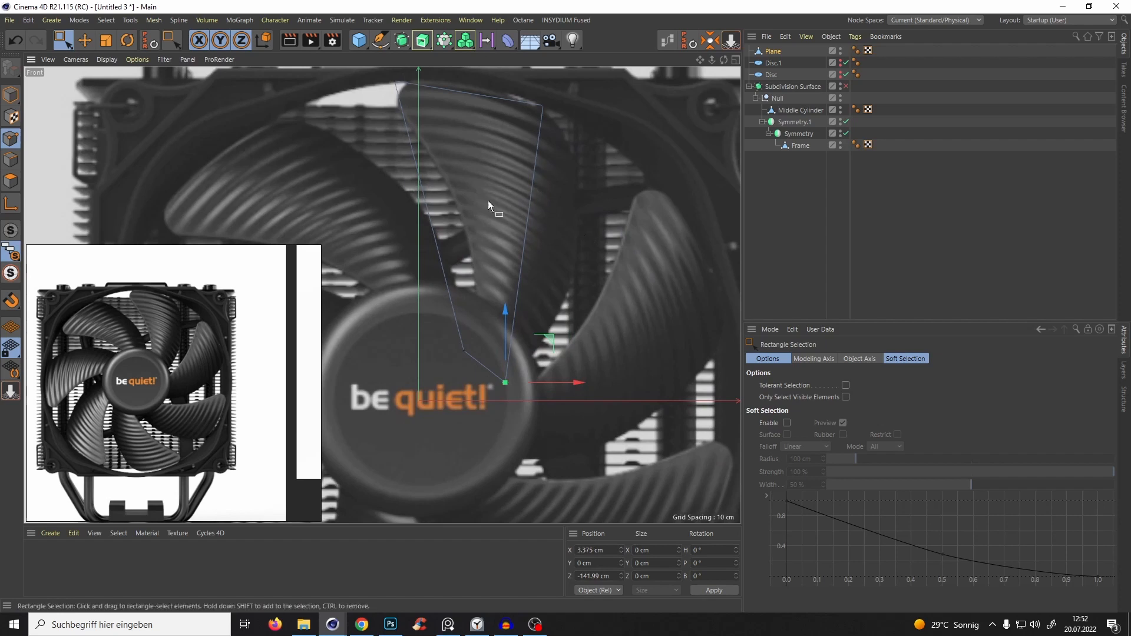
Add a loop cut across the middle of the blade plane at about 50% offset.
{"action": "key", "text": "k"}
{"action": "key", "text": "l"}
{"action": "left_click", "coordinate": [430, 220]}
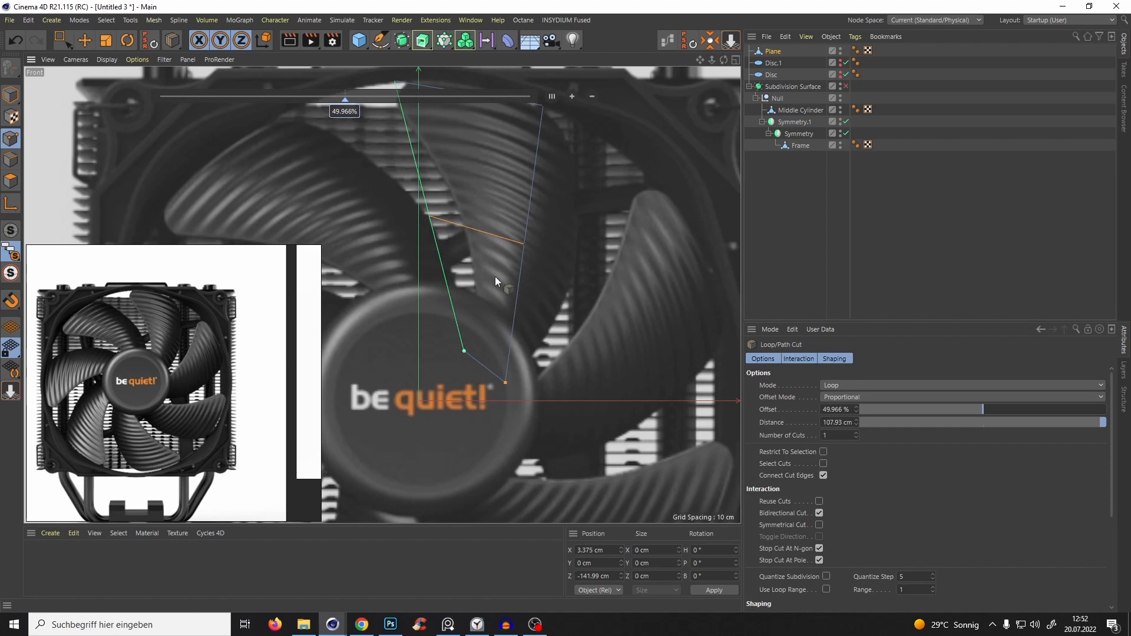
{"action": "key", "text": "space"}
Move both middle cut points onto the blade's side edges and shift the inner root point to follow the blade outline.
{"action": "left_click", "coordinate": [522, 242]}
{"action": "left_click_drag", "start_coordinate": [578, 199], "coordinate": [637, 214]}
{"action": "left_click_drag", "start_coordinate": [406, 210], "coordinate": [443, 227]}
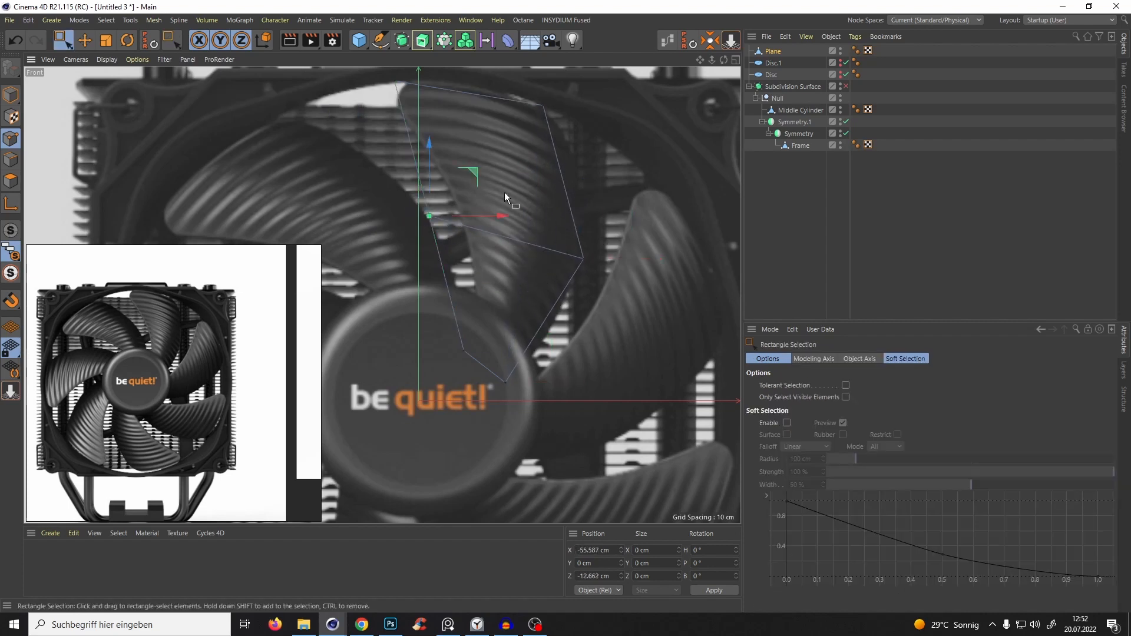
{"action": "left_click_drag", "start_coordinate": [472, 172], "coordinate": [507, 182]}
{"action": "left_click_drag", "start_coordinate": [448, 333], "coordinate": [479, 377]}
{"action": "mouse_move", "coordinate": [504, 312]}
{"action": "left_mouse_down"}
{"action": "mouse_move", "coordinate": [501, 320]}
{"action": "mouse_move", "coordinate": [516, 312]}
{"action": "left_mouse_up"}
{"action": "middle_click_drag", "start_coordinate": [445, 158], "coordinate": [458, 192], "text": "alt"}
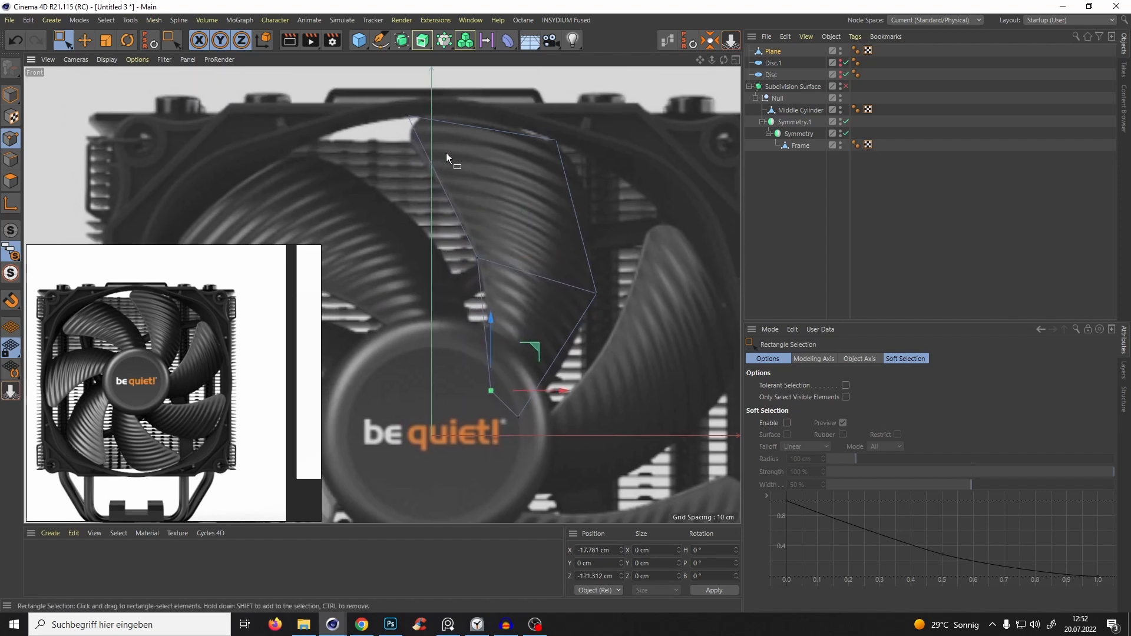
Rename the plane object to Blade and place it in the Null under the Subdivision Surface, above Middle Cylinder.
{"action": "left_click", "coordinate": [774, 52]}
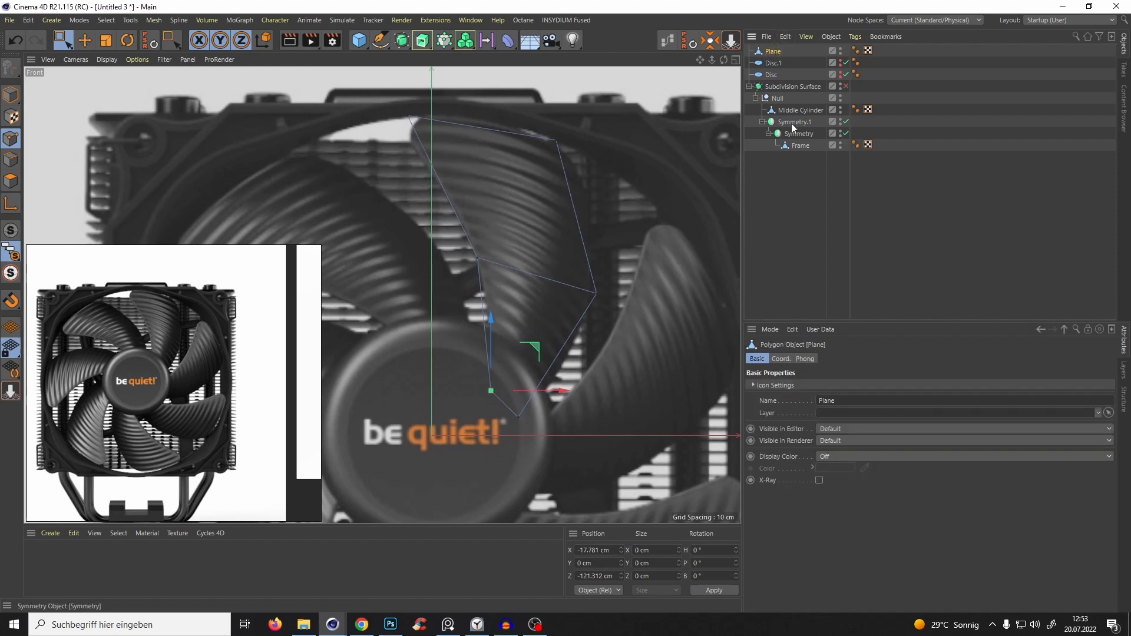
{"action": "double_click", "coordinate": [772, 52]}
{"action": "type", "text": "B"}
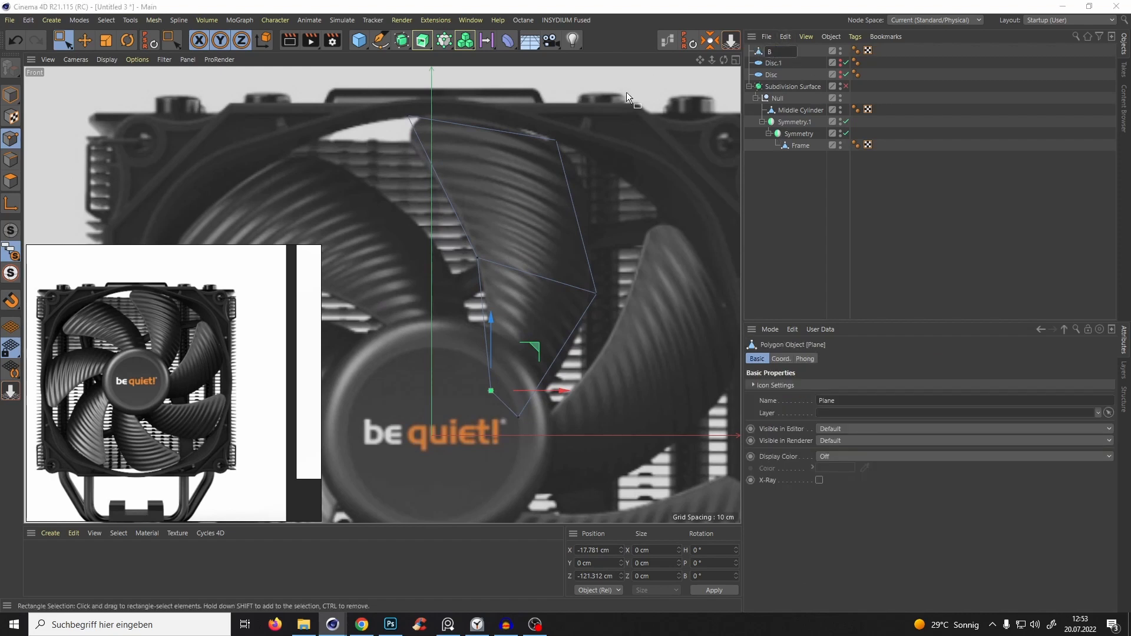
{"action": "type", "text": "lade"}
{"action": "key", "text": "Return"}
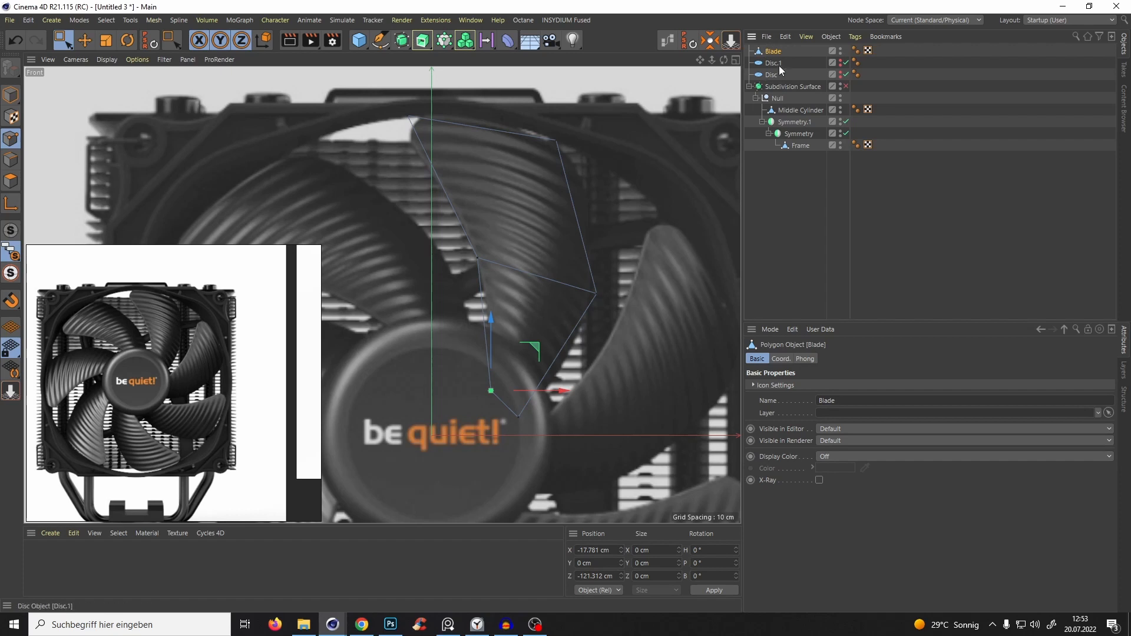
{"action": "left_click_drag", "start_coordinate": [777, 99], "coordinate": [777, 99]}
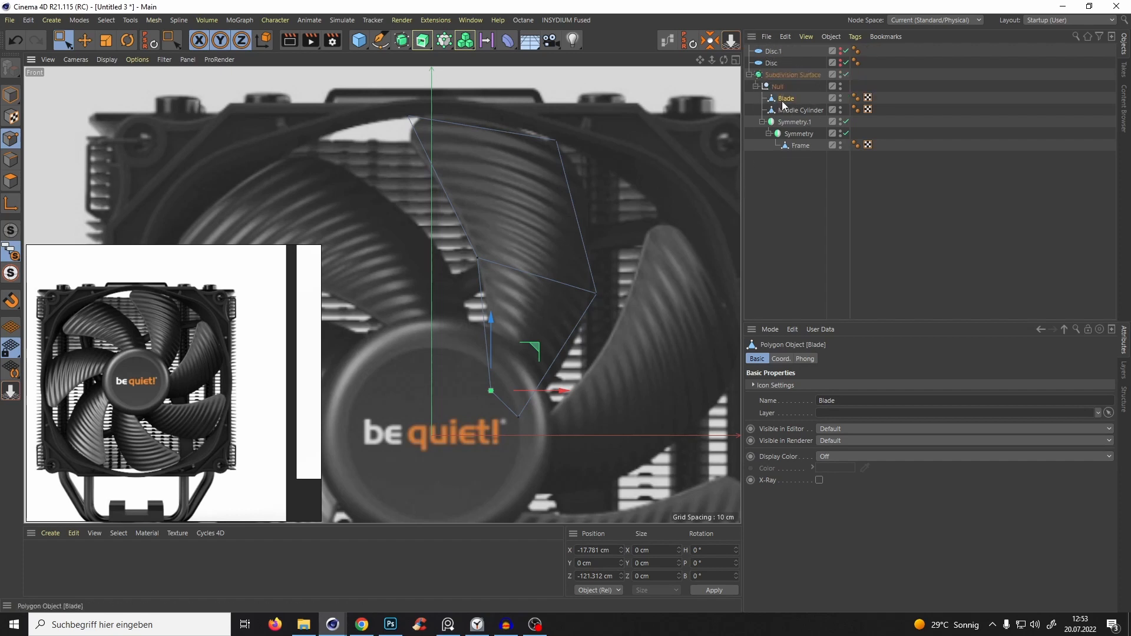
Enable the Subdivision Surface and toggle it on and off to compare the Blade's shape in model mode.
{"action": "left_click", "coordinate": [845, 75]}
{"action": "left_click", "coordinate": [844, 74]}
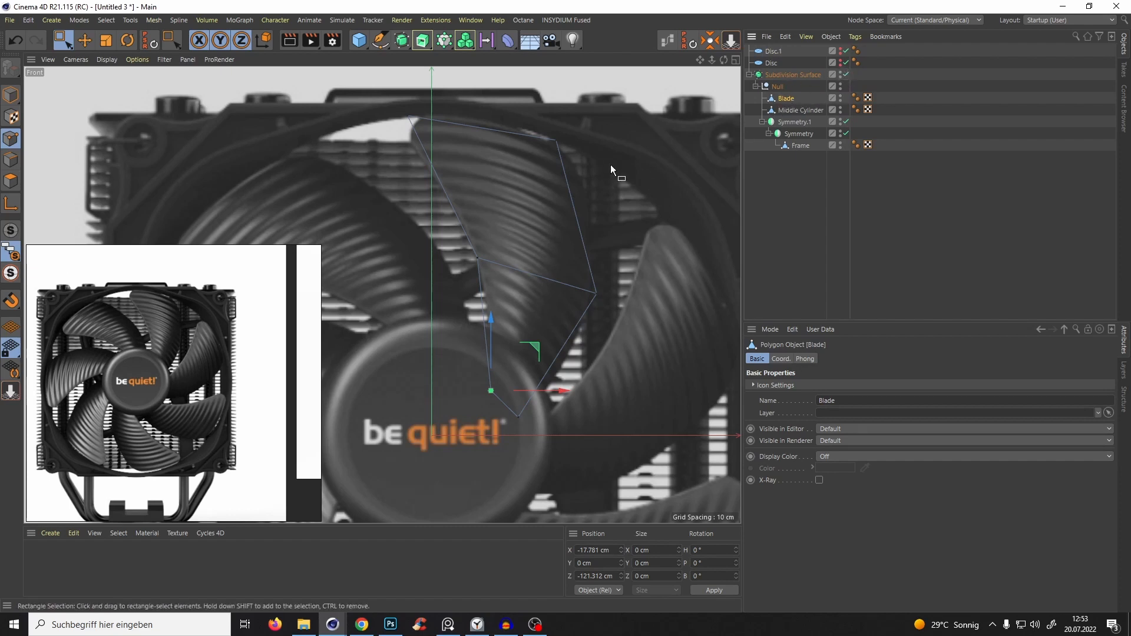
{"action": "left_click", "coordinate": [10, 94]}
{"action": "left_click", "coordinate": [85, 40]}
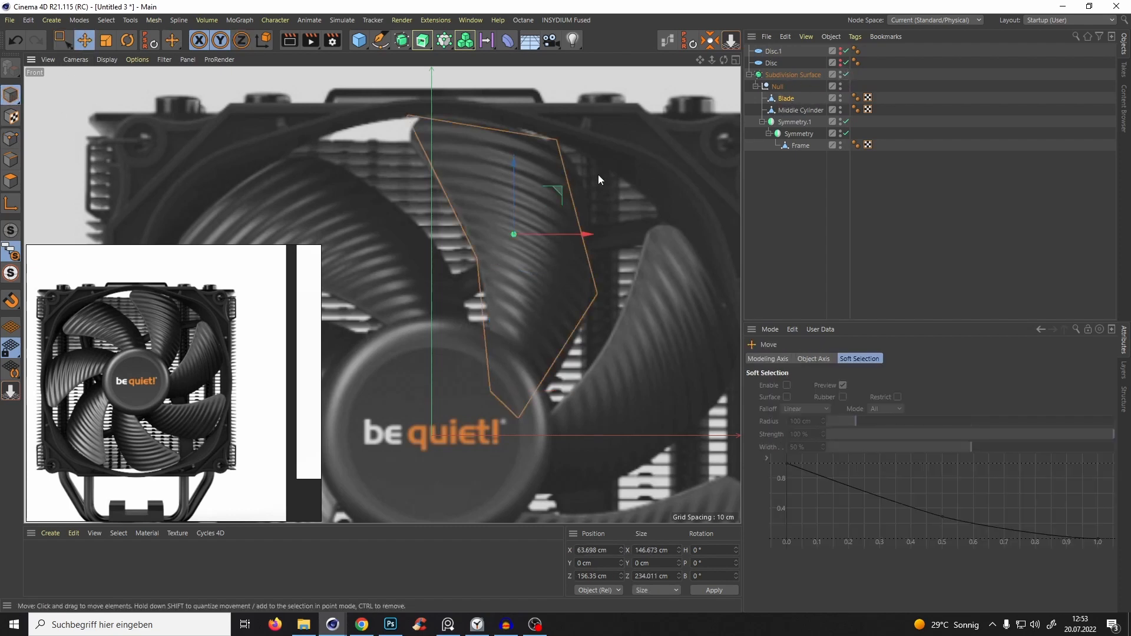
{"action": "left_click", "coordinate": [793, 108]}
{"action": "left_click", "coordinate": [787, 101]}
{"action": "key", "text": "q"}
{"action": "key", "text": "q"}
{"action": "key", "text": "q"}
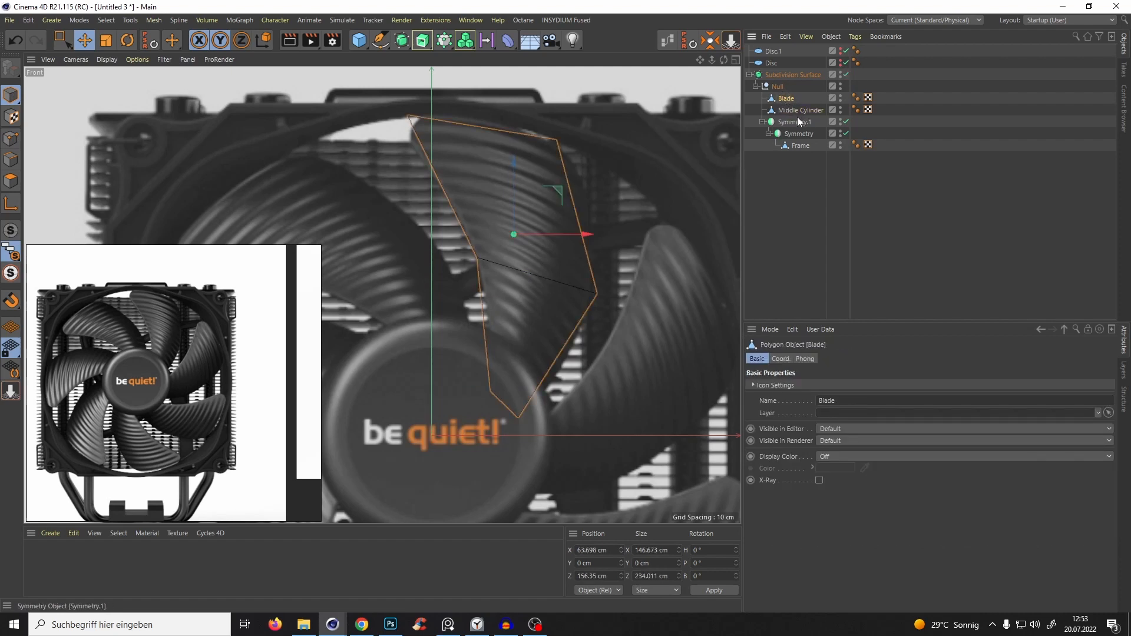
{"action": "key", "text": "q"}
Set the front view's display to Lines with Wireframe so the blade's full mesh is drawn over the reference.
{"action": "scroll", "coordinate": [494, 179], "scroll_direction": "up", "scroll_amount": 3}
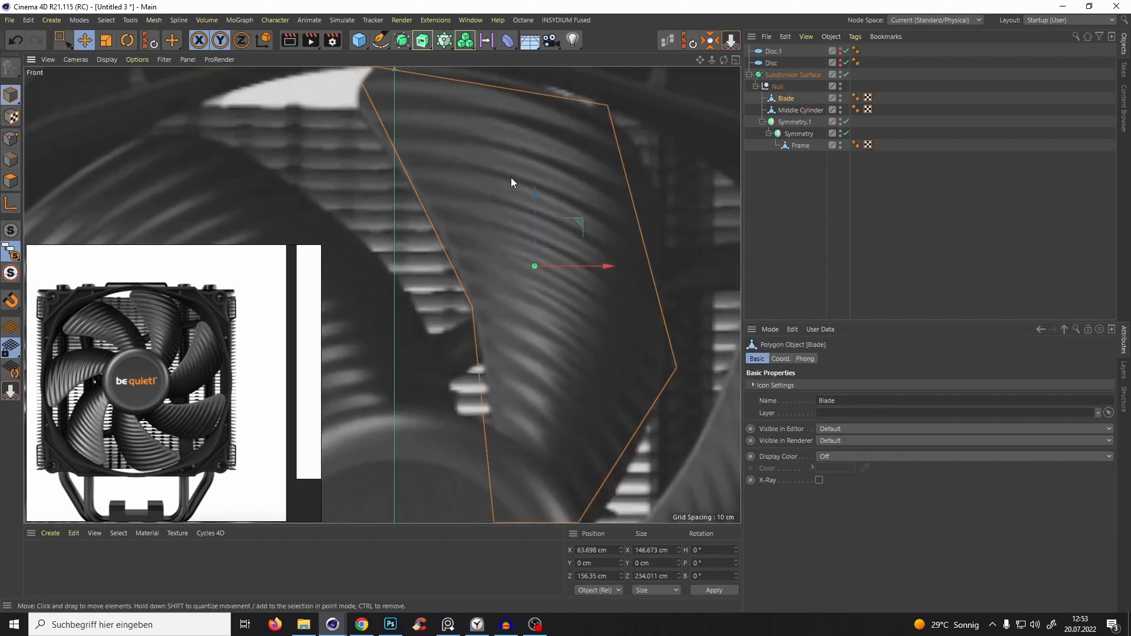
{"action": "middle_click_drag", "start_coordinate": [511, 178], "coordinate": [506, 218], "text": "alt"}
{"action": "scroll", "coordinate": [506, 218], "scroll_direction": "down", "scroll_amount": 2}
{"action": "left_click", "coordinate": [106, 60]}
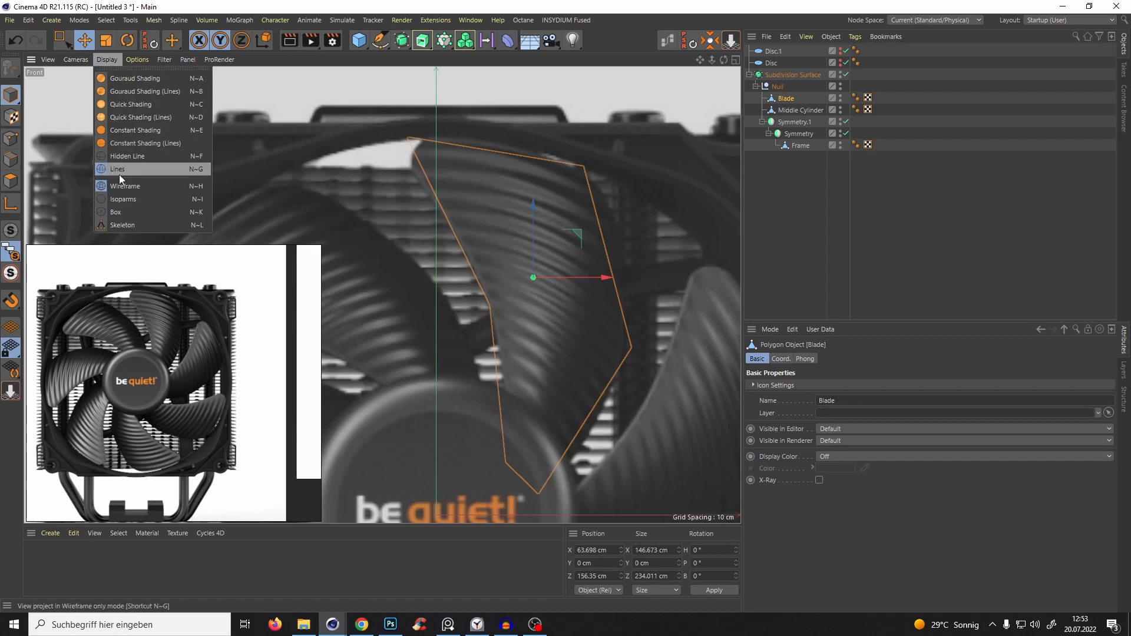
{"action": "left_click", "coordinate": [114, 200]}
{"action": "left_click", "coordinate": [106, 60]}
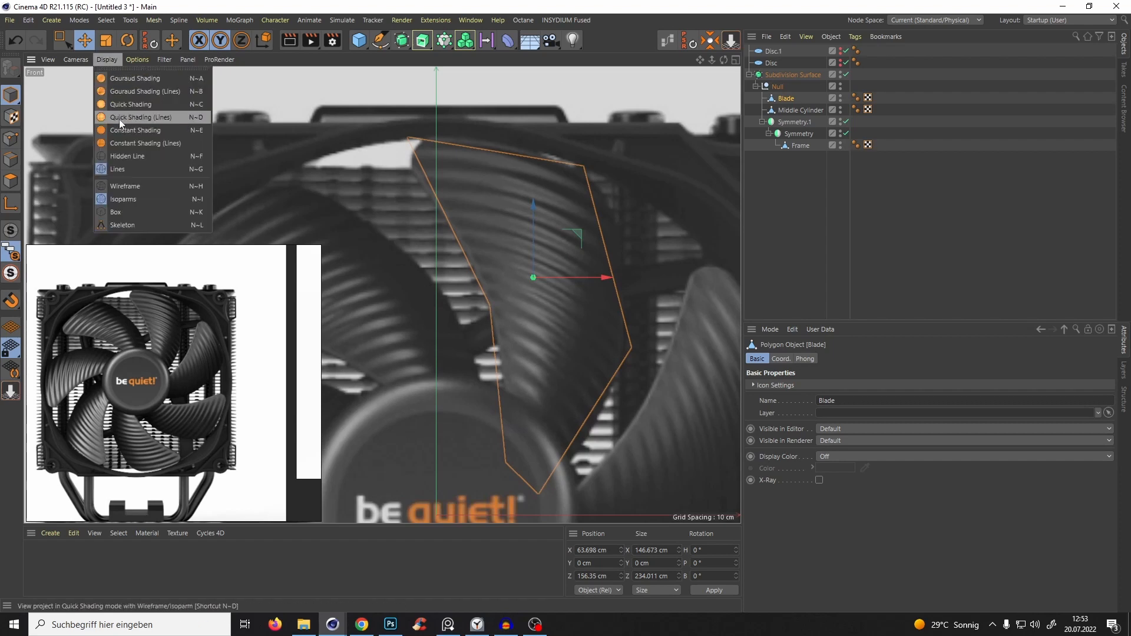
{"action": "left_click", "coordinate": [123, 157]}
{"action": "left_click", "coordinate": [106, 60]}
{"action": "left_click", "coordinate": [123, 184]}
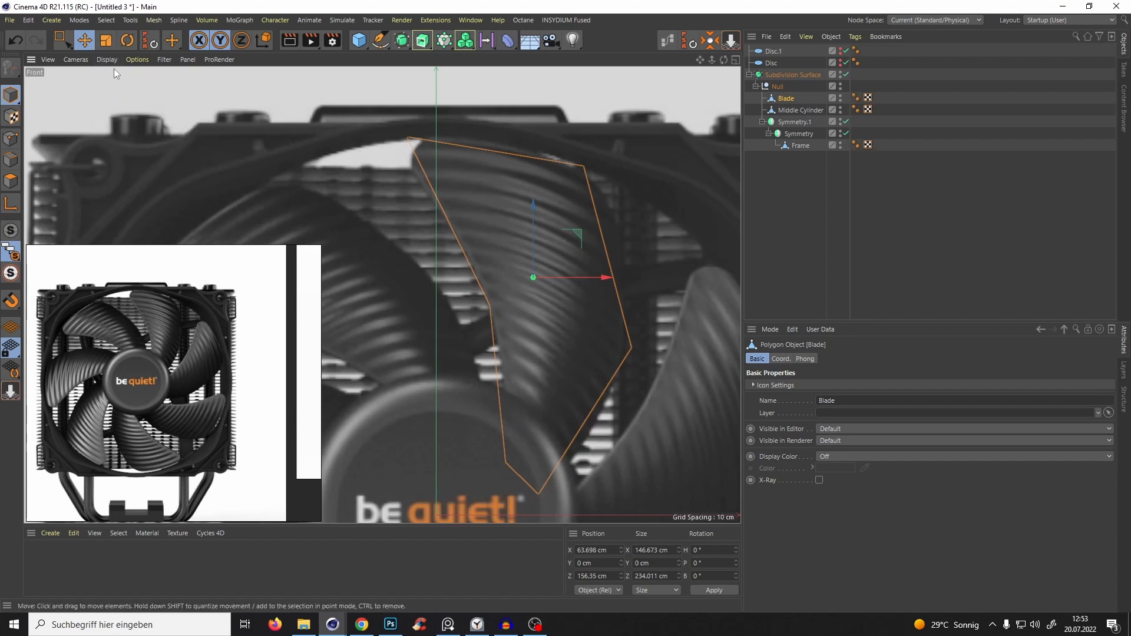
{"action": "left_click", "coordinate": [108, 60]}
{"action": "left_click", "coordinate": [119, 167]}
Examine the Blade's smoothed shape in the perspective view and compare it with the reference in the front view.
{"action": "key", "text": "F1"}
{"action": "left_click_drag", "start_coordinate": [400, 164], "coordinate": [500, 192], "text": "alt"}
{"action": "right_click_drag", "start_coordinate": [499, 188], "coordinate": [646, 164], "text": "alt"}
{"action": "left_click", "coordinate": [645, 164]}
{"action": "left_click", "coordinate": [784, 97]}
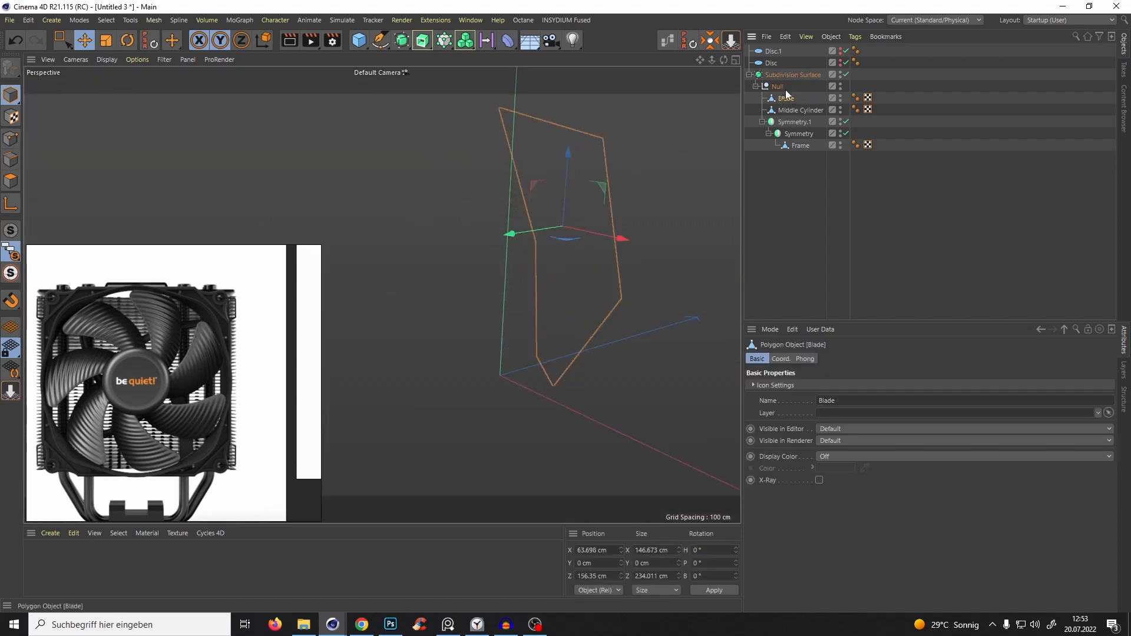
{"action": "key", "text": "alt+s"}
{"action": "key", "text": "alt+s"}
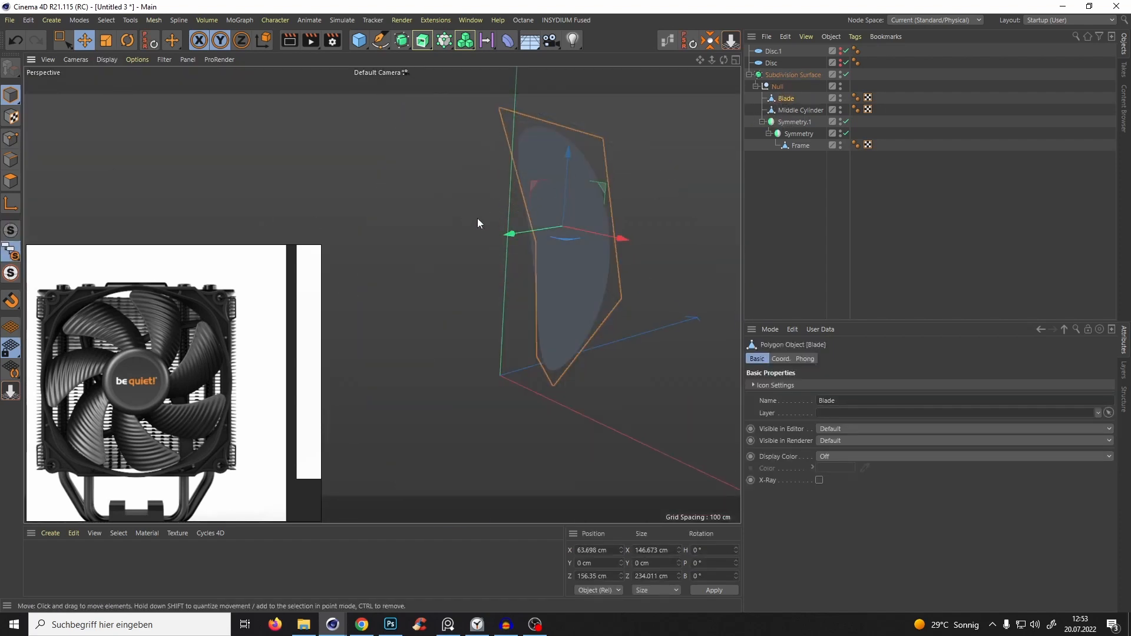
{"action": "key", "text": "F4"}
{"action": "key", "text": "o"}
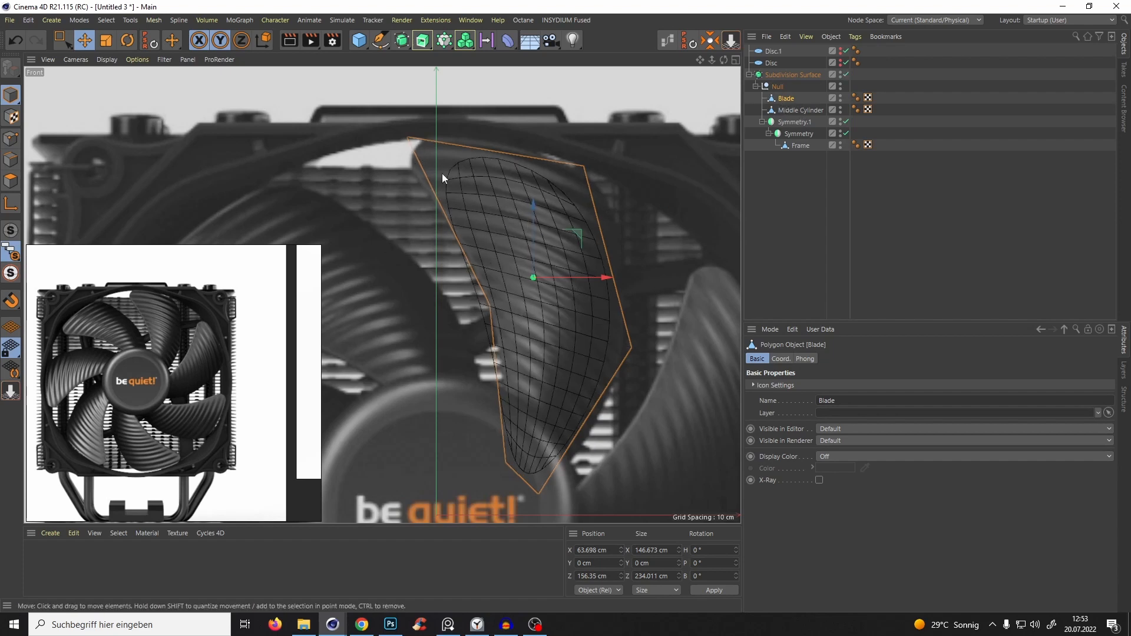
Add a crosswise loop cut at about 54% in the blade's upper half and one at about 48% in its lower half.
{"action": "key", "text": "q"}
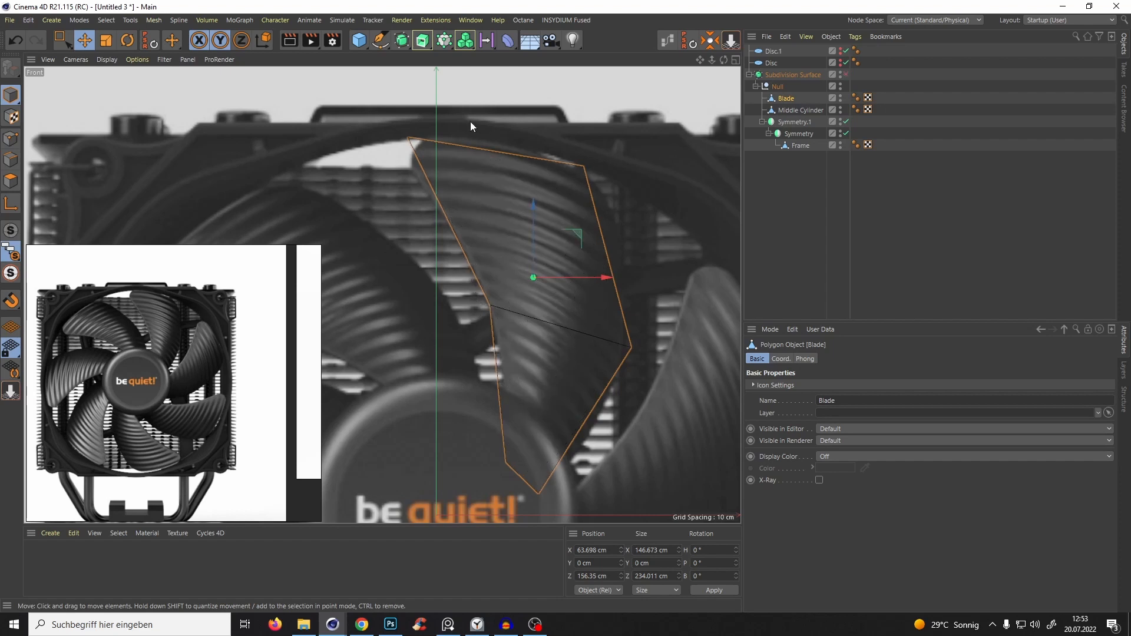
{"action": "left_click", "coordinate": [11, 159]}
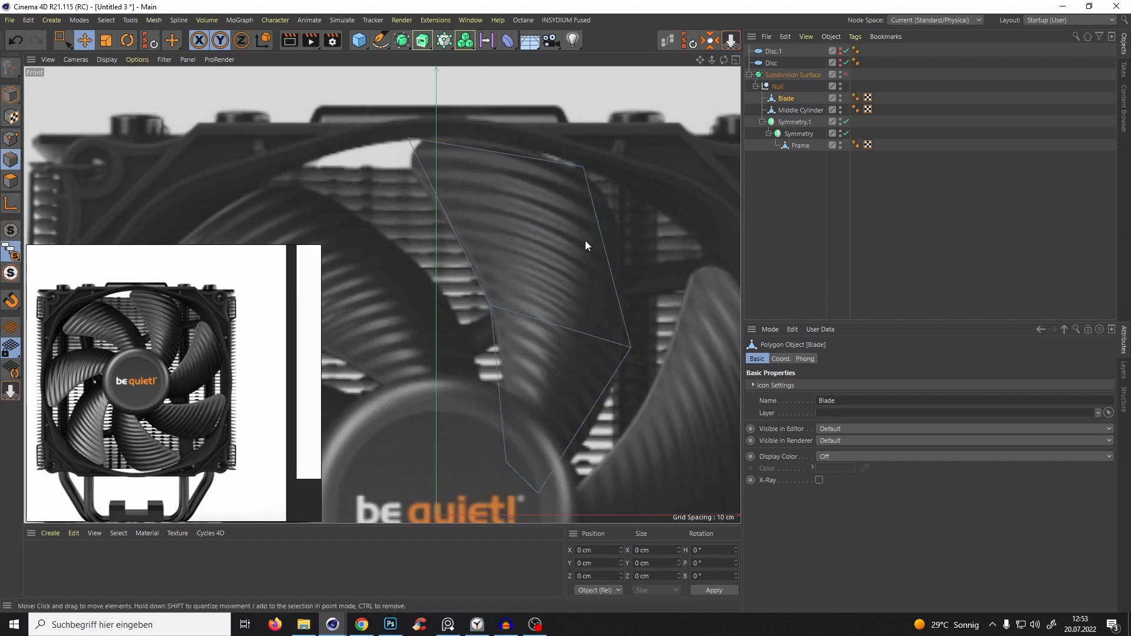
{"action": "key", "text": "k"}
{"action": "key", "text": "l"}
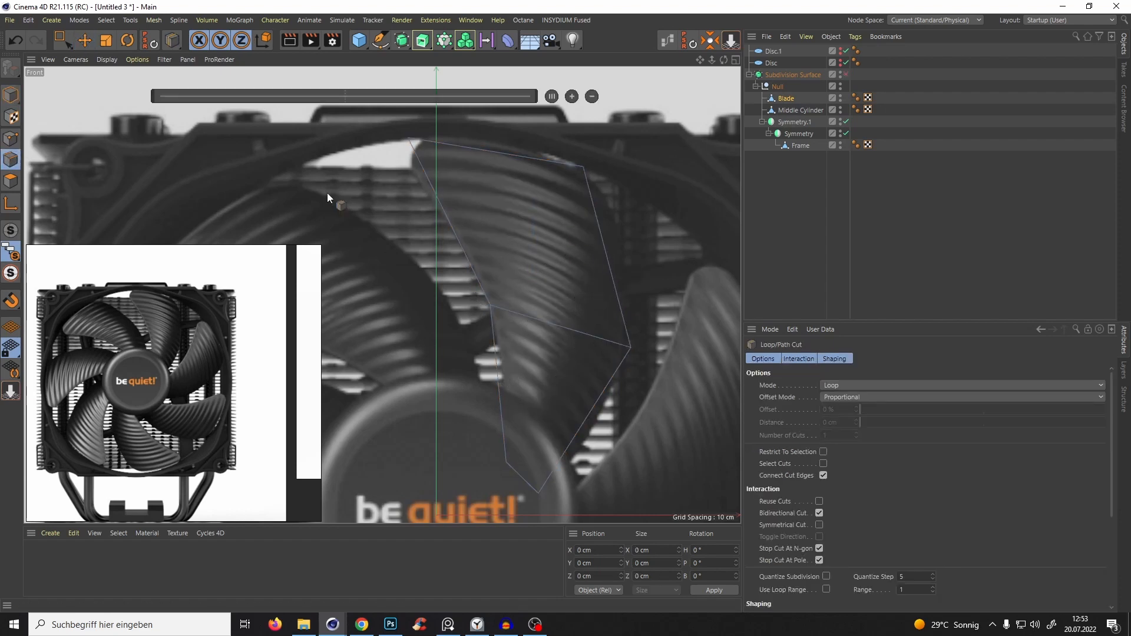
{"action": "left_click", "coordinate": [446, 220]}
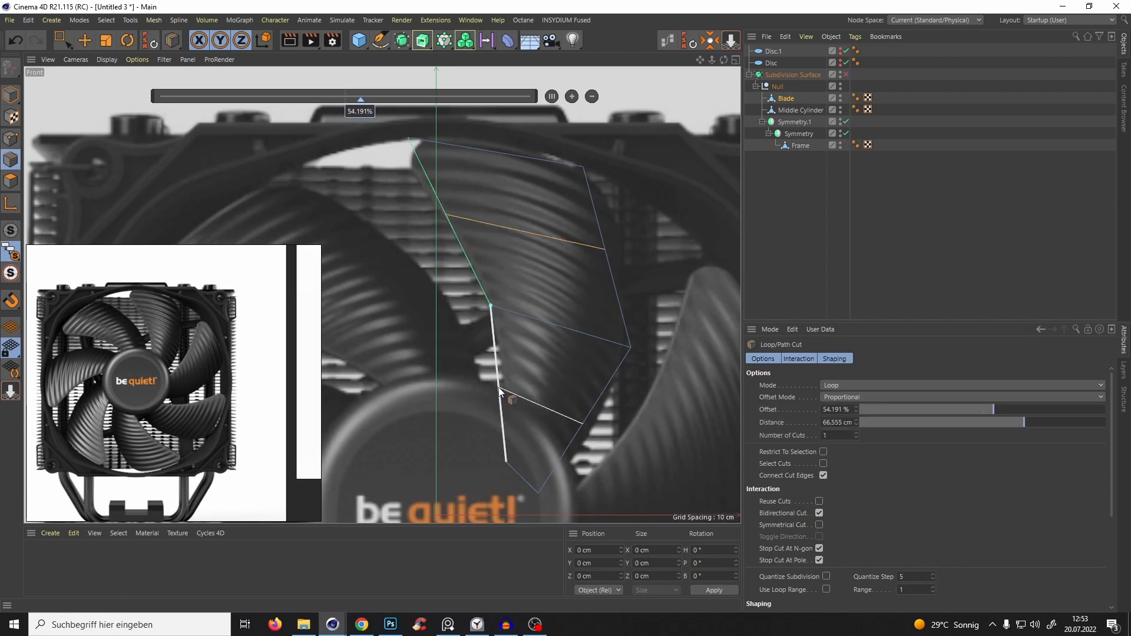
{"action": "key", "text": "q"}
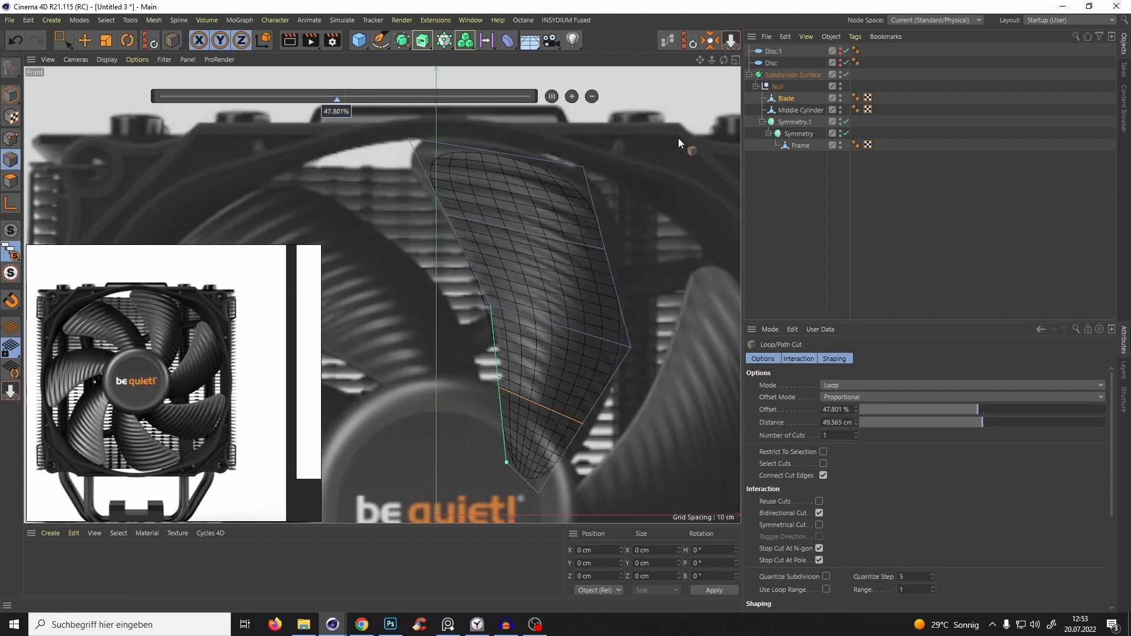
Move the blade's inner tip corner point up and outward so the smoothed tip reaches the reference outline.
{"action": "left_click", "coordinate": [10, 139]}
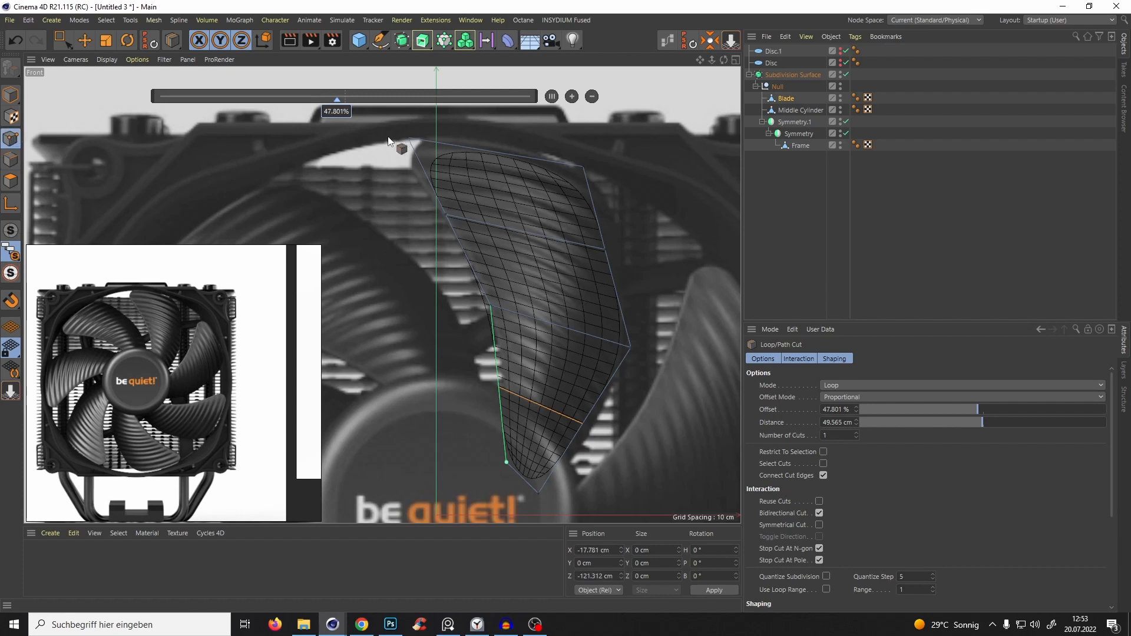
{"action": "key", "text": "space"}
{"action": "left_click", "coordinate": [411, 141]}
{"action": "middle_click_drag", "start_coordinate": [414, 141], "coordinate": [433, 159], "text": "alt"}
{"action": "left_click_drag", "start_coordinate": [470, 112], "coordinate": [434, 86]}
{"action": "middle_click_drag", "start_coordinate": [554, 142], "coordinate": [530, 138], "text": "alt"}
Move the outer tip corner and the upper two cut points on the outer edge to follow the reference blade's outline.
{"action": "left_click", "coordinate": [576, 179]}
{"action": "left_click_drag", "start_coordinate": [619, 132], "coordinate": [648, 133]}
{"action": "left_click", "coordinate": [601, 259]}
{"action": "left_click_drag", "start_coordinate": [646, 218], "coordinate": [663, 225]}
{"action": "middle_click_drag", "start_coordinate": [613, 268], "coordinate": [595, 230], "text": "alt"}
{"action": "left_click", "coordinate": [607, 321]}
{"action": "left_click_drag", "start_coordinate": [649, 278], "coordinate": [644, 281]}
{"action": "left_click", "coordinate": [601, 229]}
{"action": "left_click_drag", "start_coordinate": [643, 185], "coordinate": [647, 193]}
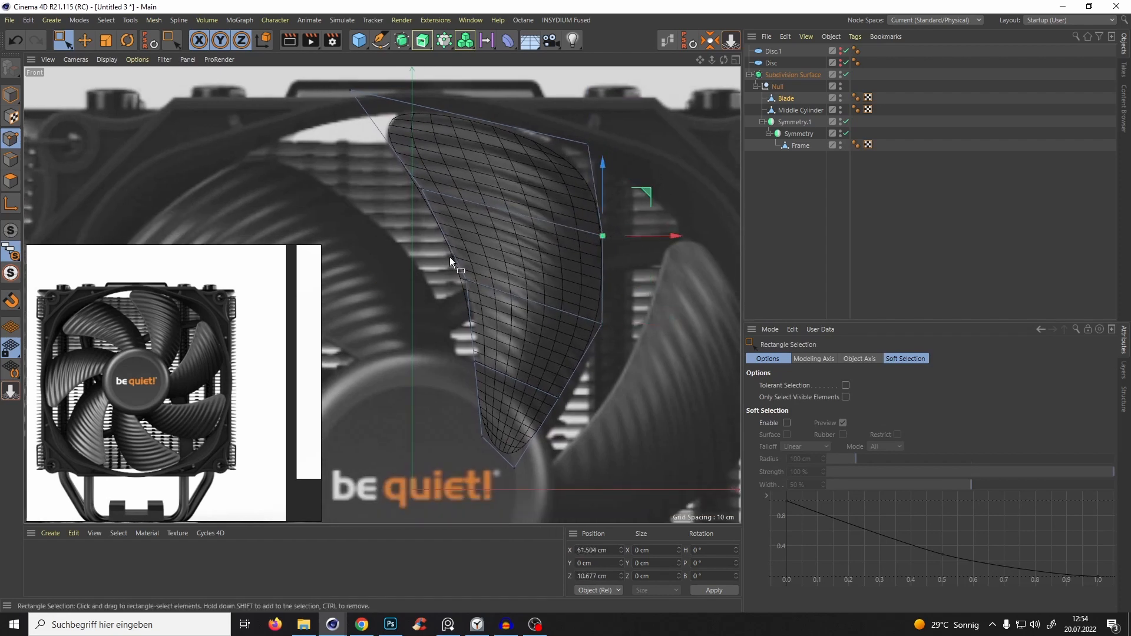
Adjust the inner edge's cut points to the blade outline and fine-tune the inner tip corner's position.
{"action": "left_click", "coordinate": [465, 279]}
{"action": "left_click_drag", "start_coordinate": [506, 242], "coordinate": [523, 326]}
{"action": "left_click", "coordinate": [468, 347]}
{"action": "left_click", "coordinate": [474, 360]}
{"action": "middle_click_drag", "start_coordinate": [441, 159], "coordinate": [465, 221], "text": "alt"}
{"action": "scroll", "coordinate": [464, 220], "scroll_direction": "up", "scroll_amount": 5}
{"action": "middle_click_drag", "start_coordinate": [339, 144], "coordinate": [377, 187], "text": "alt"}
{"action": "left_click", "coordinate": [341, 140]}
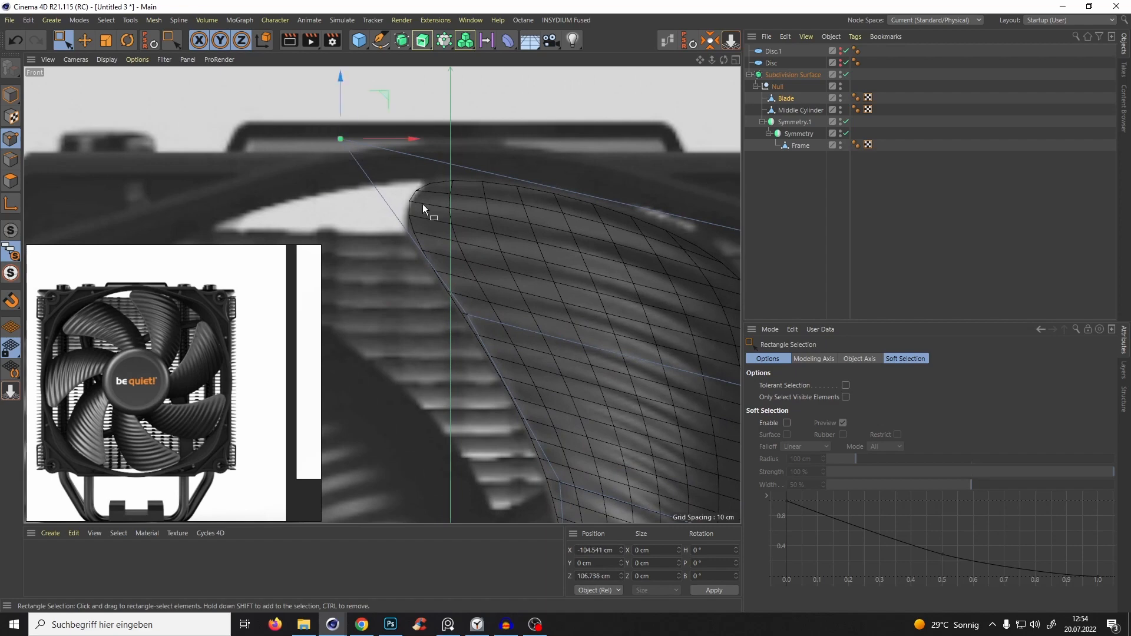
{"action": "left_click_drag", "start_coordinate": [384, 96], "coordinate": [379, 101]}
Raise the blade's outer tip corner slightly and nudge the inner tip corner further outward.
{"action": "middle_click_drag", "start_coordinate": [476, 188], "coordinate": [404, 181], "text": "alt"}
{"action": "scroll", "coordinate": [423, 171], "scroll_direction": "down", "scroll_amount": 4}
{"action": "scroll", "coordinate": [519, 208], "scroll_direction": "up", "scroll_amount": 6}
{"action": "left_click", "coordinate": [661, 220]}
{"action": "left_click_drag", "start_coordinate": [700, 180], "coordinate": [704, 163]}
{"action": "middle_click_drag", "start_coordinate": [472, 171], "coordinate": [564, 213], "text": "alt"}
{"action": "scroll", "coordinate": [473, 194], "scroll_direction": "down", "scroll_amount": 3}
{"action": "left_click", "coordinate": [249, 145]}
{"action": "left_click_drag", "start_coordinate": [290, 102], "coordinate": [287, 99]}
Move the lowest cut's outer point outward and down onto the reference blade's edge near the hub.
{"action": "right_click_drag", "start_coordinate": [455, 185], "coordinate": [433, 207], "text": "alt"}
{"action": "middle_click_drag", "start_coordinate": [524, 353], "coordinate": [476, 241], "text": "alt"}
{"action": "right_click_drag", "start_coordinate": [477, 240], "coordinate": [496, 218], "text": "alt"}
{"action": "middle_click_drag", "start_coordinate": [470, 371], "coordinate": [487, 363], "text": "alt"}
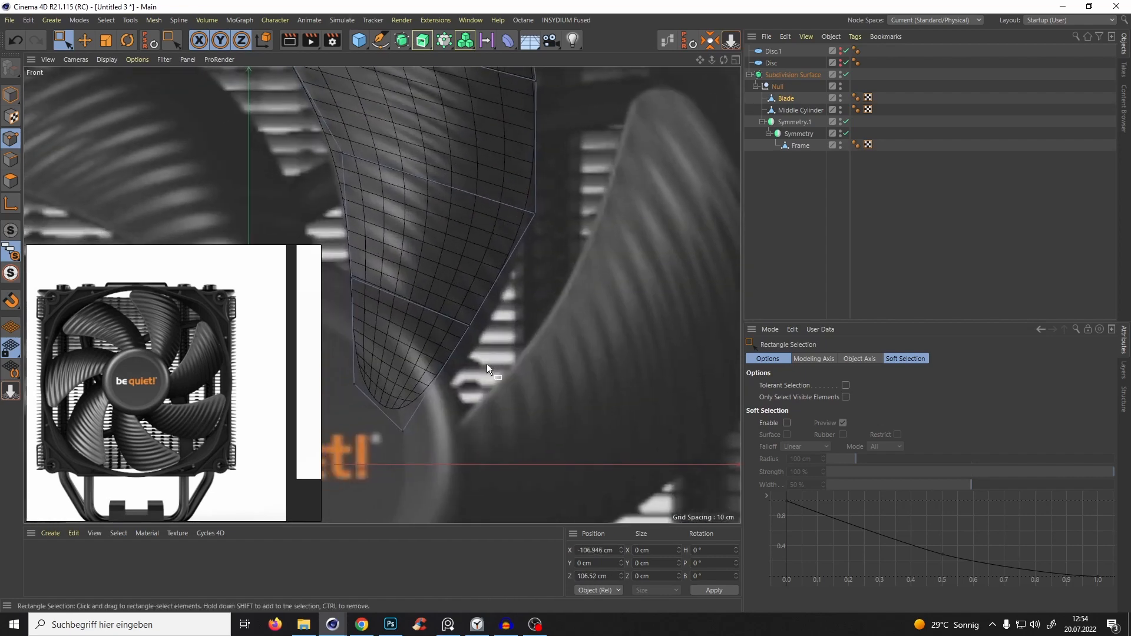
{"action": "left_click_drag", "start_coordinate": [487, 363], "coordinate": [443, 305]}
{"action": "left_click_drag", "start_coordinate": [514, 284], "coordinate": [524, 295]}
{"action": "left_click", "coordinate": [404, 431]}
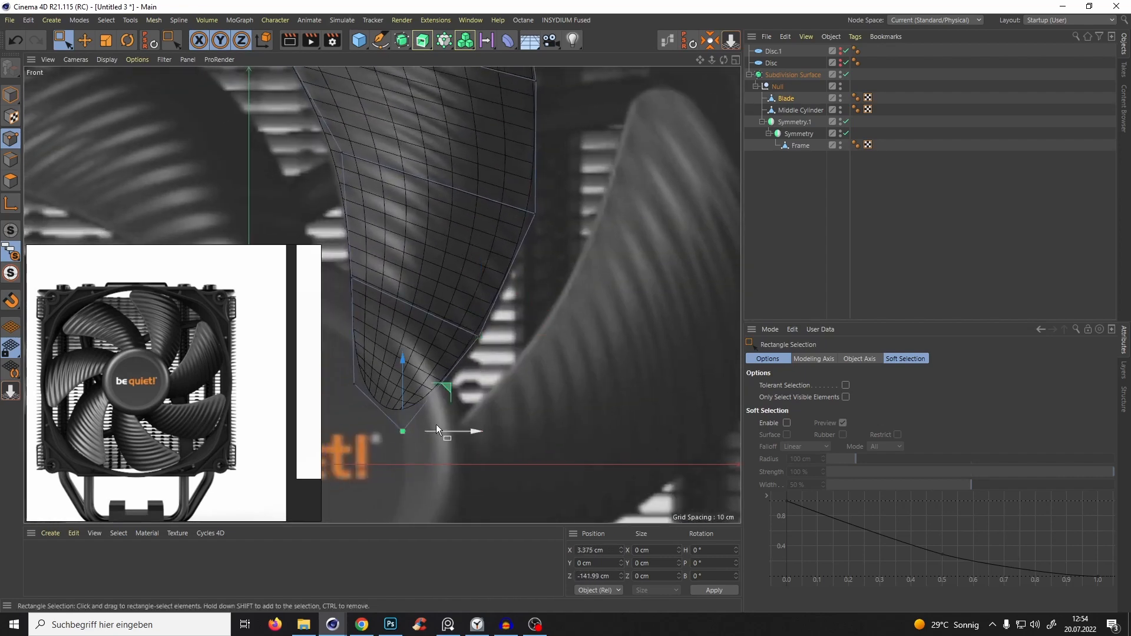
{"action": "left_click", "coordinate": [434, 405]}
{"action": "middle_click_drag", "start_coordinate": [428, 387], "coordinate": [469, 387], "text": "alt"}
Add a loop cut along the blade's length at about 54% offset.
{"action": "key", "text": "k"}
{"action": "key", "text": "l"}
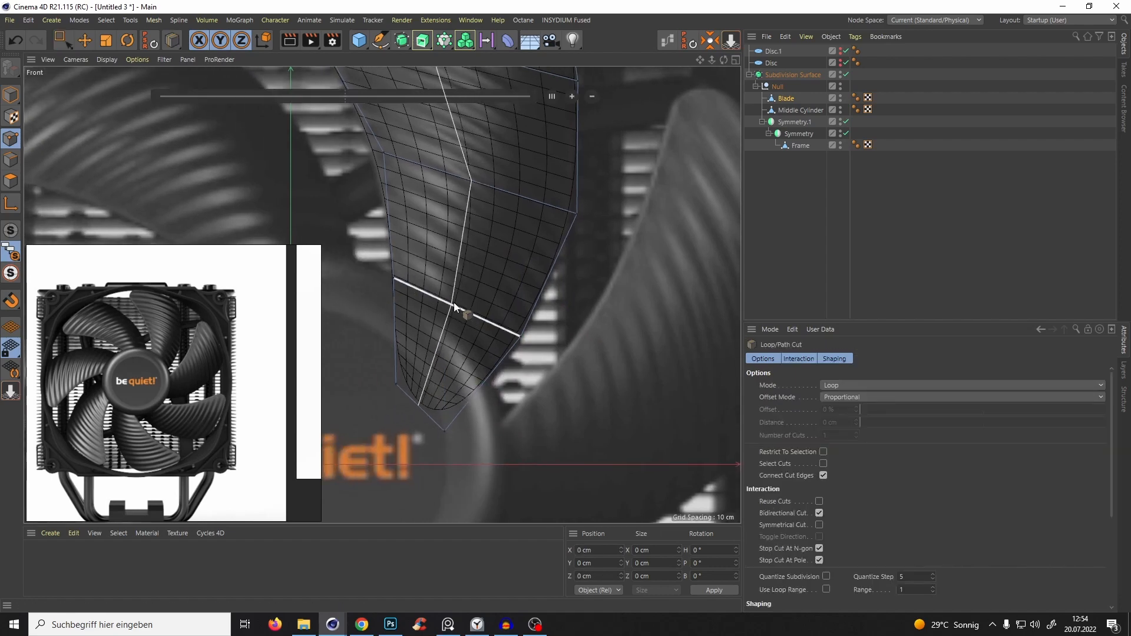
{"action": "scroll", "coordinate": [440, 394], "scroll_direction": "down", "scroll_amount": 3}
{"action": "scroll", "coordinate": [436, 231], "scroll_direction": "up", "scroll_amount": 4}
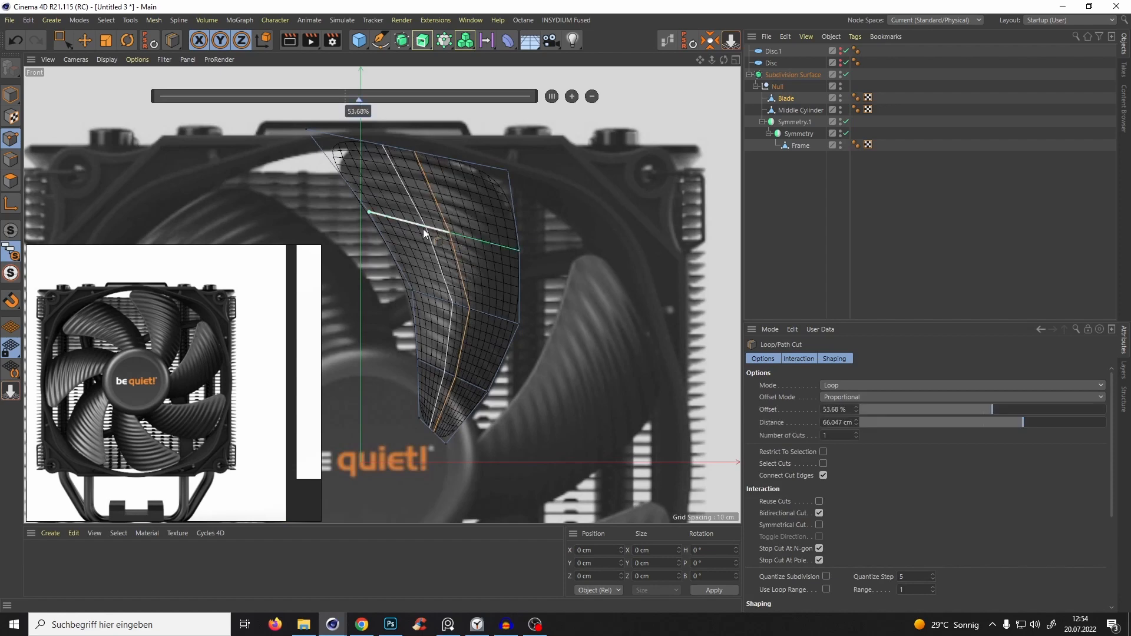
Pull both tip corner points inward so the smoothed tip fits the reference blade again.
{"action": "key", "text": "0"}
{"action": "left_click_drag", "start_coordinate": [321, 162], "coordinate": [387, 219]}
{"action": "scroll", "coordinate": [387, 219], "scroll_direction": "up", "scroll_amount": 3}
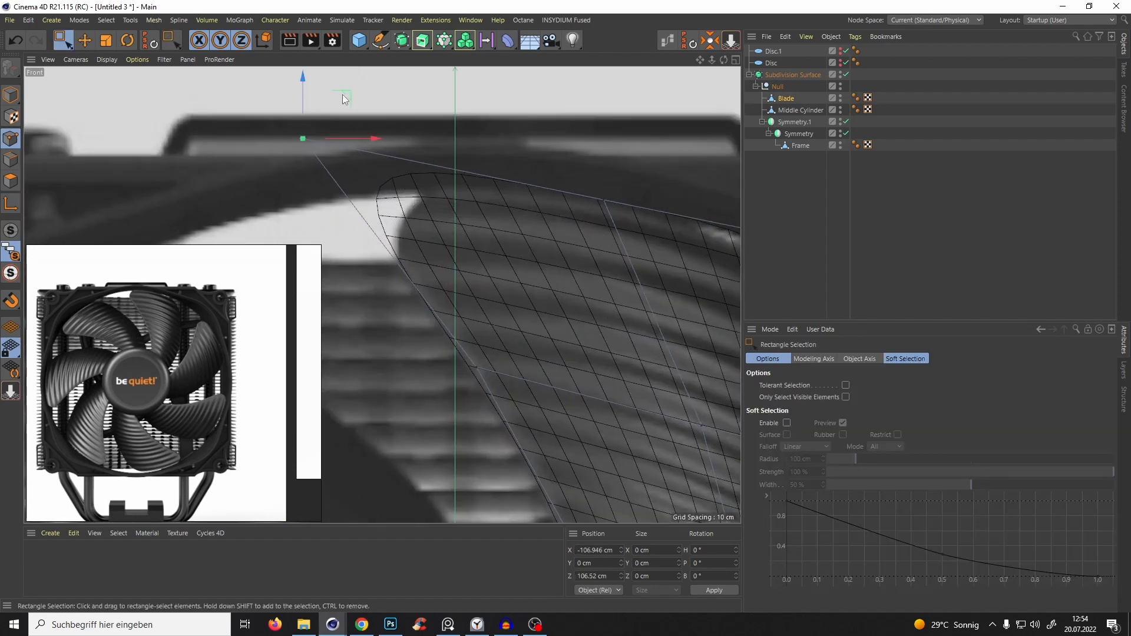
{"action": "left_click_drag", "start_coordinate": [342, 94], "coordinate": [401, 164]}
{"action": "scroll", "coordinate": [385, 196], "scroll_direction": "down", "scroll_amount": 2}
{"action": "middle_click_drag", "start_coordinate": [386, 196], "coordinate": [514, 199], "text": "alt"}
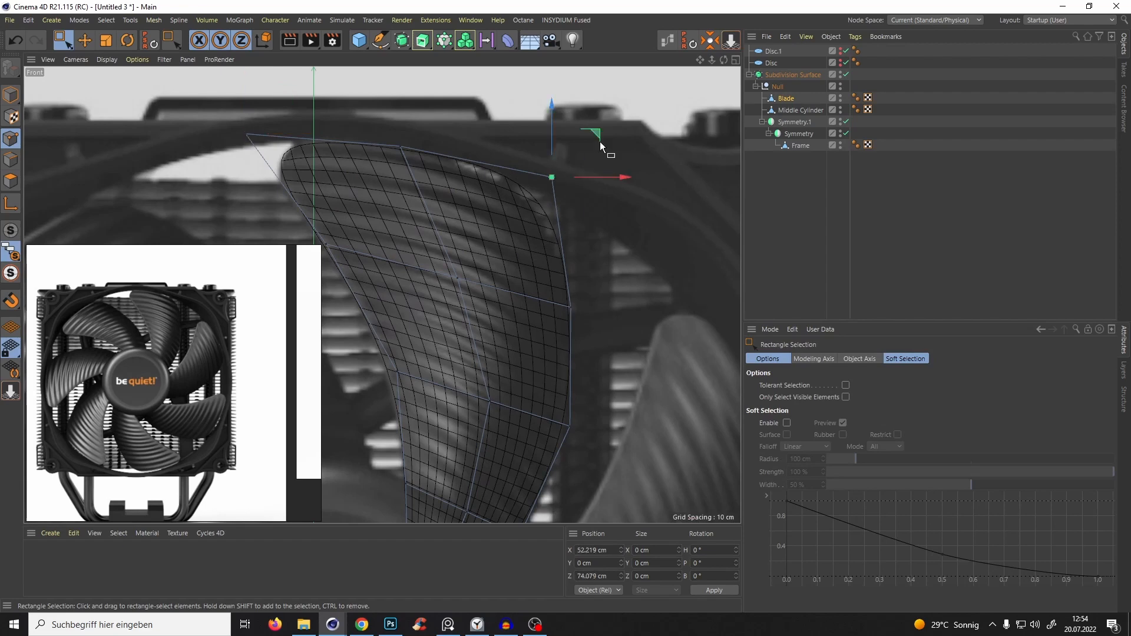
{"action": "left_click_drag", "start_coordinate": [600, 141], "coordinate": [392, 298]}
Shift the middle cut's outer edge point to match the reference blade's outline.
{"action": "middle_click_drag", "start_coordinate": [555, 207], "coordinate": [572, 242], "text": "alt"}
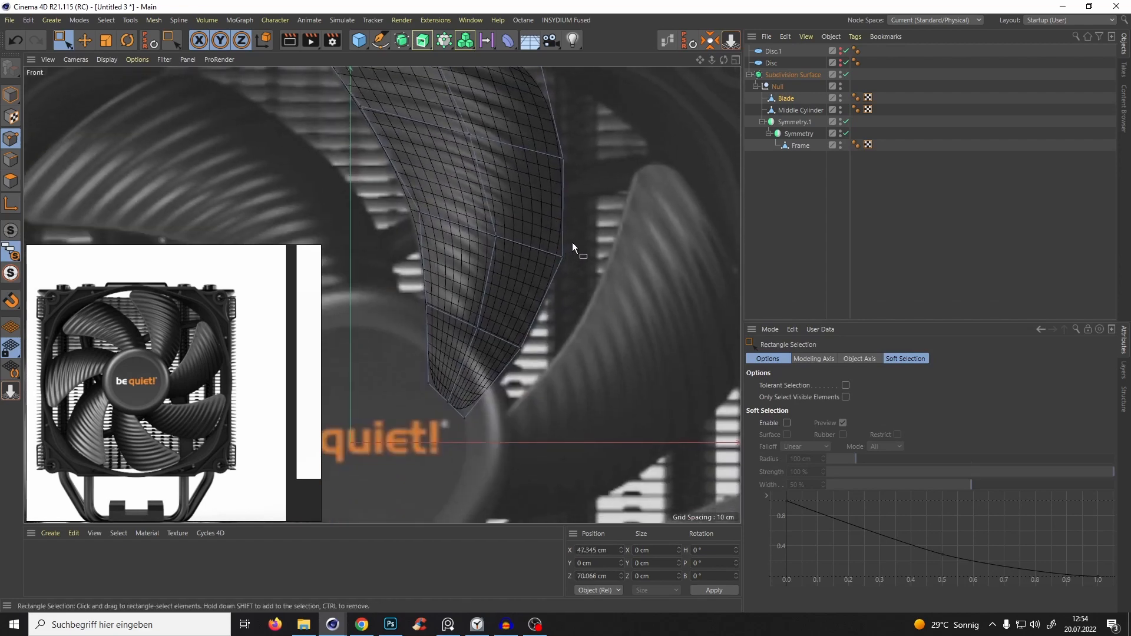
{"action": "scroll", "coordinate": [572, 242], "scroll_direction": "up", "scroll_amount": 2}
{"action": "left_click_drag", "start_coordinate": [552, 246], "coordinate": [589, 273]}
{"action": "middle_click_drag", "start_coordinate": [542, 403], "coordinate": [494, 387], "text": "alt"}
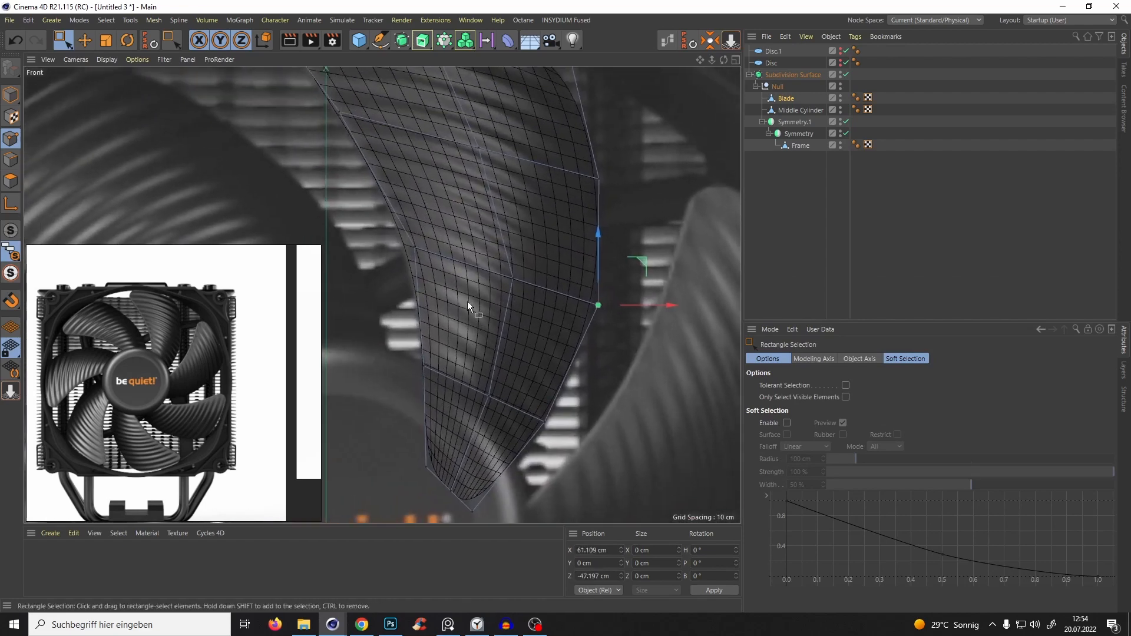
Check the blade within the complete fan in perspective and switch that view to Gouraud Shading (Lines).
{"action": "scroll", "coordinate": [481, 349], "scroll_direction": "down", "scroll_amount": 3}
{"action": "key", "text": "F1"}
{"action": "left_click_drag", "start_coordinate": [538, 217], "coordinate": [537, 193], "text": "alt"}
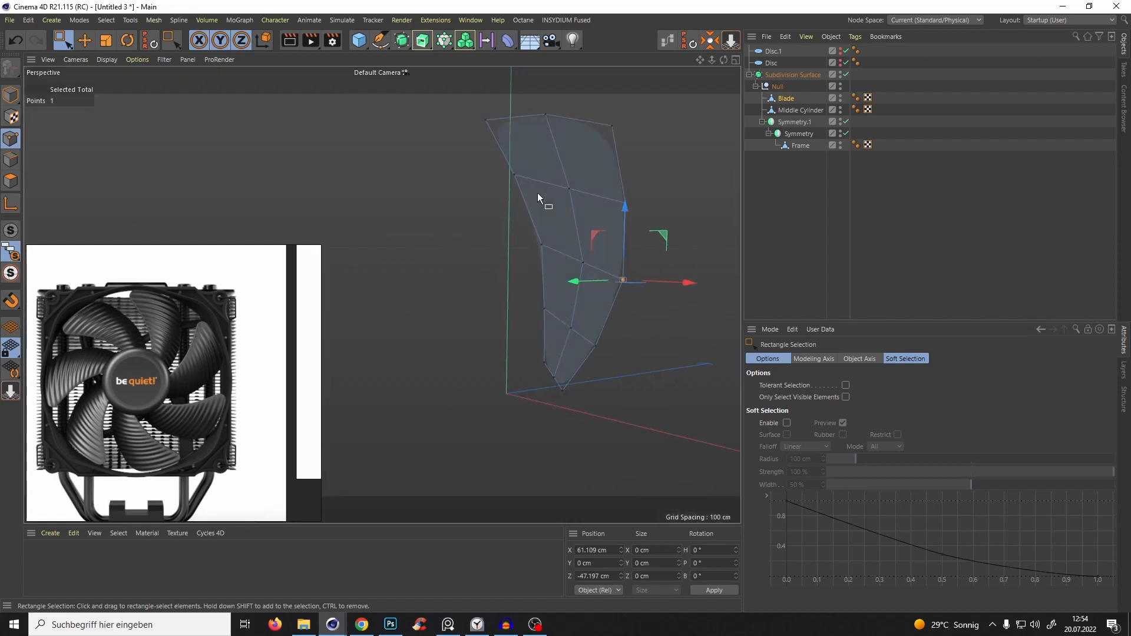
{"action": "key", "text": "s"}
{"action": "scroll", "coordinate": [557, 251], "scroll_direction": "down", "scroll_amount": 4}
{"action": "left_click", "coordinate": [794, 202]}
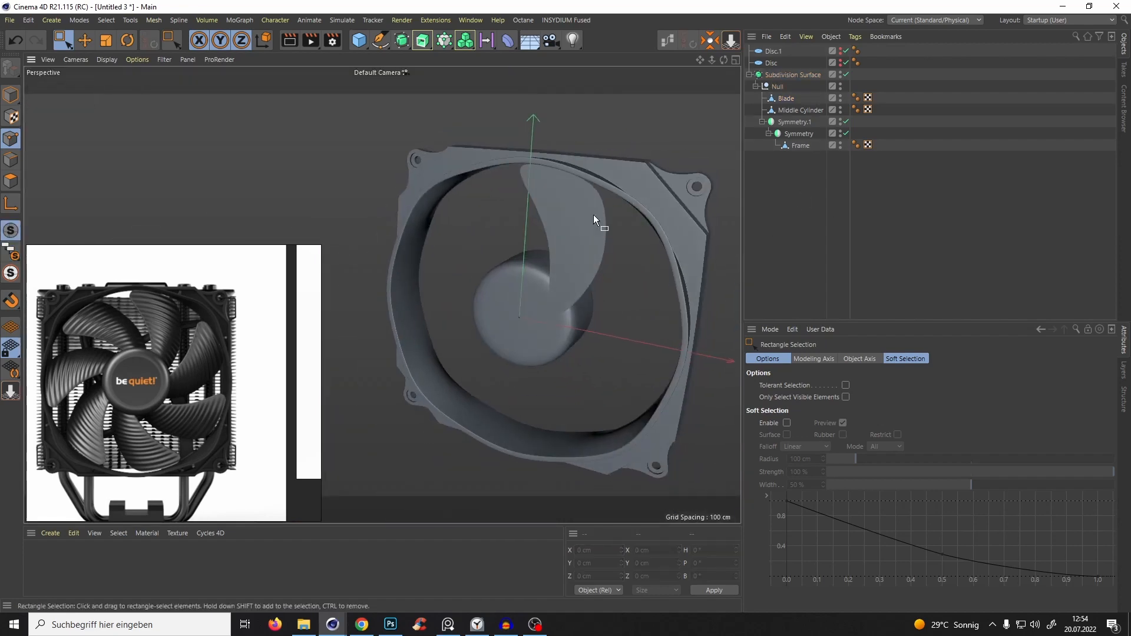
{"action": "key", "text": "n"}
{"action": "key", "text": "b"}
{"action": "left_click_drag", "start_coordinate": [548, 228], "coordinate": [498, 194], "text": "alt"}
{"action": "scroll", "coordinate": [578, 208], "scroll_direction": "up", "scroll_amount": 4}
{"action": "key", "text": "s"}
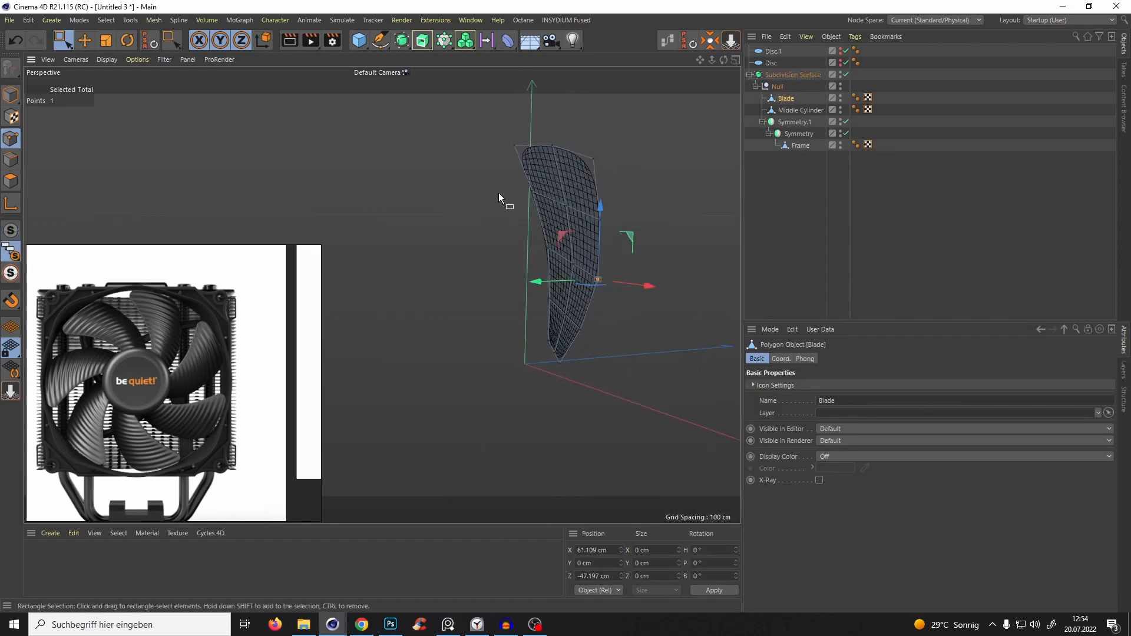
Turn off the subdivision smoothing, select all of the blade's polygons and extrude them with caps to an offset of -11 cm.
{"action": "key", "text": "q"}
{"action": "left_click", "coordinate": [20, 181]}
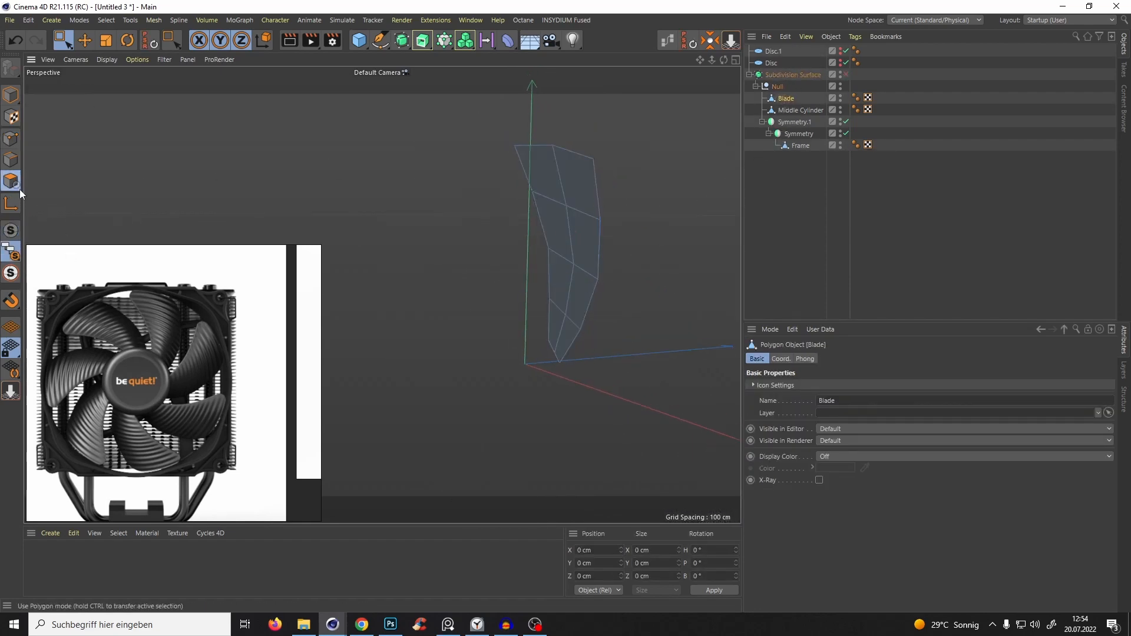
{"action": "key", "text": "ctrl+a"}
{"action": "key", "text": "d"}
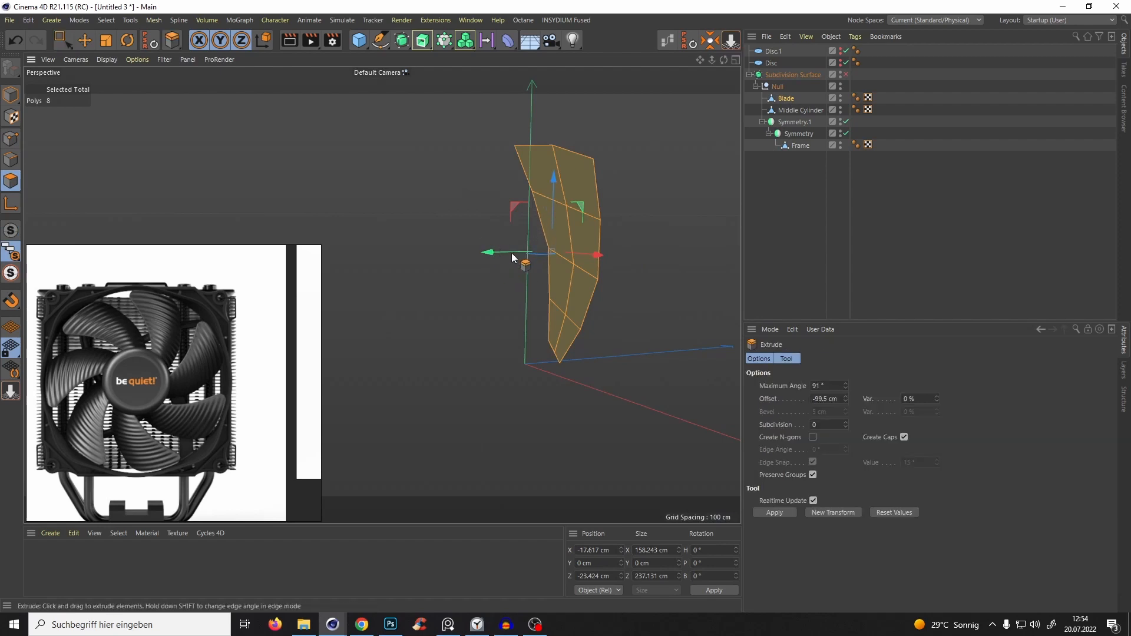
{"action": "mouse_move", "coordinate": [590, 220]}
{"action": "left_mouse_down", "text": "alt"}
{"action": "mouse_move", "coordinate": [580, 234]}
{"action": "mouse_move", "coordinate": [590, 220]}
{"action": "left_mouse_up", "text": "alt"}
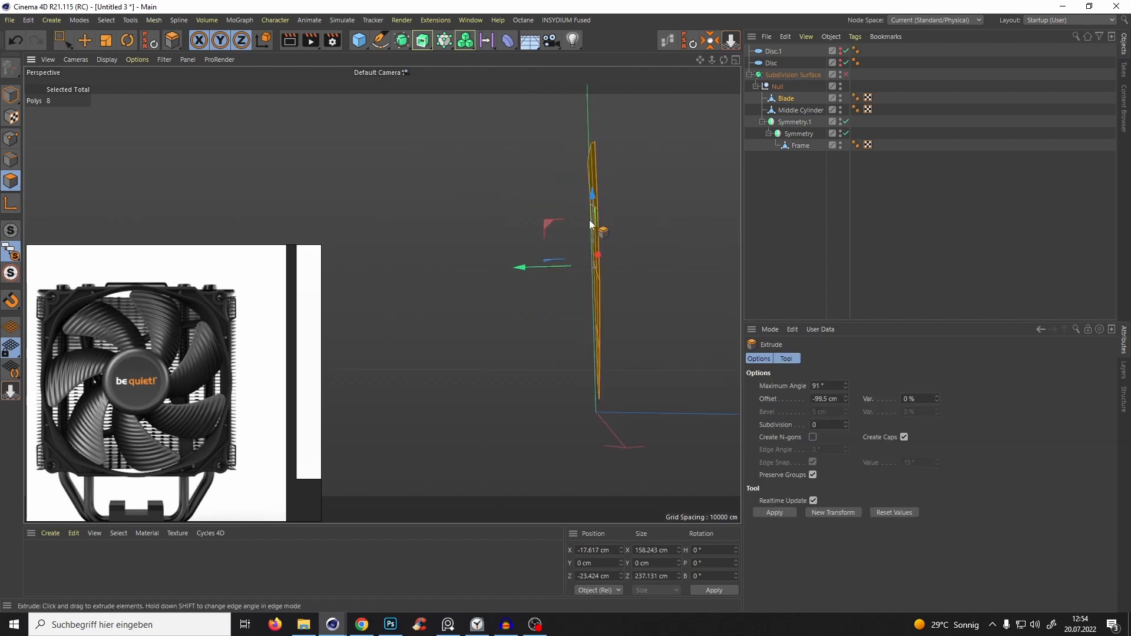
{"action": "mouse_move", "coordinate": [630, 261]}
{"action": "left_mouse_down"}
{"action": "mouse_move", "coordinate": [621, 272]}
{"action": "mouse_move", "coordinate": [689, 311]}
{"action": "mouse_move", "coordinate": [606, 327]}
{"action": "mouse_move", "coordinate": [674, 281]}
{"action": "mouse_move", "coordinate": [585, 278]}
{"action": "mouse_move", "coordinate": [632, 271]}
{"action": "left_mouse_up"}
{"action": "key", "text": "ctrl+z"}
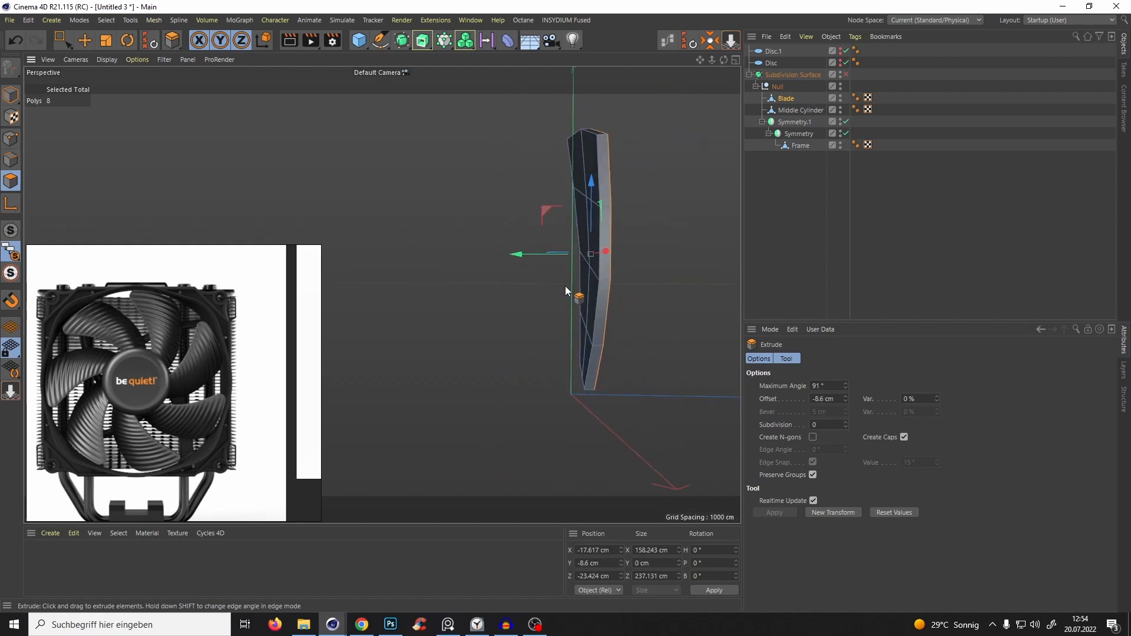
{"action": "left_click_drag", "start_coordinate": [564, 285], "coordinate": [596, 312], "text": "alt"}
Check the thickened blade in the perspective, top and front views, comparing it with the reference photo.
{"action": "key", "text": "q"}
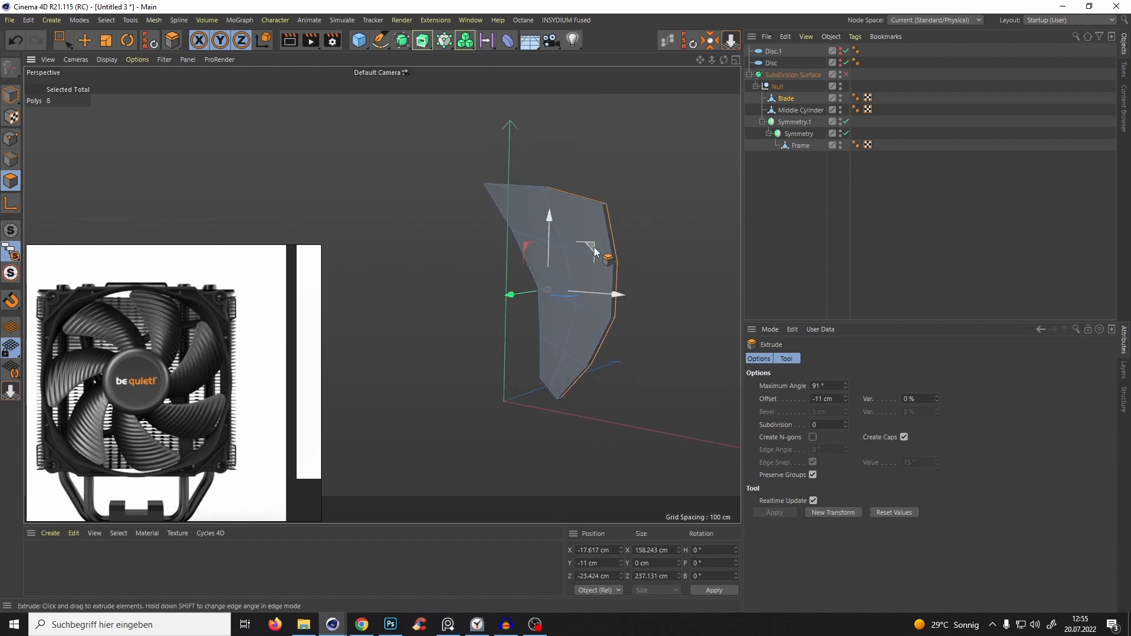
{"action": "key", "text": "q"}
{"action": "key", "text": "q"}
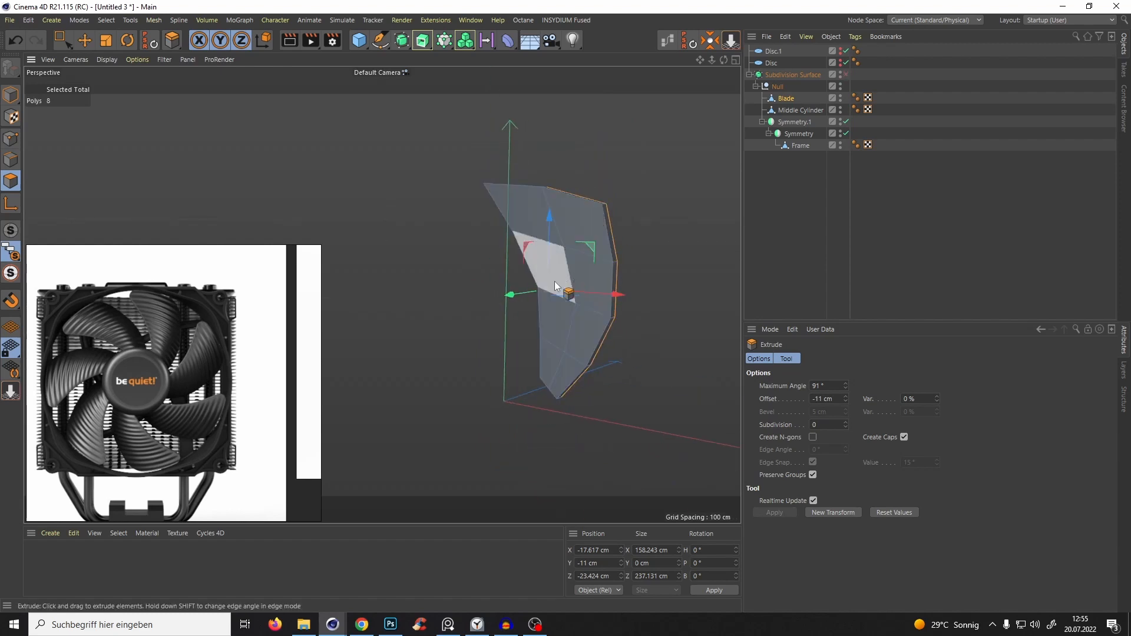
{"action": "left_click_drag", "start_coordinate": [554, 281], "coordinate": [529, 299], "text": "alt"}
{"action": "key", "text": "F2"}
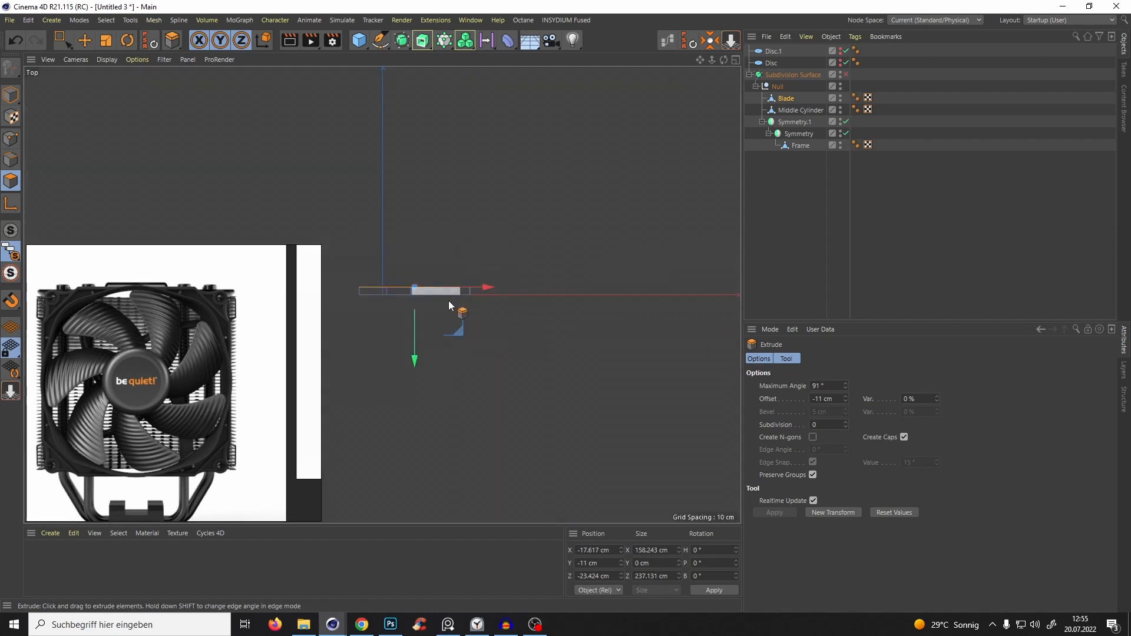
{"action": "key", "text": "F4"}
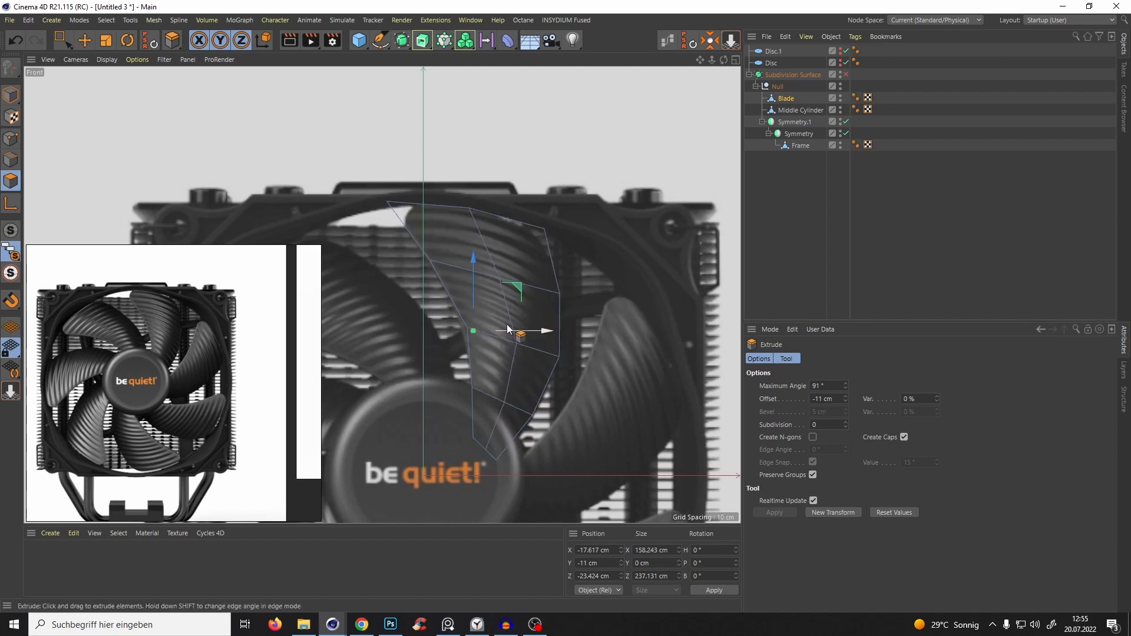
{"action": "key", "text": "F1"}
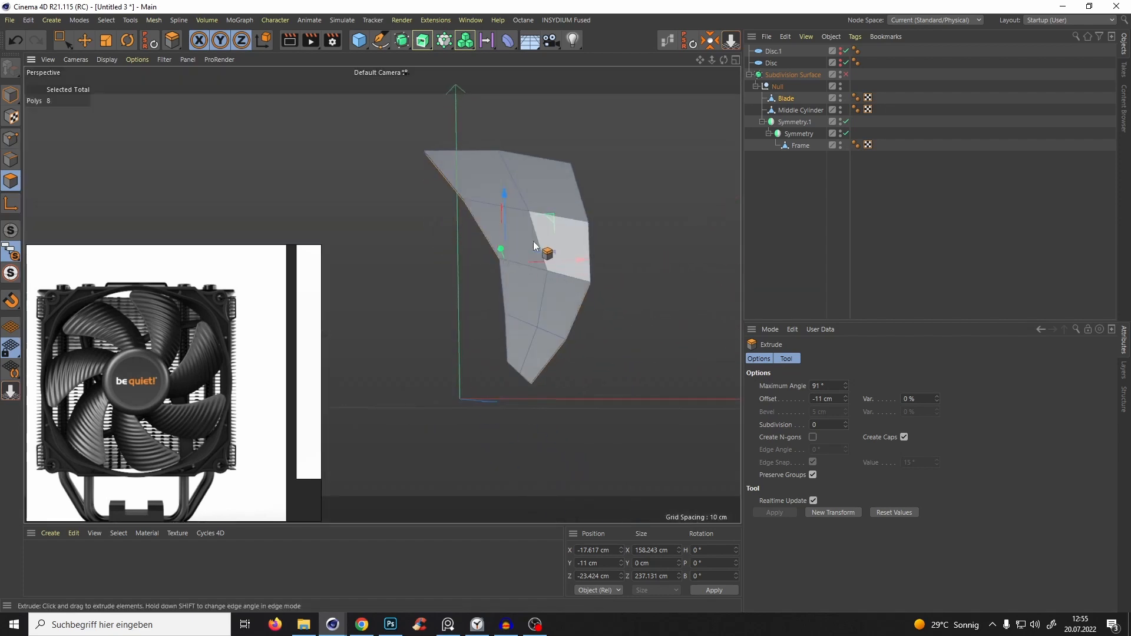
{"action": "left_click_drag", "start_coordinate": [533, 242], "coordinate": [484, 255], "text": "alt"}
Add an FFD deformer as a child of the Blade and prepare rectangle selection of its cage points.
{"action": "left_click", "coordinate": [781, 100]}
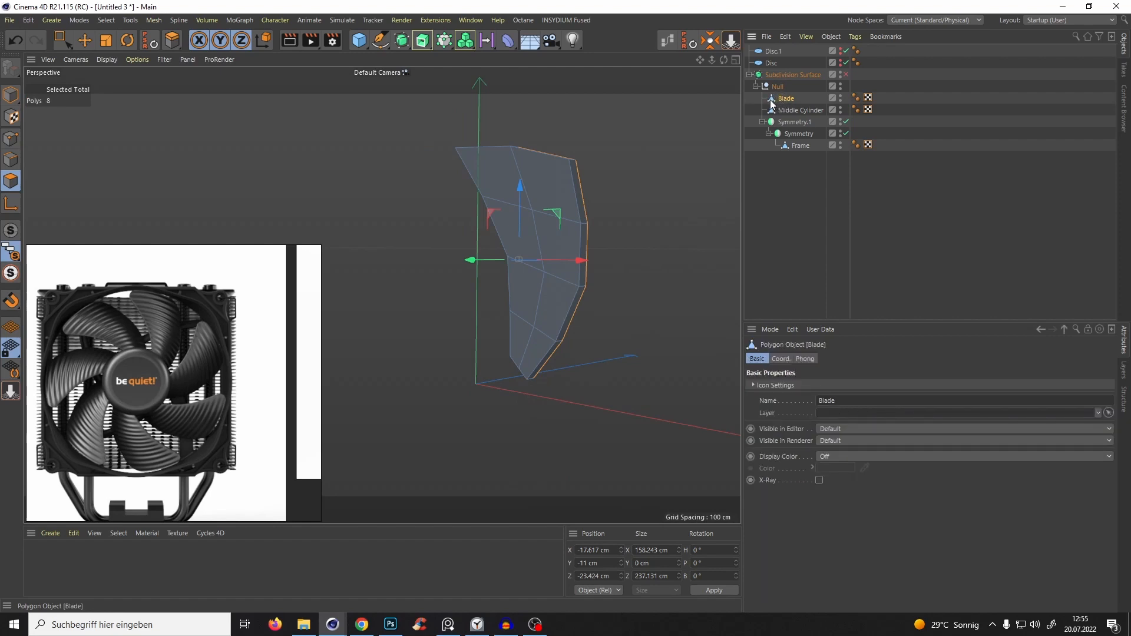
{"action": "left_click", "coordinate": [506, 45]}
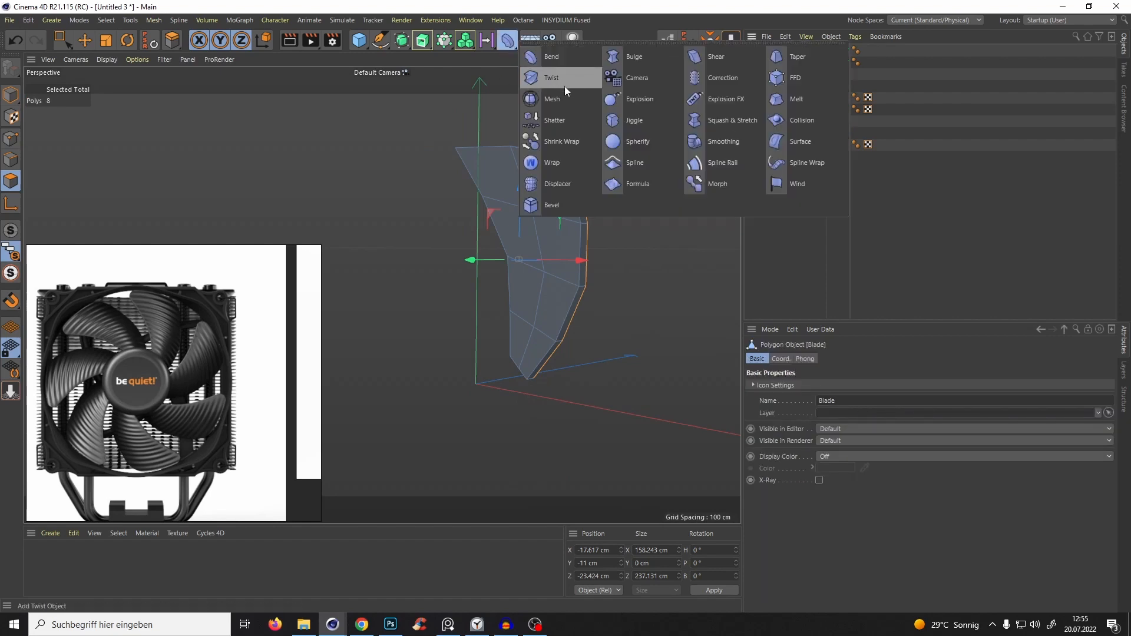
{"action": "left_click", "coordinate": [782, 83], "text": "shift"}
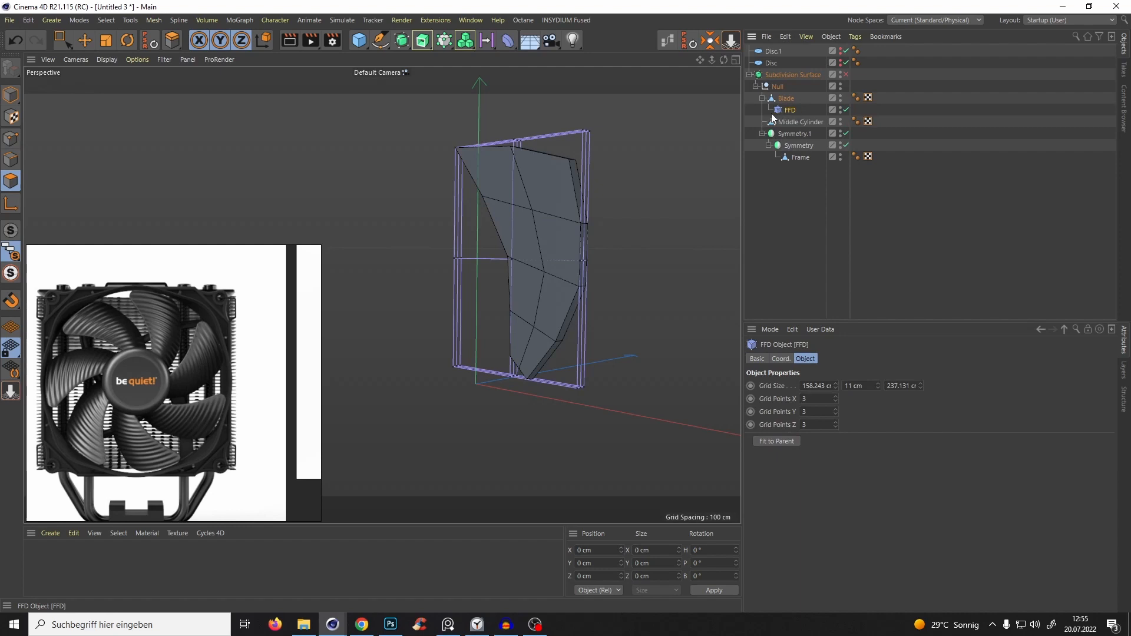
{"action": "left_click_drag", "start_coordinate": [718, 157], "coordinate": [530, 259], "text": "alt"}
{"action": "left_click", "coordinate": [17, 139]}
{"action": "left_click", "coordinate": [60, 41]}
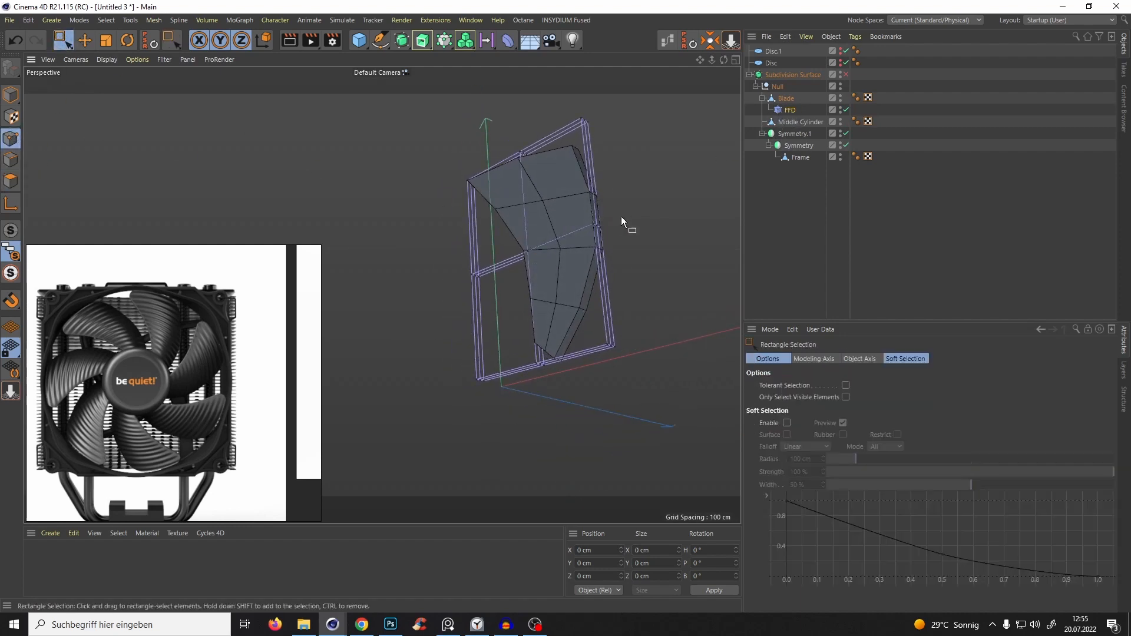
Try bending the smoothed blade by pulling single groups of the FFD cage's outer edge points, and undo these moves.
{"action": "left_click_drag", "start_coordinate": [582, 212], "coordinate": [626, 270]}
{"action": "key", "text": "q"}
{"action": "left_click_drag", "start_coordinate": [627, 270], "coordinate": [605, 258], "text": "alt"}
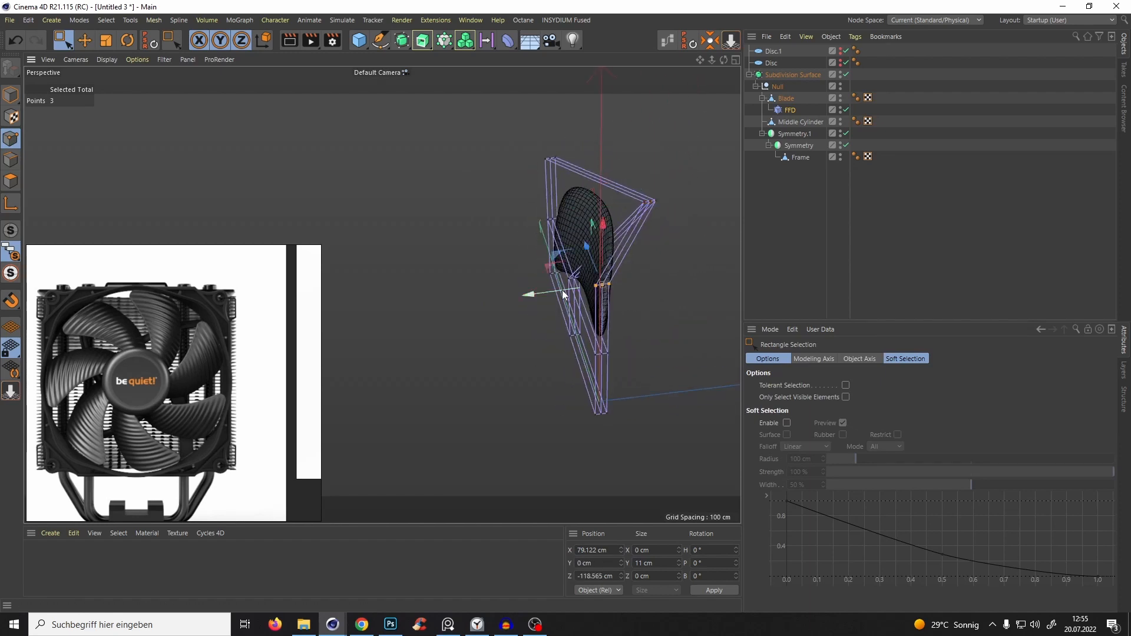
{"action": "left_click_drag", "start_coordinate": [562, 290], "coordinate": [506, 297]}
{"action": "left_click_drag", "start_coordinate": [506, 297], "coordinate": [554, 361], "text": "alt"}
{"action": "key", "text": "ctrl+z"}
{"action": "key", "text": "ctrl+z"}
{"action": "key", "text": "ctrl+z"}
{"action": "key", "text": "ctrl+z"}
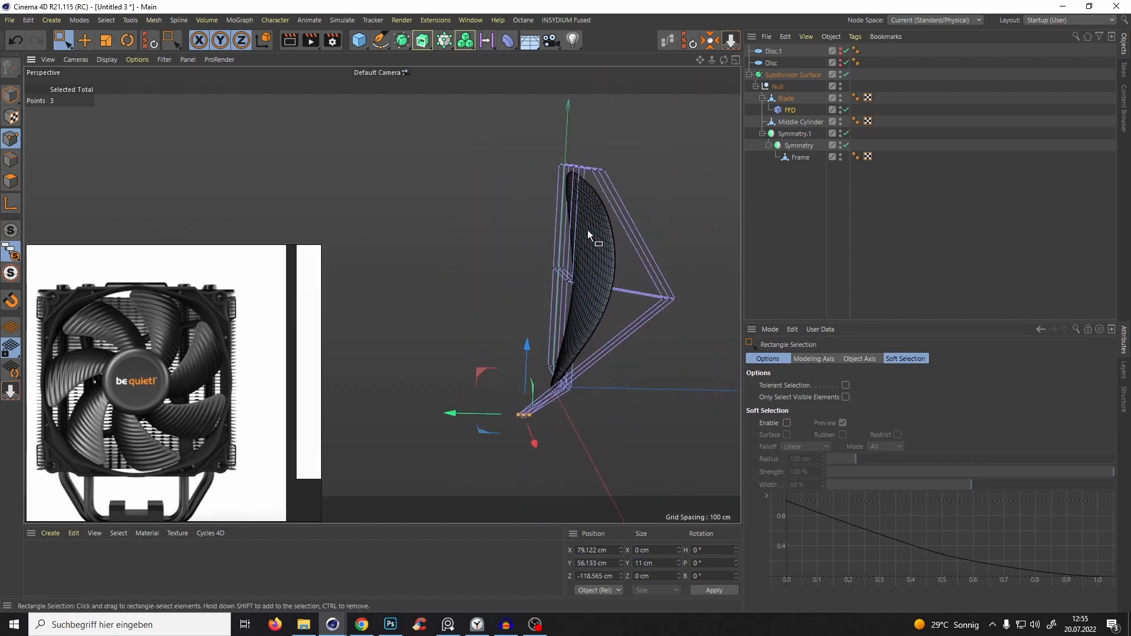
{"action": "left_click_drag", "start_coordinate": [567, 270], "coordinate": [477, 274], "text": "alt"}
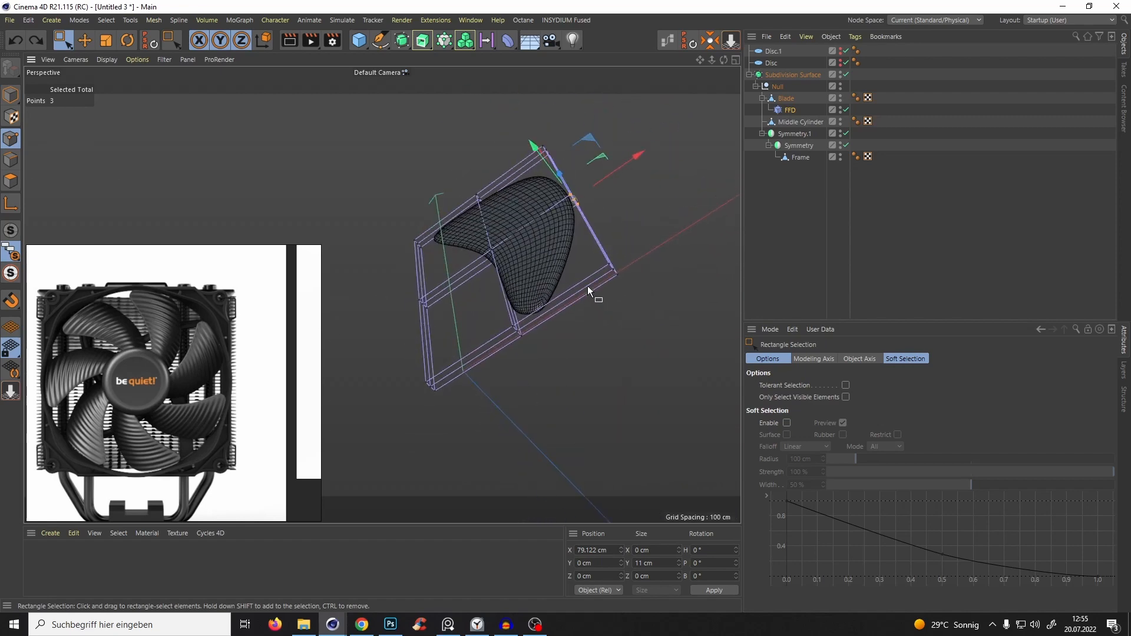
Set the FFD cage's grid points to 5 in X, 2 in Y and 2 in Z.
{"action": "left_click", "coordinate": [788, 110]}
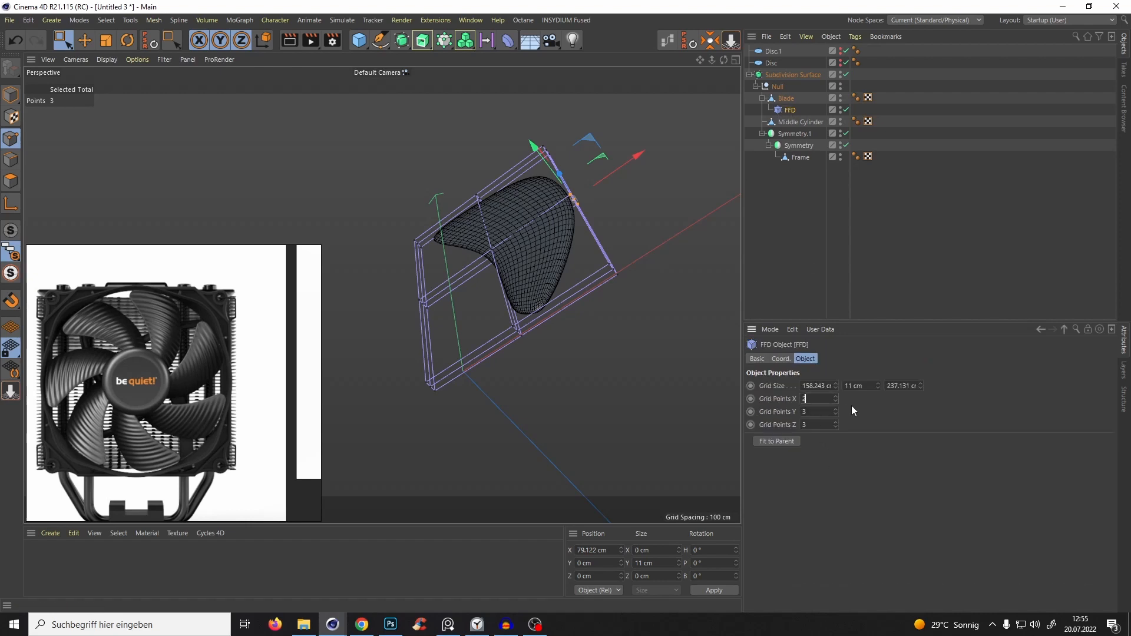
{"action": "type", "text": "2"}
{"action": "key", "text": "Return"}
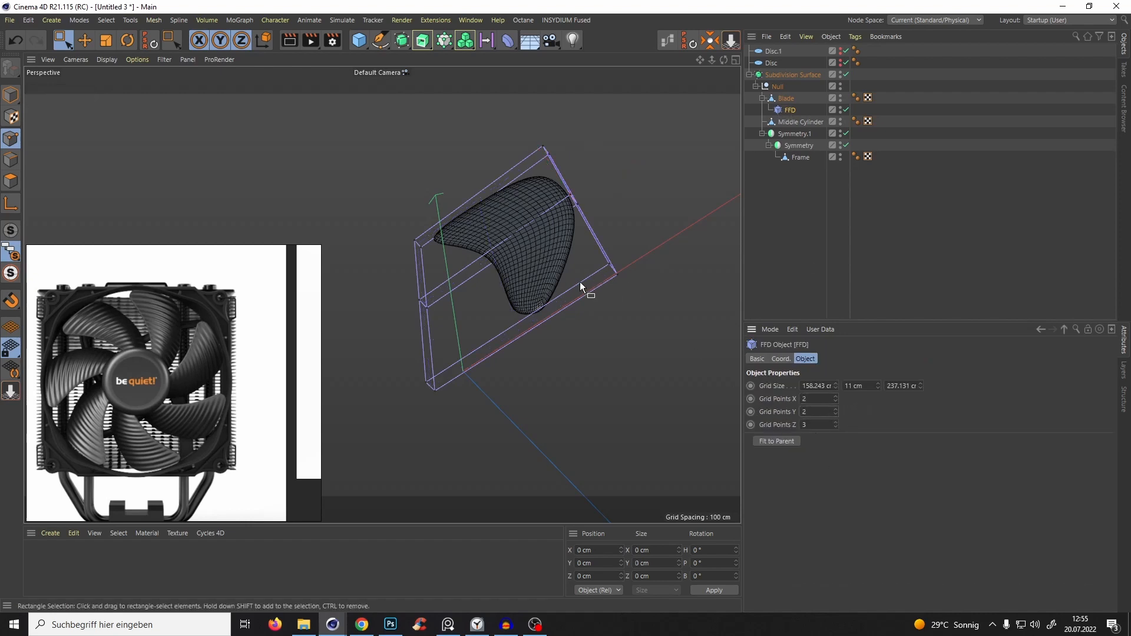
{"action": "left_click_drag", "start_coordinate": [580, 282], "coordinate": [533, 211], "text": "alt"}
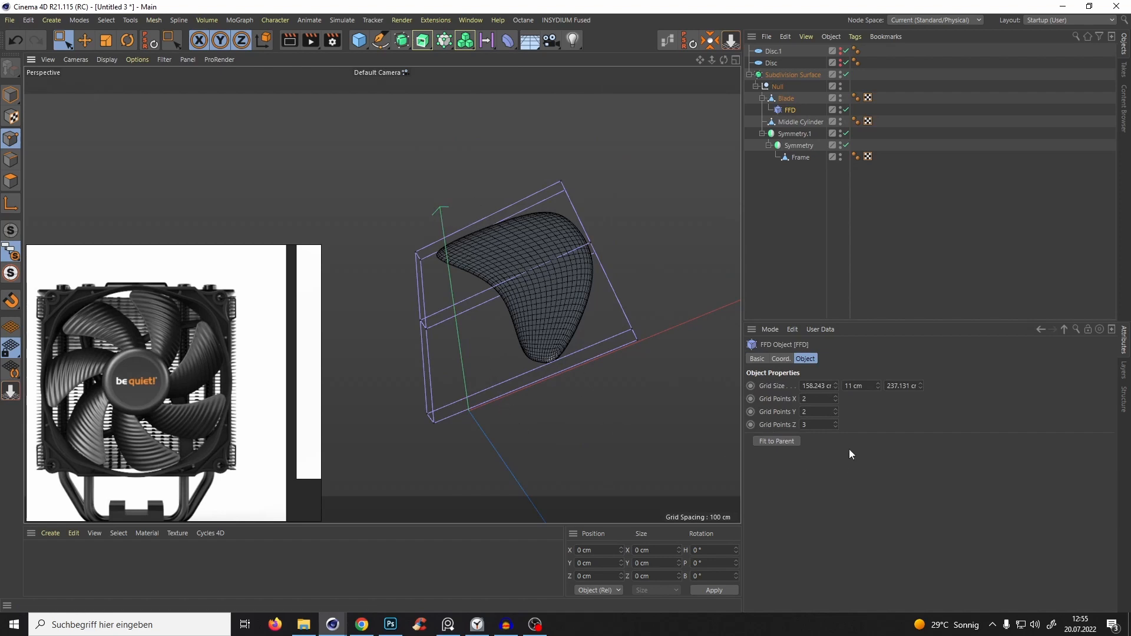
{"action": "left_click", "coordinate": [835, 422]}
{"action": "left_click", "coordinate": [836, 427]}
{"action": "left_click", "coordinate": [836, 426]}
{"action": "left_click_drag", "start_coordinate": [484, 245], "coordinate": [476, 272], "text": "alt"}
{"action": "left_click_drag", "start_coordinate": [545, 247], "coordinate": [582, 282], "text": "alt"}
{"action": "left_click", "coordinate": [836, 397]}
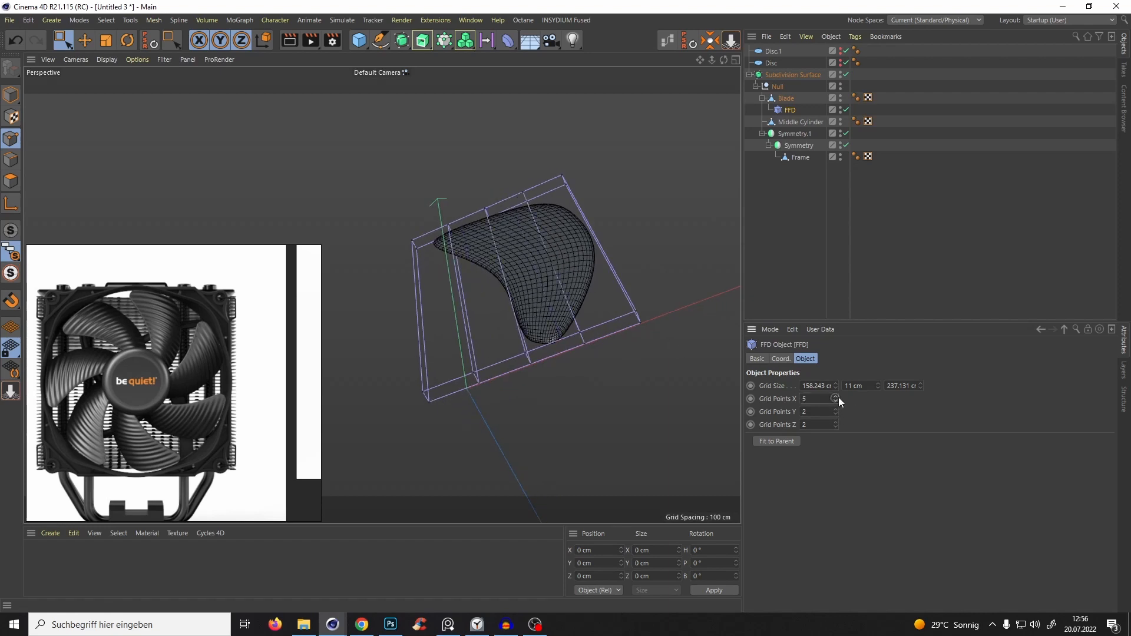
Bend the blade by pulling the outermost cage column out of plane and shifting the neighbouring column to Y about -11.8 cm.
{"action": "left_click_drag", "start_coordinate": [522, 224], "coordinate": [608, 191], "text": "alt"}
{"action": "left_click_drag", "start_coordinate": [616, 320], "coordinate": [648, 355], "text": "shift"}
{"action": "left_click_drag", "start_coordinate": [615, 312], "coordinate": [607, 308], "text": "alt"}
{"action": "left_click_drag", "start_coordinate": [580, 192], "coordinate": [541, 194]}
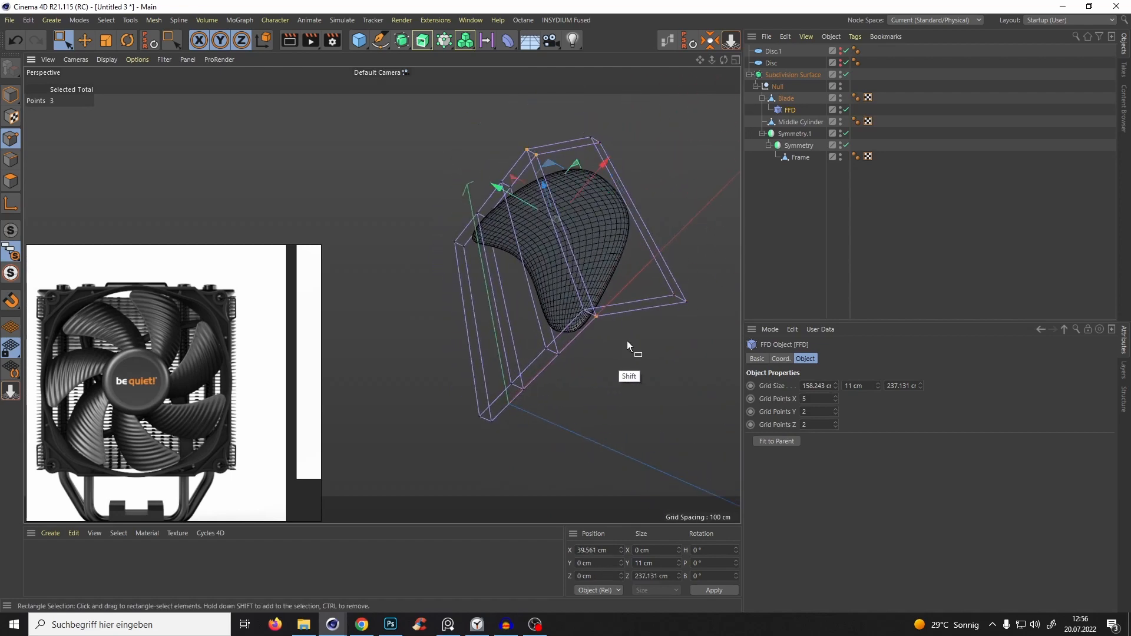
{"action": "left_click_drag", "start_coordinate": [531, 202], "coordinate": [609, 205]}
Adjust the fourth cage column in the top view so the blade's bend runs more evenly.
{"action": "key", "text": "F2"}
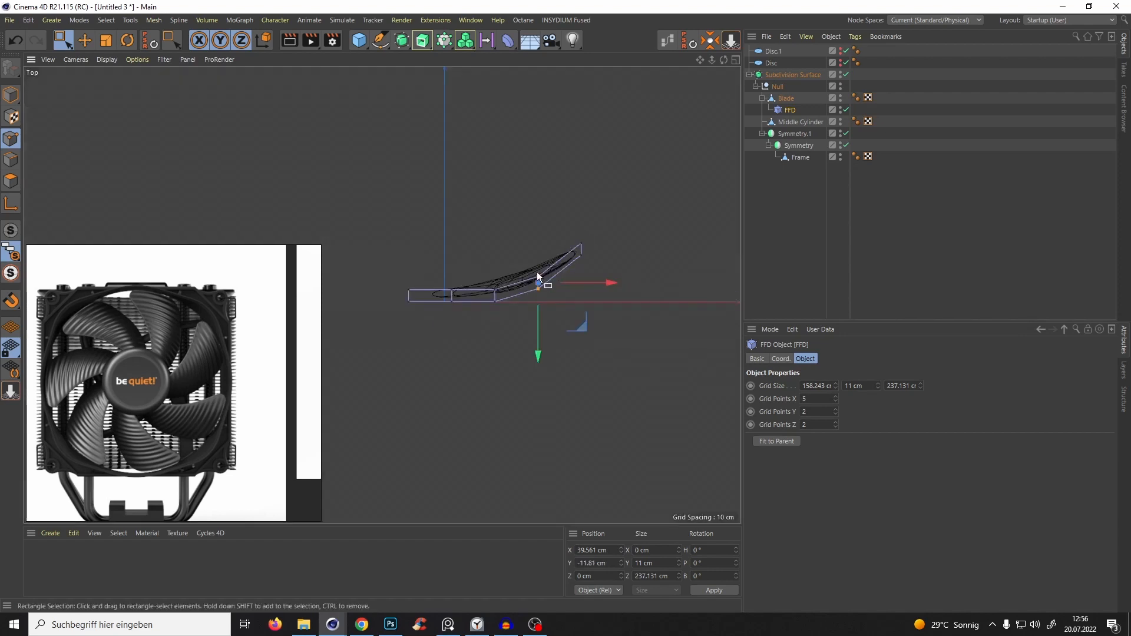
{"action": "scroll", "coordinate": [537, 272], "scroll_direction": "up", "scroll_amount": 9}
{"action": "scroll", "coordinate": [531, 307], "scroll_direction": "down", "scroll_amount": 5}
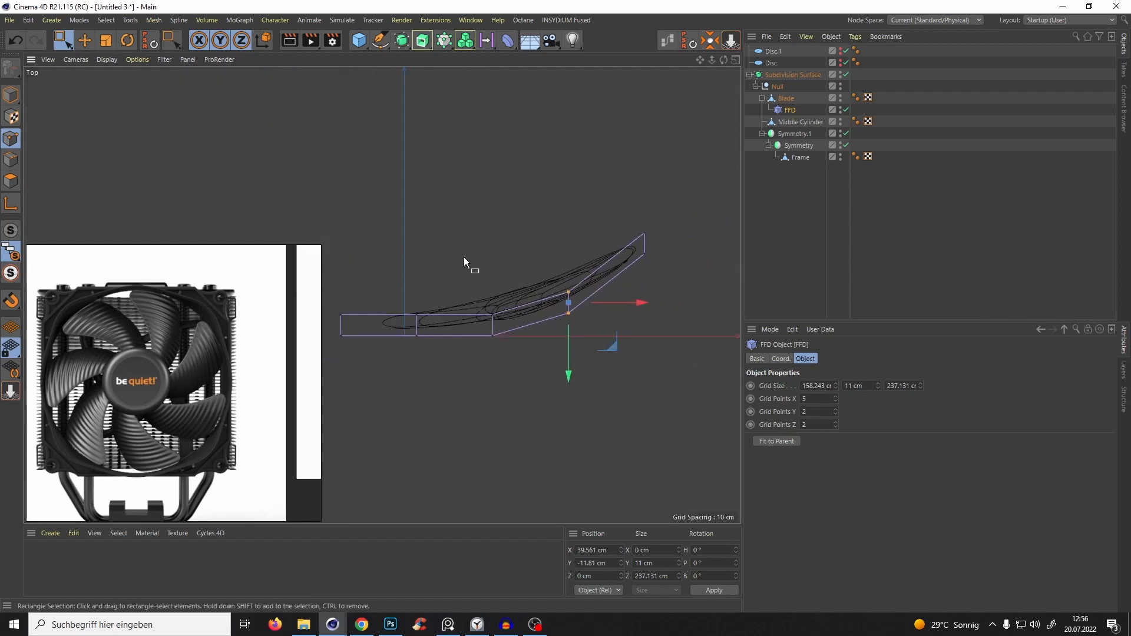
{"action": "scroll", "coordinate": [501, 283], "scroll_direction": "up", "scroll_amount": 2}
{"action": "left_click_drag", "start_coordinate": [577, 365], "coordinate": [578, 349]}
{"action": "middle_click_drag", "start_coordinate": [473, 304], "coordinate": [510, 306], "text": "alt"}
Smooth the bend by adjusting the inner cage columns in the top view, with the middle column at Y about -0.5 cm.
{"action": "left_click_drag", "start_coordinate": [509, 306], "coordinate": [529, 360]}
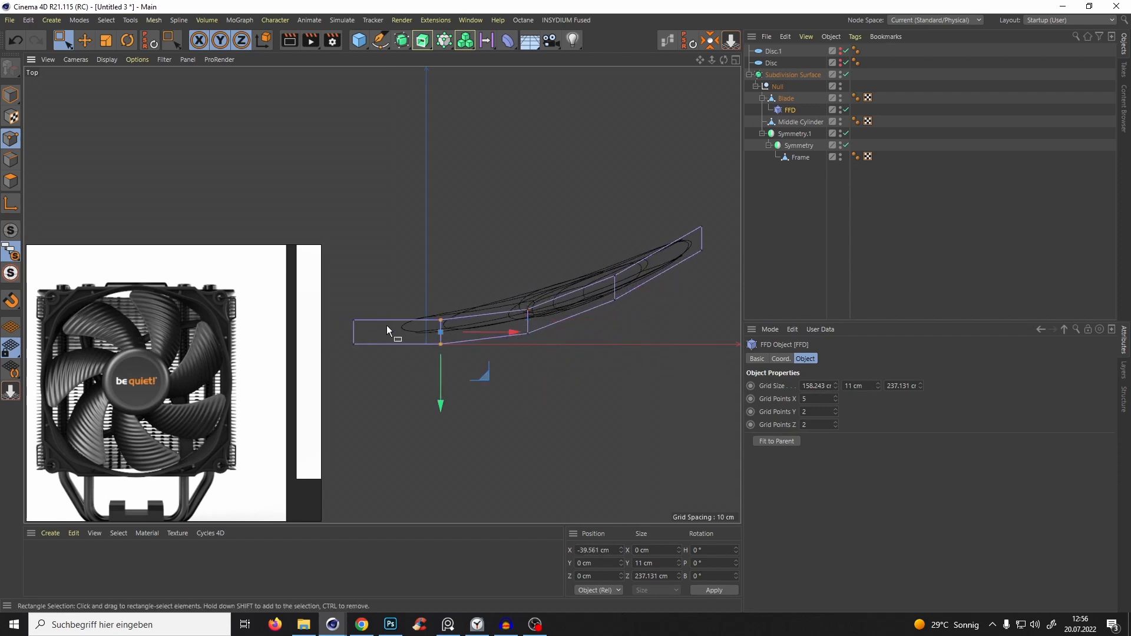
{"action": "left_click_drag", "start_coordinate": [441, 363], "coordinate": [521, 362]}
{"action": "left_click_drag", "start_coordinate": [612, 266], "coordinate": [624, 353]}
{"action": "left_click_drag", "start_coordinate": [528, 288], "coordinate": [529, 373]}
{"action": "key", "text": "F1"}
{"action": "left_click_drag", "start_coordinate": [552, 197], "coordinate": [540, 223], "text": "alt"}
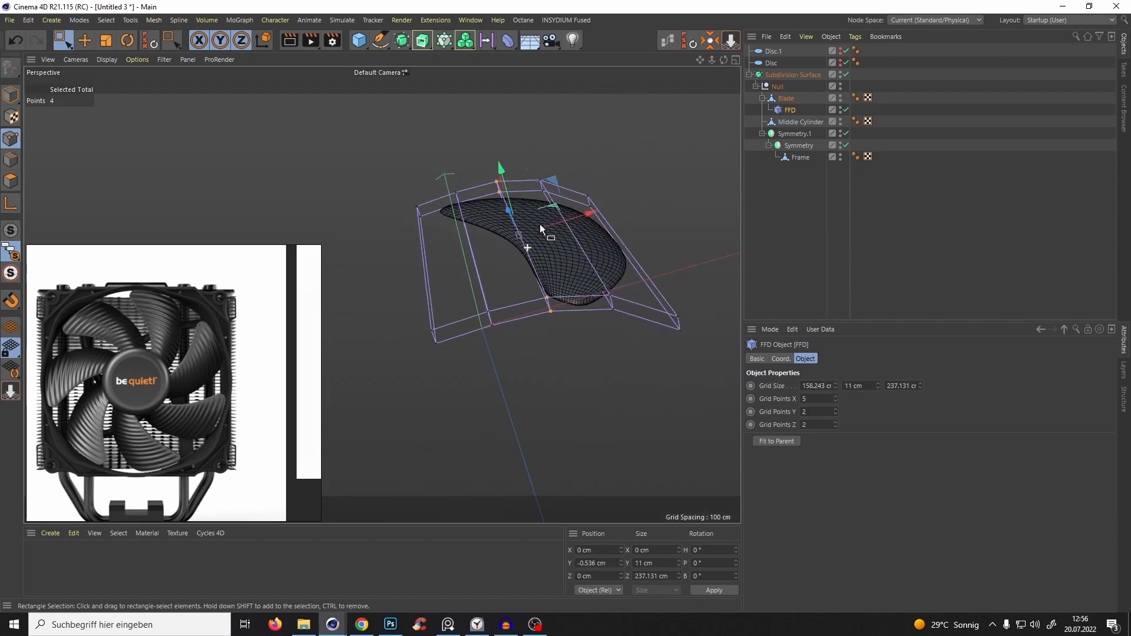
Pull the outermost cage column further out of plane in the top view to strengthen the blade's bend.
{"action": "key", "text": "F2"}
{"action": "left_click_drag", "start_coordinate": [673, 201], "coordinate": [718, 273]}
{"action": "middle_click_drag", "start_coordinate": [691, 280], "coordinate": [631, 305], "text": "alt"}
{"action": "left_click_drag", "start_coordinate": [641, 335], "coordinate": [641, 310]}
Move the fourth cage column to Y about -3.2 cm and the middle column to Y about 2.4 cm.
{"action": "middle_click_drag", "start_coordinate": [595, 316], "coordinate": [622, 295], "text": "alt"}
{"action": "left_click_drag", "start_coordinate": [561, 279], "coordinate": [580, 383]}
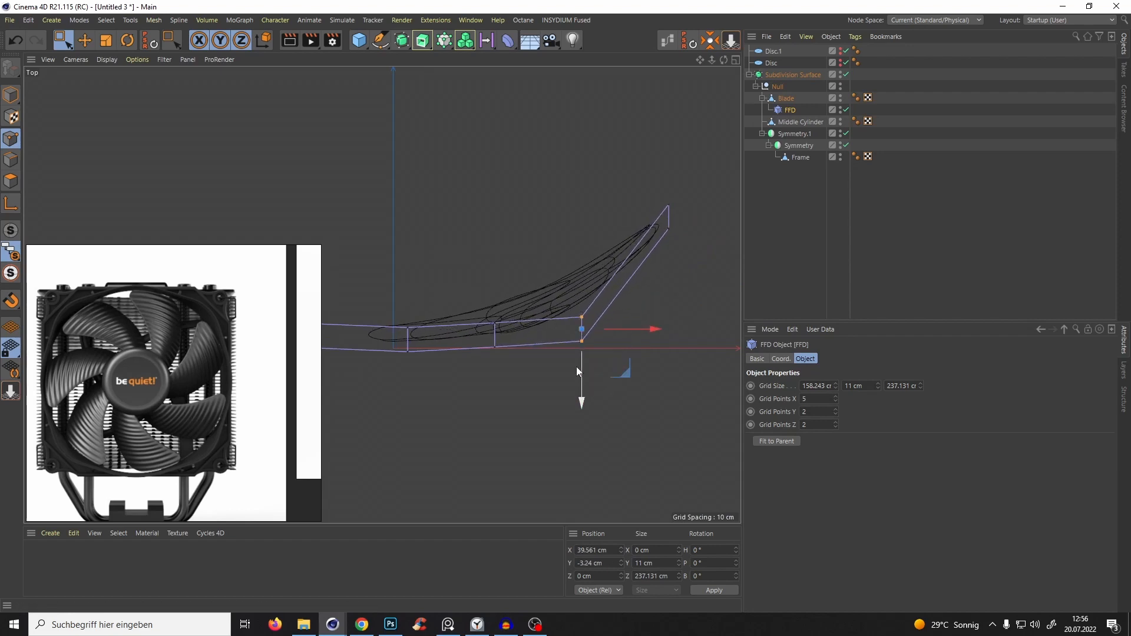
{"action": "left_click_drag", "start_coordinate": [474, 299], "coordinate": [494, 397]}
{"action": "key", "text": "F1"}
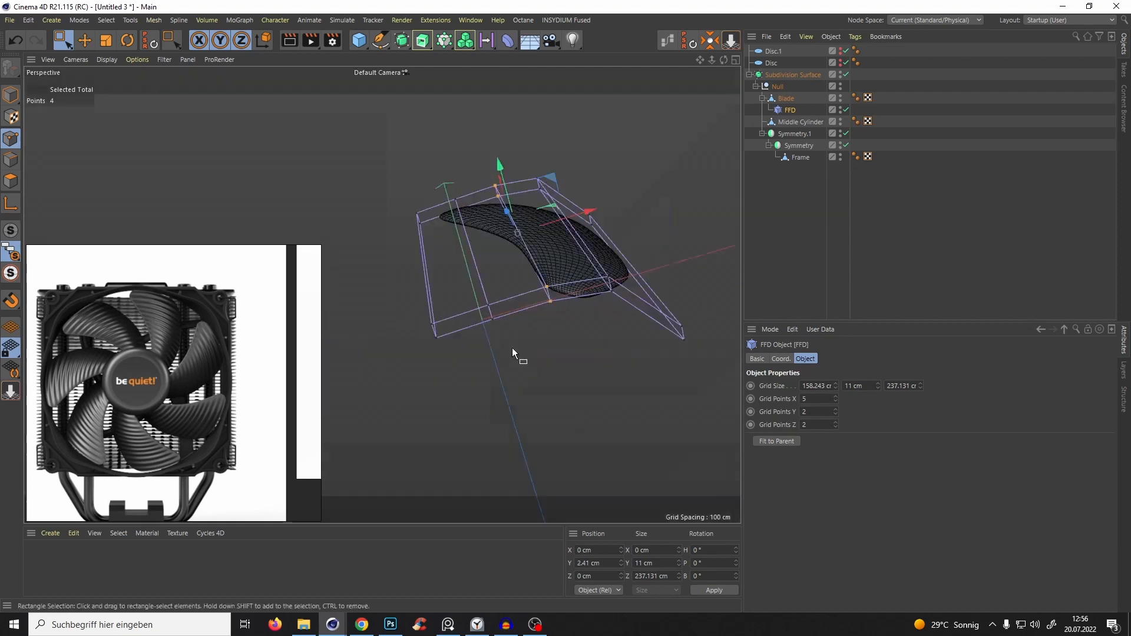
{"action": "left_click_drag", "start_coordinate": [511, 348], "coordinate": [516, 257], "text": "alt"}
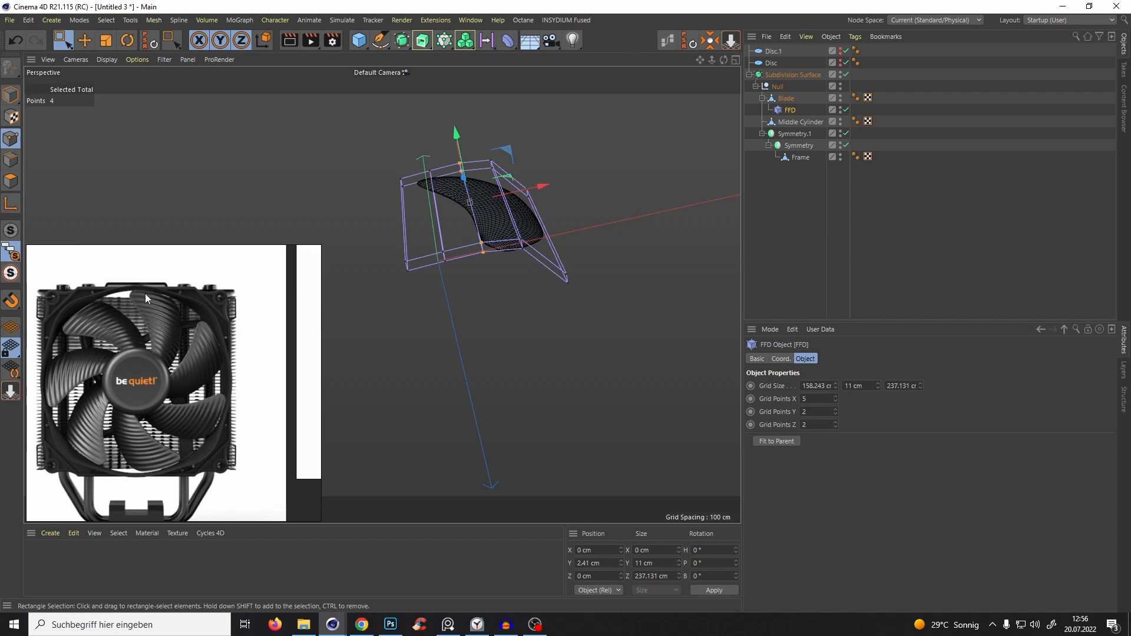
Flatten the bend at the blade's tip by moving the cage's outer corner points back towards the blade's plane.
{"action": "left_click_drag", "start_coordinate": [413, 259], "coordinate": [521, 297], "text": "alt"}
{"action": "left_click_drag", "start_coordinate": [481, 224], "coordinate": [461, 300], "text": "alt"}
{"action": "middle_click_drag", "start_coordinate": [461, 299], "coordinate": [526, 256], "text": "alt"}
{"action": "left_click_drag", "start_coordinate": [524, 253], "coordinate": [480, 275]}
{"action": "left_click_drag", "start_coordinate": [490, 365], "coordinate": [507, 326], "text": "alt"}
{"action": "middle_click_drag", "start_coordinate": [507, 325], "coordinate": [437, 249], "text": "alt"}
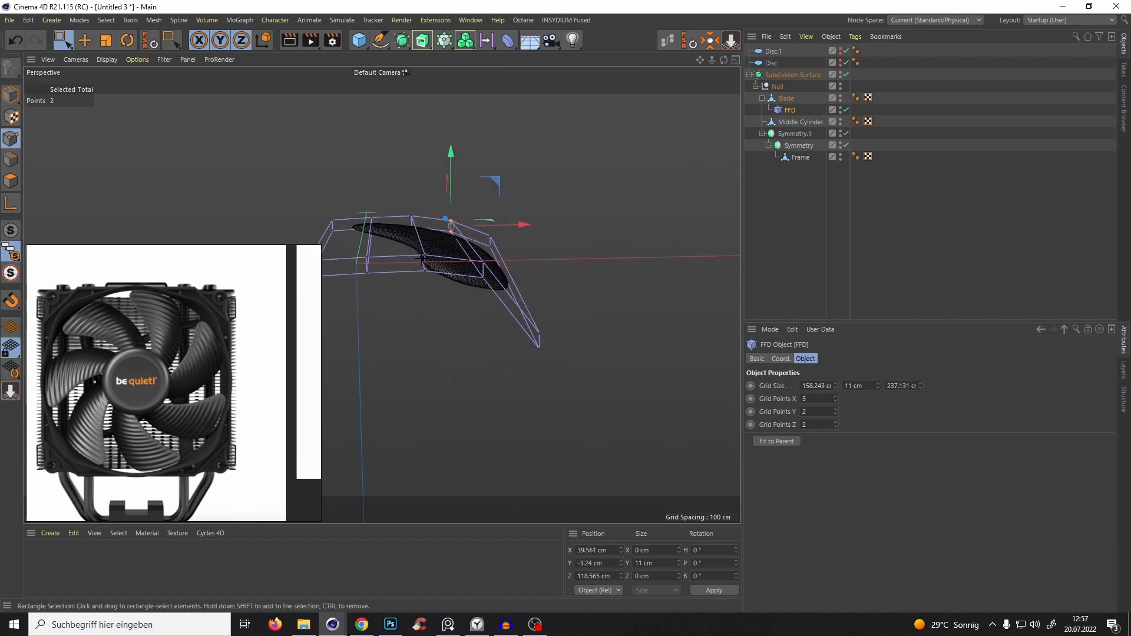
Twist the hub end by moving the lower cage points to Y about -27.1 cm in the fourth column and -85.3 cm in the outermost.
{"action": "left_click_drag", "start_coordinate": [421, 258], "coordinate": [491, 301]}
{"action": "left_click_drag", "start_coordinate": [491, 300], "coordinate": [472, 290], "text": "alt"}
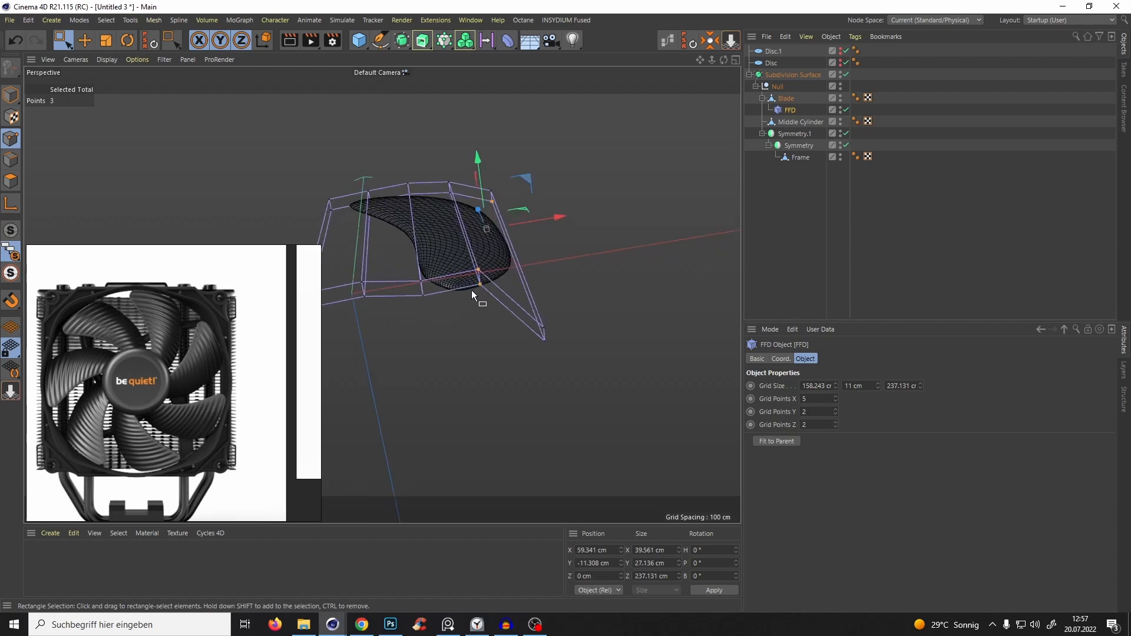
{"action": "left_click_drag", "start_coordinate": [470, 211], "coordinate": [475, 244]}
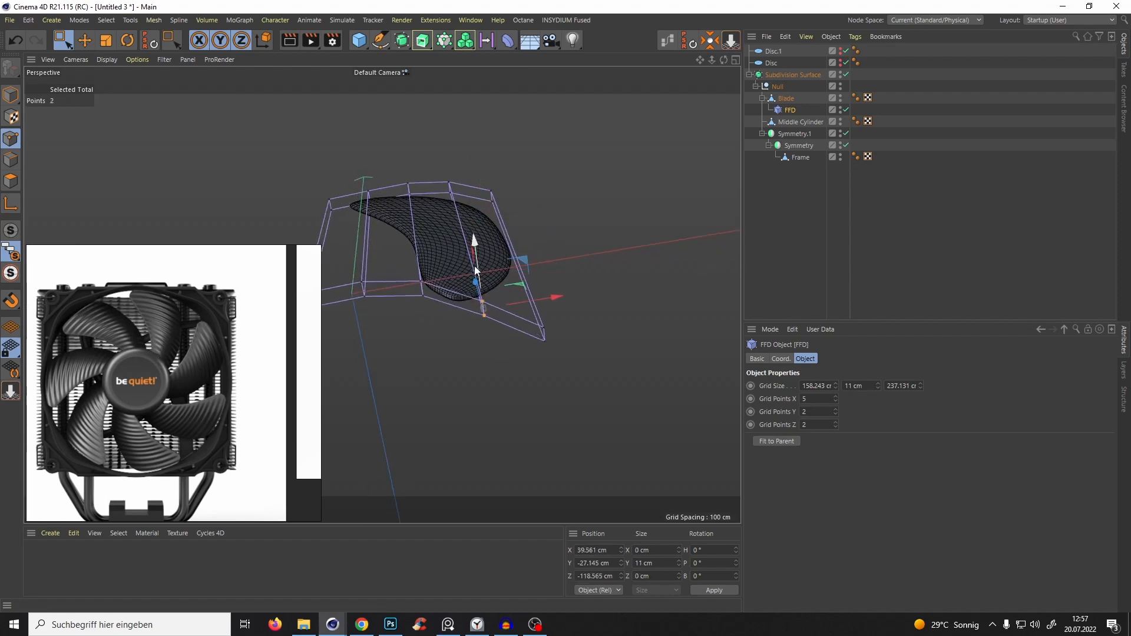
{"action": "left_click_drag", "start_coordinate": [520, 359], "coordinate": [539, 334], "text": "alt"}
{"action": "left_click_drag", "start_coordinate": [530, 265], "coordinate": [540, 306]}
{"action": "left_click_drag", "start_coordinate": [475, 277], "coordinate": [516, 351], "text": "alt"}
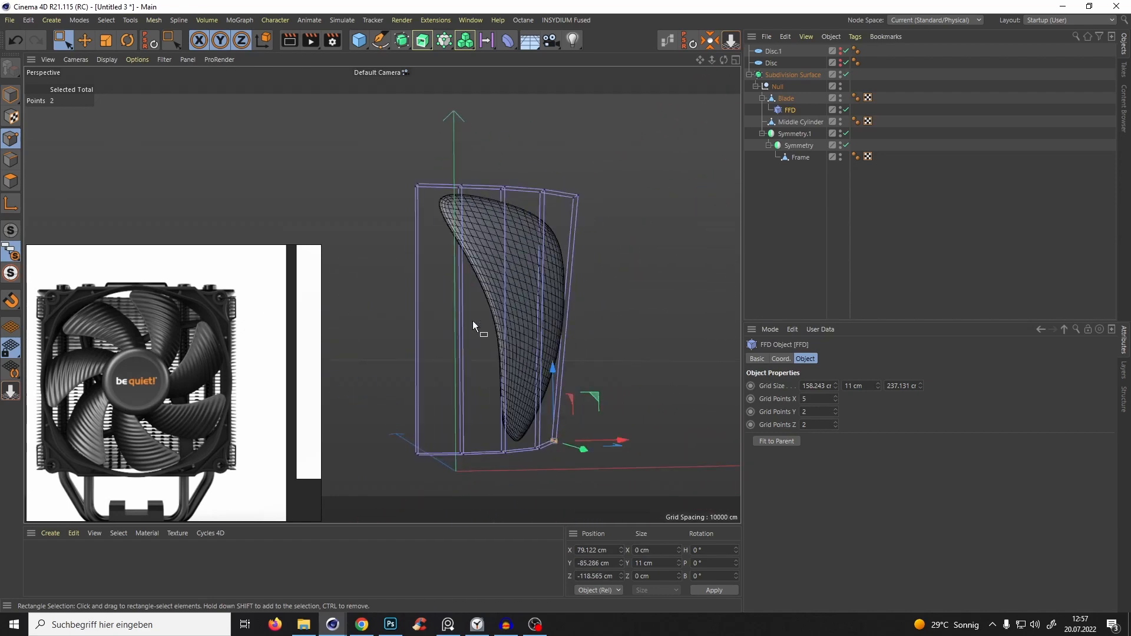
Show the complete fan again and check how the bent, twisted blade sits against the hub and inside the frame.
{"action": "key", "text": "q"}
{"action": "left_click_drag", "start_coordinate": [489, 259], "coordinate": [490, 360], "text": "alt"}
{"action": "key", "text": "q"}
{"action": "left_click_drag", "start_coordinate": [589, 416], "coordinate": [622, 409]}
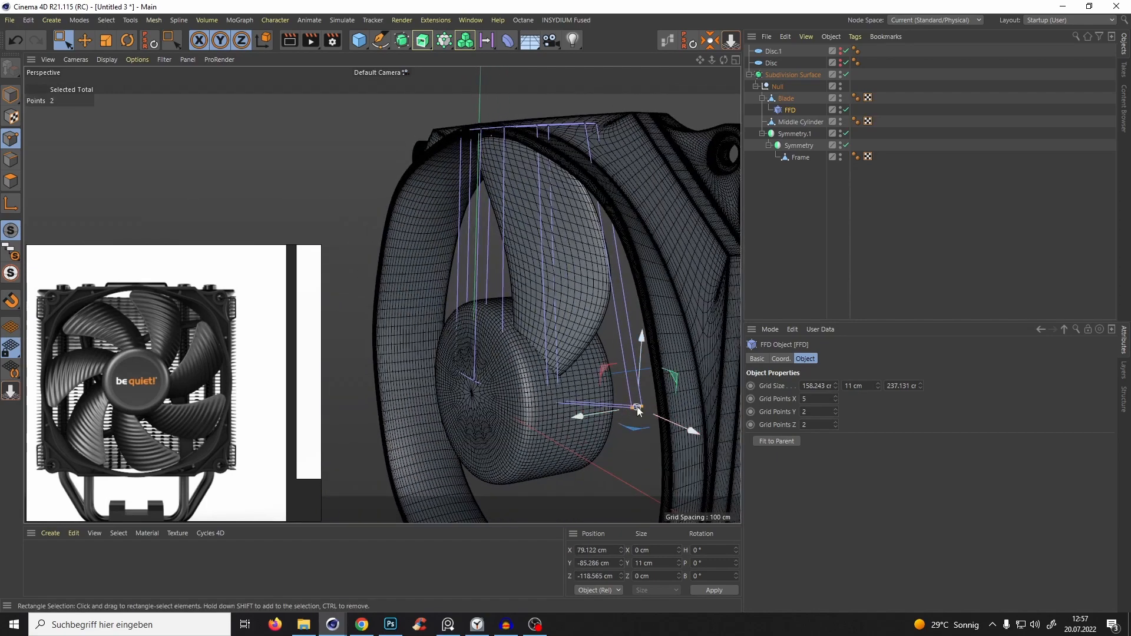
{"action": "left_click_drag", "start_coordinate": [531, 386], "coordinate": [563, 307], "text": "alt"}
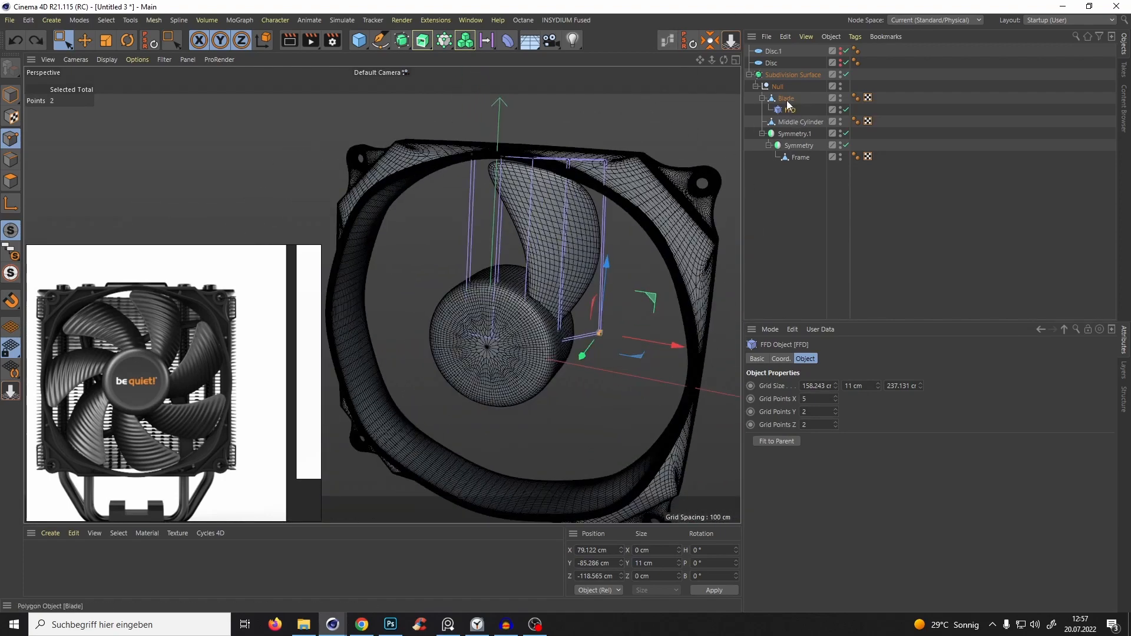
{"action": "left_click_drag", "start_coordinate": [596, 234], "coordinate": [603, 214], "text": "alt"}
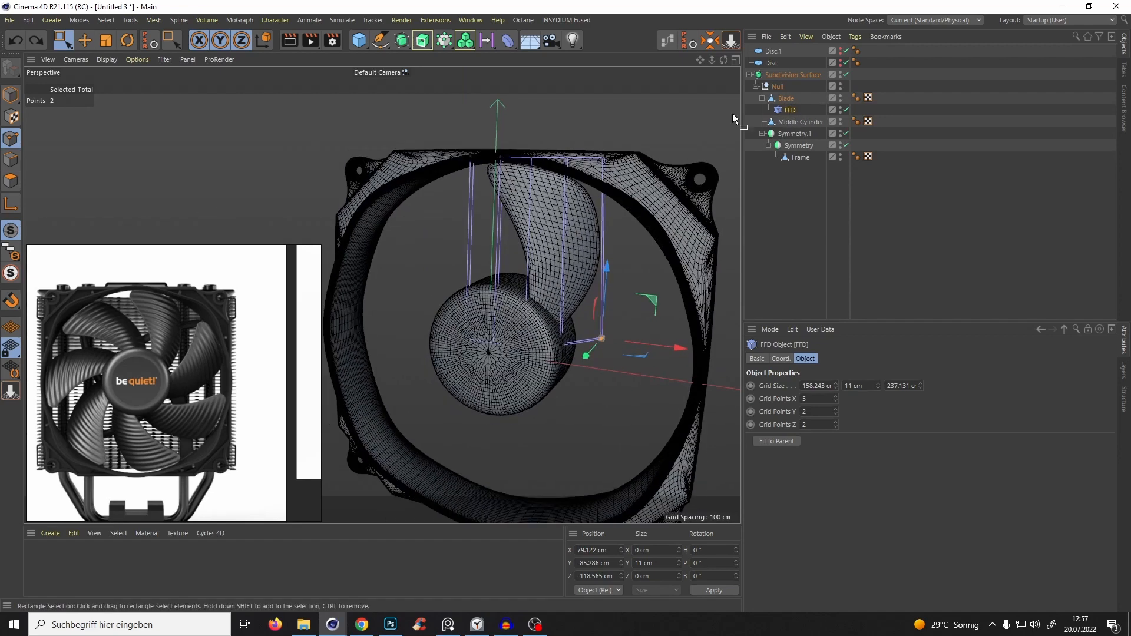
Bake the FFD-deformed blade into a separate polygon object using Current State to Object.
{"action": "left_click", "coordinate": [786, 99]}
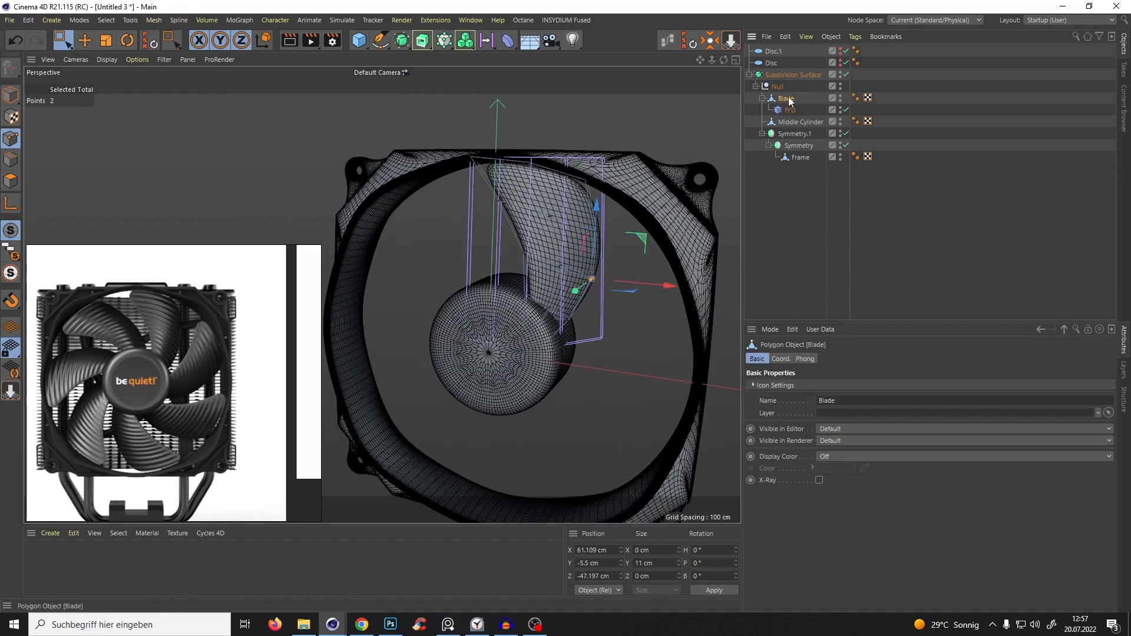
{"action": "right_click", "coordinate": [786, 100]}
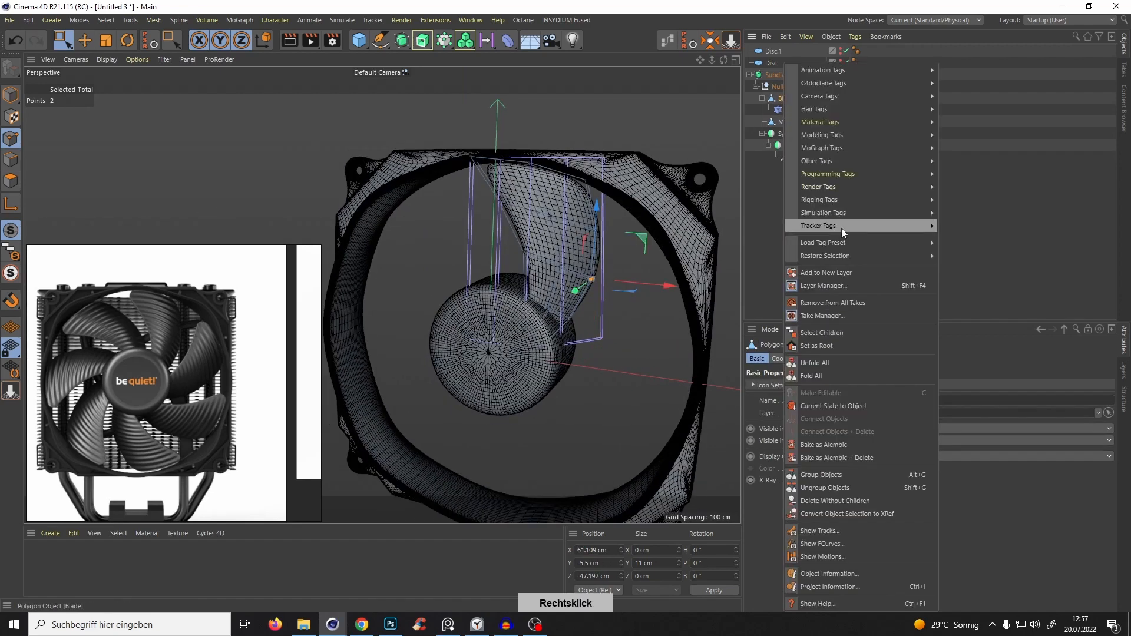
{"action": "left_click", "coordinate": [830, 408]}
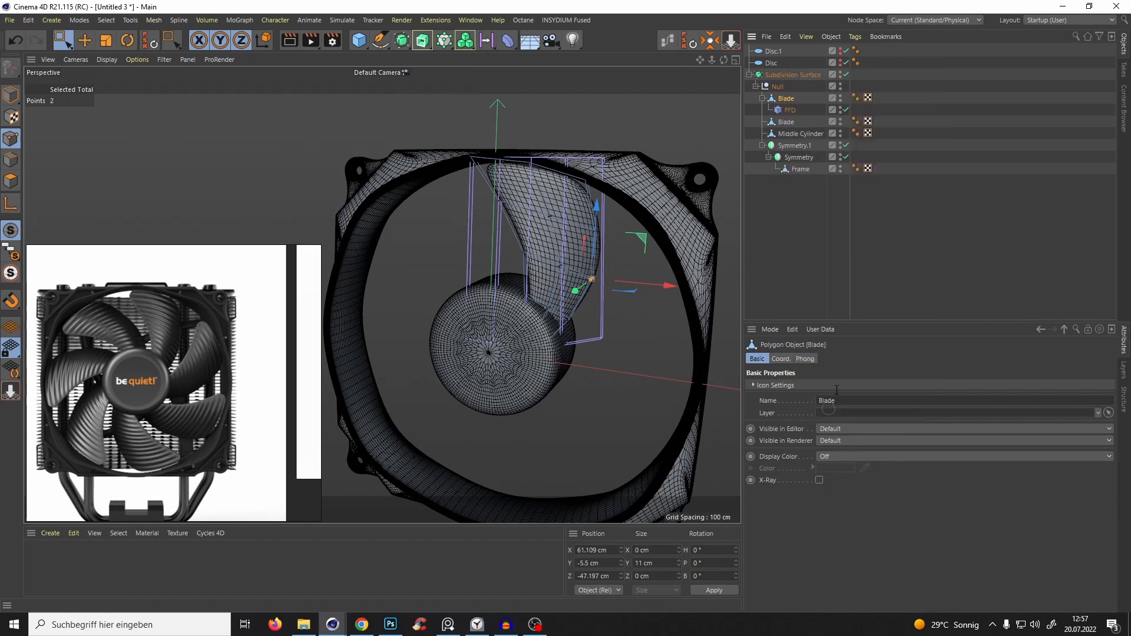
Move the original blade with its FFD out of the Subdivision Surface into a hidden backup group named BU.
{"action": "left_click", "coordinate": [763, 99]}
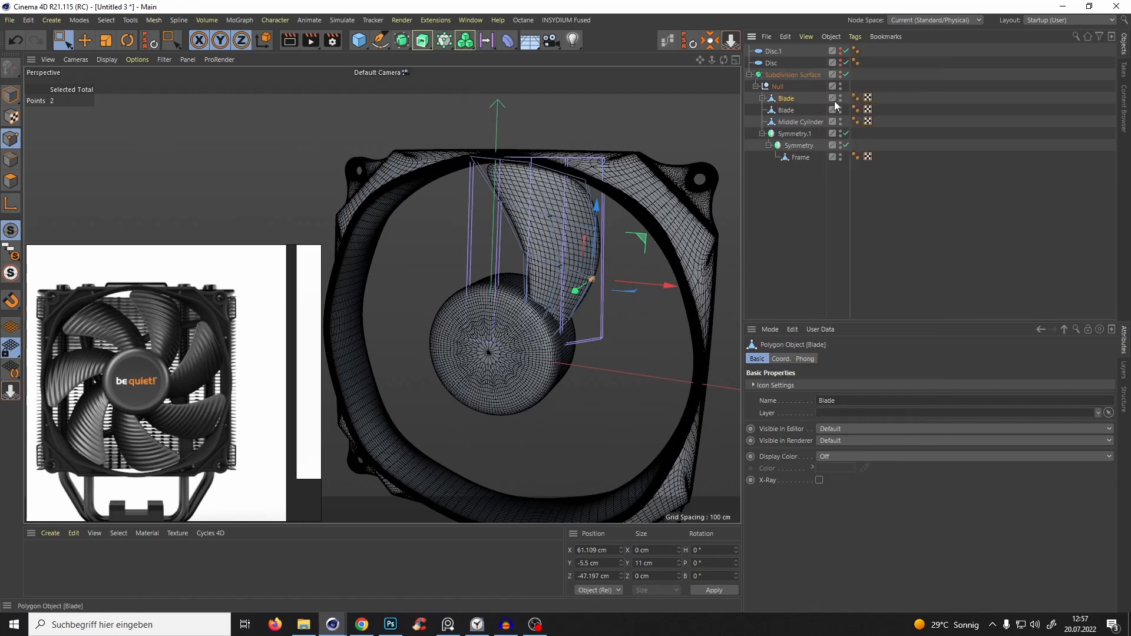
{"action": "left_click", "coordinate": [841, 102], "text": "alt"}
{"action": "left_click_drag", "start_coordinate": [786, 99], "coordinate": [793, 199]}
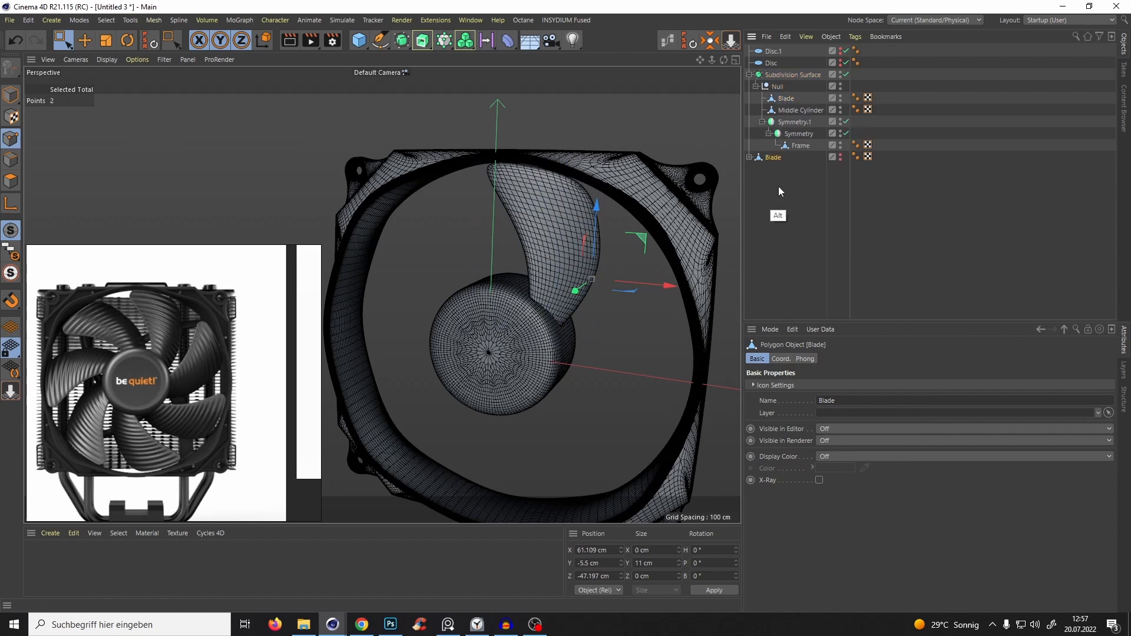
{"action": "key", "text": "alt+g"}
{"action": "type", "text": "BU"}
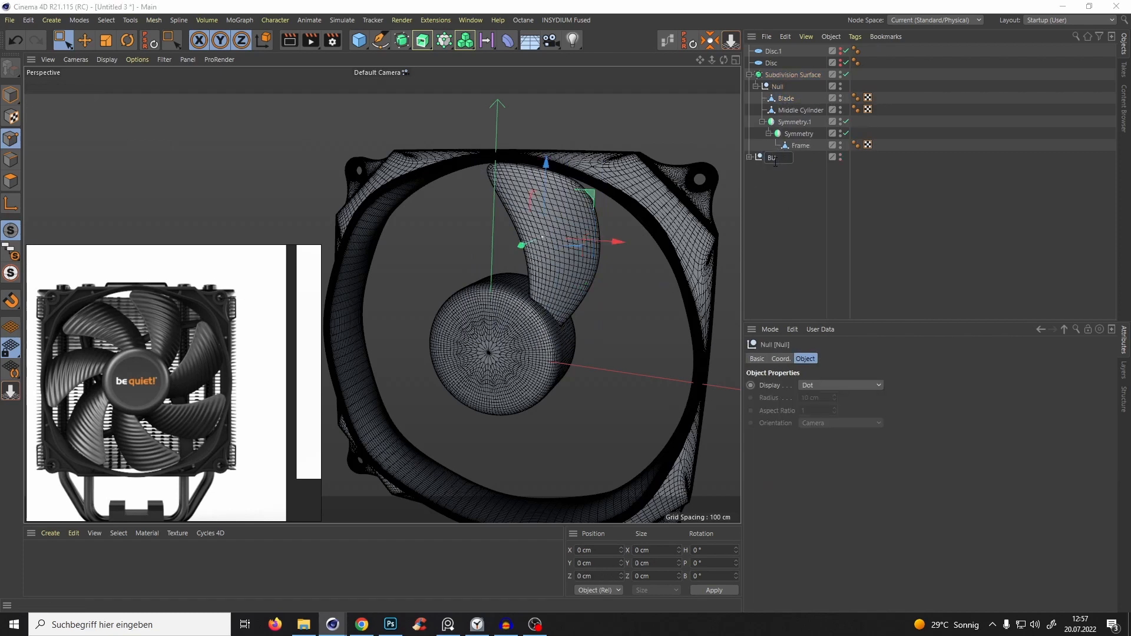
{"action": "key", "text": "Return"}
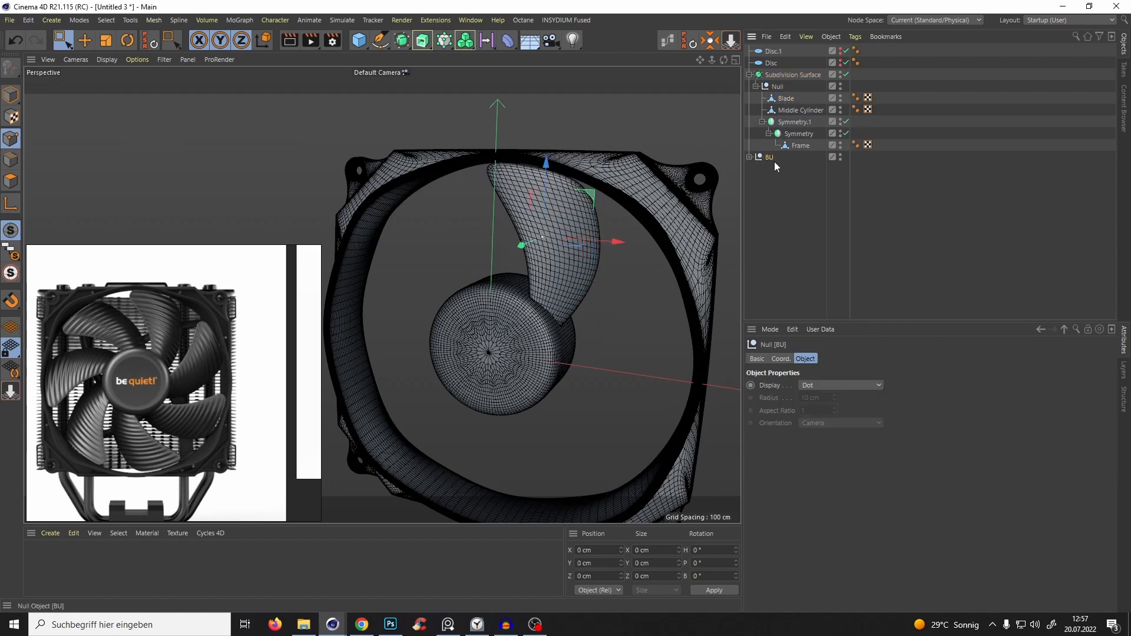
{"action": "left_click", "coordinate": [840, 157]}
Select the baked blade as a whole object in Model mode with the Move tool.
{"action": "left_click", "coordinate": [785, 98]}
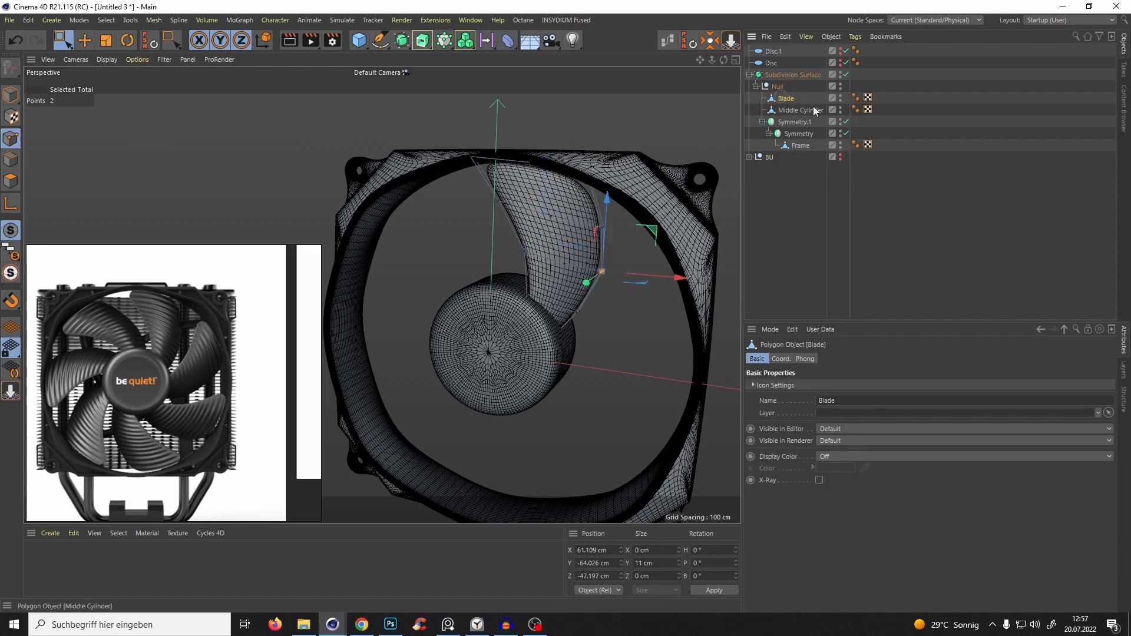
{"action": "left_click_drag", "start_coordinate": [531, 248], "coordinate": [572, 231], "text": "alt"}
{"action": "left_click", "coordinate": [10, 95]}
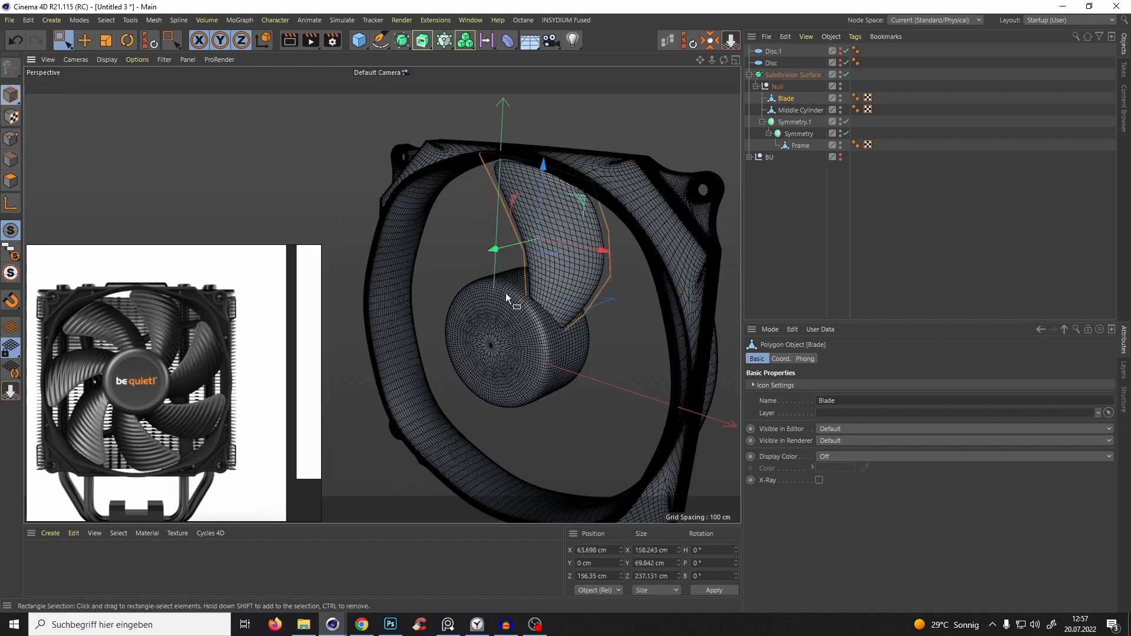
{"action": "key", "text": "e"}
{"action": "mouse_move", "coordinate": [518, 290]}
{"action": "left_mouse_down", "text": "alt"}
{"action": "mouse_move", "coordinate": [590, 277]}
{"action": "mouse_move", "coordinate": [518, 268]}
{"action": "left_mouse_up", "text": "alt"}
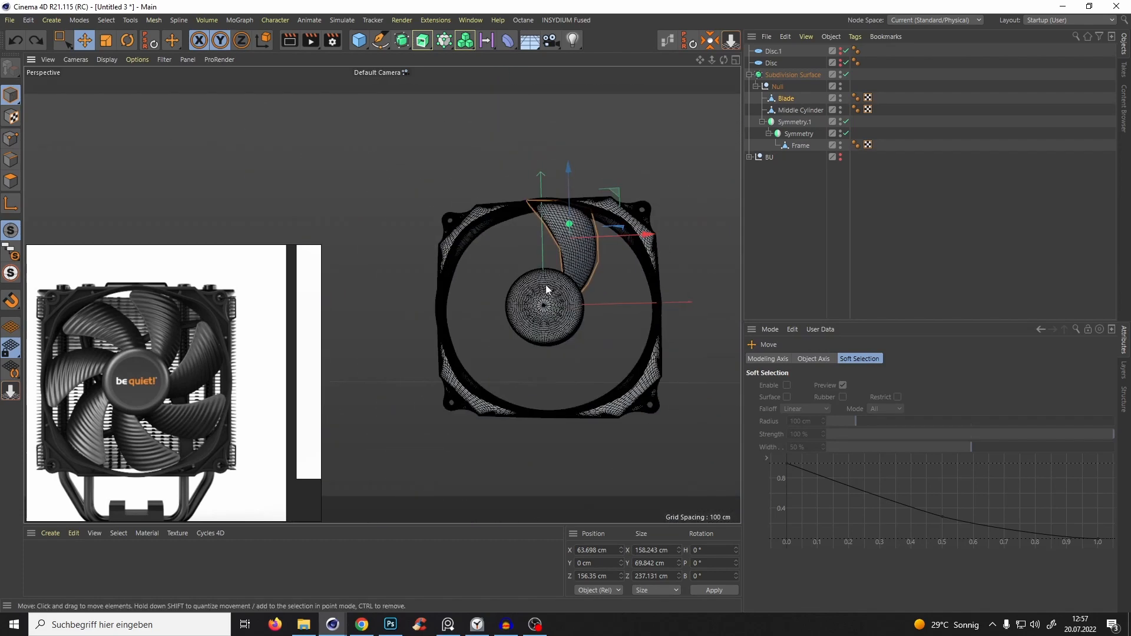
Show the fan in the front view with the Subdivision Surface switched off and locate the hub's centre point.
{"action": "key", "text": "F4"}
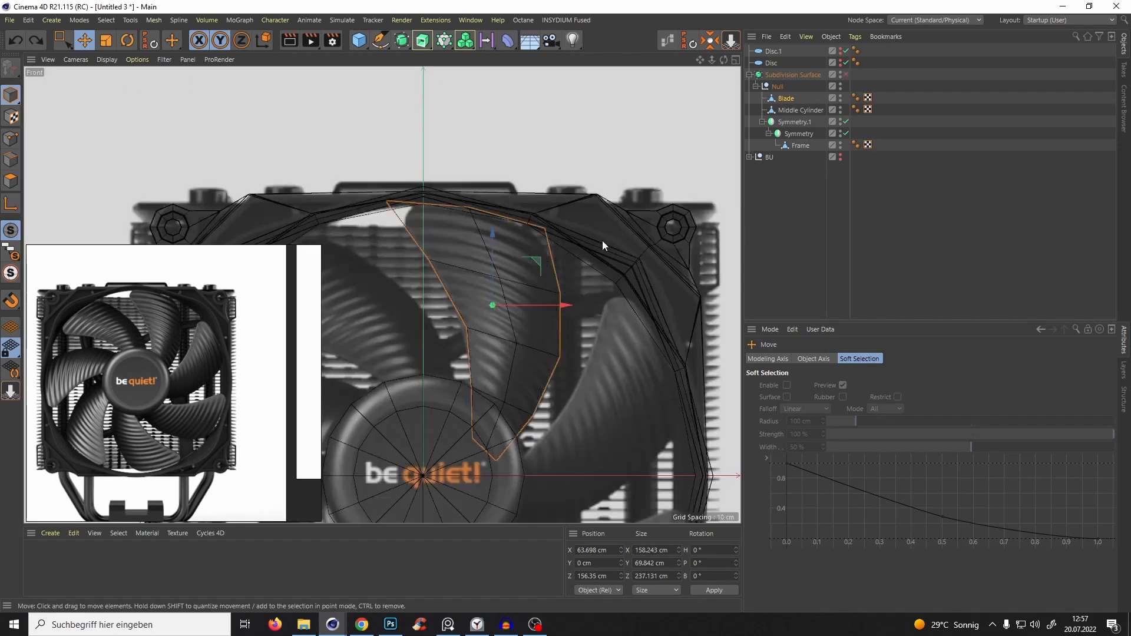
{"action": "scroll", "coordinate": [500, 245], "scroll_direction": "down", "scroll_amount": 6}
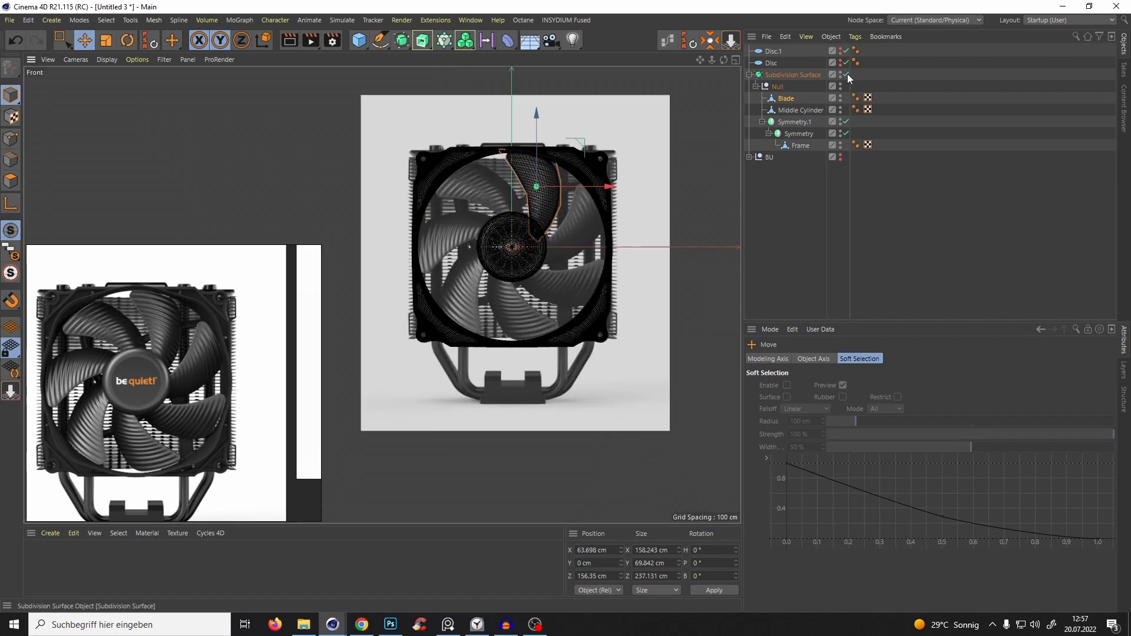
{"action": "key", "text": "q"}
{"action": "scroll", "coordinate": [518, 227], "scroll_direction": "up", "scroll_amount": 6}
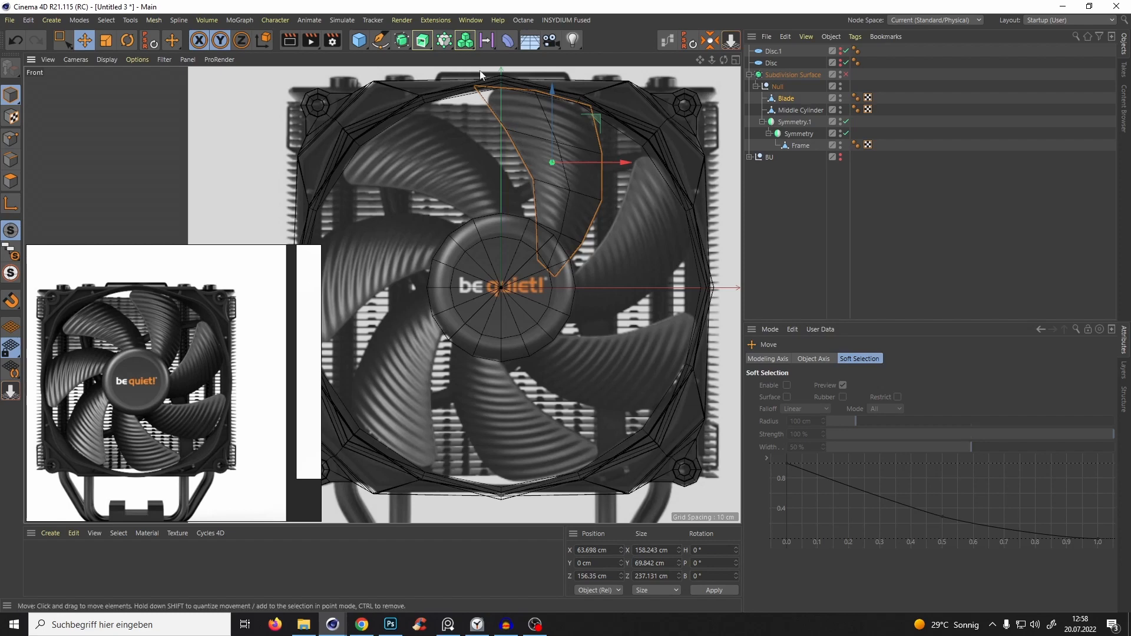
{"action": "scroll", "coordinate": [483, 292], "scroll_direction": "up", "scroll_amount": 4}
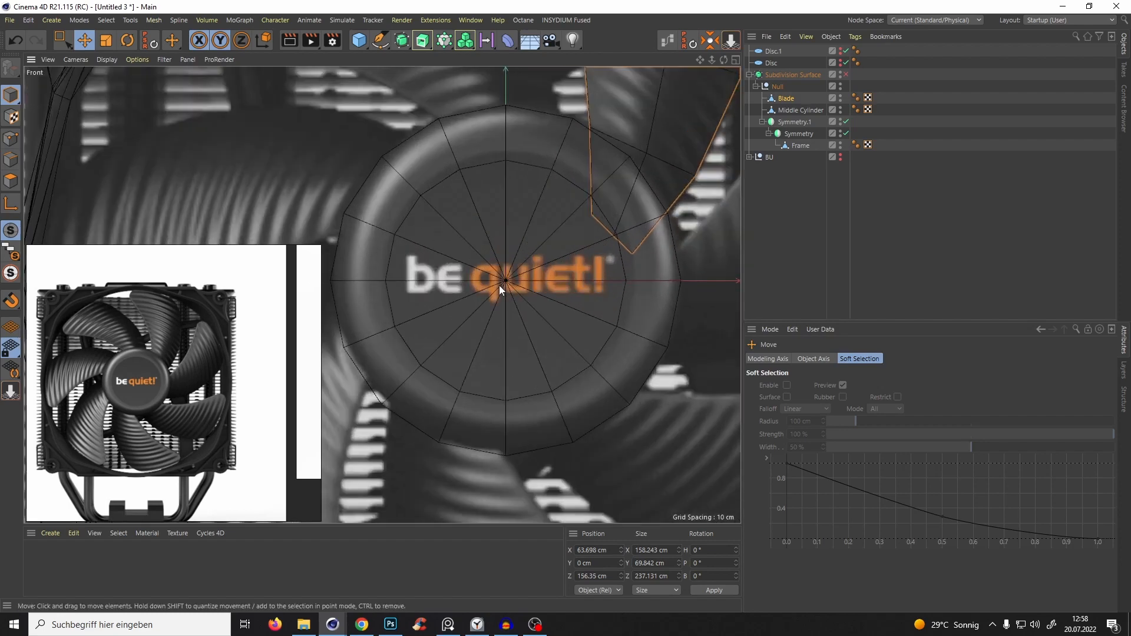
{"action": "scroll", "coordinate": [498, 289], "scroll_direction": "down", "scroll_amount": 5}
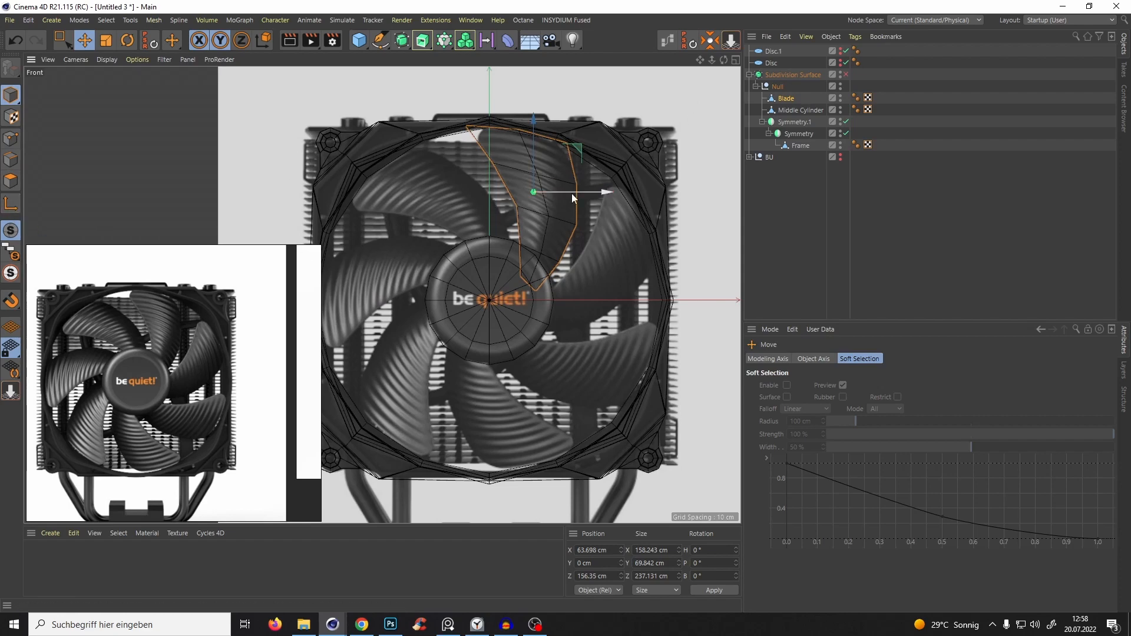
Snap the blade's axis to the hub's centre at 0, 0, 0 cm, and switch snapping and axis modification off again.
{"action": "scroll", "coordinate": [542, 183], "scroll_direction": "up", "scroll_amount": 3}
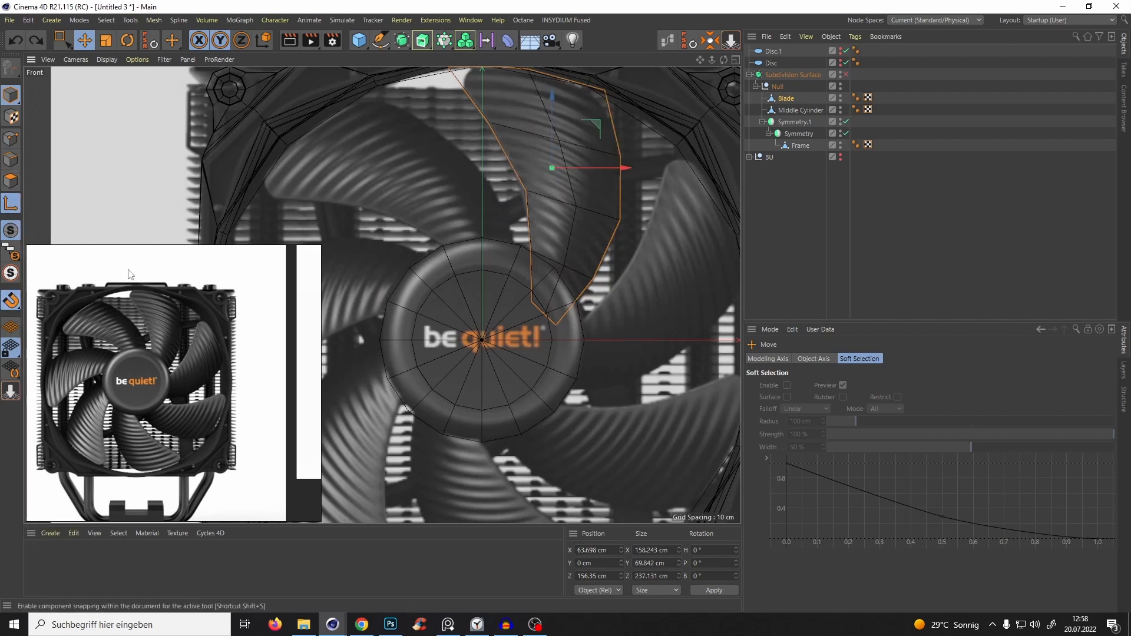
{"action": "left_click_drag", "start_coordinate": [131, 274], "coordinate": [223, 324]}
{"action": "left_click", "coordinate": [10, 302]}
{"action": "left_click", "coordinate": [11, 305]}
{"action": "right_click", "coordinate": [11, 303]}
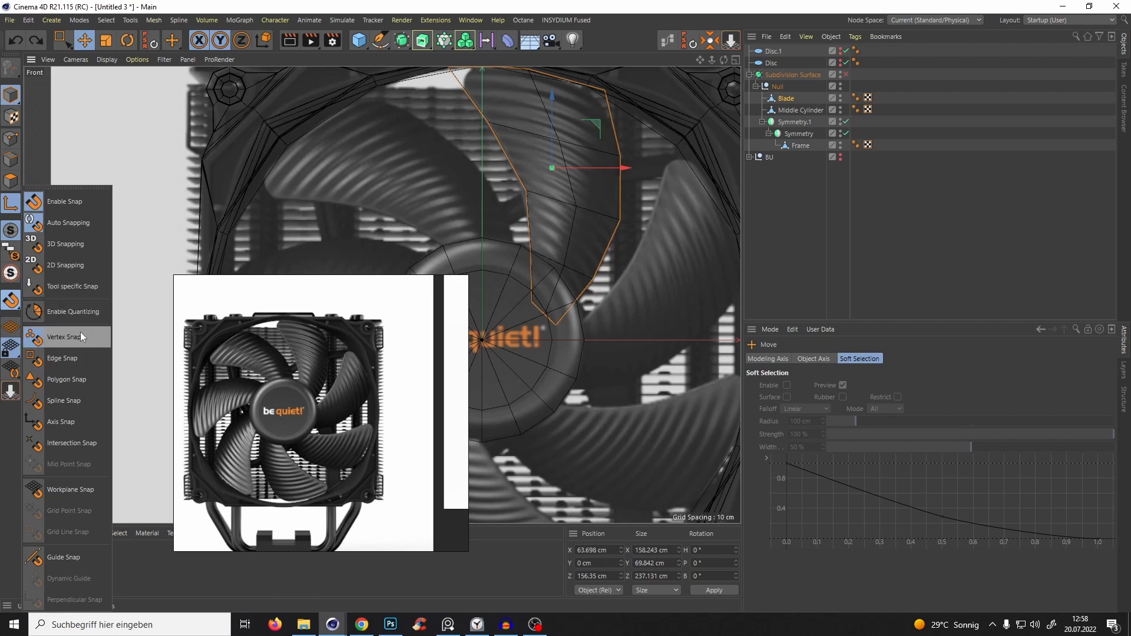
{"action": "left_click", "coordinate": [74, 497]}
{"action": "left_click", "coordinate": [597, 132]}
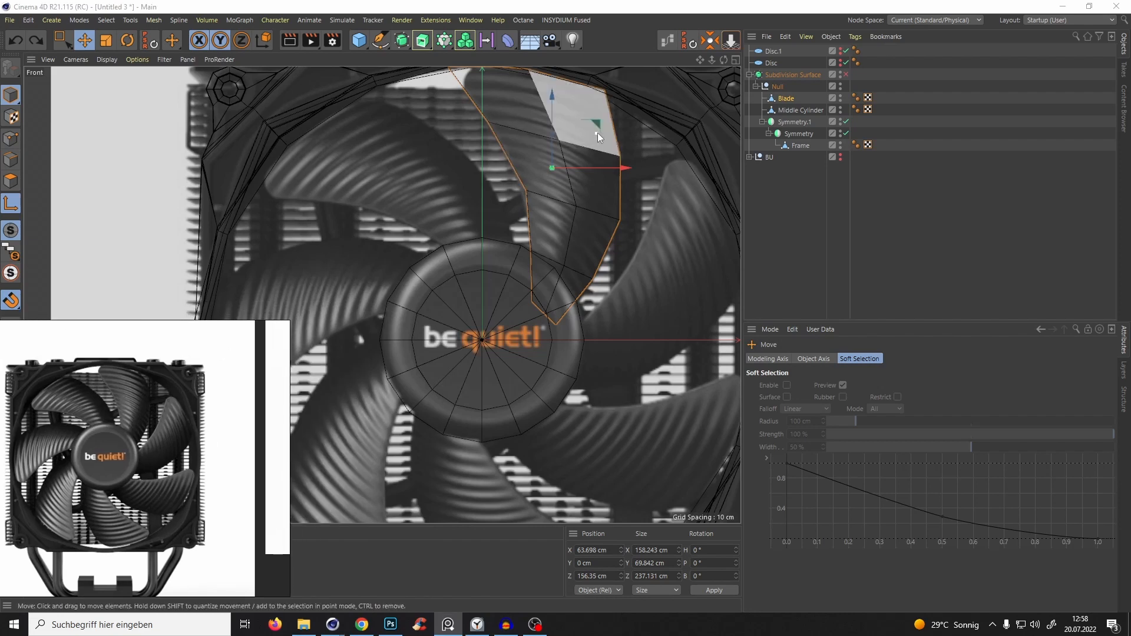
{"action": "left_click_drag", "start_coordinate": [597, 132], "coordinate": [472, 376]}
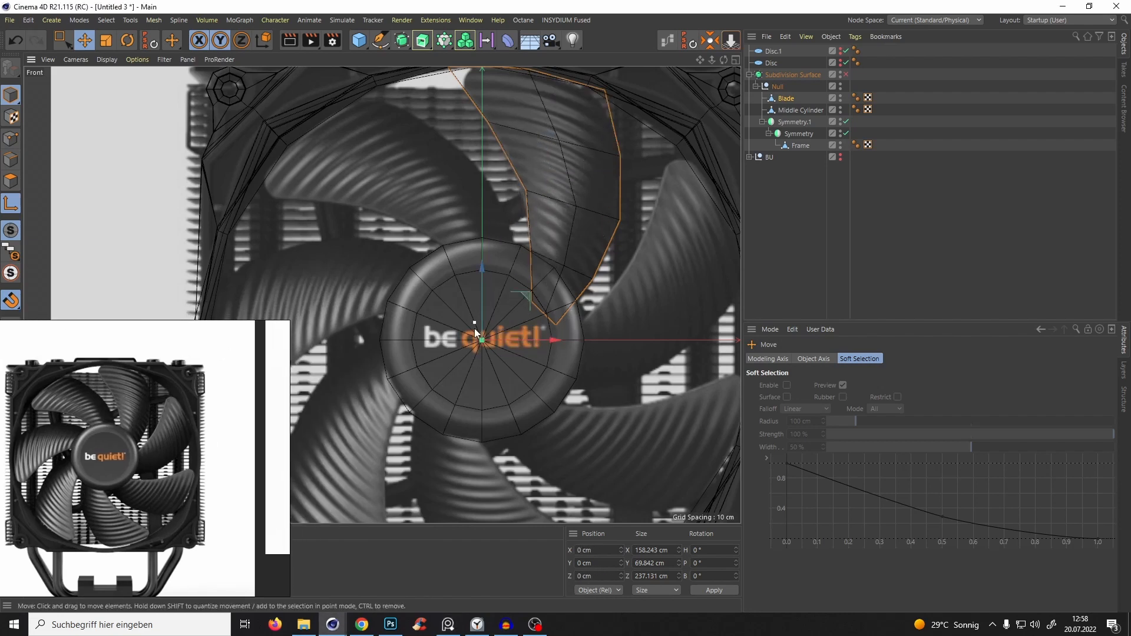
{"action": "right_click_drag", "start_coordinate": [182, 395], "coordinate": [232, 365]}
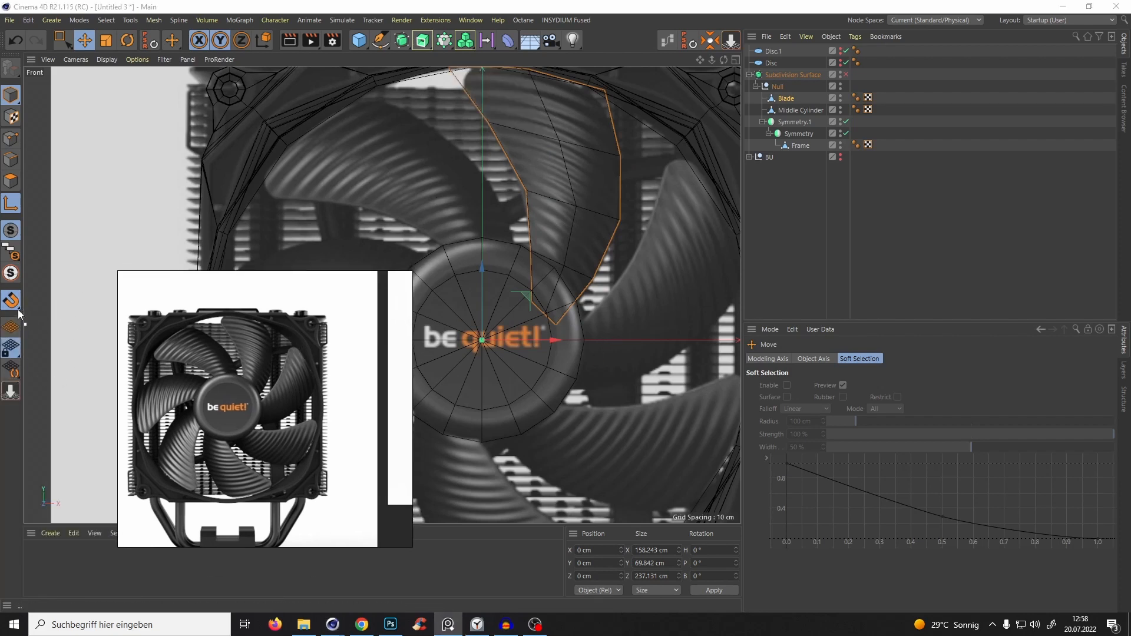
{"action": "left_click", "coordinate": [16, 294]}
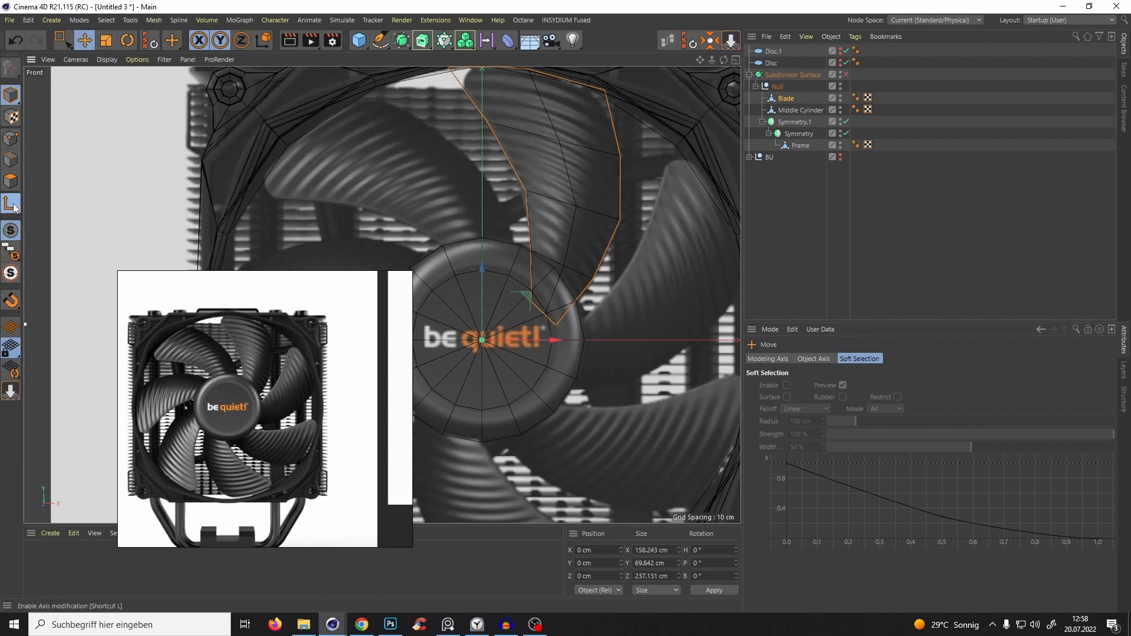
Add a MoGraph Cloner for the blade.
{"action": "scroll", "coordinate": [212, 378], "scroll_direction": "up", "scroll_amount": 2}
{"action": "right_click_drag", "start_coordinate": [212, 378], "coordinate": [103, 417]}
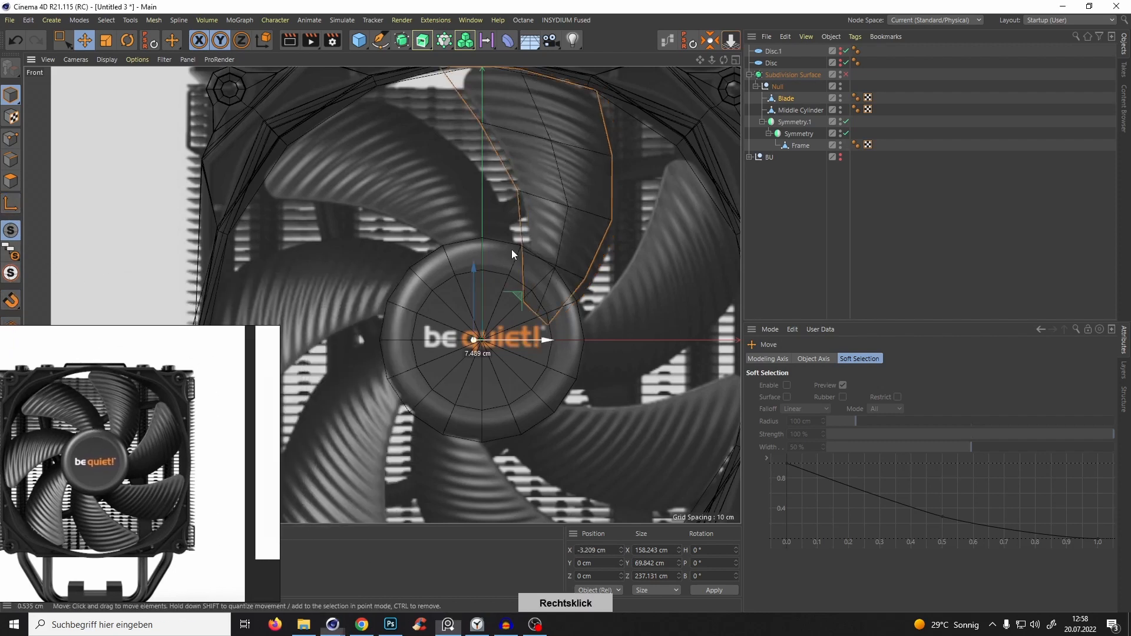
{"action": "scroll", "coordinate": [488, 235], "scroll_direction": "down", "scroll_amount": 3}
{"action": "middle_click_drag", "start_coordinate": [488, 235], "coordinate": [454, 220], "text": "alt"}
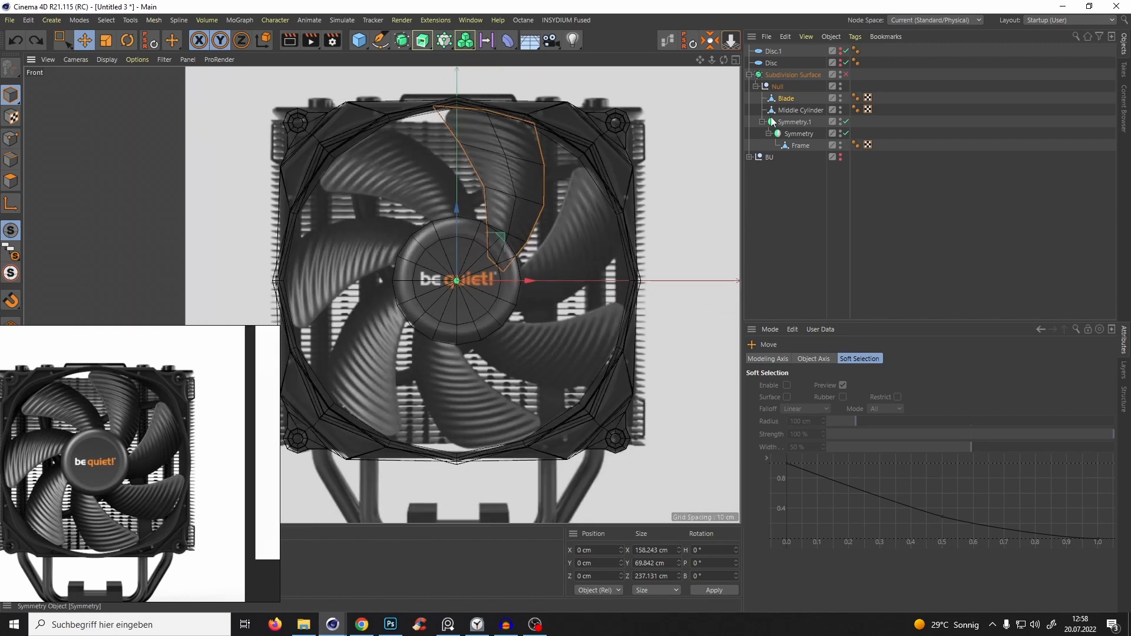
{"action": "left_click", "coordinate": [443, 42]}
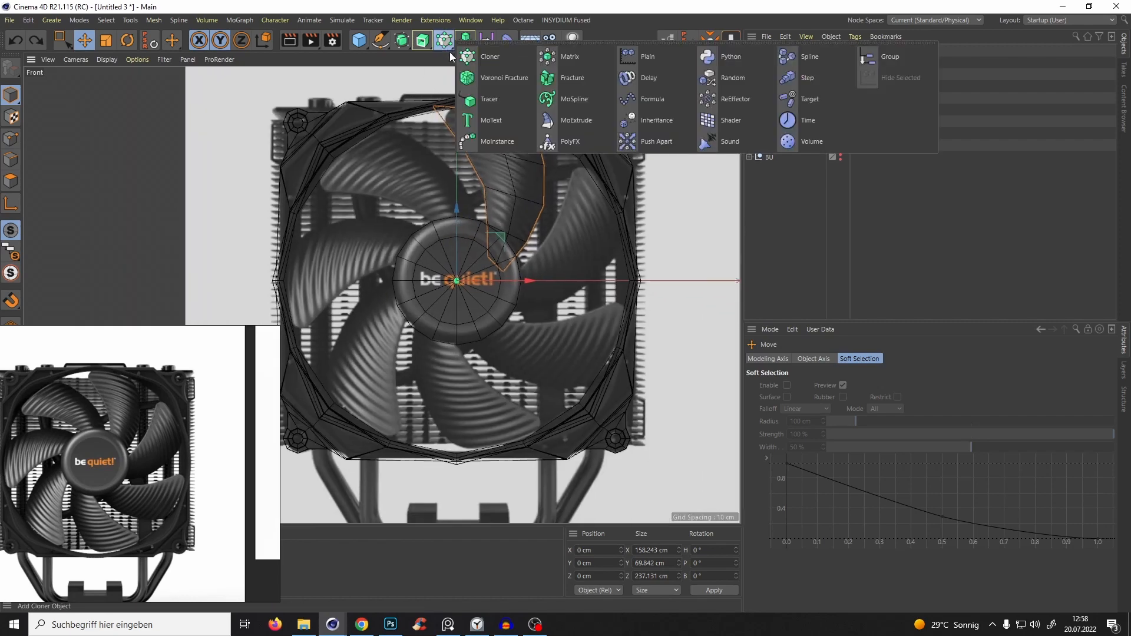
Put the blade in a Cloner set to Radial mode with a radius of 0 cm.
{"action": "left_click", "coordinate": [482, 59], "text": "alt"}
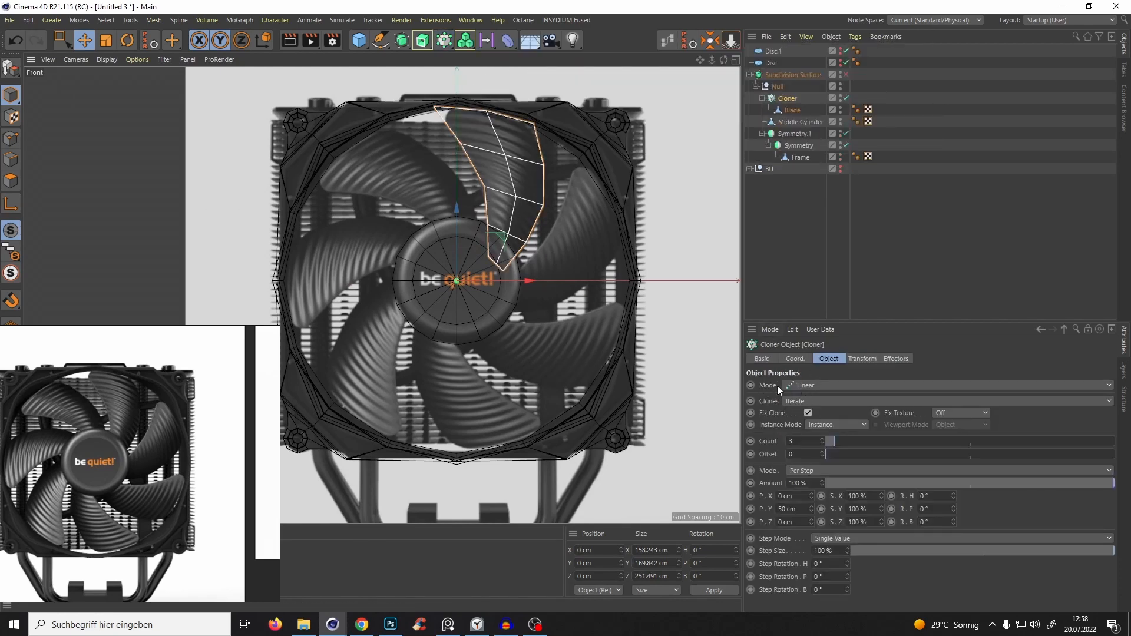
{"action": "left_click", "coordinate": [792, 386]}
{"action": "left_click", "coordinate": [813, 427]}
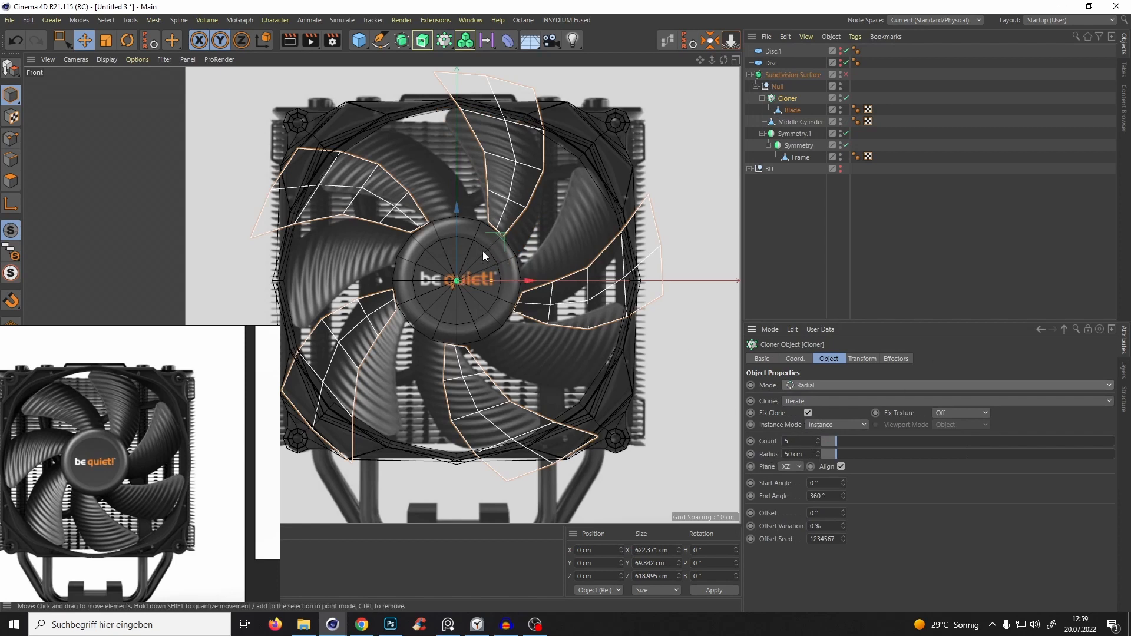
{"action": "left_click_drag", "start_coordinate": [804, 454], "coordinate": [691, 482]}
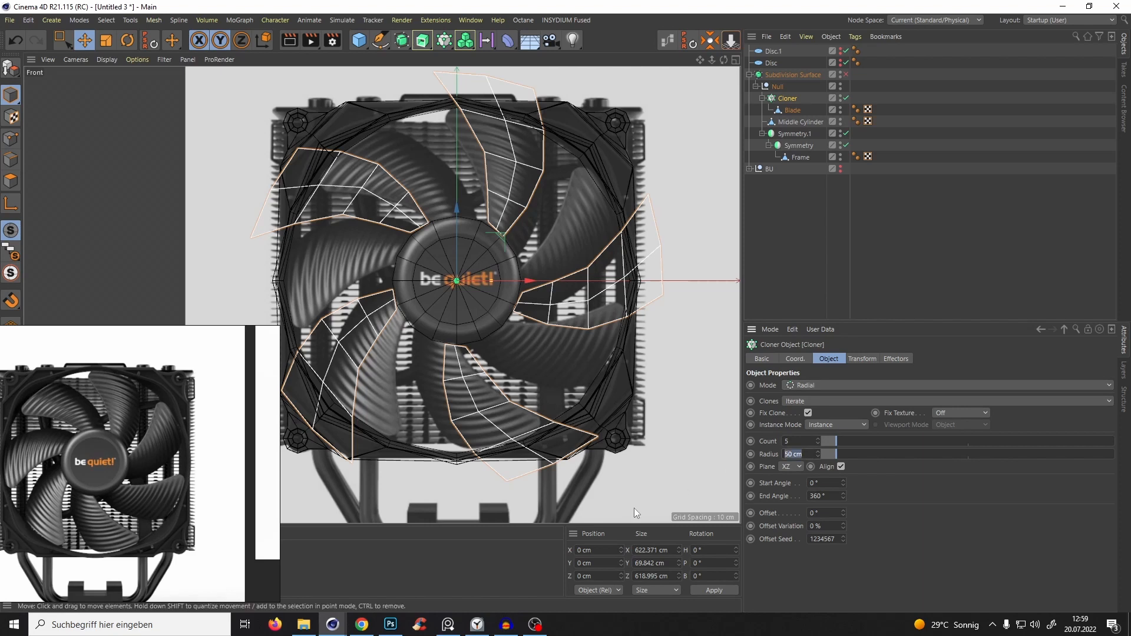
{"action": "type", "text": "0"}
{"action": "key", "text": "Return"}
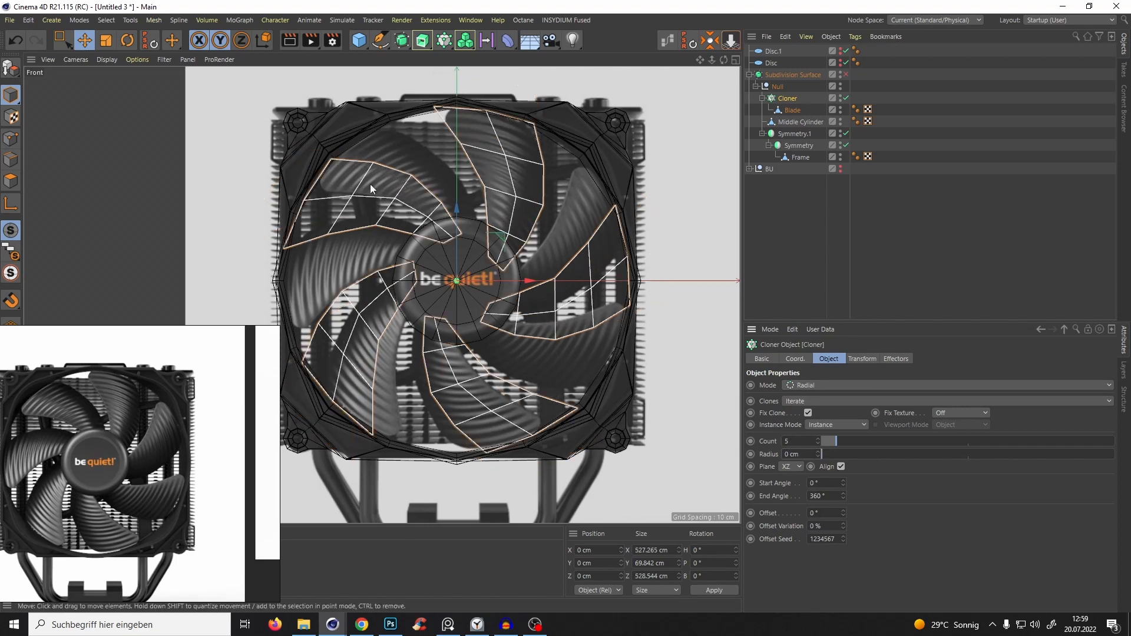
Set the blade Cloner's count to 7 and enable the Subdivision Surface.
{"action": "left_click_drag", "start_coordinate": [802, 442], "coordinate": [688, 477]}
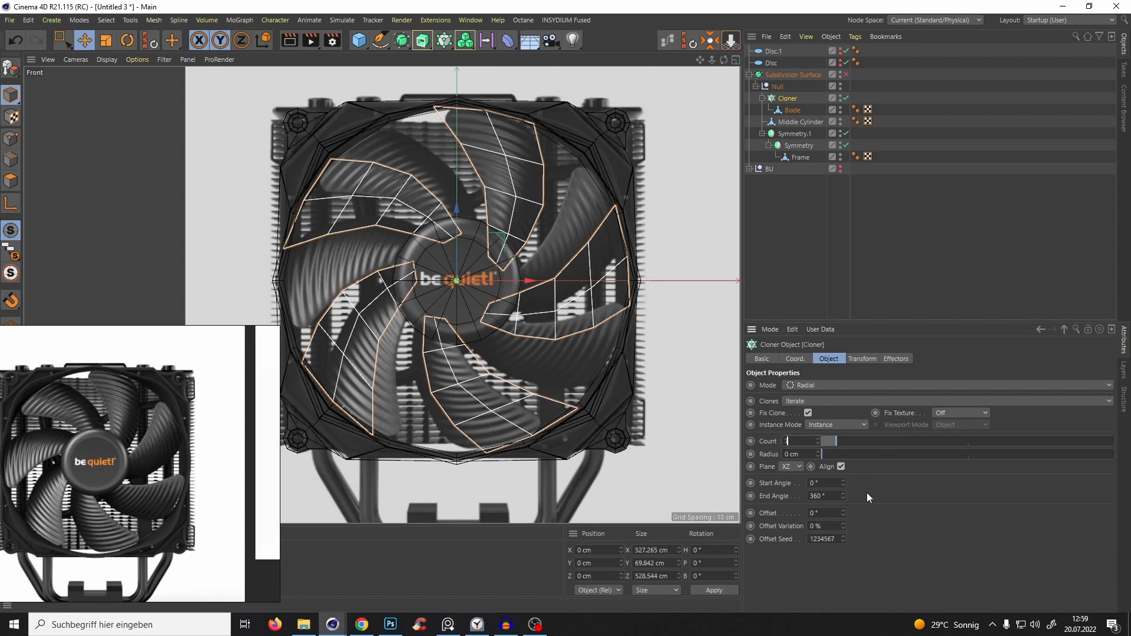
{"action": "type", "text": "7"}
{"action": "key", "text": "Return"}
{"action": "left_click", "coordinate": [846, 75]}
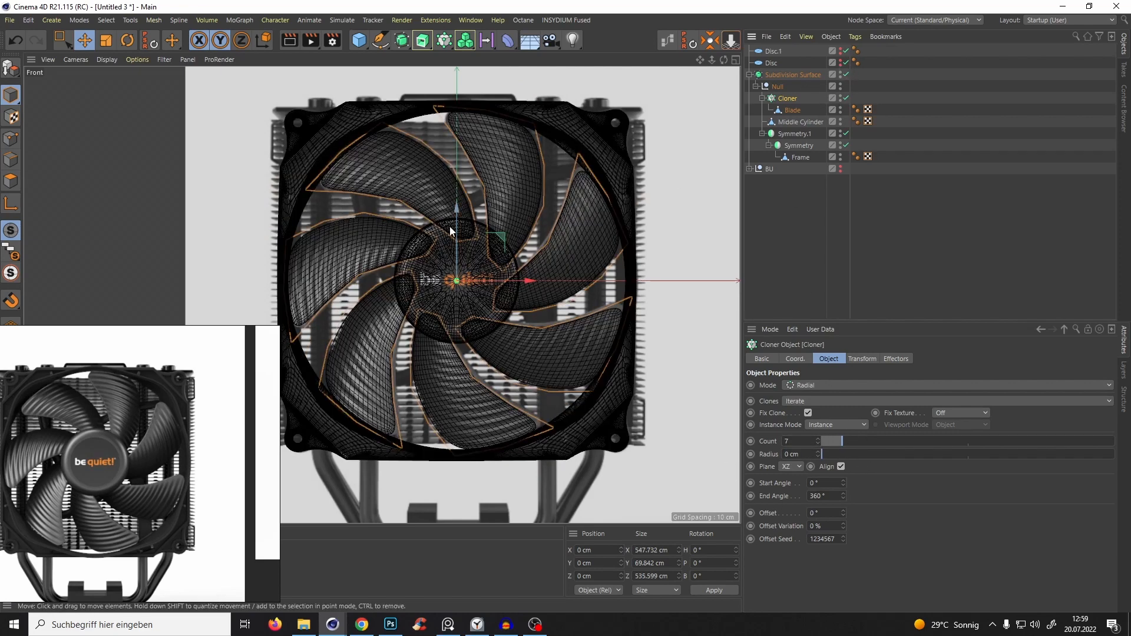
Show the fan in perspective with Gouraud shading and inspect the cloned blades from several angles.
{"action": "key", "text": "F1"}
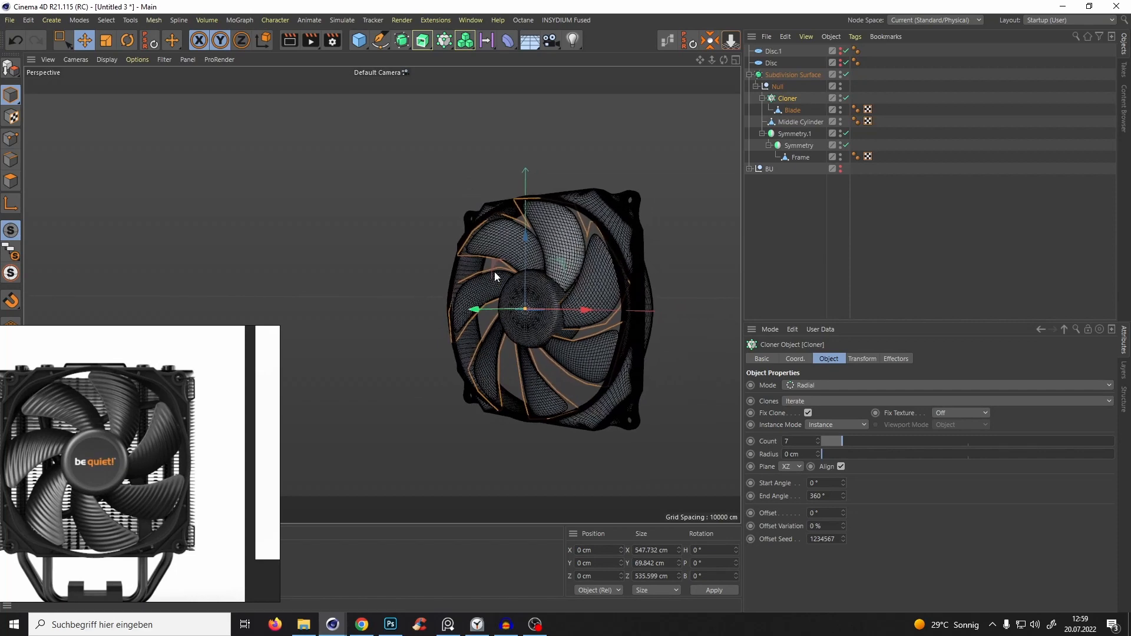
{"action": "key", "text": "n"}
{"action": "key", "text": "a"}
{"action": "middle_click_drag", "start_coordinate": [539, 307], "coordinate": [563, 224], "text": "alt"}
{"action": "scroll", "coordinate": [564, 224], "scroll_direction": "up", "scroll_amount": 4}
{"action": "mouse_move", "coordinate": [563, 223]}
{"action": "left_mouse_down", "text": "alt"}
{"action": "mouse_move", "coordinate": [634, 243]}
{"action": "mouse_move", "coordinate": [518, 167]}
{"action": "left_mouse_up", "text": "alt"}
{"action": "right_click_drag", "start_coordinate": [482, 144], "coordinate": [527, 96], "text": "alt"}
{"action": "mouse_move", "coordinate": [456, 131]}
{"action": "left_mouse_down", "text": "alt"}
{"action": "mouse_move", "coordinate": [492, 163]}
{"action": "mouse_move", "coordinate": [484, 127]}
{"action": "mouse_move", "coordinate": [566, 169]}
{"action": "mouse_move", "coordinate": [613, 167]}
{"action": "mouse_move", "coordinate": [485, 171]}
{"action": "left_mouse_up", "text": "alt"}
{"action": "right_click_drag", "start_coordinate": [485, 167], "coordinate": [485, 285], "text": "alt"}
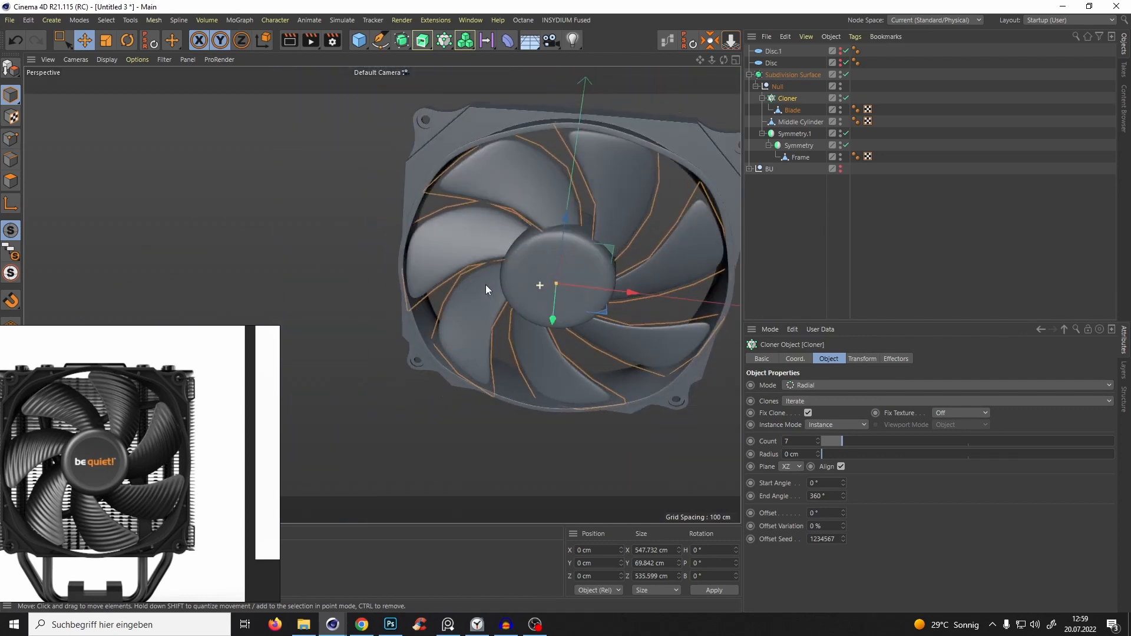
{"action": "left_click_drag", "start_coordinate": [485, 285], "coordinate": [772, 250], "text": "alt"}
{"action": "left_click", "coordinate": [796, 245]}
{"action": "scroll", "coordinate": [620, 232], "scroll_direction": "up", "scroll_amount": 2}
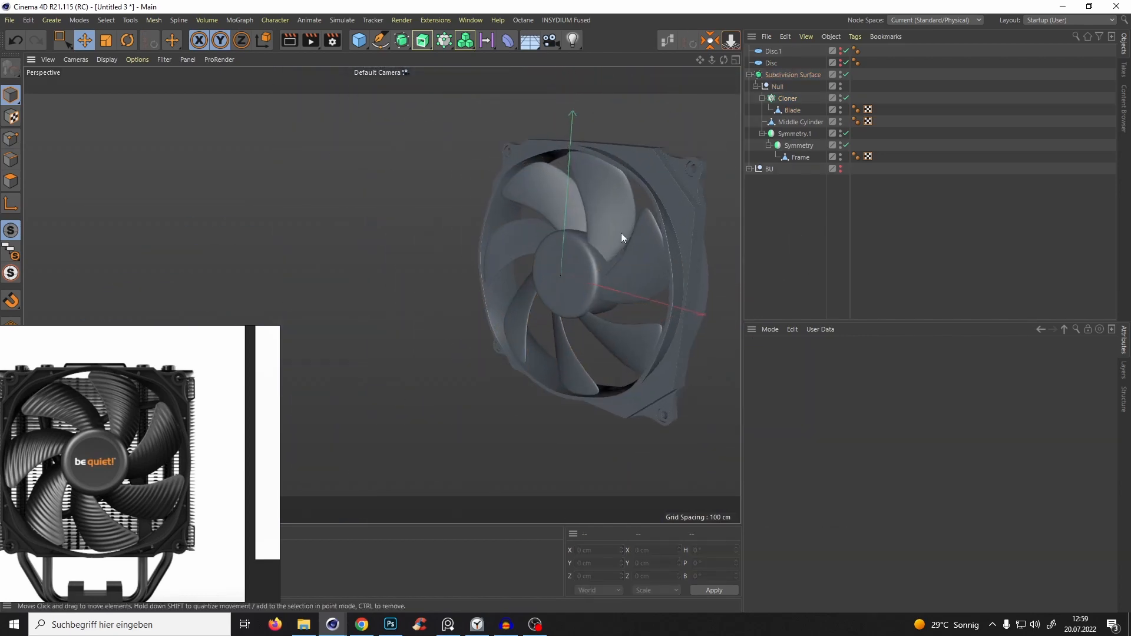
Check the Subdivision Surface settings and examine the smoothed fan's blades and frame from the front and sides.
{"action": "key", "text": "n"}
{"action": "key", "text": "b"}
{"action": "left_click", "coordinate": [786, 74]}
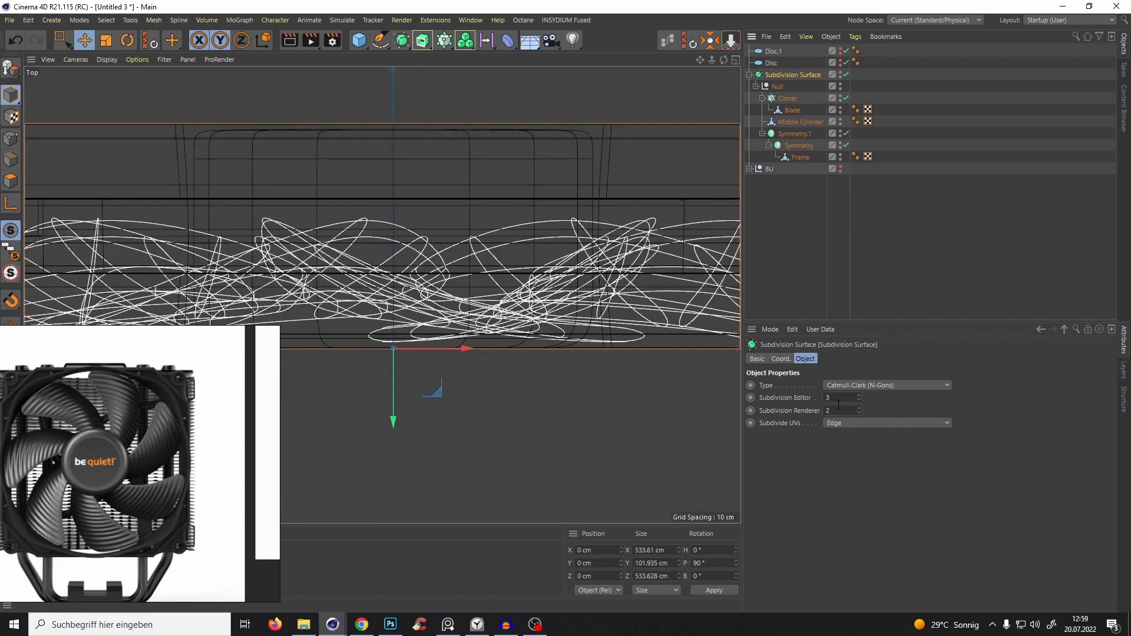
{"action": "left_click", "coordinate": [784, 284]}
{"action": "scroll", "coordinate": [607, 275], "scroll_direction": "down", "scroll_amount": 2}
{"action": "mouse_move", "coordinate": [595, 275]}
{"action": "left_mouse_down", "text": "alt"}
{"action": "mouse_move", "coordinate": [620, 183]}
{"action": "mouse_move", "coordinate": [617, 124]}
{"action": "mouse_move", "coordinate": [535, 227]}
{"action": "mouse_move", "coordinate": [351, 239]}
{"action": "mouse_move", "coordinate": [374, 273]}
{"action": "mouse_move", "coordinate": [404, 277]}
{"action": "mouse_move", "coordinate": [523, 242]}
{"action": "mouse_move", "coordinate": [451, 337]}
{"action": "mouse_move", "coordinate": [501, 255]}
{"action": "mouse_move", "coordinate": [522, 263]}
{"action": "left_mouse_up", "text": "alt"}
{"action": "scroll", "coordinate": [617, 124], "scroll_direction": "up", "scroll_amount": 4}
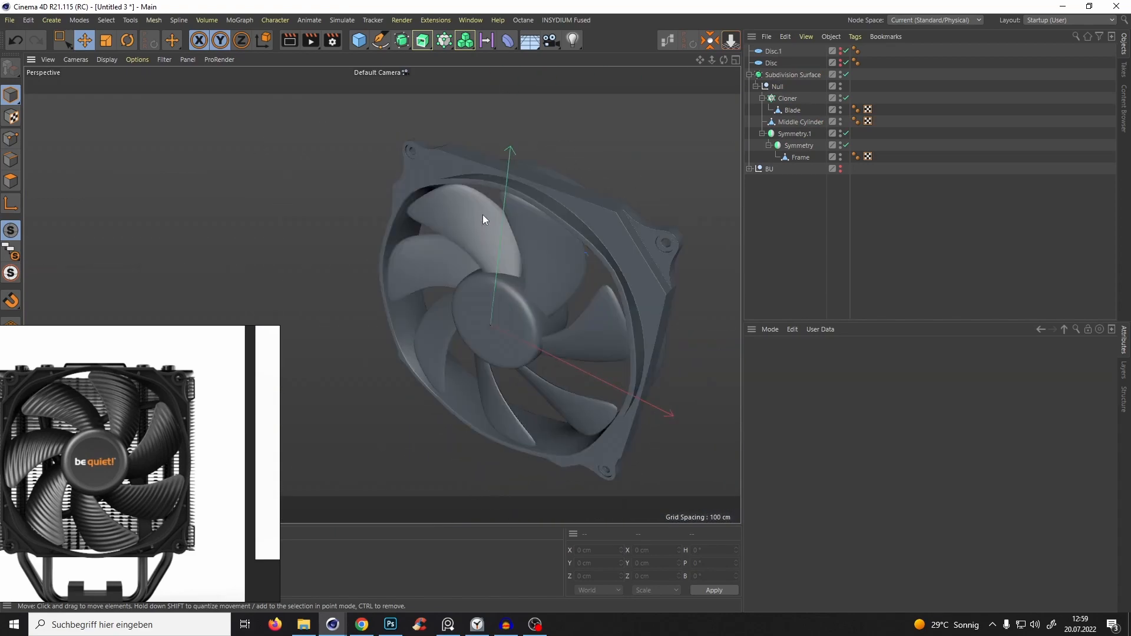
{"action": "left_click_drag", "start_coordinate": [677, 115], "coordinate": [630, 242], "text": "alt"}
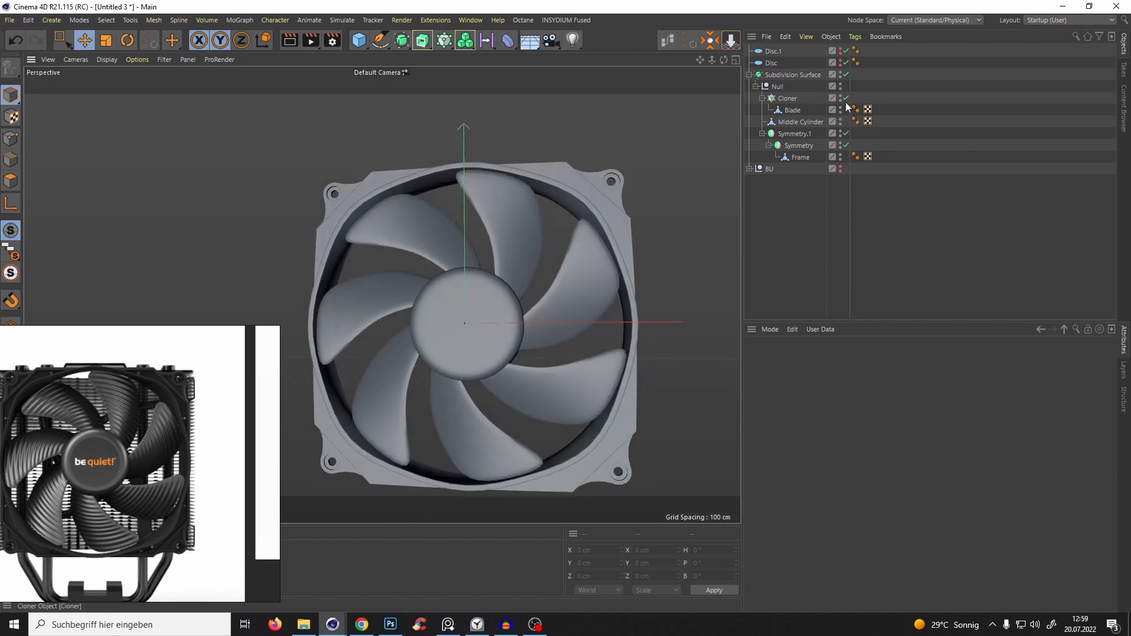
{"action": "left_click", "coordinate": [789, 74]}
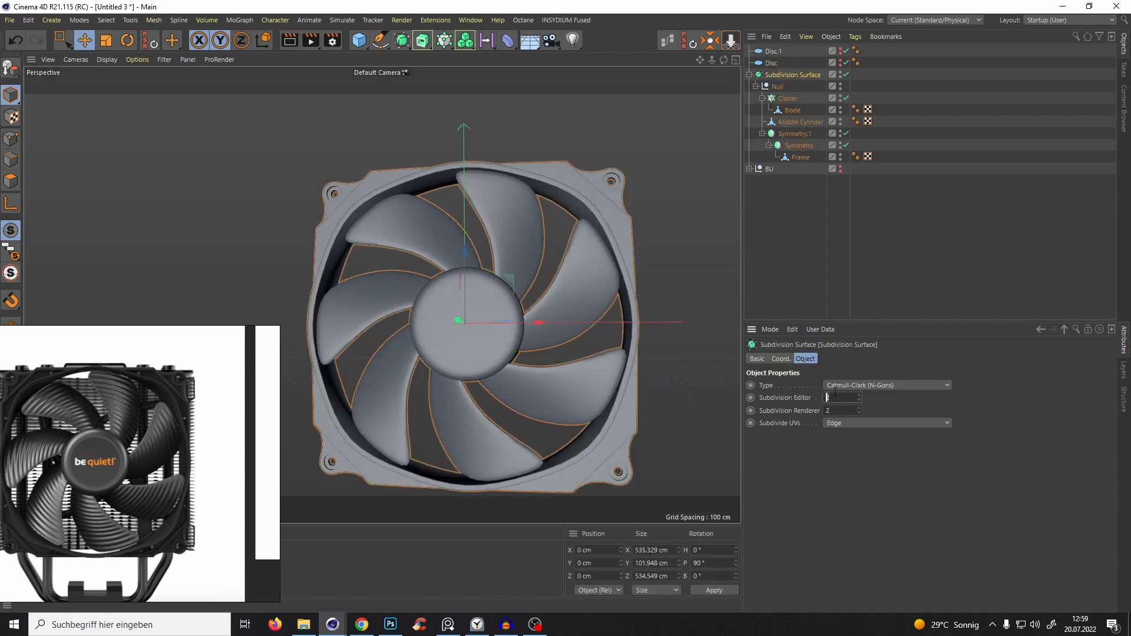
{"action": "left_click", "coordinate": [790, 267]}
{"action": "left_click_drag", "start_coordinate": [562, 287], "coordinate": [518, 274], "text": "alt"}
{"action": "left_click", "coordinate": [535, 624]}
{"action": "left_click", "coordinate": [539, 633]}
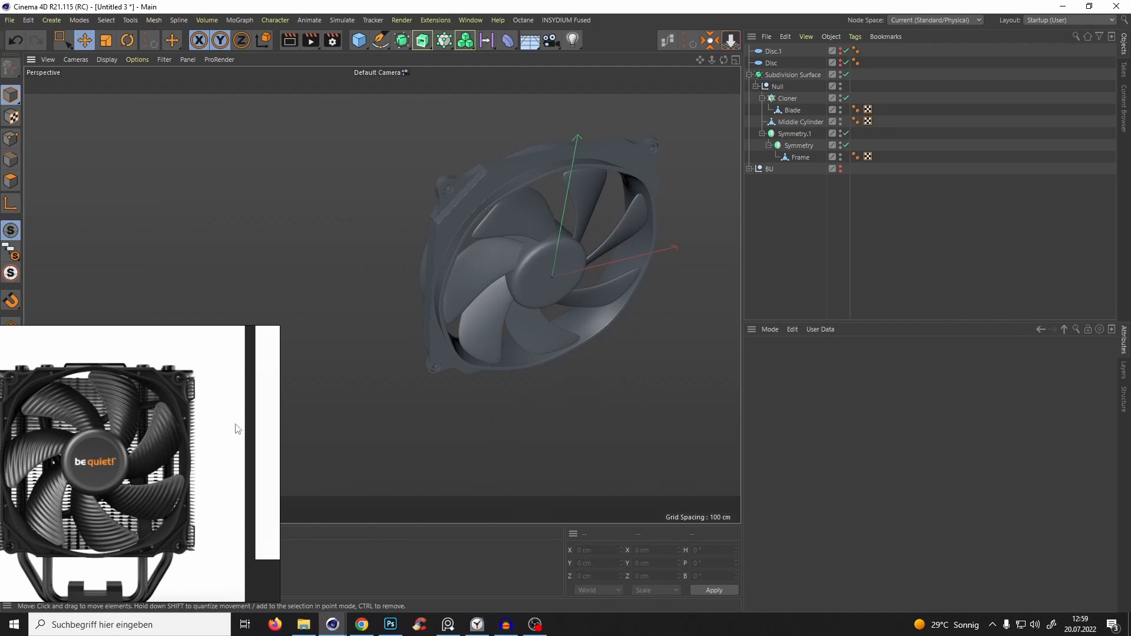
Switch to the right view and look through the cooler's side and top images on the reference board.
{"action": "key", "text": "F10"}
{"action": "key", "text": "F3"}
{"action": "left_click", "coordinate": [248, 399]}
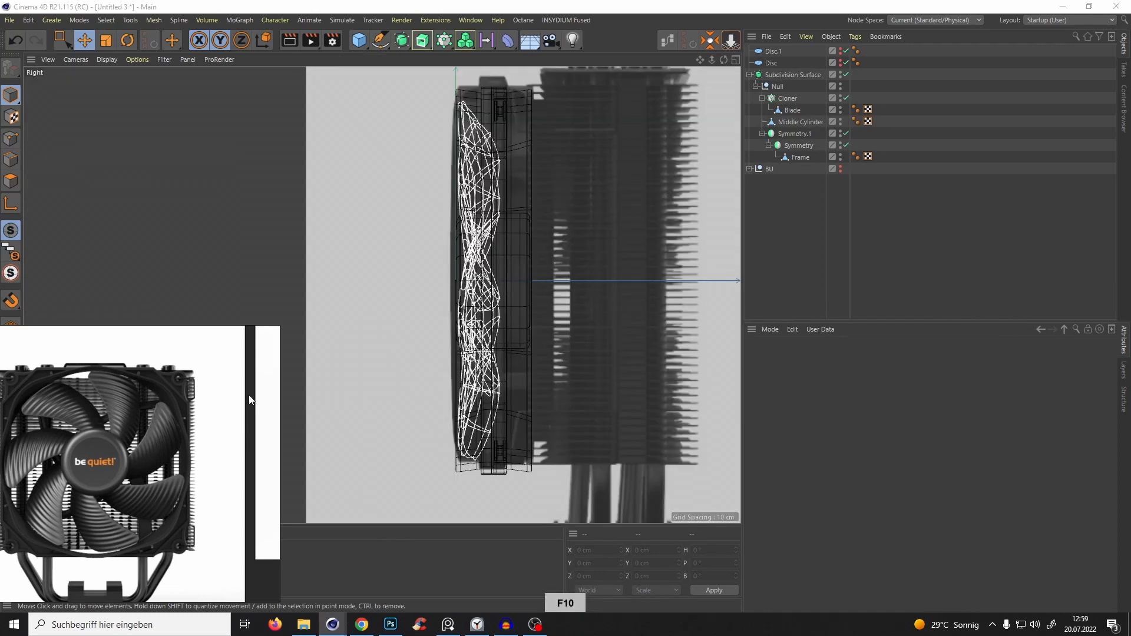
{"action": "middle_click_drag", "start_coordinate": [246, 403], "coordinate": [6, 433]}
{"action": "middle_click_drag", "start_coordinate": [130, 472], "coordinate": [106, 556]}
{"action": "middle_click_drag", "start_coordinate": [132, 356], "coordinate": [249, 454]}
{"action": "middle_click_drag", "start_coordinate": [119, 560], "coordinate": [278, 460]}
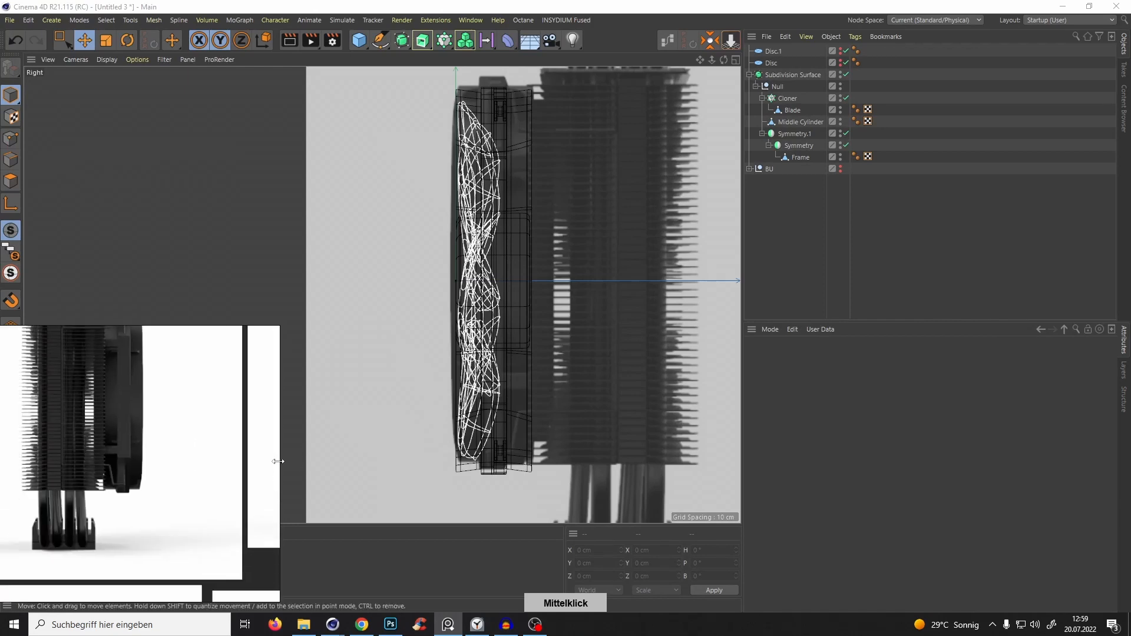
{"action": "middle_click_drag", "start_coordinate": [70, 474], "coordinate": [27, 386]}
{"action": "middle_click_drag", "start_coordinate": [202, 514], "coordinate": [97, 515]}
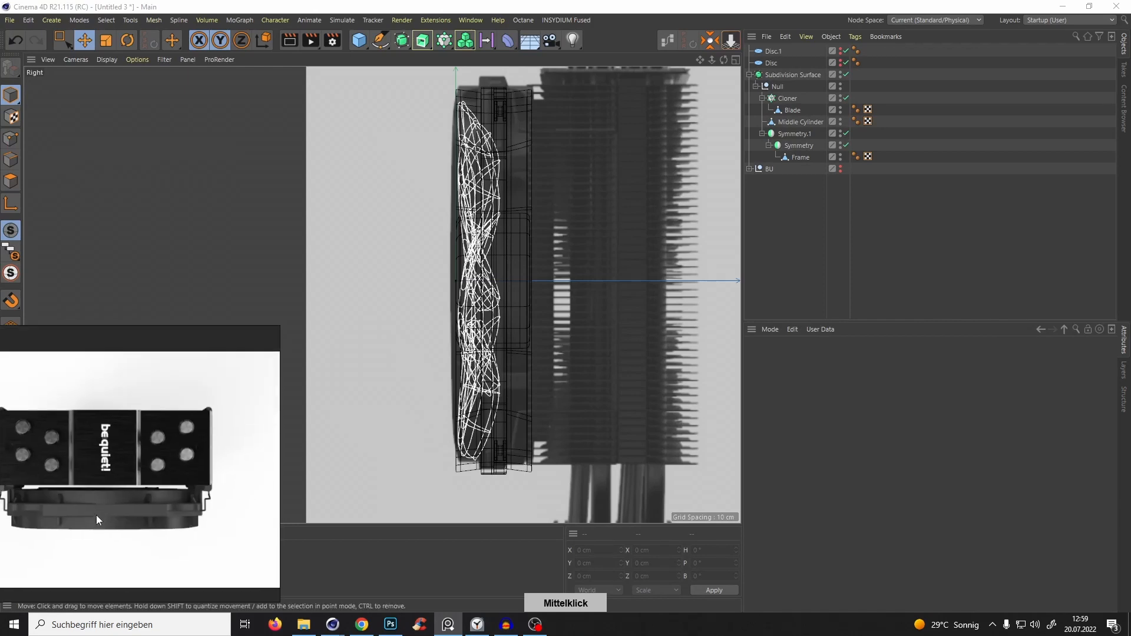
{"action": "scroll", "coordinate": [199, 317], "scroll_direction": "down", "scroll_amount": 1}
{"action": "scroll", "coordinate": [164, 392], "scroll_direction": "down", "scroll_amount": 4}
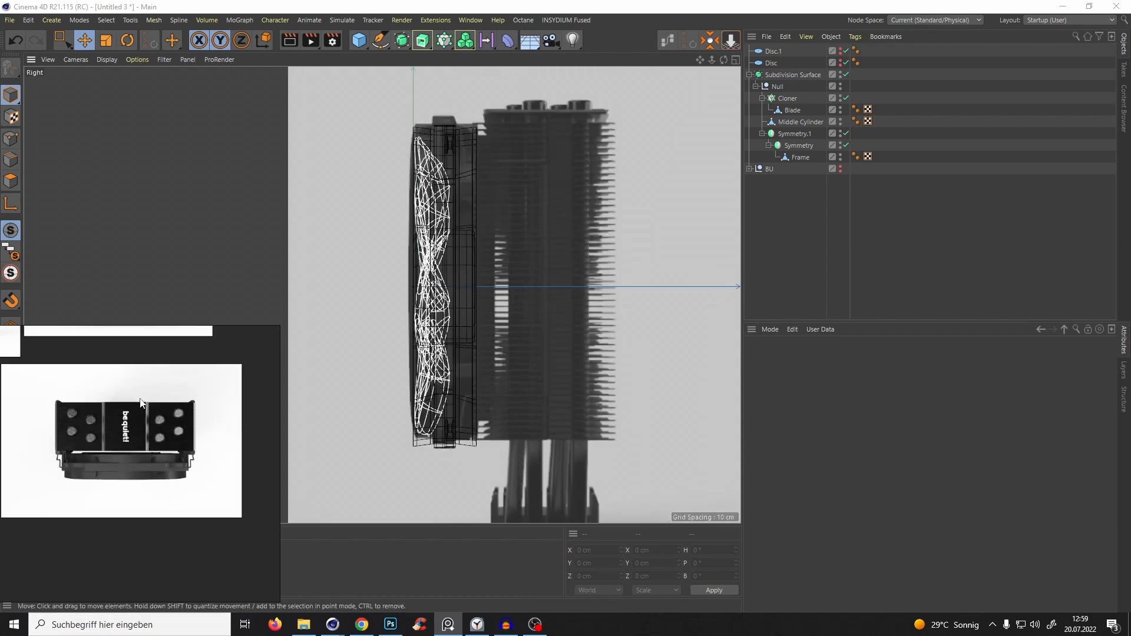
{"action": "middle_click_drag", "start_coordinate": [155, 409], "coordinate": [307, 484]}
{"action": "scroll", "coordinate": [165, 392], "scroll_direction": "up", "scroll_amount": 1}
{"action": "middle_click_drag", "start_coordinate": [169, 393], "coordinate": [76, 472]}
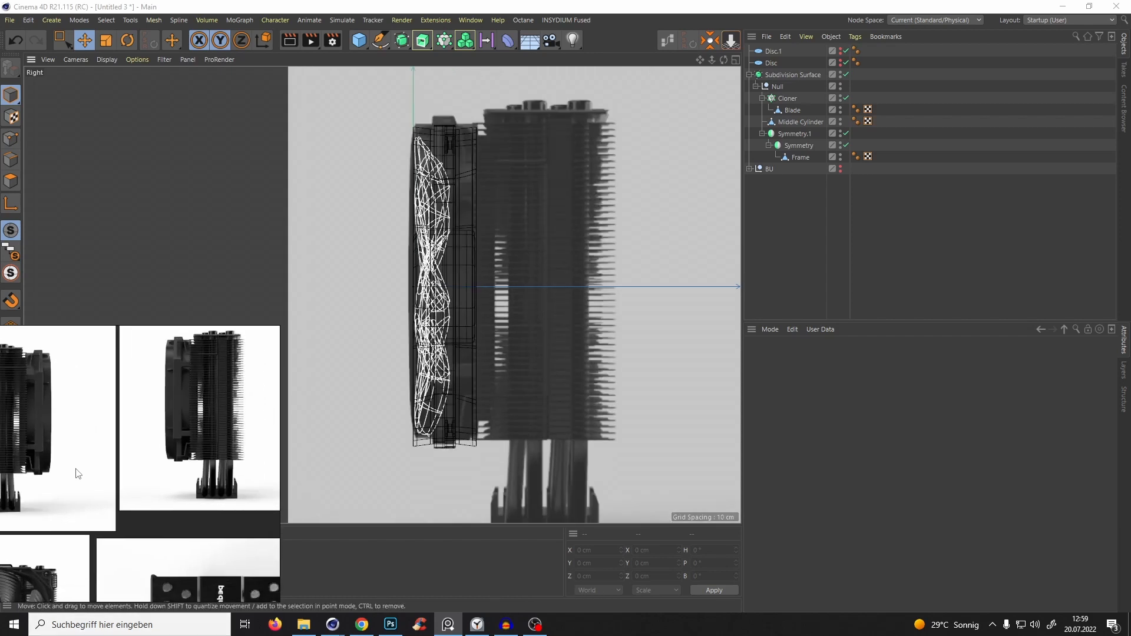
Frame the cooler's side image on the reference board and examine its heatsink fins and heat pipes.
{"action": "middle_click_drag", "start_coordinate": [152, 473], "coordinate": [184, 607]}
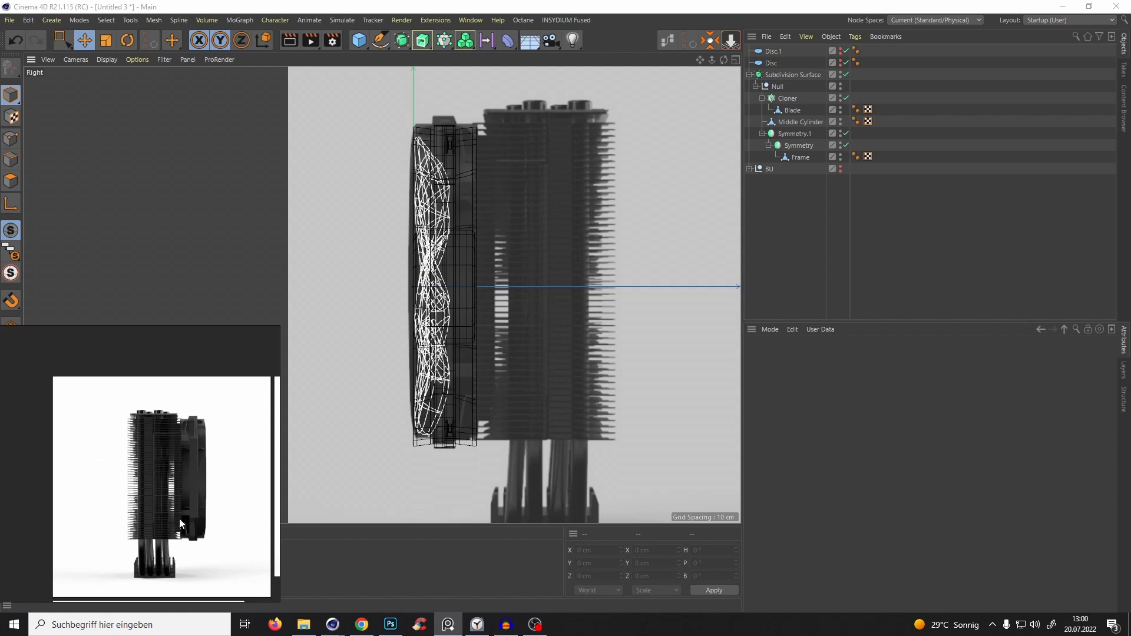
{"action": "middle_click_drag", "start_coordinate": [180, 518], "coordinate": [173, 525]}
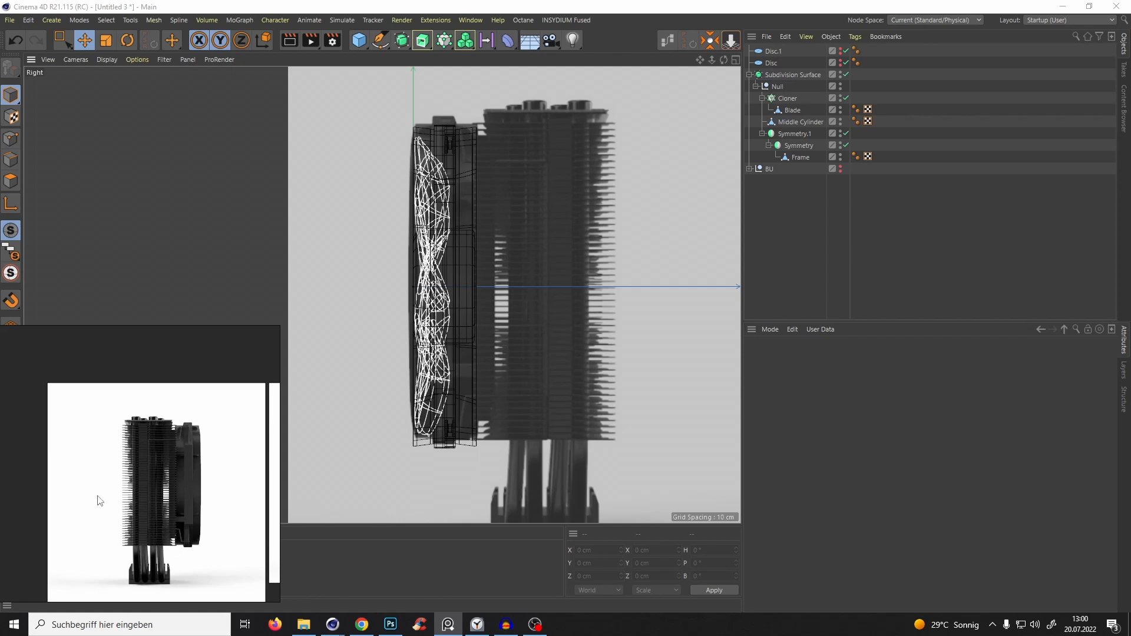
{"action": "scroll", "coordinate": [118, 495], "scroll_direction": "up", "scroll_amount": 3}
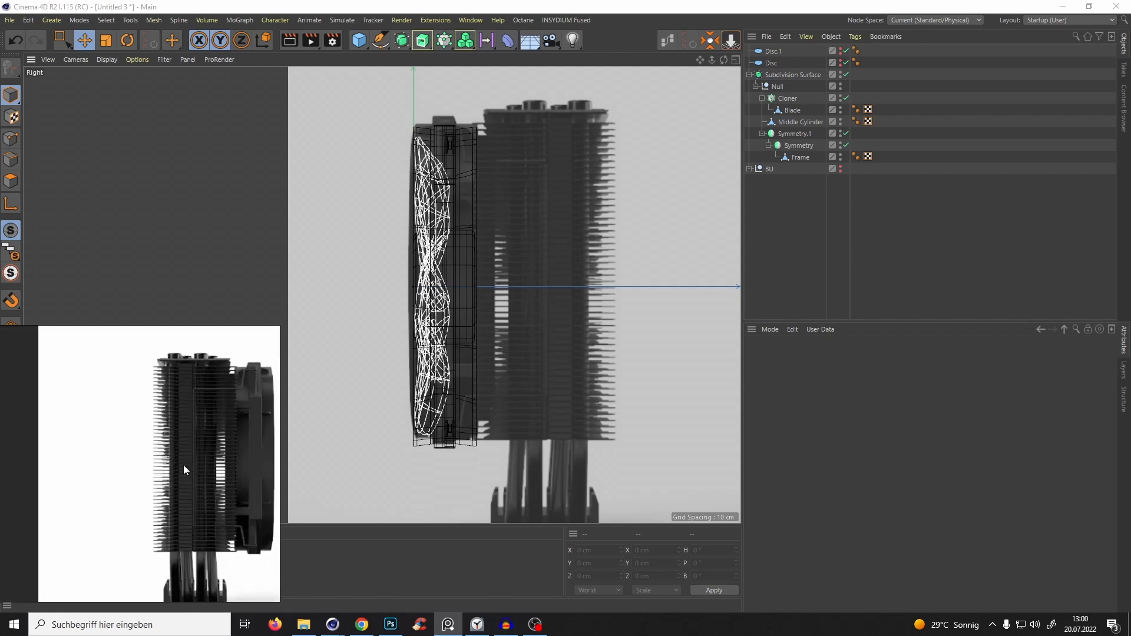
{"action": "middle_click_drag", "start_coordinate": [149, 479], "coordinate": [122, 423]}
{"action": "scroll", "coordinate": [120, 428], "scroll_direction": "down", "scroll_amount": 4}
{"action": "scroll", "coordinate": [104, 570], "scroll_direction": "down", "scroll_amount": 1}
{"action": "scroll", "coordinate": [106, 526], "scroll_direction": "up", "scroll_amount": 3}
{"action": "scroll", "coordinate": [106, 431], "scroll_direction": "up", "scroll_amount": 2}
{"action": "scroll", "coordinate": [122, 423], "scroll_direction": "down", "scroll_amount": 1}
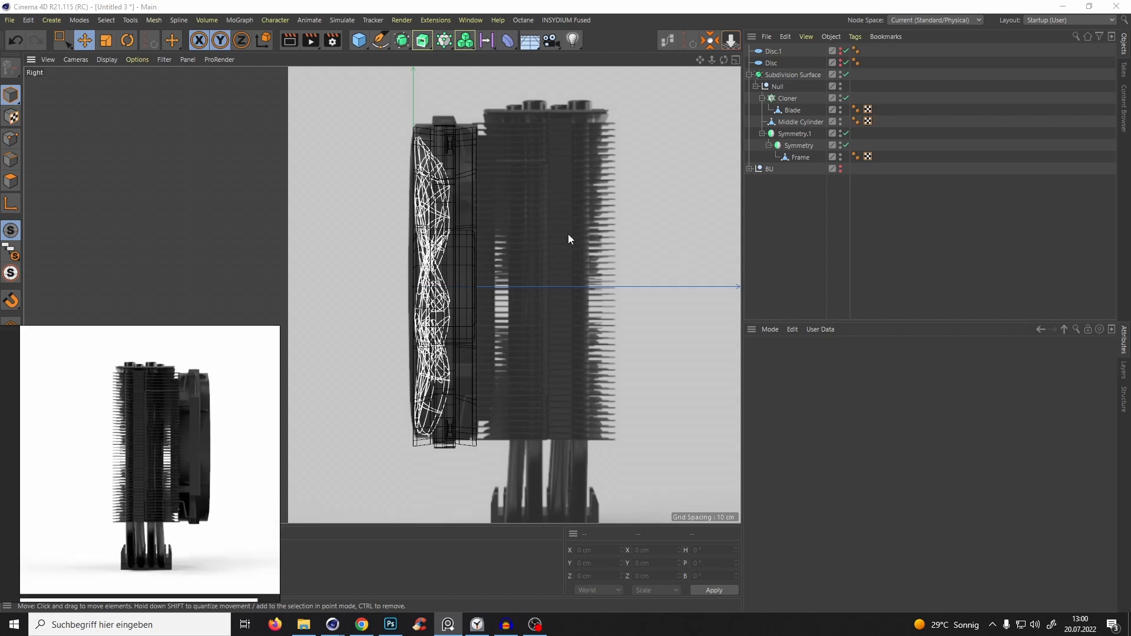
{"action": "scroll", "coordinate": [92, 452], "scroll_direction": "up", "scroll_amount": 1}
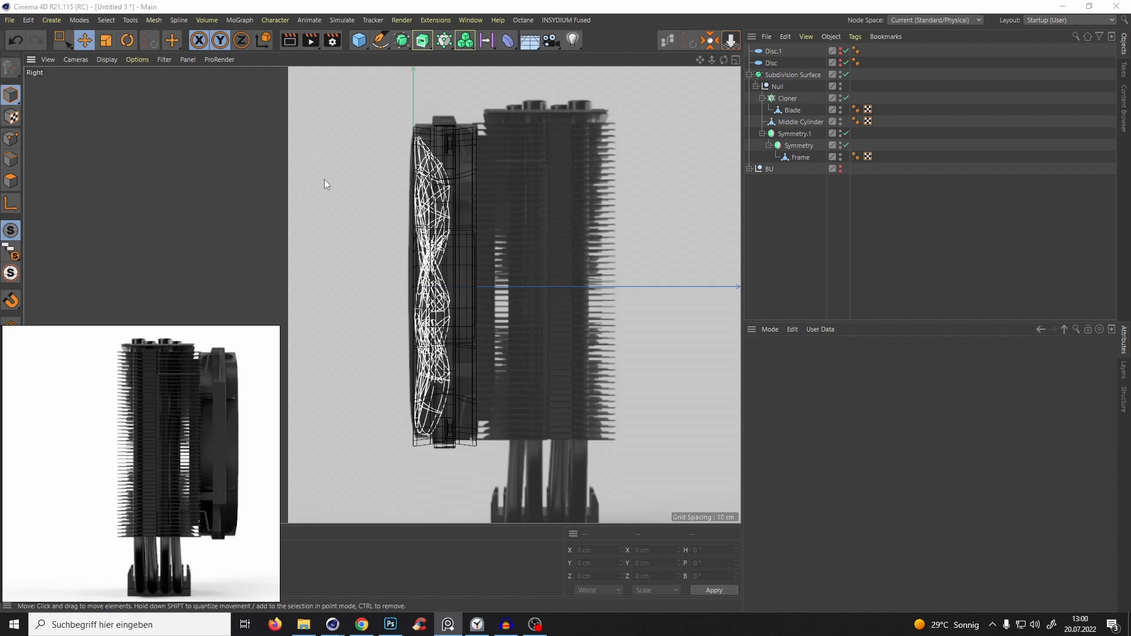
{"action": "left_click", "coordinate": [530, 268]}
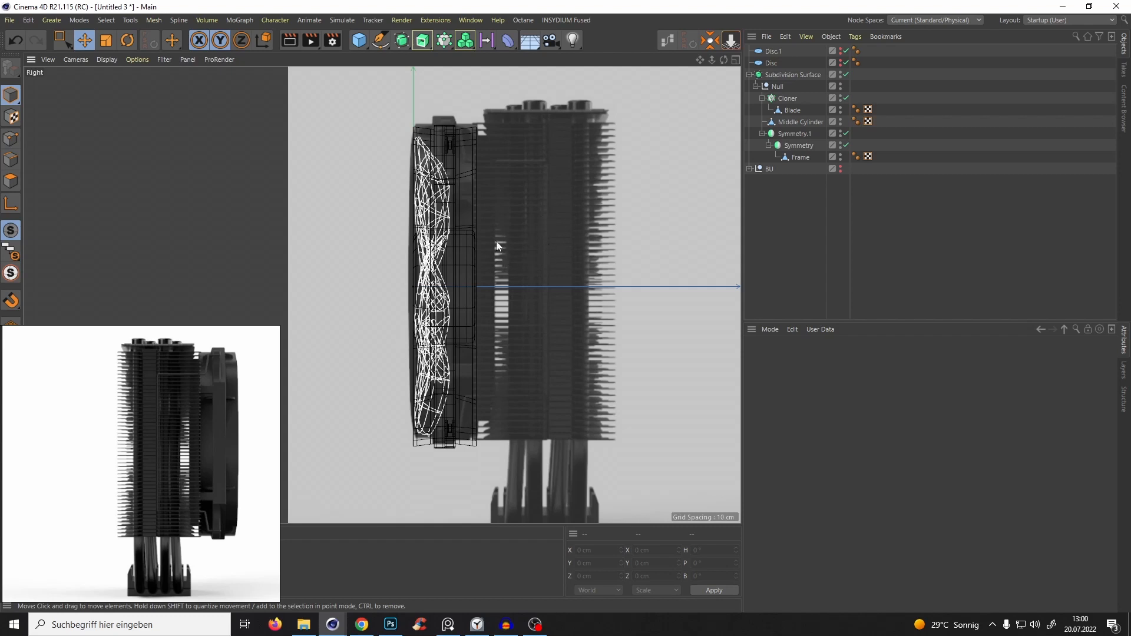
Compare the fan model with the cooler's reference images in the perspective, right, top and front views.
{"action": "key", "text": "F1"}
{"action": "left_click_drag", "start_coordinate": [503, 232], "coordinate": [436, 257], "text": "alt"}
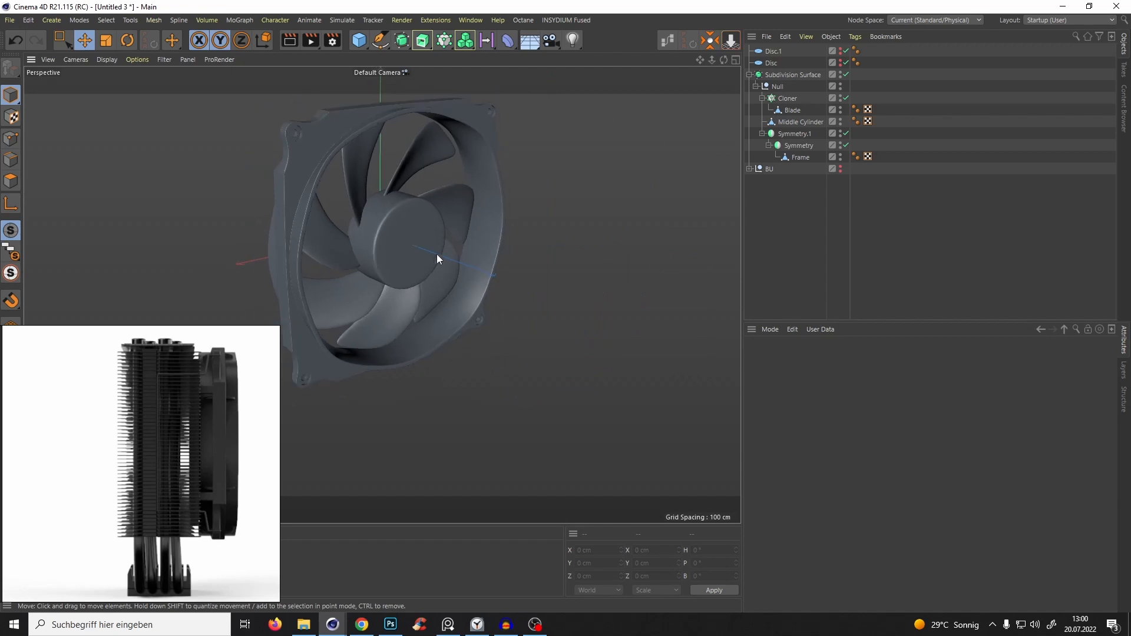
{"action": "scroll", "coordinate": [436, 256], "scroll_direction": "down", "scroll_amount": 3}
{"action": "key", "text": "F5"}
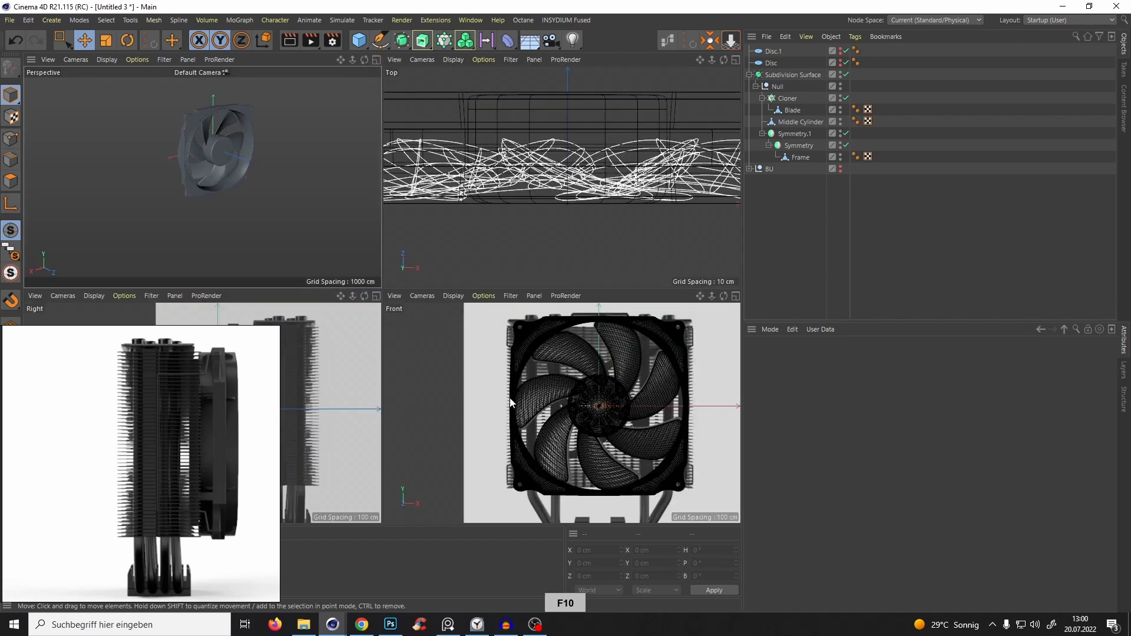
{"action": "middle_click", "coordinate": [334, 338]}
{"action": "middle_click_drag", "start_coordinate": [476, 281], "coordinate": [527, 293], "text": "alt"}
{"action": "scroll", "coordinate": [528, 293], "scroll_direction": "down", "scroll_amount": 3}
{"action": "key", "text": "F1"}
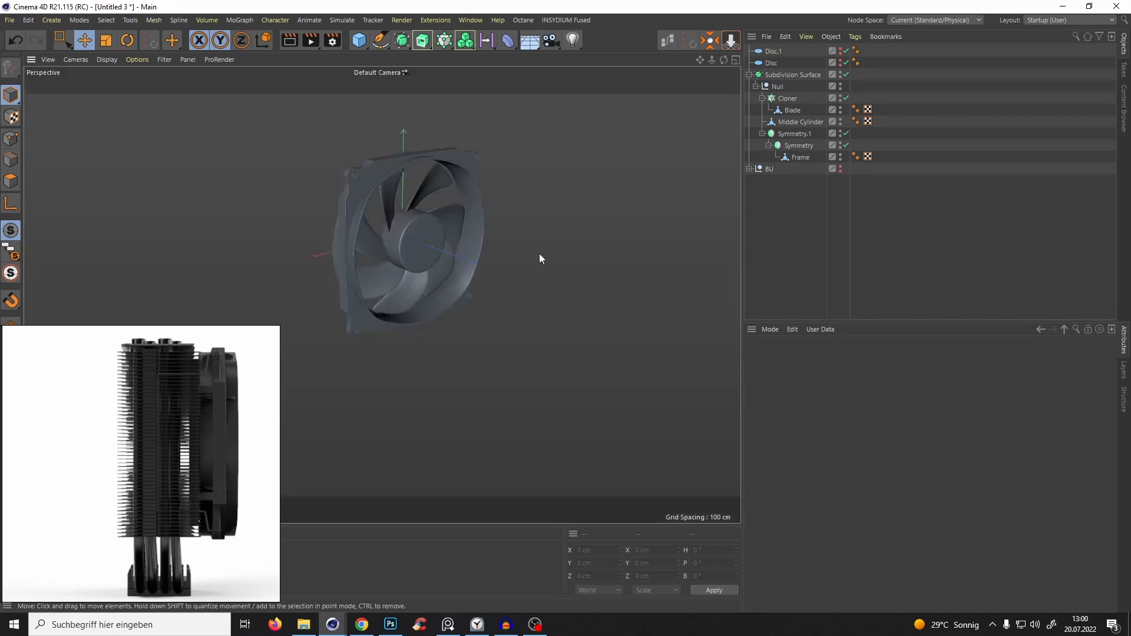
{"action": "key", "text": "F3"}
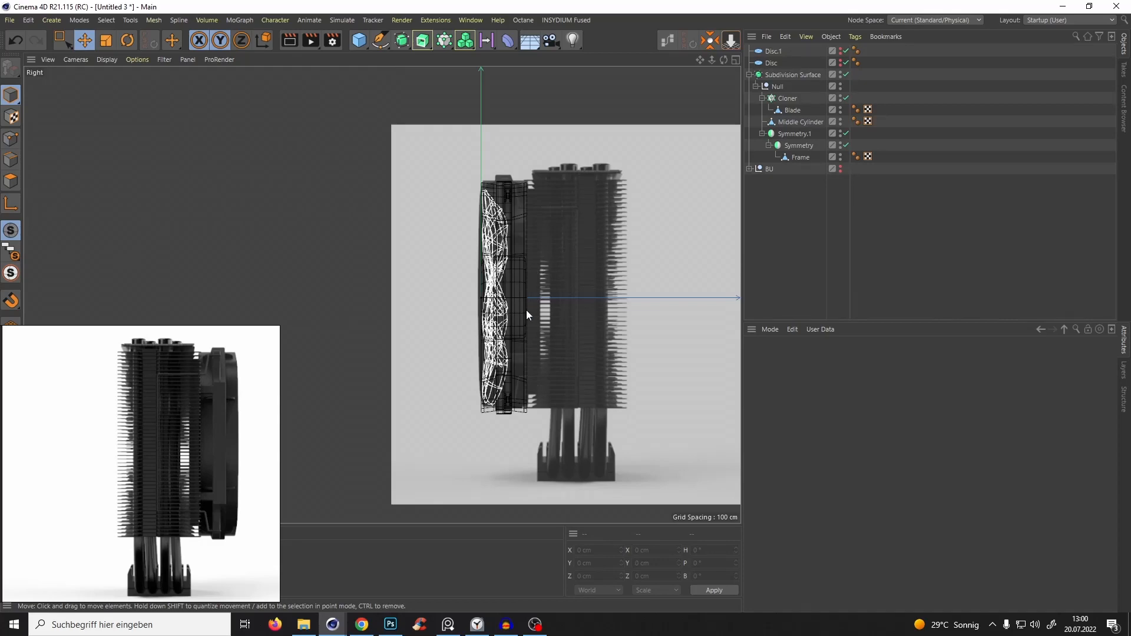
{"action": "key", "text": "F5"}
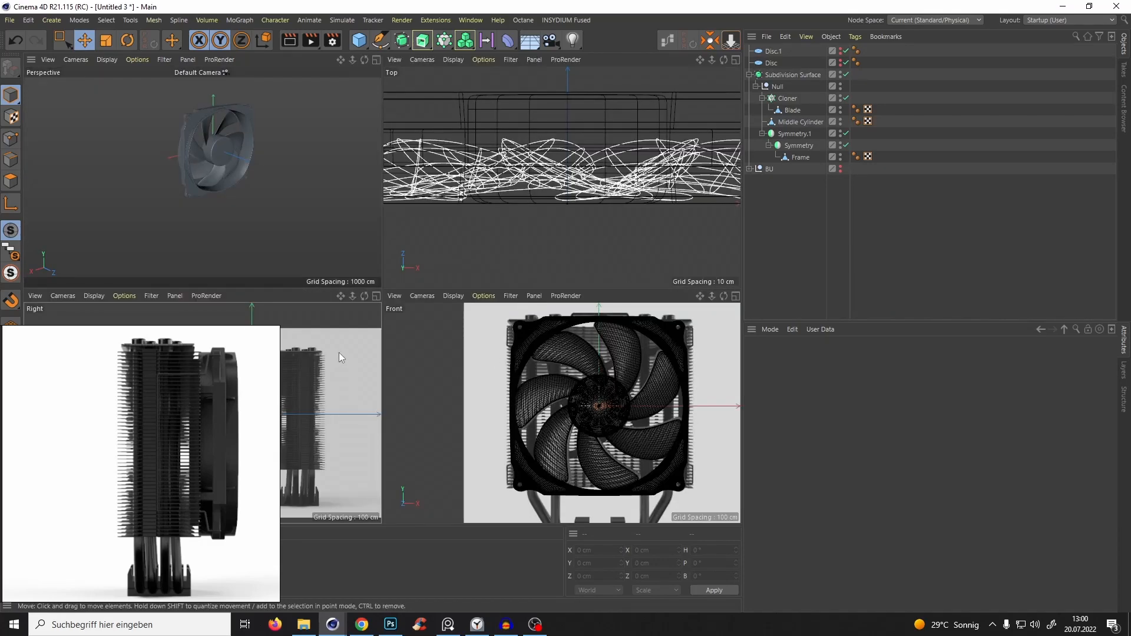
{"action": "key", "text": "F2"}
{"action": "scroll", "coordinate": [418, 306], "scroll_direction": "down", "scroll_amount": 3}
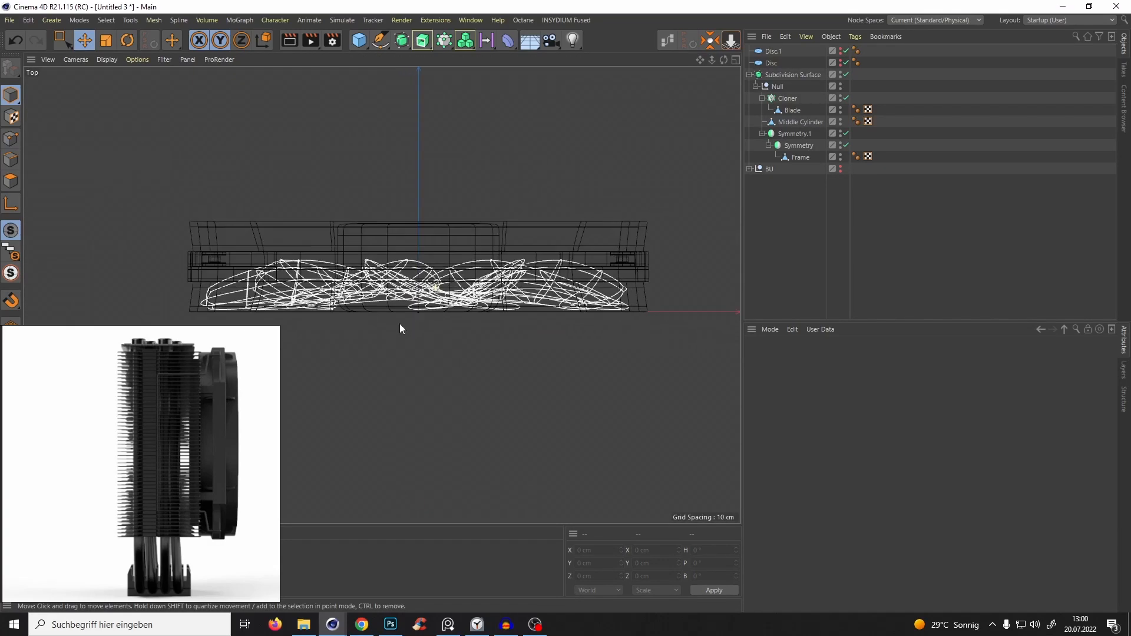
{"action": "key", "text": "F1"}
{"action": "key", "text": "F3"}
{"action": "key", "text": "F4"}
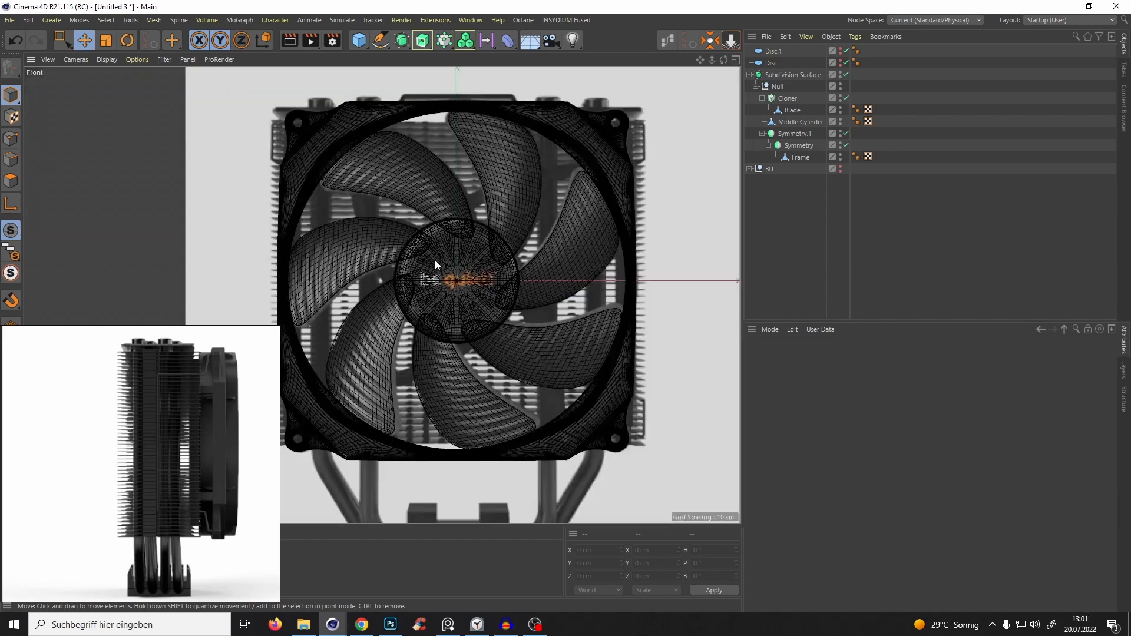
In the top view, disable the fan's Subdivision Surface and collapse its hierarchy.
{"action": "key", "text": "F5"}
{"action": "middle_click", "coordinate": [483, 153]}
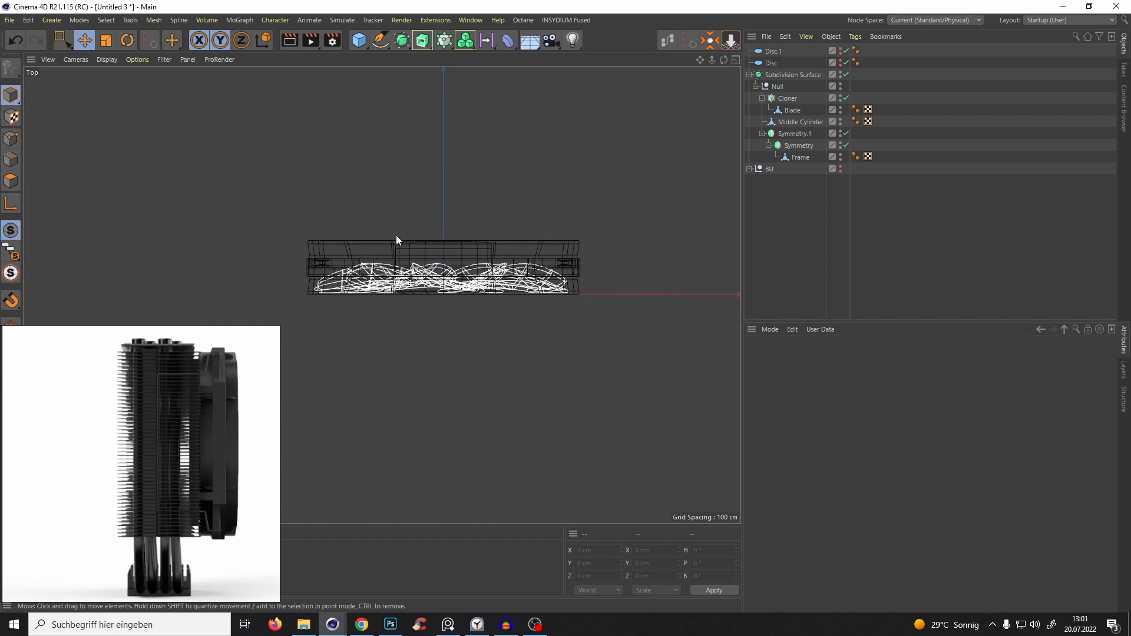
{"action": "key", "text": "F10"}
{"action": "key", "text": "F10"}
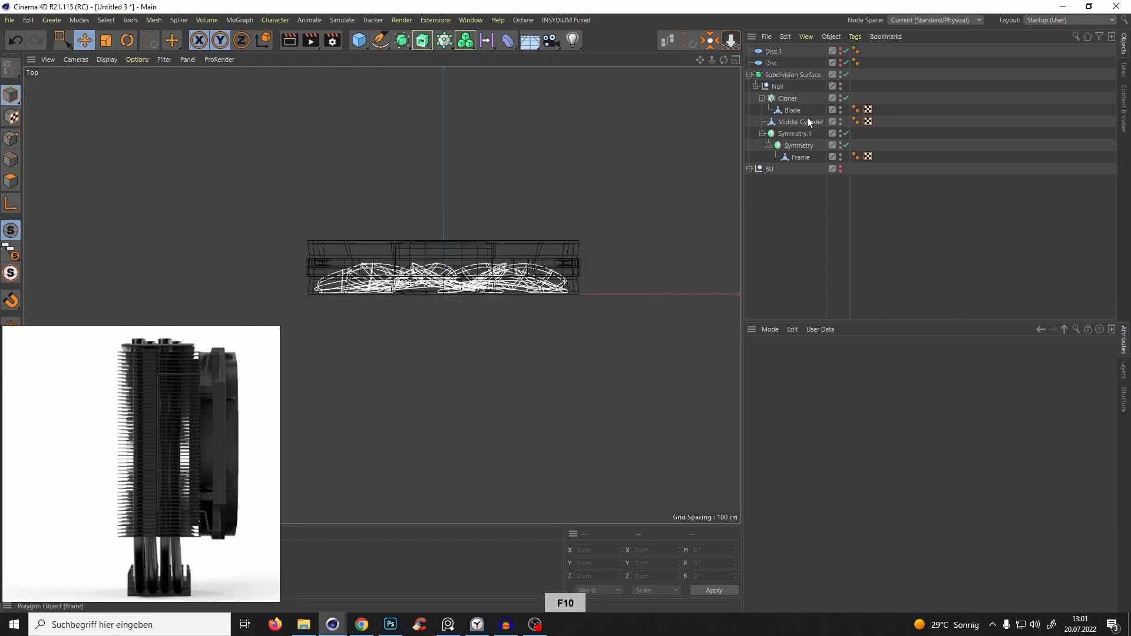
{"action": "left_click", "coordinate": [845, 74]}
{"action": "left_click", "coordinate": [749, 74]}
{"action": "left_click", "coordinate": [479, 204]}
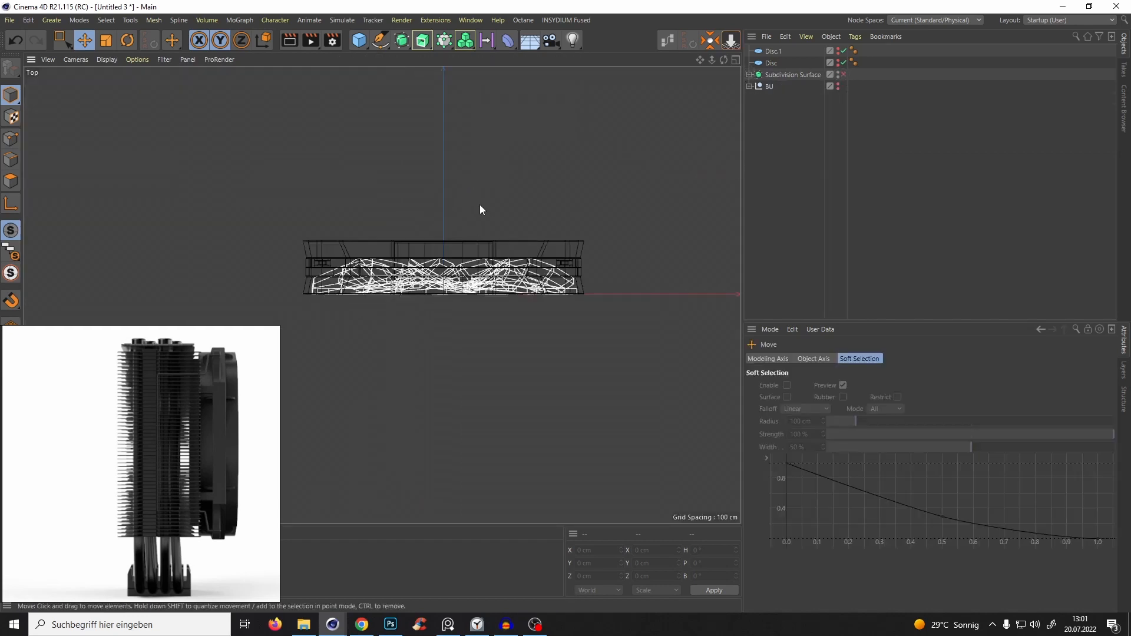
Set the fan blade Cloner's transform colour to a dark grey with a brightness value of 10%.
{"action": "left_click", "coordinate": [750, 75]}
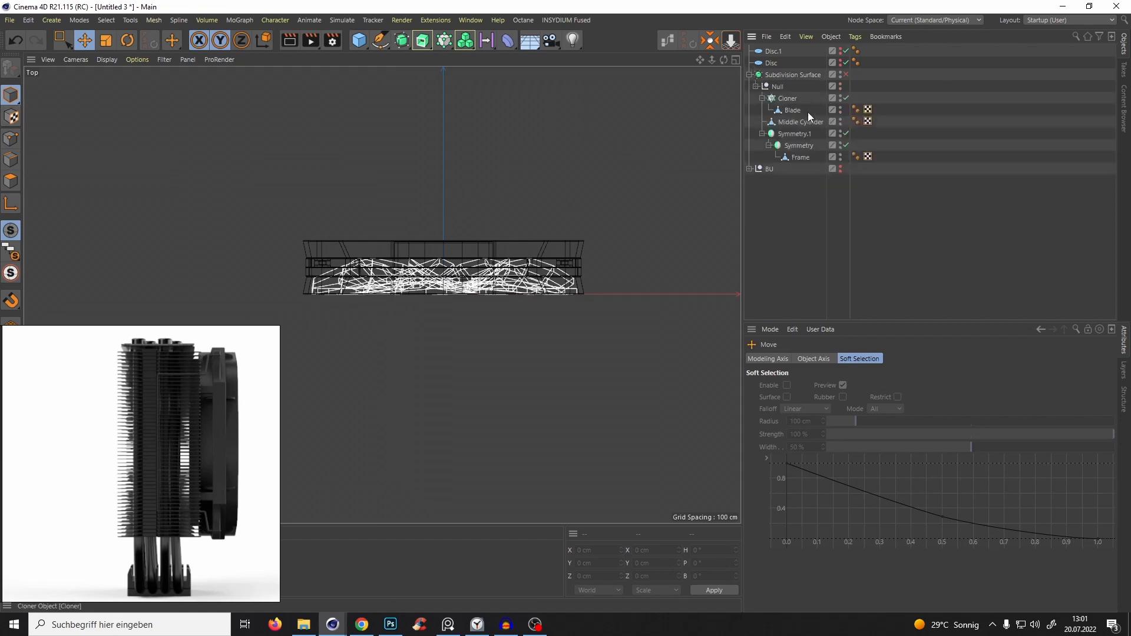
{"action": "left_click", "coordinate": [787, 98]}
{"action": "left_click", "coordinate": [861, 359]}
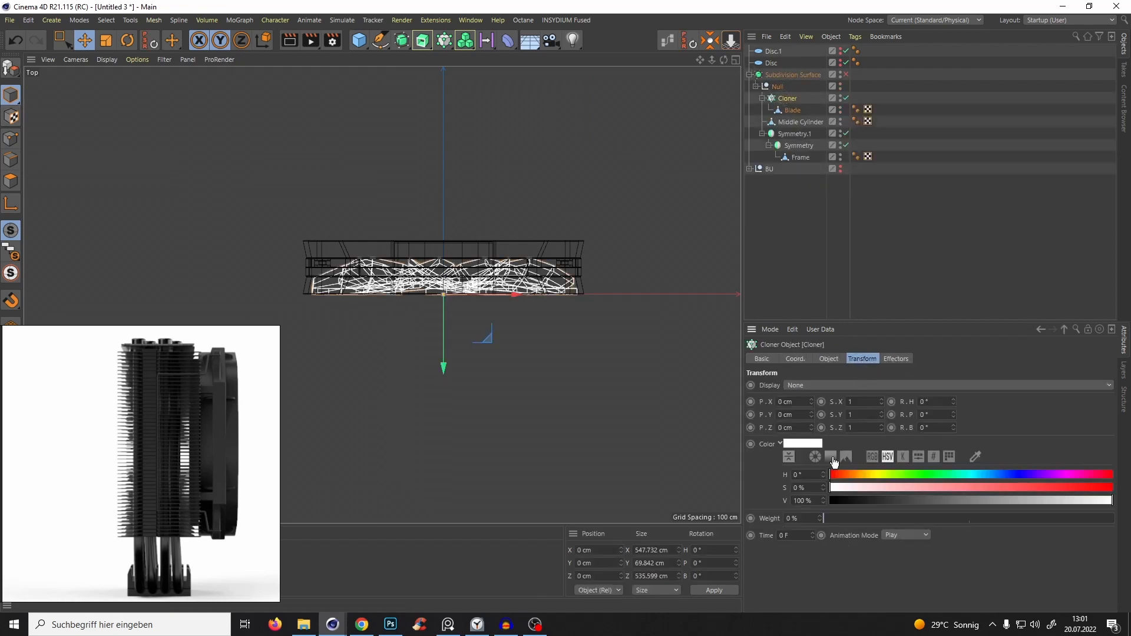
{"action": "left_click_drag", "start_coordinate": [994, 501], "coordinate": [858, 498]}
{"action": "key", "text": "F1"}
{"action": "left_click_drag", "start_coordinate": [427, 233], "coordinate": [487, 224], "text": "alt"}
{"action": "key", "text": "F10"}
{"action": "scroll", "coordinate": [463, 266], "scroll_direction": "up", "scroll_amount": 5}
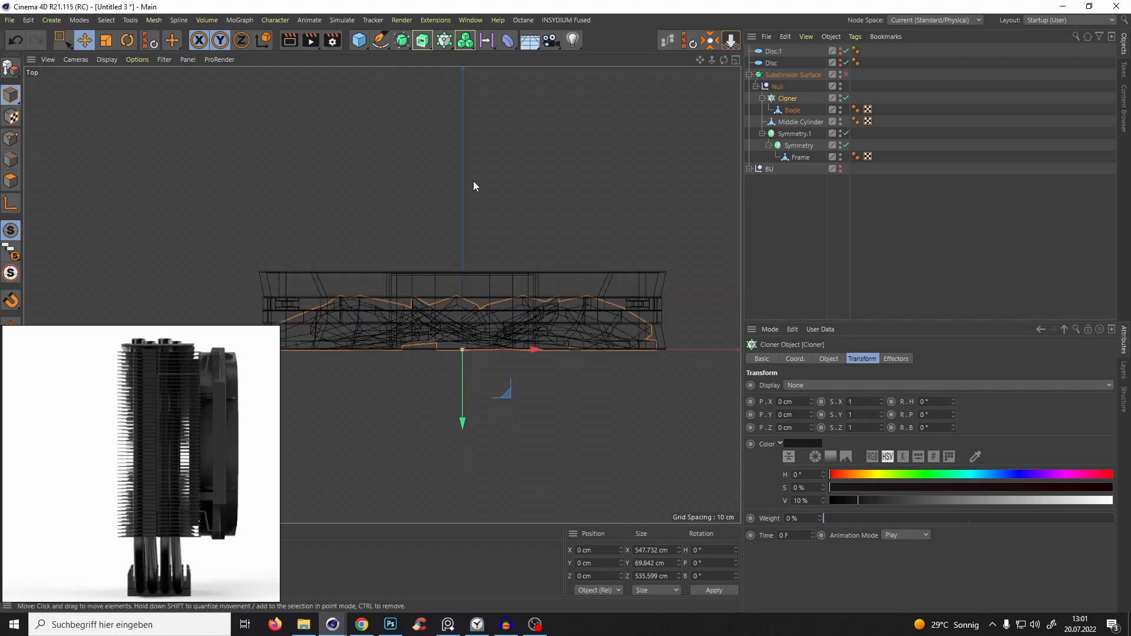
Load Screenshot_8 from the Reference Images folder as the top viewport's background image.
{"action": "key", "text": "shift+v"}
{"action": "left_click", "coordinate": [946, 359]}
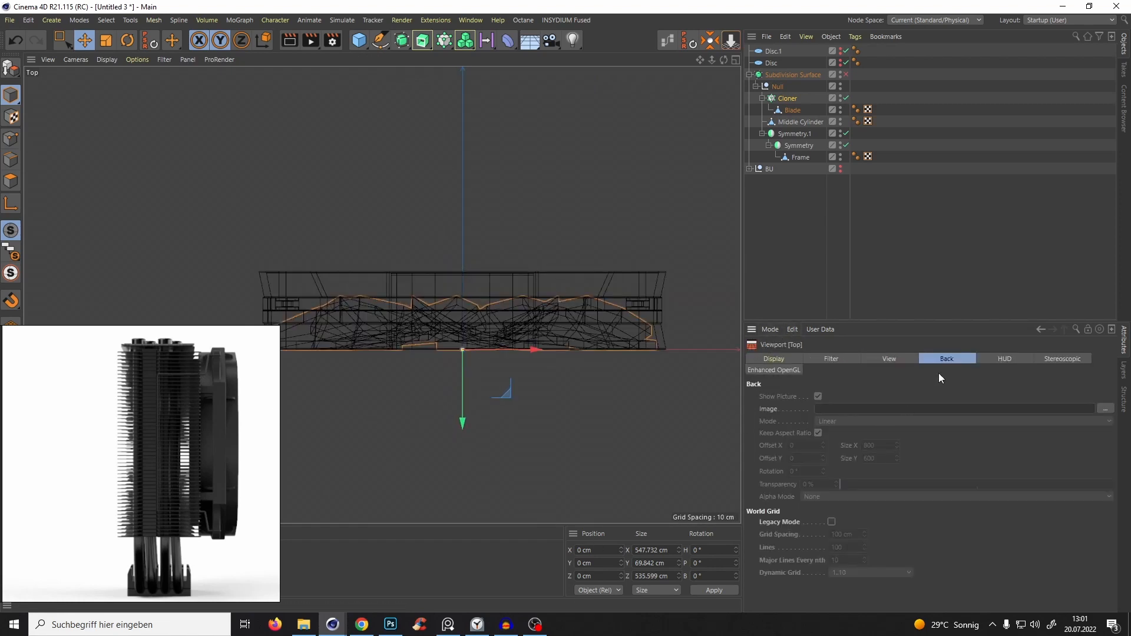
{"action": "left_click", "coordinate": [303, 625]}
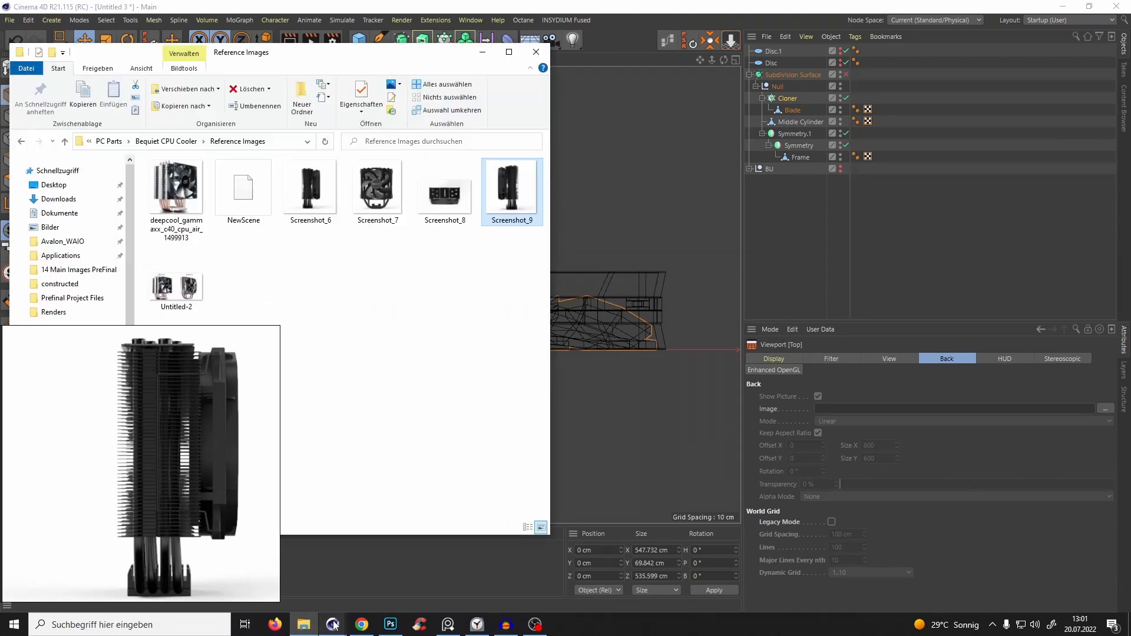
{"action": "left_click_drag", "start_coordinate": [444, 195], "coordinate": [917, 415]}
{"action": "left_click", "coordinate": [1117, 118]}
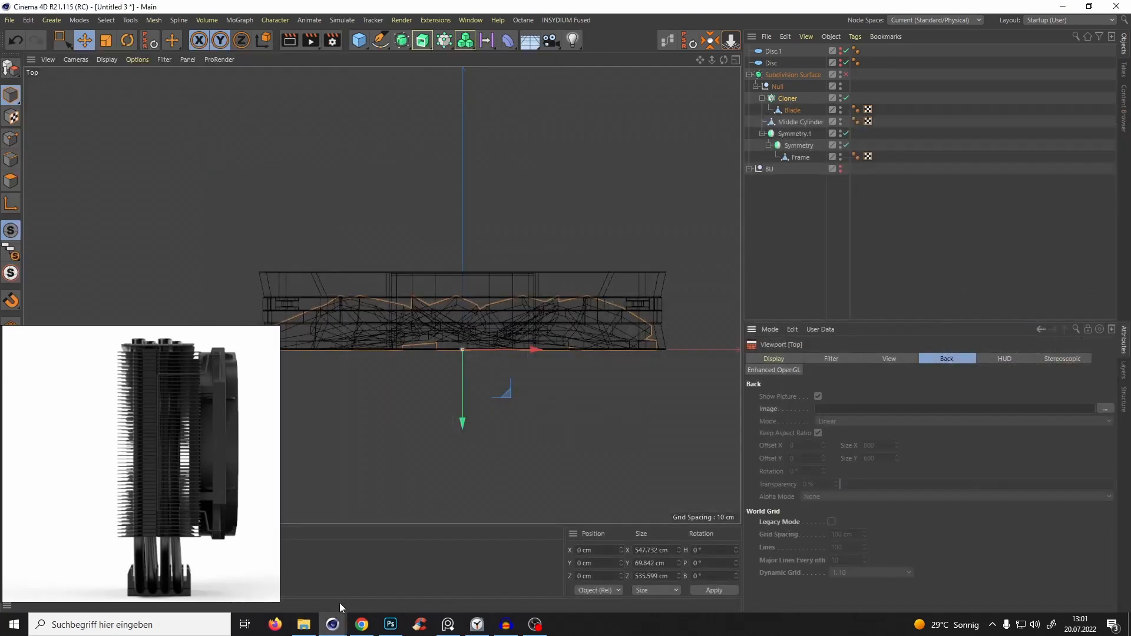
{"action": "key", "text": "alt+Tab"}
{"action": "left_click", "coordinate": [463, 212]}
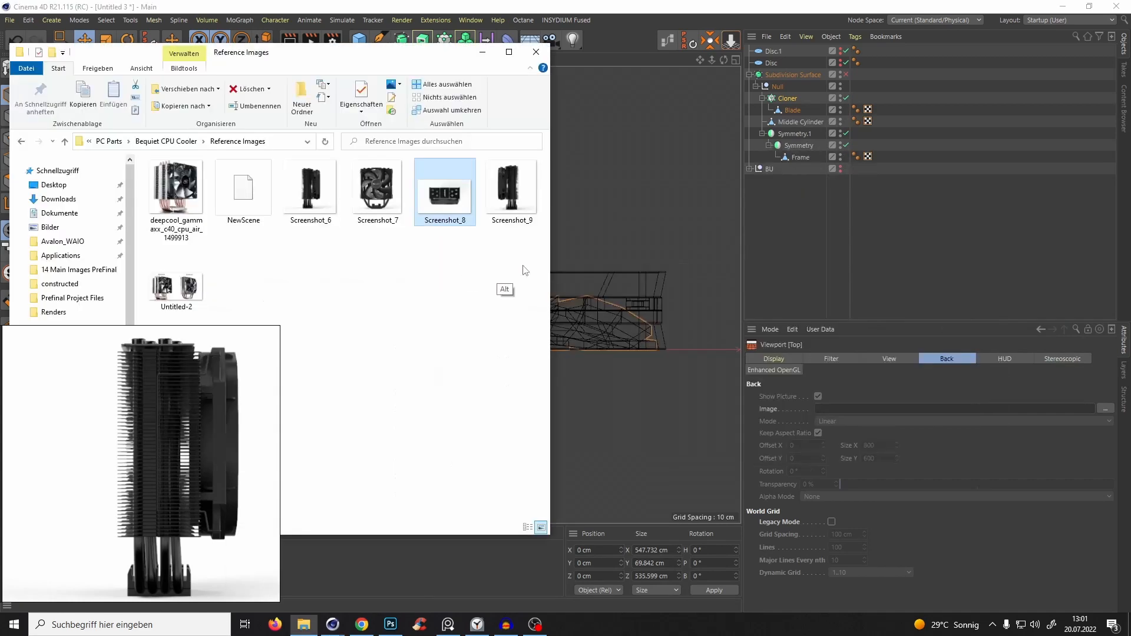
{"action": "left_click_drag", "start_coordinate": [464, 212], "coordinate": [848, 409]}
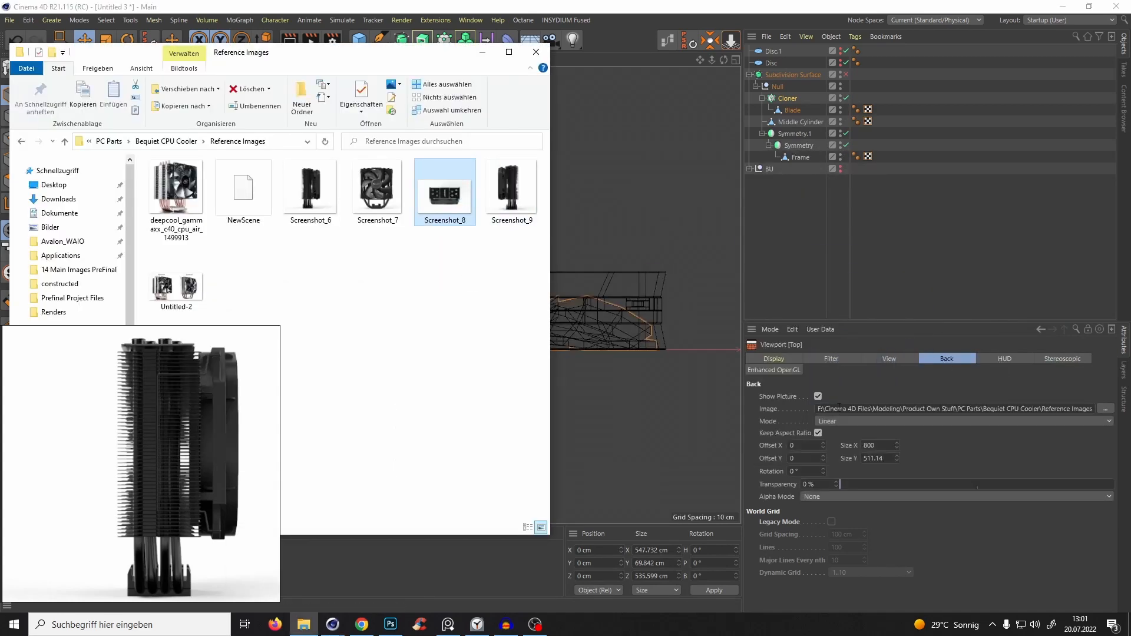
{"action": "left_click", "coordinate": [482, 52]}
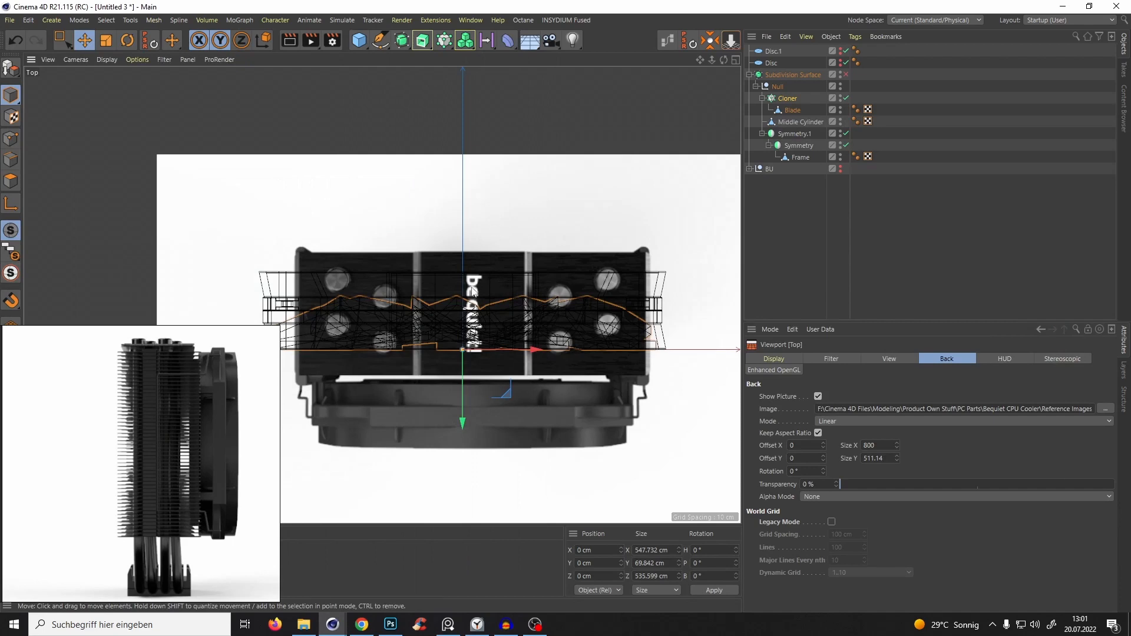
Set the top view background image's transparency to 50%.
{"action": "scroll", "coordinate": [466, 260], "scroll_direction": "down", "scroll_amount": 2}
{"action": "scroll", "coordinate": [466, 259], "scroll_direction": "up", "scroll_amount": 3}
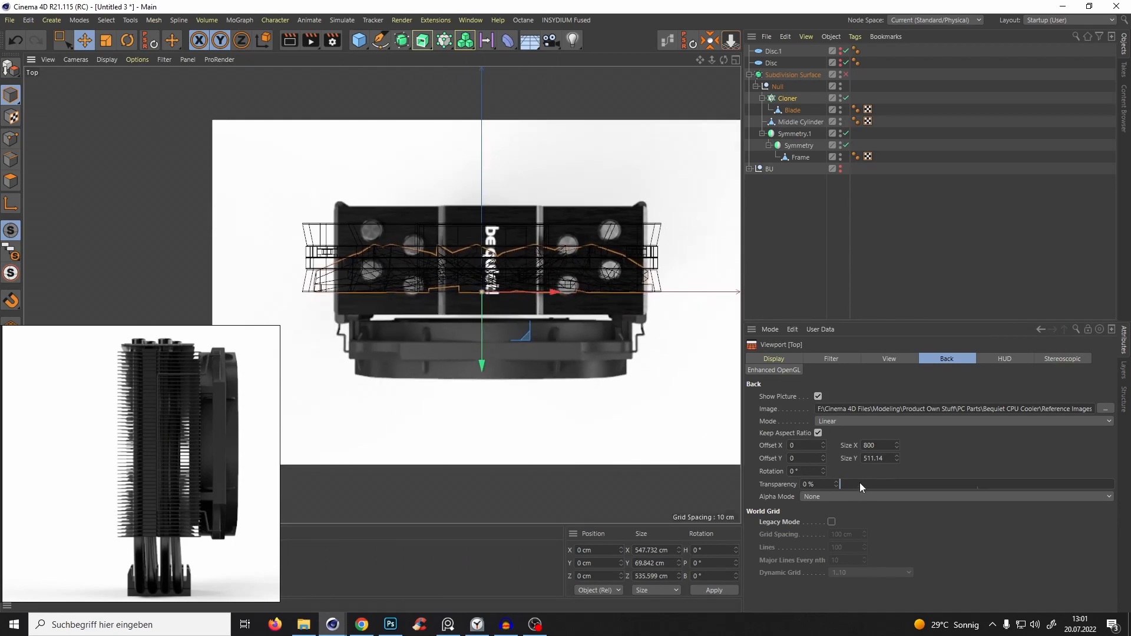
{"action": "left_click_drag", "start_coordinate": [860, 483], "coordinate": [979, 484]}
{"action": "scroll", "coordinate": [527, 252], "scroll_direction": "down", "scroll_amount": 2}
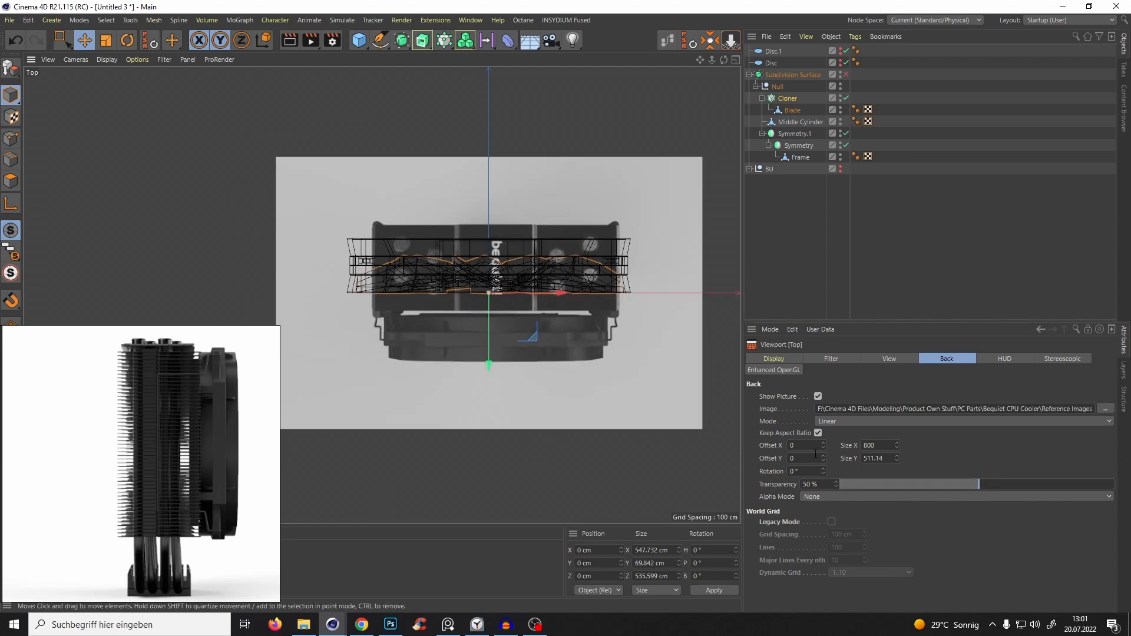
Align the top background image with the fan model, using Offset X -13, Offset Y 160 and Size X 1027.
{"action": "left_click_drag", "start_coordinate": [824, 458], "coordinate": [842, 413]}
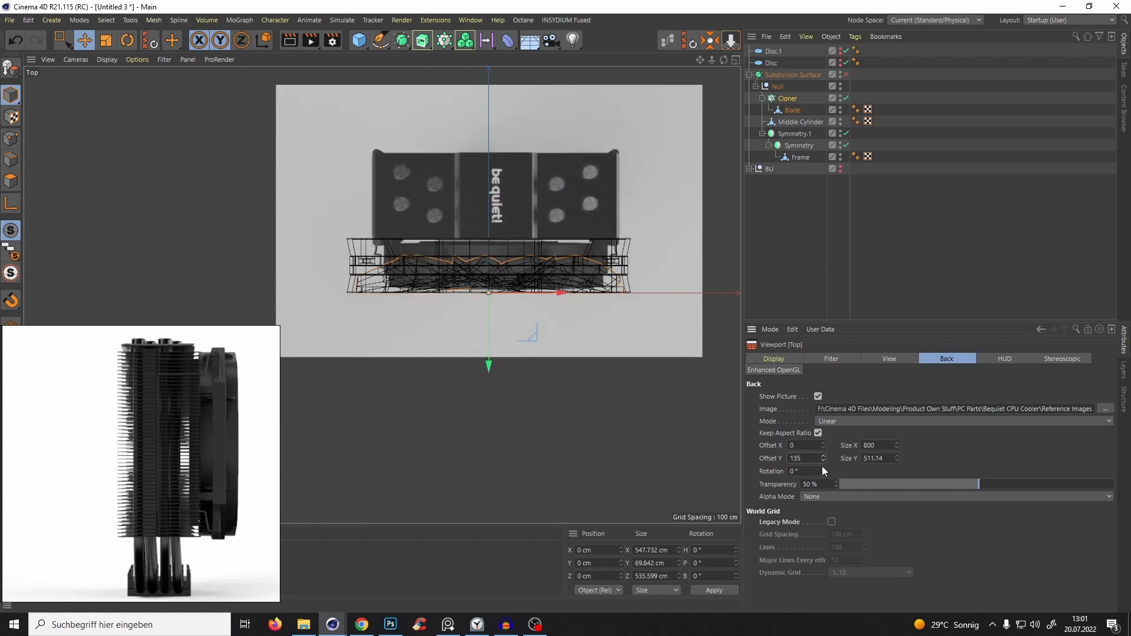
{"action": "left_click_drag", "start_coordinate": [823, 470], "coordinate": [742, 481]}
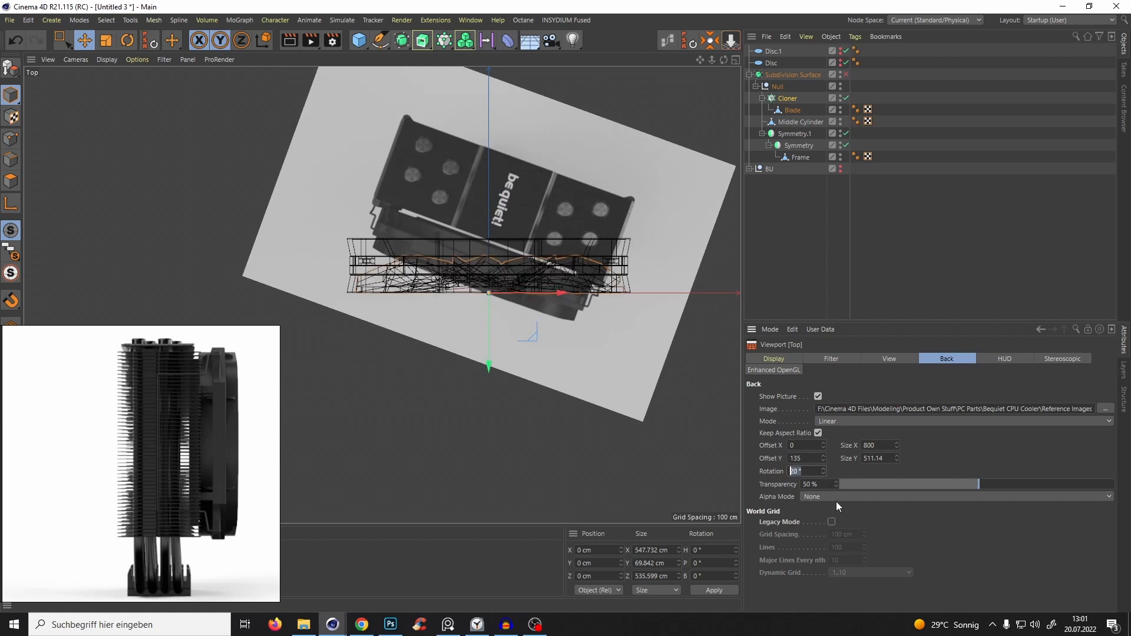
{"action": "key", "text": "Return"}
{"action": "left_click_drag", "start_coordinate": [898, 449], "coordinate": [900, 348]}
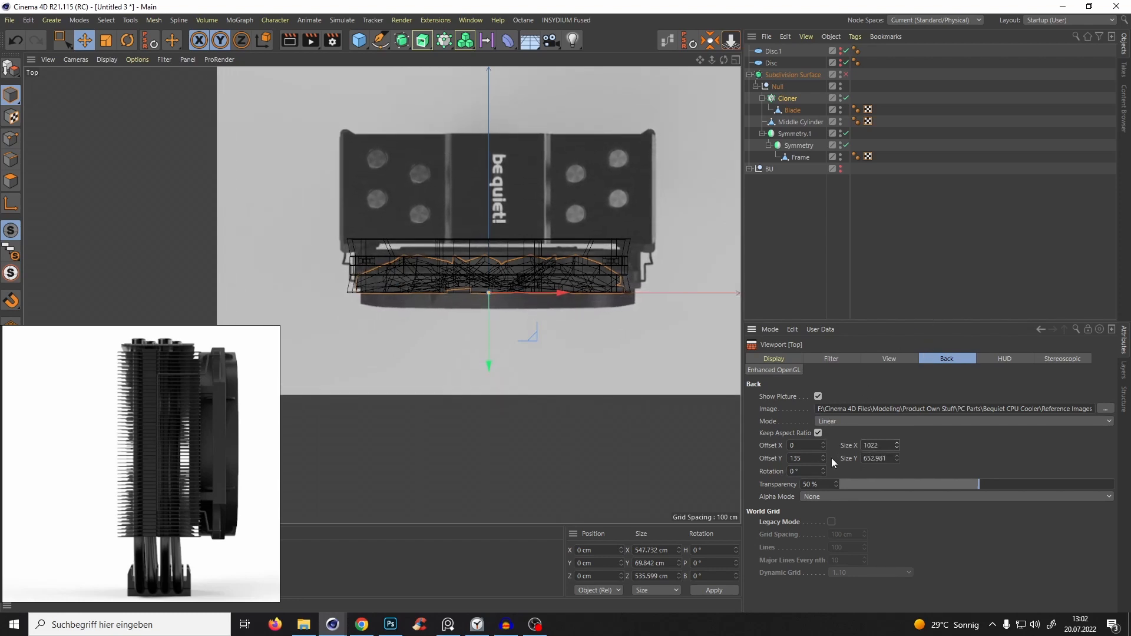
{"action": "left_click_drag", "start_coordinate": [823, 456], "coordinate": [847, 427]}
{"action": "scroll", "coordinate": [483, 134], "scroll_direction": "down", "scroll_amount": 2}
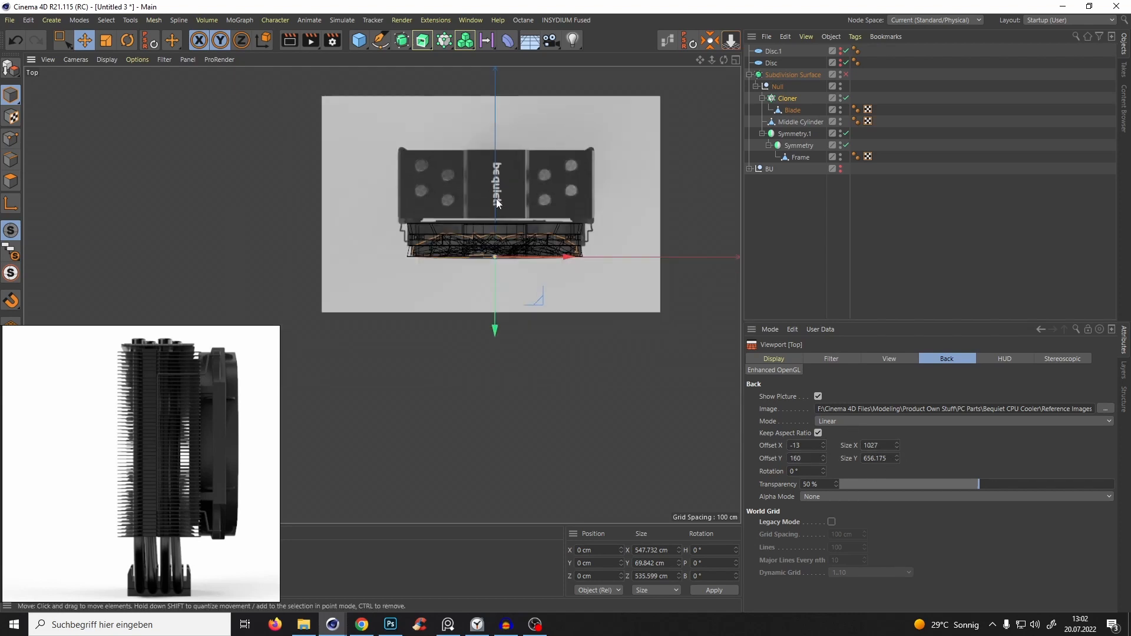
{"action": "scroll", "coordinate": [532, 171], "scroll_direction": "up", "scroll_amount": 5}
{"action": "scroll", "coordinate": [507, 224], "scroll_direction": "up", "scroll_amount": 2}
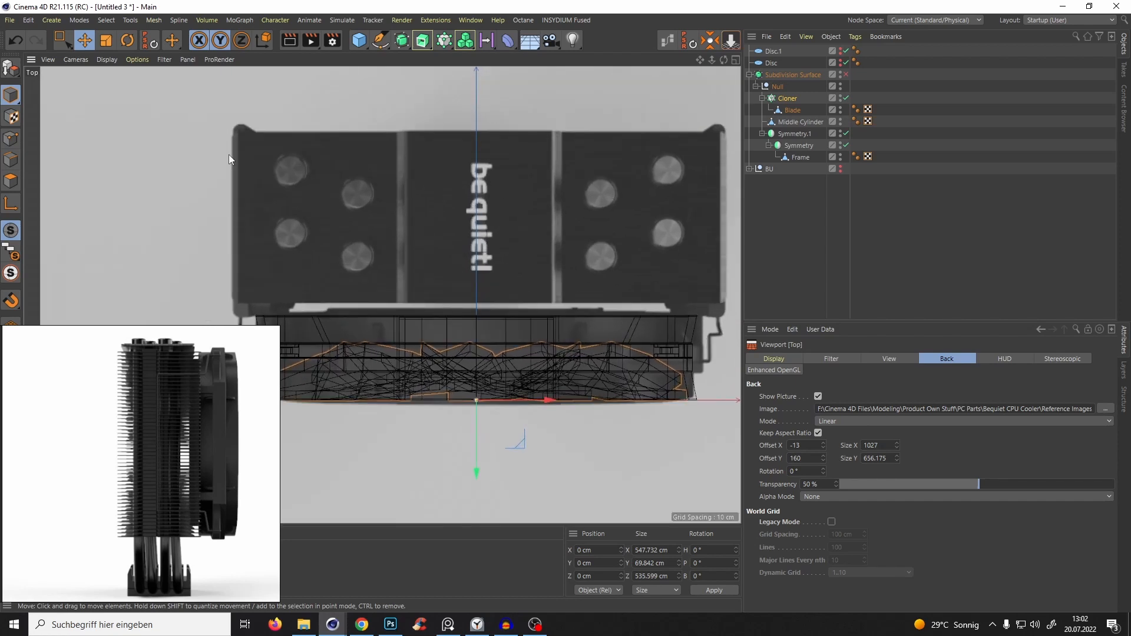
{"action": "scroll", "coordinate": [560, 277], "scroll_direction": "down", "scroll_amount": 3}
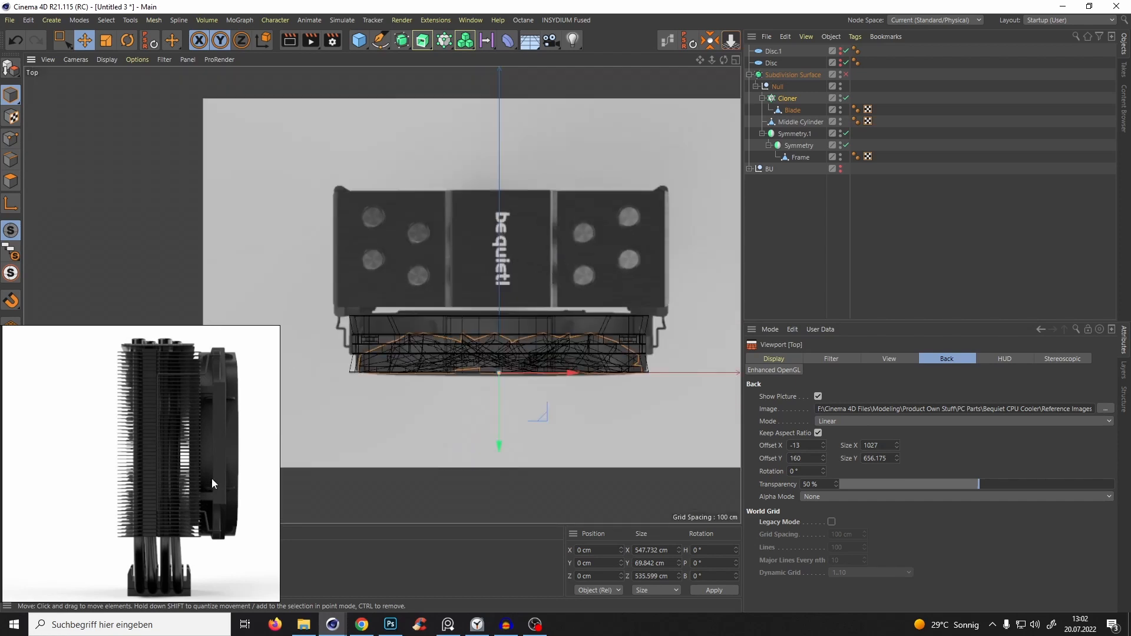
Examine the heatsink on the reference board and in the 3D view of the be quiet! product page in Chrome.
{"action": "scroll", "coordinate": [205, 453], "scroll_direction": "down", "scroll_amount": 3}
{"action": "middle_click_drag", "start_coordinate": [232, 472], "coordinate": [121, 395]}
{"action": "scroll", "coordinate": [180, 448], "scroll_direction": "down", "scroll_amount": 1}
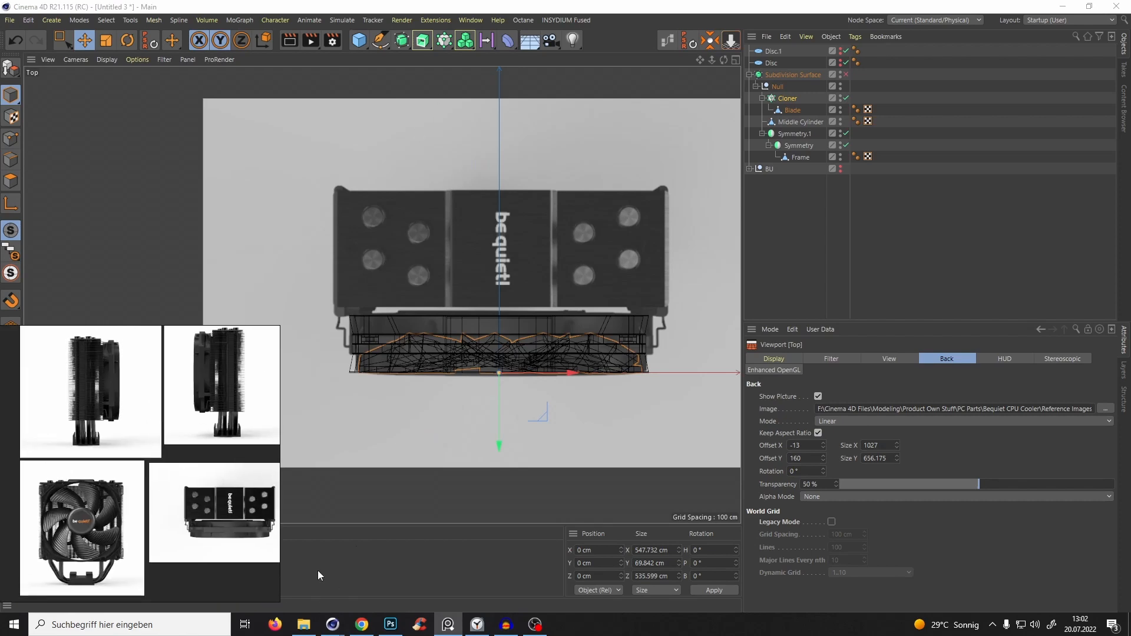
{"action": "left_click", "coordinate": [362, 624]}
{"action": "scroll", "coordinate": [561, 335], "scroll_direction": "down", "scroll_amount": 6}
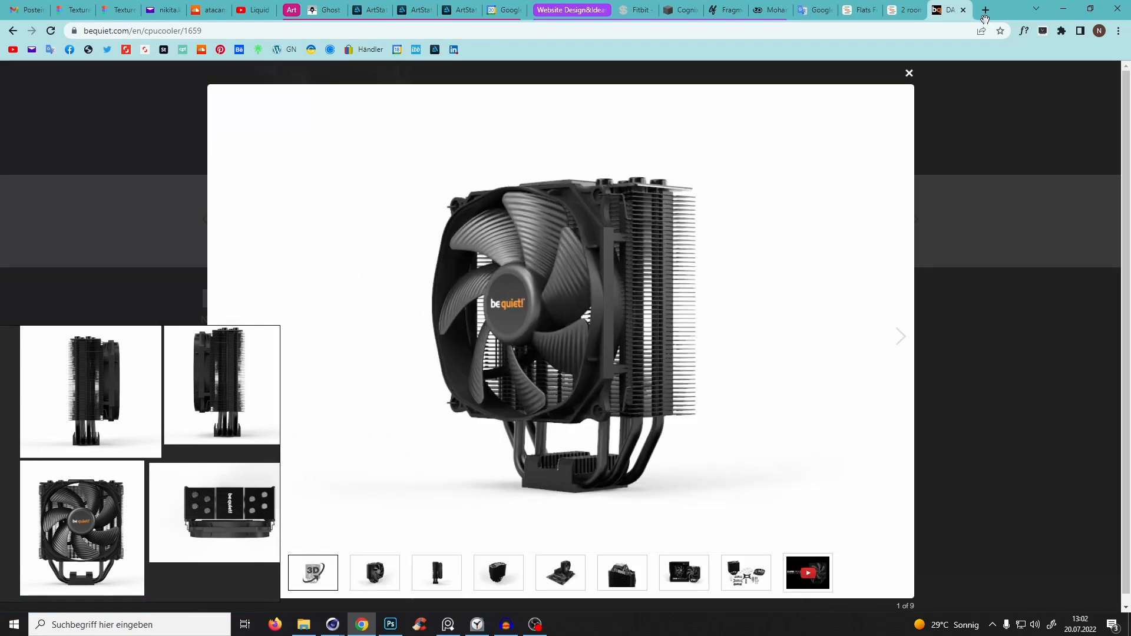
{"action": "key", "text": "Right"}
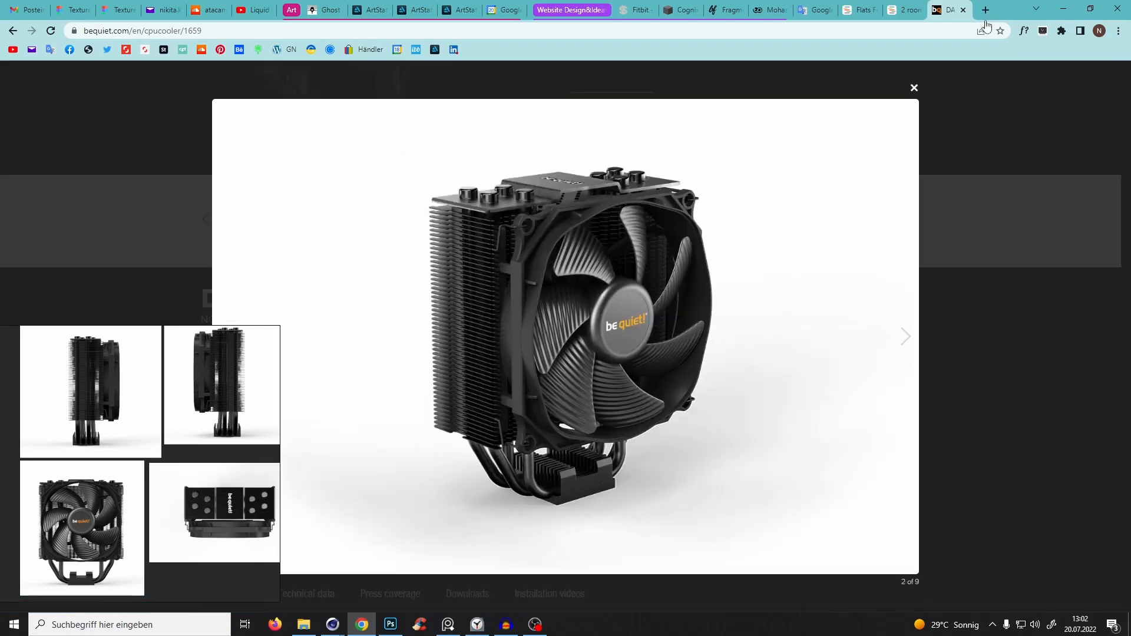
{"action": "key", "text": "Left"}
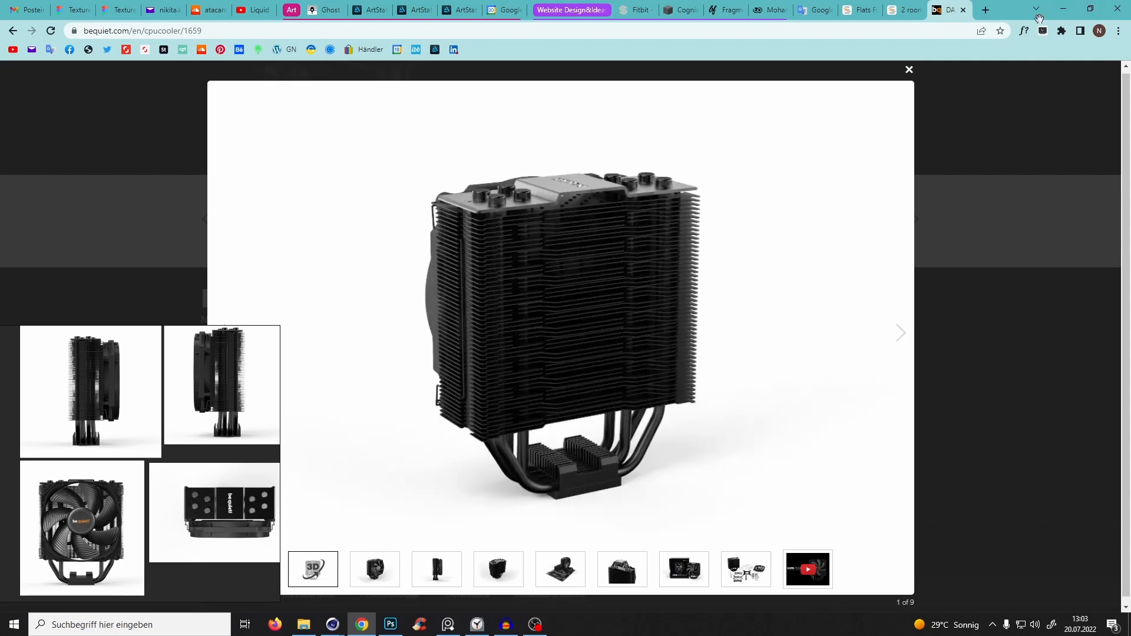
{"action": "left_click", "coordinate": [1064, 8]}
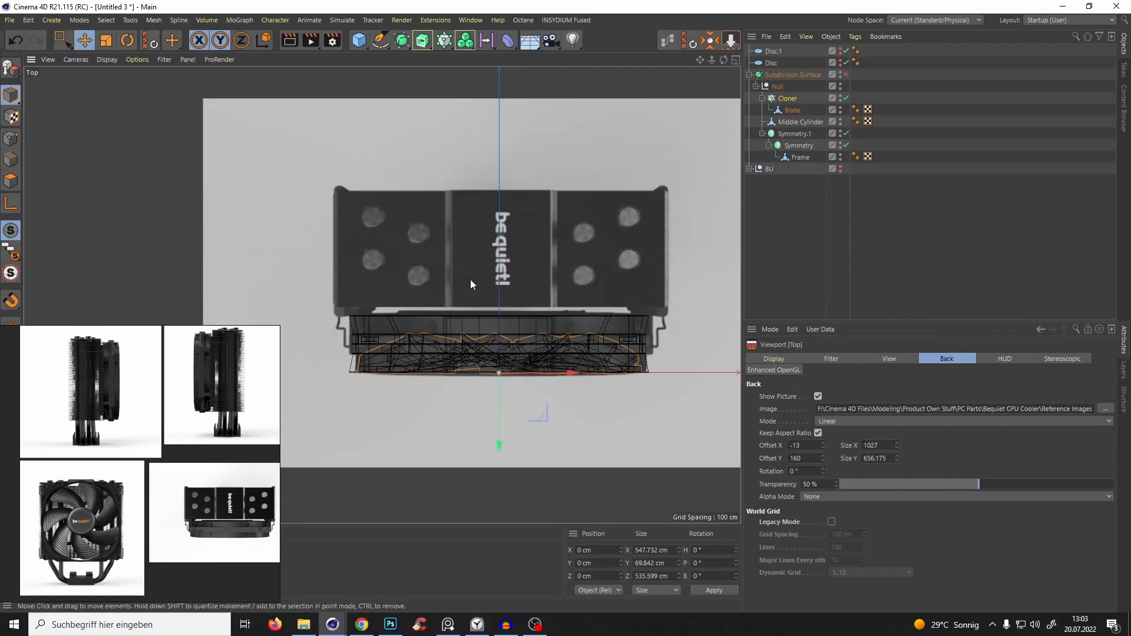
Add a plane about 588 by 207 cm and fit it over the heatsink's top cover at about Z 224 cm.
{"action": "left_click_drag", "start_coordinate": [359, 40], "coordinate": [468, 80]}
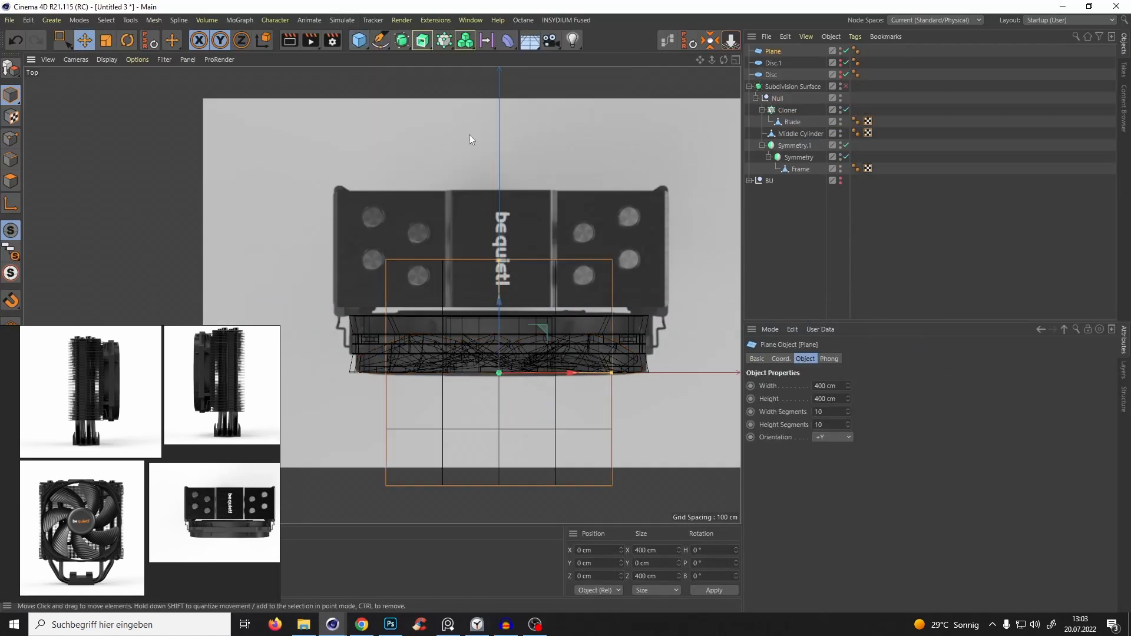
{"action": "left_click_drag", "start_coordinate": [510, 230], "coordinate": [510, 220]}
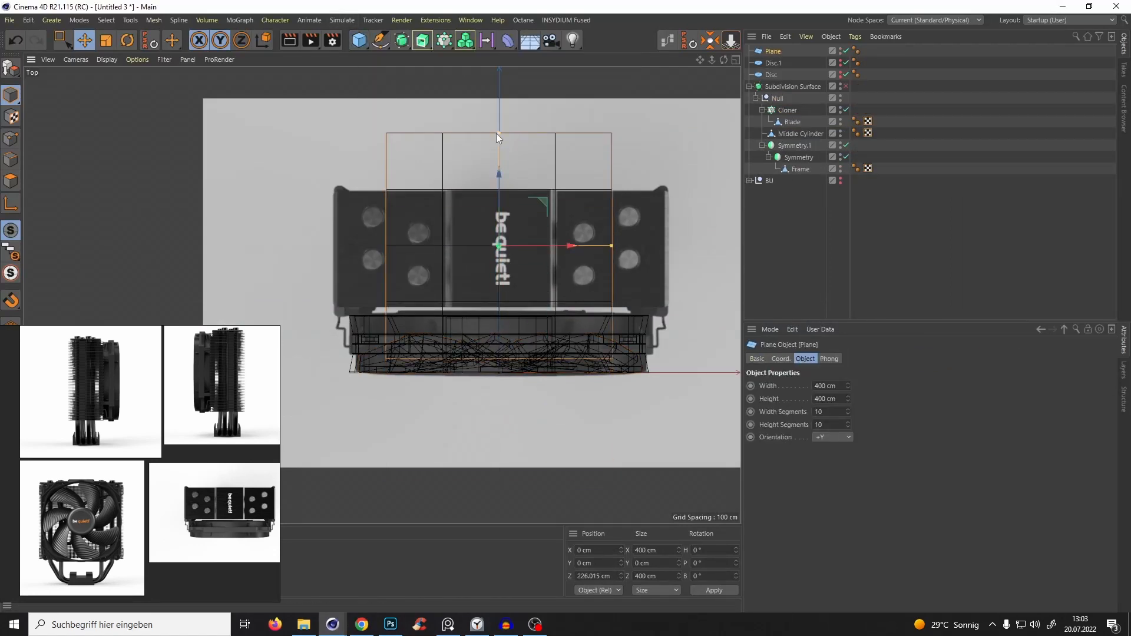
{"action": "left_click_drag", "start_coordinate": [499, 134], "coordinate": [500, 187]}
{"action": "left_click_drag", "start_coordinate": [608, 246], "coordinate": [661, 249]}
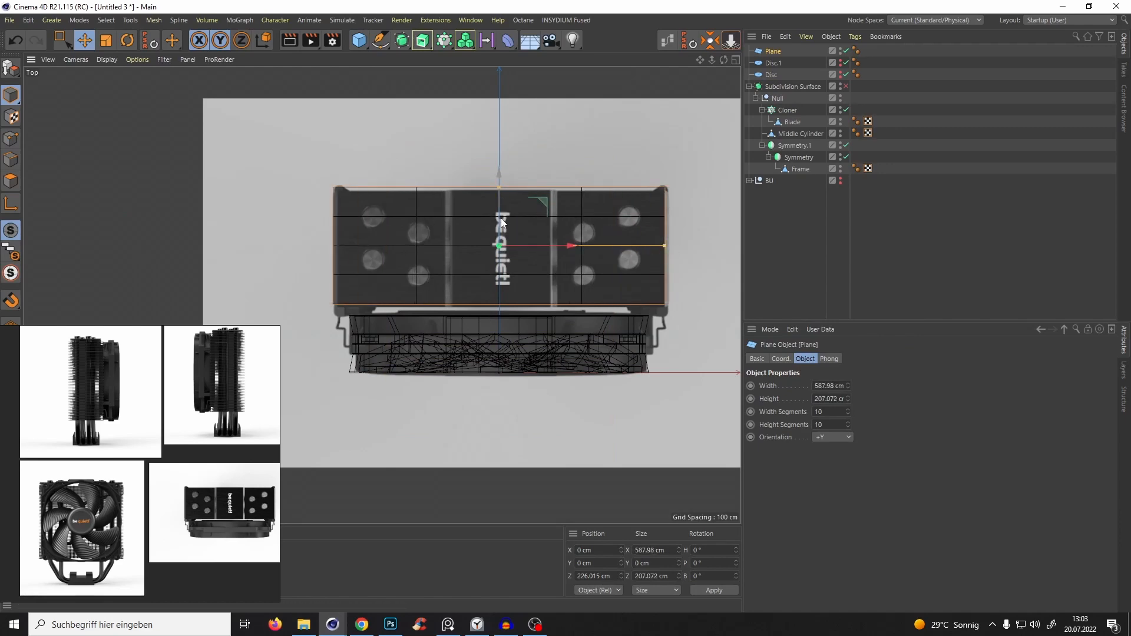
{"action": "left_click_drag", "start_coordinate": [502, 217], "coordinate": [502, 223]}
{"action": "left_click", "coordinate": [545, 622]}
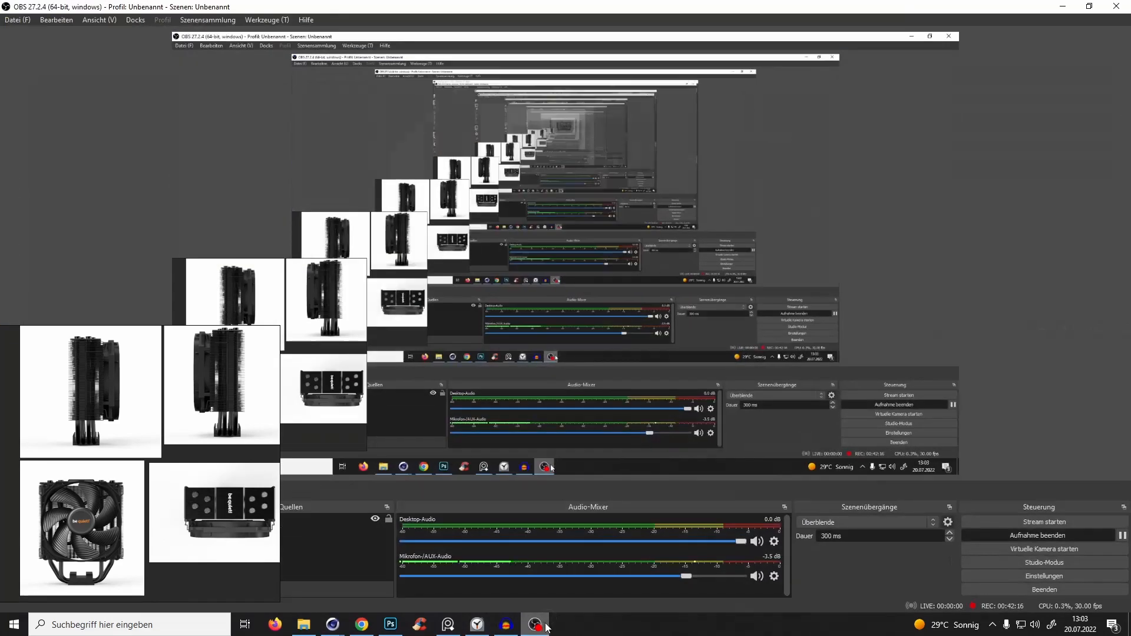
{"action": "left_click", "coordinate": [545, 622]}
{"action": "left_click_drag", "start_coordinate": [497, 232], "coordinate": [517, 200]}
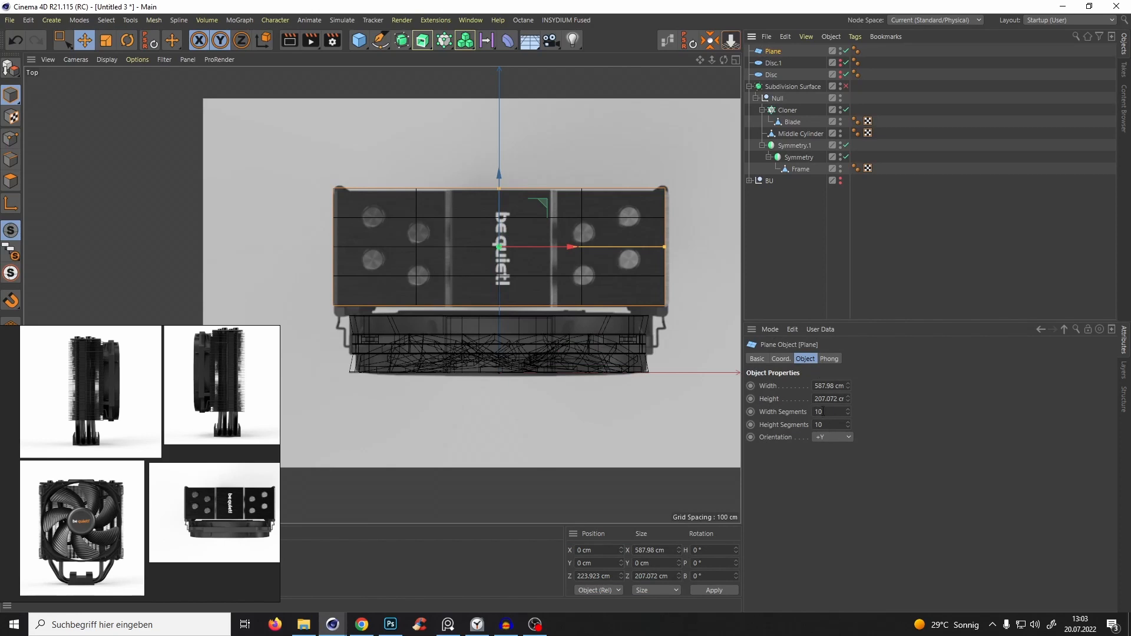
Reduce the plane to 1 width segment and 1 height segment, and make it editable.
{"action": "left_click", "coordinate": [824, 411]}
{"action": "key", "text": "F1"}
{"action": "left_click_drag", "start_coordinate": [466, 210], "coordinate": [464, 281], "text": "alt"}
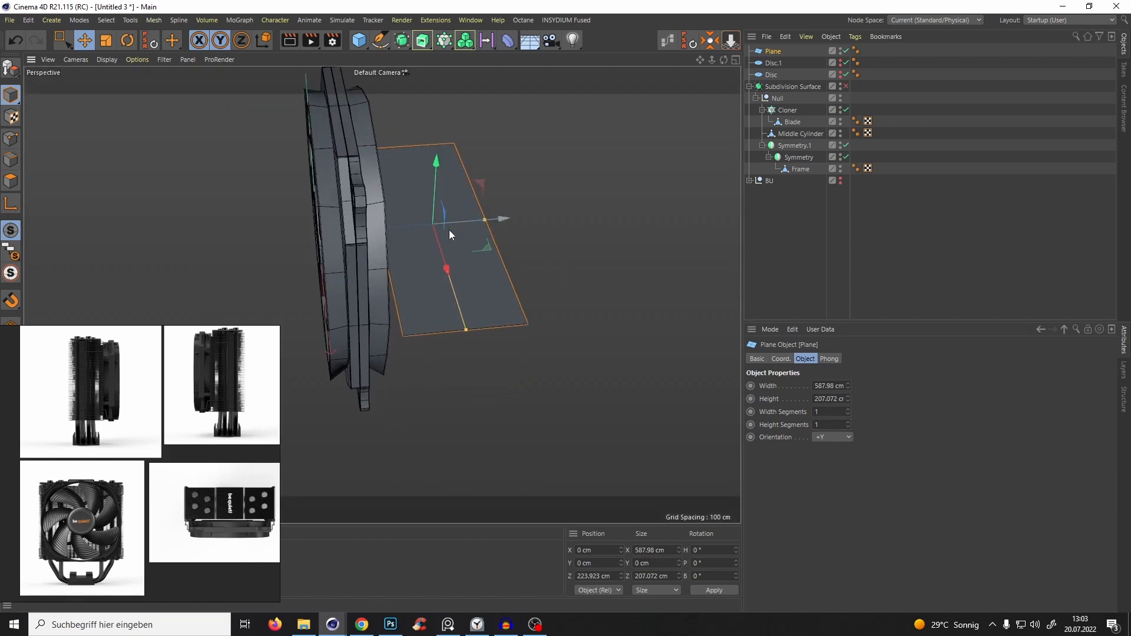
{"action": "key", "text": "F10"}
{"action": "key", "text": "F10"}
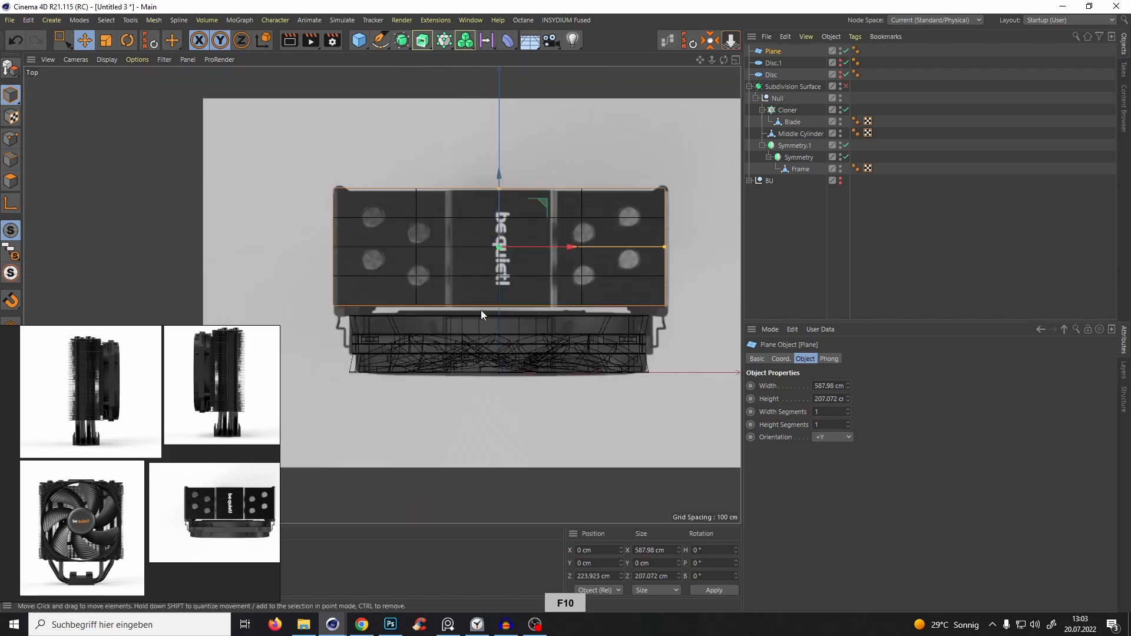
{"action": "key", "text": "c"}
{"action": "scroll", "coordinate": [491, 230], "scroll_direction": "up", "scroll_amount": 2}
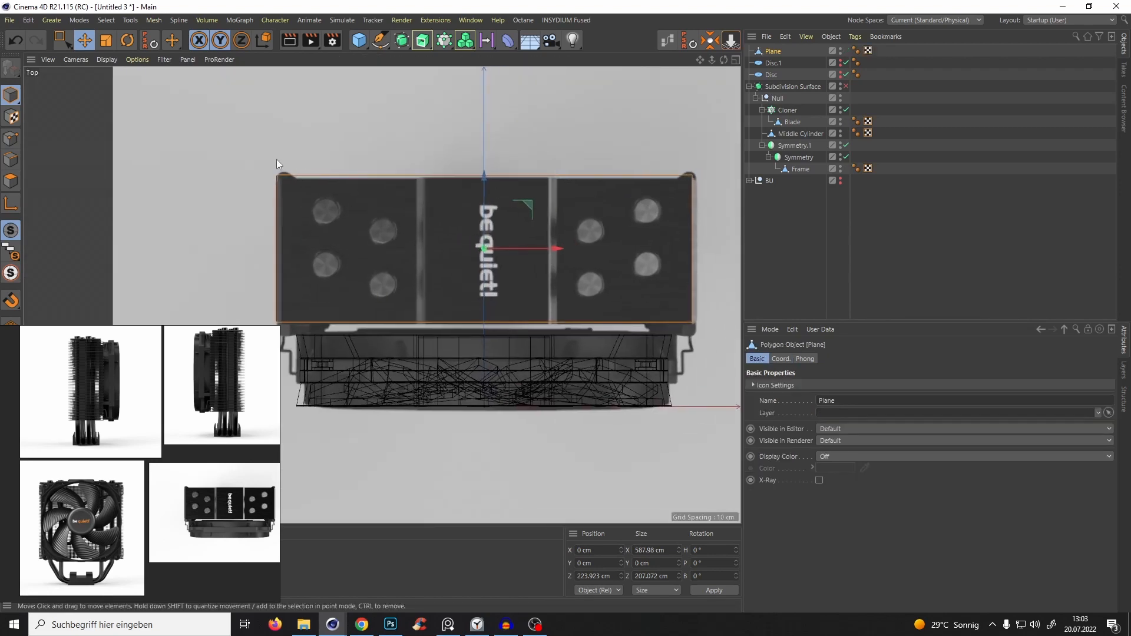
Raise the plane to the top of the heatsink in the front view, at about Y 242 cm.
{"action": "key", "text": "F10"}
{"action": "key", "text": "F10"}
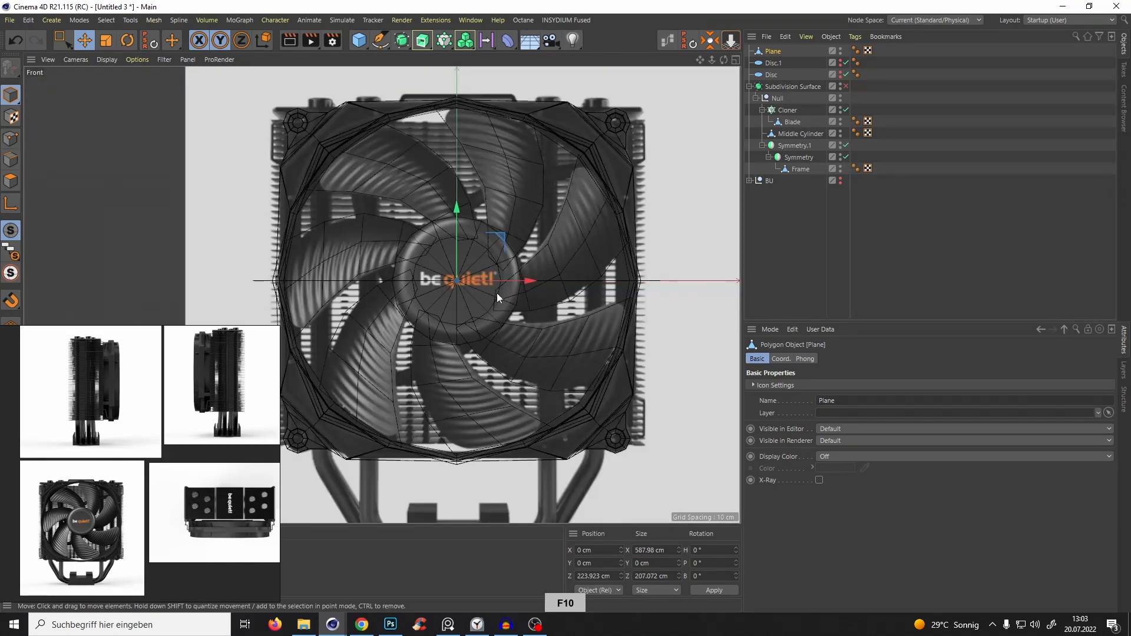
{"action": "left_click_drag", "start_coordinate": [465, 312], "coordinate": [527, 148]}
{"action": "key", "text": "F1"}
{"action": "middle_click_drag", "start_coordinate": [447, 183], "coordinate": [464, 250], "text": "alt"}
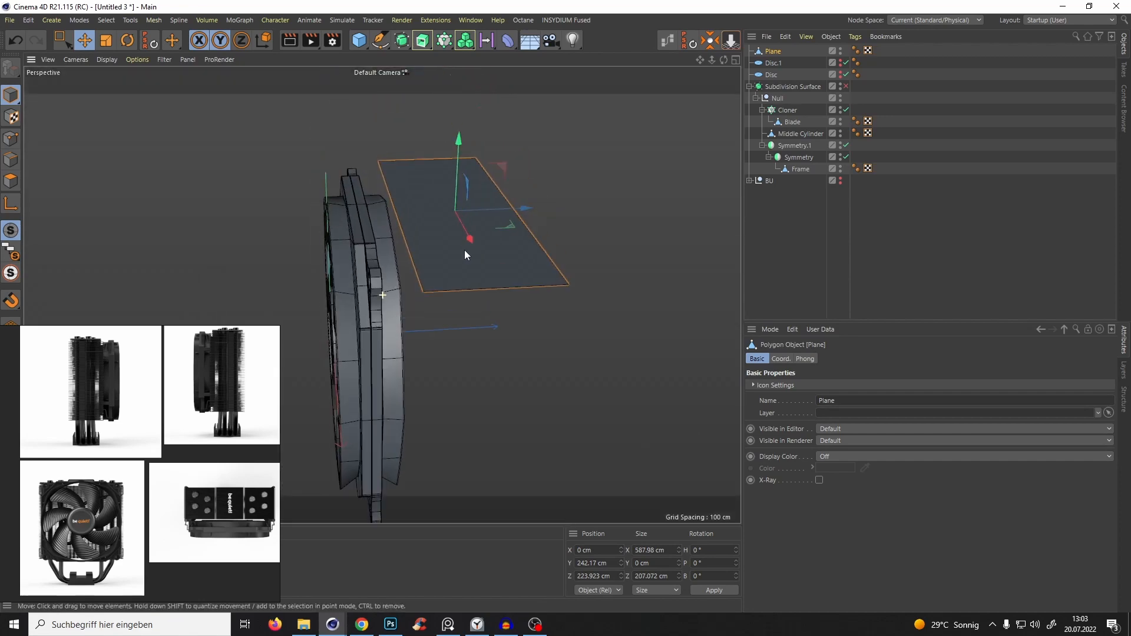
Loop-cut the plane along both sides of the cover's left groove, about 200 cm from the left edge and about 10 cm further.
{"action": "key", "text": "F10"}
{"action": "key", "text": "F10"}
{"action": "middle_click_drag", "start_coordinate": [541, 192], "coordinate": [539, 246], "text": "alt"}
{"action": "scroll", "coordinate": [538, 246], "scroll_direction": "up", "scroll_amount": 4}
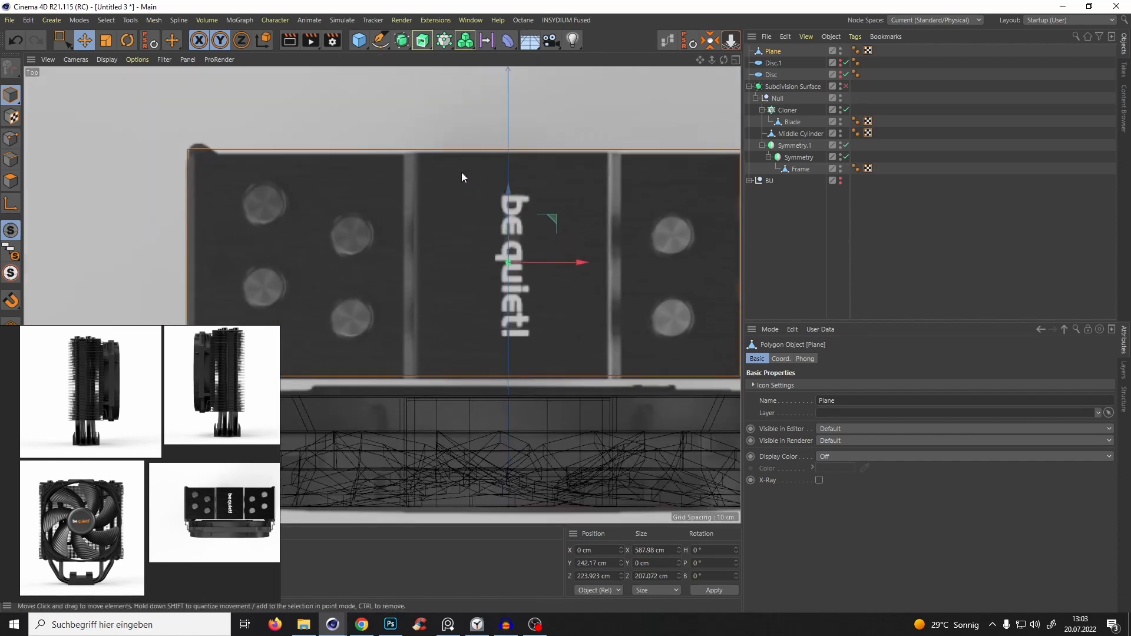
{"action": "key", "text": "k"}
{"action": "key", "text": "l"}
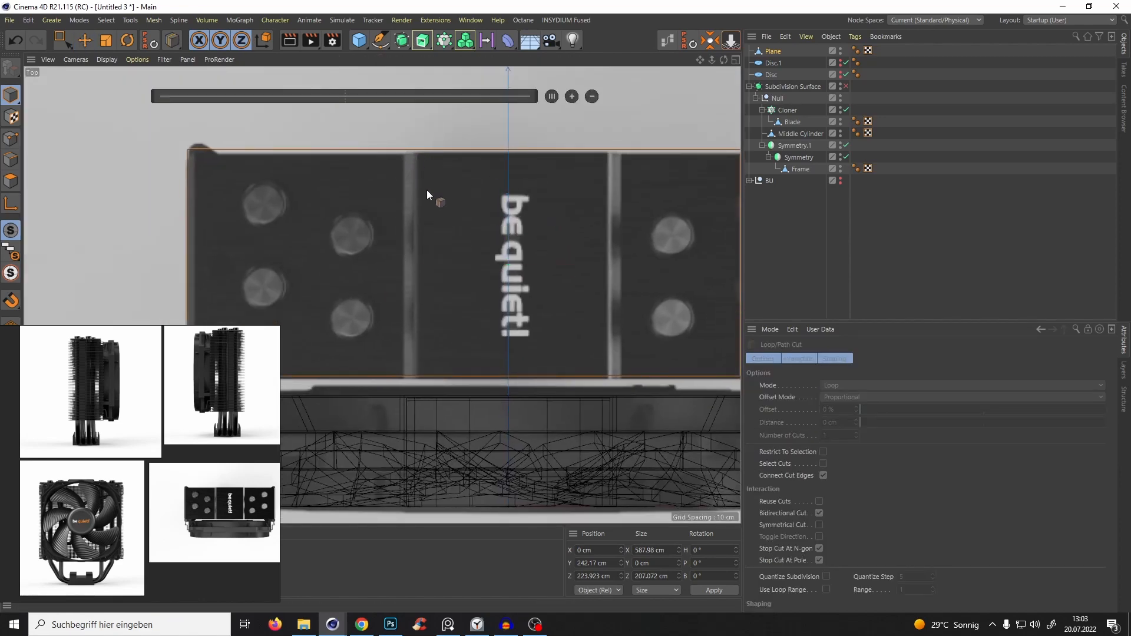
{"action": "left_click", "coordinate": [11, 160]}
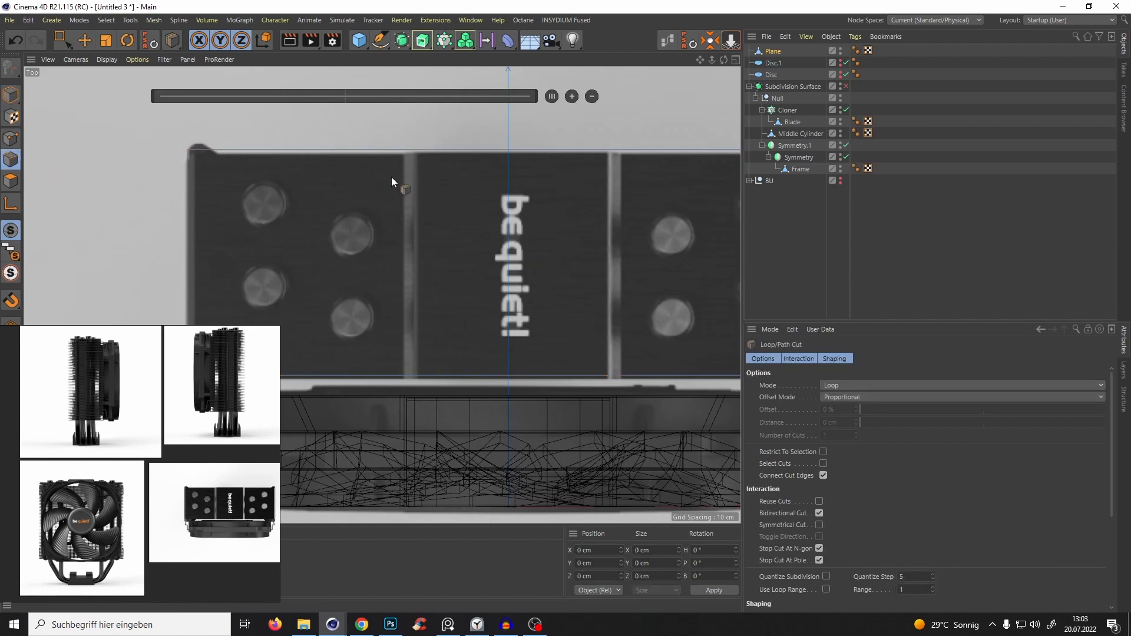
{"action": "left_click", "coordinate": [405, 148]}
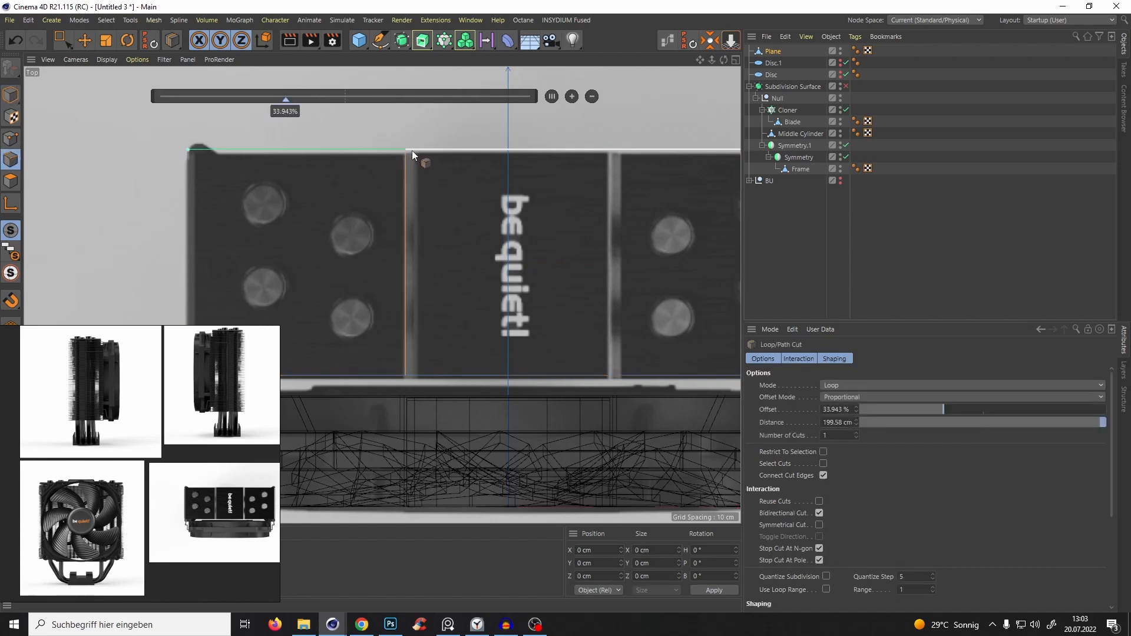
{"action": "left_click", "coordinate": [417, 152]}
{"action": "scroll", "coordinate": [419, 180], "scroll_direction": "up", "scroll_amount": 1}
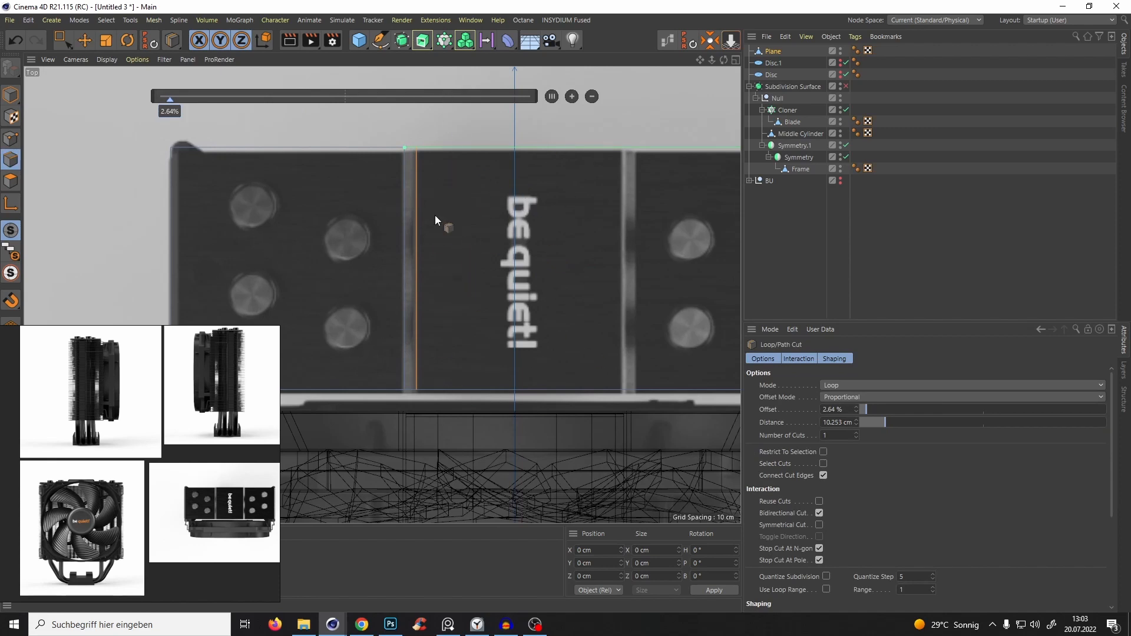
Loop-cut the plane along both sides of the cover's right groove, about 11.6 cm apart, redoing the misplaced first cut.
{"action": "middle_click_drag", "start_coordinate": [462, 275], "coordinate": [411, 269], "text": "alt"}
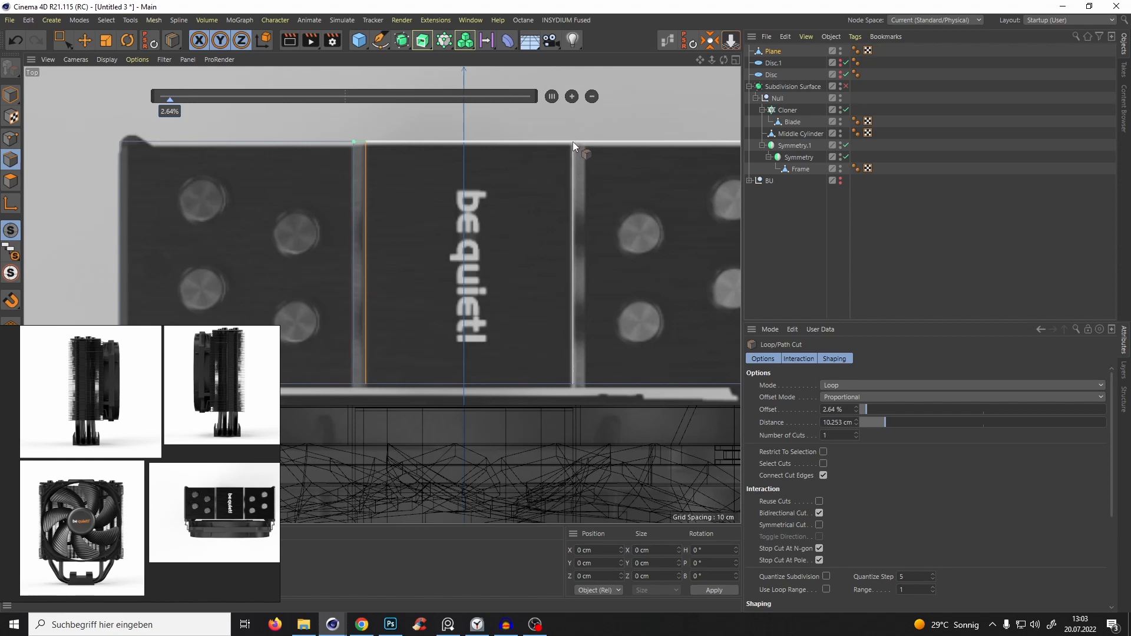
{"action": "left_click", "coordinate": [576, 149]}
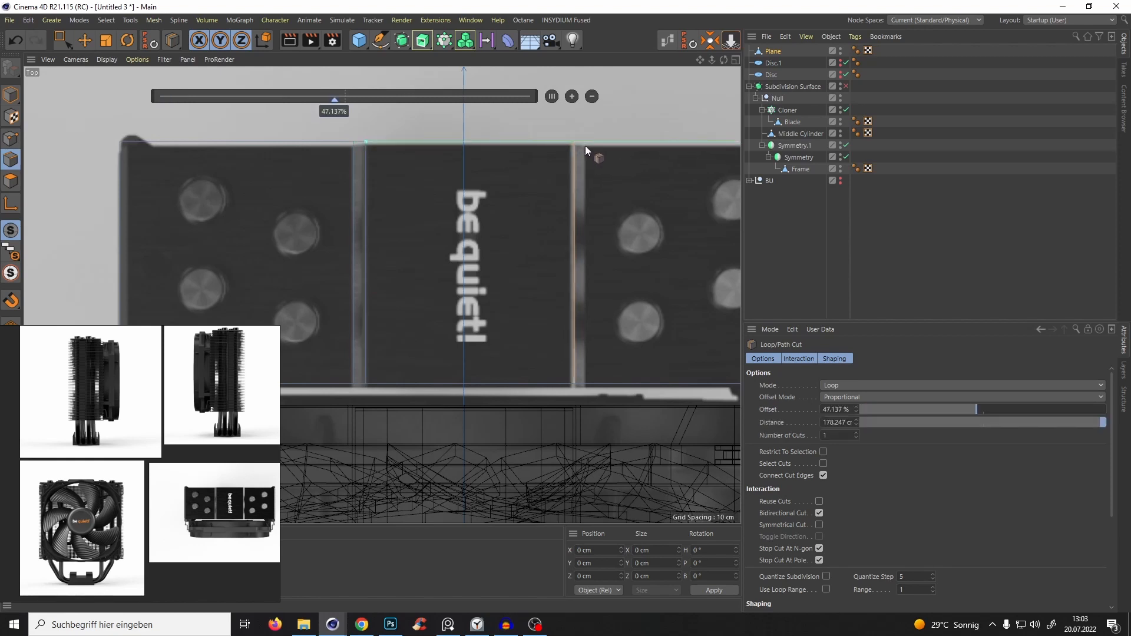
{"action": "key", "text": "ctrl+z"}
{"action": "left_click", "coordinate": [572, 143]}
{"action": "left_click", "coordinate": [585, 142]}
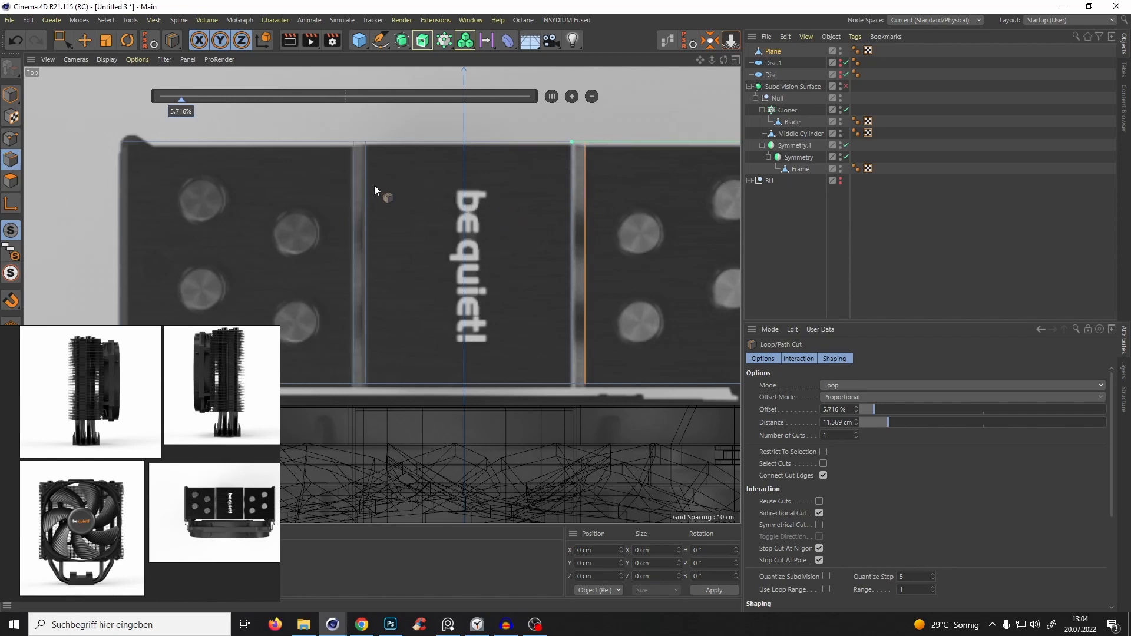
Raise the plane's middle polygon by about 16.5 cm to match the cover's raised logo section in the front view.
{"action": "key", "text": "F1"}
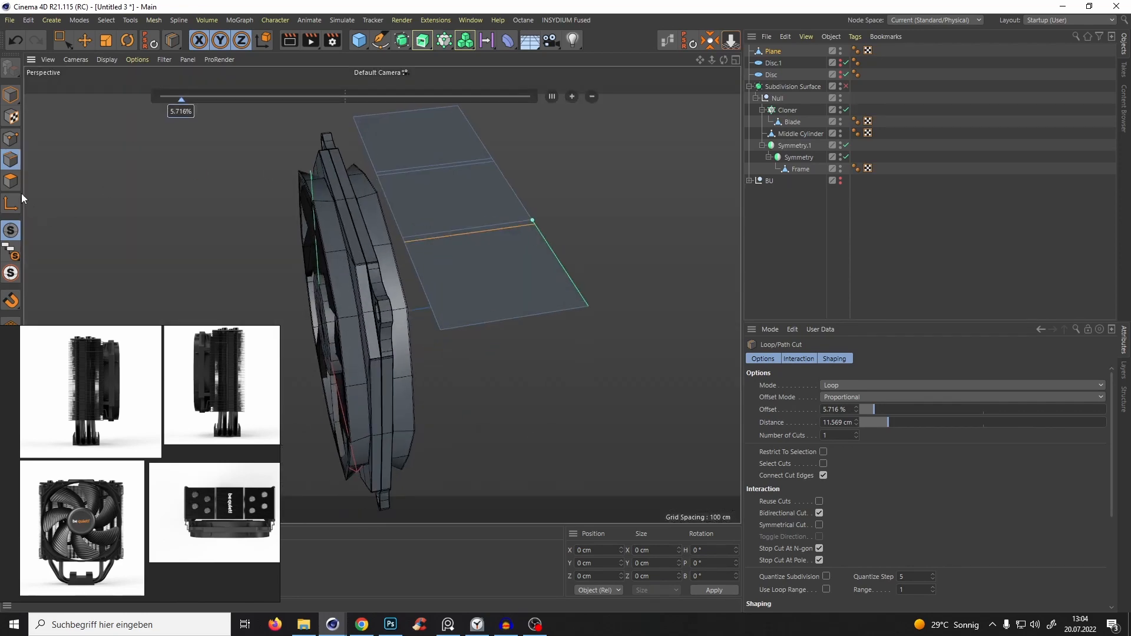
{"action": "left_click", "coordinate": [11, 181]}
{"action": "key", "text": "e"}
{"action": "left_click", "coordinate": [440, 188]}
{"action": "middle_click", "coordinate": [444, 266]}
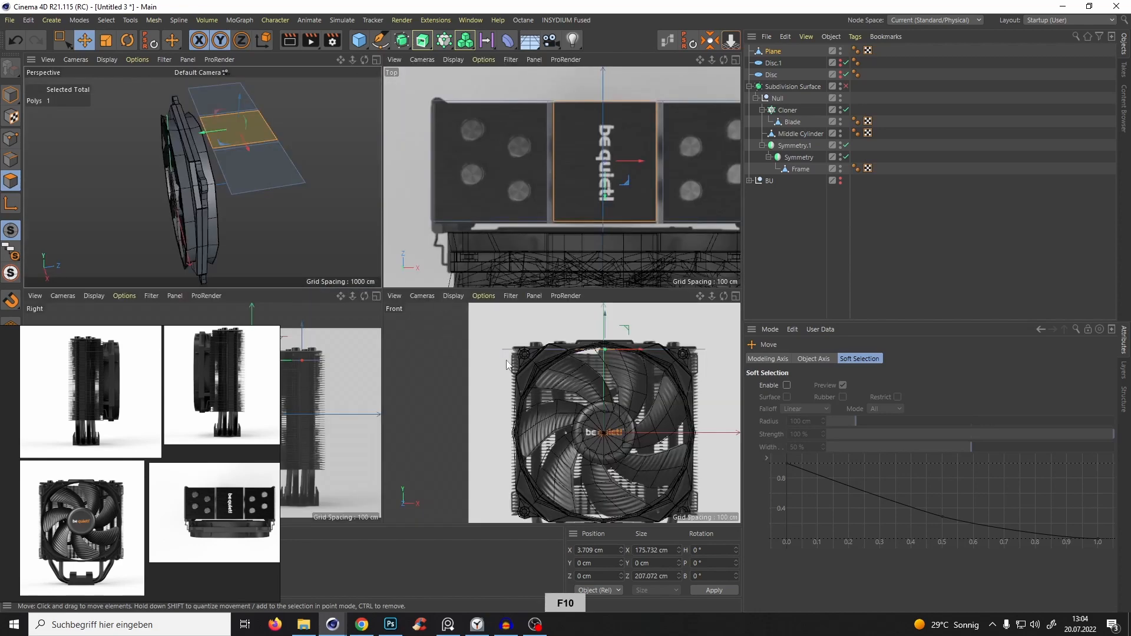
{"action": "middle_click", "coordinate": [511, 362]}
{"action": "scroll", "coordinate": [471, 168], "scroll_direction": "up", "scroll_amount": 3}
{"action": "middle_click_drag", "start_coordinate": [471, 168], "coordinate": [481, 195], "text": "alt"}
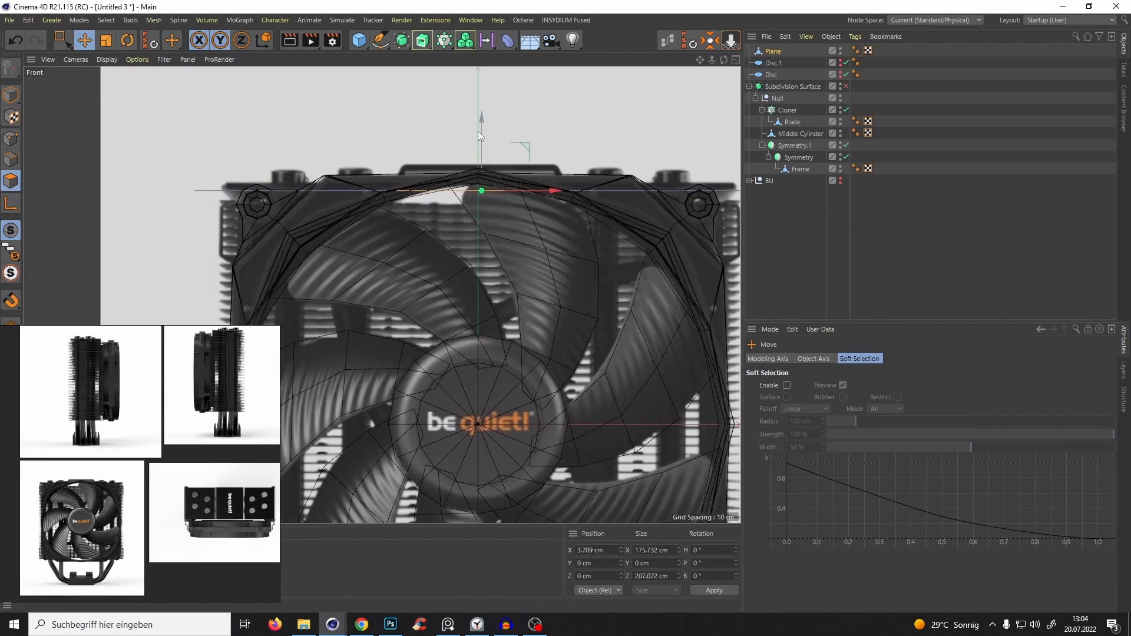
{"action": "left_click_drag", "start_coordinate": [482, 151], "coordinate": [485, 130]}
{"action": "middle_click", "coordinate": [457, 244]}
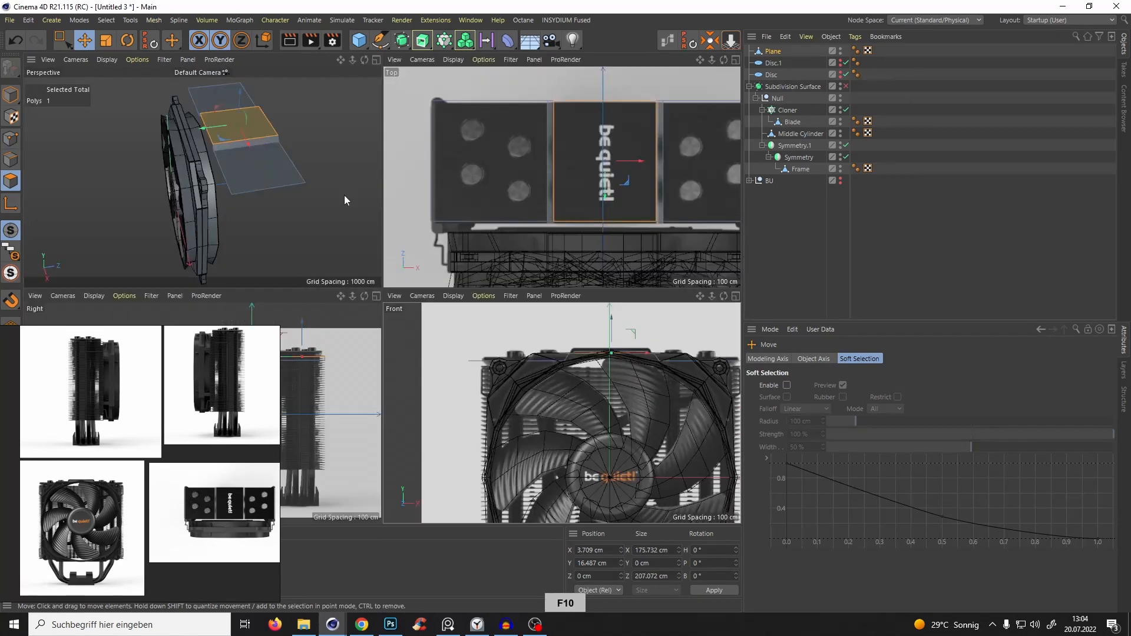
Check the cover's shape on the product page in Chrome, and extrude all of the plane's polygons by 8.5 cm.
{"action": "middle_click", "coordinate": [344, 195]}
{"action": "left_click", "coordinate": [361, 624]}
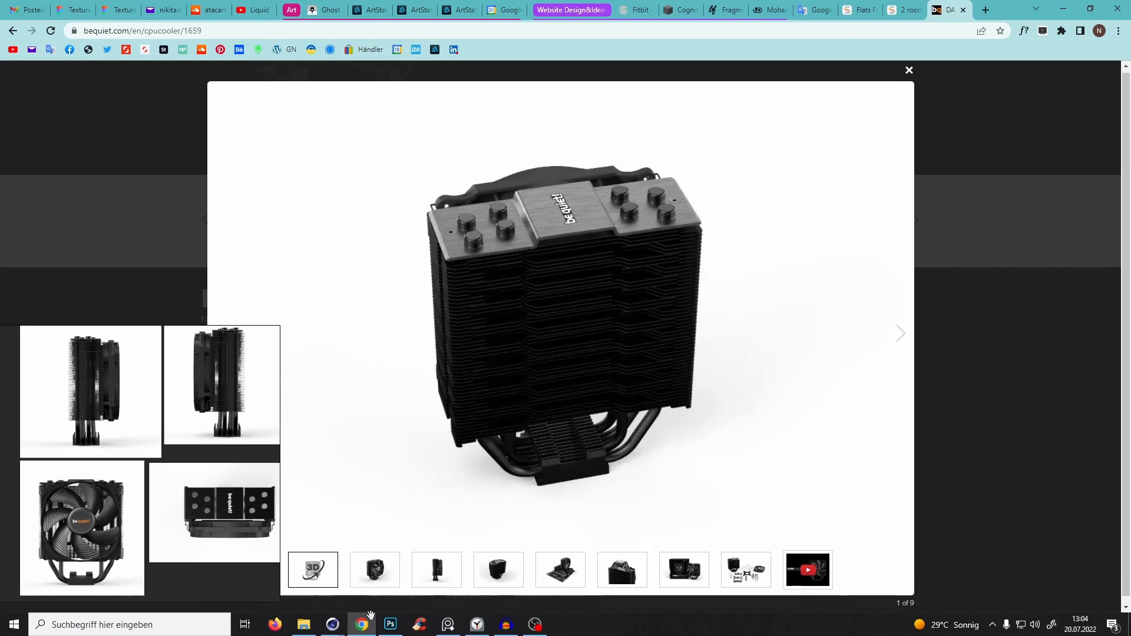
{"action": "left_click", "coordinate": [1065, 9]}
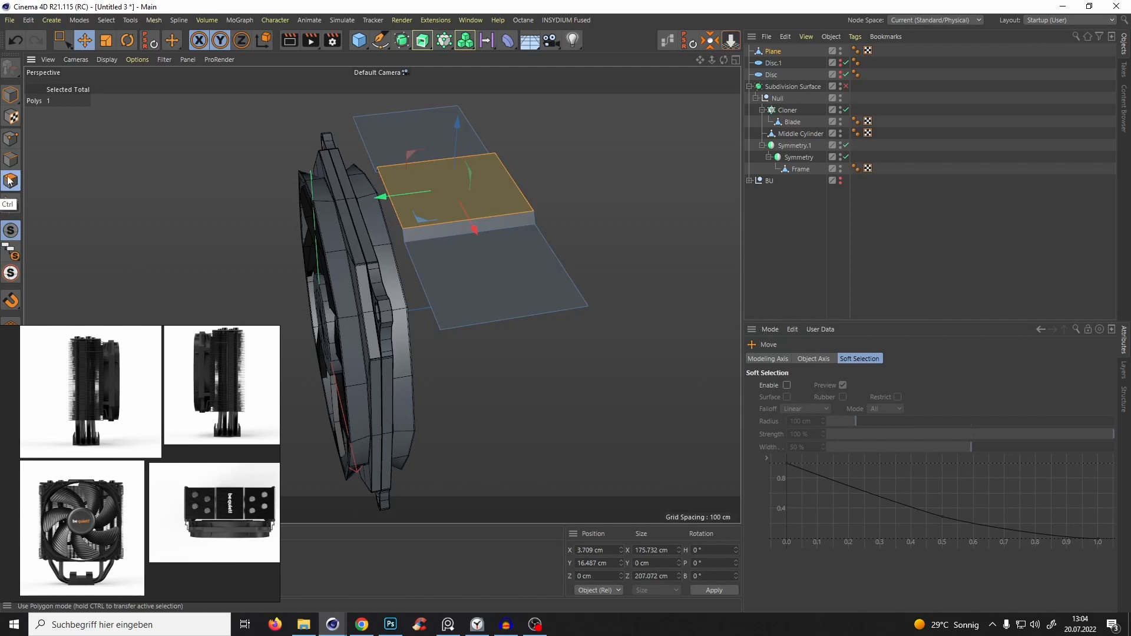
{"action": "key", "text": "ctrl+a"}
{"action": "left_click_drag", "start_coordinate": [365, 203], "coordinate": [441, 202], "text": "alt"}
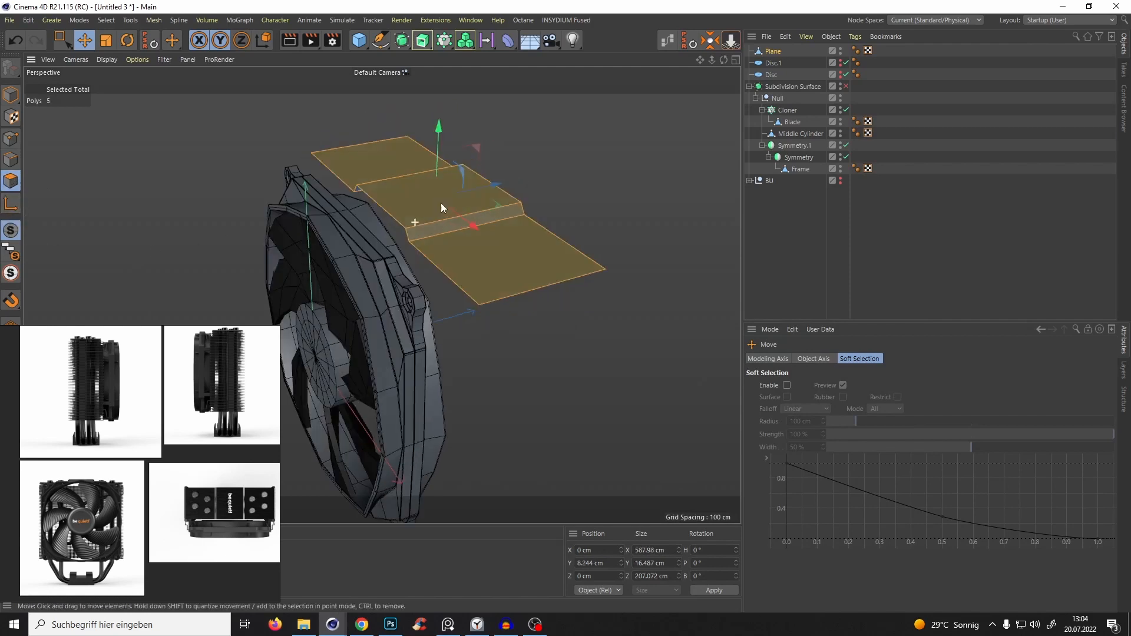
{"action": "key", "text": "d"}
{"action": "key", "text": "F10"}
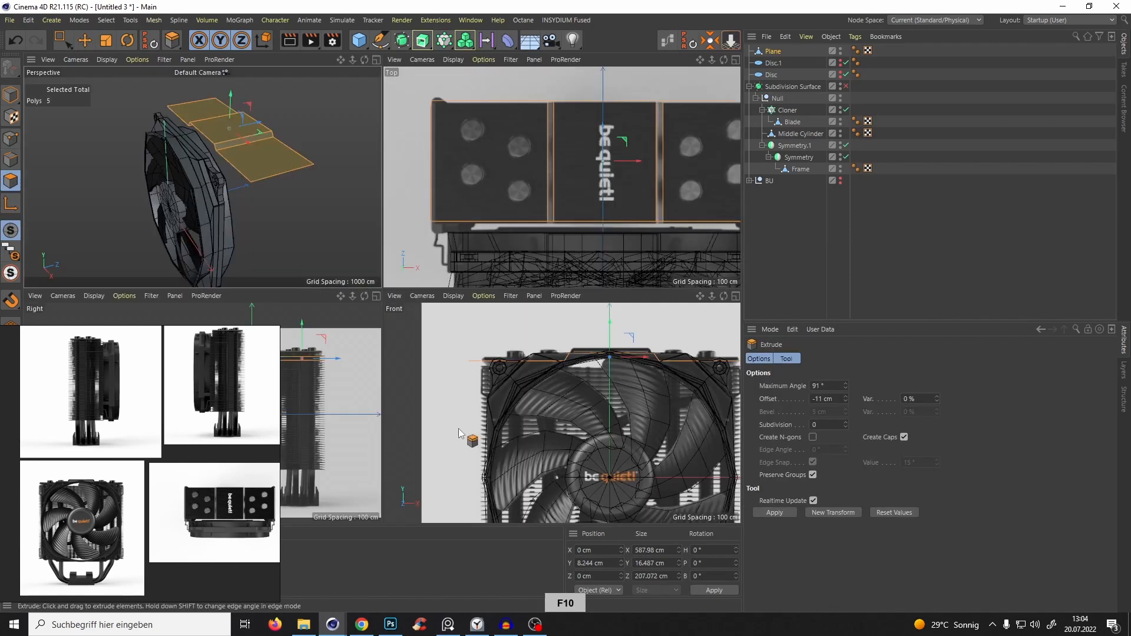
{"action": "key", "text": "F10"}
{"action": "left_click_drag", "start_coordinate": [466, 203], "coordinate": [484, 254]}
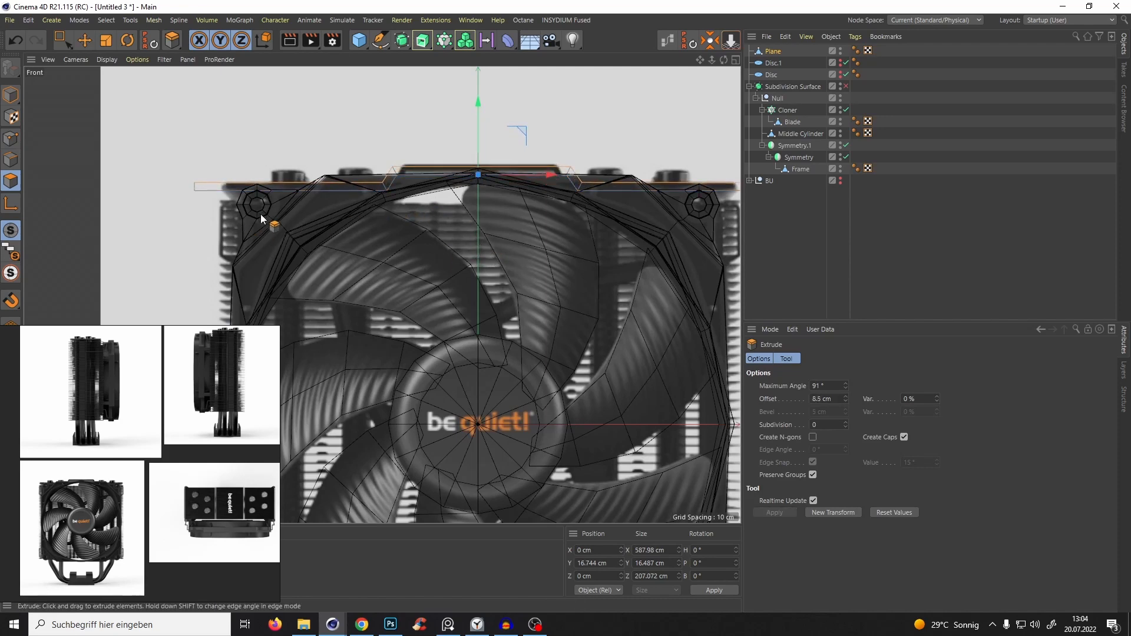
{"action": "middle_click", "coordinate": [260, 214]}
{"action": "middle_click", "coordinate": [270, 190]}
{"action": "left_click_drag", "start_coordinate": [417, 264], "coordinate": [425, 361], "text": "alt"}
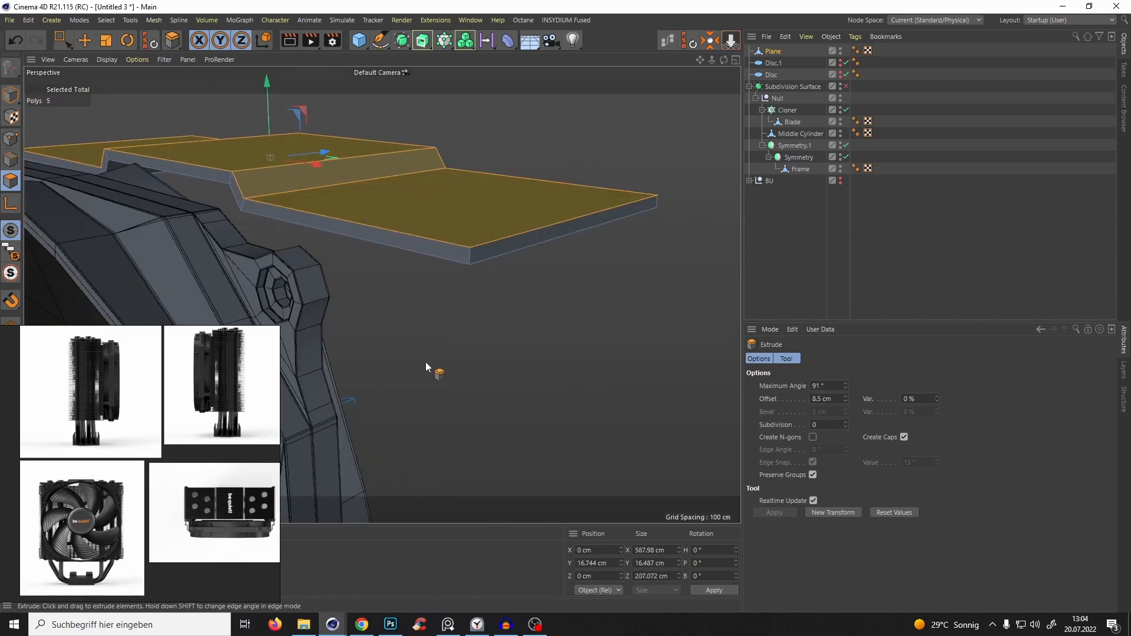
Check the cover's ends in Chrome, and scale its two outer top edges inward along X to about 569 cm apart.
{"action": "left_click", "coordinate": [362, 627]}
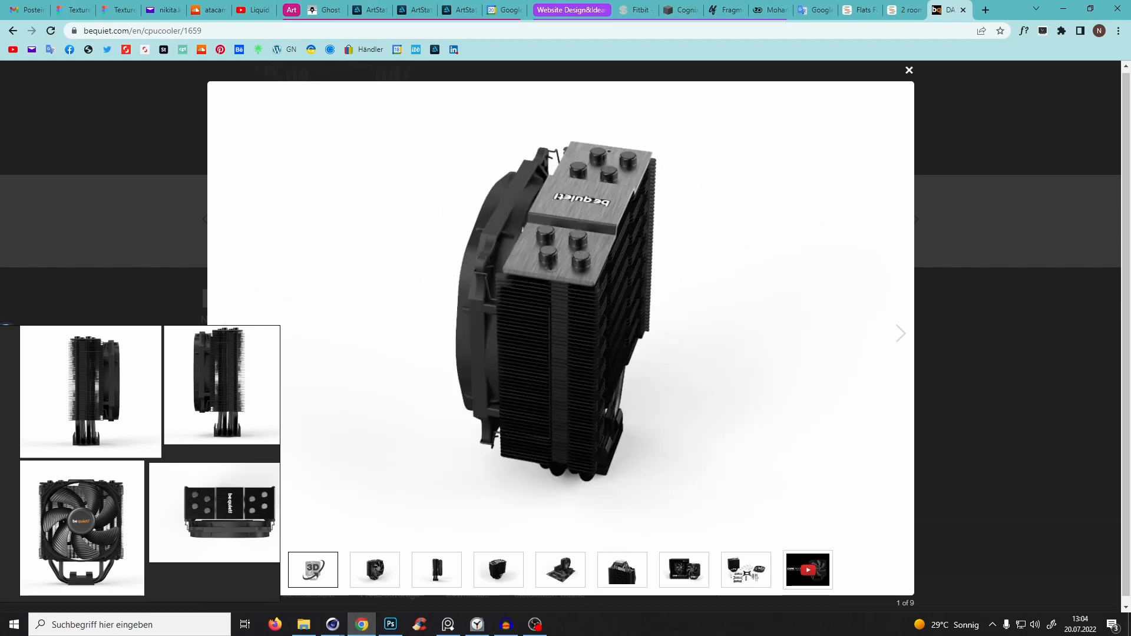
{"action": "left_click", "coordinate": [362, 623]}
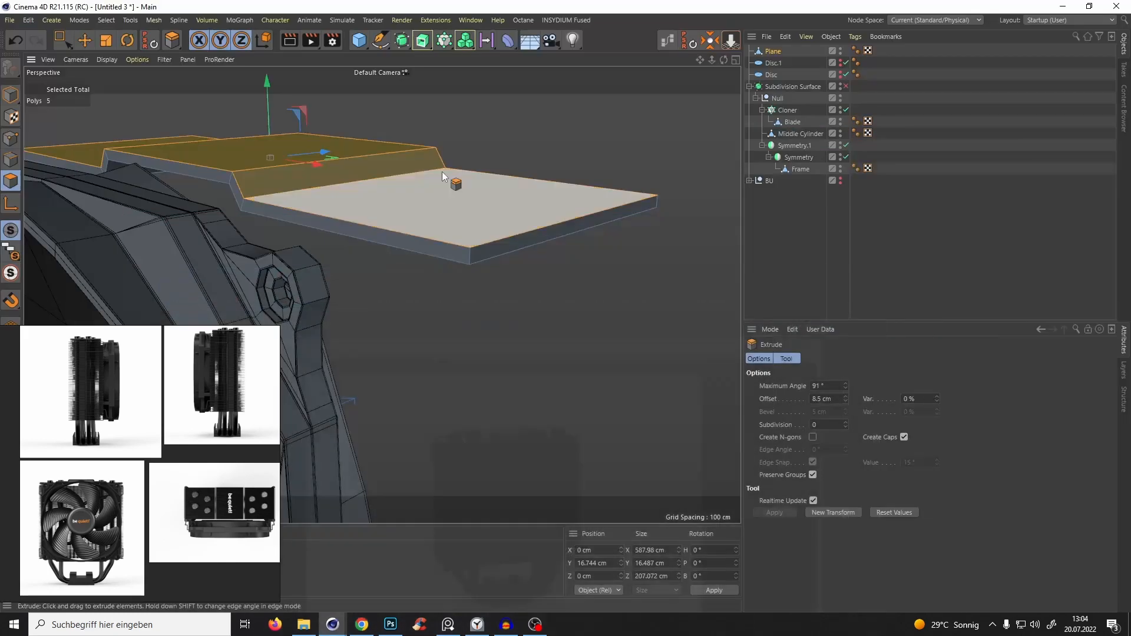
{"action": "left_click", "coordinate": [10, 159]}
{"action": "key", "text": "e"}
{"action": "left_click", "coordinate": [482, 243]}
{"action": "left_click_drag", "start_coordinate": [407, 199], "coordinate": [611, 269], "text": "alt"}
{"action": "left_click", "coordinate": [310, 222], "text": "shift"}
{"action": "key", "text": "t"}
{"action": "left_click_drag", "start_coordinate": [407, 253], "coordinate": [362, 238], "text": "alt"}
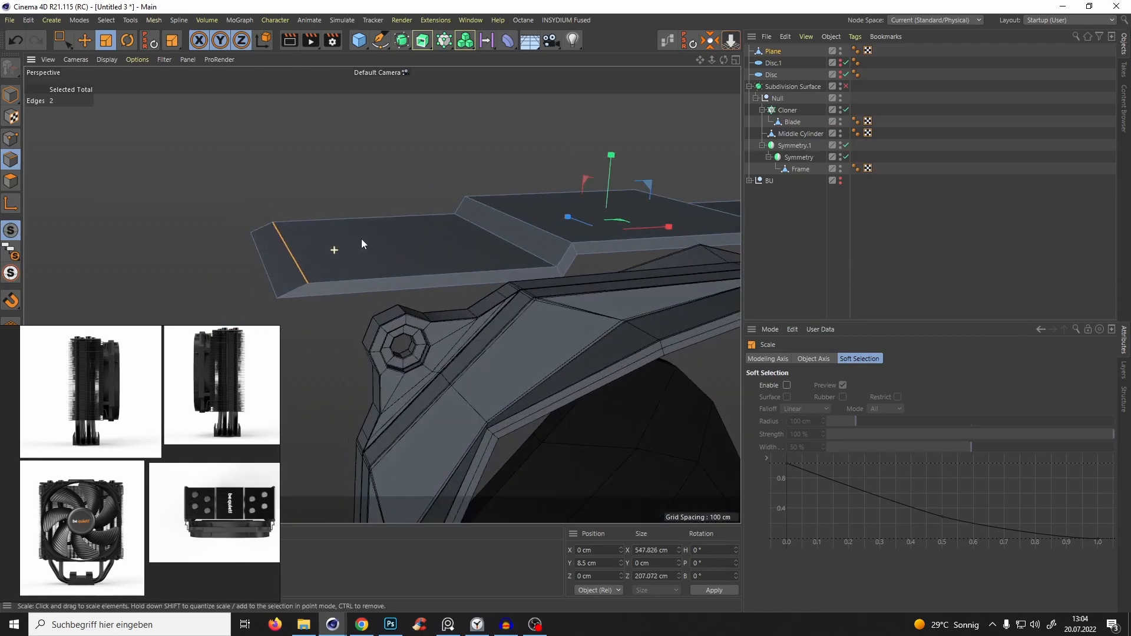
{"action": "left_click_drag", "start_coordinate": [666, 232], "coordinate": [407, 253]}
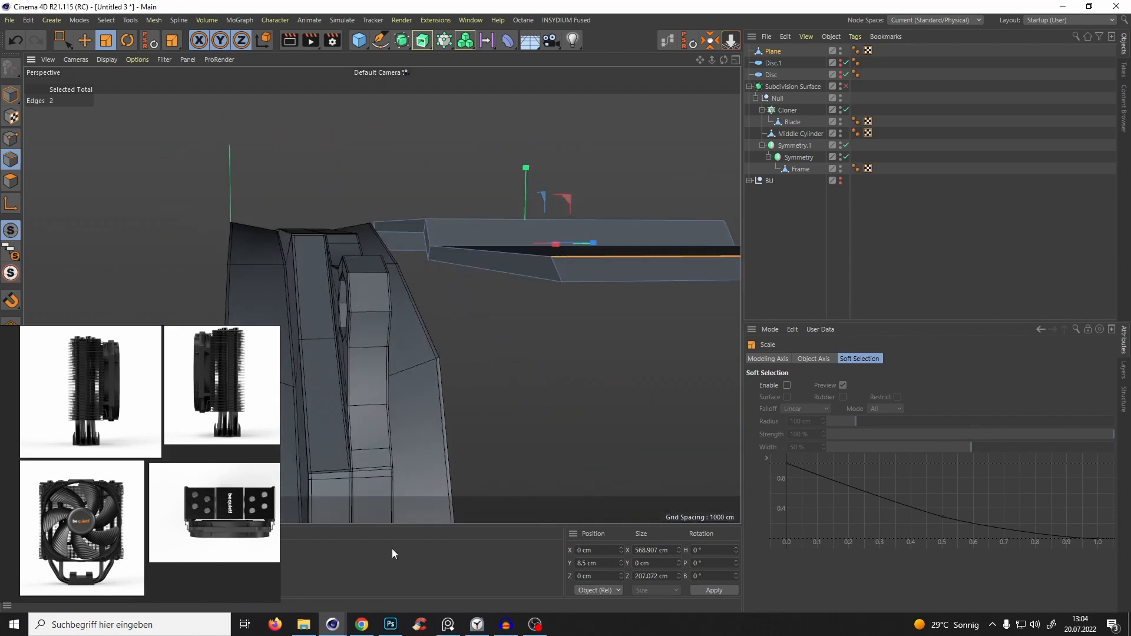
Check the cover's edges on the product page in Chrome, and select every edge of the cover.
{"action": "left_click", "coordinate": [362, 624]}
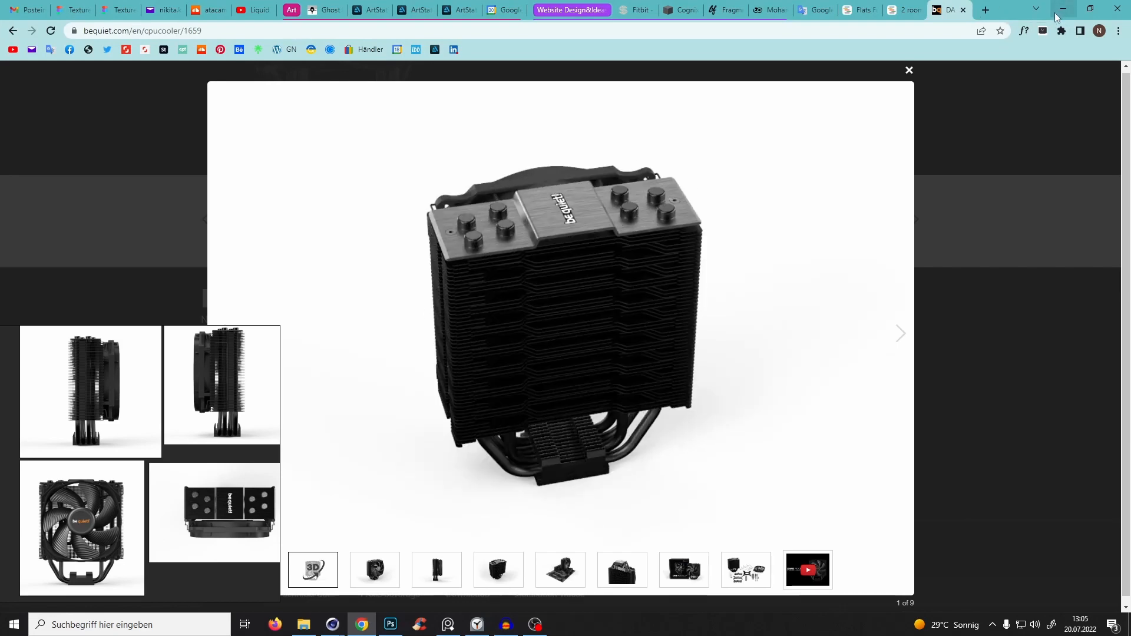
{"action": "left_click", "coordinate": [1062, 9]}
{"action": "left_click_drag", "start_coordinate": [440, 267], "coordinate": [416, 228], "text": "alt"}
{"action": "key", "text": "ctrl+a"}
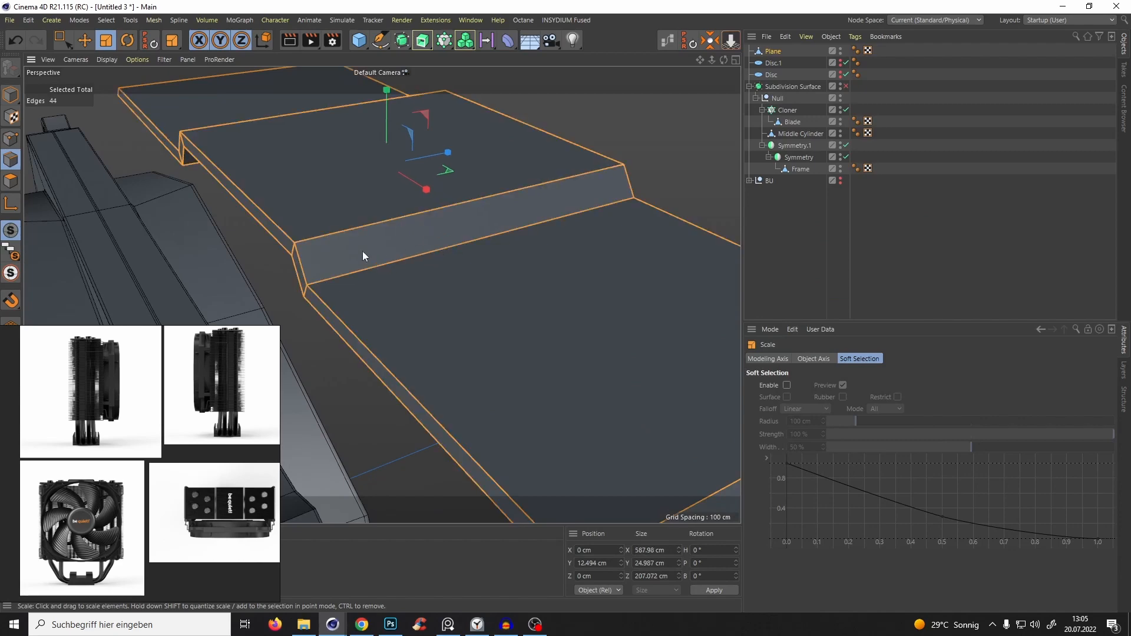
{"action": "mouse_move", "coordinate": [362, 255]}
{"action": "left_mouse_down", "text": "alt"}
{"action": "mouse_move", "coordinate": [384, 245]}
{"action": "mouse_move", "coordinate": [371, 253]}
{"action": "left_mouse_up", "text": "alt"}
{"action": "key", "text": "e"}
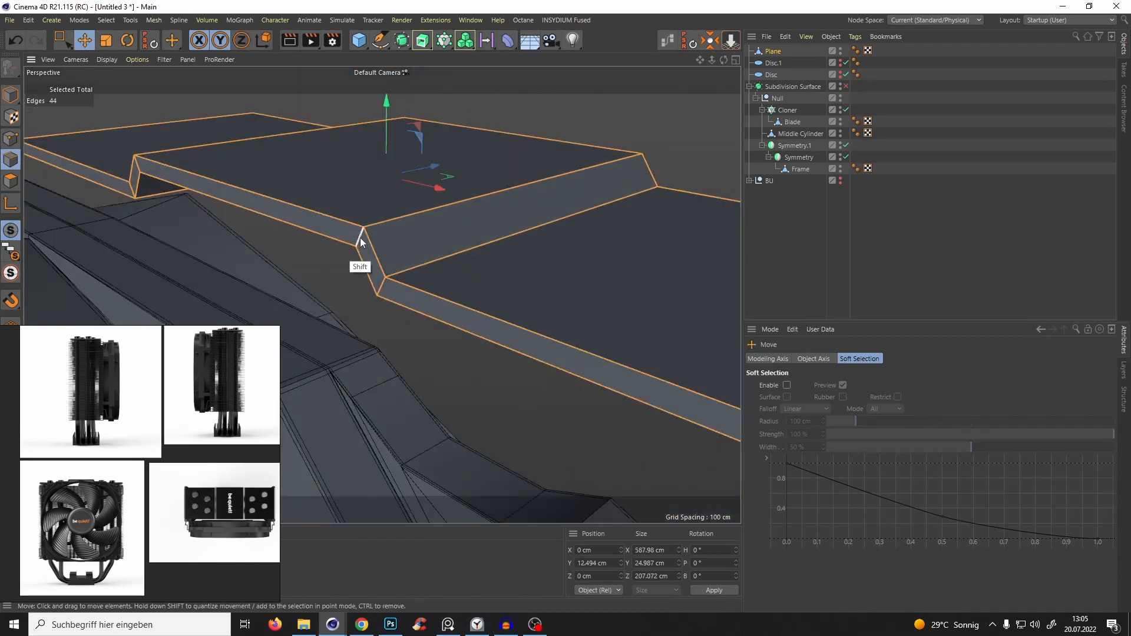
Deselect the eight short edges at the bends along the cover's front and rear sides.
{"action": "left_click", "coordinate": [380, 291], "text": "shift"}
{"action": "left_click", "coordinate": [361, 243], "text": "shift"}
{"action": "middle_click_drag", "start_coordinate": [147, 170], "coordinate": [261, 193], "text": "alt"}
{"action": "scroll", "coordinate": [262, 194], "scroll_direction": "up", "scroll_amount": 2}
{"action": "left_click", "coordinate": [264, 207], "text": "shift"}
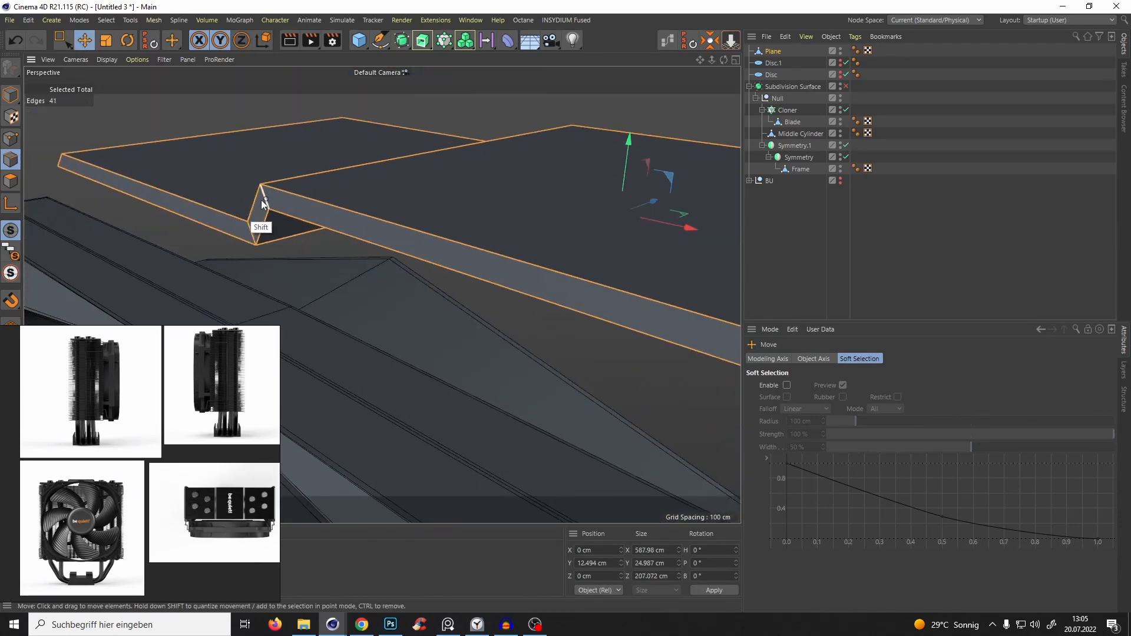
{"action": "left_click_drag", "start_coordinate": [257, 232], "coordinate": [396, 300], "text": "alt"}
{"action": "left_click", "coordinate": [398, 299], "text": "shift"}
{"action": "left_click", "coordinate": [435, 236], "text": "shift"}
{"action": "left_click_drag", "start_coordinate": [436, 236], "coordinate": [539, 267], "text": "alt"}
{"action": "left_click", "coordinate": [463, 289], "text": "shift"}
{"action": "left_click_drag", "start_coordinate": [463, 289], "coordinate": [443, 252], "text": "alt"}
{"action": "left_click_drag", "start_coordinate": [348, 236], "coordinate": [384, 225], "text": "alt"}
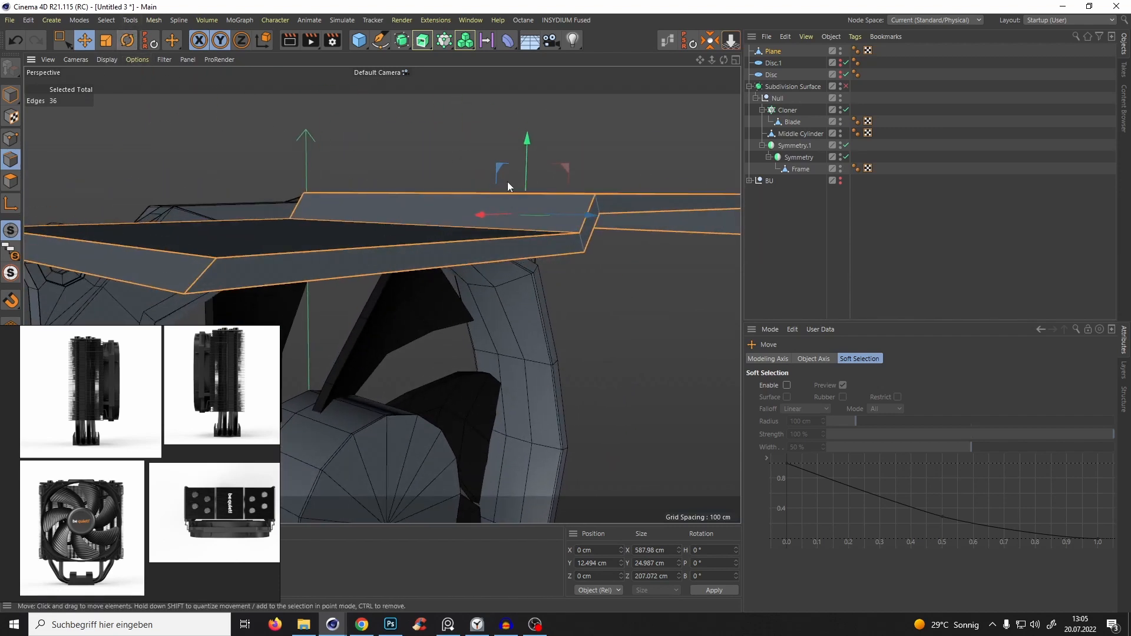
Rename the plane as Top Plane and add a Bevel deformer as its child.
{"action": "double_click", "coordinate": [772, 53]}
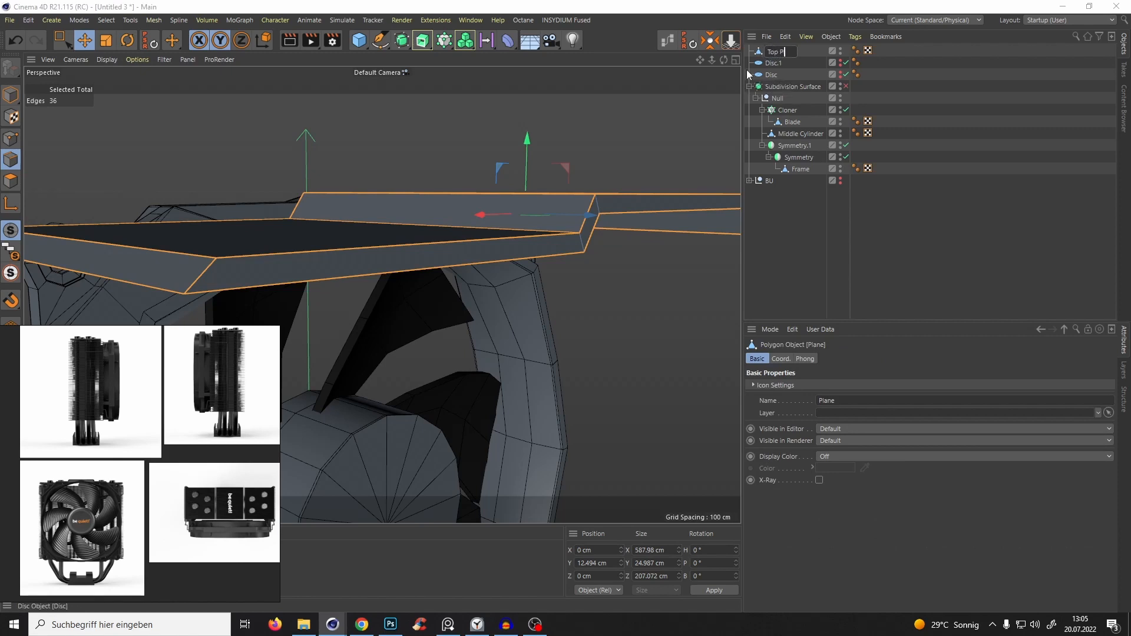
{"action": "type", "text": "p Plane"}
{"action": "key", "text": "Return"}
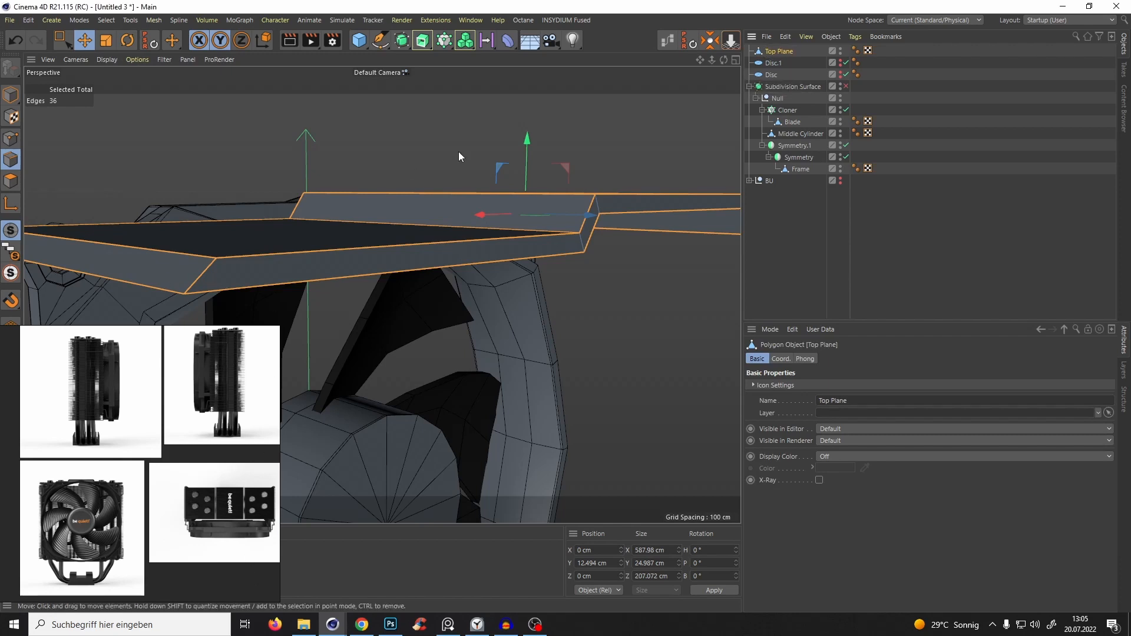
{"action": "left_click", "coordinate": [508, 40]}
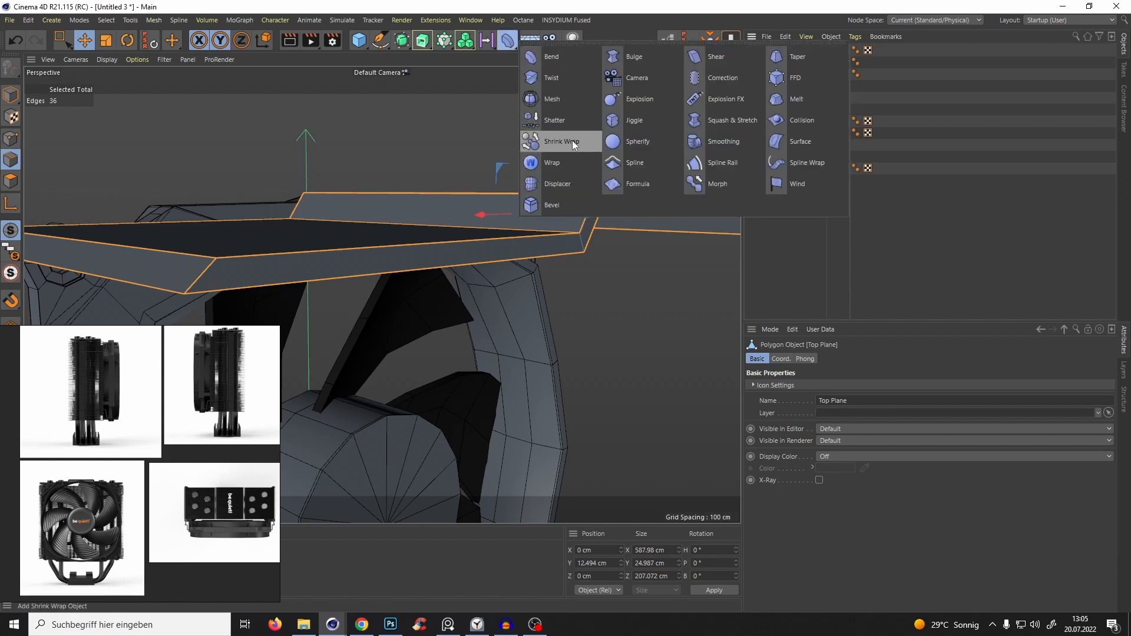
{"action": "left_click", "coordinate": [564, 203], "text": "shift"}
{"action": "left_click_drag", "start_coordinate": [553, 181], "coordinate": [525, 368], "text": "alt"}
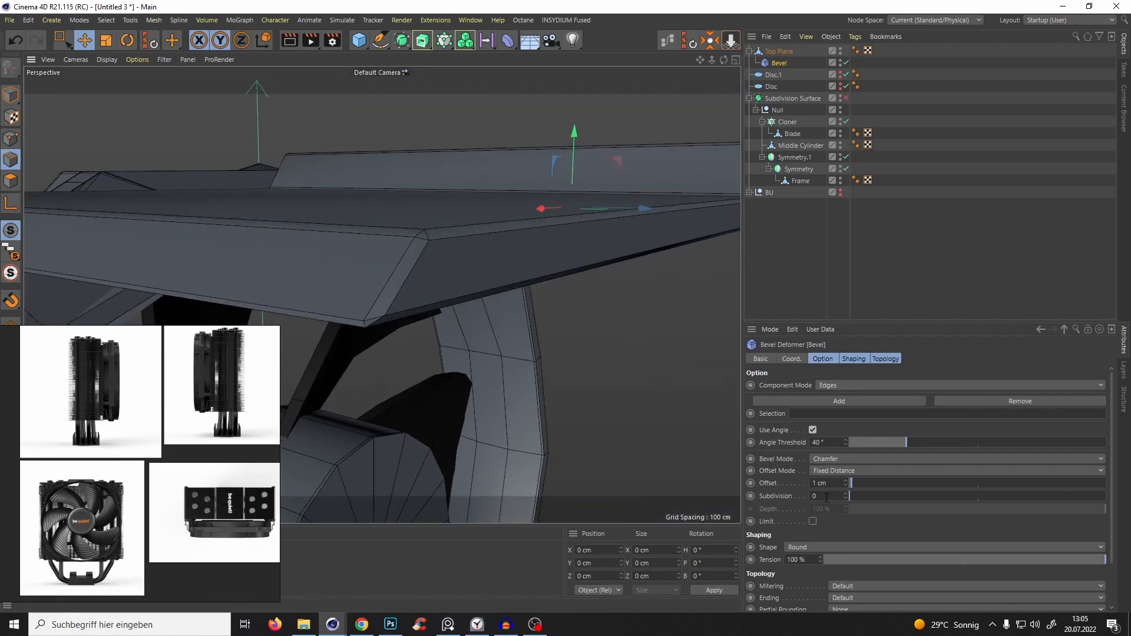
Try subdivisions of 1 and 2 on the Top Plane's Bevel deformer, and return the value to 0.
{"action": "type", "text": "1"}
{"action": "key", "text": "Return"}
{"action": "scroll", "coordinate": [491, 313], "scroll_direction": "down", "scroll_amount": 5}
{"action": "mouse_move", "coordinate": [490, 314]}
{"action": "left_mouse_down", "text": "alt"}
{"action": "mouse_move", "coordinate": [620, 344]}
{"action": "mouse_move", "coordinate": [512, 311]}
{"action": "left_mouse_up", "text": "alt"}
{"action": "scroll", "coordinate": [512, 310], "scroll_direction": "up", "scroll_amount": 5}
{"action": "left_click_drag", "start_coordinate": [512, 311], "coordinate": [483, 235], "text": "alt"}
{"action": "mouse_move", "coordinate": [483, 235]}
{"action": "left_mouse_down", "text": "alt"}
{"action": "mouse_move", "coordinate": [474, 256]}
{"action": "mouse_move", "coordinate": [462, 243]}
{"action": "left_mouse_up", "text": "alt"}
{"action": "scroll", "coordinate": [462, 242], "scroll_direction": "up", "scroll_amount": 3}
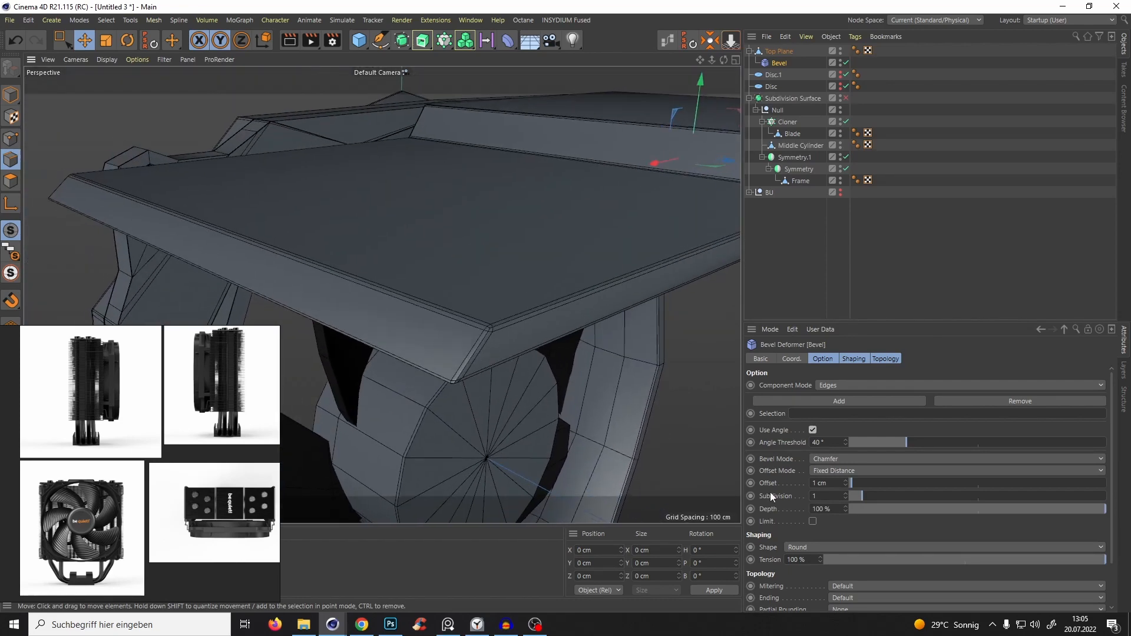
{"action": "left_click", "coordinate": [905, 427]}
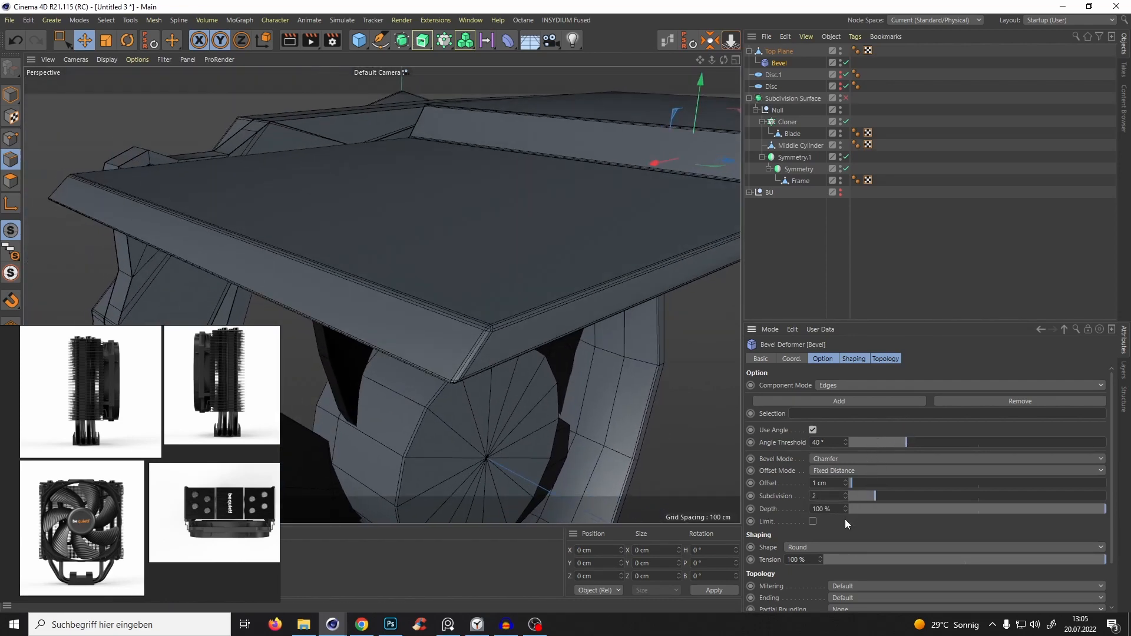
{"action": "type", "text": "1"}
{"action": "key", "text": "Return"}
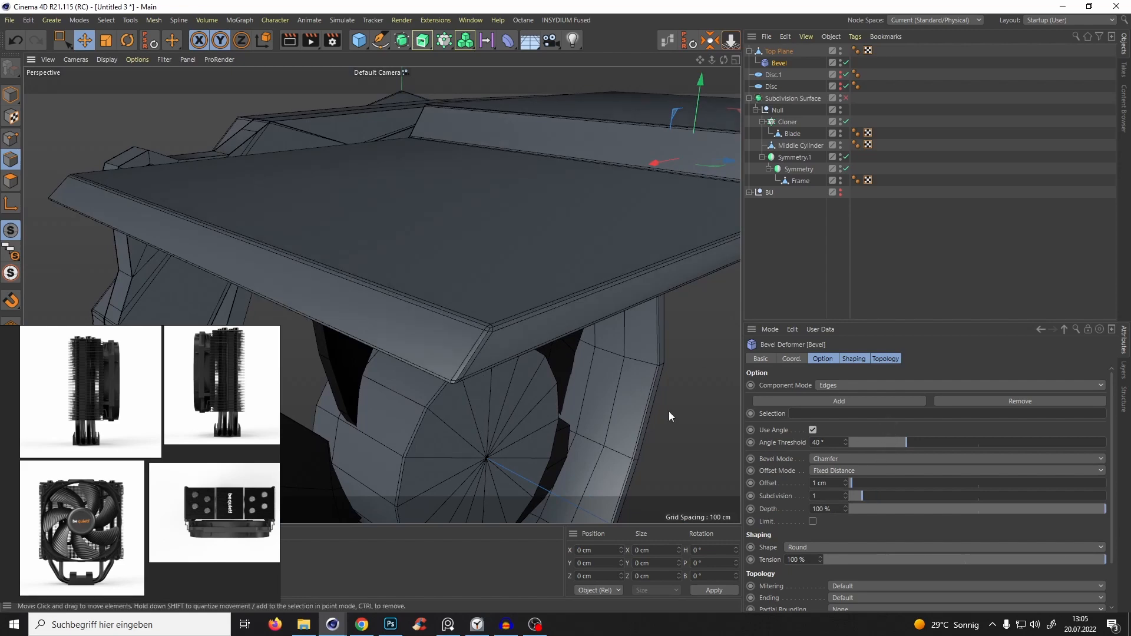
{"action": "type", "text": "0"}
{"action": "key", "text": "Return"}
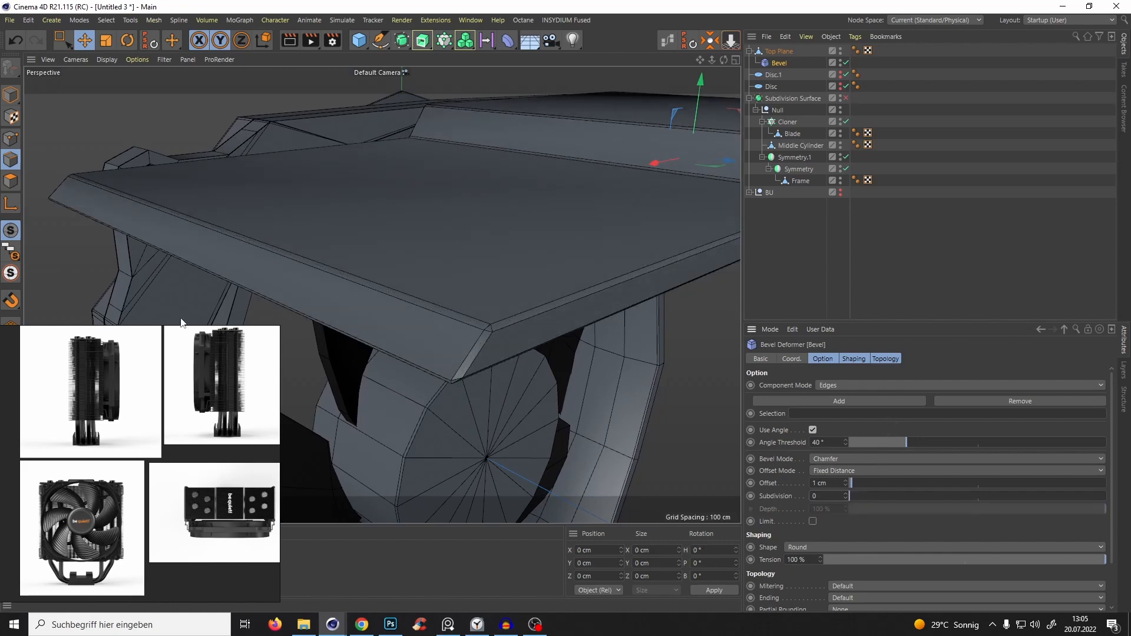
Switch the viewport to Gouraud shading, examine the bevelled cover from several angles and compare it with the product page in Chrome.
{"action": "scroll", "coordinate": [481, 272], "scroll_direction": "down", "scroll_amount": 3}
{"action": "left_click_drag", "start_coordinate": [381, 295], "coordinate": [631, 252], "text": "alt"}
{"action": "scroll", "coordinate": [538, 267], "scroll_direction": "down", "scroll_amount": 4}
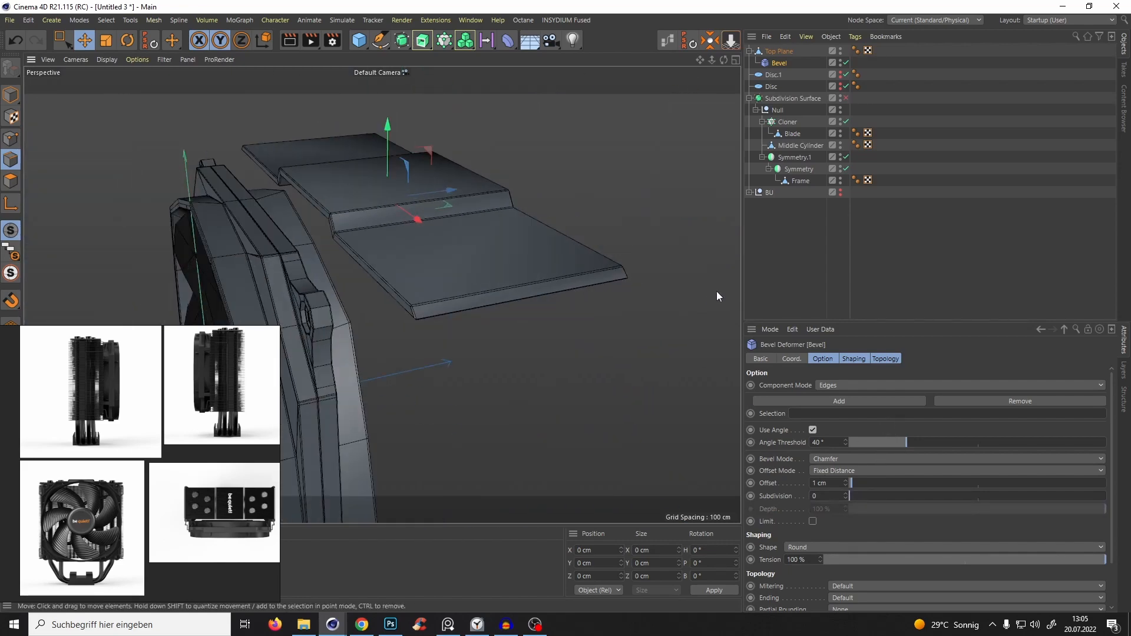
{"action": "key", "text": "n"}
{"action": "key", "text": "a"}
{"action": "mouse_move", "coordinate": [457, 281]}
{"action": "left_mouse_down", "text": "alt"}
{"action": "mouse_move", "coordinate": [447, 299]}
{"action": "mouse_move", "coordinate": [464, 299]}
{"action": "mouse_move", "coordinate": [453, 199]}
{"action": "left_mouse_up", "text": "alt"}
{"action": "scroll", "coordinate": [479, 278], "scroll_direction": "up", "scroll_amount": 4}
{"action": "scroll", "coordinate": [374, 283], "scroll_direction": "up", "scroll_amount": 3}
{"action": "left_click_drag", "start_coordinate": [374, 283], "coordinate": [428, 306], "text": "alt"}
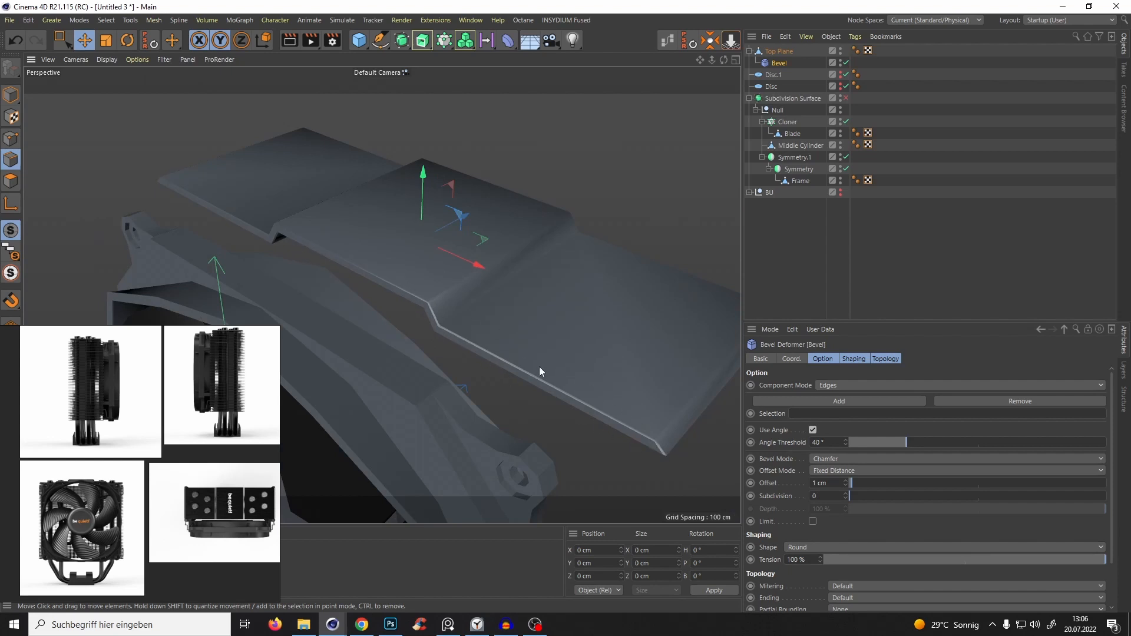
{"action": "left_click_drag", "start_coordinate": [359, 254], "coordinate": [429, 209], "text": "alt"}
{"action": "scroll", "coordinate": [429, 210], "scroll_direction": "down", "scroll_amount": 6}
{"action": "left_click_drag", "start_coordinate": [428, 248], "coordinate": [372, 322], "text": "alt"}
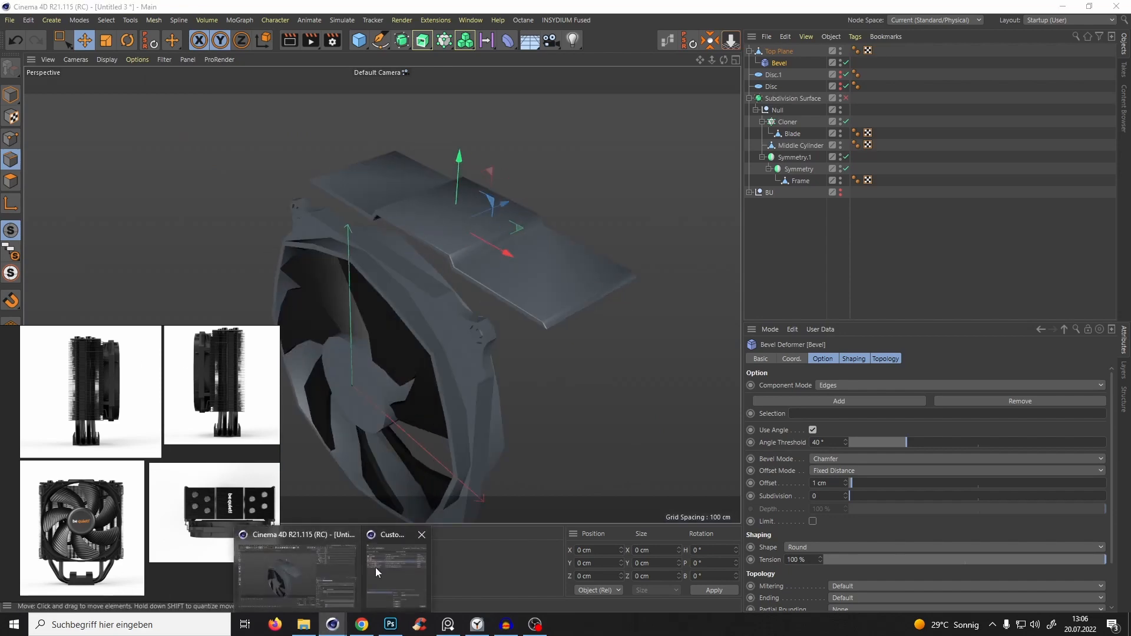
{"action": "left_click", "coordinate": [367, 615]}
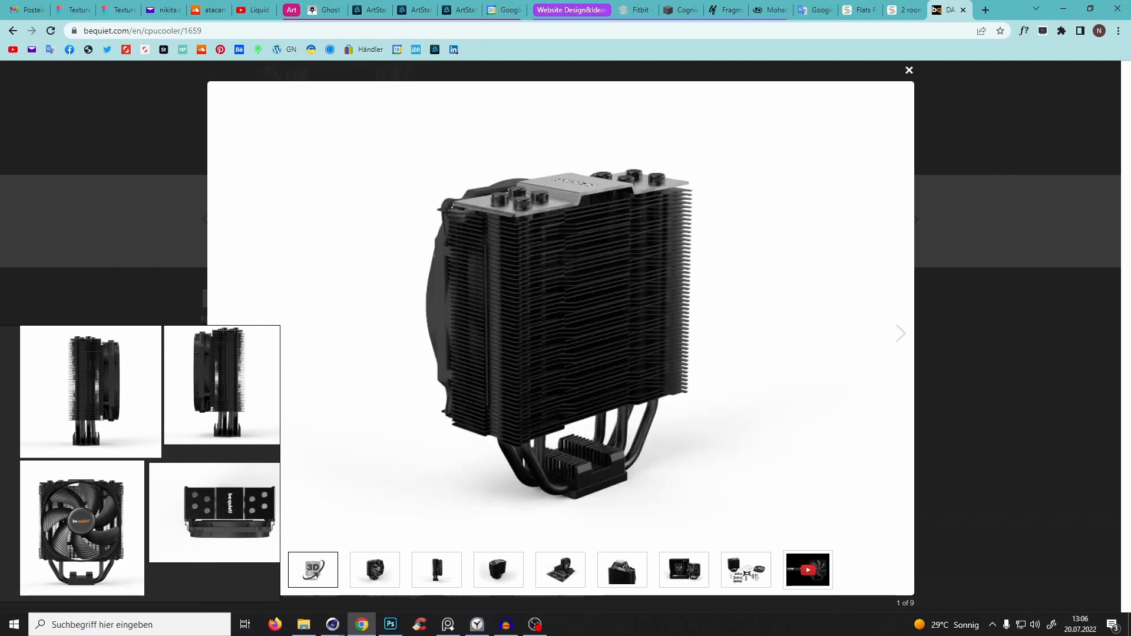
{"action": "key", "text": "alt+Tab"}
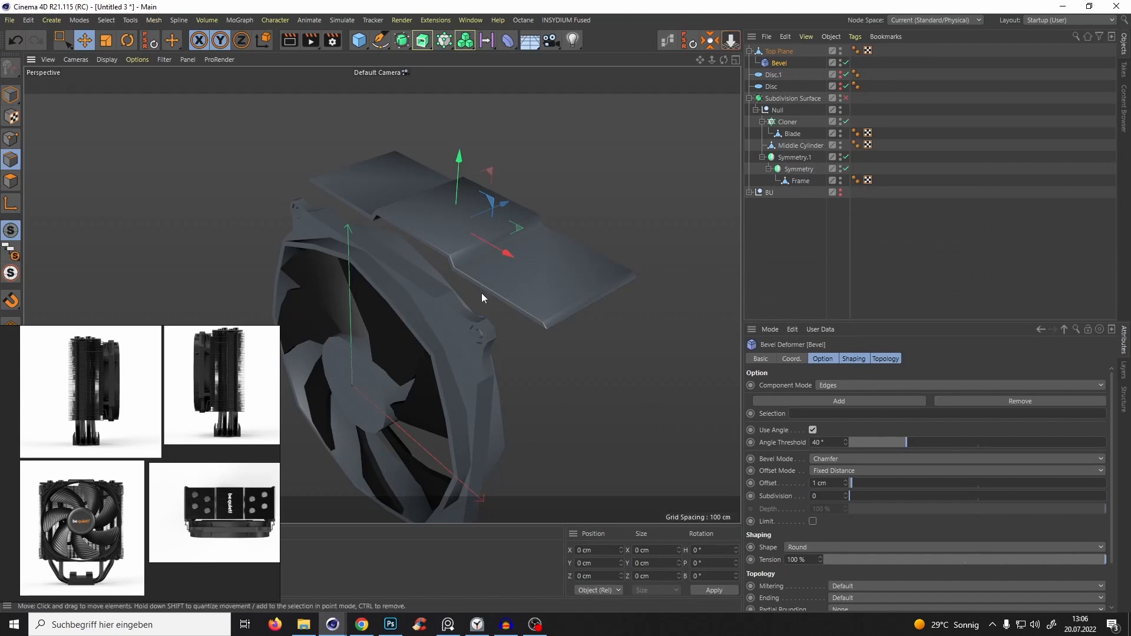
Move the Top Plane with its Bevel between Subdivision Surface and BU in the object hierarchy, and collapse the Top Plane and Null groups.
{"action": "key", "text": "F3"}
{"action": "key", "text": "F2"}
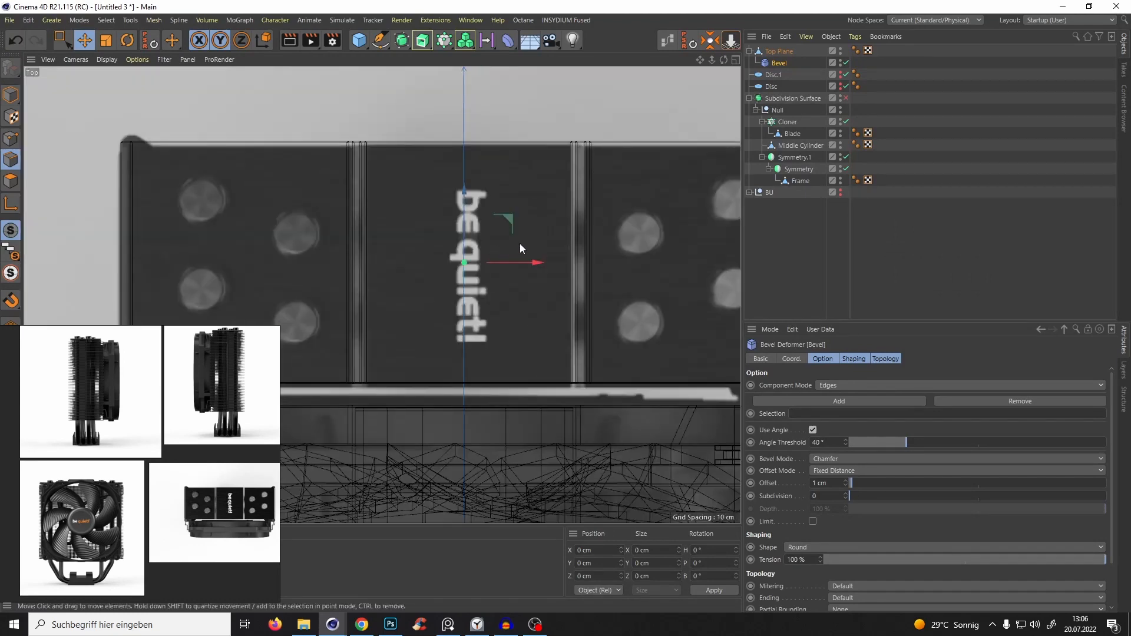
{"action": "middle_click_drag", "start_coordinate": [470, 239], "coordinate": [420, 241], "text": "alt"}
{"action": "left_click", "coordinate": [773, 52]}
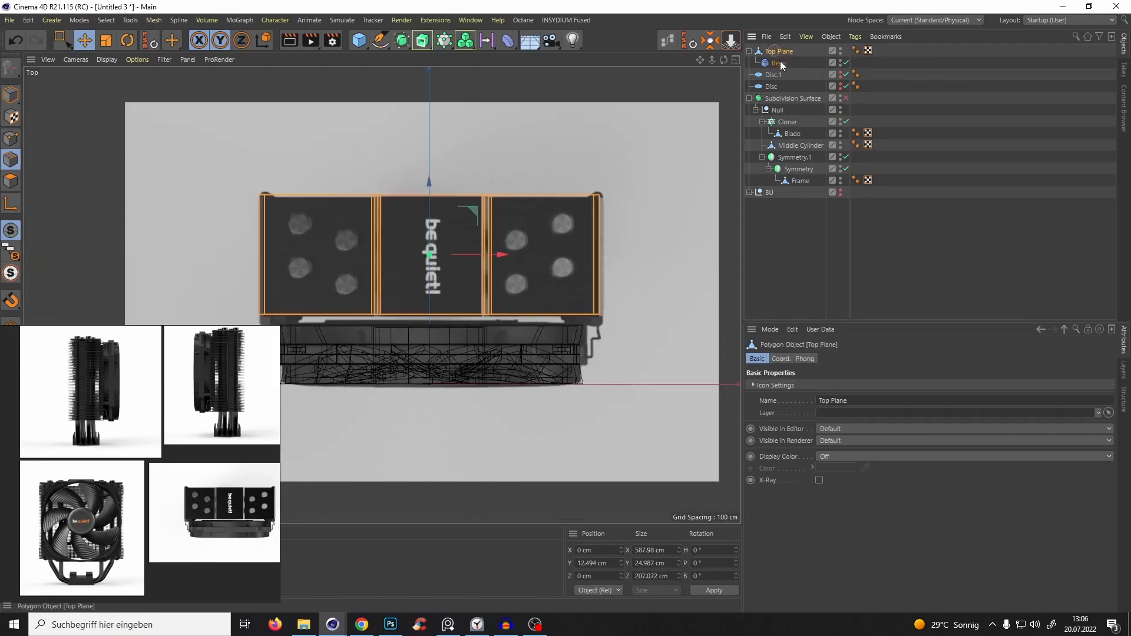
{"action": "left_click", "coordinate": [749, 51]}
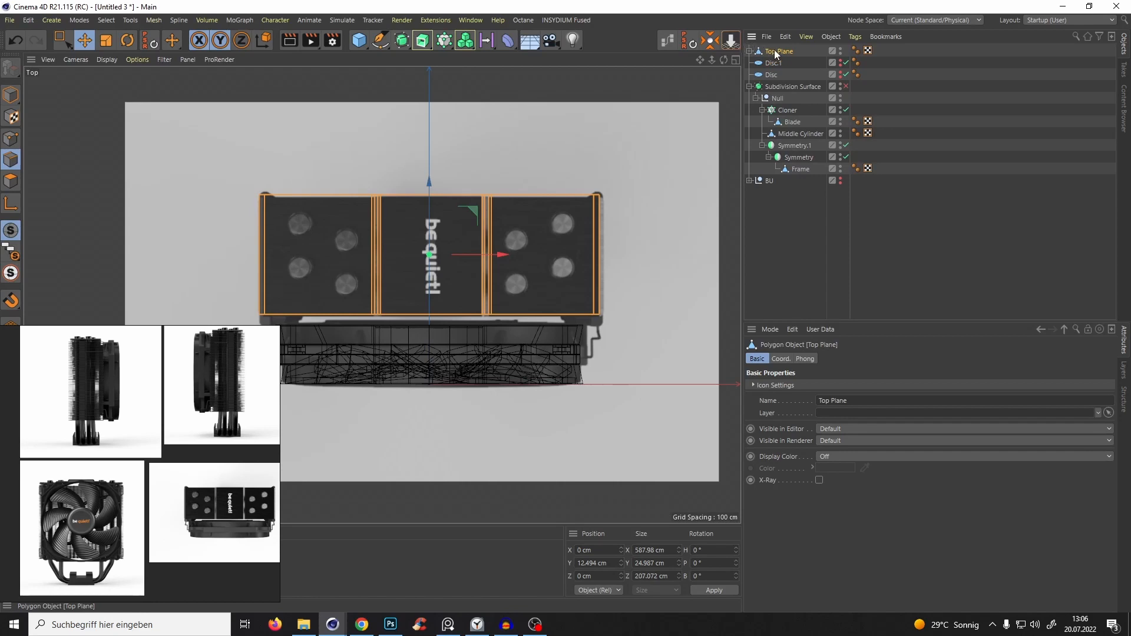
{"action": "left_click_drag", "start_coordinate": [769, 211], "coordinate": [766, 176]}
{"action": "left_click", "coordinate": [766, 181]}
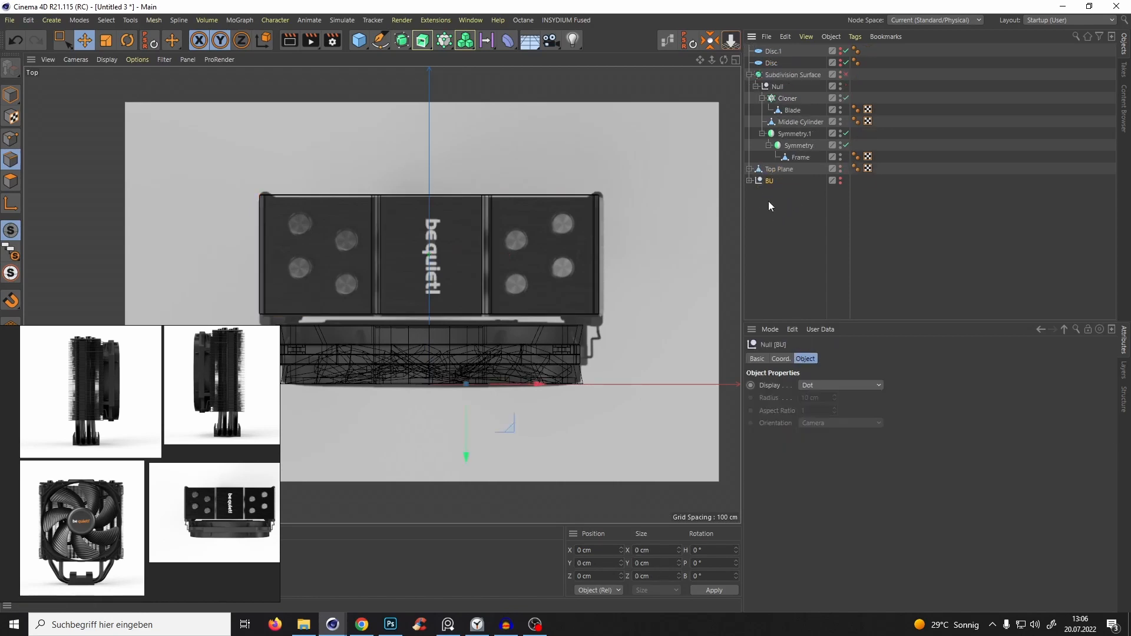
{"action": "left_click", "coordinate": [755, 86]}
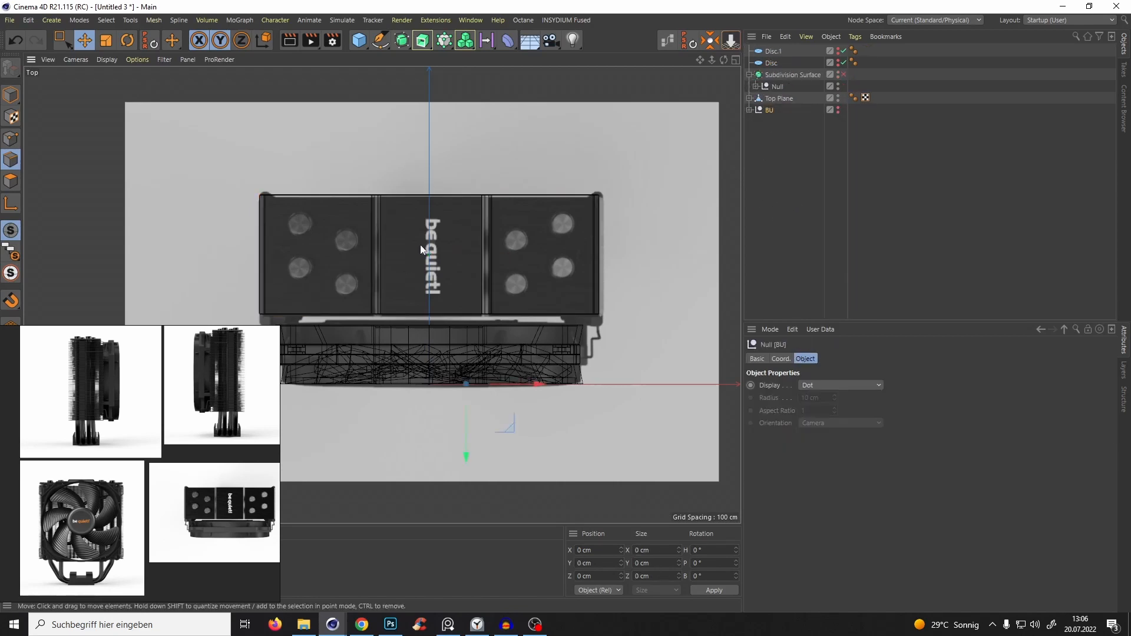
Add a plane in the top view, move it over the cover to about Z 228 cm and size it to about 581 by 194 cm.
{"action": "scroll", "coordinate": [420, 246], "scroll_direction": "up", "scroll_amount": 3}
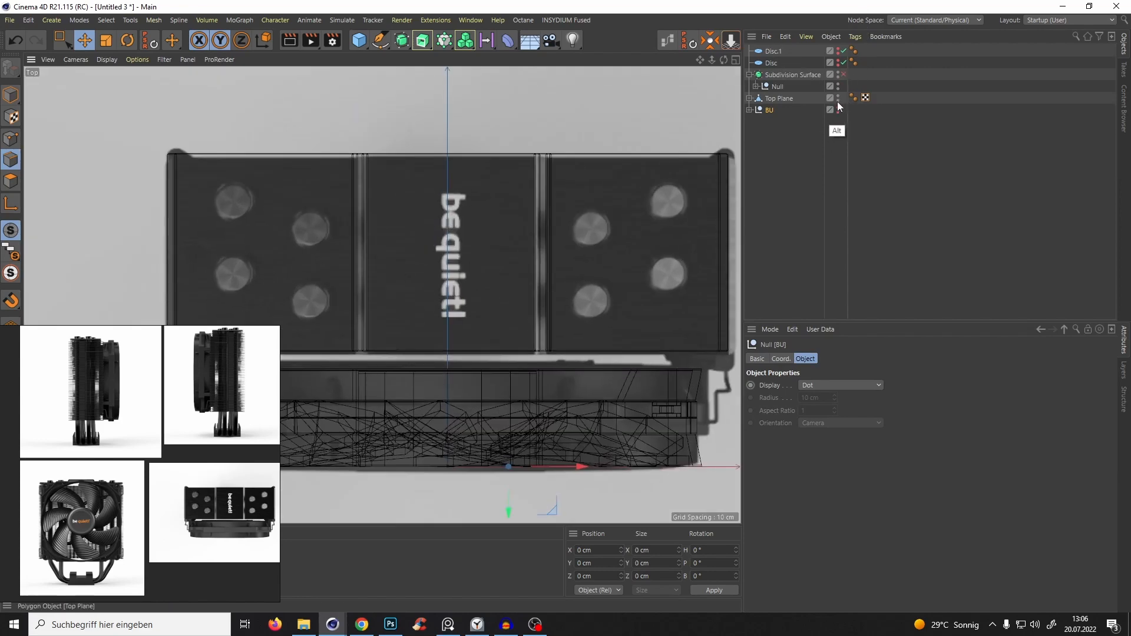
{"action": "scroll", "coordinate": [574, 192], "scroll_direction": "down", "scroll_amount": 2}
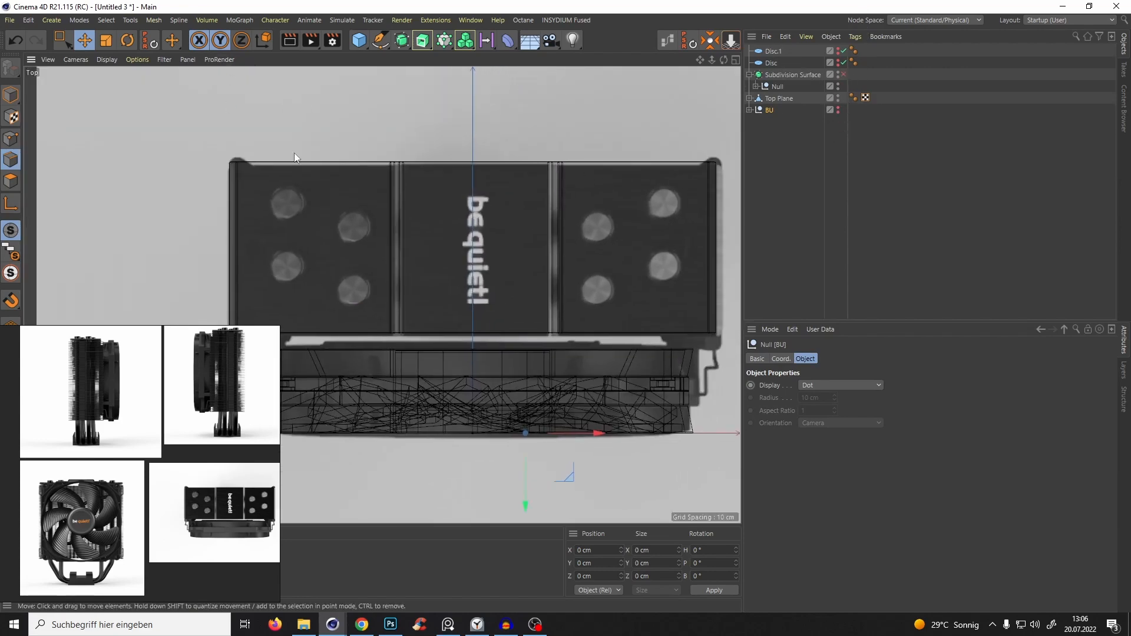
{"action": "left_click", "coordinate": [358, 40]}
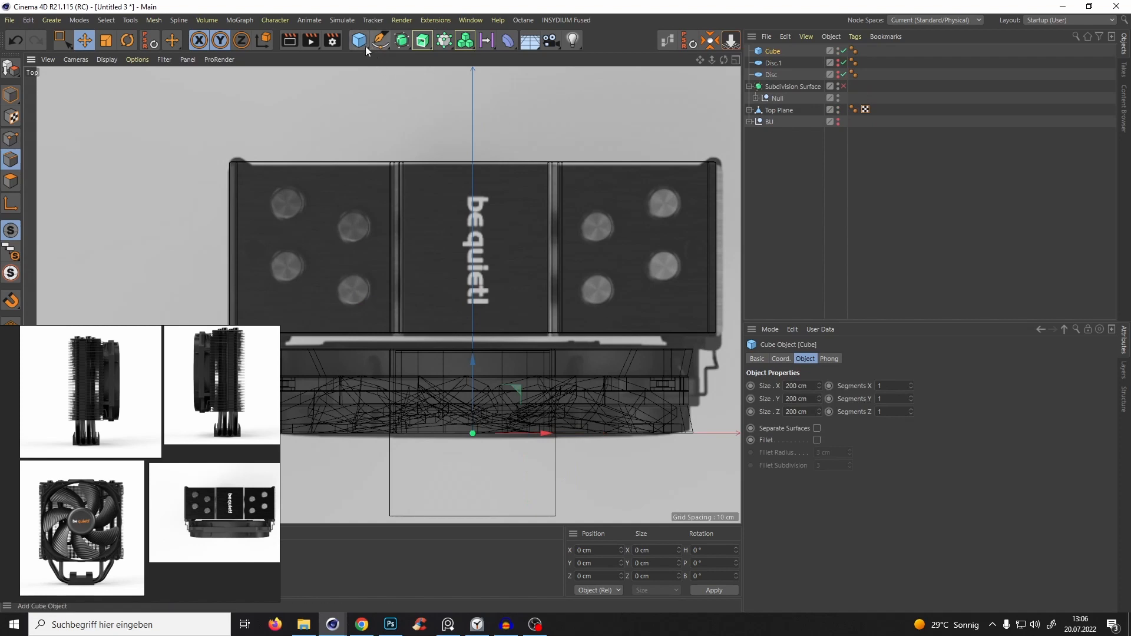
{"action": "left_click_drag", "start_coordinate": [360, 41], "coordinate": [468, 80]}
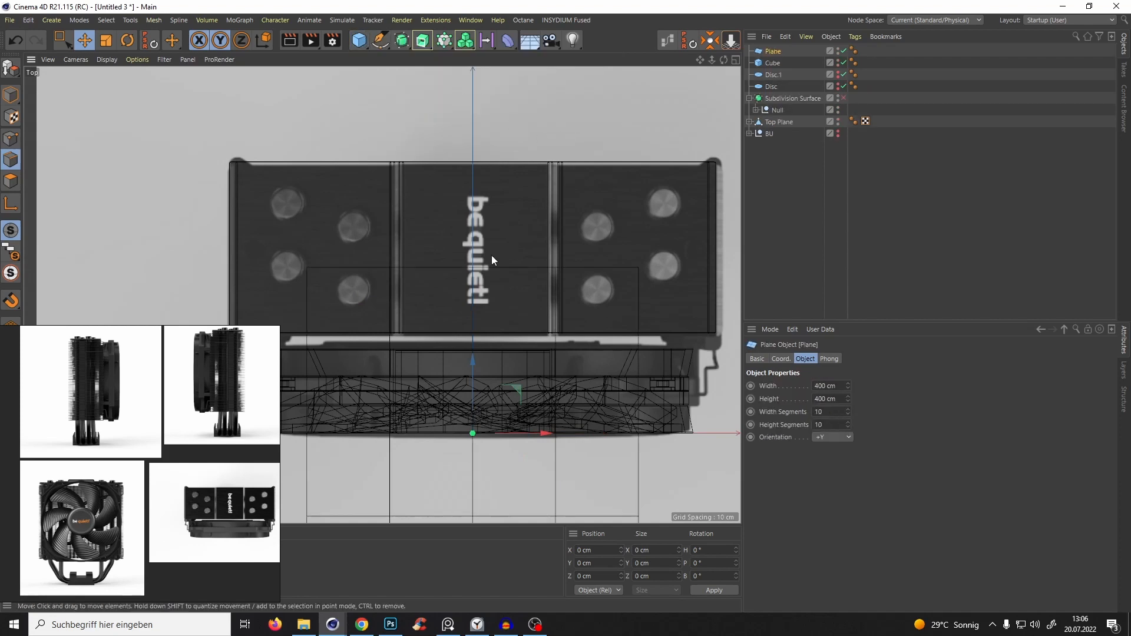
{"action": "left_click_drag", "start_coordinate": [511, 390], "coordinate": [514, 201]}
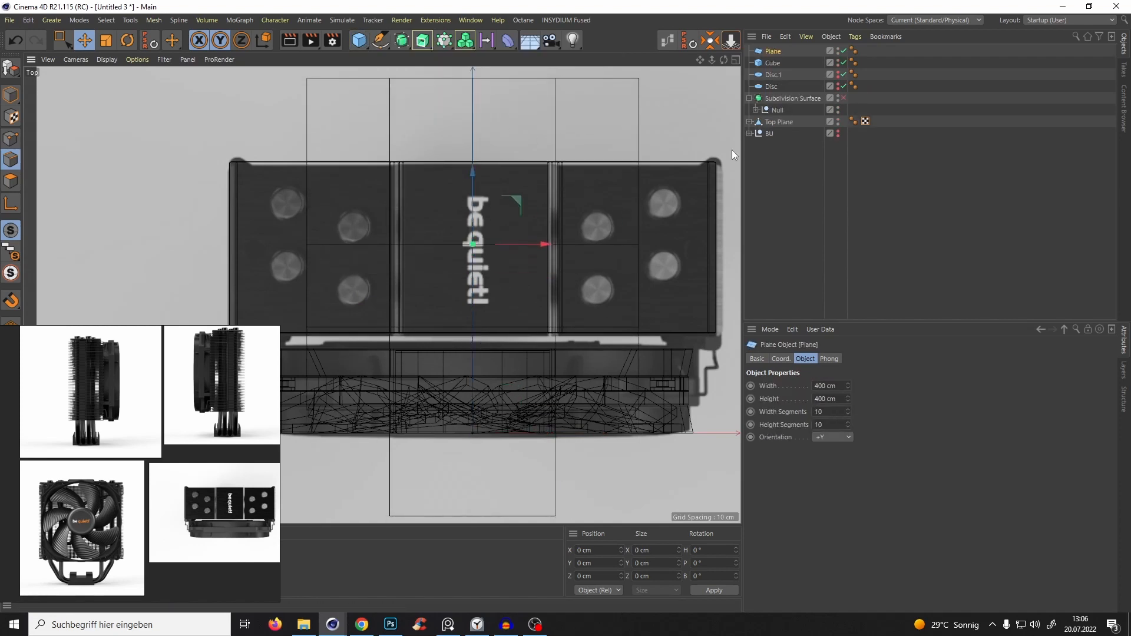
{"action": "left_click", "coordinate": [11, 94]}
{"action": "left_click_drag", "start_coordinate": [472, 78], "coordinate": [476, 164]}
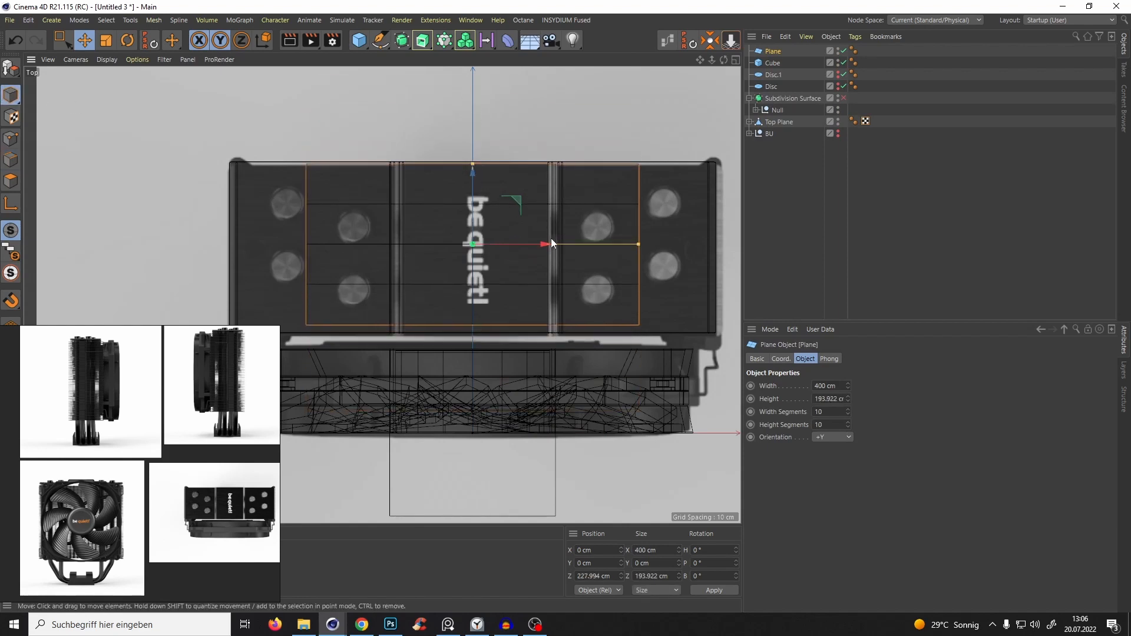
{"action": "left_click_drag", "start_coordinate": [638, 243], "coordinate": [714, 271]}
Check the fin shape on the product page in Chrome, and make the plane editable with a single segment in each direction.
{"action": "left_click", "coordinate": [361, 624]}
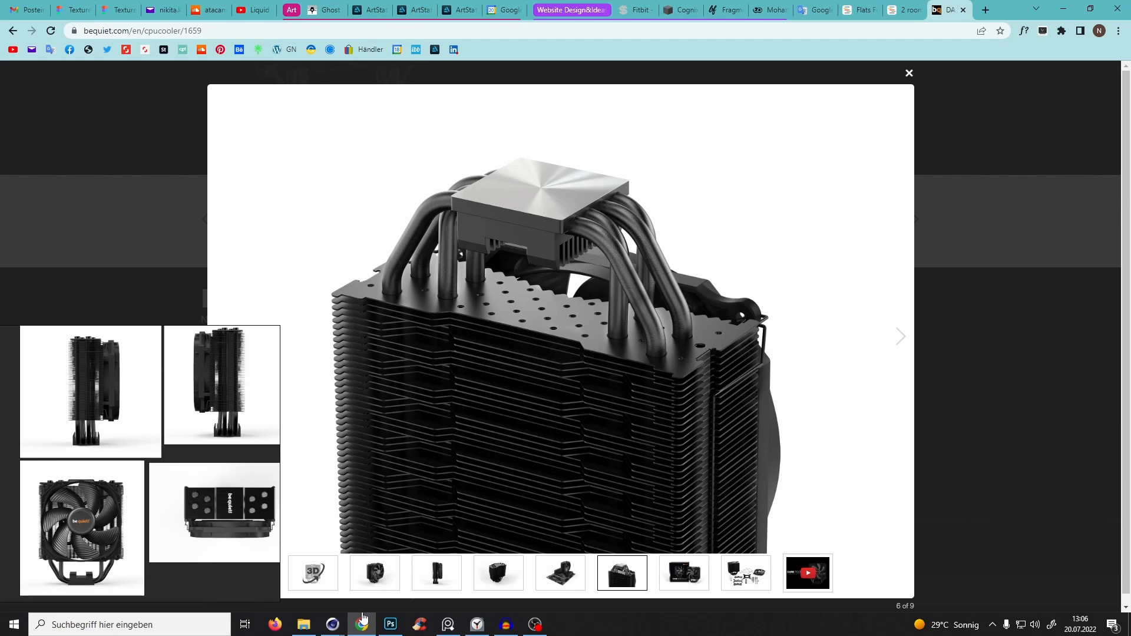
{"action": "left_click", "coordinate": [362, 623]}
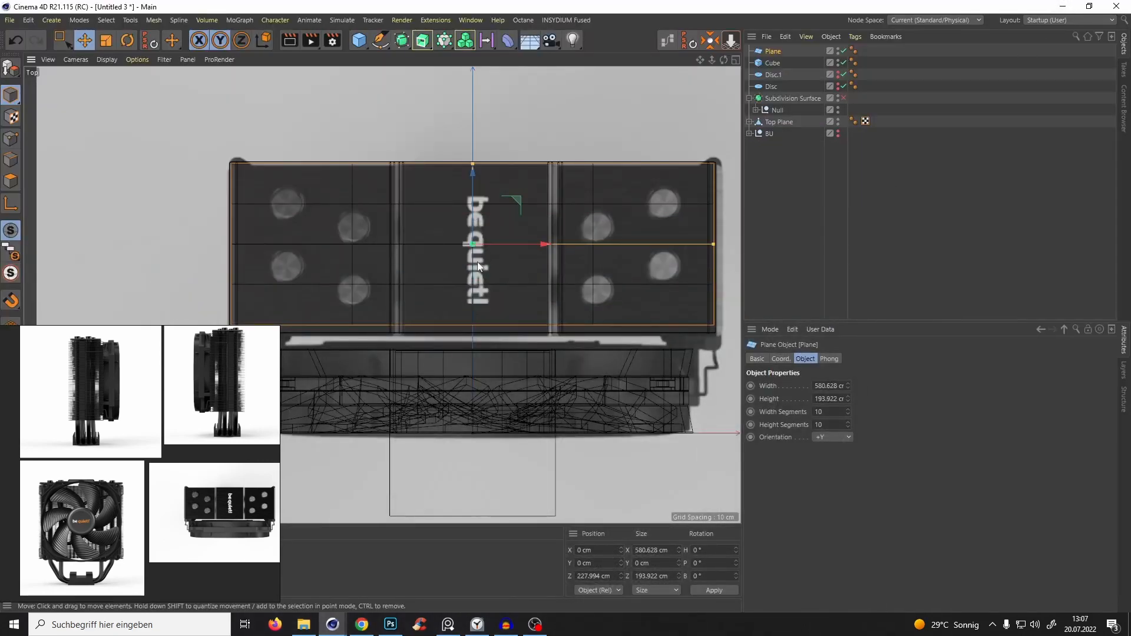
{"action": "scroll", "coordinate": [458, 239], "scroll_direction": "down", "scroll_amount": 5}
{"action": "scroll", "coordinate": [458, 225], "scroll_direction": "up", "scroll_amount": 5}
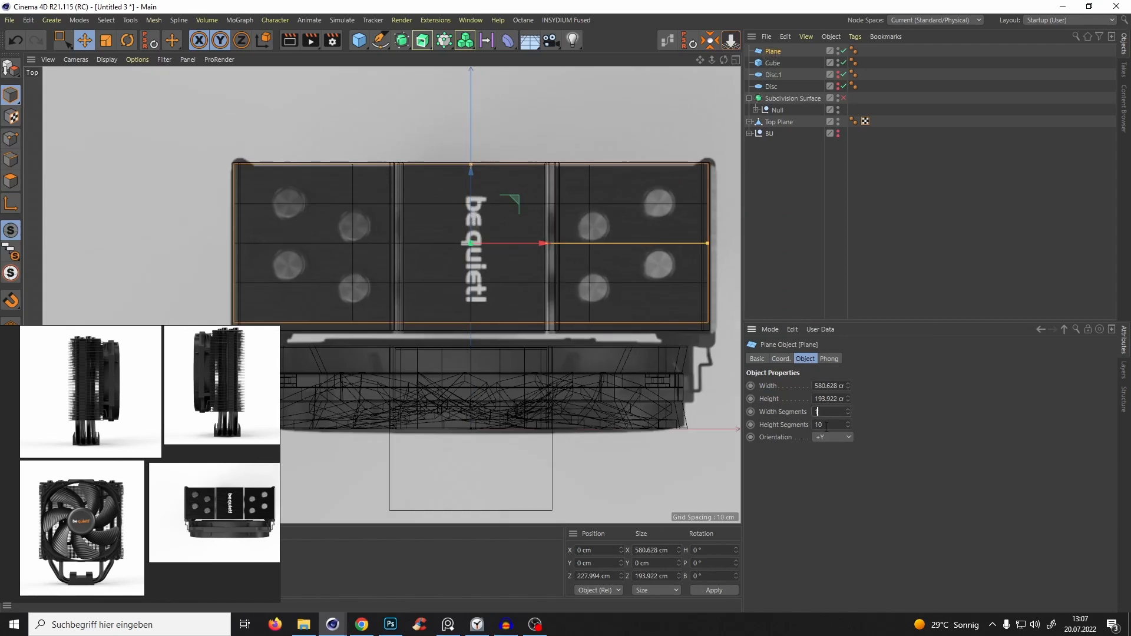
{"action": "key", "text": "c"}
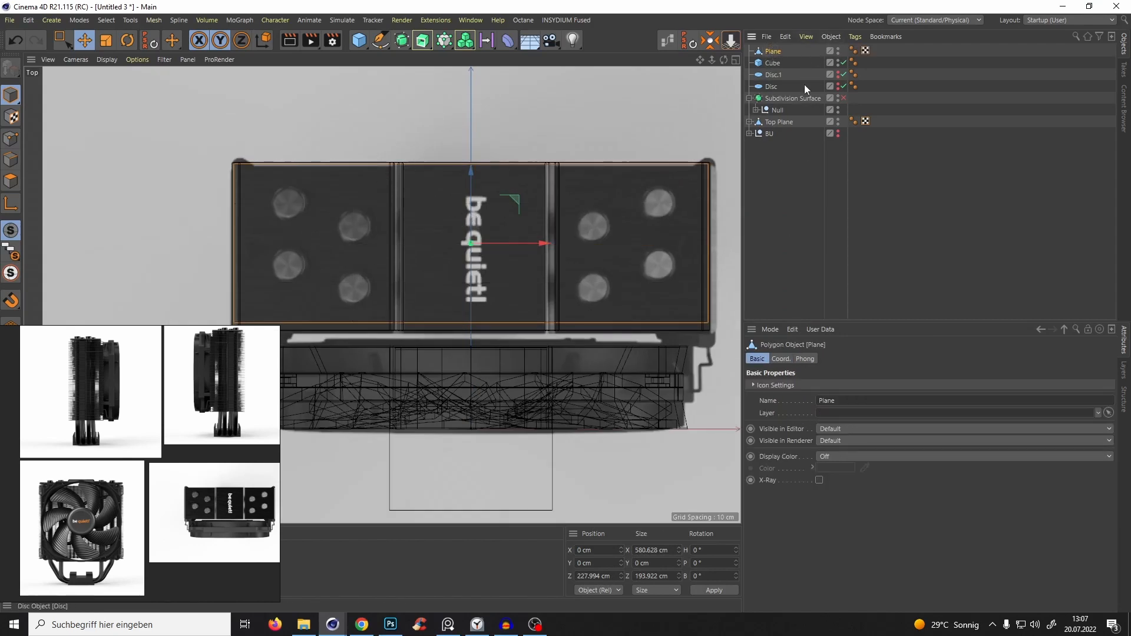
Loop-cut the plane's right half vertically, with two cuts between the bolt columns and two within the middle section near the bend.
{"action": "scroll", "coordinate": [453, 240], "scroll_direction": "up", "scroll_amount": 2}
{"action": "scroll", "coordinate": [493, 218], "scroll_direction": "down", "scroll_amount": 3}
{"action": "scroll", "coordinate": [475, 216], "scroll_direction": "up", "scroll_amount": 2}
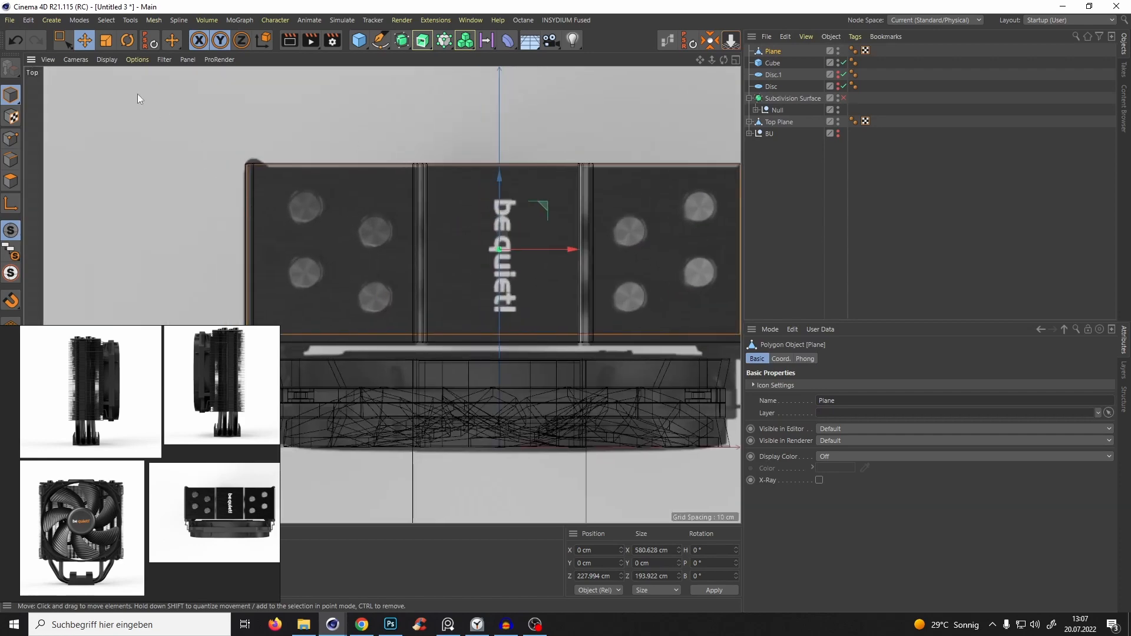
{"action": "key", "text": "k"}
{"action": "key", "text": "l"}
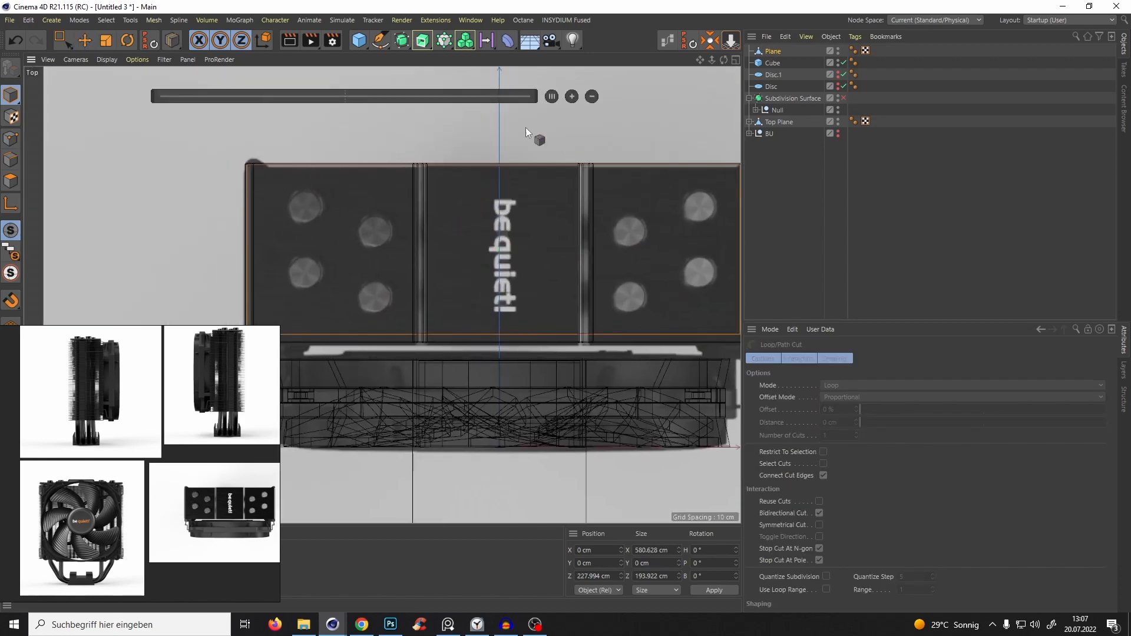
{"action": "left_click", "coordinate": [772, 52]}
{"action": "left_click", "coordinate": [11, 159]}
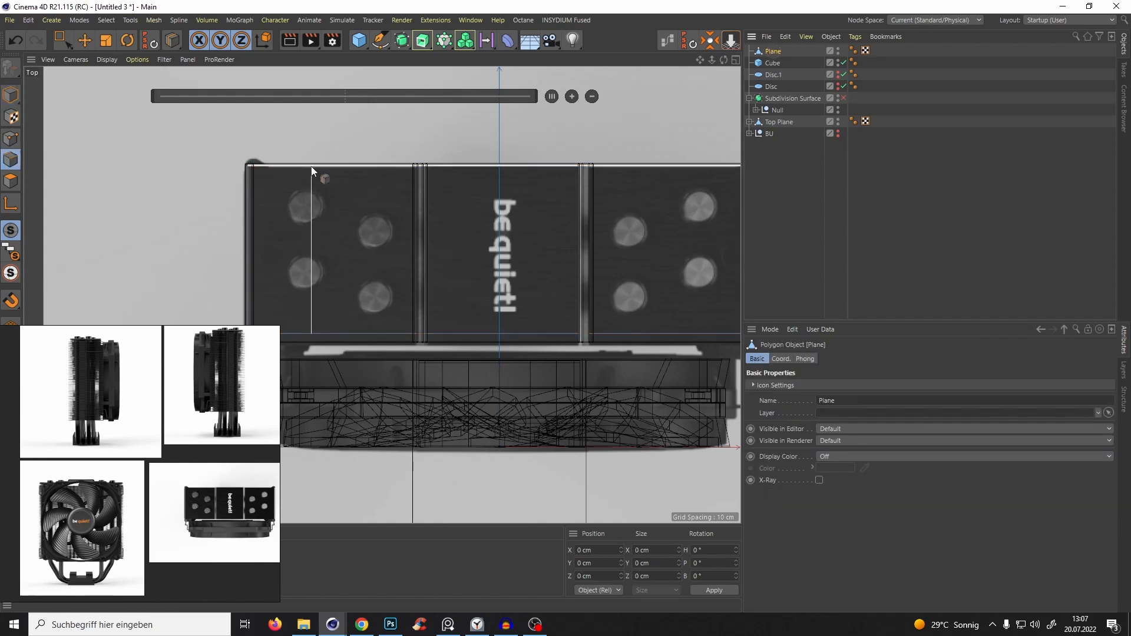
{"action": "scroll", "coordinate": [454, 181], "scroll_direction": "up", "scroll_amount": 3}
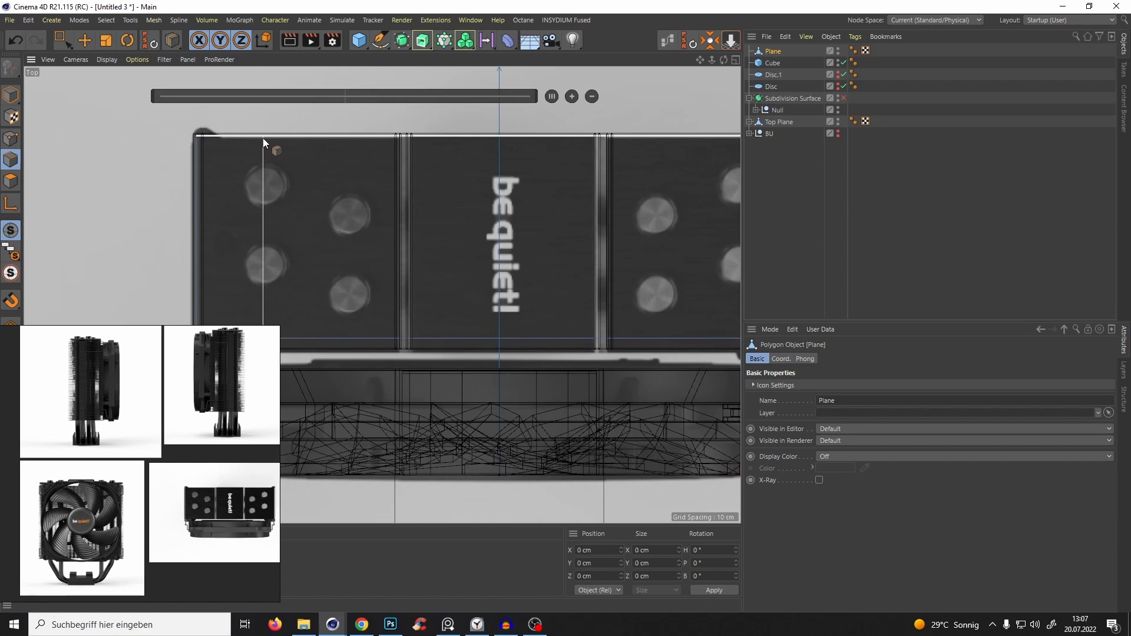
{"action": "middle_click_drag", "start_coordinate": [424, 144], "coordinate": [229, 137], "text": "alt"}
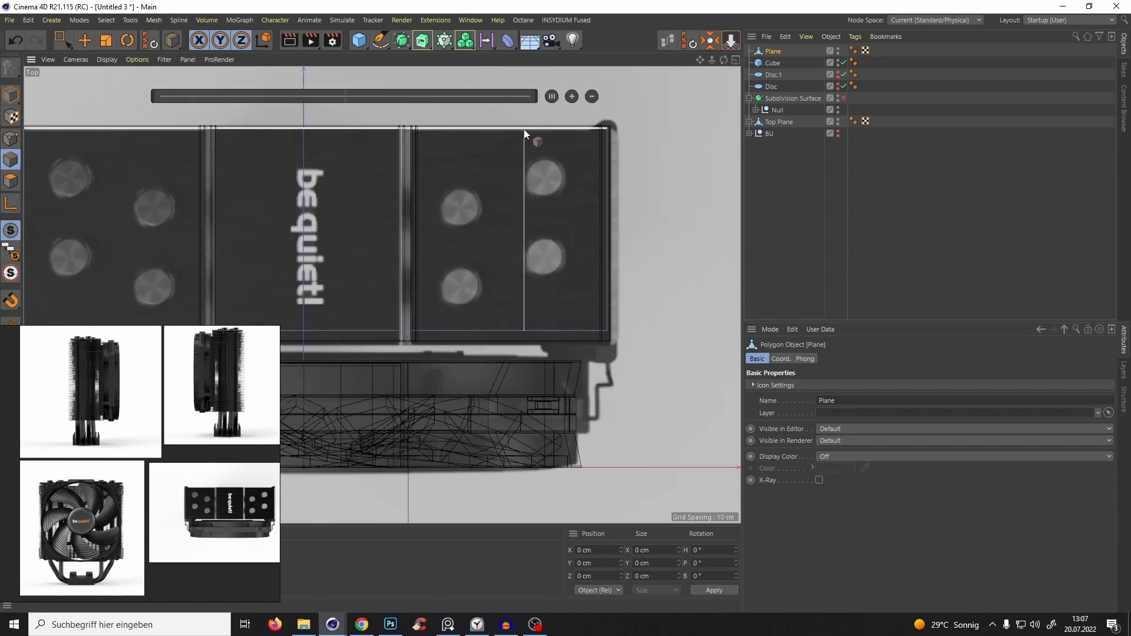
{"action": "left_click", "coordinate": [524, 132]}
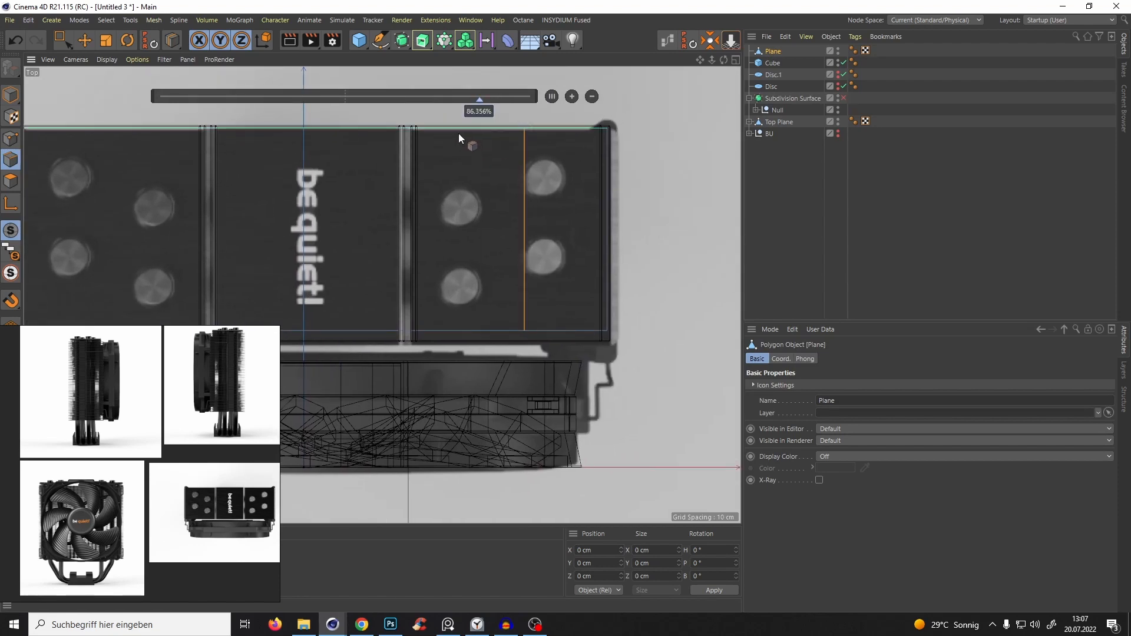
{"action": "left_click", "coordinate": [494, 132]}
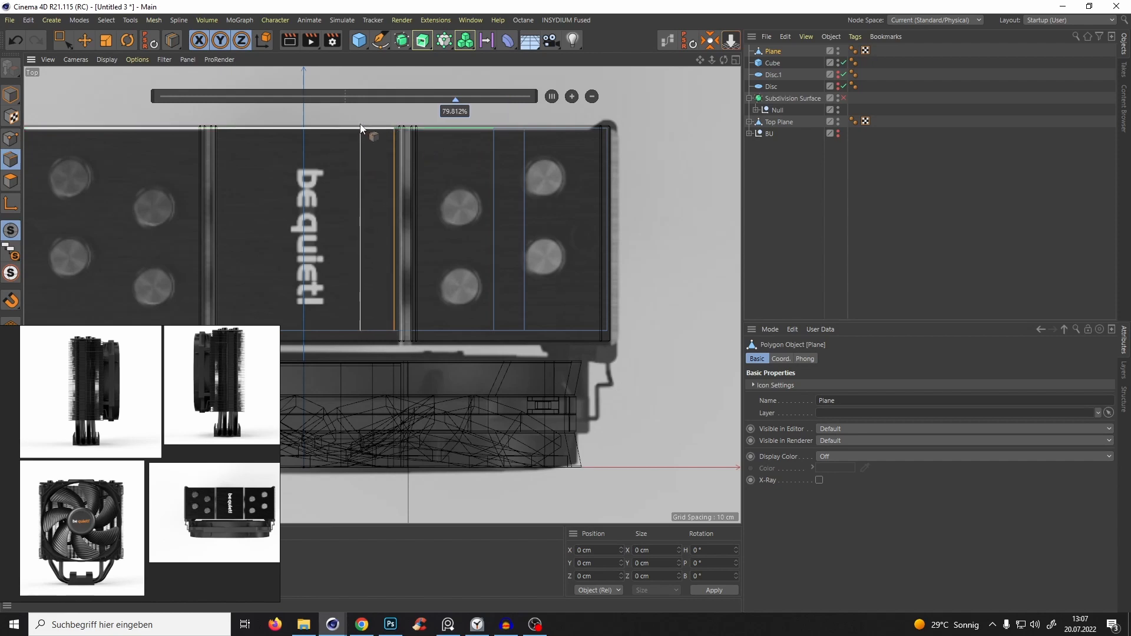
Add a vertical loop cut exactly through the centre of the plane.
{"action": "scroll", "coordinate": [413, 165], "scroll_direction": "down", "scroll_amount": 2}
{"action": "middle_click_drag", "start_coordinate": [384, 163], "coordinate": [443, 150], "text": "alt"}
{"action": "left_click", "coordinate": [393, 146], "text": "shift"}
{"action": "scroll", "coordinate": [422, 151], "scroll_direction": "up", "scroll_amount": 1}
{"action": "scroll", "coordinate": [437, 166], "scroll_direction": "down", "scroll_amount": 2}
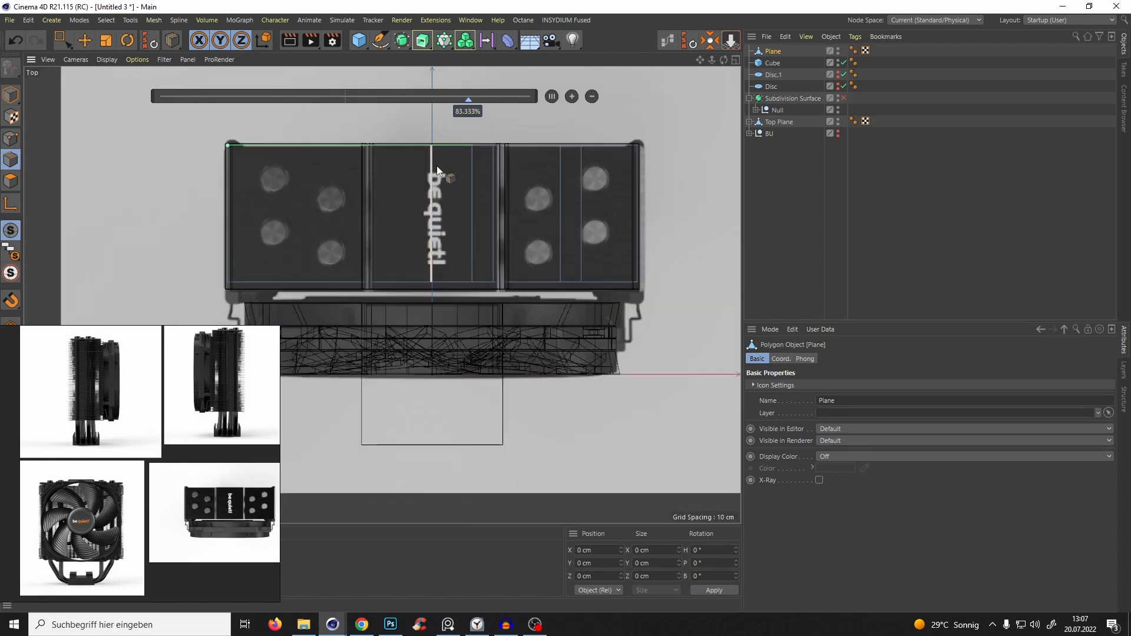
Remove the plane's left half by deleting the points at its left end.
{"action": "left_click", "coordinate": [10, 142]}
{"action": "key", "text": "space"}
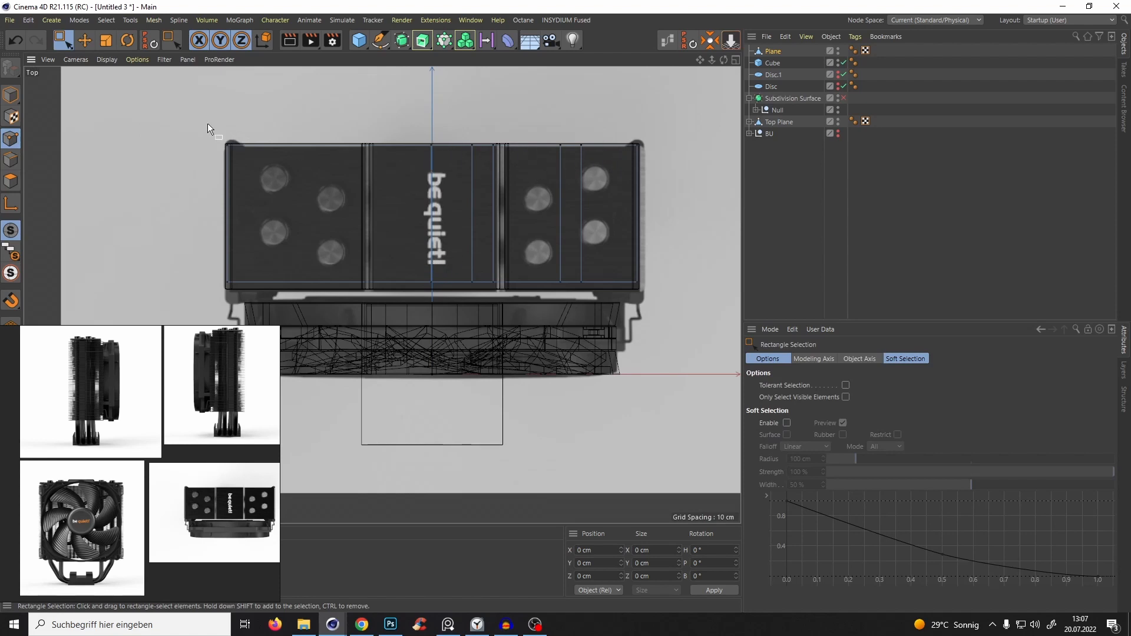
{"action": "left_click_drag", "start_coordinate": [192, 109], "coordinate": [262, 326]}
{"action": "left_click", "coordinate": [384, 182]}
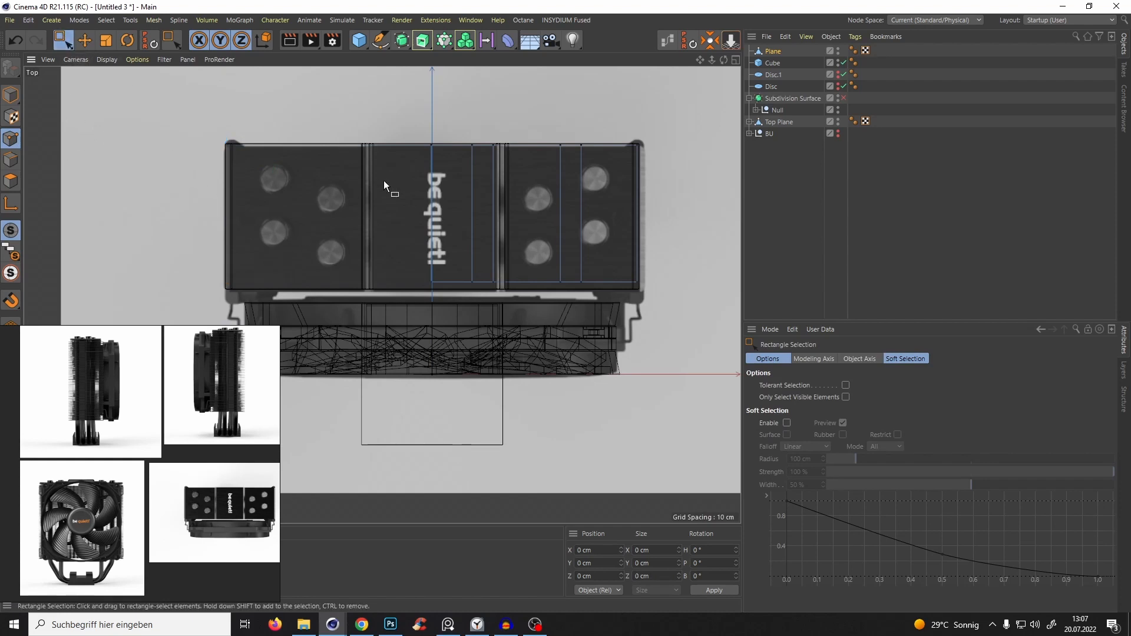
Hide the Top Plane and check the remaining half plate in perspective before returning to the top view.
{"action": "key", "text": "F1"}
{"action": "left_click_drag", "start_coordinate": [432, 202], "coordinate": [515, 155], "text": "alt"}
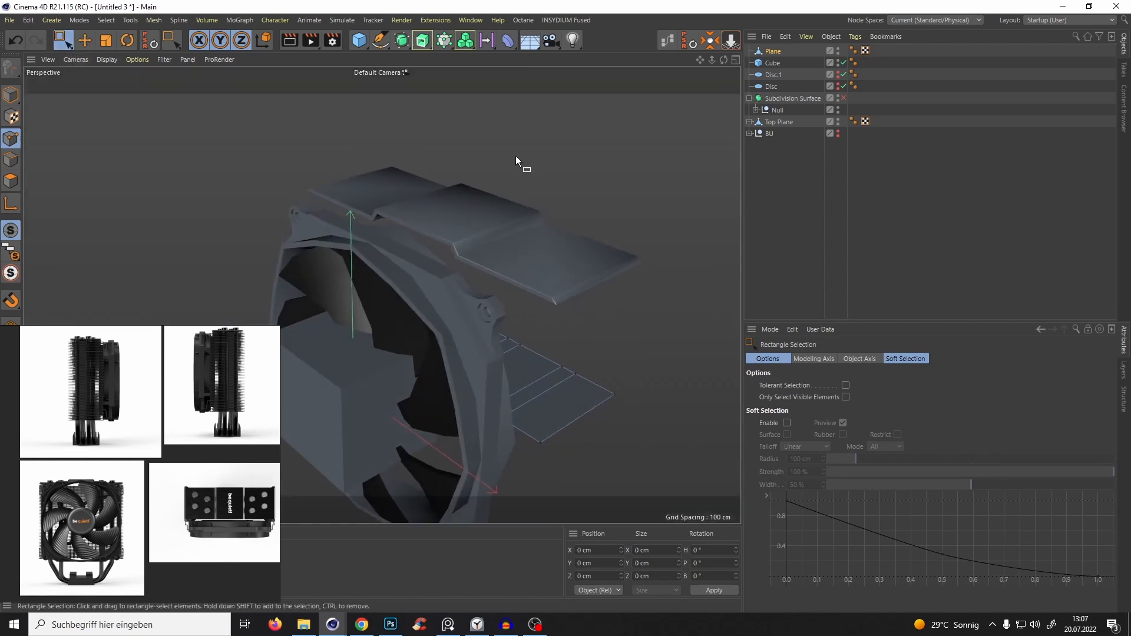
{"action": "left_click", "coordinate": [837, 121], "text": "alt"}
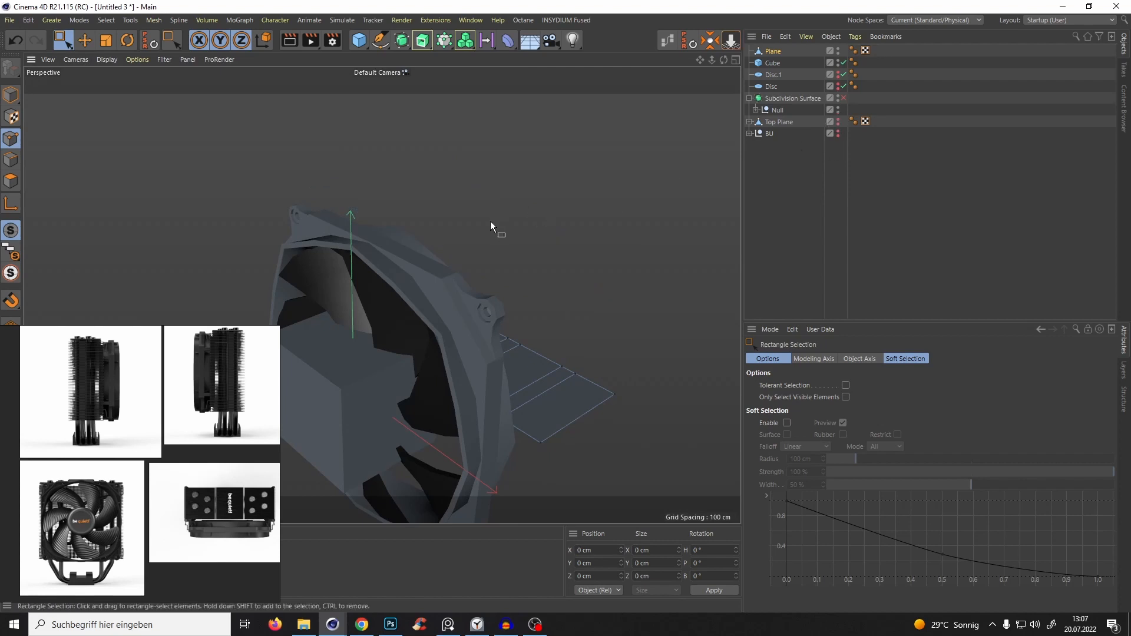
{"action": "left_click_drag", "start_coordinate": [490, 221], "coordinate": [493, 410], "text": "alt"}
{"action": "key", "text": "F2"}
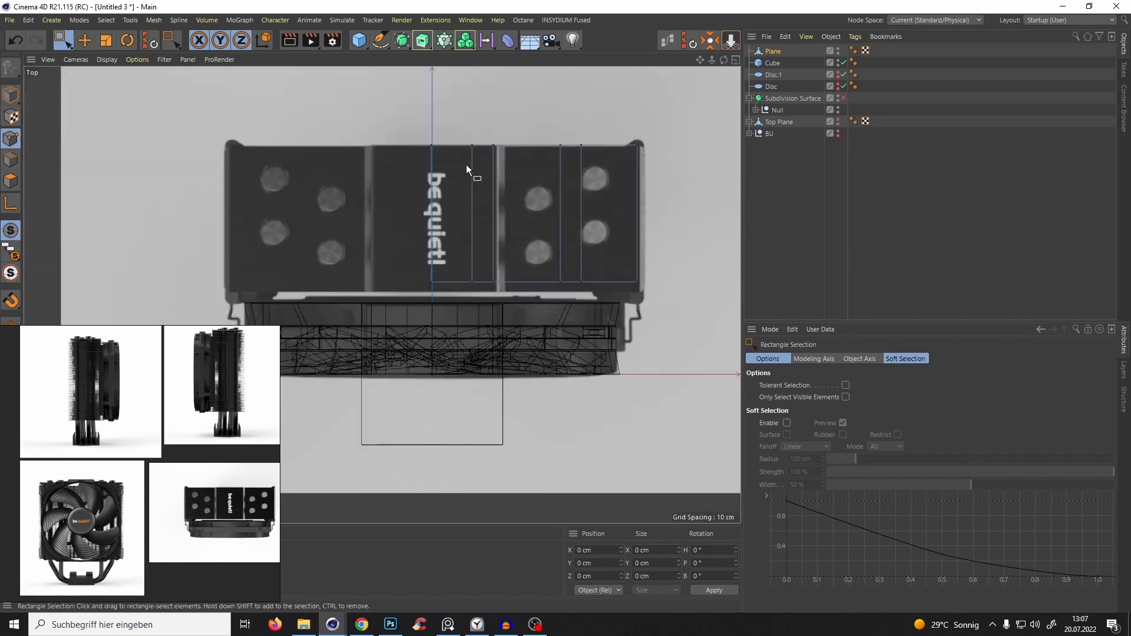
Rename the halved plane as Cooling Plate.
{"action": "double_click", "coordinate": [773, 51]}
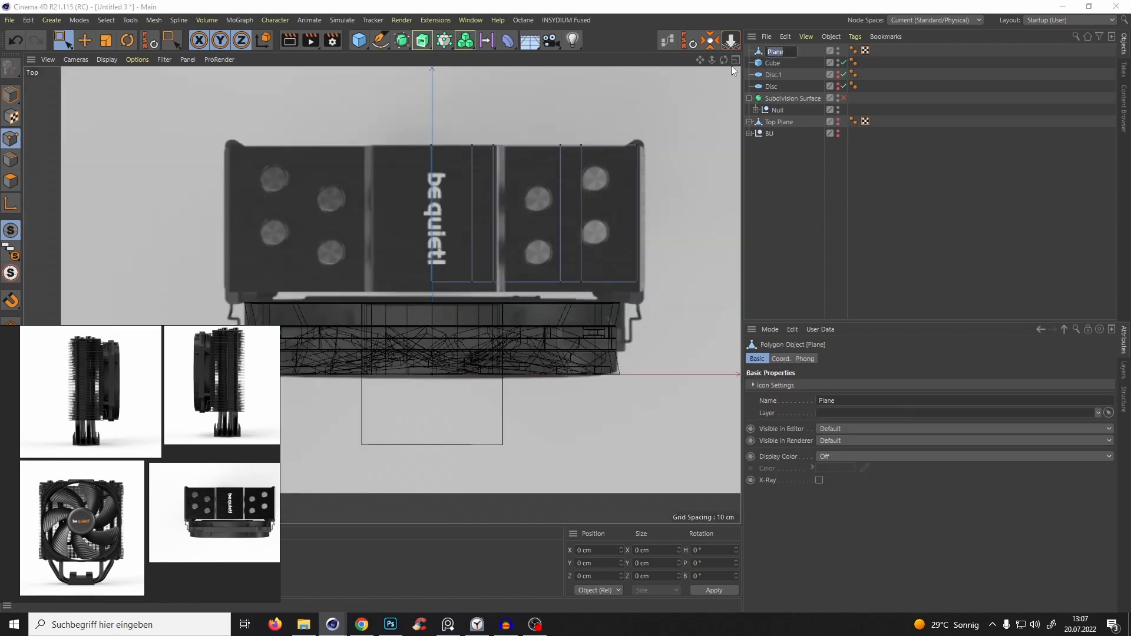
{"action": "type", "text": "Cooling"}
{"action": "type", "text": " Plate"}
{"action": "key", "text": "Return"}
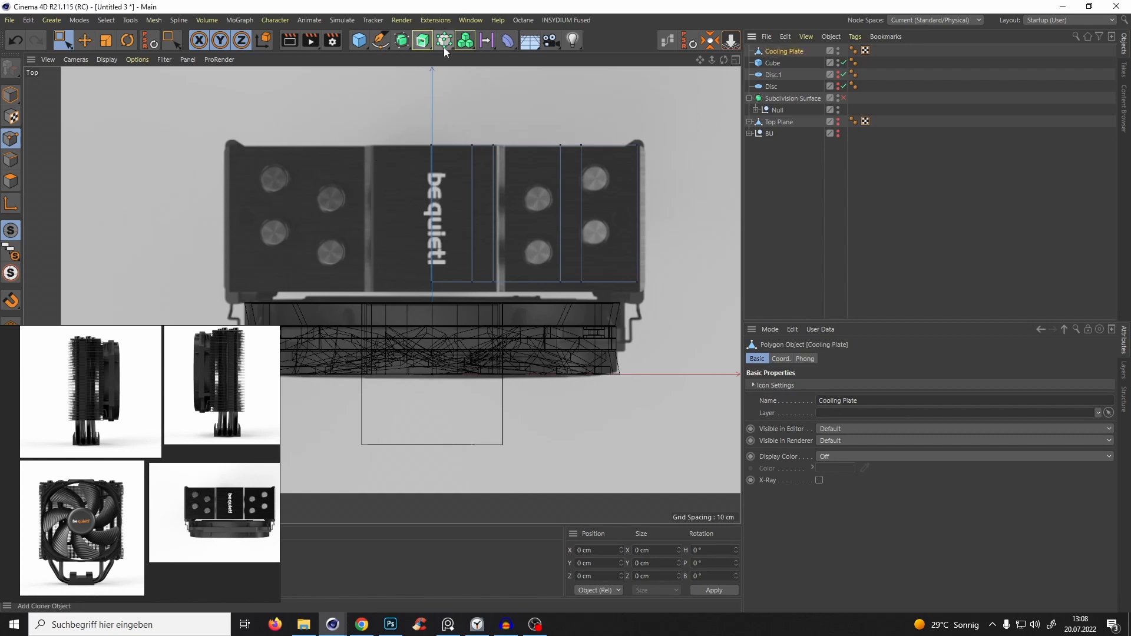
Mirror the Cooling Plate with a Symmetry object on the ZY plane, enabling Clamp Points on Axis and Delete Polygons on Axis.
{"action": "left_click", "coordinate": [423, 40]}
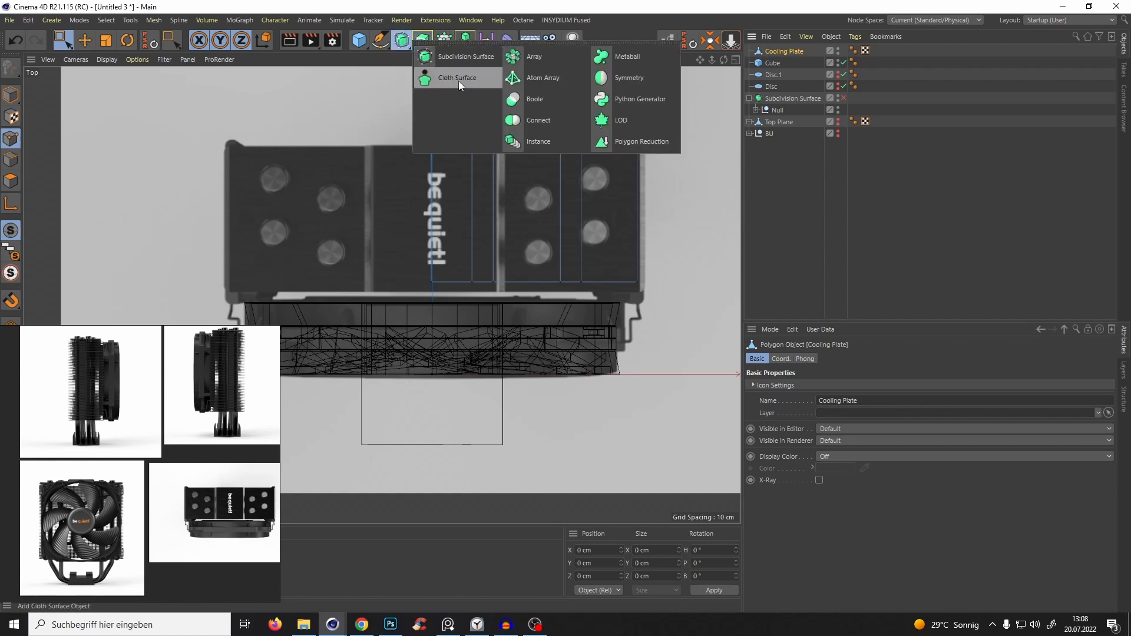
{"action": "left_click", "coordinate": [637, 77], "text": "alt"}
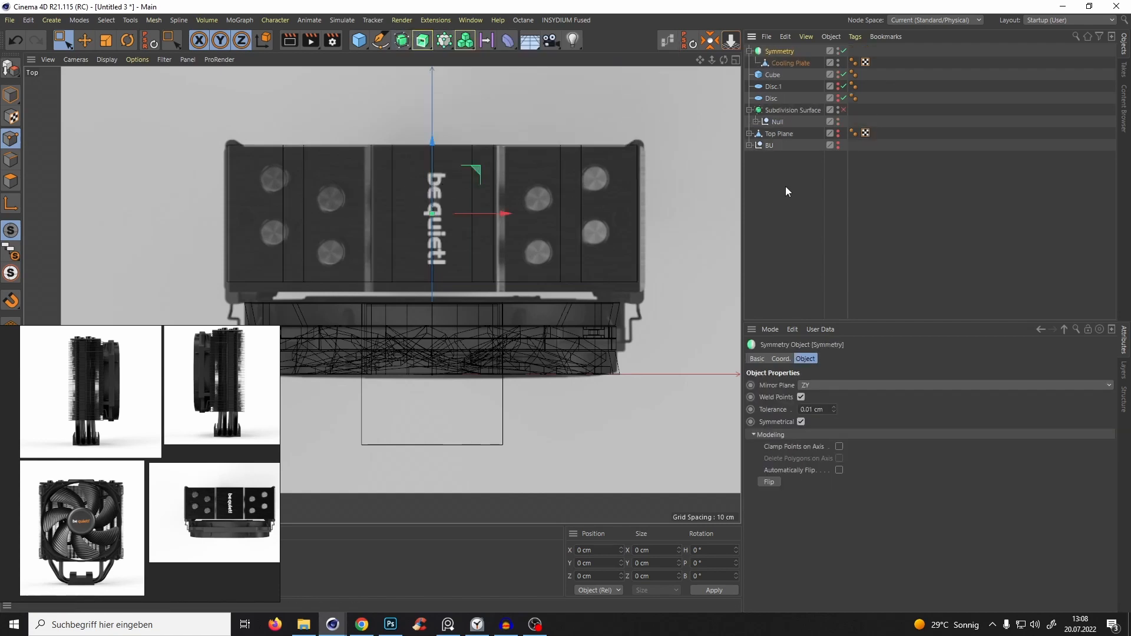
{"action": "left_click", "coordinate": [838, 447]}
{"action": "left_click", "coordinate": [839, 458]}
{"action": "key", "text": "F1"}
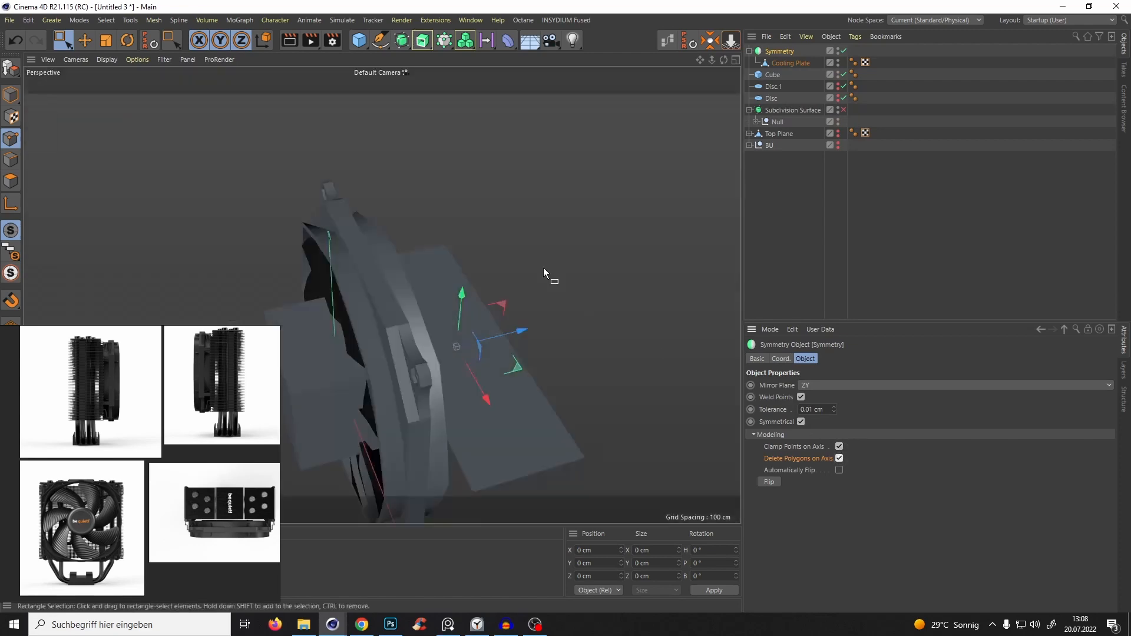
{"action": "left_click_drag", "start_coordinate": [543, 267], "coordinate": [444, 279], "text": "alt"}
{"action": "key", "text": "F2"}
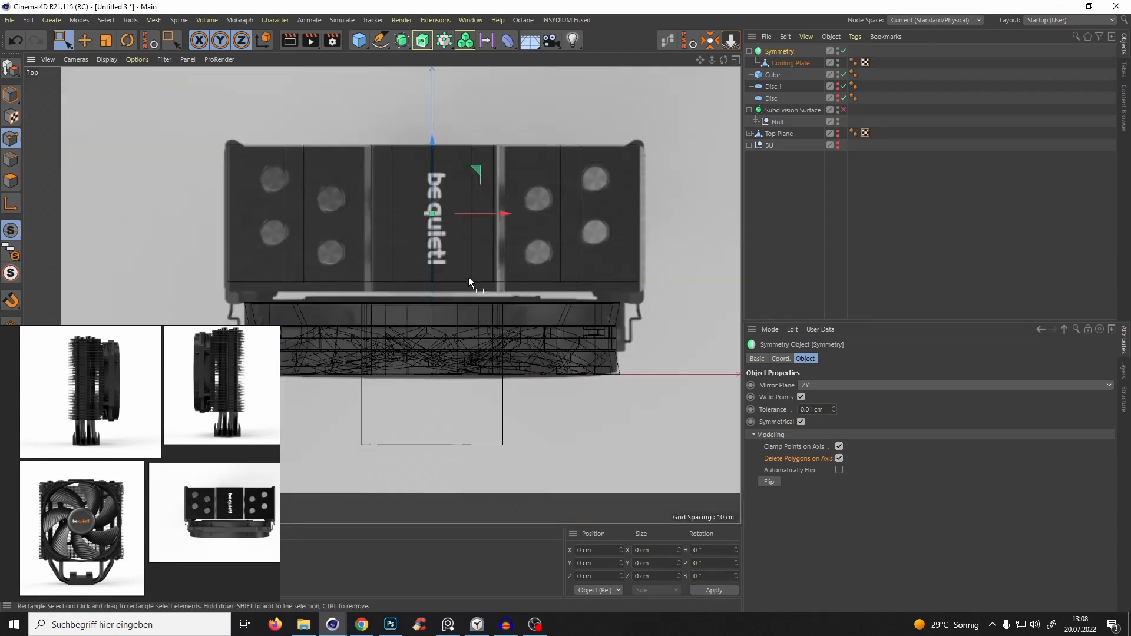
Select the Cooling Plate and examine the heatsink fins in the be quiet! product images in Chrome.
{"action": "scroll", "coordinate": [528, 165], "scroll_direction": "up", "scroll_amount": 3}
{"action": "left_click", "coordinate": [783, 63]}
{"action": "scroll", "coordinate": [591, 156], "scroll_direction": "up", "scroll_amount": 2}
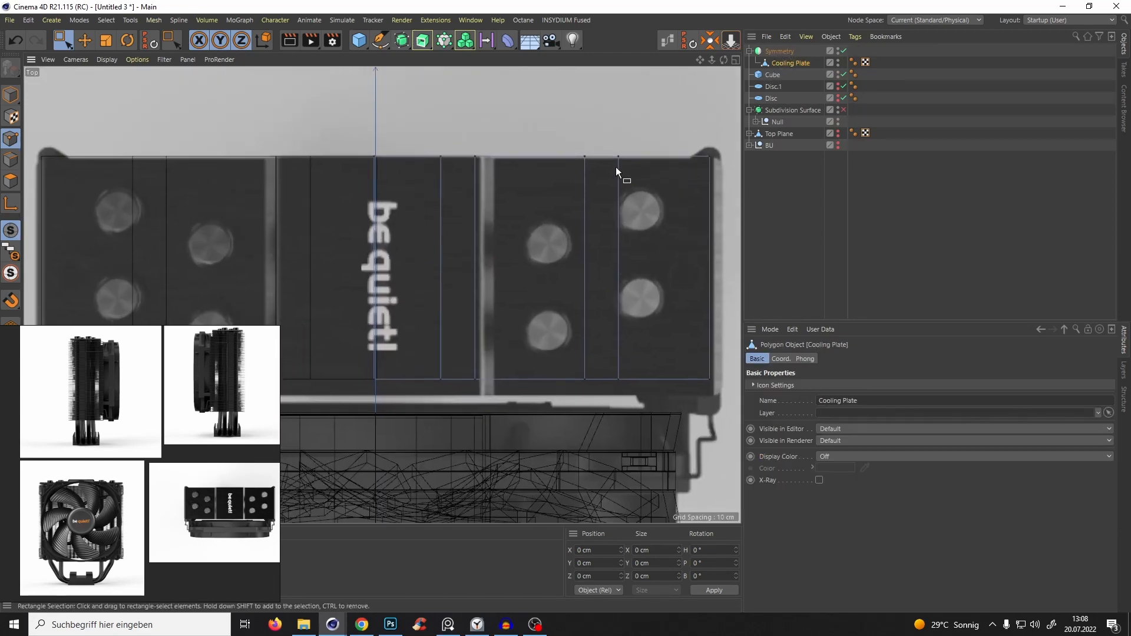
{"action": "scroll", "coordinate": [332, 244], "scroll_direction": "down", "scroll_amount": 2}
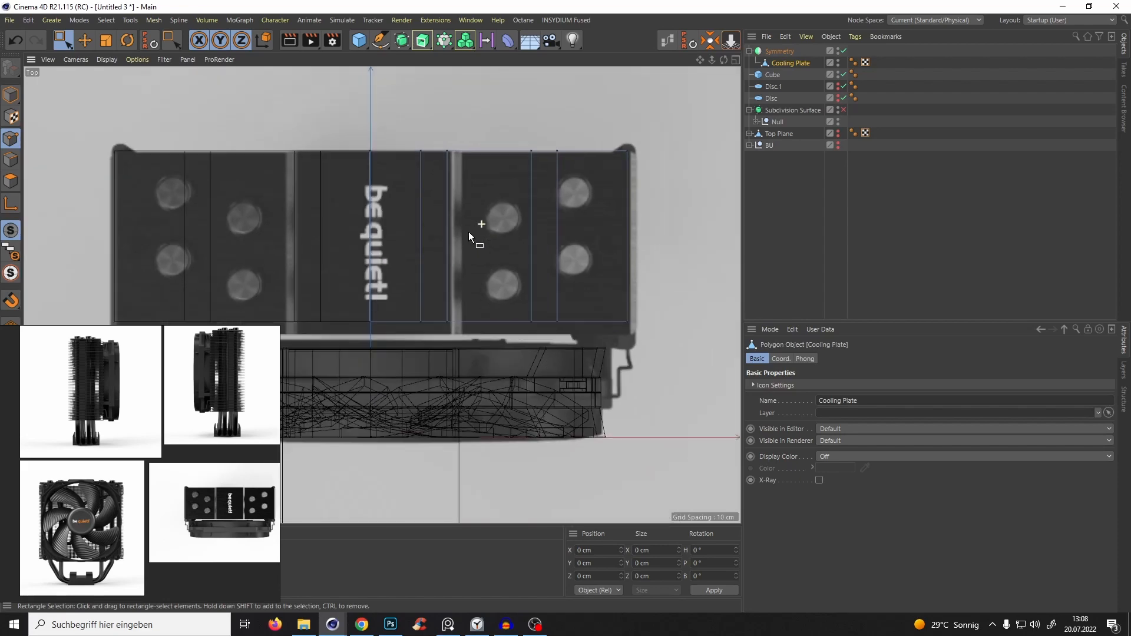
{"action": "left_click", "coordinate": [374, 619]}
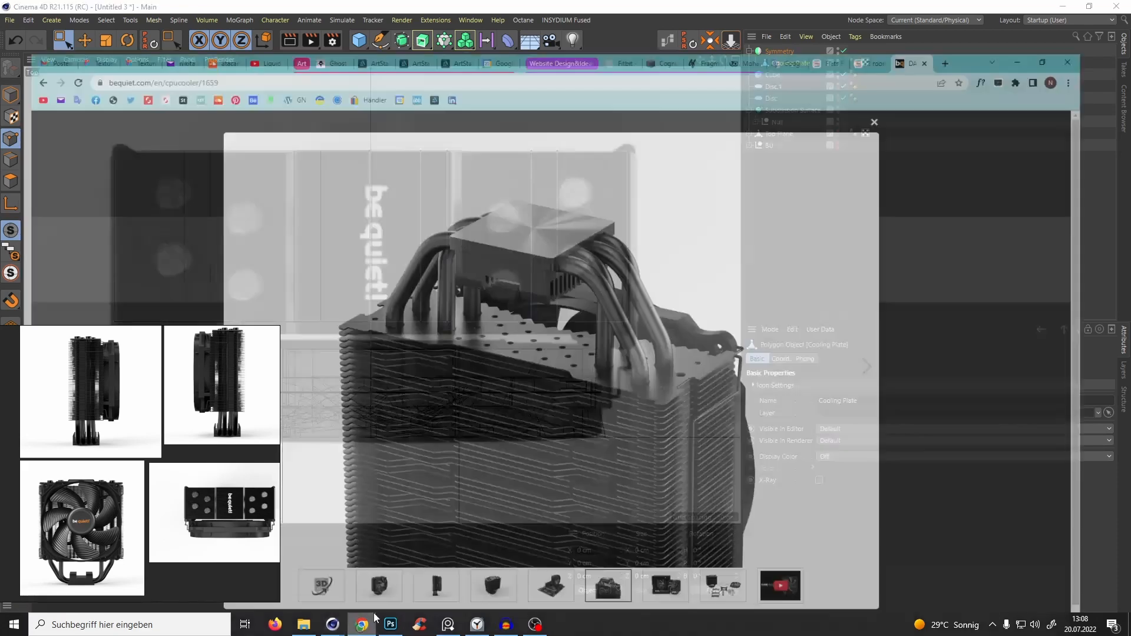
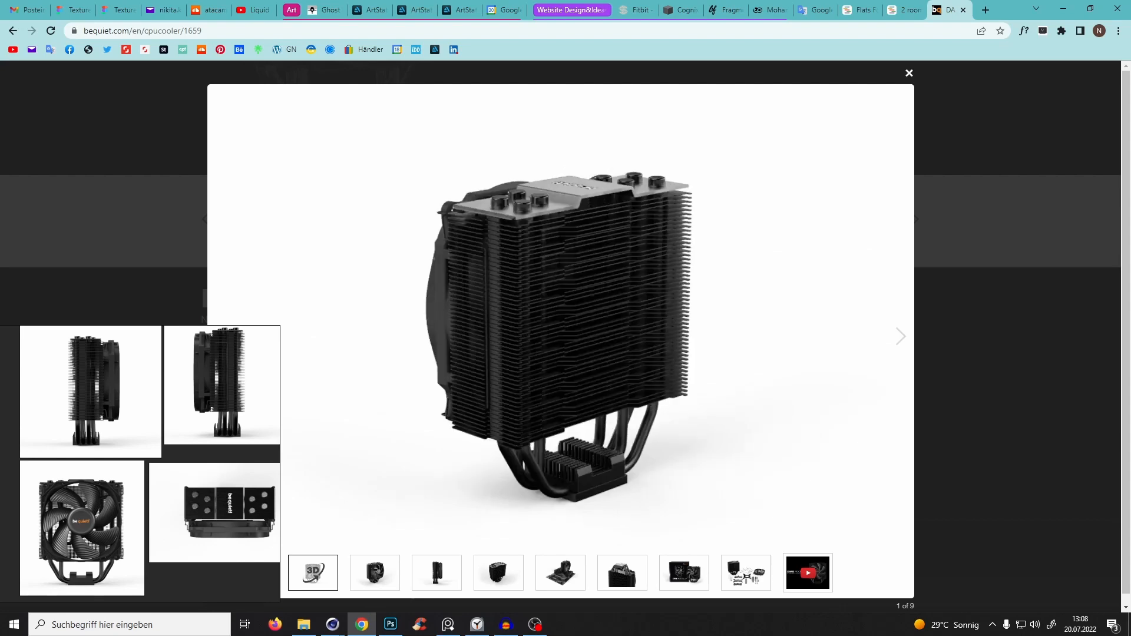
{"action": "key", "text": "alt+Tab"}
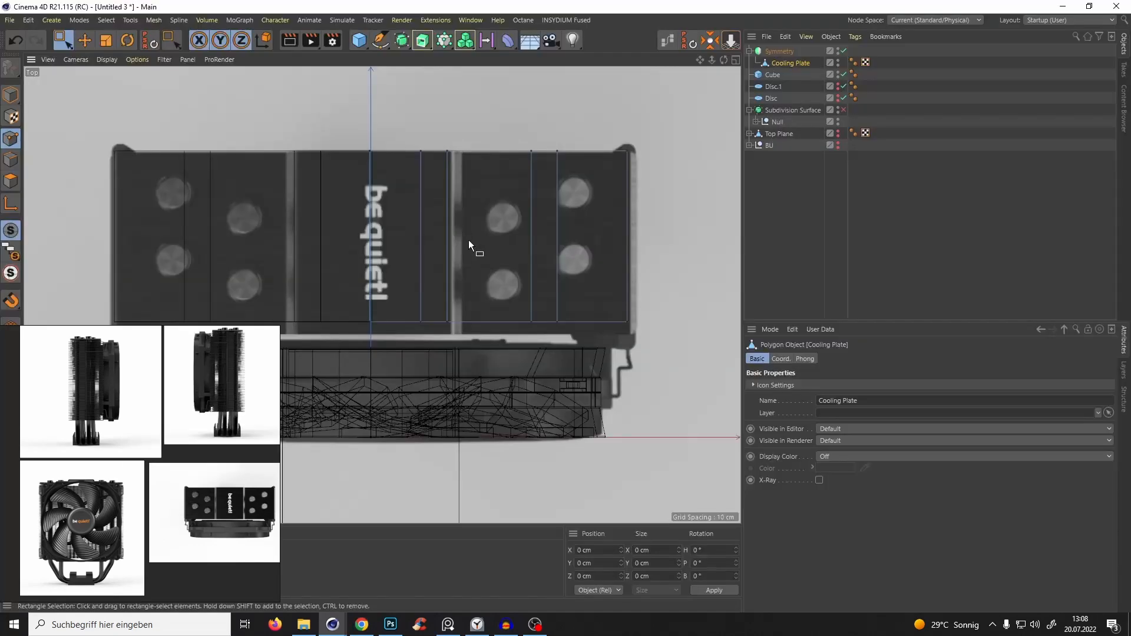
Notch the half plate's rear outline by moving the edge between its two slanted sections inward to about Z 70 cm.
{"action": "scroll", "coordinate": [486, 282], "scroll_direction": "up", "scroll_amount": 3}
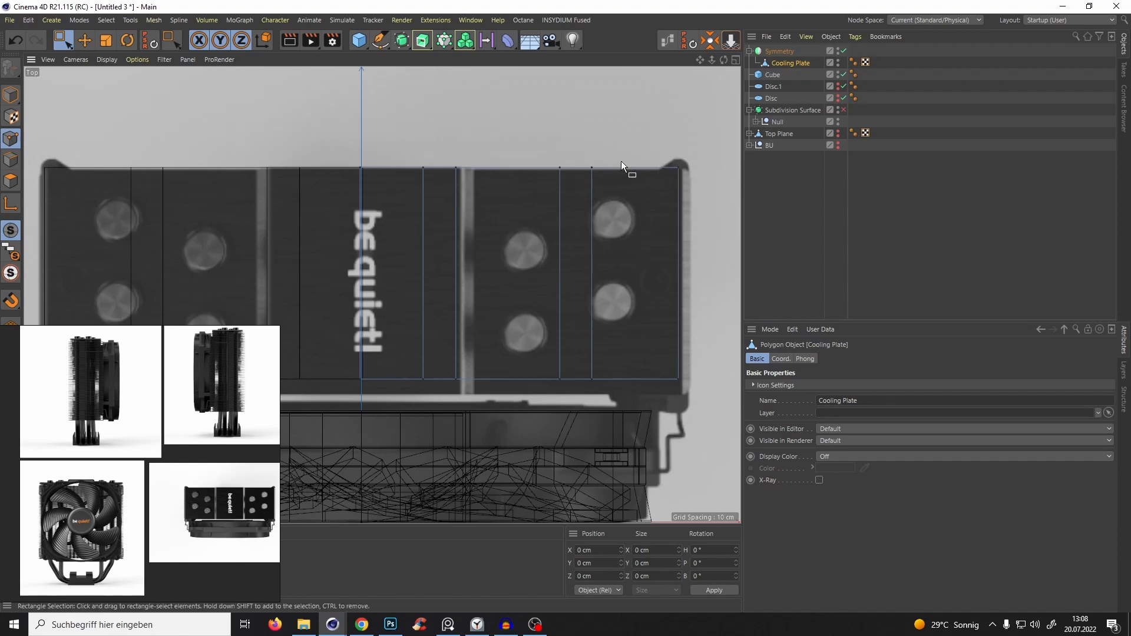
{"action": "left_click", "coordinate": [10, 160]}
{"action": "key", "text": "e"}
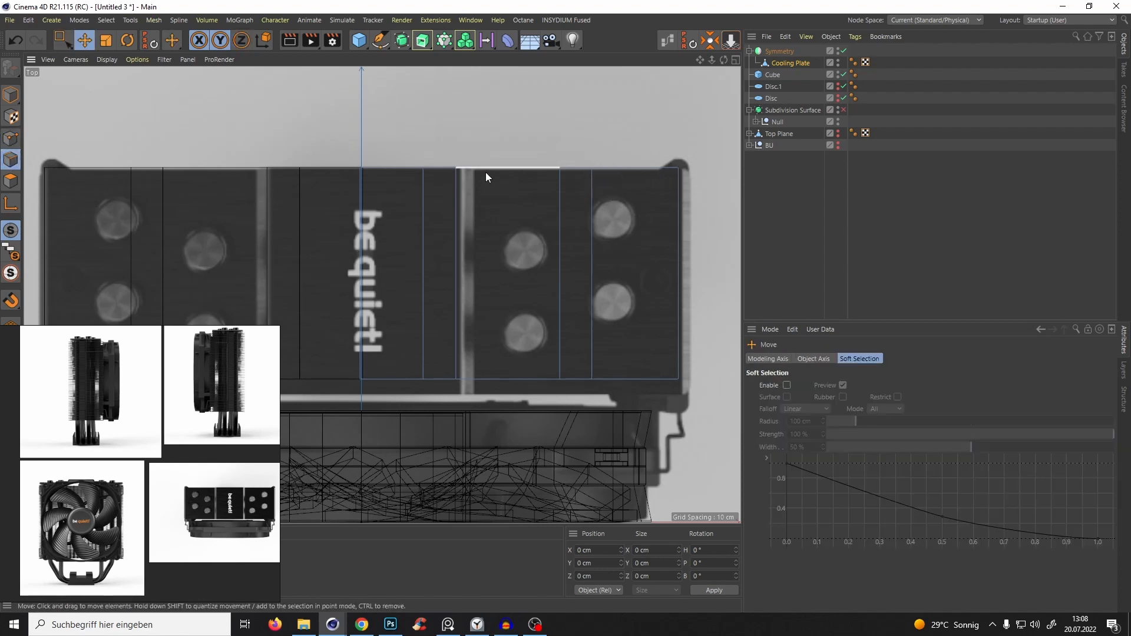
{"action": "left_click", "coordinate": [507, 170]}
{"action": "left_click_drag", "start_coordinate": [507, 173], "coordinate": [460, 276]}
{"action": "key", "text": "F1"}
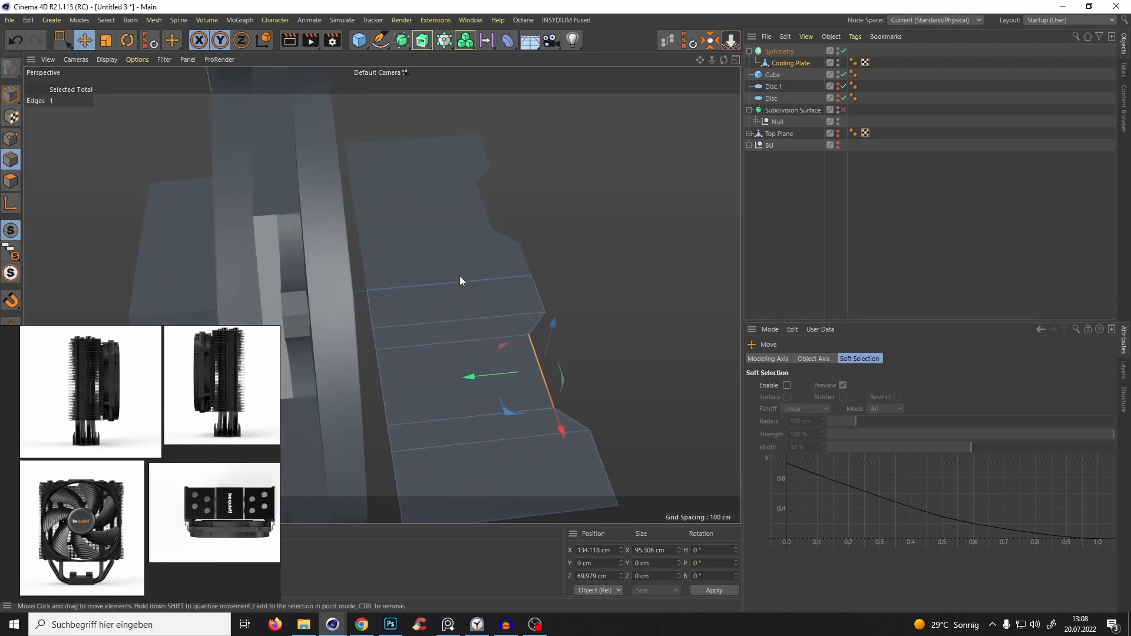
{"action": "key", "text": "F2"}
{"action": "scroll", "coordinate": [462, 317], "scroll_direction": "up", "scroll_amount": 3}
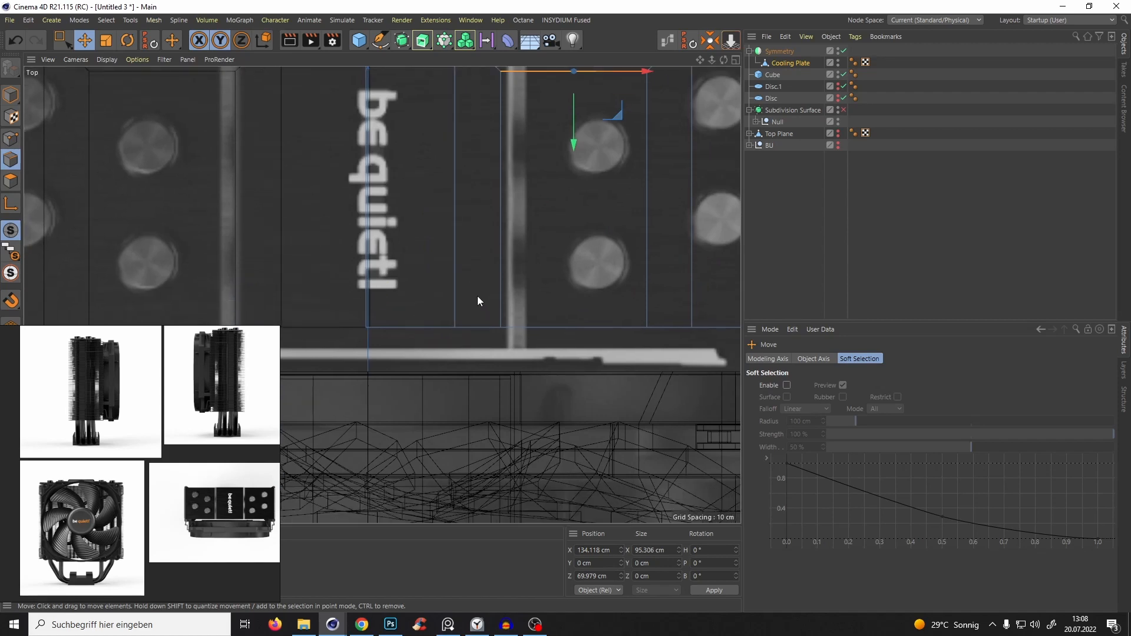
{"action": "scroll", "coordinate": [471, 309], "scroll_direction": "down", "scroll_amount": 3}
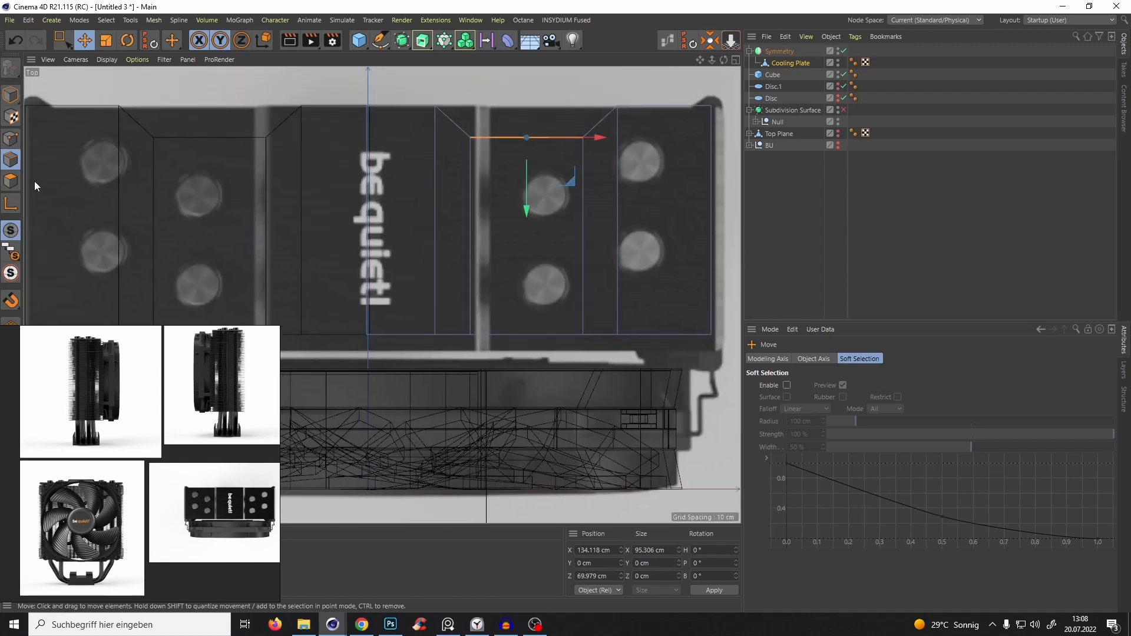
Move the front edges inward, the one beside the centre to about Z -85 cm and the outermost to about Z -88 cm.
{"action": "left_click", "coordinate": [386, 333]}
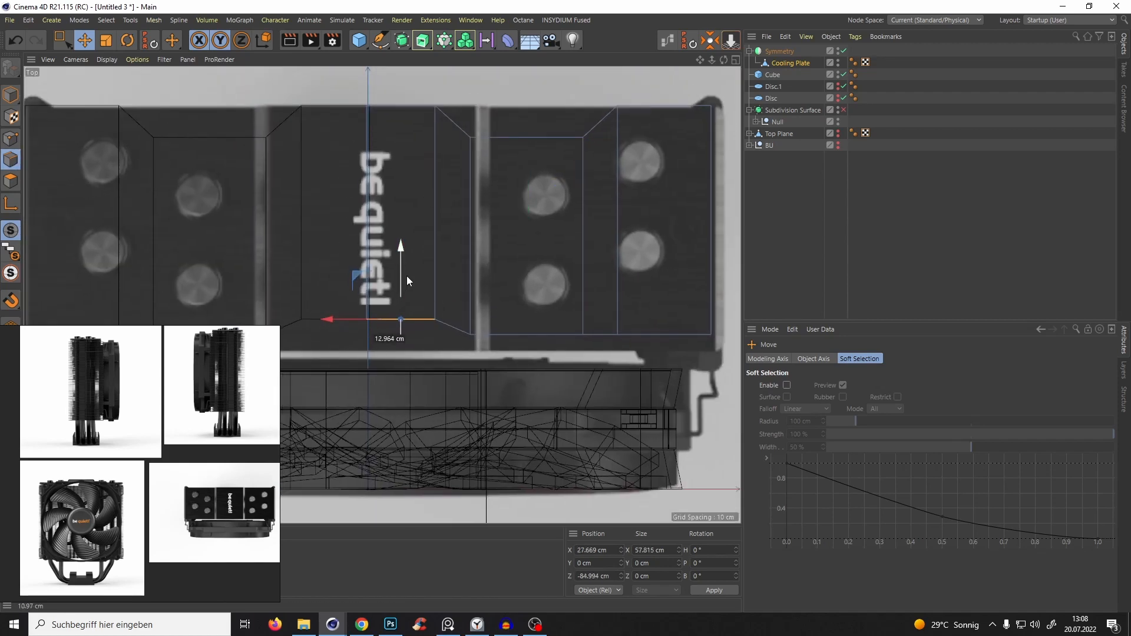
{"action": "left_click", "coordinate": [613, 335]}
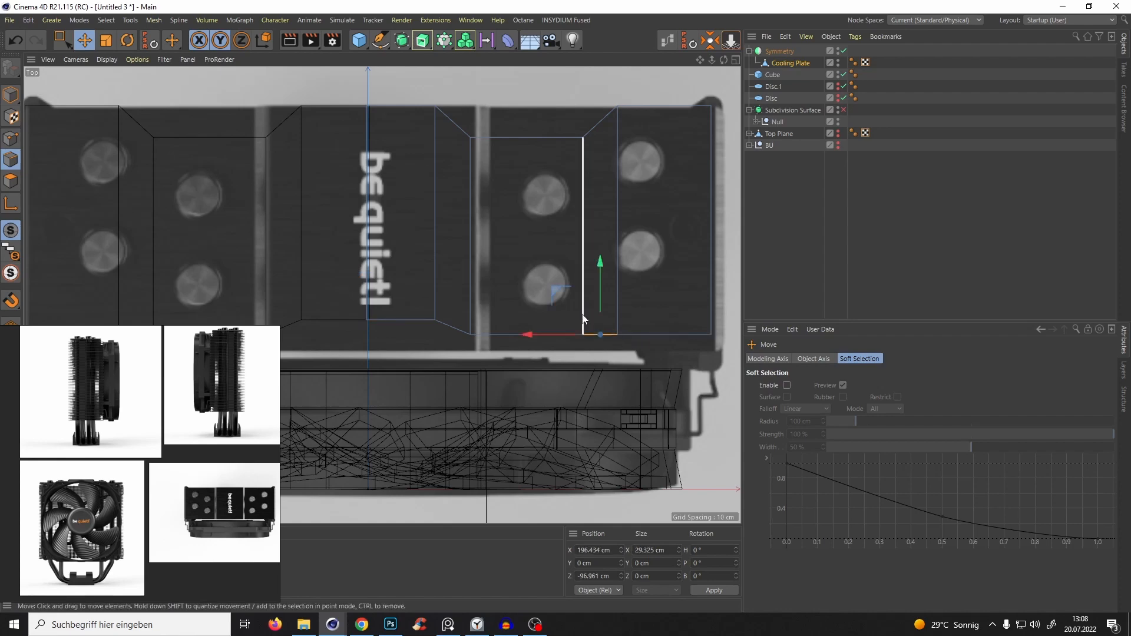
{"action": "left_click", "coordinate": [672, 325]}
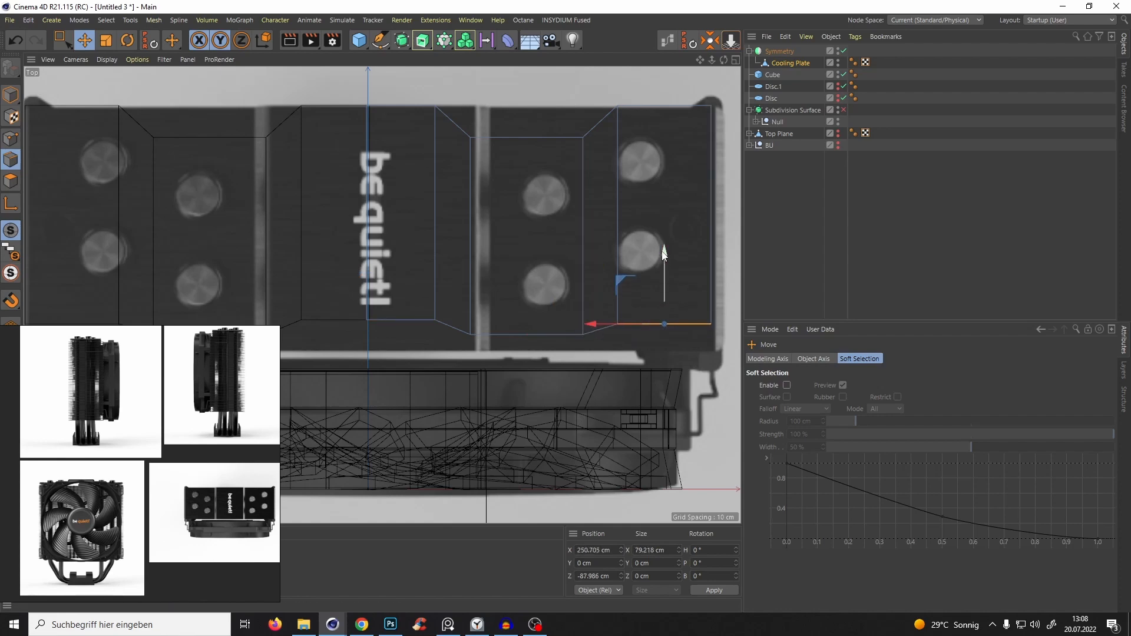
Extrude all polygons of the half plate by 2.3 cm and check the shape against the product images in Chrome.
{"action": "key", "text": "F3"}
{"action": "key", "text": "F4"}
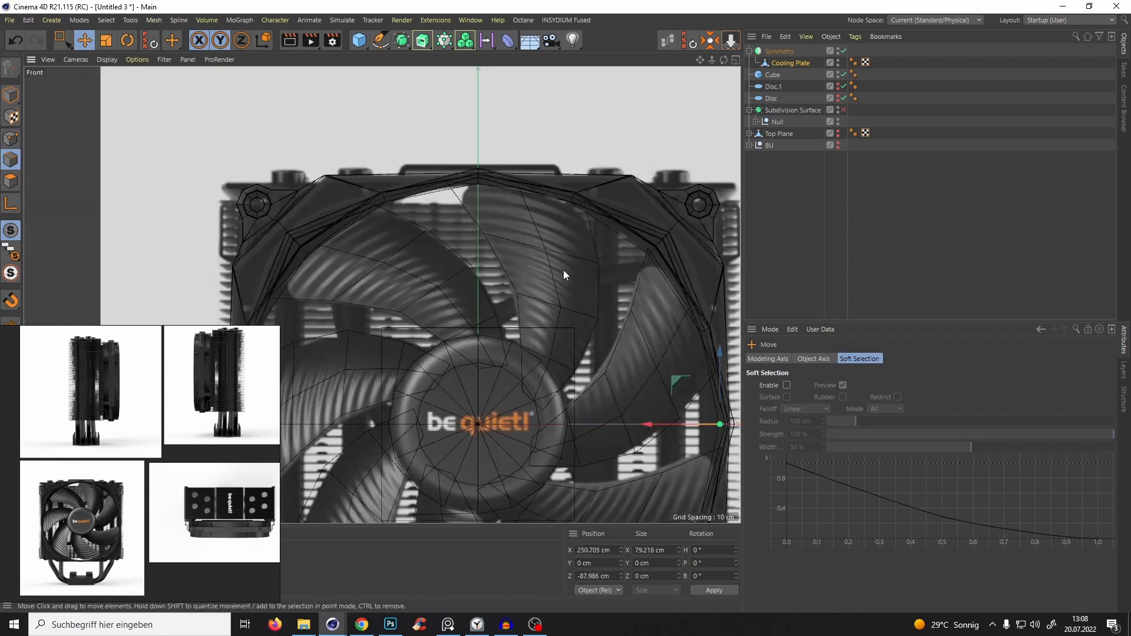
{"action": "key", "text": "F5"}
{"action": "key", "text": "F1"}
{"action": "left_click_drag", "start_coordinate": [284, 172], "coordinate": [502, 248], "text": "alt"}
{"action": "left_click", "coordinate": [10, 181]}
{"action": "key", "text": "ctrl+a"}
{"action": "key", "text": "d"}
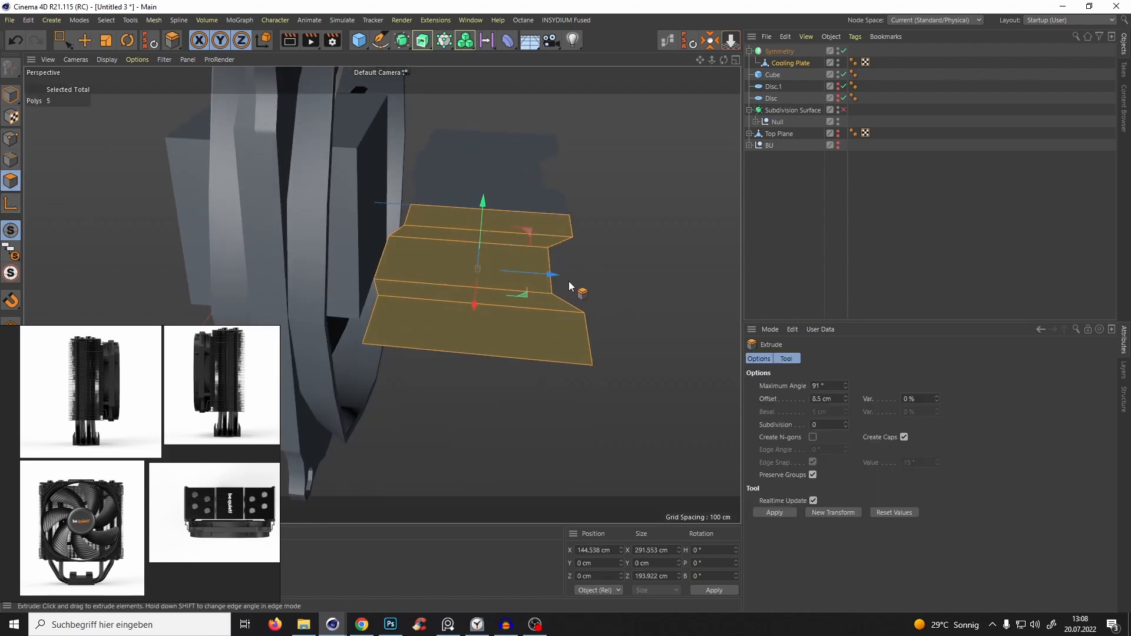
{"action": "left_click_drag", "start_coordinate": [566, 278], "coordinate": [591, 247]}
{"action": "key", "text": "ctrl+z"}
{"action": "left_click_drag", "start_coordinate": [507, 257], "coordinate": [435, 236], "text": "alt"}
{"action": "left_click", "coordinate": [362, 625]}
{"action": "left_click", "coordinate": [361, 625]}
Make the Symmetry object editable, move the Cooling Plate out of the resulting null, and delete that null.
{"action": "left_click", "coordinate": [777, 52]}
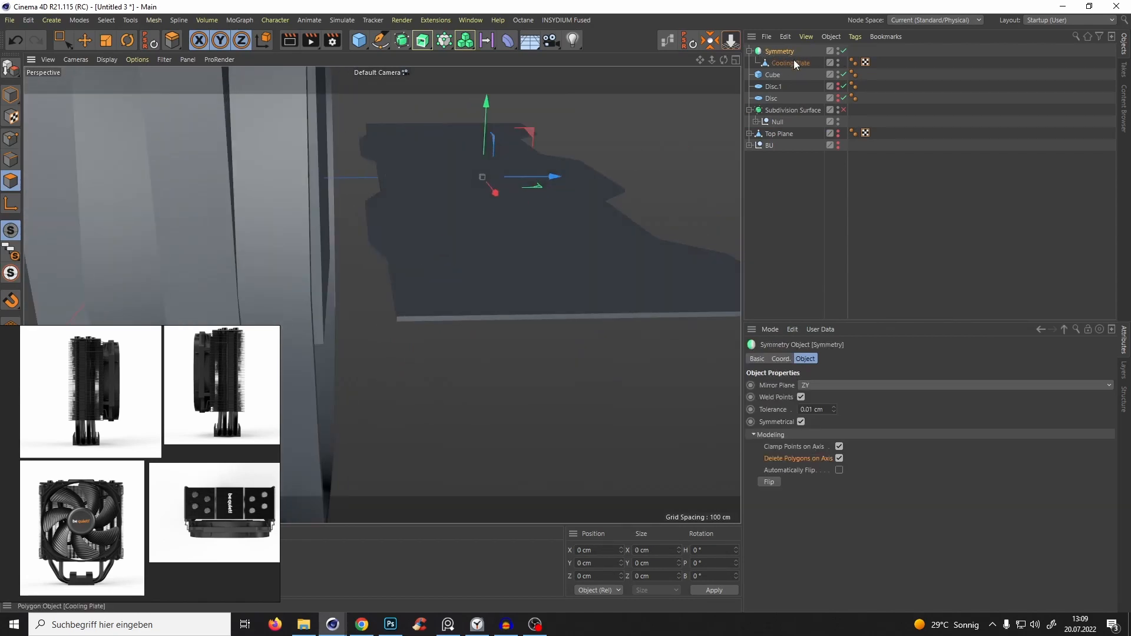
{"action": "key", "text": "c"}
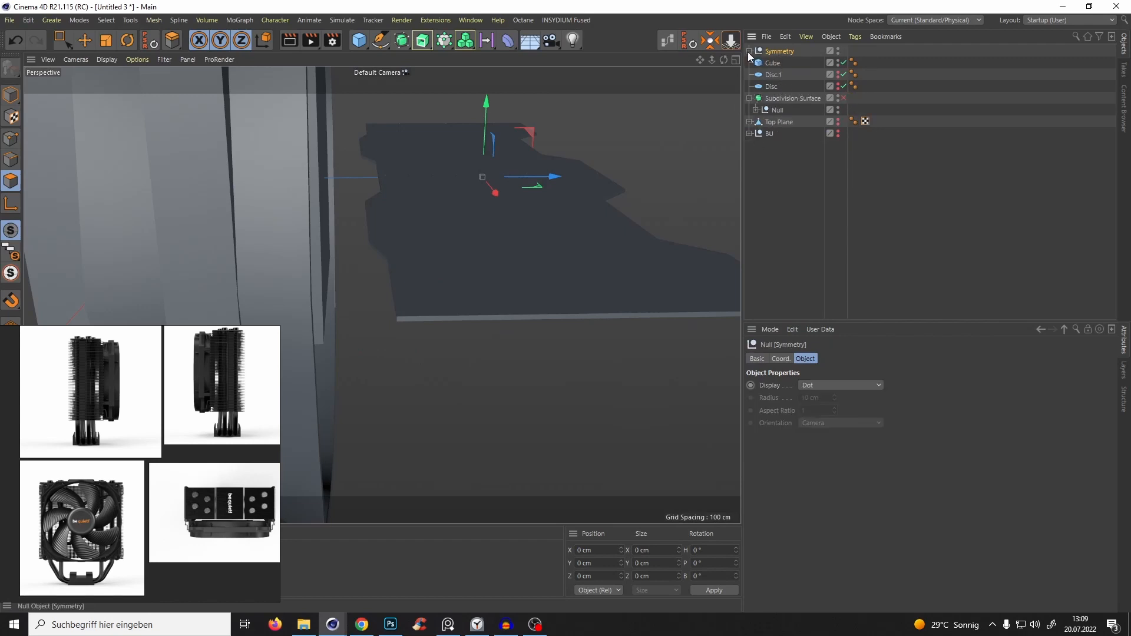
{"action": "left_click", "coordinate": [777, 64]}
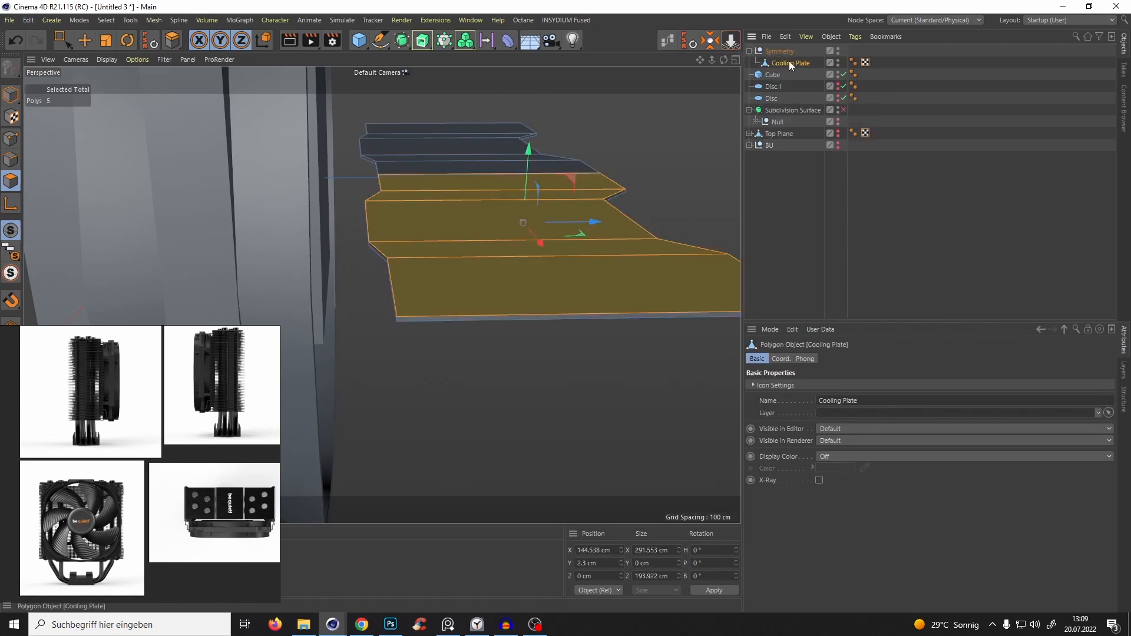
{"action": "left_click_drag", "start_coordinate": [783, 61], "coordinate": [787, 47]}
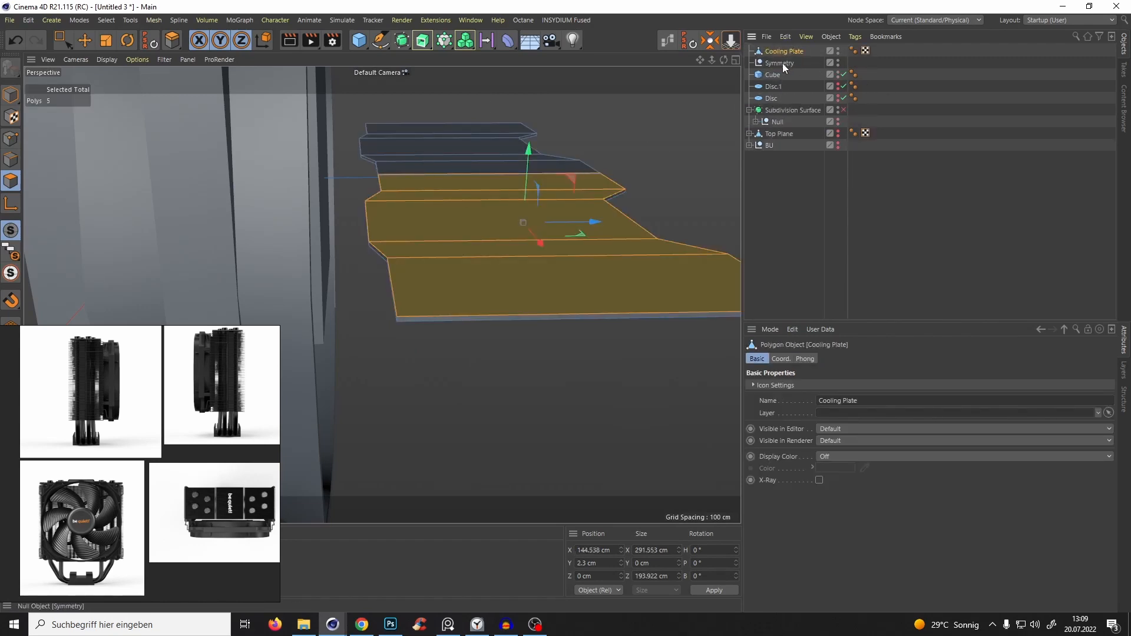
{"action": "left_click", "coordinate": [782, 63]}
{"action": "key", "text": "Delete"}
Add a Bevel deformer as a child of the Cooling Plate and display the mesh lines on the shaded model.
{"action": "left_click", "coordinate": [784, 53]}
{"action": "left_click_drag", "start_coordinate": [448, 292], "coordinate": [505, 244], "text": "alt"}
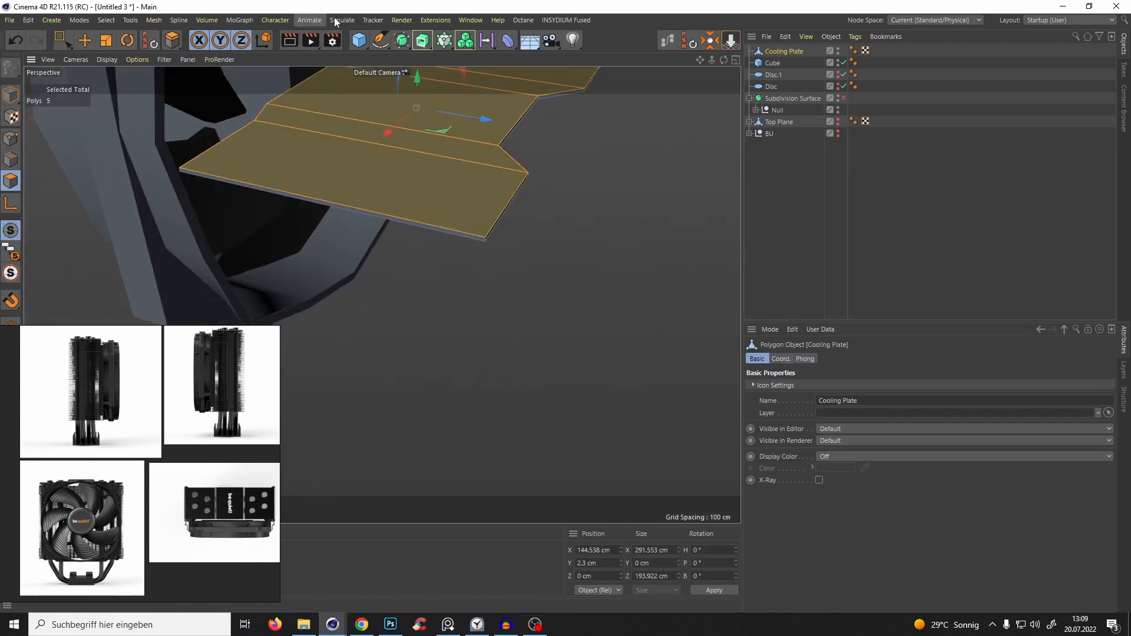
{"action": "left_click", "coordinate": [513, 45]}
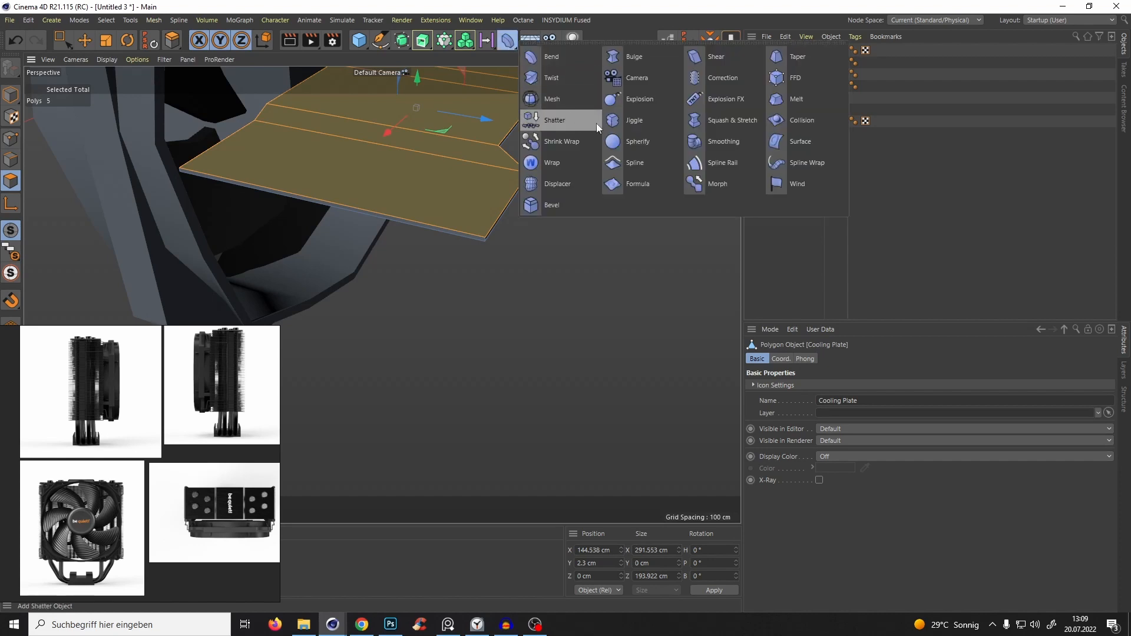
{"action": "left_click", "coordinate": [550, 207], "text": "shift"}
{"action": "mouse_move", "coordinate": [495, 234]}
{"action": "left_mouse_down", "text": "alt"}
{"action": "mouse_move", "coordinate": [524, 183]}
{"action": "mouse_move", "coordinate": [476, 280]}
{"action": "mouse_move", "coordinate": [440, 265]}
{"action": "mouse_move", "coordinate": [513, 241]}
{"action": "left_mouse_up", "text": "alt"}
{"action": "key", "text": "m"}
{"action": "key", "text": "b"}
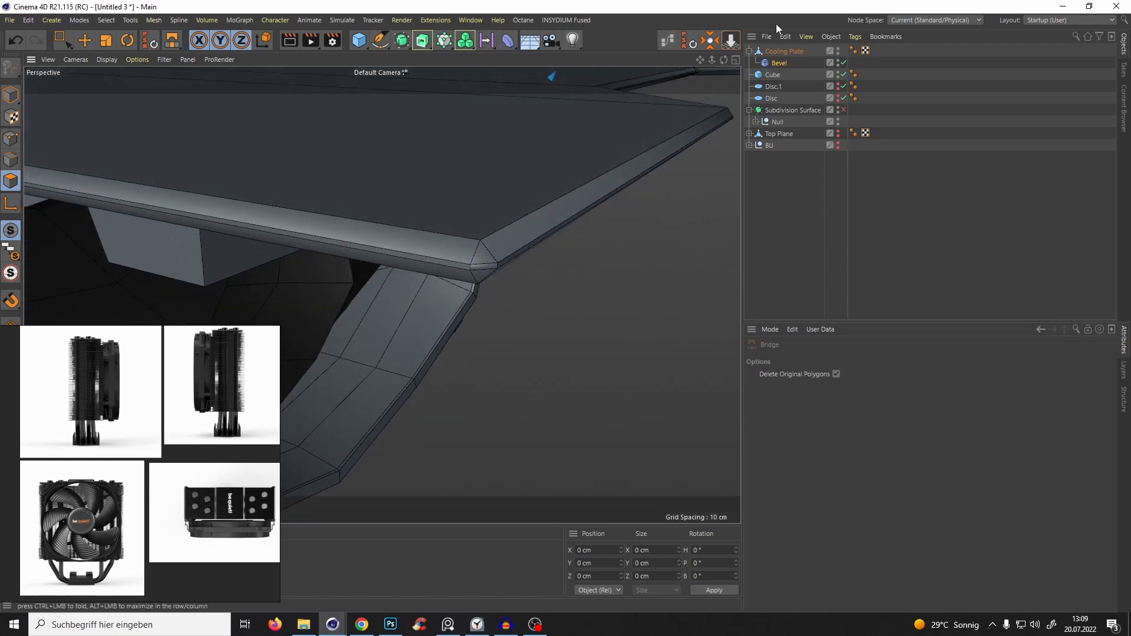
Set the Bevel deformer's offset to 0.3 cm.
{"action": "left_click", "coordinate": [779, 63]}
{"action": "double_click", "coordinate": [825, 483]}
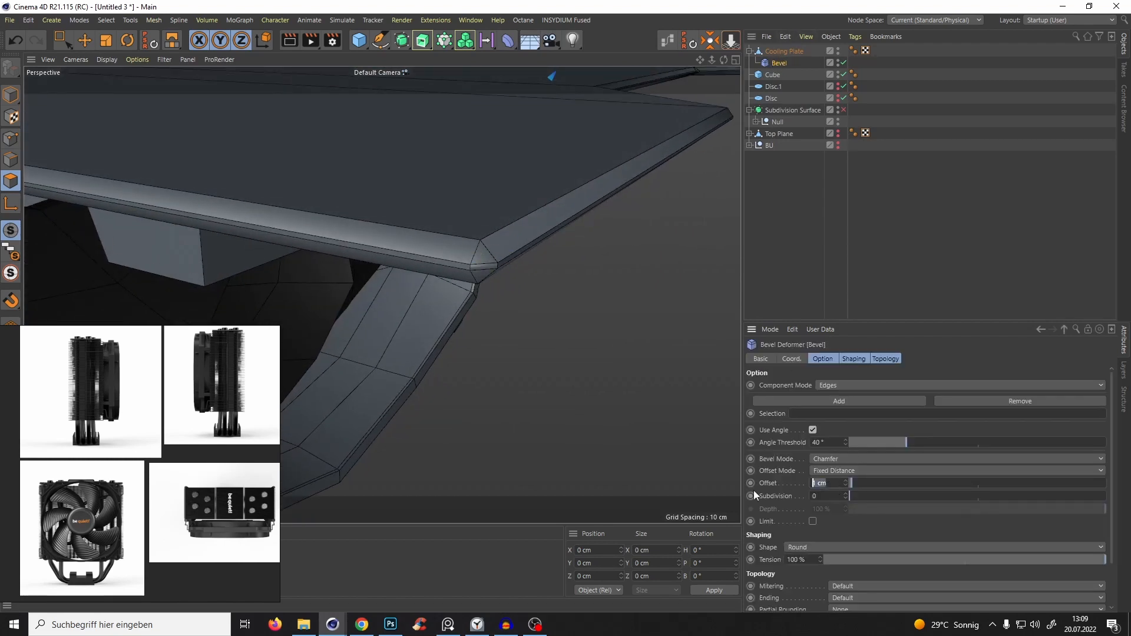
{"action": "type", "text": "2"}
{"action": "key", "text": "Return"}
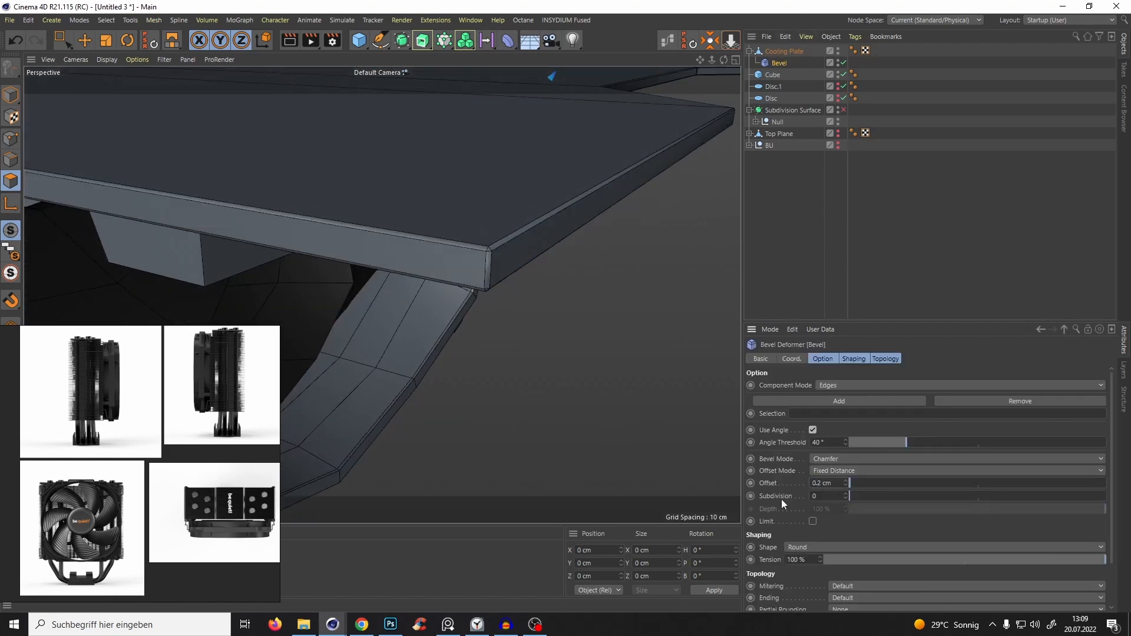
{"action": "type", "text": "0.3"}
{"action": "key", "text": "Return"}
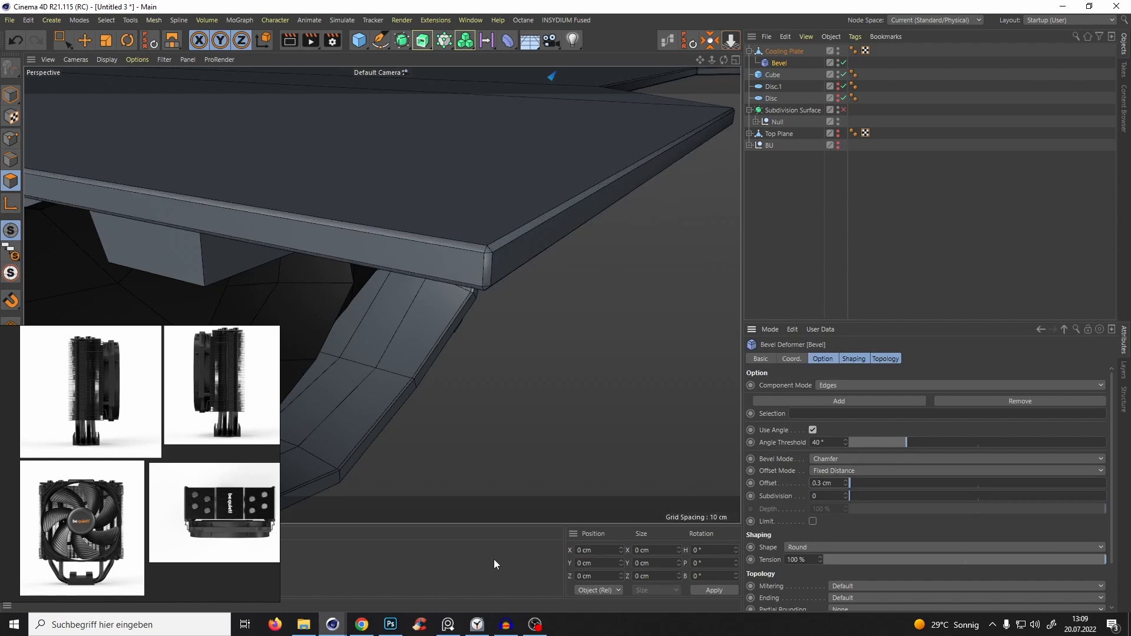
Hide the mesh lines and compare the Cooling Plate's edges with the Bevel deformer switched off and back on.
{"action": "scroll", "coordinate": [445, 345], "scroll_direction": "down", "scroll_amount": 5}
{"action": "mouse_move", "coordinate": [486, 260]}
{"action": "left_mouse_down", "text": "alt"}
{"action": "mouse_move", "coordinate": [525, 288]}
{"action": "mouse_move", "coordinate": [536, 334]}
{"action": "mouse_move", "coordinate": [527, 363]}
{"action": "left_mouse_up", "text": "alt"}
{"action": "key", "text": "n"}
{"action": "key", "text": "a"}
{"action": "scroll", "coordinate": [535, 339], "scroll_direction": "up", "scroll_amount": 4}
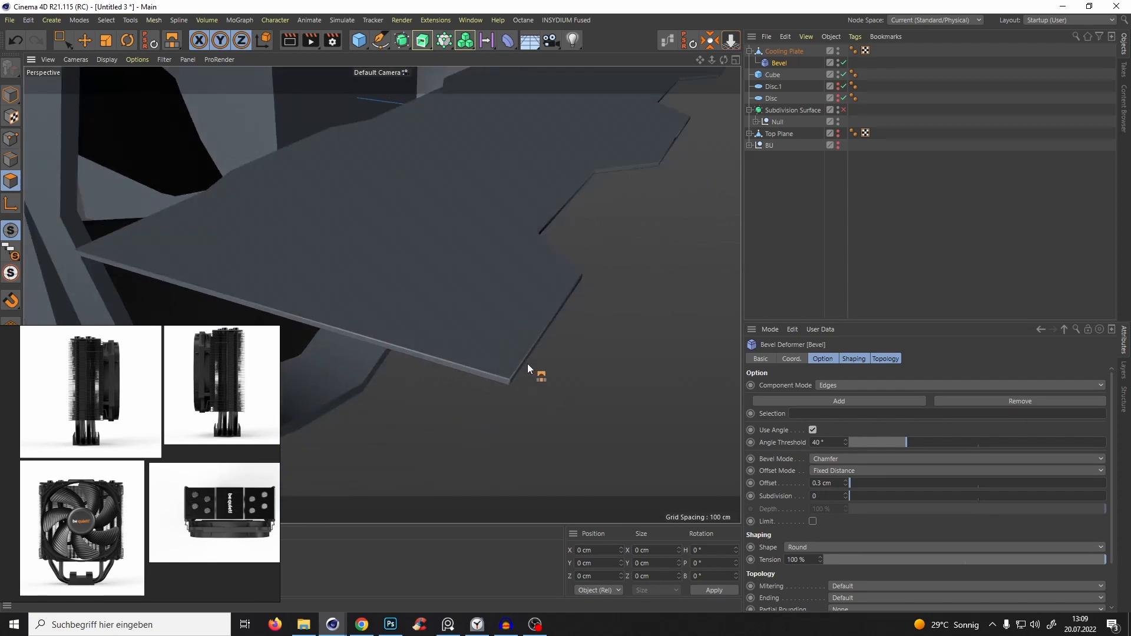
{"action": "left_click_drag", "start_coordinate": [185, 285], "coordinate": [401, 283], "text": "alt"}
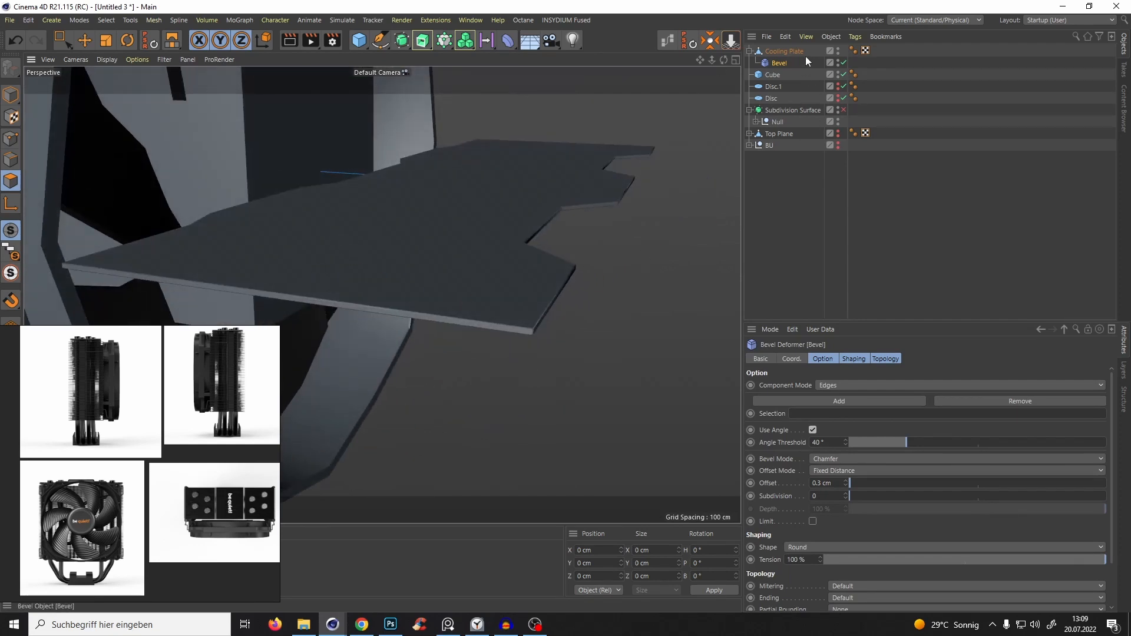
{"action": "left_click", "coordinate": [843, 62]}
{"action": "left_click_drag", "start_coordinate": [624, 222], "coordinate": [498, 344], "text": "alt"}
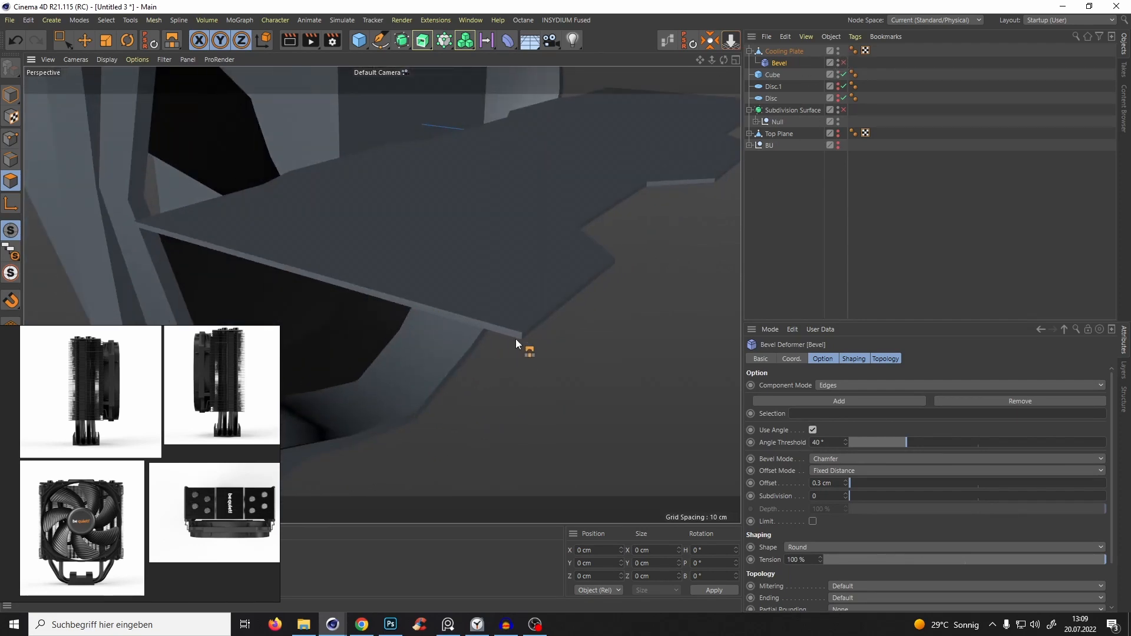
{"action": "left_click", "coordinate": [844, 63]}
{"action": "left_click_drag", "start_coordinate": [524, 339], "coordinate": [476, 375], "text": "alt"}
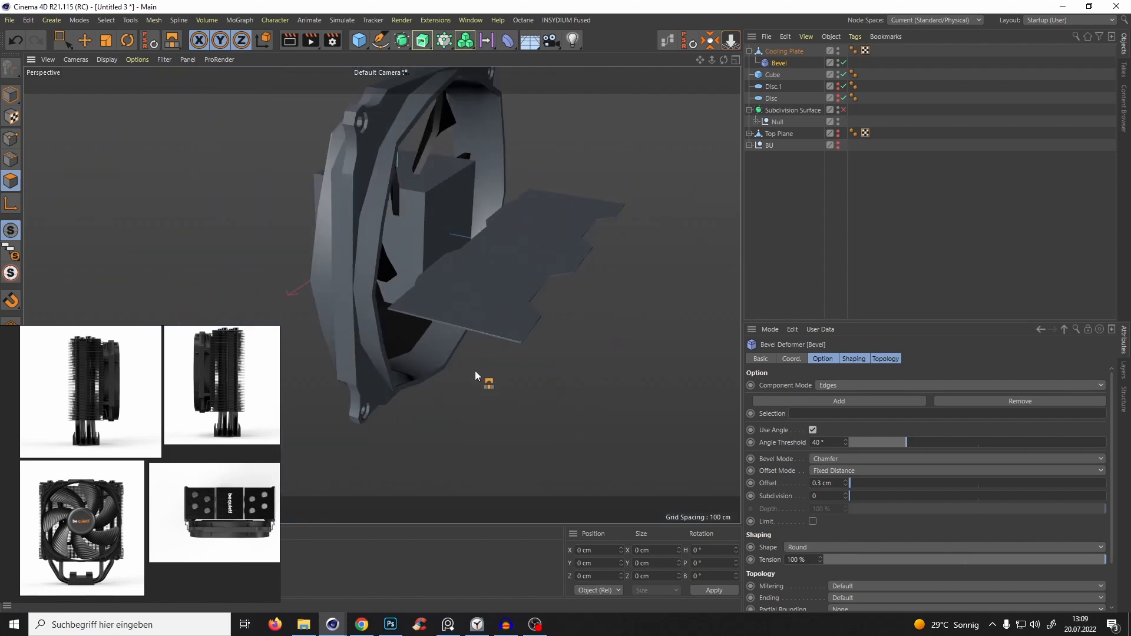
In the Right view, move the whole Cooling Plate down to the lowest fin of the reference, at about Y -248 cm.
{"action": "key", "text": "F3"}
{"action": "scroll", "coordinate": [574, 331], "scroll_direction": "up", "scroll_amount": 5}
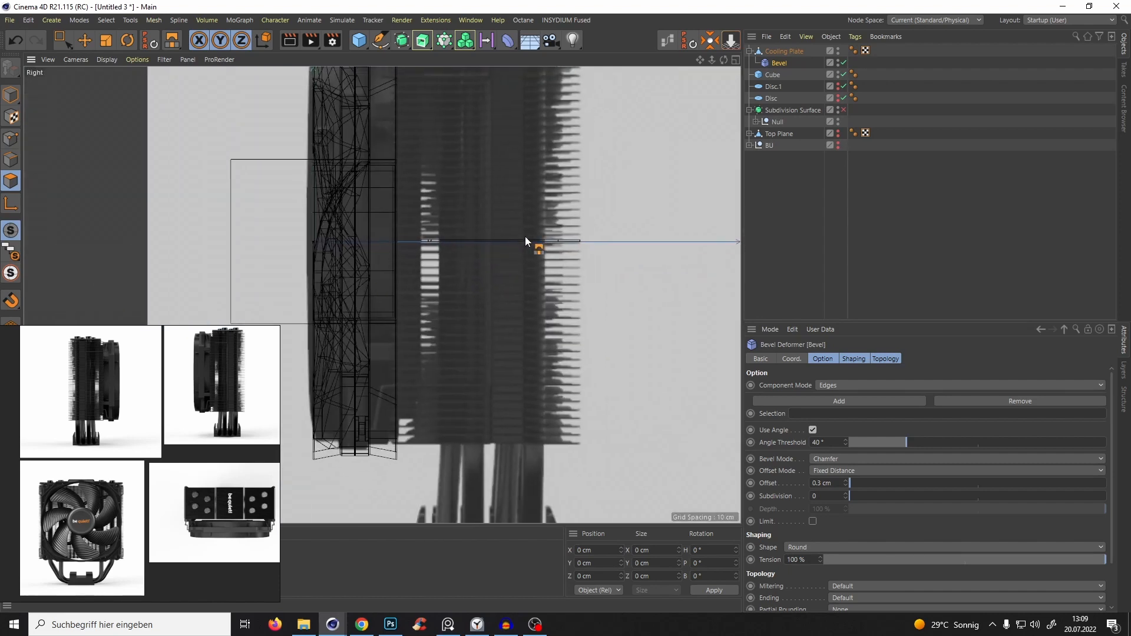
{"action": "left_click", "coordinate": [782, 52]}
{"action": "left_click", "coordinate": [750, 51]}
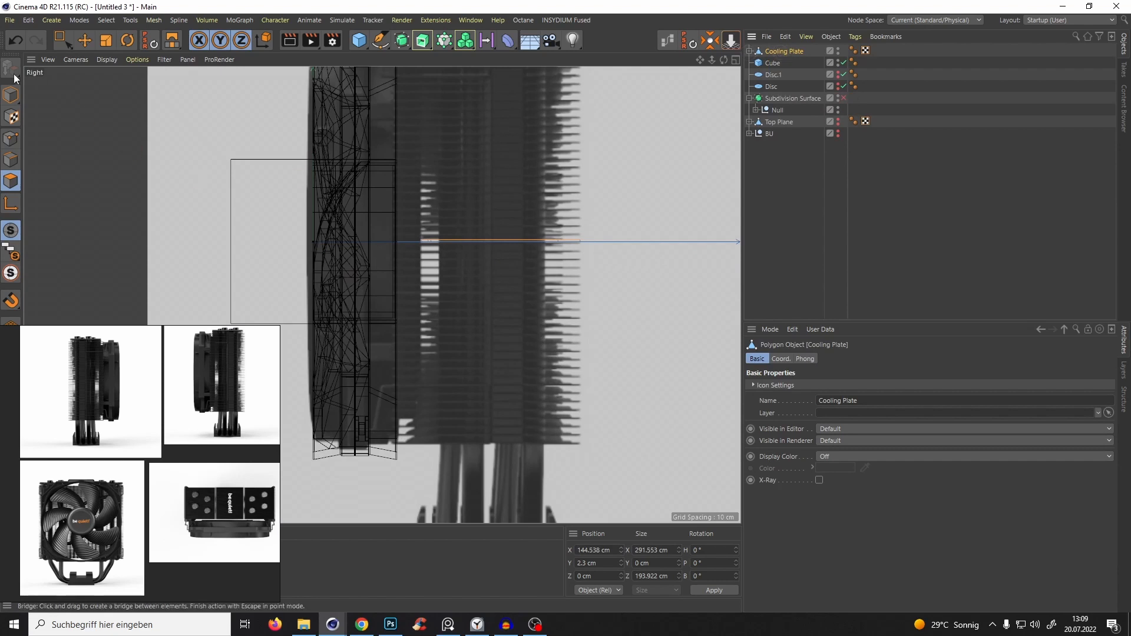
{"action": "left_click", "coordinate": [10, 95]}
{"action": "left_click", "coordinate": [84, 40]}
{"action": "left_click_drag", "start_coordinate": [493, 206], "coordinate": [507, 423]}
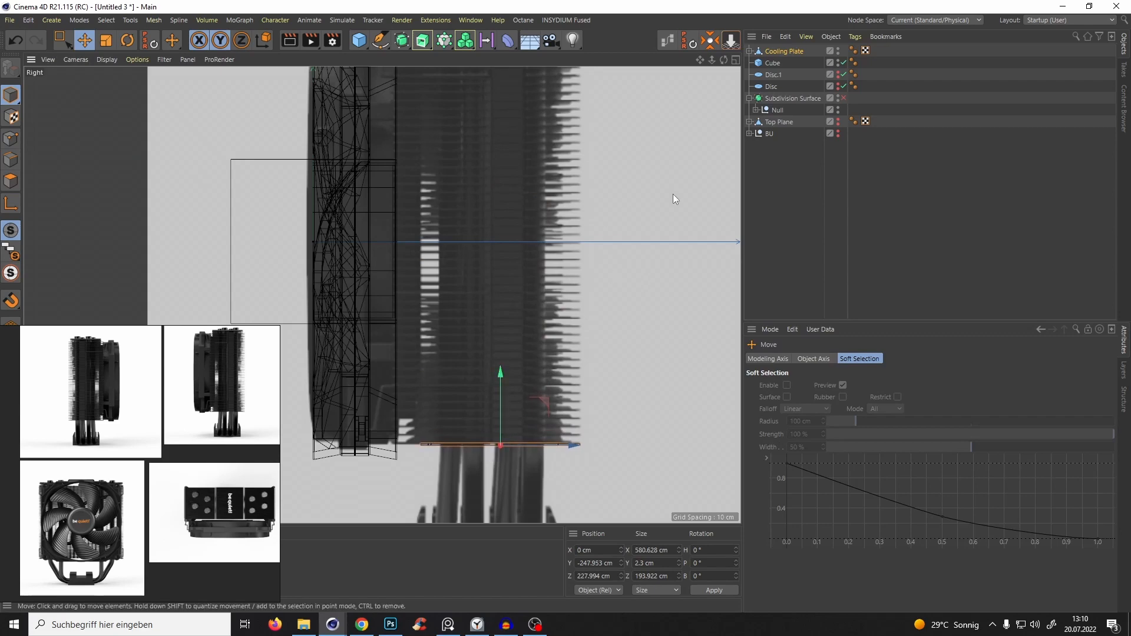
Unhide the Top Plane and raise it to about Y 258 cm to match the heatsink's top cover in the reference.
{"action": "left_click", "coordinate": [838, 123], "text": "alt"}
{"action": "right_click_drag", "start_coordinate": [465, 194], "coordinate": [442, 228], "text": "alt"}
{"action": "middle_click_drag", "start_coordinate": [478, 103], "coordinate": [472, 124], "text": "alt"}
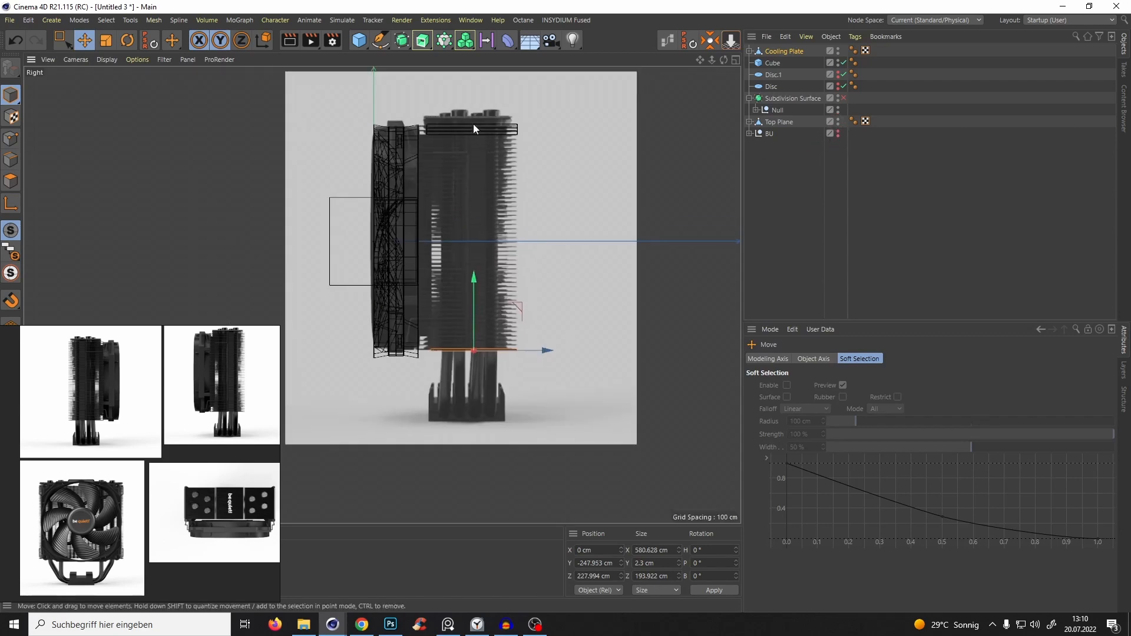
{"action": "right_click_drag", "start_coordinate": [472, 125], "coordinate": [494, 122], "text": "alt"}
{"action": "middle_click_drag", "start_coordinate": [494, 122], "coordinate": [508, 192], "text": "alt"}
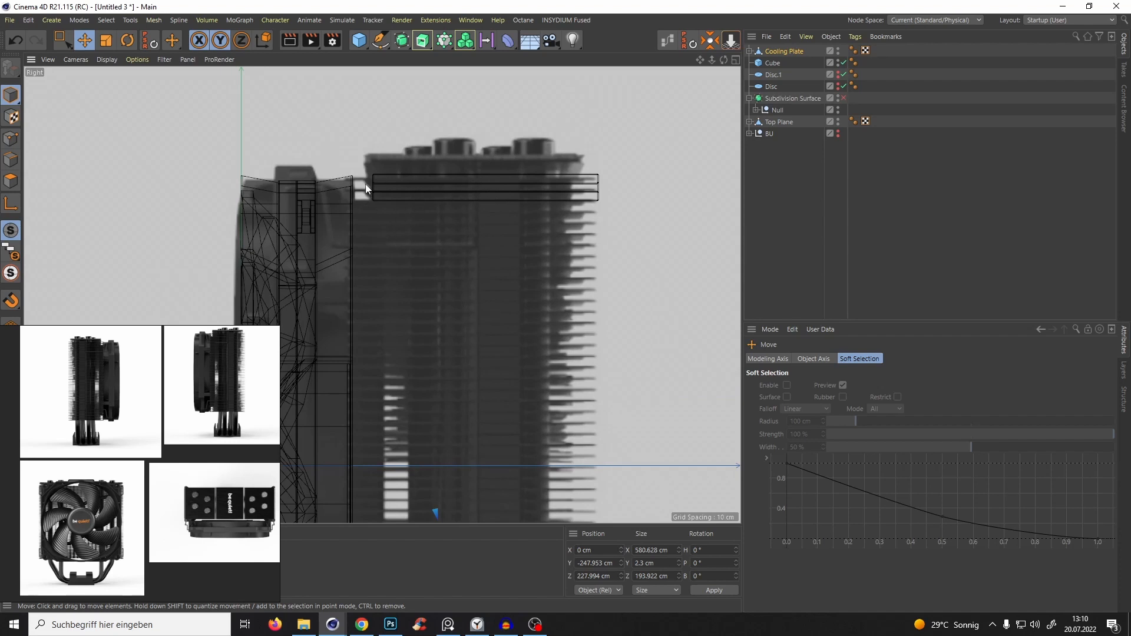
{"action": "left_click", "coordinate": [779, 122]}
{"action": "left_click_drag", "start_coordinate": [482, 168], "coordinate": [487, 153]}
{"action": "middle_click_drag", "start_coordinate": [469, 193], "coordinate": [479, 49], "text": "alt"}
{"action": "right_click_drag", "start_coordinate": [471, 171], "coordinate": [439, 192], "text": "alt"}
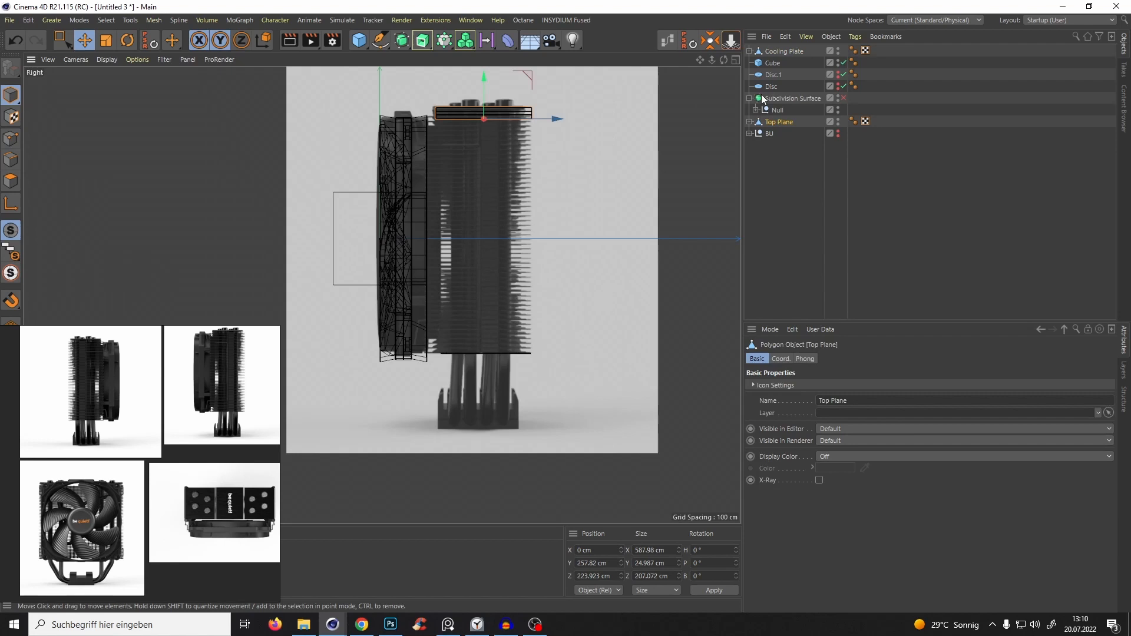
Add a Cloner as the parent of the Cooling Plate.
{"action": "left_click", "coordinate": [784, 52]}
{"action": "right_click_drag", "start_coordinate": [412, 277], "coordinate": [706, 161], "text": "alt"}
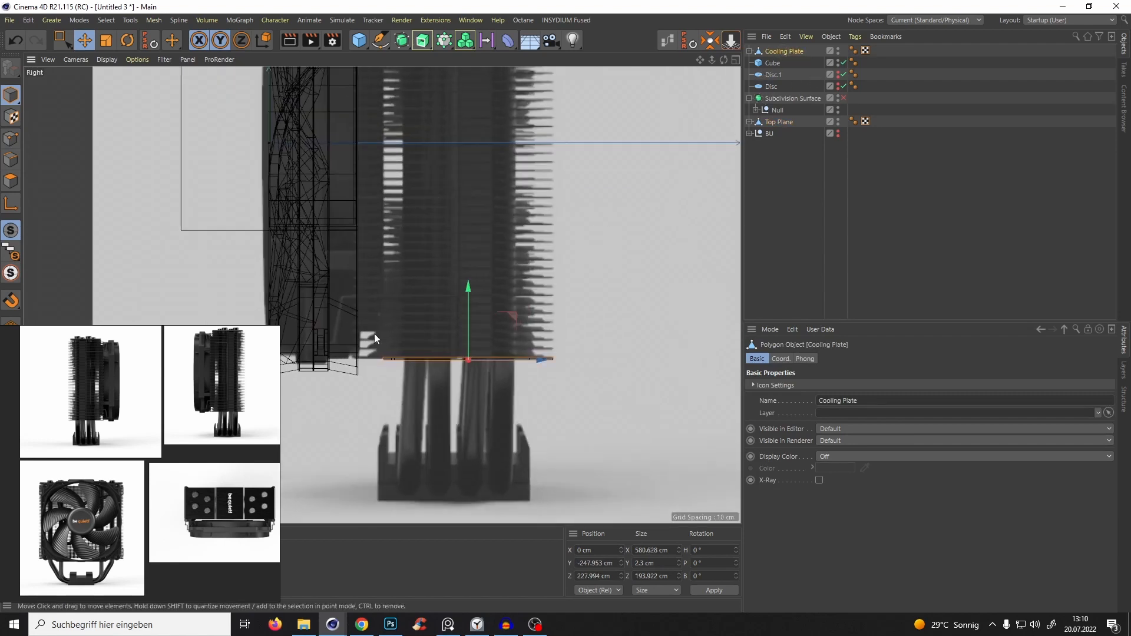
{"action": "left_click_drag", "start_coordinate": [466, 40], "coordinate": [455, 66]}
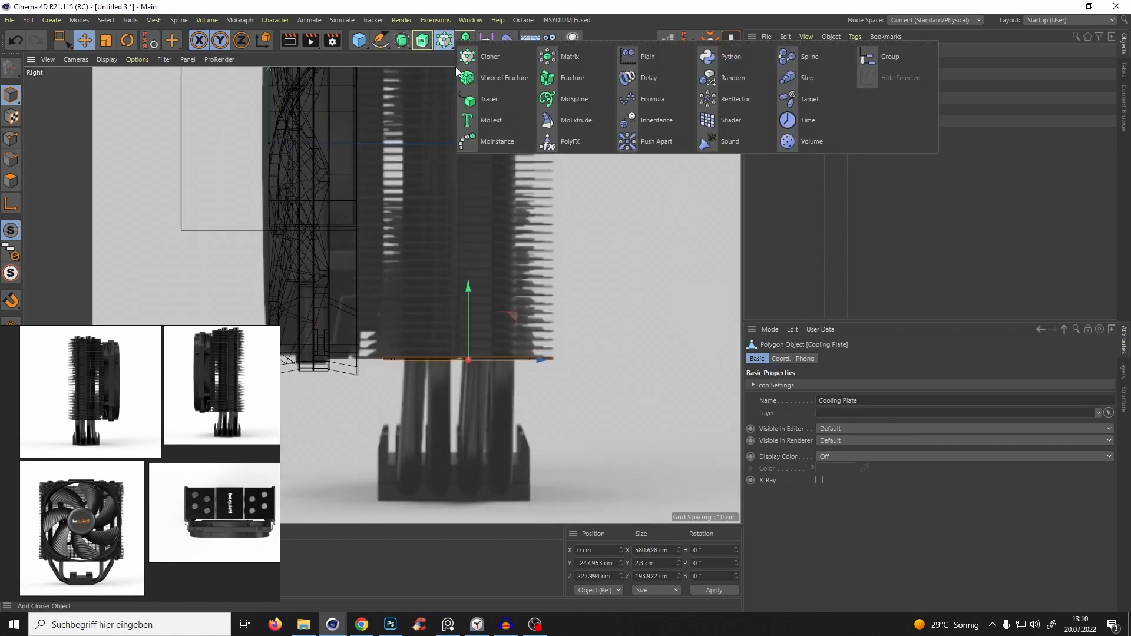
{"action": "left_click", "coordinate": [499, 59], "text": "alt"}
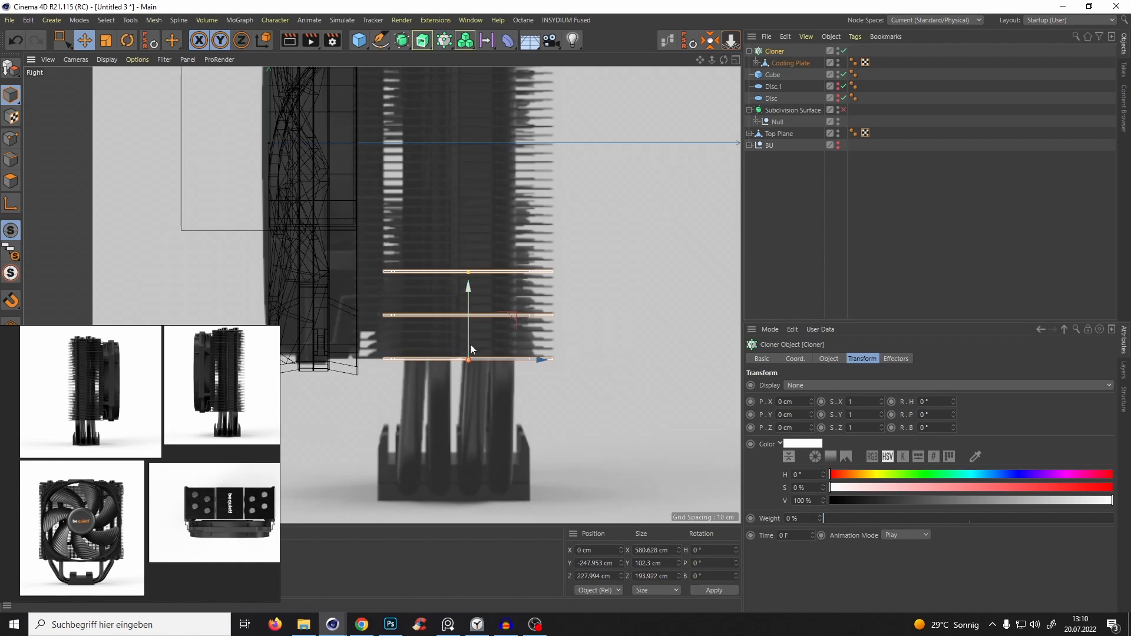
{"action": "middle_click_drag", "start_coordinate": [470, 344], "coordinate": [497, 328], "text": "alt"}
{"action": "scroll", "coordinate": [487, 374], "scroll_direction": "up", "scroll_amount": 4}
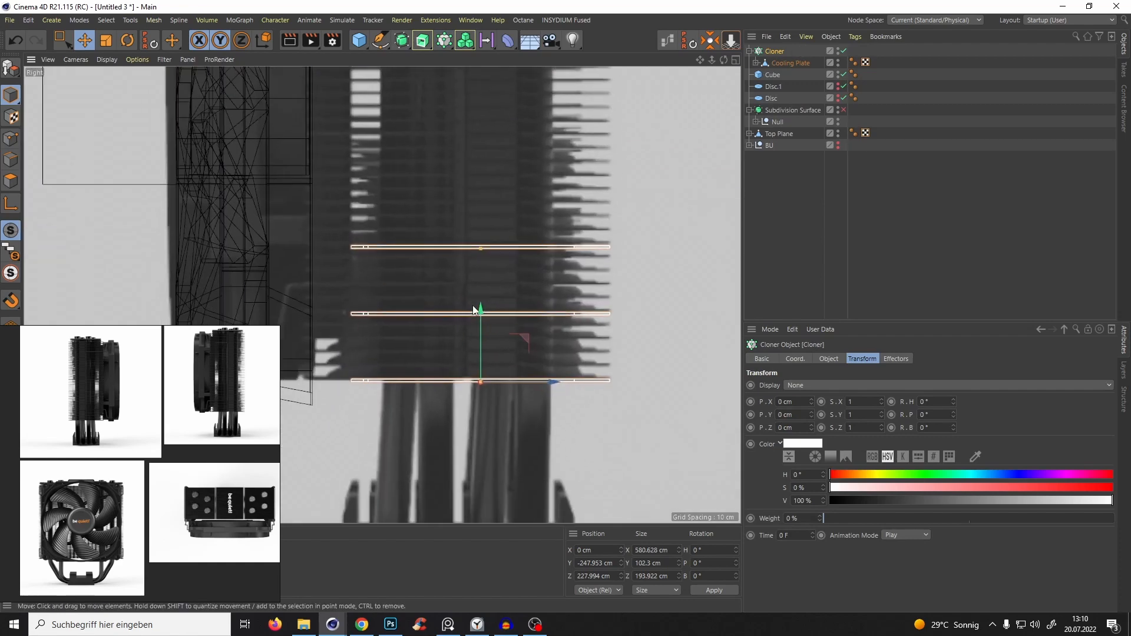
Set the Cloner's vertical spacing to 10 cm per step and raise the clone count until the stack reaches the Top Plane.
{"action": "left_click", "coordinate": [826, 358]}
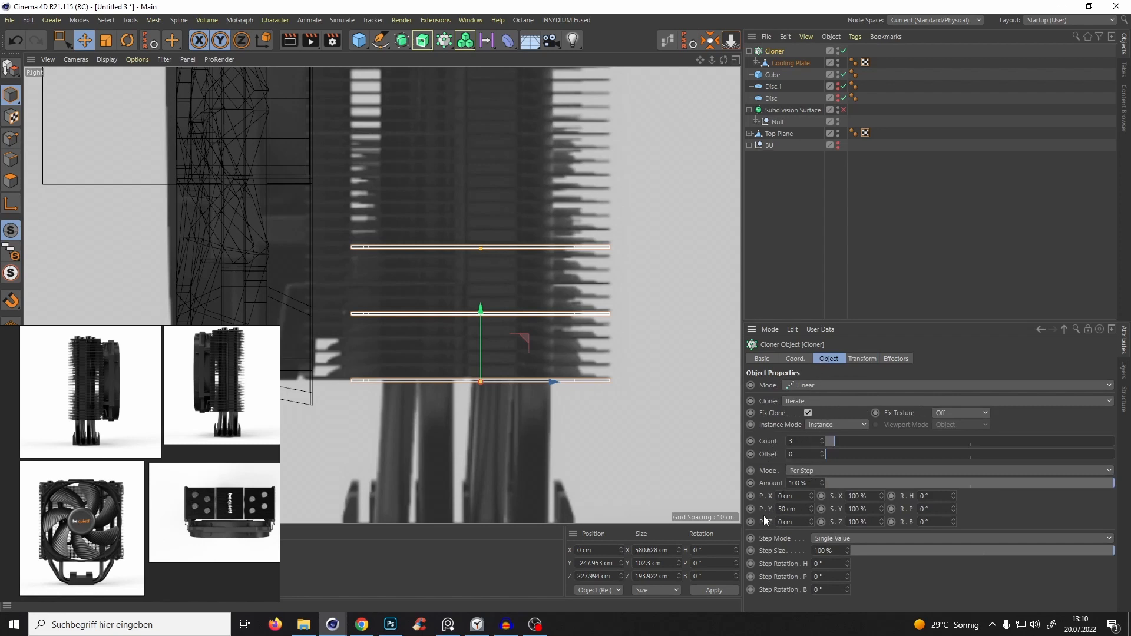
{"action": "mouse_move", "coordinate": [810, 510]}
{"action": "left_mouse_down"}
{"action": "mouse_move", "coordinate": [815, 528]}
{"action": "mouse_move", "coordinate": [835, 531]}
{"action": "mouse_move", "coordinate": [818, 515]}
{"action": "left_mouse_up"}
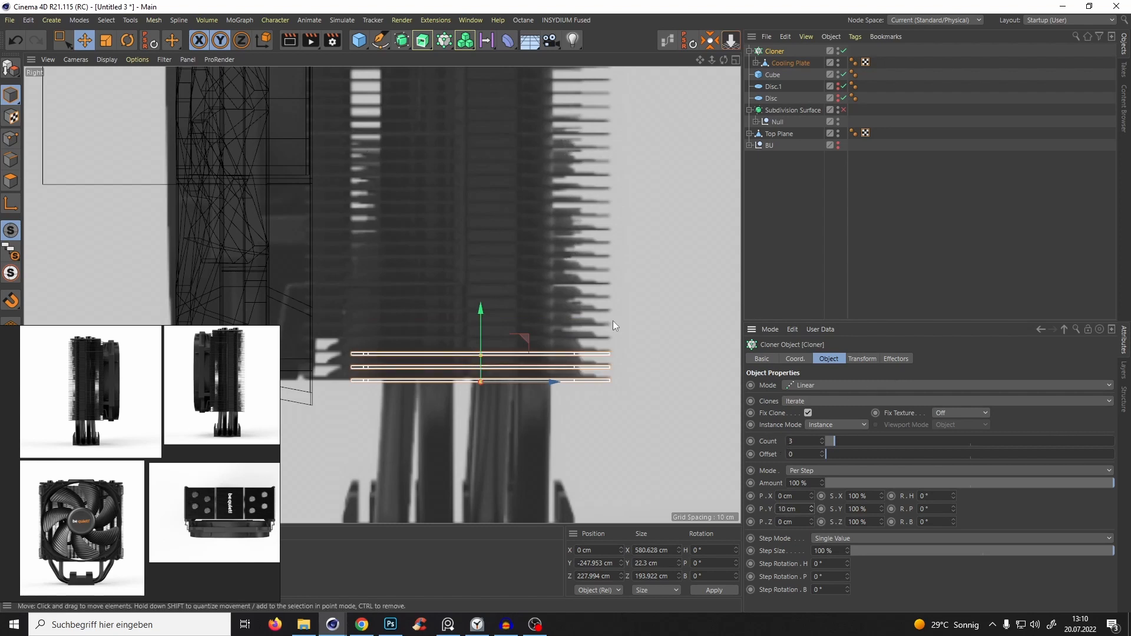
{"action": "scroll", "coordinate": [612, 320], "scroll_direction": "down", "scroll_amount": 10}
{"action": "scroll", "coordinate": [606, 302], "scroll_direction": "up", "scroll_amount": 5}
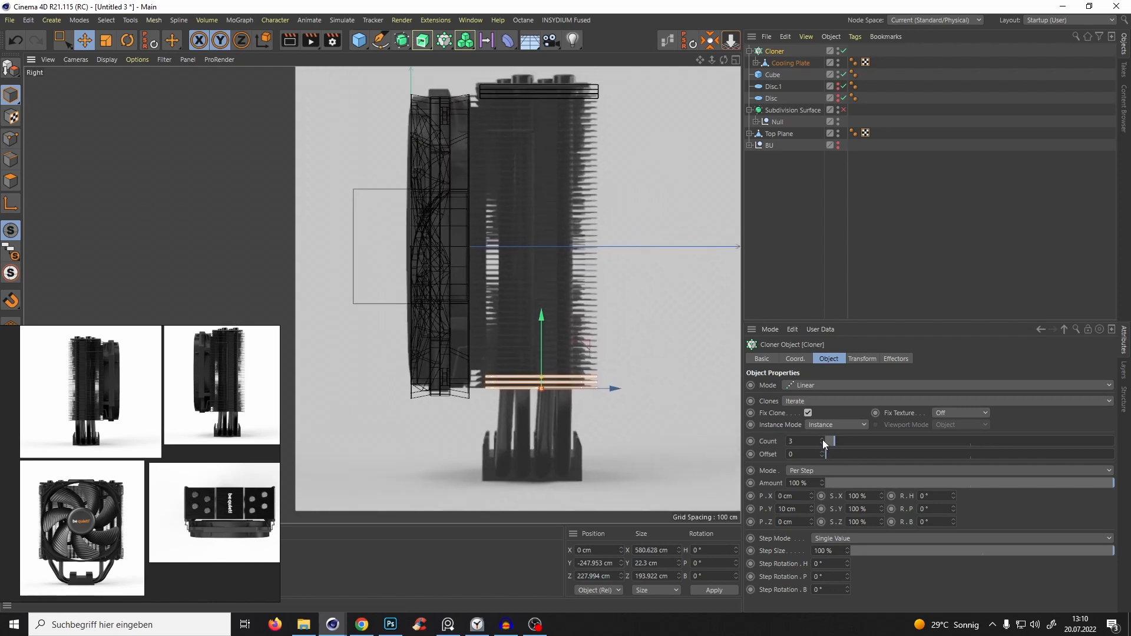
{"action": "left_click_drag", "start_coordinate": [822, 439], "coordinate": [862, 409]}
{"action": "key", "text": "F1"}
{"action": "left_click_drag", "start_coordinate": [498, 171], "coordinate": [477, 238], "text": "alt"}
Darken the Cloner's transform color to a brightness value of 31% and deselect it.
{"action": "left_click", "coordinate": [861, 359]}
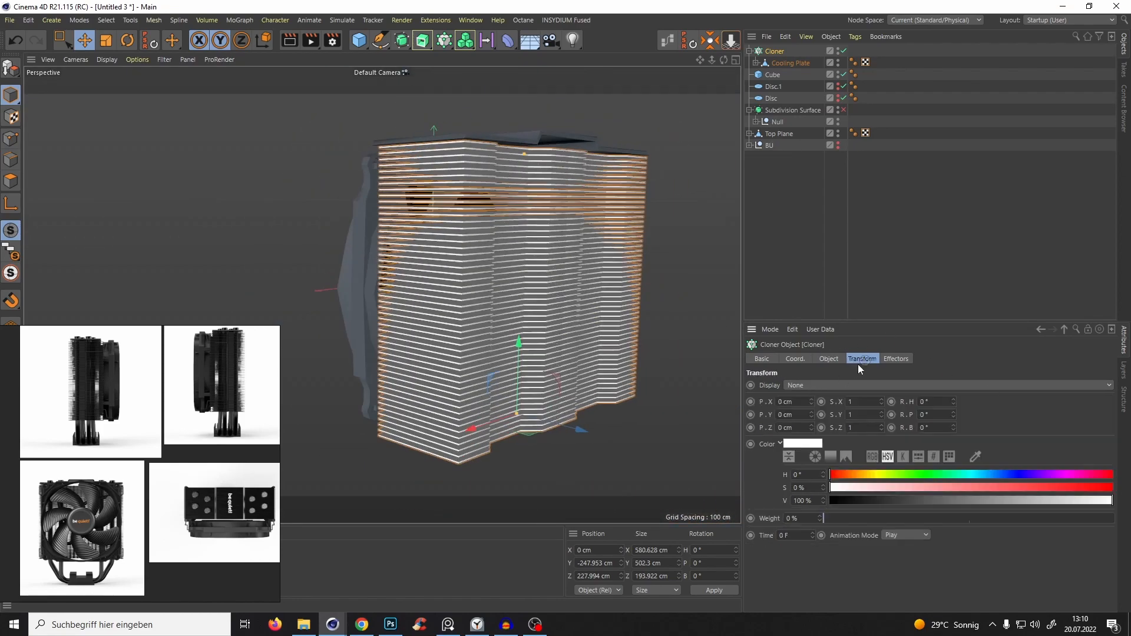
{"action": "left_click_drag", "start_coordinate": [1111, 500], "coordinate": [972, 500]}
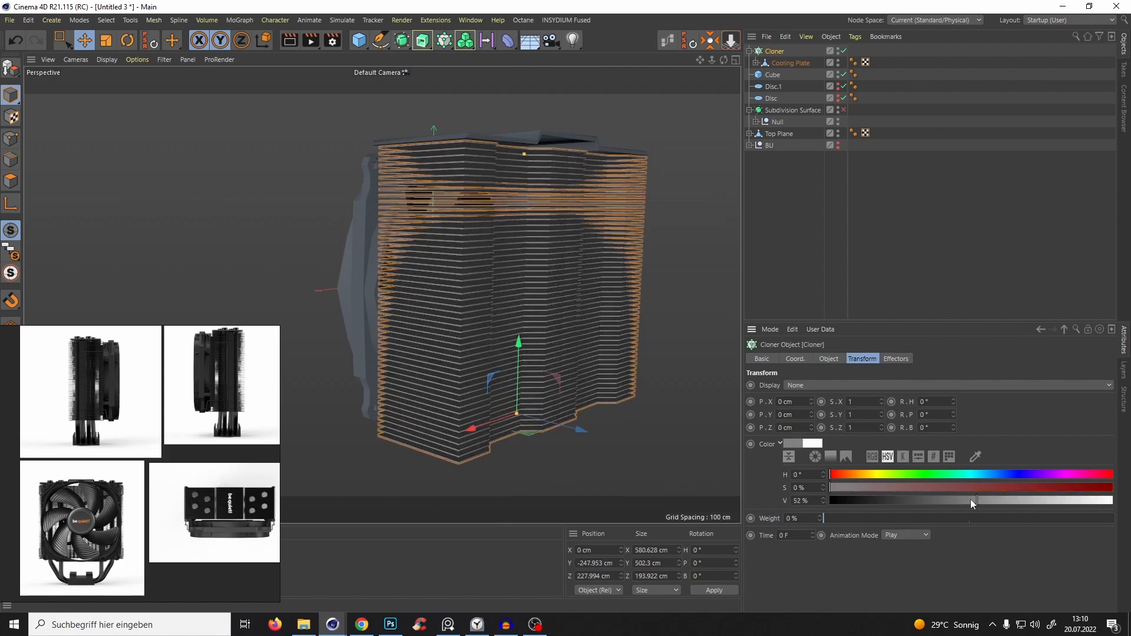
{"action": "left_click_drag", "start_coordinate": [459, 330], "coordinate": [533, 288], "text": "alt"}
{"action": "left_click_drag", "start_coordinate": [978, 500], "coordinate": [865, 501]}
{"action": "left_click_drag", "start_coordinate": [530, 295], "coordinate": [433, 342], "text": "alt"}
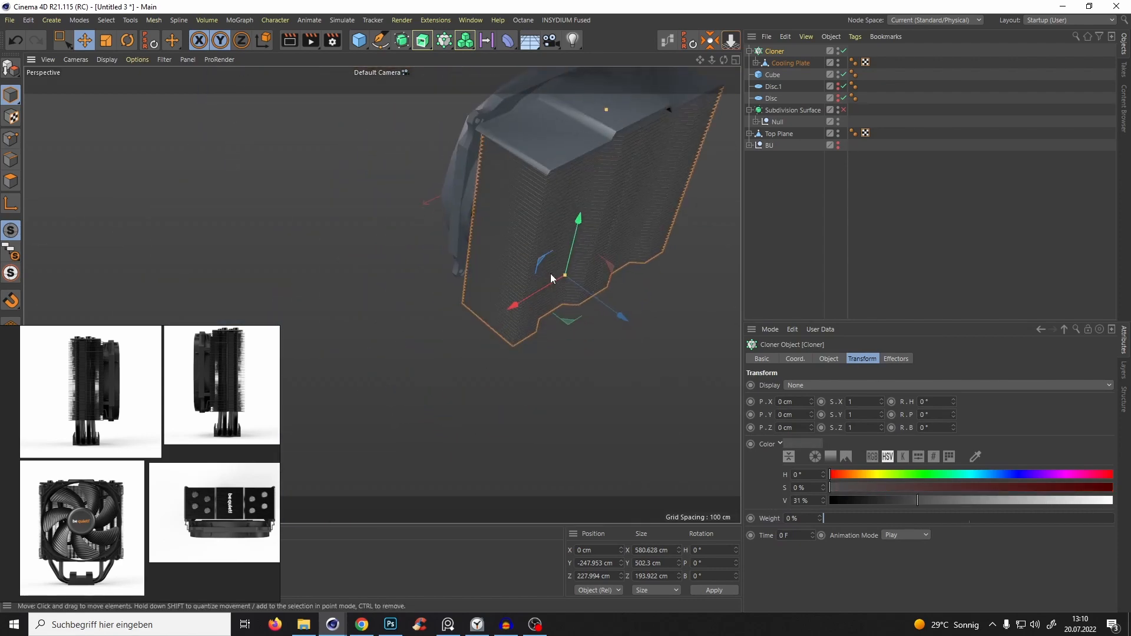
{"action": "left_click", "coordinate": [769, 216]}
Delete the Cube in front of the fan hub and turn the Subdivision Surface back on.
{"action": "left_click_drag", "start_coordinate": [675, 247], "coordinate": [521, 225], "text": "alt"}
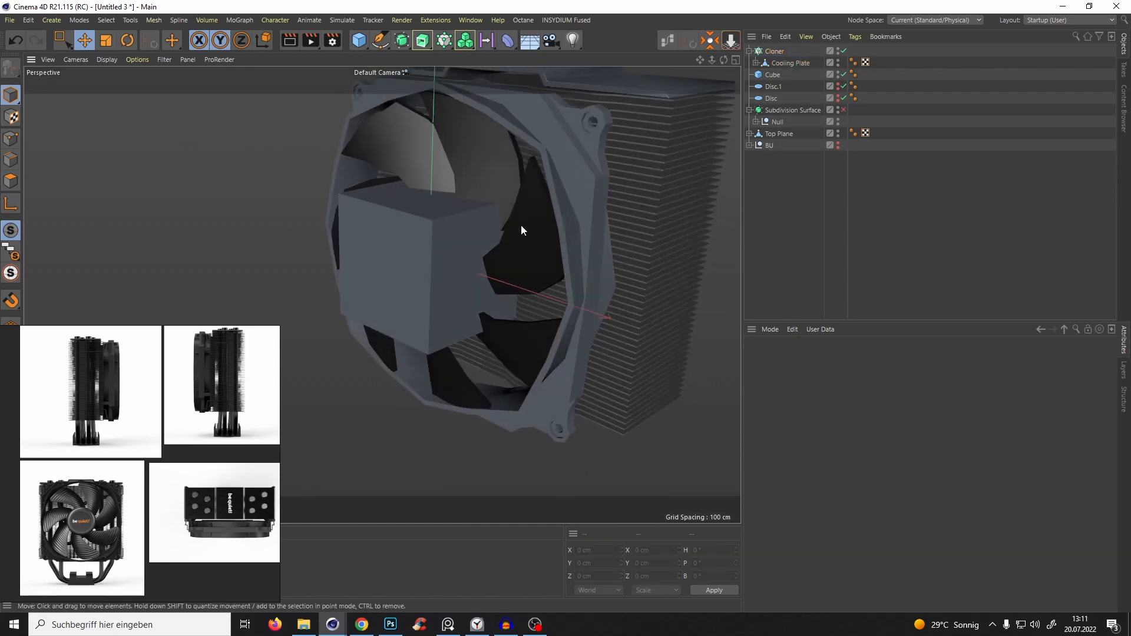
{"action": "left_click", "coordinate": [457, 249]}
{"action": "key", "text": "Delete"}
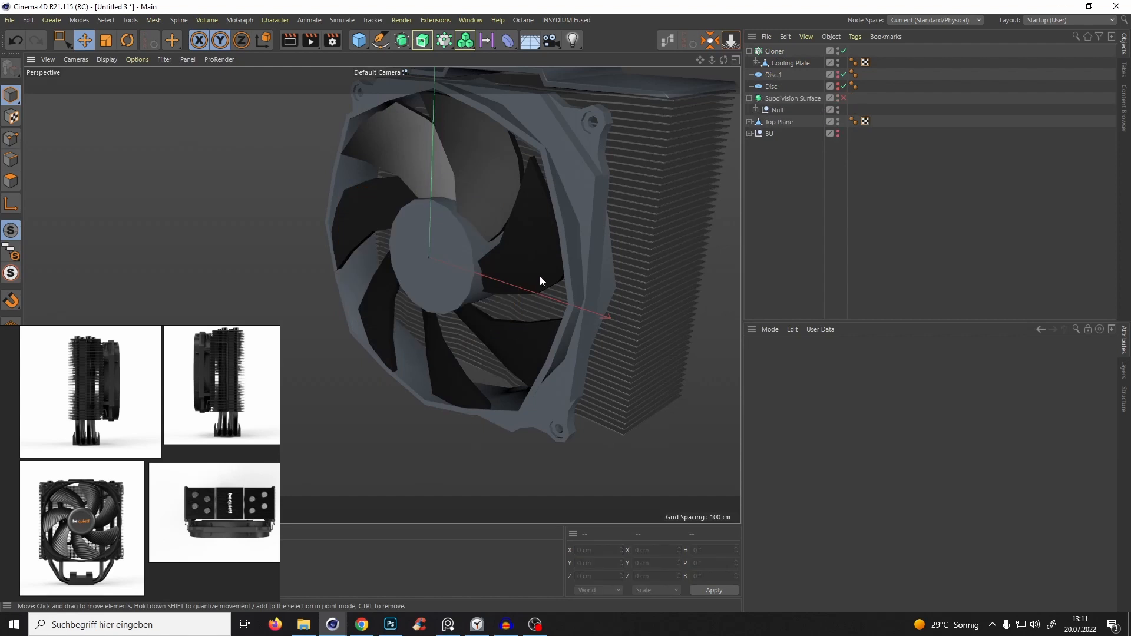
{"action": "left_click_drag", "start_coordinate": [539, 276], "coordinate": [684, 184], "text": "alt"}
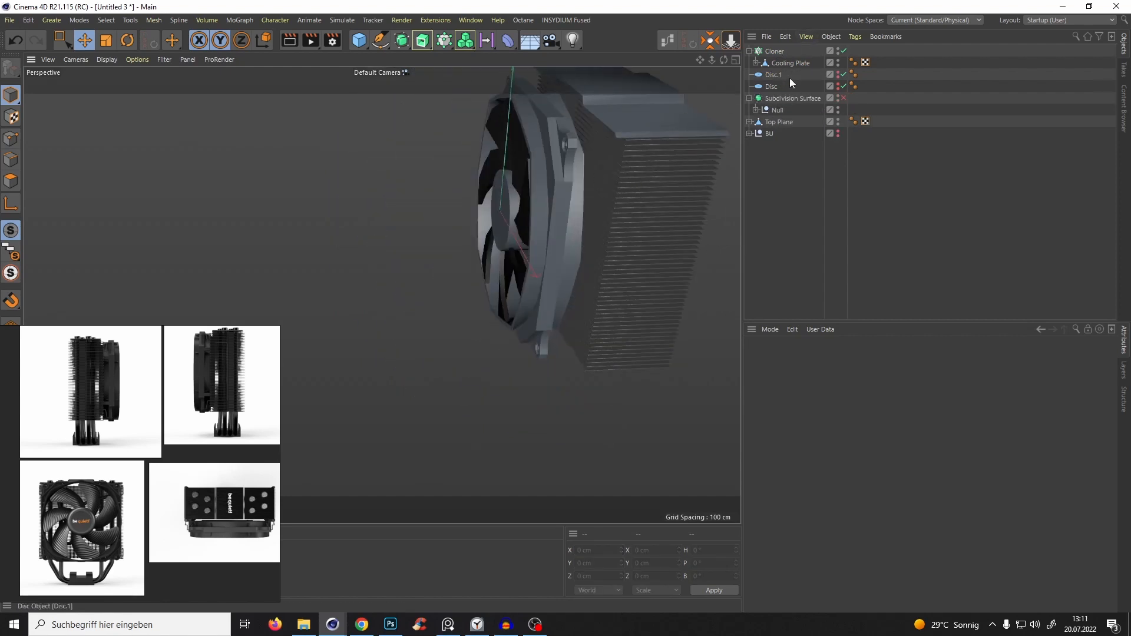
{"action": "left_click", "coordinate": [844, 98]}
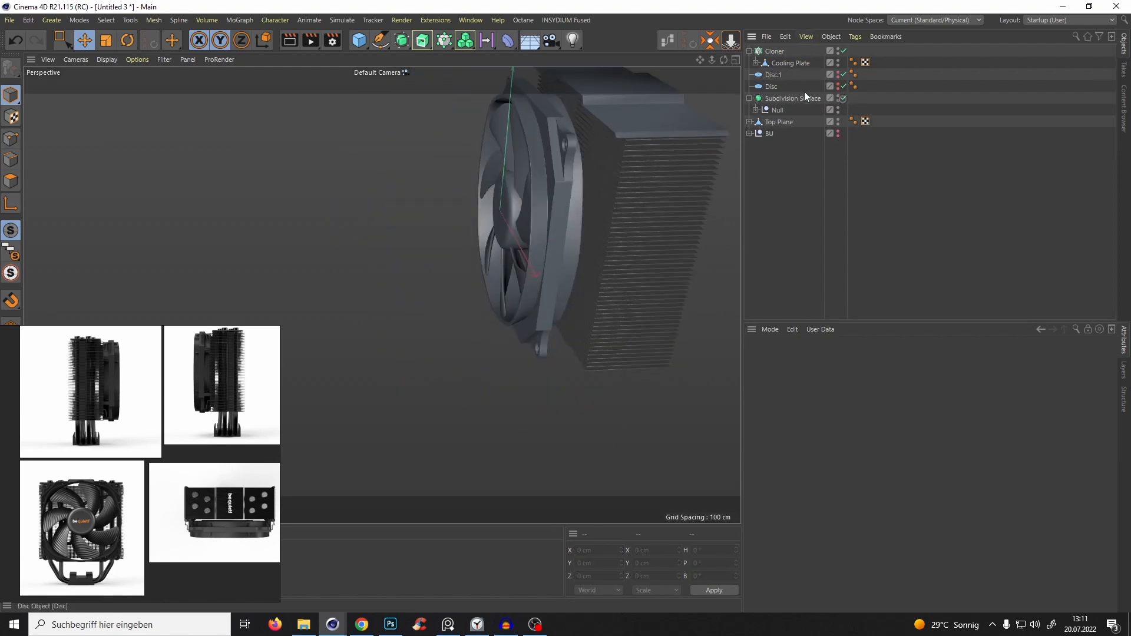
Collapse the Cloner, place it below the Top Plane in the object hierarchy, and delete the two leftover Disc objects.
{"action": "left_click", "coordinate": [750, 51]}
{"action": "left_click_drag", "start_coordinate": [771, 55], "coordinate": [779, 113]}
{"action": "left_click", "coordinate": [772, 63]}
{"action": "key", "text": "Delete"}
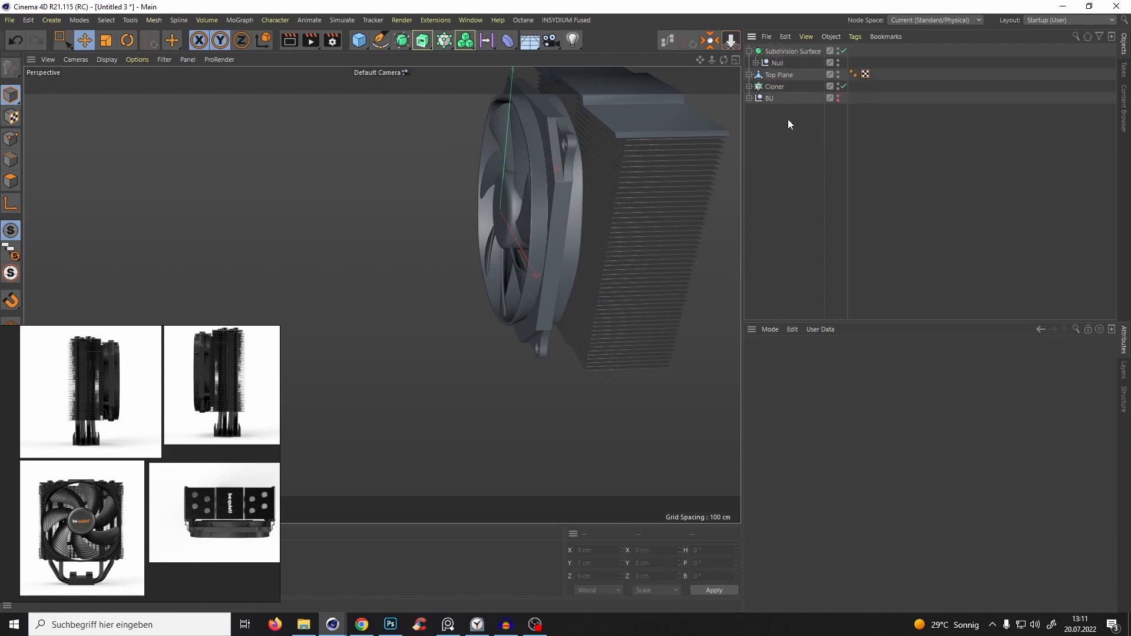
Rename the Cloner to Plates.
{"action": "left_click", "coordinate": [774, 86]}
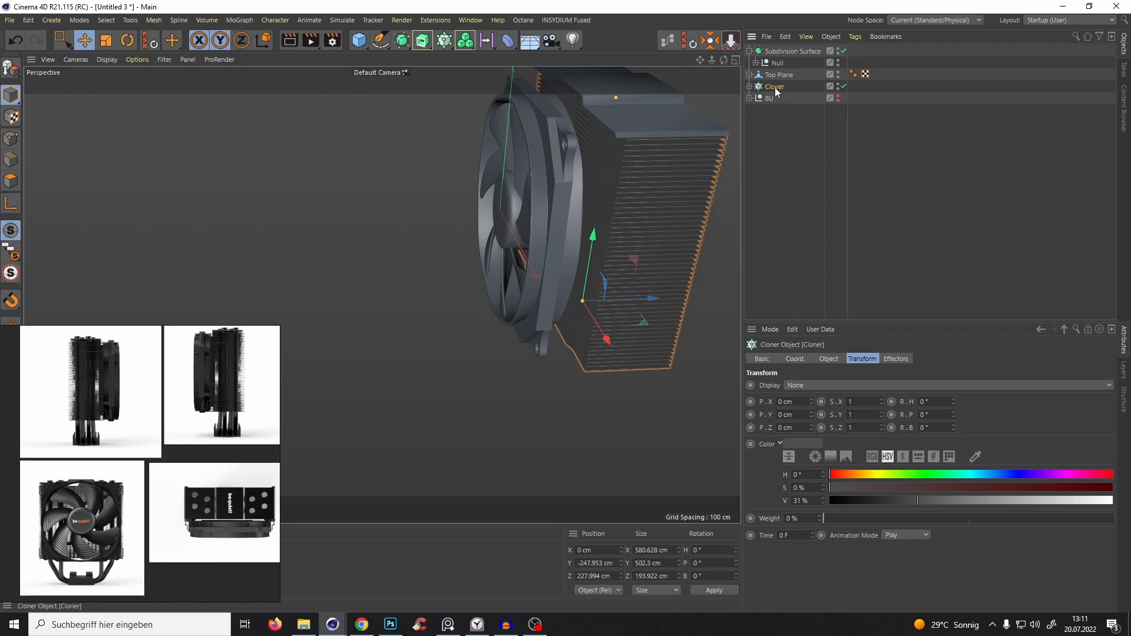
{"action": "double_click", "coordinate": [774, 87]}
{"action": "type", "text": "Plate"}
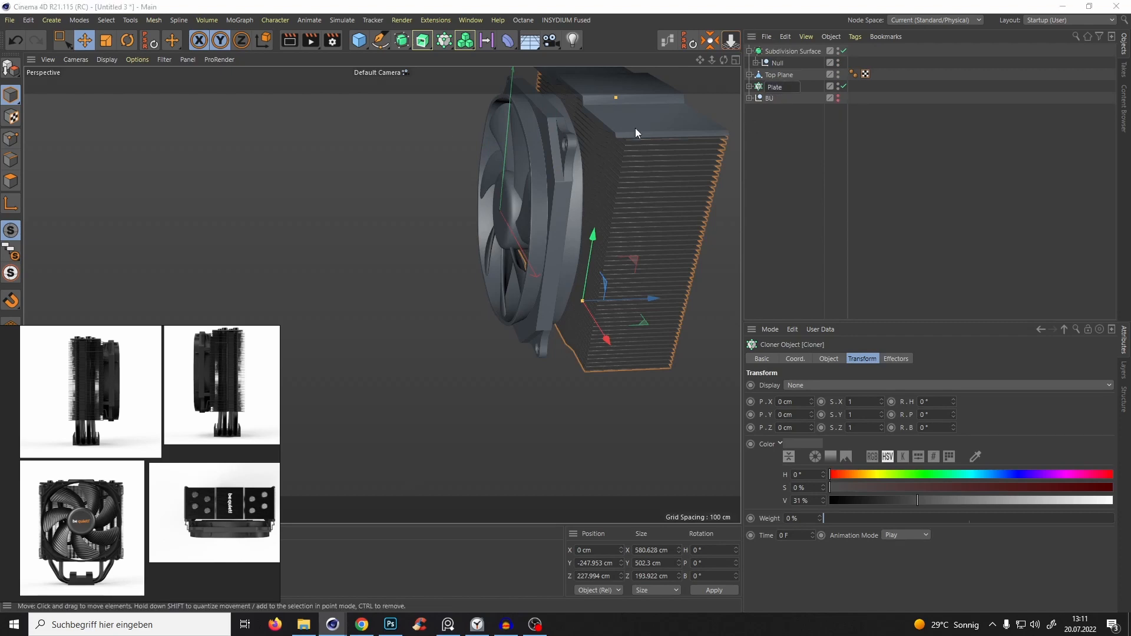
{"action": "type", "text": "s"}
{"action": "key", "text": "Return"}
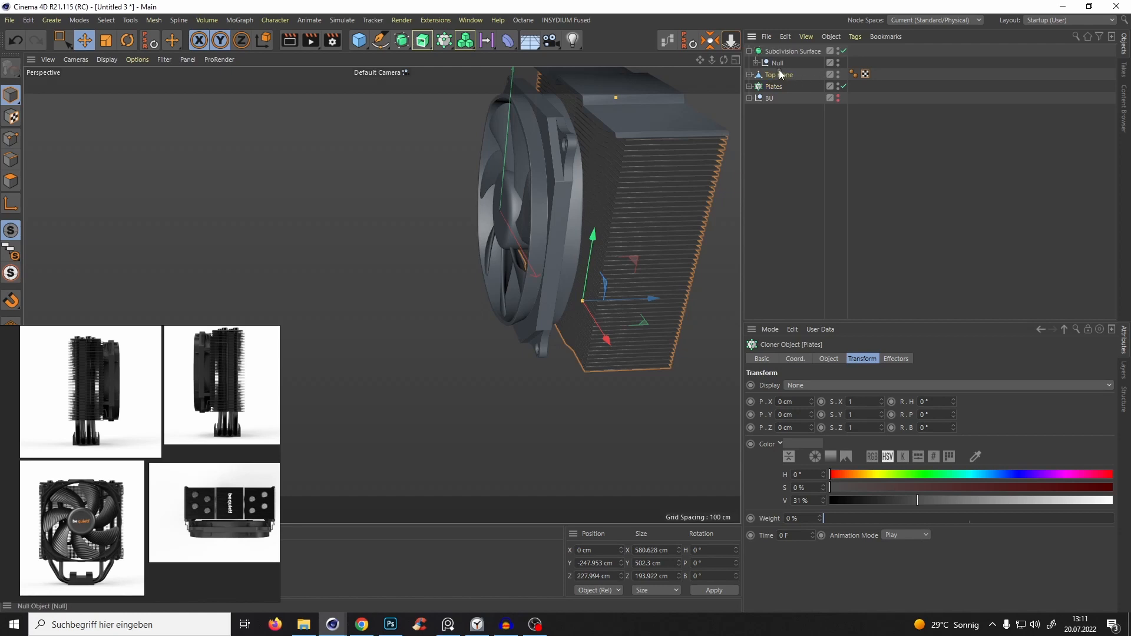
Group the Top Plane and Plates in a null and name it Cooling Unit.
{"action": "left_click", "coordinate": [781, 75]}
{"action": "left_click", "coordinate": [779, 87], "text": "shift"}
{"action": "key", "text": "alt+g"}
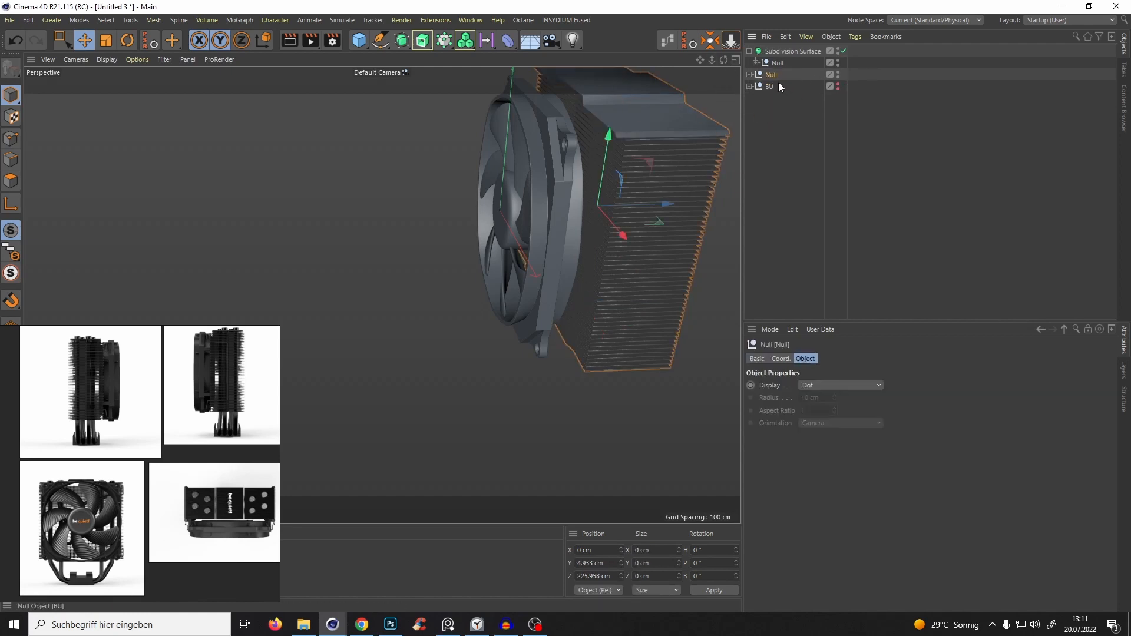
{"action": "double_click", "coordinate": [773, 75]}
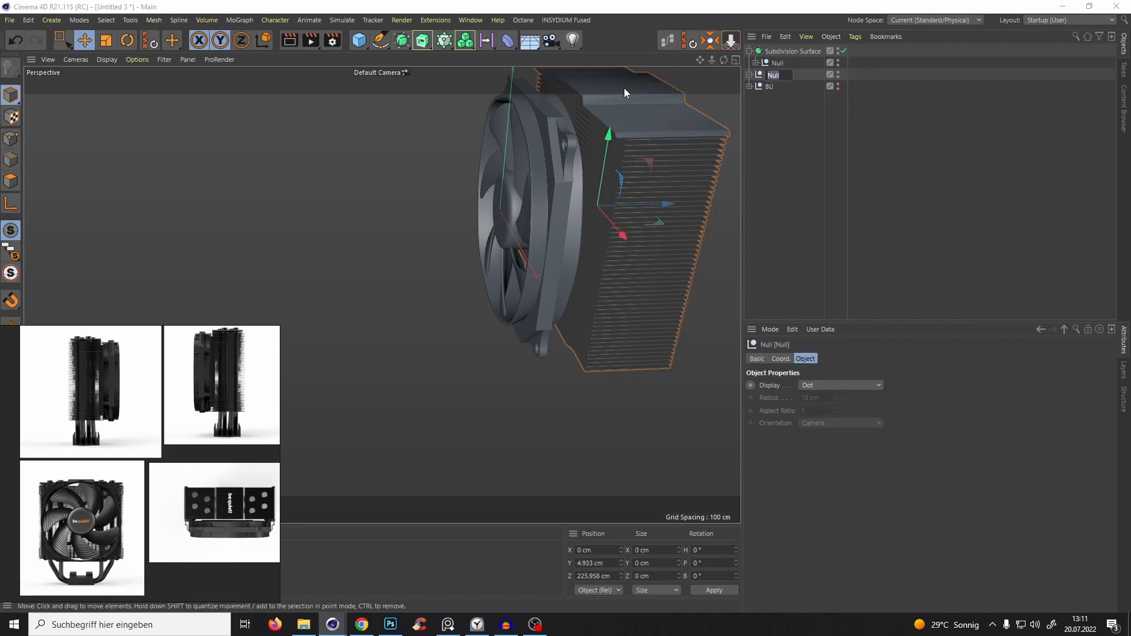
{"action": "key", "text": "BackSpace"}
{"action": "type", "text": "Cooling Un"}
{"action": "type", "text": "it"}
{"action": "key", "text": "Return"}
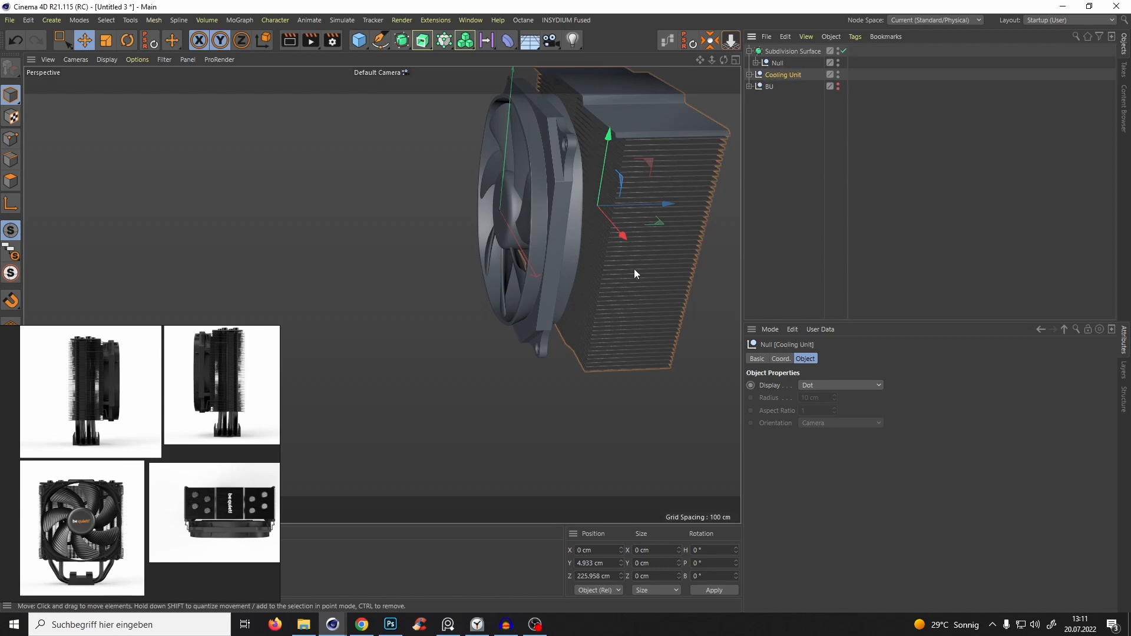
Save the project to the Desktop as CPU COOLER.
{"action": "left_click", "coordinate": [12, 25]}
{"action": "left_click", "coordinate": [54, 137]}
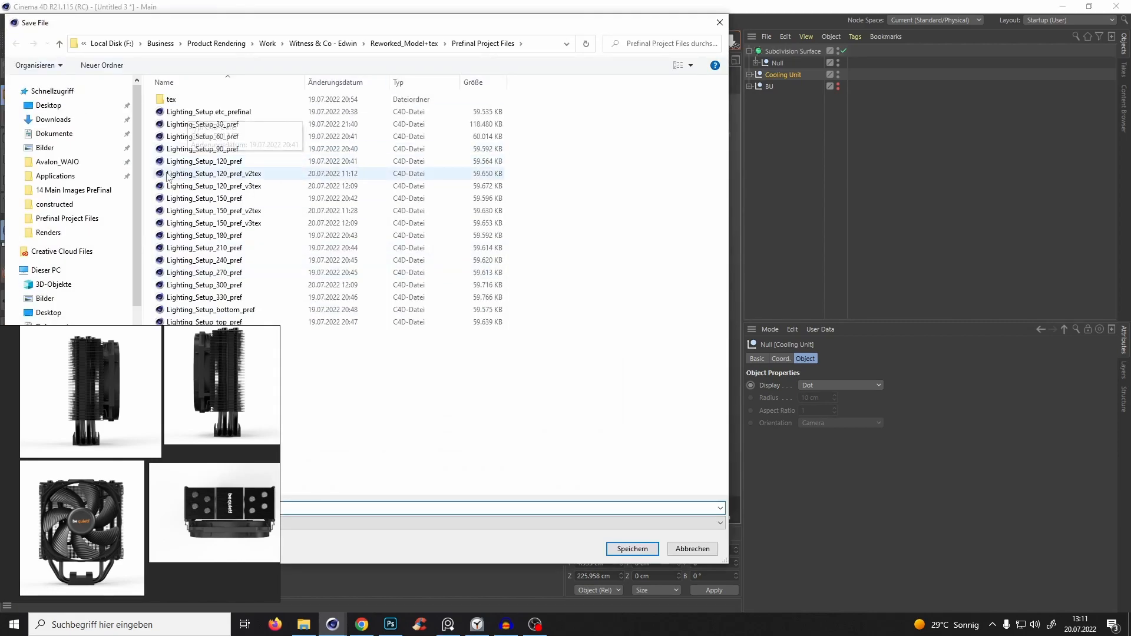
{"action": "left_click", "coordinate": [65, 105]}
{"action": "left_click", "coordinate": [632, 548]}
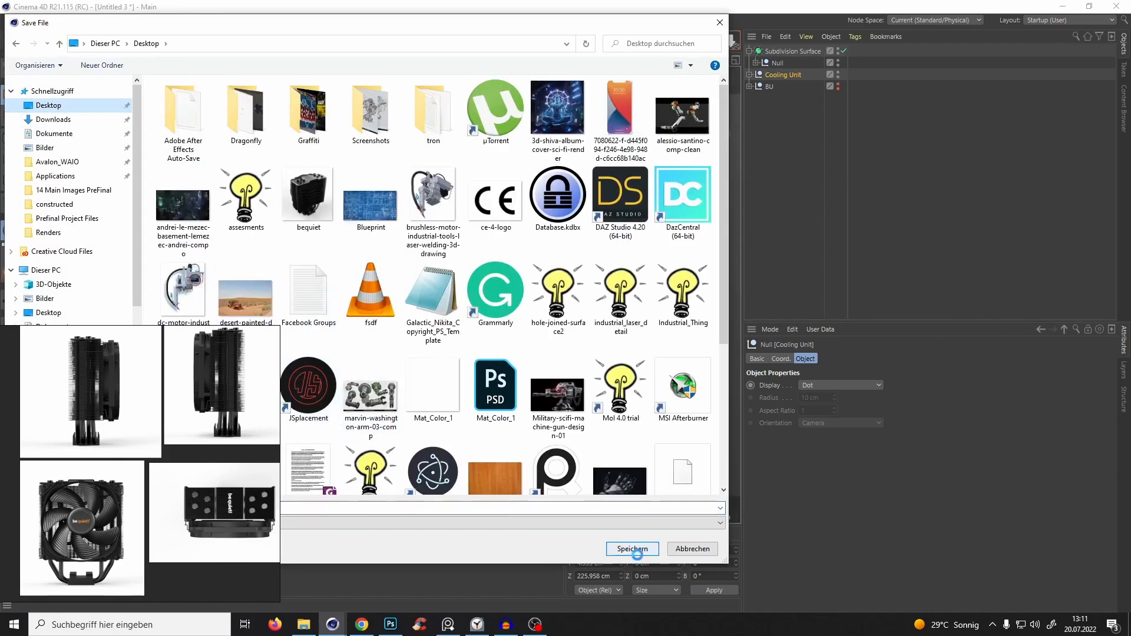
{"action": "left_click", "coordinate": [638, 316]}
{"action": "left_click", "coordinate": [482, 508]}
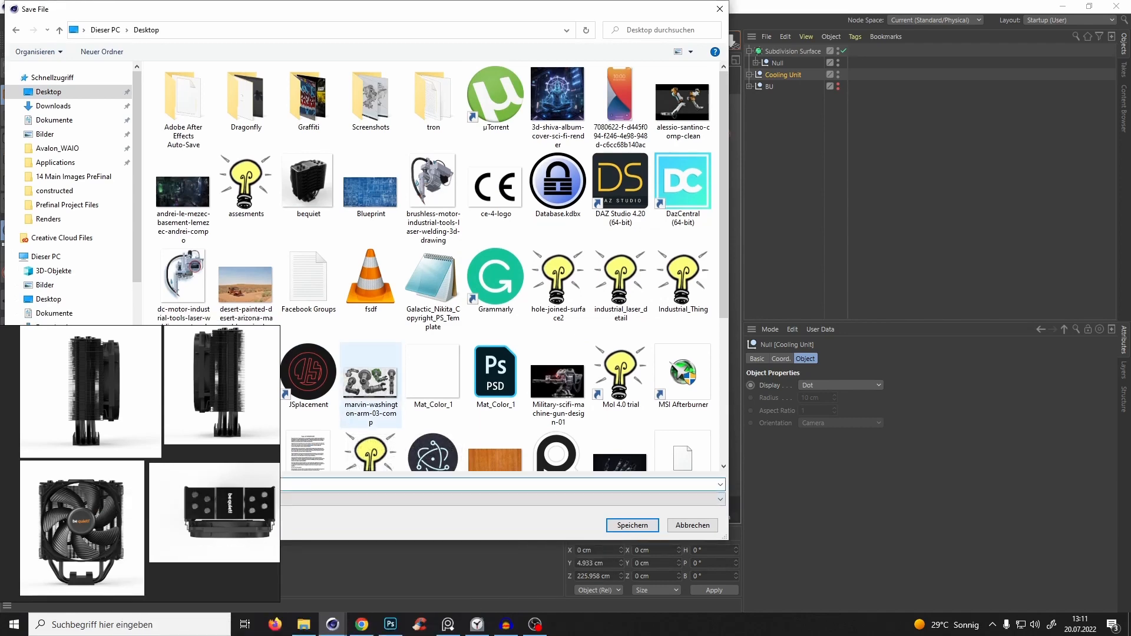
{"action": "left_click", "coordinate": [645, 530]}
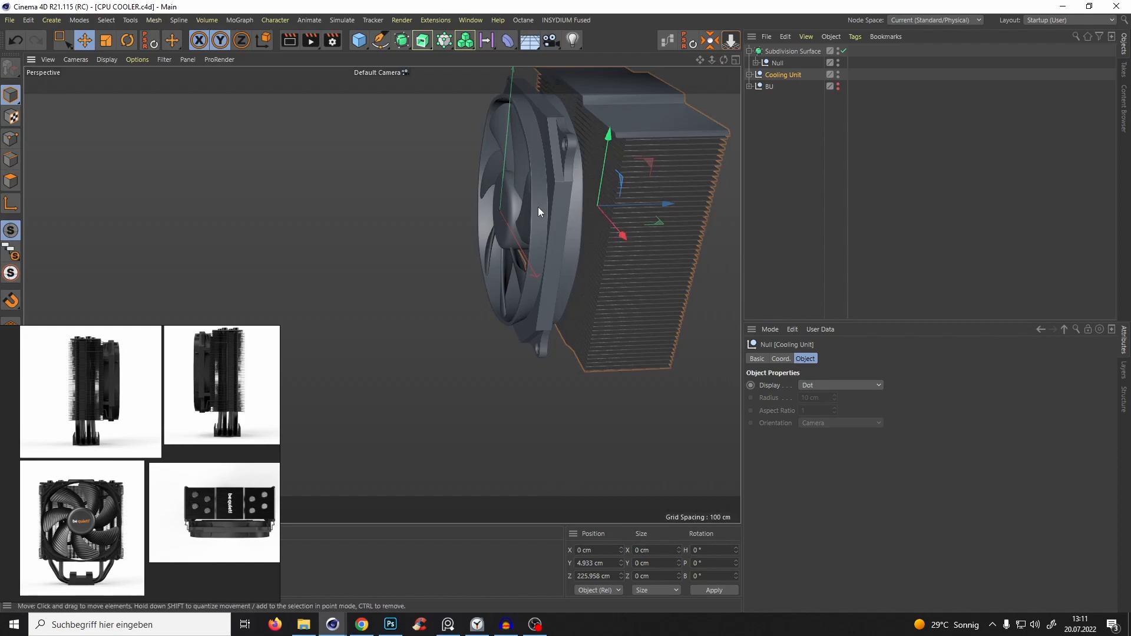
Compare the cooler with the reference in the Front view and turn off the fan's Subdivision Surface.
{"action": "left_click_drag", "start_coordinate": [538, 207], "coordinate": [631, 182], "text": "alt"}
{"action": "left_click_drag", "start_coordinate": [483, 230], "coordinate": [490, 200], "text": "alt"}
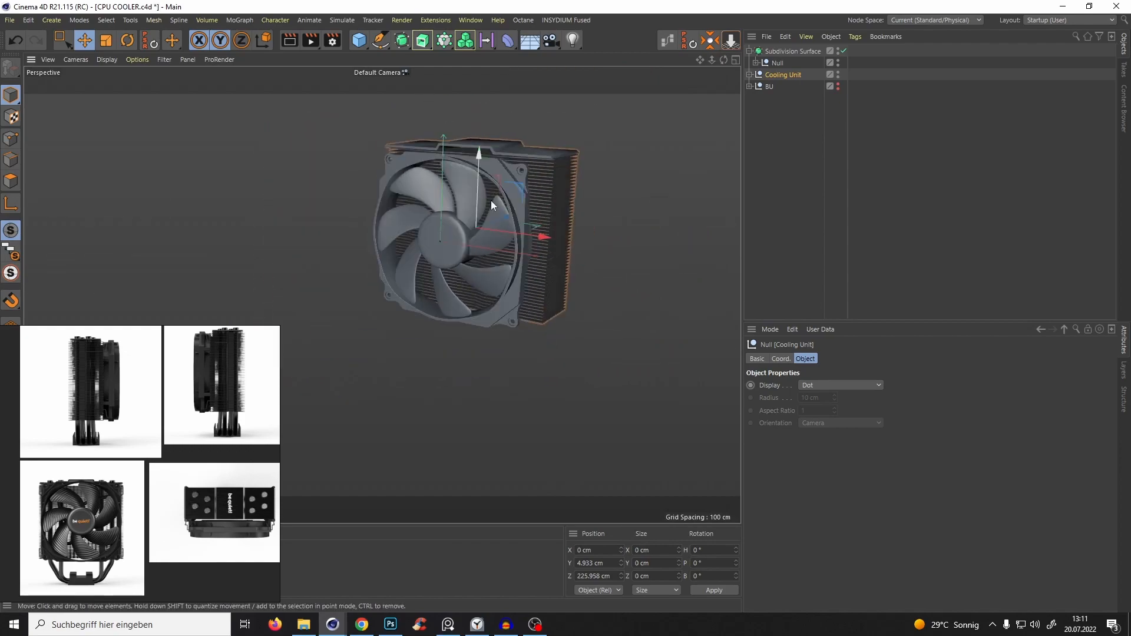
{"action": "key", "text": "F3"}
{"action": "key", "text": "F4"}
{"action": "scroll", "coordinate": [555, 221], "scroll_direction": "down", "scroll_amount": 5}
{"action": "scroll", "coordinate": [555, 221], "scroll_direction": "up", "scroll_amount": 5}
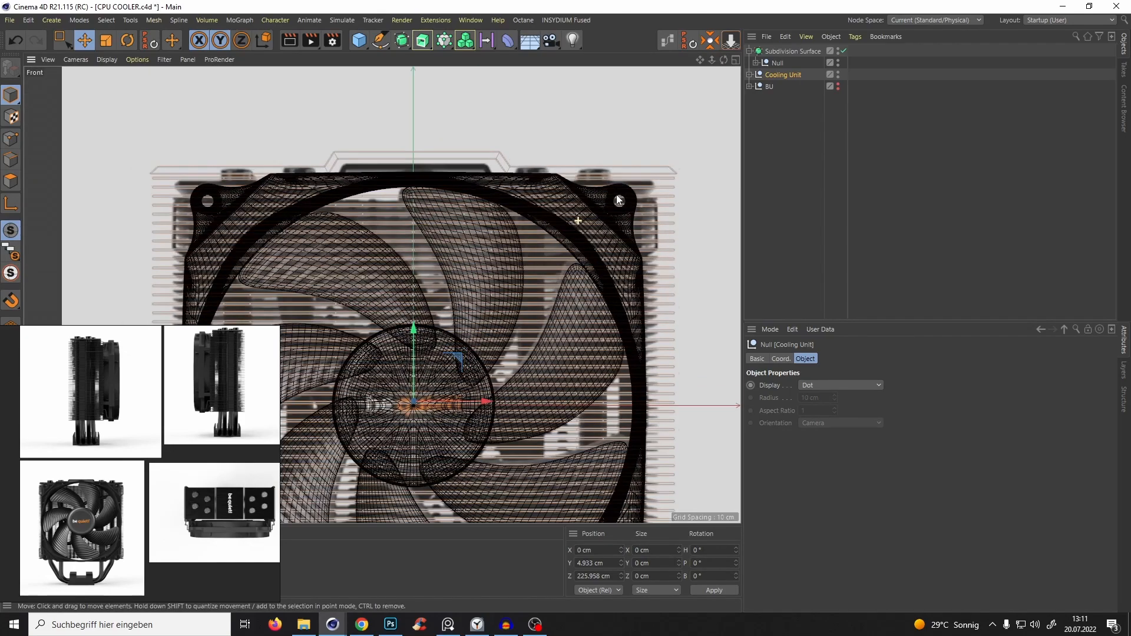
{"action": "scroll", "coordinate": [620, 208], "scroll_direction": "down", "scroll_amount": 2}
{"action": "scroll", "coordinate": [615, 204], "scroll_direction": "up", "scroll_amount": 2}
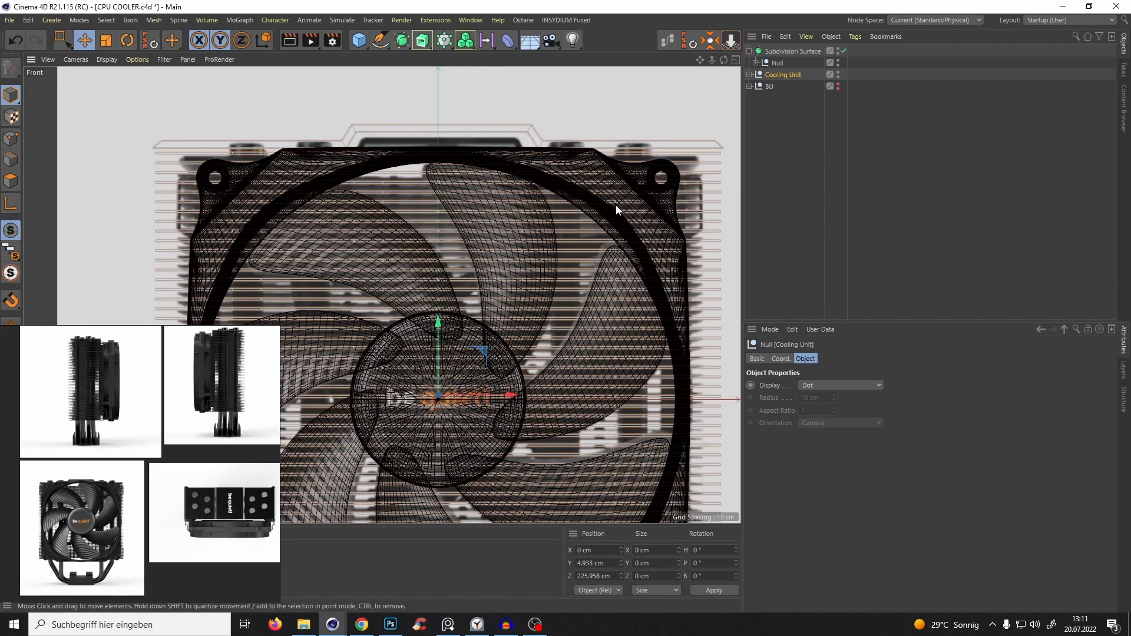
{"action": "left_click", "coordinate": [786, 50]}
{"action": "key", "text": "q"}
{"action": "scroll", "coordinate": [652, 240], "scroll_direction": "down", "scroll_amount": 2}
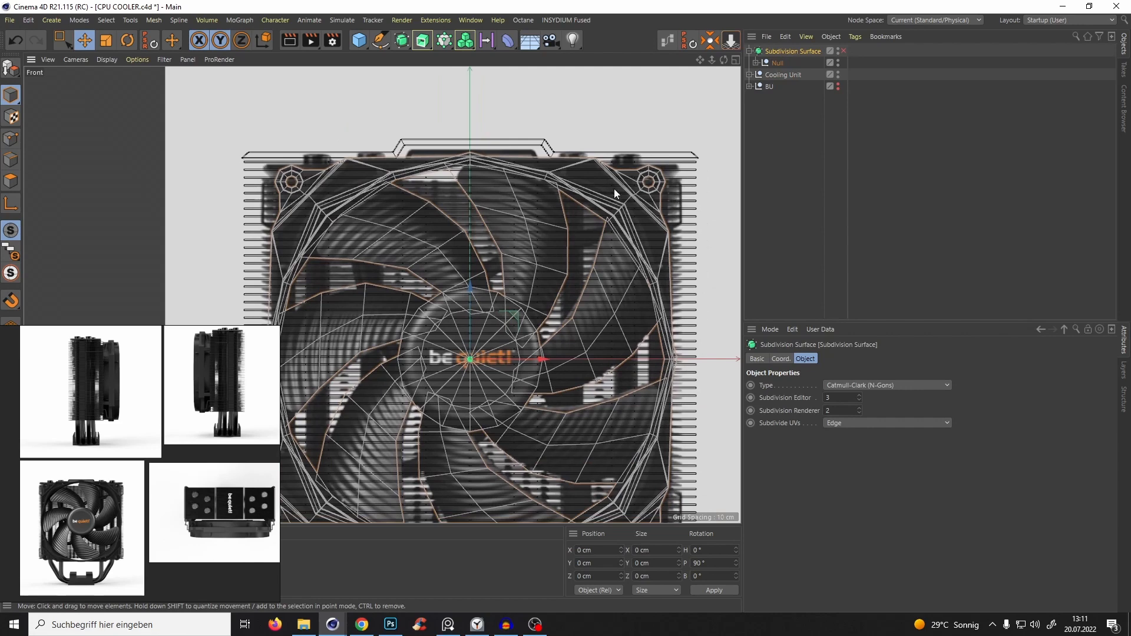
Check the front of the cooler in the browser's product viewer, then return to Cinema 4D and view the gap between fan and fins.
{"action": "left_click", "coordinate": [367, 622]}
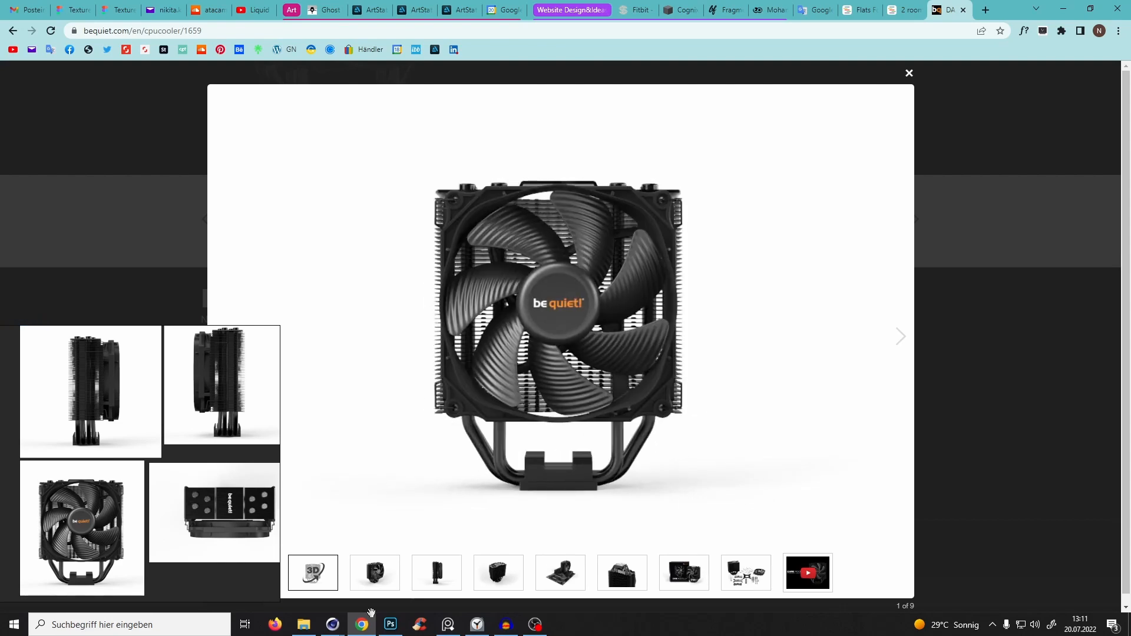
{"action": "key", "text": "F1"}
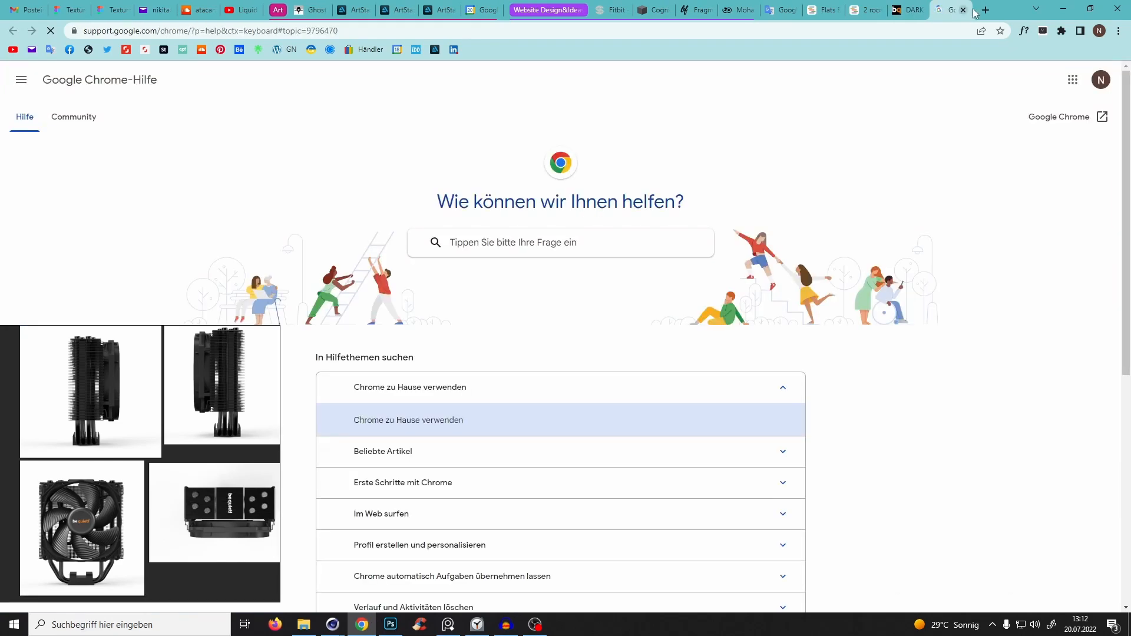
{"action": "left_click", "coordinate": [967, 10]}
{"action": "left_click", "coordinate": [1063, 9]}
{"action": "key", "text": "F1"}
{"action": "left_click_drag", "start_coordinate": [525, 256], "coordinate": [574, 118], "text": "alt"}
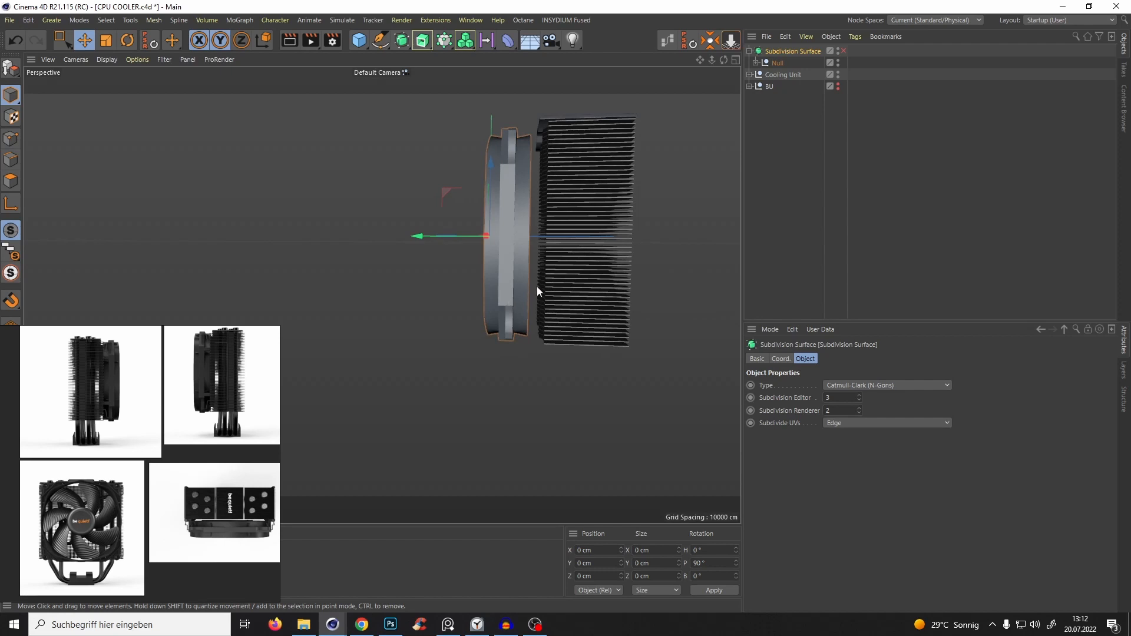
In the Right view, move the Cooling Unit closer to the fan, to Z 201.958 cm.
{"action": "key", "text": "F3"}
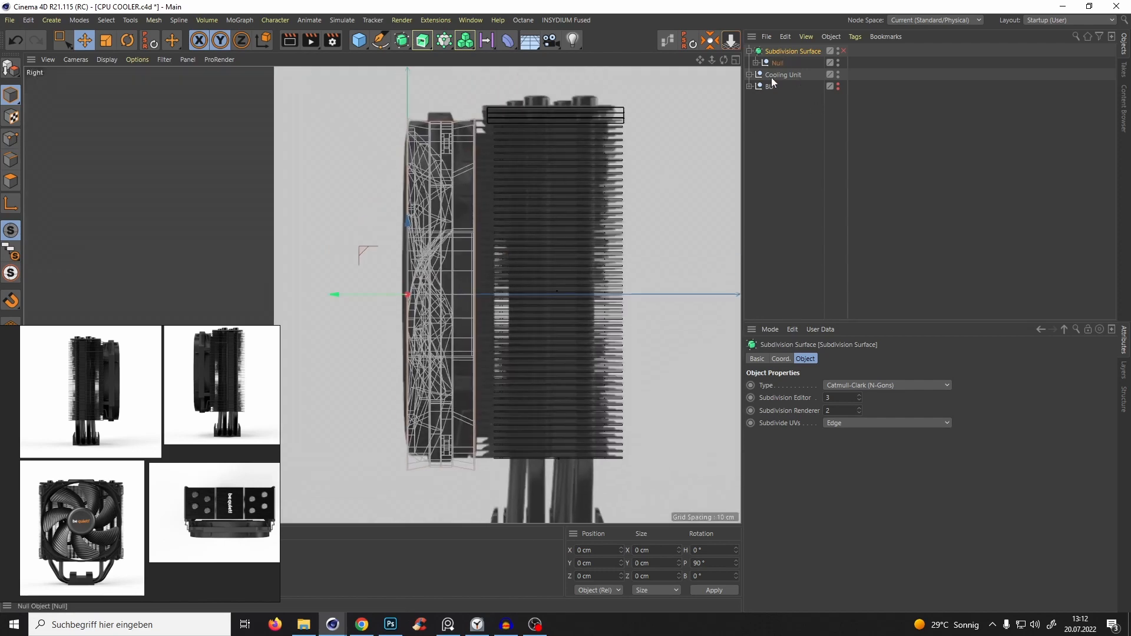
{"action": "left_click", "coordinate": [776, 76]}
{"action": "left_click_drag", "start_coordinate": [586, 288], "coordinate": [571, 296]}
{"action": "scroll", "coordinate": [535, 105], "scroll_direction": "up", "scroll_amount": 4}
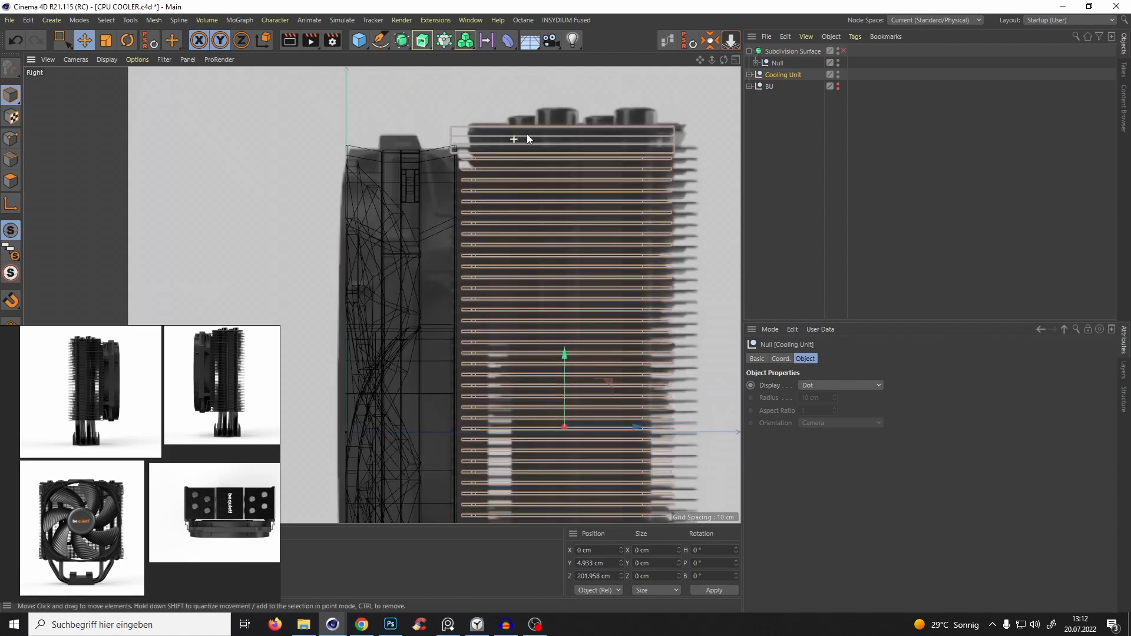
Expand the Cooling Unit and nudge the Top Plane slightly to Z -2.036 cm, checking it in perspective.
{"action": "left_click", "coordinate": [749, 75]}
{"action": "left_click", "coordinate": [783, 87]}
{"action": "mouse_move", "coordinate": [564, 137]}
{"action": "left_mouse_down"}
{"action": "mouse_move", "coordinate": [567, 122]}
{"action": "mouse_move", "coordinate": [566, 138]}
{"action": "left_mouse_up"}
{"action": "key", "text": "F1"}
{"action": "left_click_drag", "start_coordinate": [527, 176], "coordinate": [444, 349], "text": "alt"}
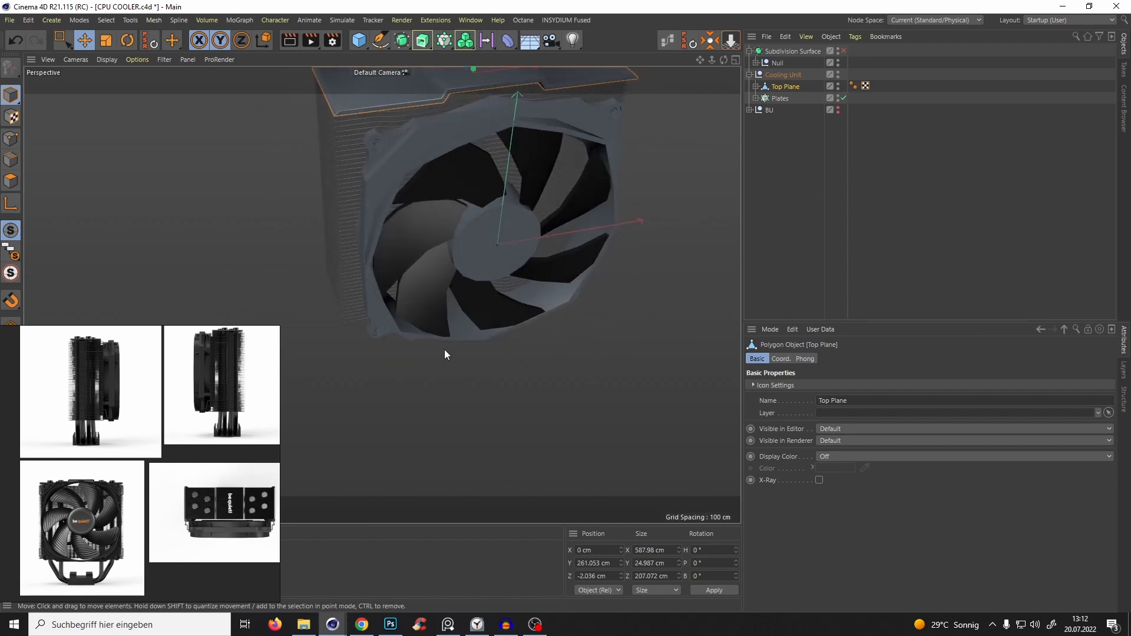
Switch to the browser, rotate the 3D product view and compare the real cooler's fins and top plate with the model in Cinema 4D.
{"action": "left_click", "coordinate": [363, 626]}
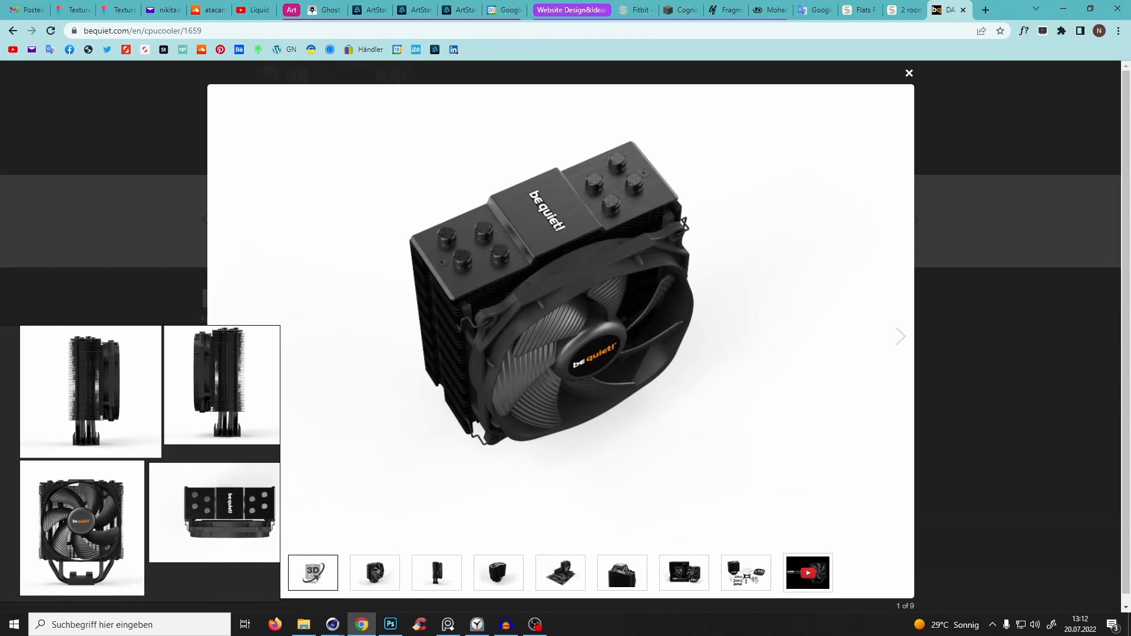
{"action": "left_click_drag", "start_coordinate": [530, 353], "coordinate": [572, 283]}
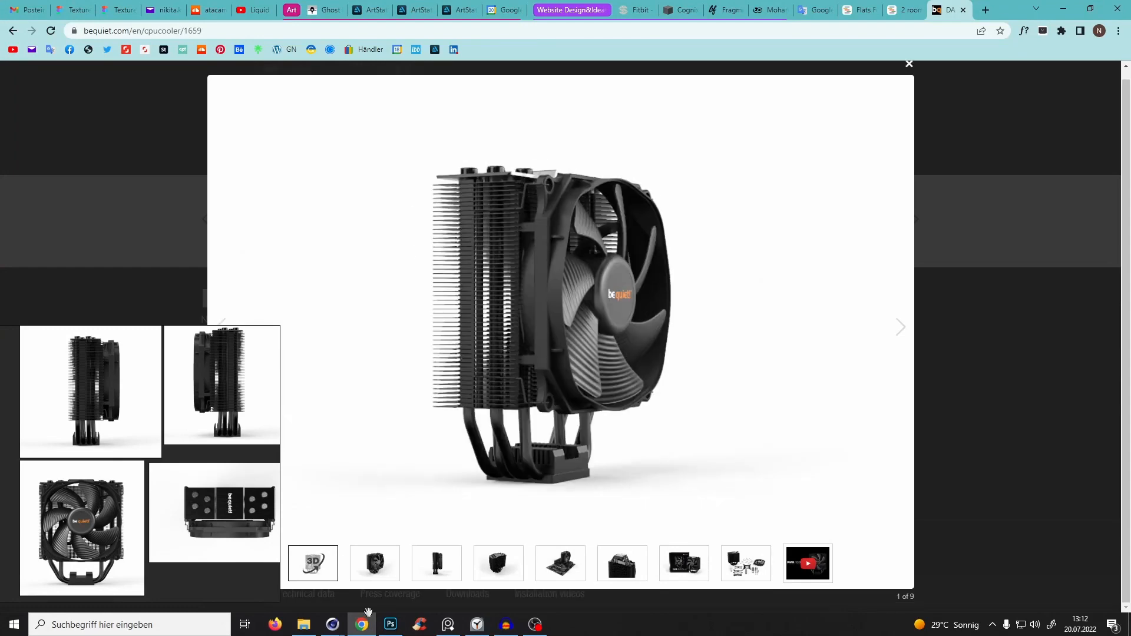
{"action": "left_click_drag", "start_coordinate": [511, 336], "coordinate": [604, 437]}
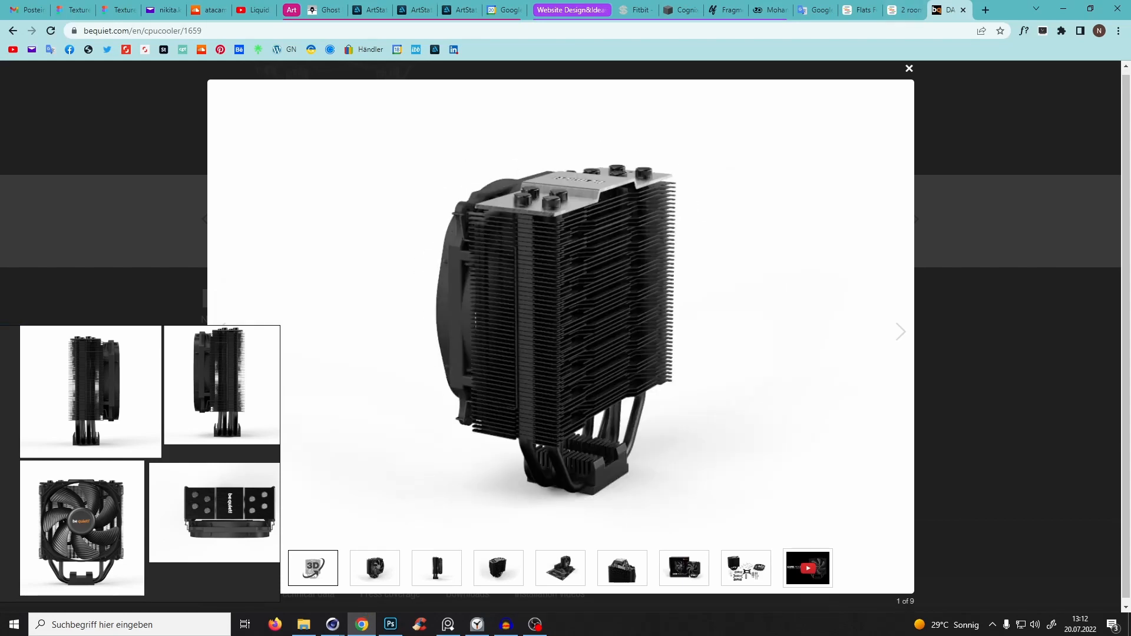
{"action": "left_click", "coordinate": [332, 624]}
{"action": "left_click", "coordinate": [413, 515]}
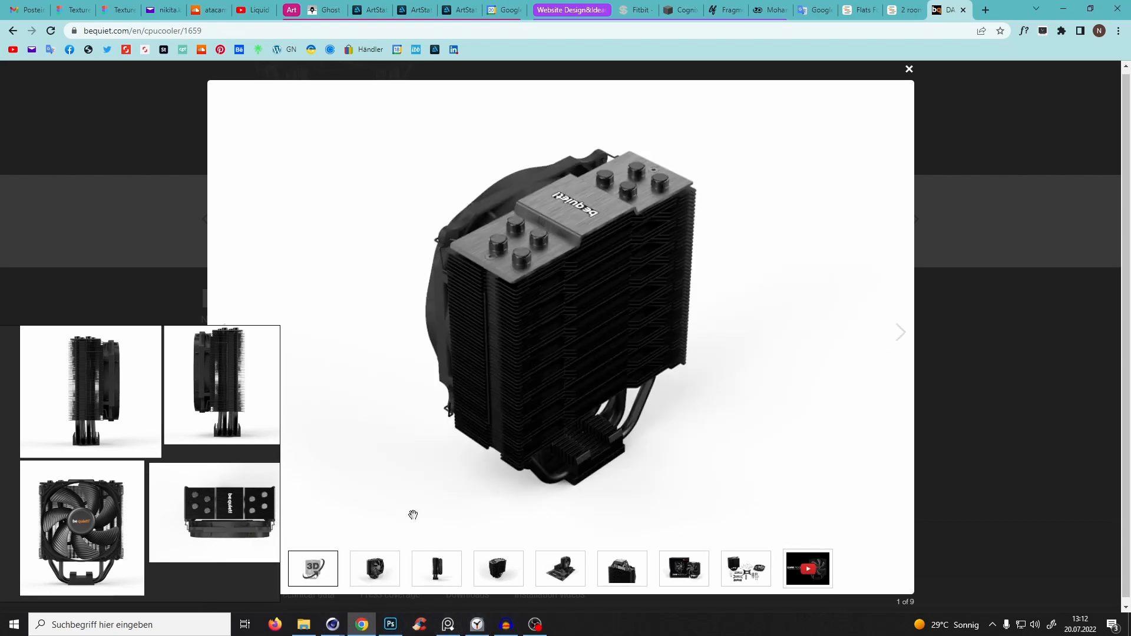
{"action": "left_click", "coordinate": [327, 626]}
{"action": "left_click", "coordinate": [348, 593]}
{"action": "mouse_move", "coordinate": [543, 204]}
{"action": "left_mouse_down", "text": "alt"}
{"action": "mouse_move", "coordinate": [357, 181]}
{"action": "mouse_move", "coordinate": [583, 232]}
{"action": "mouse_move", "coordinate": [547, 272]}
{"action": "mouse_move", "coordinate": [565, 291]}
{"action": "mouse_move", "coordinate": [514, 200]}
{"action": "mouse_move", "coordinate": [536, 210]}
{"action": "mouse_move", "coordinate": [552, 178]}
{"action": "mouse_move", "coordinate": [546, 143]}
{"action": "mouse_move", "coordinate": [532, 147]}
{"action": "mouse_move", "coordinate": [543, 183]}
{"action": "left_mouse_up", "text": "alt"}
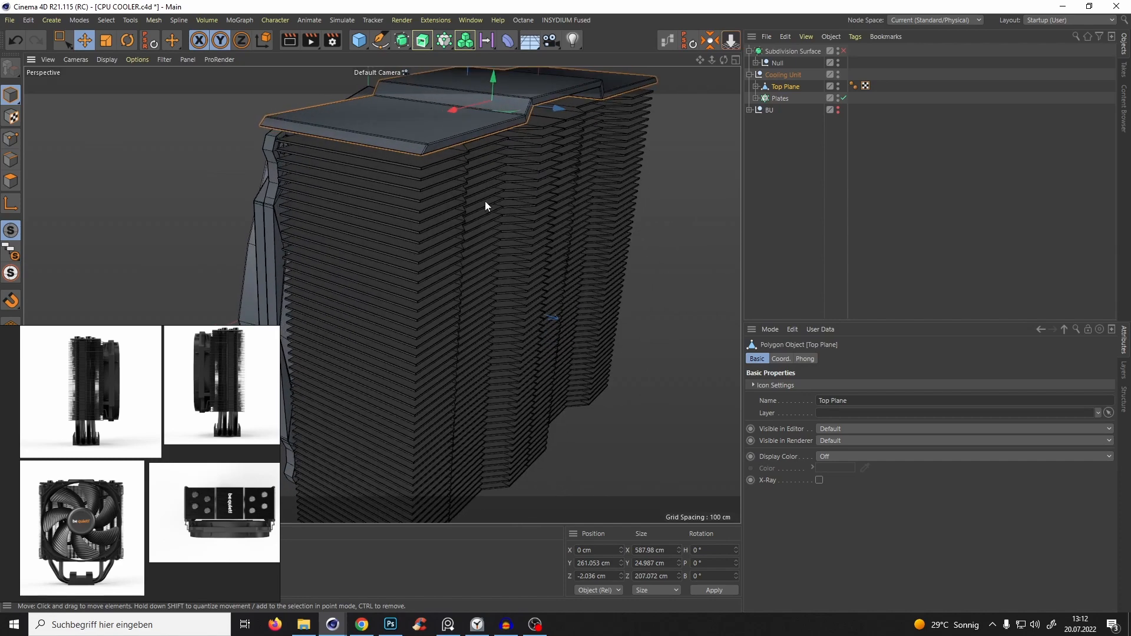
{"action": "left_click", "coordinate": [362, 623]}
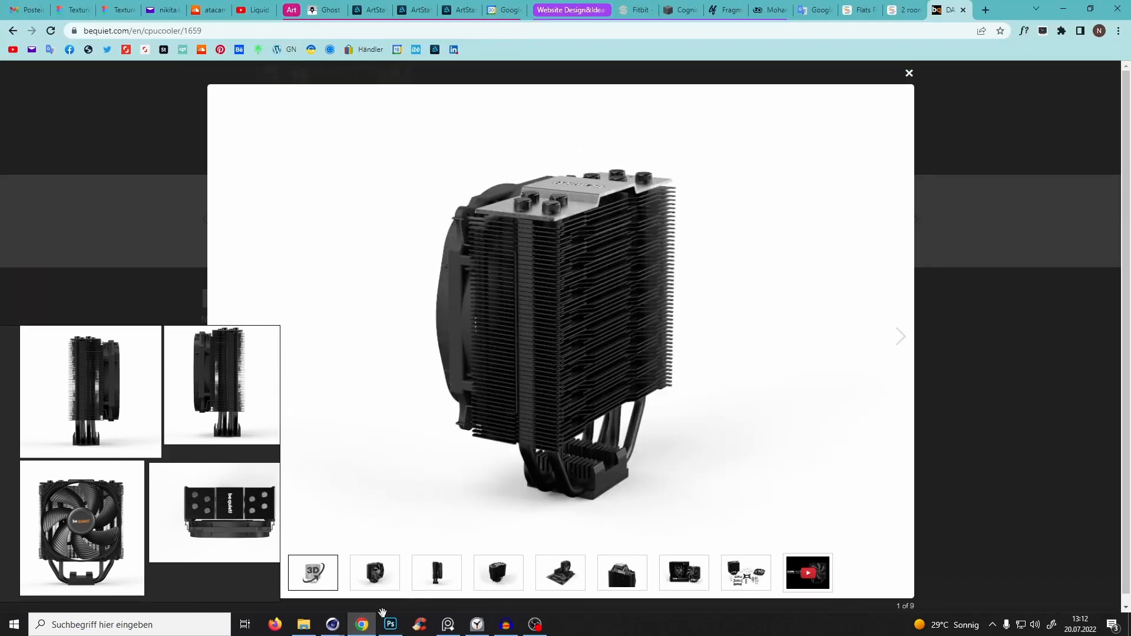
{"action": "left_click", "coordinate": [1062, 9]}
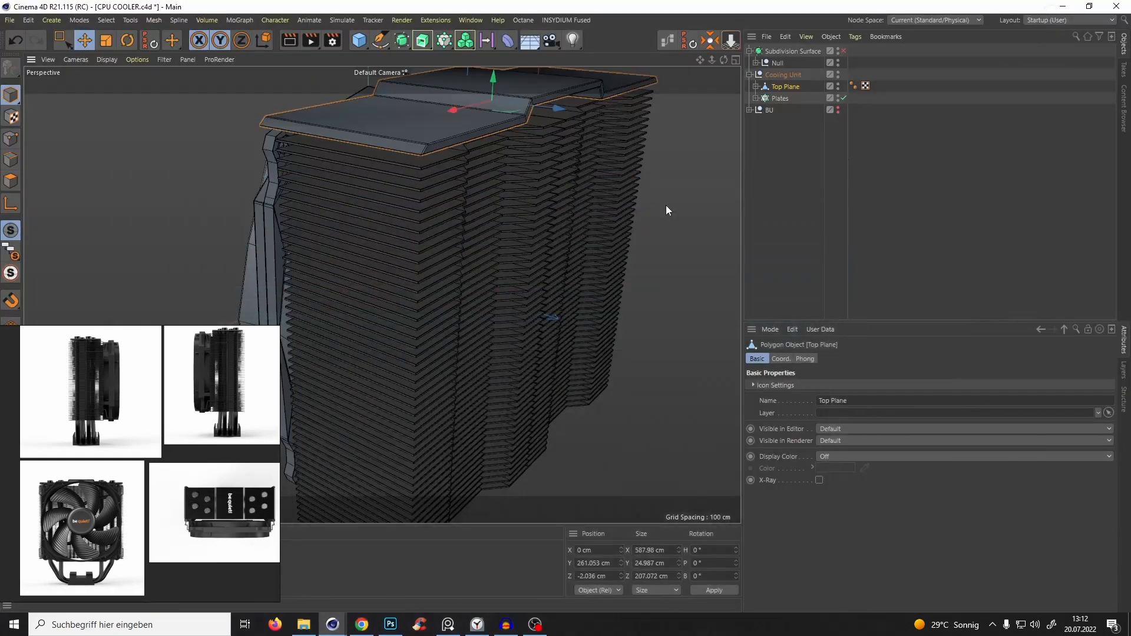
Select the Cooling Plate inside Plates and disable the Cloner so only the single plate is shown.
{"action": "scroll", "coordinate": [476, 215], "scroll_direction": "down", "scroll_amount": 4}
{"action": "left_click_drag", "start_coordinate": [476, 214], "coordinate": [484, 192], "text": "alt"}
{"action": "left_click", "coordinate": [755, 98]}
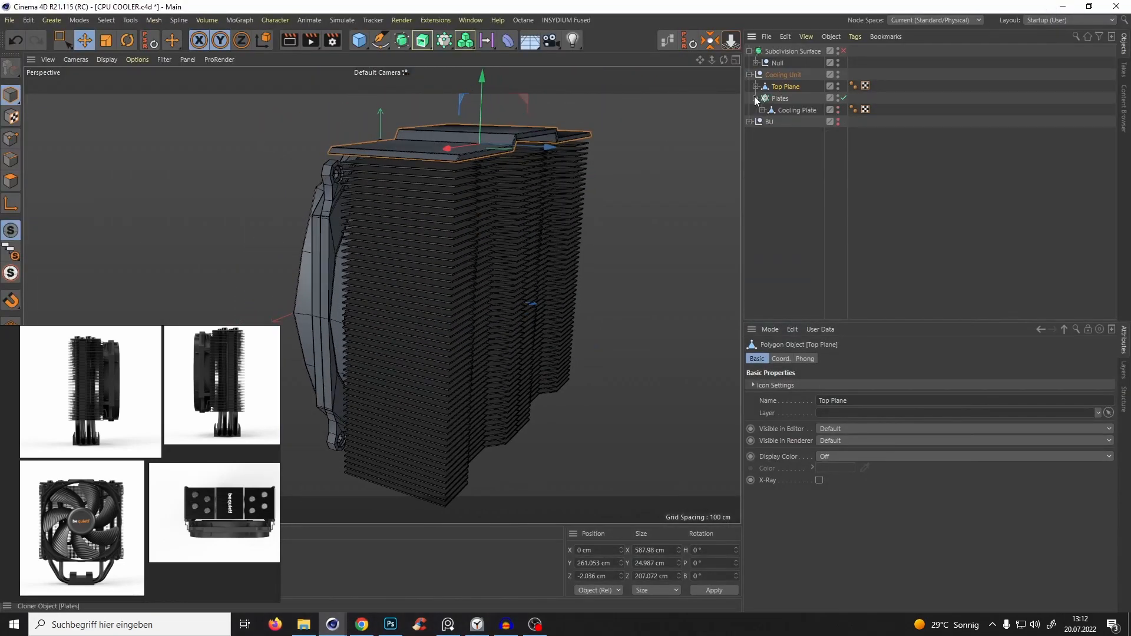
{"action": "left_click", "coordinate": [787, 112]}
{"action": "key", "text": "alt+s"}
{"action": "middle_click_drag", "start_coordinate": [549, 373], "coordinate": [569, 288], "text": "alt"}
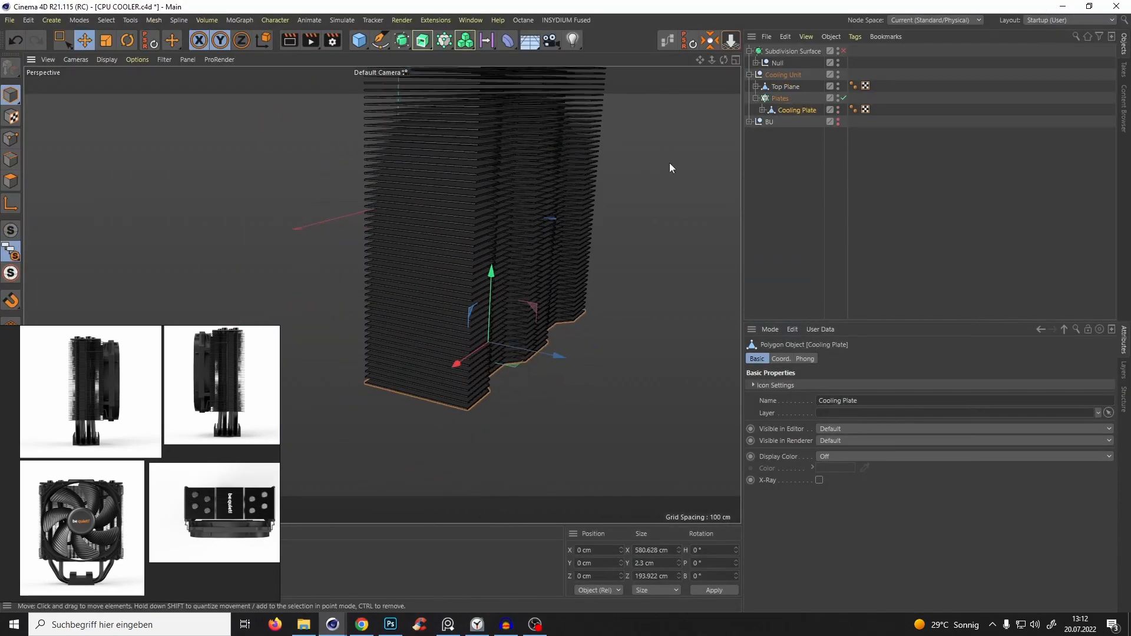
{"action": "left_click_drag", "start_coordinate": [440, 348], "coordinate": [412, 360], "text": "alt"}
{"action": "left_click", "coordinate": [843, 99]}
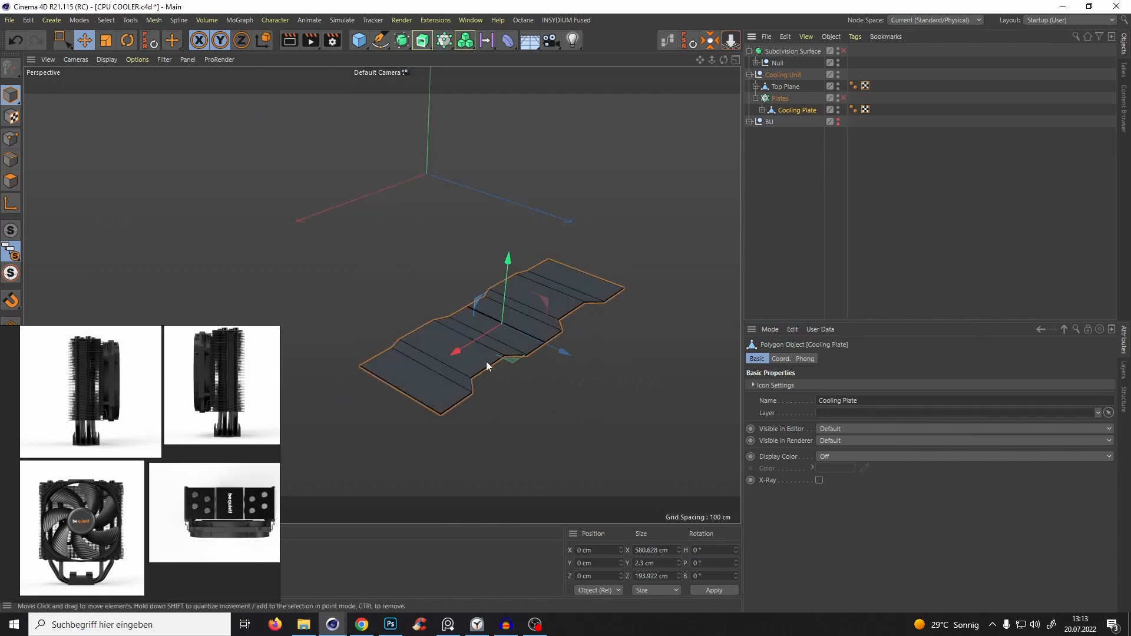
Expand the Cooling Plate and turn off its Bevel deformer.
{"action": "right_click_drag", "start_coordinate": [451, 399], "coordinate": [492, 339], "text": "alt"}
{"action": "middle_click_drag", "start_coordinate": [434, 419], "coordinate": [454, 313], "text": "alt"}
{"action": "left_click_drag", "start_coordinate": [468, 294], "coordinate": [487, 279], "text": "alt"}
{"action": "right_click_drag", "start_coordinate": [477, 324], "coordinate": [458, 362], "text": "alt"}
{"action": "left_click_drag", "start_coordinate": [459, 362], "coordinate": [661, 149], "text": "alt"}
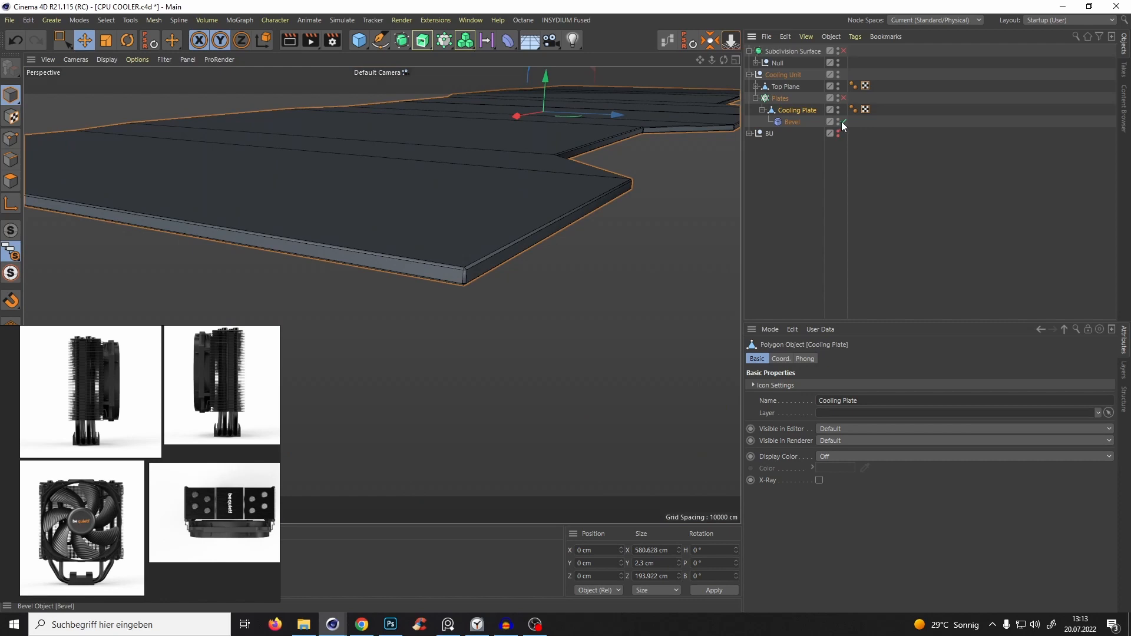
{"action": "left_click", "coordinate": [843, 121]}
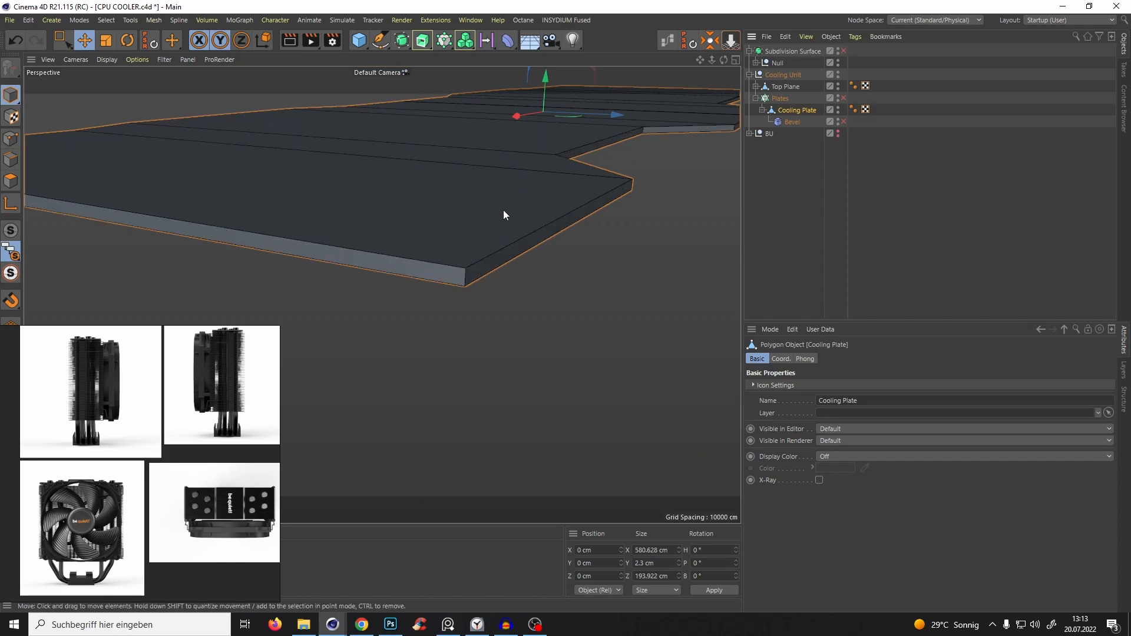
In edge mode, select the two short vertical corner edges at one end of the Cooling Plate.
{"action": "left_click", "coordinate": [11, 159]}
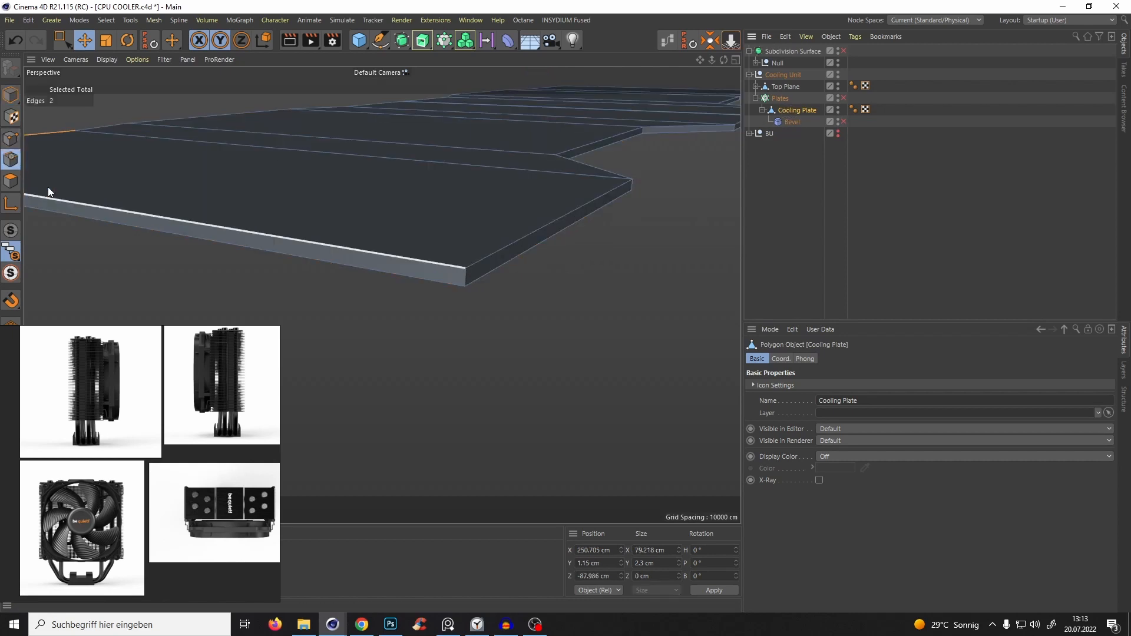
{"action": "left_click", "coordinate": [465, 276]}
{"action": "middle_click_drag", "start_coordinate": [438, 254], "coordinate": [722, 265], "text": "alt"}
{"action": "middle_click_drag", "start_coordinate": [351, 181], "coordinate": [595, 288], "text": "alt"}
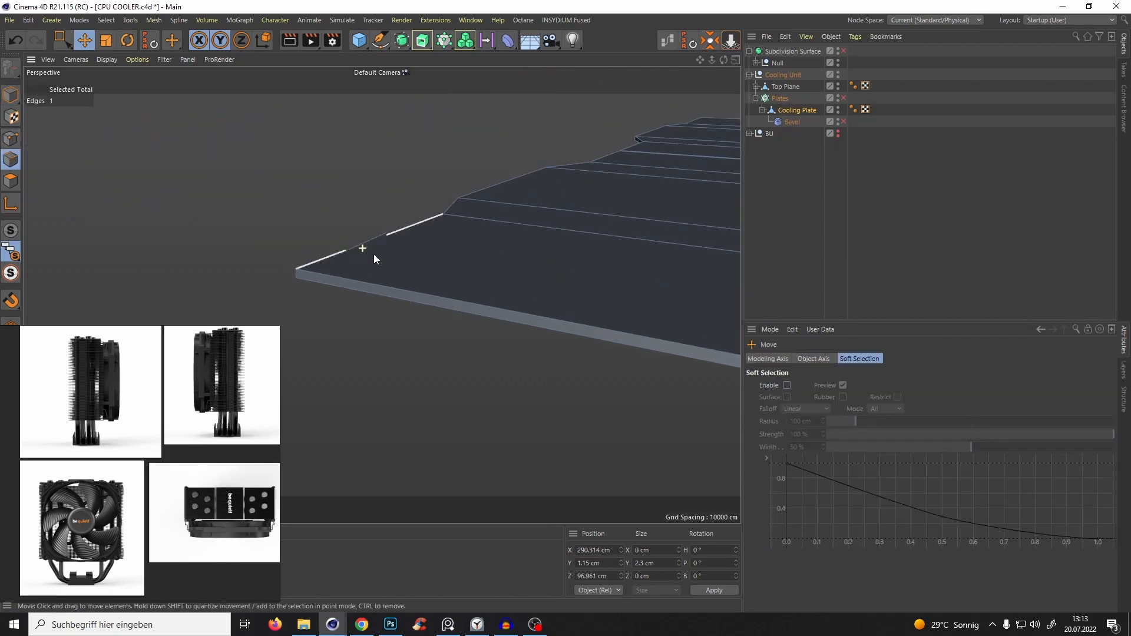
{"action": "left_click_drag", "start_coordinate": [373, 255], "coordinate": [434, 274], "text": "alt"}
{"action": "scroll", "coordinate": [433, 273], "scroll_direction": "up", "scroll_amount": 2}
{"action": "left_click", "coordinate": [386, 313], "text": "shift"}
Add the two vertical corner edges at the opposite end of the Cooling Plate to the selection.
{"action": "middle_click_drag", "start_coordinate": [432, 267], "coordinate": [512, 271], "text": "alt"}
{"action": "left_click_drag", "start_coordinate": [512, 271], "coordinate": [497, 294], "text": "alt"}
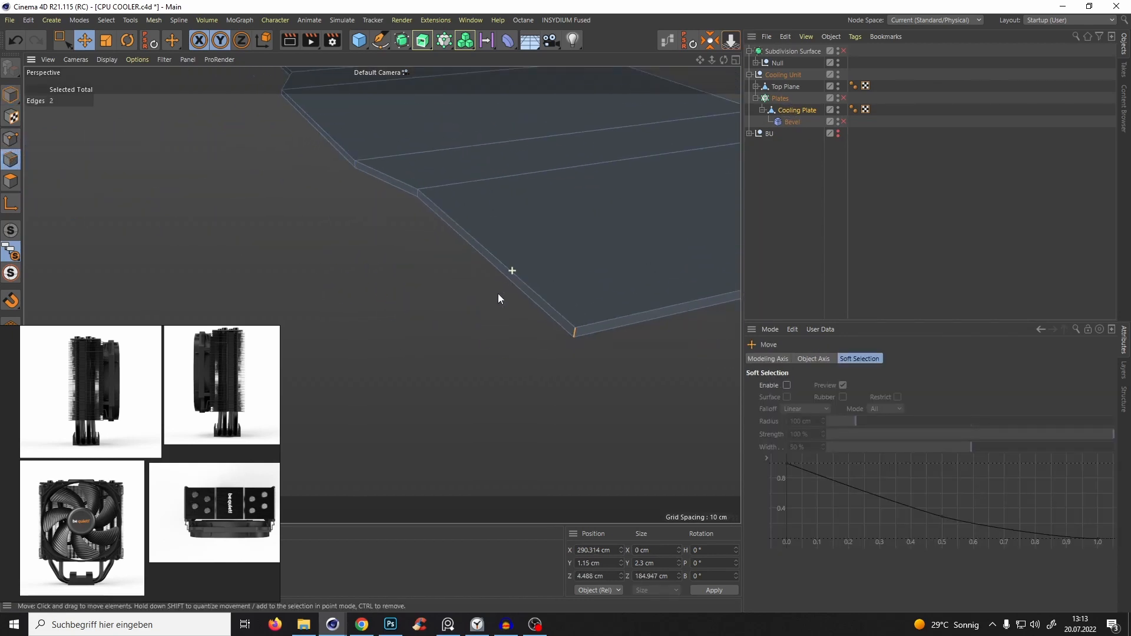
{"action": "middle_click_drag", "start_coordinate": [330, 129], "coordinate": [479, 214], "text": "alt"}
{"action": "middle_click_drag", "start_coordinate": [377, 118], "coordinate": [498, 219], "text": "alt"}
{"action": "left_click_drag", "start_coordinate": [499, 219], "coordinate": [672, 206], "text": "alt"}
{"action": "right_click_drag", "start_coordinate": [497, 328], "coordinate": [511, 275], "text": "alt"}
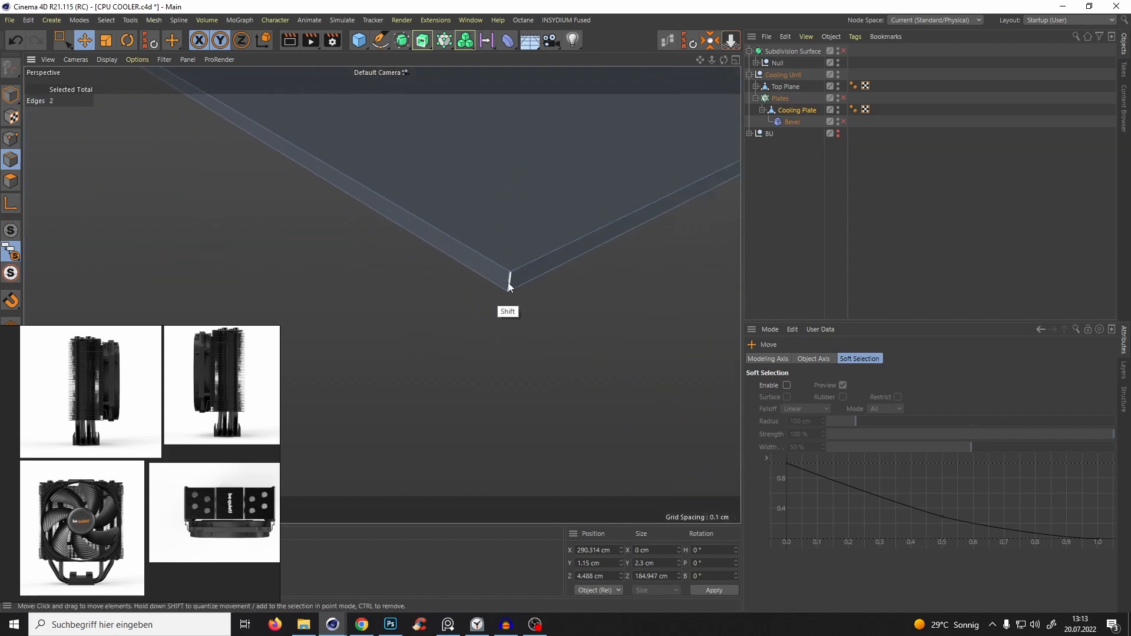
{"action": "left_click", "coordinate": [509, 284], "text": "shift"}
{"action": "mouse_move", "coordinate": [496, 266]}
{"action": "left_mouse_down", "text": "alt"}
{"action": "mouse_move", "coordinate": [413, 235]}
{"action": "mouse_move", "coordinate": [500, 259]}
{"action": "left_mouse_up", "text": "alt"}
{"action": "left_click_drag", "start_coordinate": [434, 308], "coordinate": [554, 265], "text": "alt"}
{"action": "left_click_drag", "start_coordinate": [412, 311], "coordinate": [749, 226], "text": "alt"}
{"action": "left_click", "coordinate": [429, 334], "text": "shift"}
Try a Bevel on the four corner edges, ending with 3 subdivisions and a 12.1 cm offset, and undo it.
{"action": "key", "text": "m"}
{"action": "key", "text": "s"}
{"action": "left_click_drag", "start_coordinate": [511, 300], "coordinate": [461, 368], "text": "alt"}
{"action": "key", "text": "ctrl+z"}
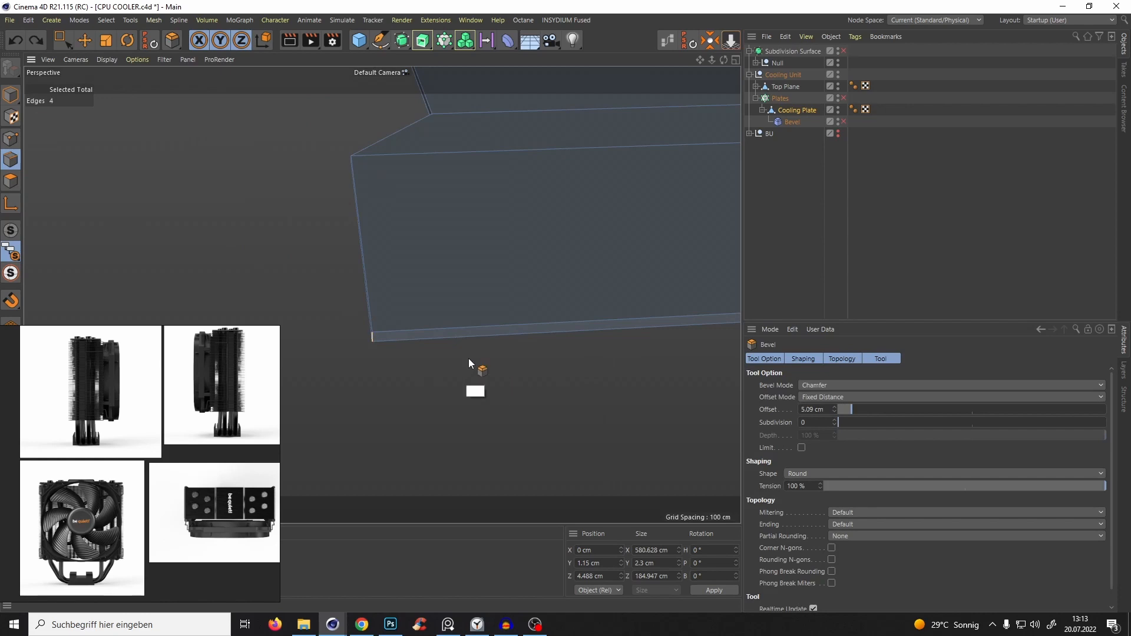
{"action": "left_click", "coordinate": [835, 420]}
{"action": "left_click_drag", "start_coordinate": [420, 328], "coordinate": [468, 360]}
{"action": "key", "text": "ctrl+z"}
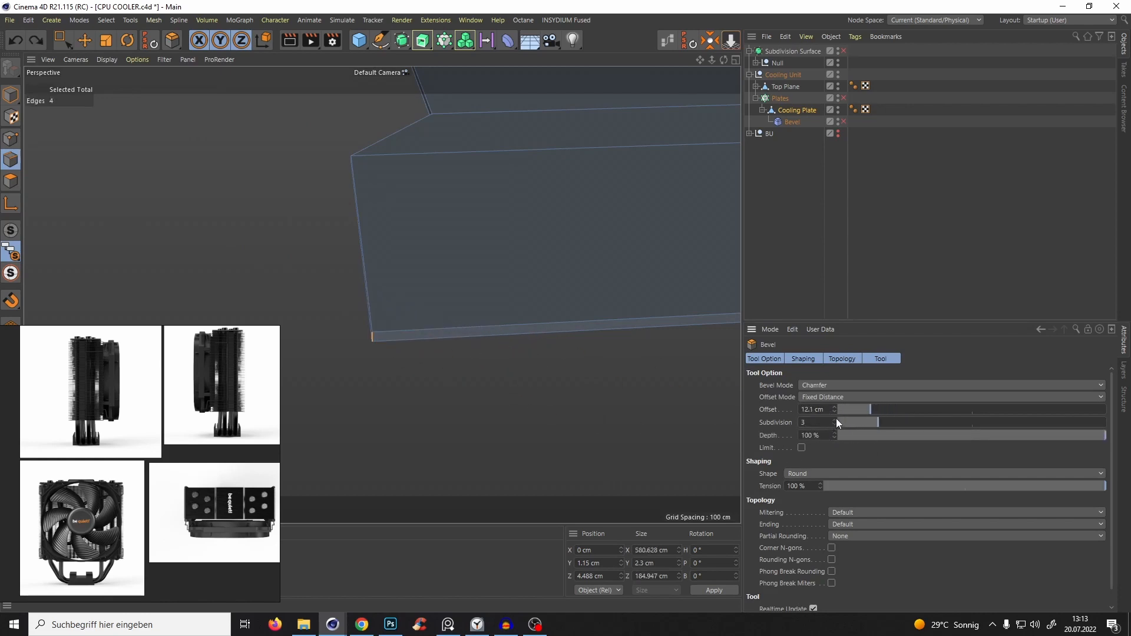
Bevel the Cooling Plate's four corner edges with 5 subdivisions and an offset of 7.7 cm.
{"action": "left_click", "coordinate": [835, 419]}
{"action": "left_click", "coordinate": [835, 420]}
{"action": "left_click_drag", "start_coordinate": [531, 297], "coordinate": [584, 306]}
{"action": "left_click_drag", "start_coordinate": [399, 293], "coordinate": [361, 352], "text": "alt"}
{"action": "key", "text": "ctrl+z"}
{"action": "left_click_drag", "start_coordinate": [460, 311], "coordinate": [493, 301]}
{"action": "left_click_drag", "start_coordinate": [382, 314], "coordinate": [412, 290], "text": "alt"}
Turn the Cooling Plate's Bevel deformer back on and inspect the rounded corners.
{"action": "left_click", "coordinate": [843, 122]}
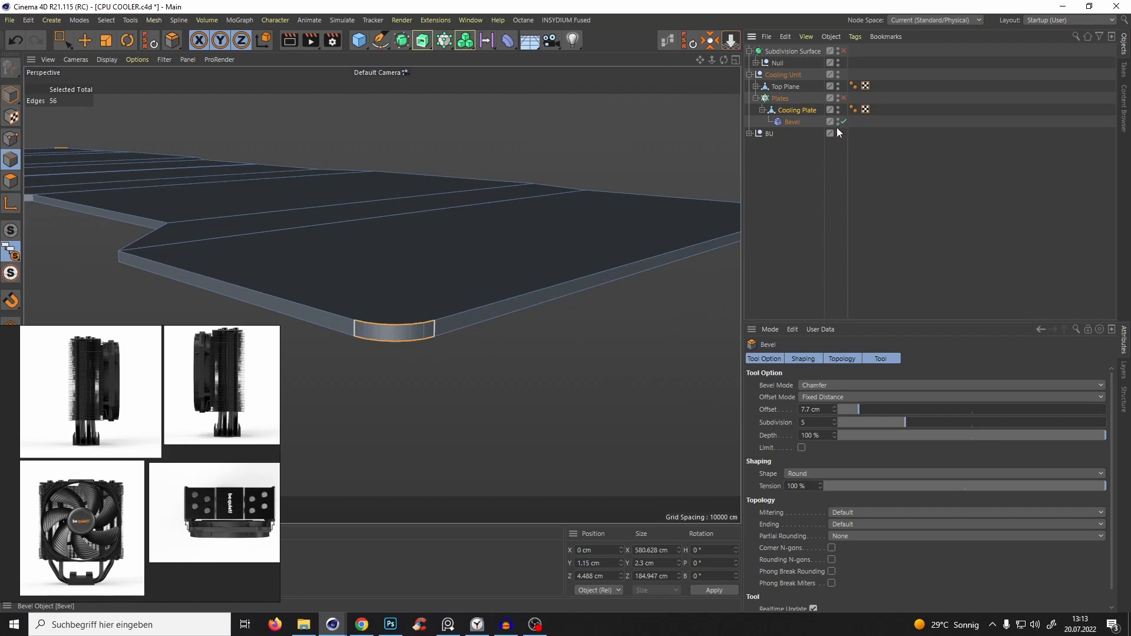
{"action": "left_click", "coordinate": [788, 123]}
{"action": "left_click_drag", "start_coordinate": [404, 321], "coordinate": [398, 286], "text": "alt"}
{"action": "left_click", "coordinate": [772, 110]}
{"action": "scroll", "coordinate": [464, 277], "scroll_direction": "down", "scroll_amount": 4}
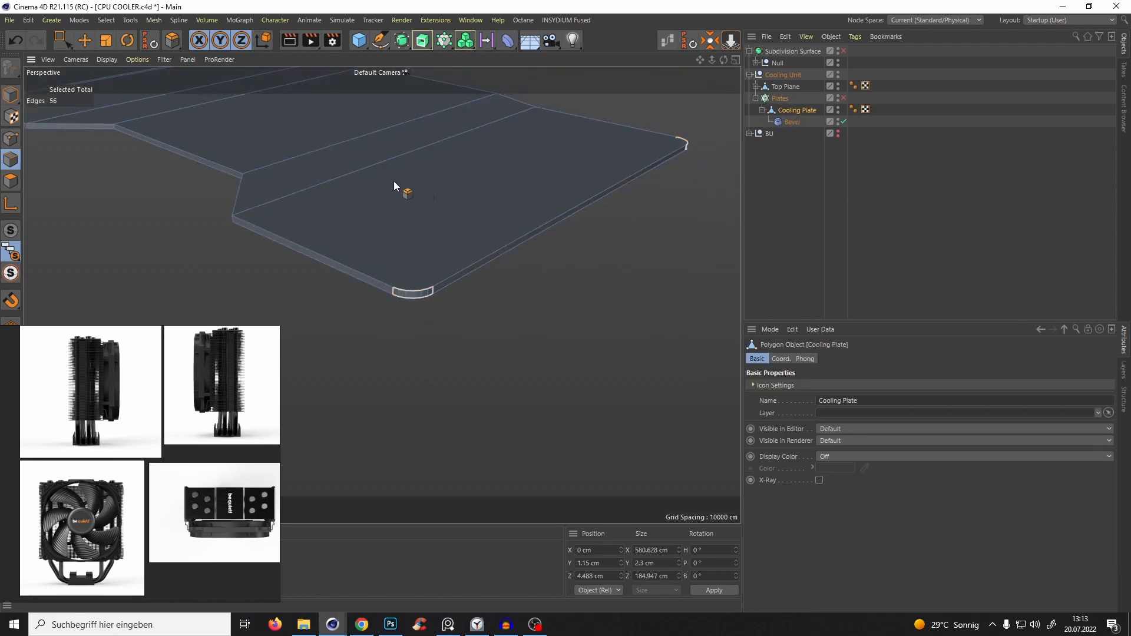
{"action": "left_click_drag", "start_coordinate": [393, 183], "coordinate": [341, 175], "text": "alt"}
{"action": "scroll", "coordinate": [433, 237], "scroll_direction": "up", "scroll_amount": 6}
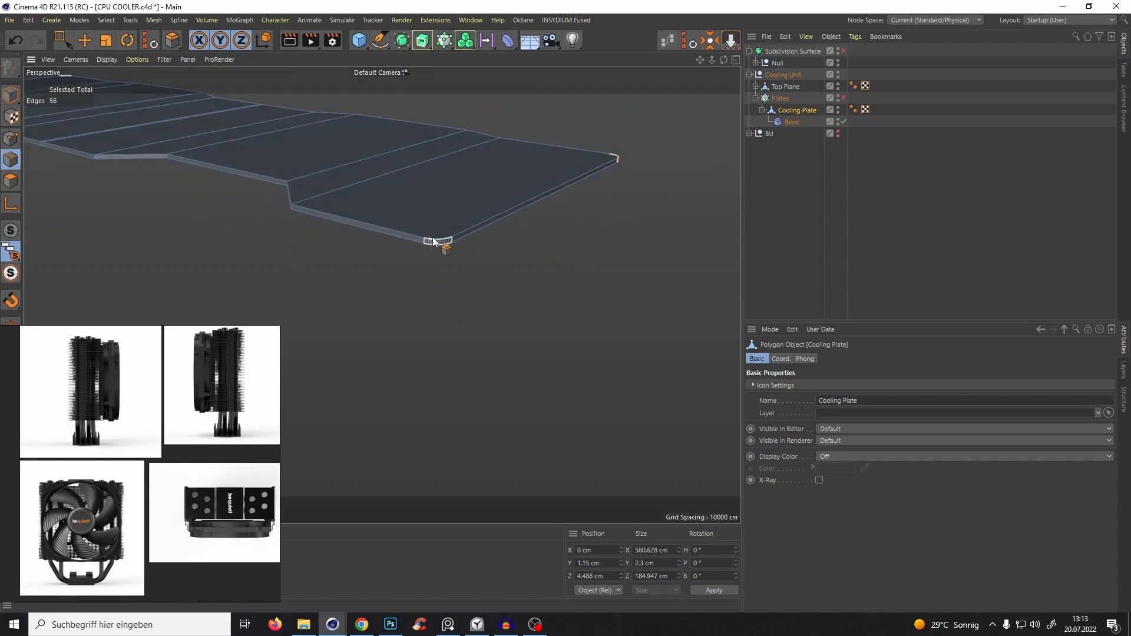
Clear the corner edge selection, check the beveled rim up close and select the Bevel deformer.
{"action": "key", "text": "e"}
{"action": "left_click", "coordinate": [595, 254]}
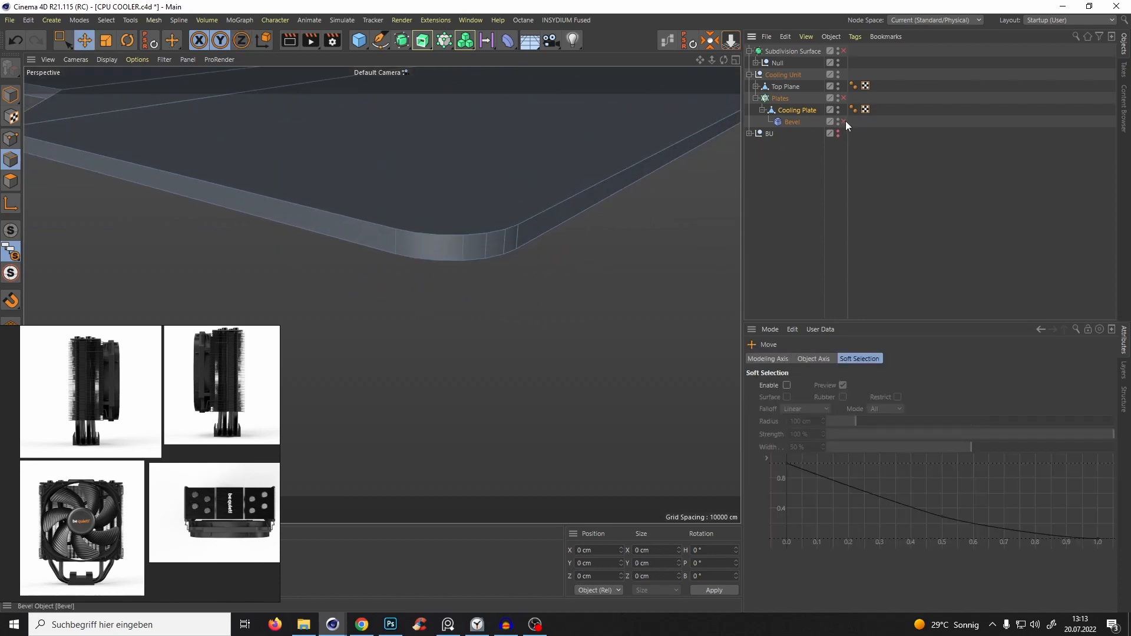
{"action": "left_click", "coordinate": [793, 111]}
{"action": "left_click_drag", "start_coordinate": [413, 242], "coordinate": [457, 200], "text": "alt"}
{"action": "left_click", "coordinate": [787, 120]}
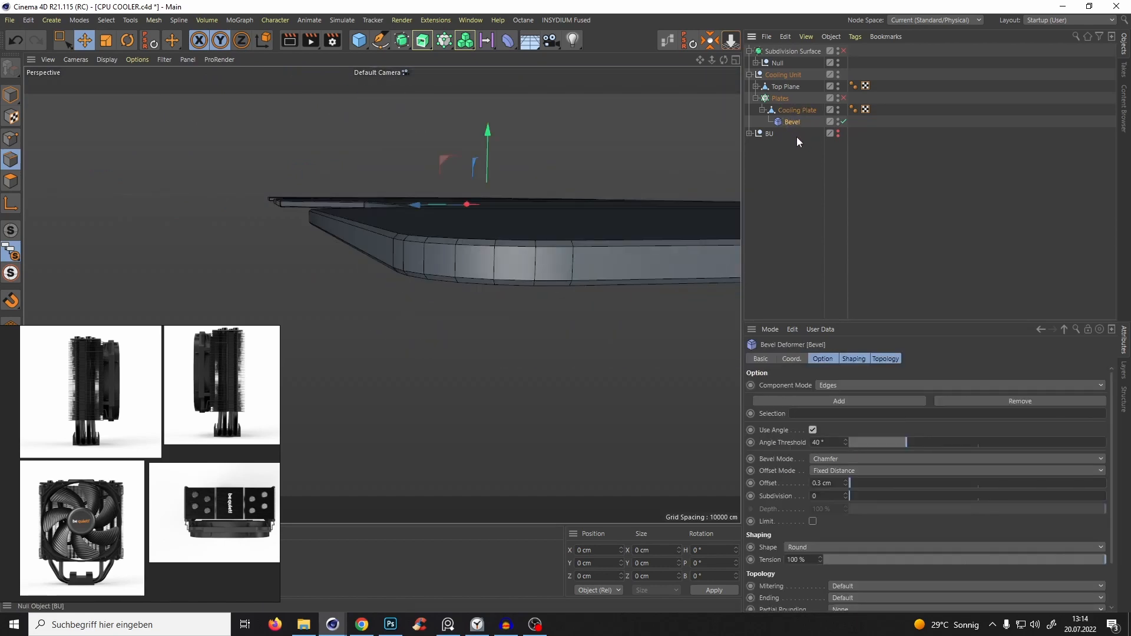
Re-enable the Plates Cloner and inspect the rounded corners across the whole fin stack.
{"action": "left_click", "coordinate": [843, 98]}
{"action": "scroll", "coordinate": [503, 277], "scroll_direction": "down", "scroll_amount": 6}
{"action": "middle_click_drag", "start_coordinate": [503, 277], "coordinate": [422, 374], "text": "alt"}
{"action": "left_click_drag", "start_coordinate": [422, 374], "coordinate": [559, 161], "text": "alt"}
{"action": "key", "text": "alt+s"}
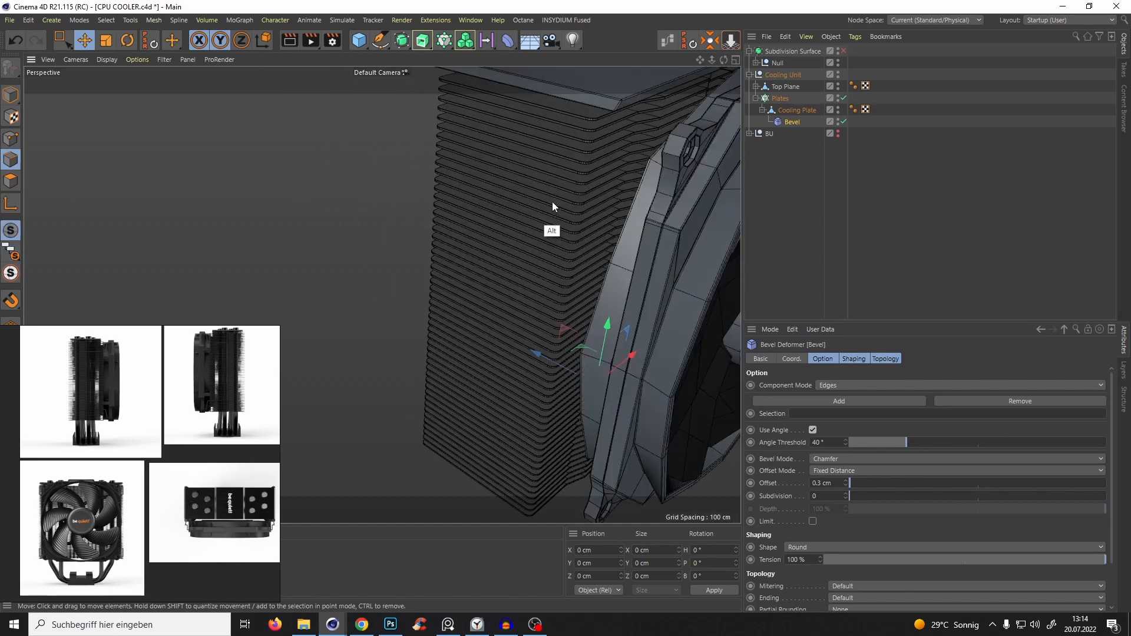
{"action": "right_click_drag", "start_coordinate": [549, 204], "coordinate": [479, 259], "text": "alt"}
{"action": "left_click_drag", "start_coordinate": [478, 259], "coordinate": [630, 176], "text": "alt"}
Deselect all objects and turn the fan's Subdivision Surface back on.
{"action": "left_click", "coordinate": [776, 207]}
{"action": "left_click_drag", "start_coordinate": [524, 268], "coordinate": [386, 304], "text": "alt"}
{"action": "right_click_drag", "start_coordinate": [382, 296], "coordinate": [450, 265], "text": "alt"}
{"action": "left_click_drag", "start_coordinate": [451, 265], "coordinate": [312, 198], "text": "alt"}
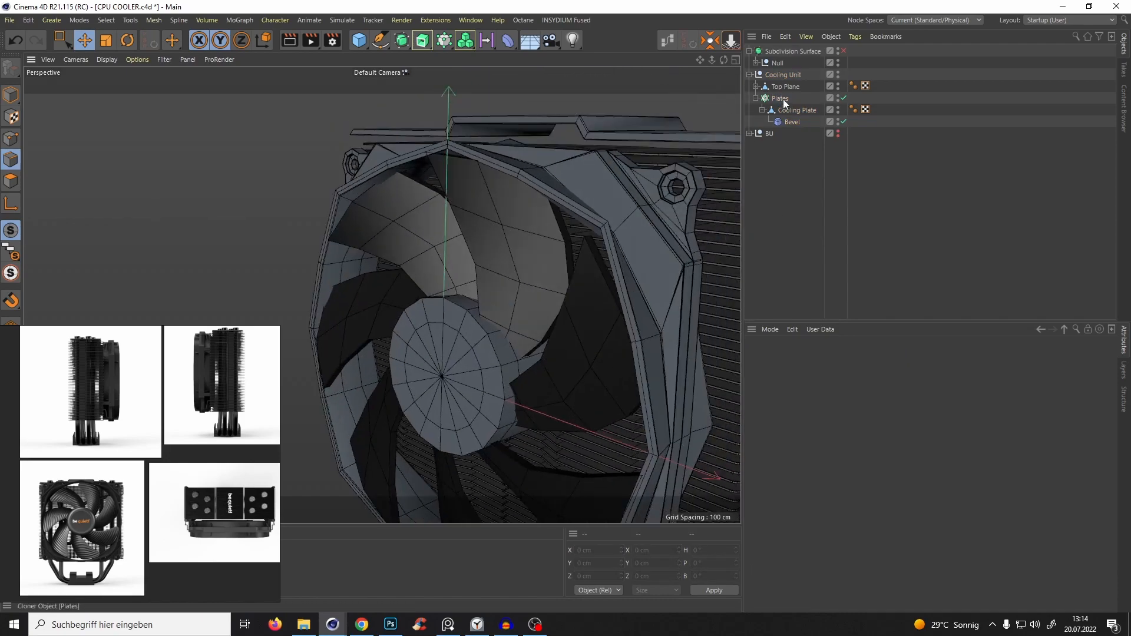
{"action": "left_click", "coordinate": [843, 51]}
Select the Top Plane and shift its selected edges away from the fan to Z 12.534 cm.
{"action": "right_click_drag", "start_coordinate": [654, 235], "coordinate": [598, 271], "text": "alt"}
{"action": "left_click_drag", "start_coordinate": [598, 271], "coordinate": [518, 182], "text": "alt"}
{"action": "left_click", "coordinate": [559, 151]}
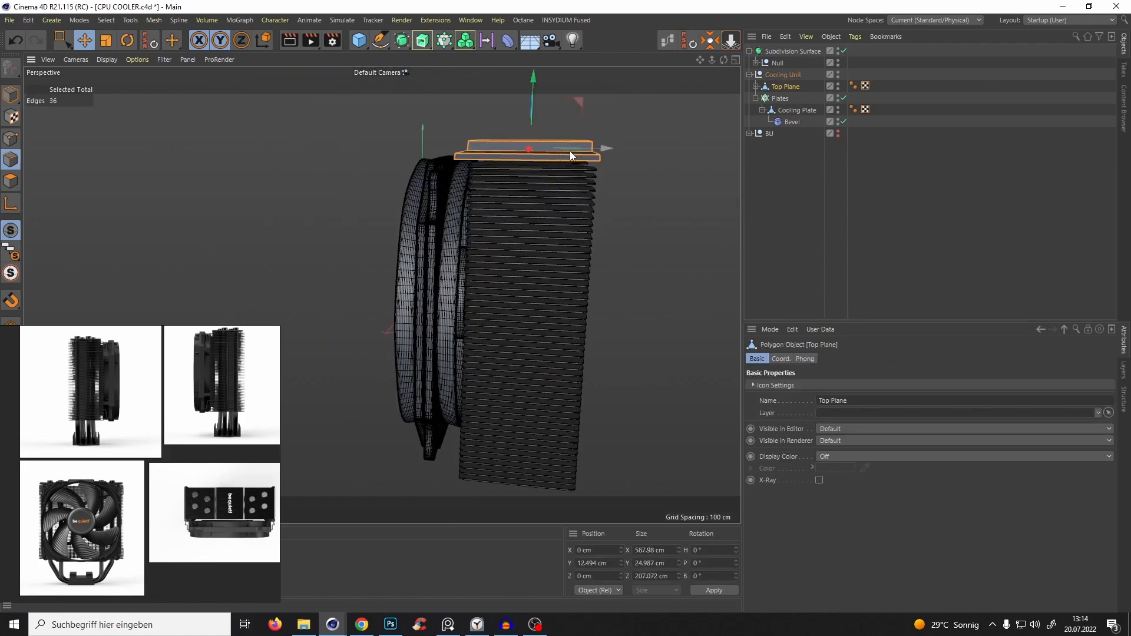
{"action": "mouse_move", "coordinate": [570, 151]}
{"action": "left_mouse_down"}
{"action": "mouse_move", "coordinate": [487, 220]}
{"action": "mouse_move", "coordinate": [492, 268]}
{"action": "mouse_move", "coordinate": [539, 270]}
{"action": "mouse_move", "coordinate": [587, 188]}
{"action": "mouse_move", "coordinate": [581, 158]}
{"action": "left_mouse_up"}
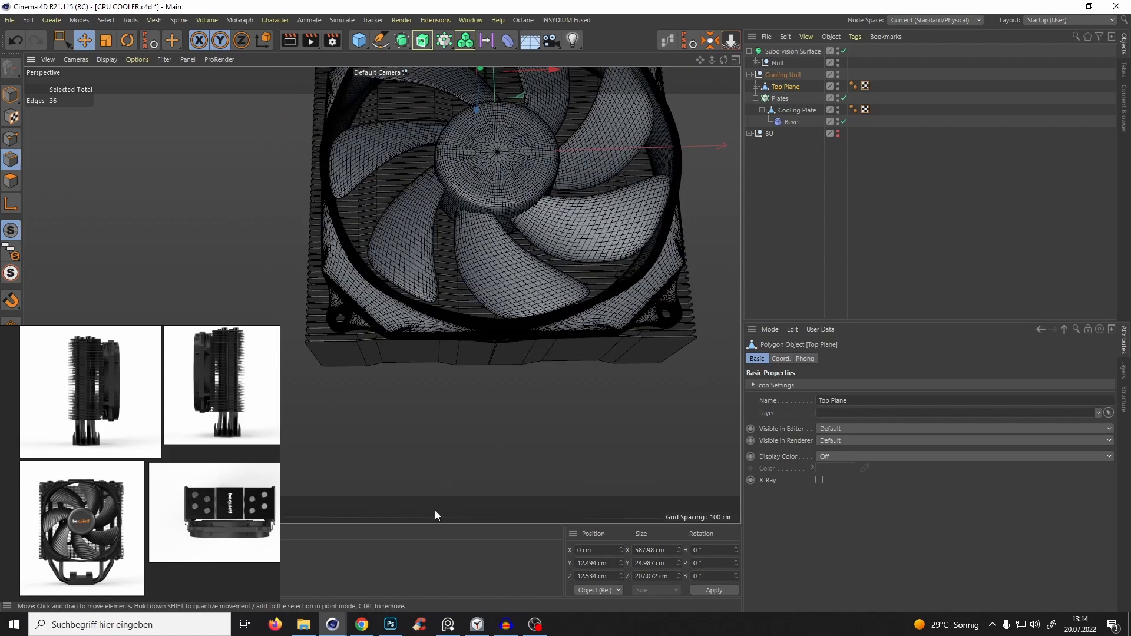
{"action": "left_click", "coordinate": [539, 627]}
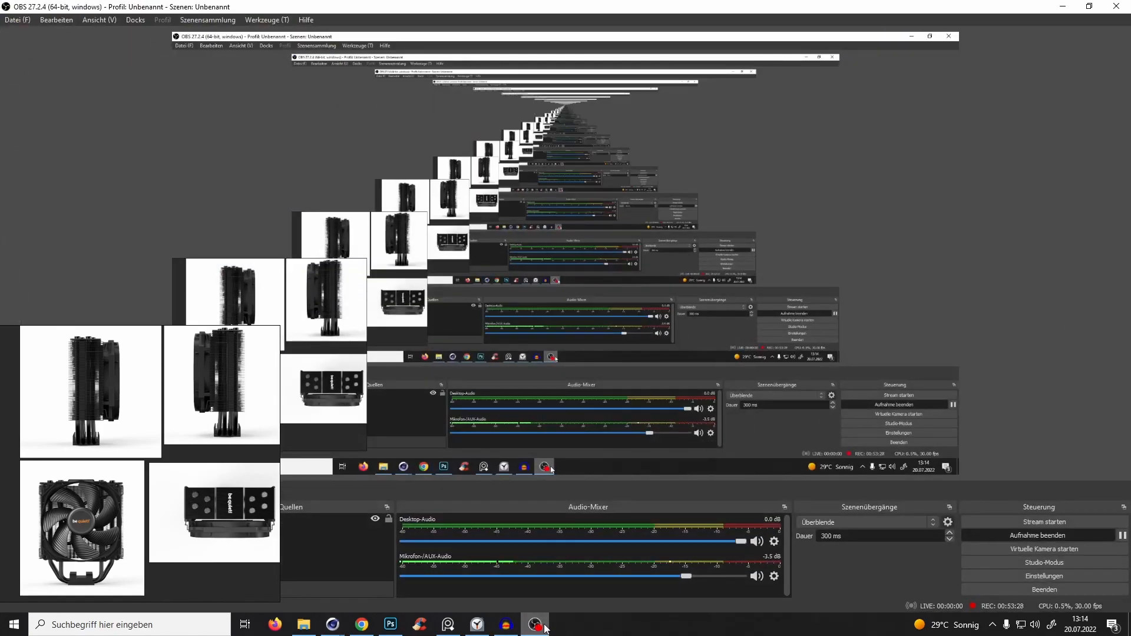
{"action": "left_click", "coordinate": [545, 628]}
{"action": "left_click_drag", "start_coordinate": [543, 390], "coordinate": [282, 414], "text": "alt"}
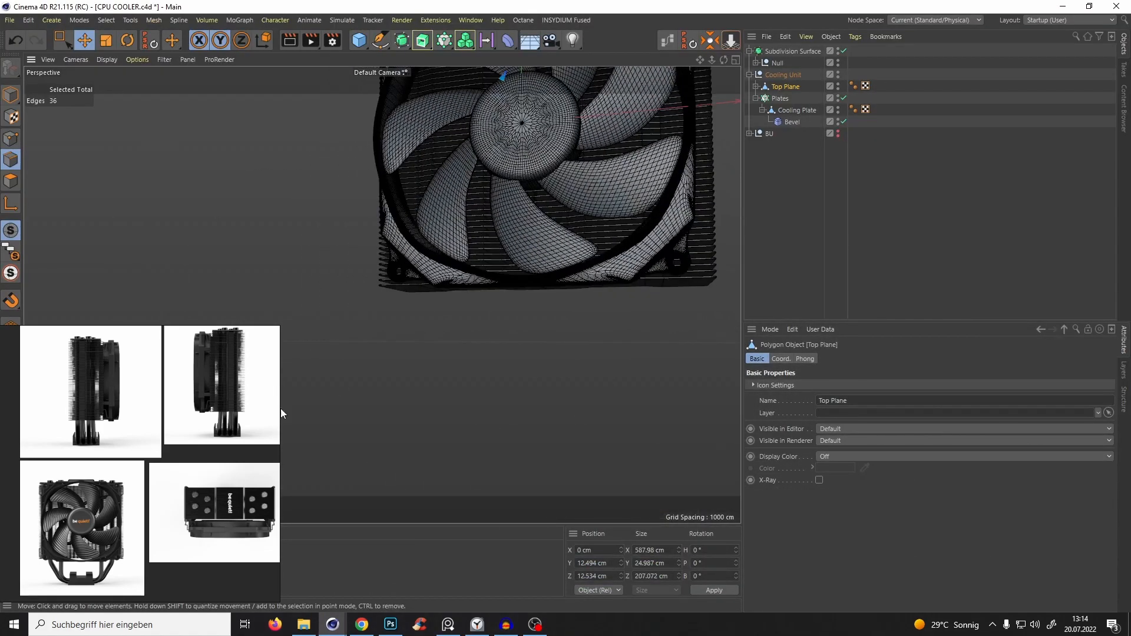
Show the cooler in the front view, turn off the fan's Subdivision Surface and collapse the Cooling Unit hierarchy.
{"action": "left_click", "coordinate": [62, 580]}
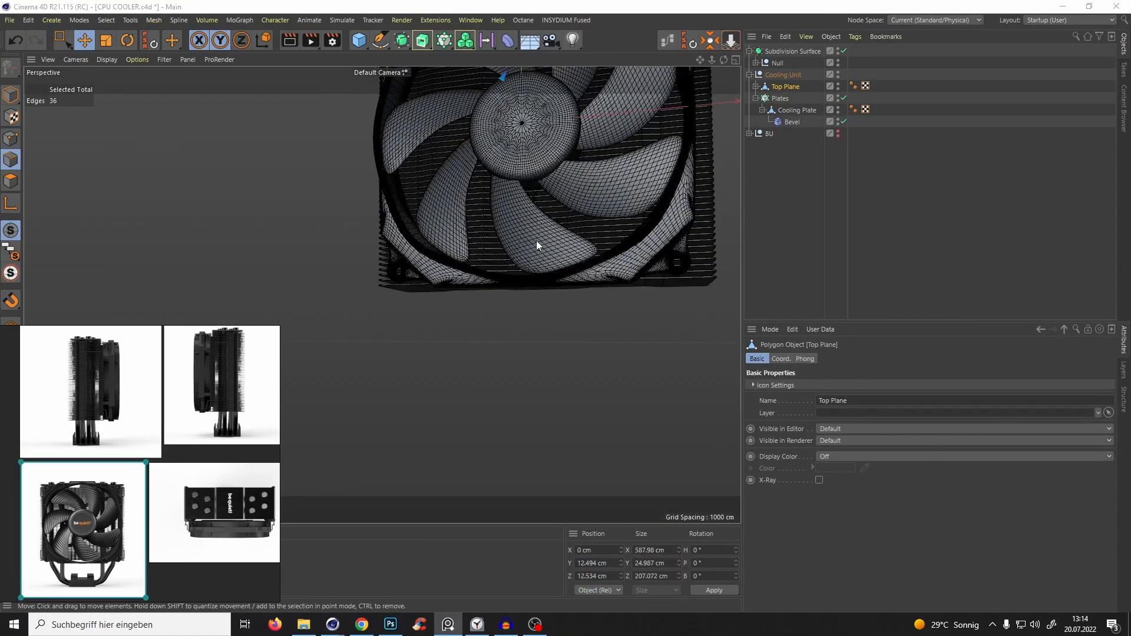
{"action": "key", "text": "F4"}
{"action": "scroll", "coordinate": [493, 340], "scroll_direction": "up", "scroll_amount": 5}
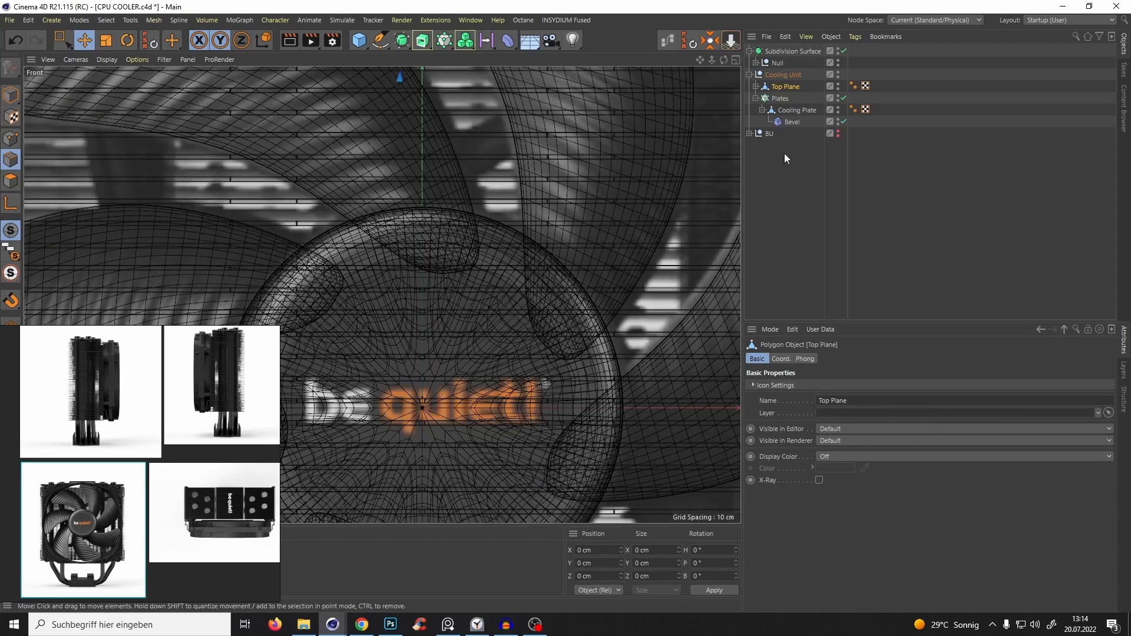
{"action": "left_click", "coordinate": [844, 51]}
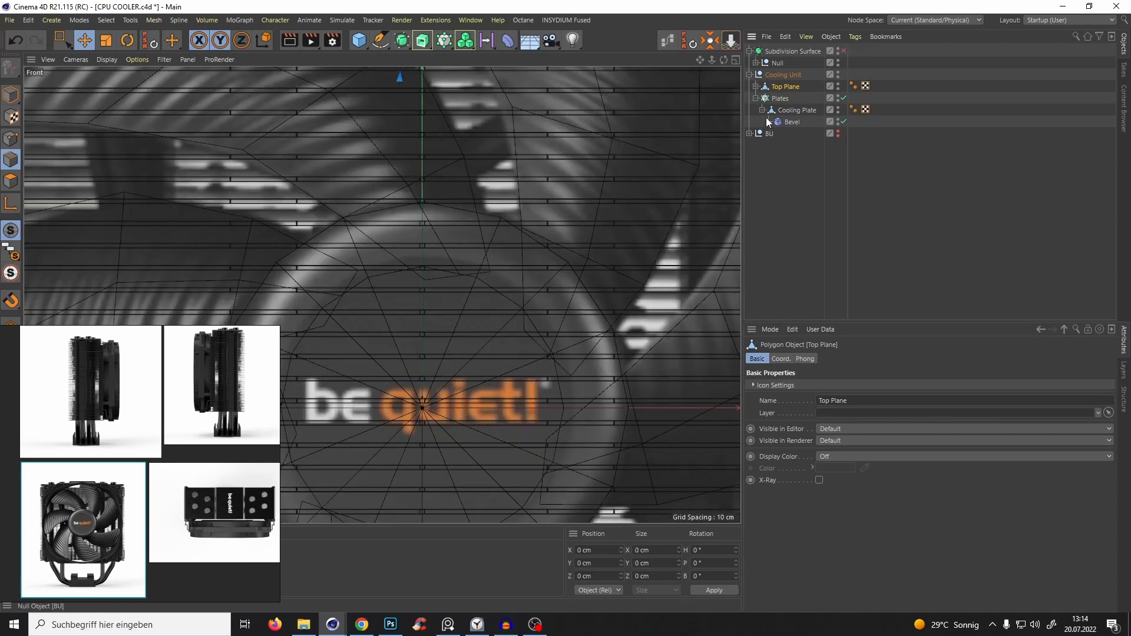
{"action": "left_click", "coordinate": [755, 98]}
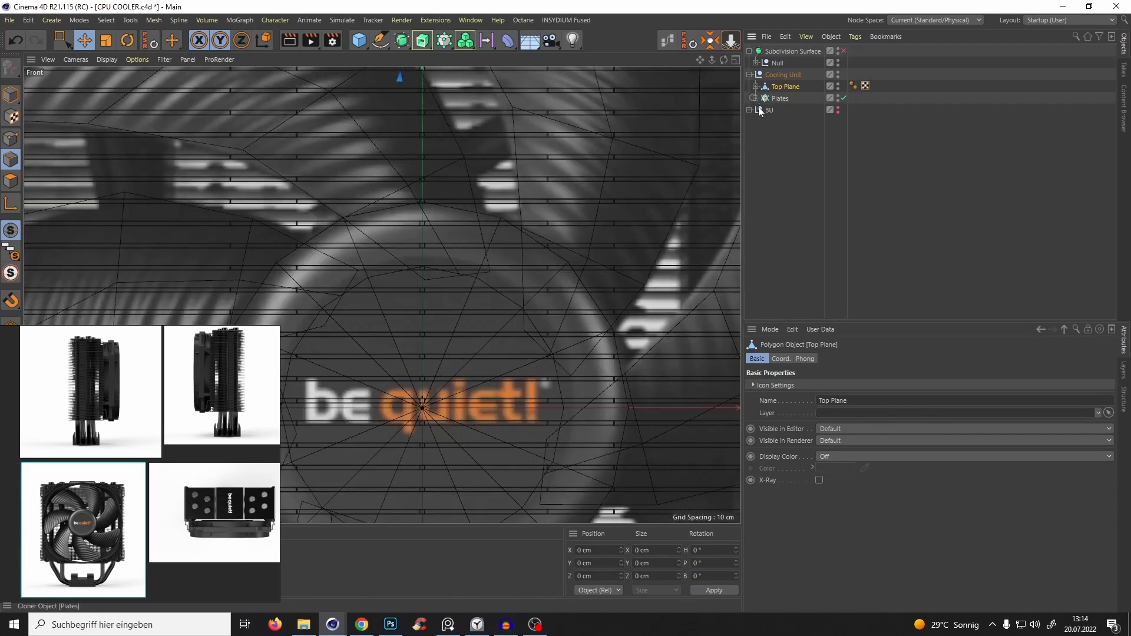
{"action": "left_click", "coordinate": [750, 75]}
{"action": "middle_click_drag", "start_coordinate": [426, 242], "coordinate": [495, 86], "text": "alt"}
{"action": "scroll", "coordinate": [452, 247], "scroll_direction": "down", "scroll_amount": 8}
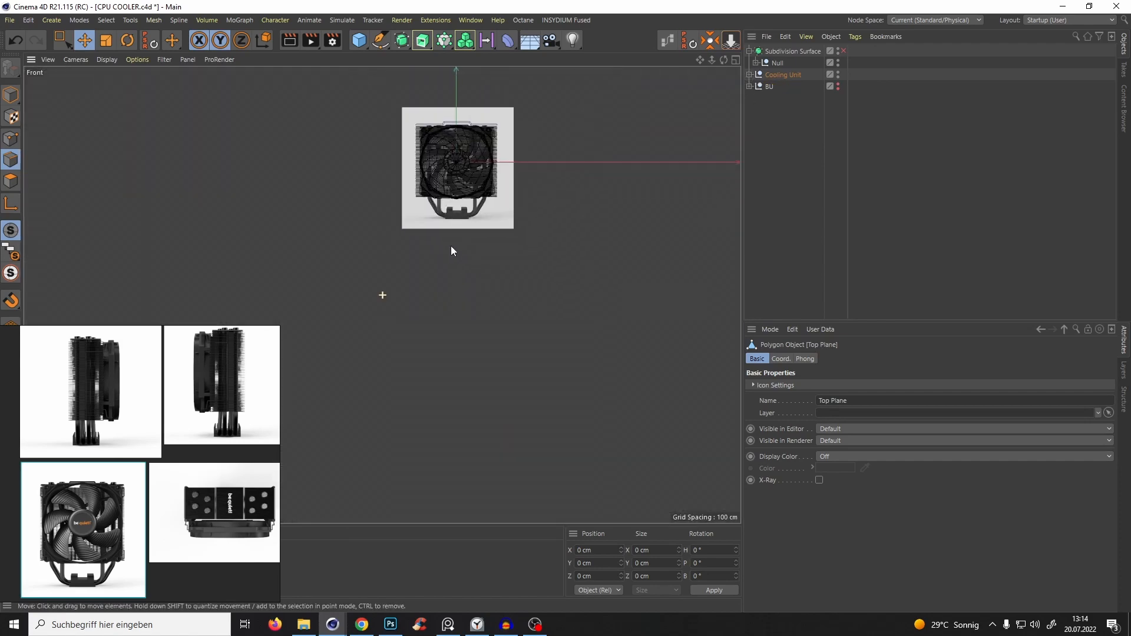
{"action": "scroll", "coordinate": [498, 159], "scroll_direction": "up", "scroll_amount": 10}
{"action": "scroll", "coordinate": [490, 343], "scroll_direction": "down", "scroll_amount": 2}
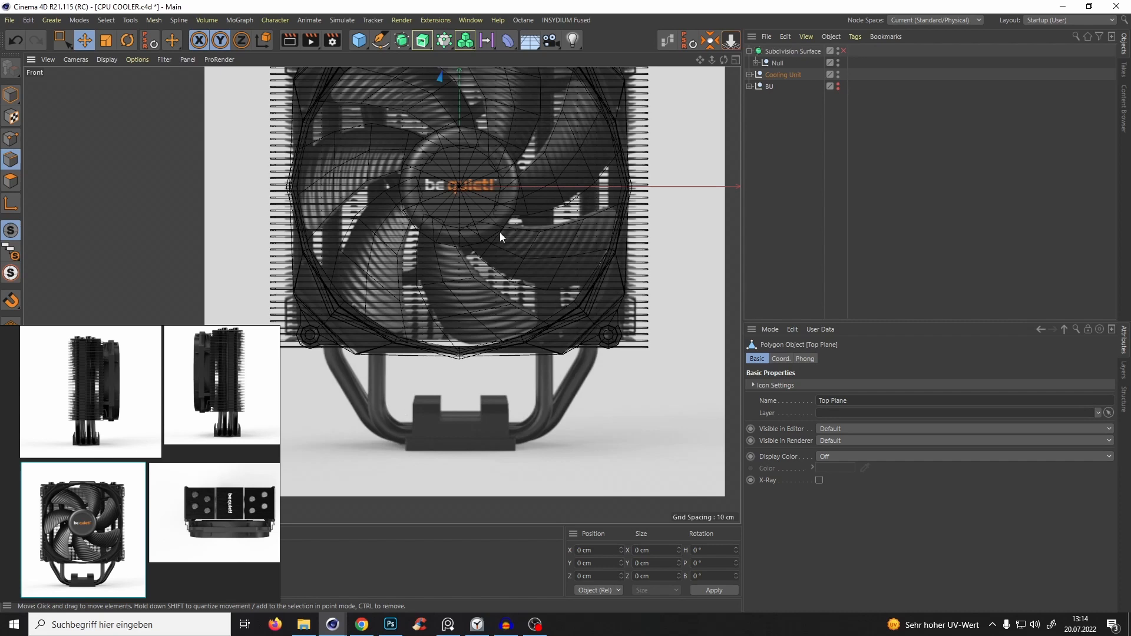
Draw a Linear Spline Pen segment from the middle of the base block to the lower bend of the inner right heat pipe.
{"action": "left_click", "coordinate": [380, 40]}
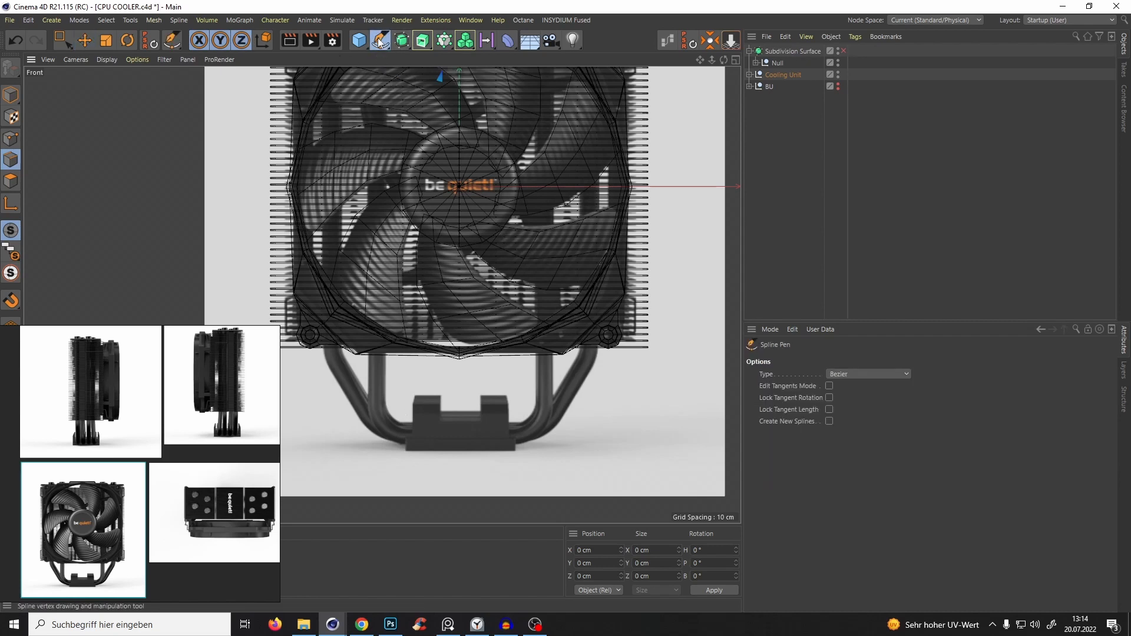
{"action": "left_click", "coordinate": [508, 446]}
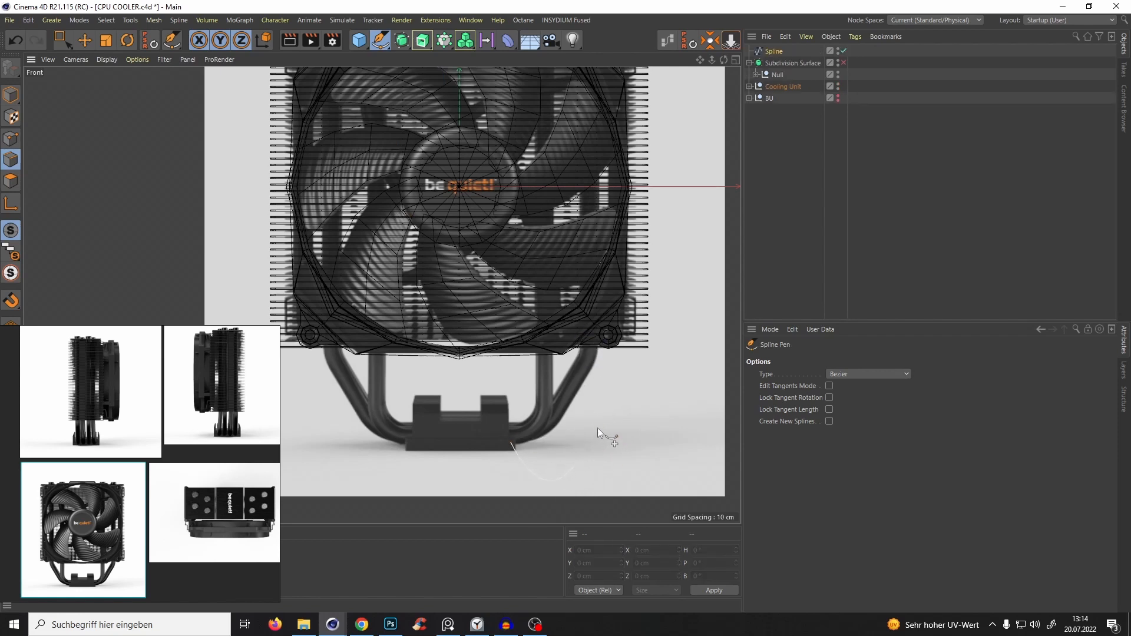
{"action": "key", "text": "ctrl+z"}
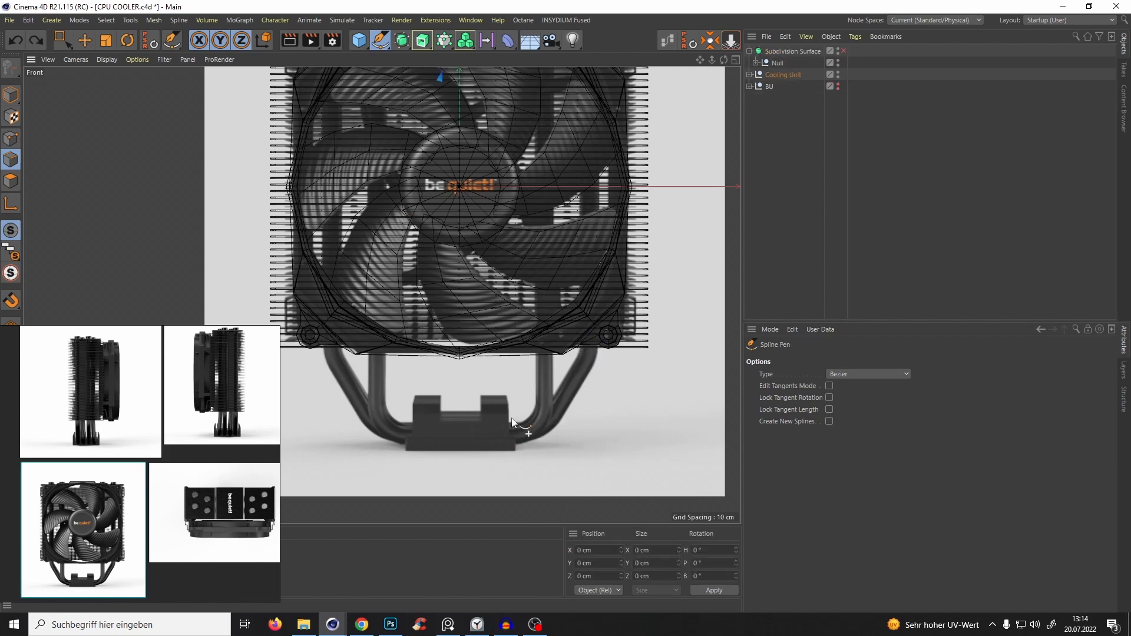
{"action": "left_click", "coordinate": [839, 376]}
{"action": "left_click", "coordinate": [841, 446]}
{"action": "scroll", "coordinate": [496, 440], "scroll_direction": "up", "scroll_amount": 3}
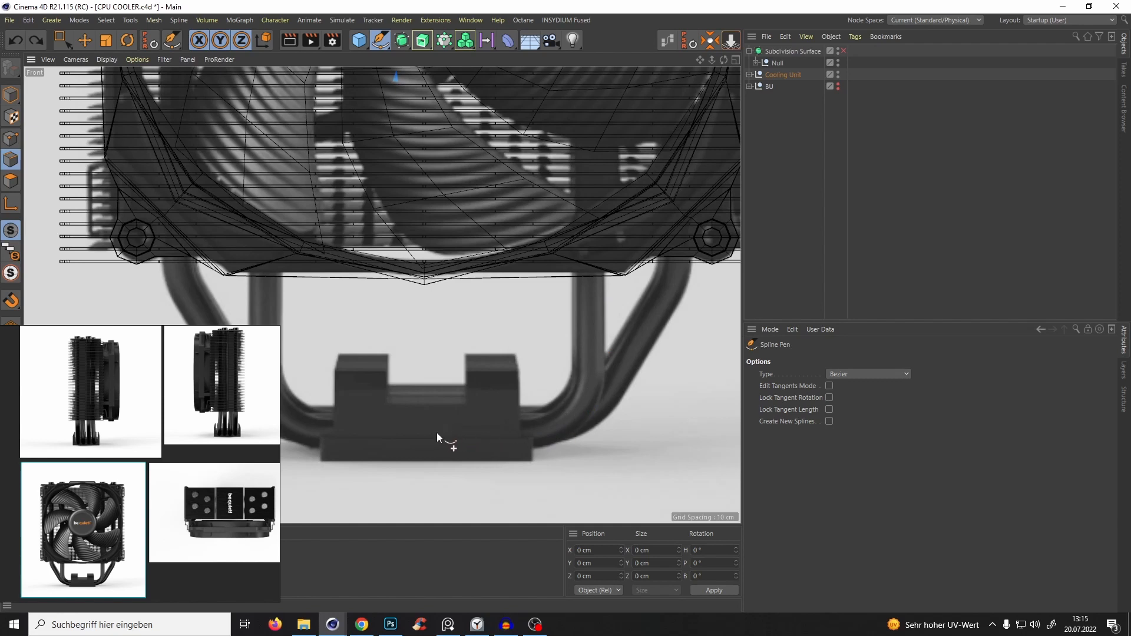
{"action": "left_click", "coordinate": [454, 433]}
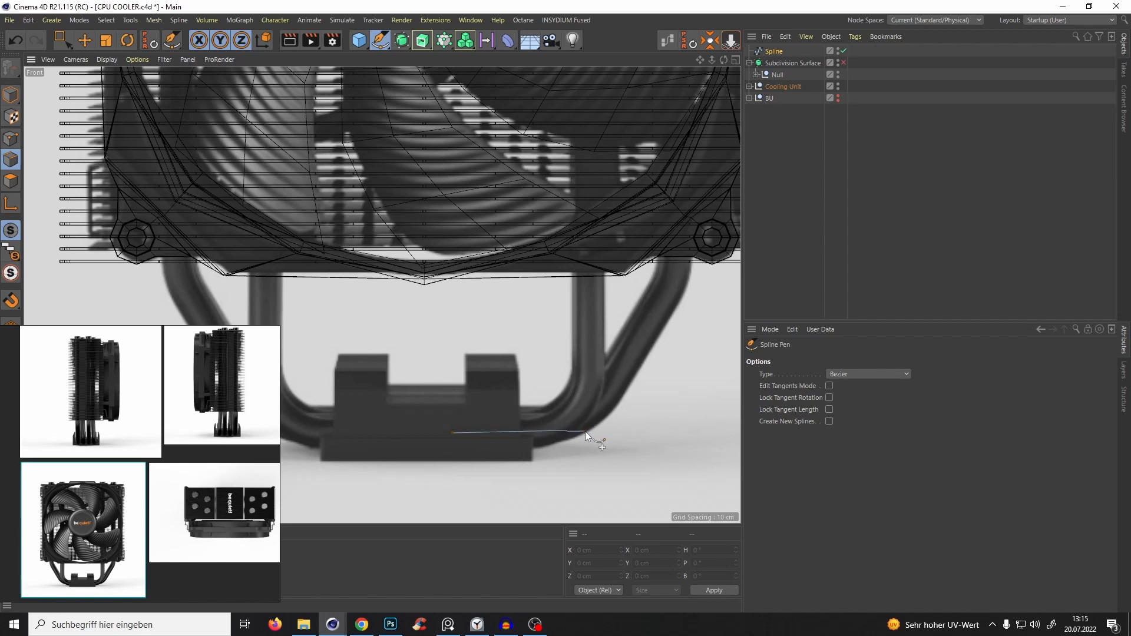
{"action": "left_click", "coordinate": [861, 375]}
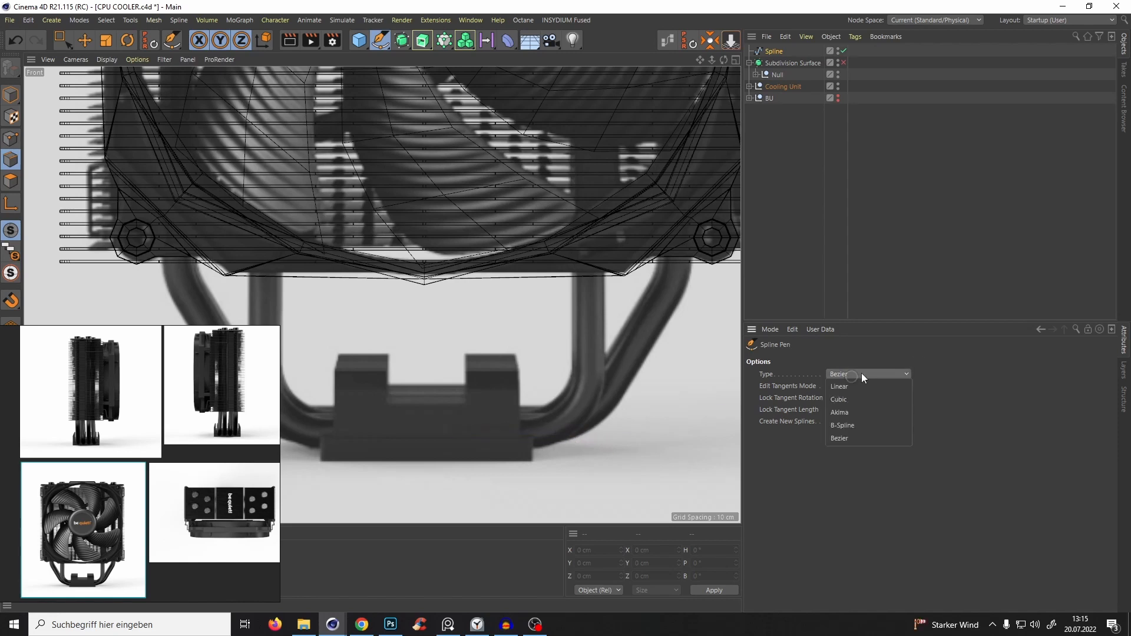
{"action": "left_click", "coordinate": [844, 391]}
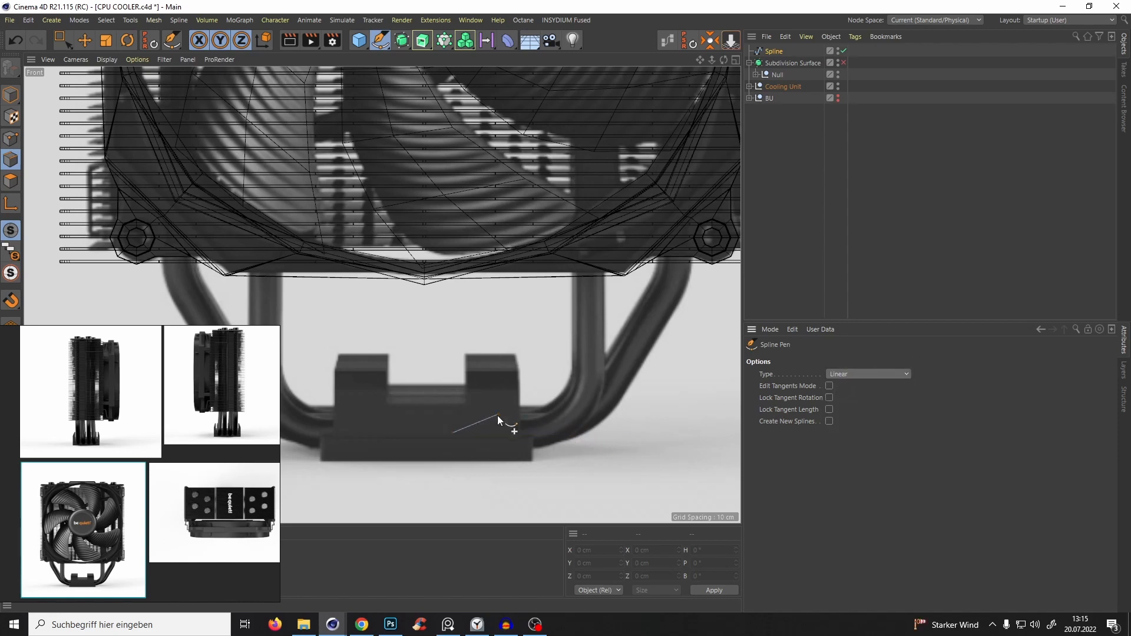
{"action": "left_click", "coordinate": [578, 433]}
{"action": "key", "text": "ctrl+z"}
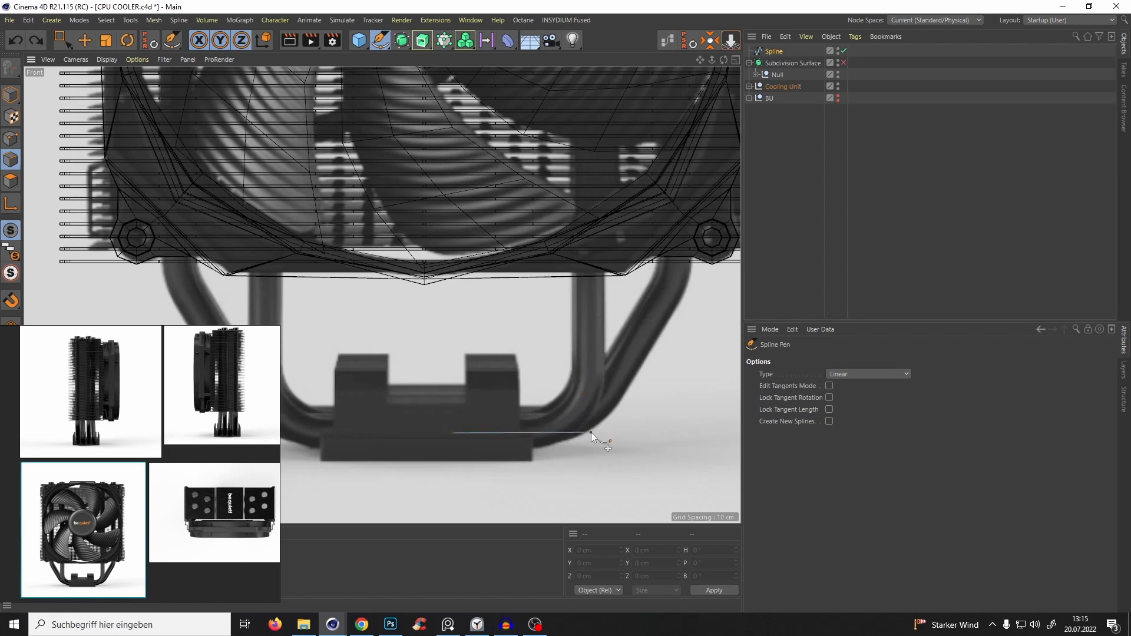
{"action": "left_click", "coordinate": [590, 433]}
Extend the spline vertically from the bend up through the fin stack to a point just above the top plate.
{"action": "middle_click_drag", "start_coordinate": [585, 353], "coordinate": [568, 441], "text": "alt"}
{"action": "scroll", "coordinate": [571, 371], "scroll_direction": "down", "scroll_amount": 5}
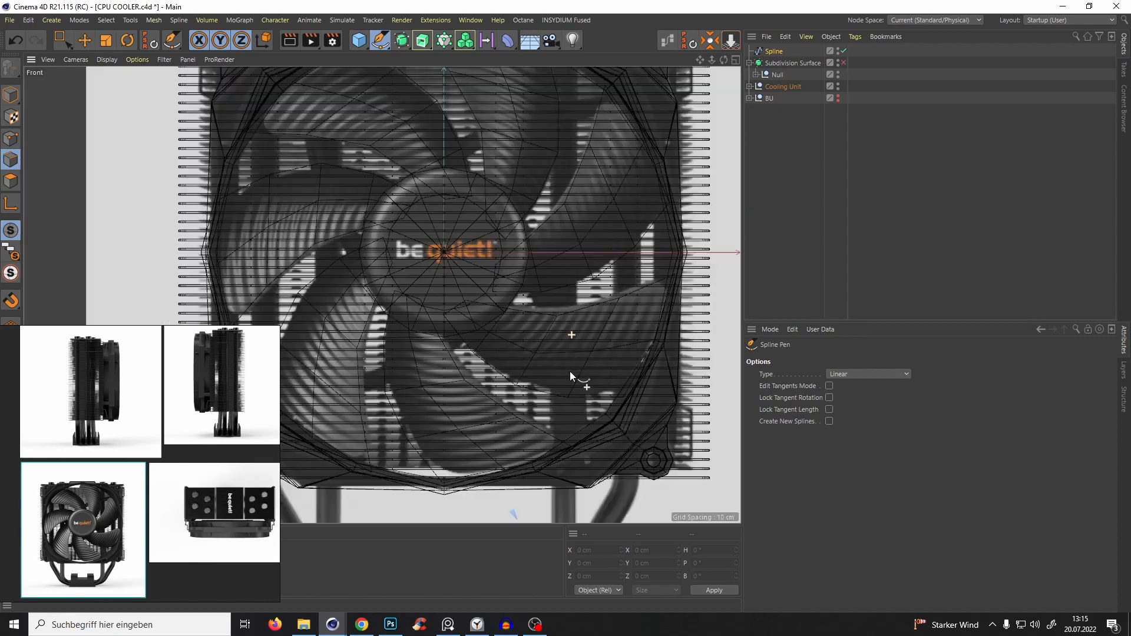
{"action": "scroll", "coordinate": [574, 216], "scroll_direction": "up", "scroll_amount": 8}
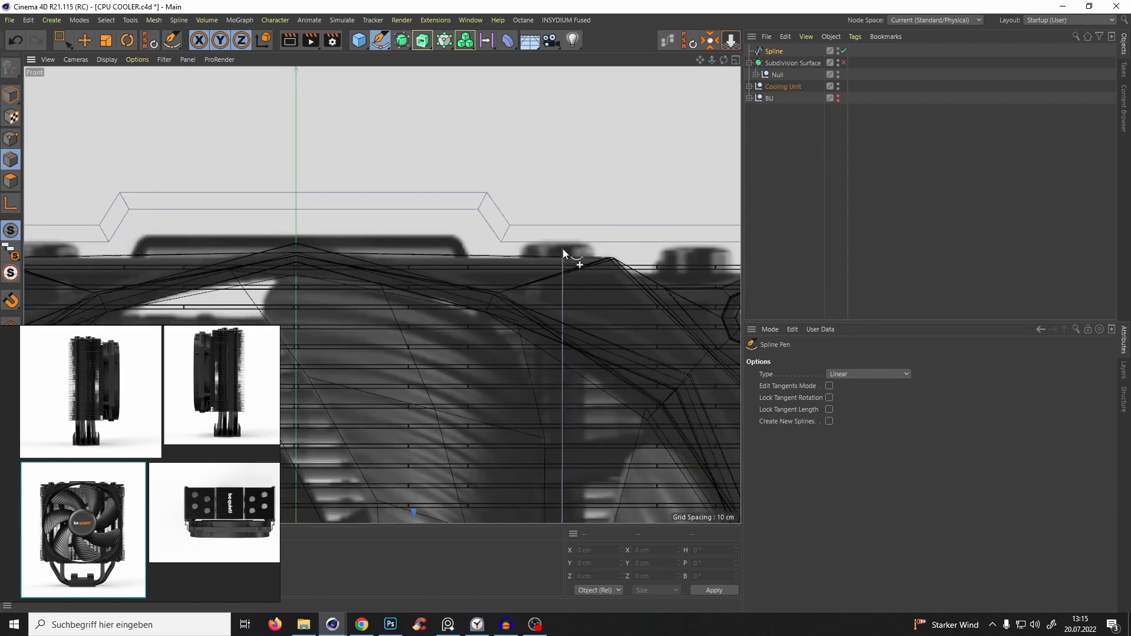
{"action": "left_click", "coordinate": [561, 220]}
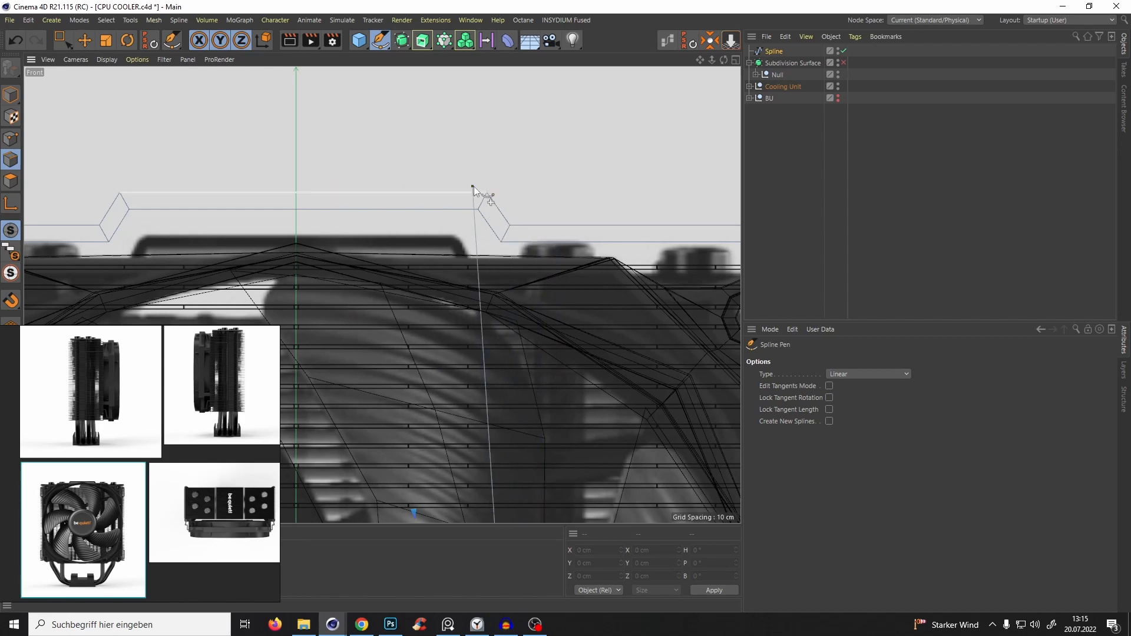
{"action": "scroll", "coordinate": [572, 219], "scroll_direction": "down", "scroll_amount": 5}
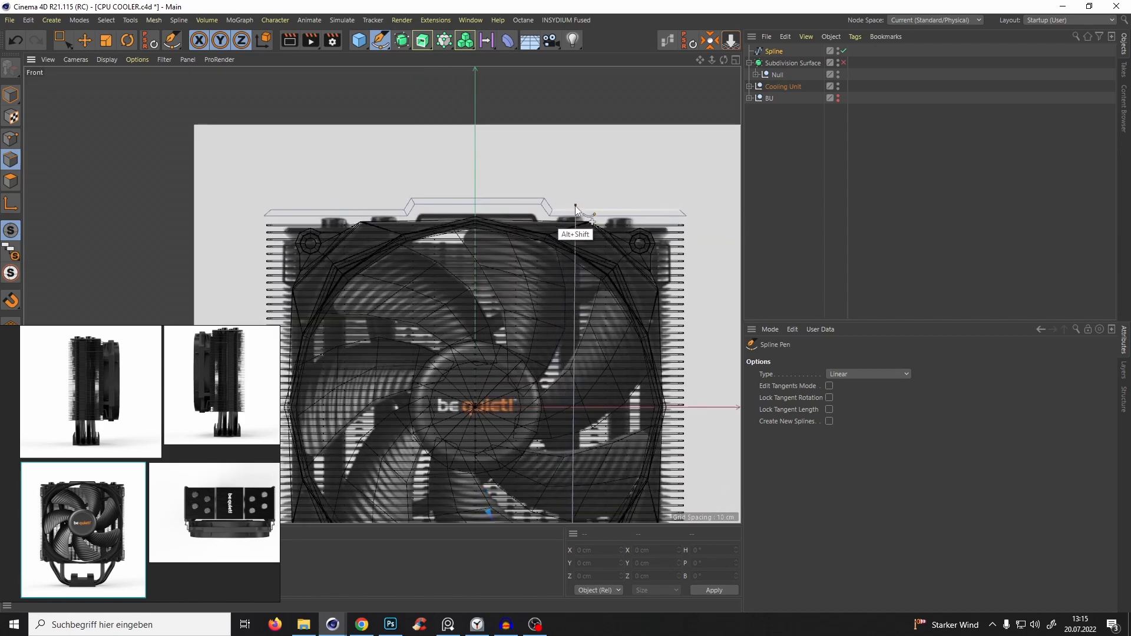
{"action": "scroll", "coordinate": [577, 209], "scroll_direction": "up", "scroll_amount": 2}
{"action": "scroll", "coordinate": [583, 203], "scroll_direction": "up", "scroll_amount": 3}
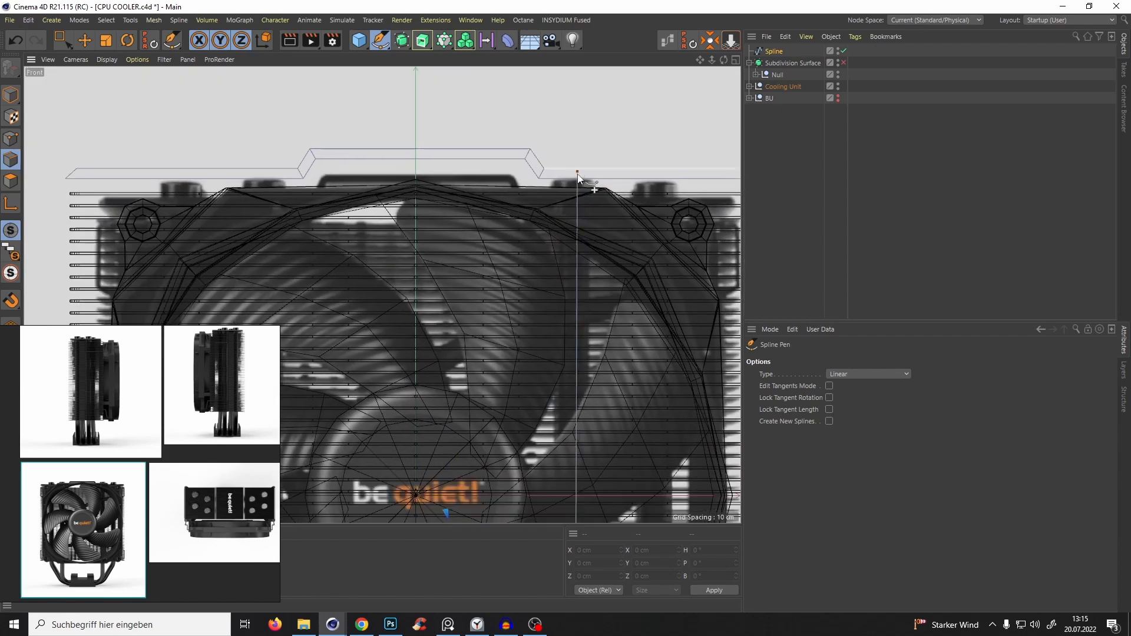
{"action": "scroll", "coordinate": [584, 184], "scroll_direction": "down", "scroll_amount": 5}
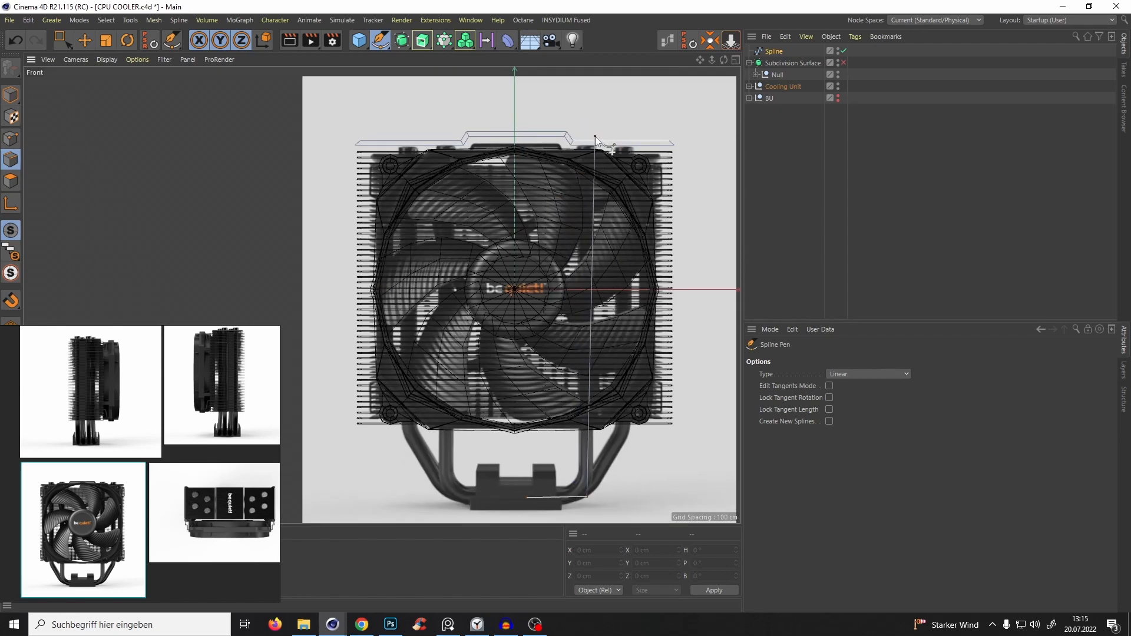
{"action": "scroll", "coordinate": [589, 134], "scroll_direction": "up", "scroll_amount": 5}
{"action": "right_click_drag", "start_coordinate": [613, 83], "coordinate": [615, 78], "text": "alt"}
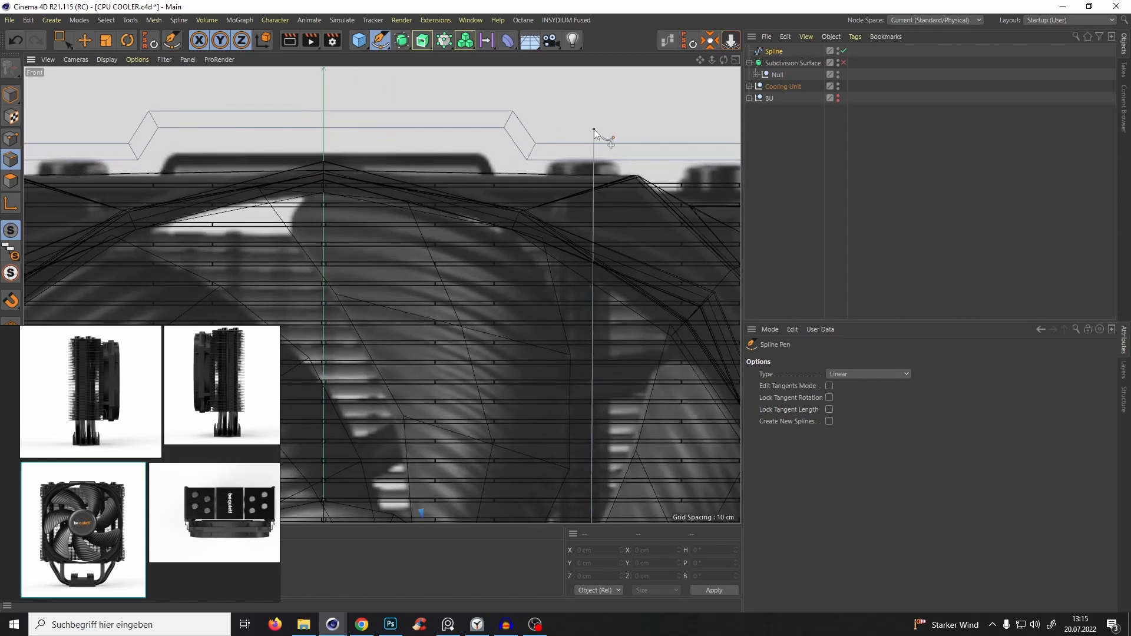
{"action": "left_click", "coordinate": [586, 135]}
Chamfer the spline's lower corner point with a radius of 58.65 cm to follow the heat pipe's bend.
{"action": "scroll", "coordinate": [537, 267], "scroll_direction": "down", "scroll_amount": 5}
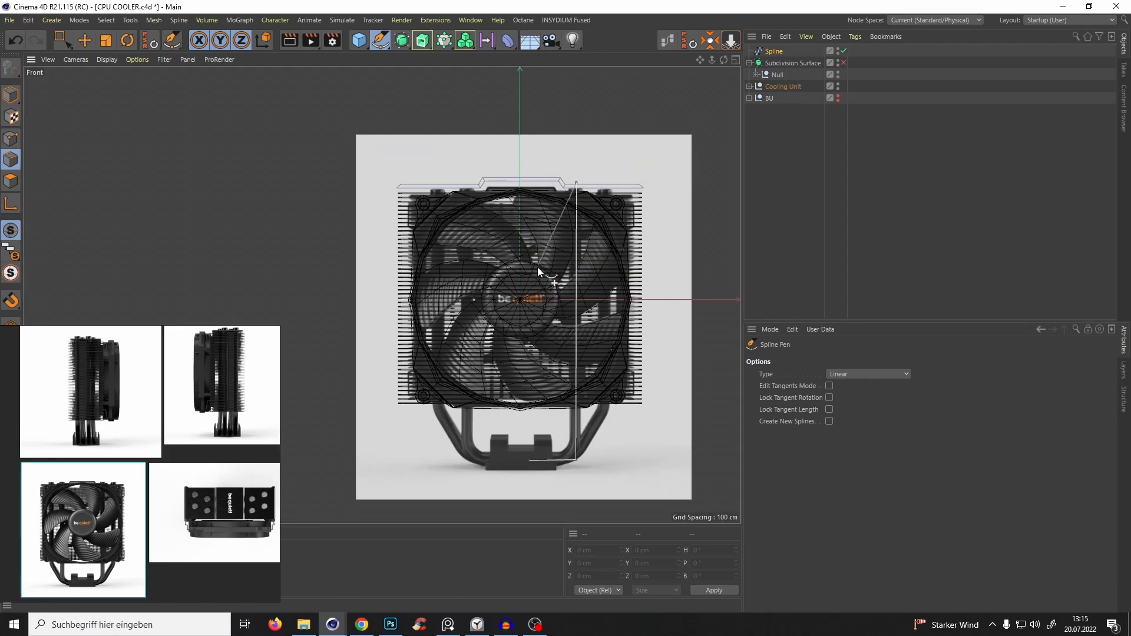
{"action": "scroll", "coordinate": [579, 196], "scroll_direction": "up", "scroll_amount": 5}
{"action": "scroll", "coordinate": [557, 262], "scroll_direction": "down", "scroll_amount": 5}
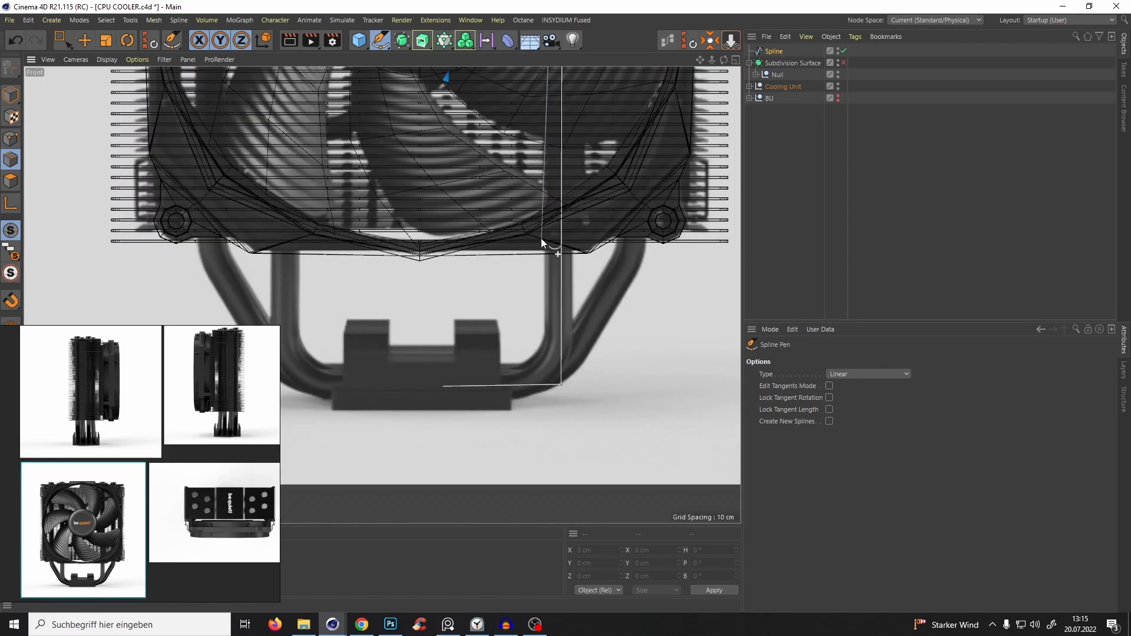
{"action": "scroll", "coordinate": [560, 218], "scroll_direction": "up", "scroll_amount": 4}
{"action": "scroll", "coordinate": [561, 213], "scroll_direction": "up", "scroll_amount": 5}
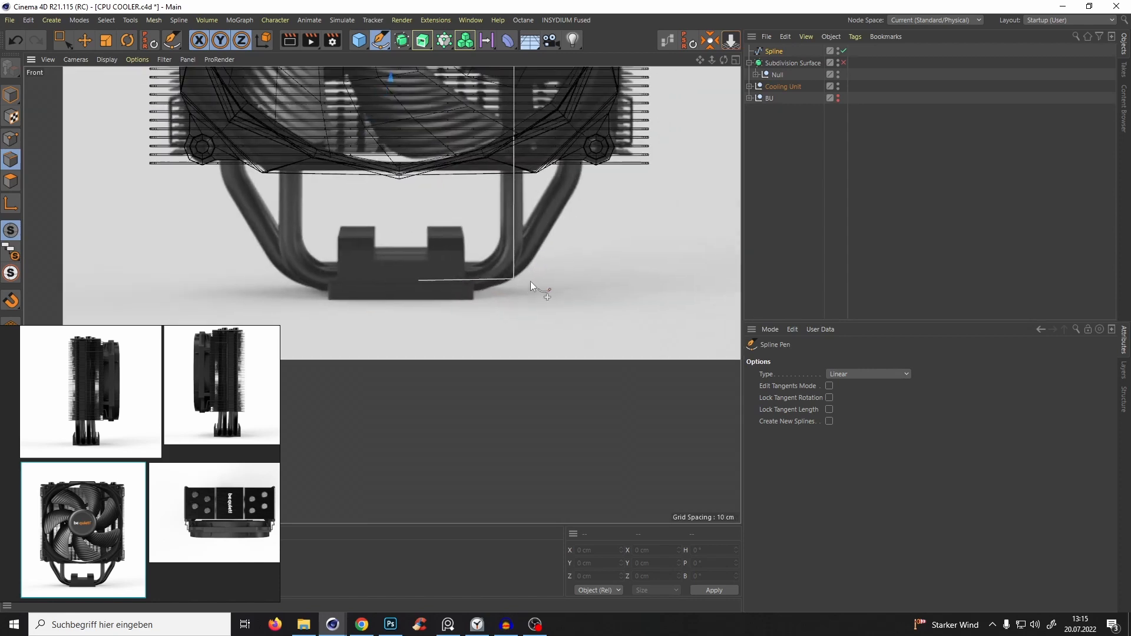
{"action": "left_click", "coordinate": [11, 139]}
{"action": "key", "text": "0"}
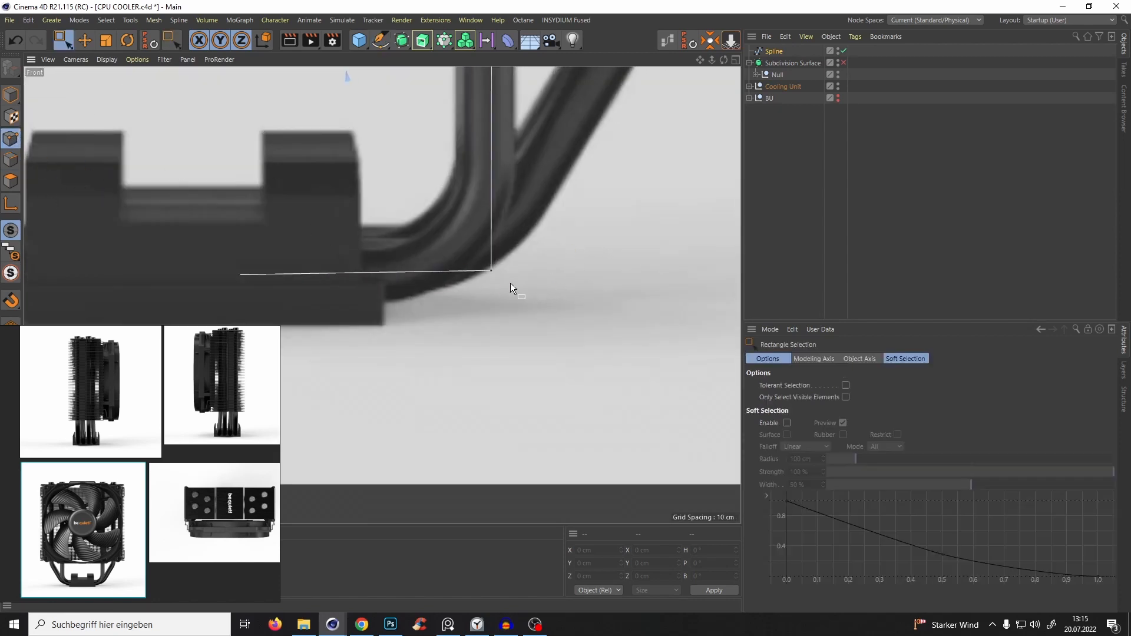
{"action": "left_click_drag", "start_coordinate": [479, 256], "coordinate": [536, 296]}
{"action": "right_click", "coordinate": [487, 322]}
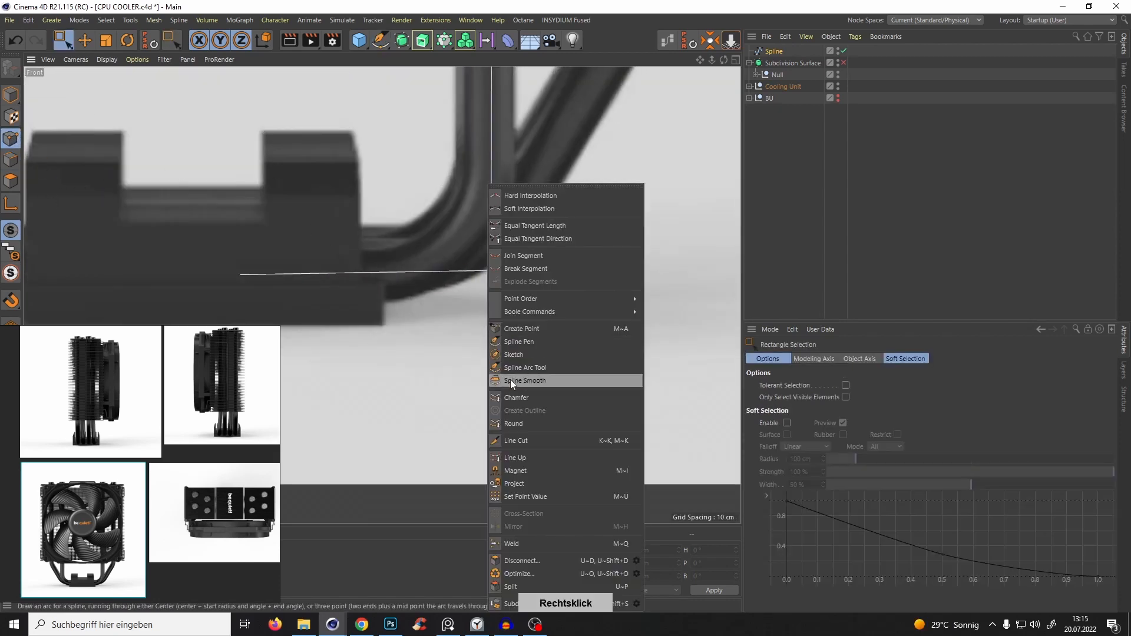
{"action": "left_click", "coordinate": [524, 399]}
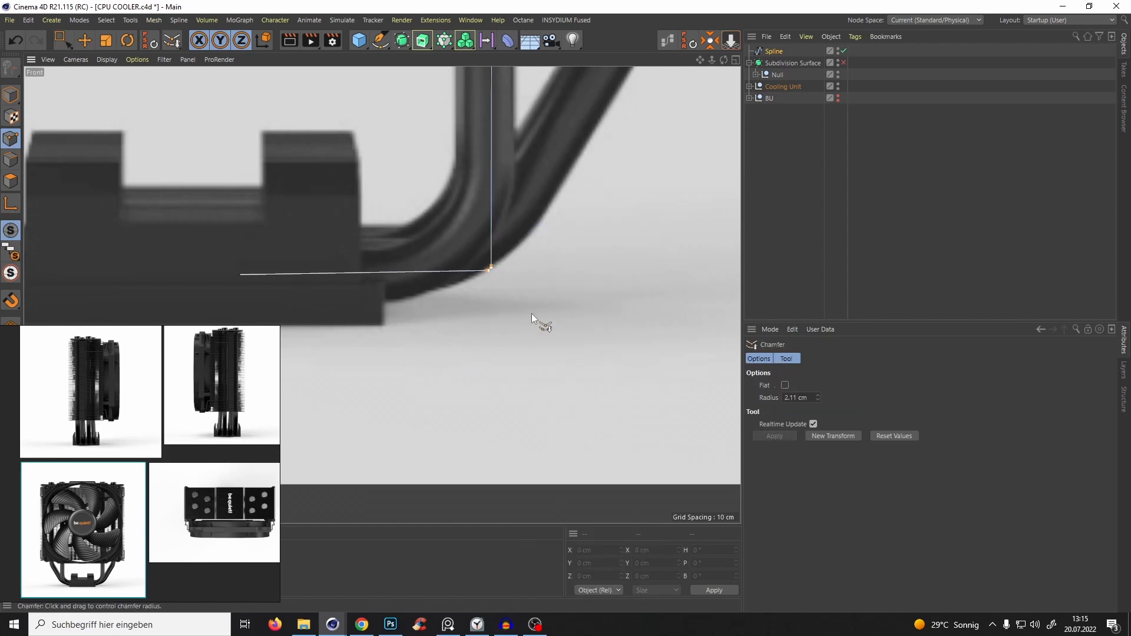
{"action": "left_click_drag", "start_coordinate": [531, 314], "coordinate": [1036, 146]}
{"action": "key", "text": "ctrl+z"}
{"action": "left_click_drag", "start_coordinate": [197, 292], "coordinate": [1086, 158]}
{"action": "left_click_drag", "start_coordinate": [823, 396], "coordinate": [831, 371]}
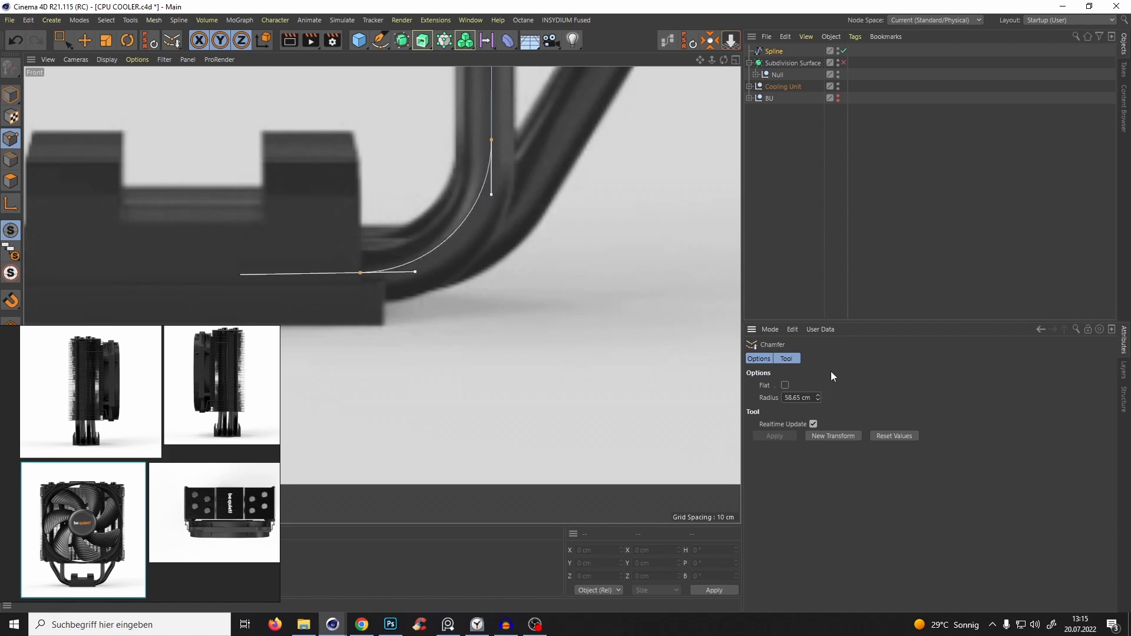
{"action": "scroll", "coordinate": [525, 214], "scroll_direction": "down", "scroll_amount": 5}
{"action": "key", "text": "e"}
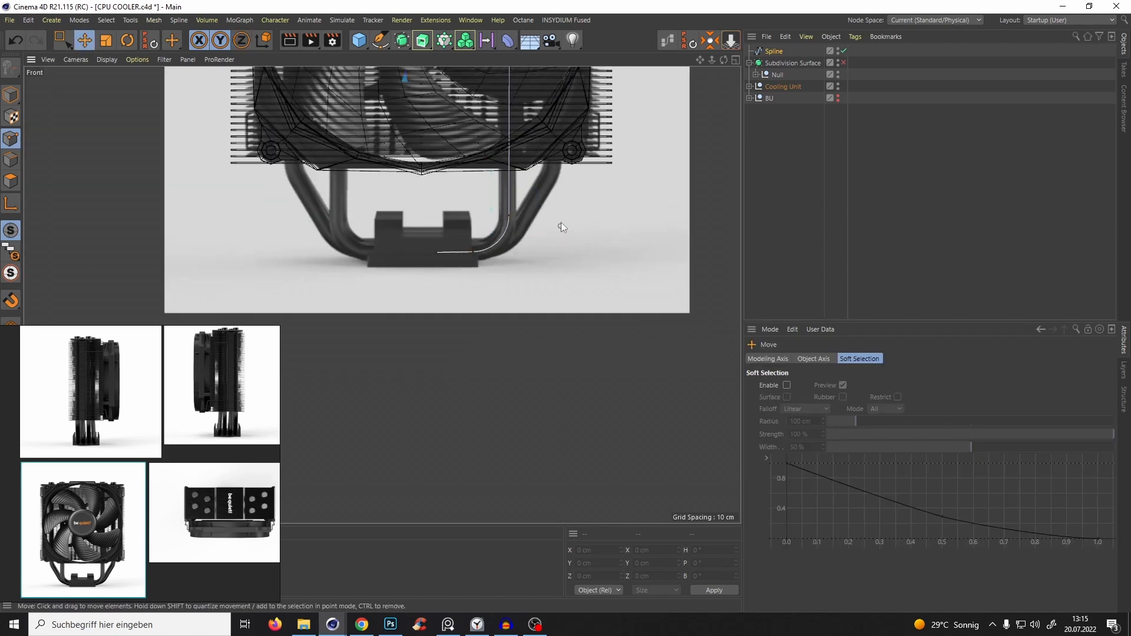
Compare the spline with the heat pipes in the right view, return to model mode and deselect it.
{"action": "mouse_move", "coordinate": [521, 226]}
{"action": "left_mouse_down", "text": "alt"}
{"action": "mouse_move", "coordinate": [511, 235]}
{"action": "mouse_move", "coordinate": [520, 219]}
{"action": "left_mouse_up", "text": "alt"}
{"action": "middle_click_drag", "start_coordinate": [520, 219], "coordinate": [523, 298], "text": "alt"}
{"action": "middle_click_drag", "start_coordinate": [545, 219], "coordinate": [551, 293], "text": "alt"}
{"action": "right_click_drag", "start_coordinate": [551, 297], "coordinate": [548, 310], "text": "alt"}
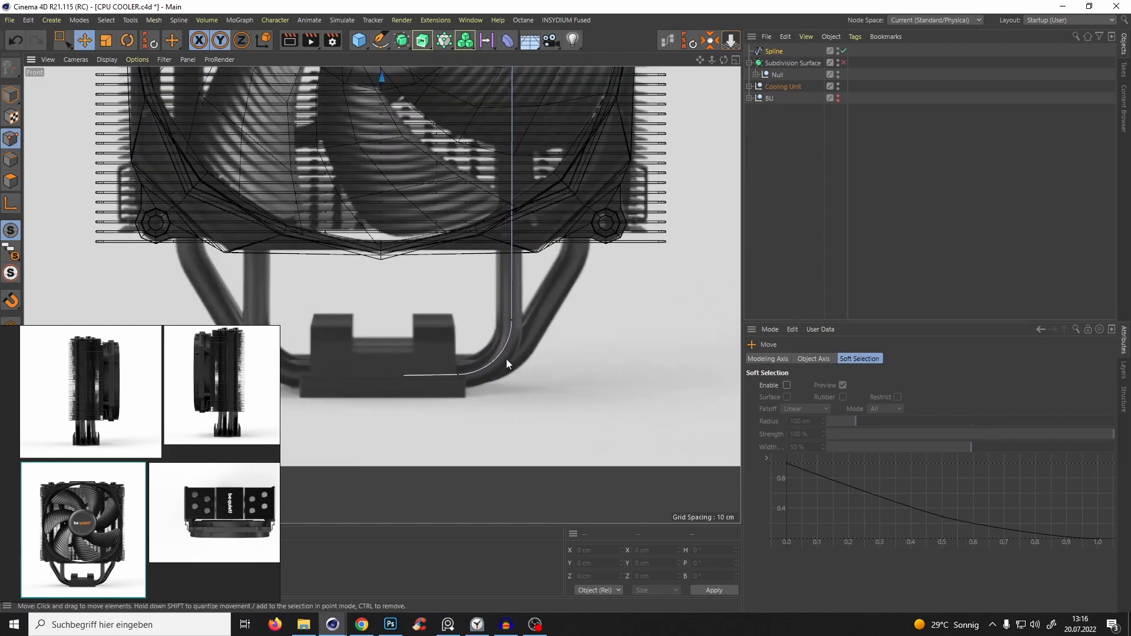
{"action": "key", "text": "F1"}
{"action": "key", "text": "F3"}
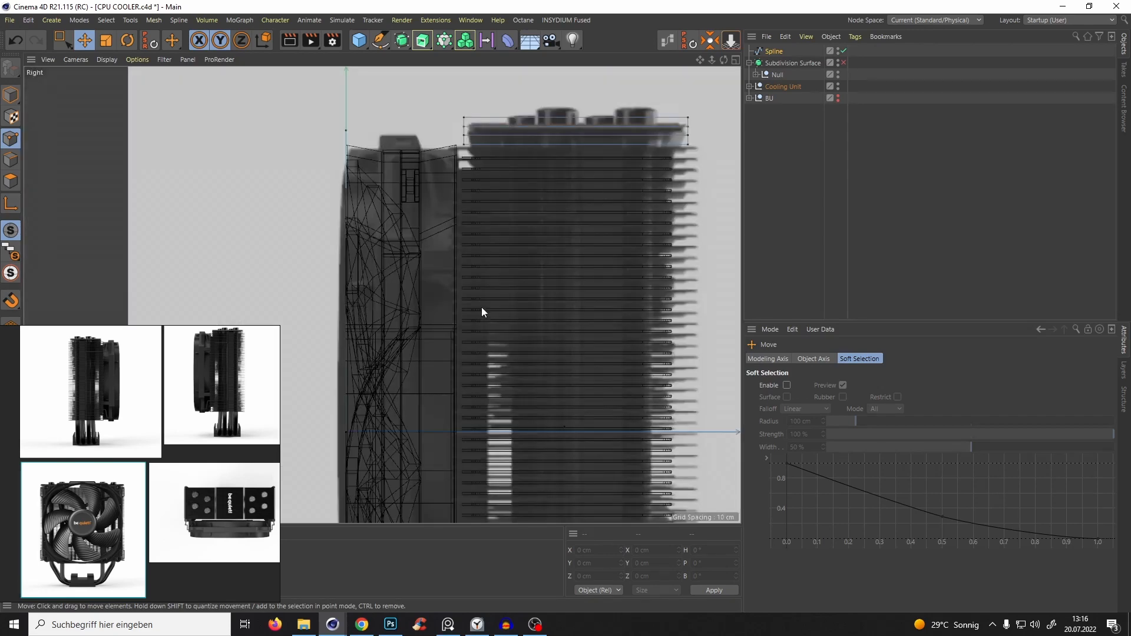
{"action": "left_click", "coordinate": [11, 95]}
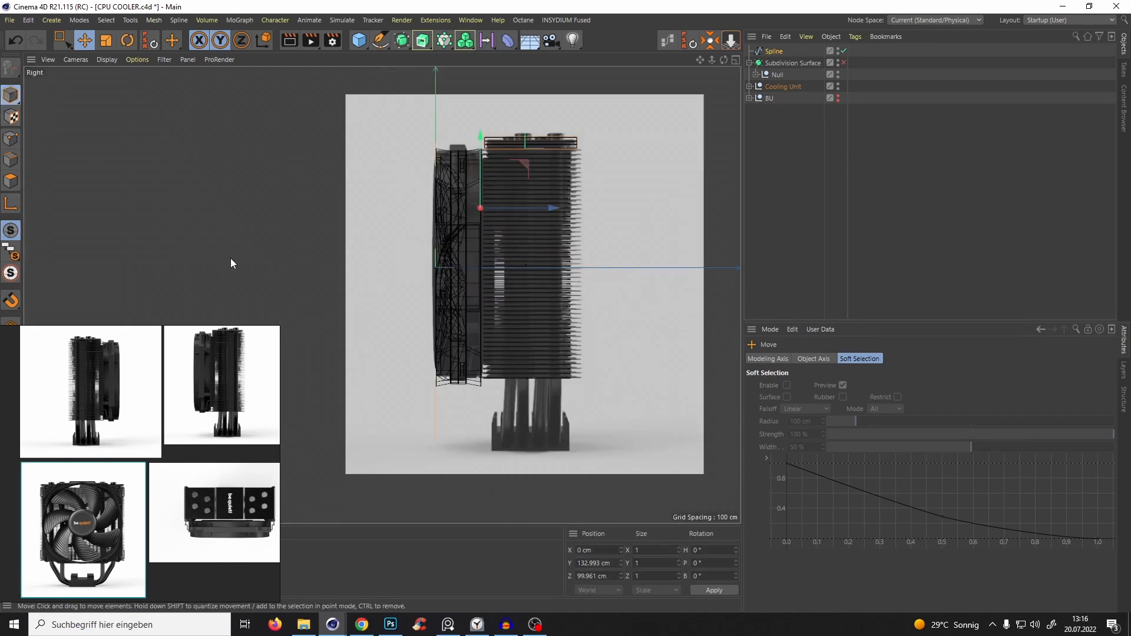
{"action": "middle_click_drag", "start_coordinate": [458, 399], "coordinate": [453, 289], "text": "alt"}
{"action": "scroll", "coordinate": [453, 289], "scroll_direction": "up", "scroll_amount": 4}
{"action": "scroll", "coordinate": [463, 218], "scroll_direction": "down", "scroll_amount": 5}
{"action": "middle_click_drag", "start_coordinate": [457, 177], "coordinate": [427, 192], "text": "alt"}
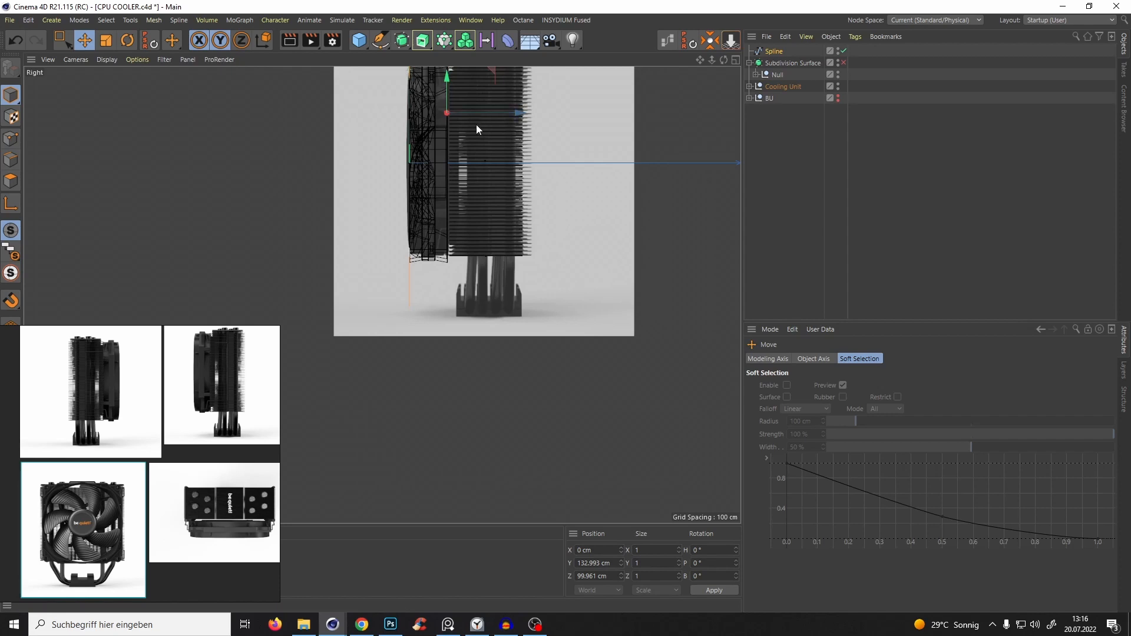
{"action": "middle_click_drag", "start_coordinate": [476, 125], "coordinate": [466, 163], "text": "alt"}
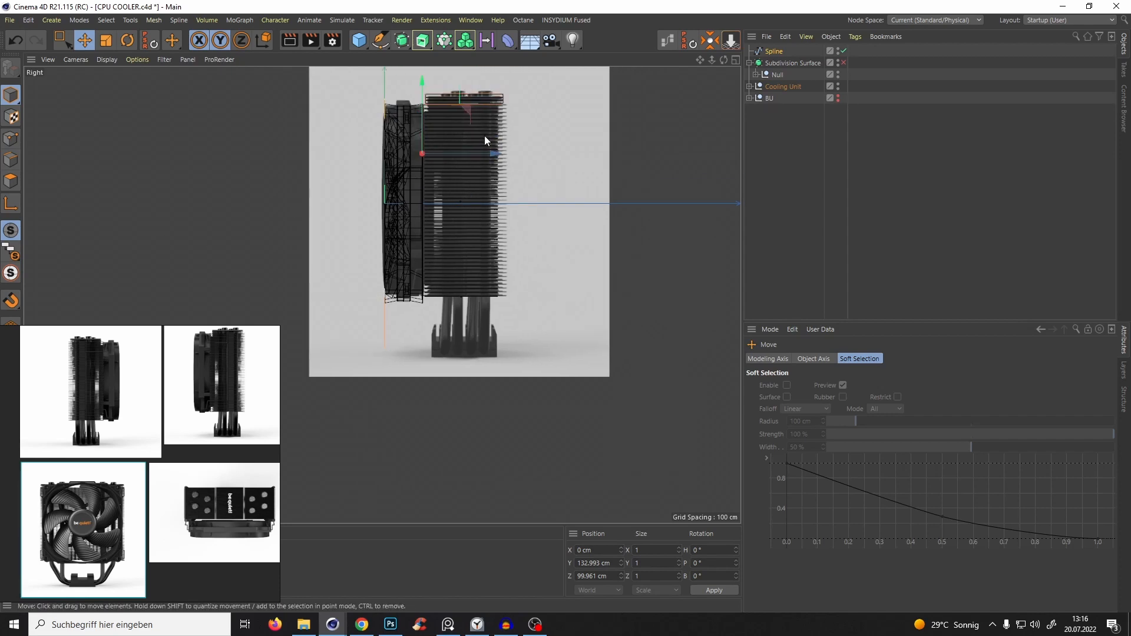
{"action": "left_click", "coordinate": [769, 150]}
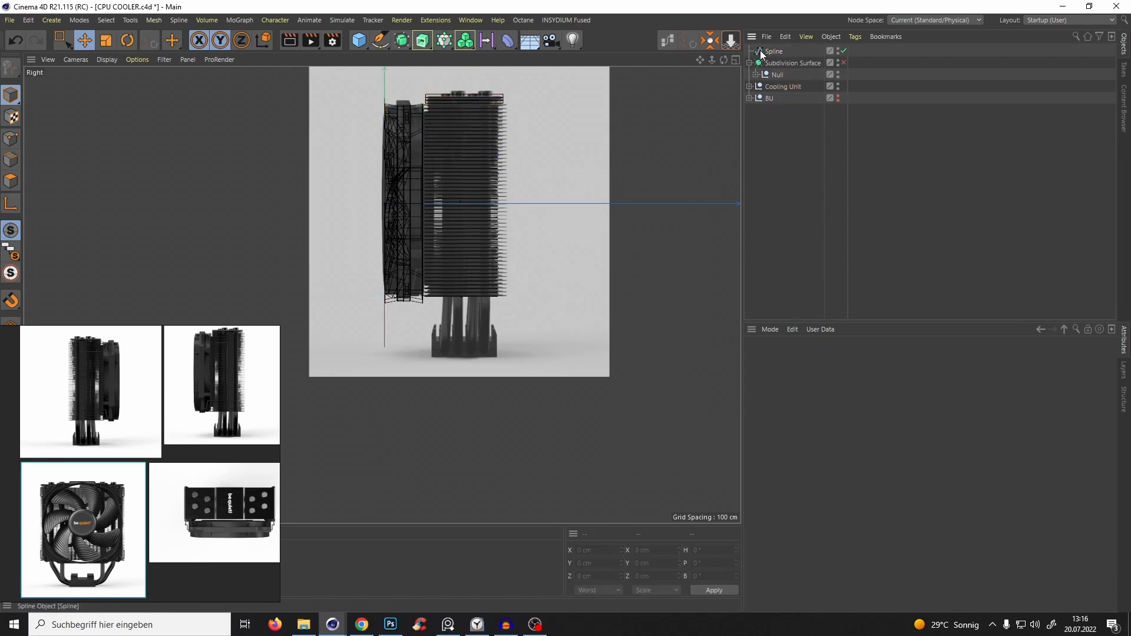
In the right view, move the spline onto the heat pipe nearest the fan, then duplicate it onto the third pipe at Z 235.006 cm.
{"action": "left_click", "coordinate": [374, 161]}
{"action": "left_click_drag", "start_coordinate": [432, 206], "coordinate": [483, 217]}
{"action": "scroll", "coordinate": [465, 265], "scroll_direction": "up", "scroll_amount": 5}
{"action": "scroll", "coordinate": [468, 279], "scroll_direction": "up", "scroll_amount": 1}
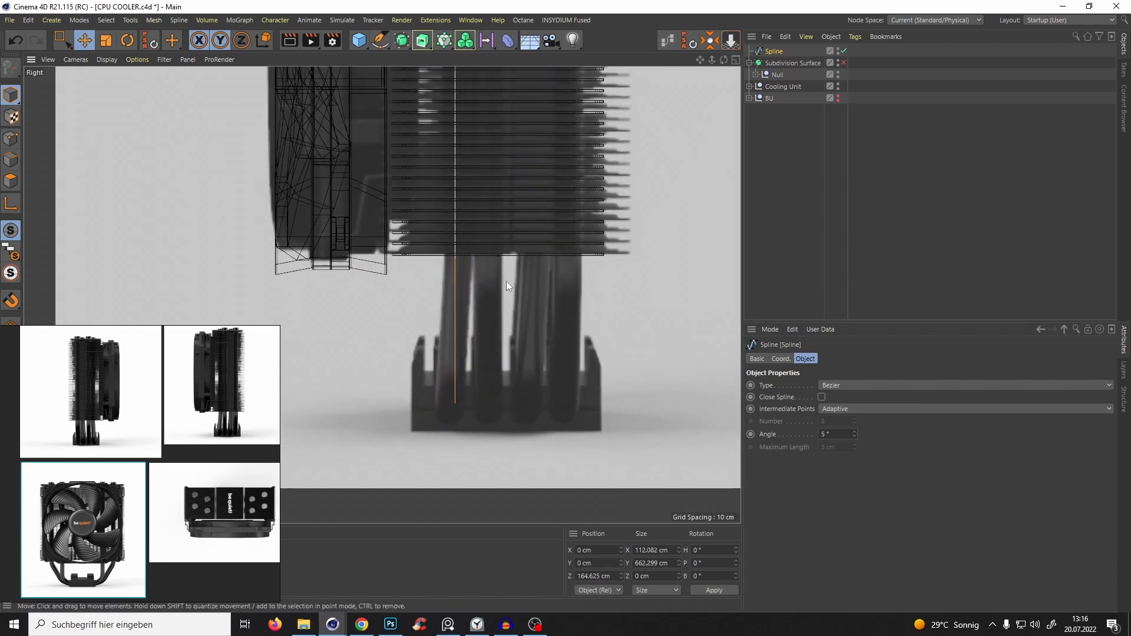
{"action": "scroll", "coordinate": [474, 230], "scroll_direction": "down", "scroll_amount": 2}
{"action": "left_click_drag", "start_coordinate": [475, 141], "coordinate": [516, 126]}
Go to the front view with the Spline Pen active and disable both existing heat pipe splines.
{"action": "key", "text": "F1"}
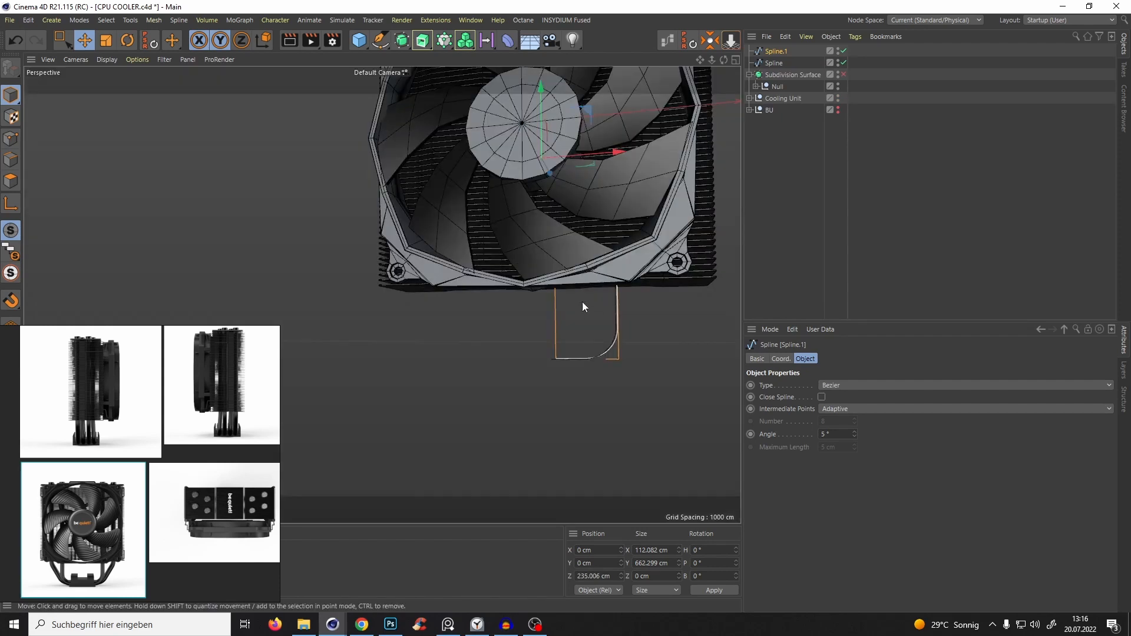
{"action": "key", "text": "F2"}
{"action": "key", "text": "F3"}
{"action": "key", "text": "F4"}
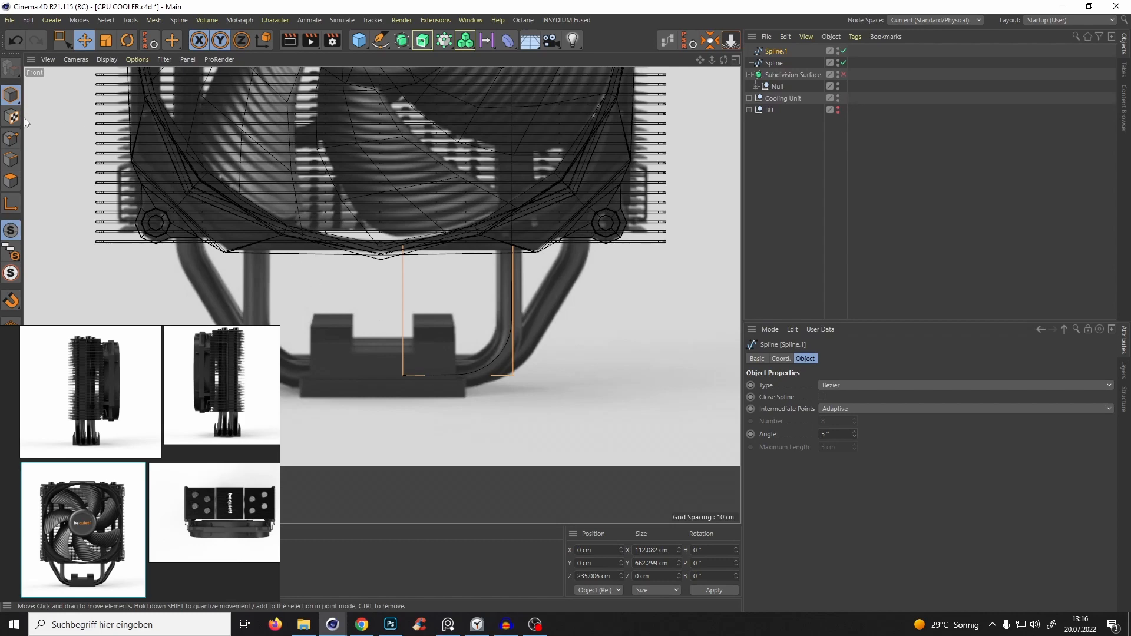
{"action": "left_click", "coordinate": [777, 151]}
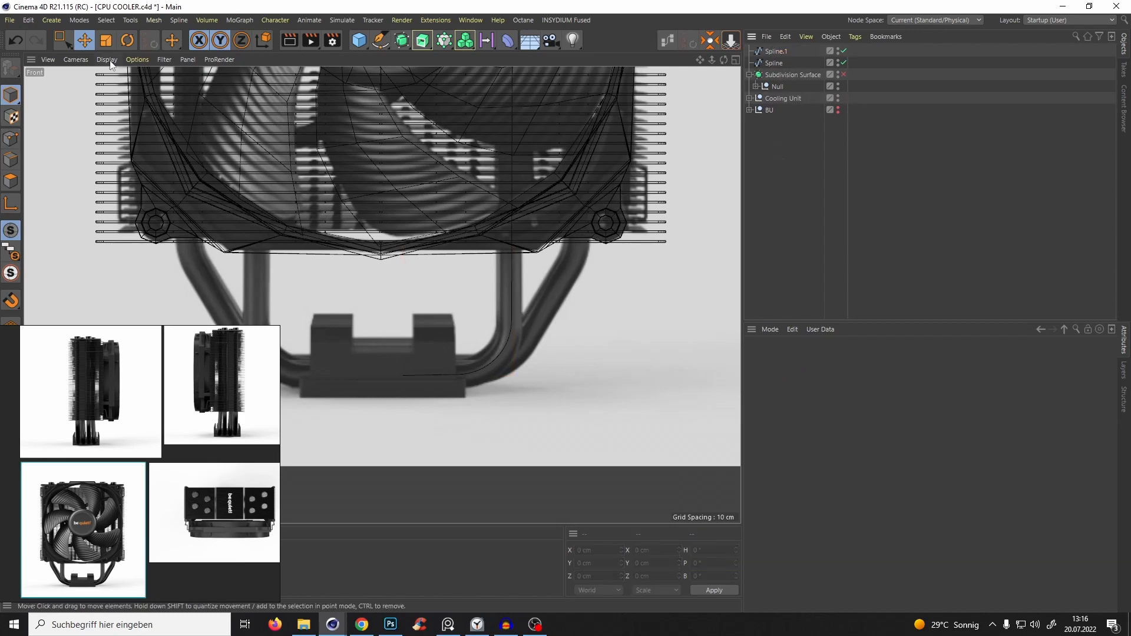
{"action": "left_click", "coordinate": [380, 40]}
{"action": "scroll", "coordinate": [502, 273], "scroll_direction": "up", "scroll_amount": 3}
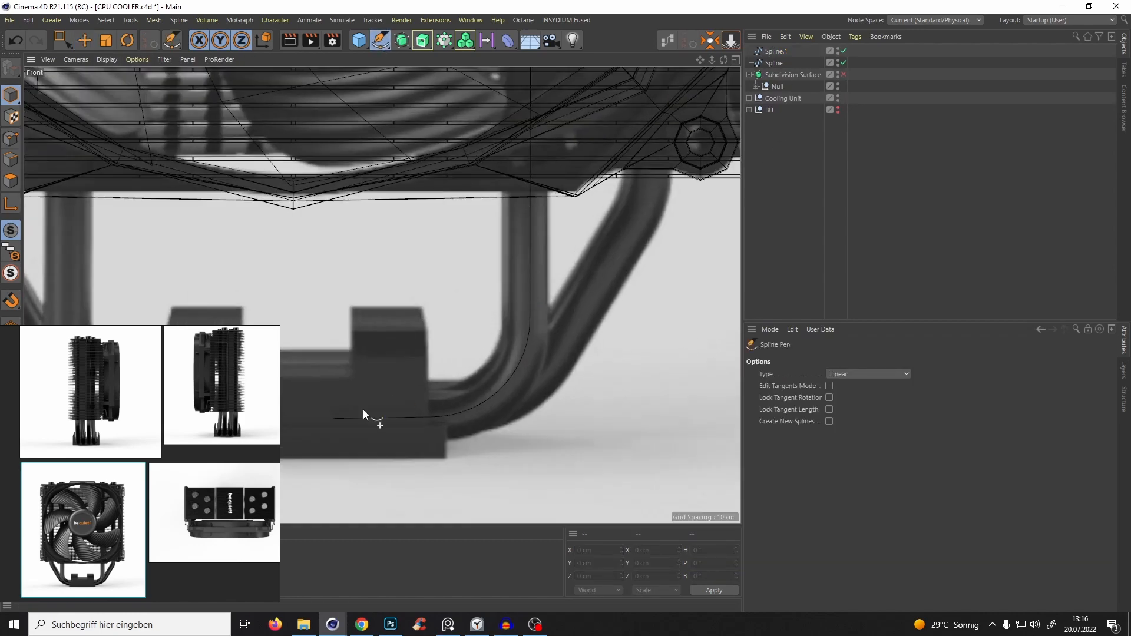
{"action": "left_click", "coordinate": [333, 420]}
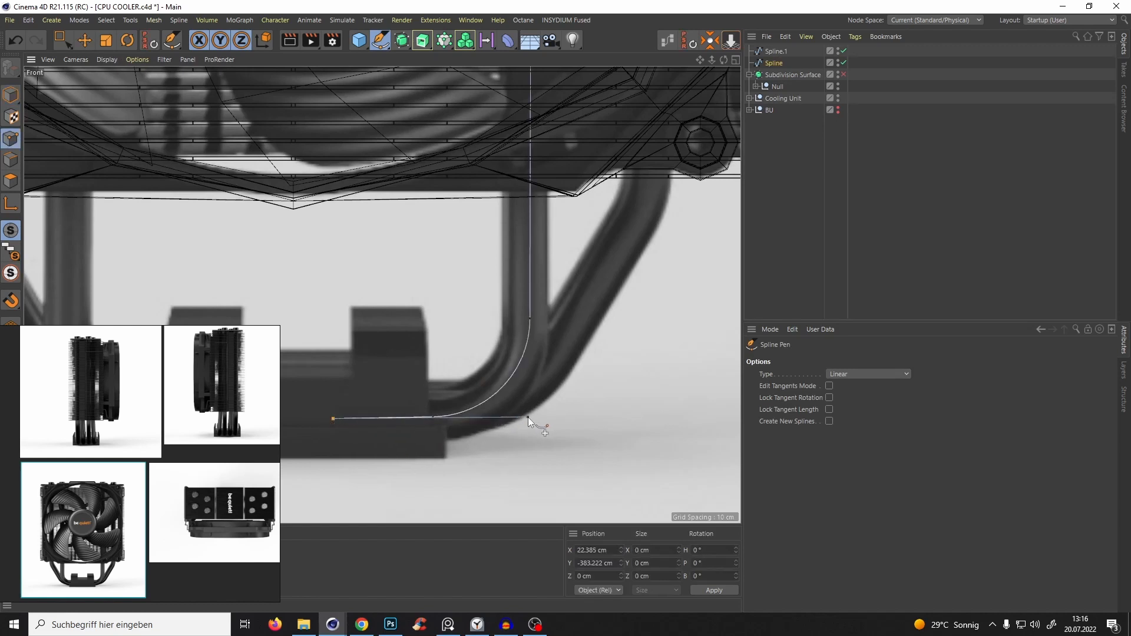
{"action": "left_click", "coordinate": [779, 148]}
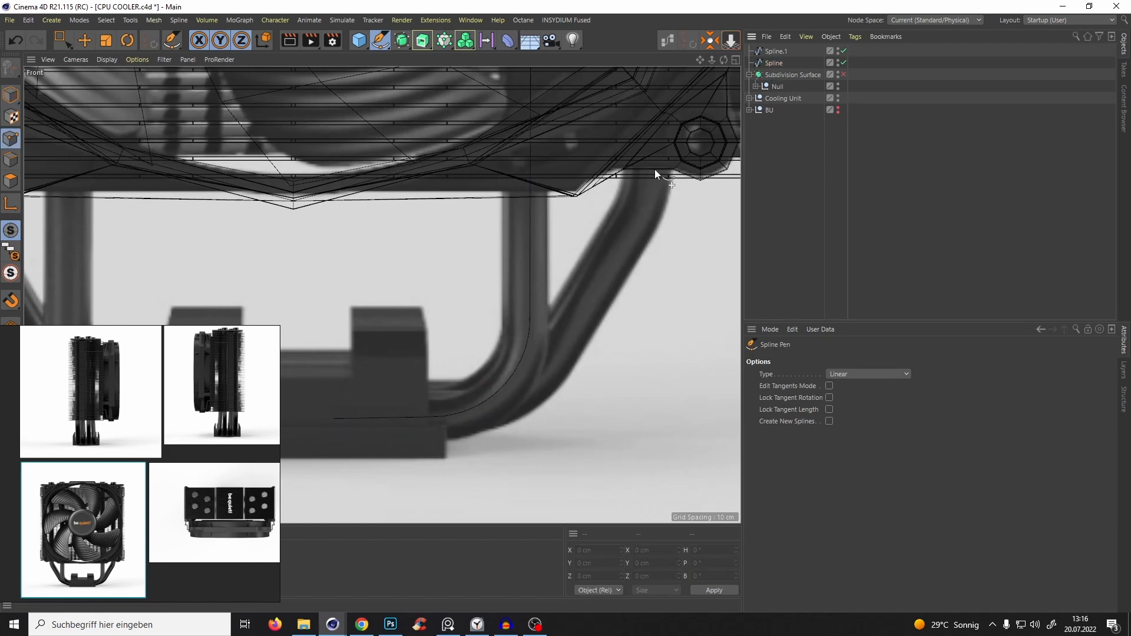
{"action": "left_click", "coordinate": [843, 63]}
Draw a linear spline from the middle of the base block through the outer right heat pipe's lower bend to its upper bend.
{"action": "left_click", "coordinate": [314, 420]}
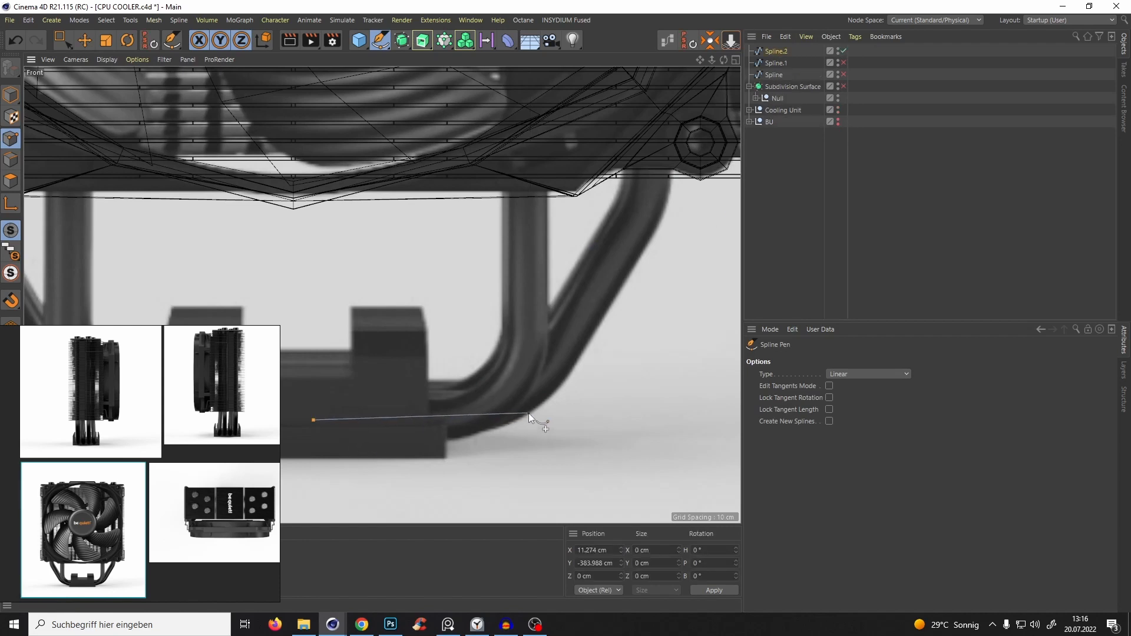
{"action": "left_click", "coordinate": [519, 417]}
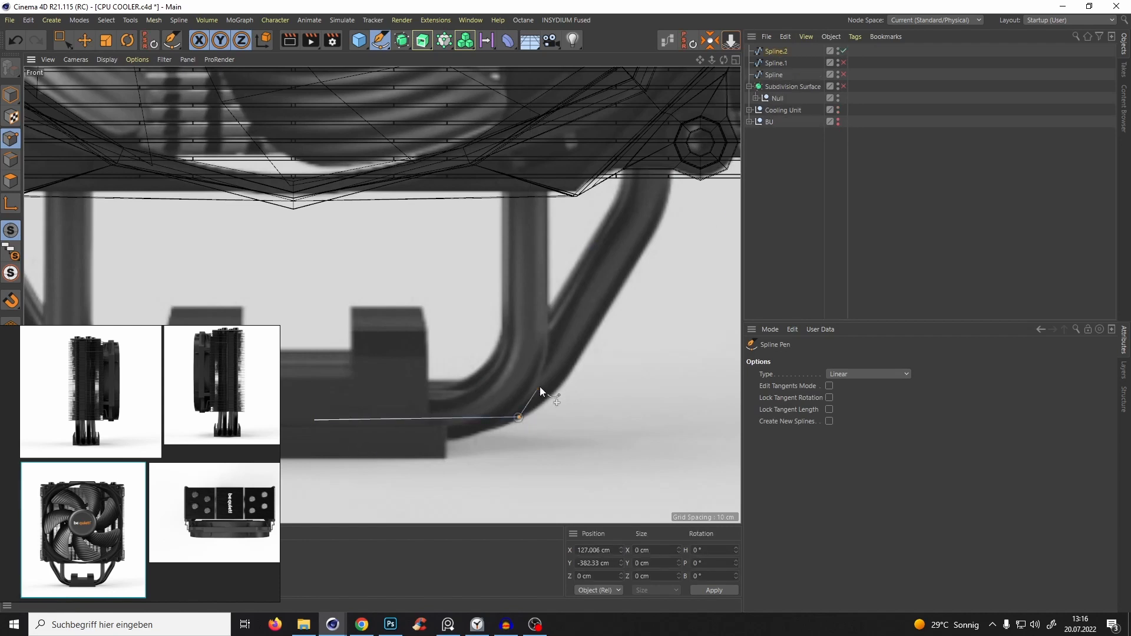
{"action": "left_click", "coordinate": [652, 199]}
Try to extend the outer pipe's spline from the upper bend to a point above the top plate.
{"action": "scroll", "coordinate": [543, 371], "scroll_direction": "down", "scroll_amount": 5}
{"action": "scroll", "coordinate": [485, 175], "scroll_direction": "up", "scroll_amount": 5}
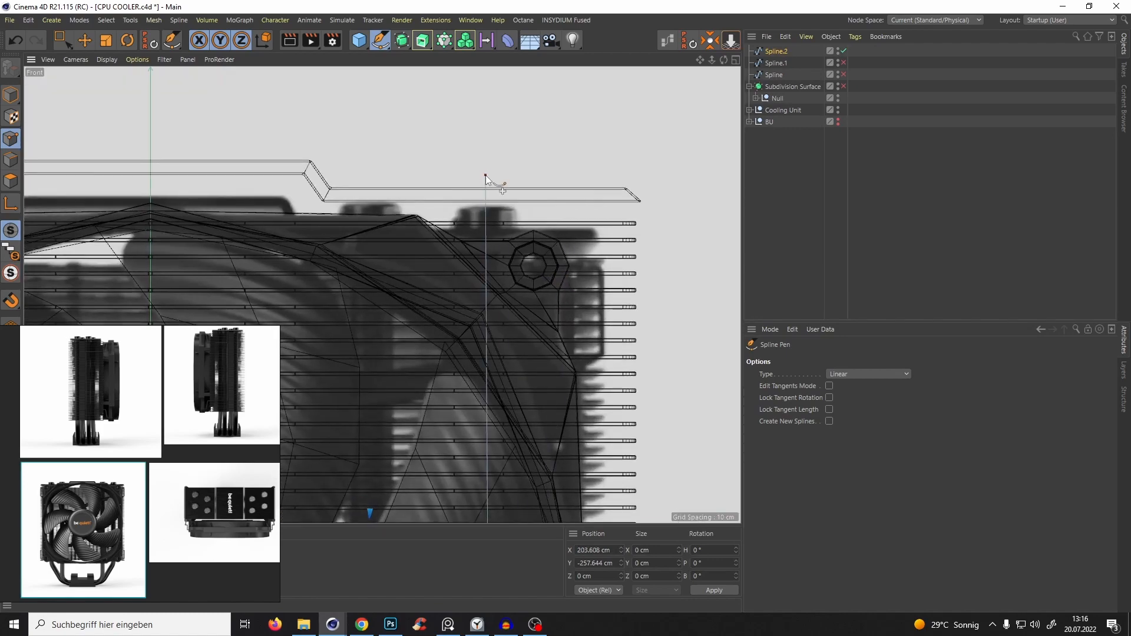
{"action": "left_click", "coordinate": [482, 178]}
{"action": "middle_click_drag", "start_coordinate": [478, 236], "coordinate": [521, 91], "text": "alt"}
{"action": "scroll", "coordinate": [524, 88], "scroll_direction": "down", "scroll_amount": 5}
{"action": "scroll", "coordinate": [508, 189], "scroll_direction": "up", "scroll_amount": 2}
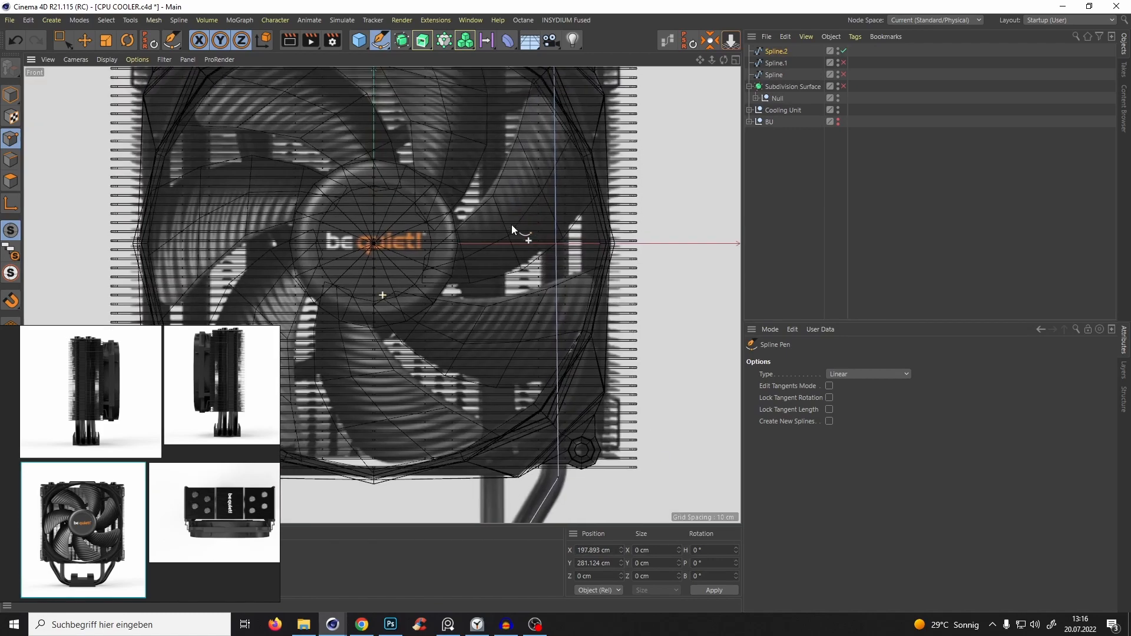
{"action": "middle_click_drag", "start_coordinate": [511, 225], "coordinate": [482, 276], "text": "alt"}
{"action": "key", "text": "ctrl+z"}
Re-place the upper bend point at about X 200 cm, Y -260 cm and extend the spline vertically to just above the top plate.
{"action": "scroll", "coordinate": [526, 236], "scroll_direction": "down", "scroll_amount": 5}
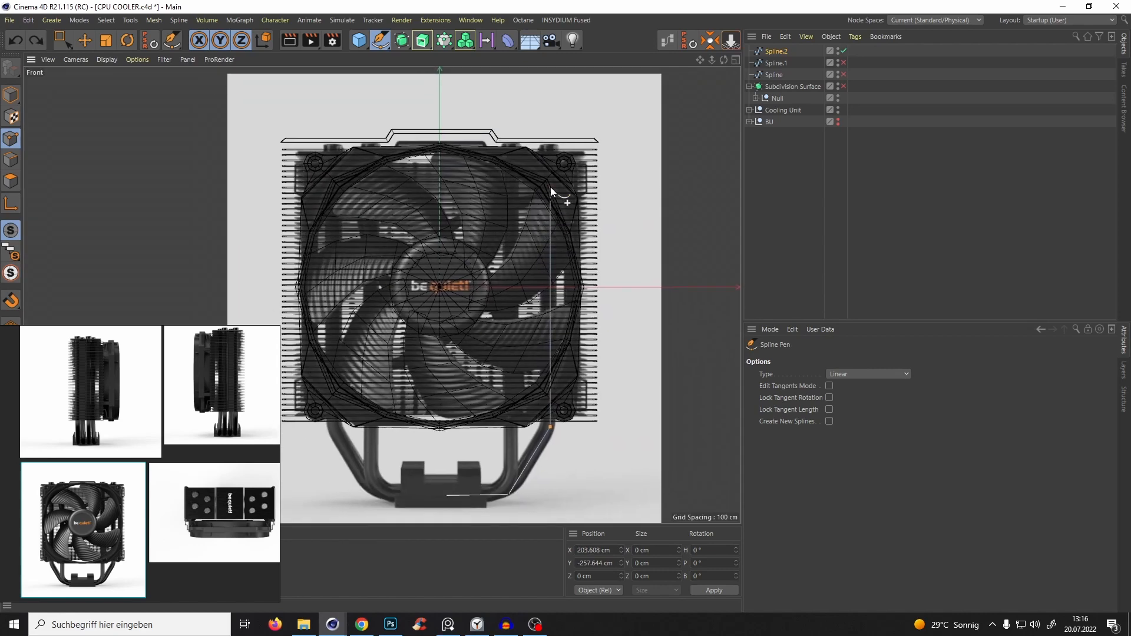
{"action": "left_click", "coordinate": [550, 428], "text": "ctrl"}
{"action": "left_click", "coordinate": [548, 429]}
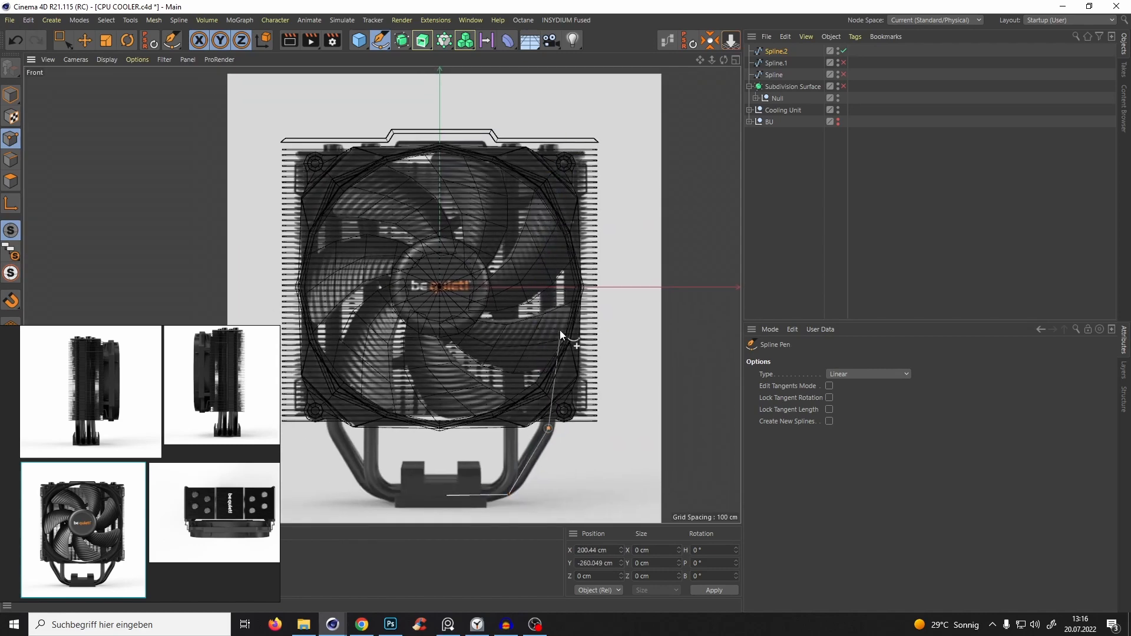
{"action": "left_click", "coordinate": [550, 134]}
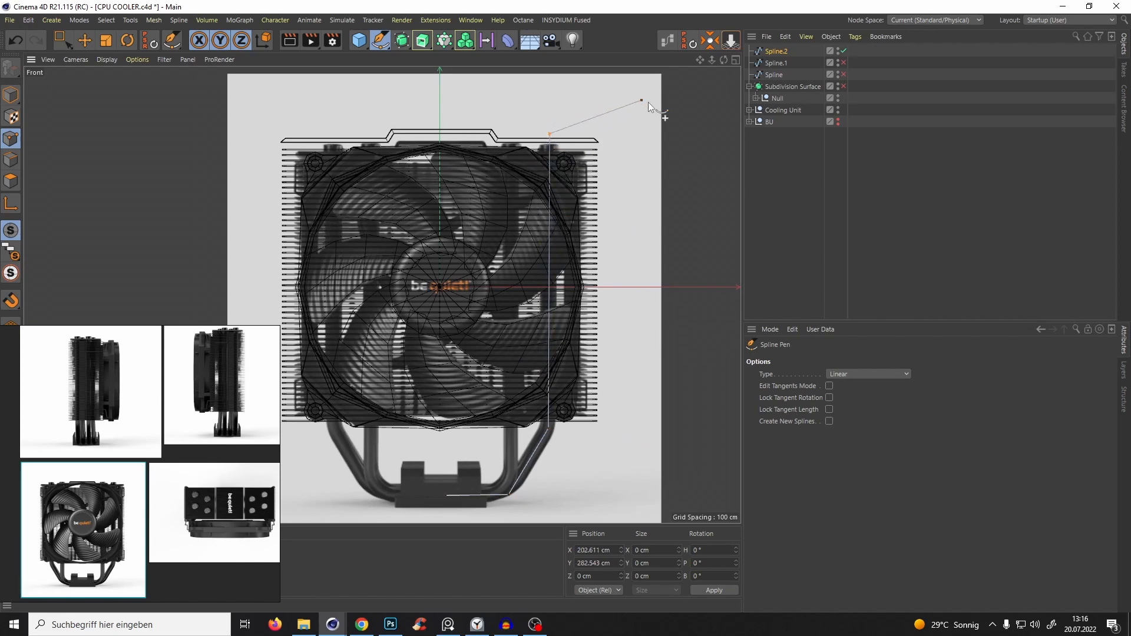
{"action": "key", "text": "Escape"}
Try to chamfer the upper and lower bend points of the outer pipe's spline together.
{"action": "middle_click_drag", "start_coordinate": [497, 368], "coordinate": [508, 236], "text": "alt"}
{"action": "scroll", "coordinate": [542, 307], "scroll_direction": "up", "scroll_amount": 5}
{"action": "middle_click_drag", "start_coordinate": [545, 311], "coordinate": [512, 268], "text": "alt"}
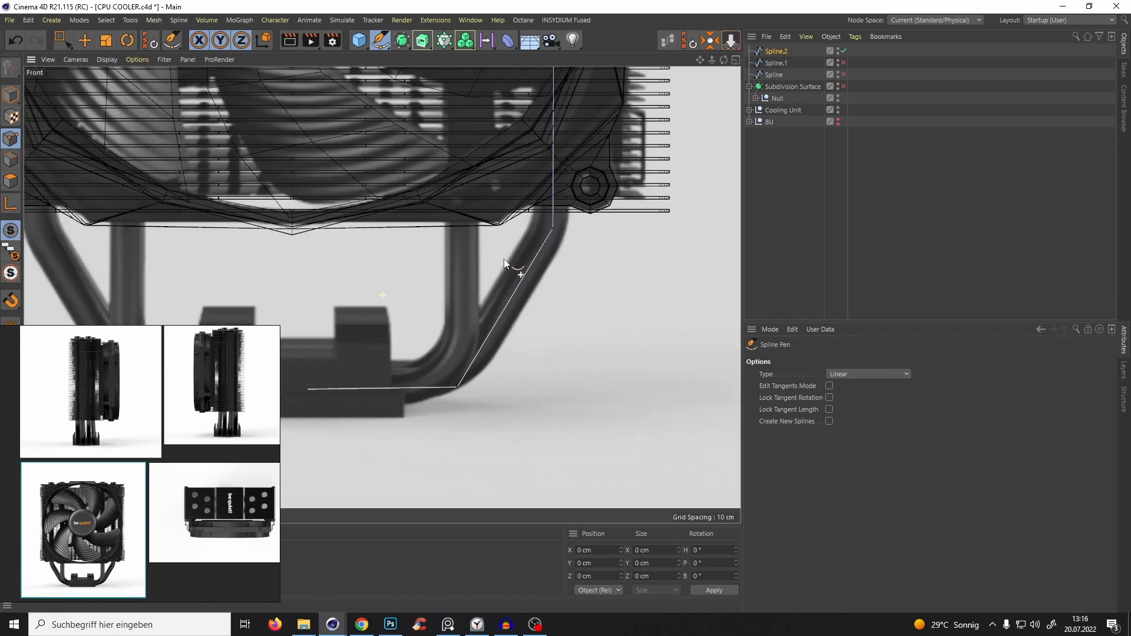
{"action": "key", "text": "space"}
{"action": "left_click_drag", "start_coordinate": [522, 211], "coordinate": [562, 267]}
{"action": "left_click_drag", "start_coordinate": [434, 344], "coordinate": [497, 445], "text": "shift"}
{"action": "right_click", "coordinate": [482, 368]}
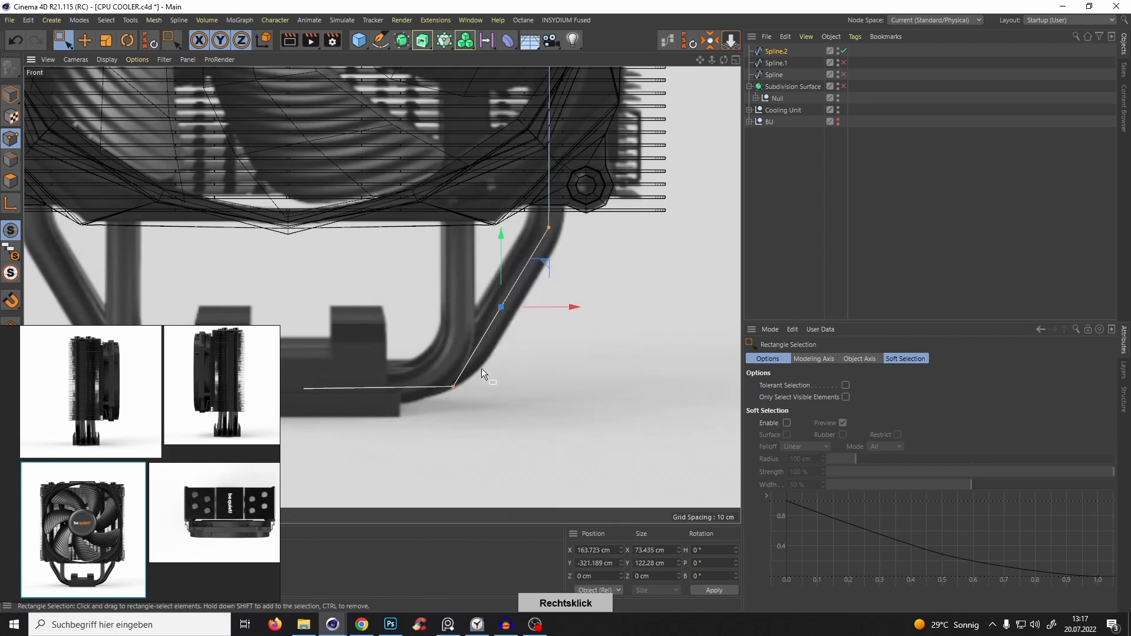
{"action": "left_click", "coordinate": [525, 401]}
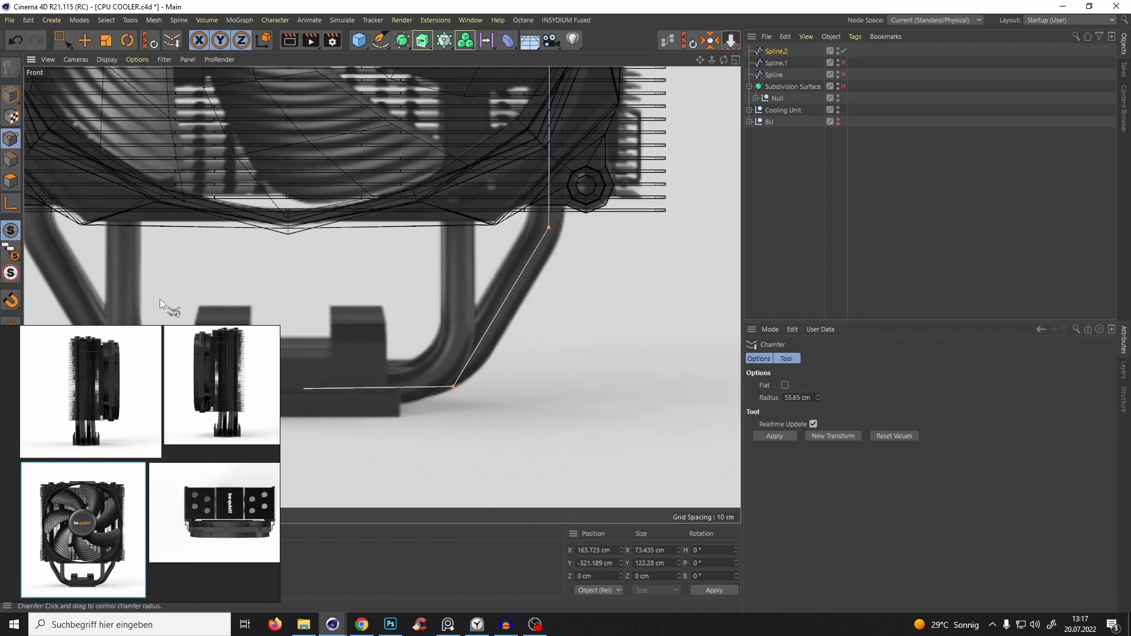
{"action": "left_click_drag", "start_coordinate": [165, 299], "coordinate": [1051, 190]}
{"action": "key", "text": "ctrl+z"}
{"action": "key", "text": "ctrl+z"}
Chamfer only the upper bend point of the outer pipe's spline with a radius of 71.96 cm.
{"action": "key", "text": "space"}
{"action": "left_click", "coordinate": [547, 228]}
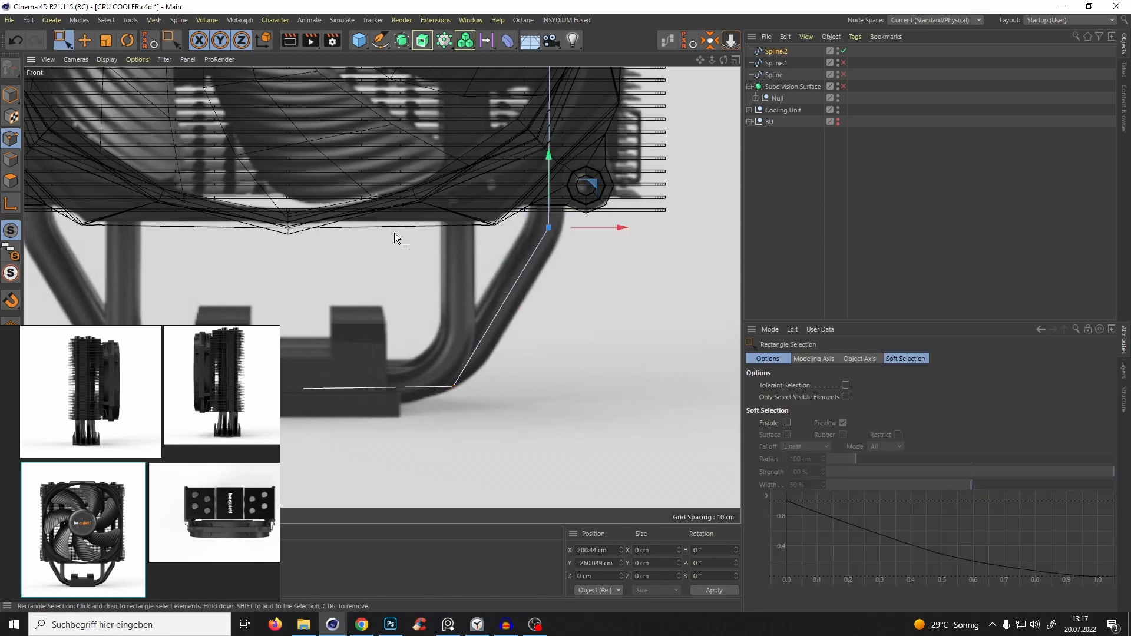
{"action": "right_click", "coordinate": [393, 234]}
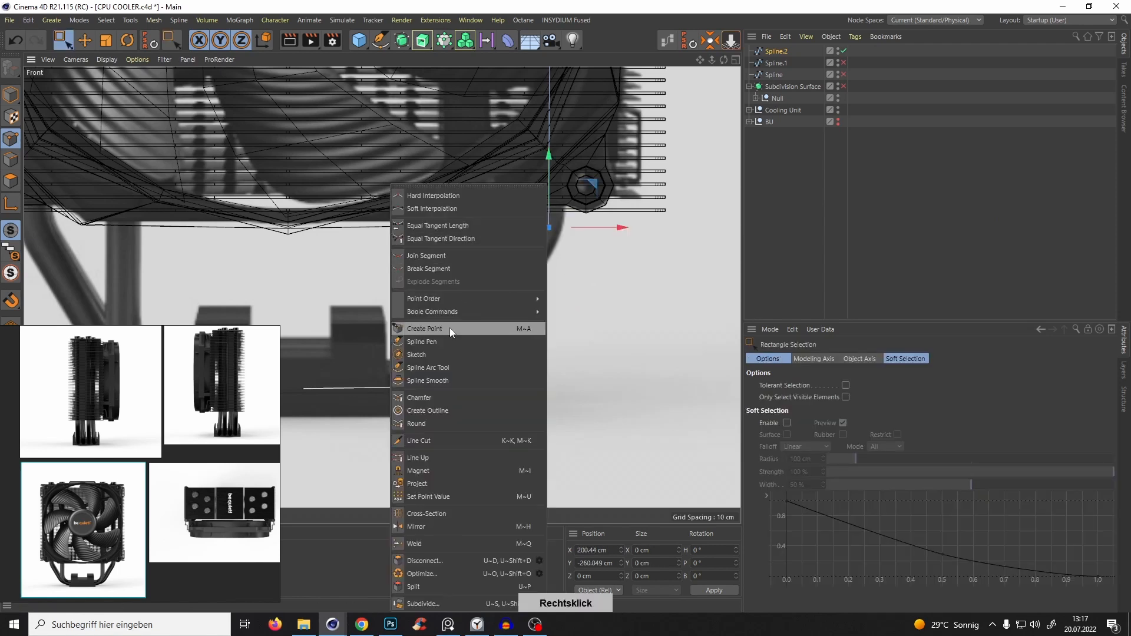
{"action": "left_click", "coordinate": [429, 398]}
{"action": "left_click_drag", "start_coordinate": [390, 271], "coordinate": [497, 233]}
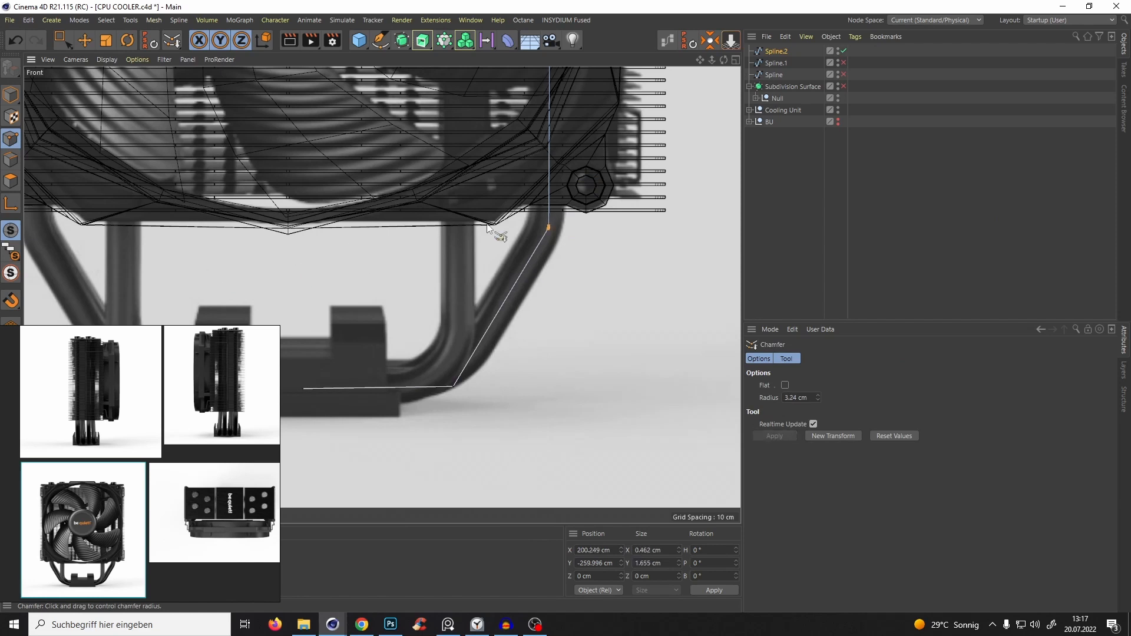
{"action": "left_click_drag", "start_coordinate": [818, 397], "coordinate": [839, 364]}
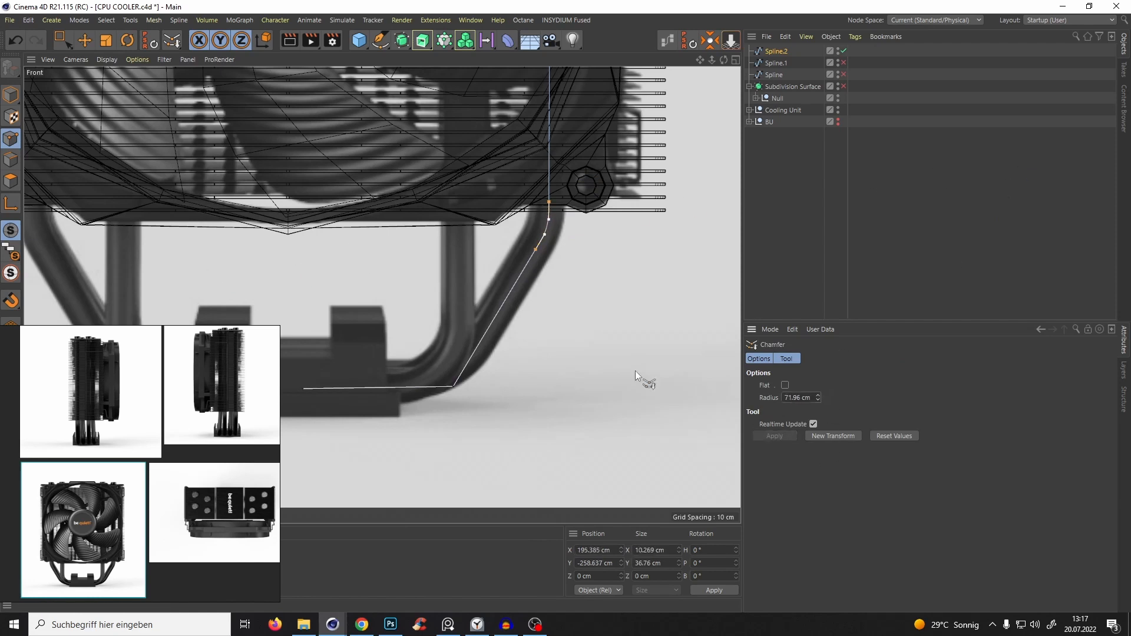
{"action": "left_click", "coordinate": [435, 377]}
{"action": "key", "text": "ctrl+z"}
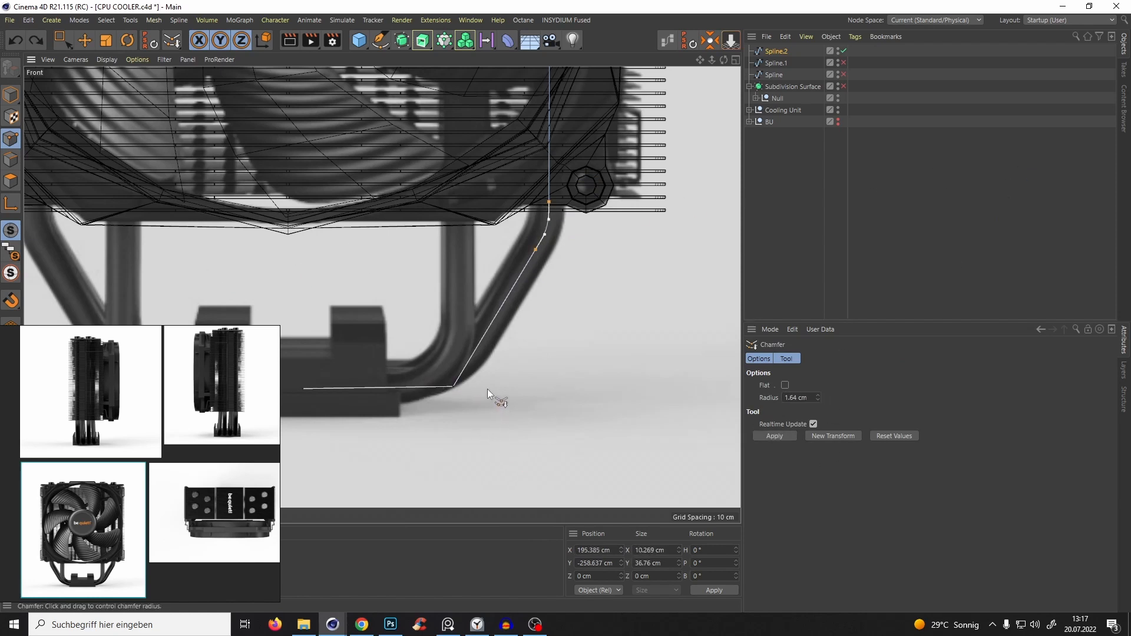
Chamfer the lower bend point of the outer pipe's spline with a radius of 92.62 cm.
{"action": "key", "text": "space"}
{"action": "left_click_drag", "start_coordinate": [426, 334], "coordinate": [483, 404]}
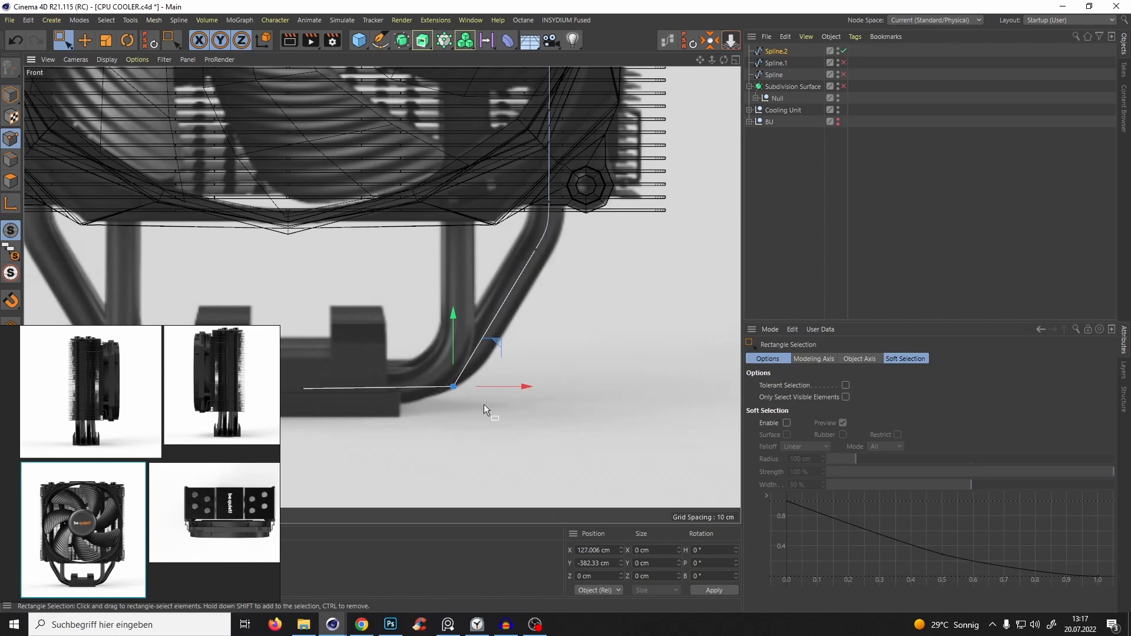
{"action": "right_click", "coordinate": [520, 357]}
{"action": "left_click", "coordinate": [551, 399]}
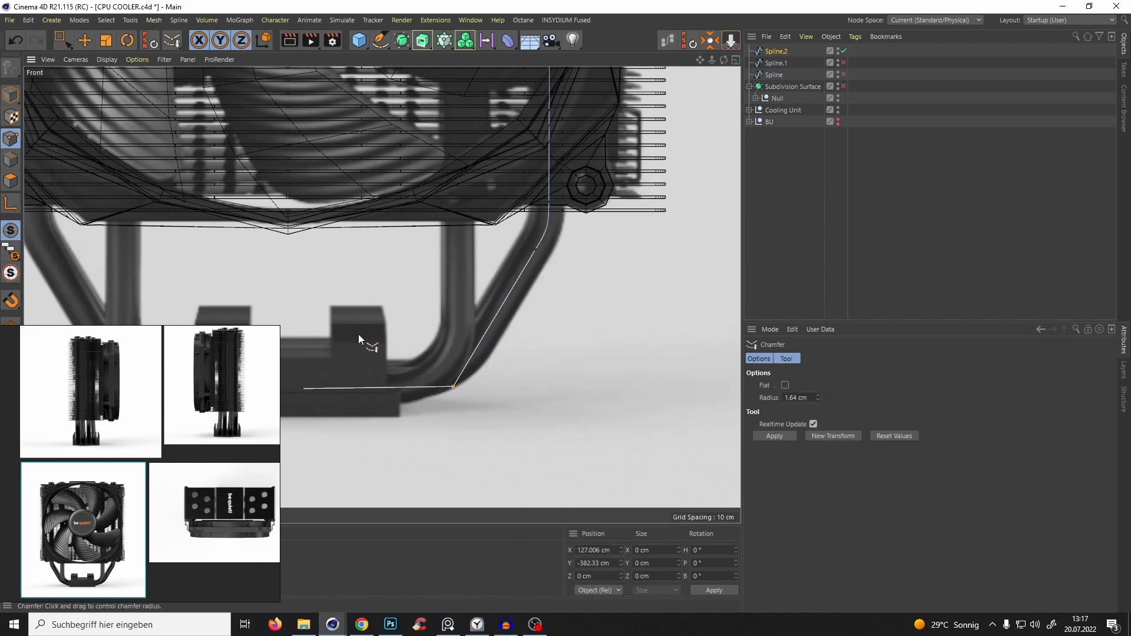
{"action": "left_click_drag", "start_coordinate": [358, 335], "coordinate": [388, 337]}
{"action": "left_click_drag", "start_coordinate": [819, 399], "coordinate": [833, 344]}
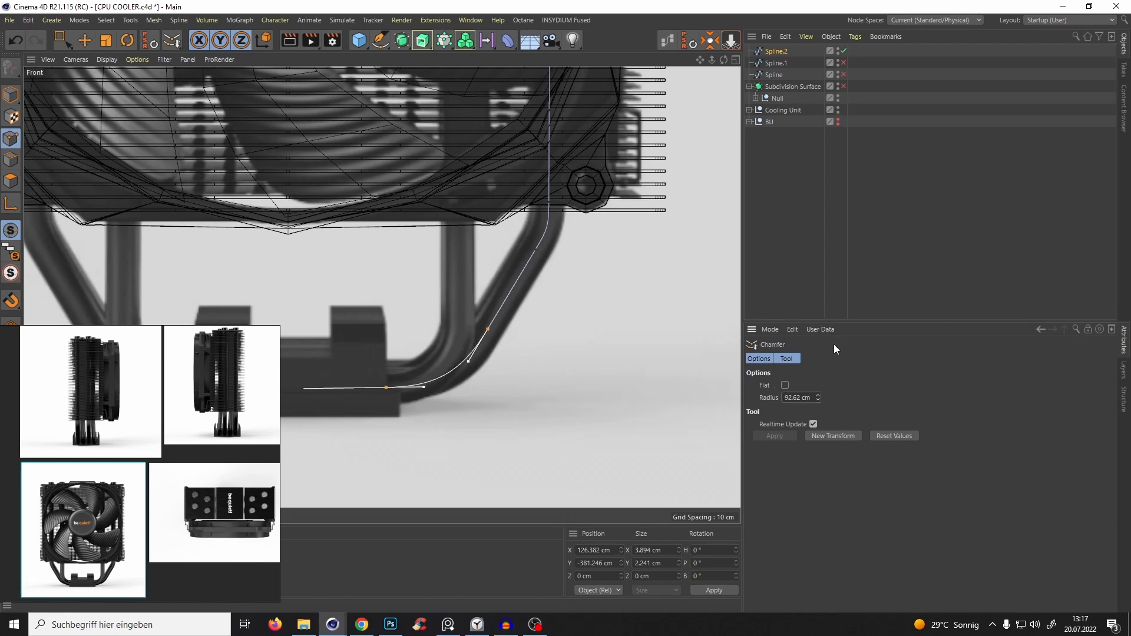
Move the chamfered pipe spline back under the heatsink along Z and duplicate it to about Z 265.6 cm, matching the side reference.
{"action": "key", "text": "F2"}
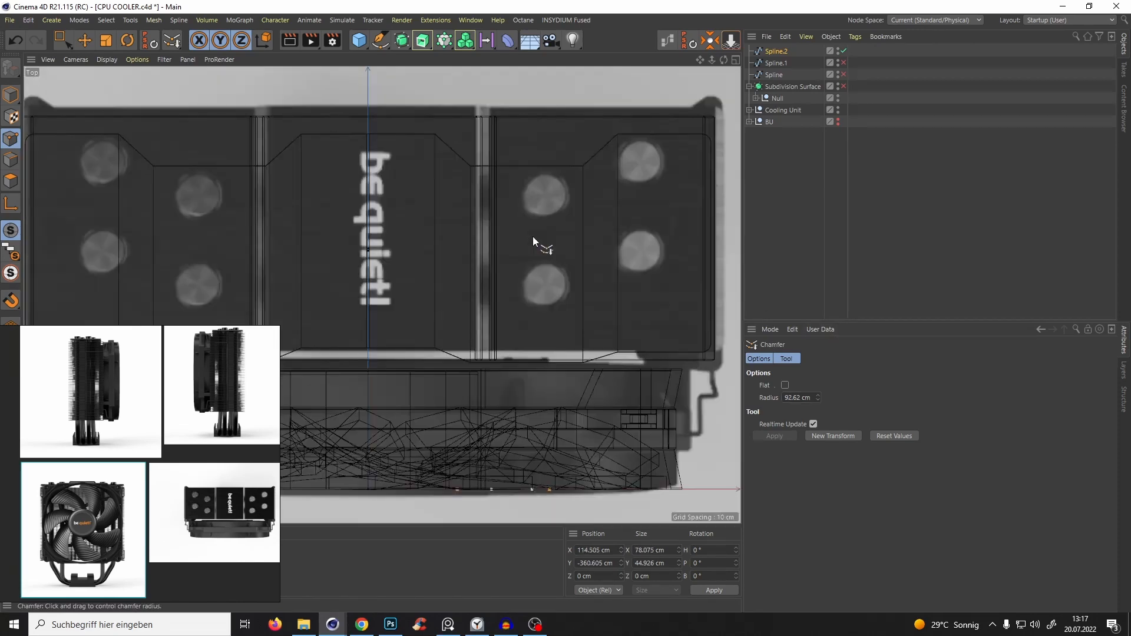
{"action": "key", "text": "F3"}
{"action": "left_click", "coordinate": [775, 51]}
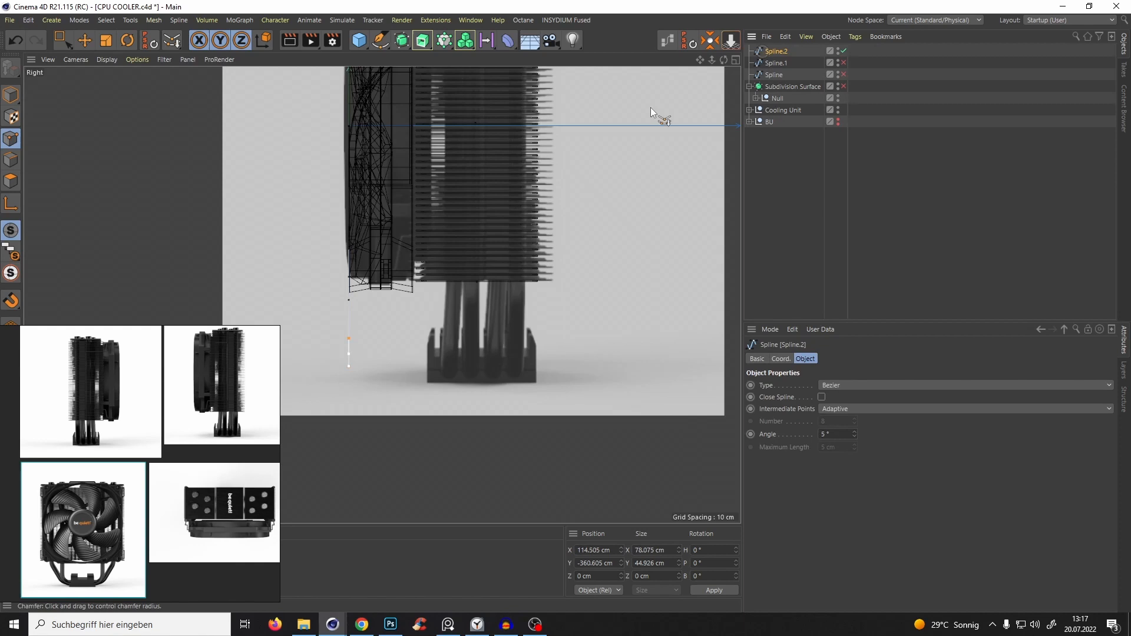
{"action": "left_click", "coordinate": [12, 96]}
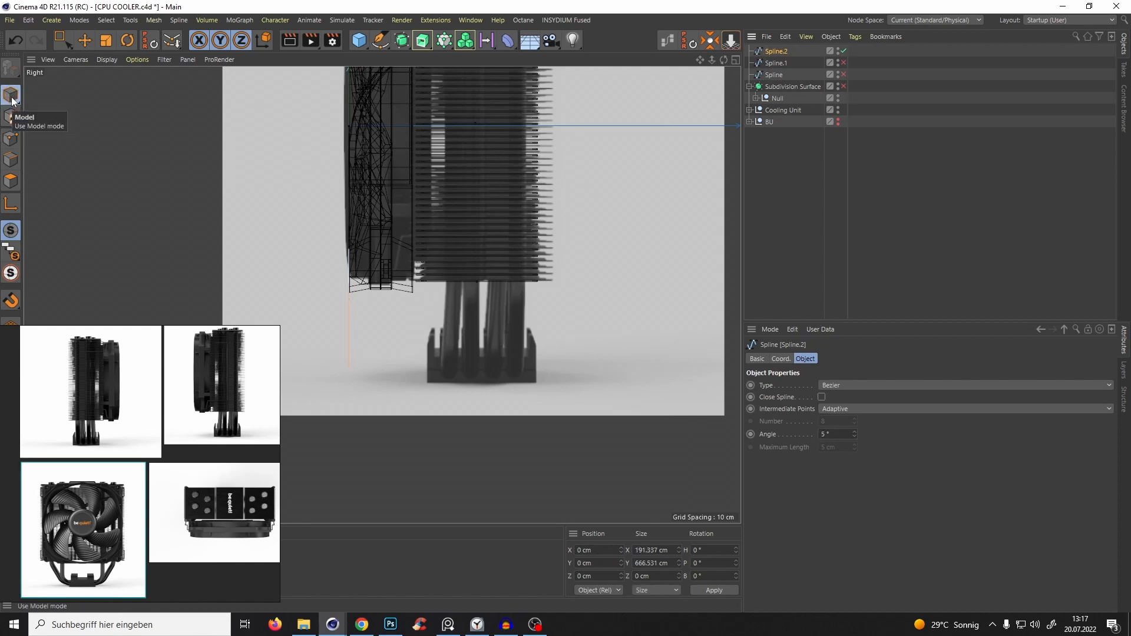
{"action": "key", "text": "e"}
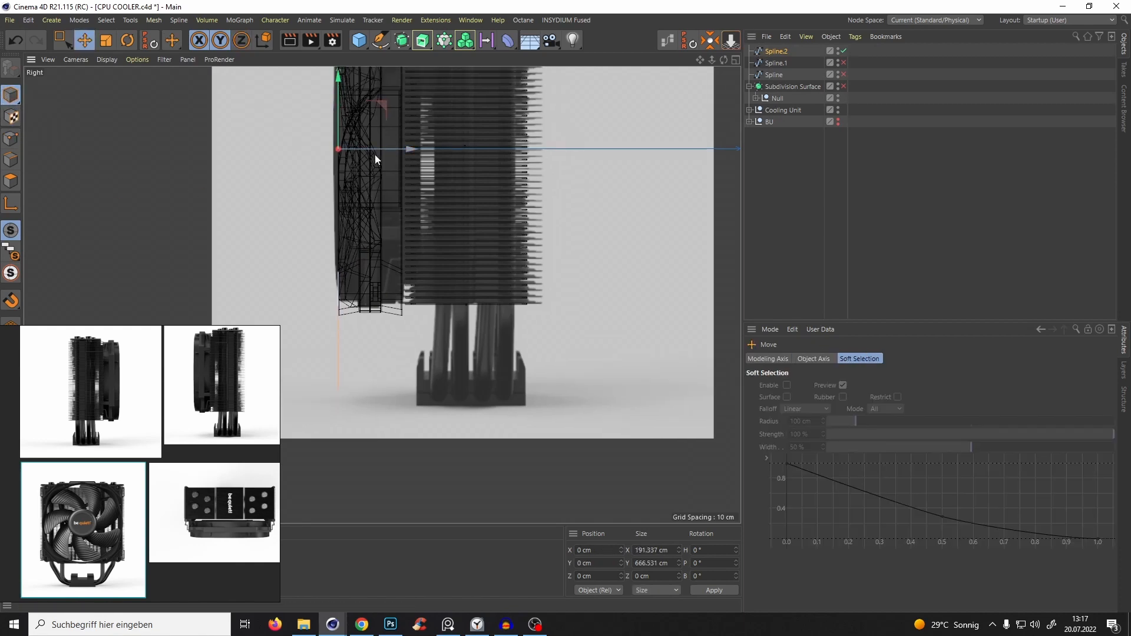
{"action": "left_click_drag", "start_coordinate": [375, 154], "coordinate": [492, 219]}
{"action": "left_click_drag", "start_coordinate": [482, 151], "coordinate": [524, 203], "text": "ctrl"}
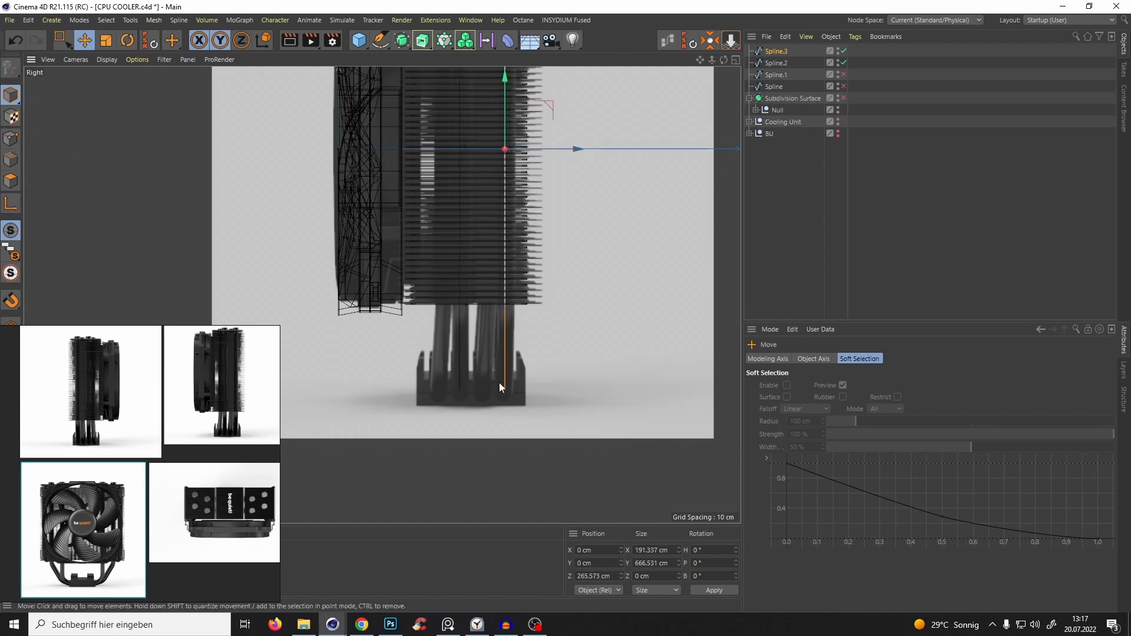
Turn on the two disabled splines, Spline and Spline.1, and show the scene in perspective.
{"action": "left_click", "coordinate": [843, 74]}
{"action": "left_click", "coordinate": [844, 86]}
{"action": "key", "text": "F1"}
Examine the placement of the four pipe splines beneath the heatsink from several angles.
{"action": "left_click_drag", "start_coordinate": [538, 237], "coordinate": [582, 260], "text": "alt"}
{"action": "scroll", "coordinate": [548, 258], "scroll_direction": "down", "scroll_amount": 4}
{"action": "left_click_drag", "start_coordinate": [506, 255], "coordinate": [435, 230], "text": "alt"}
{"action": "scroll", "coordinate": [494, 274], "scroll_direction": "up", "scroll_amount": 4}
{"action": "left_click_drag", "start_coordinate": [494, 274], "coordinate": [564, 247], "text": "alt"}
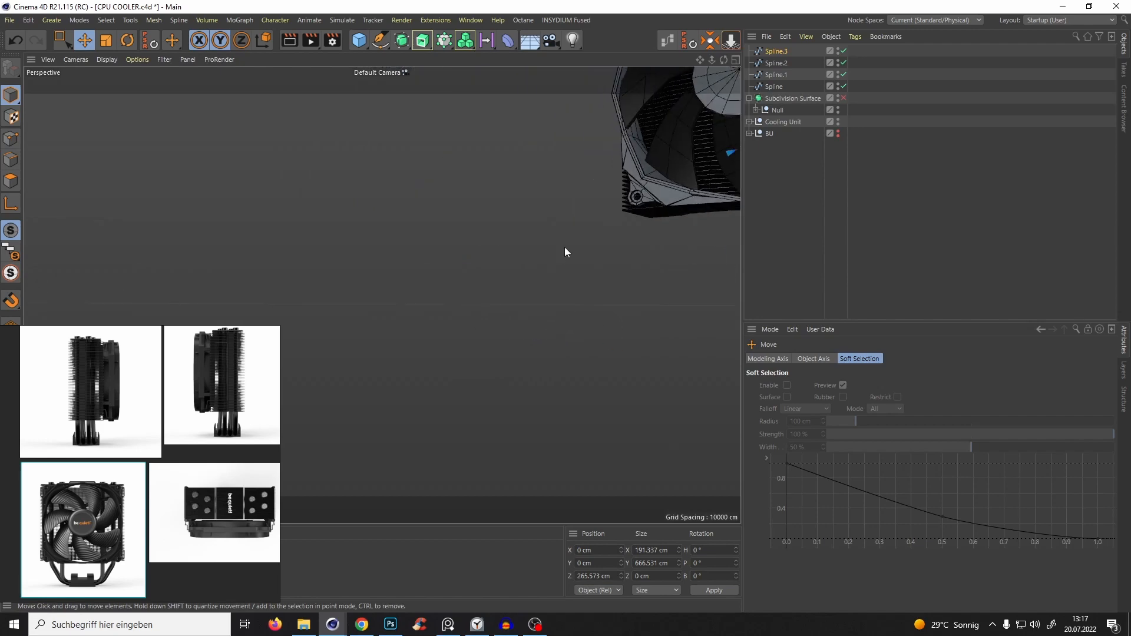
{"action": "middle_click_drag", "start_coordinate": [565, 246], "coordinate": [390, 277], "text": "alt"}
{"action": "left_click_drag", "start_coordinate": [390, 277], "coordinate": [508, 263], "text": "alt"}
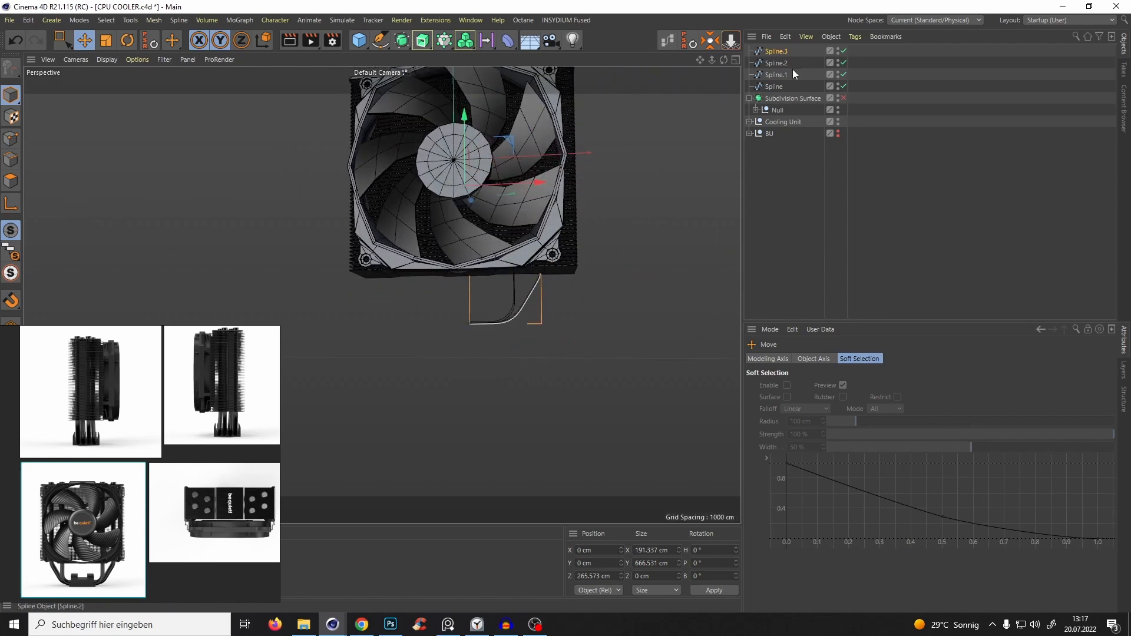
{"action": "left_click_drag", "start_coordinate": [607, 226], "coordinate": [524, 320], "text": "alt"}
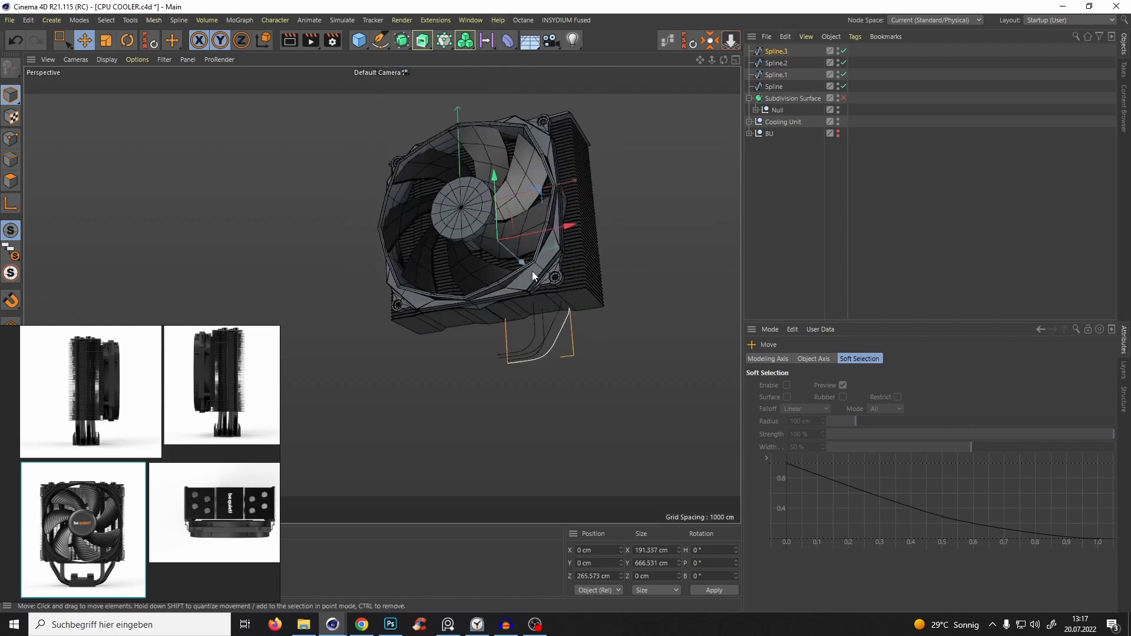
{"action": "left_click_drag", "start_coordinate": [440, 288], "coordinate": [479, 237], "text": "alt"}
{"action": "scroll", "coordinate": [487, 244], "scroll_direction": "up", "scroll_amount": 5}
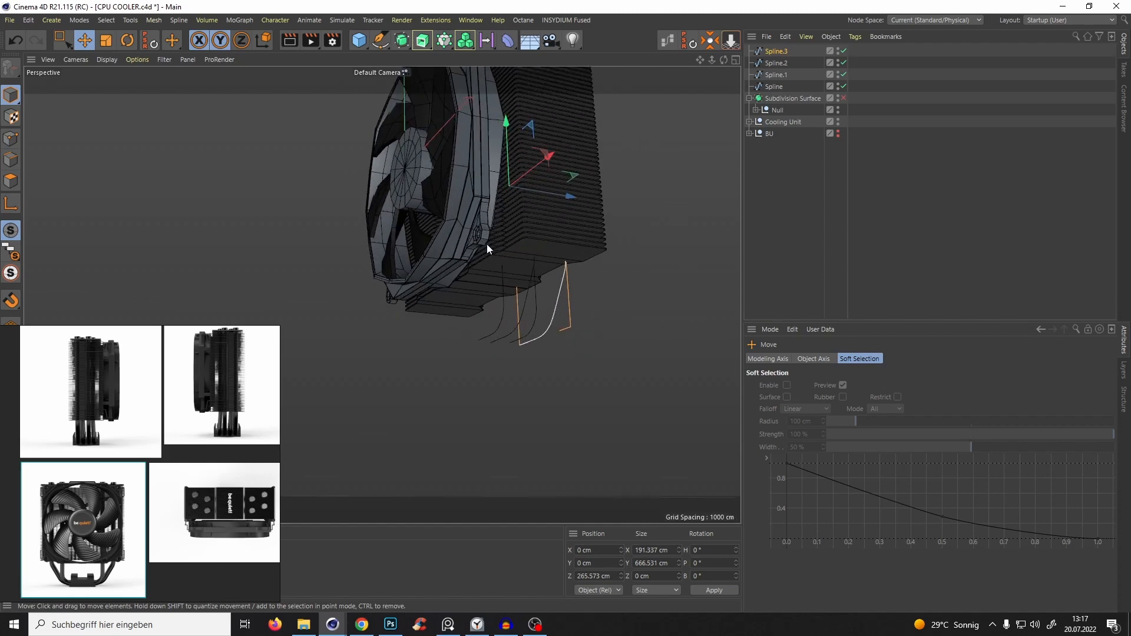
Duplicate the four pipe splines and place the copies below the BU null in the object hierarchy.
{"action": "left_click", "coordinate": [775, 87], "text": "shift"}
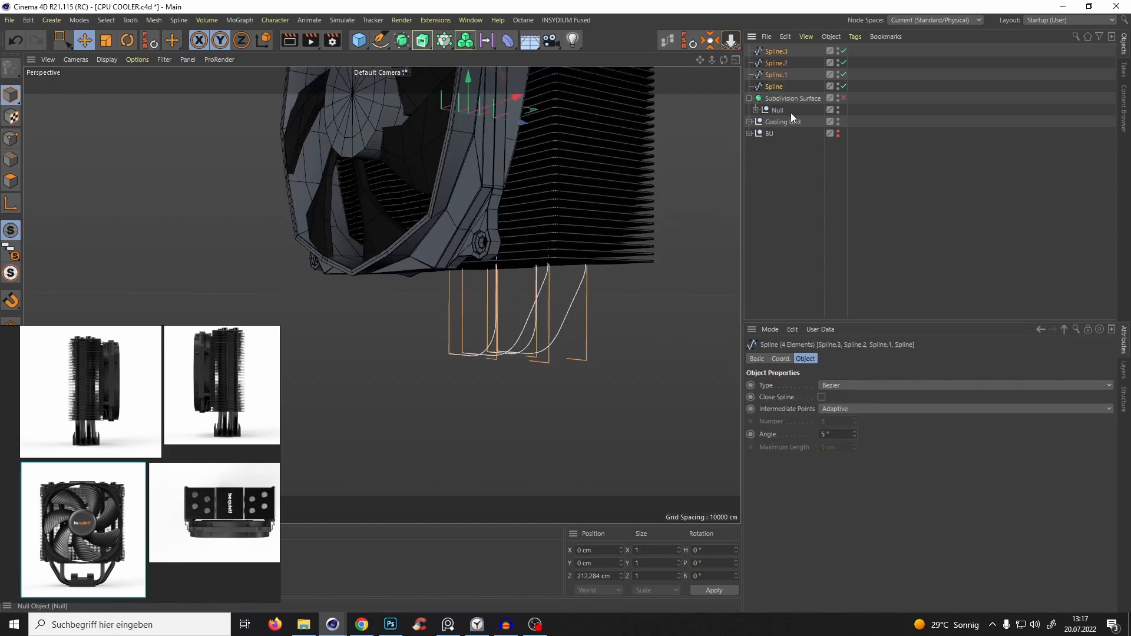
{"action": "key", "text": "ctrl+c"}
{"action": "key", "text": "ctrl+v"}
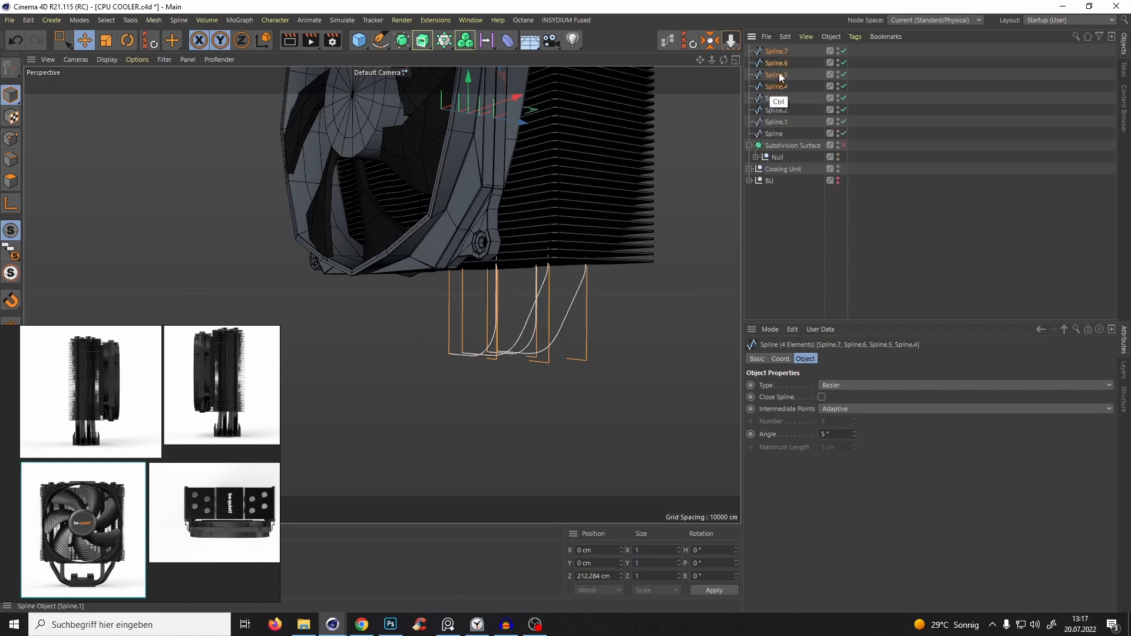
{"action": "left_click_drag", "start_coordinate": [776, 62], "coordinate": [780, 210]}
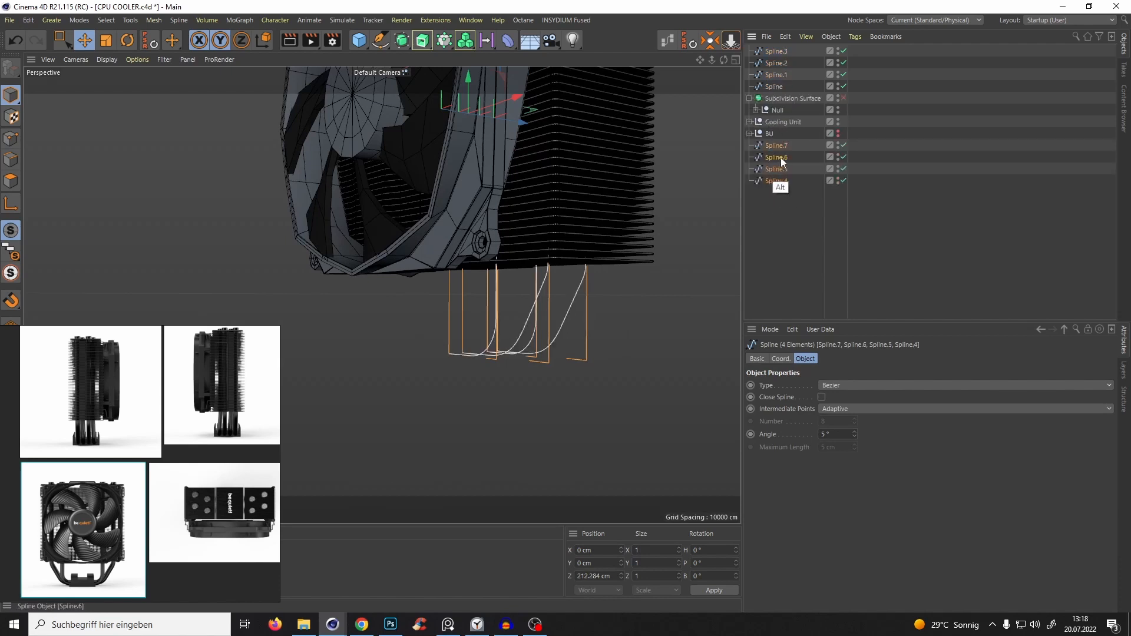
Group the four spline copies into a hidden null named BU Spline.
{"action": "key", "text": "alt+g"}
{"action": "left_click", "coordinate": [838, 145], "text": "ctrl"}
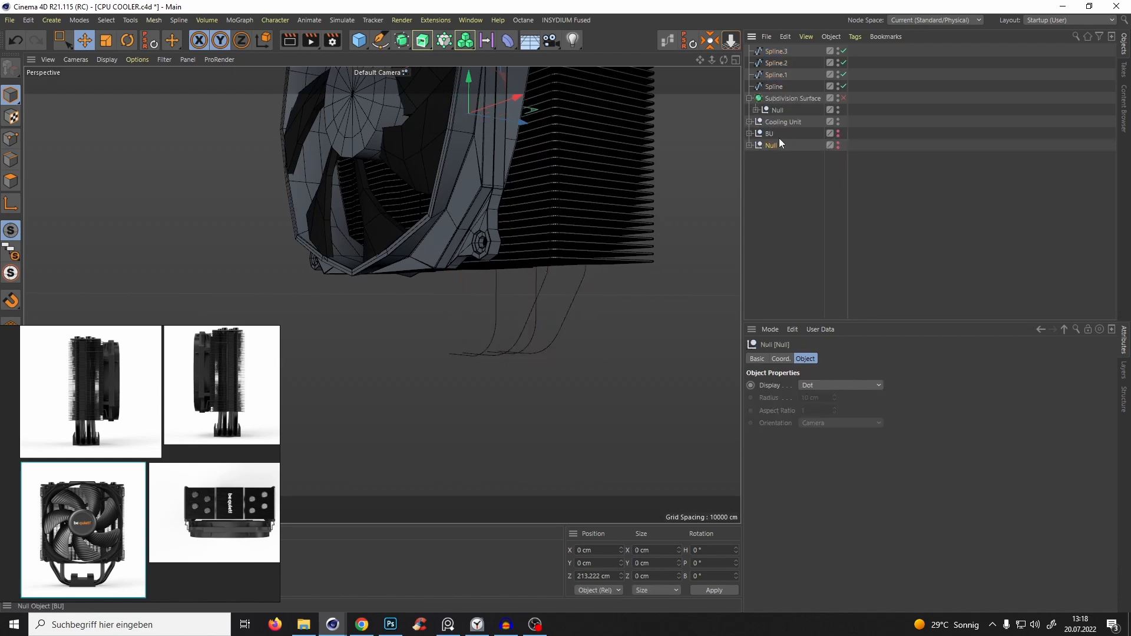
{"action": "double_click", "coordinate": [772, 145]}
{"action": "type", "text": "B"}
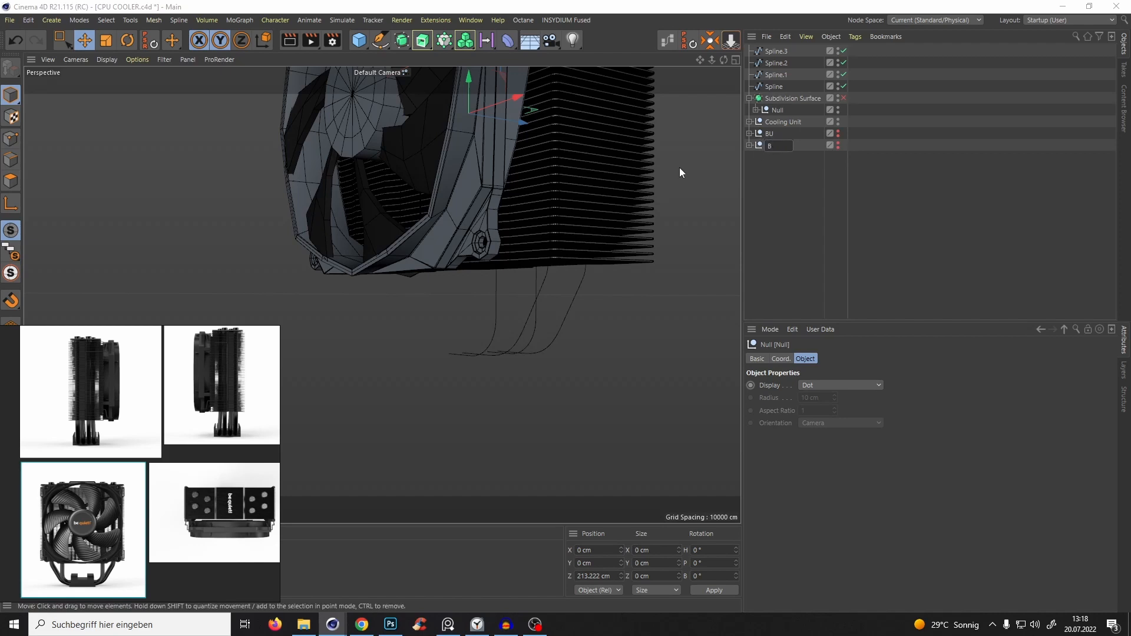
{"action": "type", "text": "U Spline"}
{"action": "key", "text": "Return"}
Merge the four original pipe splines into a single spline object with Connect Objects + Delete.
{"action": "left_click", "coordinate": [777, 52]}
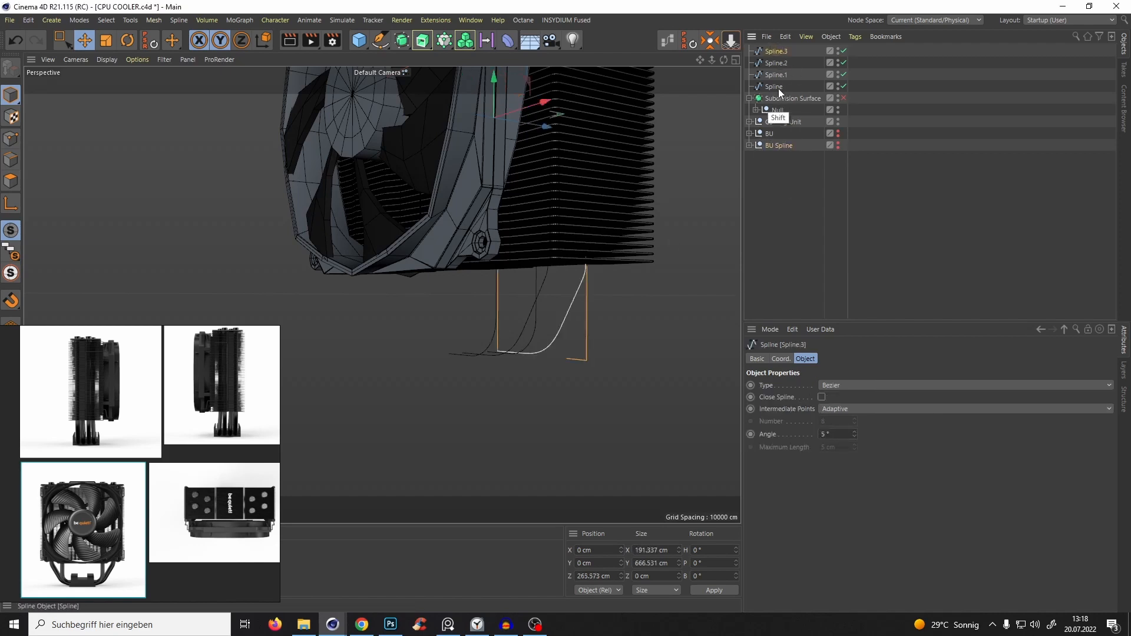
{"action": "left_click", "coordinate": [779, 86], "text": "shift"}
{"action": "right_click", "coordinate": [775, 61]}
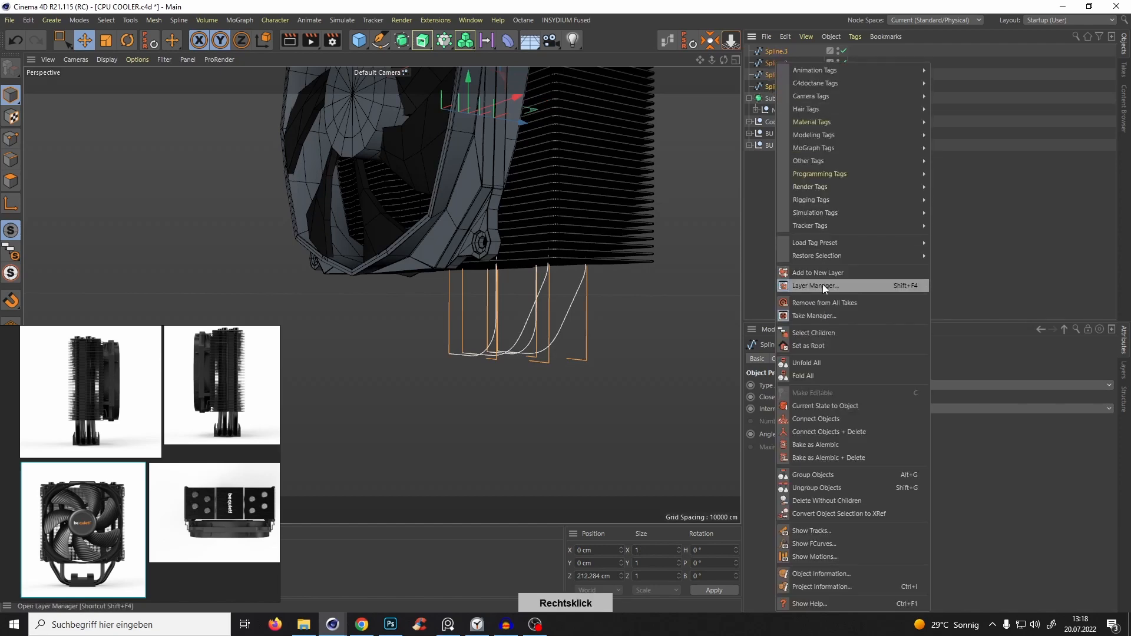
{"action": "left_click", "coordinate": [833, 432]}
Add a Circle spline and scale it down to about 48.4 cm across.
{"action": "left_click_drag", "start_coordinate": [628, 159], "coordinate": [526, 351], "text": "alt"}
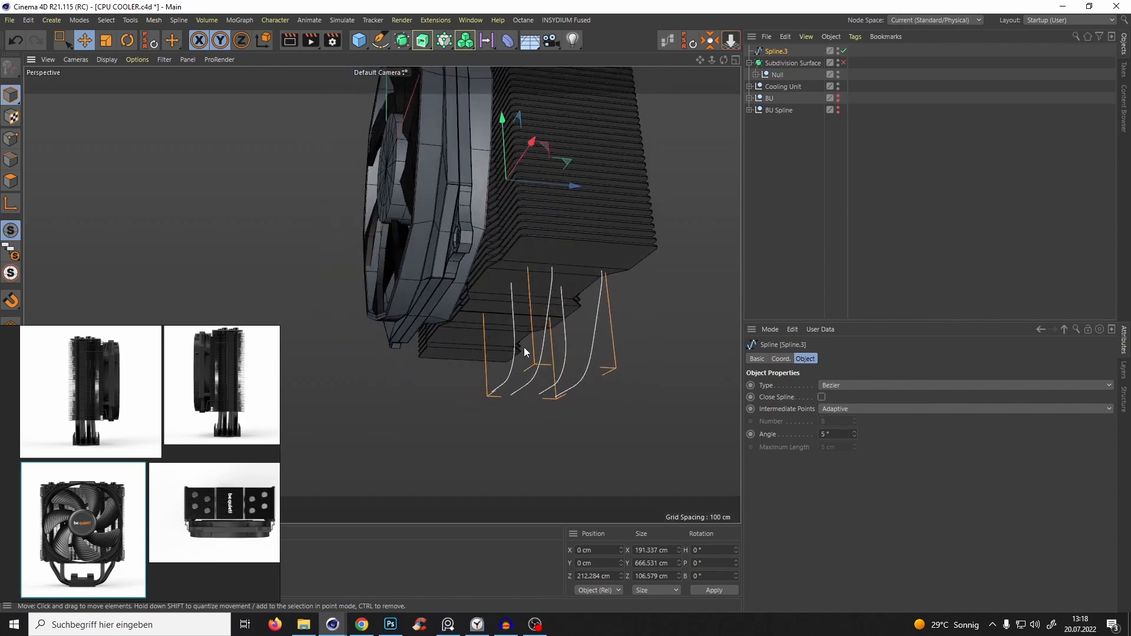
{"action": "left_click_drag", "start_coordinate": [519, 263], "coordinate": [519, 229], "text": "alt"}
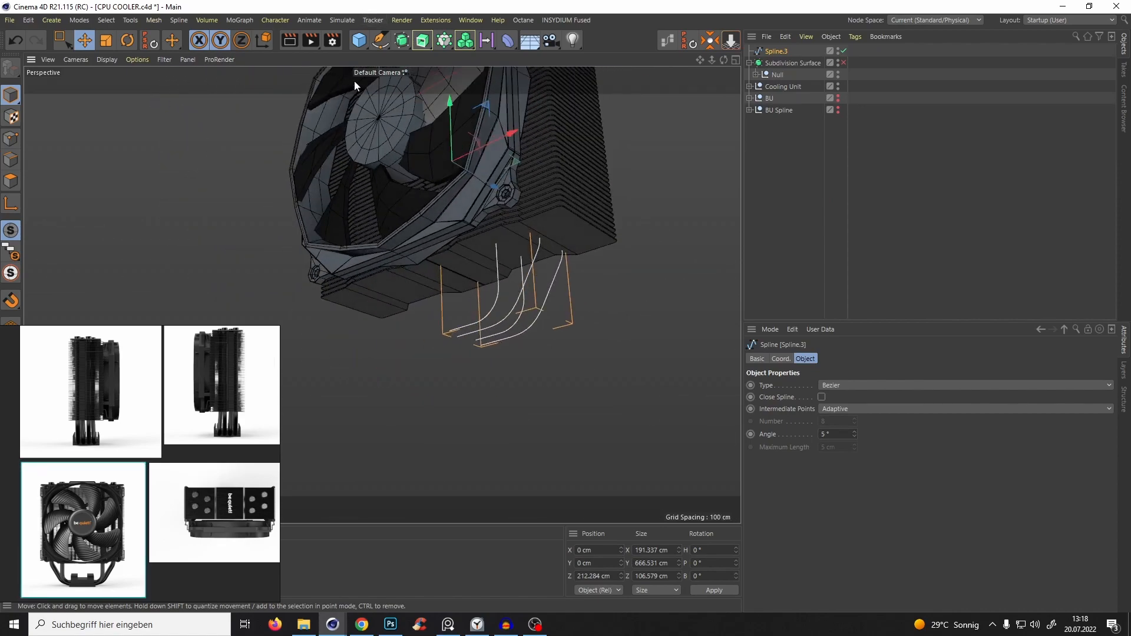
{"action": "left_click", "coordinate": [359, 41]}
{"action": "left_click", "coordinate": [381, 40]}
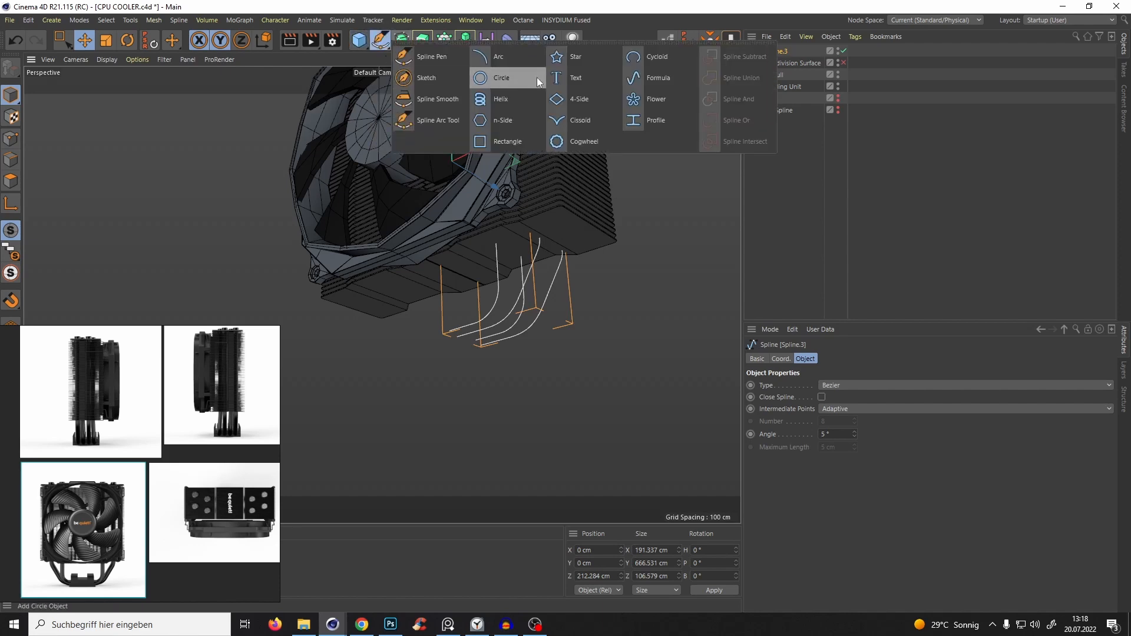
{"action": "left_click", "coordinate": [502, 77]}
{"action": "key", "text": "t"}
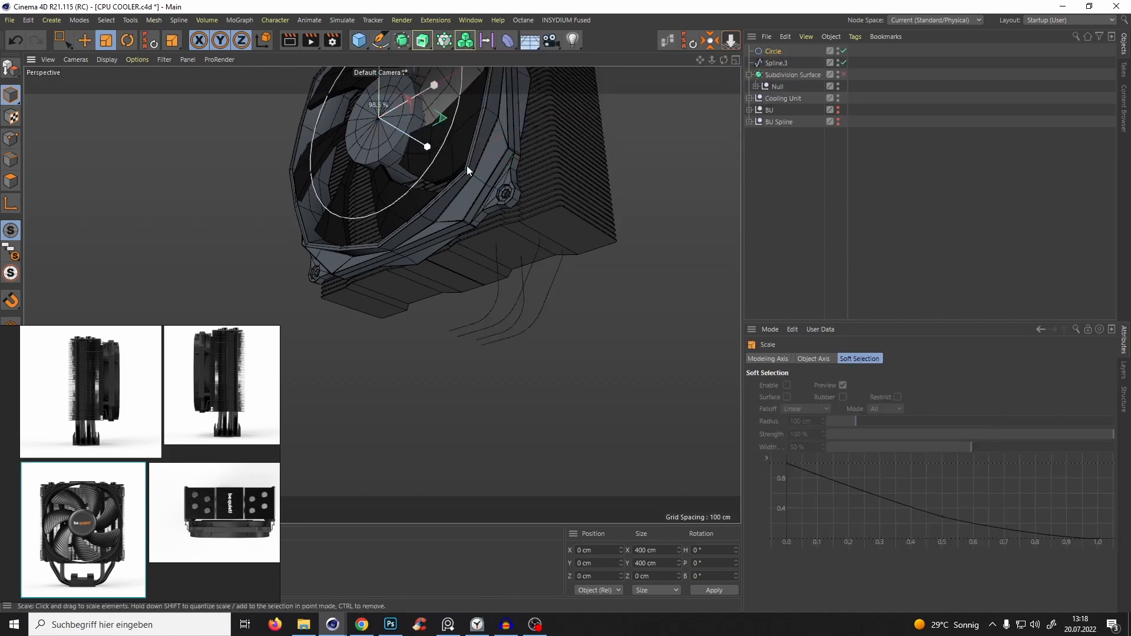
{"action": "left_click_drag", "start_coordinate": [467, 165], "coordinate": [194, 411]}
Create a Sweep generator and nest the circle and the merged pipe spline inside it.
{"action": "left_click_drag", "start_coordinate": [318, 109], "coordinate": [440, 188], "text": "alt"}
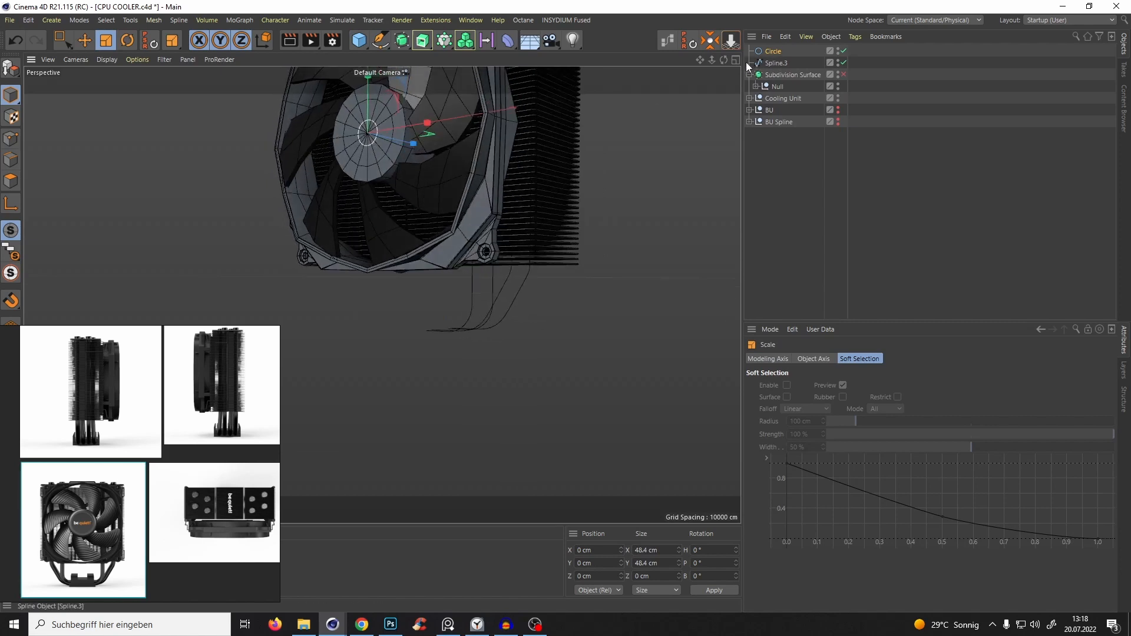
{"action": "left_click", "coordinate": [423, 40]}
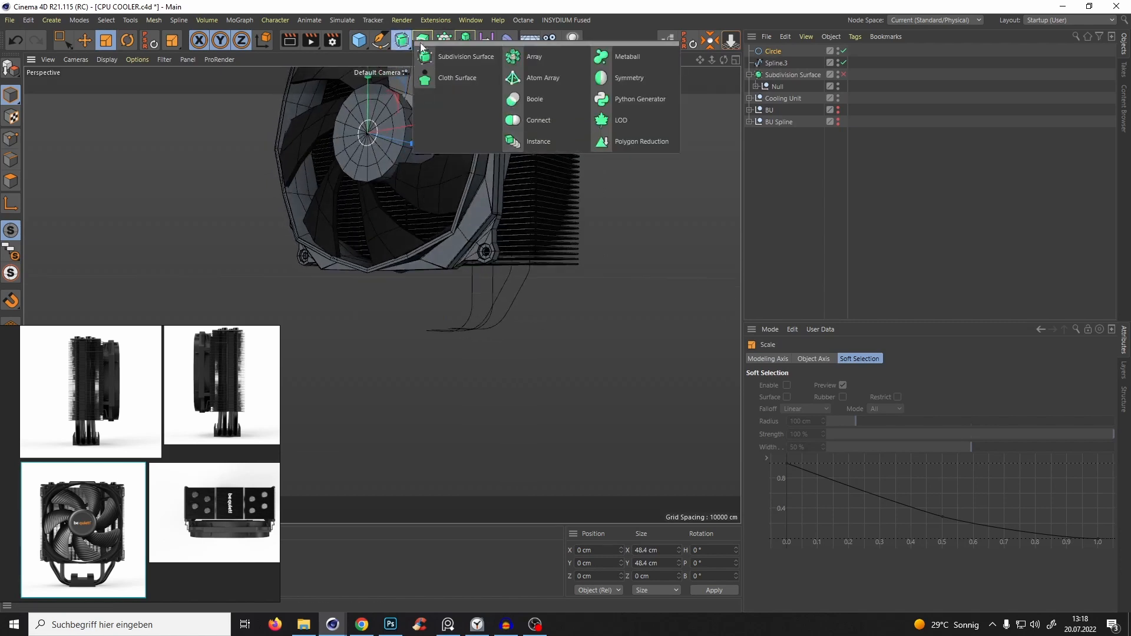
{"action": "left_click", "coordinate": [462, 121]}
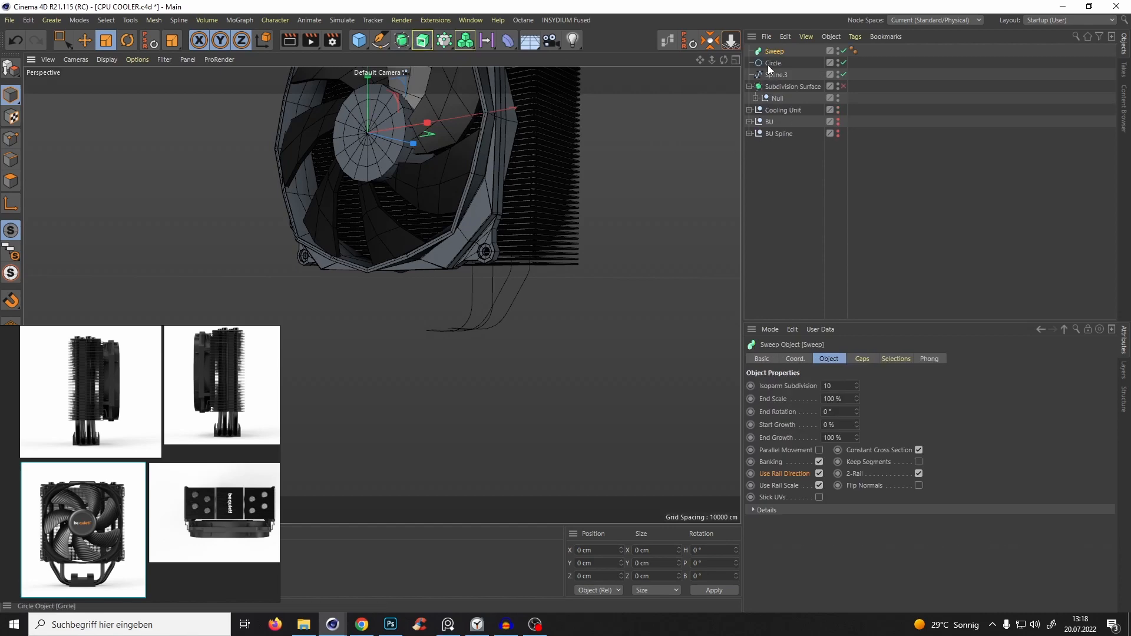
{"action": "left_click", "coordinate": [772, 63]}
{"action": "left_click", "coordinate": [777, 76], "text": "shift"}
{"action": "left_click_drag", "start_coordinate": [775, 68], "coordinate": [776, 52]}
Scale the sweep's circle profile down to about 29.1 cm across, comparing the pipe thickness with the side reference image.
{"action": "scroll", "coordinate": [507, 238], "scroll_direction": "up", "scroll_amount": 8}
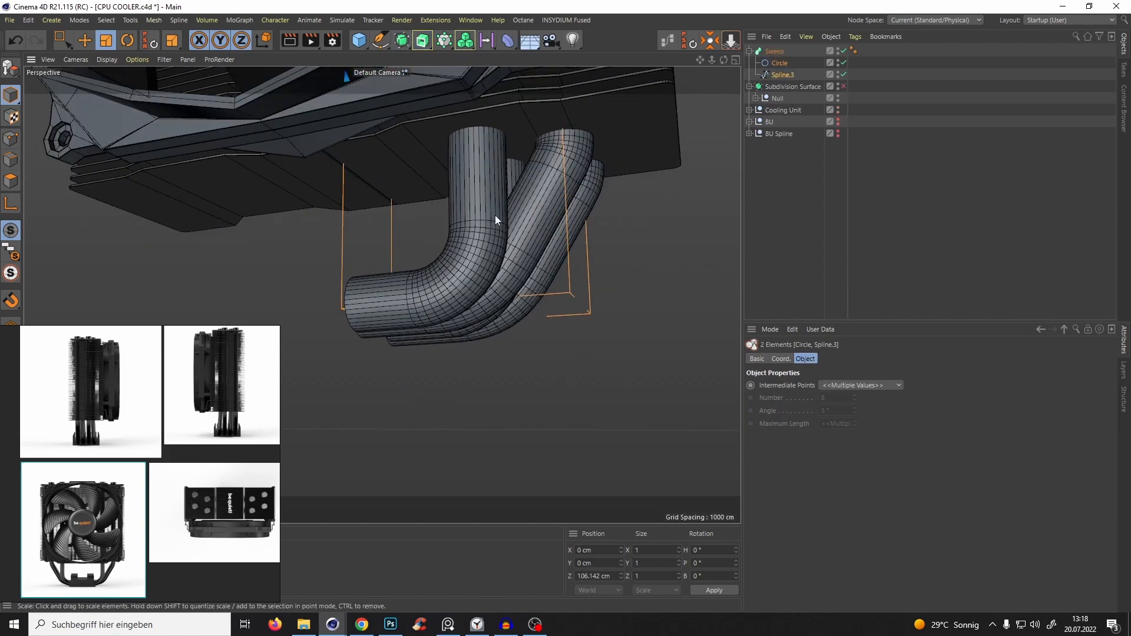
{"action": "left_click", "coordinate": [779, 63]}
{"action": "middle_click_drag", "start_coordinate": [701, 108], "coordinate": [511, 146], "text": "alt"}
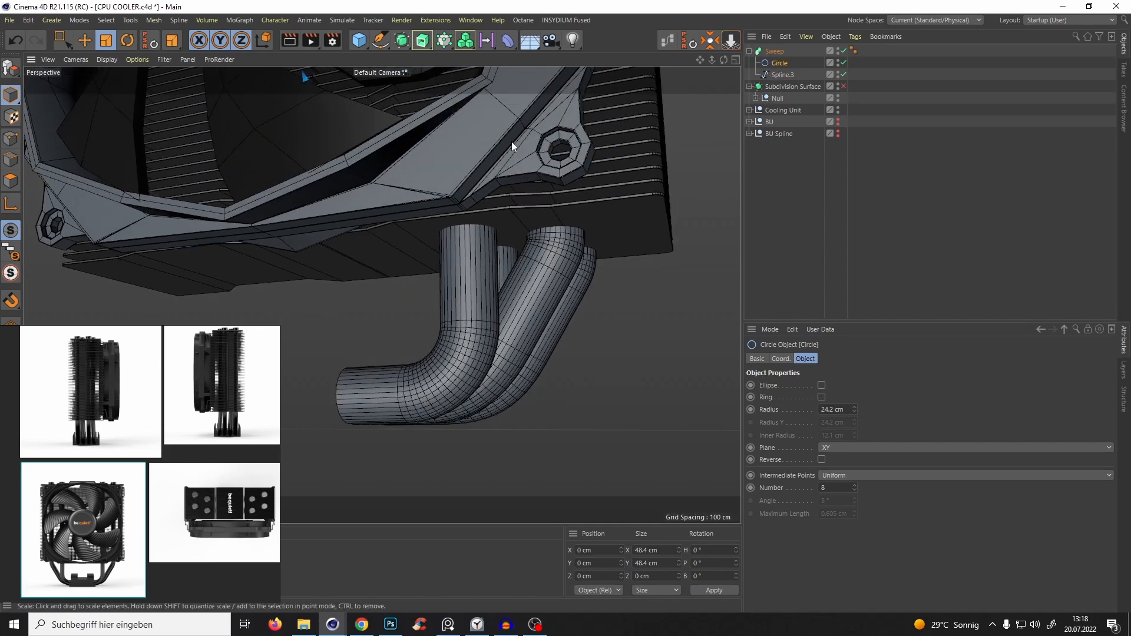
{"action": "left_click_drag", "start_coordinate": [511, 147], "coordinate": [412, 230], "text": "alt"}
{"action": "key", "text": "t"}
{"action": "left_click_drag", "start_coordinate": [434, 145], "coordinate": [417, 266]}
{"action": "key", "text": "F2"}
{"action": "key", "text": "F3"}
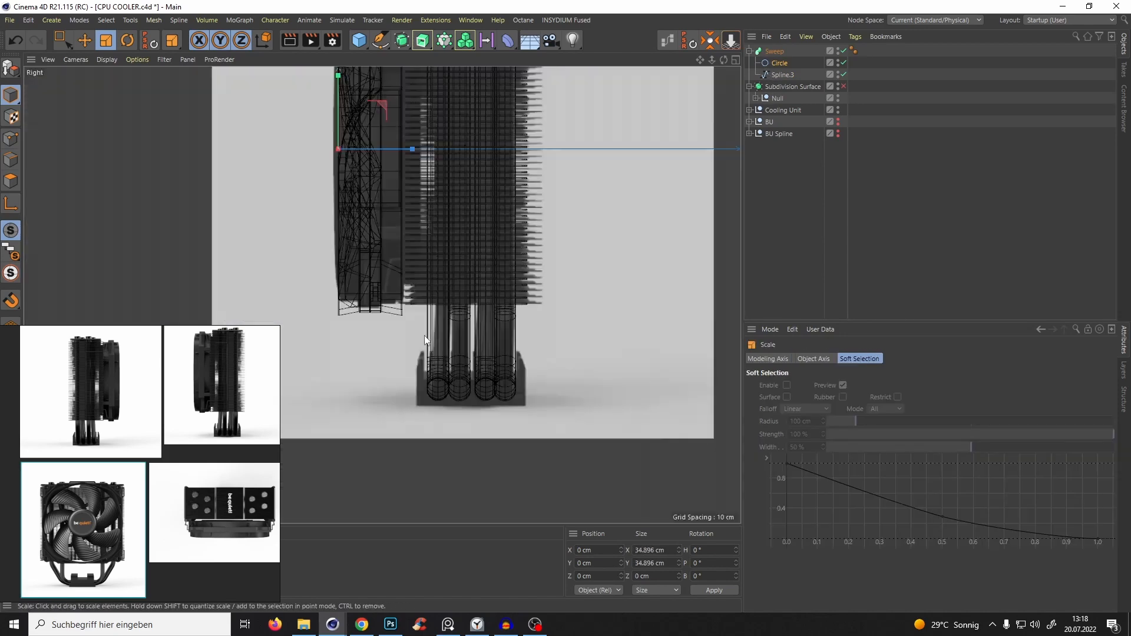
{"action": "key", "text": "F1"}
{"action": "key", "text": "F3"}
{"action": "key", "text": "F1"}
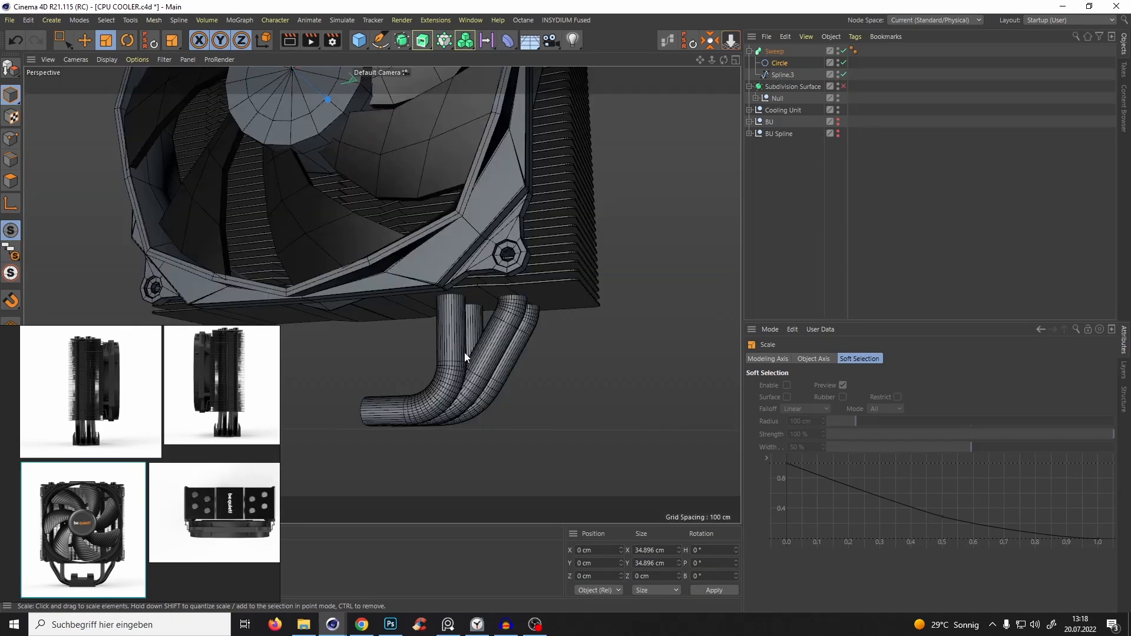
{"action": "left_click_drag", "start_coordinate": [464, 352], "coordinate": [441, 318], "text": "alt"}
{"action": "left_click_drag", "start_coordinate": [441, 318], "coordinate": [392, 311], "text": "alt"}
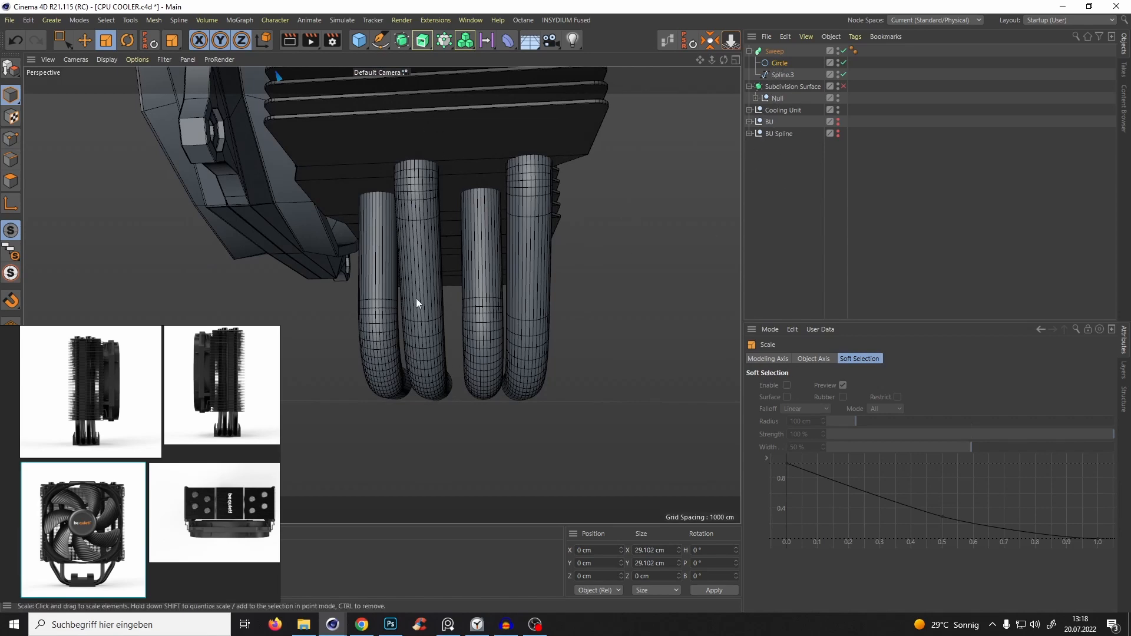
Set the circle profile's number of intermediate points to 3.
{"action": "left_click_drag", "start_coordinate": [416, 298], "coordinate": [464, 251], "text": "alt"}
{"action": "scroll", "coordinate": [442, 247], "scroll_direction": "up", "scroll_amount": 4}
{"action": "middle_click_drag", "start_coordinate": [464, 251], "coordinate": [502, 194], "text": "alt"}
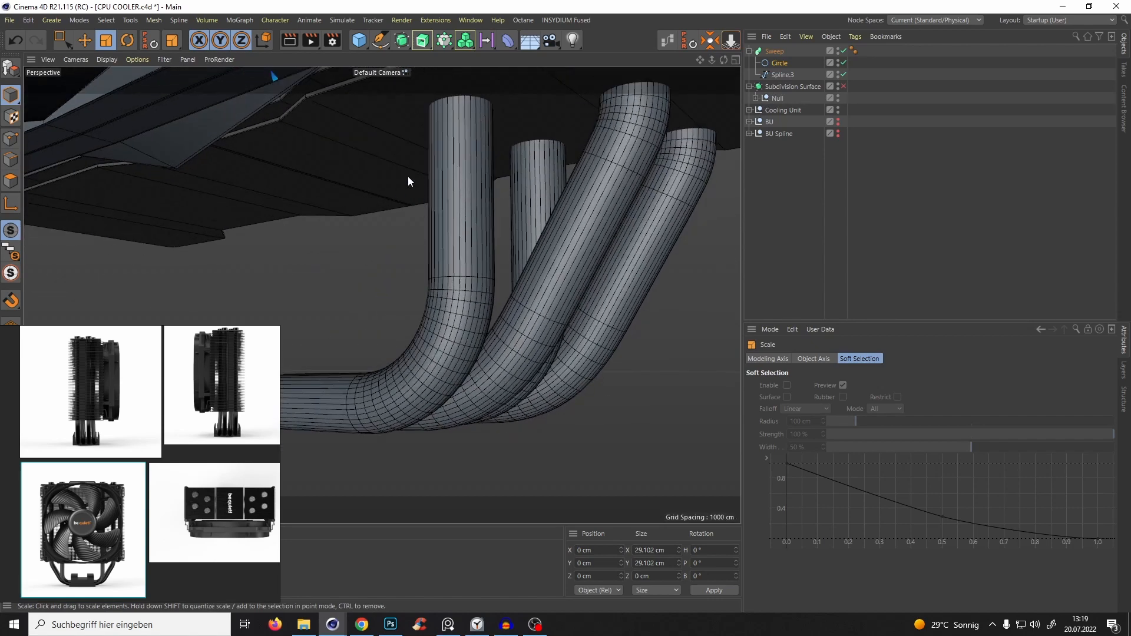
{"action": "left_click", "coordinate": [777, 64]}
{"action": "left_click_drag", "start_coordinate": [471, 234], "coordinate": [446, 245], "text": "alt"}
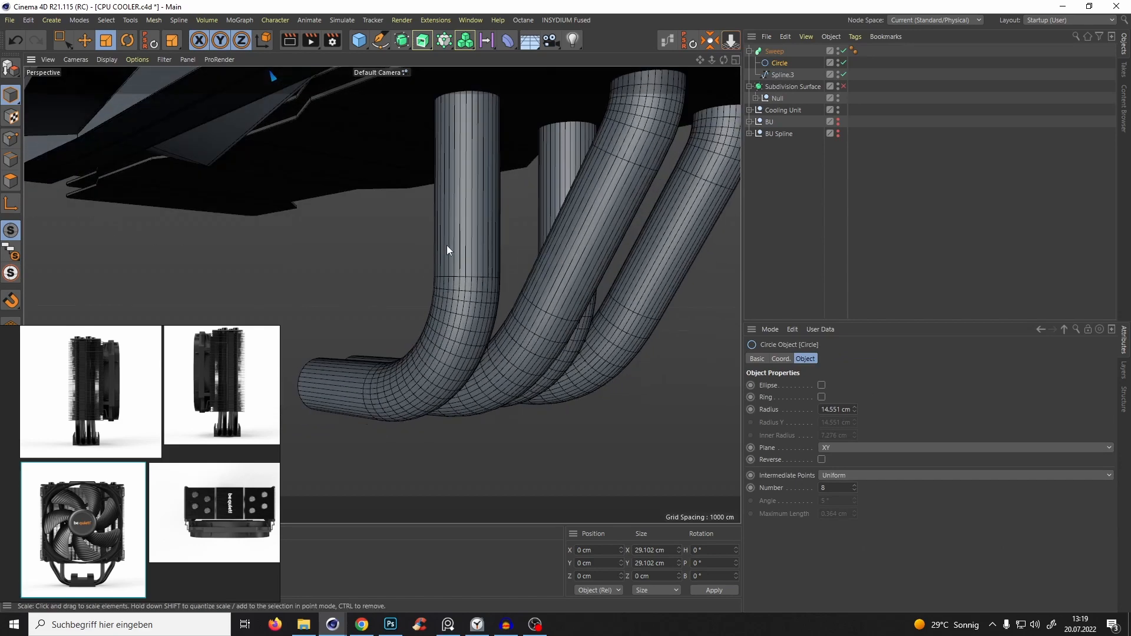
{"action": "left_click", "coordinate": [853, 490]}
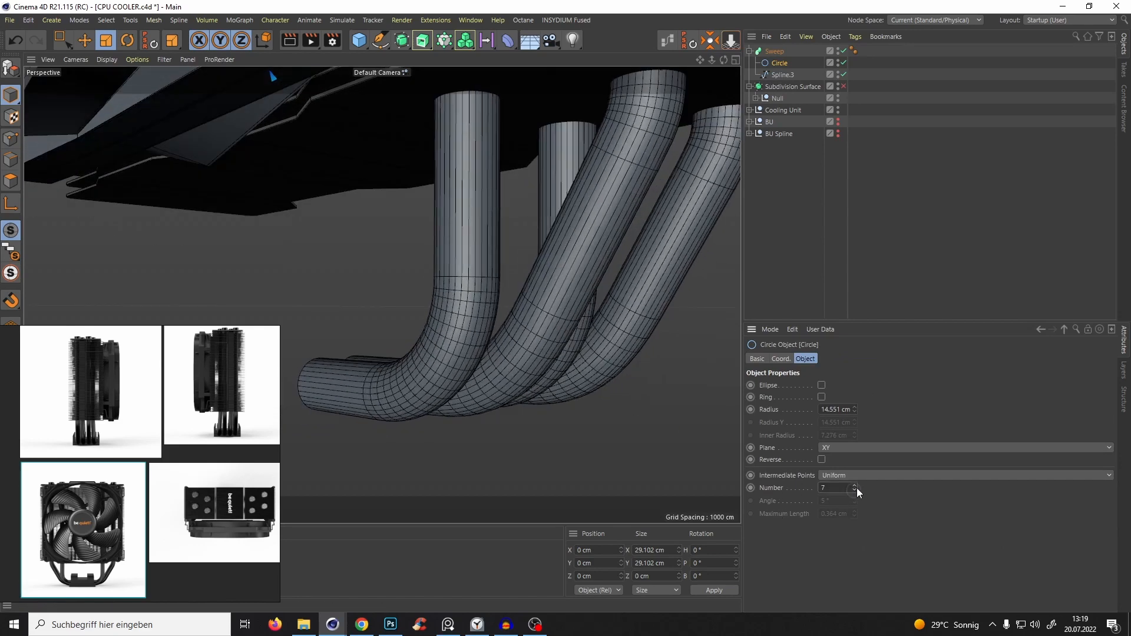
{"action": "left_click", "coordinate": [853, 490]}
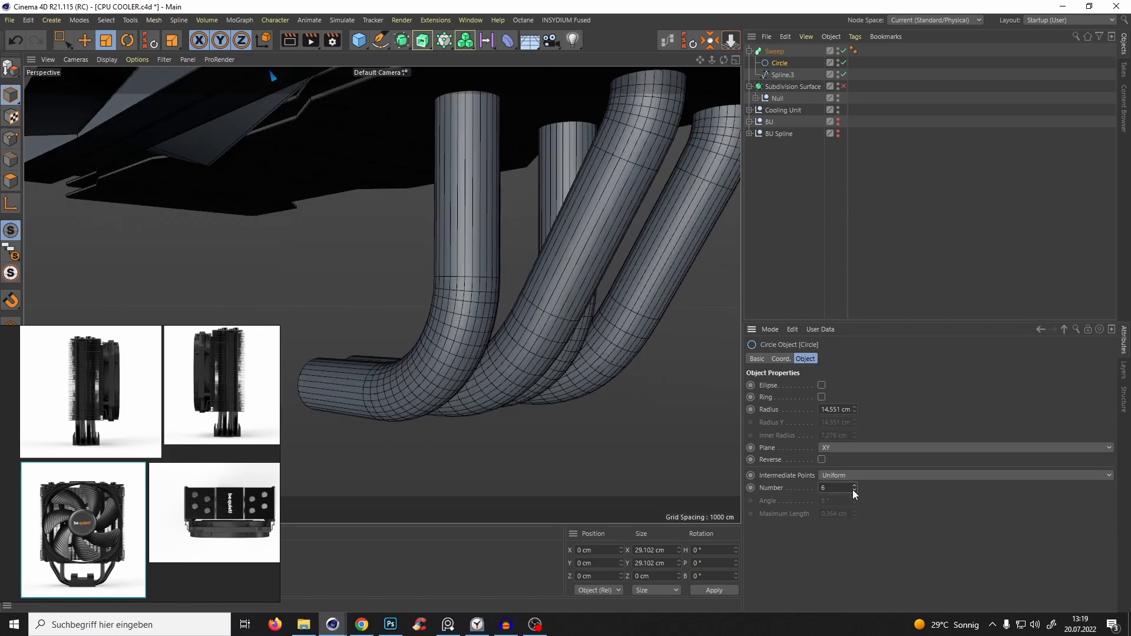
{"action": "left_click", "coordinate": [854, 489]}
{"action": "left_click", "coordinate": [854, 490]}
{"action": "left_click", "coordinate": [855, 491]}
{"action": "left_click", "coordinate": [856, 491]}
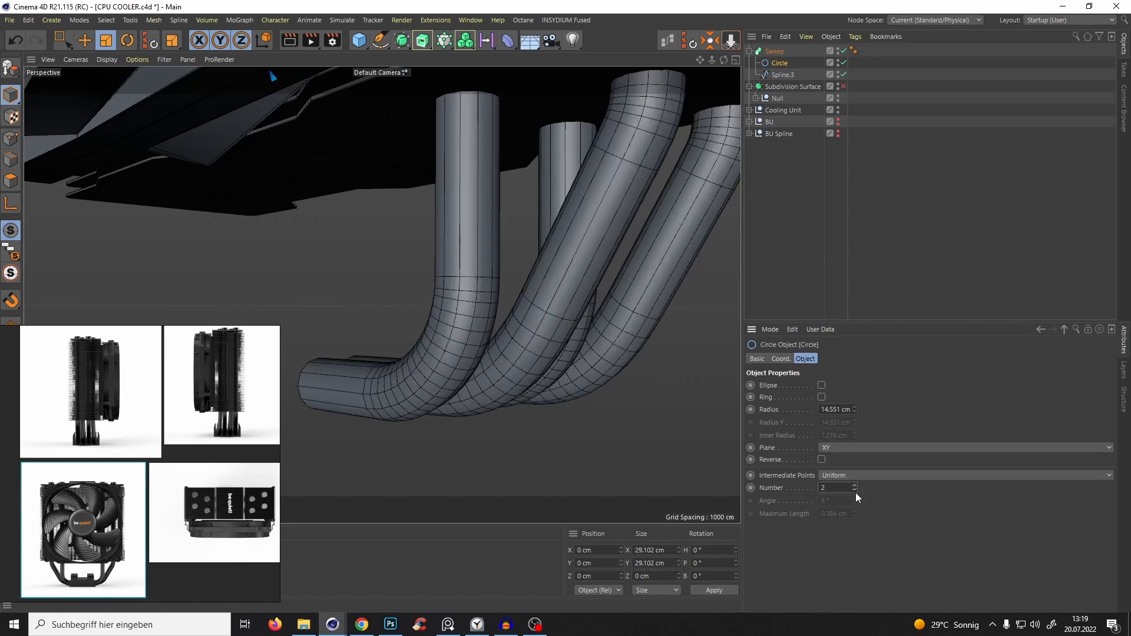
{"action": "left_click", "coordinate": [854, 486]}
Preview the swept pipes in smooth shading without wireframe, and restore the shading with lines.
{"action": "left_click_drag", "start_coordinate": [472, 283], "coordinate": [524, 277], "text": "alt"}
{"action": "key", "text": "n"}
{"action": "key", "text": "a"}
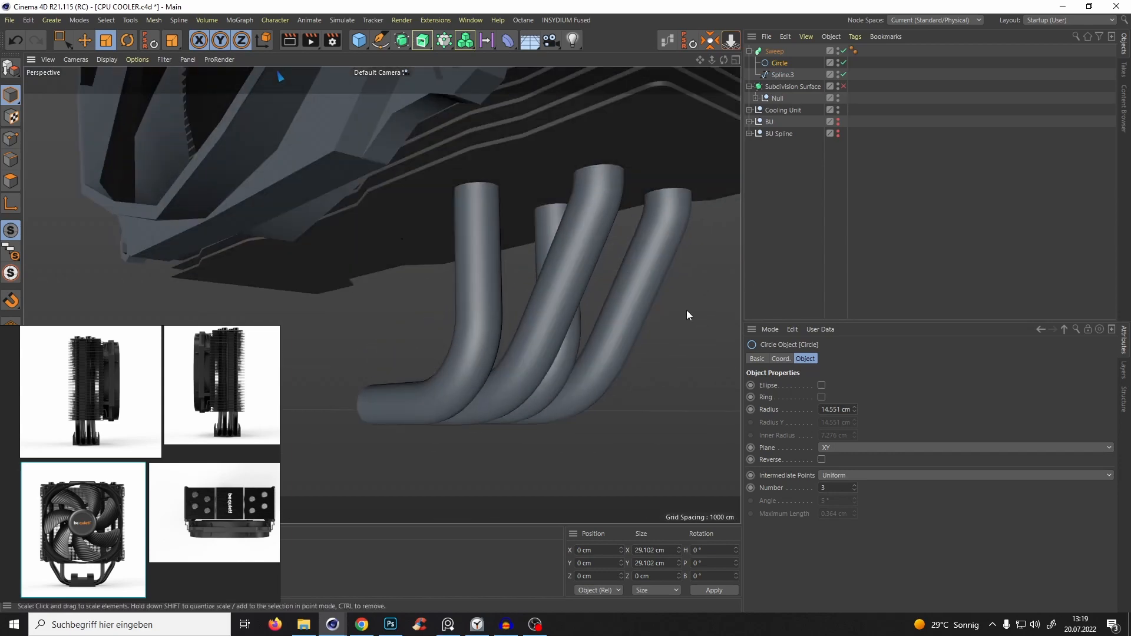
{"action": "key", "text": "n"}
{"action": "key", "text": "b"}
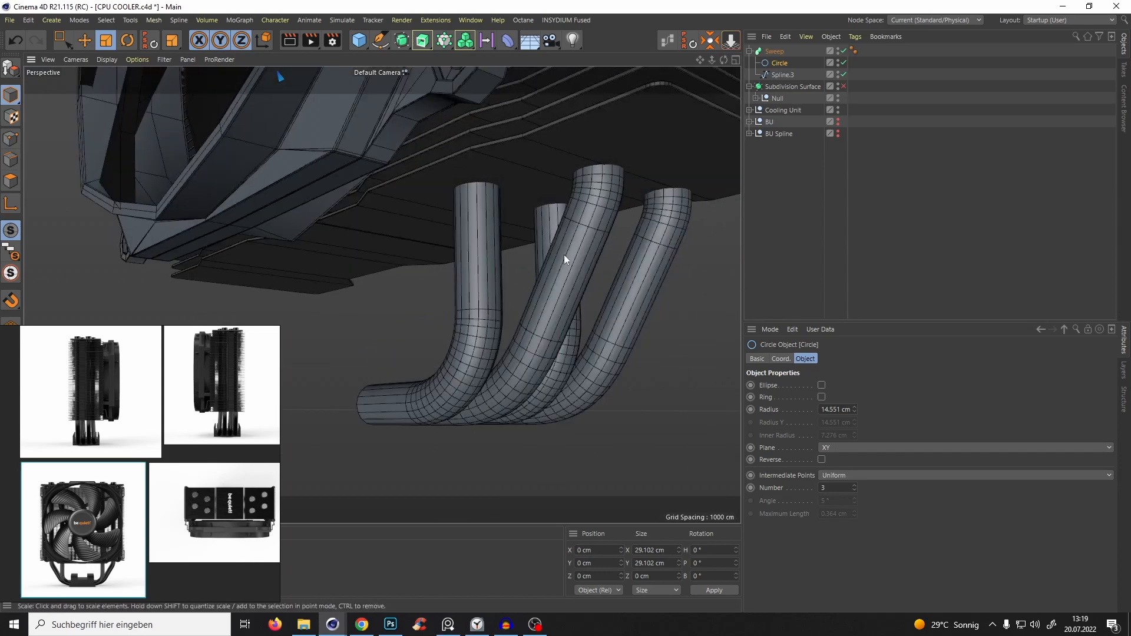
Set the adaptive intermediate-point angle of the pipe spline to 8°, judging the bends in smooth shading without wireframe.
{"action": "left_click", "coordinate": [778, 79]}
{"action": "left_click_drag", "start_coordinate": [481, 319], "coordinate": [457, 363], "text": "alt"}
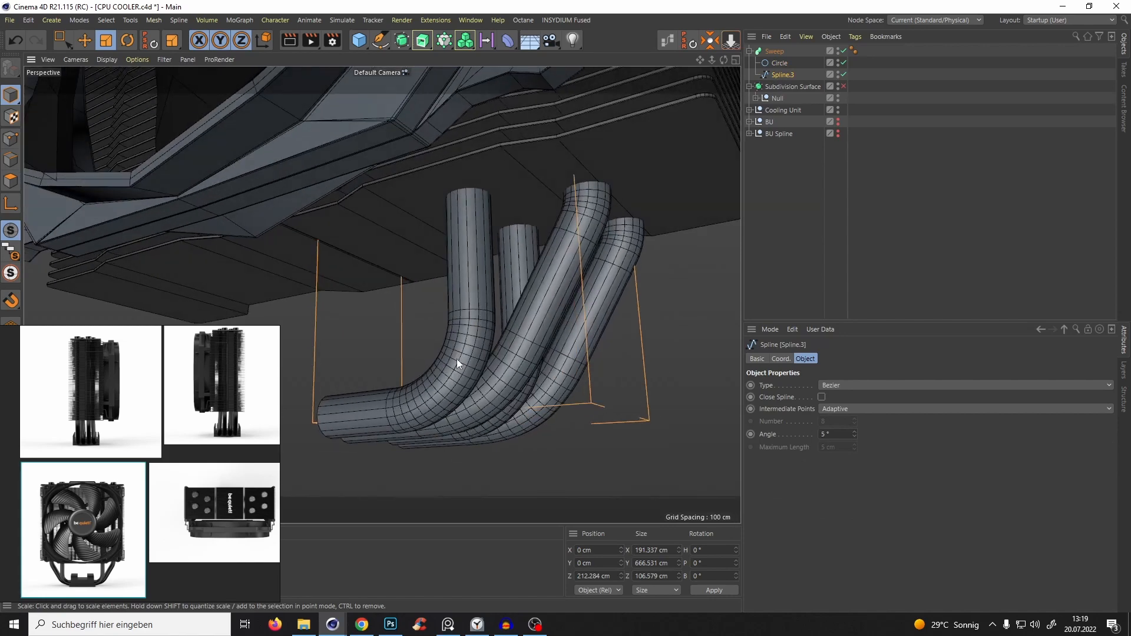
{"action": "left_click", "coordinate": [854, 432]}
{"action": "left_click", "coordinate": [855, 432]}
{"action": "left_click", "coordinate": [855, 431]}
{"action": "left_click", "coordinate": [854, 432]}
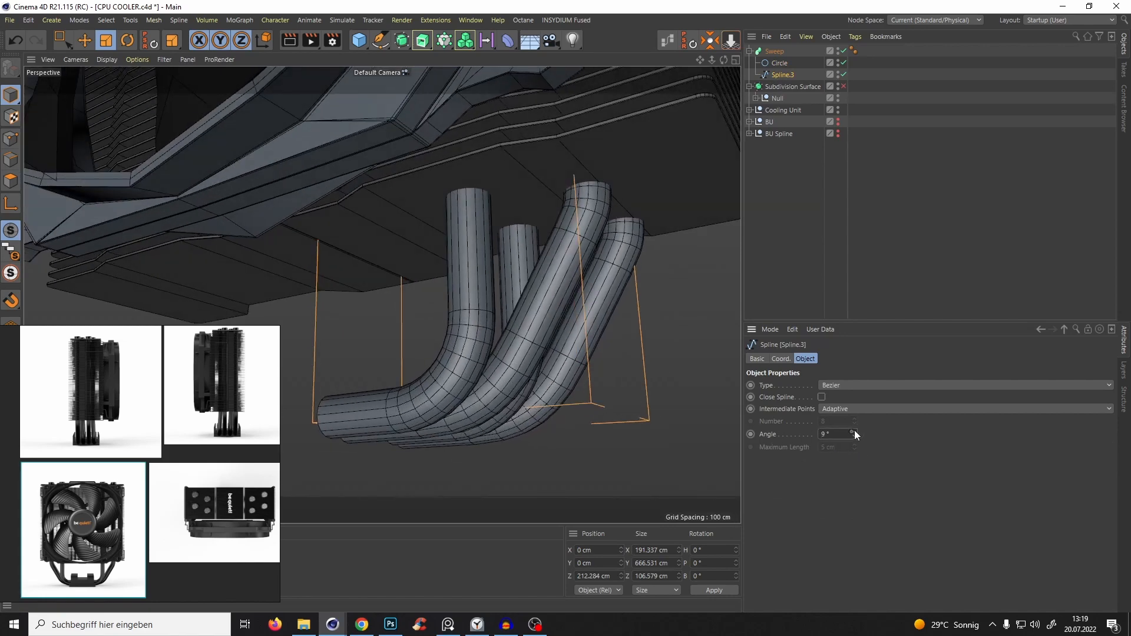
{"action": "left_click", "coordinate": [854, 431]}
{"action": "key", "text": "n"}
{"action": "key", "text": "a"}
{"action": "mouse_move", "coordinate": [500, 383]}
{"action": "left_mouse_down", "text": "alt"}
{"action": "mouse_move", "coordinate": [514, 407]}
{"action": "mouse_move", "coordinate": [500, 383]}
{"action": "mouse_move", "coordinate": [510, 353]}
{"action": "mouse_move", "coordinate": [485, 368]}
{"action": "left_mouse_up", "text": "alt"}
{"action": "left_click", "coordinate": [854, 436]}
{"action": "left_click", "coordinate": [854, 436]}
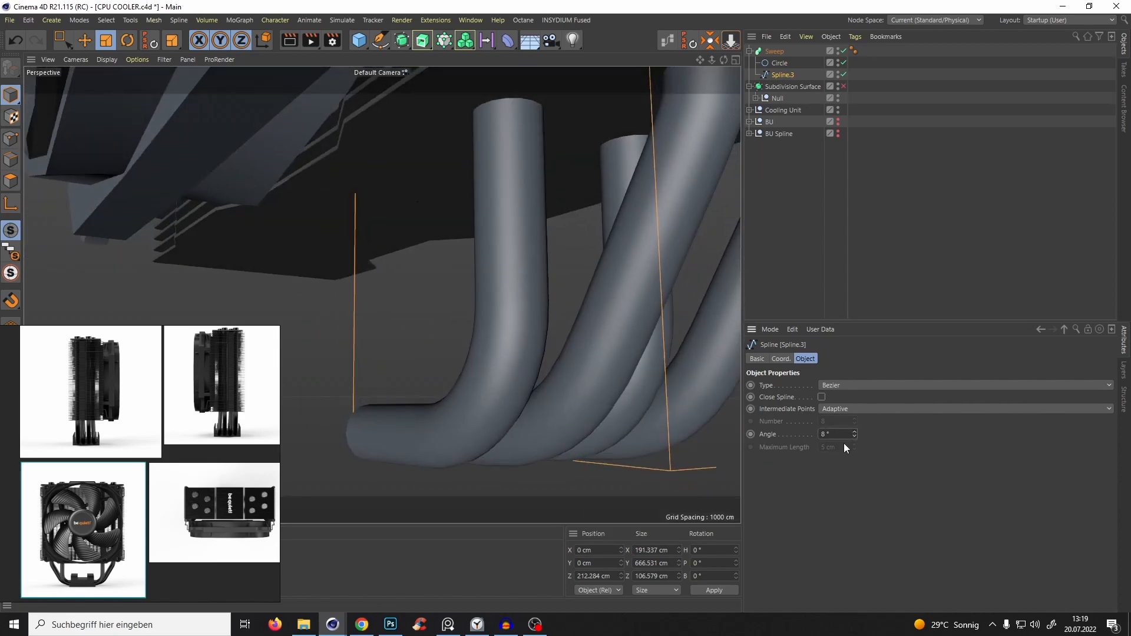
Inspect the smoothly shaded pipe bends beneath the cooler and restore the shading with lines.
{"action": "scroll", "coordinate": [593, 380], "scroll_direction": "down", "scroll_amount": 3}
{"action": "left_click_drag", "start_coordinate": [649, 418], "coordinate": [696, 418], "text": "alt"}
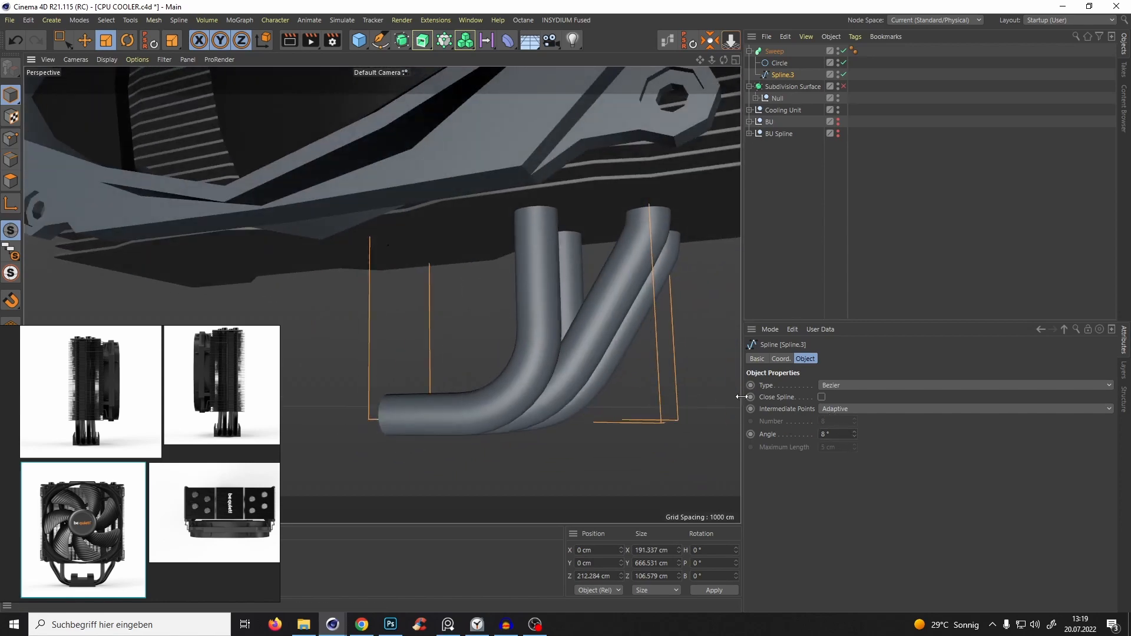
{"action": "key", "text": "n"}
{"action": "key", "text": "b"}
{"action": "scroll", "coordinate": [542, 322], "scroll_direction": "down", "scroll_amount": 4}
{"action": "left_click_drag", "start_coordinate": [542, 321], "coordinate": [459, 439], "text": "alt"}
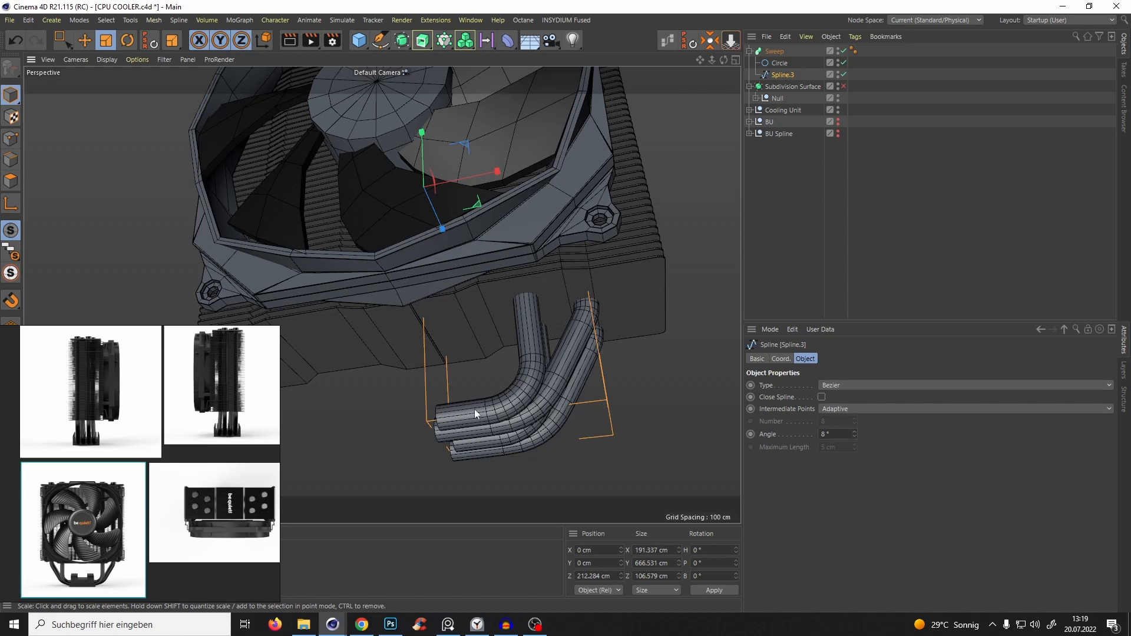
{"action": "left_click_drag", "start_coordinate": [517, 387], "coordinate": [563, 378], "text": "alt"}
Collapse the Sweep object's hierarchy and rename it PIPES.
{"action": "left_click", "coordinate": [751, 59]}
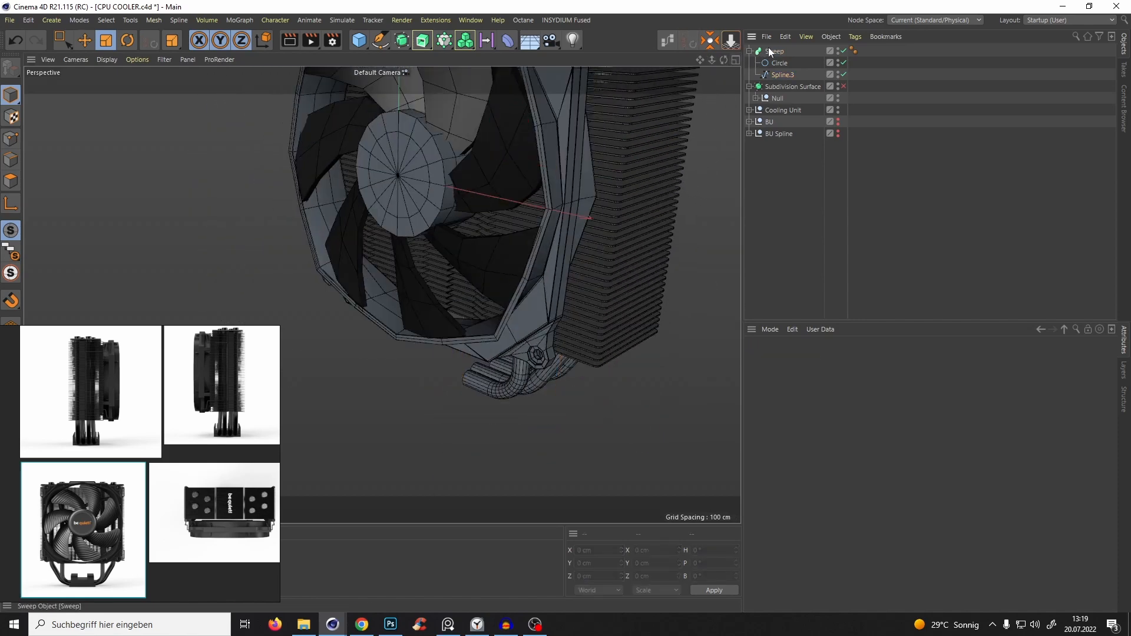
{"action": "left_click", "coordinate": [770, 51]}
{"action": "left_click", "coordinate": [749, 52]}
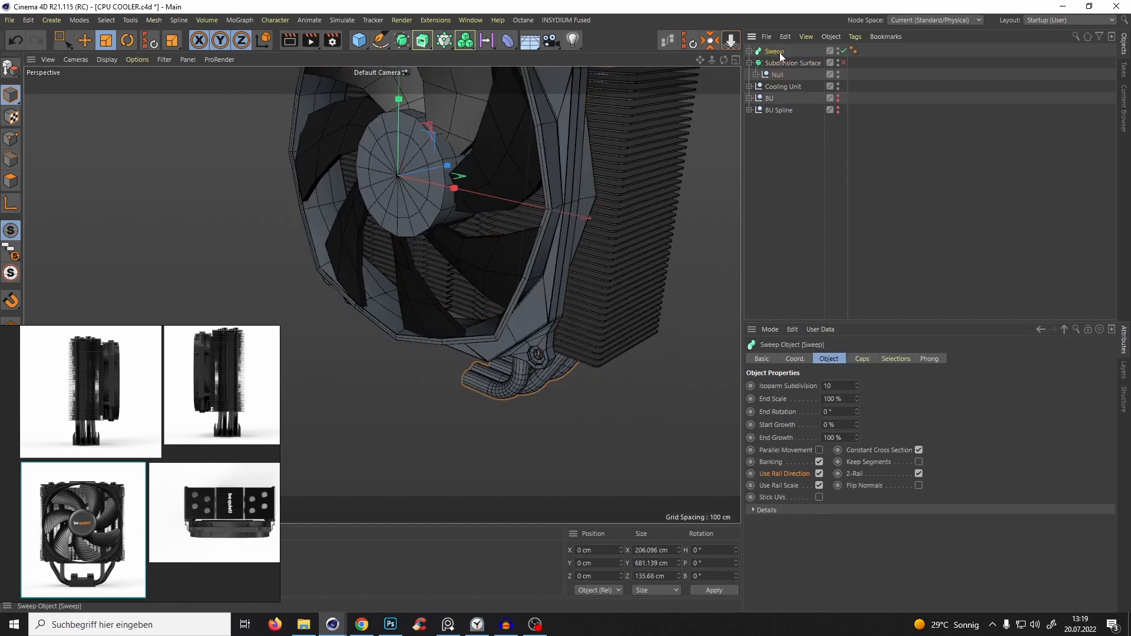
{"action": "double_click", "coordinate": [779, 52]}
{"action": "type", "text": "SWEEp"}
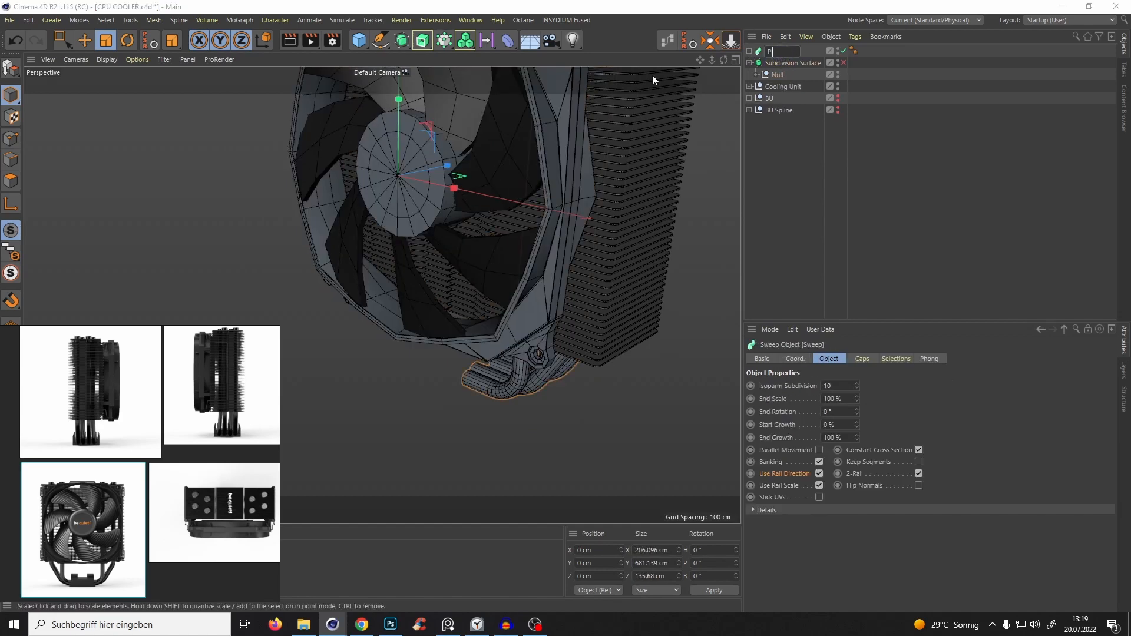
{"action": "key", "text": "Return"}
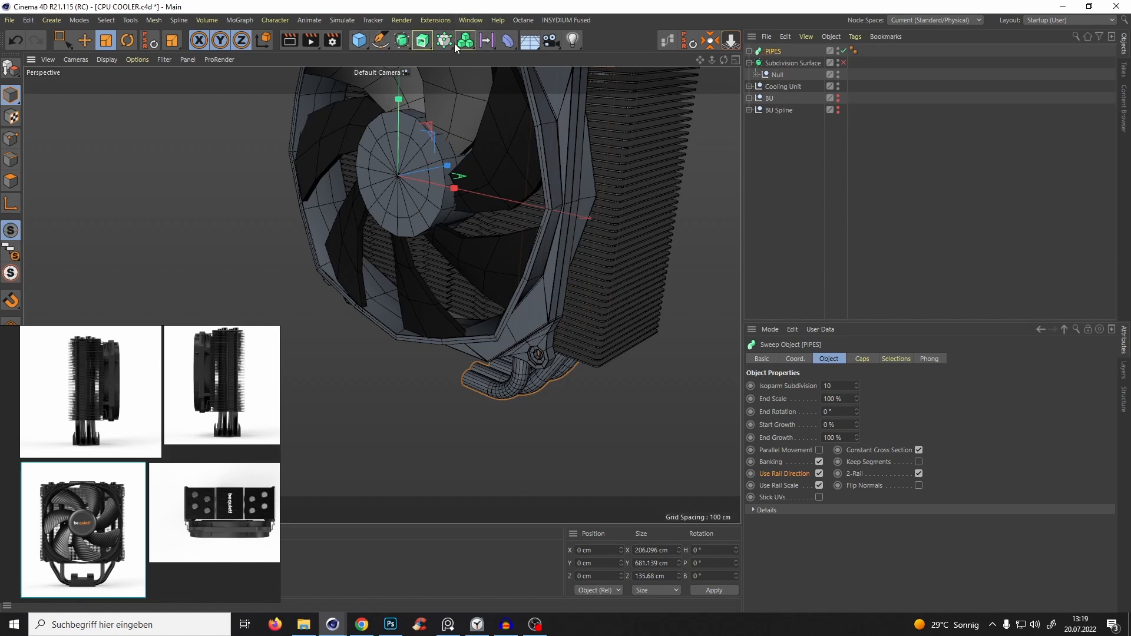
Mirror the swept pipes across the ZY plane with a Symmetry object.
{"action": "left_click_drag", "start_coordinate": [402, 48], "coordinate": [638, 79]}
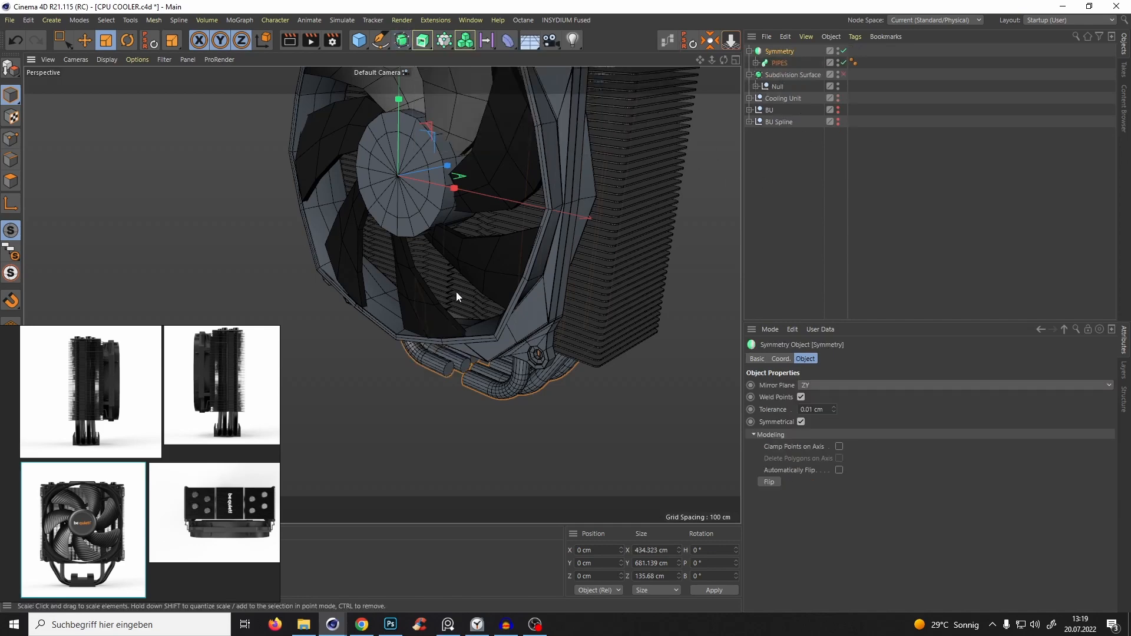
{"action": "left_click_drag", "start_coordinate": [456, 291], "coordinate": [482, 265], "text": "alt"}
{"action": "right_click_drag", "start_coordinate": [482, 265], "coordinate": [445, 309], "text": "alt"}
{"action": "left_click_drag", "start_coordinate": [446, 309], "coordinate": [304, 308], "text": "alt"}
{"action": "right_click_drag", "start_coordinate": [304, 309], "coordinate": [498, 180], "text": "alt"}
{"action": "left_click_drag", "start_coordinate": [497, 179], "coordinate": [425, 275], "text": "alt"}
{"action": "middle_click_drag", "start_coordinate": [426, 276], "coordinate": [473, 223], "text": "alt"}
Preview the fan with its subdivision surface on and compare the mirrored pipes with the front and top reference images.
{"action": "left_click", "coordinate": [843, 74]}
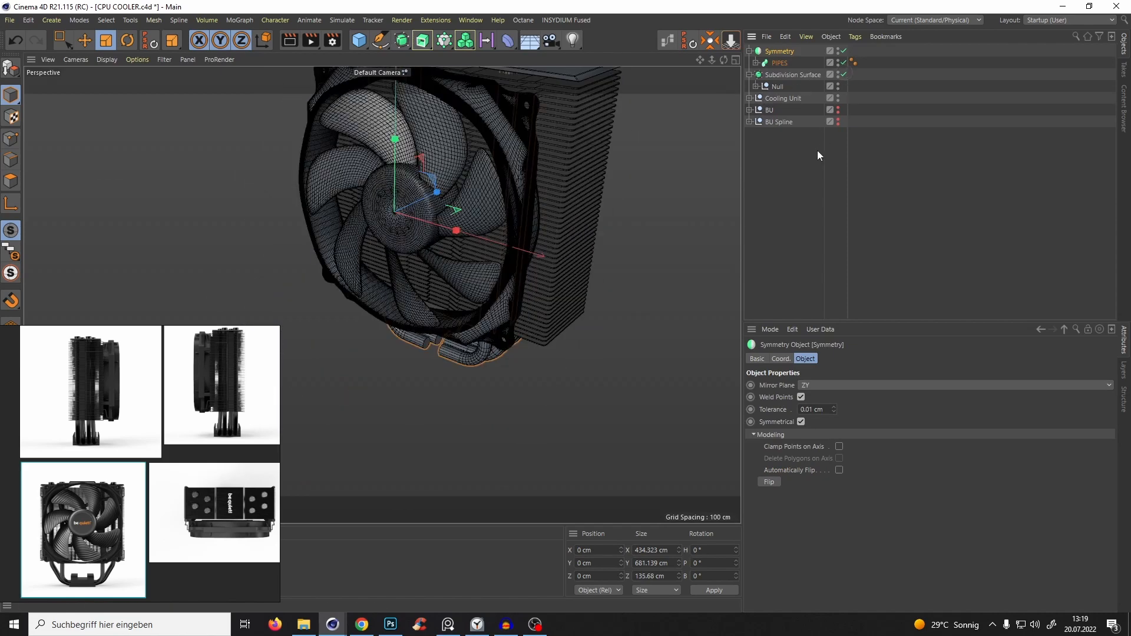
{"action": "left_click", "coordinate": [818, 150]}
{"action": "mouse_move", "coordinate": [515, 220]}
{"action": "left_mouse_down", "text": "alt"}
{"action": "mouse_move", "coordinate": [504, 243]}
{"action": "mouse_move", "coordinate": [588, 182]}
{"action": "mouse_move", "coordinate": [426, 197]}
{"action": "mouse_move", "coordinate": [520, 325]}
{"action": "mouse_move", "coordinate": [509, 329]}
{"action": "left_mouse_up", "text": "alt"}
{"action": "key", "text": "F10"}
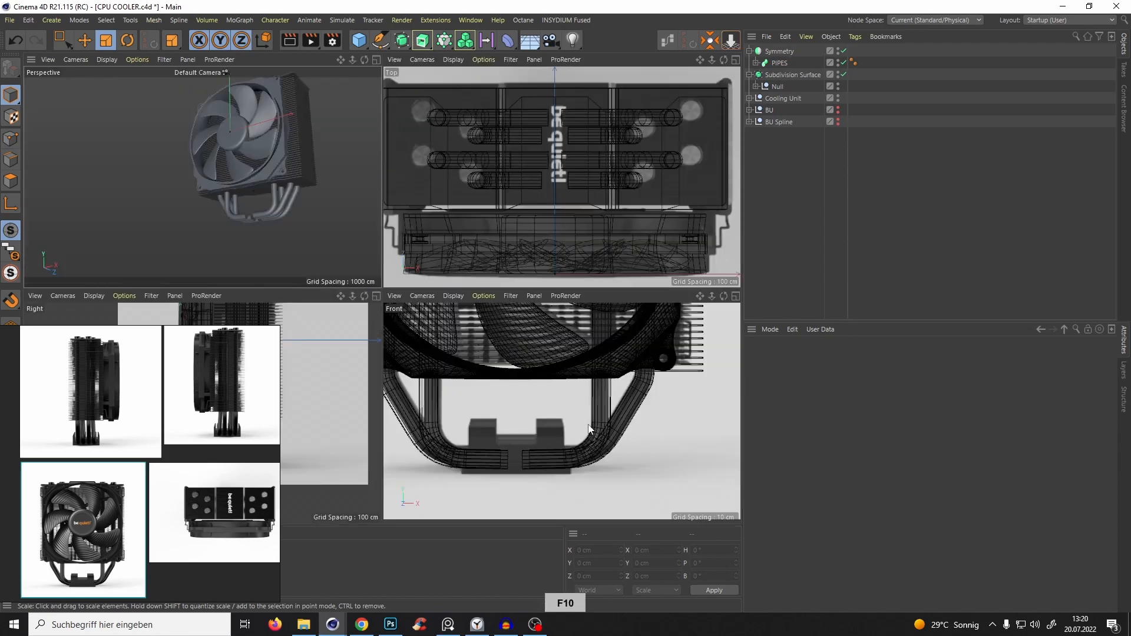
{"action": "key", "text": "F10"}
{"action": "middle_click_drag", "start_coordinate": [342, 355], "coordinate": [454, 312], "text": "alt"}
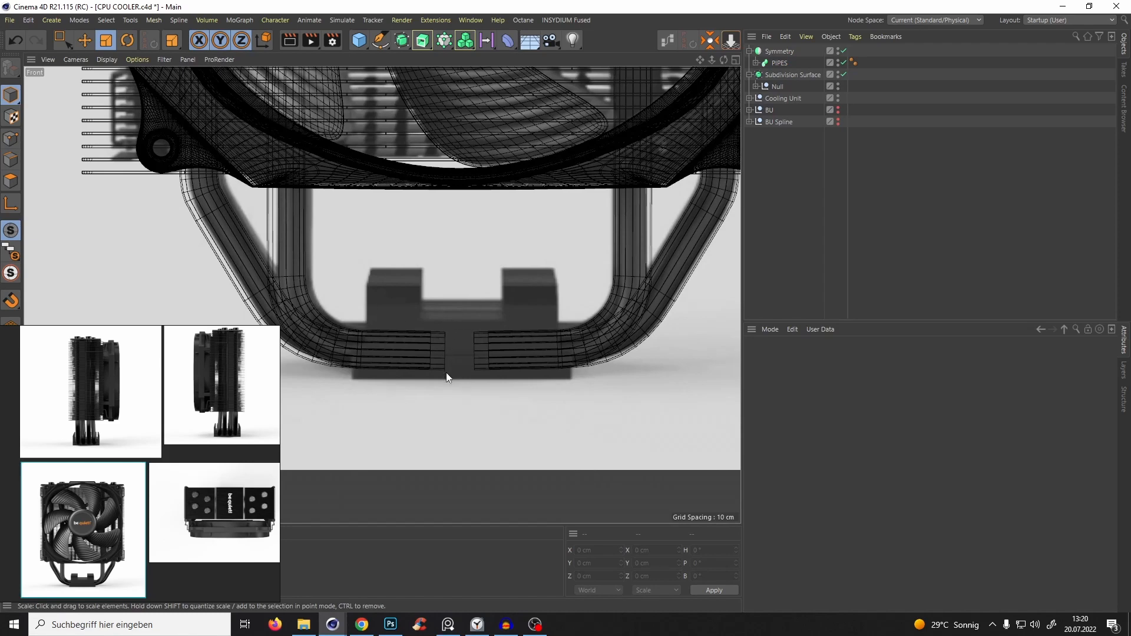
{"action": "key", "text": "F10"}
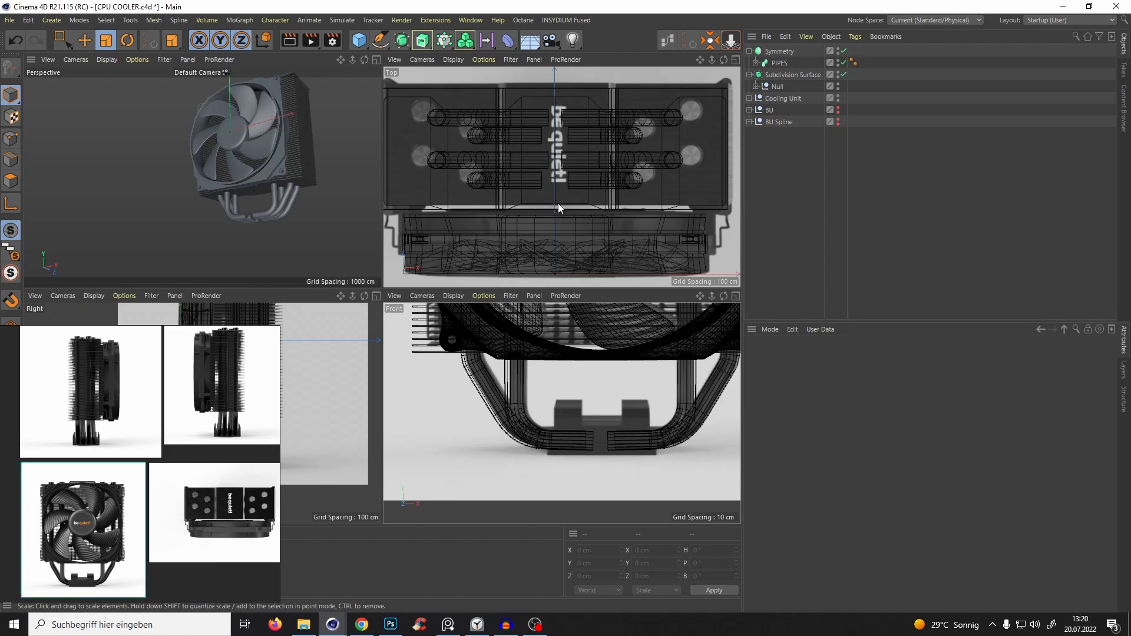
{"action": "key", "text": "F10"}
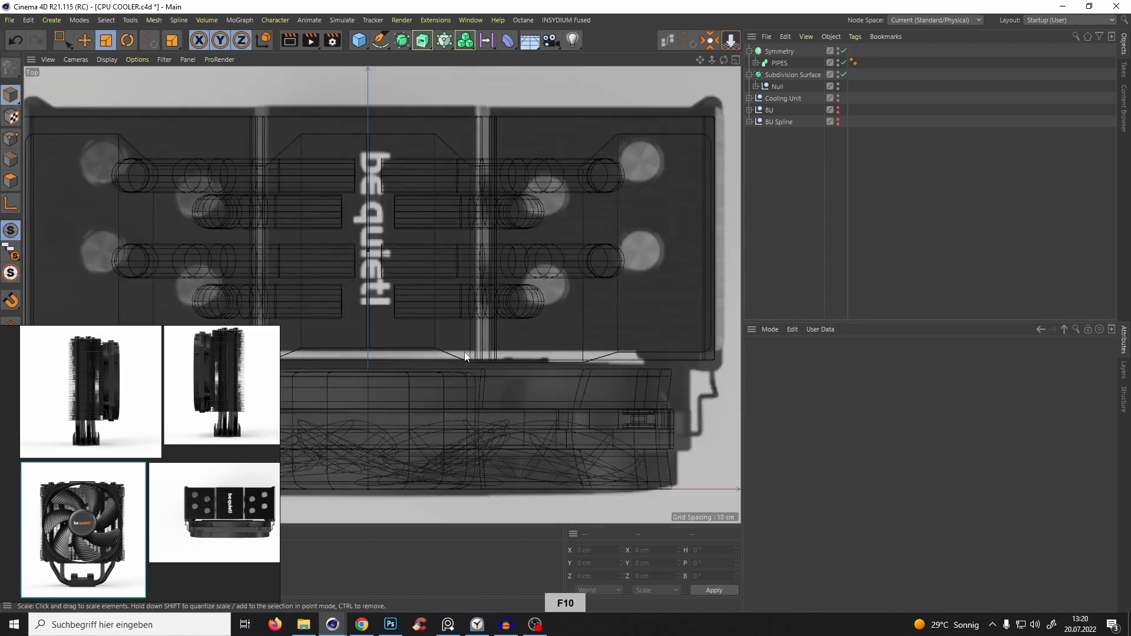
{"action": "middle_click_drag", "start_coordinate": [404, 169], "coordinate": [471, 155], "text": "alt"}
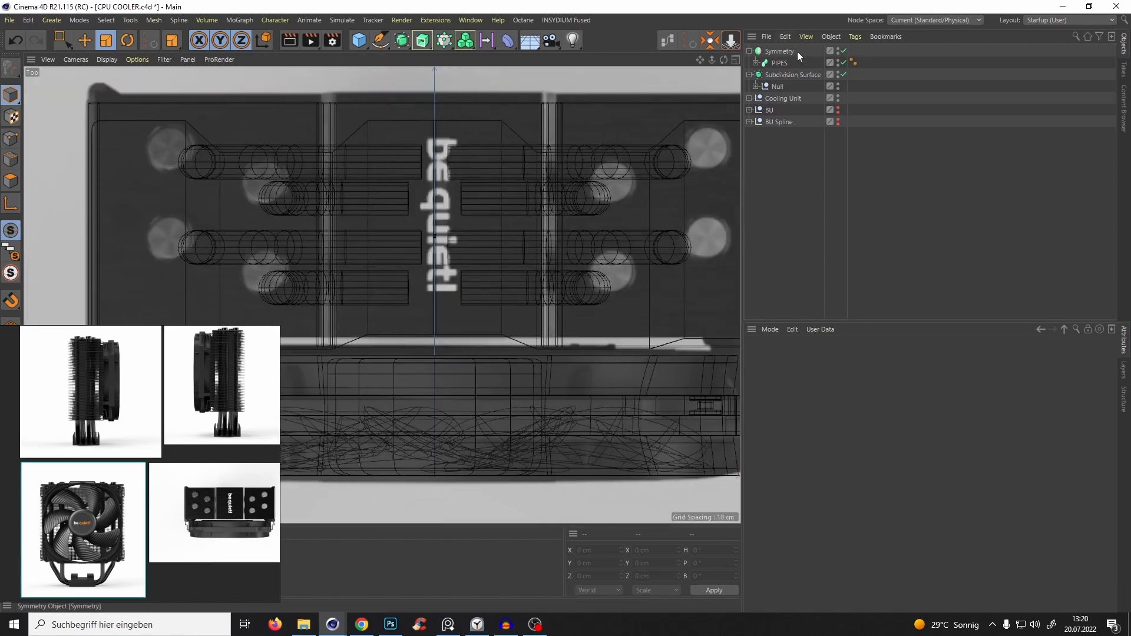
Rename the Symmetry object Pipes and the Subdivision Surface Frame, with both hierarchies collapsed.
{"action": "left_click", "coordinate": [750, 51]}
{"action": "left_click", "coordinate": [776, 53]}
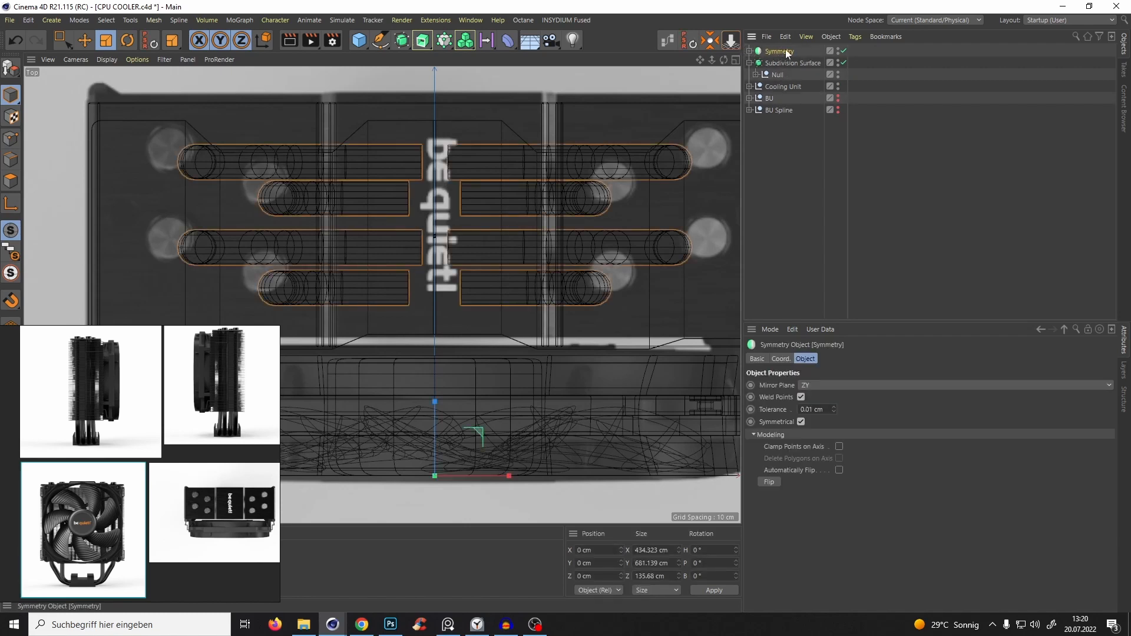
{"action": "double_click", "coordinate": [786, 51]}
{"action": "type", "text": "Pipes"}
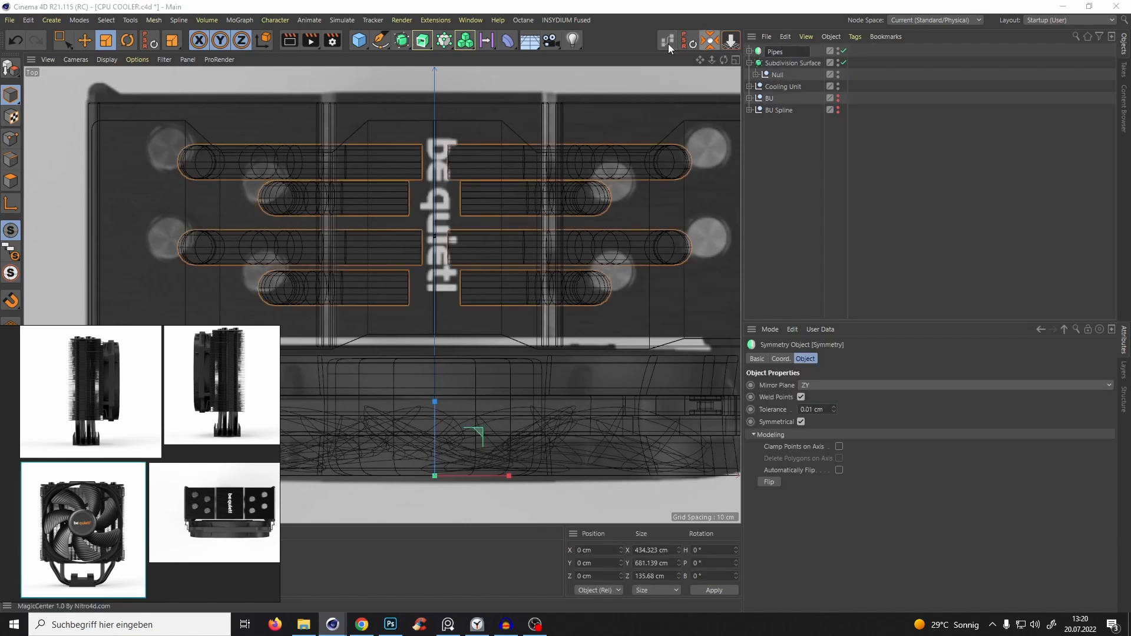
{"action": "key", "text": "Return"}
{"action": "double_click", "coordinate": [779, 62]}
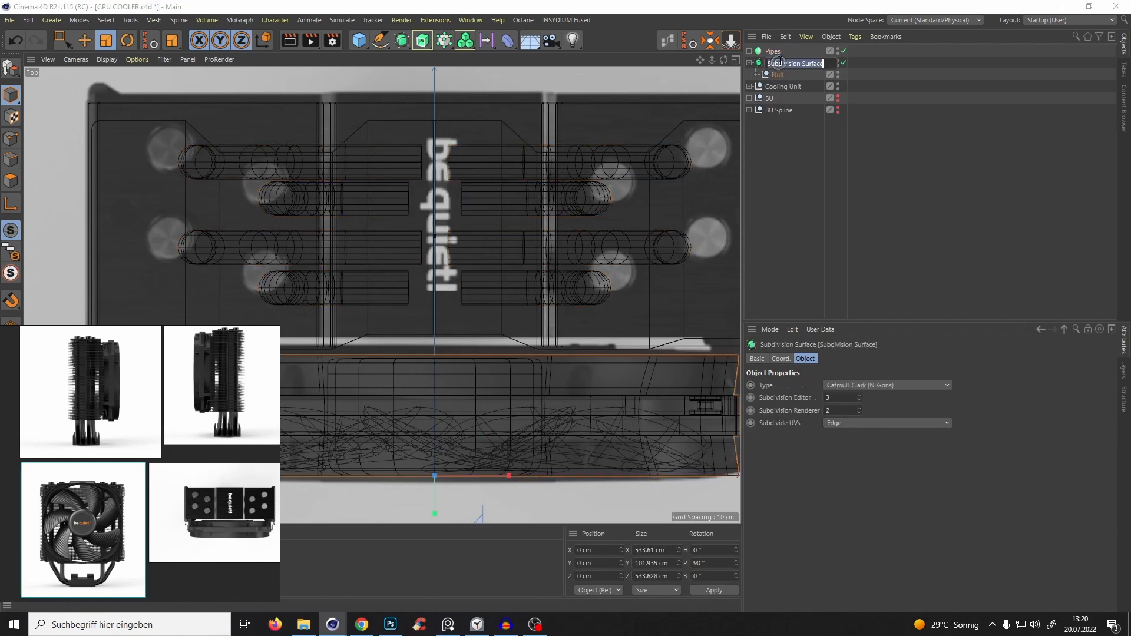
{"action": "type", "text": "Frame"}
{"action": "key", "text": "Return"}
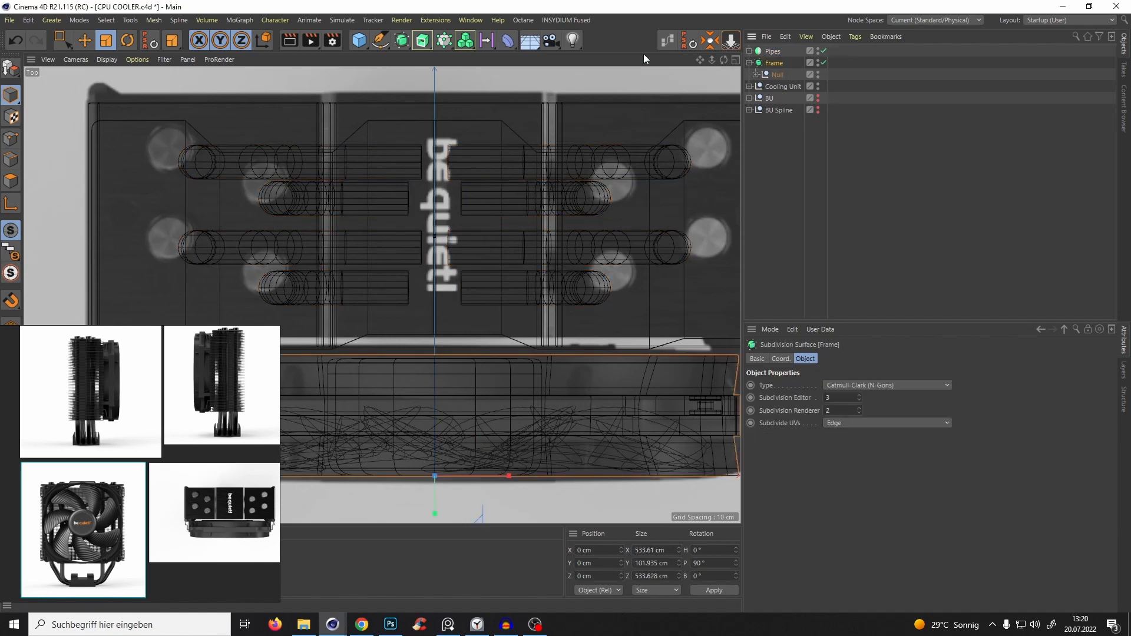
{"action": "left_click", "coordinate": [749, 63]}
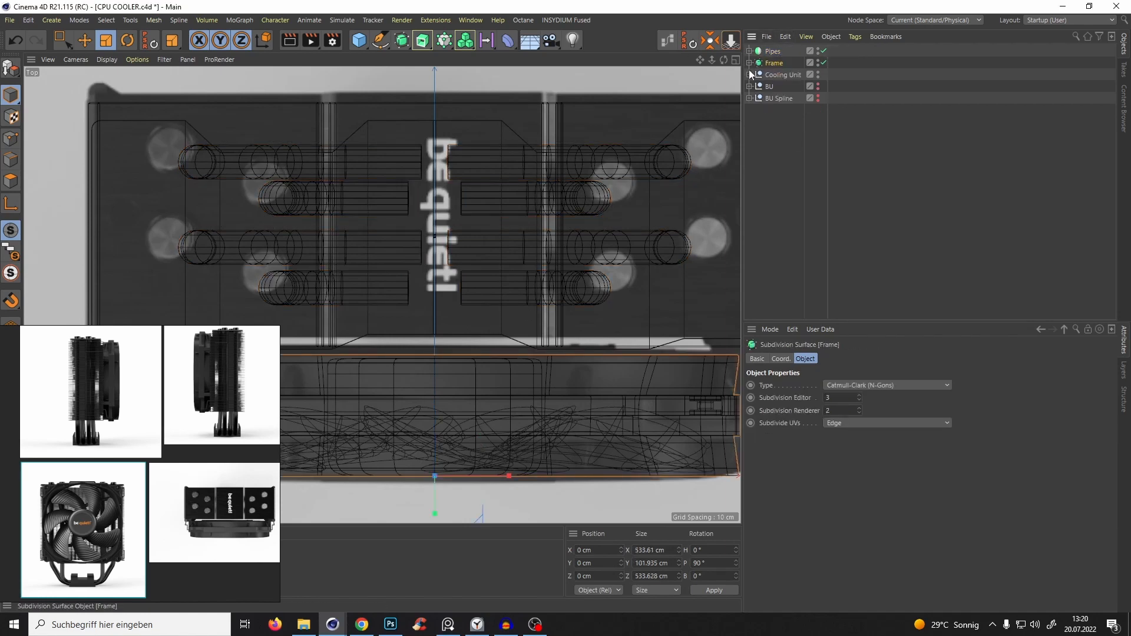
Nest the BU Spline null inside the BU null.
{"action": "left_click", "coordinate": [773, 98]}
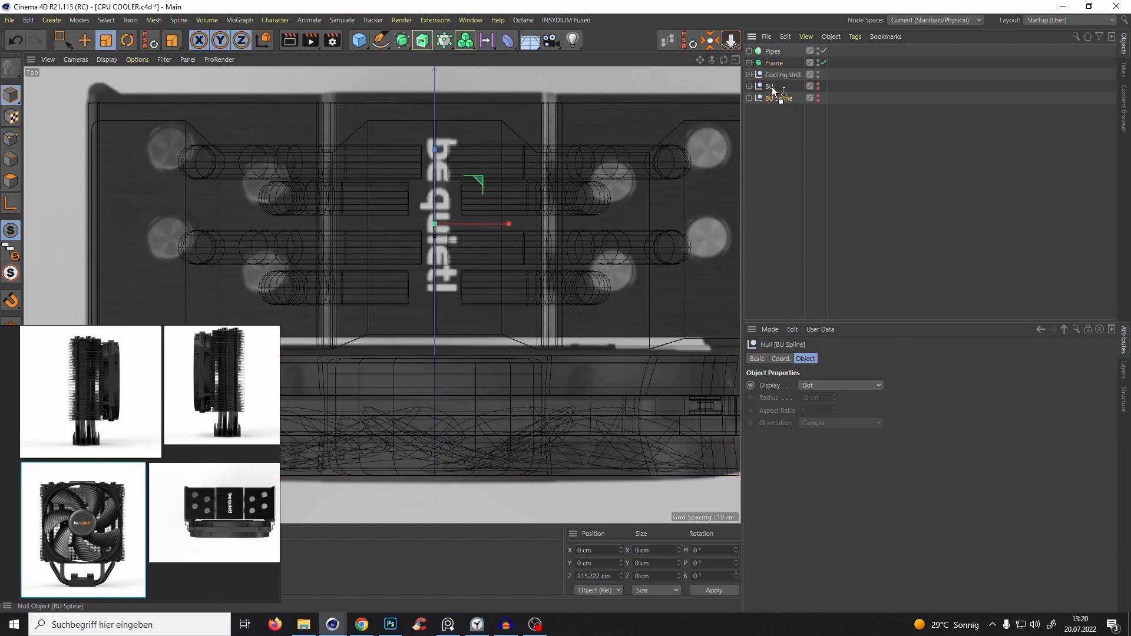
{"action": "left_click_drag", "start_coordinate": [775, 90], "coordinate": [773, 88]}
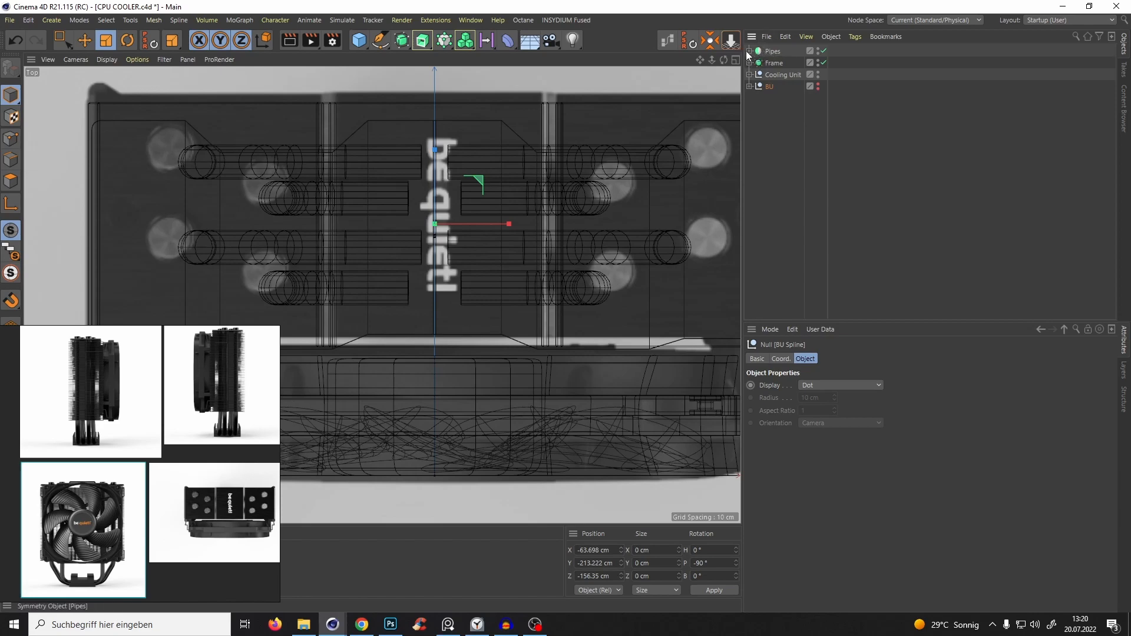
{"action": "scroll", "coordinate": [458, 192], "scroll_direction": "down", "scroll_amount": 3}
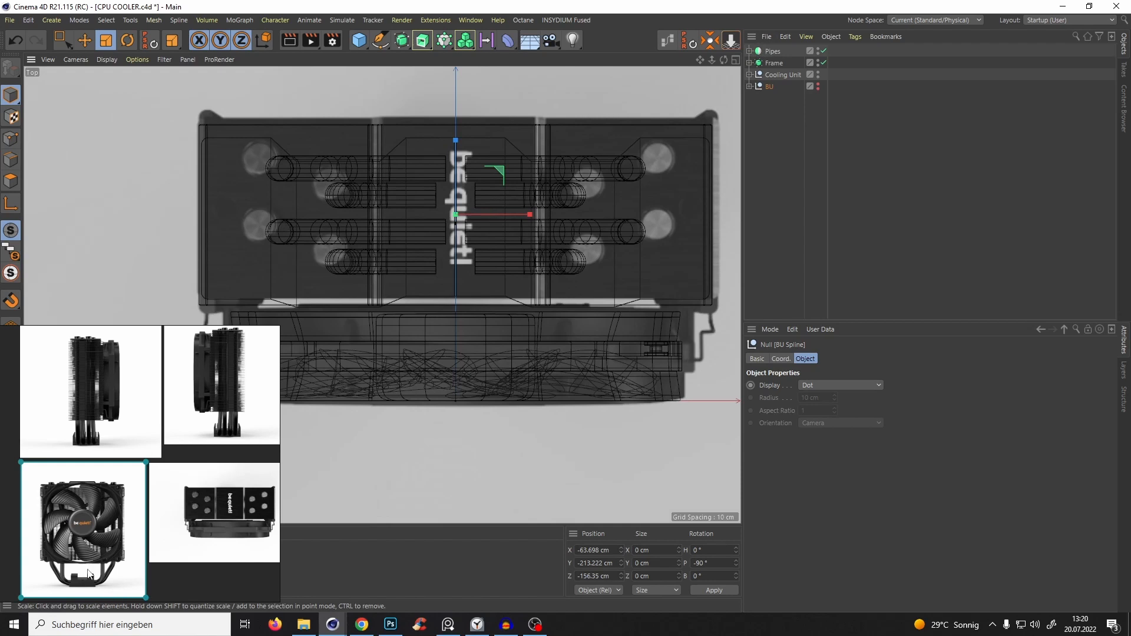
Add a plane, move it to about Z 216 cm in the top view, and scale it down to 168 cm square.
{"action": "left_click", "coordinate": [359, 40]}
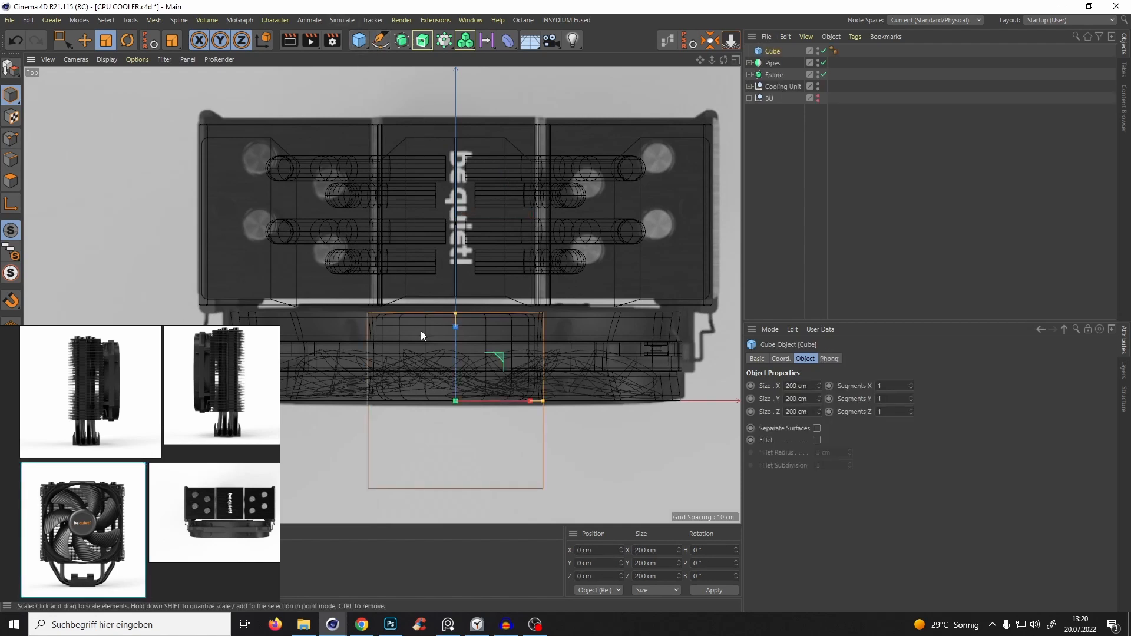
{"action": "key", "text": "ctrl+z"}
{"action": "left_click", "coordinate": [359, 42]}
{"action": "left_click", "coordinate": [458, 79]}
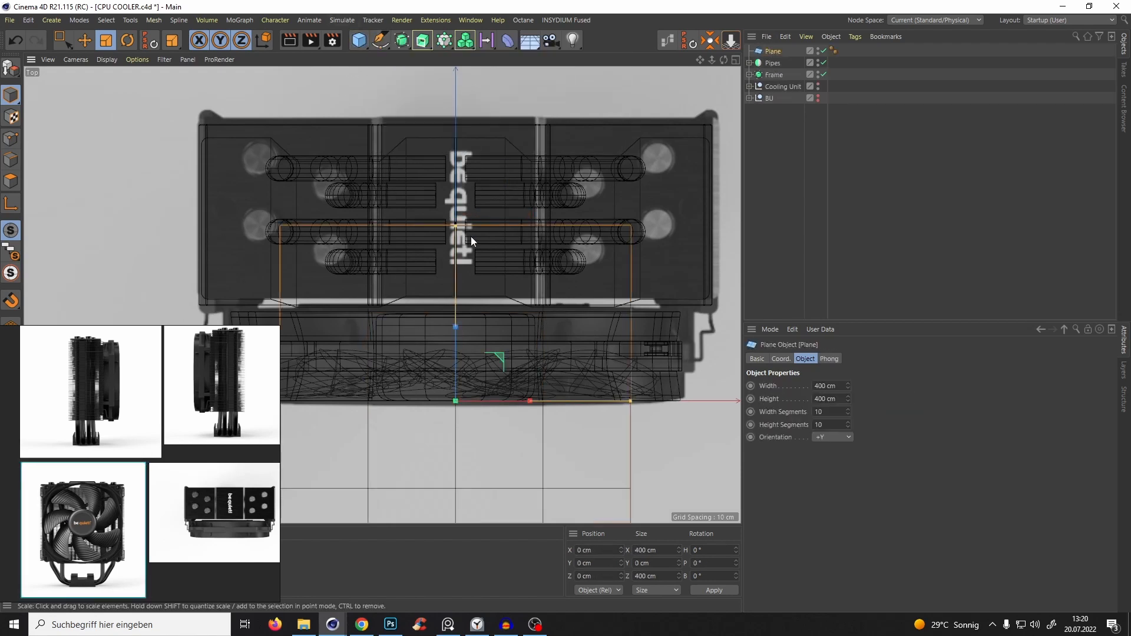
{"action": "key", "text": "e"}
{"action": "left_click_drag", "start_coordinate": [454, 352], "coordinate": [486, 161]}
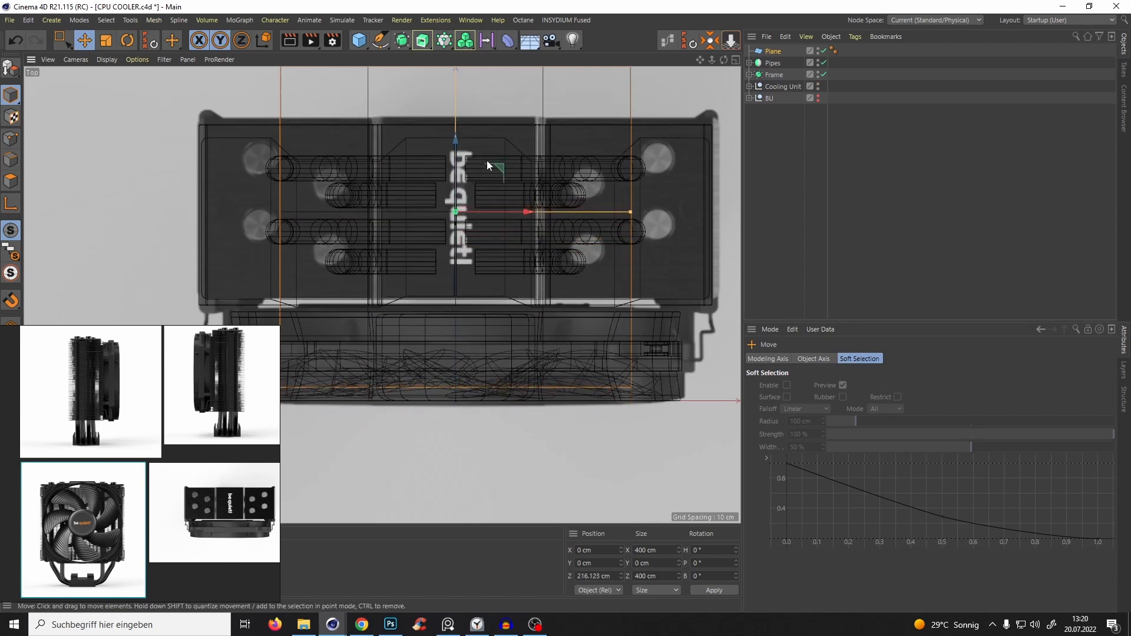
{"action": "key", "text": "t"}
{"action": "left_click_drag", "start_coordinate": [641, 175], "coordinate": [454, 326]}
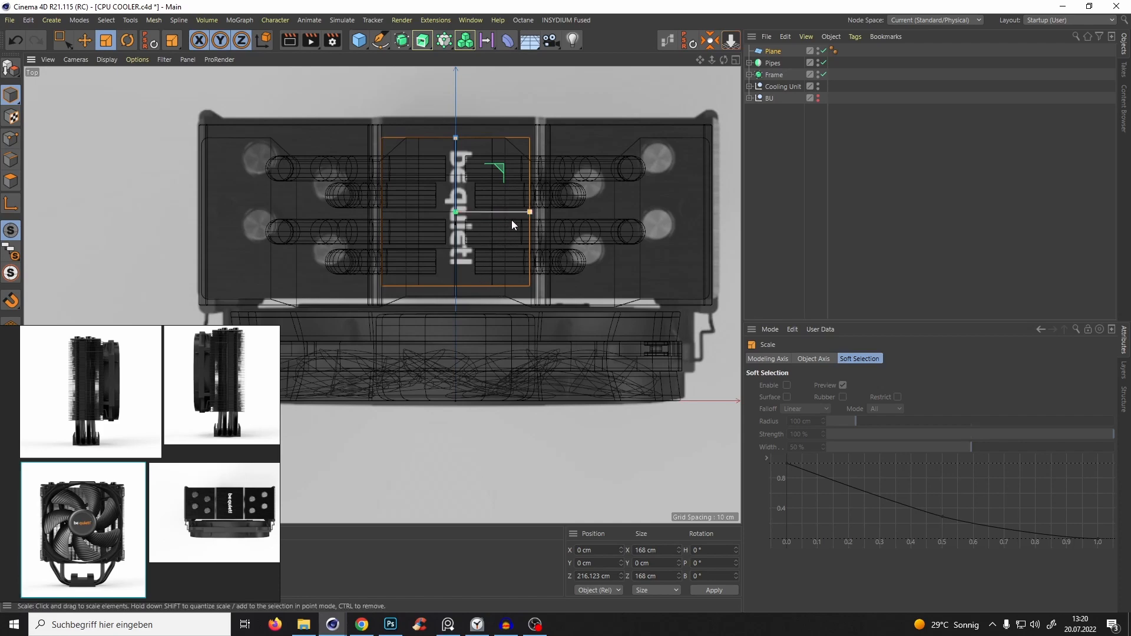
Turn off the Frame object's subdivision in the front view, keeping the mirrored pipes enabled.
{"action": "key", "text": "F3"}
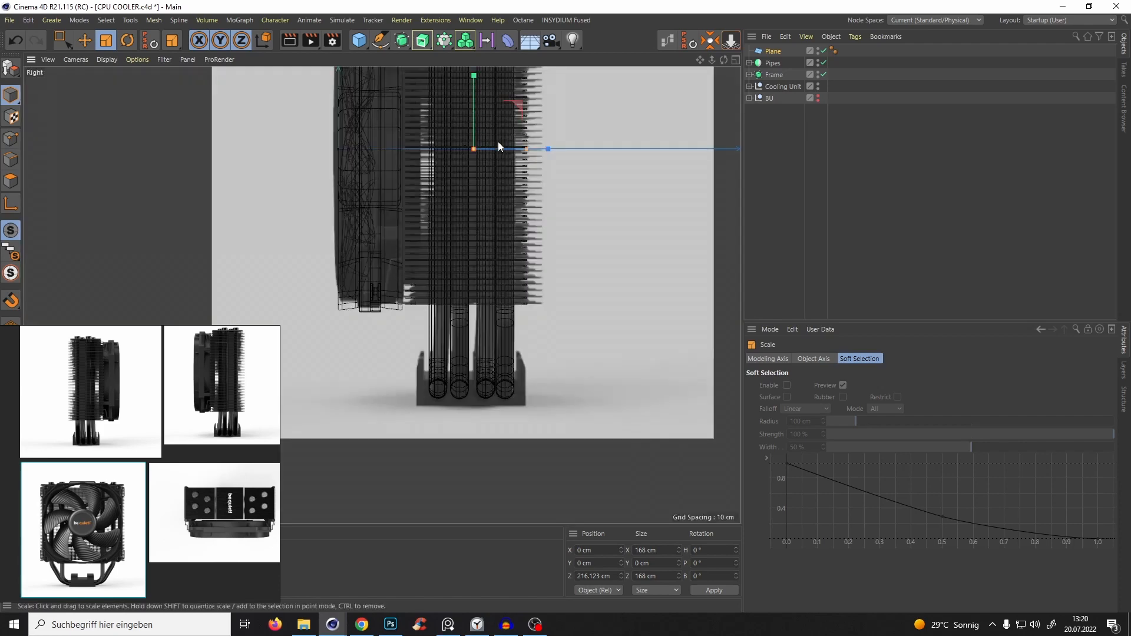
{"action": "key", "text": "F4"}
{"action": "scroll", "coordinate": [519, 184], "scroll_direction": "down", "scroll_amount": 5}
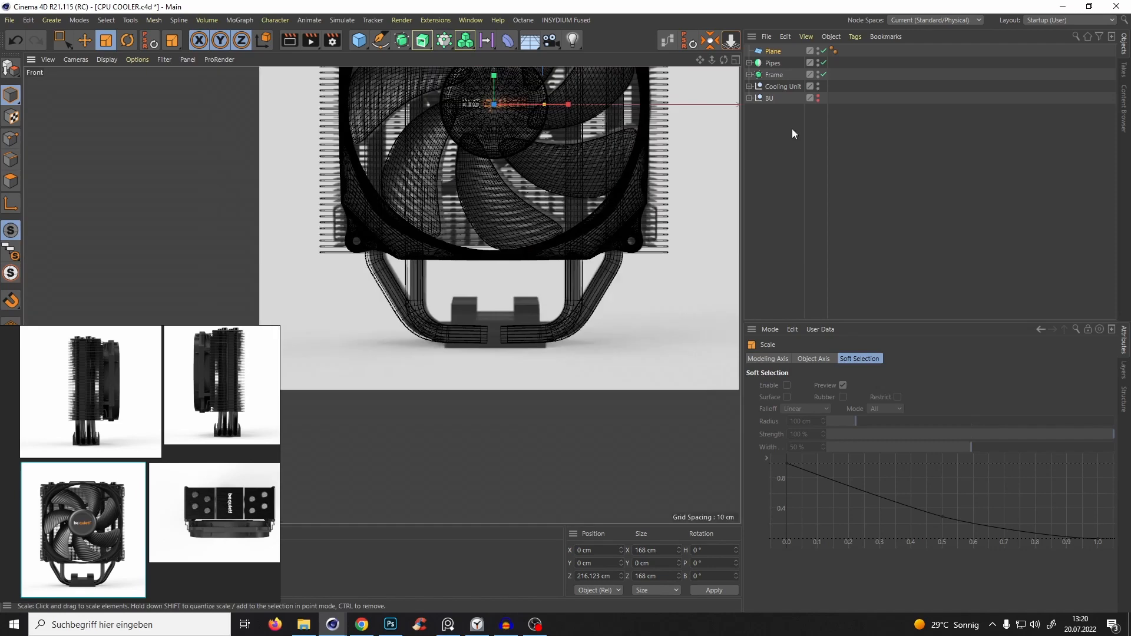
{"action": "left_click", "coordinate": [823, 63]}
{"action": "middle_click_drag", "start_coordinate": [673, 99], "coordinate": [666, 148], "text": "alt"}
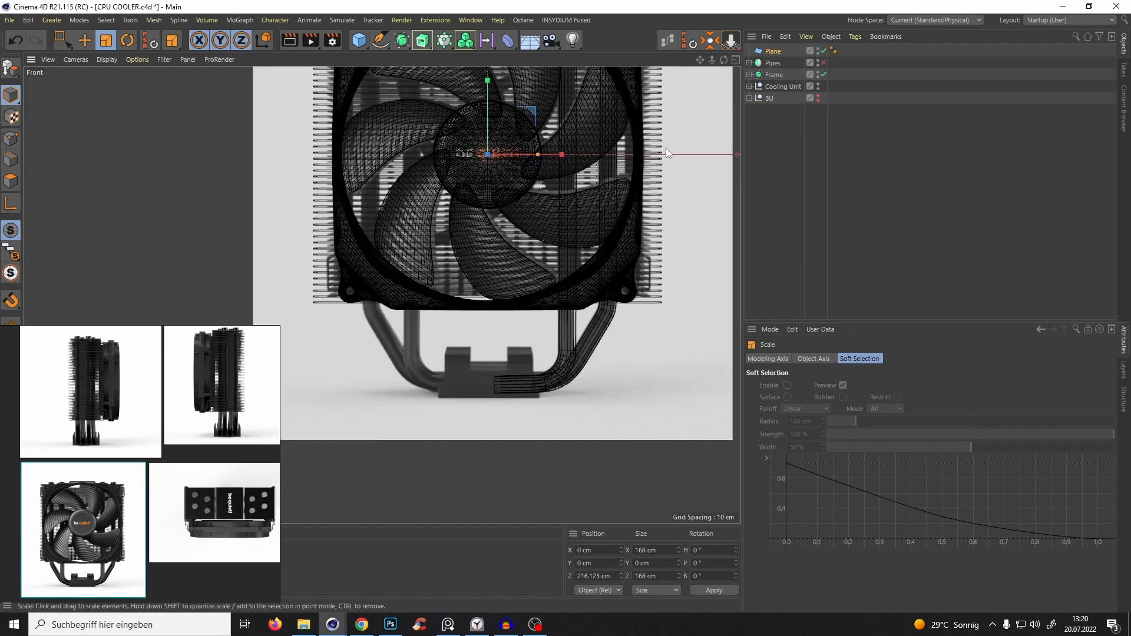
{"action": "left_click", "coordinate": [822, 75]}
{"action": "key", "text": "e"}
{"action": "left_click", "coordinate": [823, 63]}
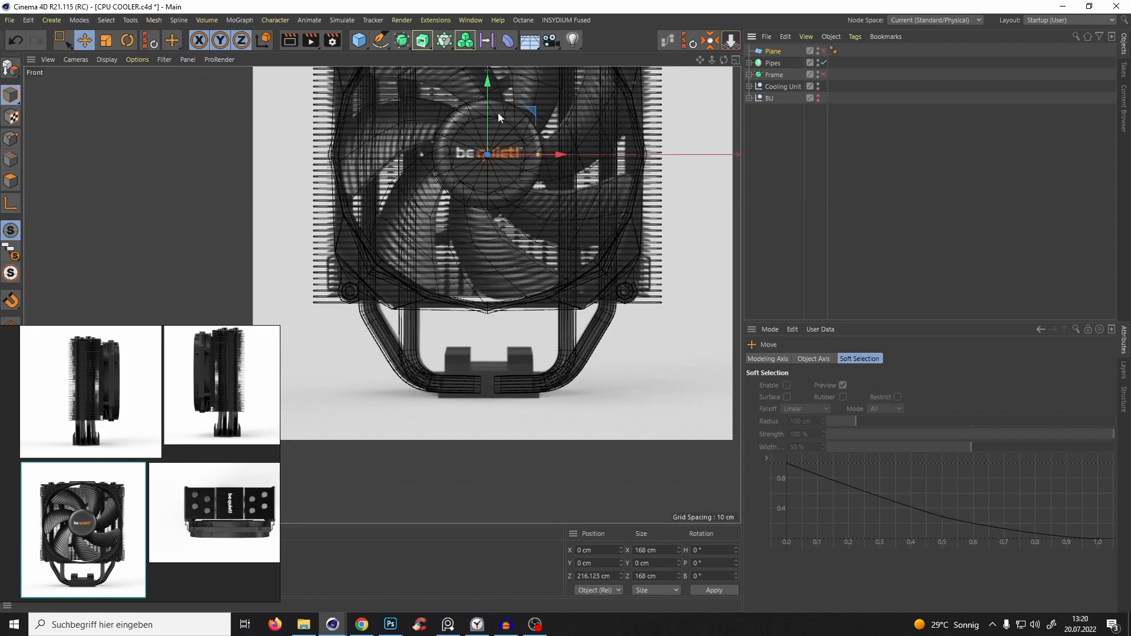
Lower the plane to about Y -406 cm at the underside of the reference base, enable it, and check it in perspective.
{"action": "left_click_drag", "start_coordinate": [497, 112], "coordinate": [509, 367]}
{"action": "scroll", "coordinate": [509, 368], "scroll_direction": "up", "scroll_amount": 4}
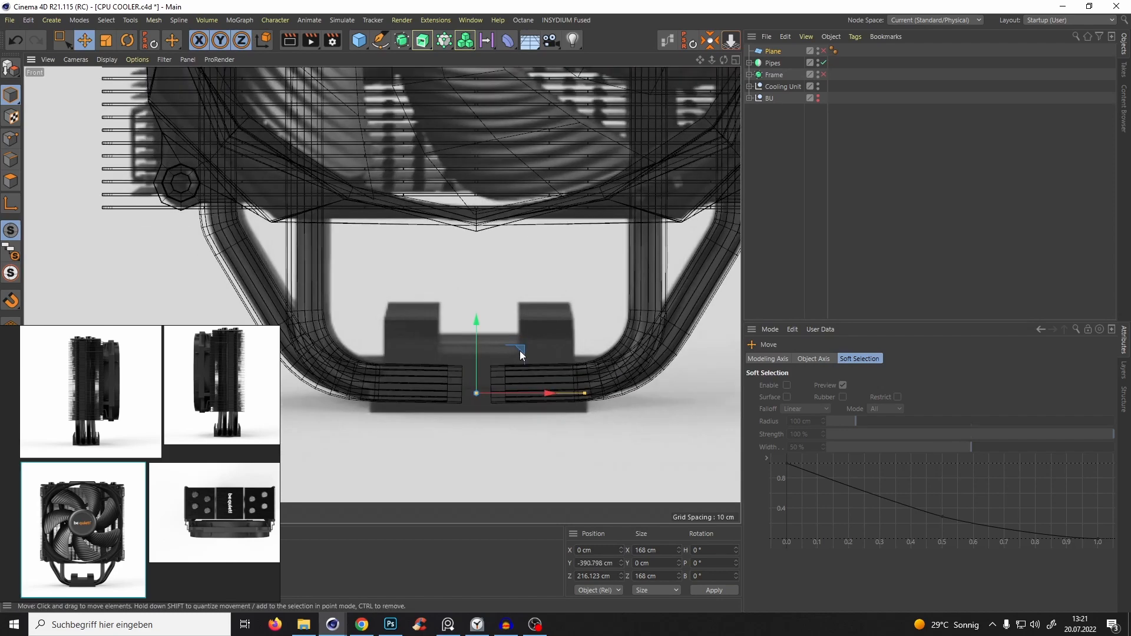
{"action": "left_click", "coordinate": [824, 51]}
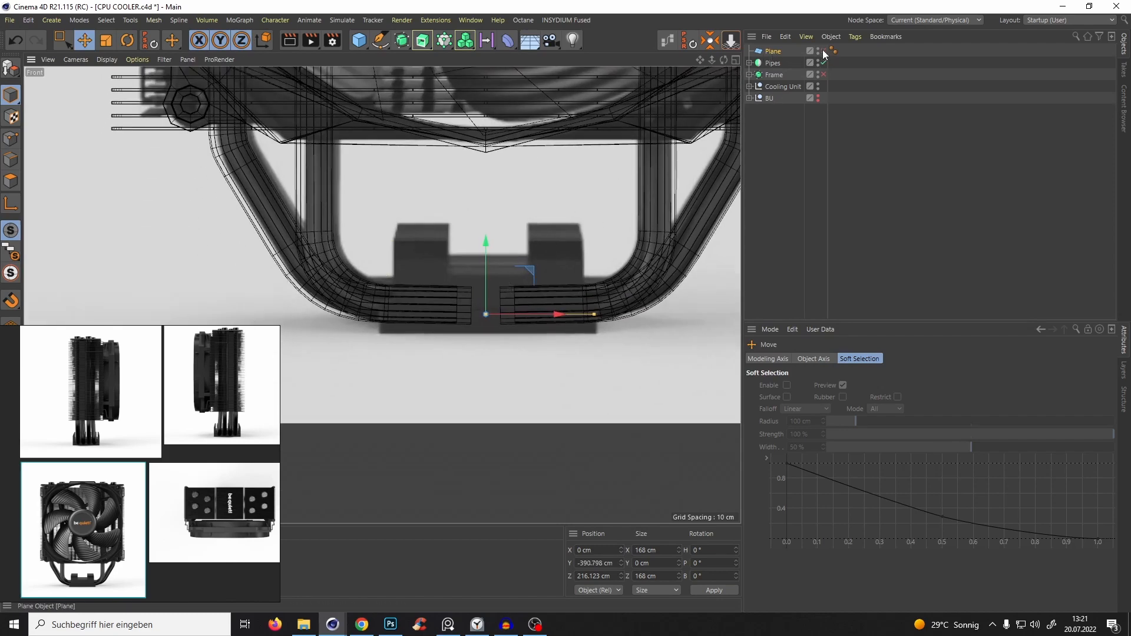
{"action": "left_click_drag", "start_coordinate": [487, 288], "coordinate": [490, 302]}
{"action": "key", "text": "F1"}
{"action": "left_click_drag", "start_coordinate": [458, 337], "coordinate": [476, 422], "text": "alt"}
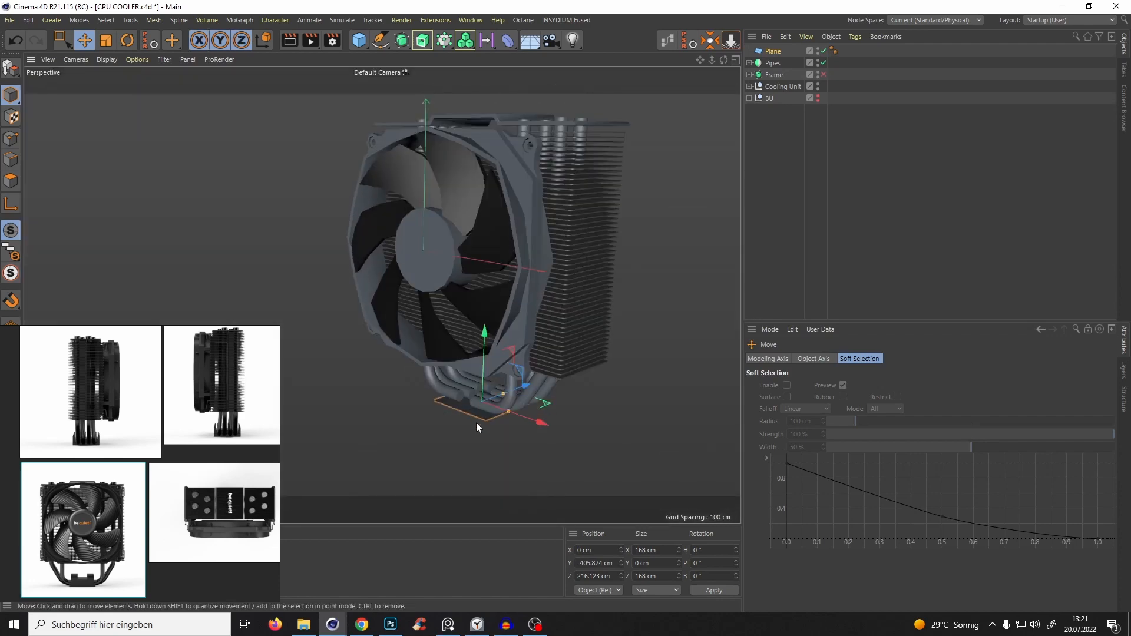
Set the plane's width and height segments to 1 and convert it to an editable polygon object.
{"action": "scroll", "coordinate": [476, 422], "scroll_direction": "up", "scroll_amount": 4}
{"action": "middle_click_drag", "start_coordinate": [476, 423], "coordinate": [494, 267], "text": "alt"}
{"action": "scroll", "coordinate": [494, 267], "scroll_direction": "up", "scroll_amount": 1}
{"action": "left_click", "coordinate": [774, 52]}
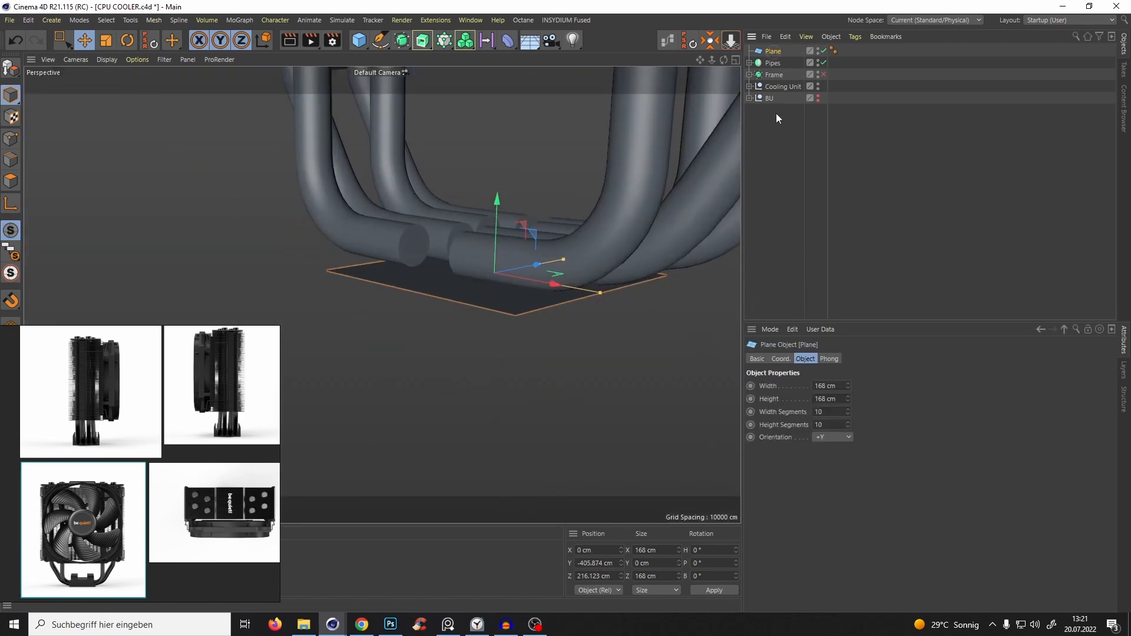
{"action": "double_click", "coordinate": [823, 411]}
{"action": "type", "text": "1"}
{"action": "key", "text": "c"}
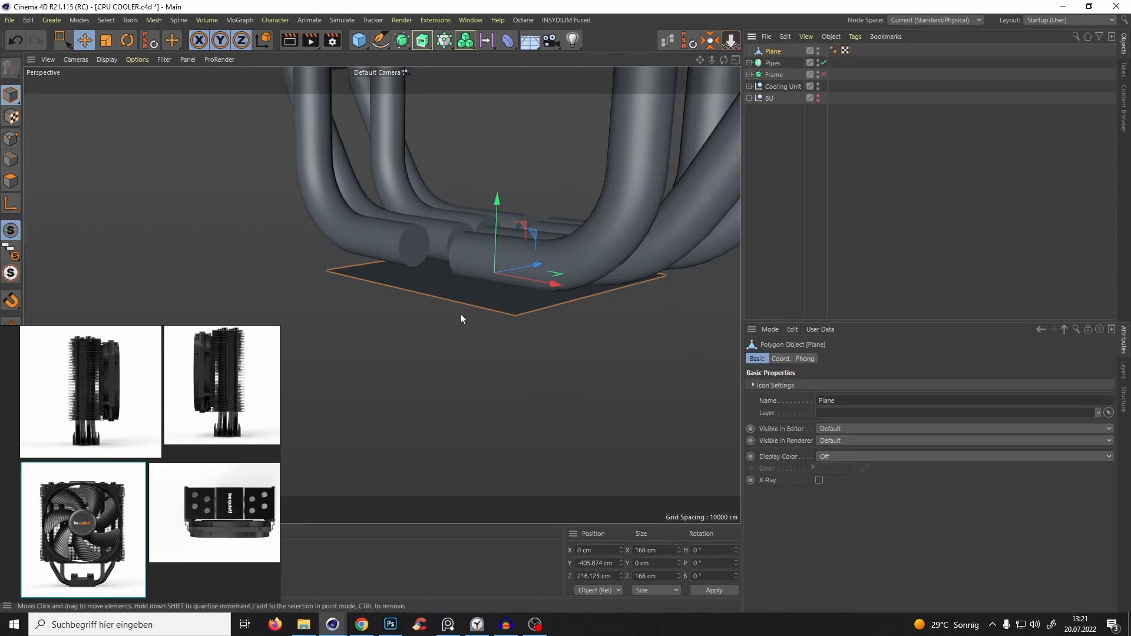
Extrude the plane's single polygon 15.8 cm with caps and compare it with the front reference and product-page image.
{"action": "left_click_drag", "start_coordinate": [454, 271], "coordinate": [174, 169], "text": "alt"}
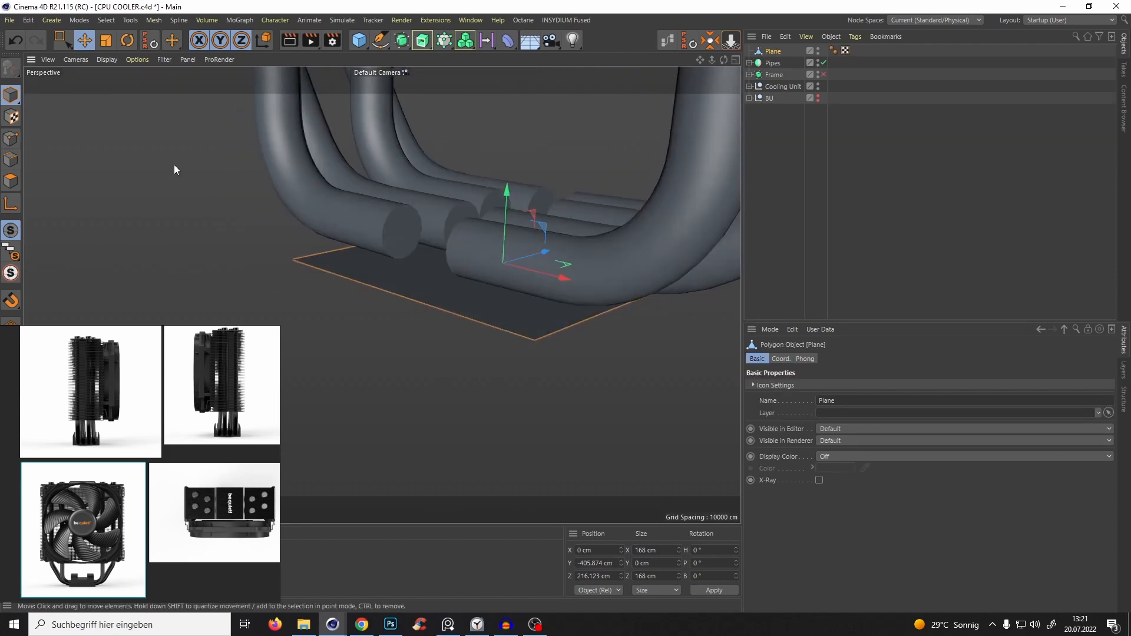
{"action": "left_click", "coordinate": [11, 181]}
{"action": "left_click", "coordinate": [467, 304]}
{"action": "key", "text": "d"}
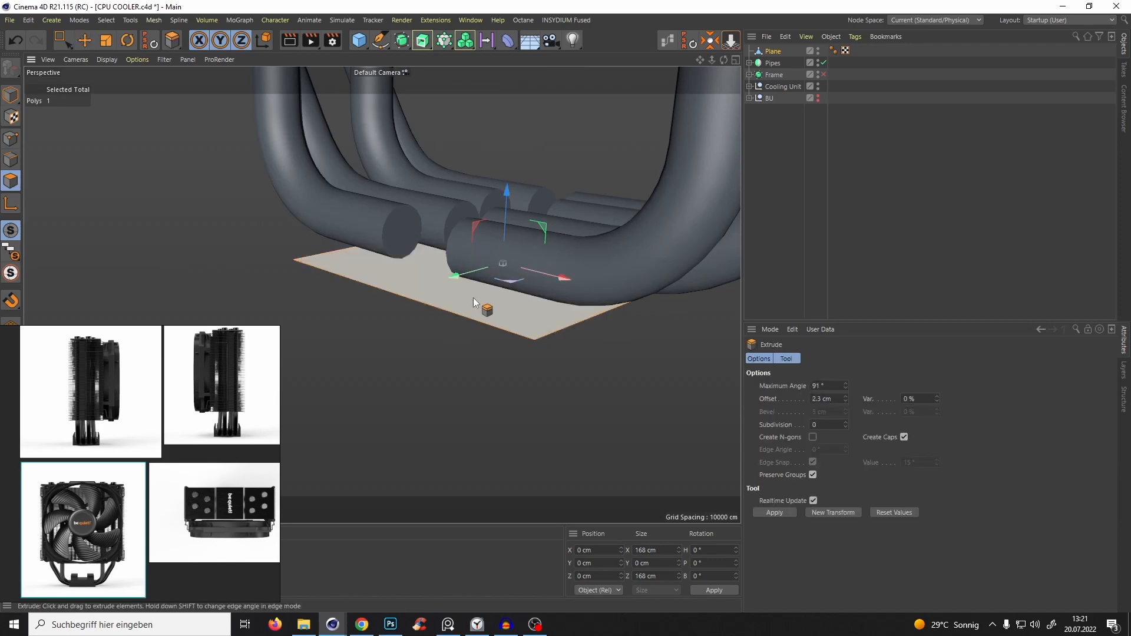
{"action": "left_click_drag", "start_coordinate": [472, 298], "coordinate": [502, 234]}
{"action": "key", "text": "F3"}
{"action": "key", "text": "F4"}
{"action": "mouse_move", "coordinate": [503, 301]}
{"action": "right_mouse_down", "text": "alt"}
{"action": "mouse_move", "coordinate": [544, 273]}
{"action": "mouse_move", "coordinate": [511, 295]}
{"action": "right_mouse_up", "text": "alt"}
{"action": "left_click", "coordinate": [362, 624]}
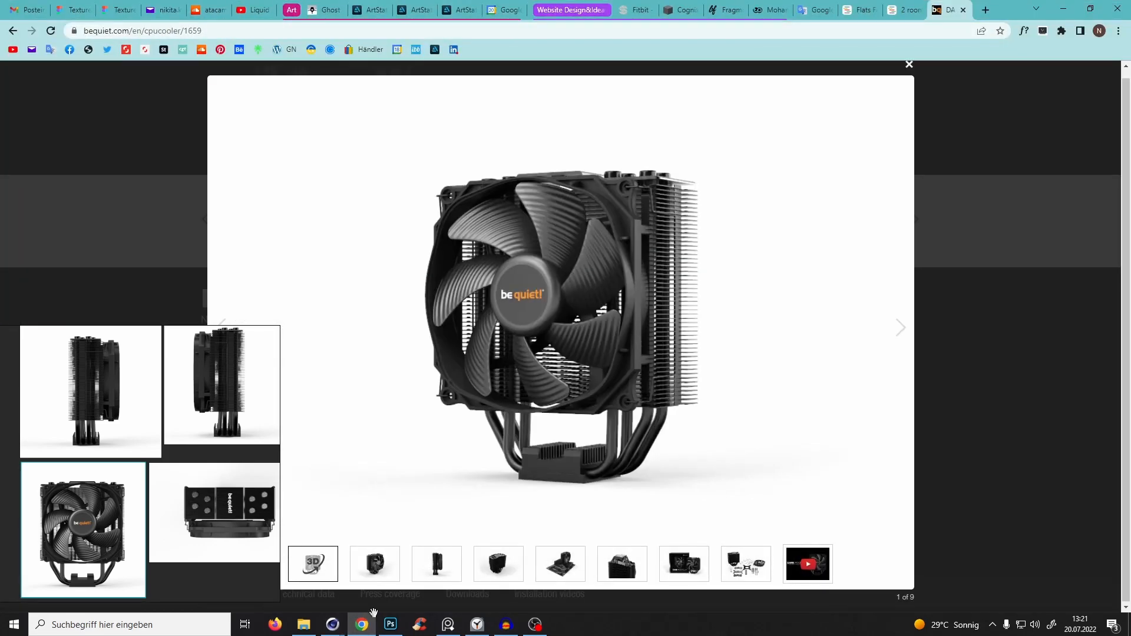
{"action": "left_click", "coordinate": [362, 623]}
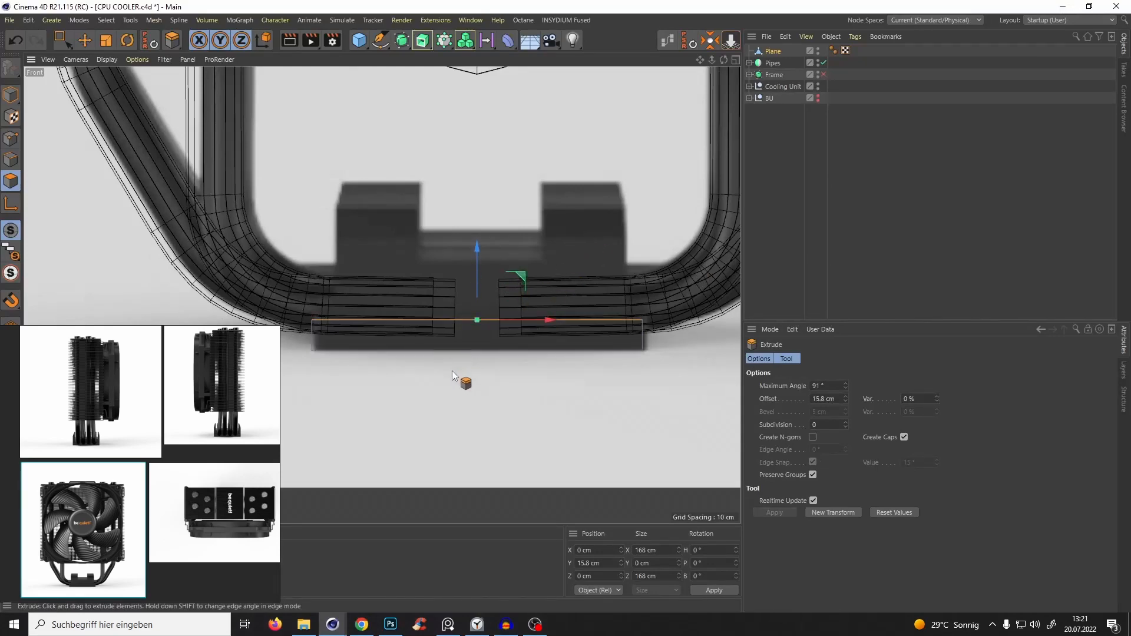
{"action": "left_click", "coordinate": [363, 625]}
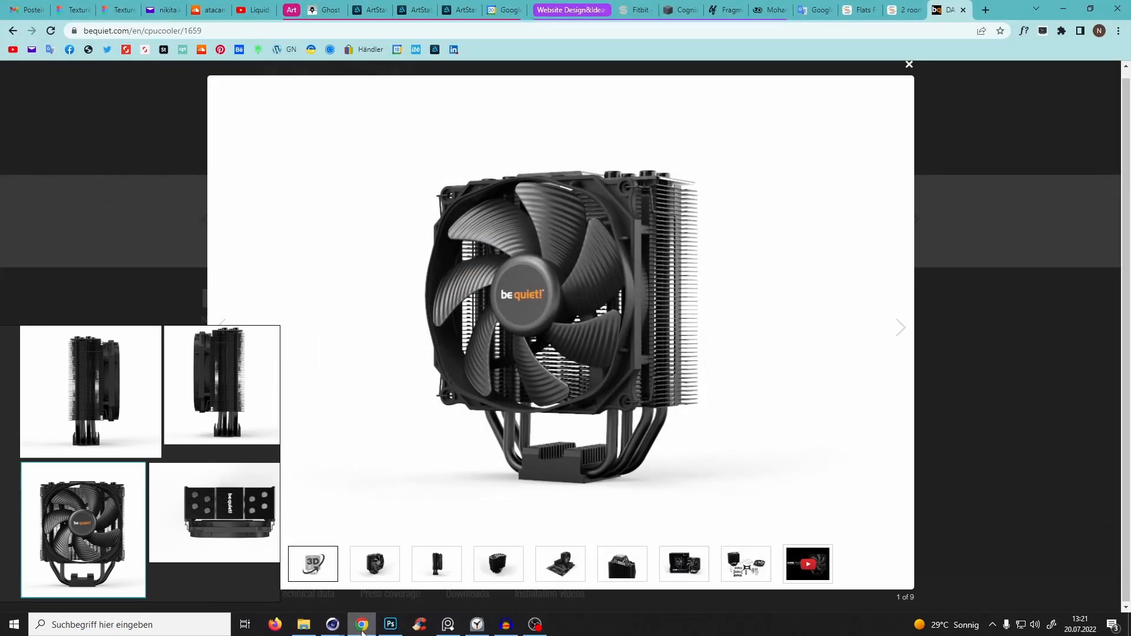
{"action": "left_click", "coordinate": [359, 634]}
{"action": "key", "text": "F1"}
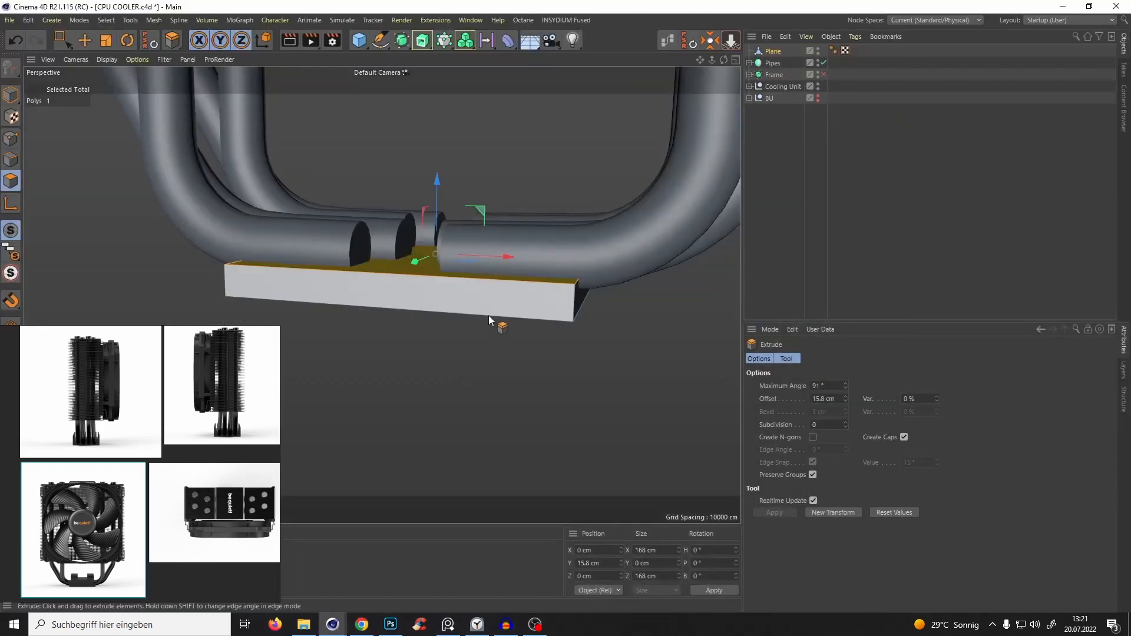
Isolate the base slab in the viewport and inset its upper face by 6.5 cm with Extrude Inner.
{"action": "left_click_drag", "start_coordinate": [489, 315], "coordinate": [490, 285], "text": "alt"}
{"action": "key", "text": "alt+s"}
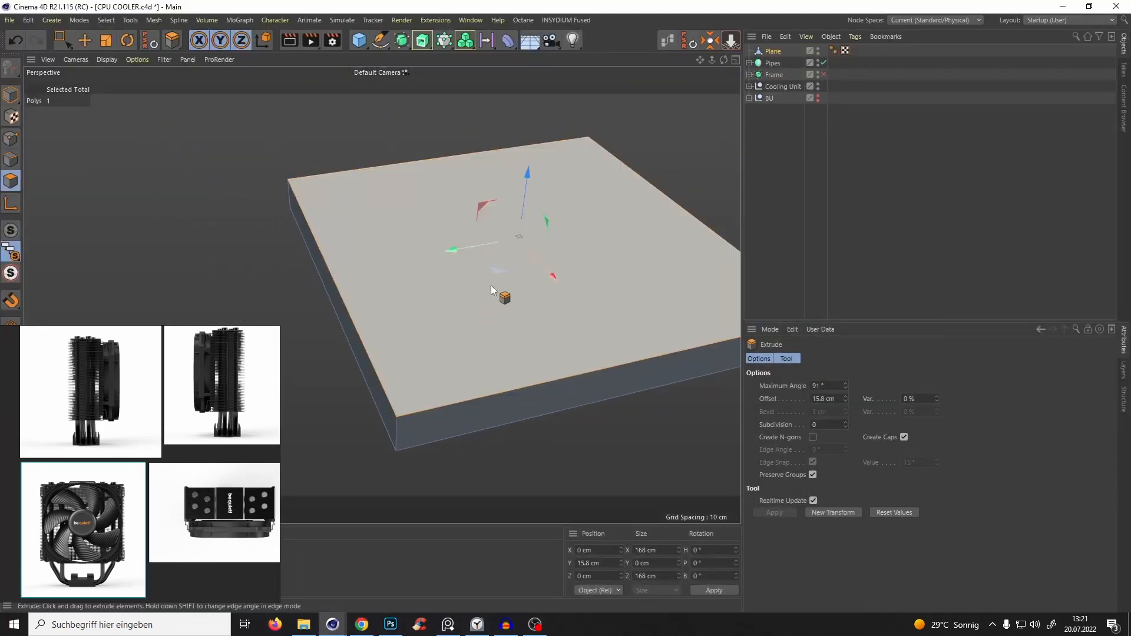
{"action": "key", "text": "i"}
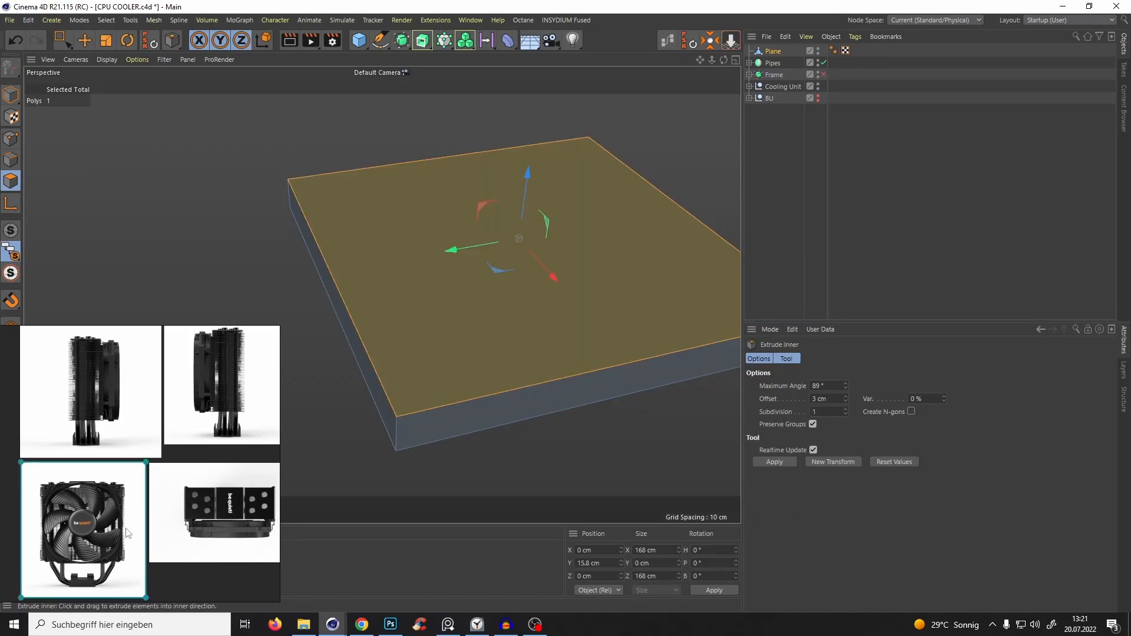
{"action": "left_click", "coordinate": [365, 618]}
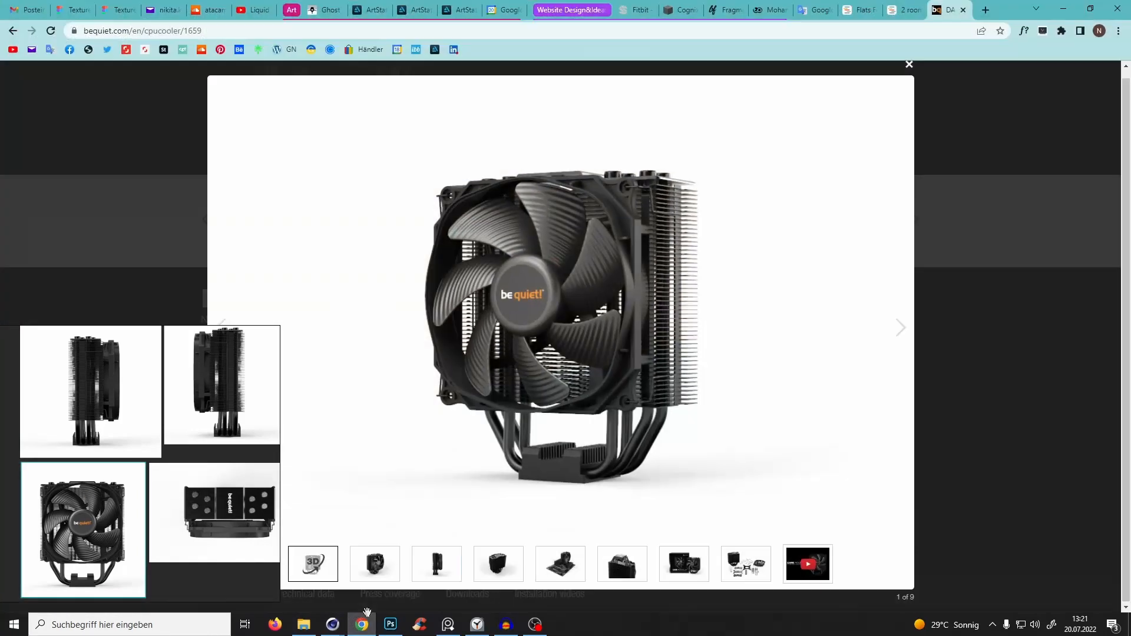
{"action": "left_click", "coordinate": [1064, 13]}
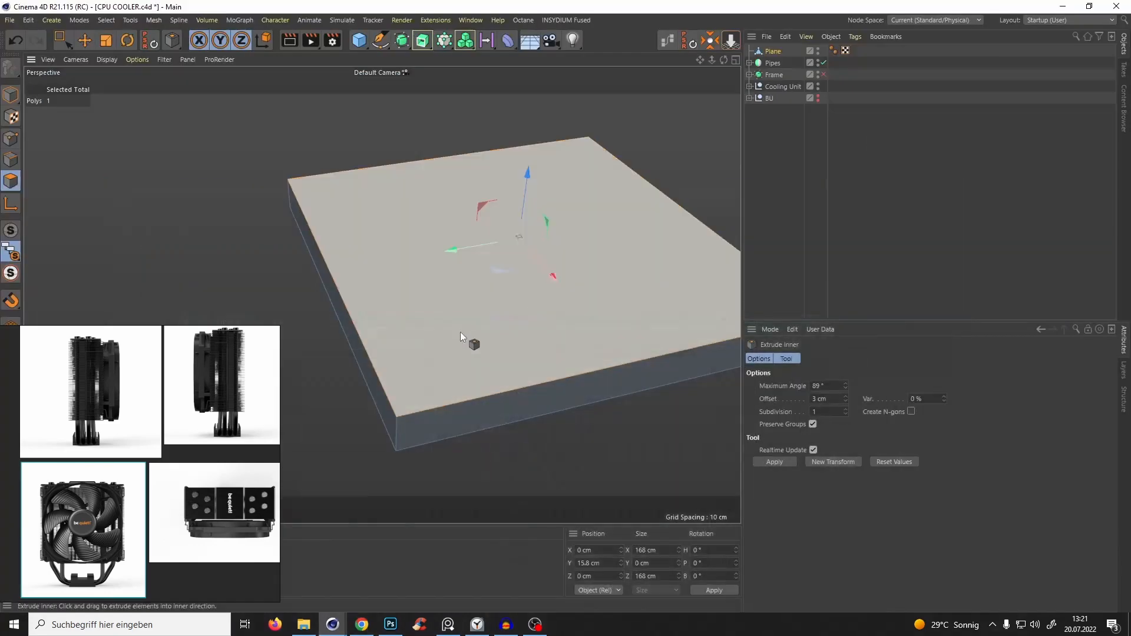
{"action": "left_click_drag", "start_coordinate": [461, 331], "coordinate": [443, 372]}
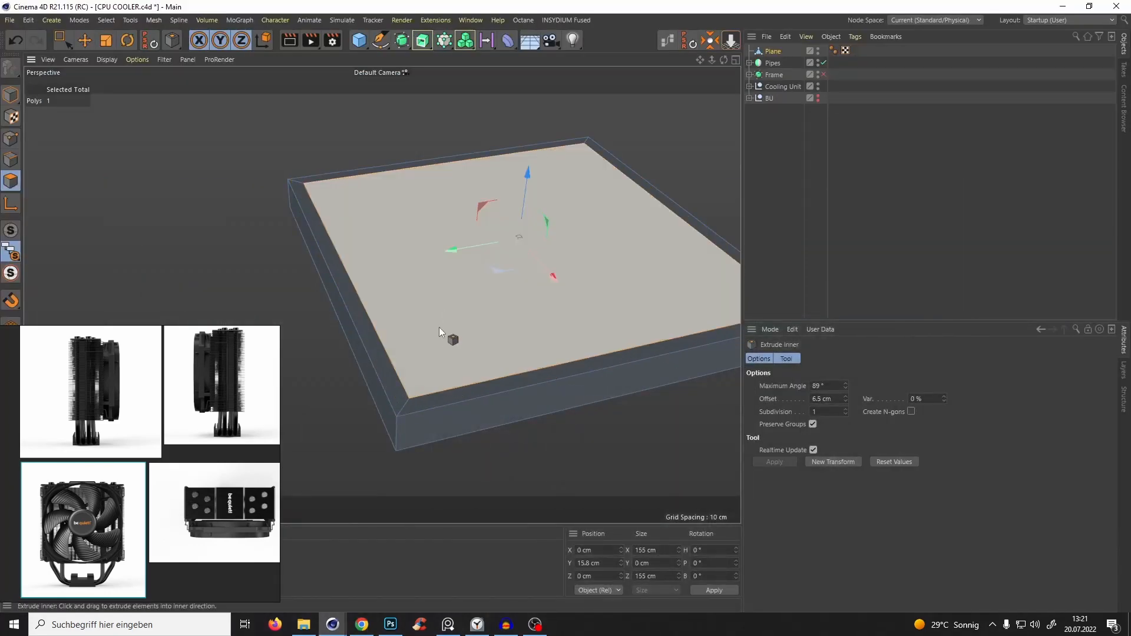
Extrude the inset face upward 13.9 cm with Create Caps turned off, checking the product page's rotatable 3D view.
{"action": "left_click_drag", "start_coordinate": [449, 307], "coordinate": [433, 277], "text": "alt"}
{"action": "left_click", "coordinate": [361, 624]}
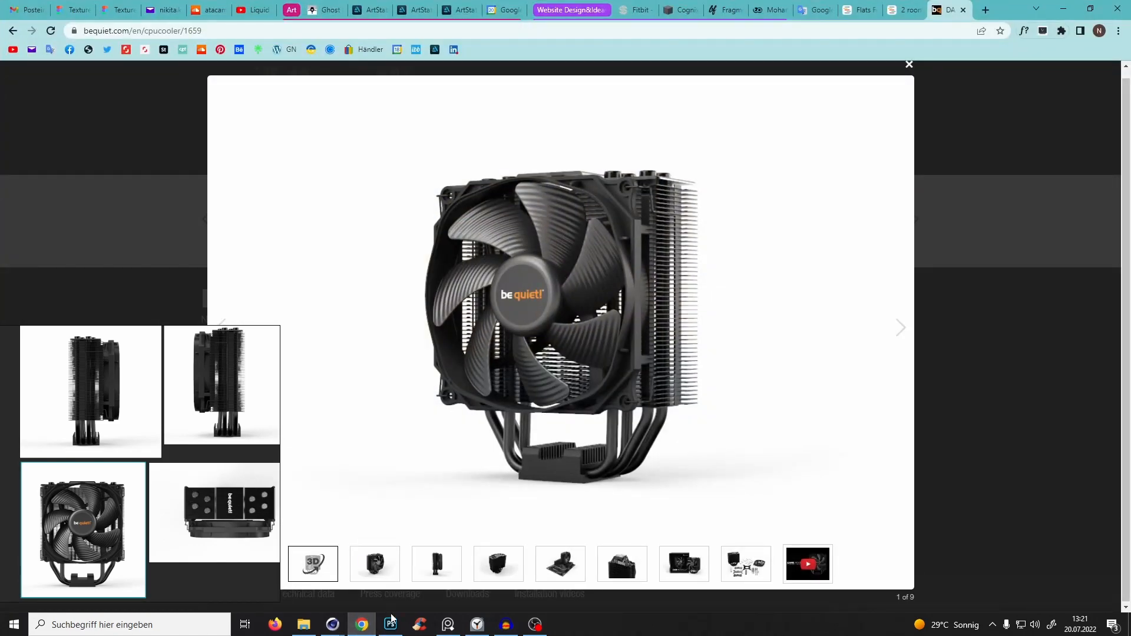
{"action": "left_click", "coordinate": [332, 625]}
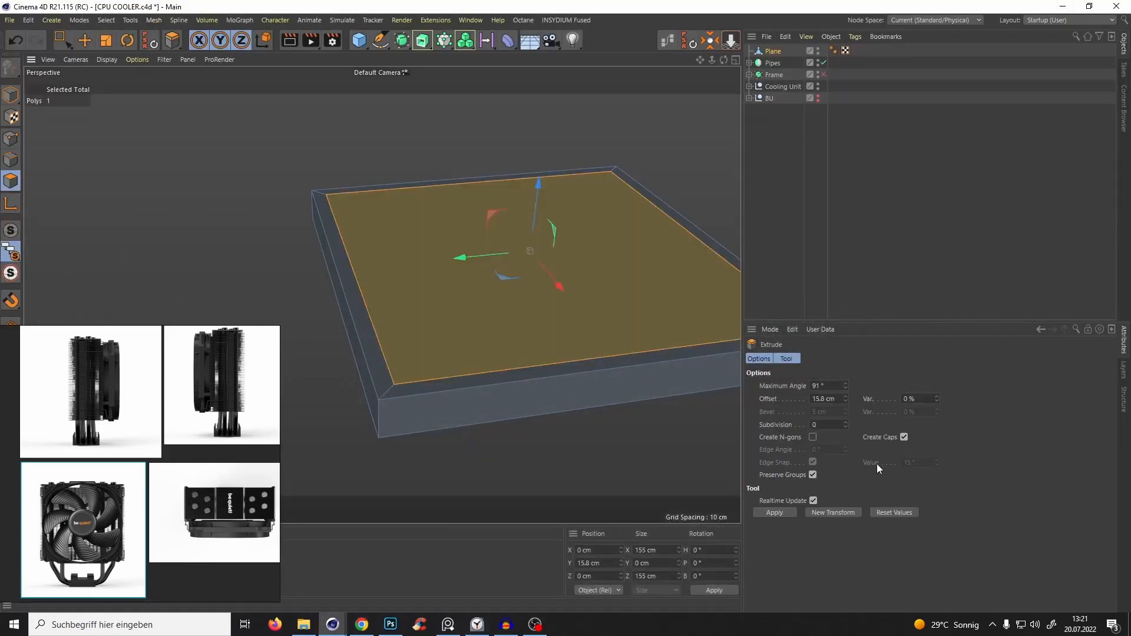
{"action": "left_click", "coordinate": [903, 437]}
{"action": "left_click_drag", "start_coordinate": [493, 305], "coordinate": [565, 254]}
{"action": "left_click_drag", "start_coordinate": [520, 288], "coordinate": [542, 265], "text": "alt"}
{"action": "key", "text": "alt+Tab"}
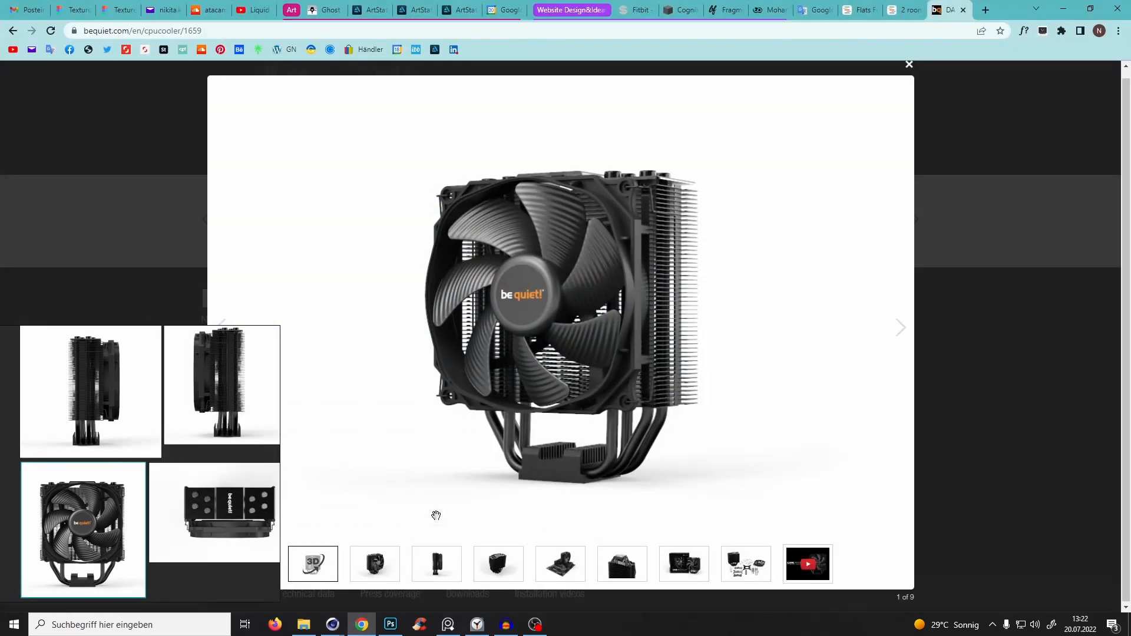
{"action": "key", "text": "alt+Tab"}
{"action": "left_click_drag", "start_coordinate": [497, 320], "coordinate": [592, 265]}
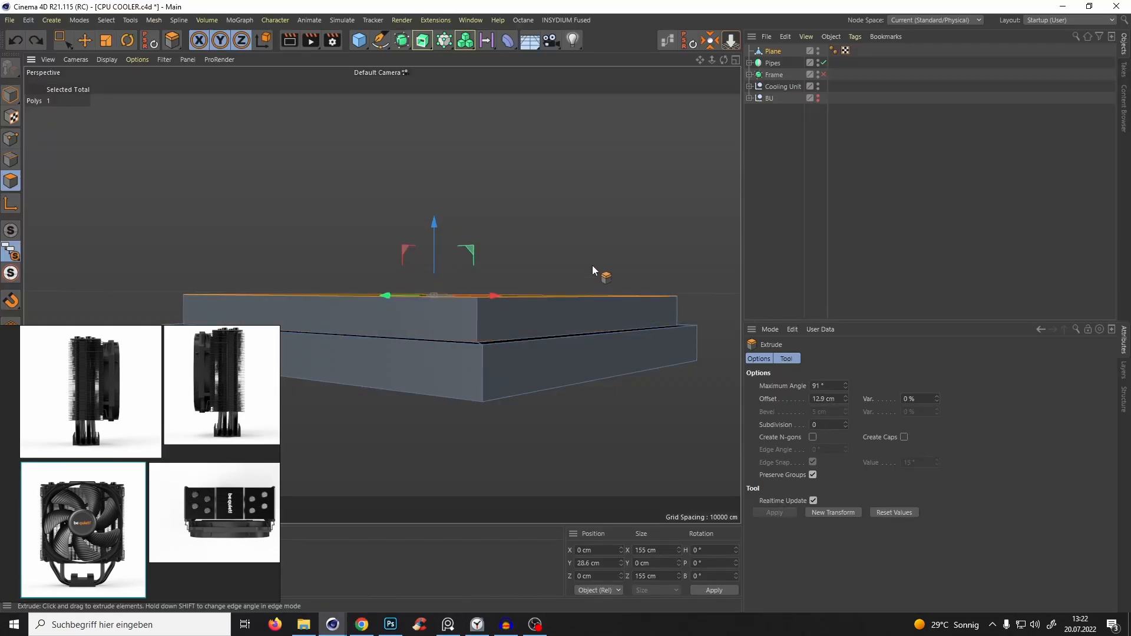
{"action": "key", "text": "alt+Tab"}
{"action": "left_click_drag", "start_coordinate": [542, 428], "coordinate": [580, 420]}
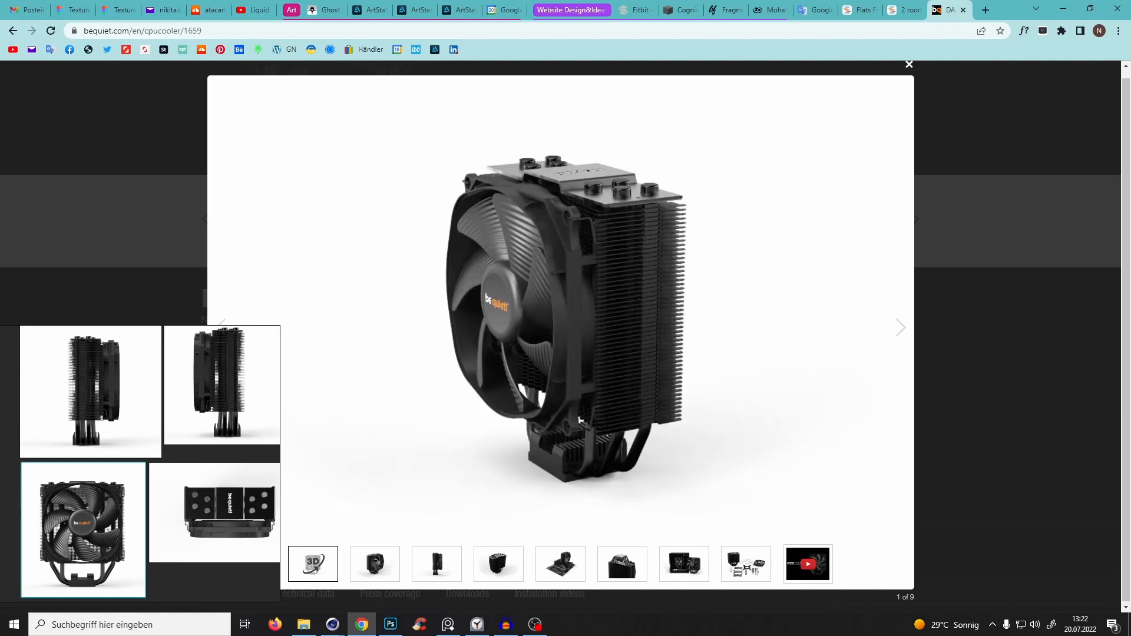
{"action": "key", "text": "alt+Tab"}
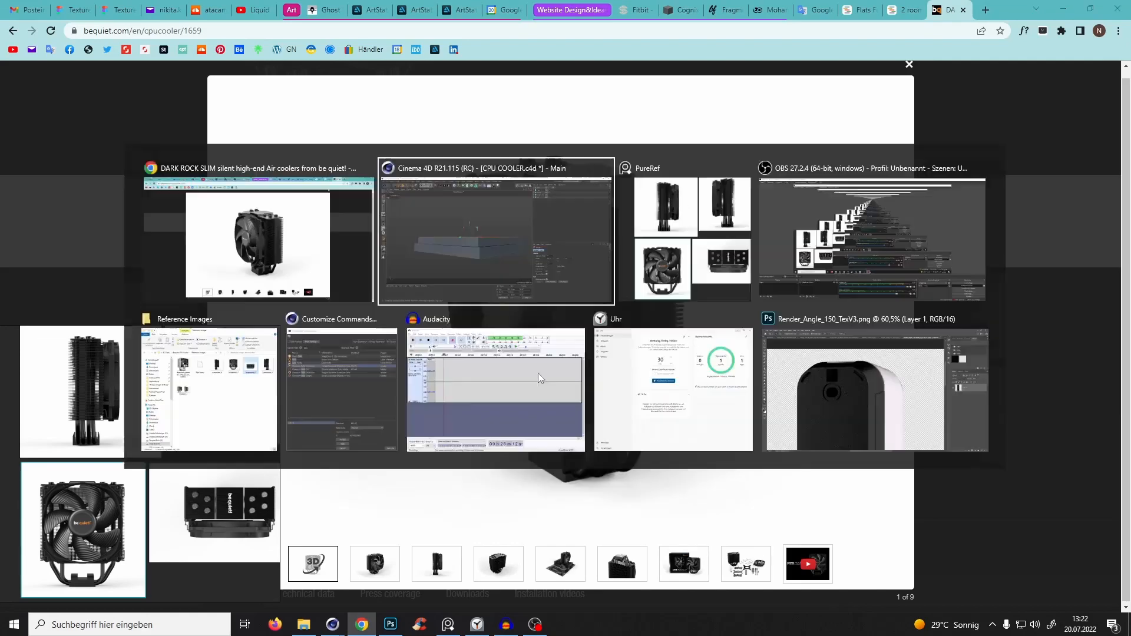
{"action": "left_click_drag", "start_coordinate": [458, 381], "coordinate": [468, 338]}
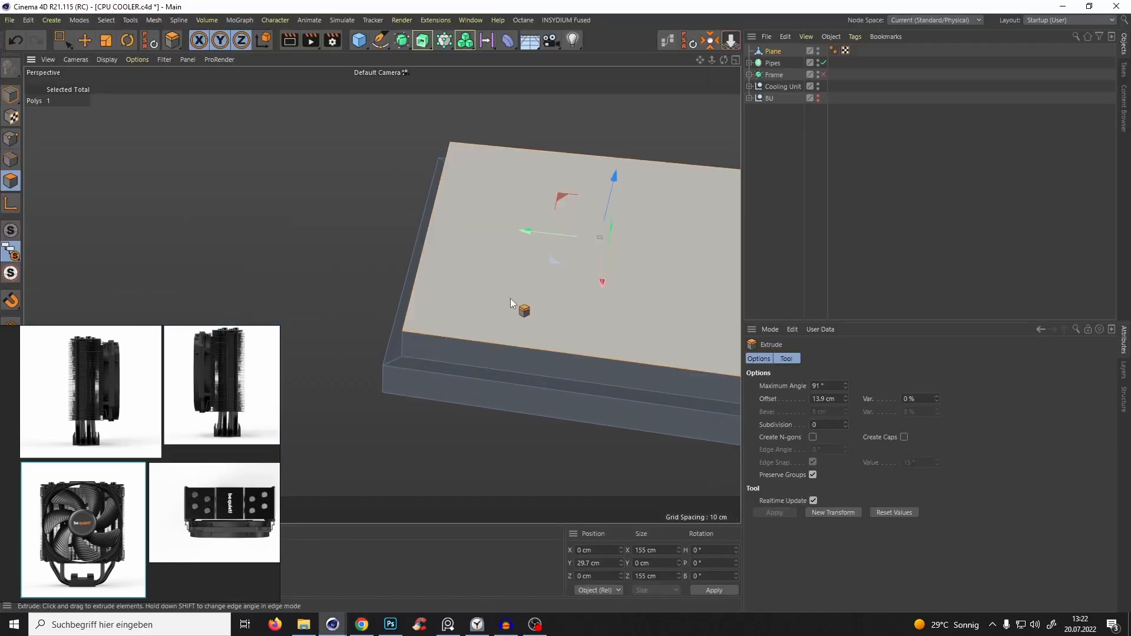
Ring-select the parallel edges along one direction of both tiers and edge-cut them with 17 subdivisions.
{"action": "left_click_drag", "start_coordinate": [511, 298], "coordinate": [225, 238], "text": "alt"}
{"action": "left_click", "coordinate": [10, 159]}
{"action": "scroll", "coordinate": [66, 214], "scroll_direction": "up", "scroll_amount": 5}
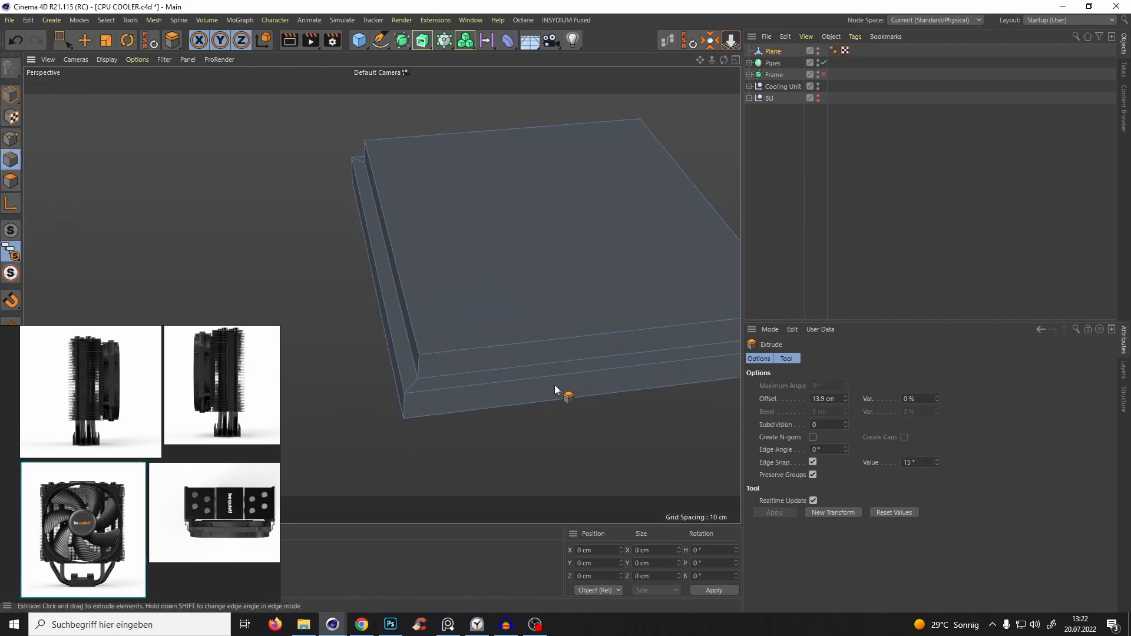
{"action": "key", "text": "u"}
{"action": "key", "text": "b"}
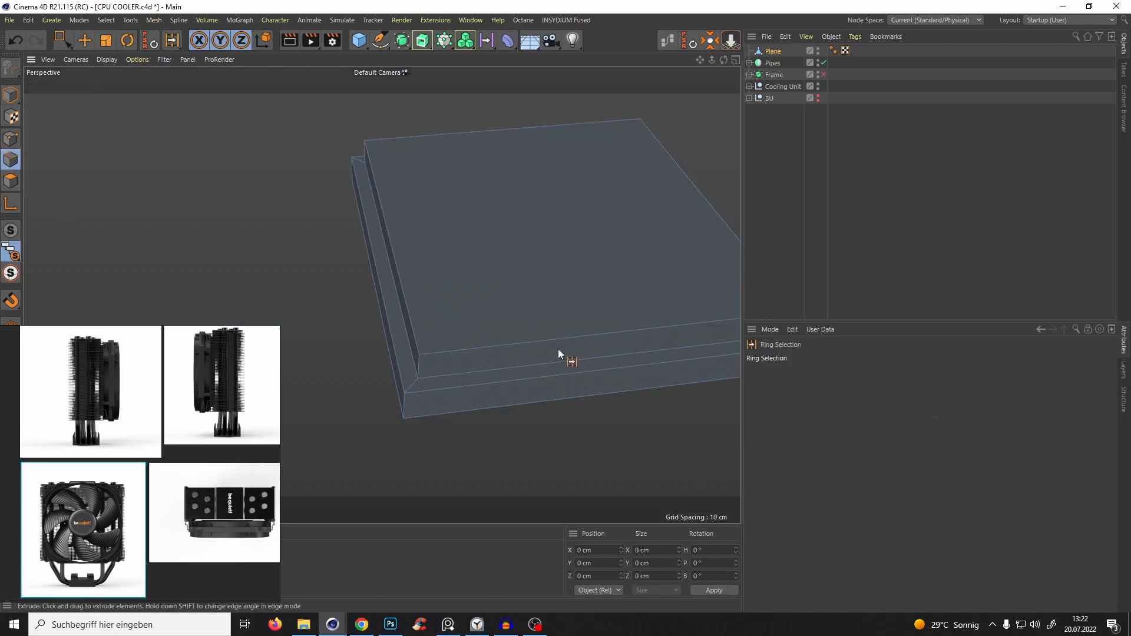
{"action": "left_click", "coordinate": [558, 345]}
{"action": "left_click_drag", "start_coordinate": [446, 221], "coordinate": [441, 281], "text": "alt"}
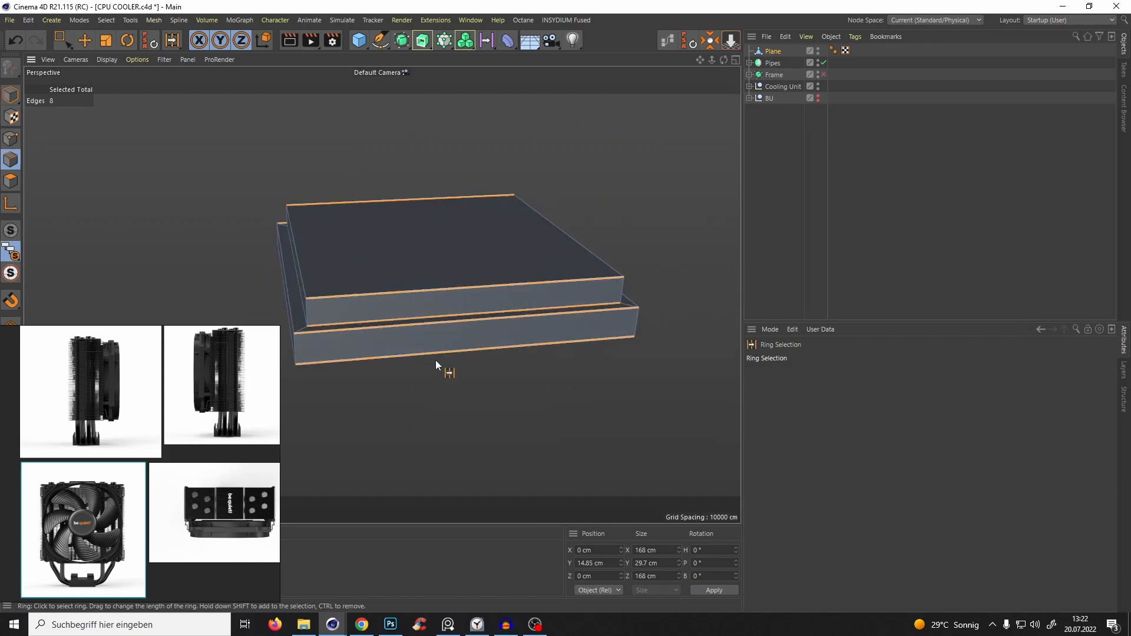
{"action": "right_click", "coordinate": [489, 427]}
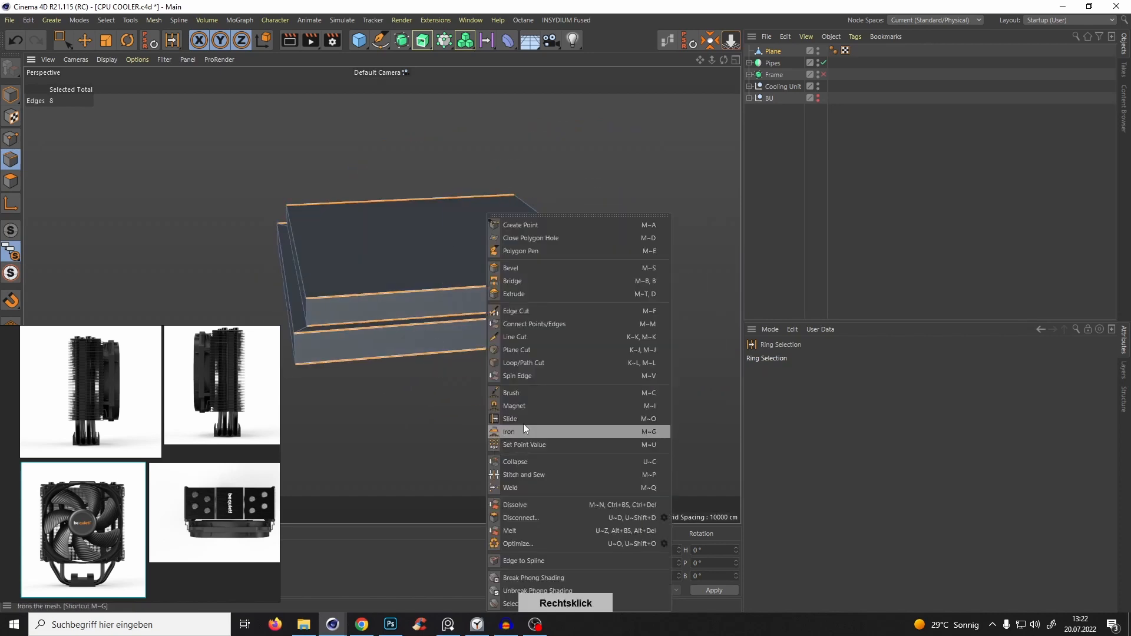
{"action": "left_click", "coordinate": [535, 320]}
{"action": "left_click_drag", "start_coordinate": [490, 324], "coordinate": [740, 292]}
{"action": "left_click", "coordinate": [361, 623]}
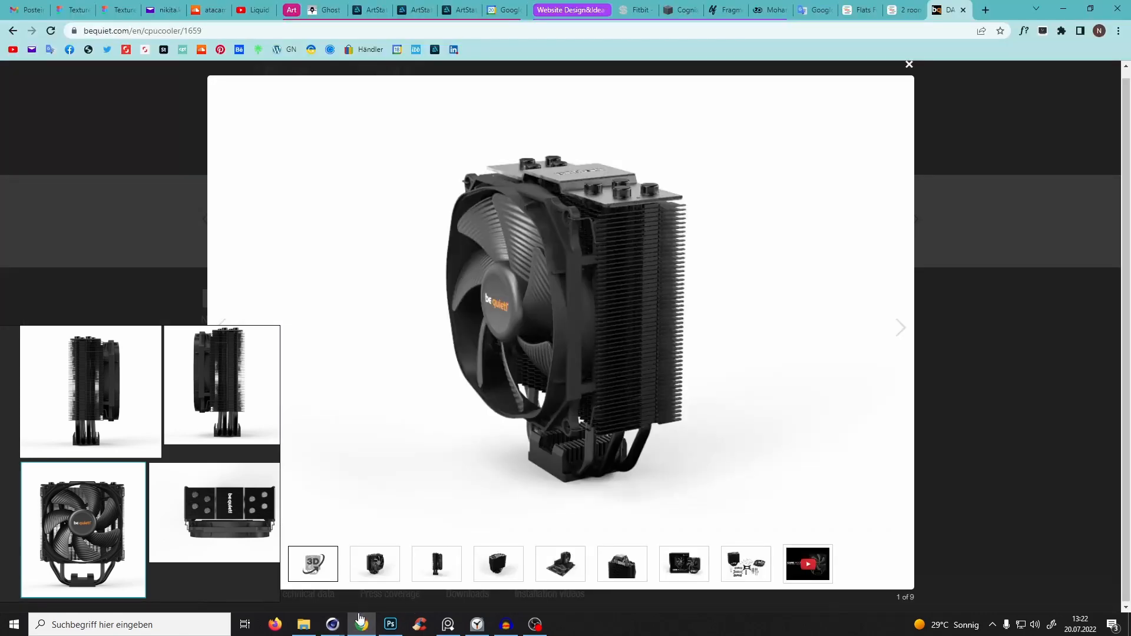
{"action": "left_click", "coordinate": [362, 623]}
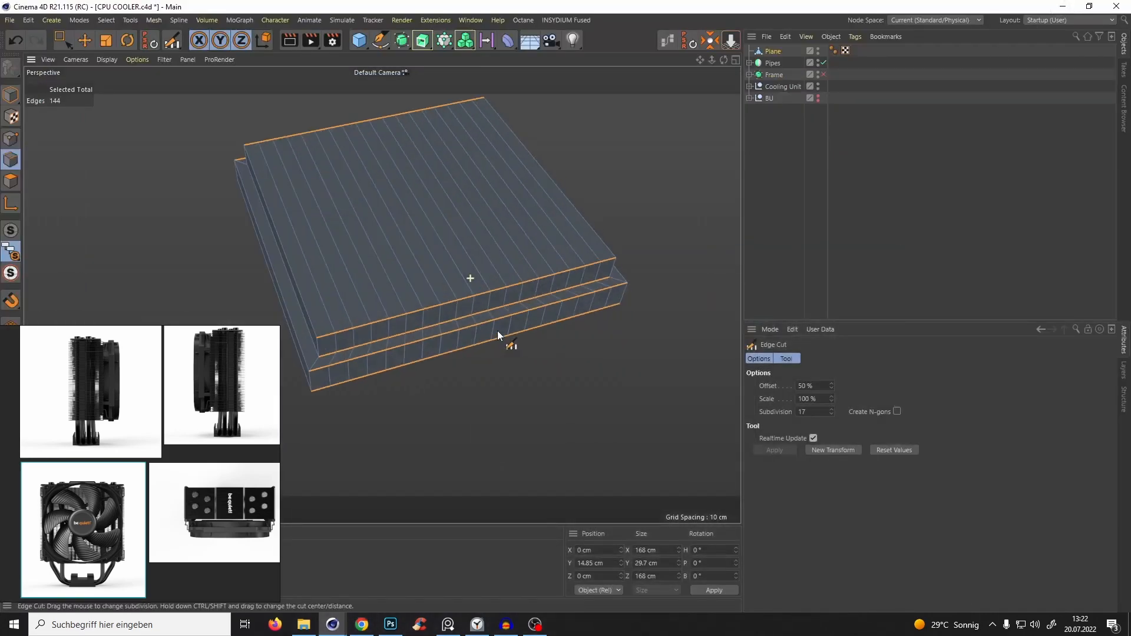
{"action": "left_click_drag", "start_coordinate": [439, 285], "coordinate": [454, 302], "text": "alt"}
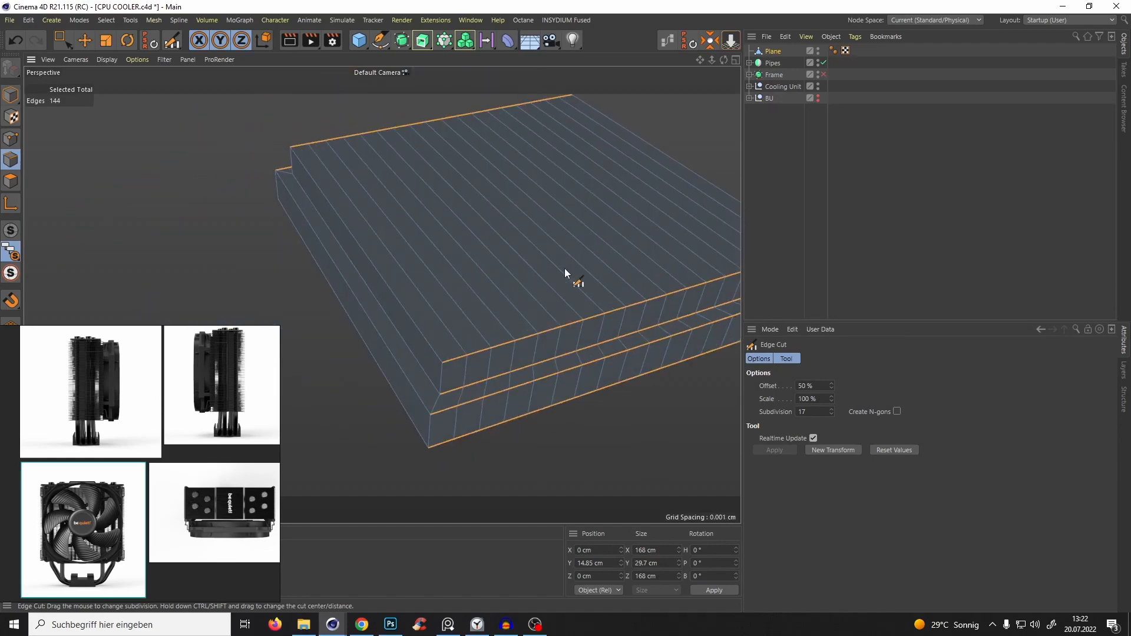
{"action": "left_click_drag", "start_coordinate": [537, 267], "coordinate": [436, 320], "text": "alt"}
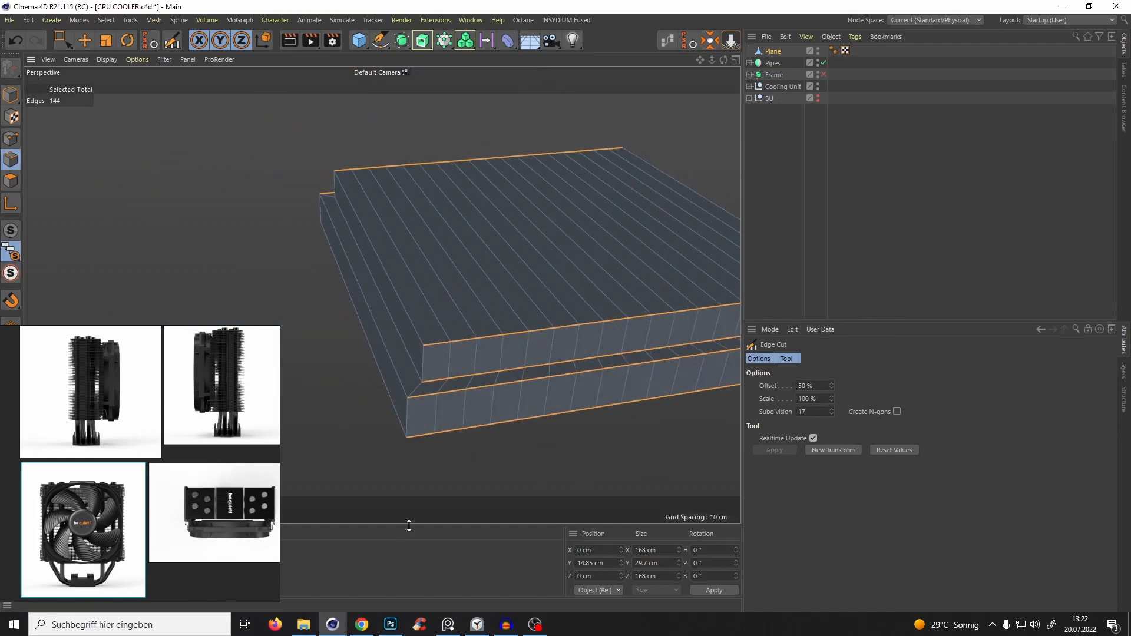
Add three loop cuts across the strips, one through the middle and one at 50% of each half.
{"action": "left_click", "coordinate": [361, 625]}
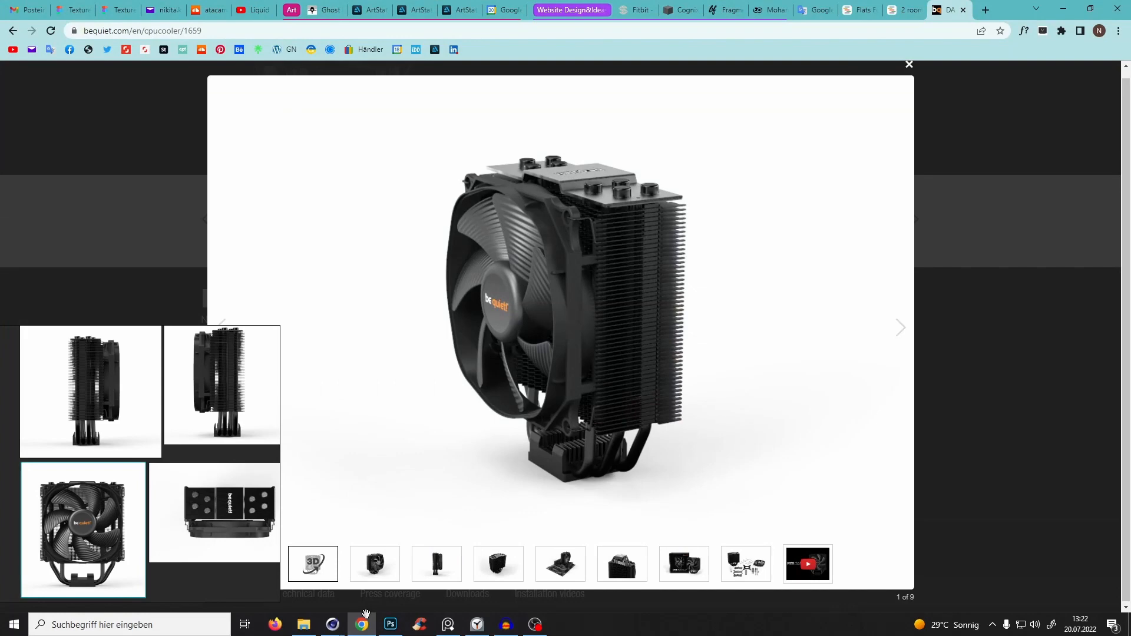
{"action": "left_click", "coordinate": [363, 623]}
{"action": "left_click_drag", "start_coordinate": [542, 222], "coordinate": [474, 308], "text": "alt"}
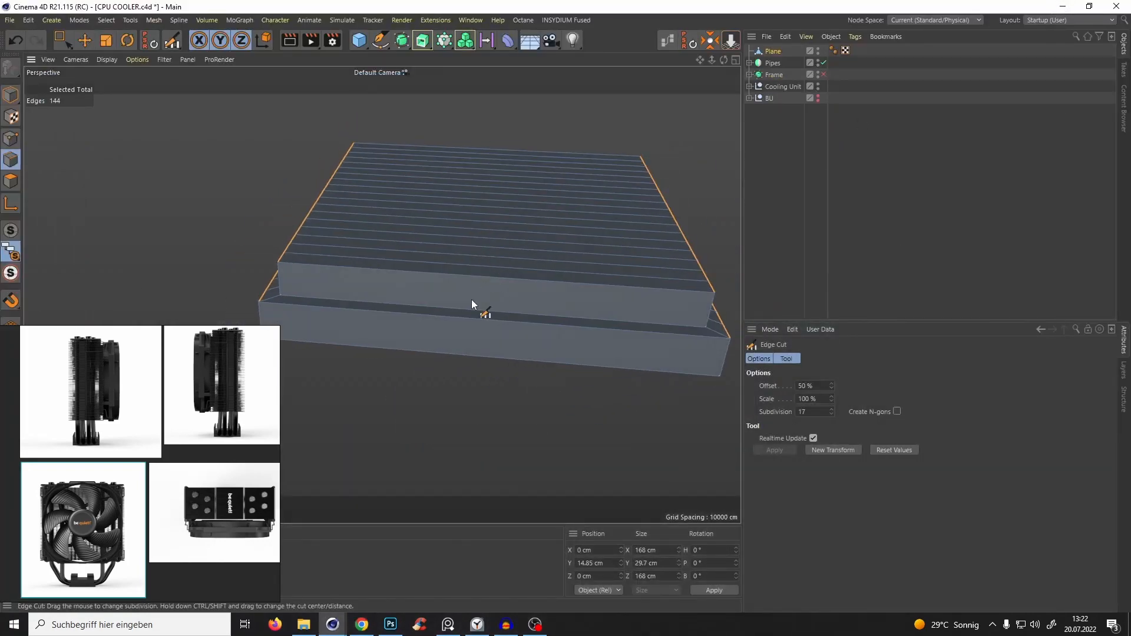
{"action": "key", "text": "k"}
{"action": "key", "text": "l"}
{"action": "left_click_drag", "start_coordinate": [391, 271], "coordinate": [463, 330], "text": "alt"}
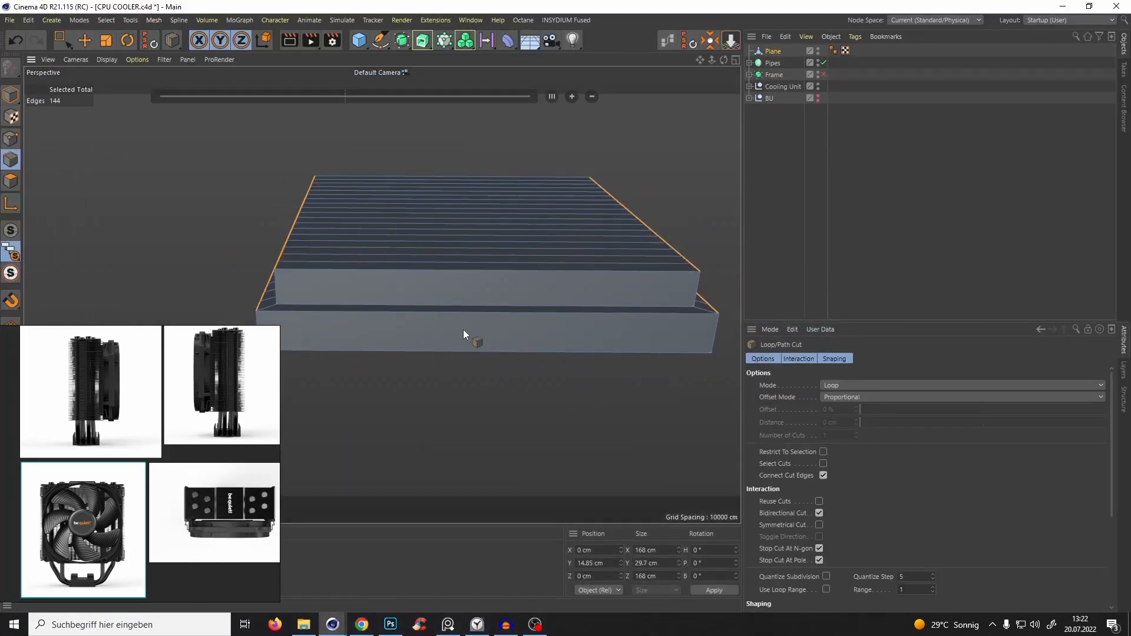
{"action": "key", "text": "F10"}
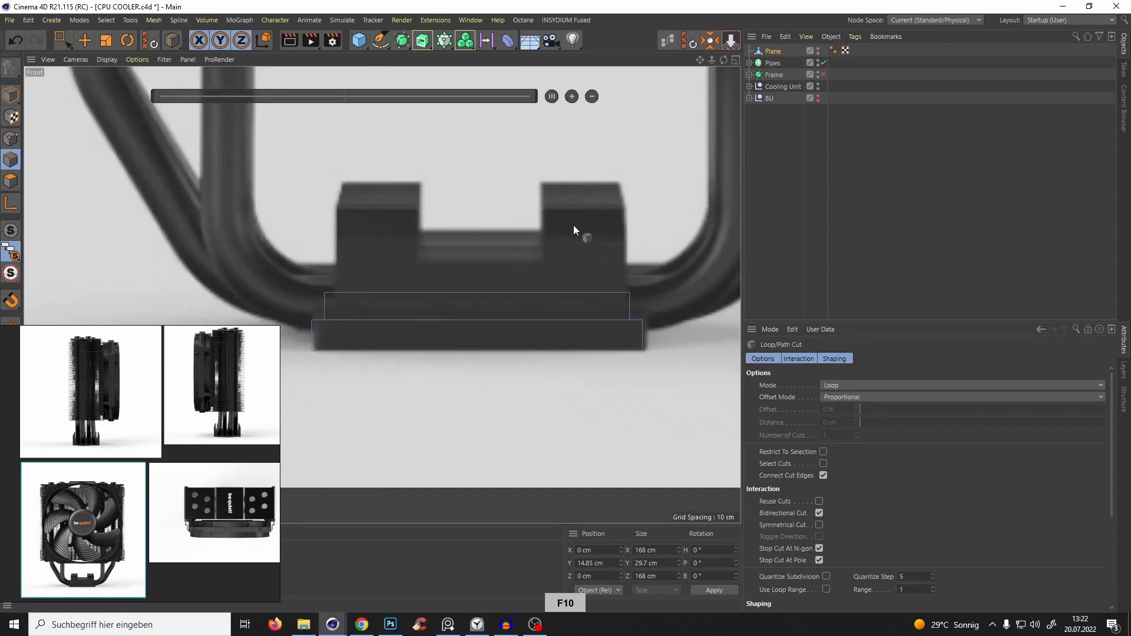
{"action": "key", "text": "F1"}
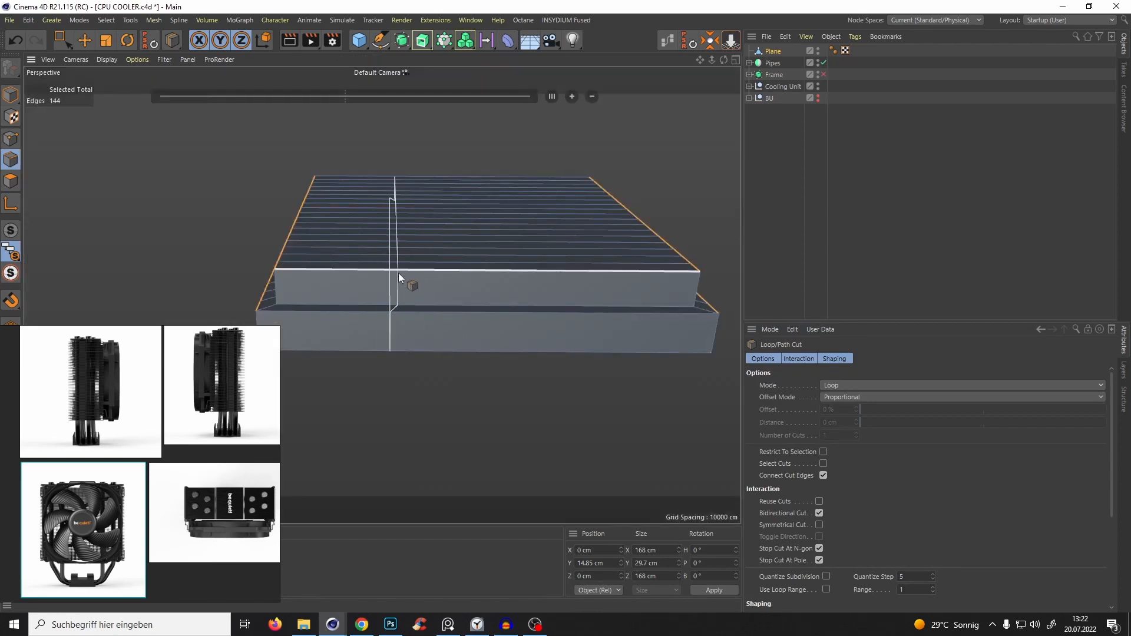
{"action": "key", "text": "shift"}
{"action": "left_click", "coordinate": [493, 274]}
{"action": "left_click_drag", "start_coordinate": [484, 289], "coordinate": [550, 309], "text": "alt"}
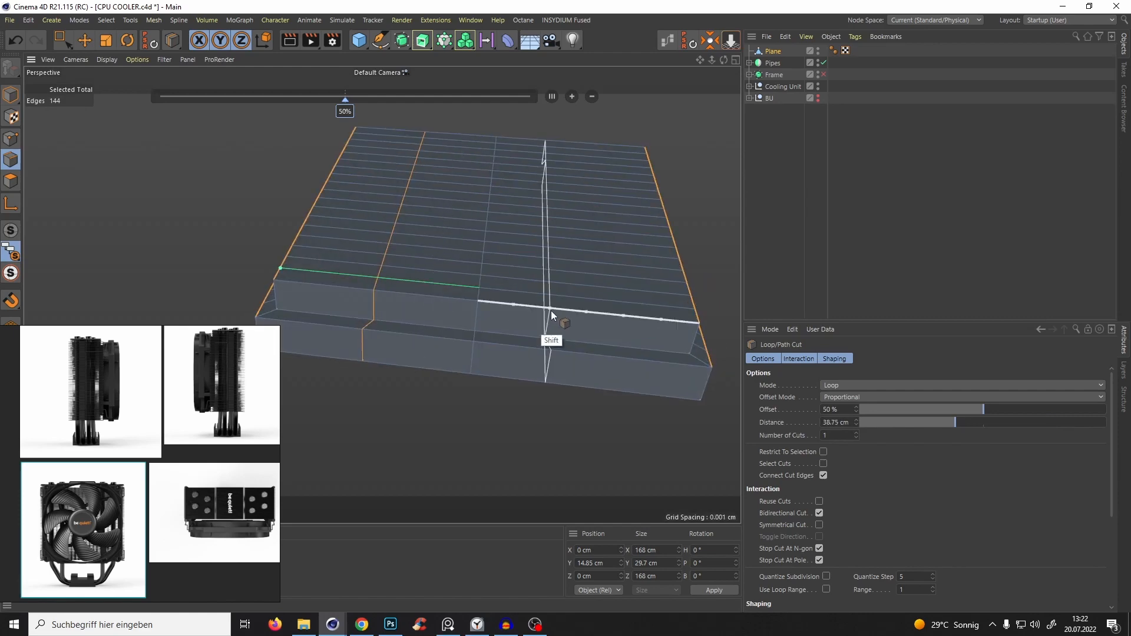
{"action": "left_click", "coordinate": [593, 309]}
{"action": "mouse_move", "coordinate": [562, 253]}
{"action": "left_mouse_down", "text": "alt"}
{"action": "mouse_move", "coordinate": [550, 194]}
{"action": "mouse_move", "coordinate": [500, 283]}
{"action": "mouse_move", "coordinate": [561, 273]}
{"action": "left_mouse_up", "text": "alt"}
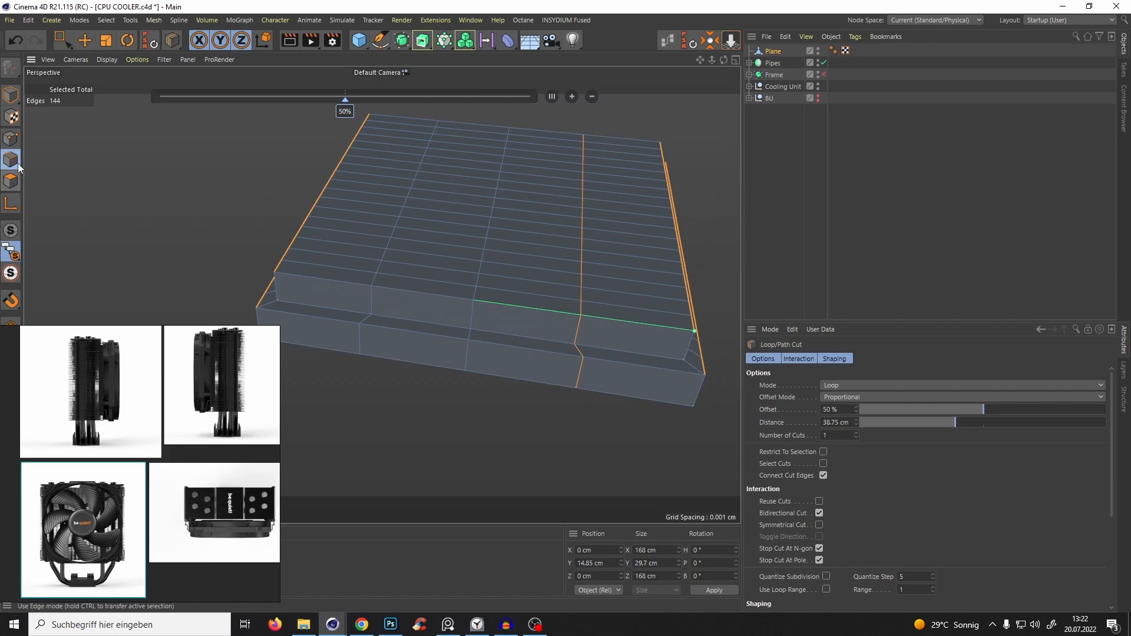
Loop-select the middle edge loop across the block and dissolve it.
{"action": "key", "text": "e"}
{"action": "double_click", "coordinate": [487, 232]}
{"action": "left_click_drag", "start_coordinate": [487, 234], "coordinate": [404, 236], "text": "alt"}
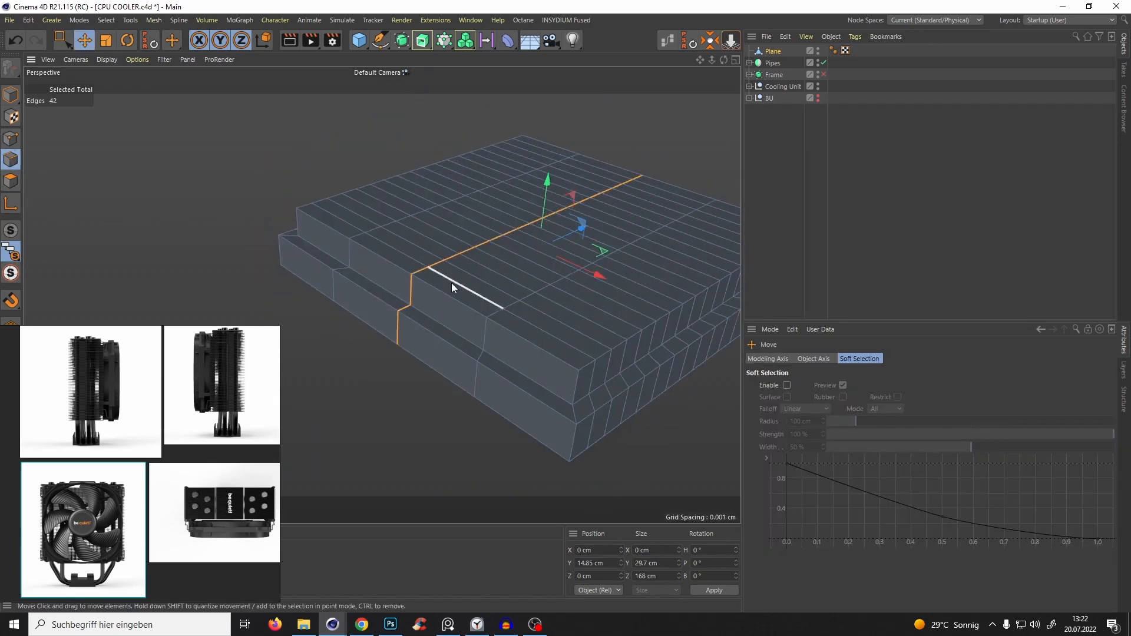
{"action": "key", "text": "m"}
{"action": "key", "text": "n"}
{"action": "left_click_drag", "start_coordinate": [443, 296], "coordinate": [479, 308], "text": "alt"}
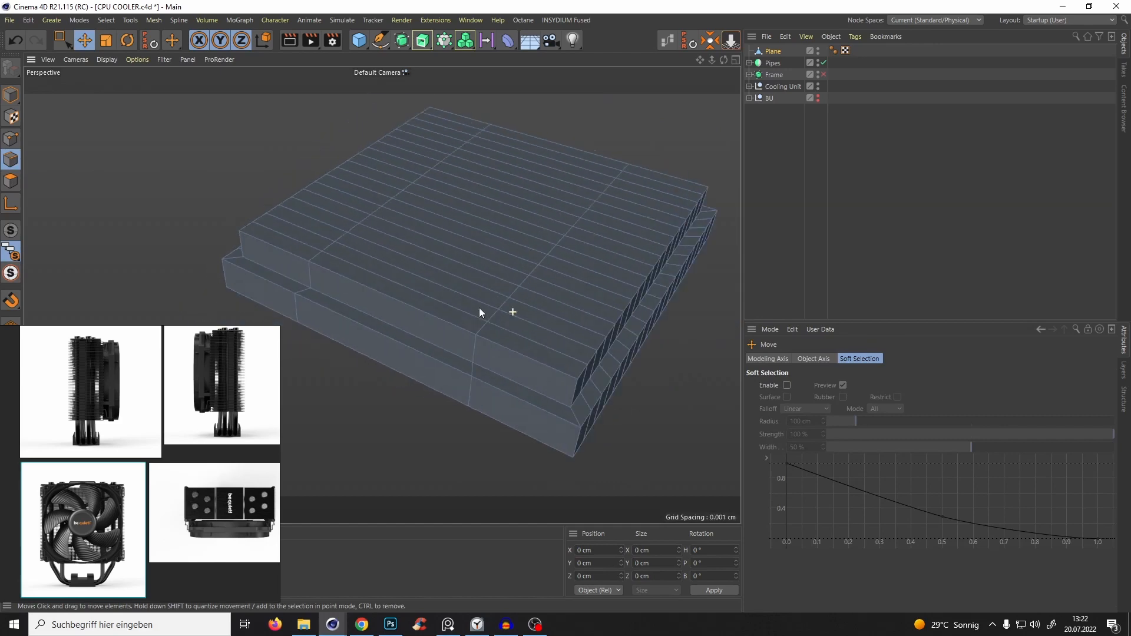
Check the product page's 3D view and select every second top polygon along one outer strip, nine in total.
{"action": "key", "text": "alt+Tab"}
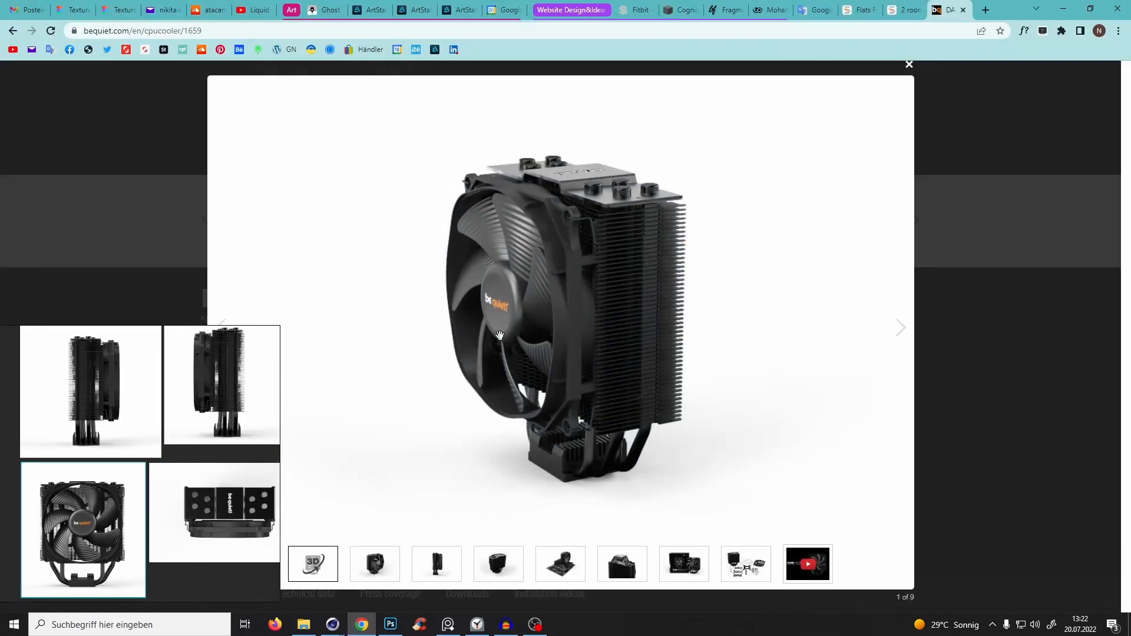
{"action": "key", "text": "alt+Tab"}
{"action": "key", "text": "alt+Tab"}
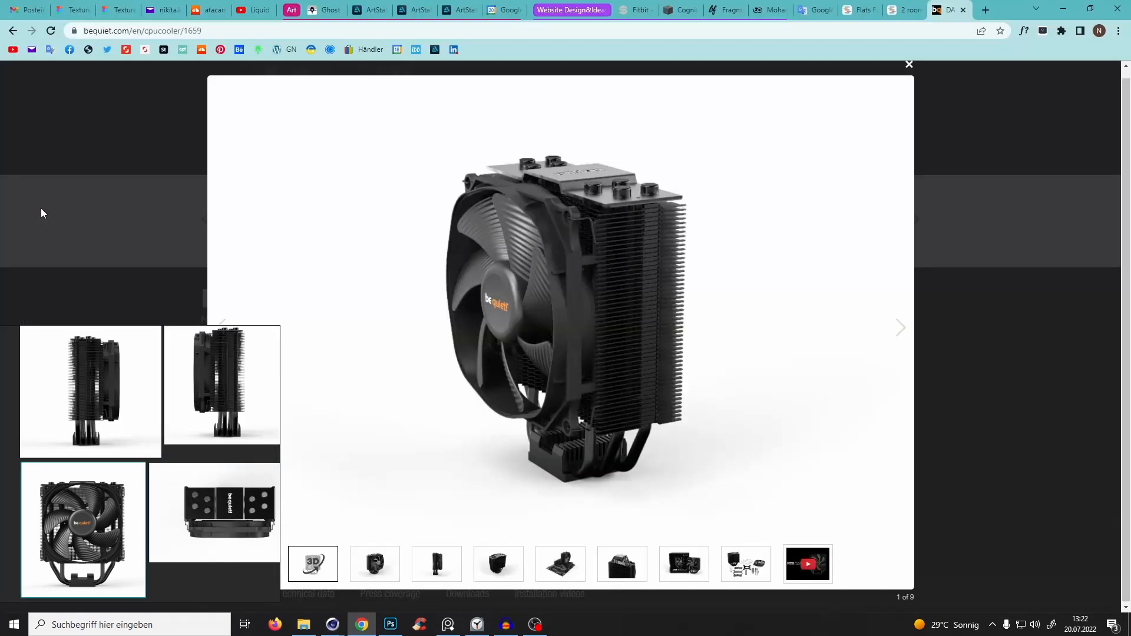
{"action": "key", "text": "alt+Tab"}
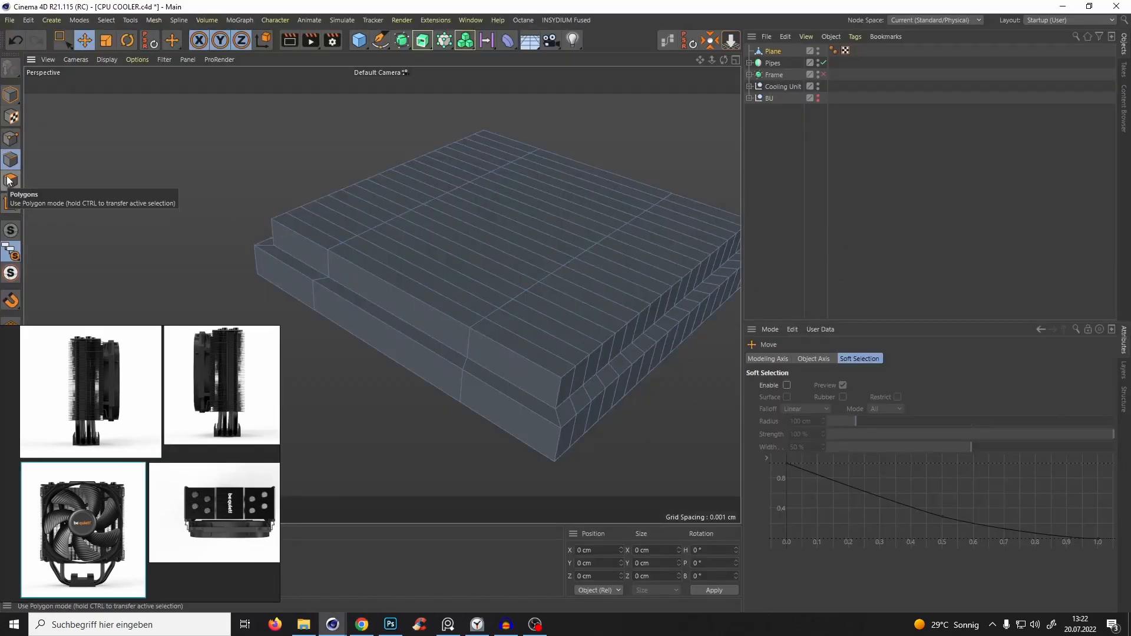
{"action": "left_click", "coordinate": [10, 181]}
{"action": "left_click", "coordinate": [543, 359]}
{"action": "left_click", "coordinate": [585, 340], "text": "shift"}
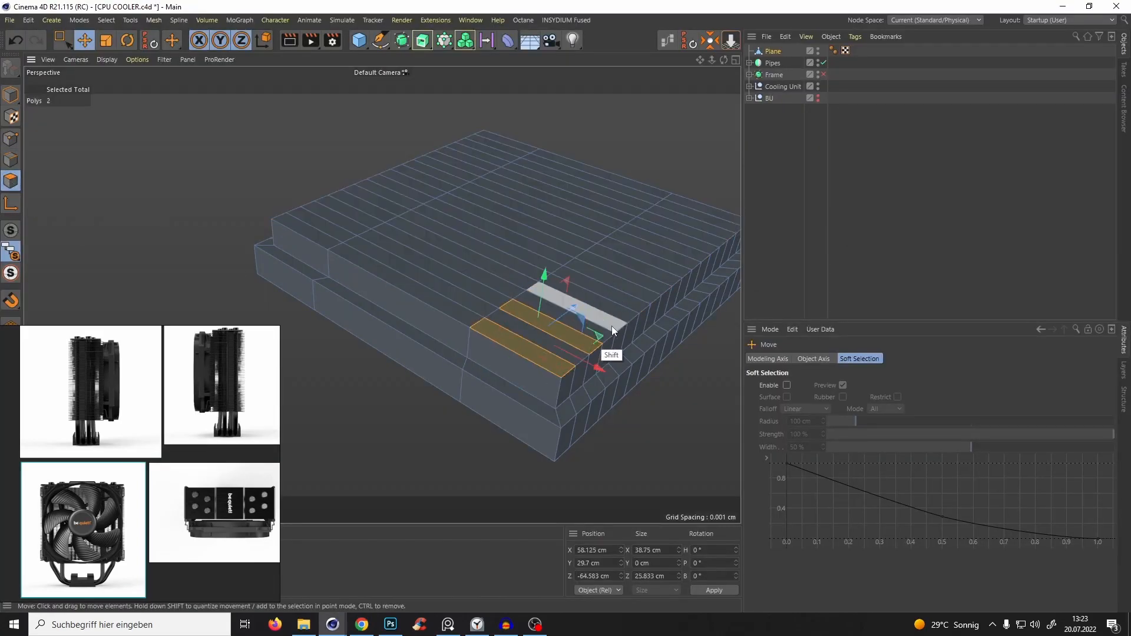
{"action": "left_click", "coordinate": [612, 326], "text": "shift"}
{"action": "left_click", "coordinate": [632, 311], "text": "shift"}
{"action": "left_click", "coordinate": [652, 293], "text": "shift"}
{"action": "left_click", "coordinate": [677, 274], "text": "shift"}
{"action": "left_click", "coordinate": [689, 256], "text": "shift"}
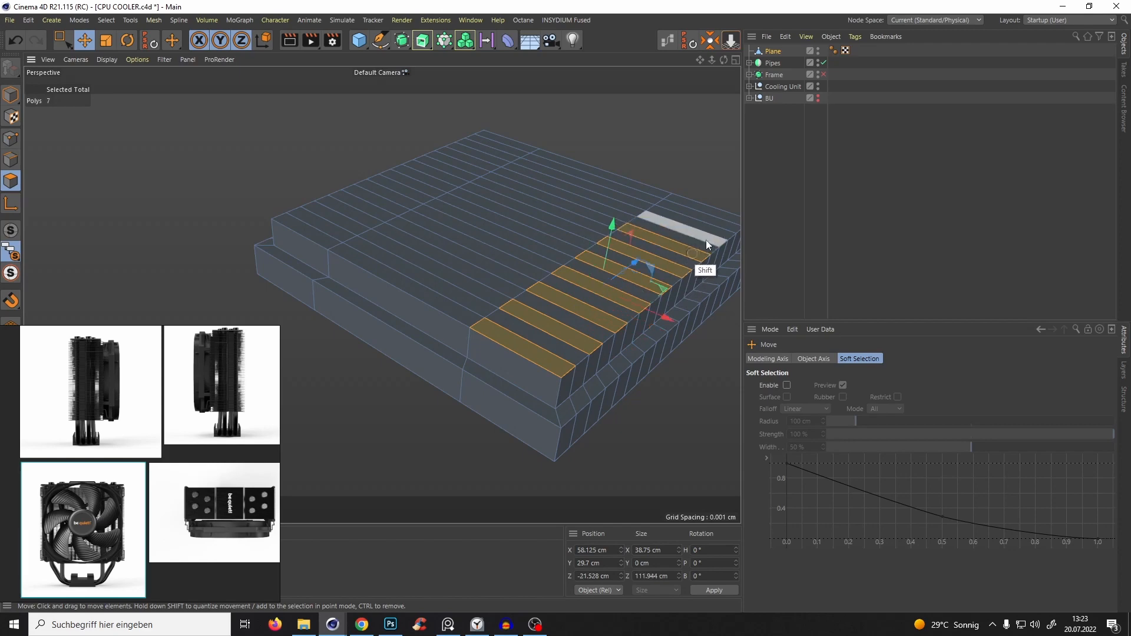
{"action": "left_click", "coordinate": [707, 239], "text": "shift"}
{"action": "left_click", "coordinate": [720, 227], "text": "shift"}
{"action": "left_click_drag", "start_coordinate": [694, 232], "coordinate": [518, 207], "text": "alt"}
{"action": "scroll", "coordinate": [557, 200], "scroll_direction": "up", "scroll_amount": 3}
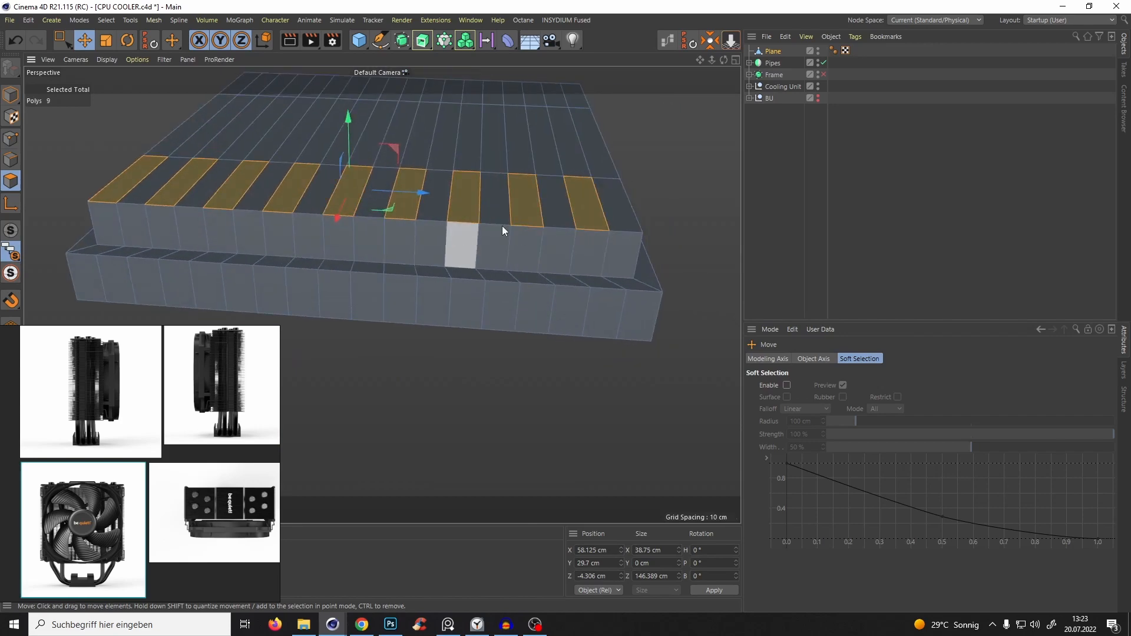
{"action": "middle_click_drag", "start_coordinate": [621, 217], "coordinate": [626, 245], "text": "alt"}
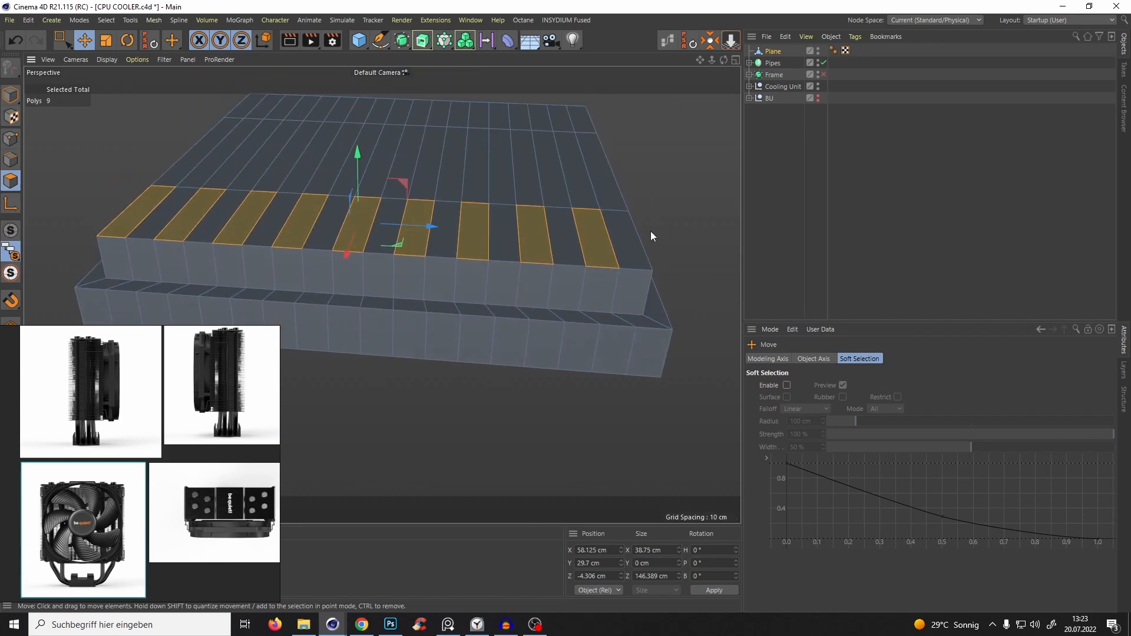
Add the nine matching alternate top polygons along the opposite outer strip to the selection.
{"action": "left_click_drag", "start_coordinate": [168, 190], "coordinate": [386, 305], "text": "alt"}
{"action": "left_click", "coordinate": [388, 306], "text": "shift"}
{"action": "left_click", "coordinate": [402, 277], "text": "shift"}
{"action": "left_click", "coordinate": [414, 247], "text": "shift"}
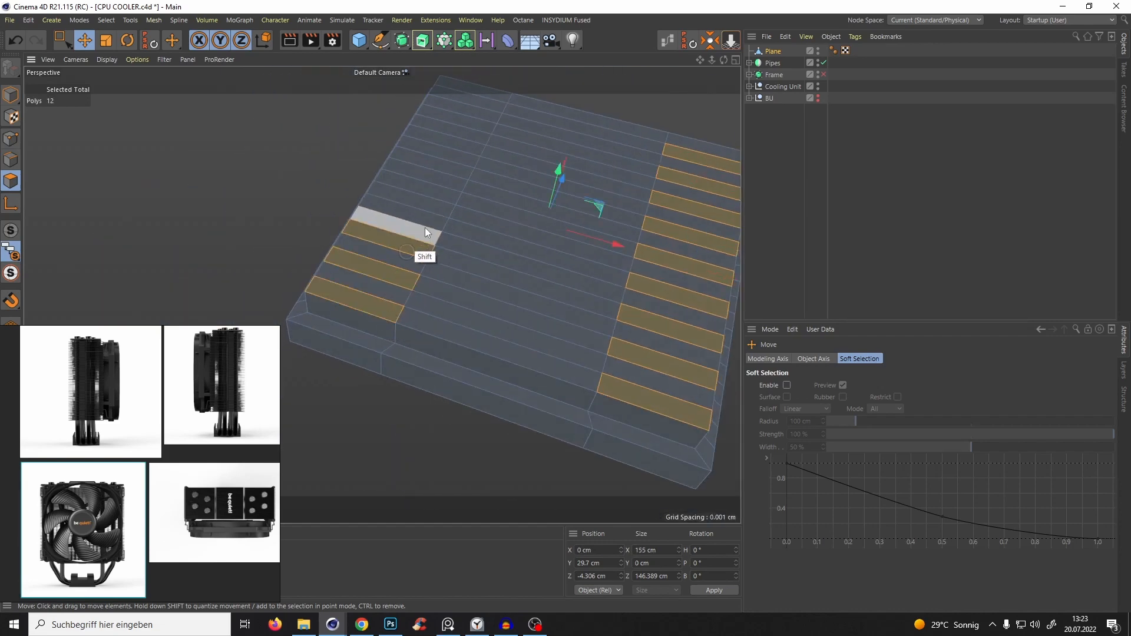
{"action": "left_click", "coordinate": [427, 219], "text": "shift"}
{"action": "left_click", "coordinate": [444, 199], "text": "shift"}
{"action": "left_click", "coordinate": [456, 169], "text": "shift"}
{"action": "left_click", "coordinate": [469, 139], "text": "shift"}
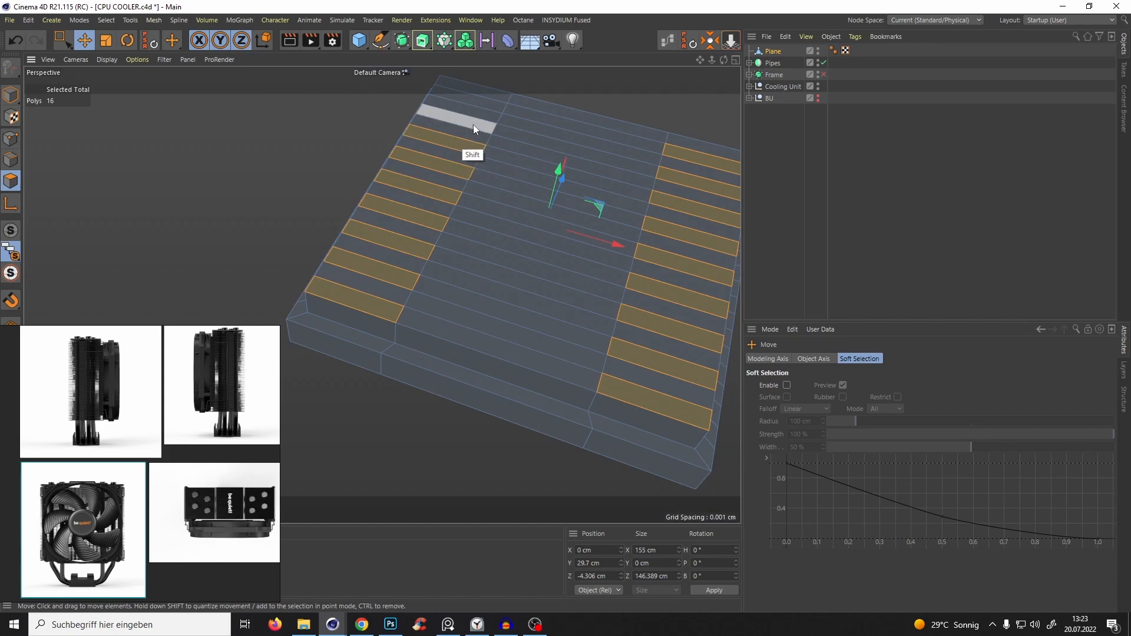
{"action": "left_click", "coordinate": [480, 115], "text": "shift"}
{"action": "left_click", "coordinate": [487, 102], "text": "shift"}
{"action": "left_click_drag", "start_coordinate": [487, 102], "coordinate": [454, 183], "text": "alt"}
Extrude the selected polygons on both strips upward 26.2 cm to form the fins, comparing with the product page.
{"action": "key", "text": "d"}
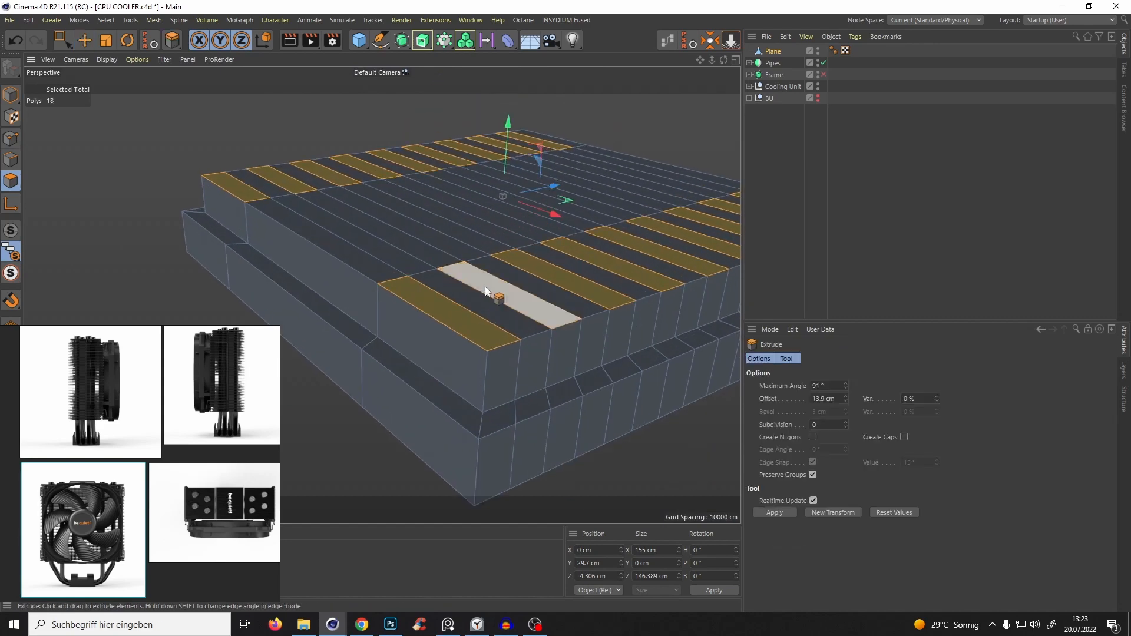
{"action": "mouse_move", "coordinate": [478, 246]}
{"action": "left_mouse_down"}
{"action": "mouse_move", "coordinate": [699, 156]}
{"action": "mouse_move", "coordinate": [475, 253]}
{"action": "mouse_move", "coordinate": [490, 234]}
{"action": "left_mouse_up"}
{"action": "key", "text": "alt+Tab"}
{"action": "key", "text": "alt+Tab"}
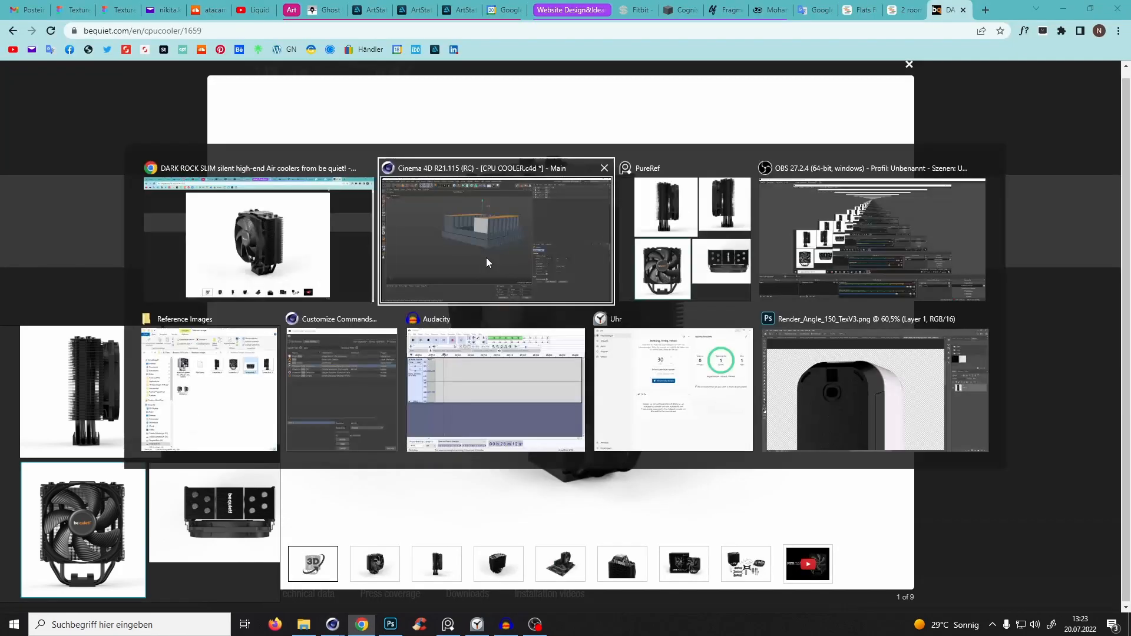
{"action": "key", "text": "ctrl+z"}
{"action": "left_click_drag", "start_coordinate": [544, 272], "coordinate": [542, 214]}
{"action": "key", "text": "alt+Tab"}
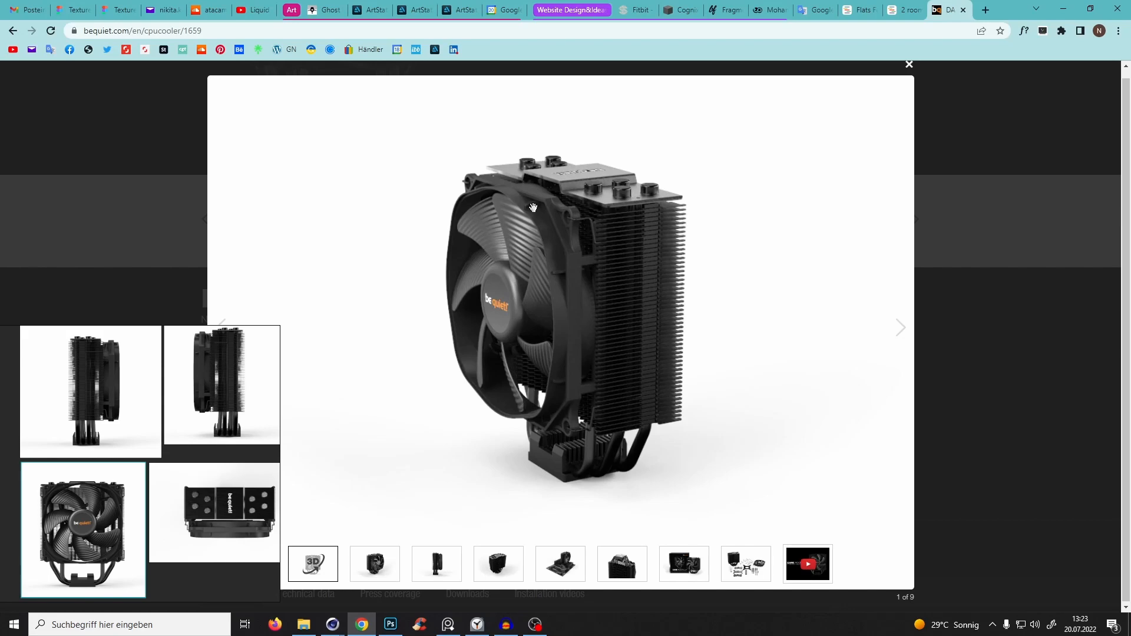
{"action": "key", "text": "alt+Tab"}
{"action": "left_click_drag", "start_coordinate": [551, 328], "coordinate": [471, 283], "text": "alt"}
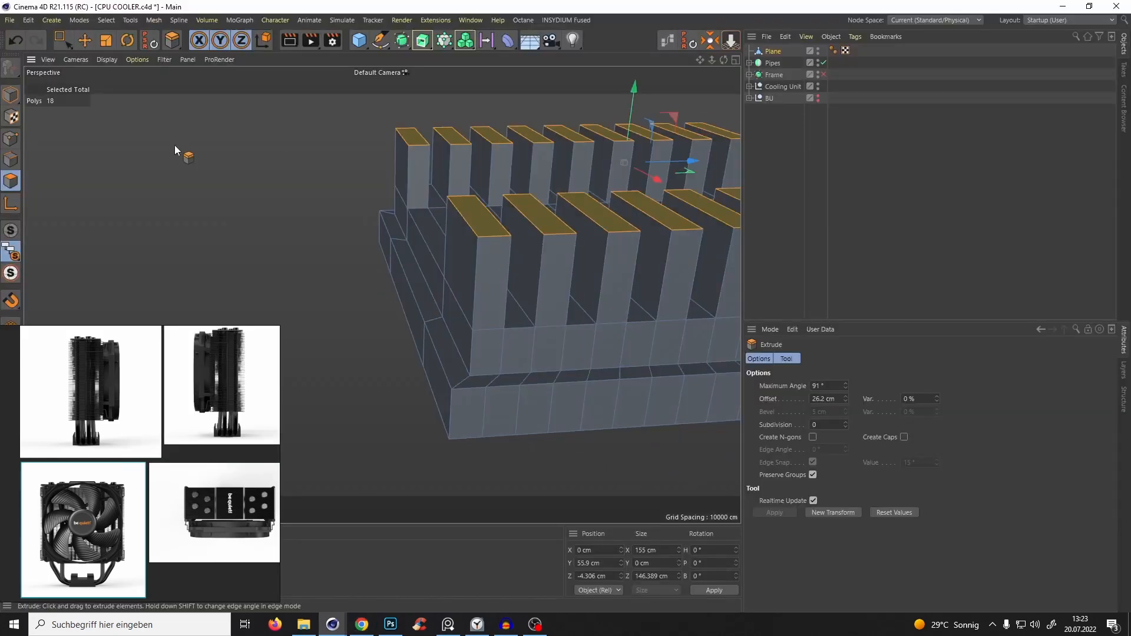
Select the outer top edges of the four end fins and lower them to Y 42.451 cm to slope their tips.
{"action": "left_click", "coordinate": [11, 159]}
{"action": "key", "text": "e"}
{"action": "left_click", "coordinate": [464, 218]}
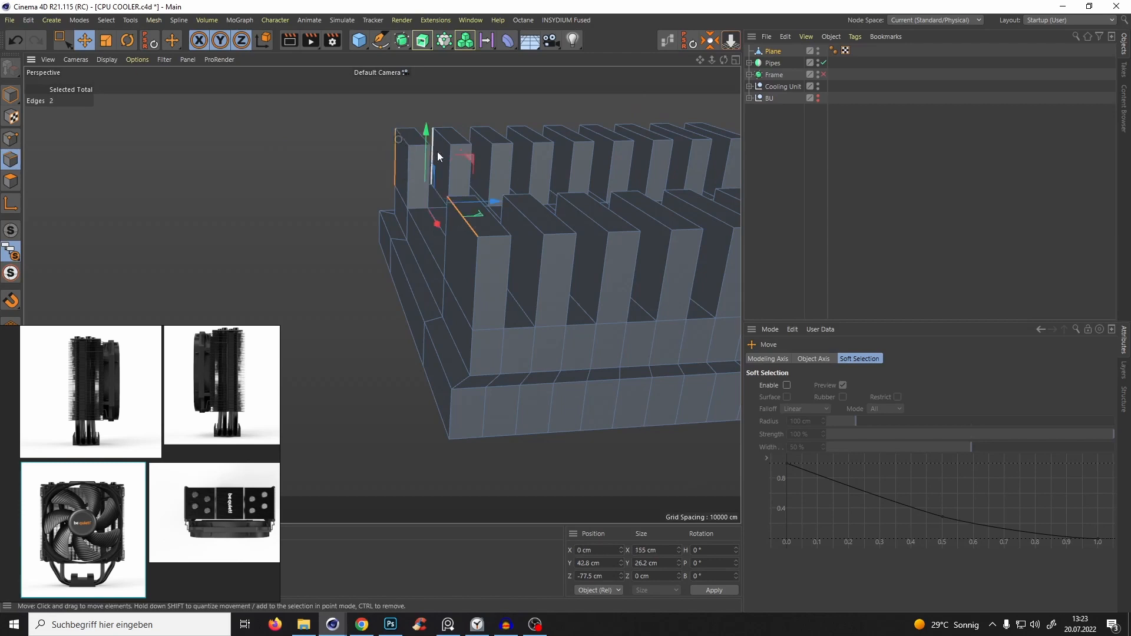
{"action": "left_click", "coordinate": [396, 147]}
{"action": "left_click", "coordinate": [405, 154], "text": "shift"}
{"action": "left_click", "coordinate": [403, 174]}
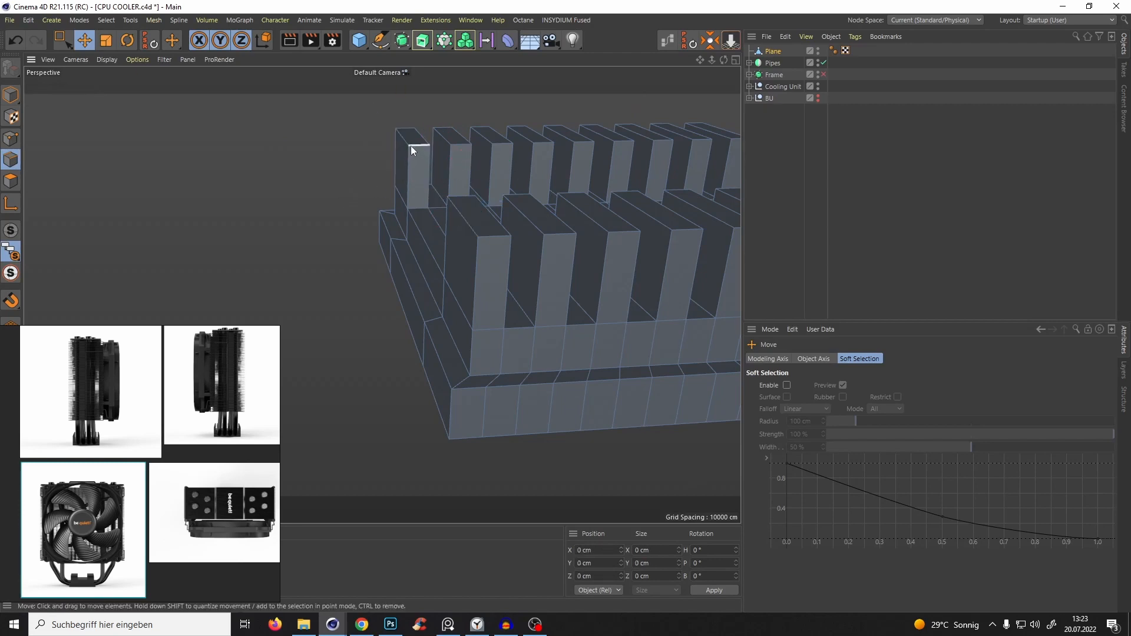
{"action": "left_click", "coordinate": [405, 139]}
{"action": "left_click", "coordinate": [472, 229], "text": "shift"}
{"action": "left_click_drag", "start_coordinate": [571, 249], "coordinate": [177, 247], "text": "alt"}
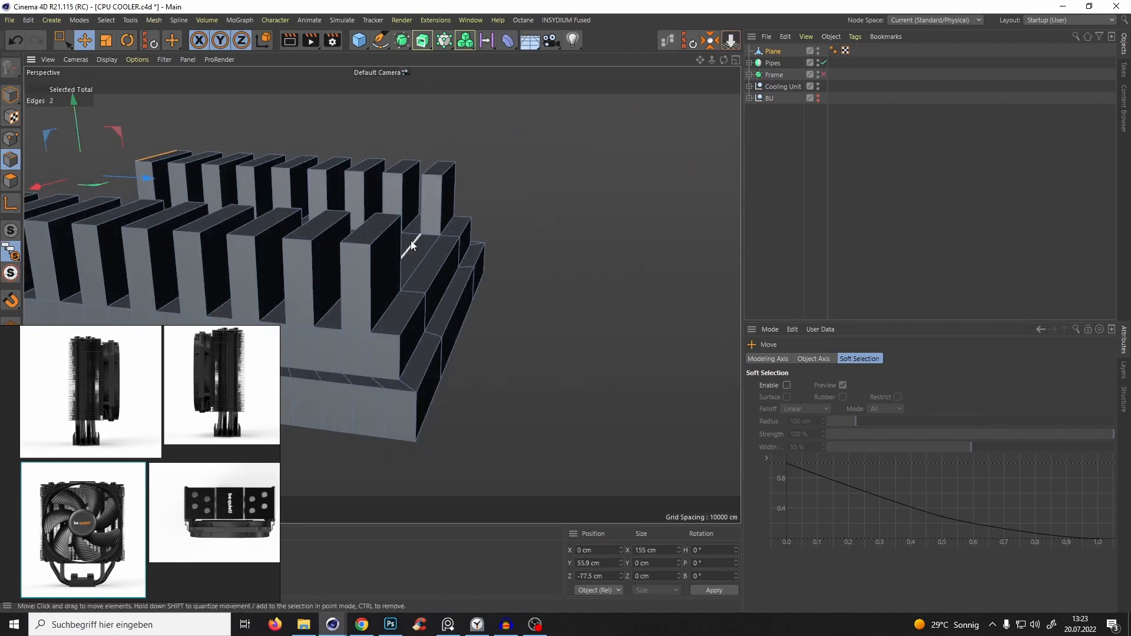
{"action": "left_click", "coordinate": [382, 236], "text": "shift"}
{"action": "left_click", "coordinate": [452, 188], "text": "shift"}
{"action": "left_click_drag", "start_coordinate": [242, 119], "coordinate": [242, 157]}
Examine the sloped end fins from several angles and compare them with the product page's 3D view.
{"action": "left_click_drag", "start_coordinate": [330, 153], "coordinate": [510, 167], "text": "alt"}
{"action": "left_click_drag", "start_coordinate": [439, 195], "coordinate": [535, 199], "text": "alt"}
{"action": "right_click_drag", "start_coordinate": [535, 199], "coordinate": [429, 278], "text": "alt"}
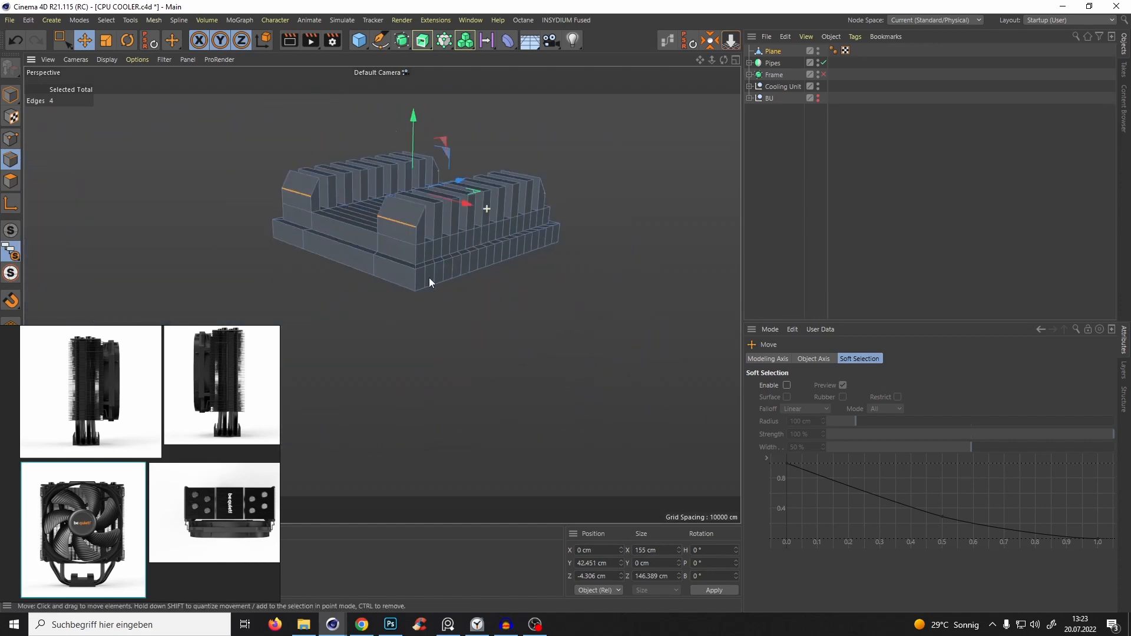
{"action": "left_click_drag", "start_coordinate": [429, 278], "coordinate": [377, 259], "text": "alt"}
{"action": "right_click_drag", "start_coordinate": [377, 259], "coordinate": [447, 207], "text": "alt"}
{"action": "left_click_drag", "start_coordinate": [447, 207], "coordinate": [361, 207], "text": "alt"}
{"action": "middle_click_drag", "start_coordinate": [361, 207], "coordinate": [457, 235], "text": "alt"}
{"action": "left_click_drag", "start_coordinate": [457, 235], "coordinate": [419, 372], "text": "alt"}
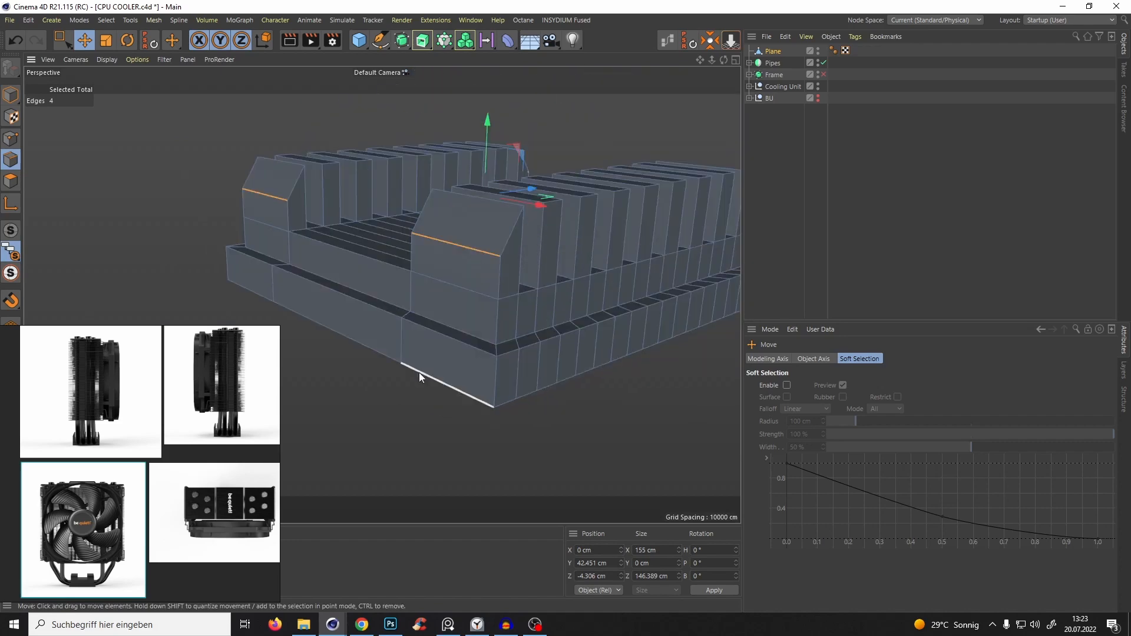
{"action": "left_click", "coordinate": [362, 624]}
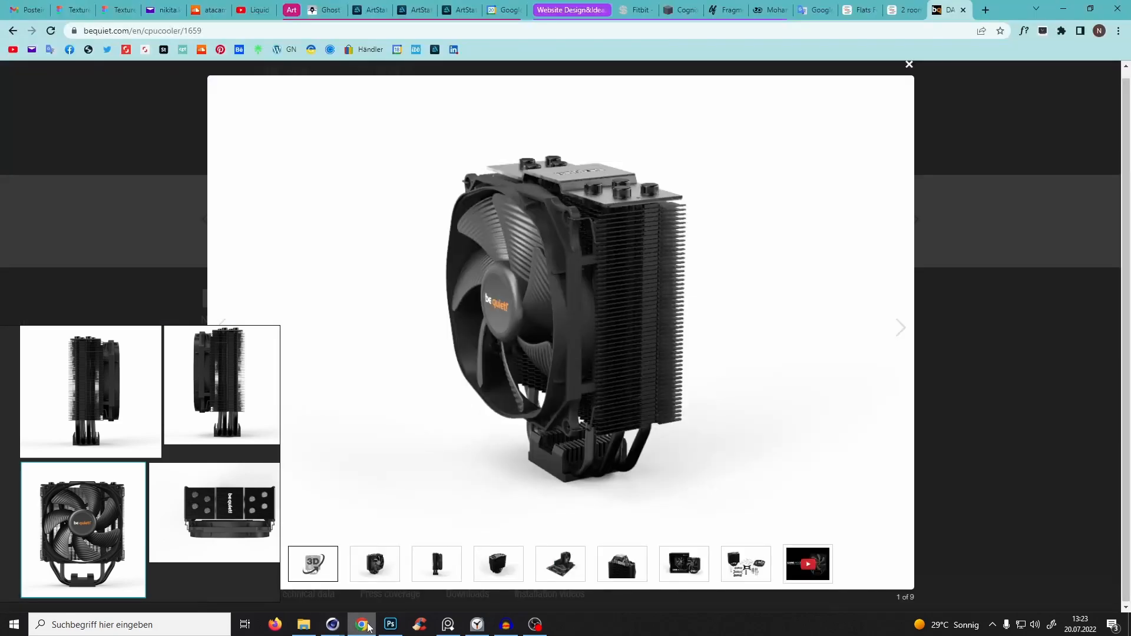
{"action": "left_click", "coordinate": [333, 624]}
{"action": "left_click_drag", "start_coordinate": [479, 284], "coordinate": [478, 291], "text": "alt"}
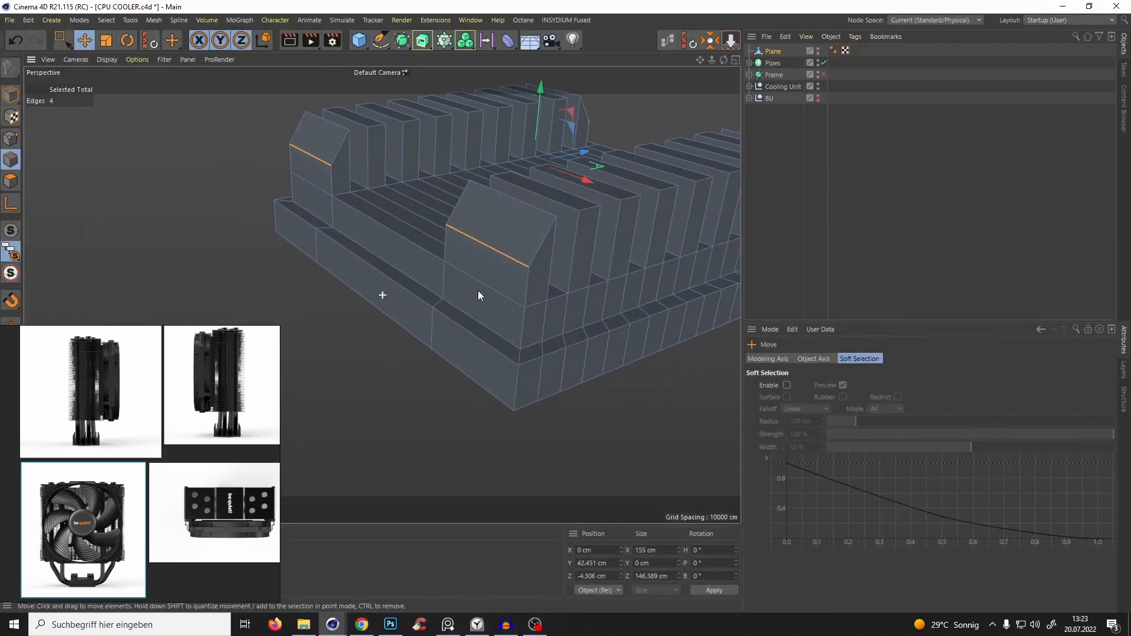
Rename the Plane object as Bottom Part.
{"action": "double_click", "coordinate": [772, 51]}
{"action": "type", "text": "Eo"}
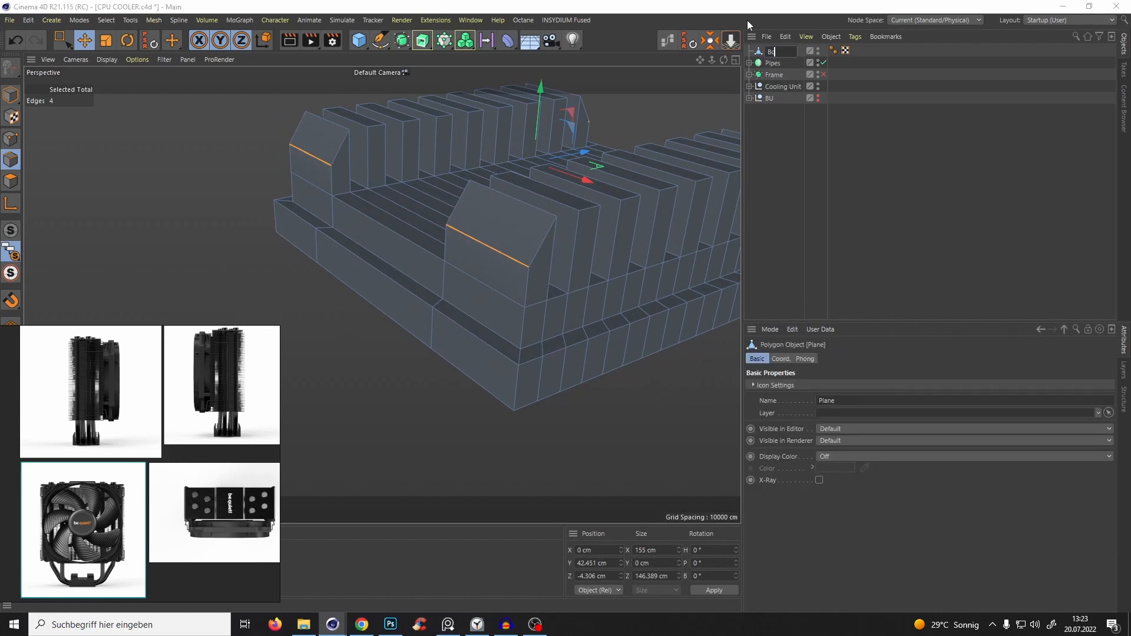
{"action": "type", "text": "ttom Part"}
{"action": "key", "text": "Return"}
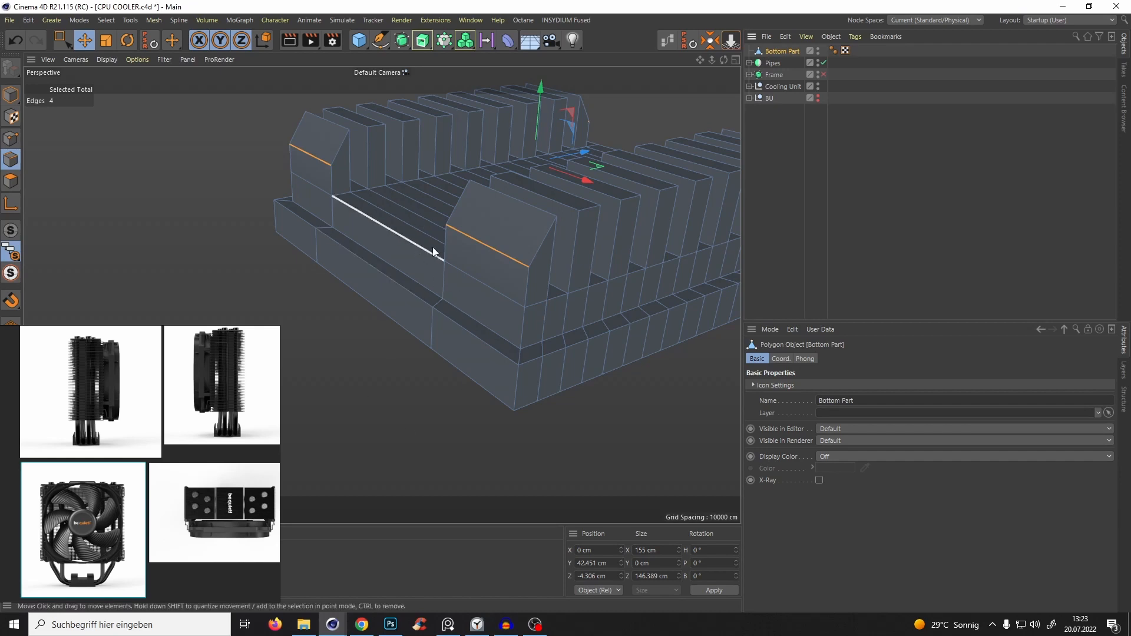
Clear the edge selection and add a Bevel deformer as a child of Bottom Part.
{"action": "scroll", "coordinate": [524, 222], "scroll_direction": "down", "scroll_amount": 2}
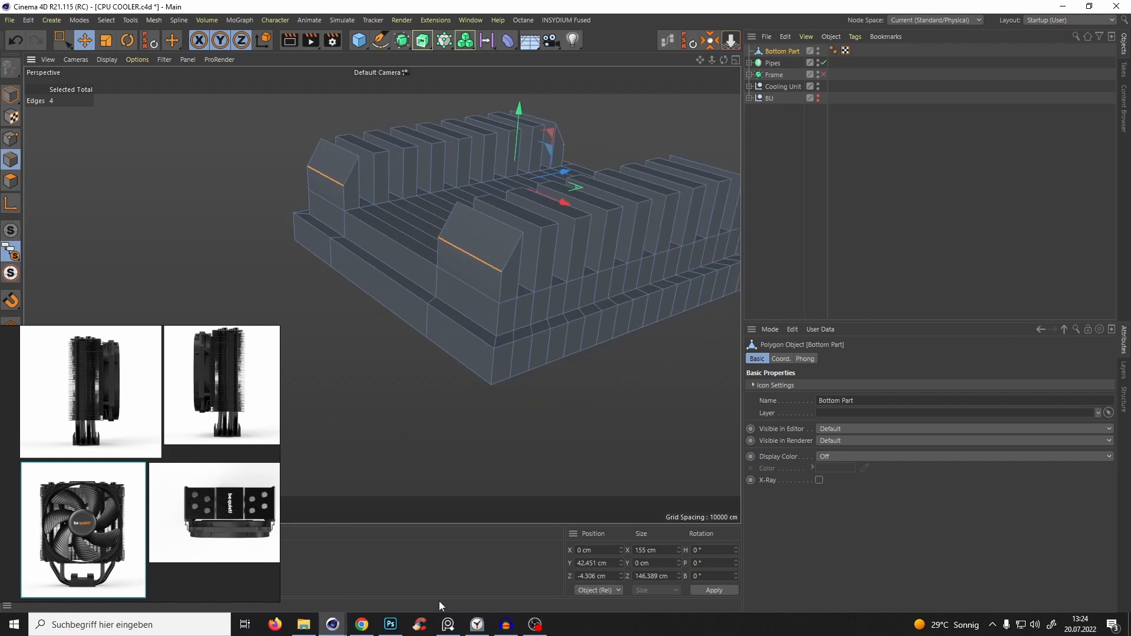
{"action": "left_click", "coordinate": [447, 629]}
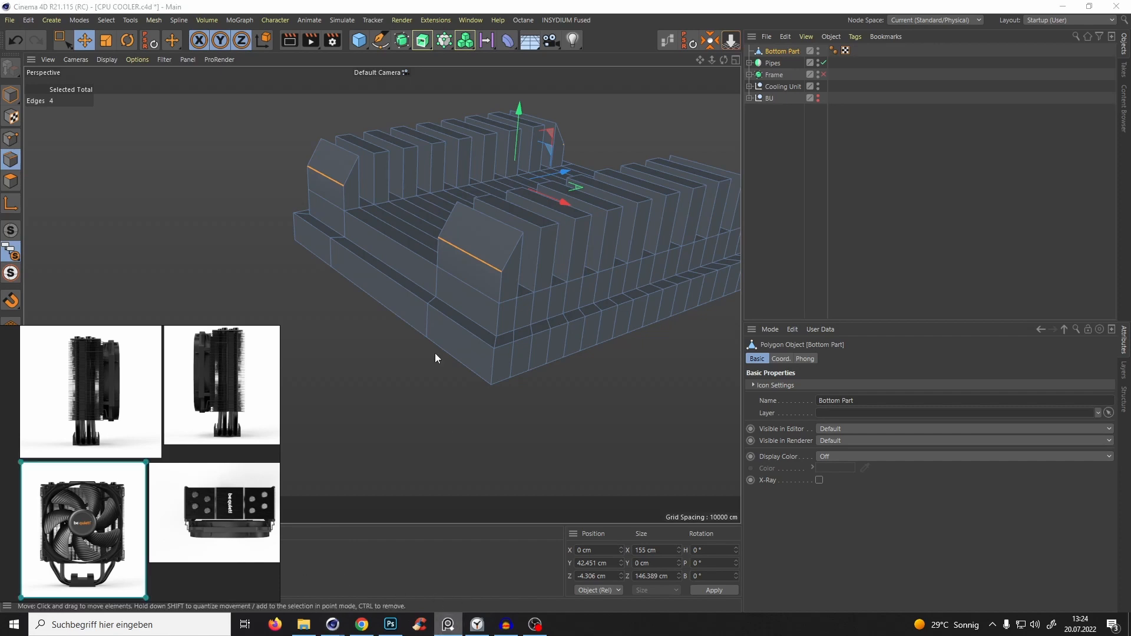
{"action": "left_click", "coordinate": [626, 39]}
{"action": "left_click", "coordinate": [672, 345]}
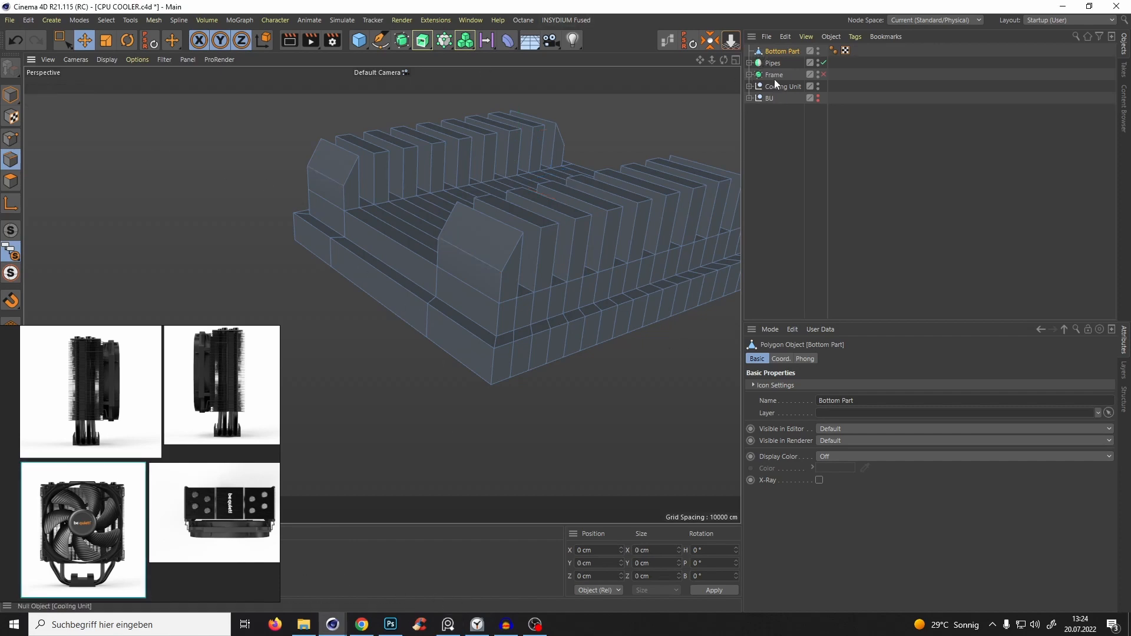
{"action": "left_click", "coordinate": [763, 52]}
{"action": "left_click", "coordinate": [507, 40]}
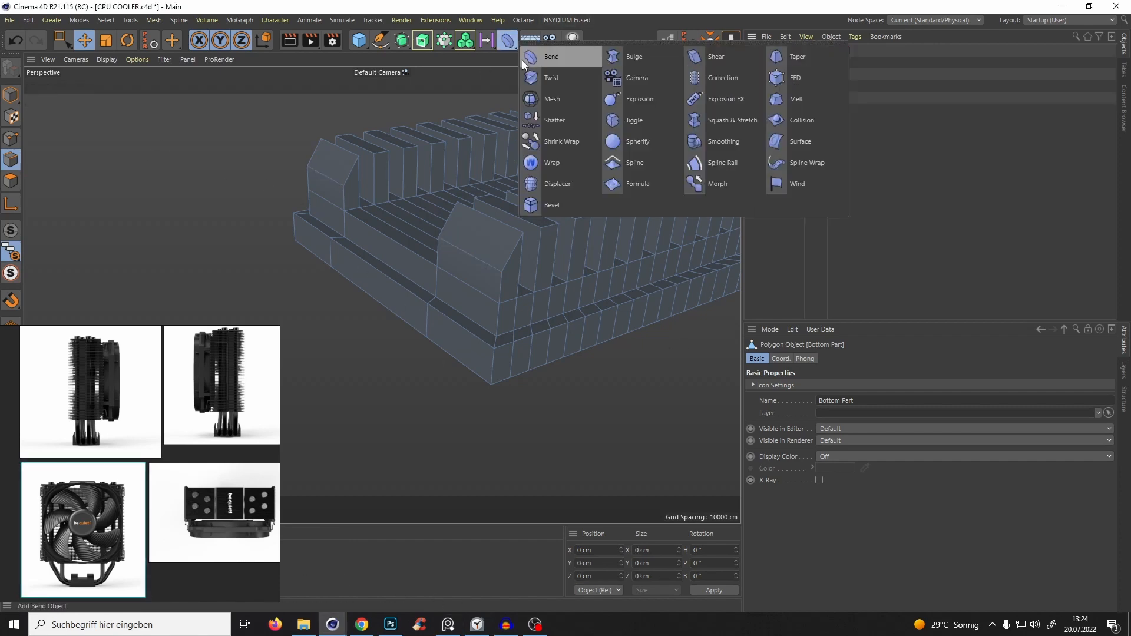
{"action": "left_click", "coordinate": [562, 204], "text": "shift"}
Try a 20° angle threshold on the Bevel deformer, and settle on 52° after inspecting the fin edges.
{"action": "left_click_drag", "start_coordinate": [511, 265], "coordinate": [506, 291], "text": "alt"}
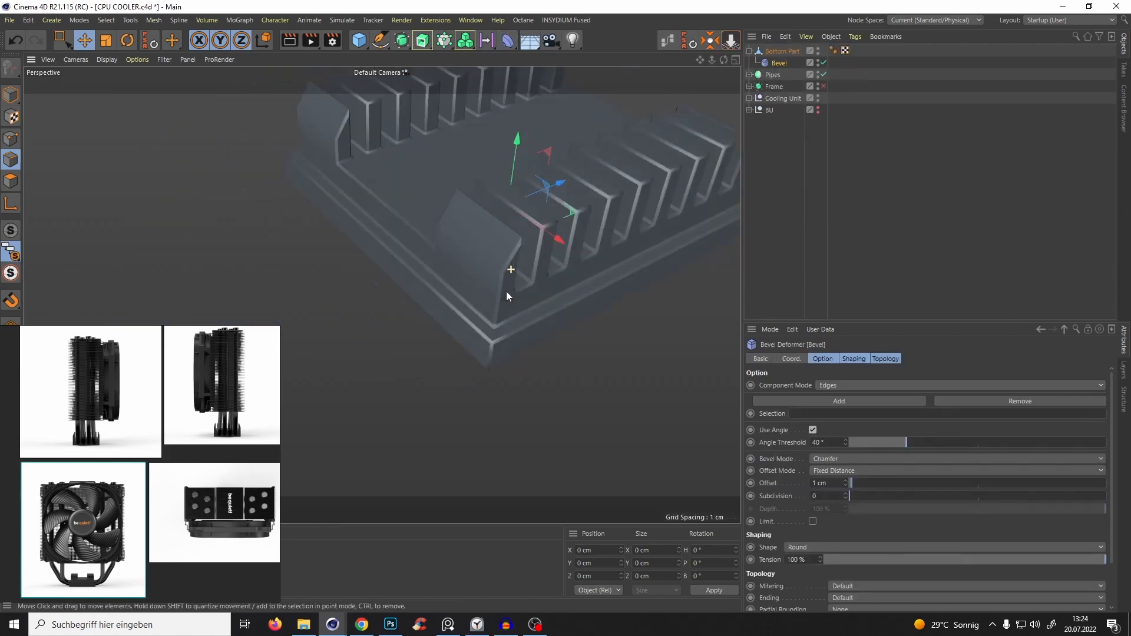
{"action": "right_click_drag", "start_coordinate": [497, 260], "coordinate": [522, 216], "text": "alt"}
{"action": "left_click_drag", "start_coordinate": [516, 223], "coordinate": [501, 185], "text": "alt"}
{"action": "right_click_drag", "start_coordinate": [500, 185], "coordinate": [591, 139], "text": "alt"}
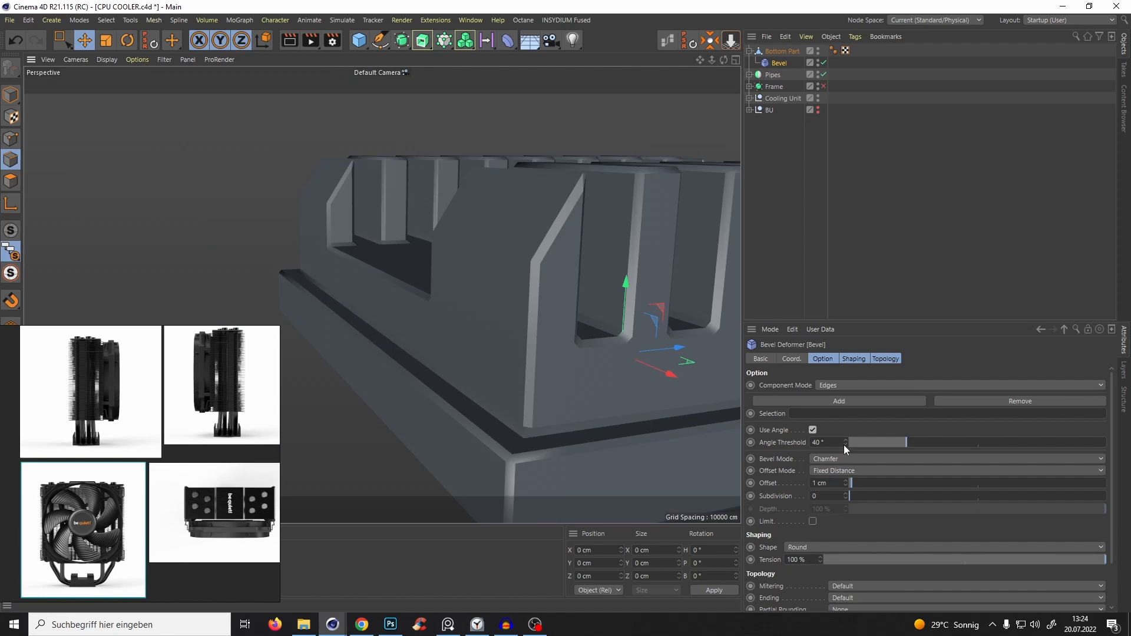
{"action": "mouse_move", "coordinate": [845, 445]}
{"action": "left_mouse_down"}
{"action": "mouse_move", "coordinate": [847, 457]}
{"action": "mouse_move", "coordinate": [854, 416]}
{"action": "mouse_move", "coordinate": [853, 459]}
{"action": "left_mouse_up"}
{"action": "left_click_drag", "start_coordinate": [545, 250], "coordinate": [509, 247], "text": "alt"}
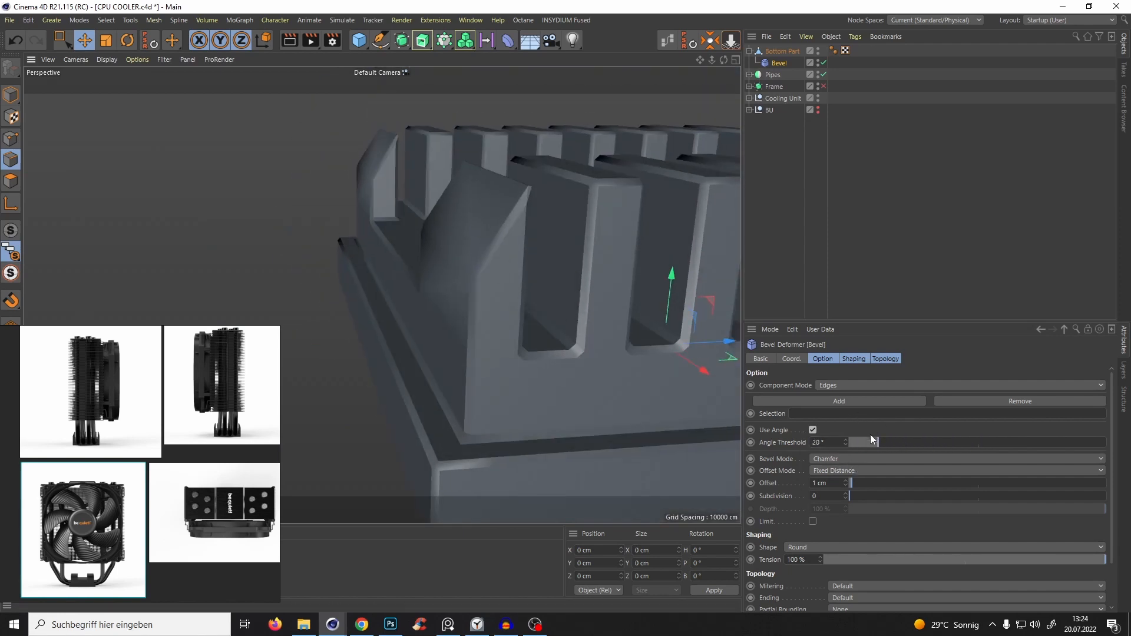
{"action": "left_click_drag", "start_coordinate": [845, 441], "coordinate": [854, 419]}
{"action": "left_click_drag", "start_coordinate": [483, 277], "coordinate": [536, 268], "text": "alt"}
Set the Bevel deformer's offset to 0.5 cm and inspect the fins and base edges up close.
{"action": "scroll", "coordinate": [536, 269], "scroll_direction": "down", "scroll_amount": 4}
{"action": "left_click_drag", "start_coordinate": [830, 483], "coordinate": [669, 484]}
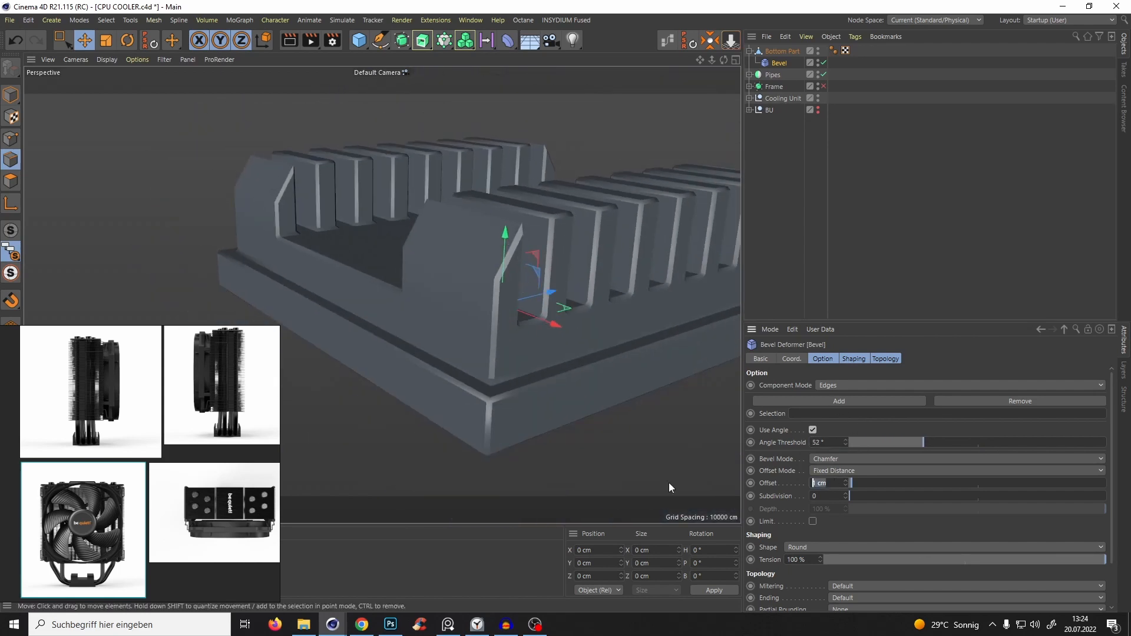
{"action": "type", "text": "0.5"}
{"action": "key", "text": "Return"}
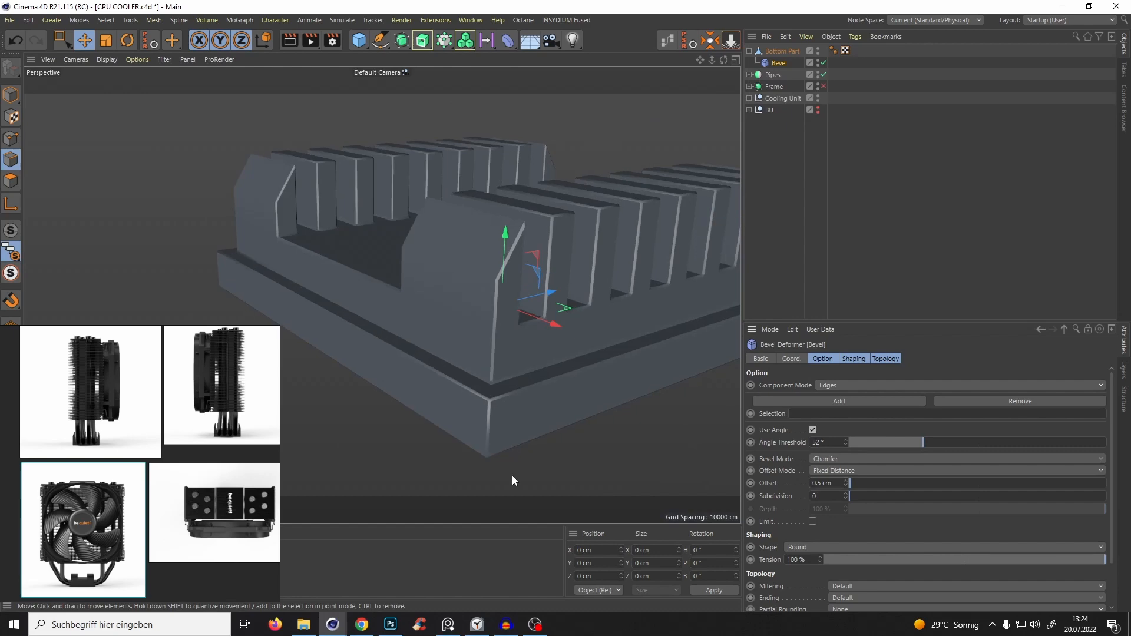
{"action": "left_click_drag", "start_coordinate": [526, 283], "coordinate": [466, 321], "text": "alt"}
{"action": "scroll", "coordinate": [511, 286], "scroll_direction": "up", "scroll_amount": 4}
{"action": "scroll", "coordinate": [559, 244], "scroll_direction": "down", "scroll_amount": 6}
{"action": "scroll", "coordinate": [541, 242], "scroll_direction": "up", "scroll_amount": 6}
{"action": "left_click_drag", "start_coordinate": [540, 242], "coordinate": [489, 265], "text": "alt"}
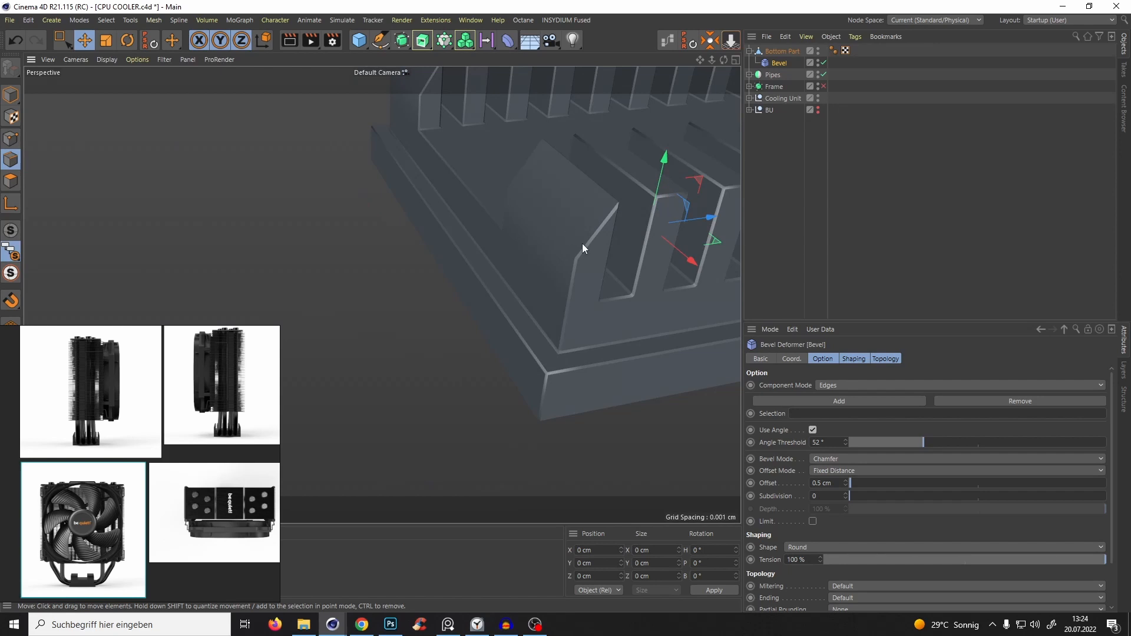
Try Phong angles of 30° and 37° on Bottom Part's Phong tag, with the edge lines hidden.
{"action": "key", "text": "n"}
{"action": "key", "text": "b"}
{"action": "key", "text": "a"}
{"action": "left_click", "coordinate": [833, 51]}
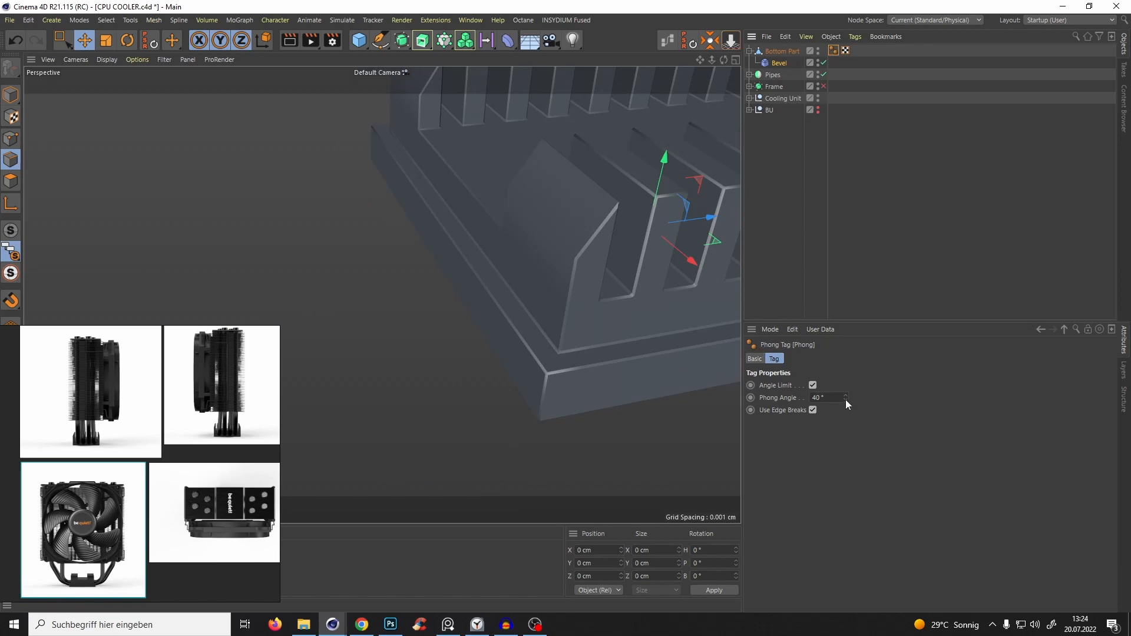
{"action": "mouse_move", "coordinate": [846, 399]}
{"action": "left_mouse_down"}
{"action": "mouse_move", "coordinate": [850, 387]}
{"action": "mouse_move", "coordinate": [855, 401]}
{"action": "left_mouse_up"}
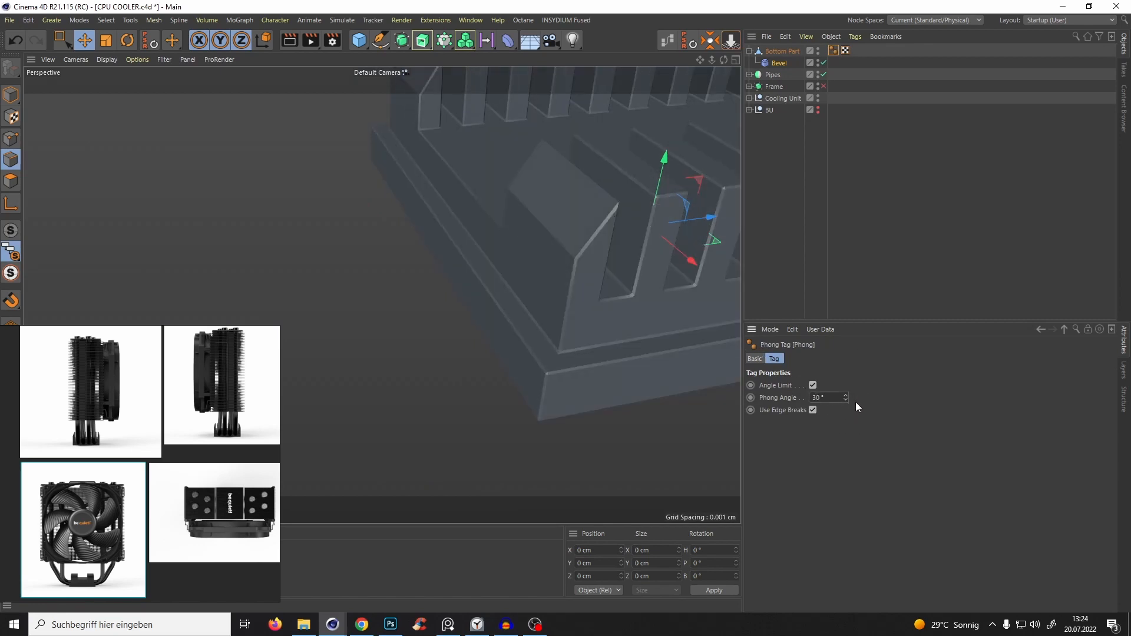
{"action": "scroll", "coordinate": [543, 254], "scroll_direction": "up", "scroll_amount": 3}
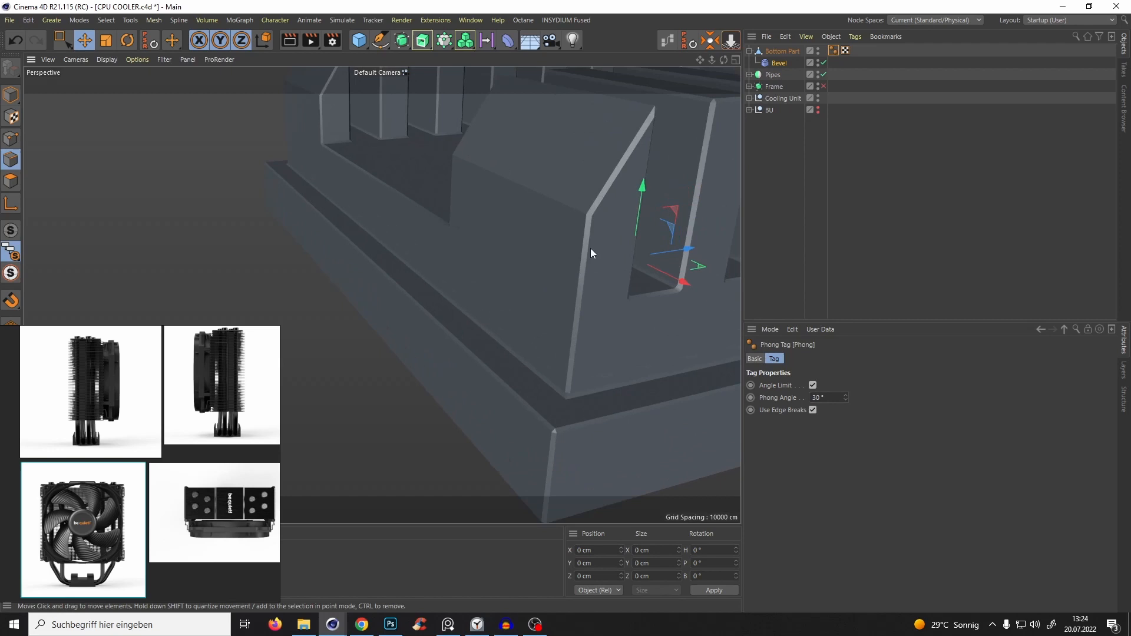
{"action": "mouse_move", "coordinate": [591, 248]}
{"action": "left_mouse_down", "text": "alt"}
{"action": "mouse_move", "coordinate": [581, 207]}
{"action": "mouse_move", "coordinate": [523, 383]}
{"action": "mouse_move", "coordinate": [503, 285]}
{"action": "mouse_move", "coordinate": [582, 234]}
{"action": "mouse_move", "coordinate": [549, 250]}
{"action": "mouse_move", "coordinate": [858, 398]}
{"action": "mouse_move", "coordinate": [851, 384]}
{"action": "left_mouse_up", "text": "alt"}
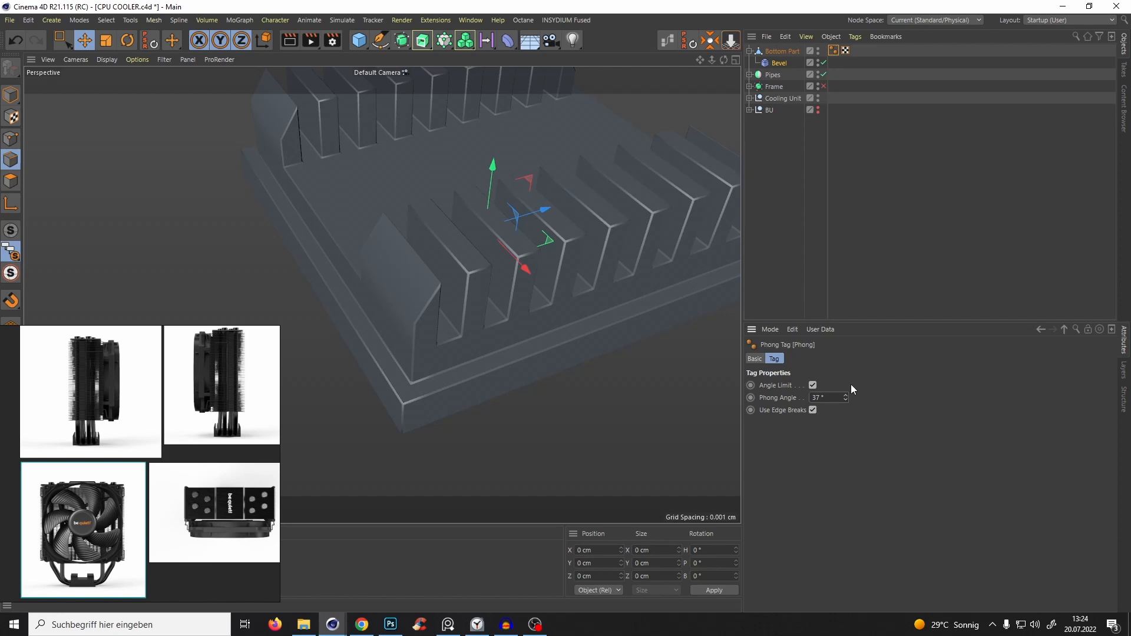
Inspect the fins and base from several angles, and try a 9° Phong angle on Bottom Part.
{"action": "left_click_drag", "start_coordinate": [542, 253], "coordinate": [362, 302], "text": "alt"}
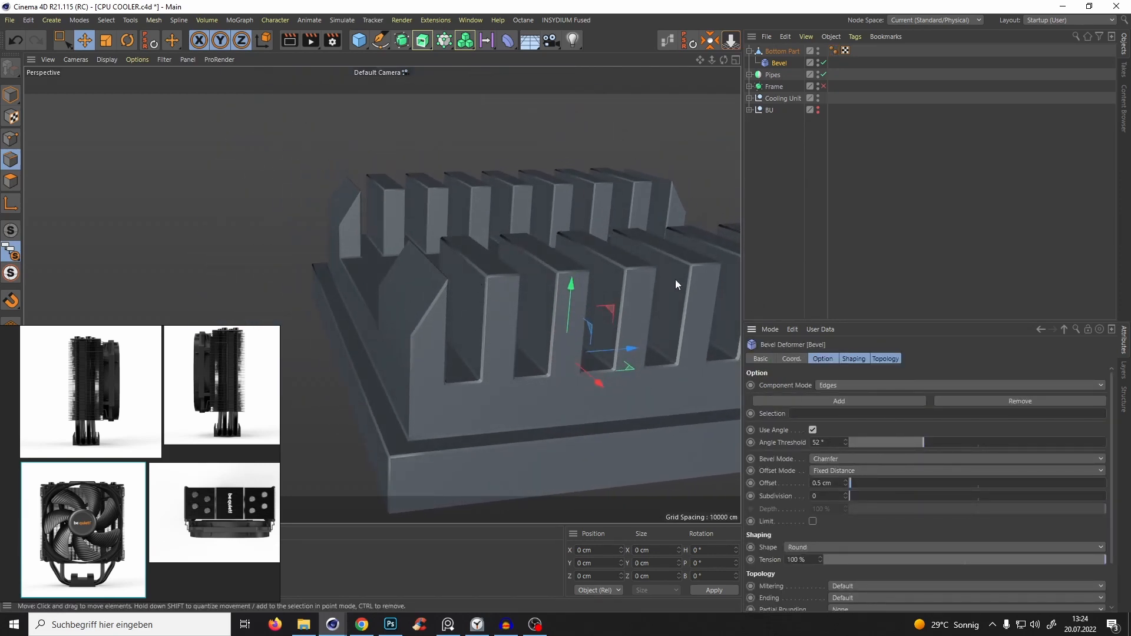
{"action": "left_click_drag", "start_coordinate": [675, 279], "coordinate": [801, 125], "text": "alt"}
{"action": "scroll", "coordinate": [609, 226], "scroll_direction": "down", "scroll_amount": 3}
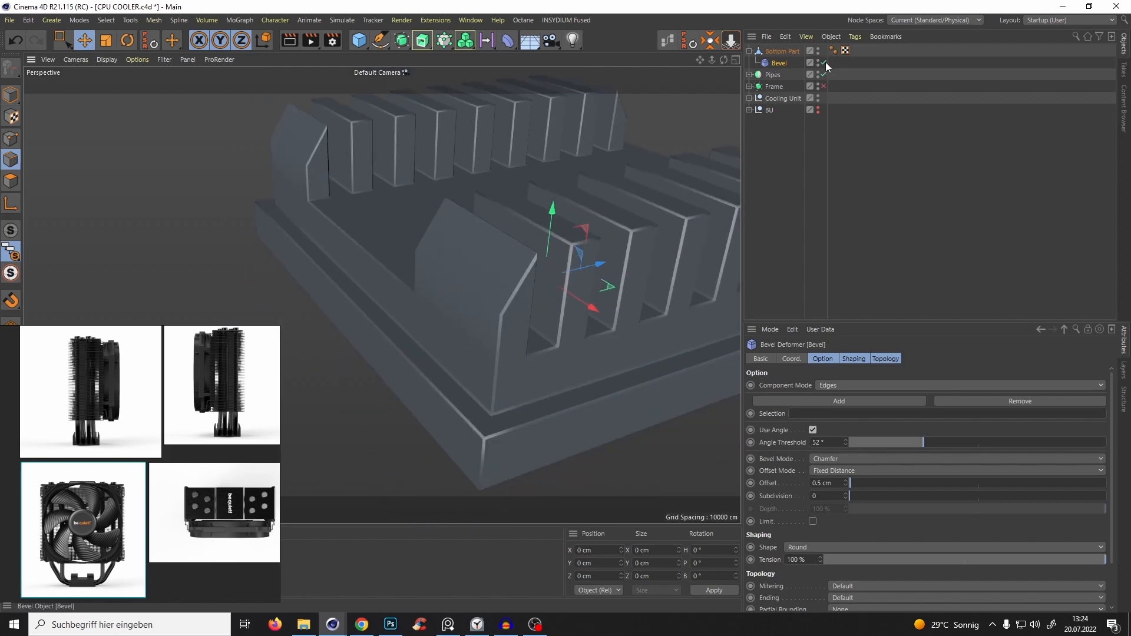
{"action": "scroll", "coordinate": [510, 382], "scroll_direction": "down", "scroll_amount": 3}
{"action": "left_click_drag", "start_coordinate": [509, 377], "coordinate": [519, 348], "text": "alt"}
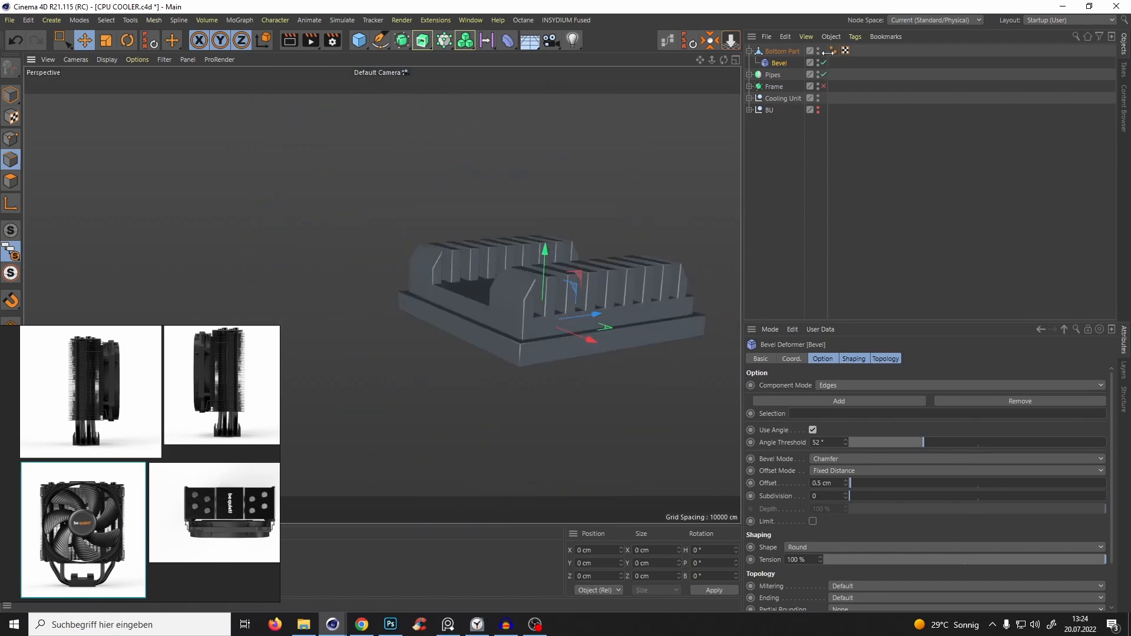
{"action": "left_click", "coordinate": [833, 51]}
{"action": "left_click_drag", "start_coordinate": [847, 395], "coordinate": [848, 400]}
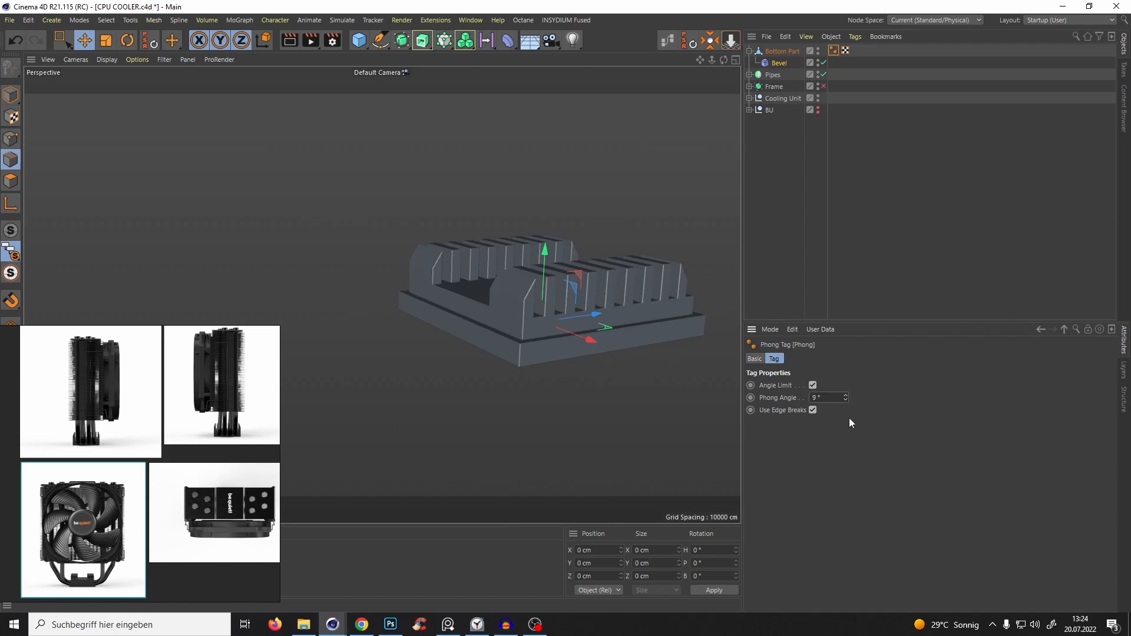
Try a 26° Phong angle on Bottom Part, and settle on 33° after checking the fin shading.
{"action": "scroll", "coordinate": [561, 238], "scroll_direction": "up", "scroll_amount": 4}
{"action": "left_click_drag", "start_coordinate": [499, 287], "coordinate": [589, 206], "text": "alt"}
{"action": "left_click_drag", "start_coordinate": [845, 399], "coordinate": [850, 398]}
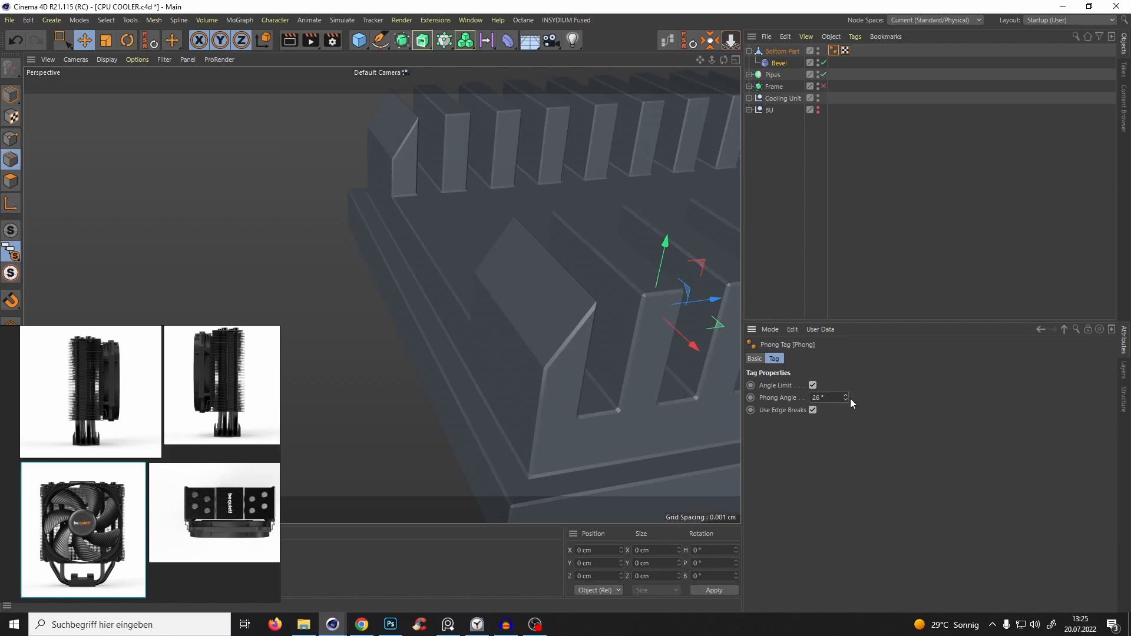
{"action": "scroll", "coordinate": [599, 327], "scroll_direction": "down", "scroll_amount": 5}
{"action": "left_click_drag", "start_coordinate": [599, 327], "coordinate": [483, 398], "text": "alt"}
{"action": "scroll", "coordinate": [705, 367], "scroll_direction": "up", "scroll_amount": 6}
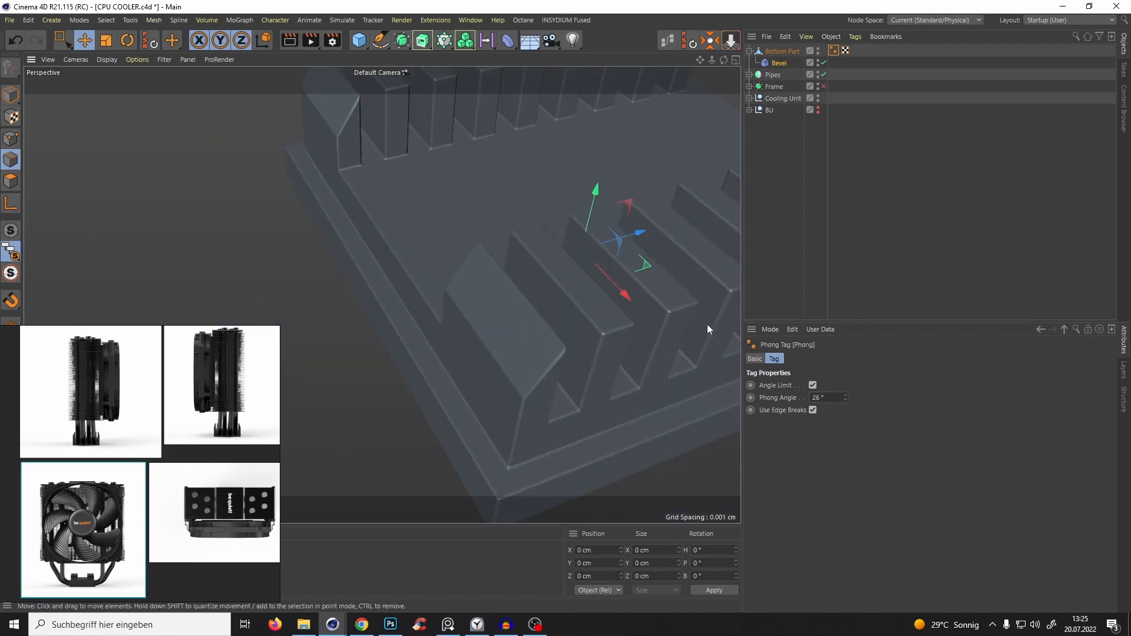
{"action": "left_click_drag", "start_coordinate": [847, 398], "coordinate": [851, 393]}
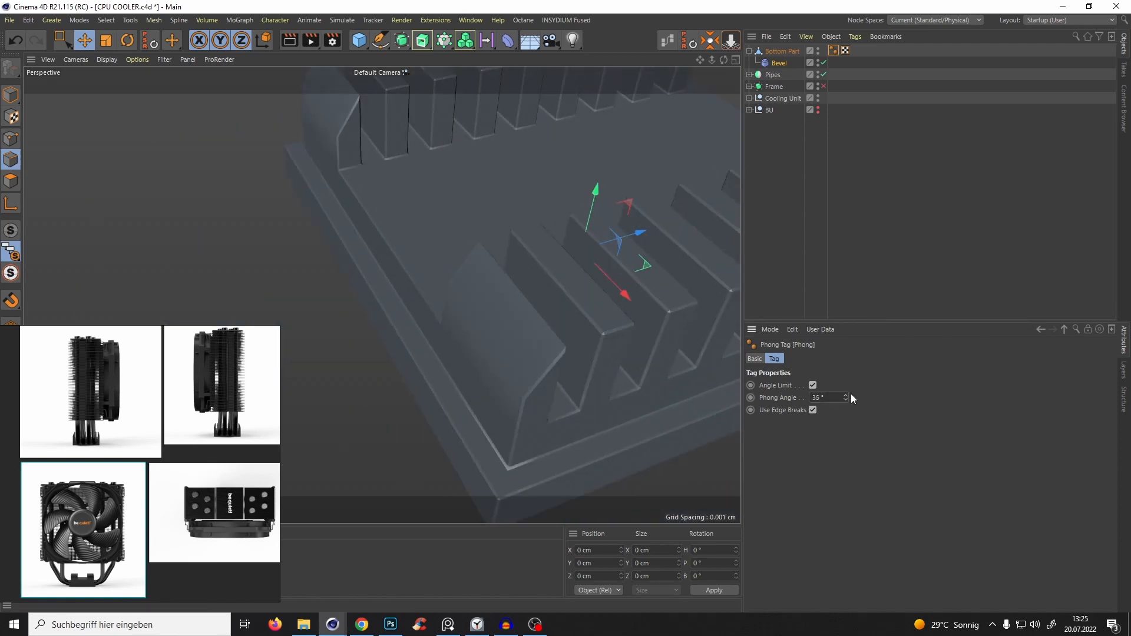
Bring the whole cooler into view and select Bottom Part as an object in Model mode.
{"action": "scroll", "coordinate": [560, 365], "scroll_direction": "down", "scroll_amount": 8}
{"action": "scroll", "coordinate": [464, 358], "scroll_direction": "down", "scroll_amount": 5}
{"action": "left_click_drag", "start_coordinate": [465, 358], "coordinate": [537, 334], "text": "alt"}
{"action": "scroll", "coordinate": [553, 324], "scroll_direction": "up", "scroll_amount": 5}
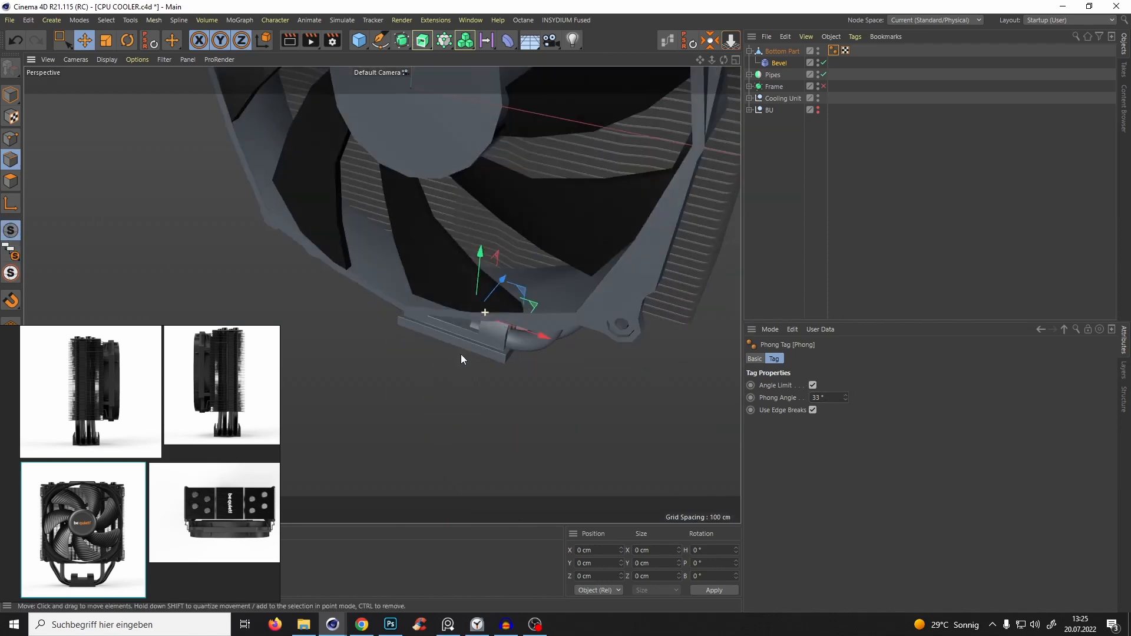
{"action": "left_click_drag", "start_coordinate": [460, 354], "coordinate": [468, 331], "text": "alt"}
{"action": "scroll", "coordinate": [483, 300], "scroll_direction": "up", "scroll_amount": 2}
{"action": "left_click_drag", "start_coordinate": [499, 274], "coordinate": [472, 330], "text": "alt"}
{"action": "left_click", "coordinate": [475, 308]}
{"action": "scroll", "coordinate": [472, 309], "scroll_direction": "up", "scroll_amount": 3}
{"action": "left_click", "coordinate": [10, 95]}
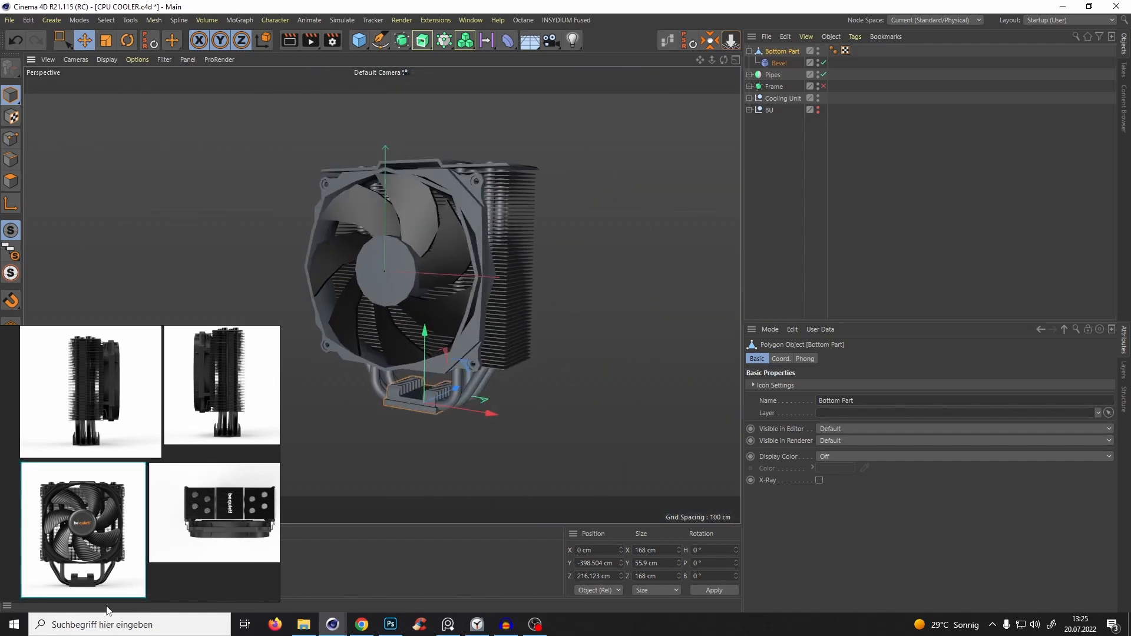
{"action": "left_click", "coordinate": [536, 625]}
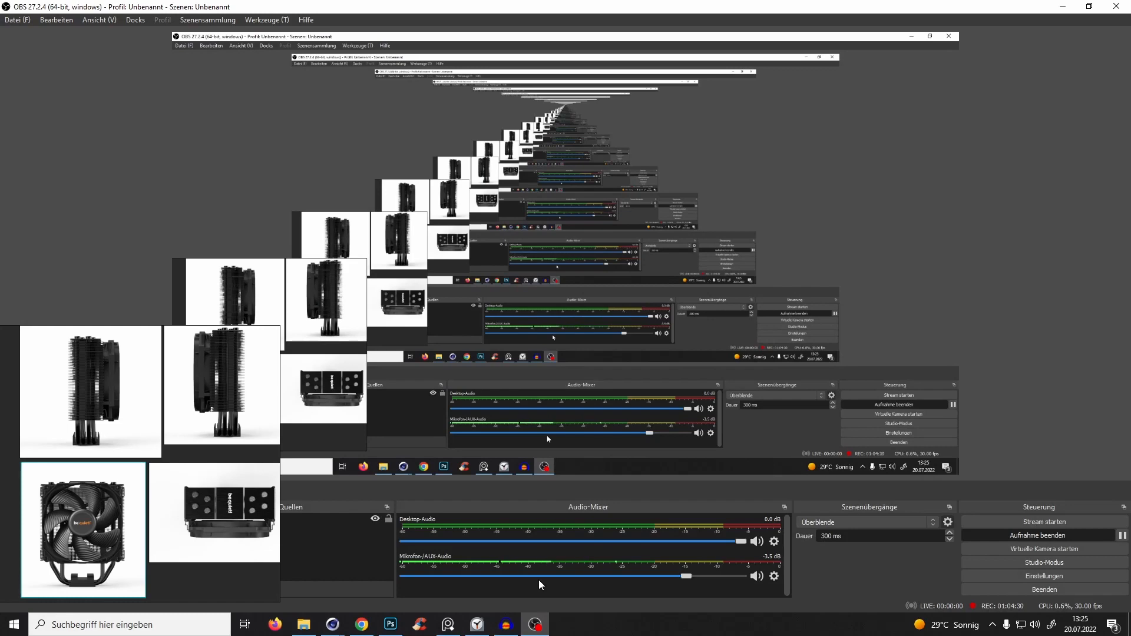
{"action": "left_click", "coordinate": [1062, 7]}
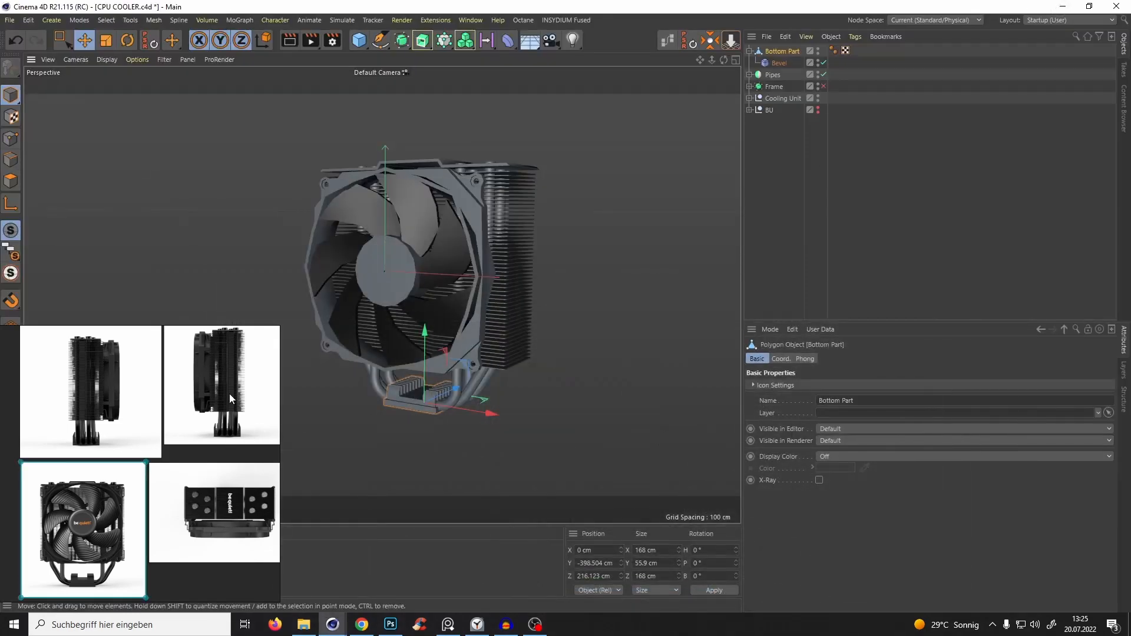
Examine the be quiet! cooler product photo in the Chrome browser, and return to Cinema 4D to compare it with the model.
{"action": "left_click", "coordinate": [362, 625]}
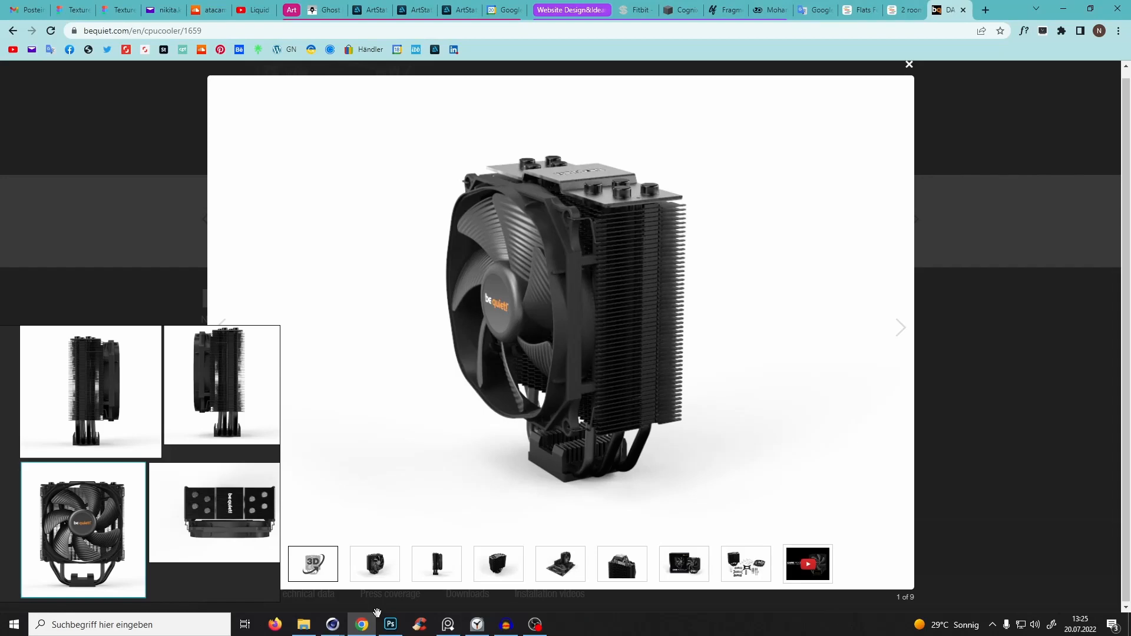
{"action": "left_click", "coordinate": [1063, 8]}
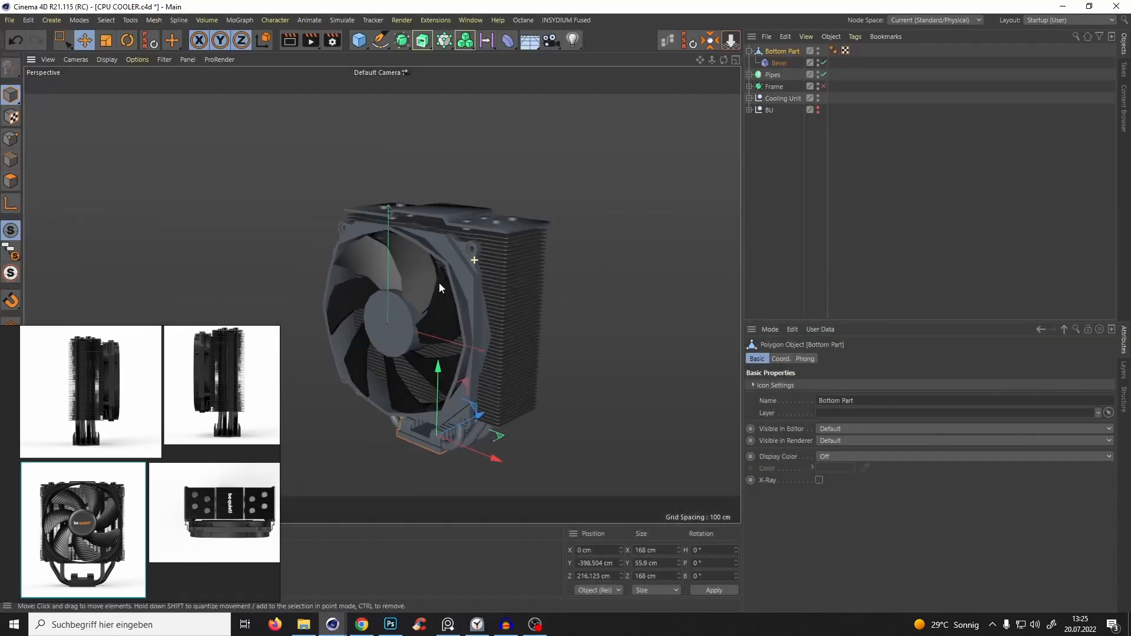
{"action": "scroll", "coordinate": [439, 286], "scroll_direction": "up", "scroll_amount": 3}
Enable the Frame's Subdivision Surface, collapse Bottom Part and place it below Cooling Unit in the object hierarchy.
{"action": "left_click", "coordinate": [823, 86]}
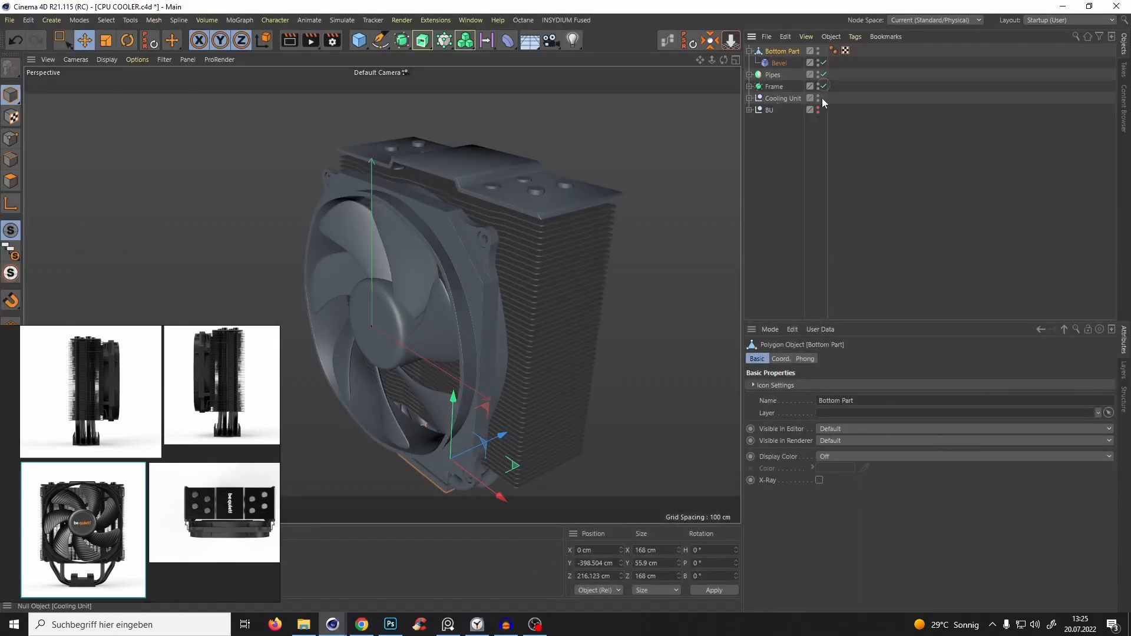
{"action": "left_click", "coordinate": [750, 51]}
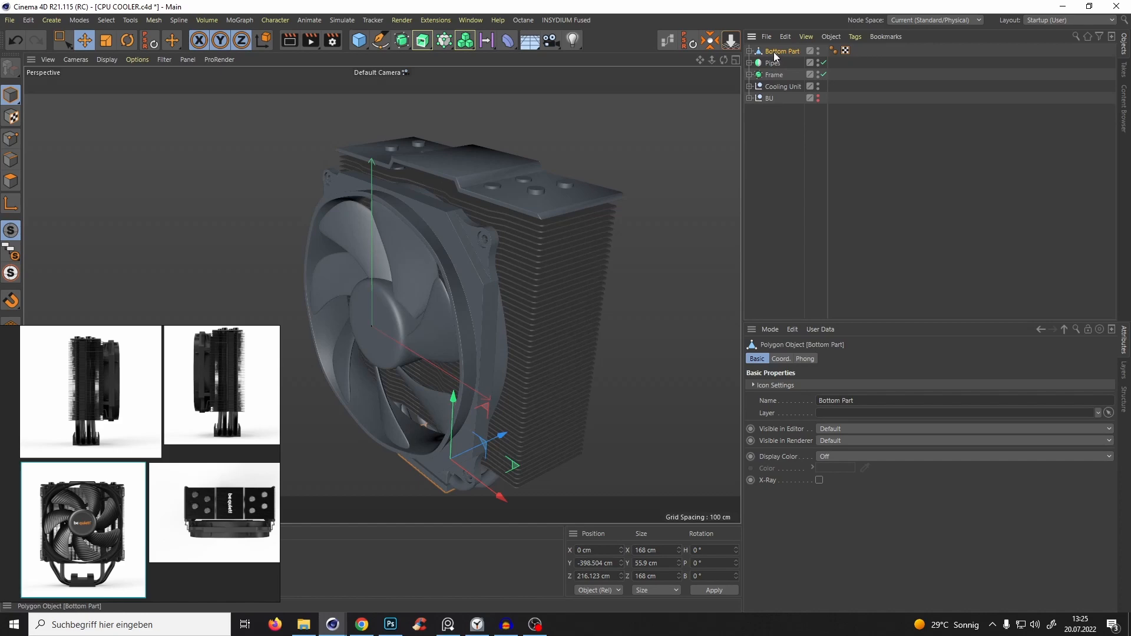
{"action": "left_click_drag", "start_coordinate": [776, 87], "coordinate": [772, 94]}
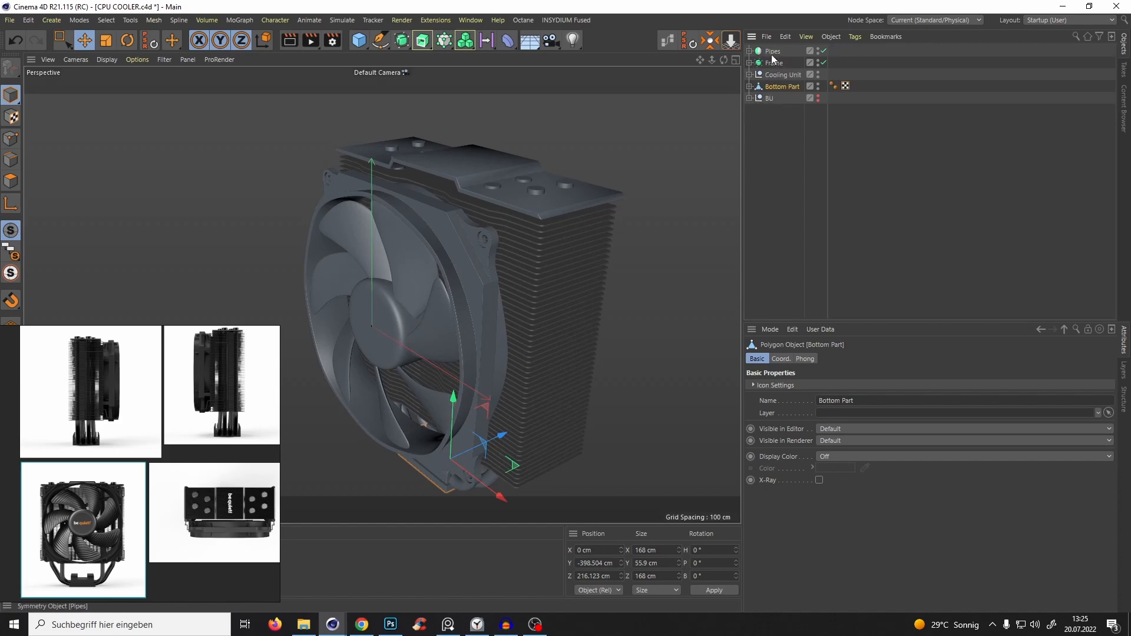
Examine the base and the wire clip beside the fan frame against the reference in the front and top views.
{"action": "scroll", "coordinate": [493, 268], "scroll_direction": "up", "scroll_amount": 3}
{"action": "left_click_drag", "start_coordinate": [494, 268], "coordinate": [462, 249], "text": "alt"}
{"action": "key", "text": "F4"}
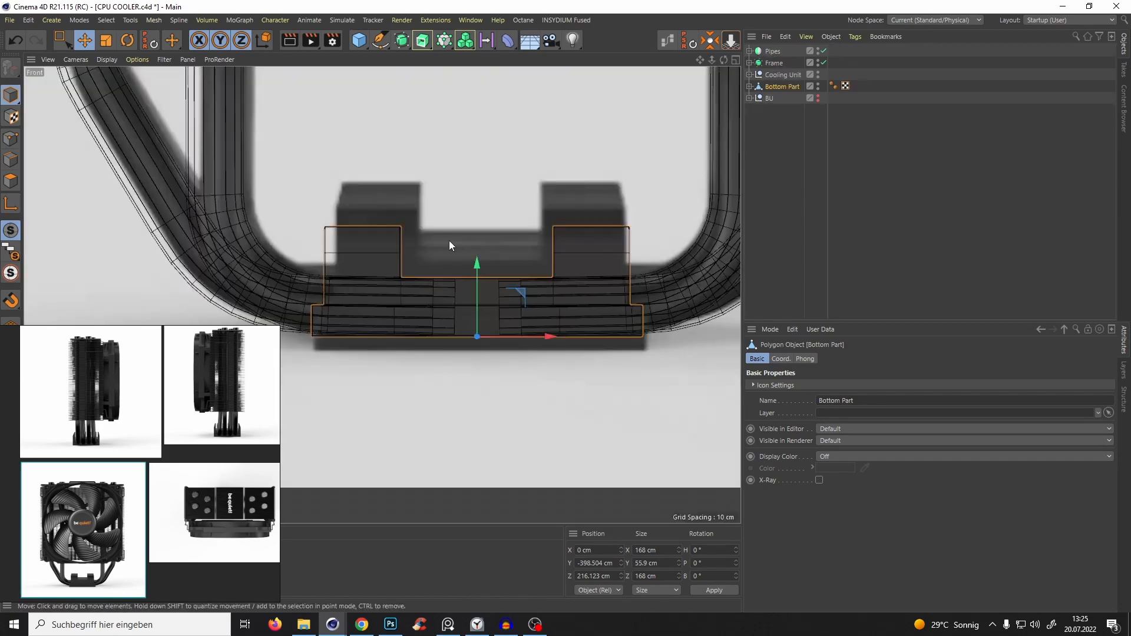
{"action": "scroll", "coordinate": [501, 236], "scroll_direction": "down", "scroll_amount": 5}
{"action": "key", "text": "F5"}
{"action": "scroll", "coordinate": [551, 206], "scroll_direction": "up", "scroll_amount": 5}
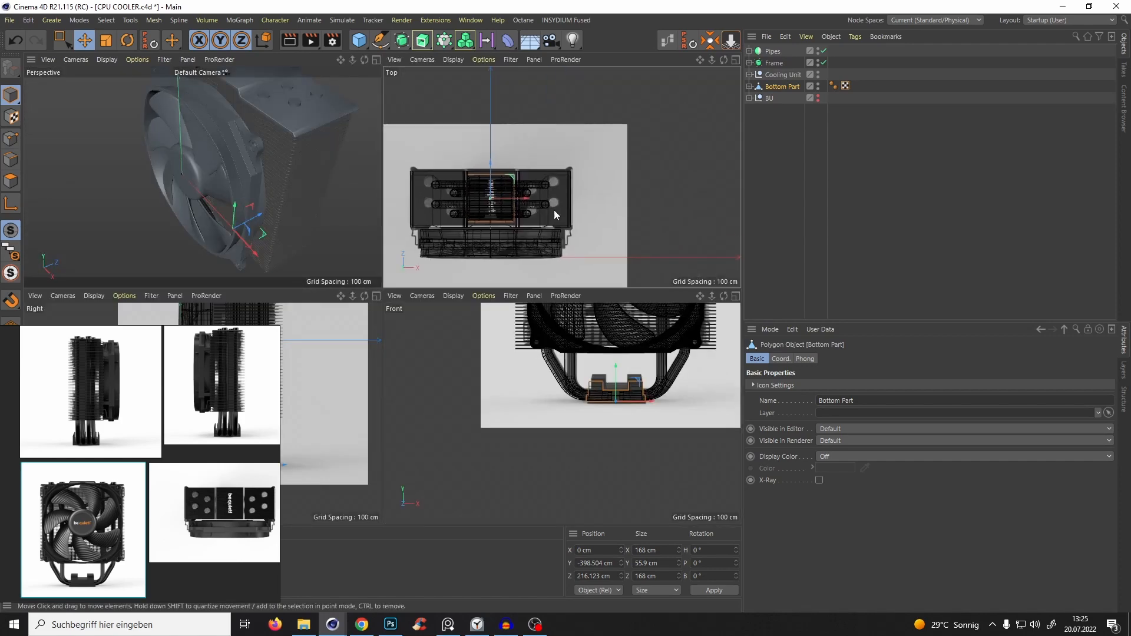
{"action": "middle_click_drag", "start_coordinate": [545, 198], "coordinate": [610, 151], "text": "alt"}
{"action": "scroll", "coordinate": [613, 185], "scroll_direction": "down", "scroll_amount": 3}
{"action": "scroll", "coordinate": [666, 170], "scroll_direction": "up", "scroll_amount": 4}
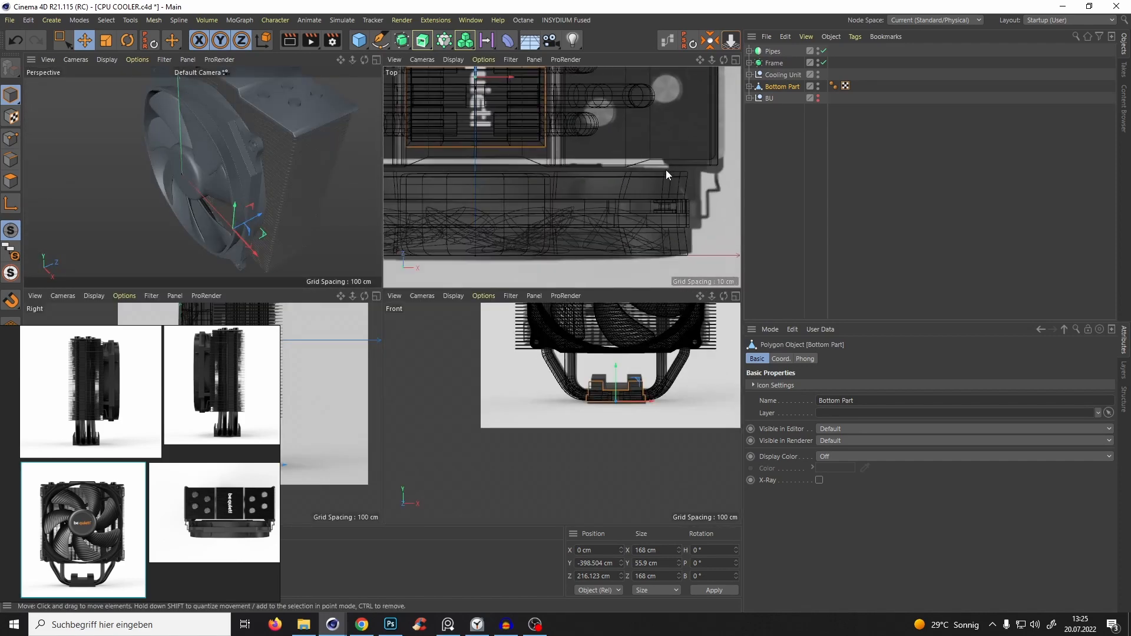
{"action": "middle_click_drag", "start_coordinate": [683, 198], "coordinate": [659, 179], "text": "alt"}
{"action": "scroll", "coordinate": [659, 179], "scroll_direction": "up", "scroll_amount": 2}
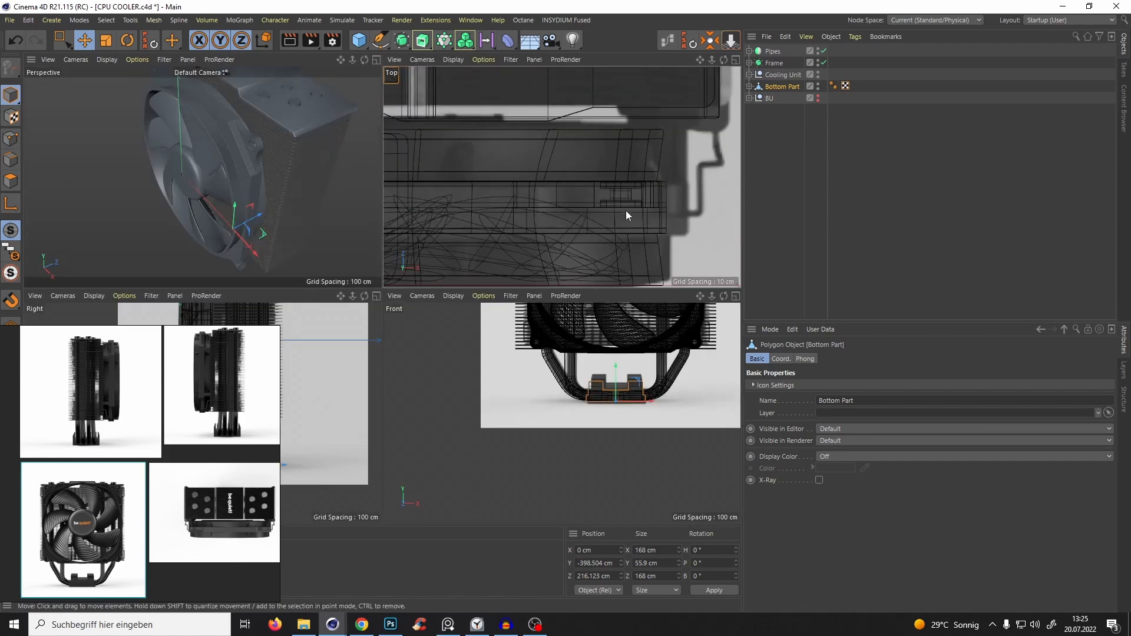
{"action": "key", "text": "F10"}
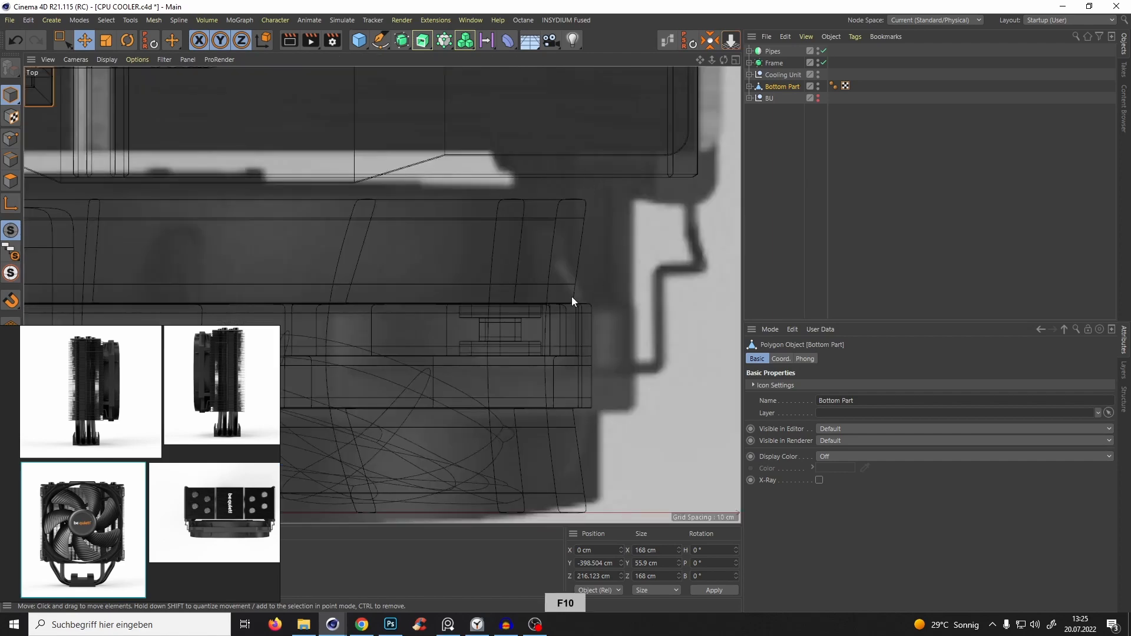
Select the Frame and compare it across the perspective, side, front and top views.
{"action": "left_click", "coordinate": [544, 292]}
{"action": "key", "text": "F1"}
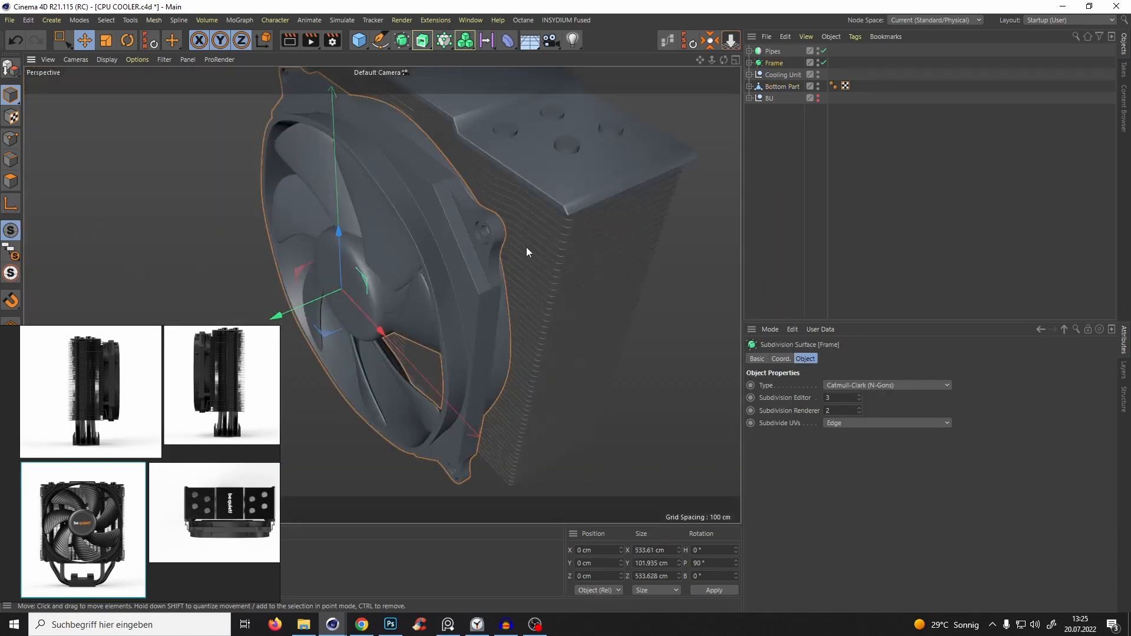
{"action": "key", "text": "F3"}
{"action": "key", "text": "F4"}
{"action": "key", "text": "F5"}
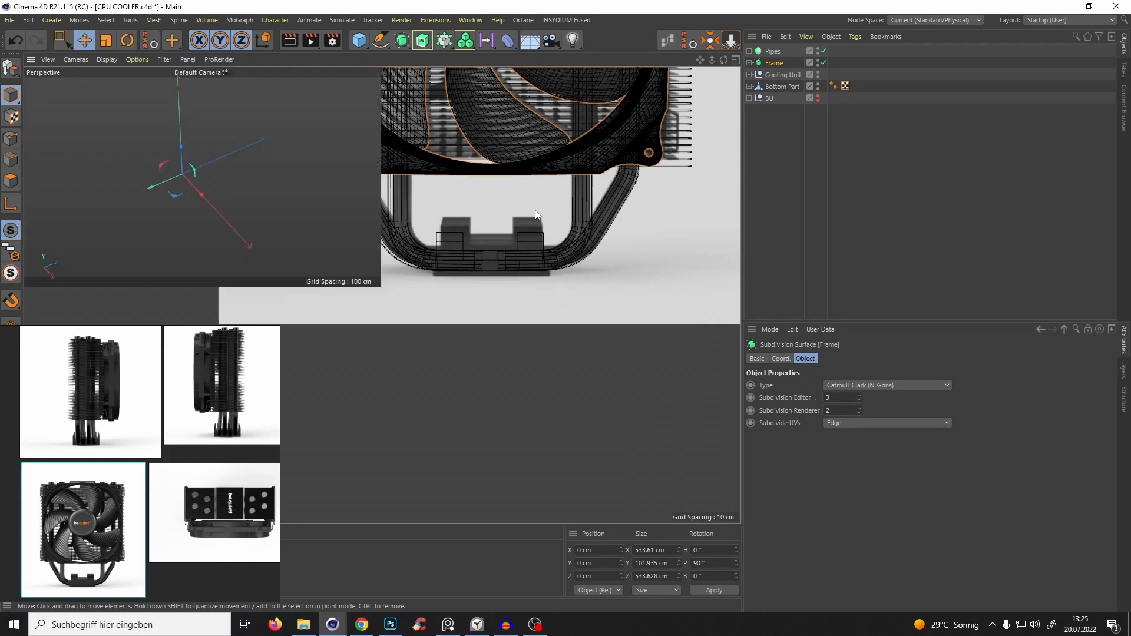
{"action": "key", "text": "F2"}
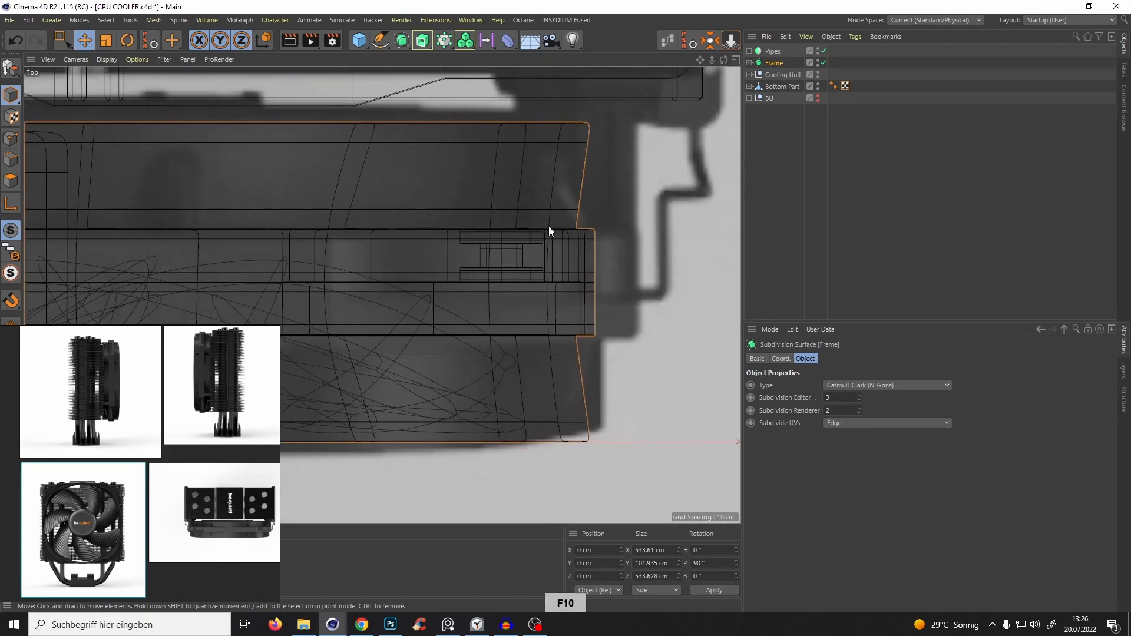
Draw a stepped linear spline with the Spline Pen in the top view, from the frame's mounting hole around its edge into the heatsink.
{"action": "scroll", "coordinate": [501, 177], "scroll_direction": "down", "scroll_amount": 2}
{"action": "left_click", "coordinate": [380, 41]}
{"action": "middle_click_drag", "start_coordinate": [614, 207], "coordinate": [583, 204], "text": "alt"}
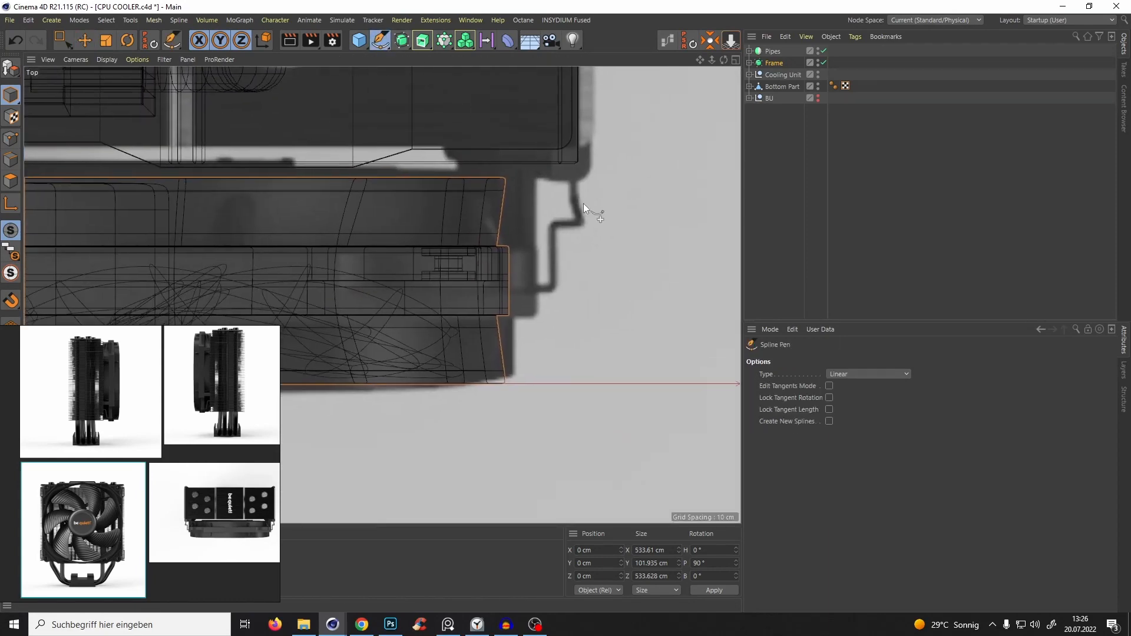
{"action": "scroll", "coordinate": [471, 261], "scroll_direction": "up", "scroll_amount": 2}
{"action": "left_click", "coordinate": [440, 237]}
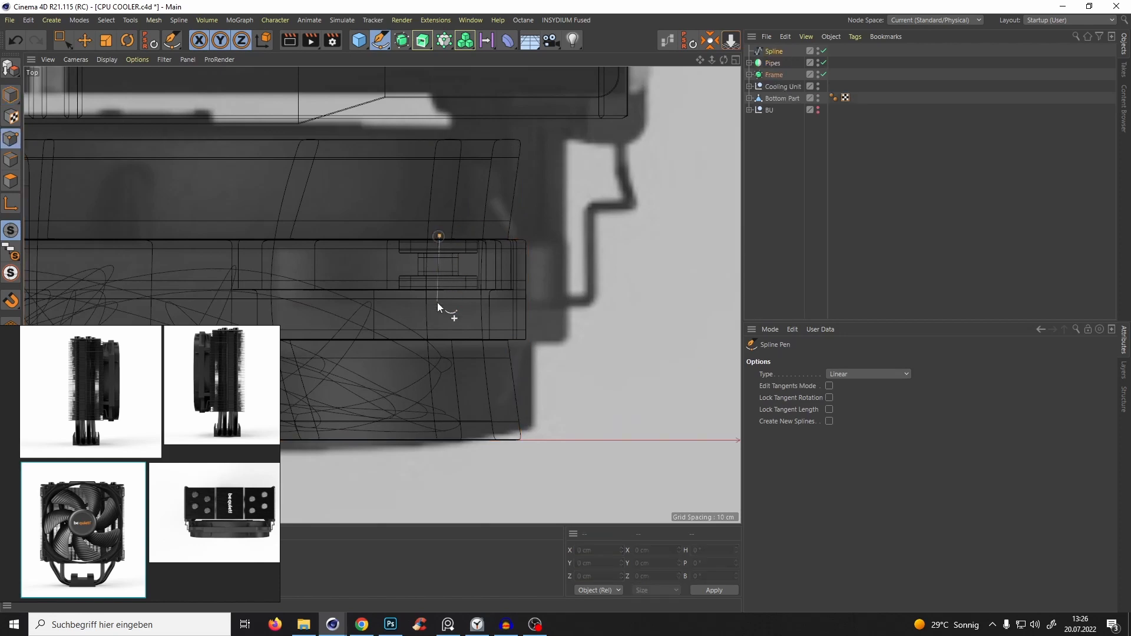
{"action": "left_click", "coordinate": [440, 309]}
{"action": "left_click", "coordinate": [552, 310]}
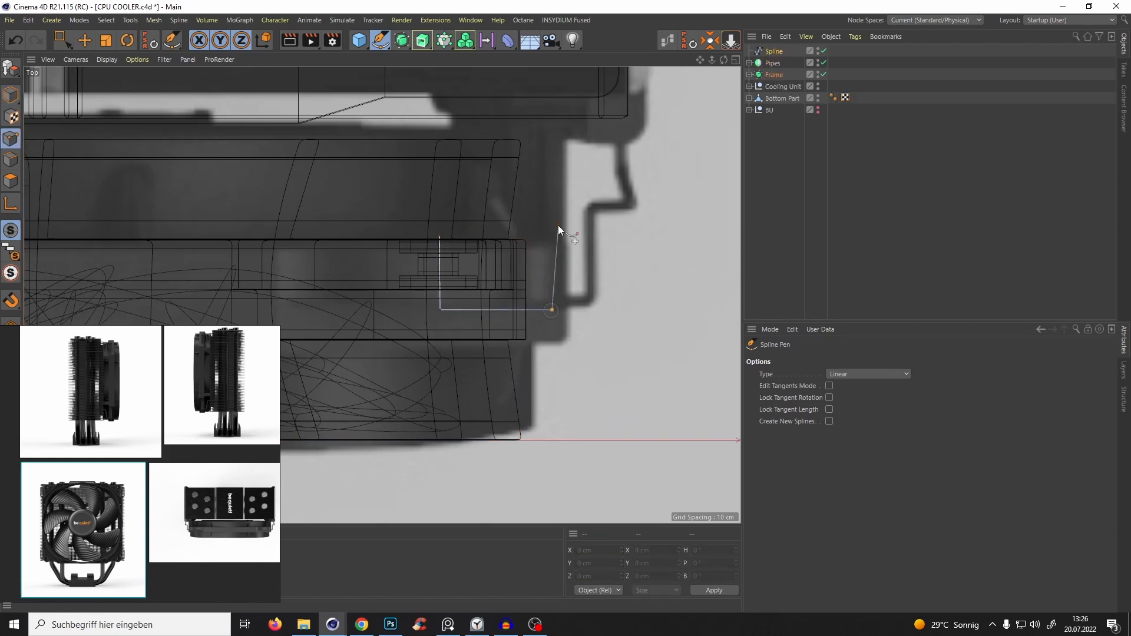
{"action": "left_click", "coordinate": [554, 195]}
{"action": "middle_click_drag", "start_coordinate": [588, 70], "coordinate": [588, 169], "text": "alt"}
{"action": "left_click", "coordinate": [591, 175]}
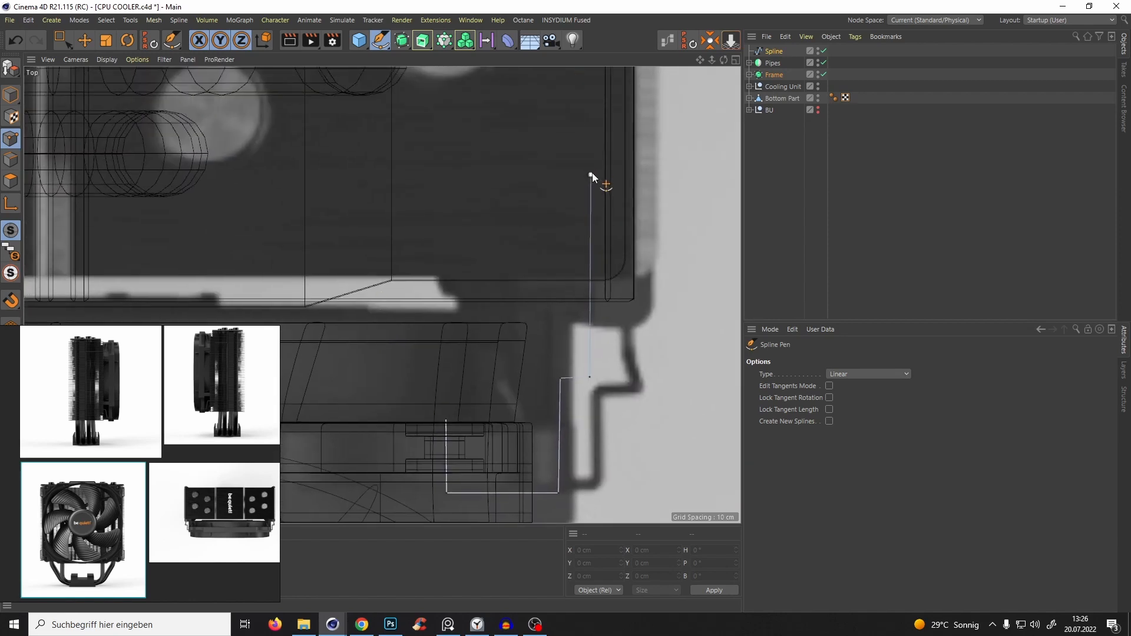
{"action": "left_click", "coordinate": [395, 172]}
{"action": "key", "text": "Escape"}
Raise the wire spline in the side view to the height of the frame's upper mounting hole, at about Y 229 cm.
{"action": "key", "text": "F1"}
{"action": "left_click_drag", "start_coordinate": [563, 288], "coordinate": [511, 283], "text": "alt"}
{"action": "key", "text": "F3"}
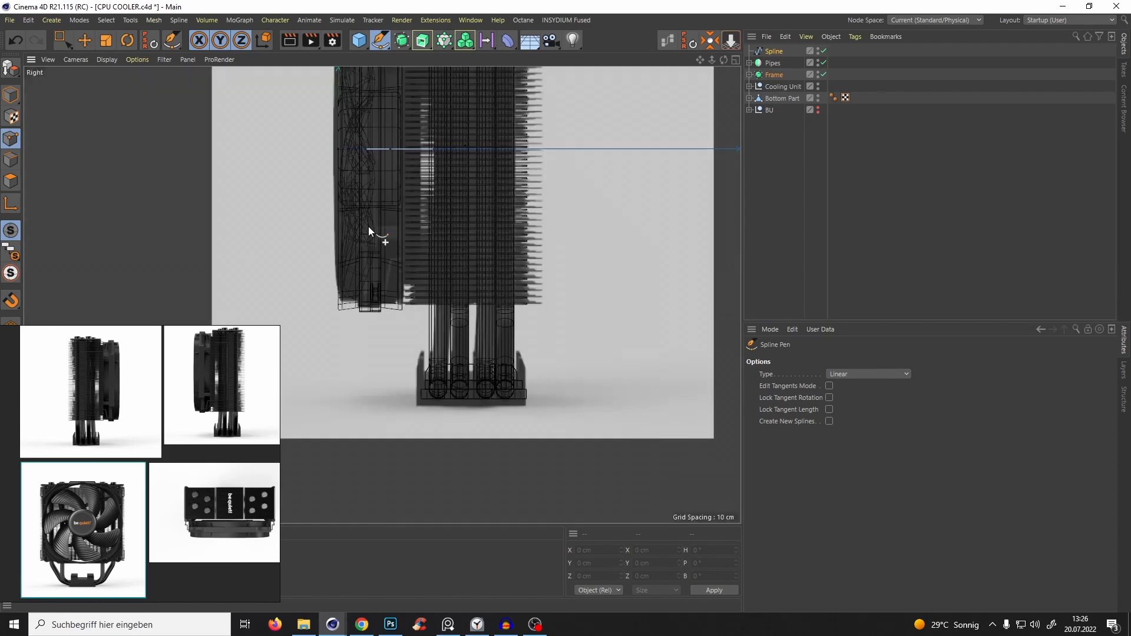
{"action": "scroll", "coordinate": [370, 230], "scroll_direction": "down", "scroll_amount": 3}
{"action": "scroll", "coordinate": [474, 254], "scroll_direction": "up", "scroll_amount": 8}
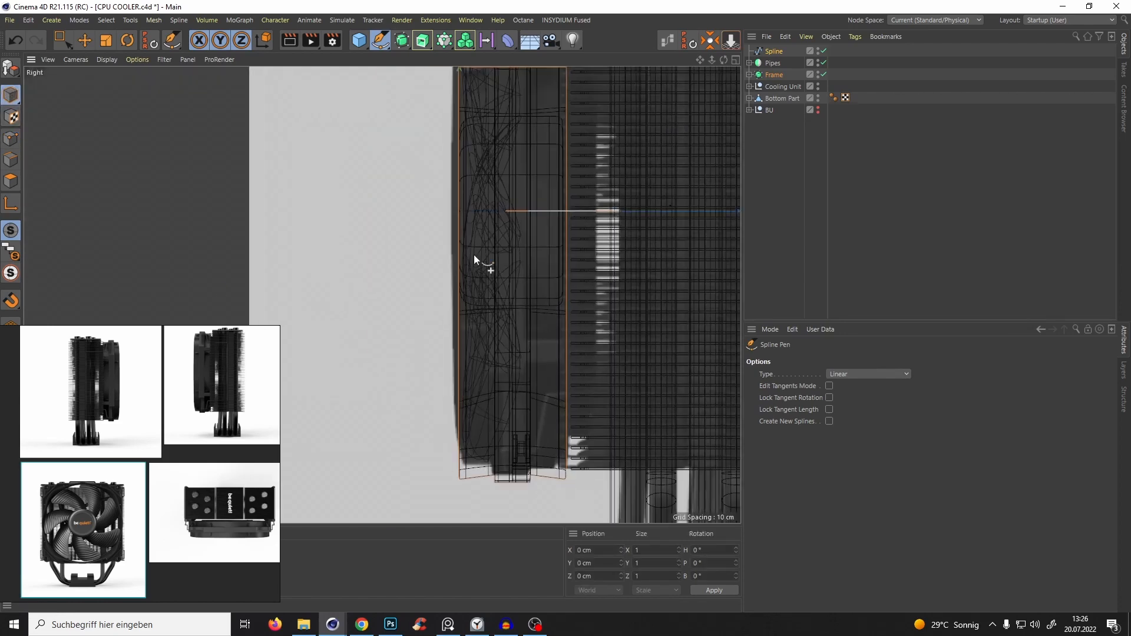
{"action": "key", "text": "e"}
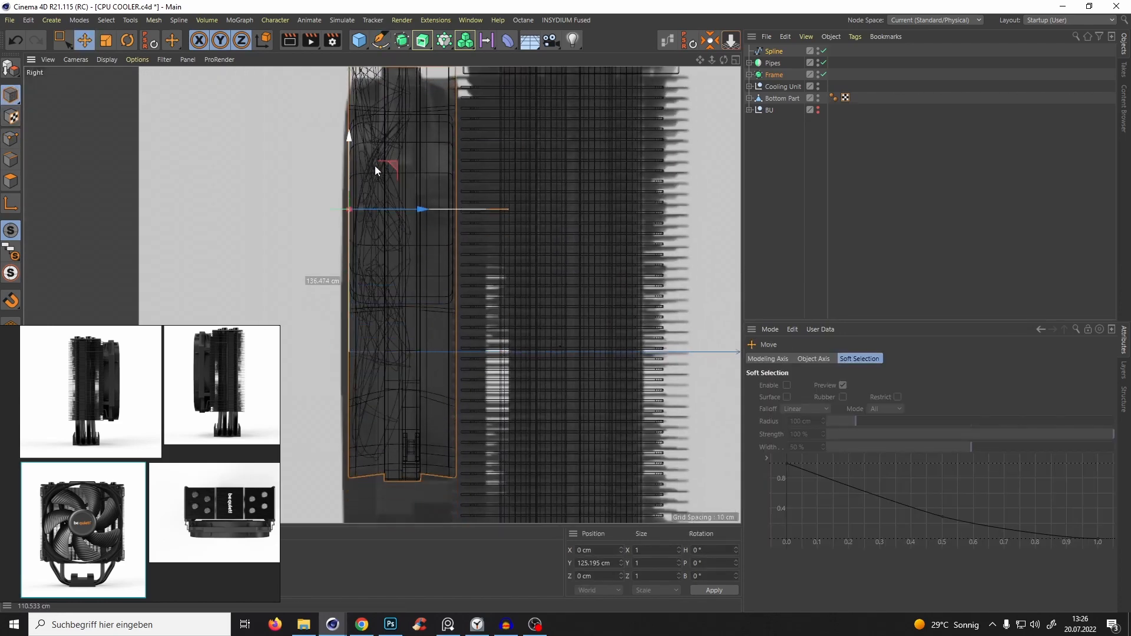
{"action": "left_click", "coordinate": [774, 51]}
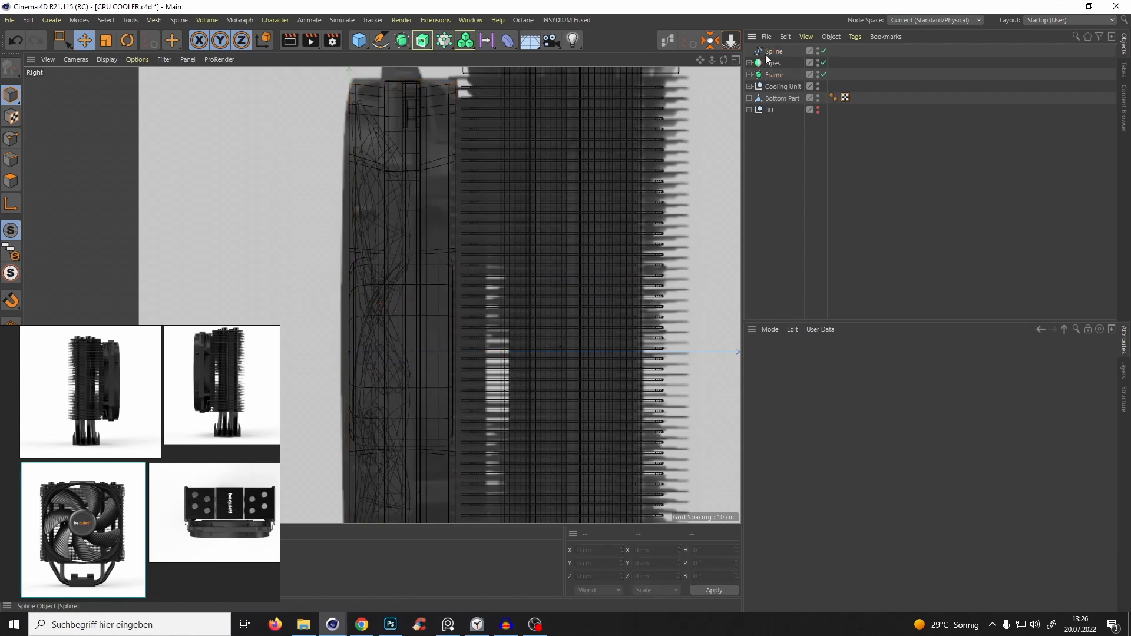
{"action": "left_click_drag", "start_coordinate": [356, 310], "coordinate": [381, 86]}
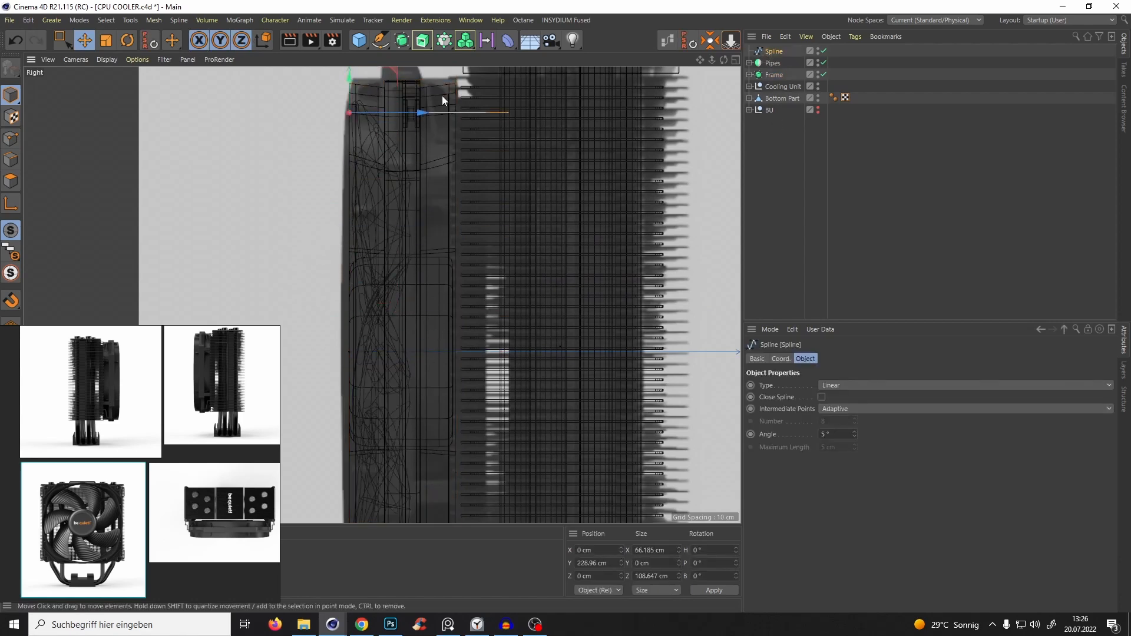
Chamfer all points of the wire spline with a radius of about 3 cm to round its bends.
{"action": "key", "text": "F1"}
{"action": "right_click_drag", "start_coordinate": [495, 136], "coordinate": [531, 120], "text": "alt"}
{"action": "mouse_move", "coordinate": [480, 178]}
{"action": "left_mouse_down", "text": "alt"}
{"action": "mouse_move", "coordinate": [525, 229]}
{"action": "mouse_move", "coordinate": [496, 164]}
{"action": "left_mouse_up", "text": "alt"}
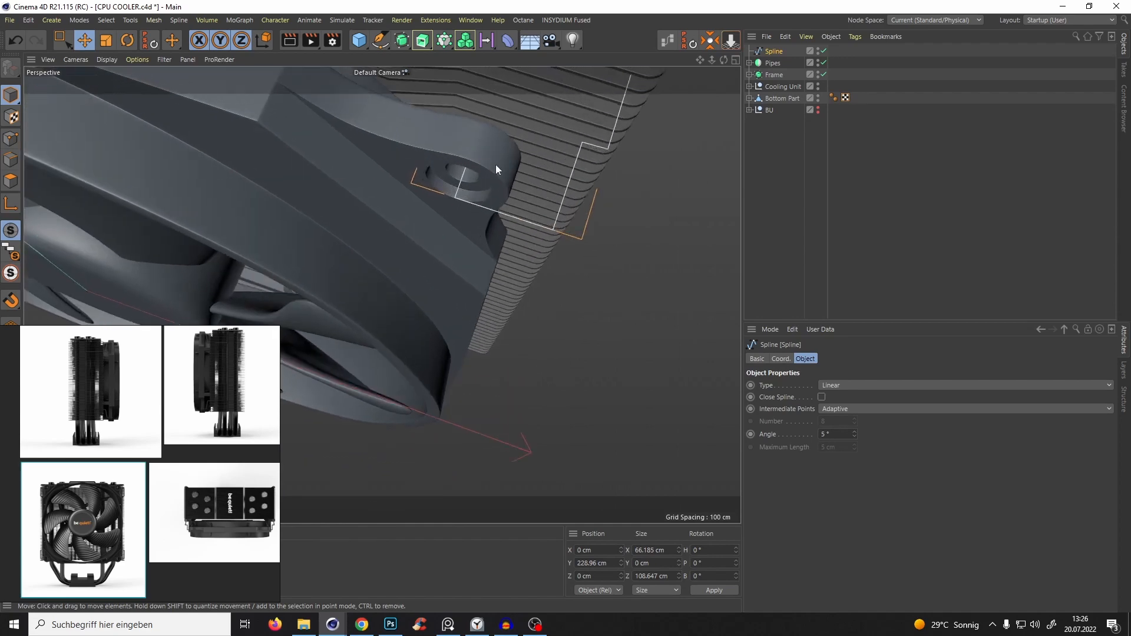
{"action": "right_click_drag", "start_coordinate": [496, 165], "coordinate": [641, 186], "text": "alt"}
{"action": "left_click", "coordinate": [13, 138]}
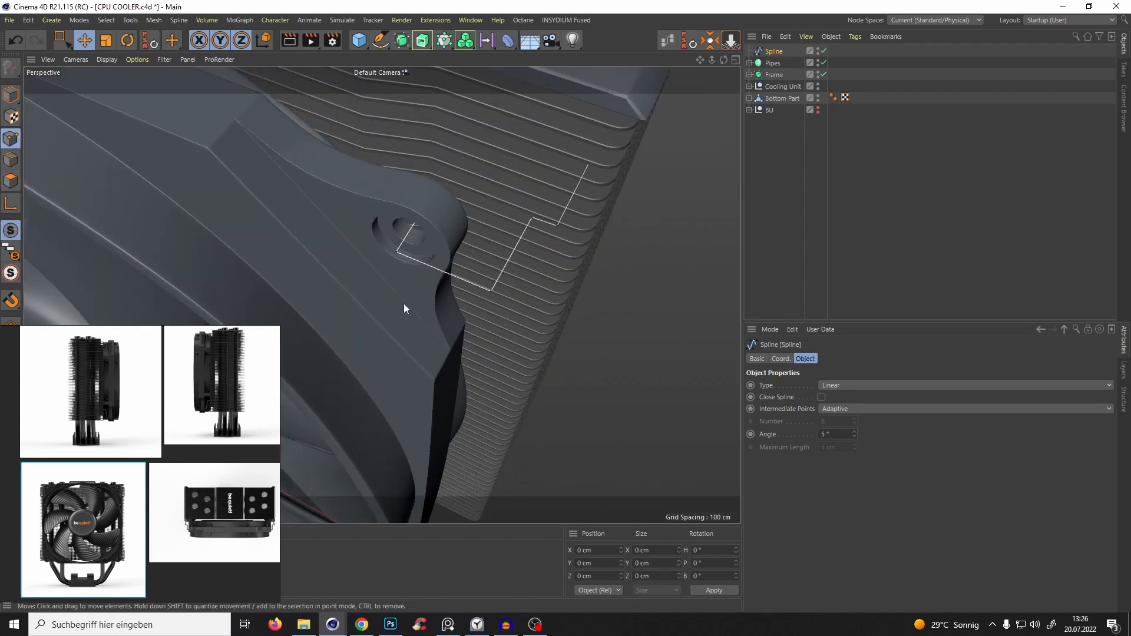
{"action": "left_click_drag", "start_coordinate": [405, 303], "coordinate": [500, 227], "text": "alt"}
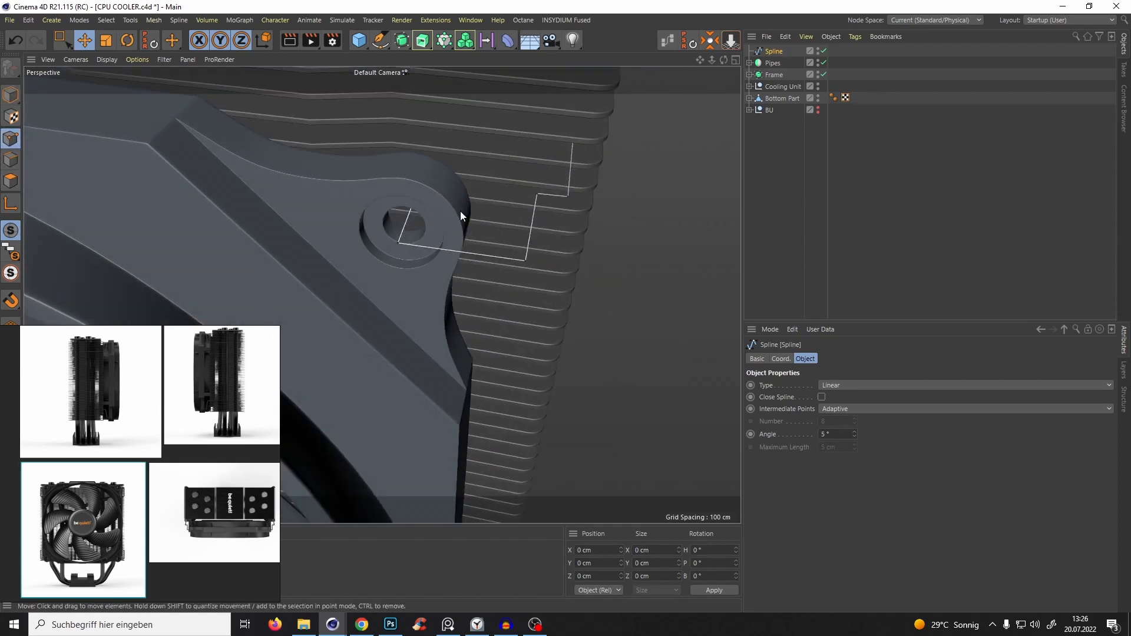
{"action": "key", "text": "ctrl+a"}
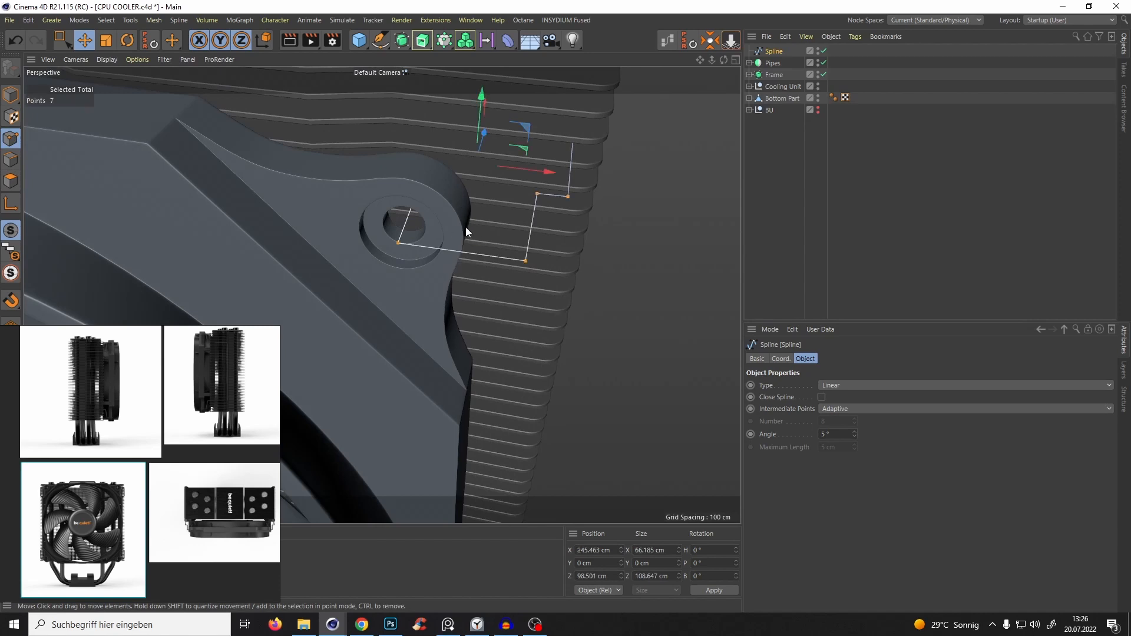
{"action": "right_click", "coordinate": [467, 232]}
{"action": "left_click", "coordinate": [506, 411]}
{"action": "left_click", "coordinate": [433, 264]}
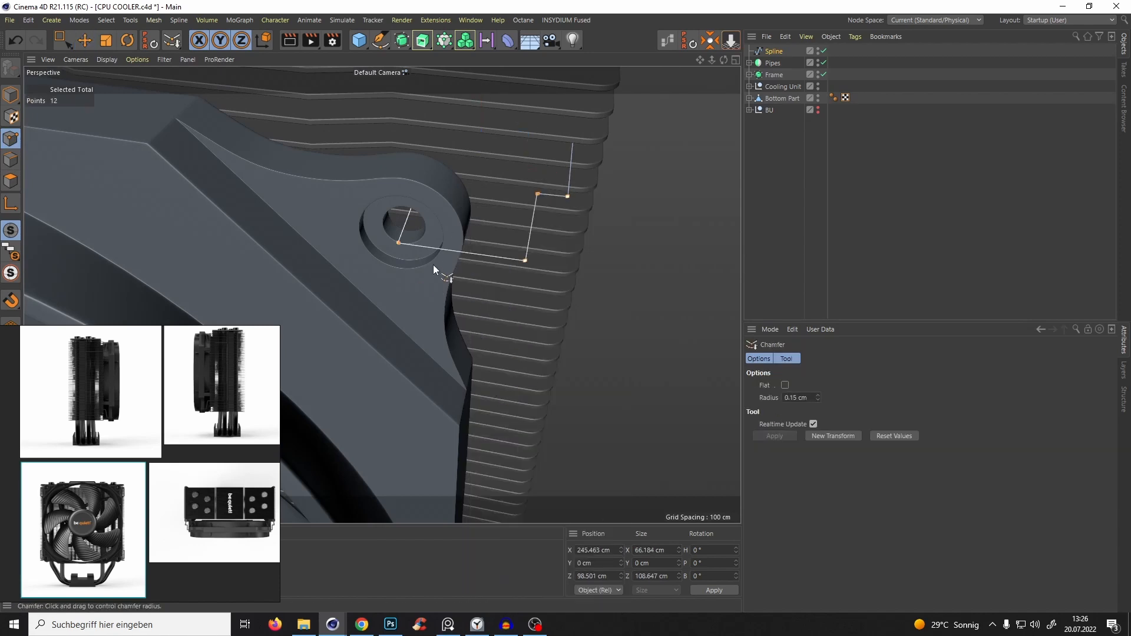
{"action": "left_click_drag", "start_coordinate": [433, 264], "coordinate": [592, 283]}
{"action": "left_click", "coordinate": [811, 200]}
{"action": "right_click_drag", "start_coordinate": [504, 211], "coordinate": [476, 252], "text": "alt"}
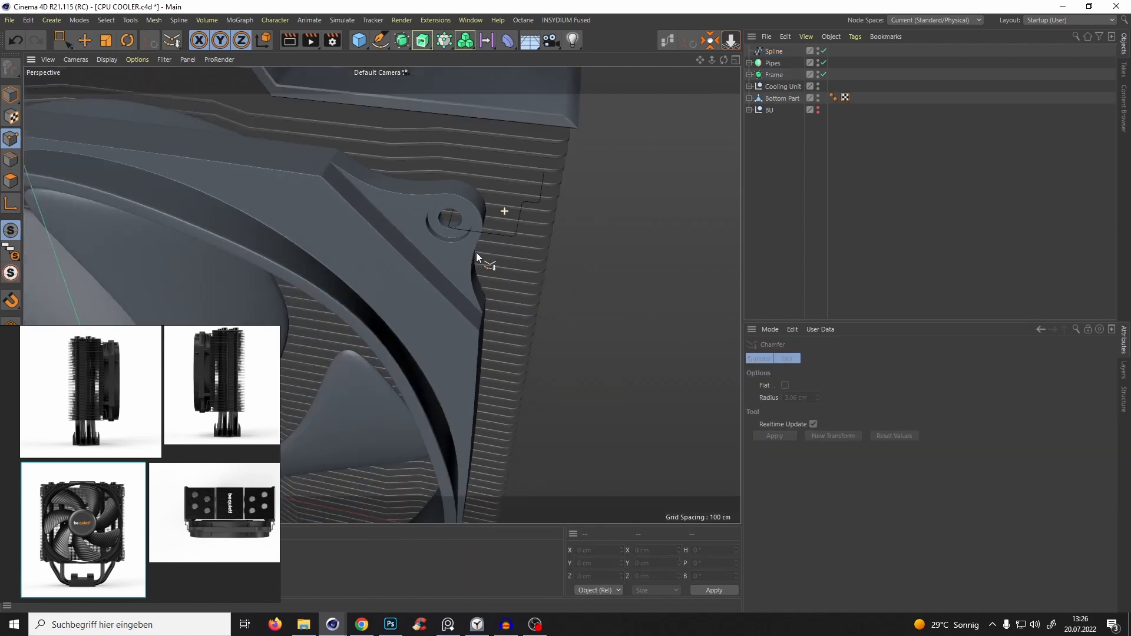
{"action": "left_click_drag", "start_coordinate": [476, 252], "coordinate": [471, 171], "text": "alt"}
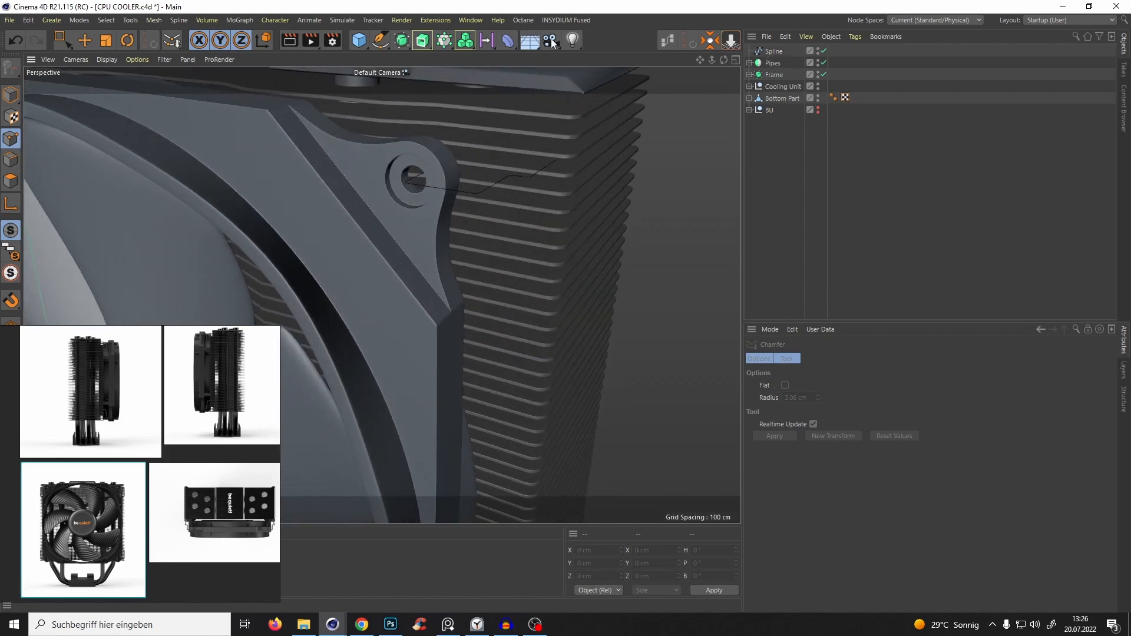
Add a Circle spline and scale it down to a radius of about 5.8 cm as the wire's profile.
{"action": "left_click", "coordinate": [380, 40]}
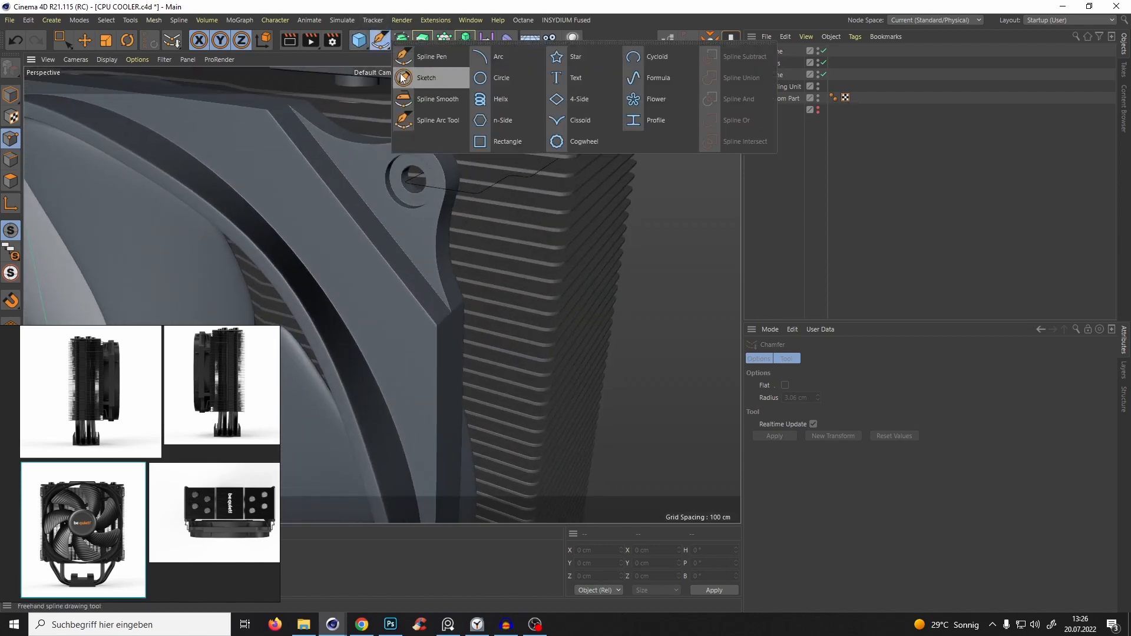
{"action": "left_click", "coordinate": [498, 78]}
{"action": "left_click_drag", "start_coordinate": [418, 233], "coordinate": [628, 112], "text": "alt"}
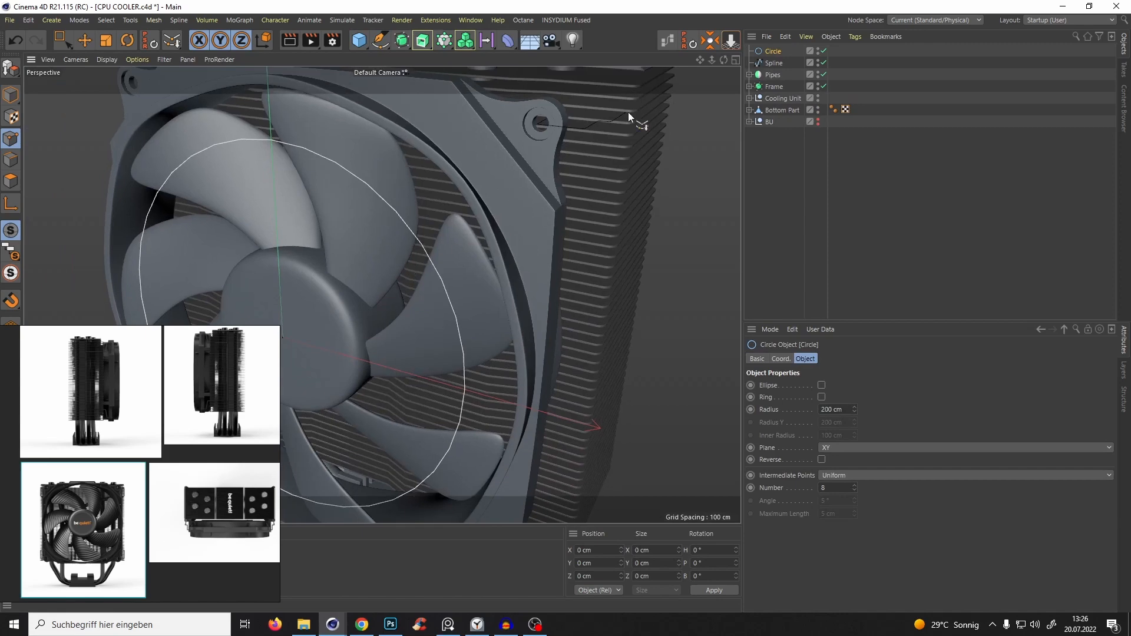
{"action": "key", "text": "t"}
{"action": "left_click_drag", "start_coordinate": [475, 214], "coordinate": [105, 405]}
{"action": "middle_click_drag", "start_coordinate": [413, 188], "coordinate": [327, 331], "text": "alt"}
{"action": "scroll", "coordinate": [326, 331], "scroll_direction": "up", "scroll_amount": 3}
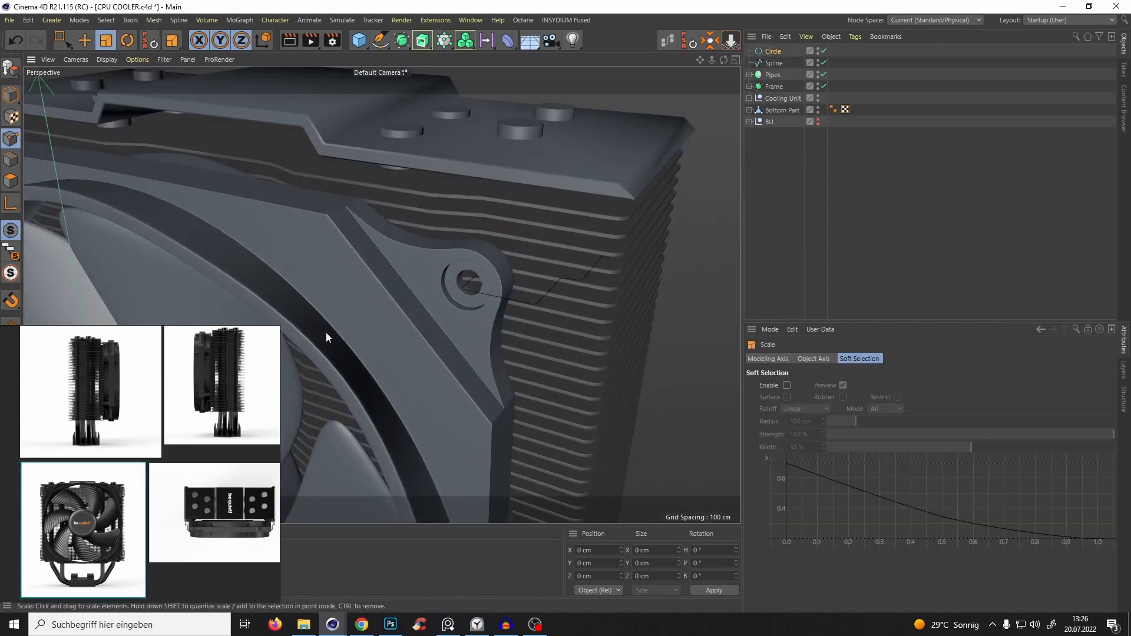
Create a Sweep and place the Circle and the Spline under it to form the clip's wire.
{"action": "left_click", "coordinate": [422, 47]}
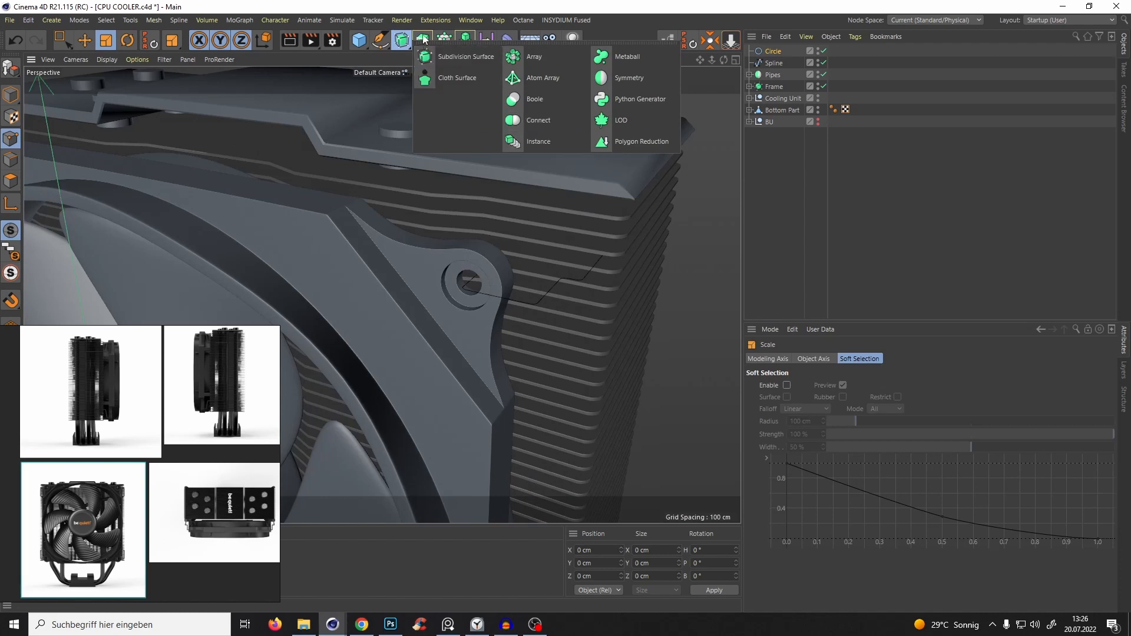
{"action": "mouse_move", "coordinate": [424, 39]}
{"action": "left_click", "coordinate": [471, 119]}
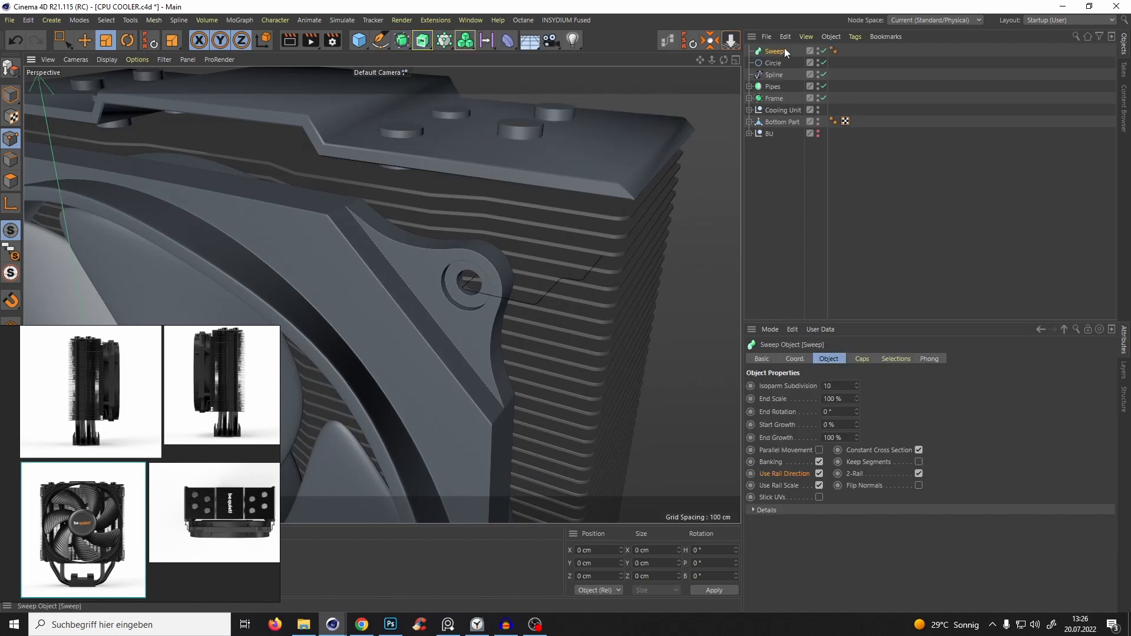
{"action": "left_click", "coordinate": [773, 63]}
{"action": "left_click", "coordinate": [774, 74], "text": "ctrl"}
{"action": "left_click_drag", "start_coordinate": [774, 74], "coordinate": [775, 52]}
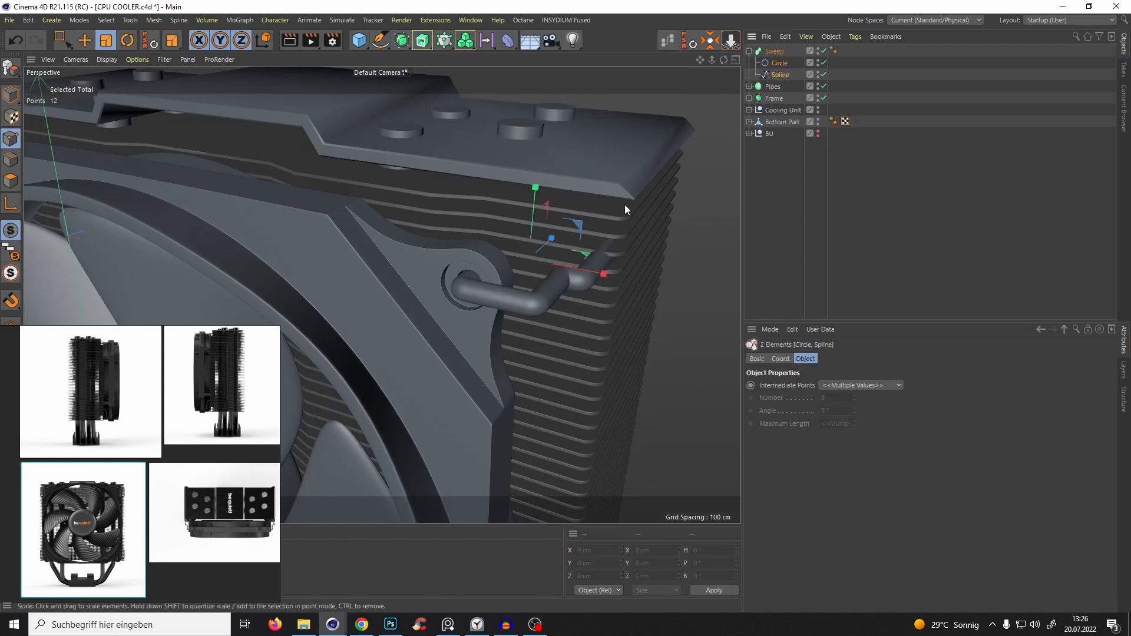
{"action": "left_click_drag", "start_coordinate": [530, 239], "coordinate": [456, 273], "text": "alt"}
Scale the sweep's Circle down further so the wire is thinner beside the mounting hole.
{"action": "left_click", "coordinate": [778, 64]}
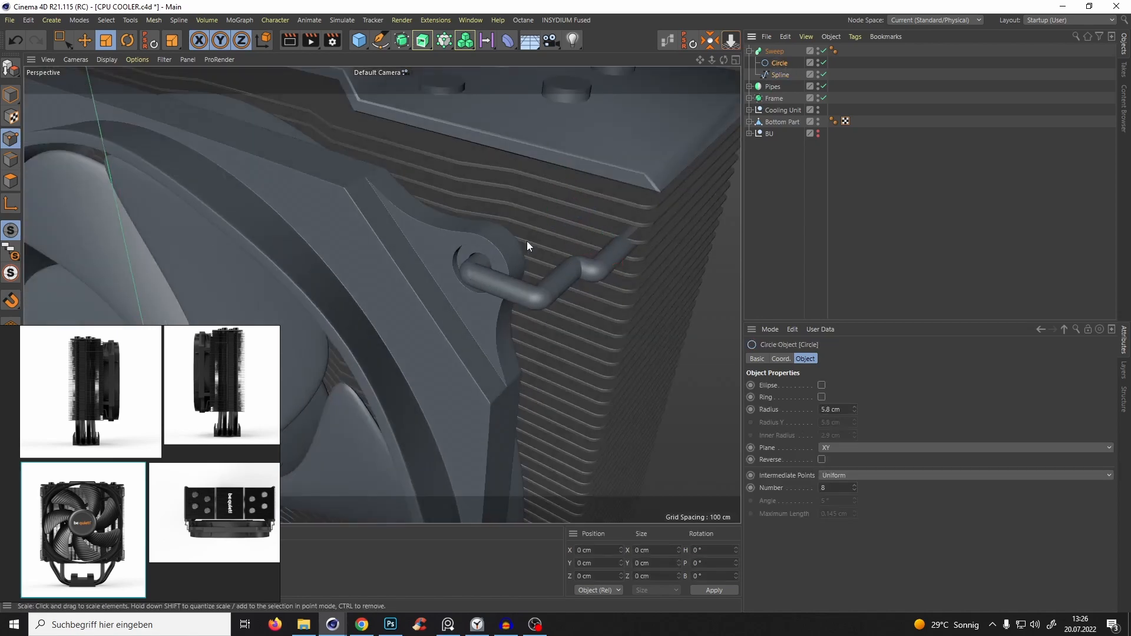
{"action": "left_click_drag", "start_coordinate": [527, 246], "coordinate": [338, 393]}
{"action": "left_click_drag", "start_coordinate": [480, 259], "coordinate": [507, 271], "text": "alt"}
{"action": "scroll", "coordinate": [486, 217], "scroll_direction": "down", "scroll_amount": 3}
{"action": "left_click", "coordinate": [364, 634]}
{"action": "left_click", "coordinate": [365, 632]}
Select the eight outer points of the clip's spline and bring them inward, closer to the frame's edge.
{"action": "left_click", "coordinate": [780, 75]}
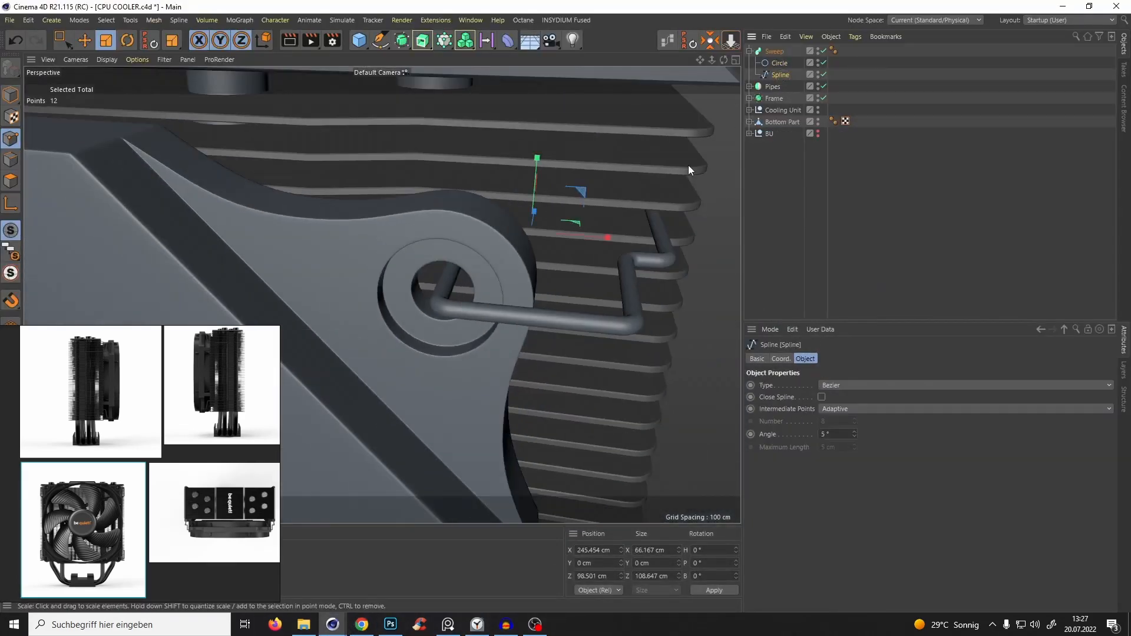
{"action": "key", "text": "e"}
{"action": "left_click_drag", "start_coordinate": [564, 232], "coordinate": [537, 185]}
{"action": "key", "text": "0"}
{"action": "left_click_drag", "start_coordinate": [504, 124], "coordinate": [646, 398]}
{"action": "left_click_drag", "start_coordinate": [642, 306], "coordinate": [512, 201], "text": "alt"}
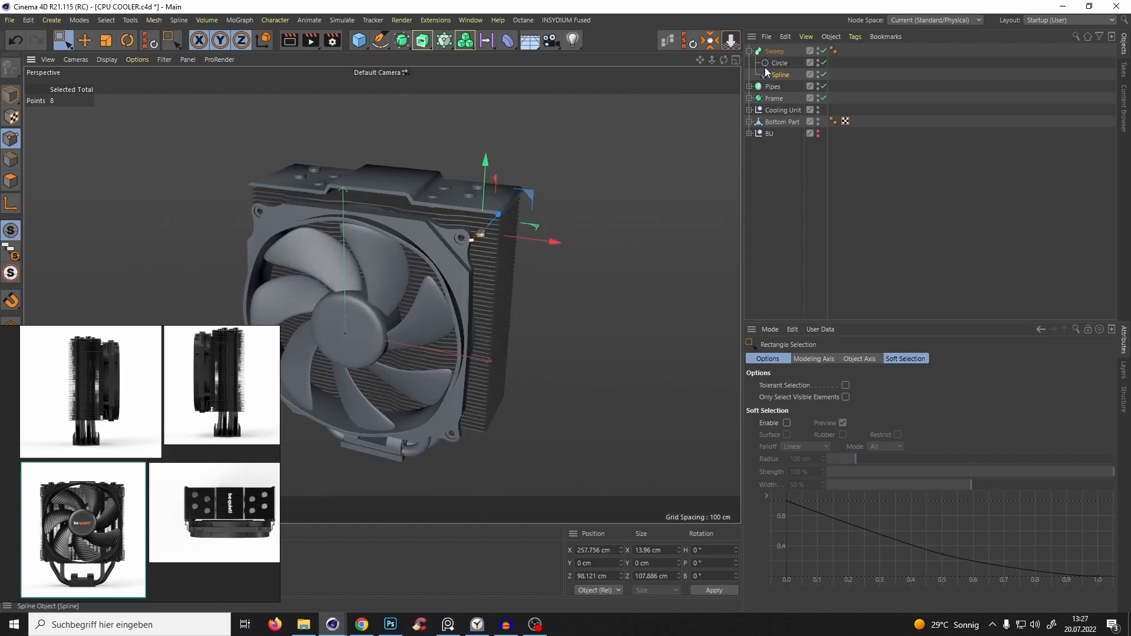
Collapse the Sweep in the object hierarchy and rename it Clip.
{"action": "left_click", "coordinate": [749, 51]}
{"action": "double_click", "coordinate": [774, 51]}
{"action": "type", "text": "C"}
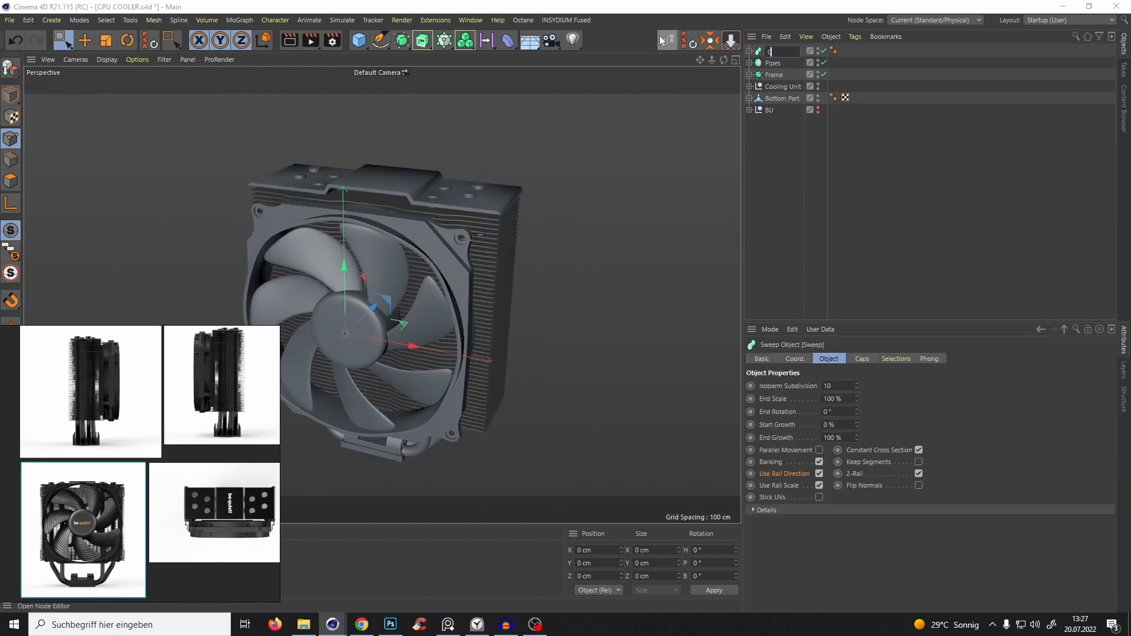
{"action": "type", "text": "lip"}
{"action": "key", "text": "Return"}
Mirror the Clip to the opposite upper corner of the frame with a Symmetry object in the ZY plane.
{"action": "left_click_drag", "start_coordinate": [455, 335], "coordinate": [472, 304], "text": "alt"}
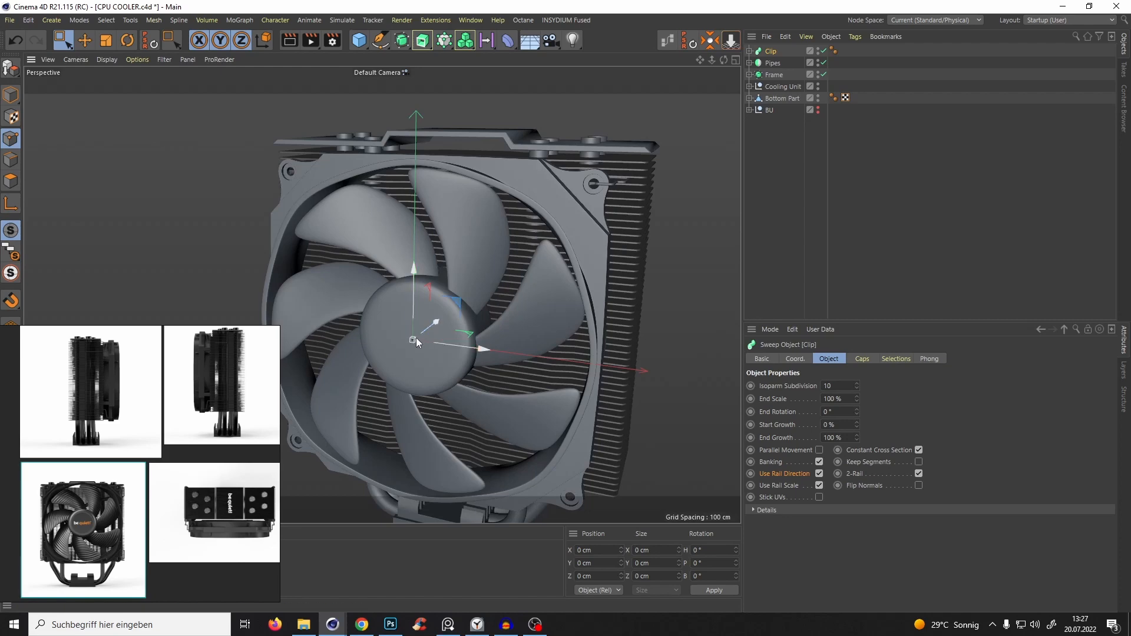
{"action": "left_click_drag", "start_coordinate": [387, 353], "coordinate": [412, 309], "text": "alt"}
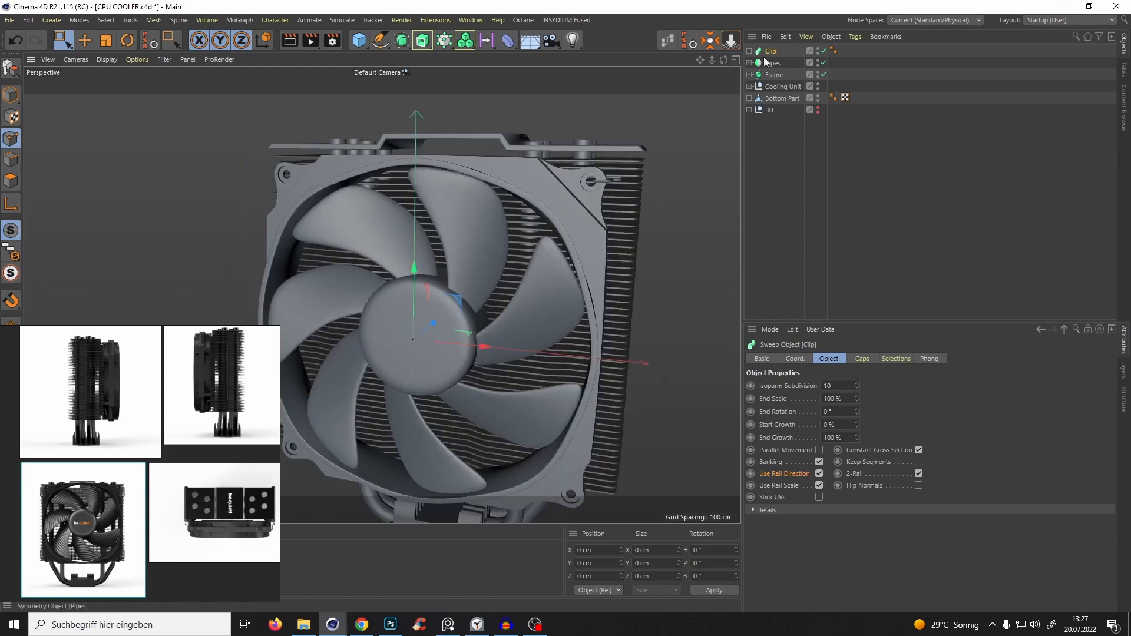
{"action": "left_click", "coordinate": [423, 40]}
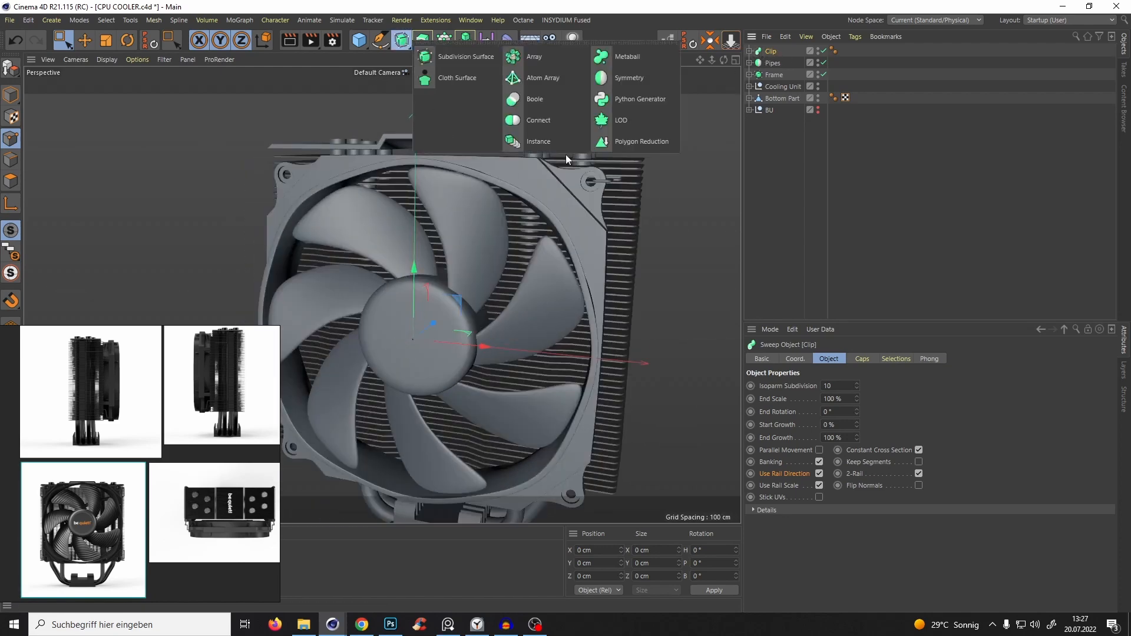
{"action": "left_click", "coordinate": [629, 79], "text": "alt"}
{"action": "left_click_drag", "start_coordinate": [417, 176], "coordinate": [492, 221], "text": "alt"}
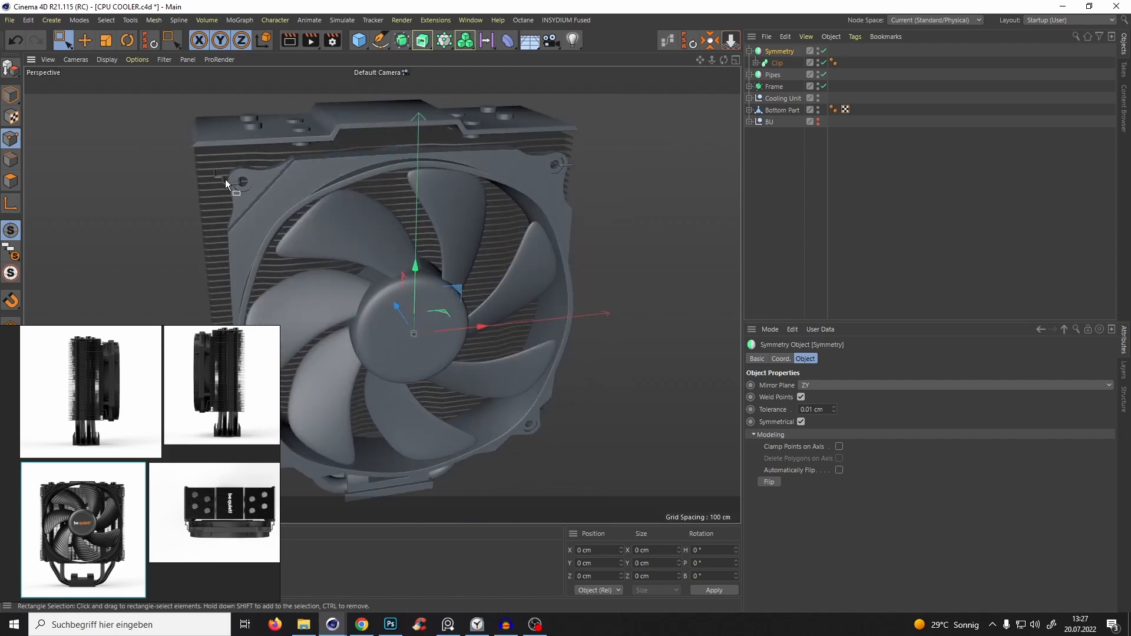
{"action": "left_click_drag", "start_coordinate": [225, 179], "coordinate": [448, 188], "text": "alt"}
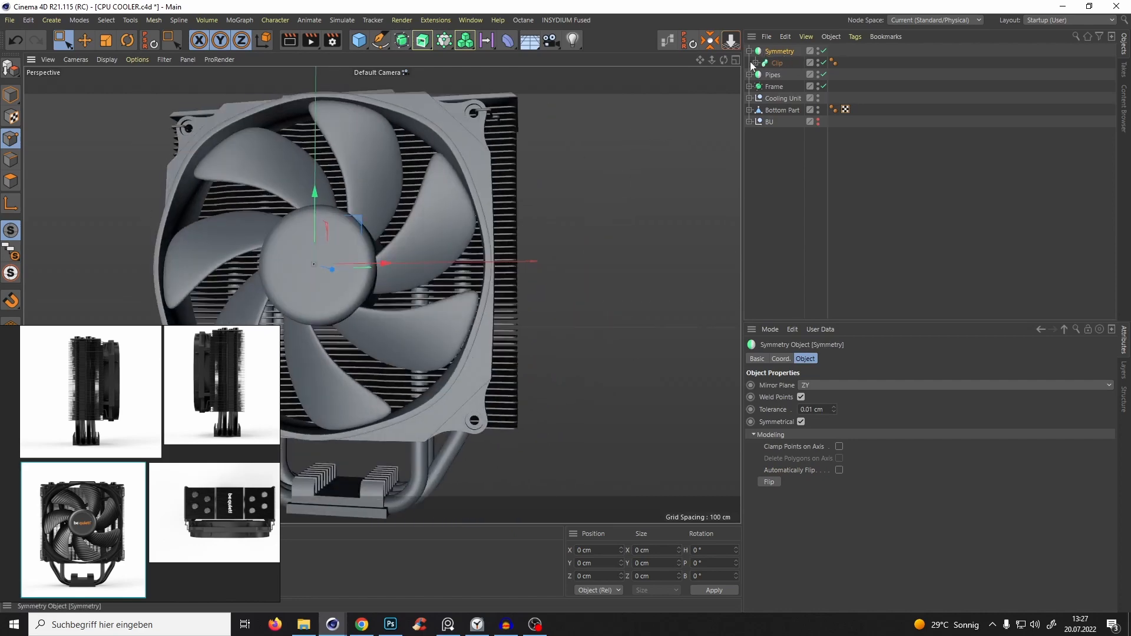
Wrap the mirrored clips in a second Symmetry object with the XZ mirror plane to place them at the lower corners.
{"action": "left_click", "coordinate": [423, 40]}
{"action": "left_click", "coordinate": [642, 82], "text": "alt"}
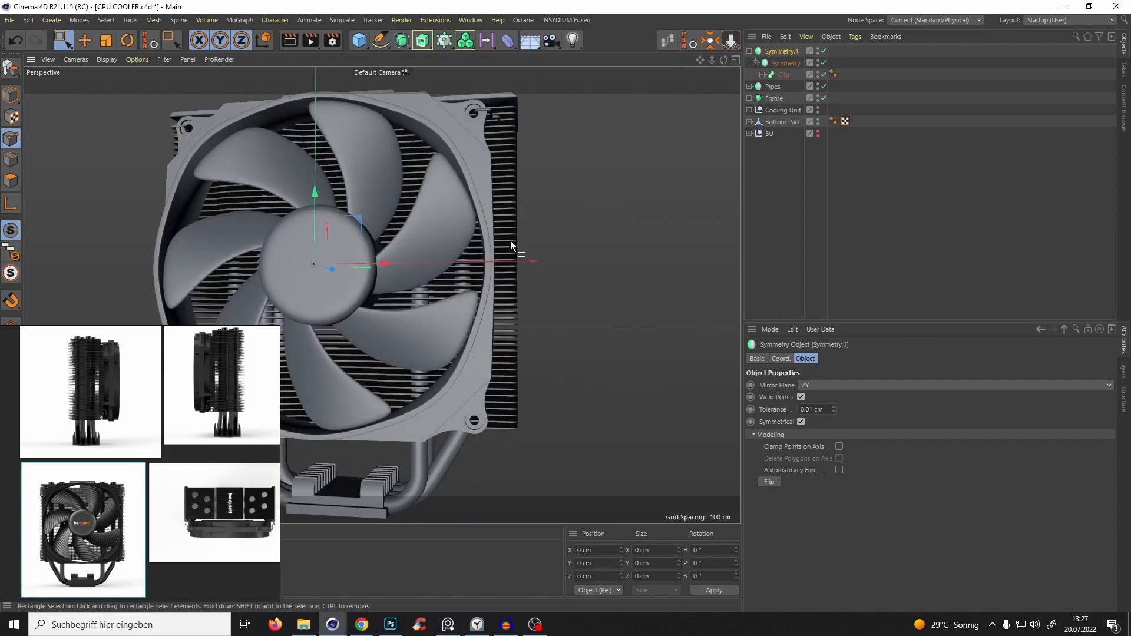
{"action": "left_click", "coordinate": [806, 386]}
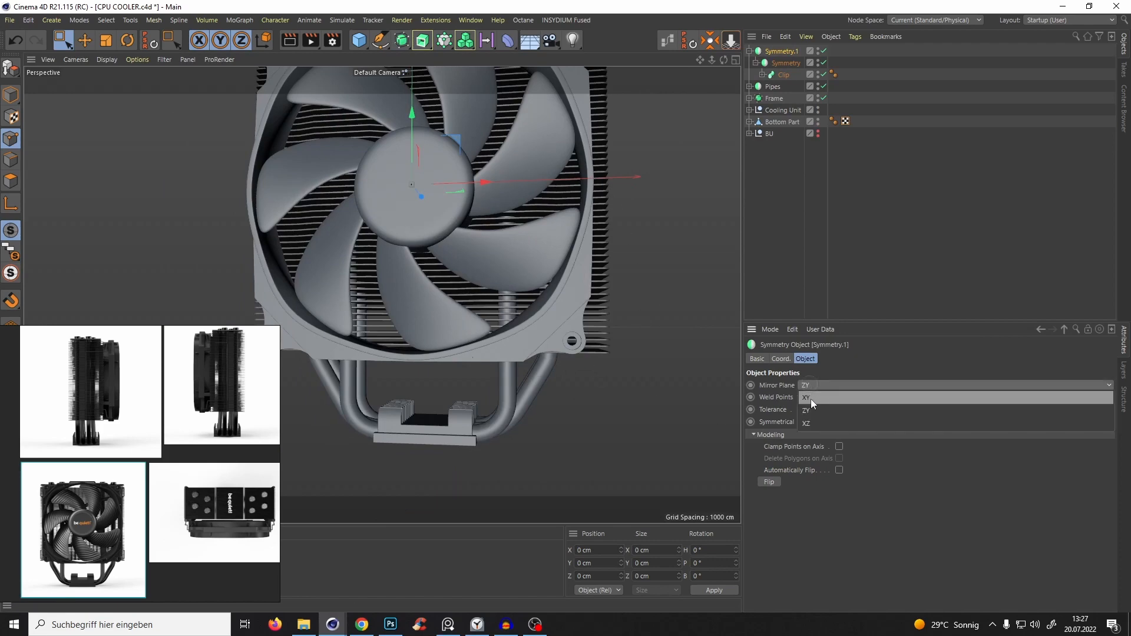
{"action": "left_click", "coordinate": [809, 399]}
{"action": "left_click_drag", "start_coordinate": [565, 347], "coordinate": [471, 361], "text": "alt"}
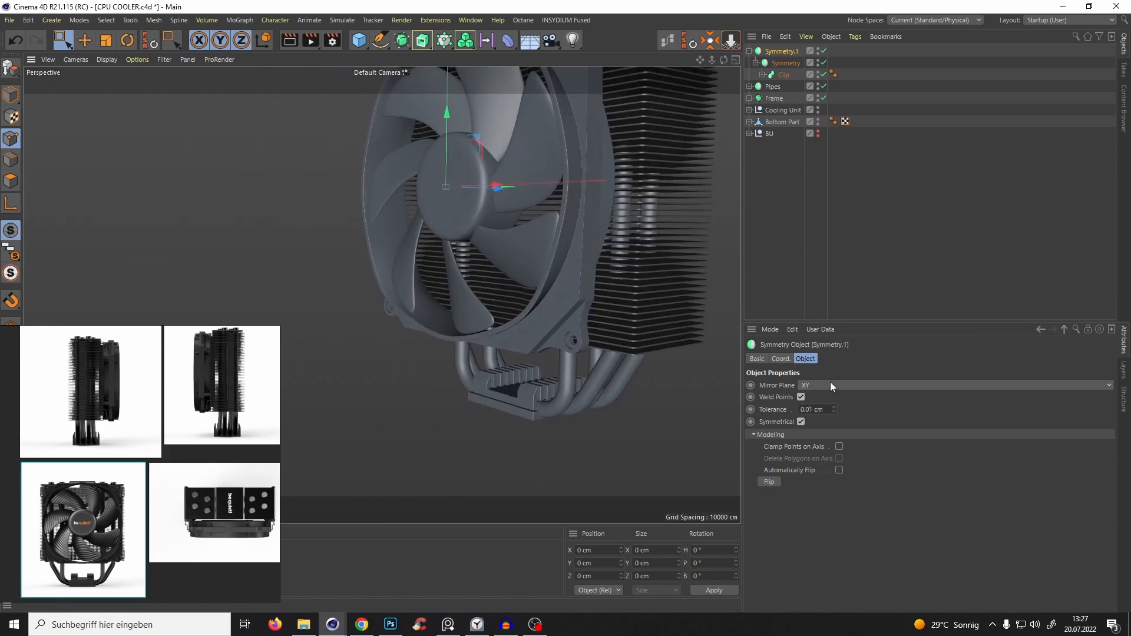
{"action": "left_click", "coordinate": [830, 386]}
{"action": "left_click", "coordinate": [808, 425]}
{"action": "left_click_drag", "start_coordinate": [576, 324], "coordinate": [410, 408], "text": "alt"}
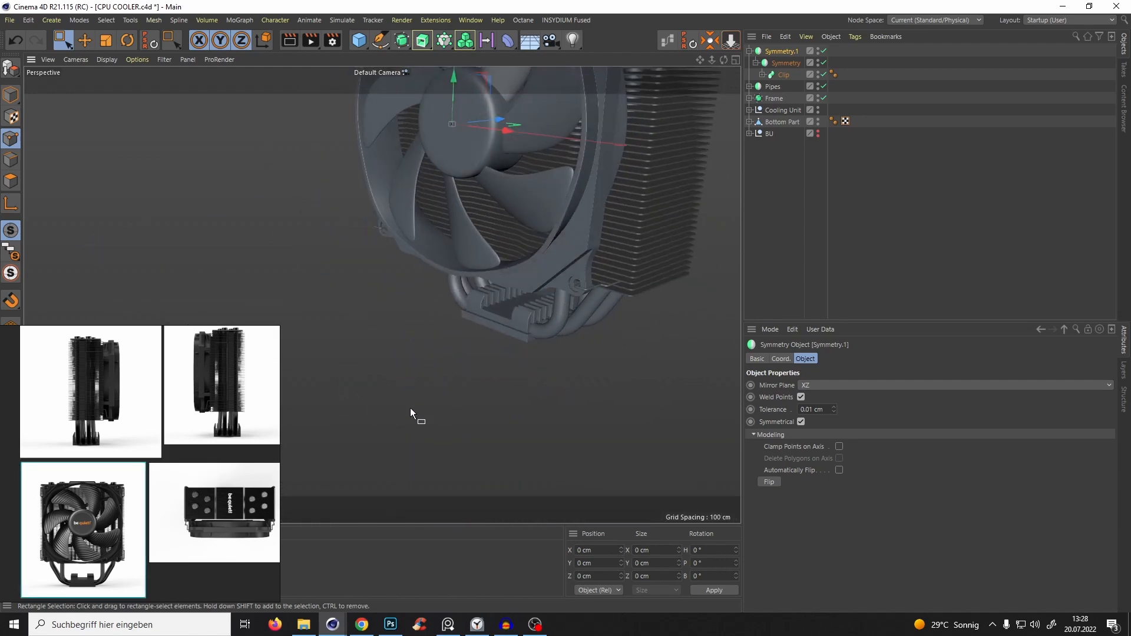
Check the frame's side in the browser's 3D product view, and select the Frame polygon mesh inside the Frame object's hierarchy.
{"action": "left_click", "coordinate": [354, 617]}
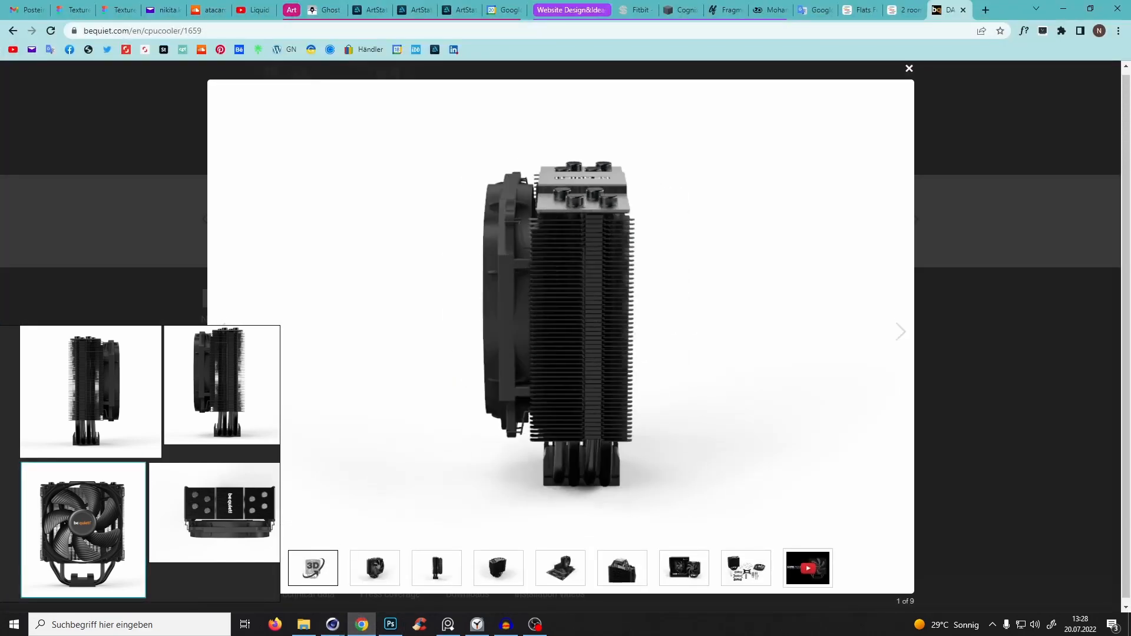
{"action": "left_click", "coordinate": [355, 616]}
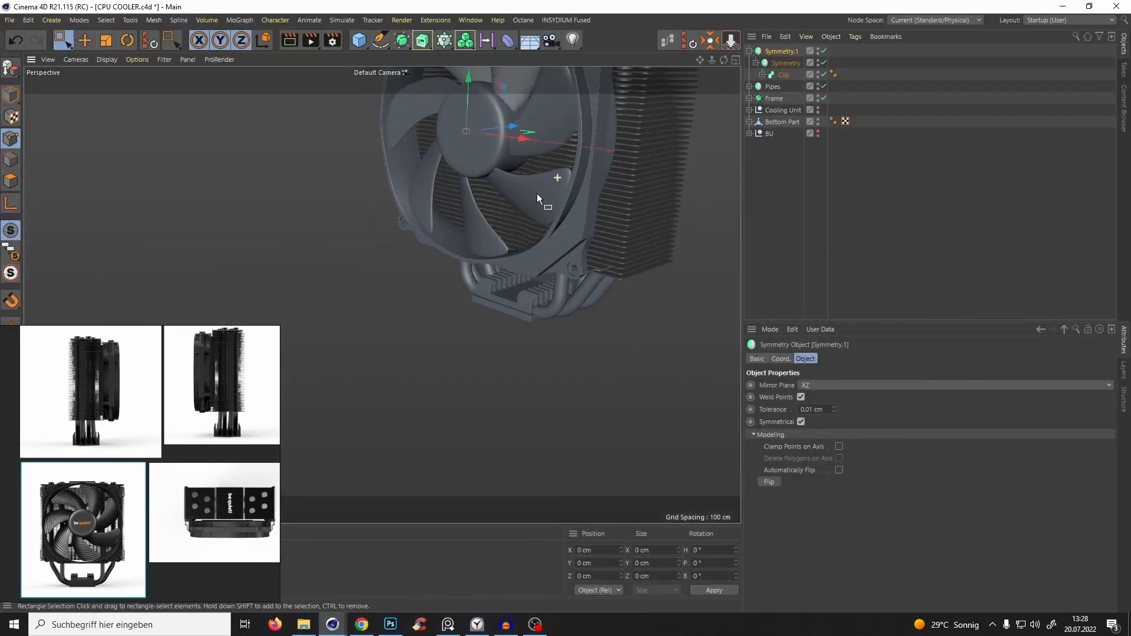
{"action": "middle_click_drag", "start_coordinate": [569, 152], "coordinate": [530, 227], "text": "alt"}
{"action": "mouse_move", "coordinate": [530, 228]}
{"action": "left_mouse_down", "text": "alt"}
{"action": "mouse_move", "coordinate": [578, 210]}
{"action": "mouse_move", "coordinate": [501, 221]}
{"action": "mouse_move", "coordinate": [512, 223]}
{"action": "left_mouse_up", "text": "alt"}
{"action": "scroll", "coordinate": [534, 199], "scroll_direction": "up", "scroll_amount": 5}
{"action": "left_click", "coordinate": [749, 98]}
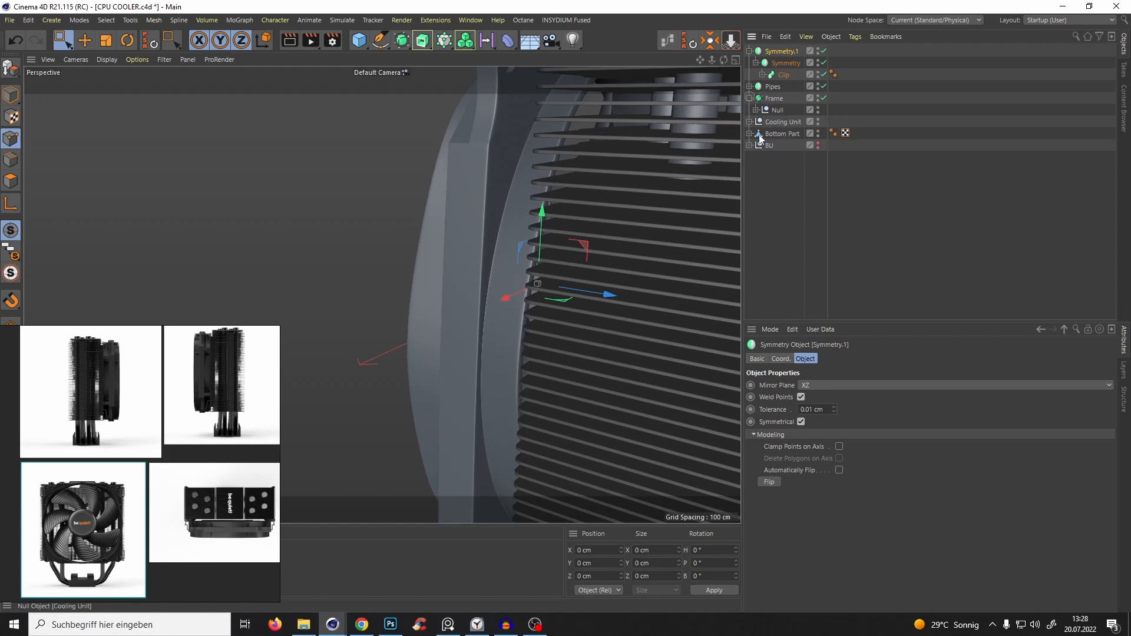
{"action": "left_click", "coordinate": [756, 110]}
{"action": "left_click", "coordinate": [802, 180]}
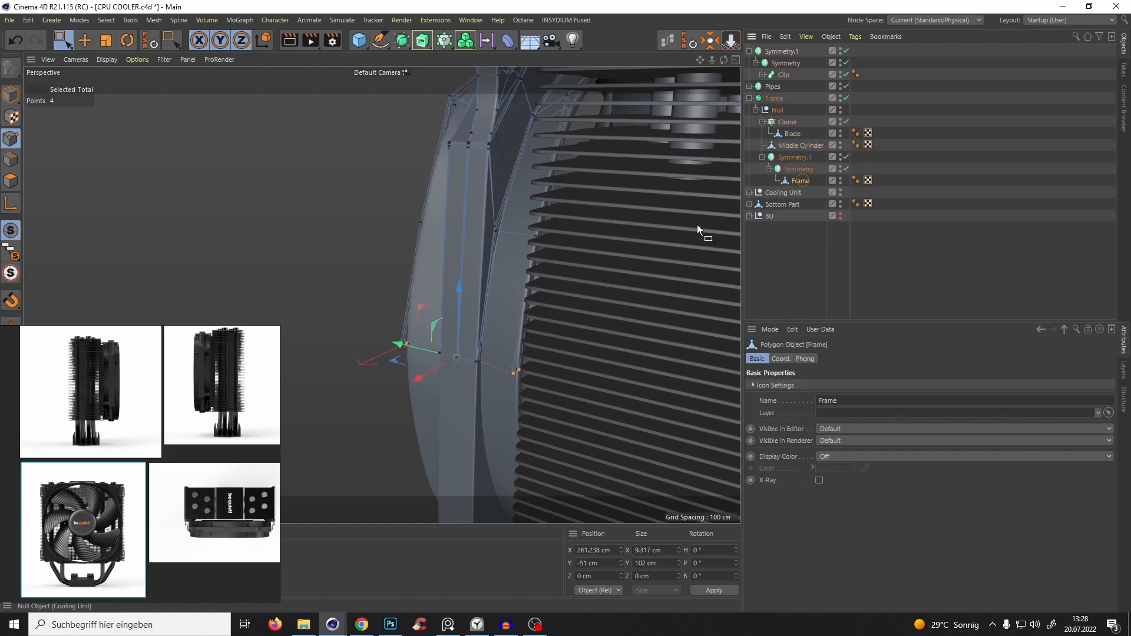
Try to split a piece of the Frame mesh's side face off into its own object.
{"action": "left_click_drag", "start_coordinate": [460, 263], "coordinate": [517, 196], "text": "alt"}
{"action": "key", "text": "u"}
{"action": "key", "text": "p"}
{"action": "key", "text": "e"}
{"action": "scroll", "coordinate": [404, 273], "scroll_direction": "up", "scroll_amount": 5}
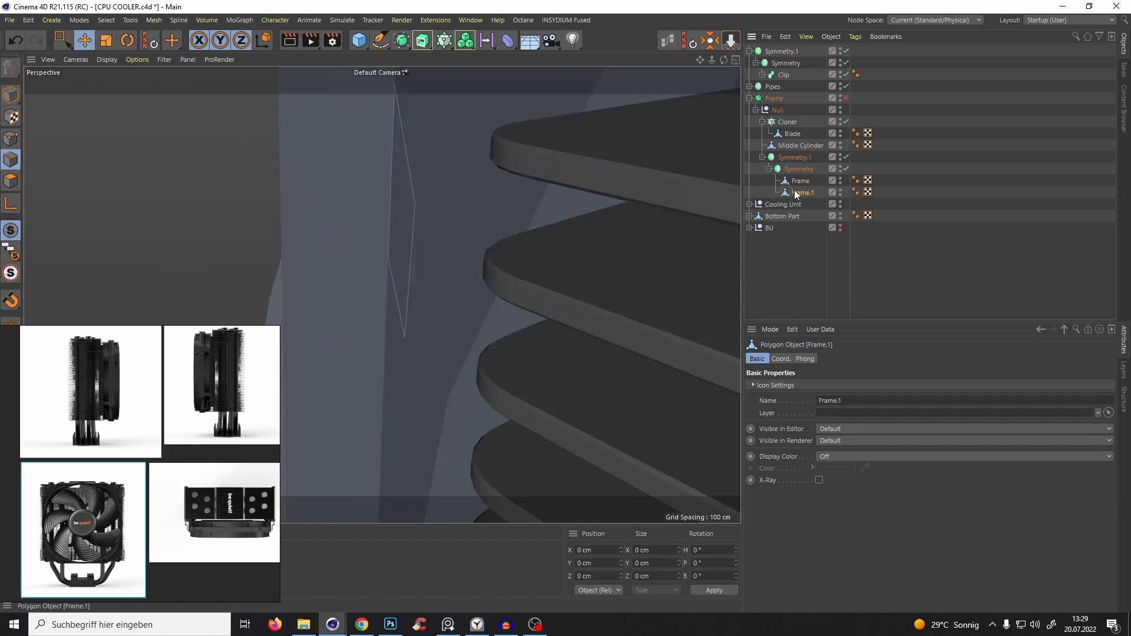
{"action": "key", "text": "ctrl+z"}
Examine the cooler's 3D product view in the browser again and compare it with the side of the modelled frame.
{"action": "mouse_move", "coordinate": [442, 257]}
{"action": "left_mouse_down", "text": "alt"}
{"action": "mouse_move", "coordinate": [443, 281]}
{"action": "mouse_move", "coordinate": [433, 266]}
{"action": "mouse_move", "coordinate": [446, 269]}
{"action": "left_mouse_up", "text": "alt"}
{"action": "left_click", "coordinate": [361, 625]}
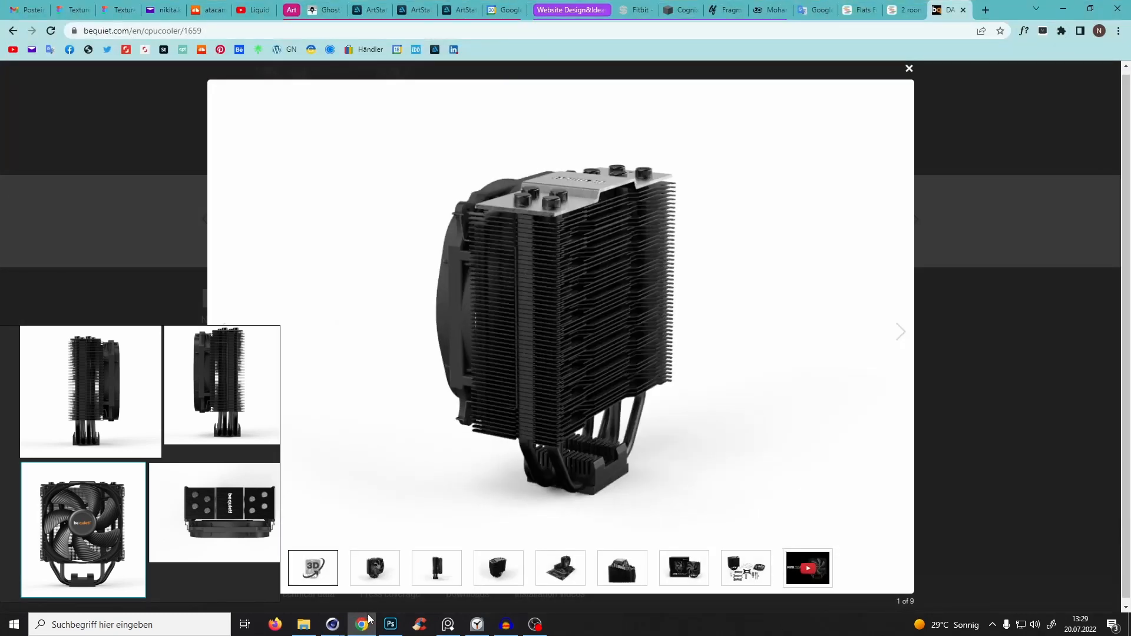
{"action": "left_click", "coordinate": [1064, 10]}
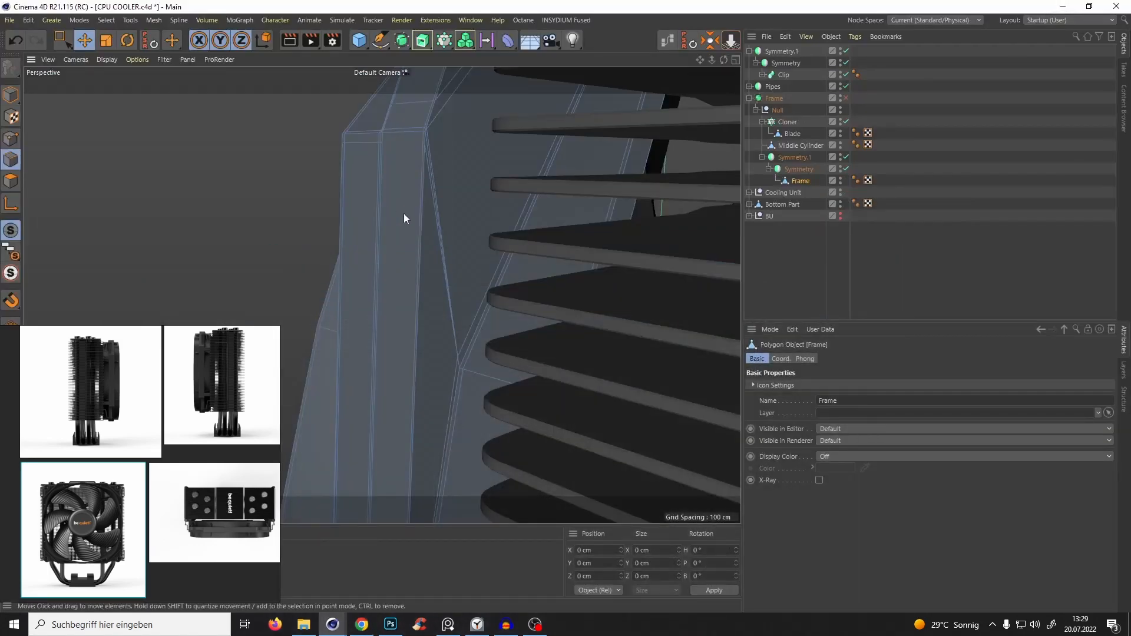
{"action": "scroll", "coordinate": [416, 164], "scroll_direction": "up", "scroll_amount": 5}
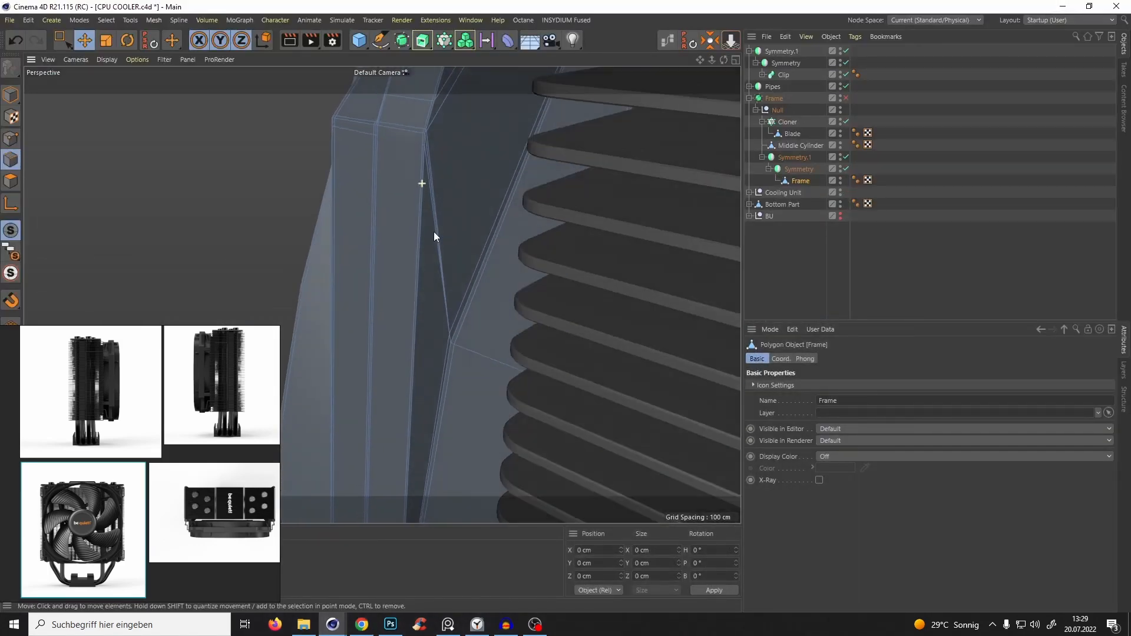
Try to fit a tilted Plane primitive against the upper side of the fan frame.
{"action": "left_click", "coordinate": [359, 40]}
{"action": "left_click", "coordinate": [465, 78]}
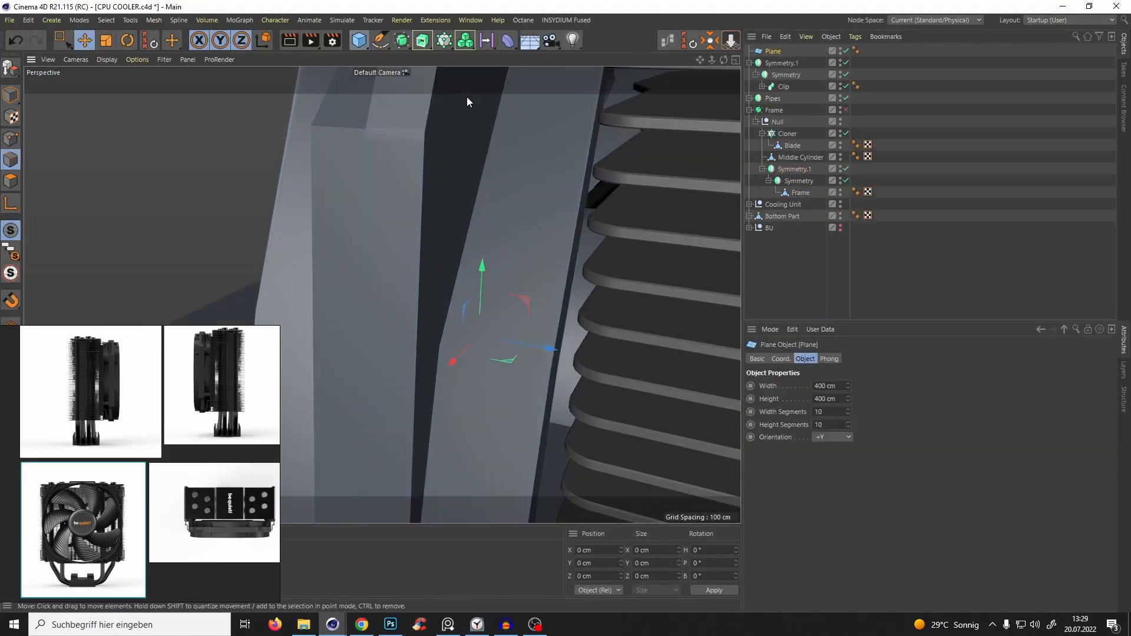
{"action": "scroll", "coordinate": [467, 176], "scroll_direction": "down", "scroll_amount": 2}
{"action": "left_click_drag", "start_coordinate": [467, 303], "coordinate": [435, 422]}
{"action": "left_click_drag", "start_coordinate": [419, 346], "coordinate": [425, 89]}
{"action": "left_click_drag", "start_coordinate": [393, 177], "coordinate": [373, 201]}
{"action": "key", "text": "t"}
{"action": "left_click_drag", "start_coordinate": [441, 203], "coordinate": [432, 203]}
{"action": "key", "text": "r"}
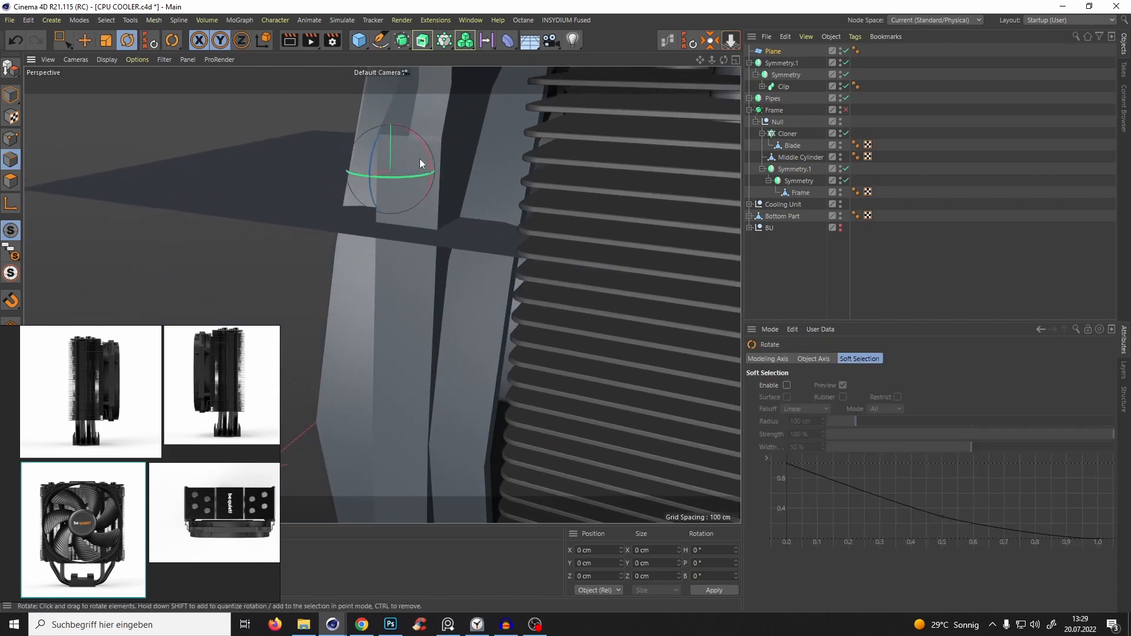
{"action": "left_click_drag", "start_coordinate": [420, 158], "coordinate": [394, 117]}
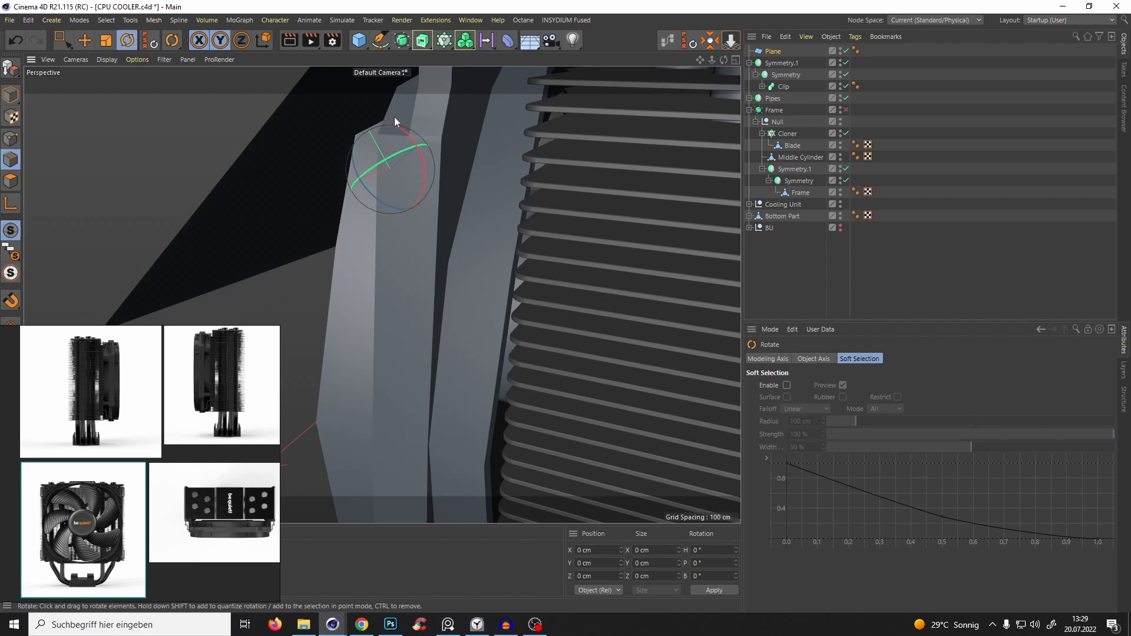
{"action": "left_click", "coordinate": [773, 51]}
{"action": "key", "text": "Delete"}
Cut two crossing loops through the Frame mesh's narrow side face at offsets of about 20% and 39%.
{"action": "left_click", "coordinate": [800, 180]}
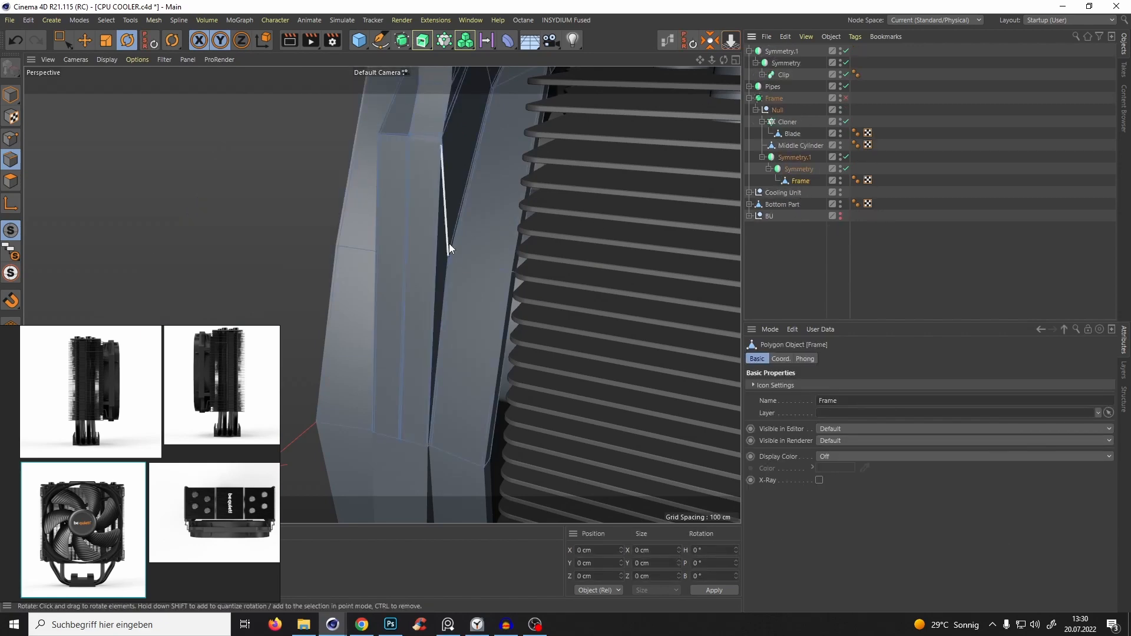
{"action": "left_click_drag", "start_coordinate": [449, 243], "coordinate": [477, 313], "text": "alt"}
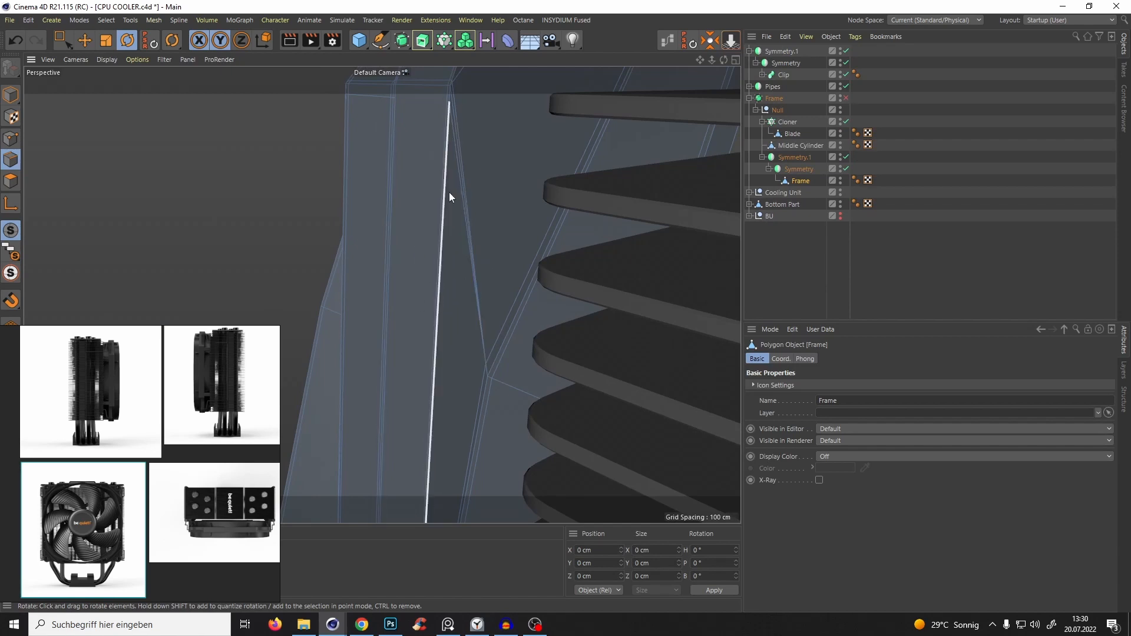
{"action": "key", "text": "k"}
{"action": "key", "text": "l"}
{"action": "left_click", "coordinate": [439, 269]}
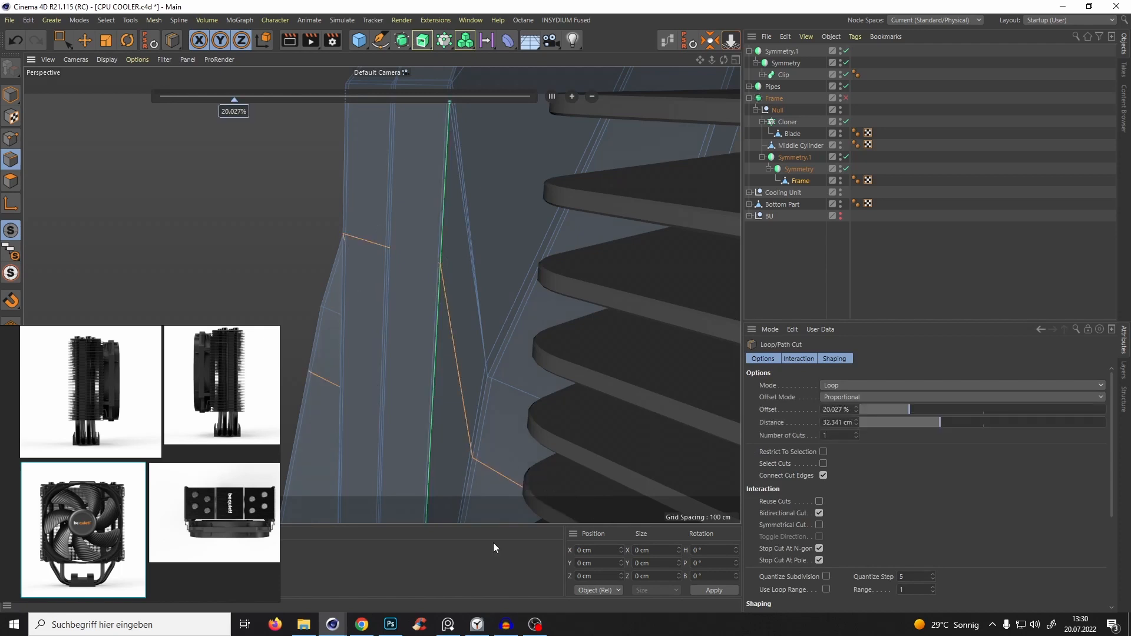
{"action": "left_click", "coordinate": [466, 215]}
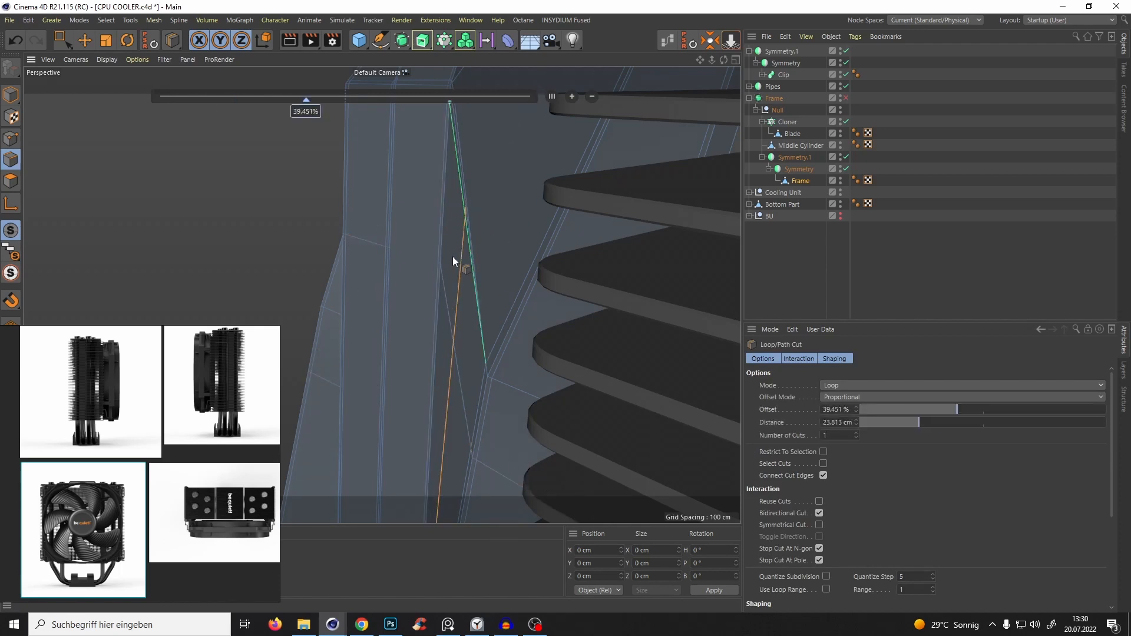
Isolate the Frame mesh from the cooling fins with viewport solo.
{"action": "mouse_move", "coordinate": [452, 262]}
{"action": "left_mouse_down", "text": "alt"}
{"action": "mouse_move", "coordinate": [469, 246]}
{"action": "mouse_move", "coordinate": [455, 253]}
{"action": "mouse_move", "coordinate": [525, 285]}
{"action": "left_mouse_up", "text": "alt"}
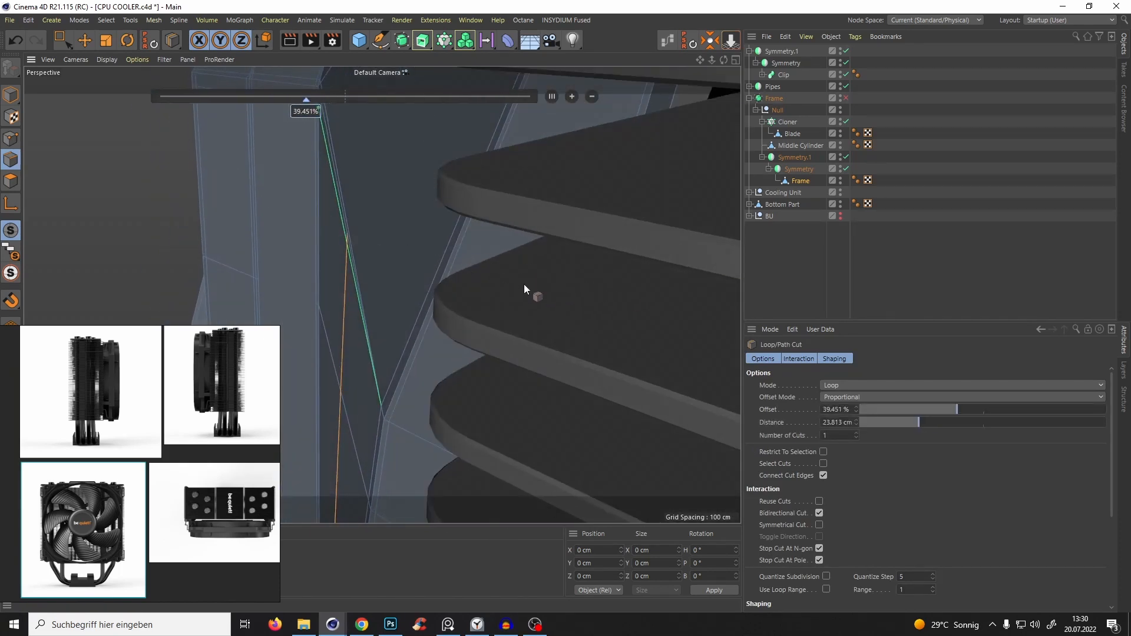
{"action": "key", "text": "alt+s"}
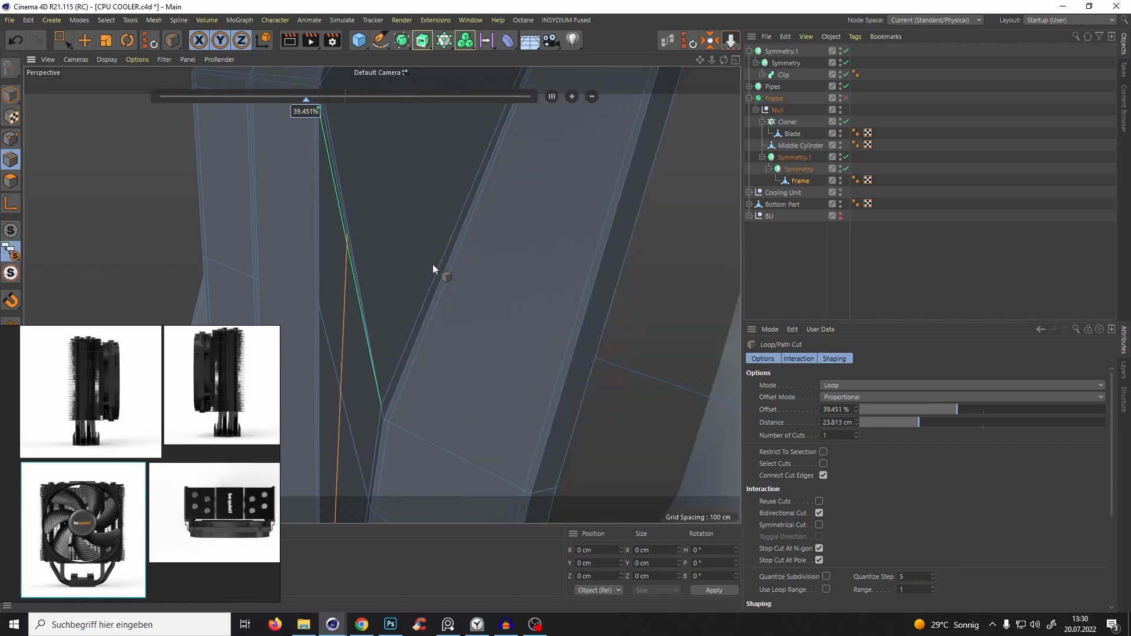
{"action": "scroll", "coordinate": [433, 264], "scroll_direction": "down", "scroll_amount": 5}
{"action": "mouse_move", "coordinate": [446, 298]}
{"action": "left_mouse_down", "text": "alt"}
{"action": "mouse_move", "coordinate": [461, 218]}
{"action": "mouse_move", "coordinate": [408, 271]}
{"action": "mouse_move", "coordinate": [464, 192]}
{"action": "mouse_move", "coordinate": [467, 204]}
{"action": "left_mouse_up", "text": "alt"}
Select the small upper polygon enclosed by the two cuts and split it off into its own object.
{"action": "left_click", "coordinate": [11, 181]}
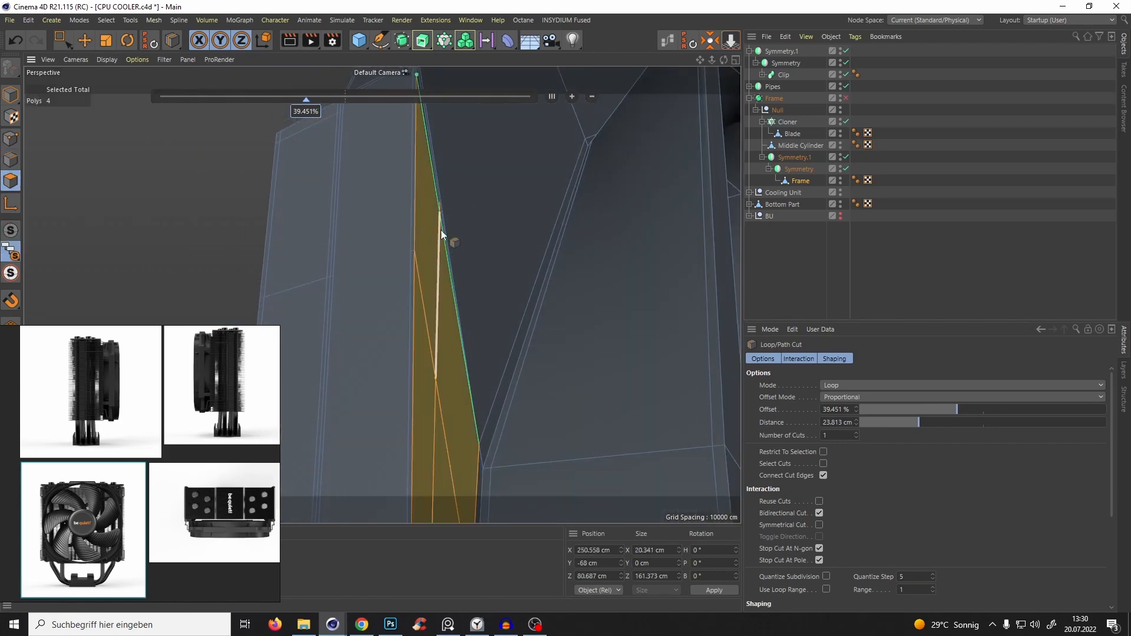
{"action": "key", "text": "e"}
{"action": "left_click", "coordinate": [430, 235]}
{"action": "left_click_drag", "start_coordinate": [384, 242], "coordinate": [433, 238], "text": "alt"}
{"action": "right_click", "coordinate": [421, 219]}
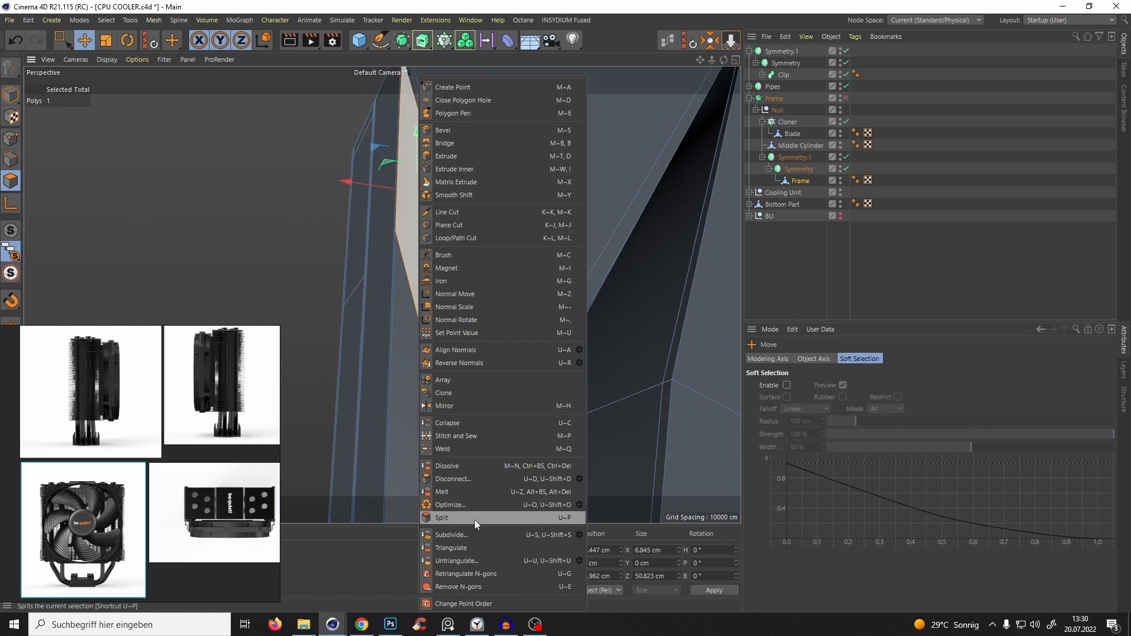
{"action": "left_click", "coordinate": [475, 519]}
Try to move the split-off polygon away from the frame's side face.
{"action": "left_click_drag", "start_coordinate": [441, 258], "coordinate": [517, 237], "text": "alt"}
{"action": "left_click_drag", "start_coordinate": [429, 189], "coordinate": [490, 228]}
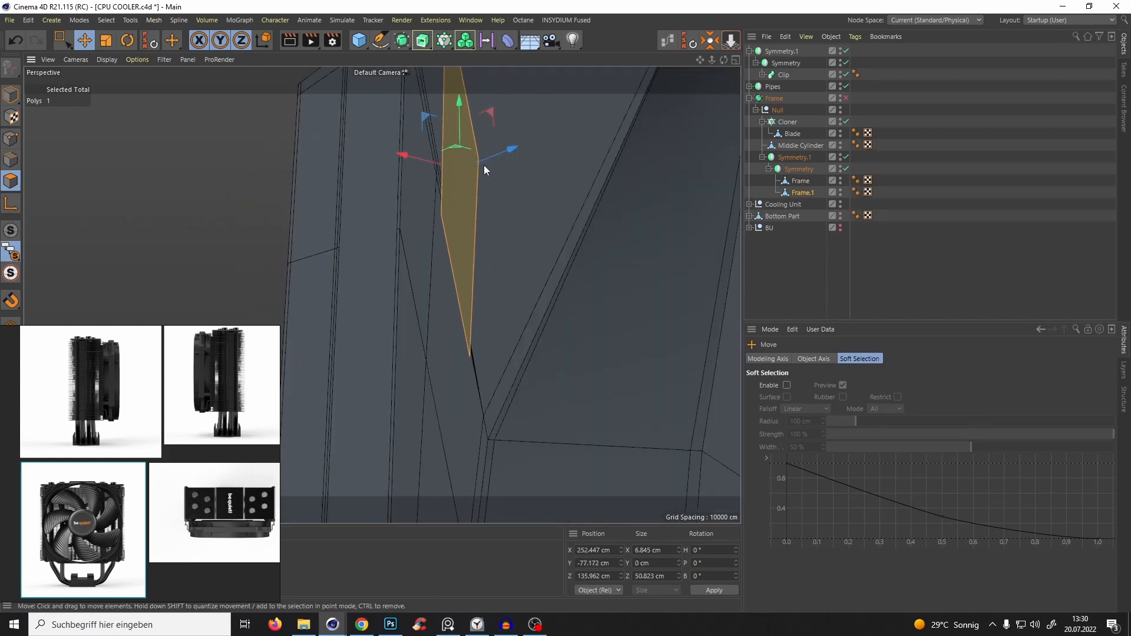
{"action": "left_click_drag", "start_coordinate": [484, 162], "coordinate": [498, 172]}
{"action": "key", "text": "ctrl+z"}
{"action": "key", "text": "ctrl+z"}
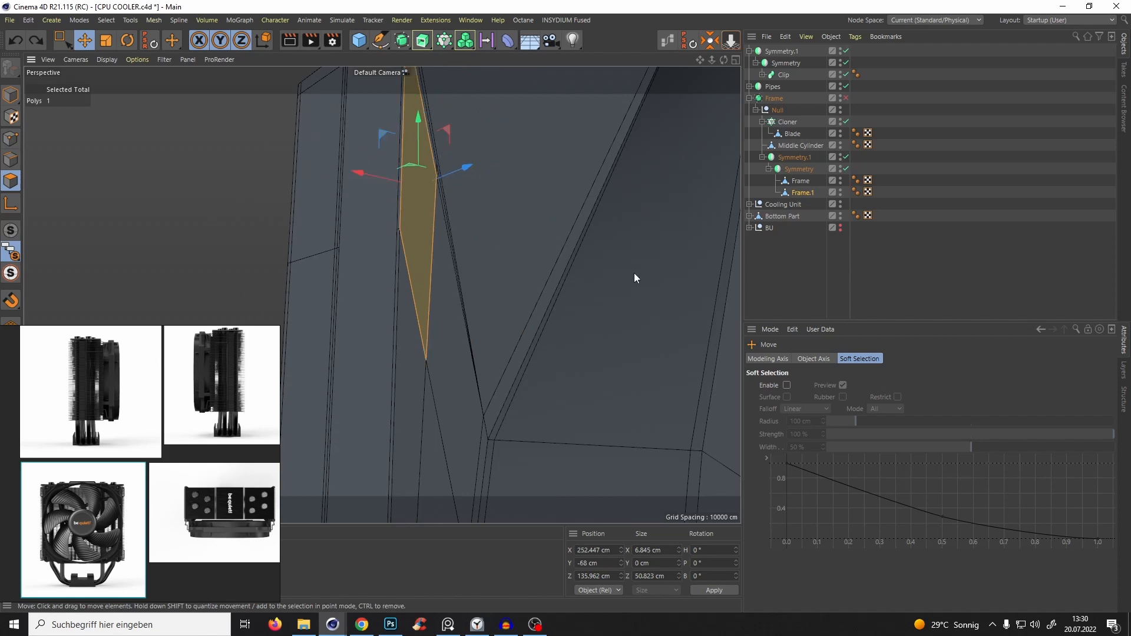
Select both added edge loops on the original Frame mesh and dissolve them.
{"action": "left_click", "coordinate": [800, 180]}
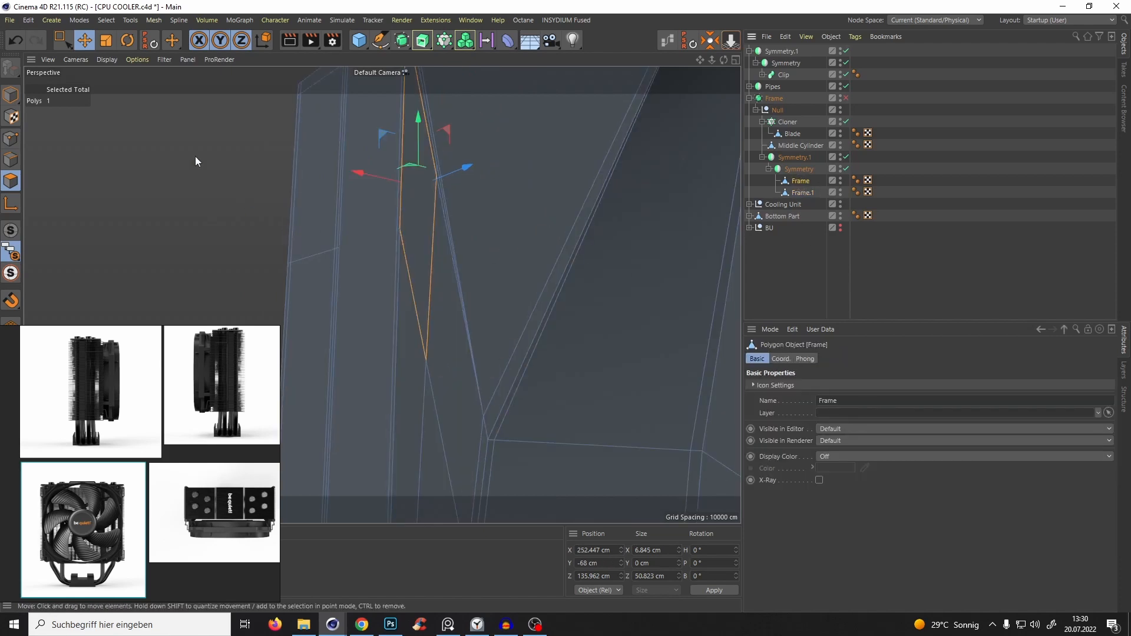
{"action": "left_click", "coordinate": [11, 159]}
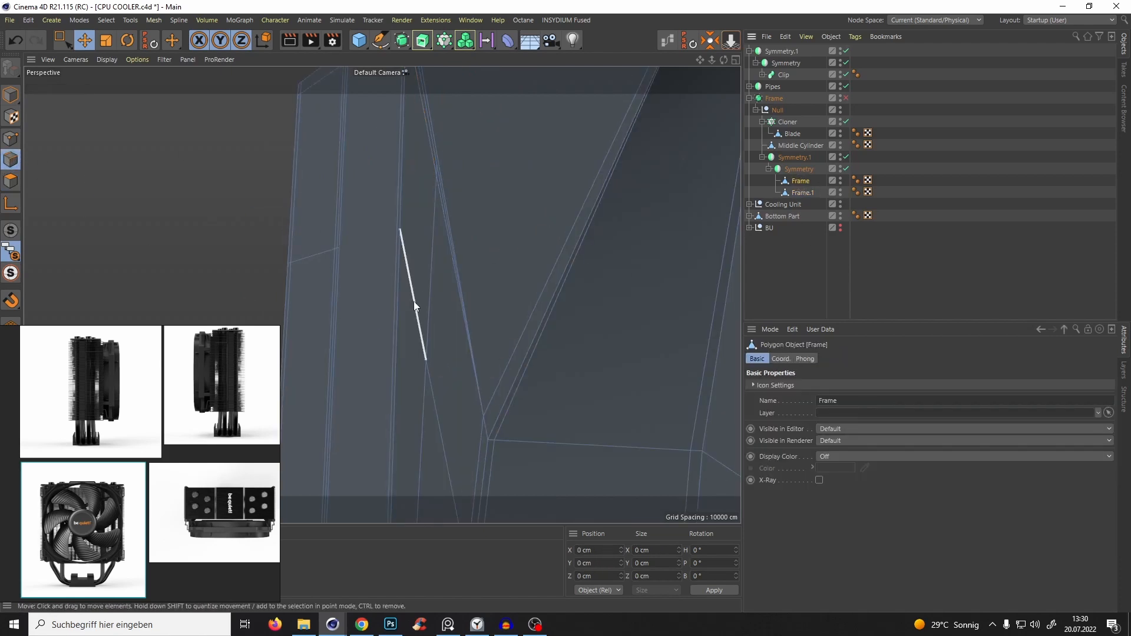
{"action": "double_click", "coordinate": [414, 300]}
{"action": "left_click_drag", "start_coordinate": [401, 265], "coordinate": [428, 238], "text": "alt"}
{"action": "double_click", "coordinate": [430, 270], "text": "shift"}
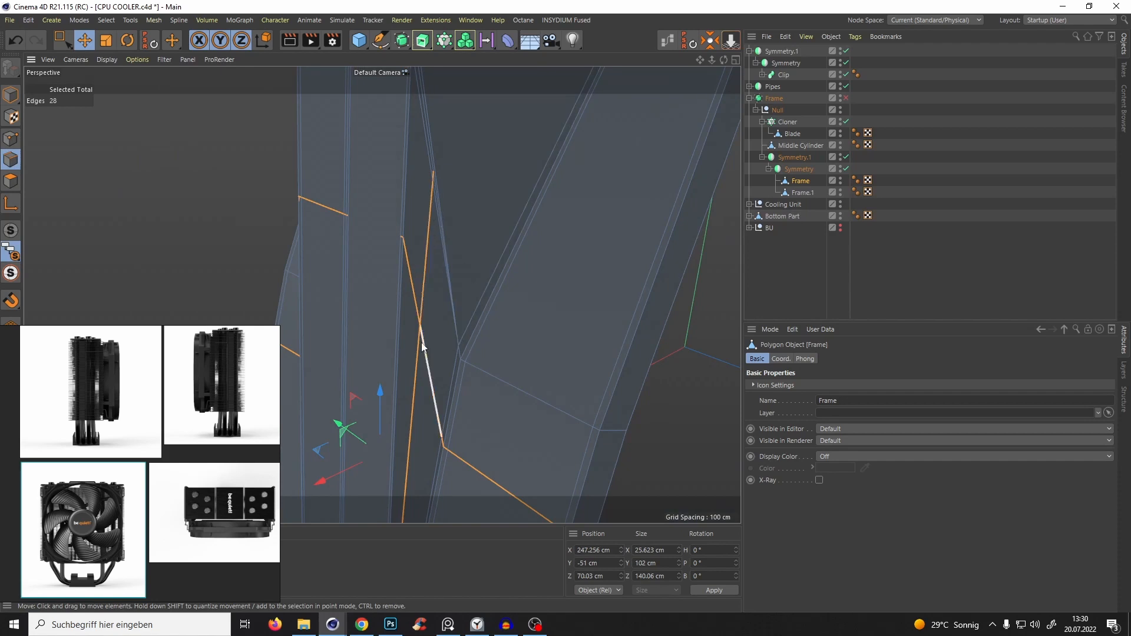
{"action": "key", "text": "ctrl+Delete"}
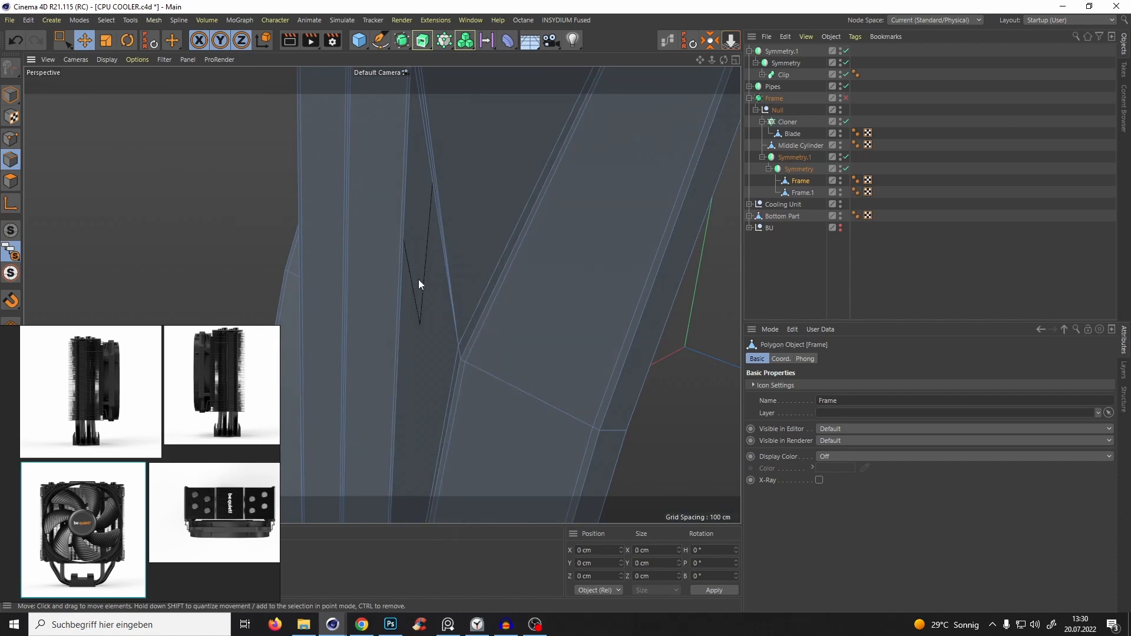
Select the split-off polygon object and set it up for point editing in the front view.
{"action": "left_click", "coordinate": [802, 192]}
{"action": "scroll", "coordinate": [399, 206], "scroll_direction": "down", "scroll_amount": 3}
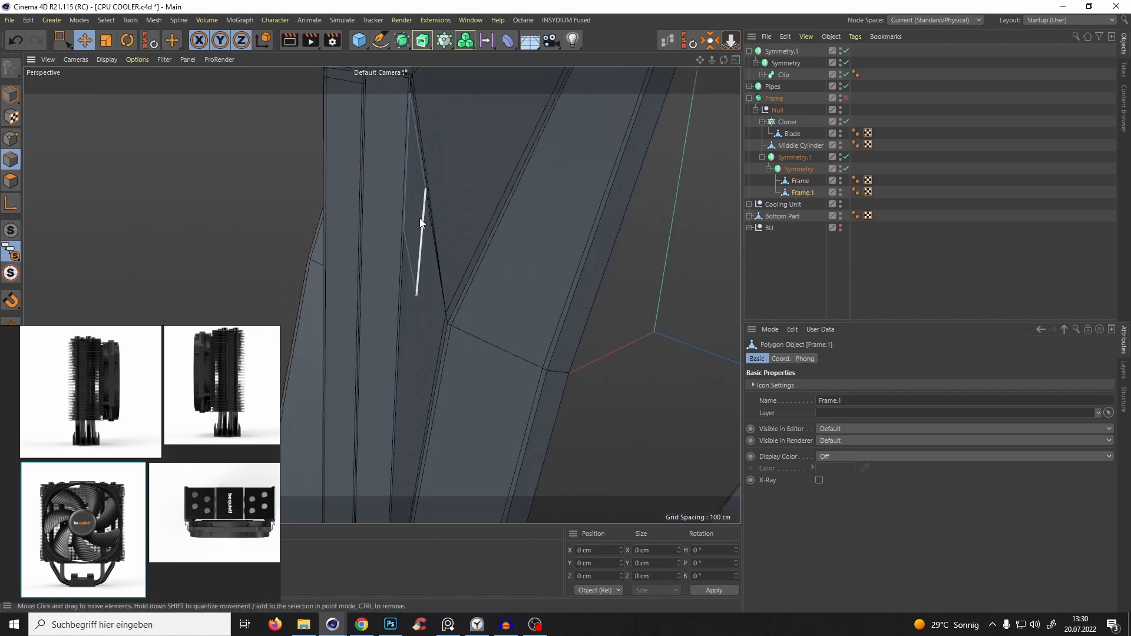
{"action": "mouse_move", "coordinate": [421, 216]}
{"action": "left_mouse_down", "text": "alt"}
{"action": "mouse_move", "coordinate": [434, 238]}
{"action": "mouse_move", "coordinate": [436, 206]}
{"action": "left_mouse_up", "text": "alt"}
{"action": "key", "text": "F3"}
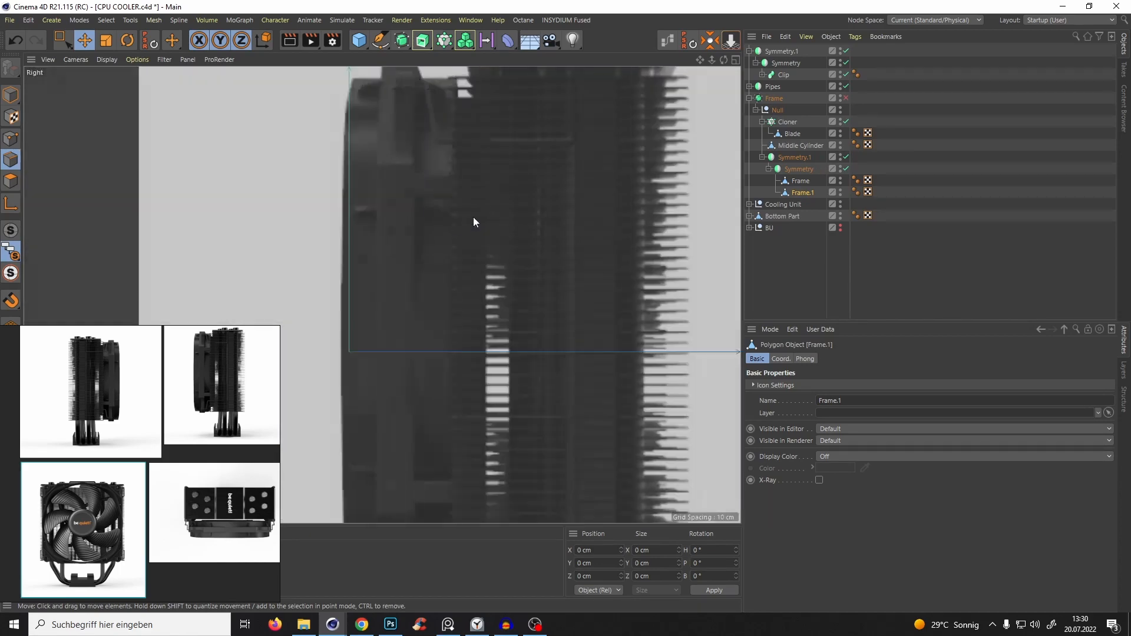
{"action": "key", "text": "F4"}
{"action": "scroll", "coordinate": [583, 222], "scroll_direction": "down", "scroll_amount": 8}
{"action": "middle_click_drag", "start_coordinate": [587, 226], "coordinate": [492, 302], "text": "alt"}
{"action": "scroll", "coordinate": [501, 259], "scroll_direction": "up", "scroll_amount": 9}
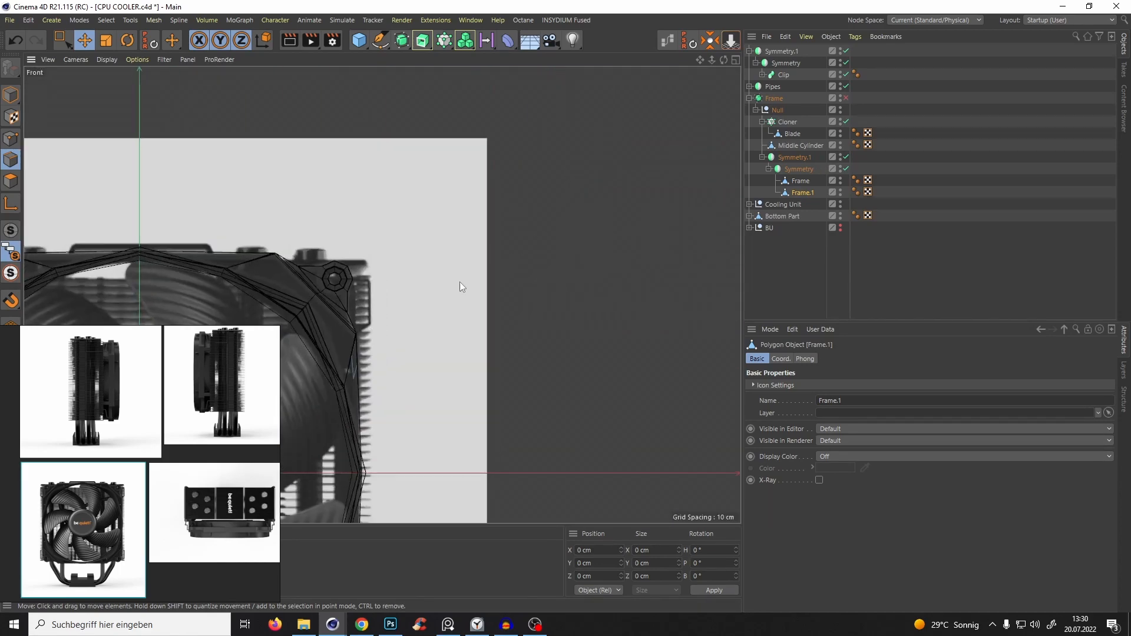
{"action": "scroll", "coordinate": [460, 283], "scroll_direction": "up", "scroll_amount": 10}
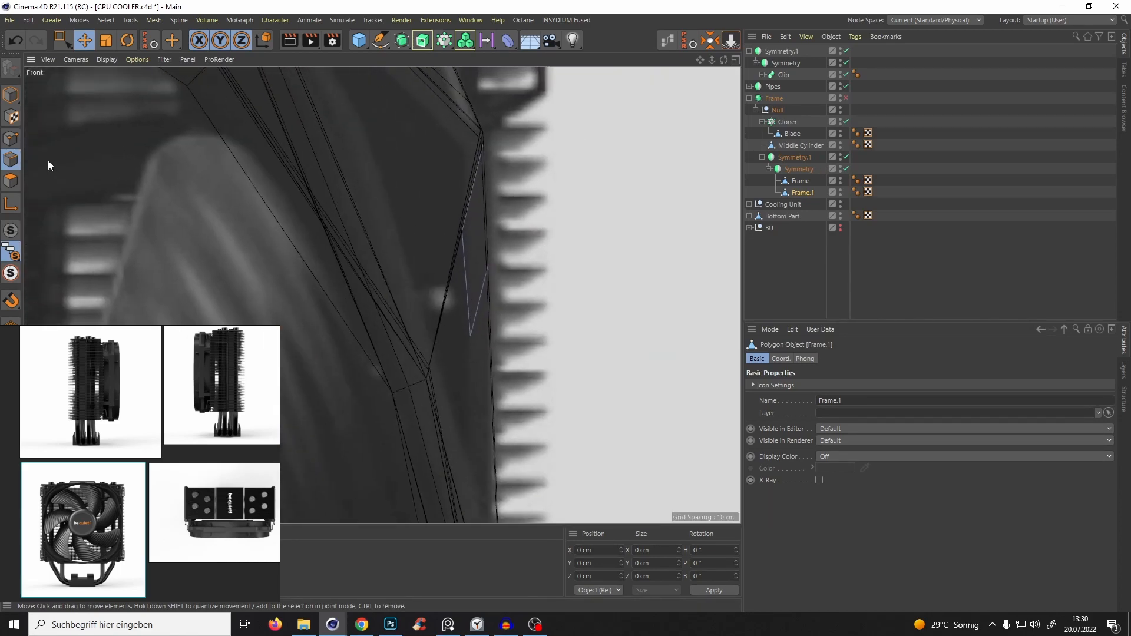
{"action": "left_click", "coordinate": [10, 138]}
{"action": "middle_click_drag", "start_coordinate": [465, 148], "coordinate": [469, 183], "text": "alt"}
Try to level the split-off polygon's two upper points by scaling them together vertically.
{"action": "key", "text": "0"}
{"action": "left_click_drag", "start_coordinate": [478, 172], "coordinate": [528, 244]}
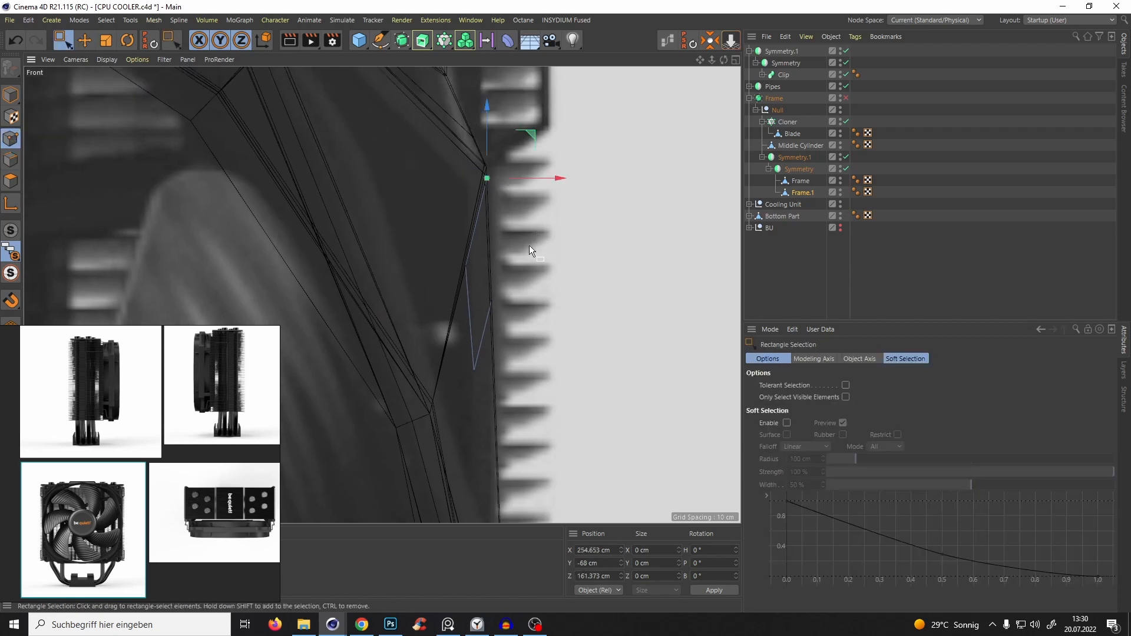
{"action": "left_click_drag", "start_coordinate": [456, 246], "coordinate": [474, 276], "text": "shift"}
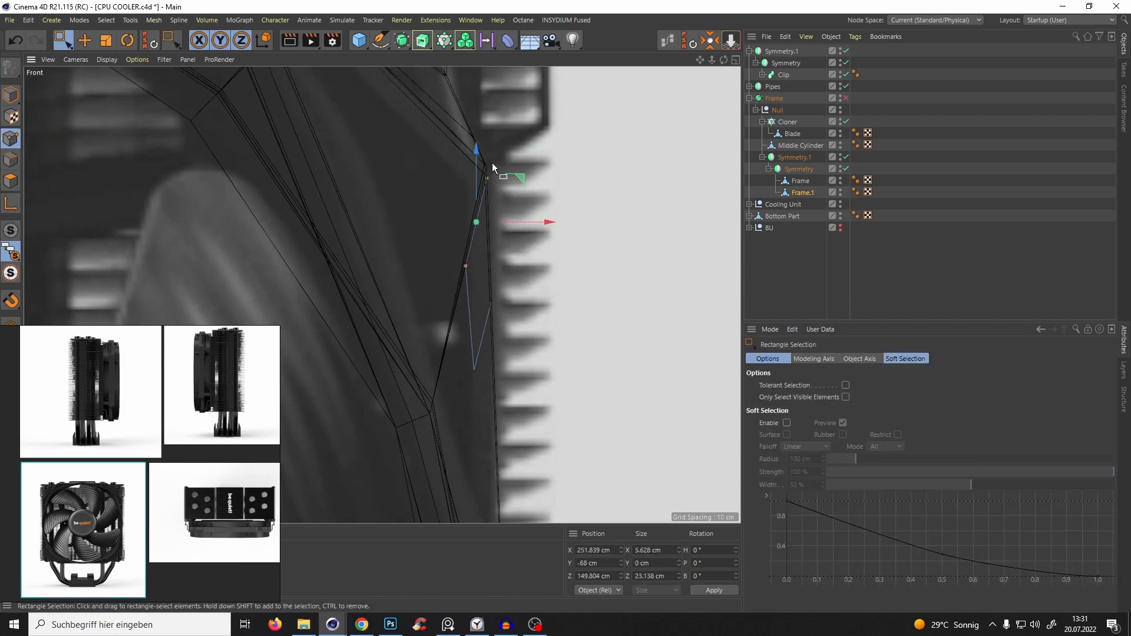
{"action": "key", "text": "t"}
{"action": "left_click_drag", "start_coordinate": [478, 161], "coordinate": [495, 199]}
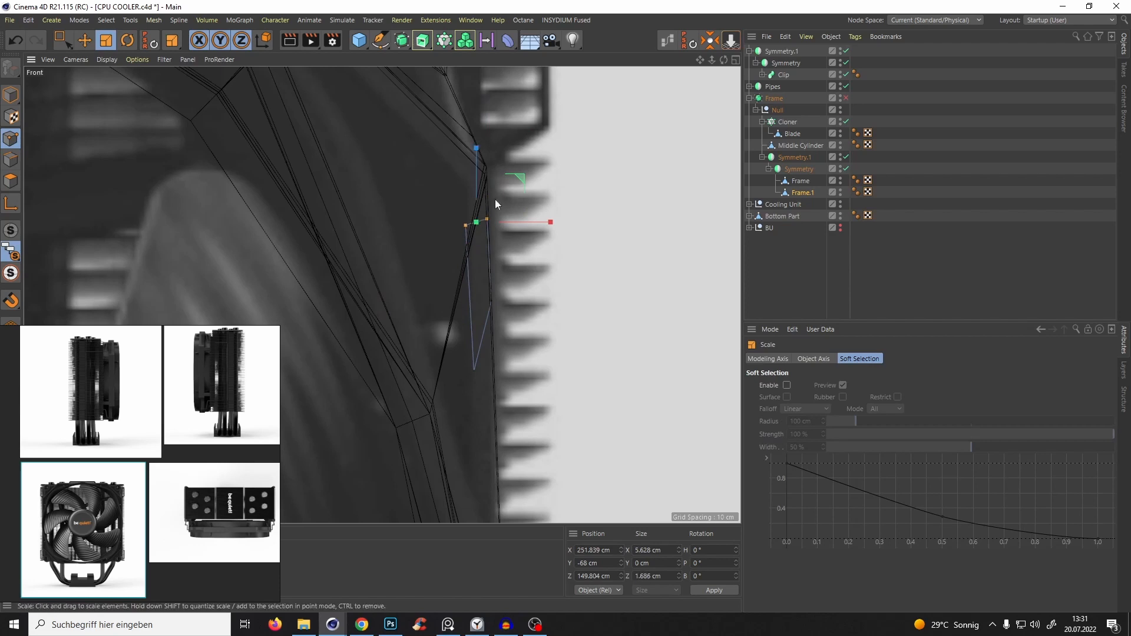
{"action": "scroll", "coordinate": [496, 203], "scroll_direction": "up", "scroll_amount": 6}
{"action": "key", "text": "ctrl+z"}
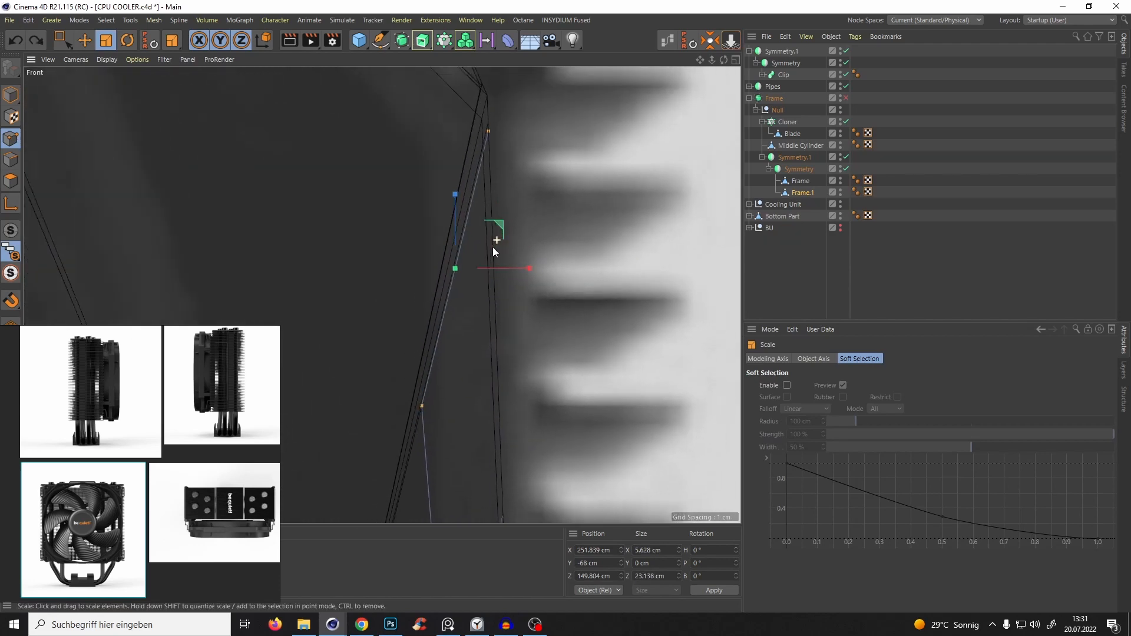
Raise the split-off polygon's upper inner point level with its upper outer point, to about Z 161.35 cm.
{"action": "key", "text": "space"}
{"action": "left_click_drag", "start_coordinate": [433, 415], "coordinate": [411, 394]}
{"action": "middle_click_drag", "start_coordinate": [449, 386], "coordinate": [464, 413], "text": "alt"}
{"action": "left_click_drag", "start_coordinate": [436, 388], "coordinate": [399, 117]}
Raise the polygon's lower inner point level with its lower outer point, to about Z 129.1 cm.
{"action": "middle_click_drag", "start_coordinate": [451, 218], "coordinate": [438, 119], "text": "alt"}
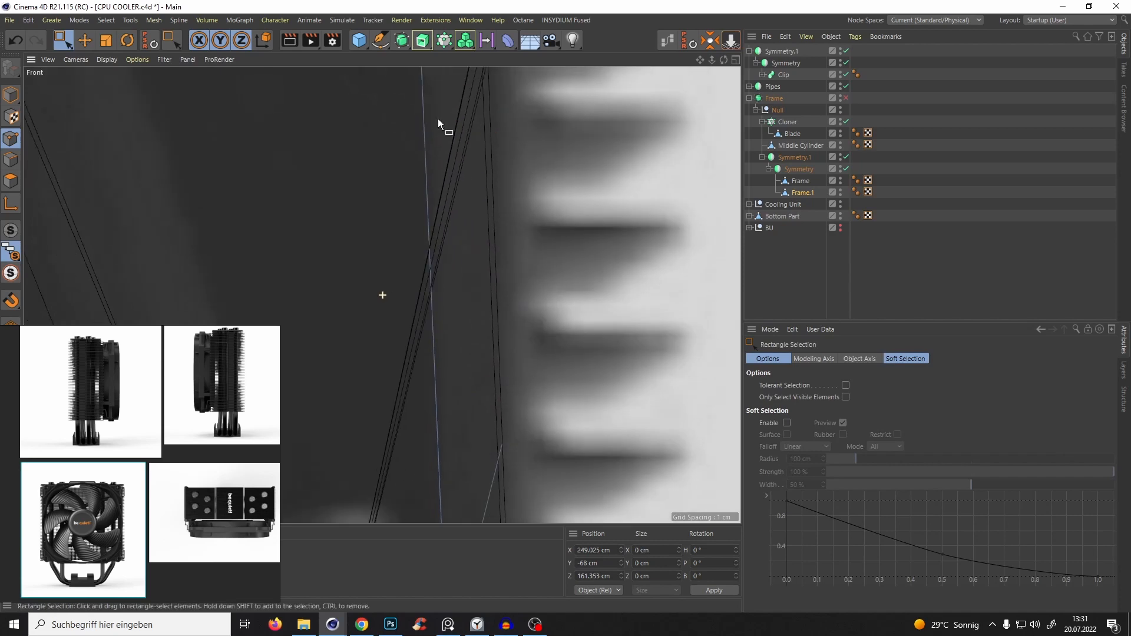
{"action": "scroll", "coordinate": [463, 188], "scroll_direction": "down", "scroll_amount": 7}
{"action": "scroll", "coordinate": [462, 400], "scroll_direction": "up", "scroll_amount": 6}
{"action": "left_click_drag", "start_coordinate": [430, 463], "coordinate": [474, 434]}
{"action": "left_click_drag", "start_coordinate": [442, 384], "coordinate": [417, 198]}
{"action": "scroll", "coordinate": [443, 291], "scroll_direction": "down", "scroll_amount": 4}
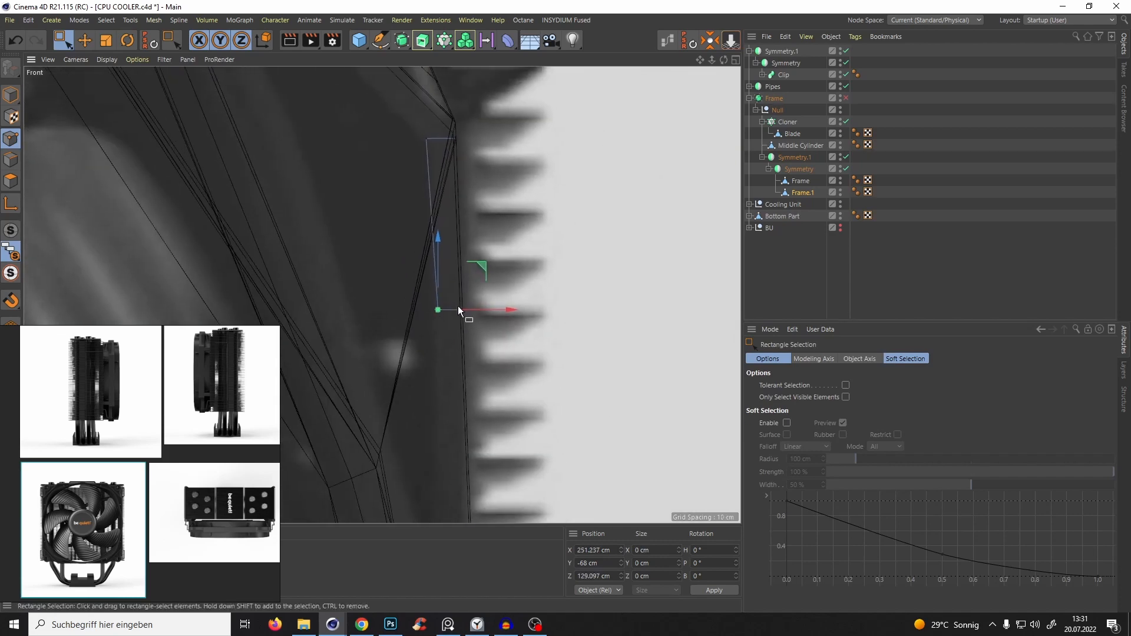
Raise the polygon's two lower points together to about Z 140.88 cm to shorten it.
{"action": "scroll", "coordinate": [458, 310], "scroll_direction": "up", "scroll_amount": 4}
{"action": "left_click_drag", "start_coordinate": [412, 294], "coordinate": [500, 371]}
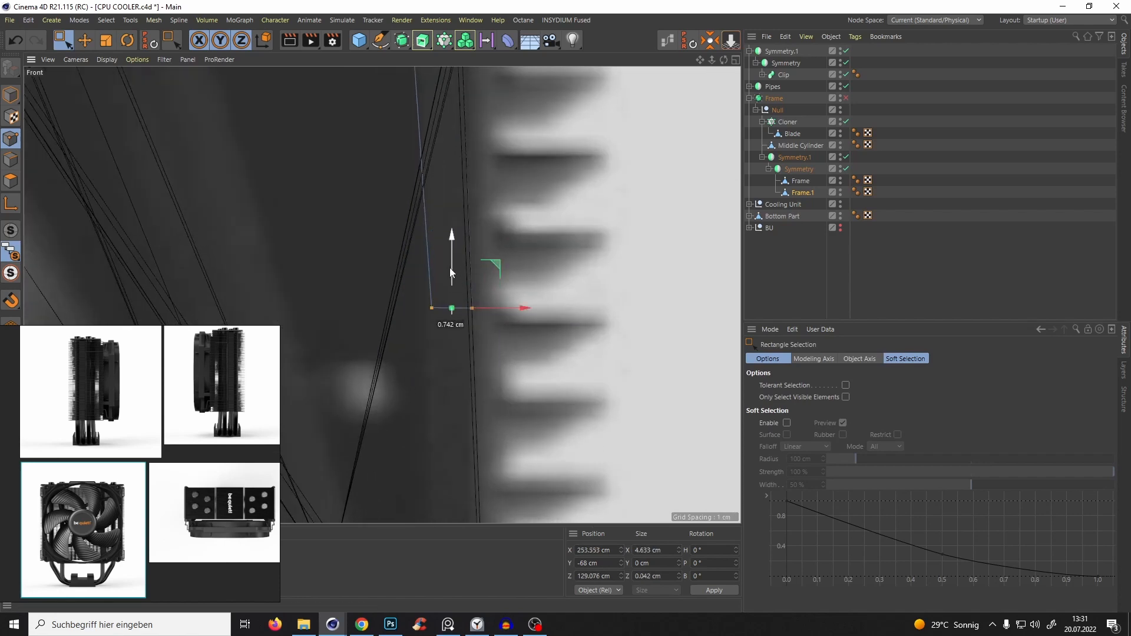
{"action": "left_click_drag", "start_coordinate": [450, 269], "coordinate": [486, 170]}
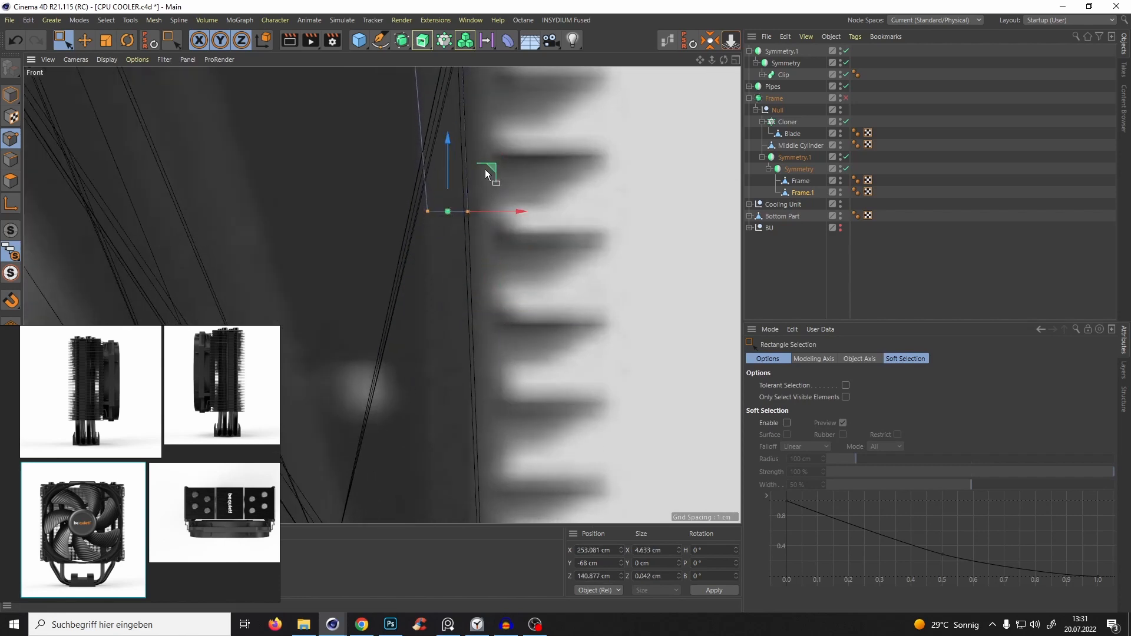
Level the polygon's lower inner point with its lower outer point and shift it to about X 250.35 cm, Z 140.9 cm.
{"action": "scroll", "coordinate": [485, 169], "scroll_direction": "up", "scroll_amount": 3}
{"action": "middle_click_drag", "start_coordinate": [485, 169], "coordinate": [480, 261], "text": "alt"}
{"action": "left_click_drag", "start_coordinate": [390, 252], "coordinate": [455, 289]}
{"action": "middle_click_drag", "start_coordinate": [462, 194], "coordinate": [462, 319], "text": "alt"}
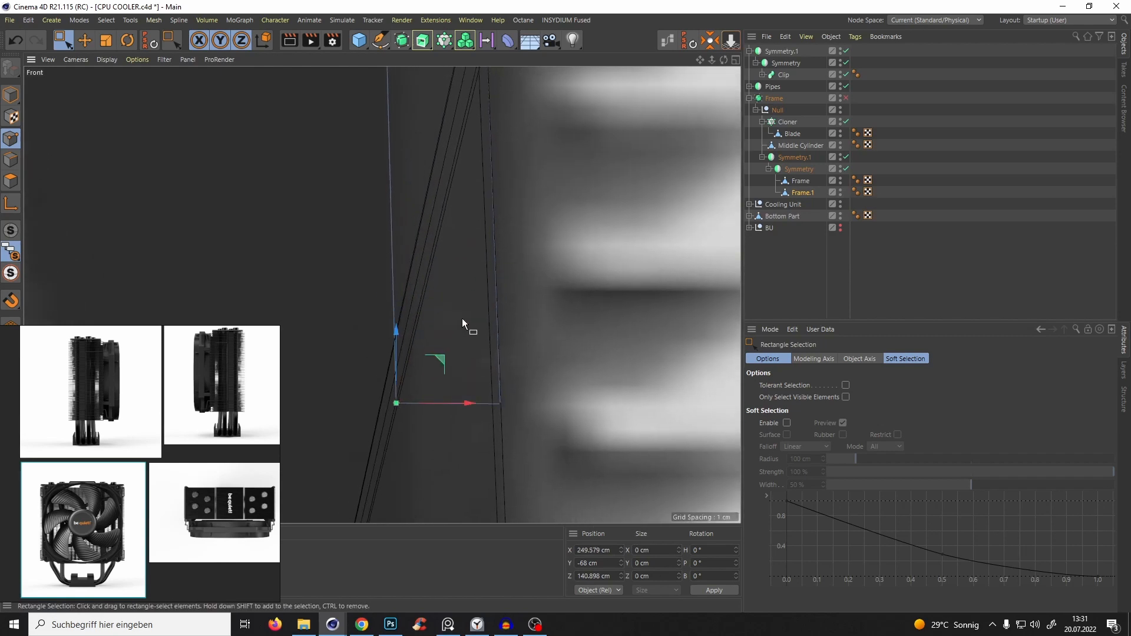
{"action": "scroll", "coordinate": [462, 320], "scroll_direction": "down", "scroll_amount": 5}
{"action": "left_click_drag", "start_coordinate": [461, 372], "coordinate": [467, 372]}
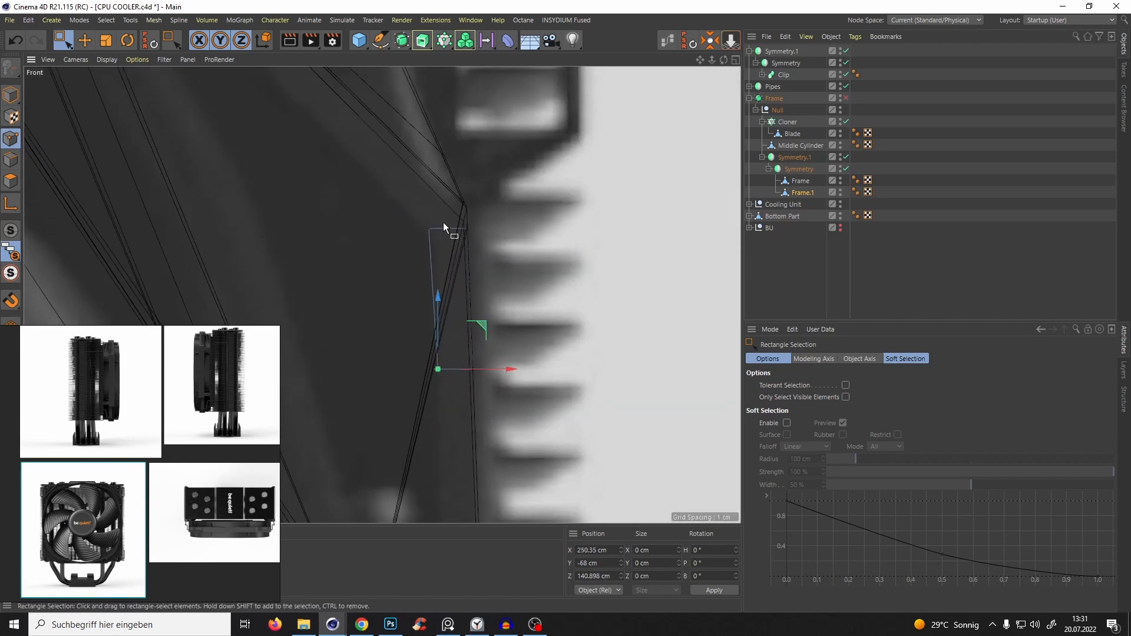
Lower the whole polygon until its bottom edge sits at about Z 131 cm, nudge its lower inner point, and return to the perspective view.
{"action": "left_click_drag", "start_coordinate": [392, 191], "coordinate": [501, 398]}
{"action": "left_click_drag", "start_coordinate": [452, 259], "coordinate": [494, 320]}
{"action": "left_click_drag", "start_coordinate": [434, 419], "coordinate": [452, 452]}
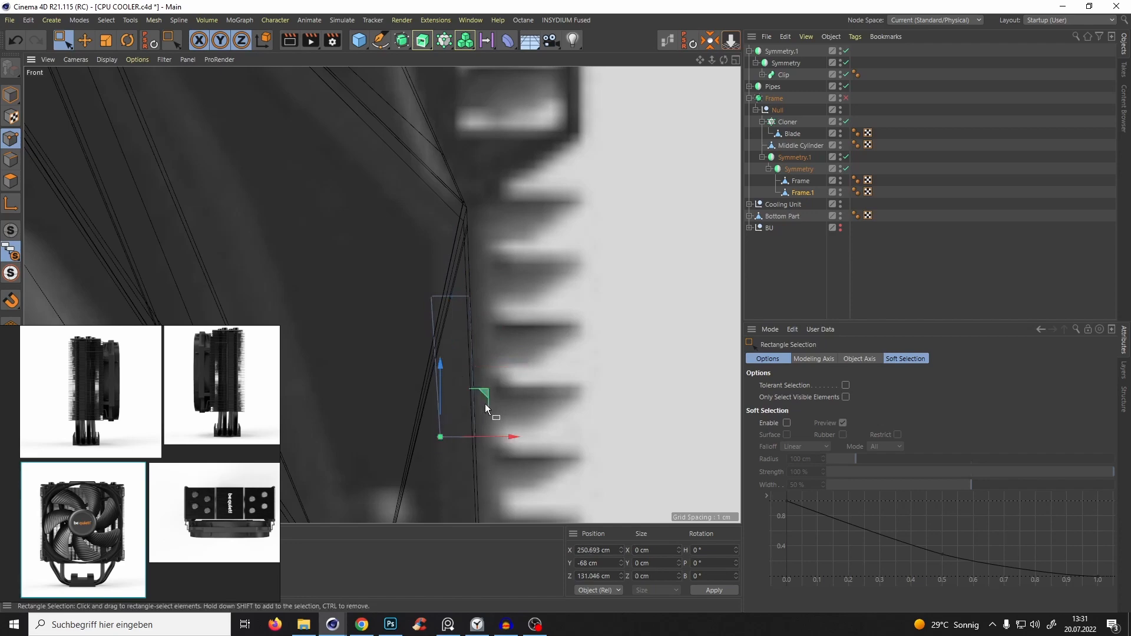
{"action": "left_click_drag", "start_coordinate": [486, 397], "coordinate": [482, 394]}
{"action": "key", "text": "F1"}
Try to shift the polygon's upper inner point in the perspective view.
{"action": "left_click_drag", "start_coordinate": [421, 257], "coordinate": [432, 144], "text": "alt"}
{"action": "left_click", "coordinate": [434, 146]}
{"action": "left_click_drag", "start_coordinate": [437, 104], "coordinate": [430, 120]}
{"action": "key", "text": "ctrl+z"}
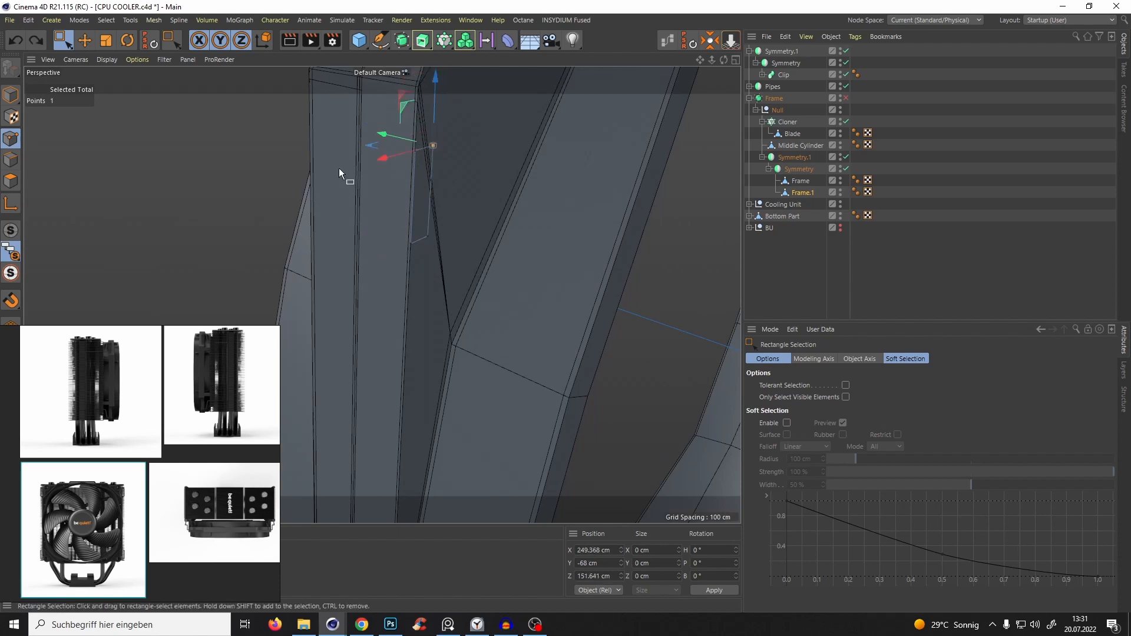
Extrude the polygon 17.5 cm with caps enabled and push its end face out to about Y -93.9 cm.
{"action": "left_click", "coordinate": [17, 183]}
{"action": "left_click_drag", "start_coordinate": [383, 206], "coordinate": [543, 228], "text": "alt"}
{"action": "key", "text": "e"}
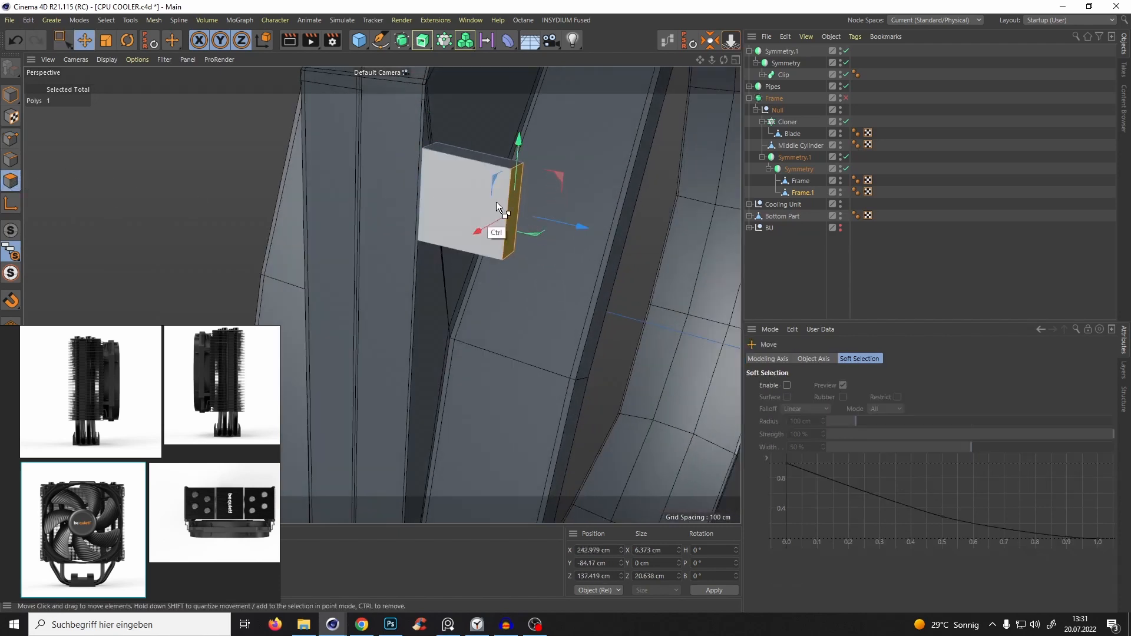
{"action": "key", "text": "ctrl+z"}
{"action": "key", "text": "d"}
{"action": "left_click", "coordinate": [904, 437]}
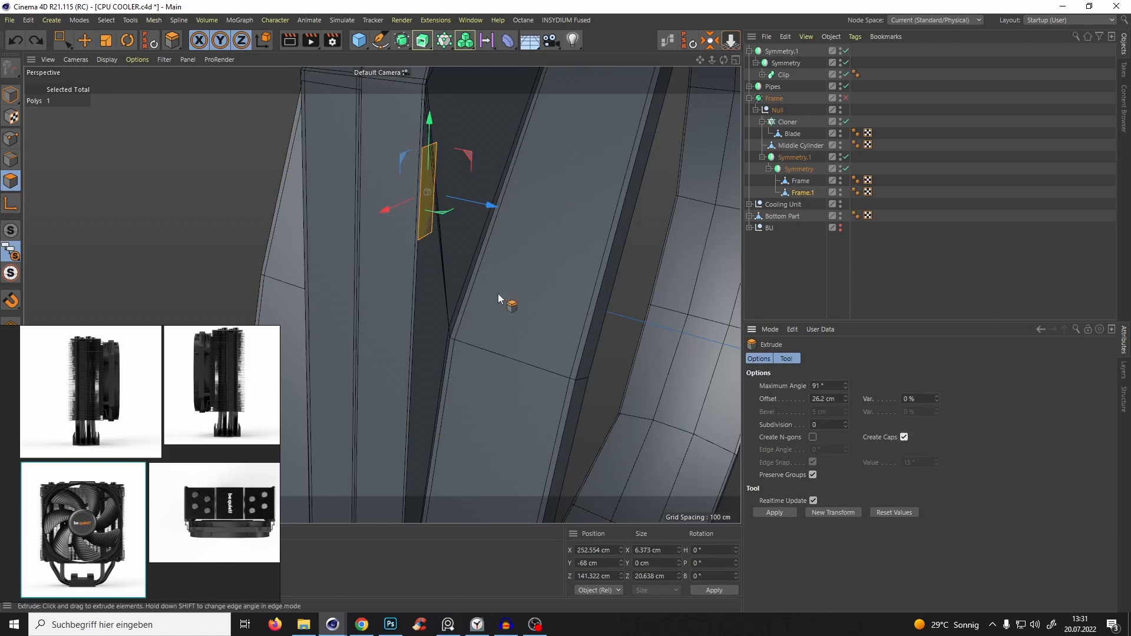
{"action": "left_click_drag", "start_coordinate": [497, 293], "coordinate": [546, 258]}
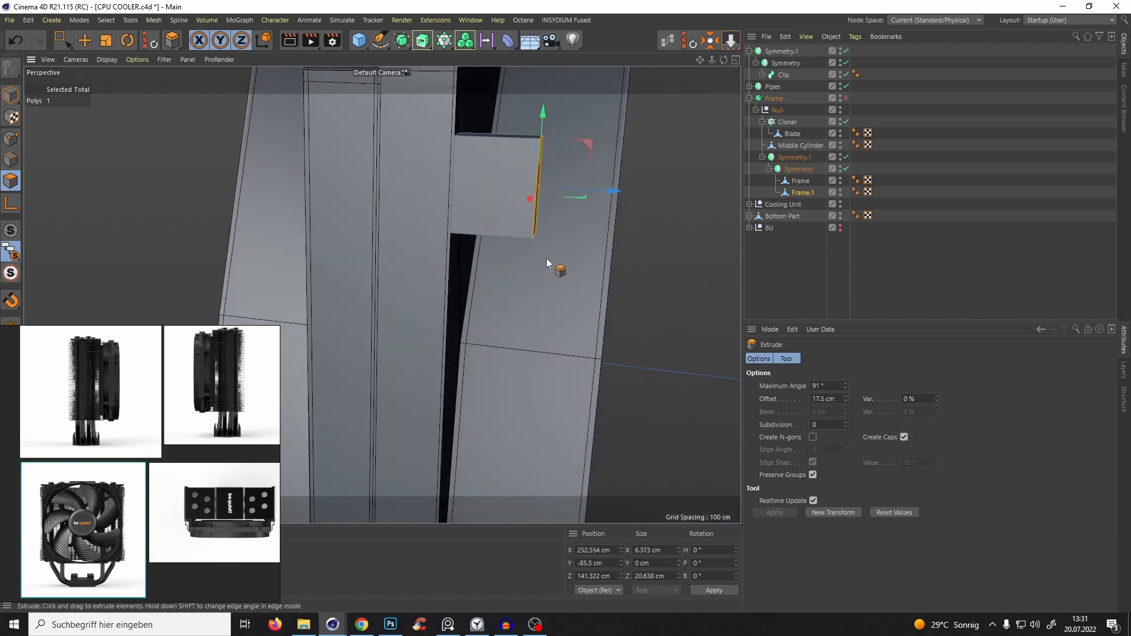
{"action": "left_click_drag", "start_coordinate": [594, 199], "coordinate": [635, 202]}
Add a loop cut around the extruded block near its outer end, at about 76.48%.
{"action": "left_click_drag", "start_coordinate": [636, 202], "coordinate": [381, 293], "text": "alt"}
{"action": "scroll", "coordinate": [472, 294], "scroll_direction": "down", "scroll_amount": 3}
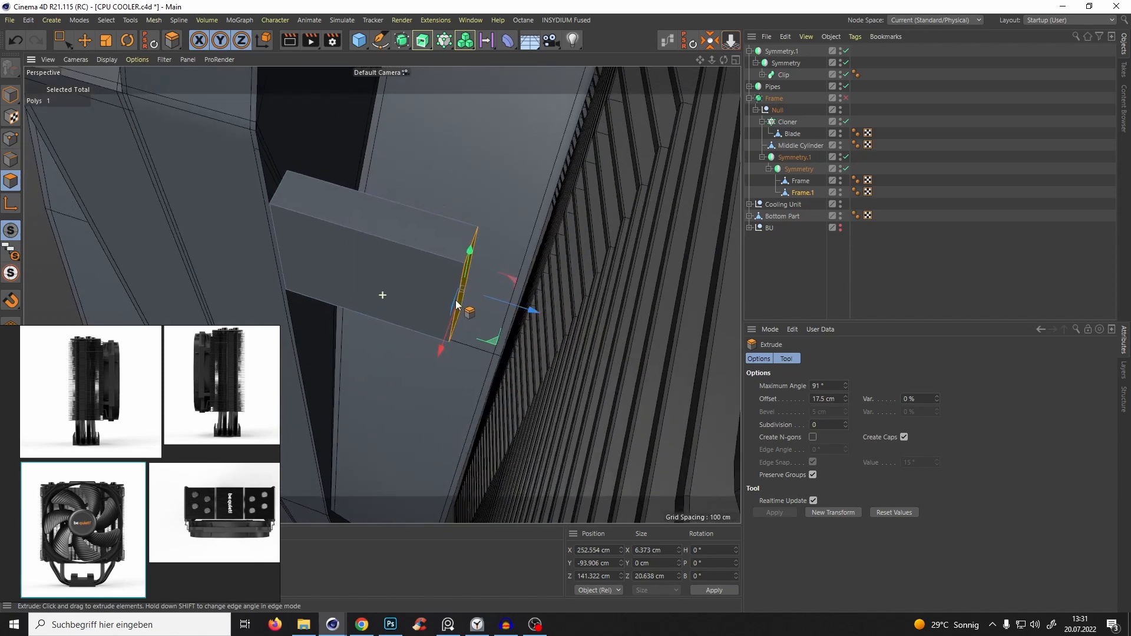
{"action": "key", "text": "k"}
{"action": "key", "text": "l"}
{"action": "left_click", "coordinate": [424, 251]}
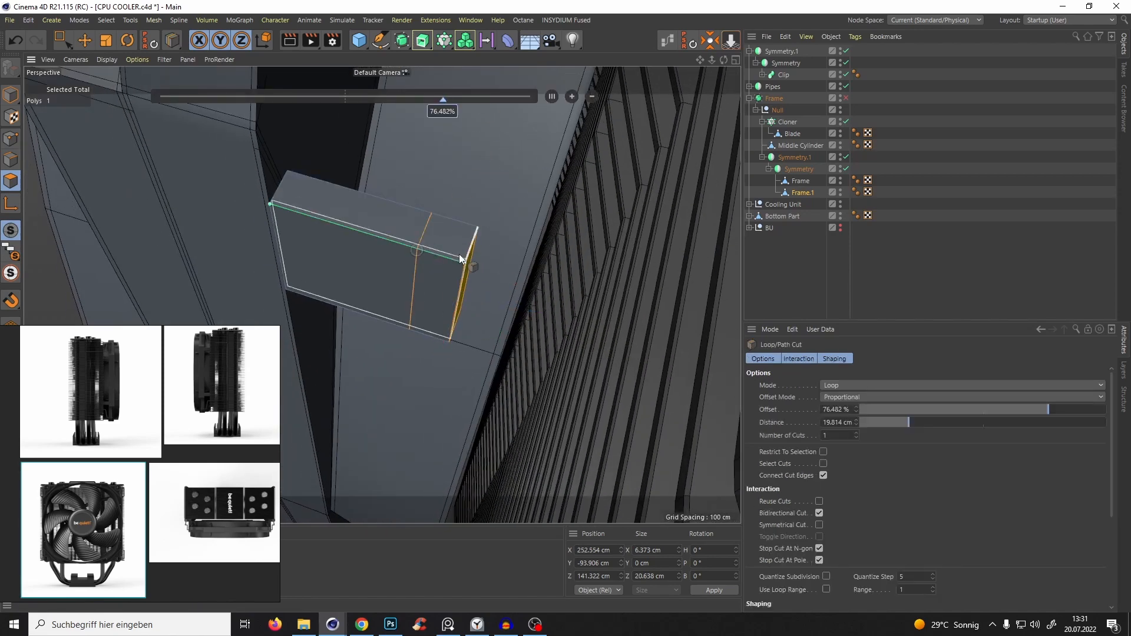
Extrude the narrow inner side face beyond the loop cut, without caps, to about X 239.8 cm.
{"action": "left_click_drag", "start_coordinate": [459, 254], "coordinate": [429, 170], "text": "alt"}
{"action": "key", "text": "space"}
{"action": "key", "text": "e"}
{"action": "left_click", "coordinate": [430, 197]}
{"action": "key", "text": "ctrl+z"}
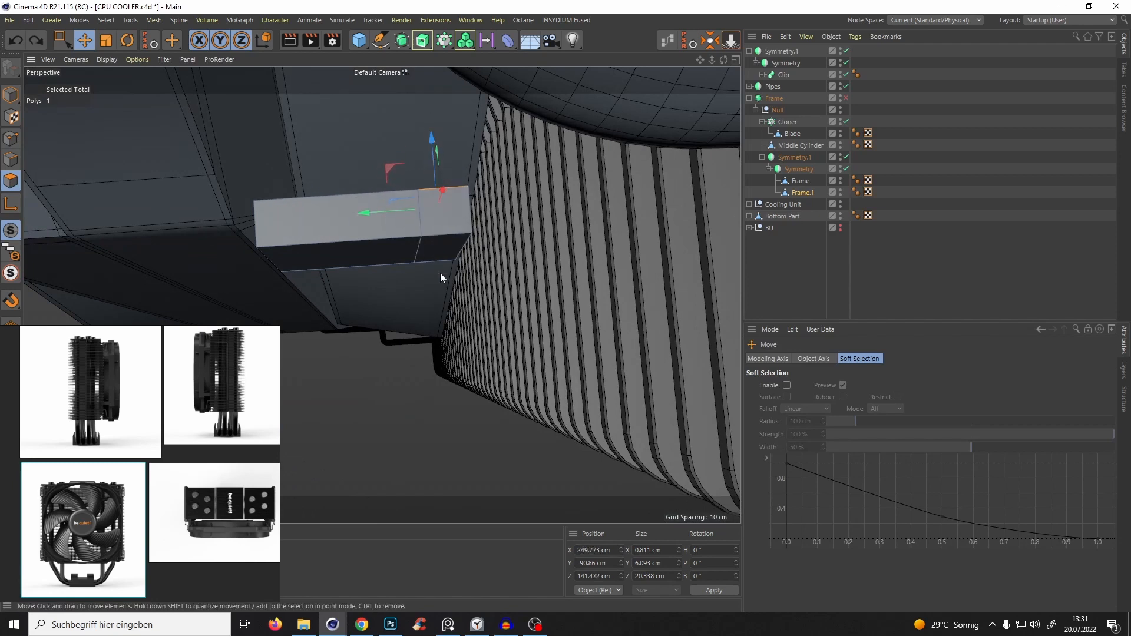
{"action": "key", "text": "d"}
{"action": "left_click", "coordinate": [904, 436]}
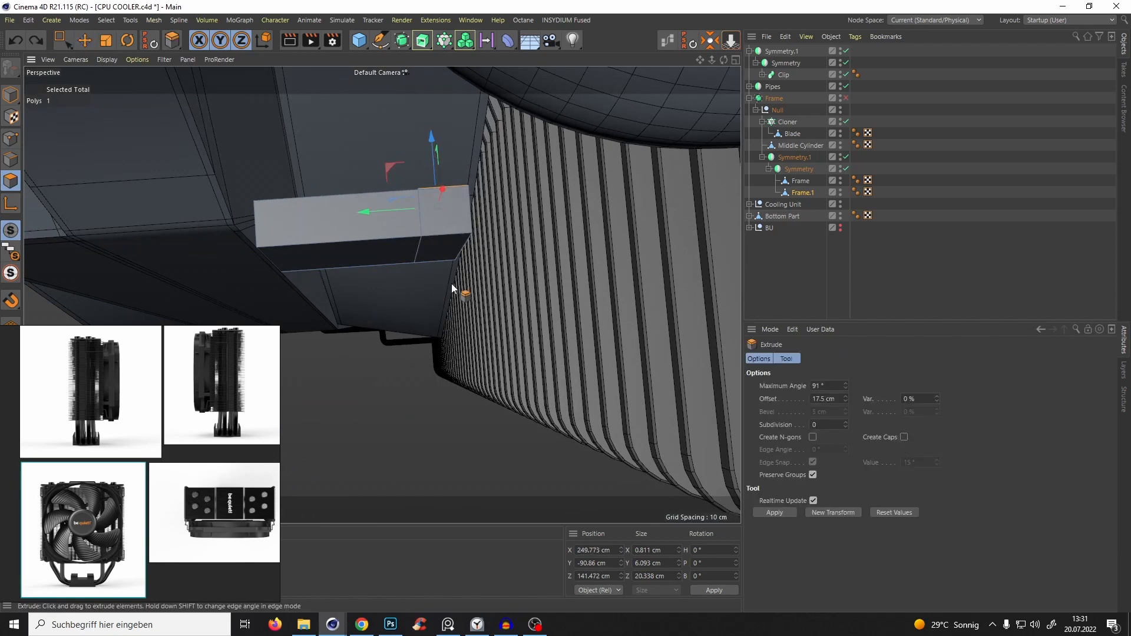
{"action": "left_click_drag", "start_coordinate": [460, 290], "coordinate": [494, 215]}
Add a loop cut across the newly extruded side section of the piece.
{"action": "left_click_drag", "start_coordinate": [494, 214], "coordinate": [430, 222], "text": "alt"}
{"action": "key", "text": "k"}
{"action": "key", "text": "l"}
{"action": "left_click", "coordinate": [404, 185]}
{"action": "left_click_drag", "start_coordinate": [404, 185], "coordinate": [407, 180], "text": "alt"}
Extrude the side section's outermost end face further toward the cooling fins.
{"action": "key", "text": "e"}
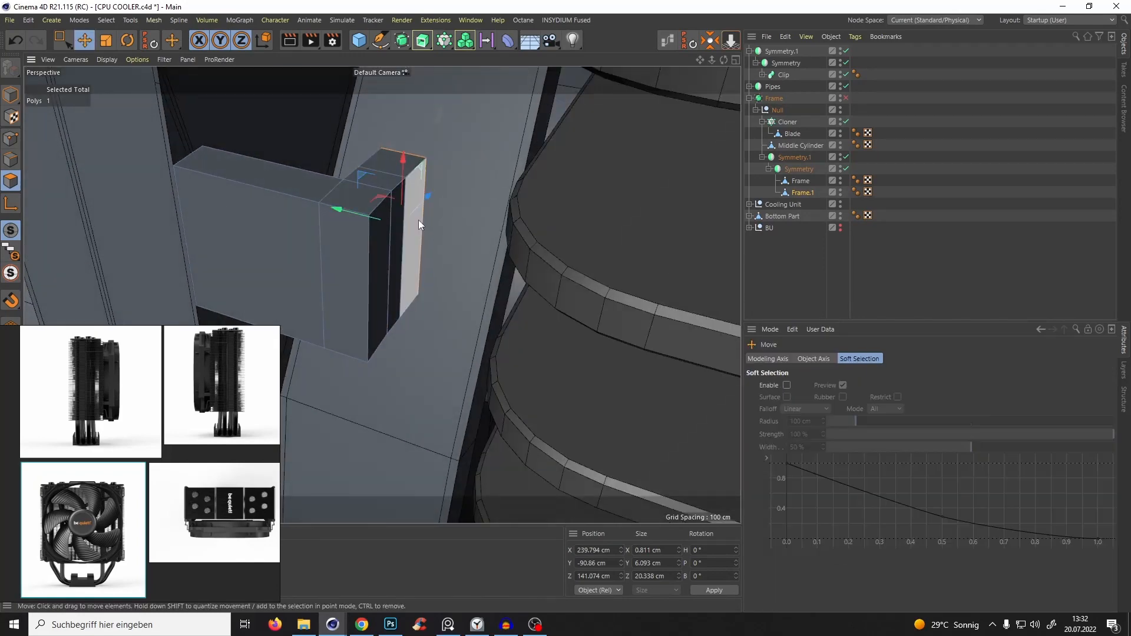
{"action": "left_click", "coordinate": [418, 222]}
{"action": "key", "text": "d"}
{"action": "scroll", "coordinate": [293, 321], "scroll_direction": "down", "scroll_amount": 5}
{"action": "left_click_drag", "start_coordinate": [300, 310], "coordinate": [440, 310], "text": "alt"}
{"action": "left_click_drag", "start_coordinate": [444, 268], "coordinate": [684, 214], "text": "alt"}
Cut a lengthwise loop around the side piece and select the upper part of its far end face.
{"action": "key", "text": "k"}
{"action": "key", "text": "l"}
{"action": "left_click", "coordinate": [590, 217]}
{"action": "key", "text": "e"}
{"action": "left_click", "coordinate": [597, 202]}
{"action": "left_click_drag", "start_coordinate": [698, 224], "coordinate": [659, 207], "text": "ctrl"}
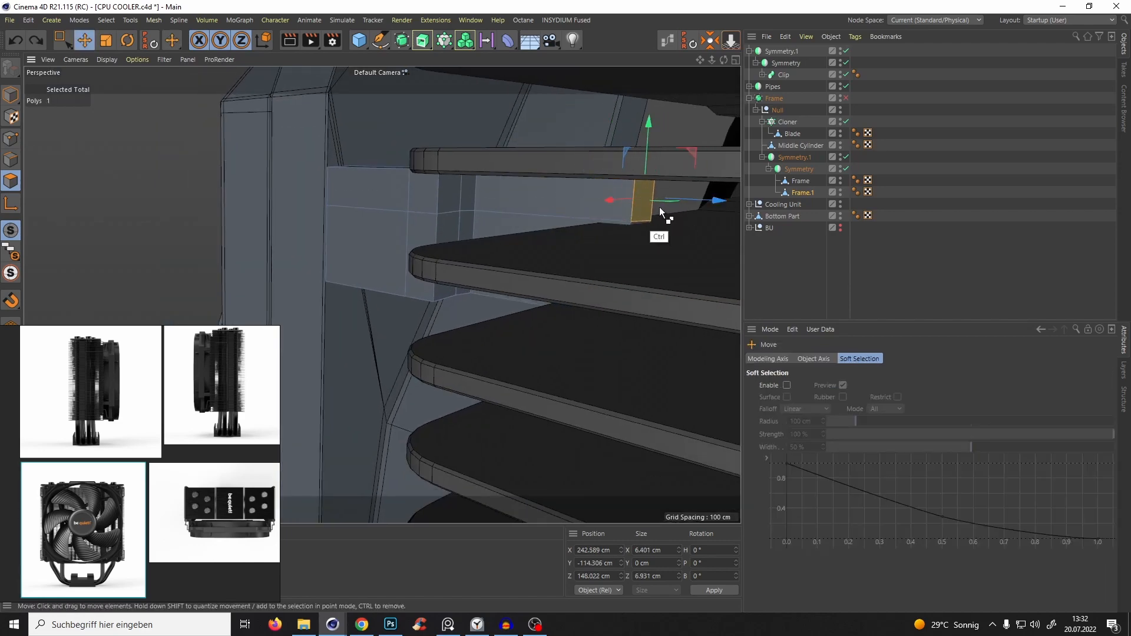
Extrude the upper end face by about 11.66 cm and pull it to about X 195.6 cm, Y -152.6 cm.
{"action": "key", "text": "d"}
{"action": "left_click_drag", "start_coordinate": [459, 262], "coordinate": [617, 249], "text": "alt"}
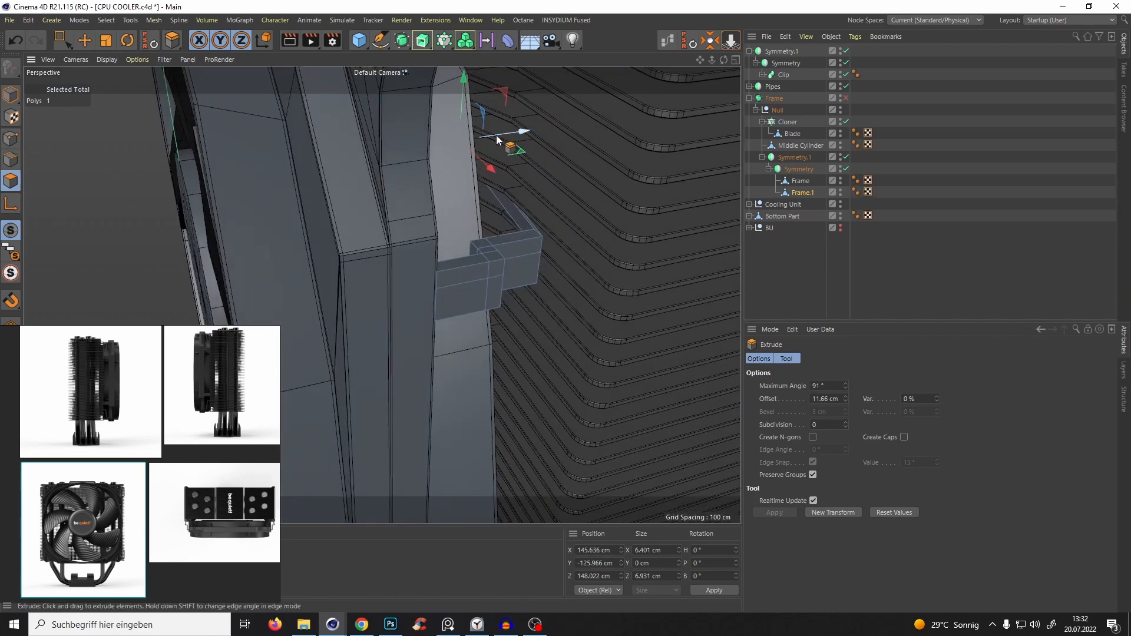
{"action": "left_click_drag", "start_coordinate": [496, 136], "coordinate": [559, 229]}
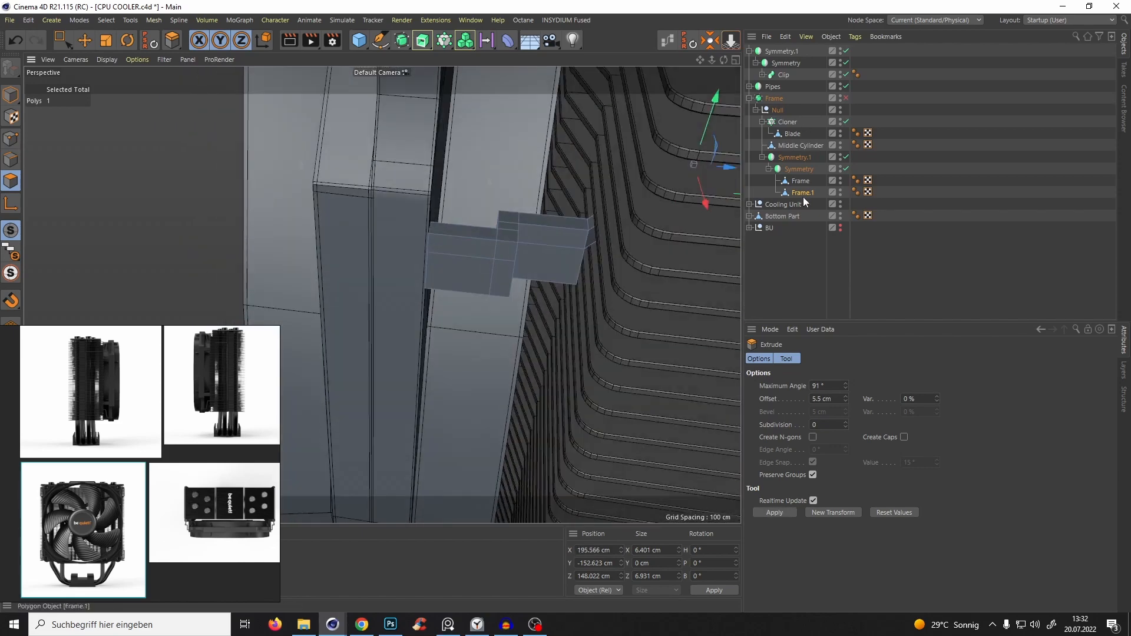
Try to add a Bevel deformer as the parent of the side piece.
{"action": "left_click", "coordinate": [800, 195]}
{"action": "left_click_drag", "start_coordinate": [435, 234], "coordinate": [425, 206], "text": "alt"}
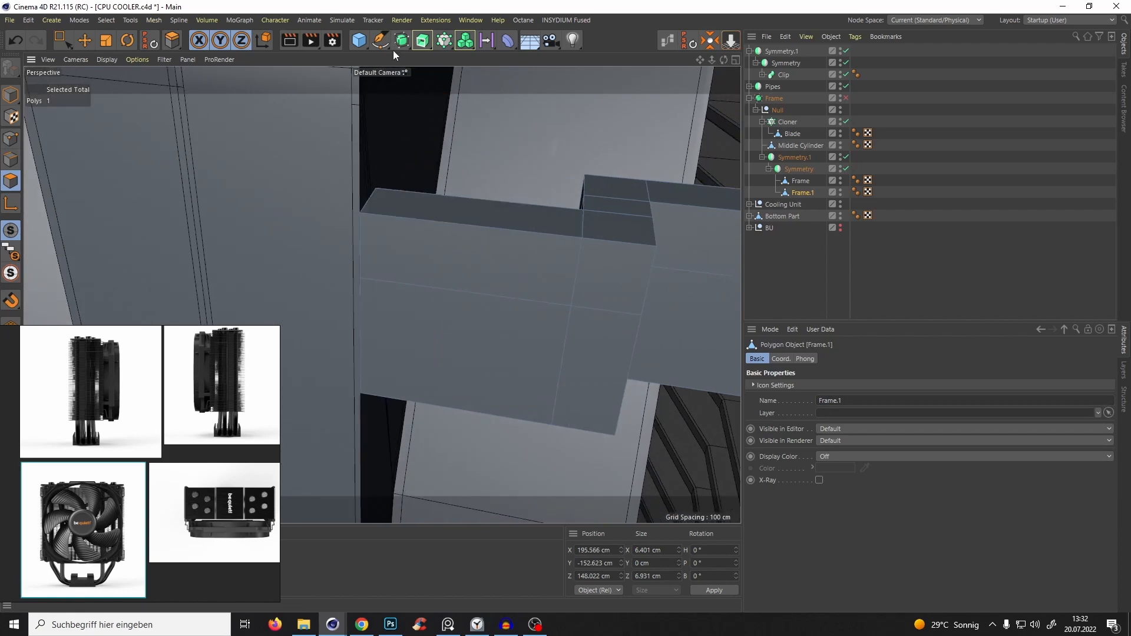
{"action": "left_click", "coordinate": [507, 40]}
{"action": "left_click", "coordinate": [552, 204], "text": "alt"}
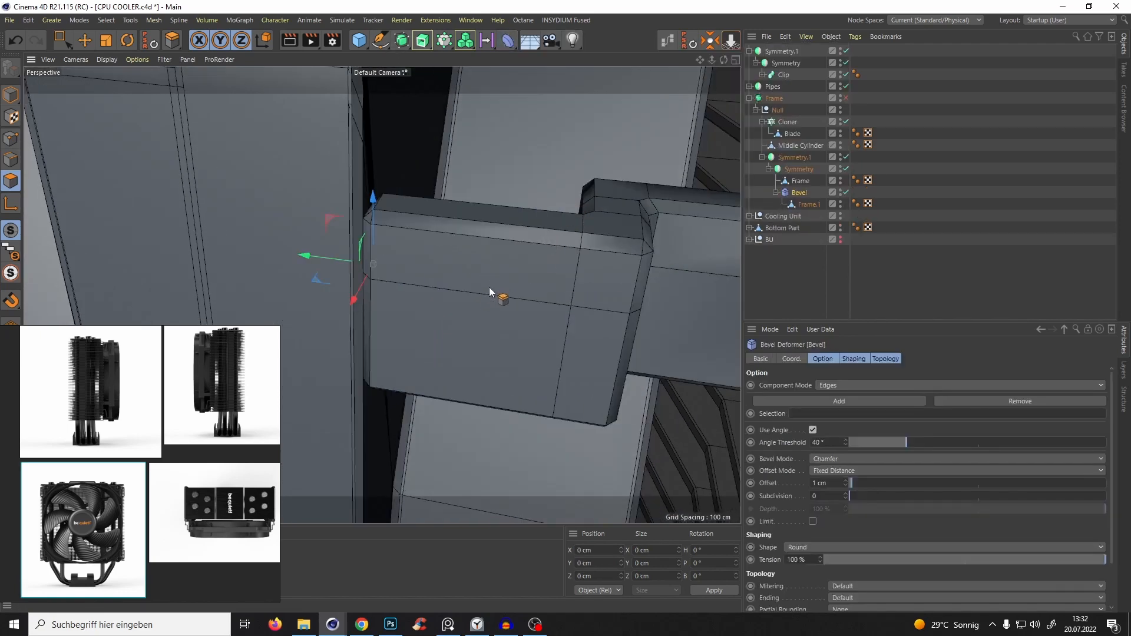
{"action": "key", "text": "ctrl+z"}
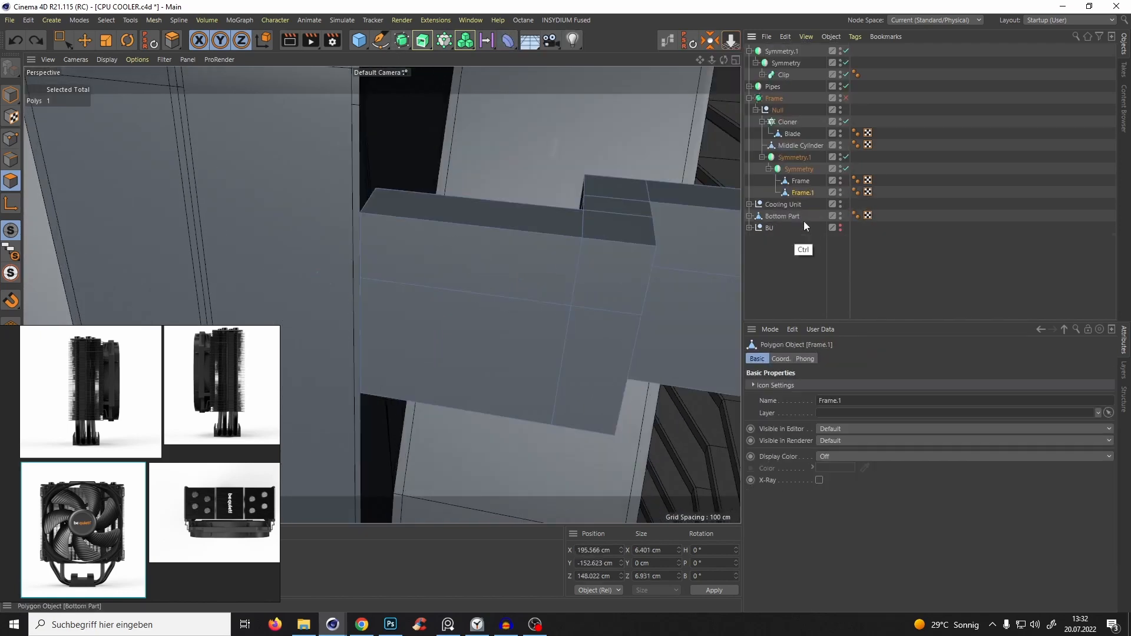
Add a Bevel deformer as a child of Frame.1 and set its offset to 0.2 cm.
{"action": "left_click", "coordinate": [508, 40]}
{"action": "left_click", "coordinate": [575, 213], "text": "shift"}
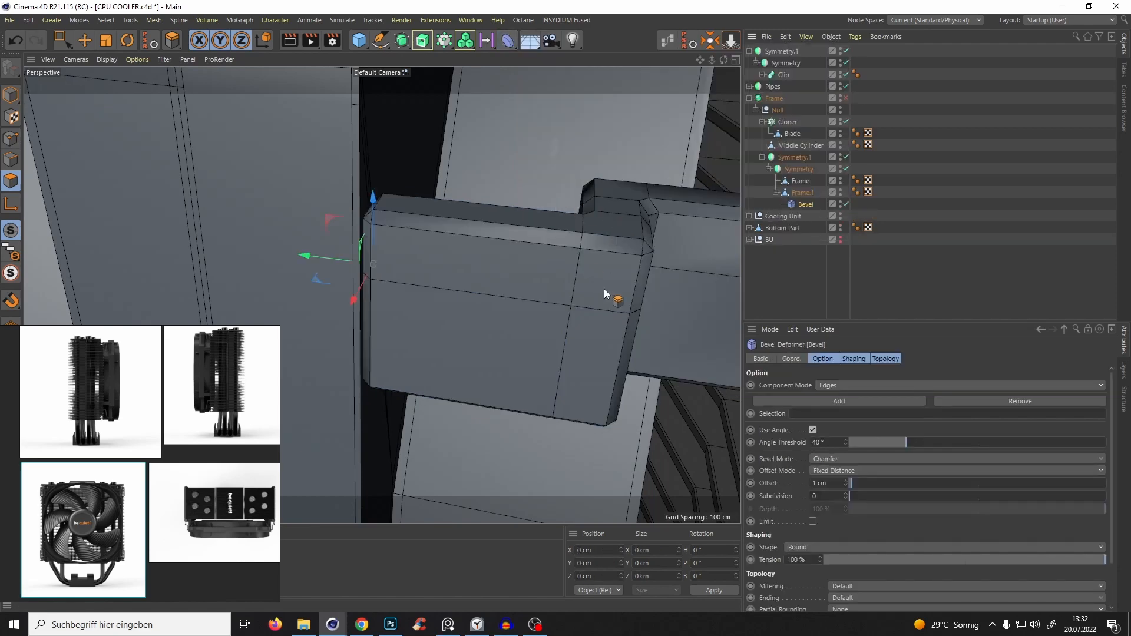
{"action": "left_click", "coordinate": [831, 483]}
{"action": "type", "text": "0.2"}
{"action": "key", "text": "Return"}
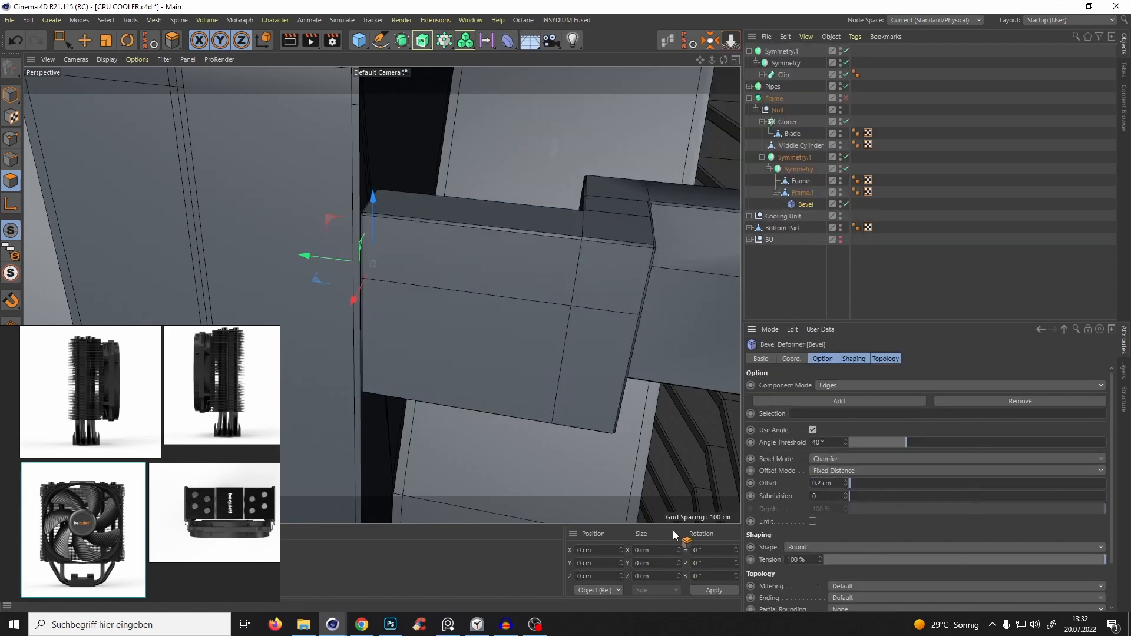
Move the whole side piece toward the fan to about Y 2.19 cm in model mode, and deselect it.
{"action": "left_click_drag", "start_coordinate": [556, 259], "coordinate": [443, 261], "text": "alt"}
{"action": "left_click", "coordinate": [794, 193]}
{"action": "left_click", "coordinate": [10, 95]}
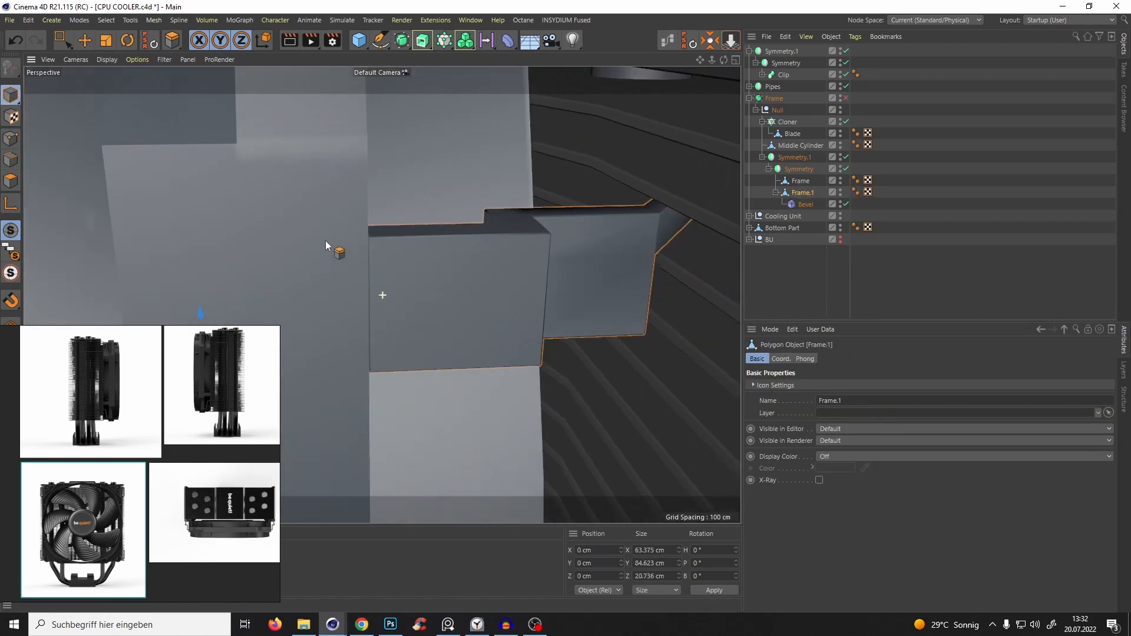
{"action": "left_click_drag", "start_coordinate": [326, 240], "coordinate": [378, 304], "text": "alt"}
{"action": "middle_click_drag", "start_coordinate": [377, 298], "coordinate": [523, 214], "text": "alt"}
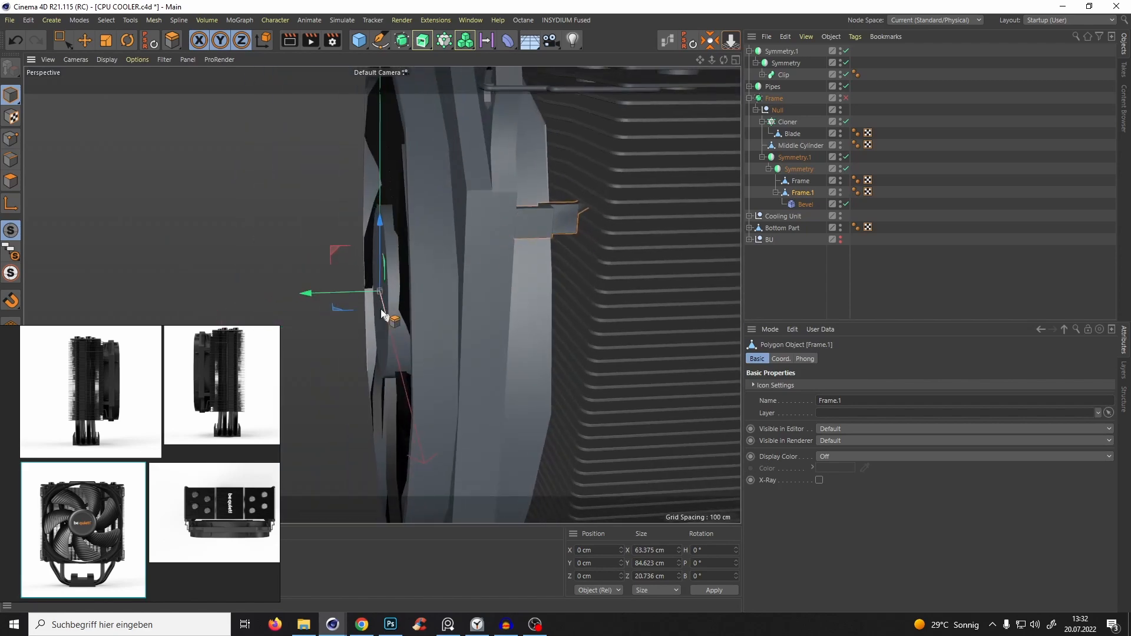
{"action": "left_click_drag", "start_coordinate": [351, 292], "coordinate": [357, 297]}
{"action": "left_click", "coordinate": [801, 253]}
Examine the mirrored side pieces on the fan frame and the contents of the Clip and Frame hierarchies.
{"action": "right_click_drag", "start_coordinate": [523, 206], "coordinate": [539, 178], "text": "alt"}
{"action": "left_click_drag", "start_coordinate": [518, 225], "coordinate": [676, 227], "text": "alt"}
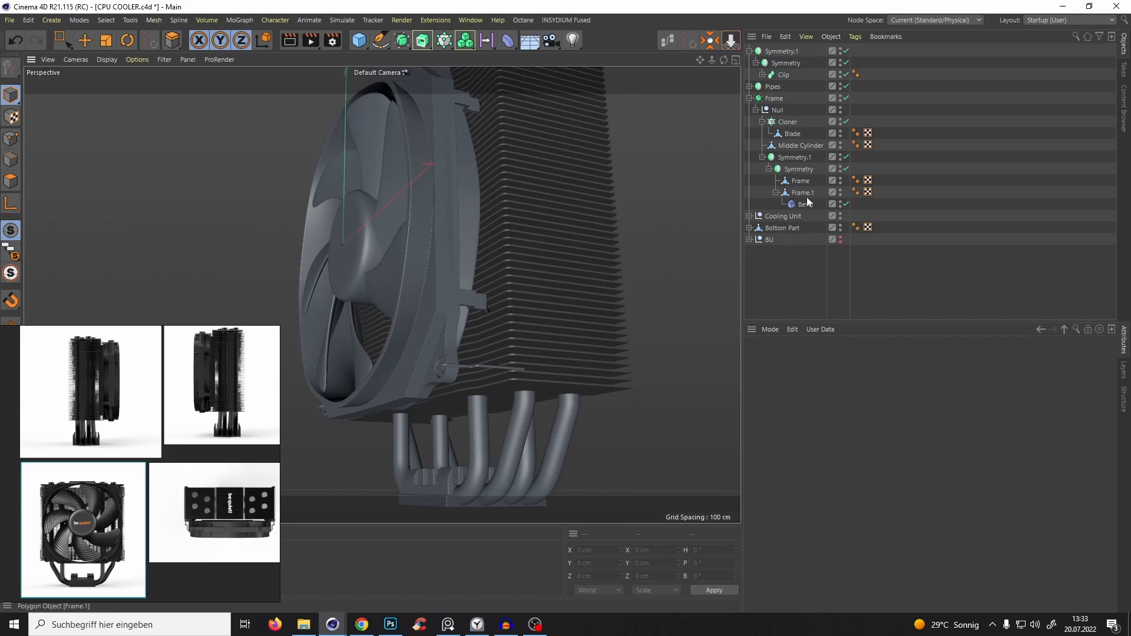
{"action": "left_click_drag", "start_coordinate": [480, 140], "coordinate": [478, 188], "text": "alt"}
{"action": "scroll", "coordinate": [479, 290], "scroll_direction": "up", "scroll_amount": 5}
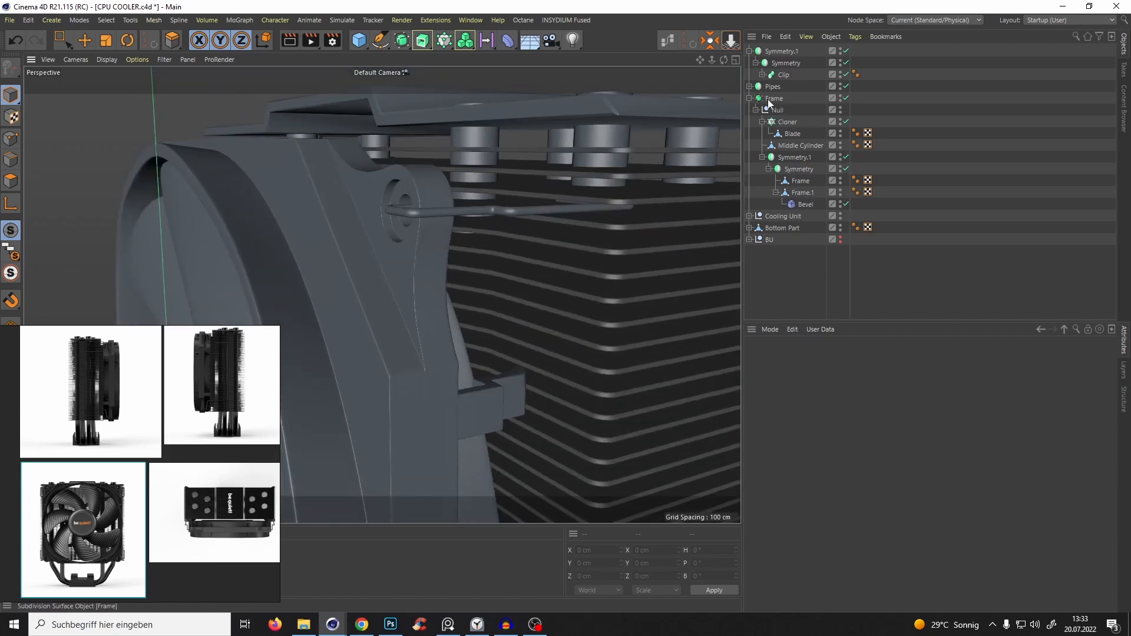
{"action": "left_click", "coordinate": [750, 98]}
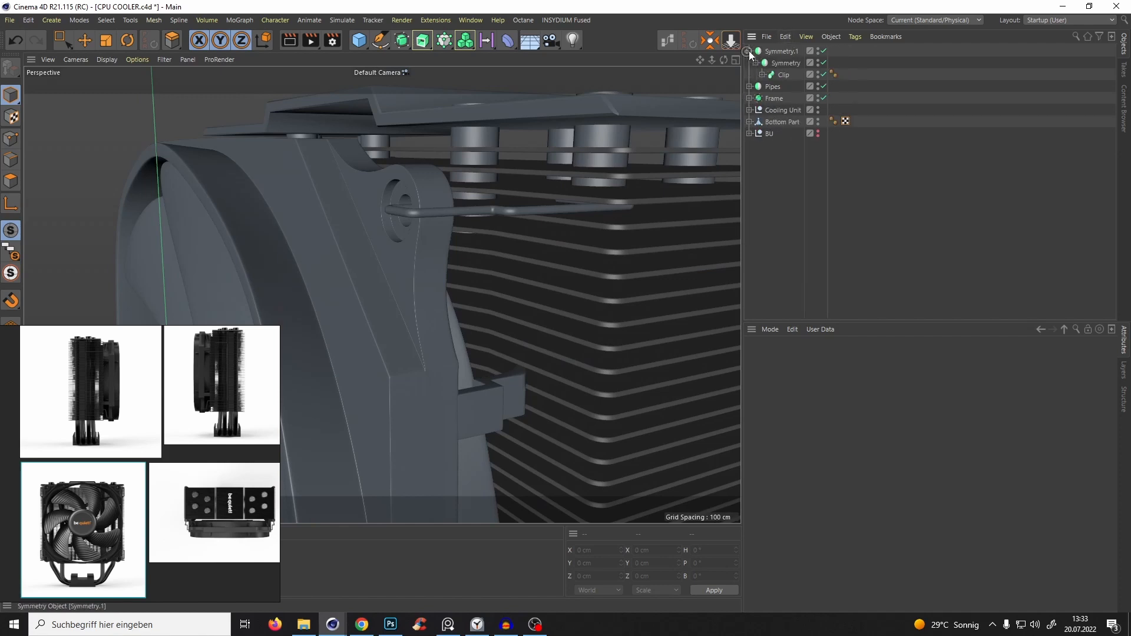
{"action": "left_click", "coordinate": [762, 75]}
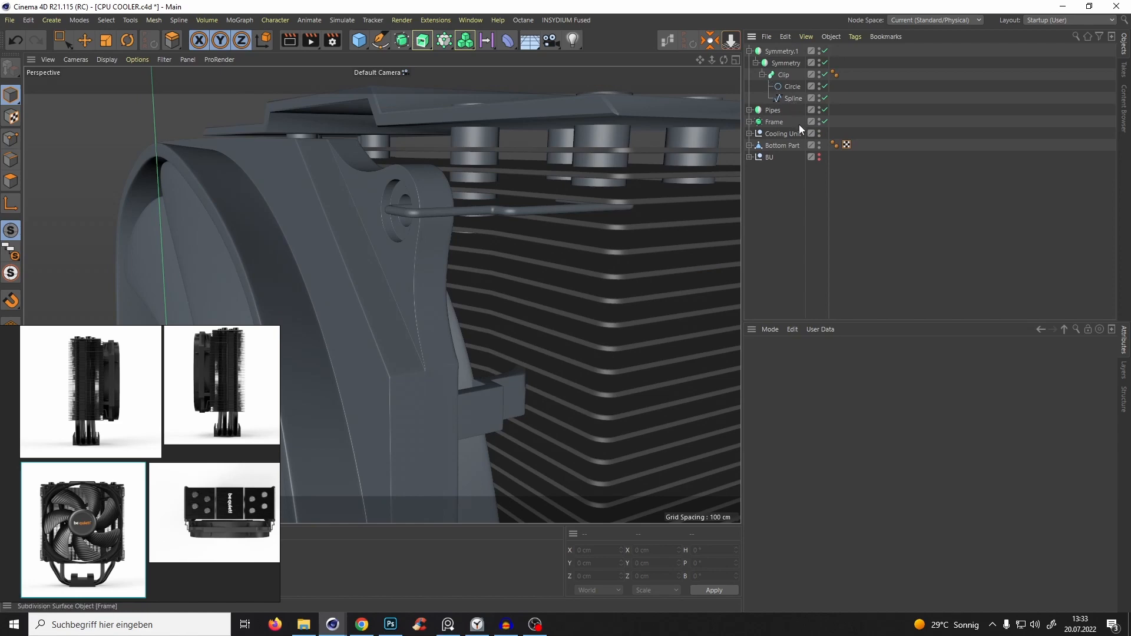
{"action": "left_click", "coordinate": [749, 122]}
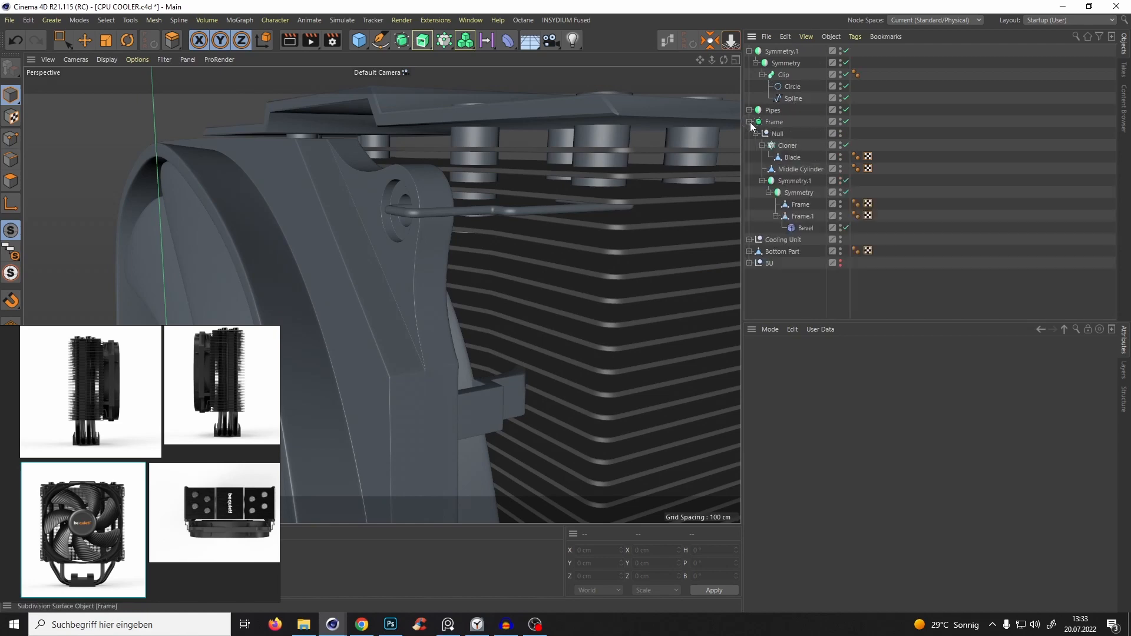
Take Frame.1 with its Bevel out of the Frame hierarchy to the root level and collapse the Frame group.
{"action": "left_click", "coordinate": [802, 216]}
{"action": "left_click_drag", "start_coordinate": [479, 252], "coordinate": [501, 259], "text": "alt"}
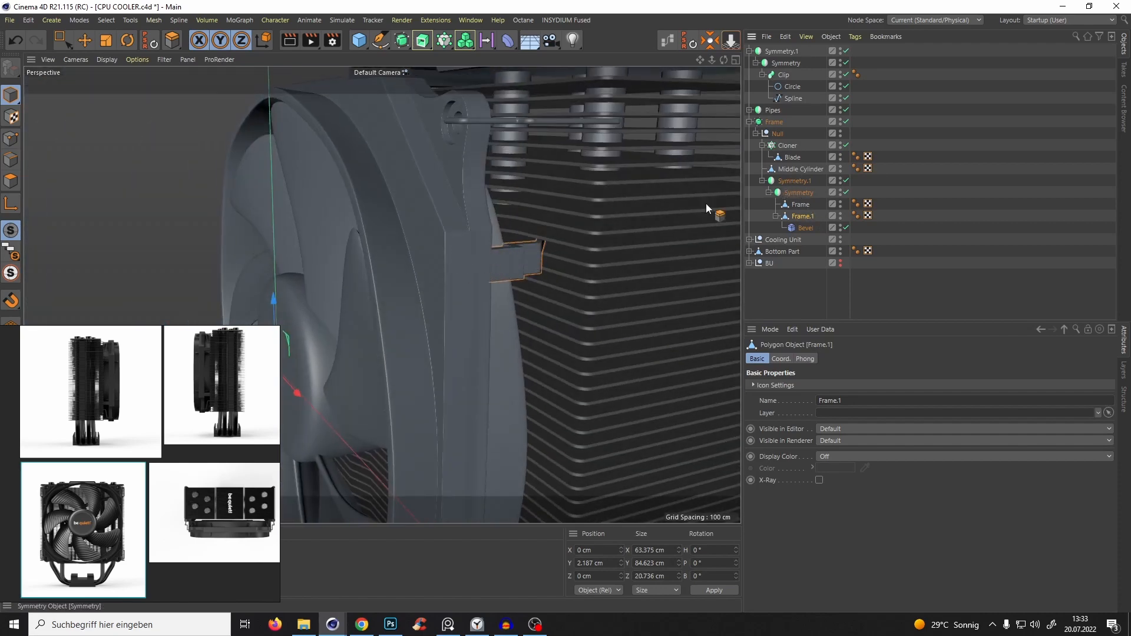
{"action": "left_click_drag", "start_coordinate": [705, 203], "coordinate": [491, 287], "text": "alt"}
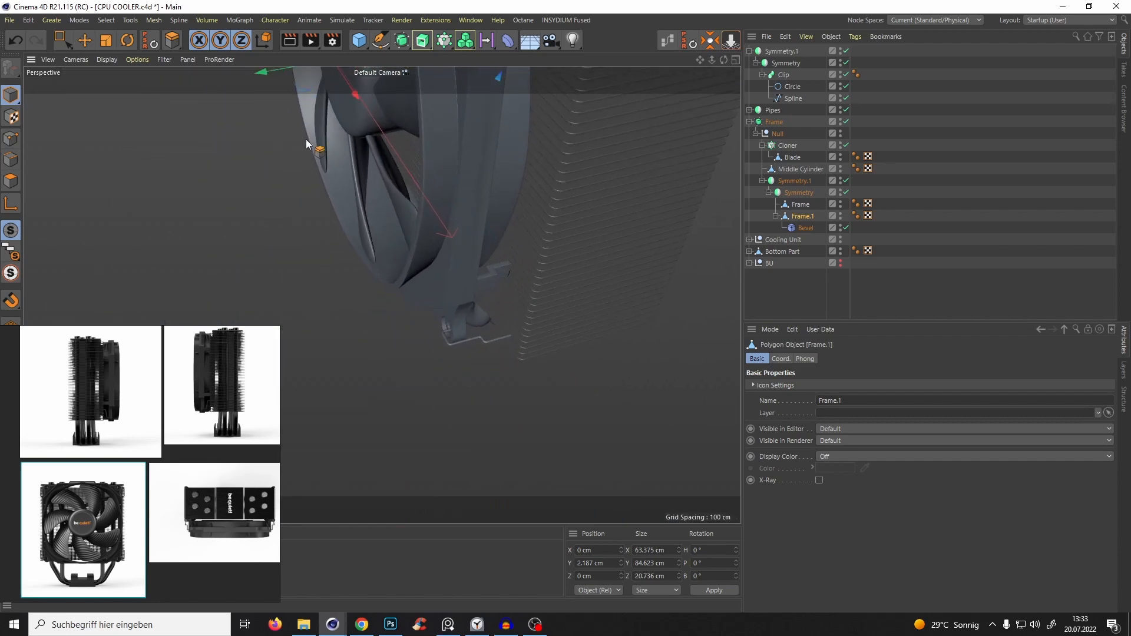
{"action": "left_click_drag", "start_coordinate": [802, 216], "coordinate": [790, 270]}
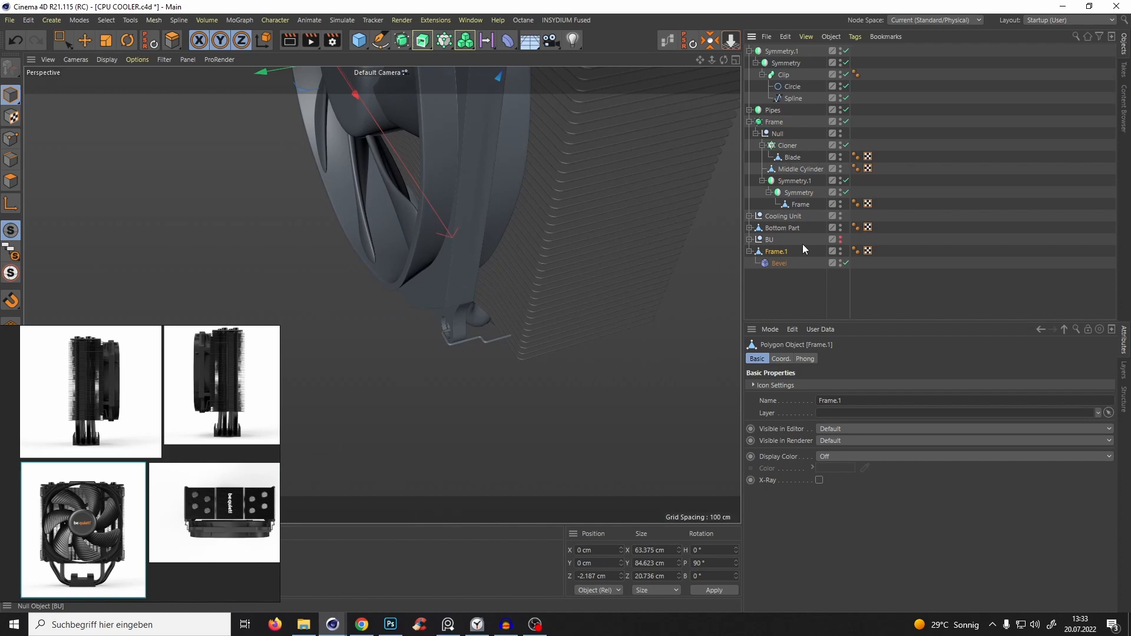
{"action": "left_click", "coordinate": [749, 122]}
Examine the separated side piece where it meets the fan frame and the cooling fins.
{"action": "left_click_drag", "start_coordinate": [469, 222], "coordinate": [456, 254], "text": "alt"}
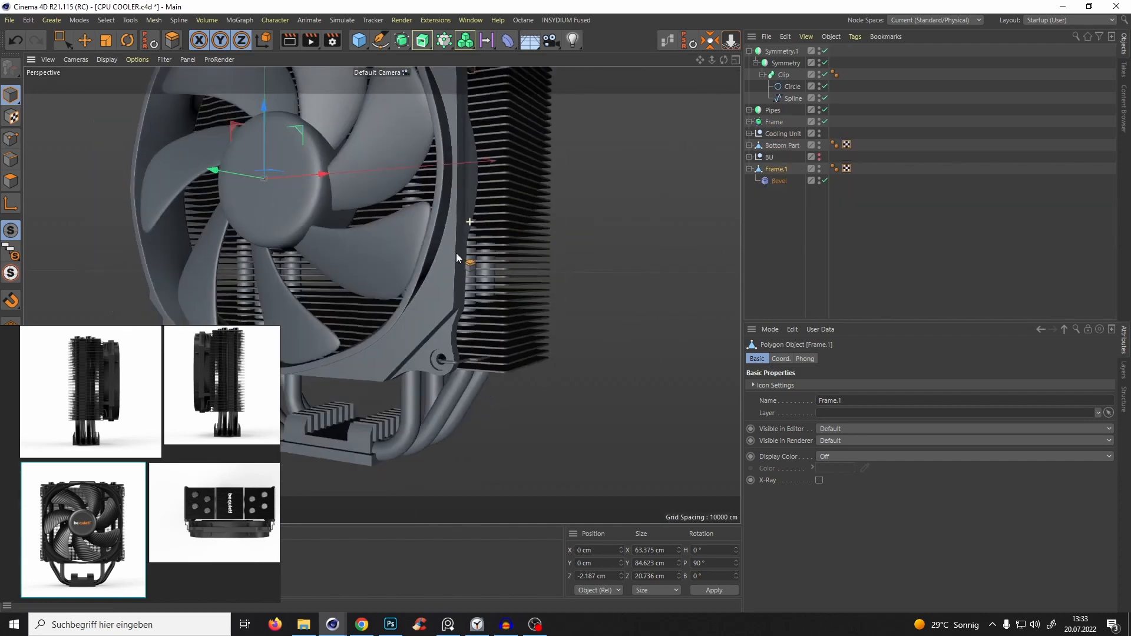
{"action": "right_click_drag", "start_coordinate": [456, 252], "coordinate": [435, 262], "text": "alt"}
{"action": "left_click_drag", "start_coordinate": [435, 263], "coordinate": [408, 259], "text": "alt"}
{"action": "right_click_drag", "start_coordinate": [450, 233], "coordinate": [499, 182], "text": "alt"}
{"action": "left_click_drag", "start_coordinate": [499, 182], "coordinate": [444, 264], "text": "alt"}
{"action": "right_click_drag", "start_coordinate": [445, 264], "coordinate": [486, 218], "text": "alt"}
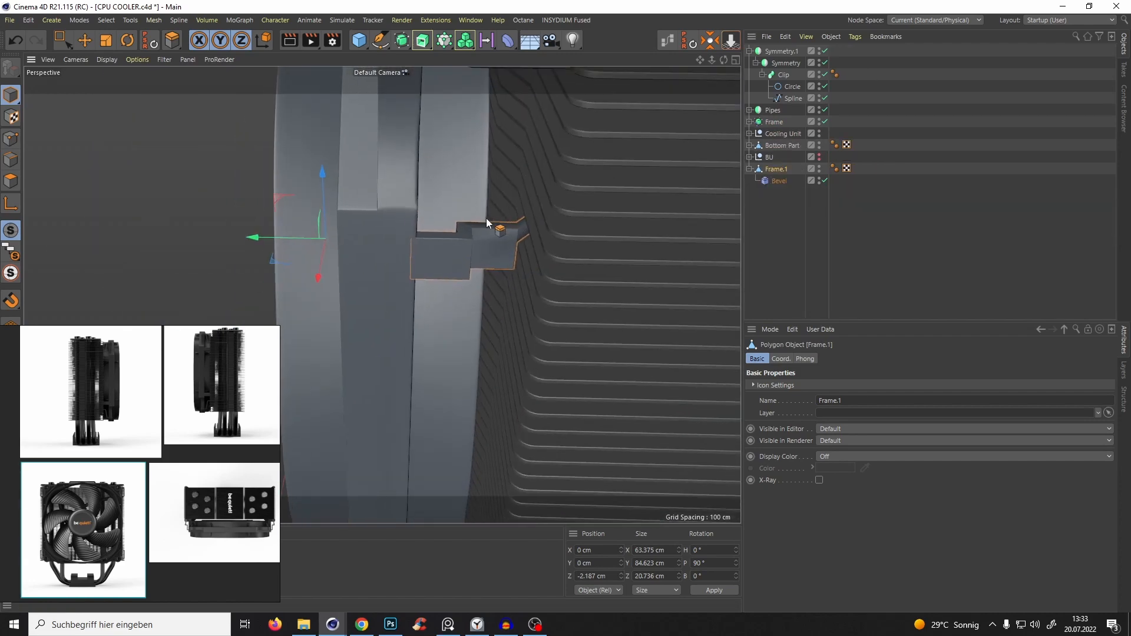
{"action": "left_click_drag", "start_coordinate": [486, 219], "coordinate": [494, 207], "text": "alt"}
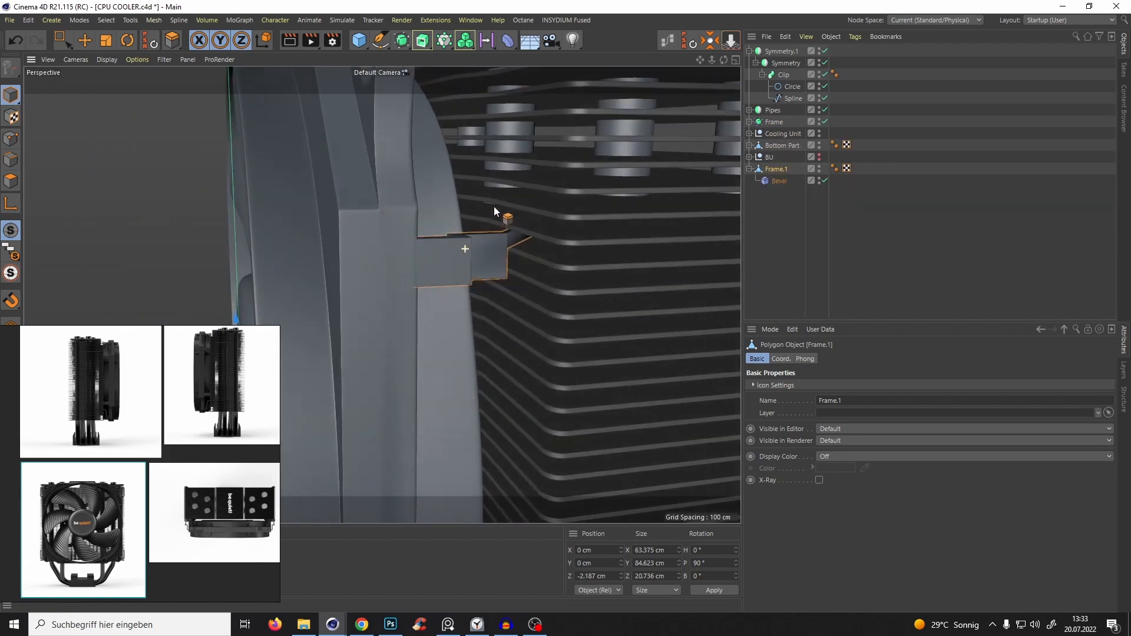
Collapse Frame.1 and wrap it in a Symmetry generator that mirrors the side clip across the ZY plane.
{"action": "left_click", "coordinate": [749, 170]}
{"action": "left_click_drag", "start_coordinate": [354, 147], "coordinate": [426, 250], "text": "alt"}
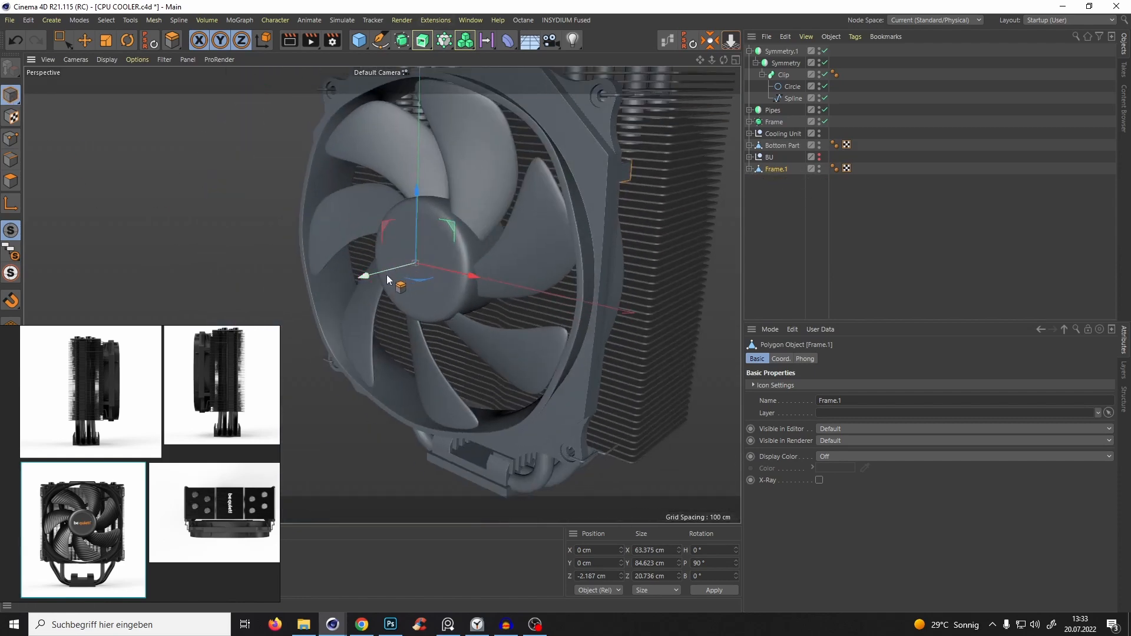
{"action": "left_click", "coordinate": [430, 45]}
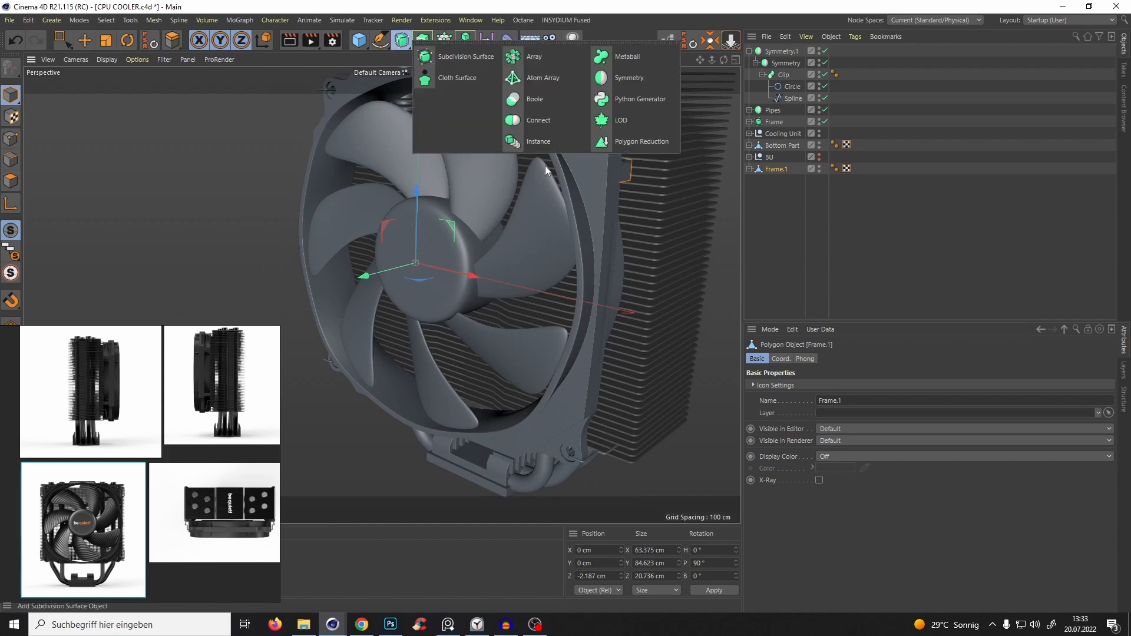
{"action": "left_click", "coordinate": [628, 78], "text": "alt"}
{"action": "left_click_drag", "start_coordinate": [488, 155], "coordinate": [521, 156], "text": "alt"}
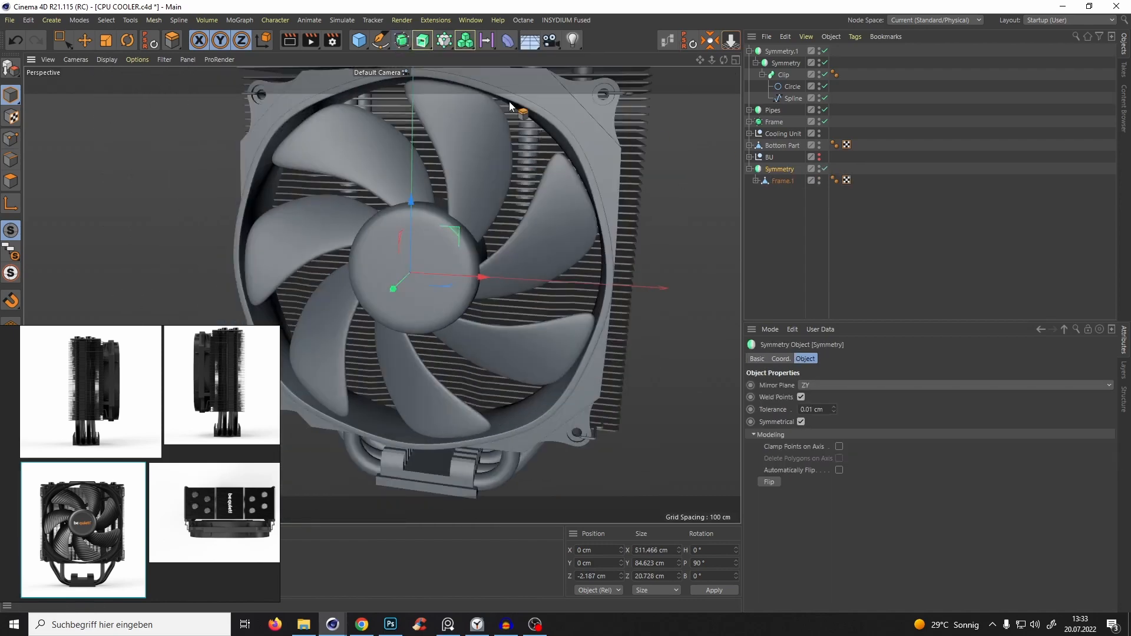
Nest the clip's Symmetry inside a second Symmetry with mirror plane XY, check all four clips on the fan frame, and deselect everything.
{"action": "left_click", "coordinate": [428, 45]}
{"action": "left_click", "coordinate": [628, 79], "text": "alt"}
{"action": "left_click_drag", "start_coordinate": [599, 203], "coordinate": [482, 125], "text": "alt"}
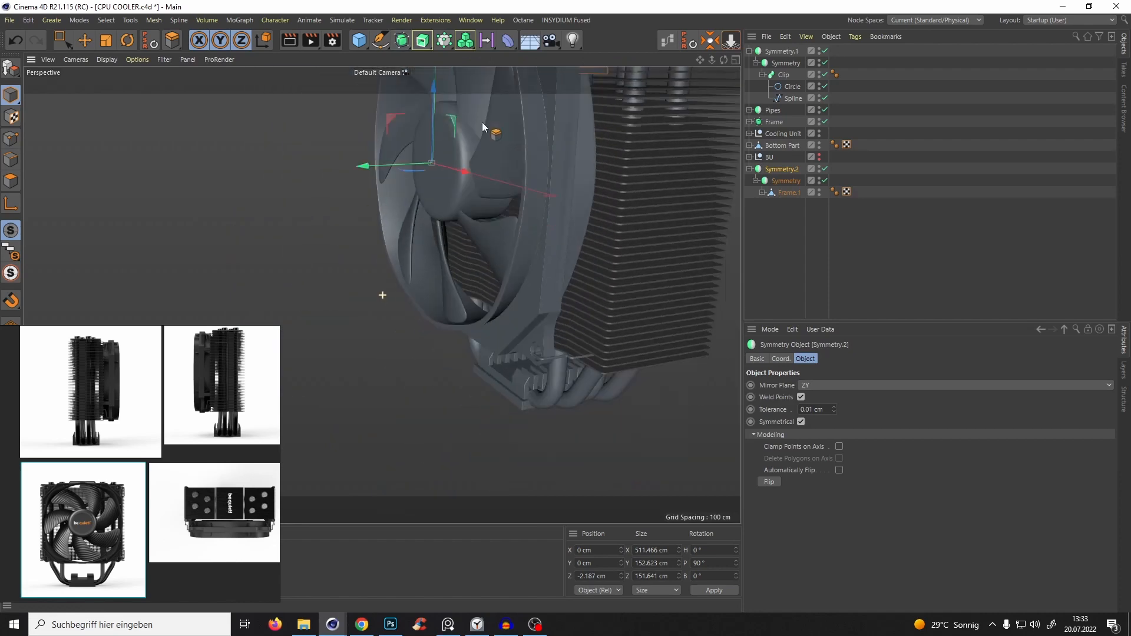
{"action": "left_click", "coordinate": [807, 385]}
{"action": "left_click", "coordinate": [811, 415]}
{"action": "left_click_drag", "start_coordinate": [648, 342], "coordinate": [595, 306], "text": "alt"}
{"action": "left_click", "coordinate": [843, 385]}
{"action": "left_click", "coordinate": [816, 397]}
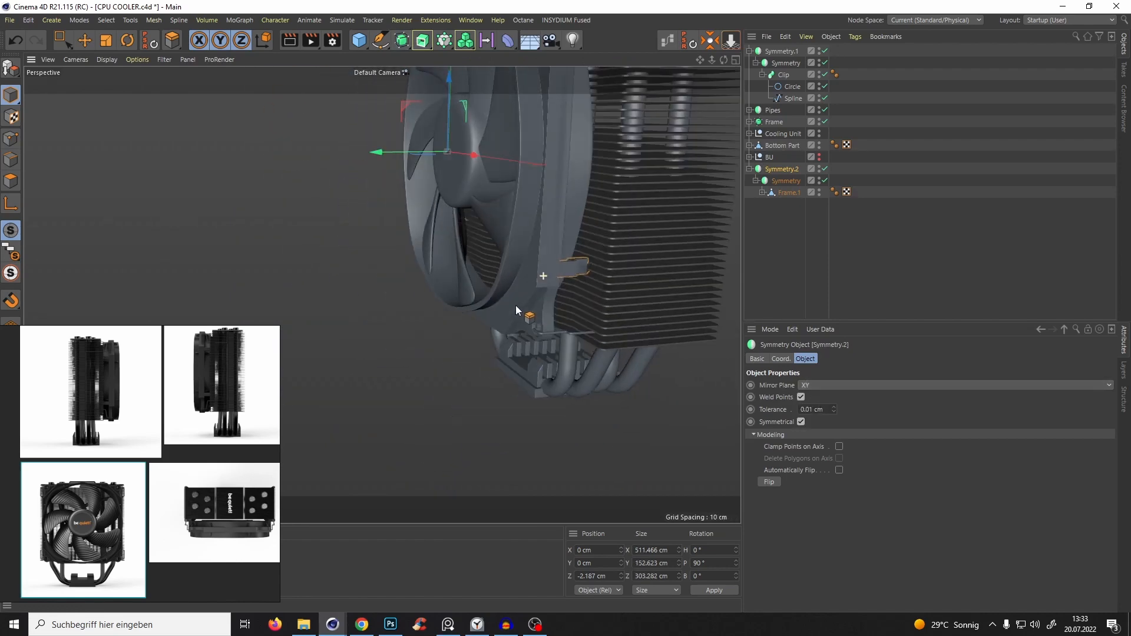
{"action": "left_click_drag", "start_coordinate": [516, 309], "coordinate": [459, 193], "text": "alt"}
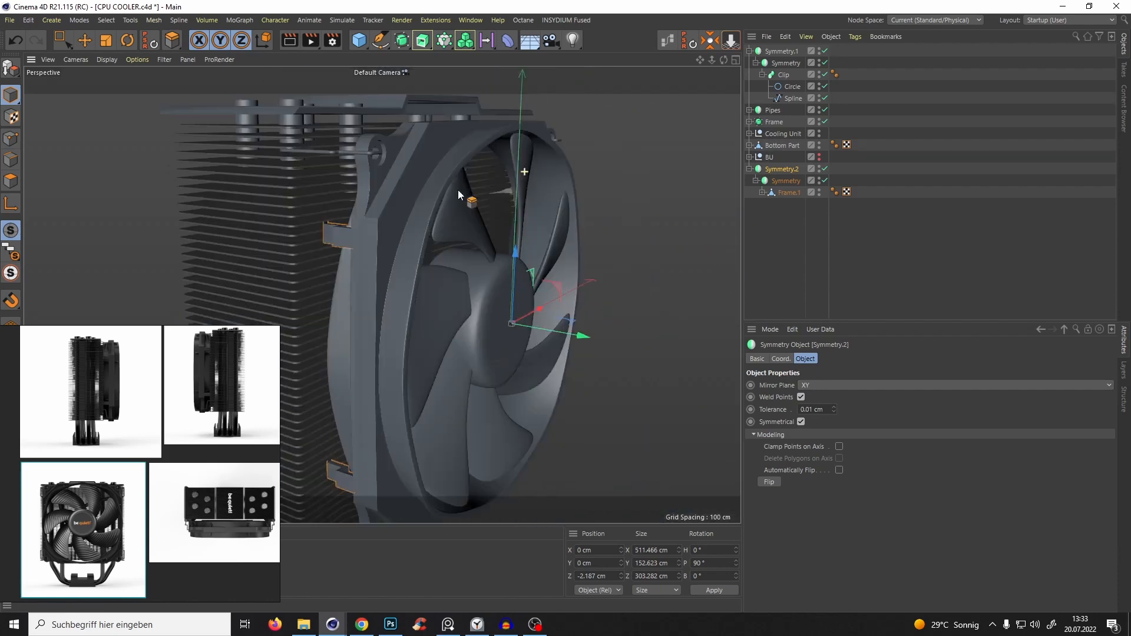
{"action": "right_click_drag", "start_coordinate": [458, 189], "coordinate": [330, 177], "text": "alt"}
{"action": "left_click_drag", "start_coordinate": [330, 176], "coordinate": [495, 219], "text": "alt"}
{"action": "left_click", "coordinate": [796, 248]}
{"action": "left_click_drag", "start_coordinate": [602, 224], "coordinate": [452, 525], "text": "alt"}
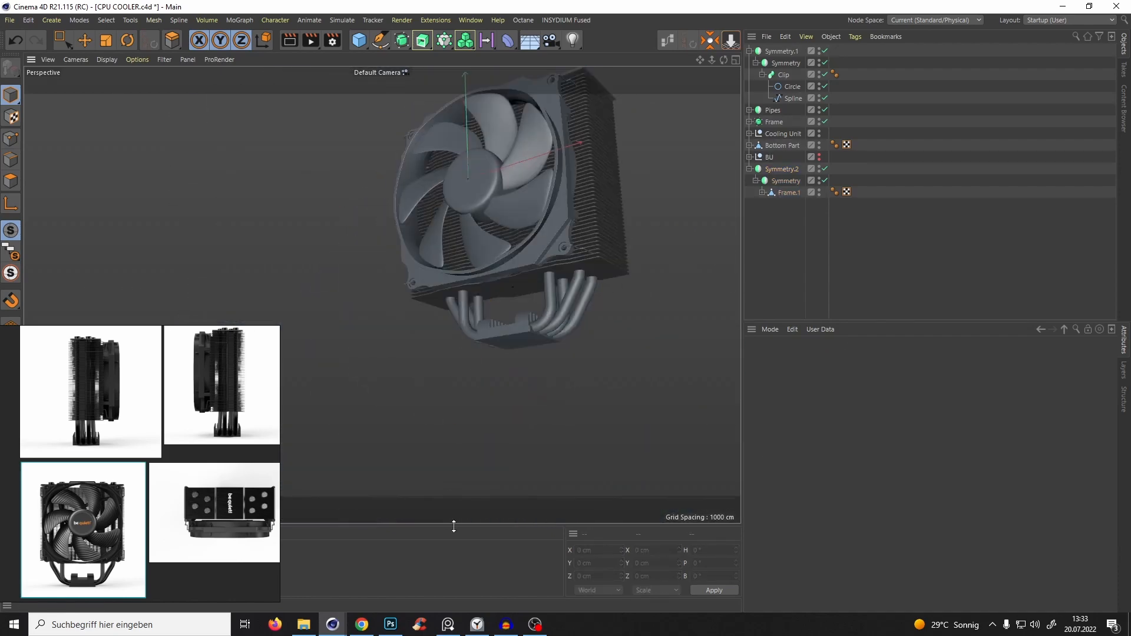
Hide the reference images, create a new material, and darken its color to a near-black grey.
{"action": "left_click", "coordinate": [477, 624]}
{"action": "double_click", "coordinate": [62, 564]}
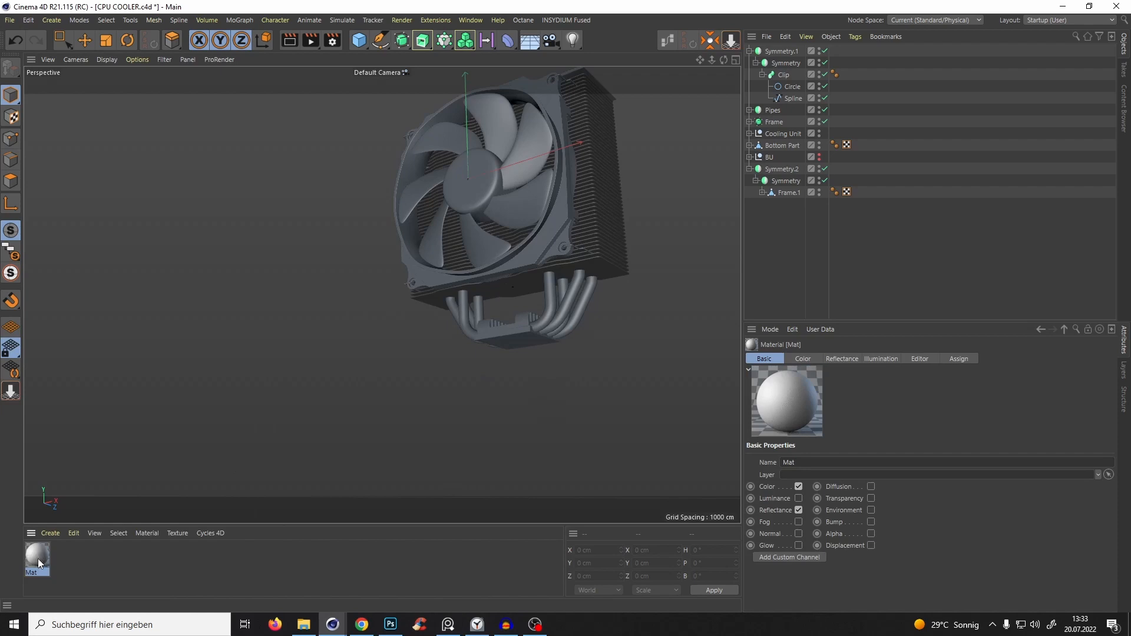
{"action": "double_click", "coordinate": [39, 558]}
{"action": "left_click_drag", "start_coordinate": [360, 180], "coordinate": [410, 191]}
Set the material's Default Specular reflectance layer type to Phong and close the material editor.
{"action": "left_click", "coordinate": [218, 259]}
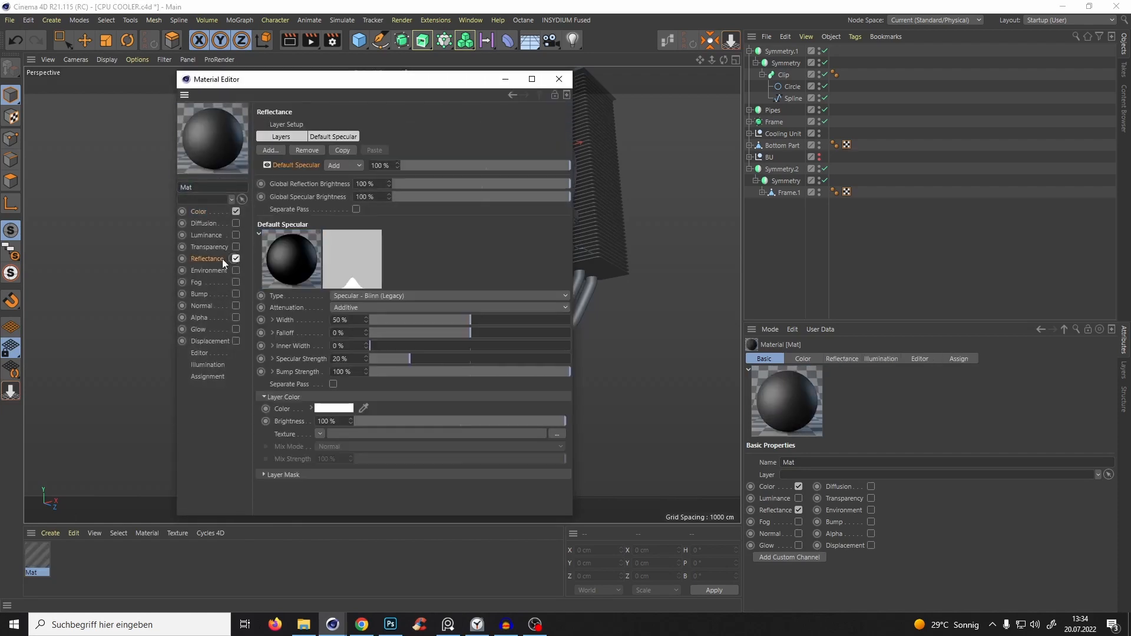
{"action": "left_click", "coordinate": [359, 296]}
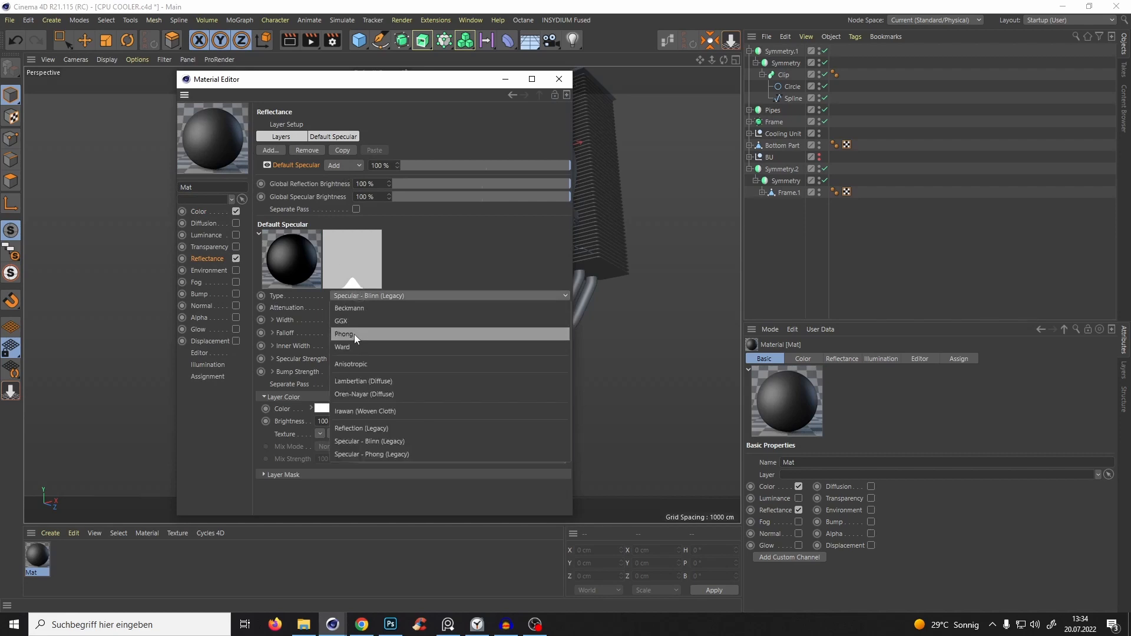
{"action": "left_click", "coordinate": [355, 334]}
{"action": "left_click", "coordinate": [559, 79]}
Apply the dark material to the cooler's fan, frame, pipes, bottom part and top cover plate, and clear the selection.
{"action": "left_click_drag", "start_coordinate": [460, 263], "coordinate": [370, 322], "text": "alt"}
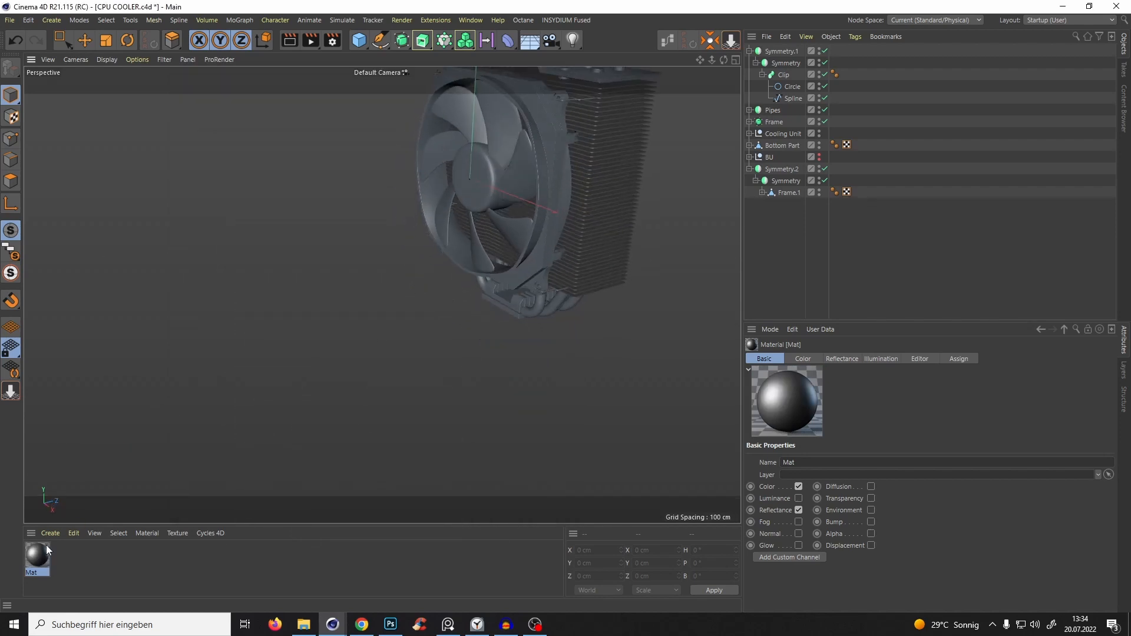
{"action": "left_click_drag", "start_coordinate": [42, 552], "coordinate": [471, 187]}
{"action": "middle_click_drag", "start_coordinate": [505, 181], "coordinate": [490, 293], "text": "alt"}
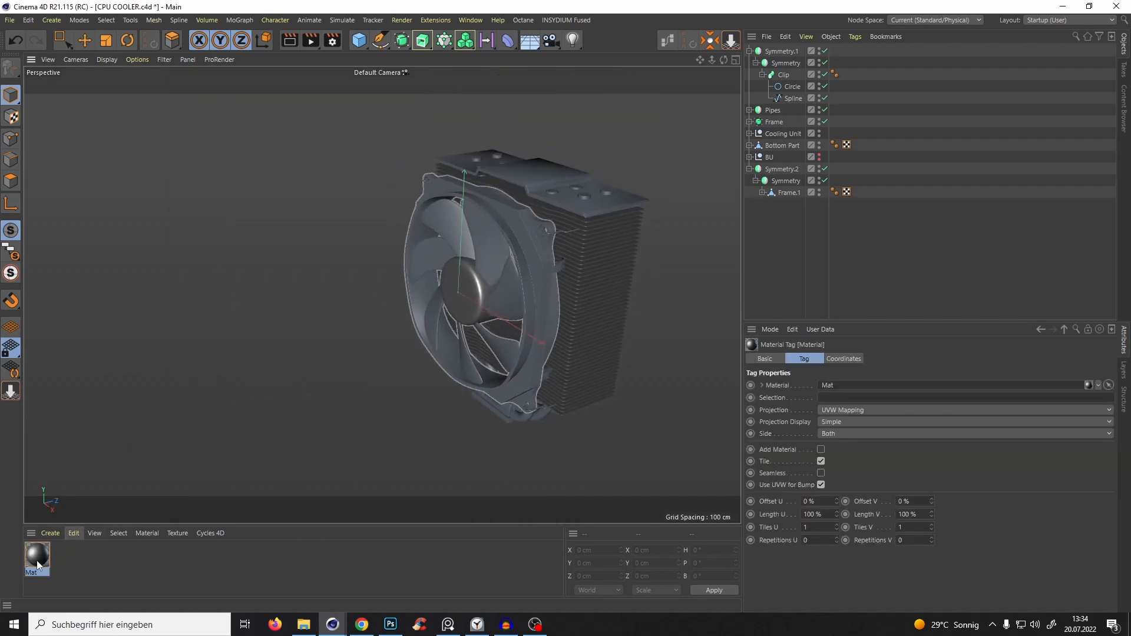
{"action": "left_click_drag", "start_coordinate": [39, 564], "coordinate": [520, 264]}
{"action": "left_click_drag", "start_coordinate": [363, 348], "coordinate": [333, 331], "text": "alt"}
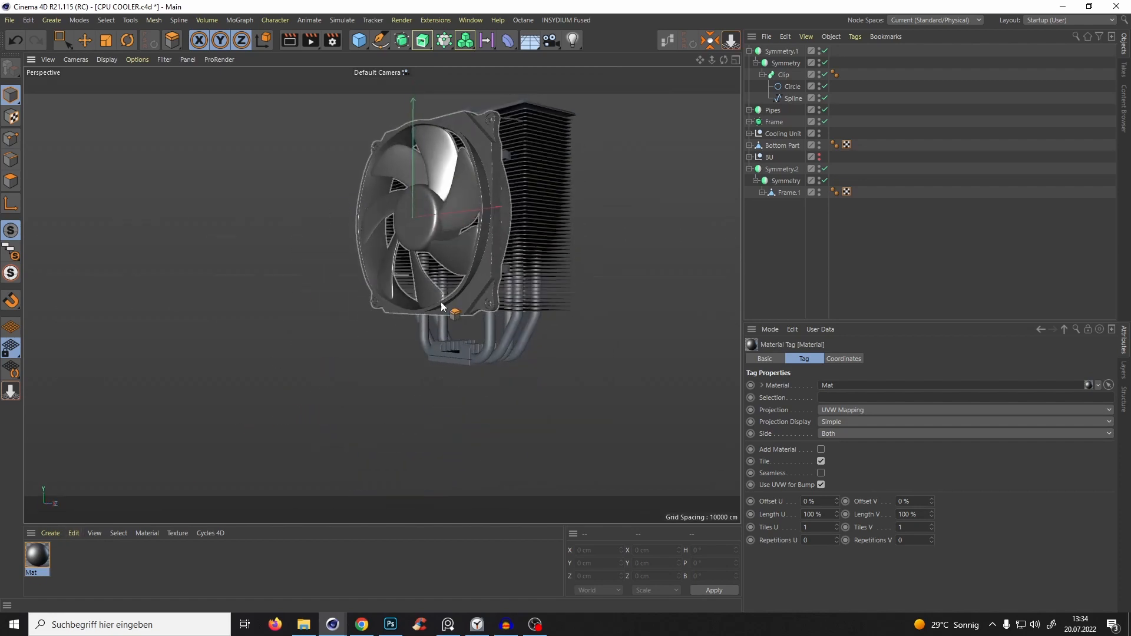
{"action": "scroll", "coordinate": [465, 315], "scroll_direction": "up", "scroll_amount": 4}
{"action": "left_click_drag", "start_coordinate": [35, 559], "coordinate": [445, 370]}
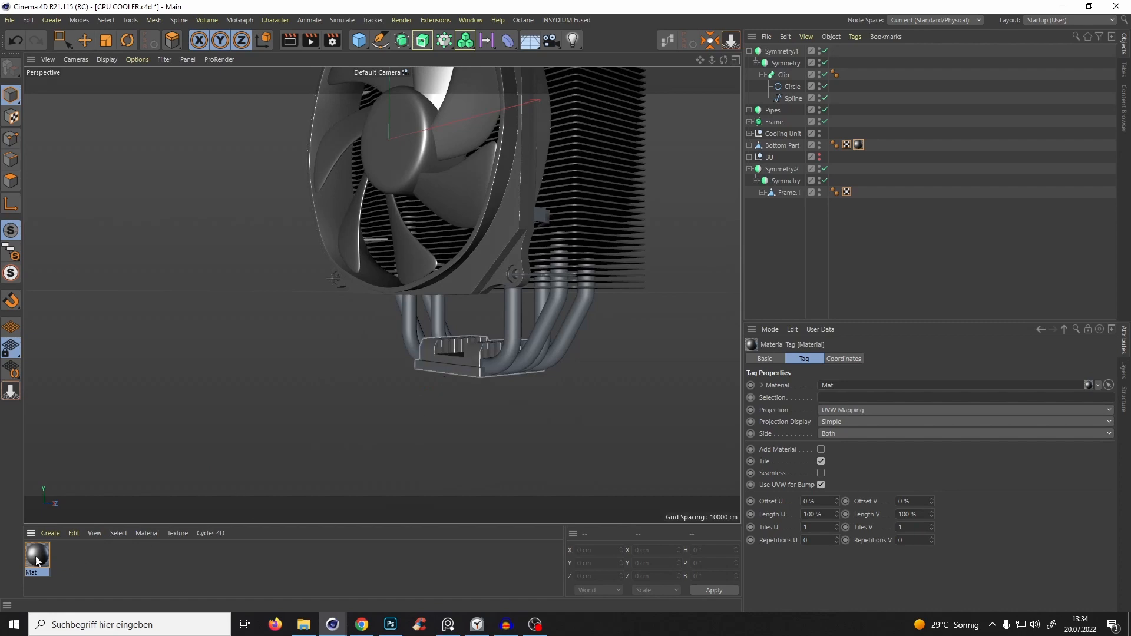
{"action": "left_click_drag", "start_coordinate": [486, 311], "coordinate": [321, 444], "text": "alt"}
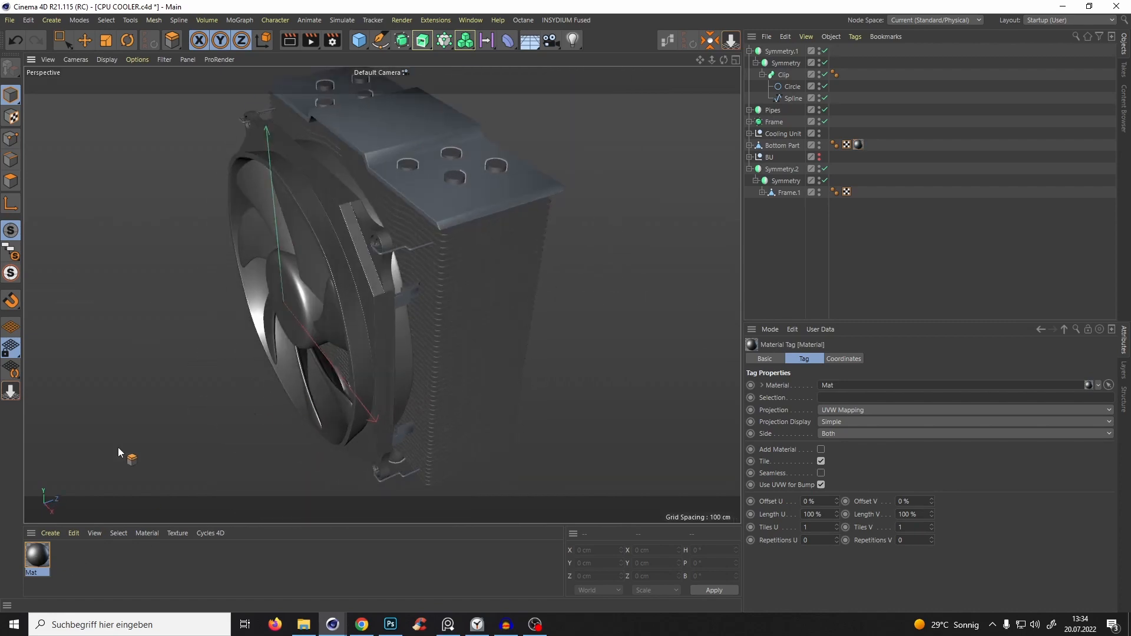
{"action": "left_click_drag", "start_coordinate": [37, 557], "coordinate": [450, 207]}
{"action": "scroll", "coordinate": [433, 224], "scroll_direction": "down", "scroll_amount": 3}
{"action": "left_click_drag", "start_coordinate": [401, 280], "coordinate": [643, 232], "text": "alt"}
{"action": "left_click", "coordinate": [793, 261]}
{"action": "scroll", "coordinate": [528, 245], "scroll_direction": "down", "scroll_amount": 3}
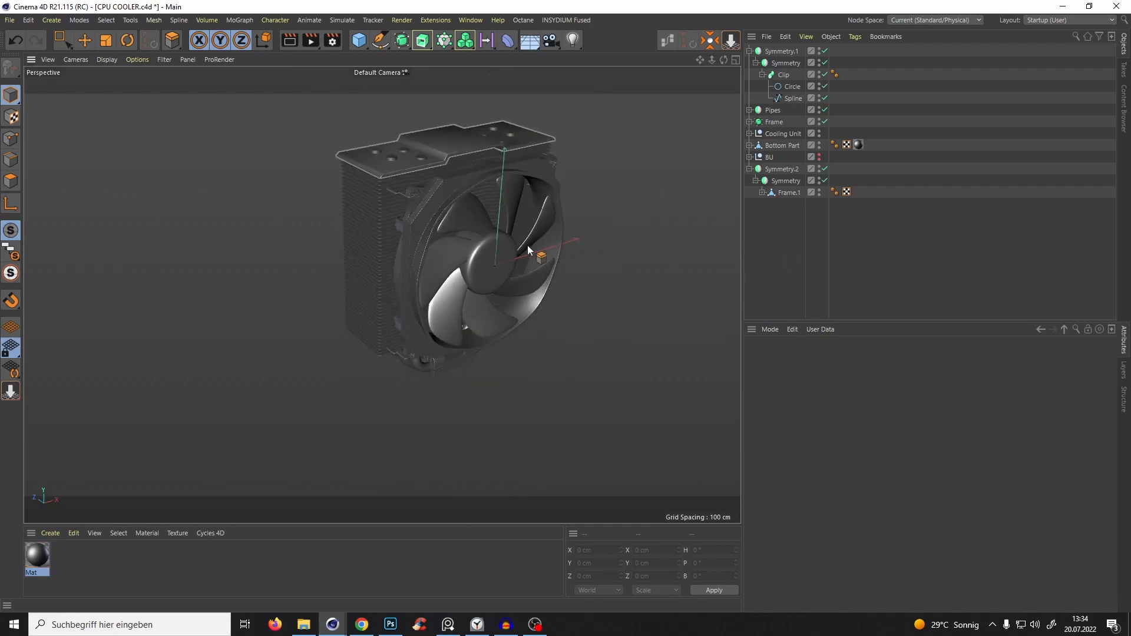
Display the cooler with Gouraud Shading (Lines) and examine the mesh topology from several sides.
{"action": "key", "text": "n"}
{"action": "key", "text": "b"}
{"action": "scroll", "coordinate": [500, 247], "scroll_direction": "up", "scroll_amount": 3}
{"action": "left_click_drag", "start_coordinate": [494, 243], "coordinate": [569, 206], "text": "alt"}
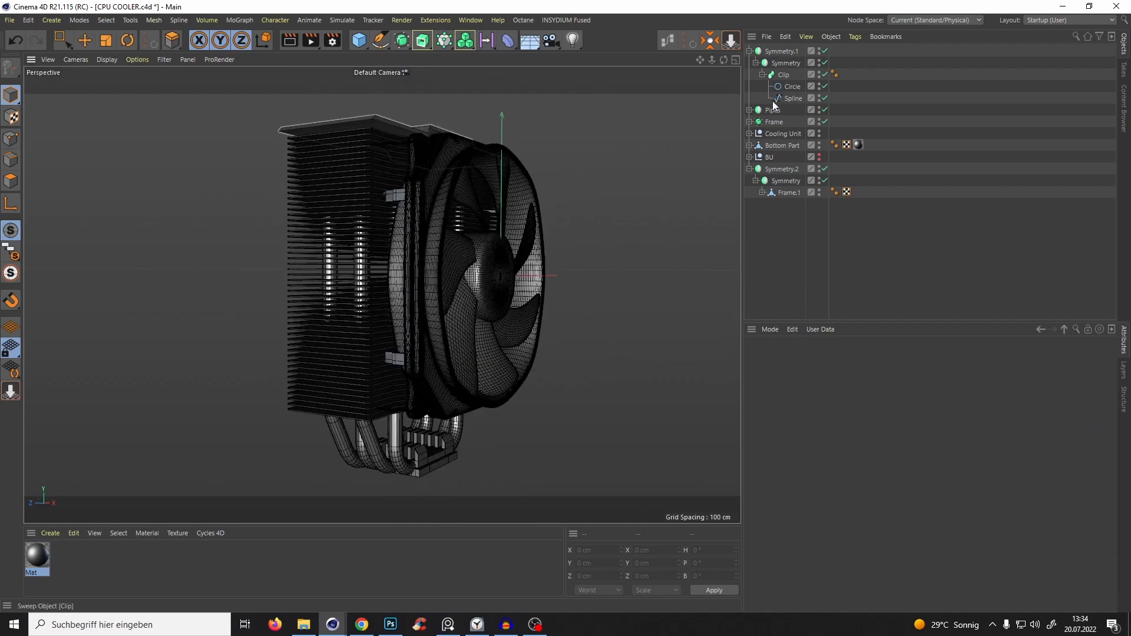
{"action": "left_click_drag", "start_coordinate": [722, 171], "coordinate": [478, 235], "text": "alt"}
{"action": "scroll", "coordinate": [406, 308], "scroll_direction": "down", "scroll_amount": 3}
{"action": "left_click_drag", "start_coordinate": [406, 307], "coordinate": [481, 558], "text": "alt"}
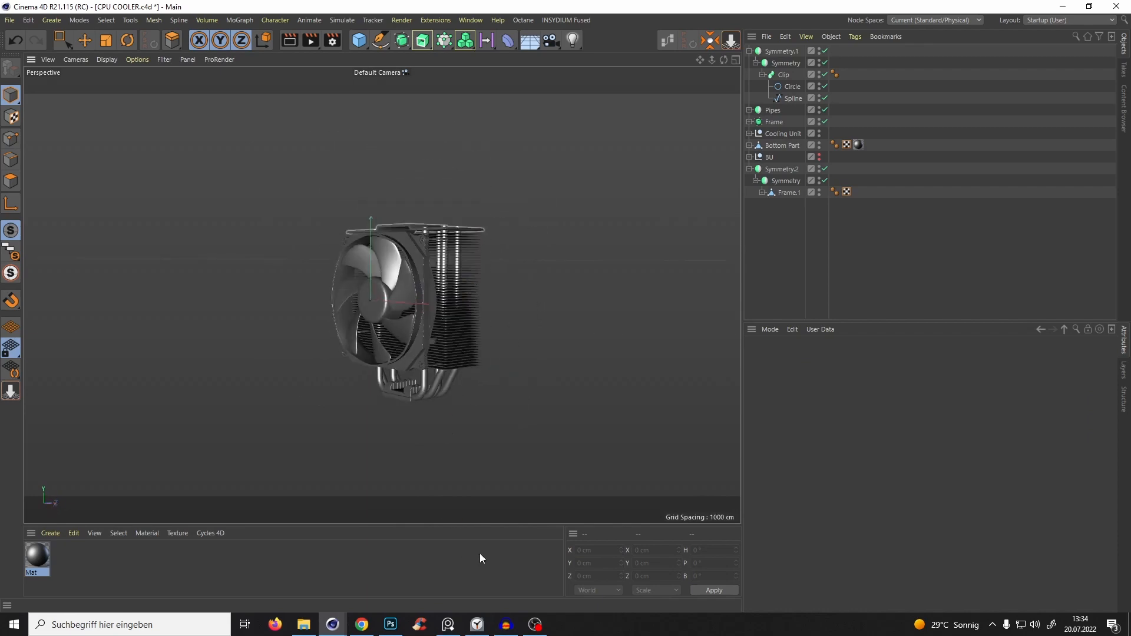
Examine the finished CPU cooler from all sides, including the fan, heat pipes, cooling fins, clips and top plate.
{"action": "left_click", "coordinate": [535, 627]}
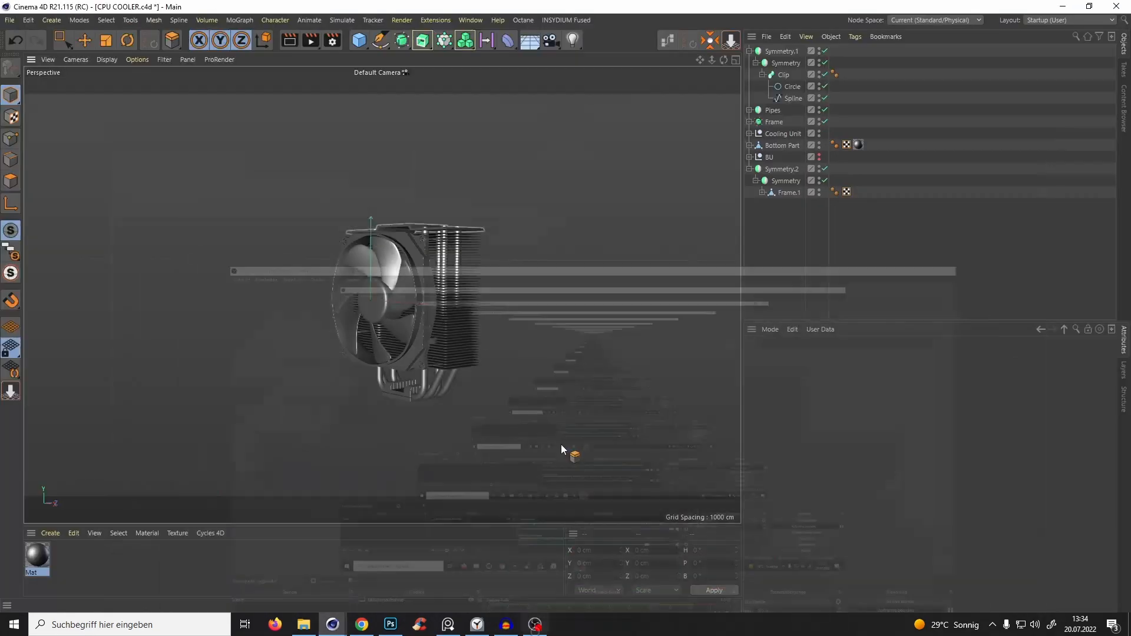
{"action": "left_click_drag", "start_coordinate": [485, 259], "coordinate": [538, 252], "text": "alt"}
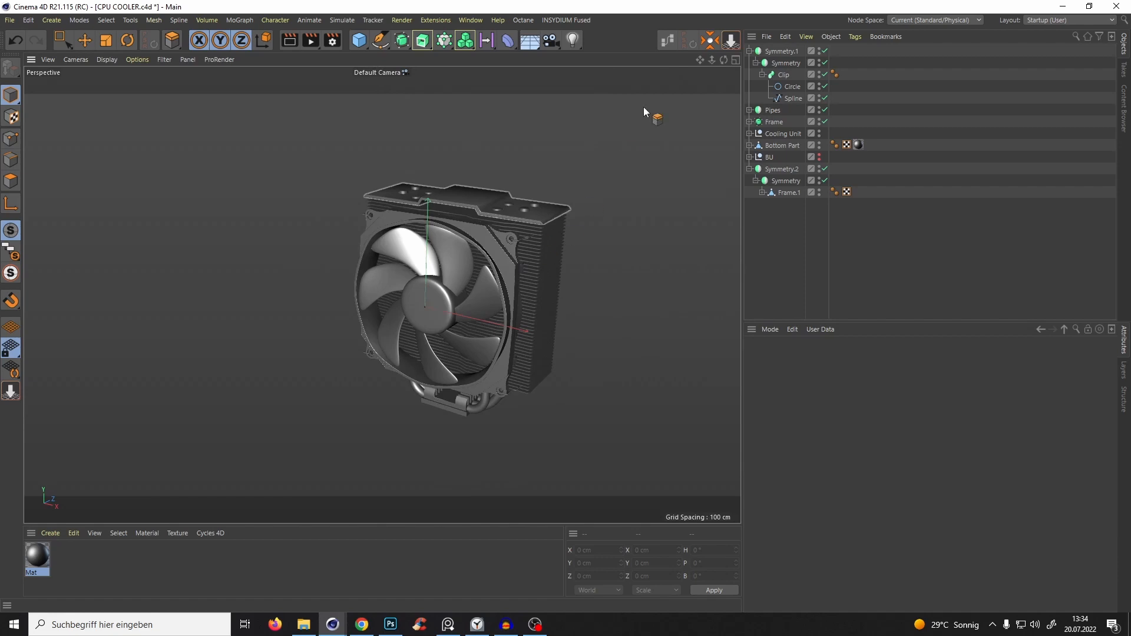
{"action": "left_click_drag", "start_coordinate": [495, 263], "coordinate": [497, 152], "text": "alt"}
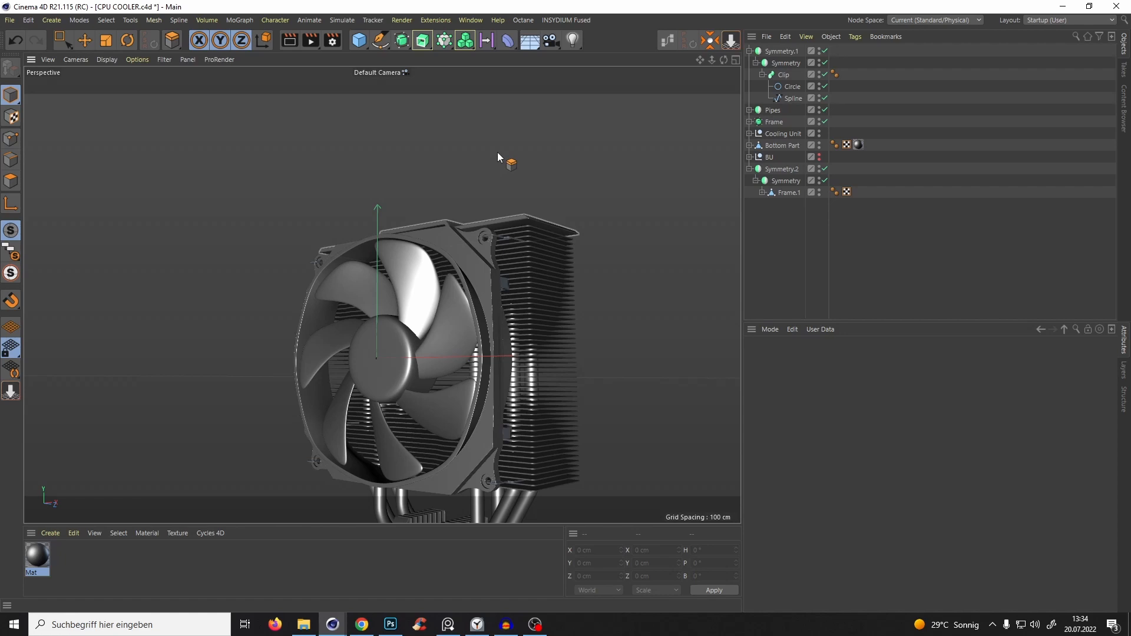
{"action": "left_click_drag", "start_coordinate": [484, 313], "coordinate": [455, 263], "text": "alt"}
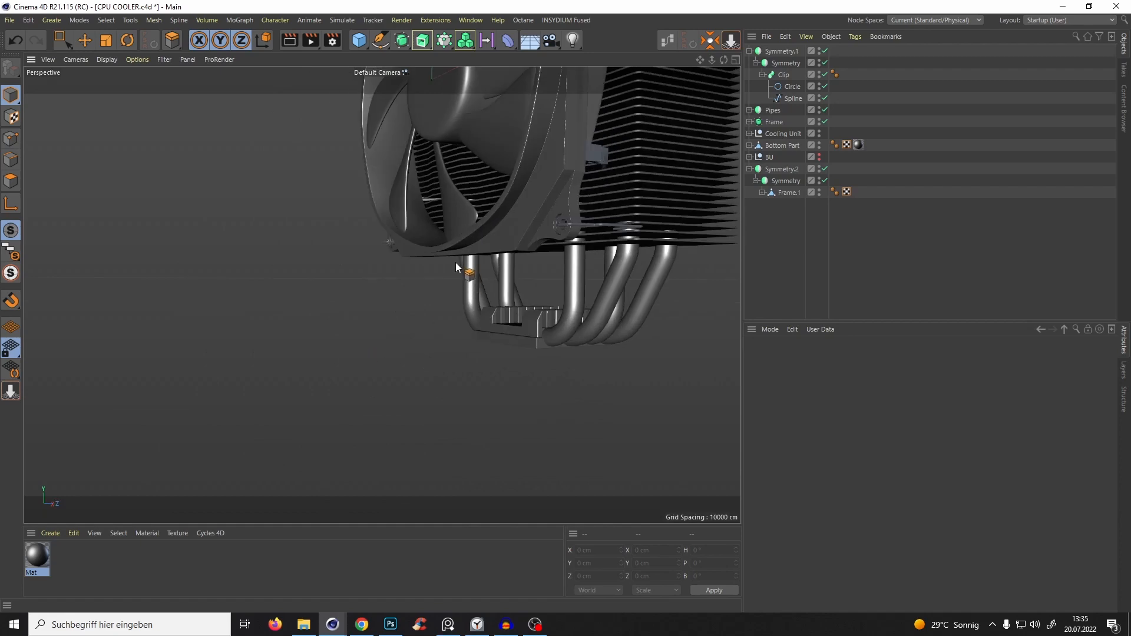
{"action": "left_click_drag", "start_coordinate": [531, 150], "coordinate": [501, 260], "text": "alt"}
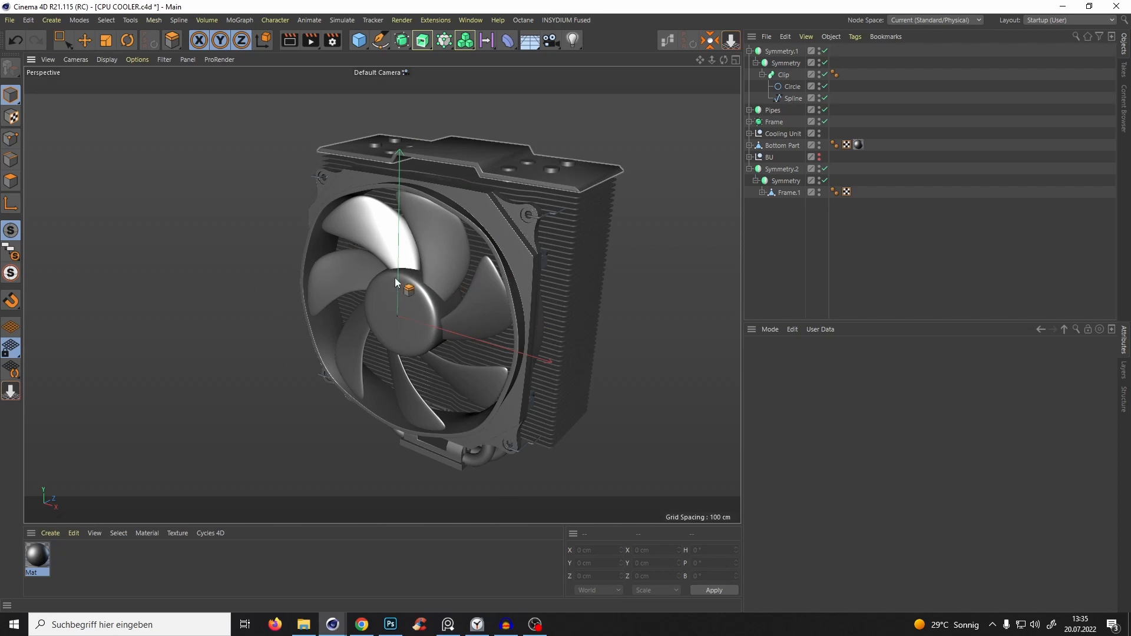
{"action": "left_click_drag", "start_coordinate": [488, 264], "coordinate": [485, 183], "text": "alt"}
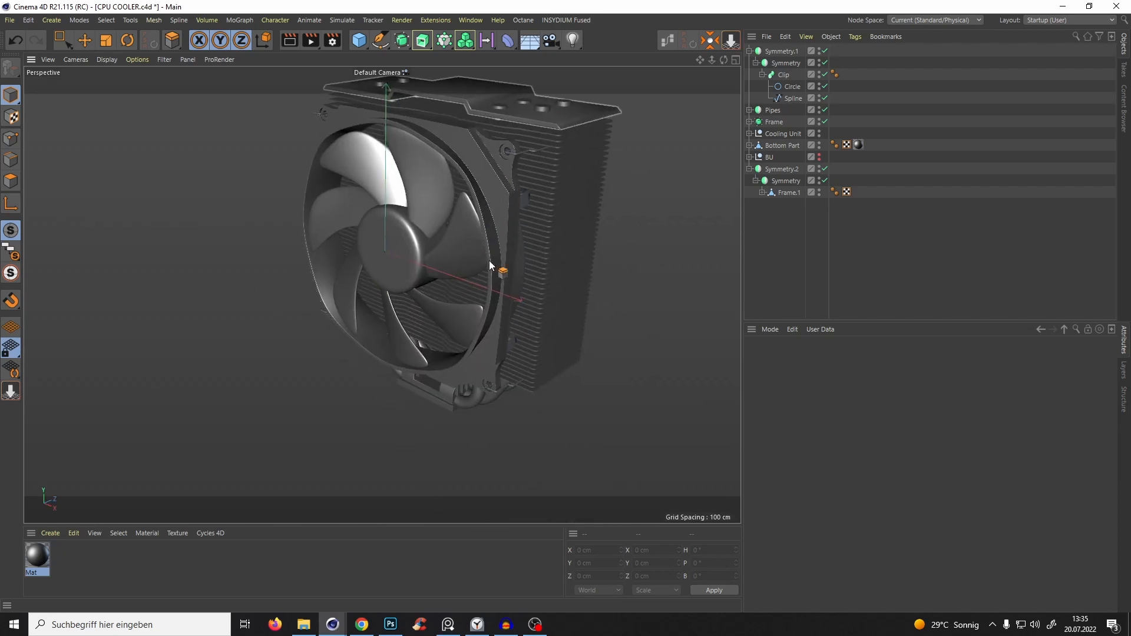
{"action": "middle_click_drag", "start_coordinate": [491, 261], "coordinate": [520, 314], "text": "alt"}
{"action": "left_click_drag", "start_coordinate": [519, 313], "coordinate": [545, 271], "text": "alt"}
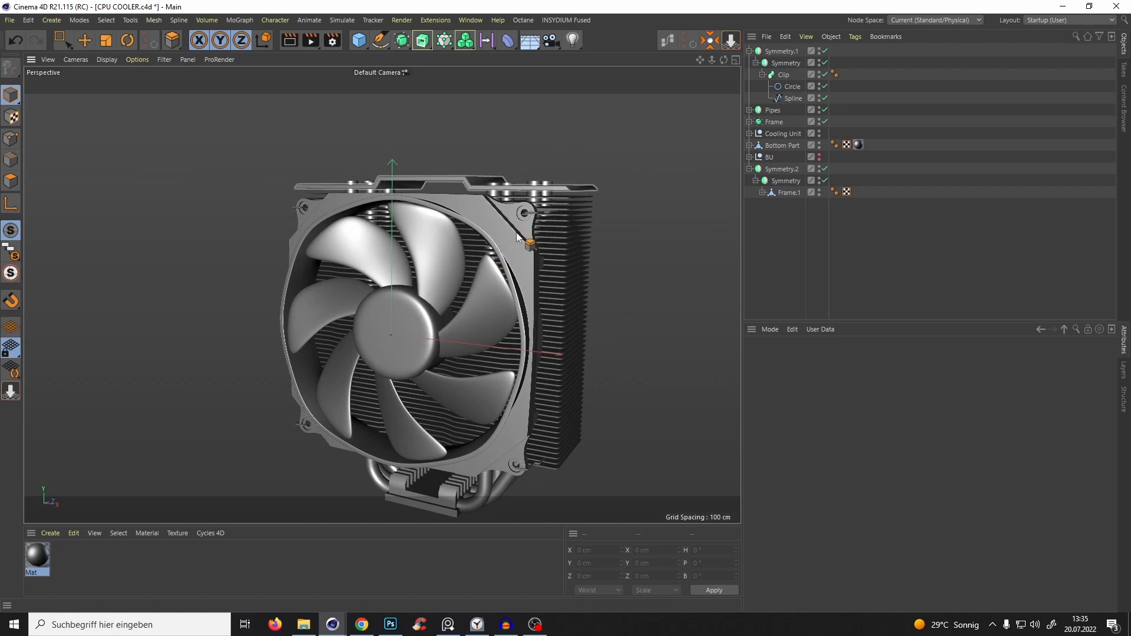
{"action": "left_click_drag", "start_coordinate": [497, 266], "coordinate": [323, 354], "text": "alt"}
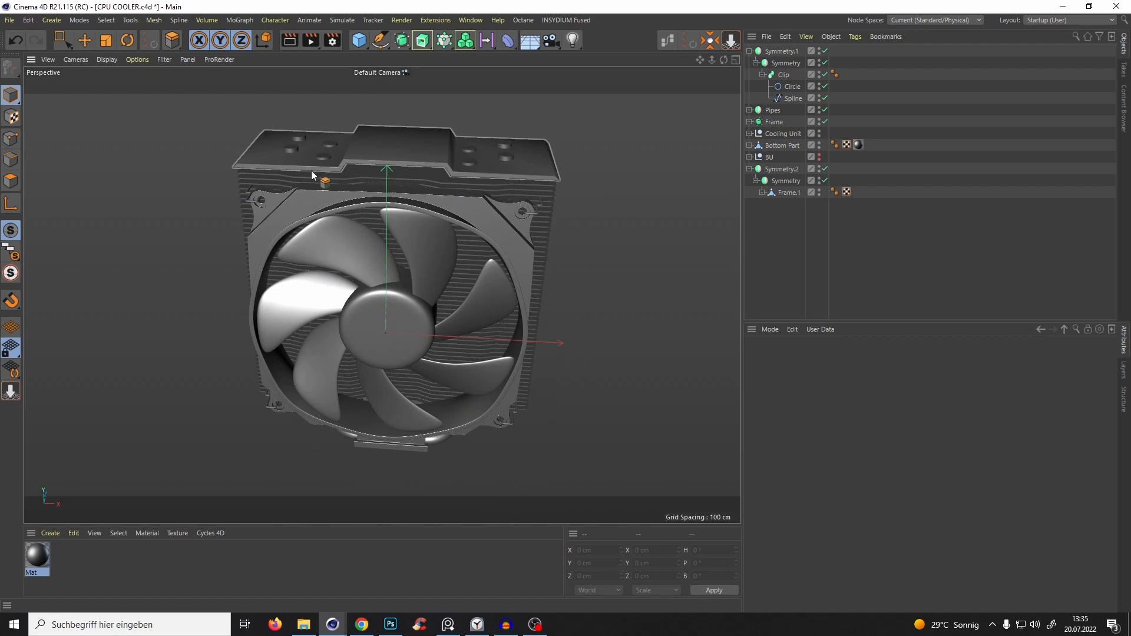
{"action": "left_click_drag", "start_coordinate": [311, 171], "coordinate": [531, 235], "text": "alt"}
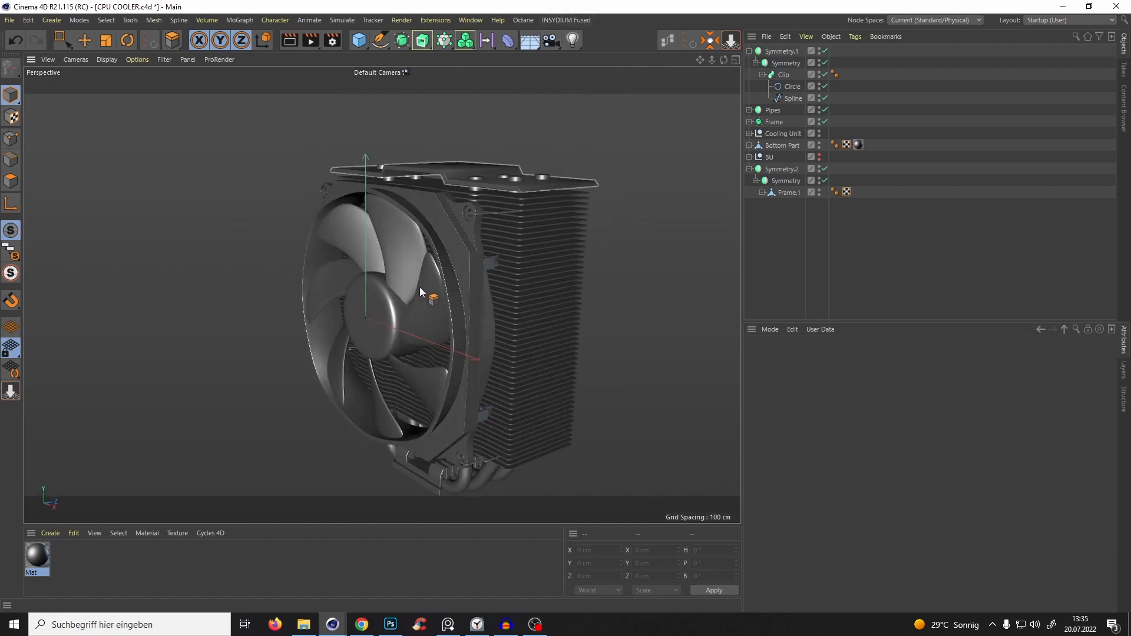
{"action": "left_click_drag", "start_coordinate": [414, 317], "coordinate": [508, 263], "text": "alt"}
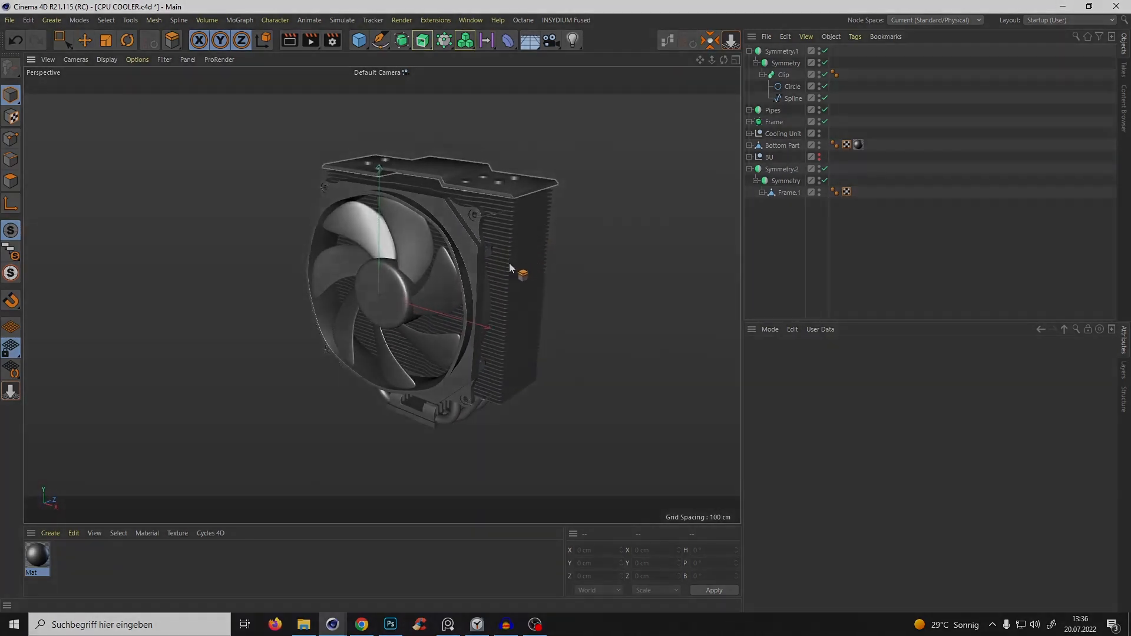